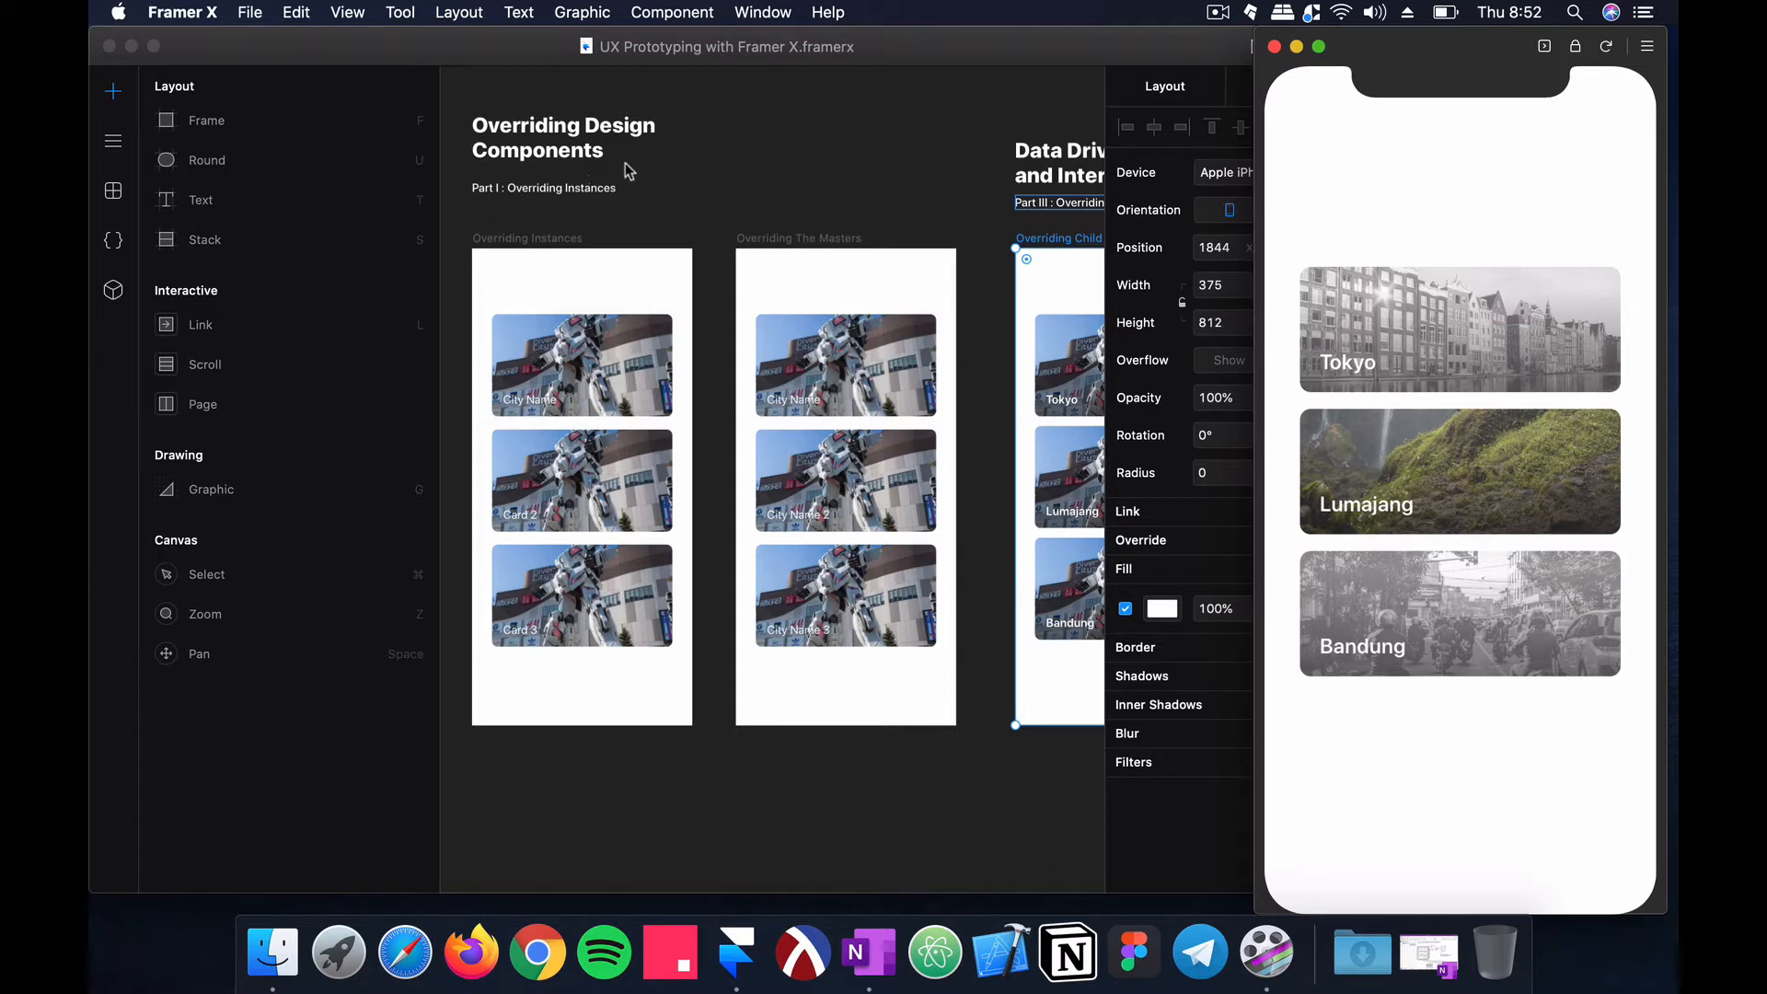
Step: Select the top card in the Overriding Instances screen to inspect its City component properties
left_click(661, 226)
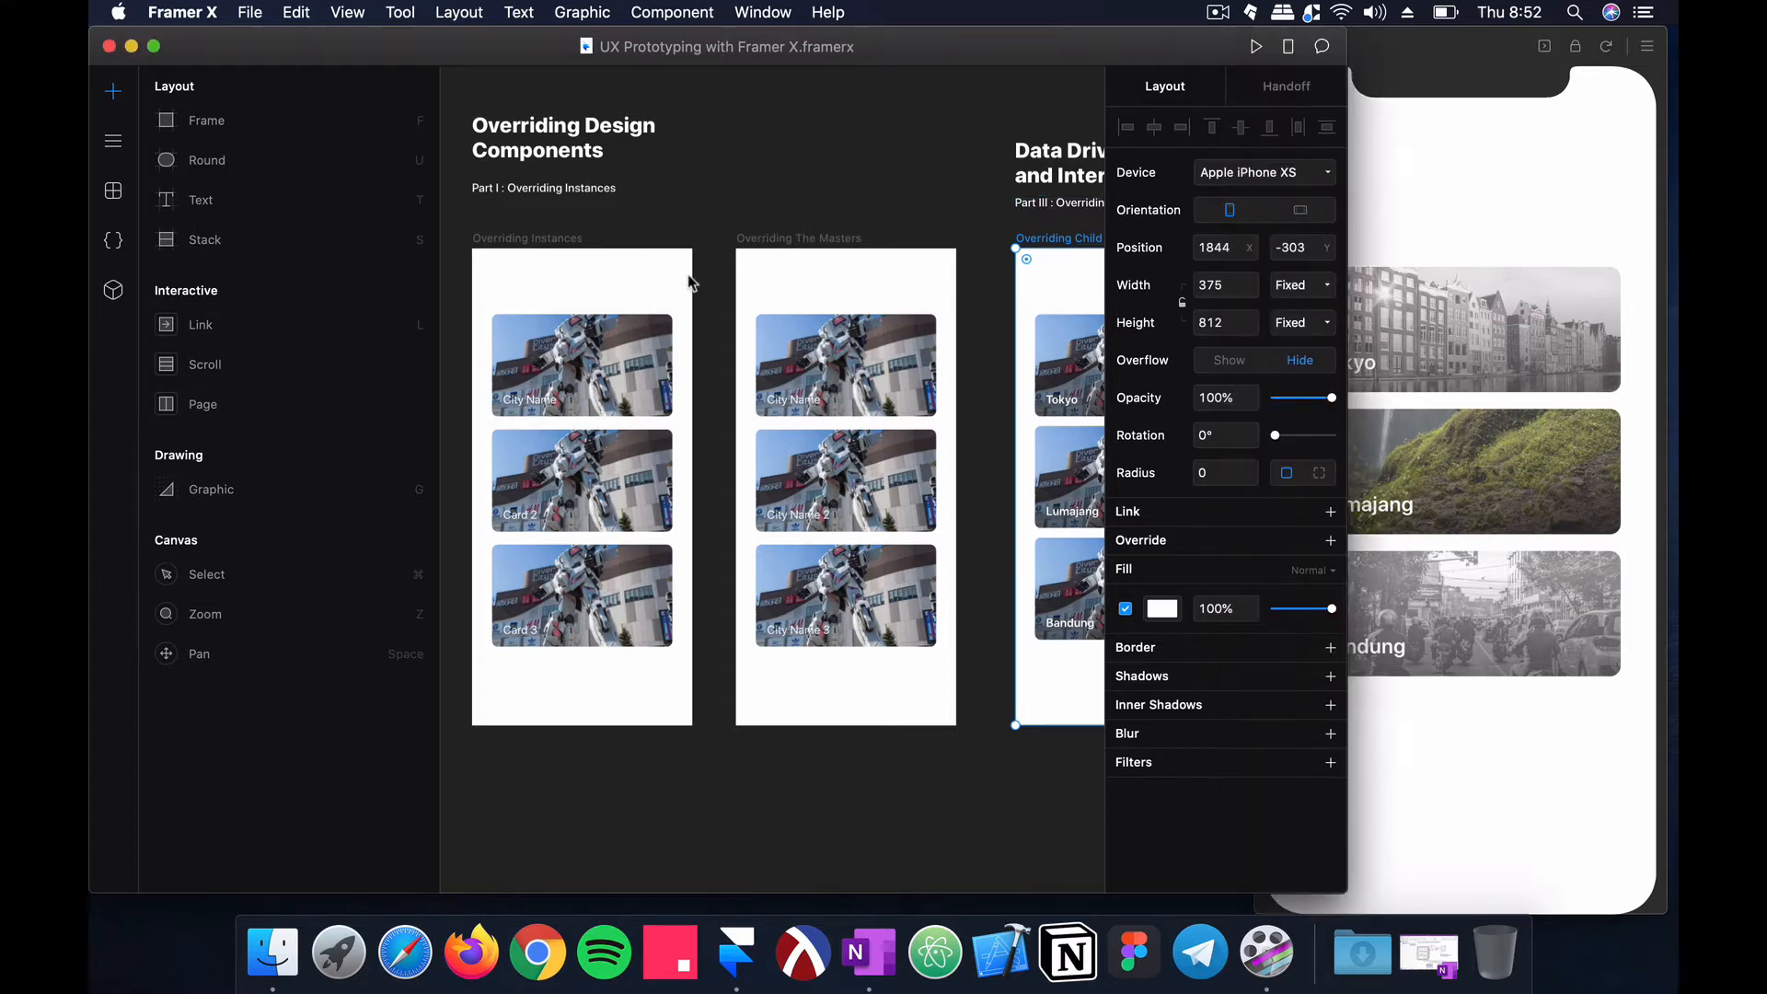
scroll(551, 368, "up", 3)
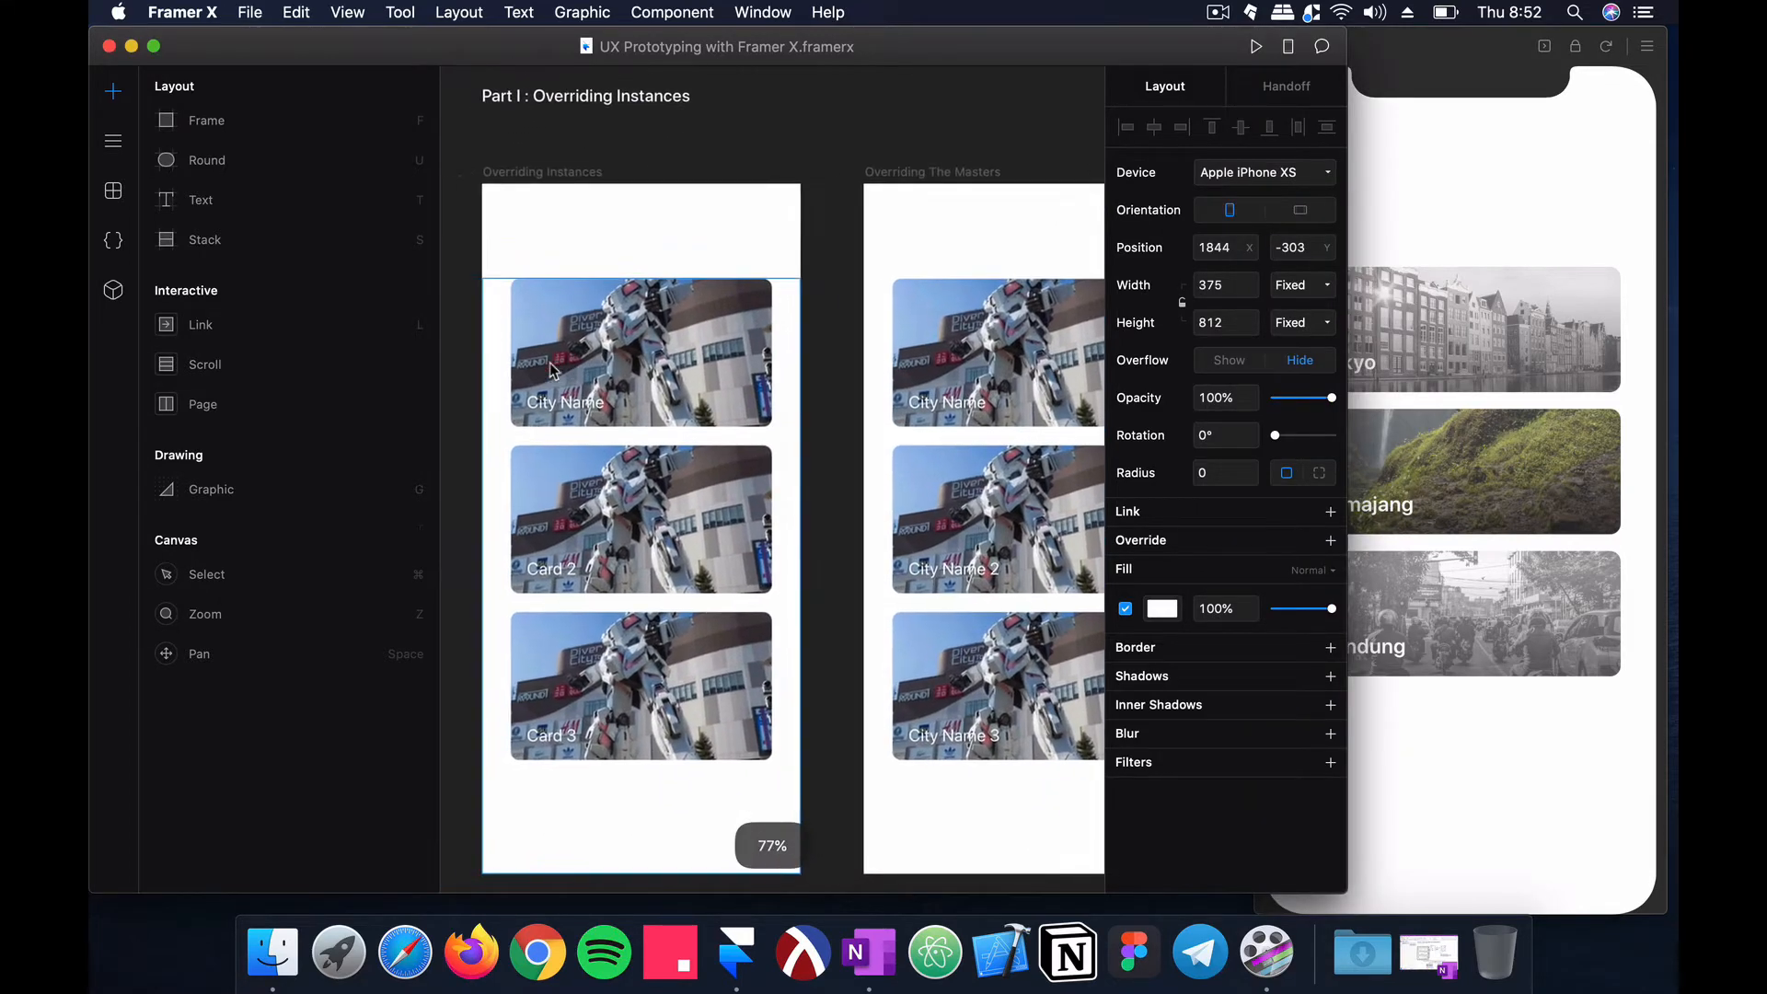
left_click(644, 328)
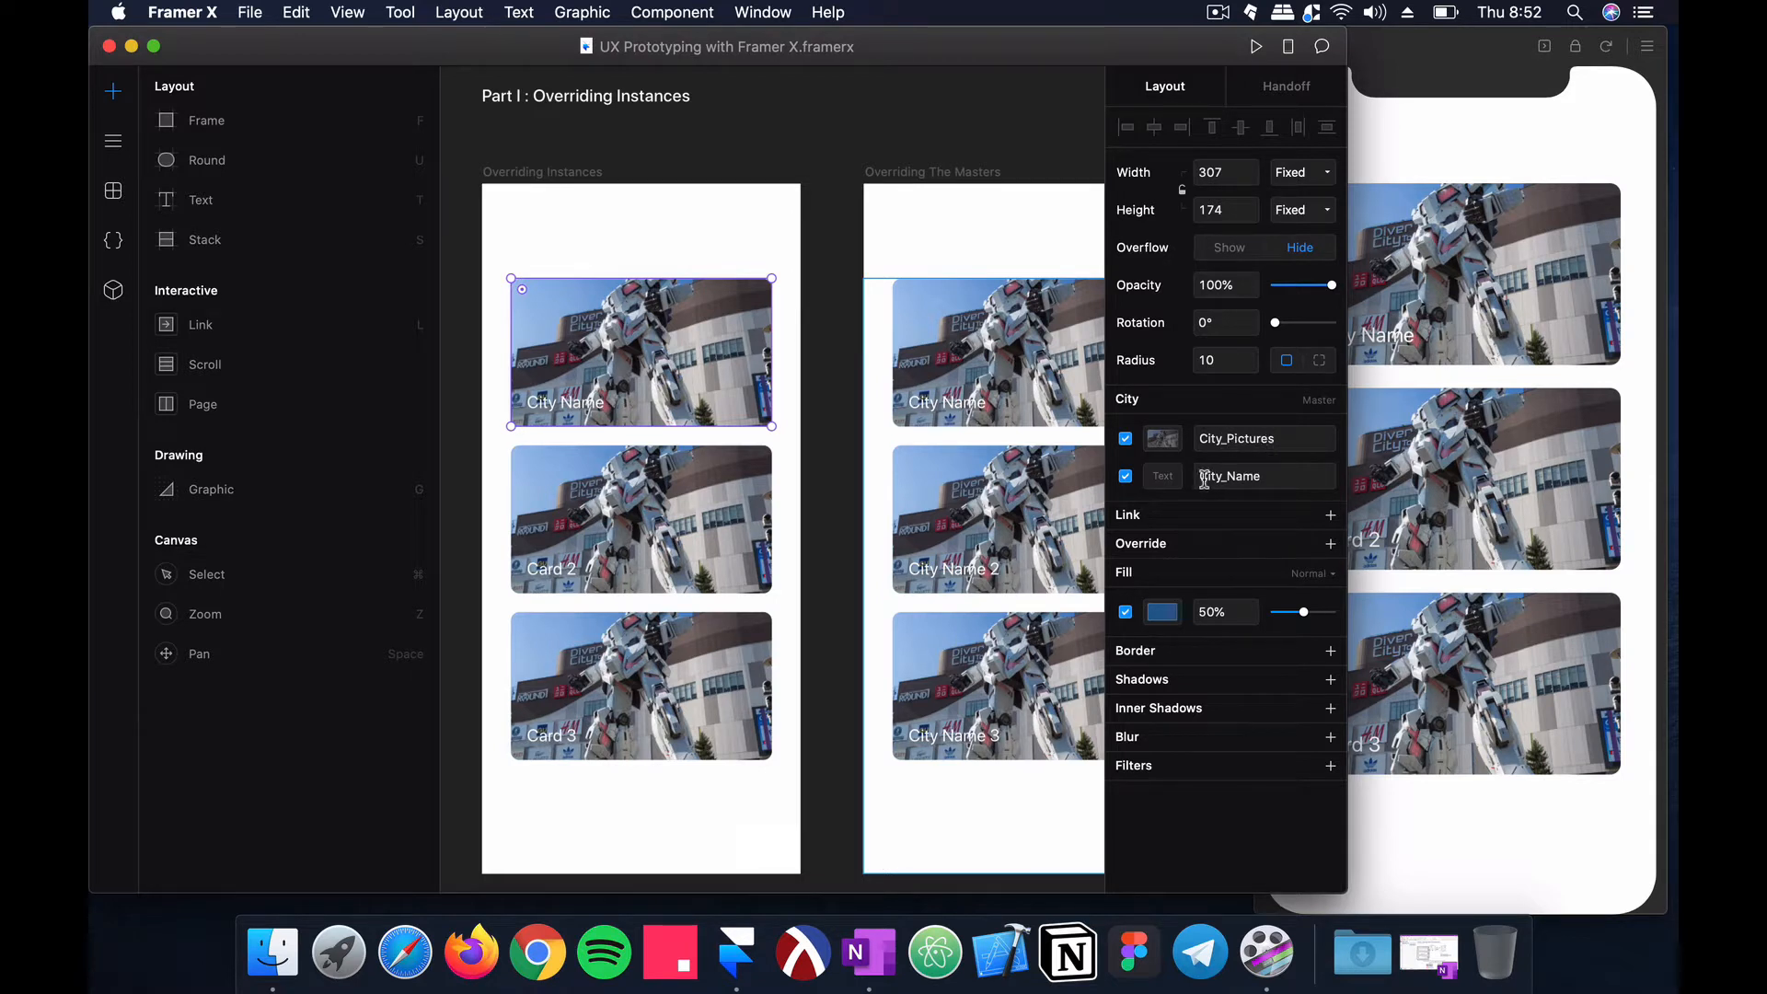
Step: Change the City_Name of the second card in the Overriding Instances screen to Halo, and replace that with Test
left_click(695, 488)
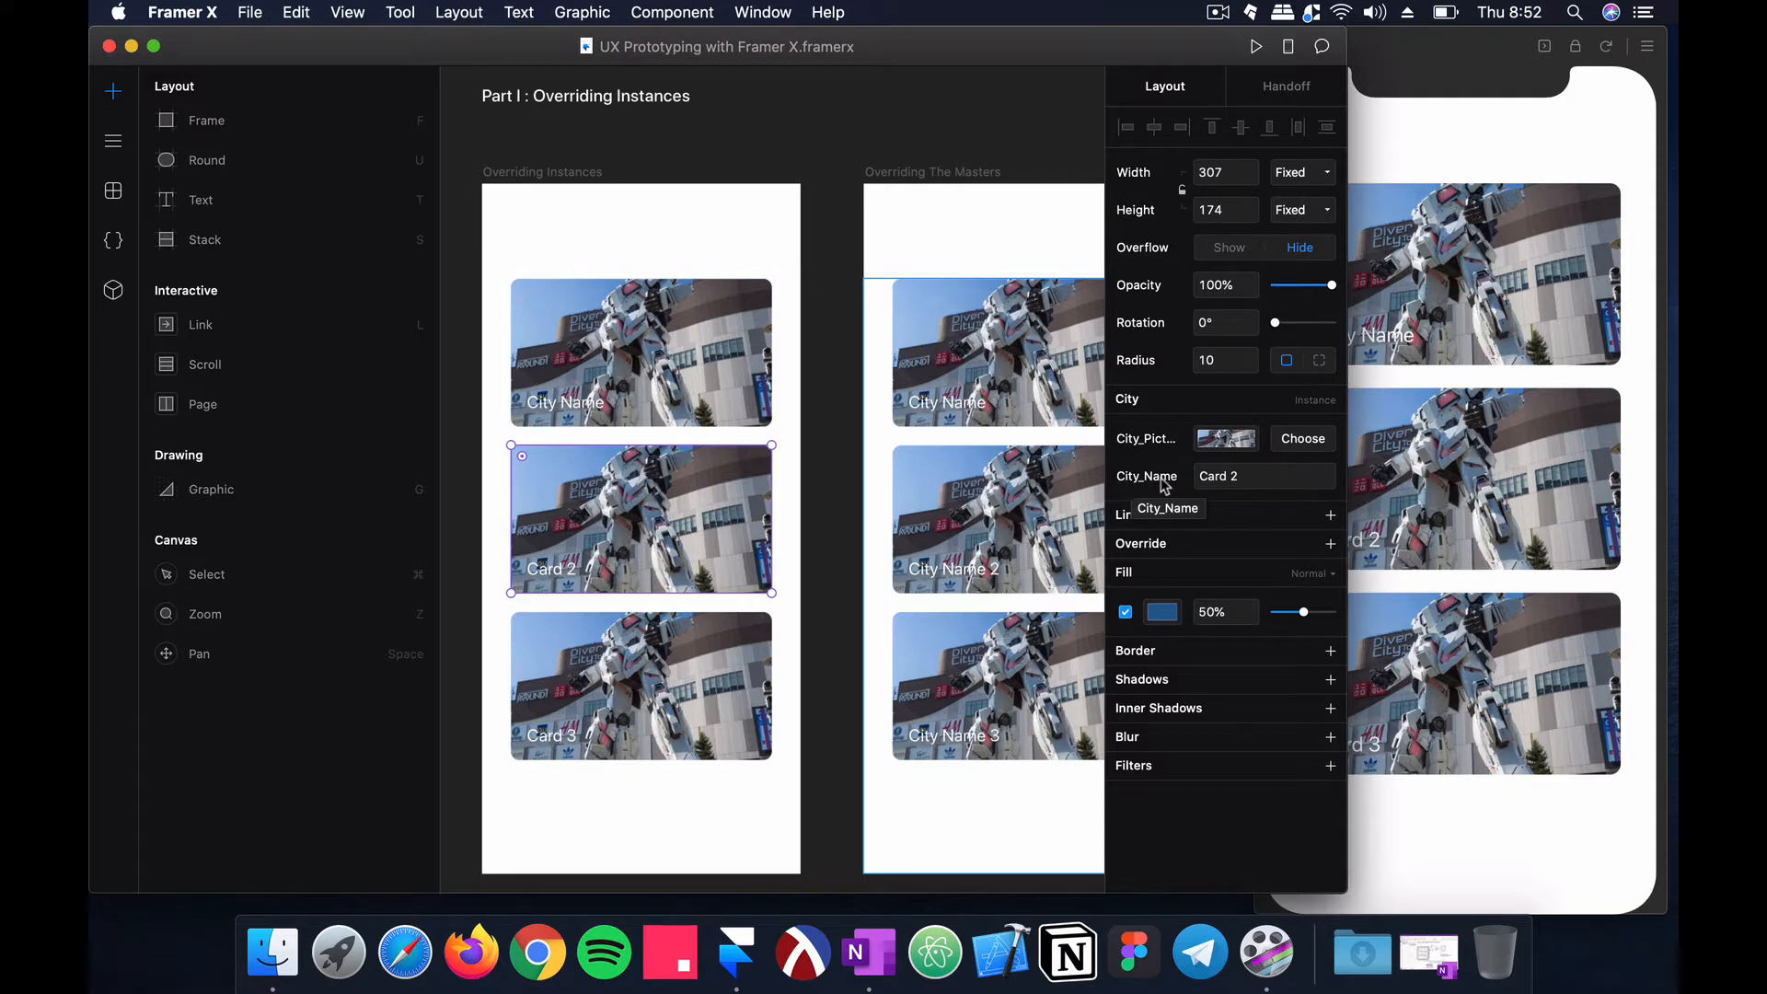
left_click_drag(1185, 41, 1089, 41)
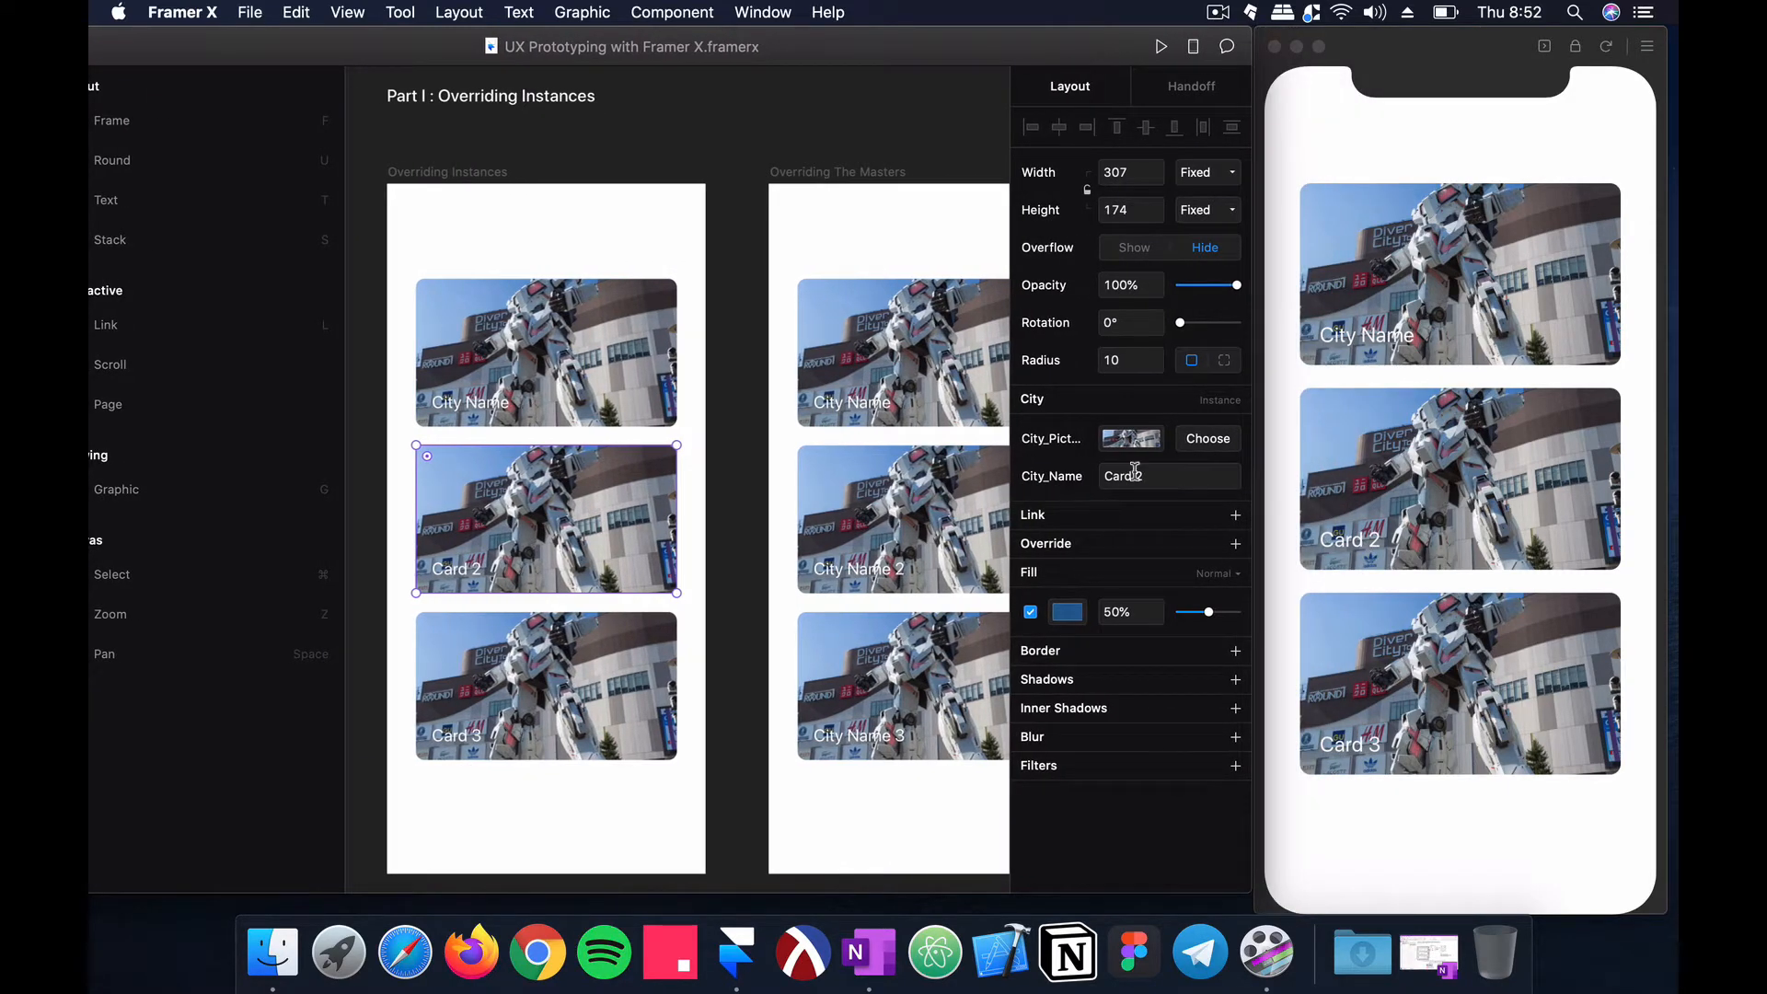
left_click(1134, 472)
type("Halo")
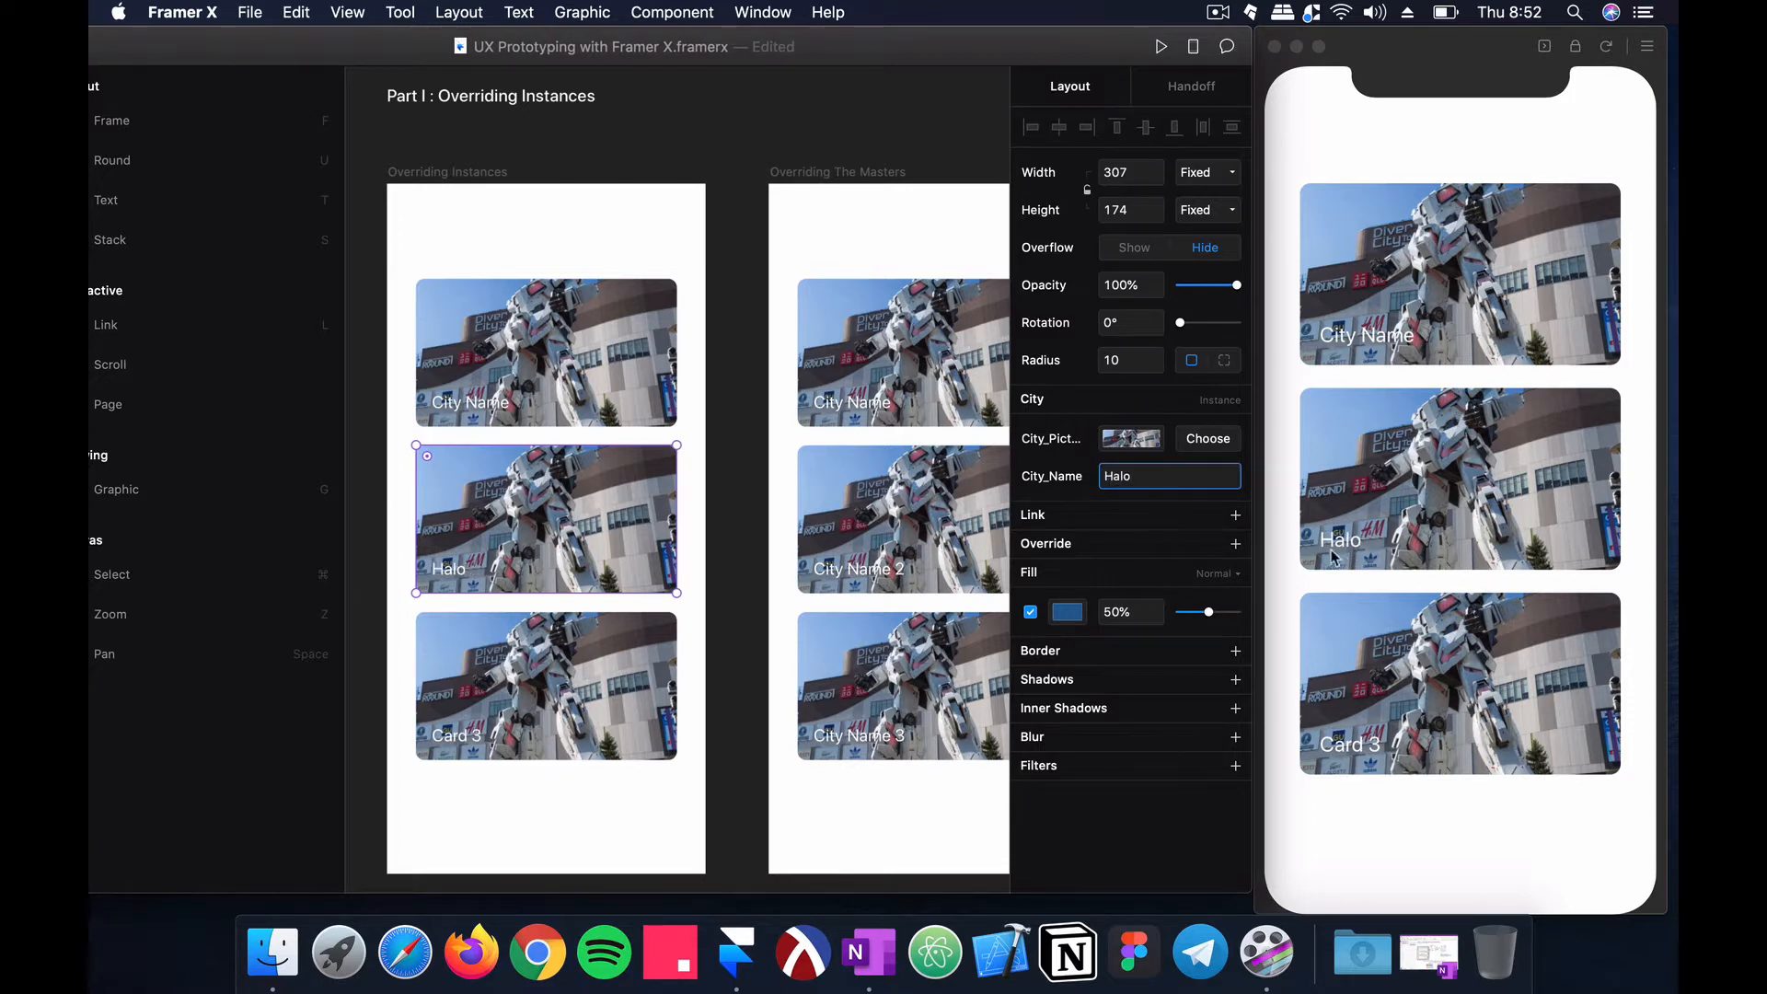
left_click_drag(1138, 474, 1085, 483)
Step: Set the City_Name of the third card in the Overriding Instances screen to Halo
left_click(663, 660)
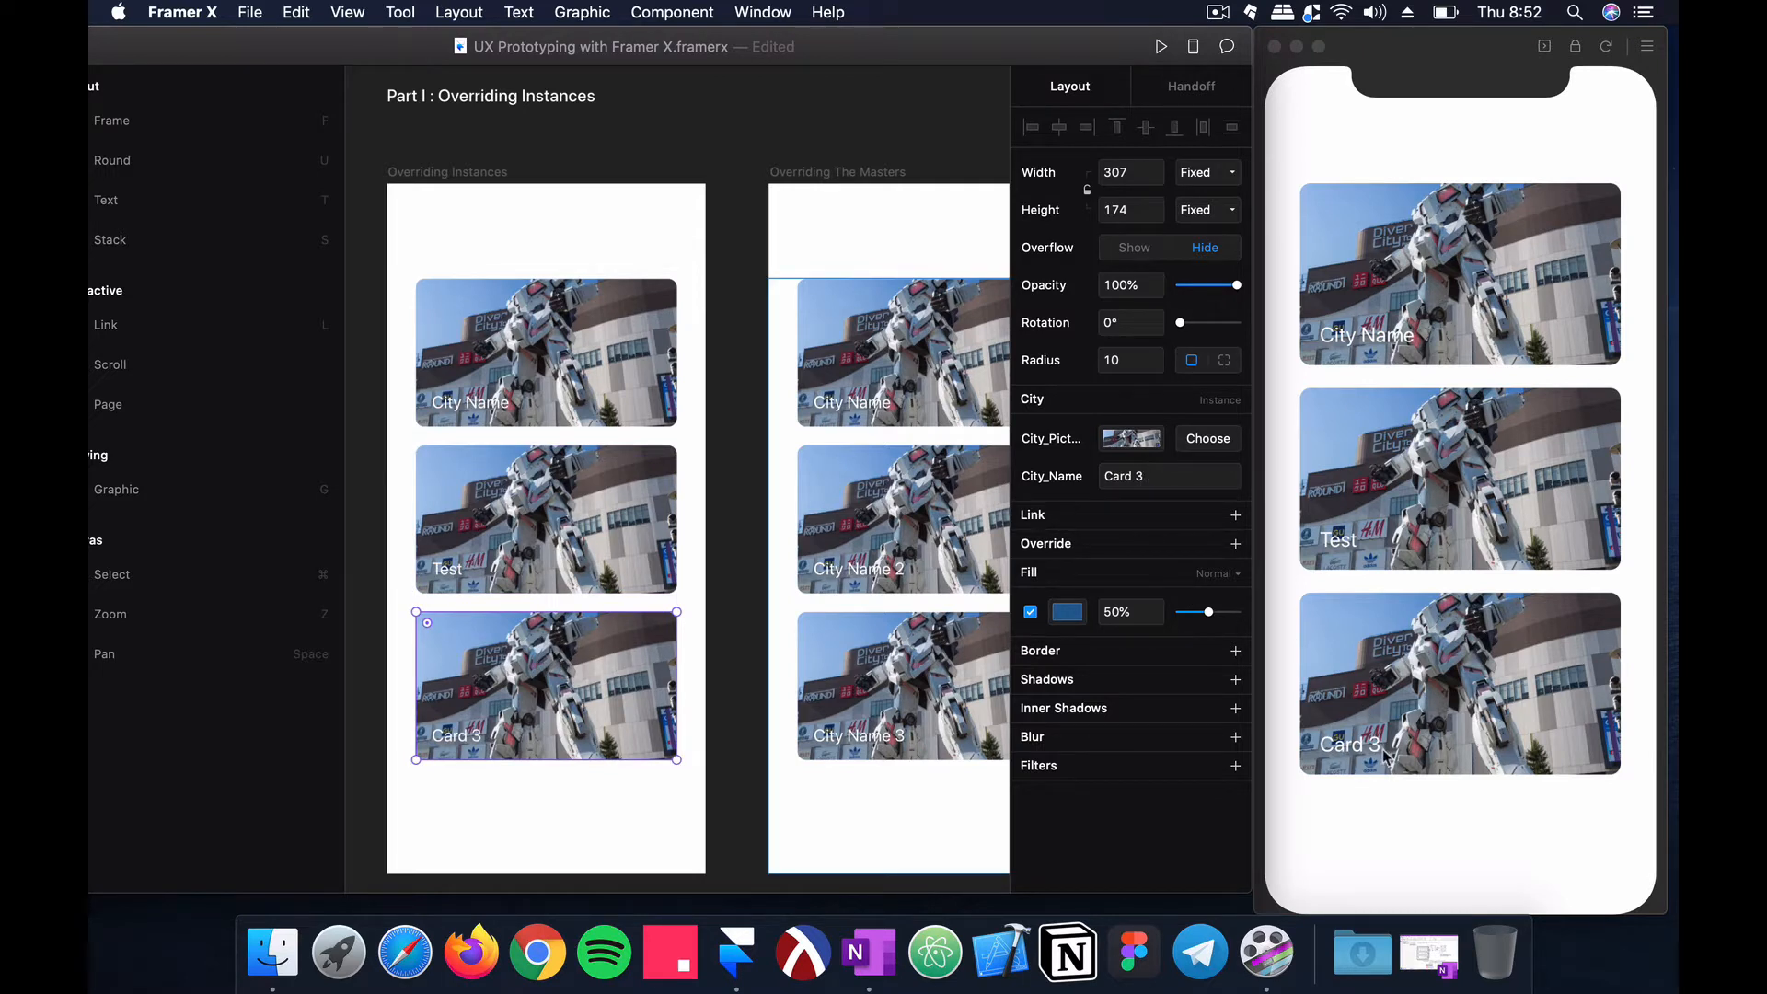
left_click(1081, 473)
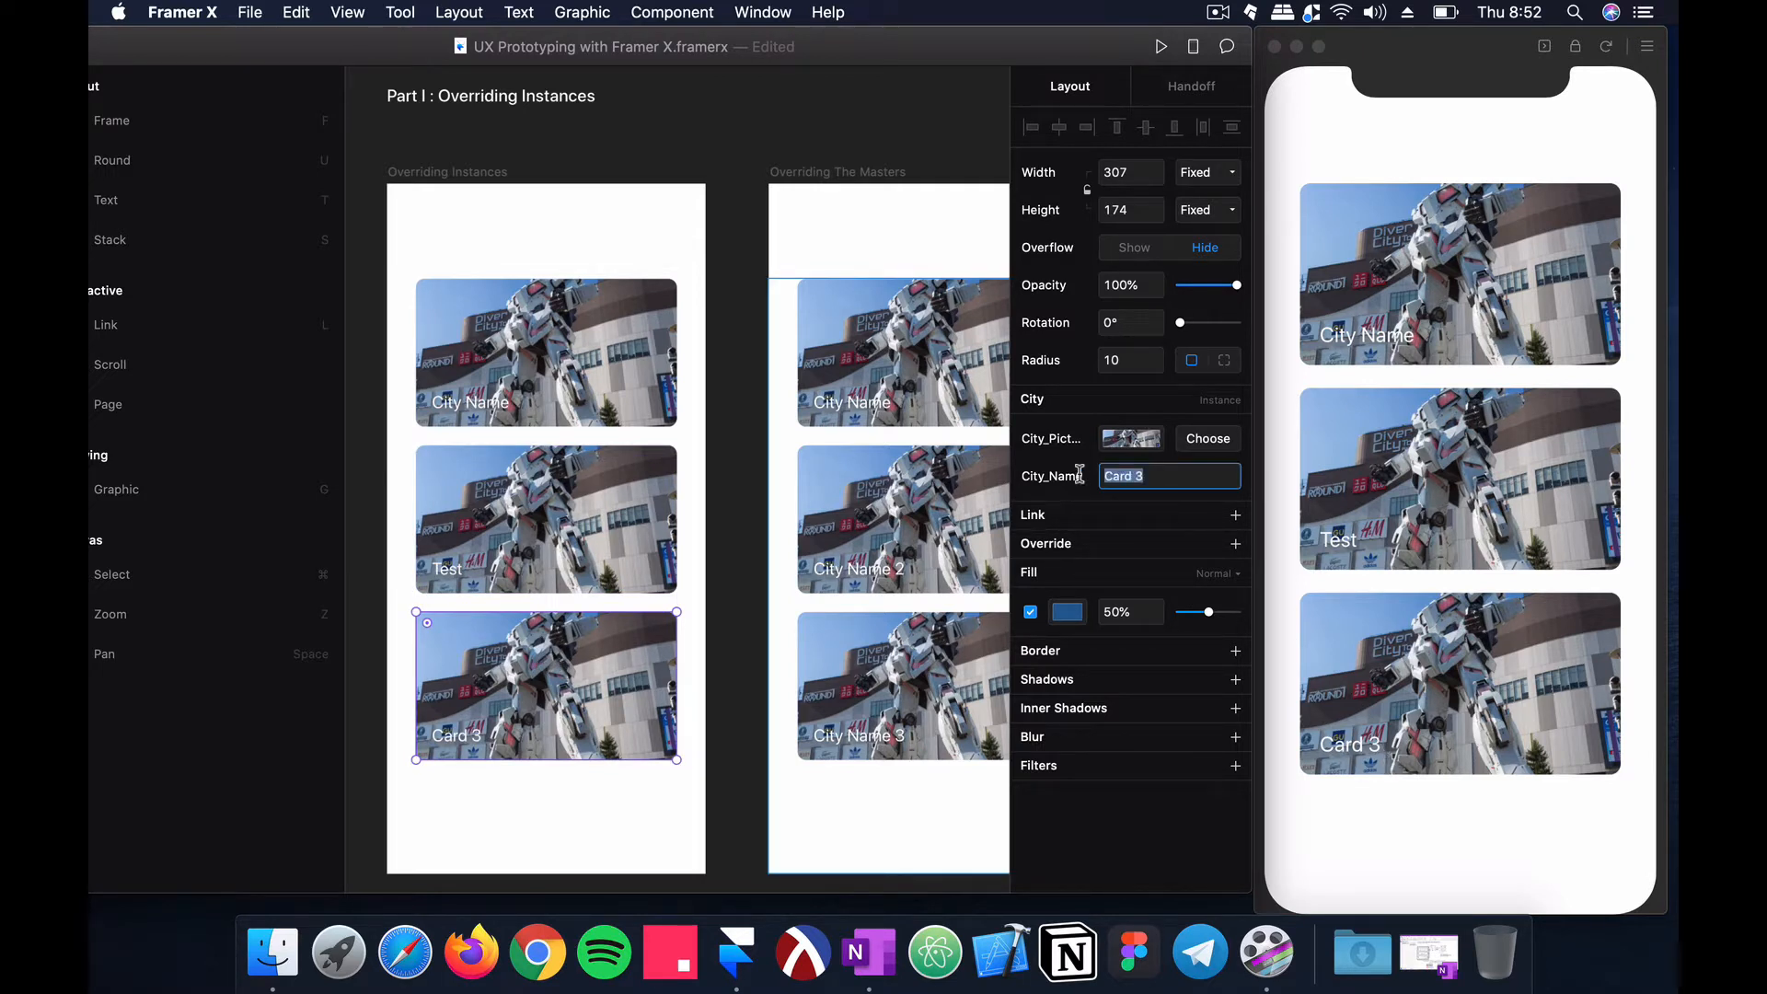
type("Halo")
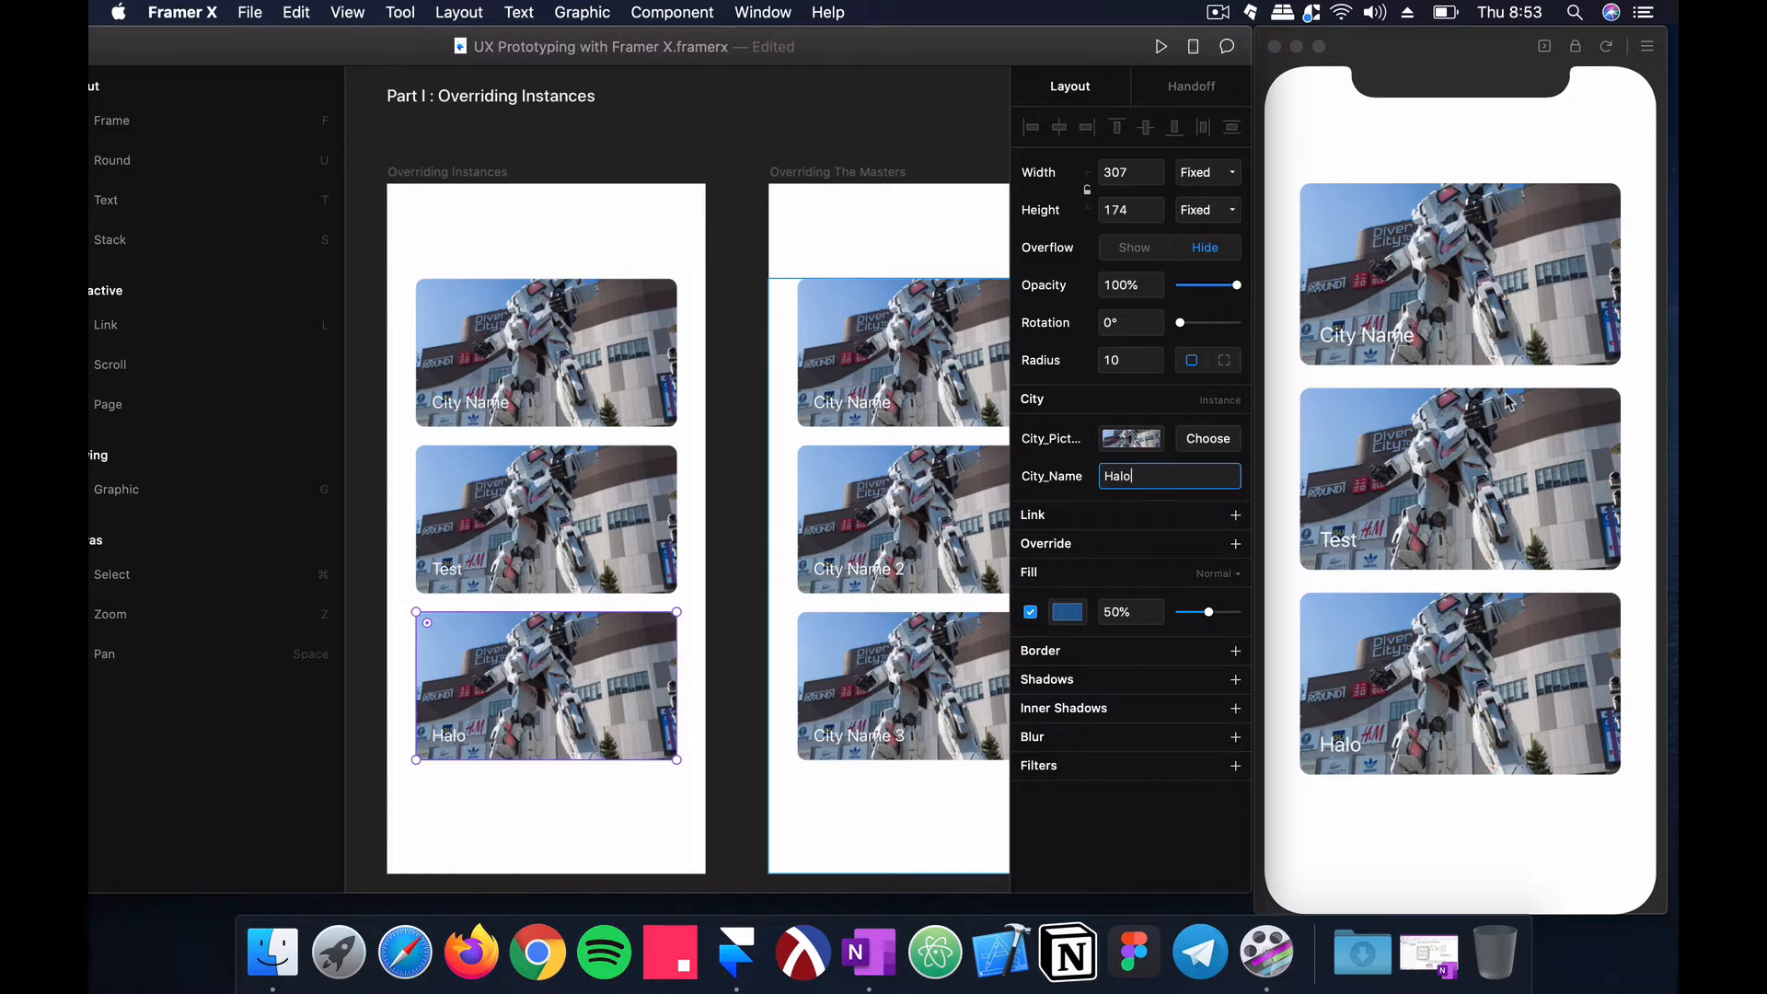
Step: Preview the Overriding Child Frames screen and try out its interactive city cards
scroll(896, 363, "right", 10)
left_click(836, 198)
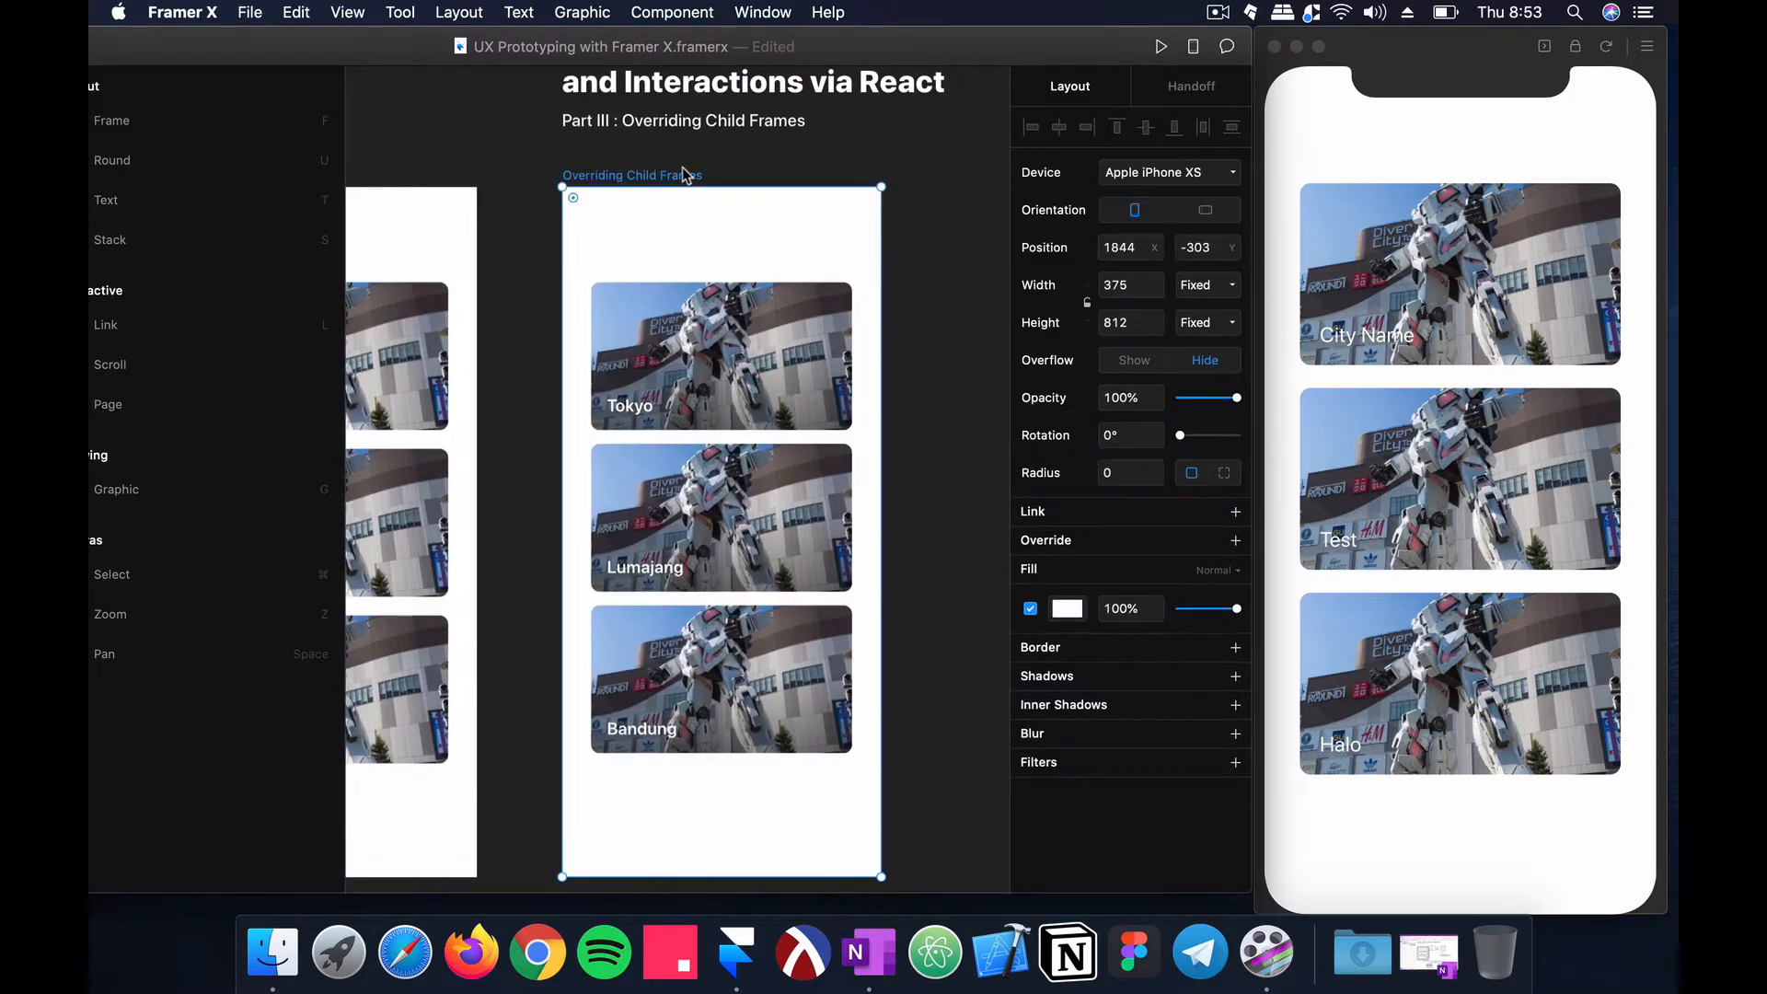
left_click(1436, 276)
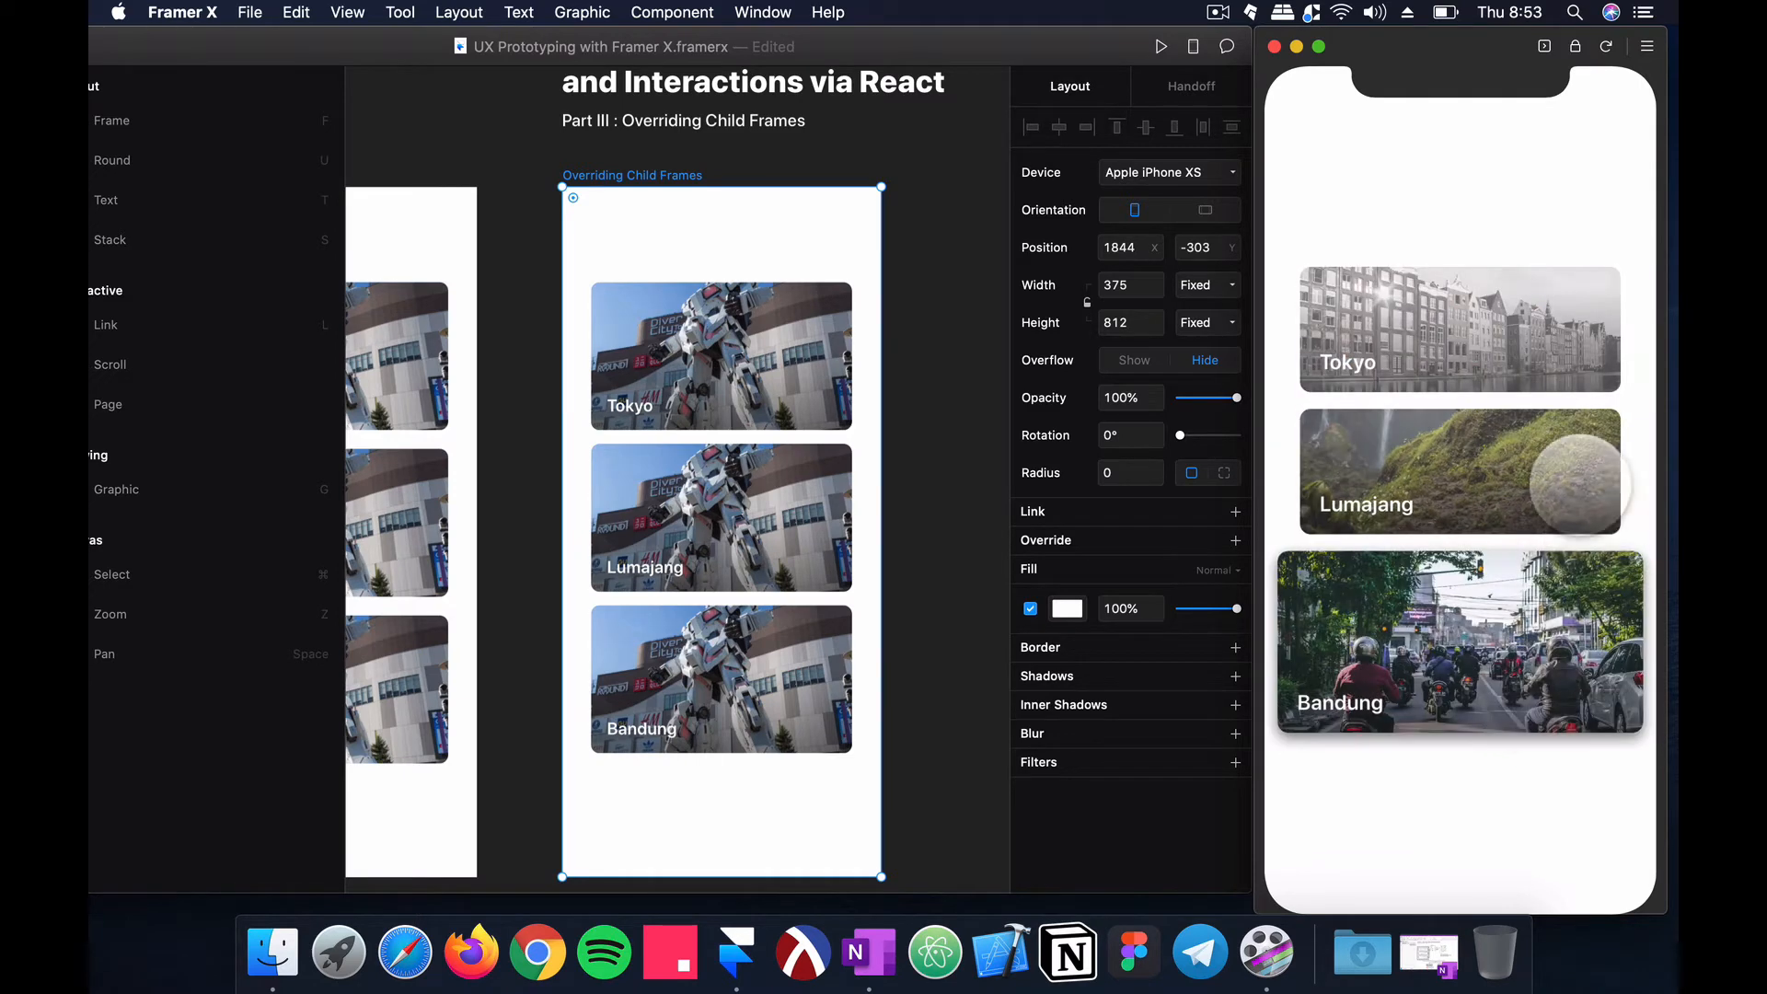
Step: Return the preview to the Overriding Instances screen and save the project
scroll(939, 431, "left", 8)
scroll(598, 211, "left", 4)
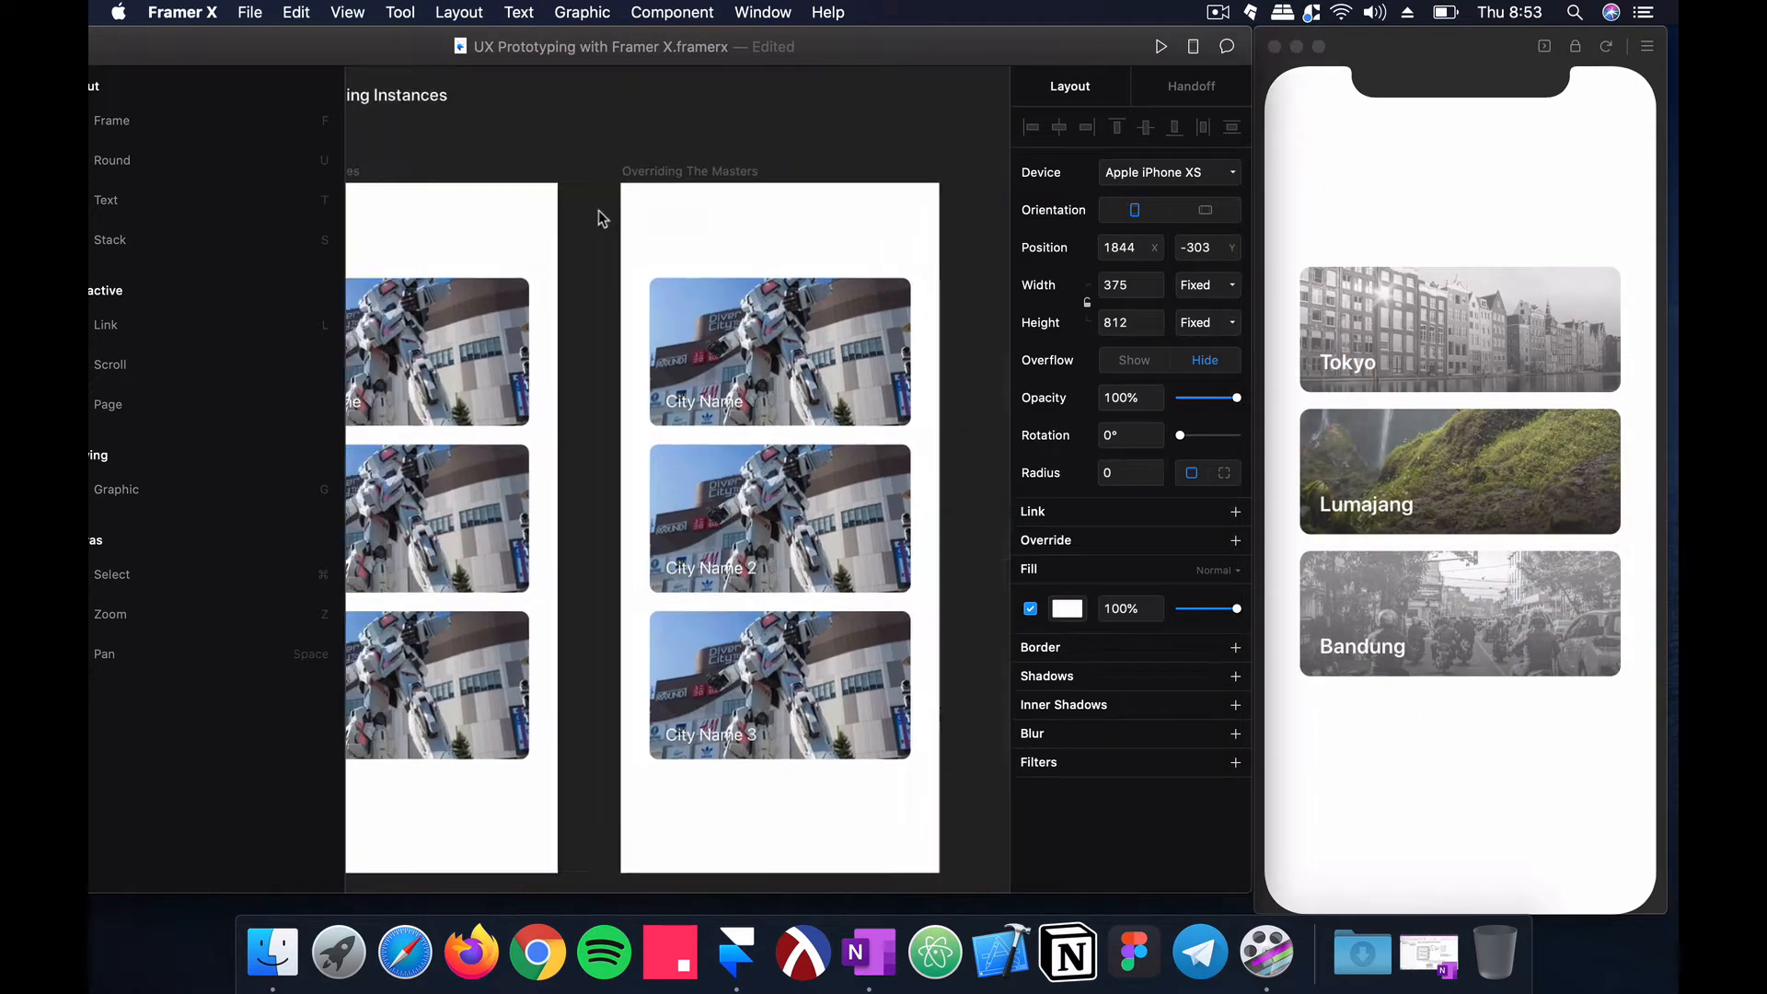
left_click(603, 216)
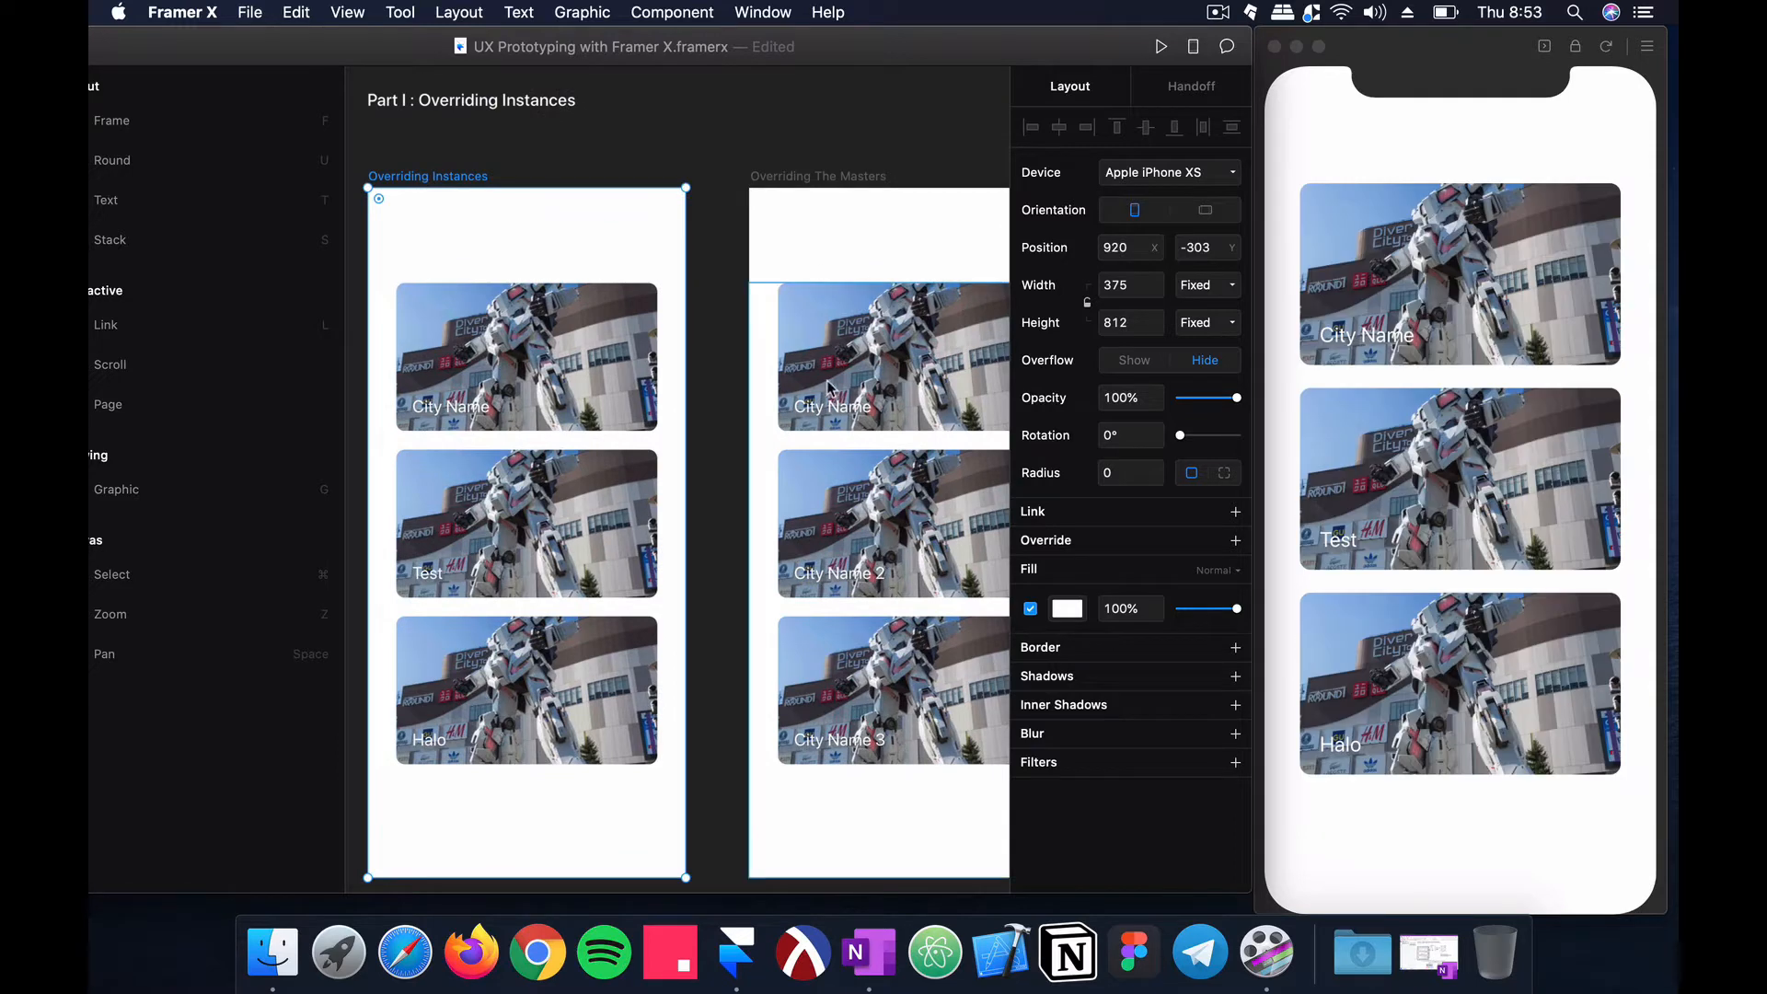
left_click_drag(916, 51, 1102, 46)
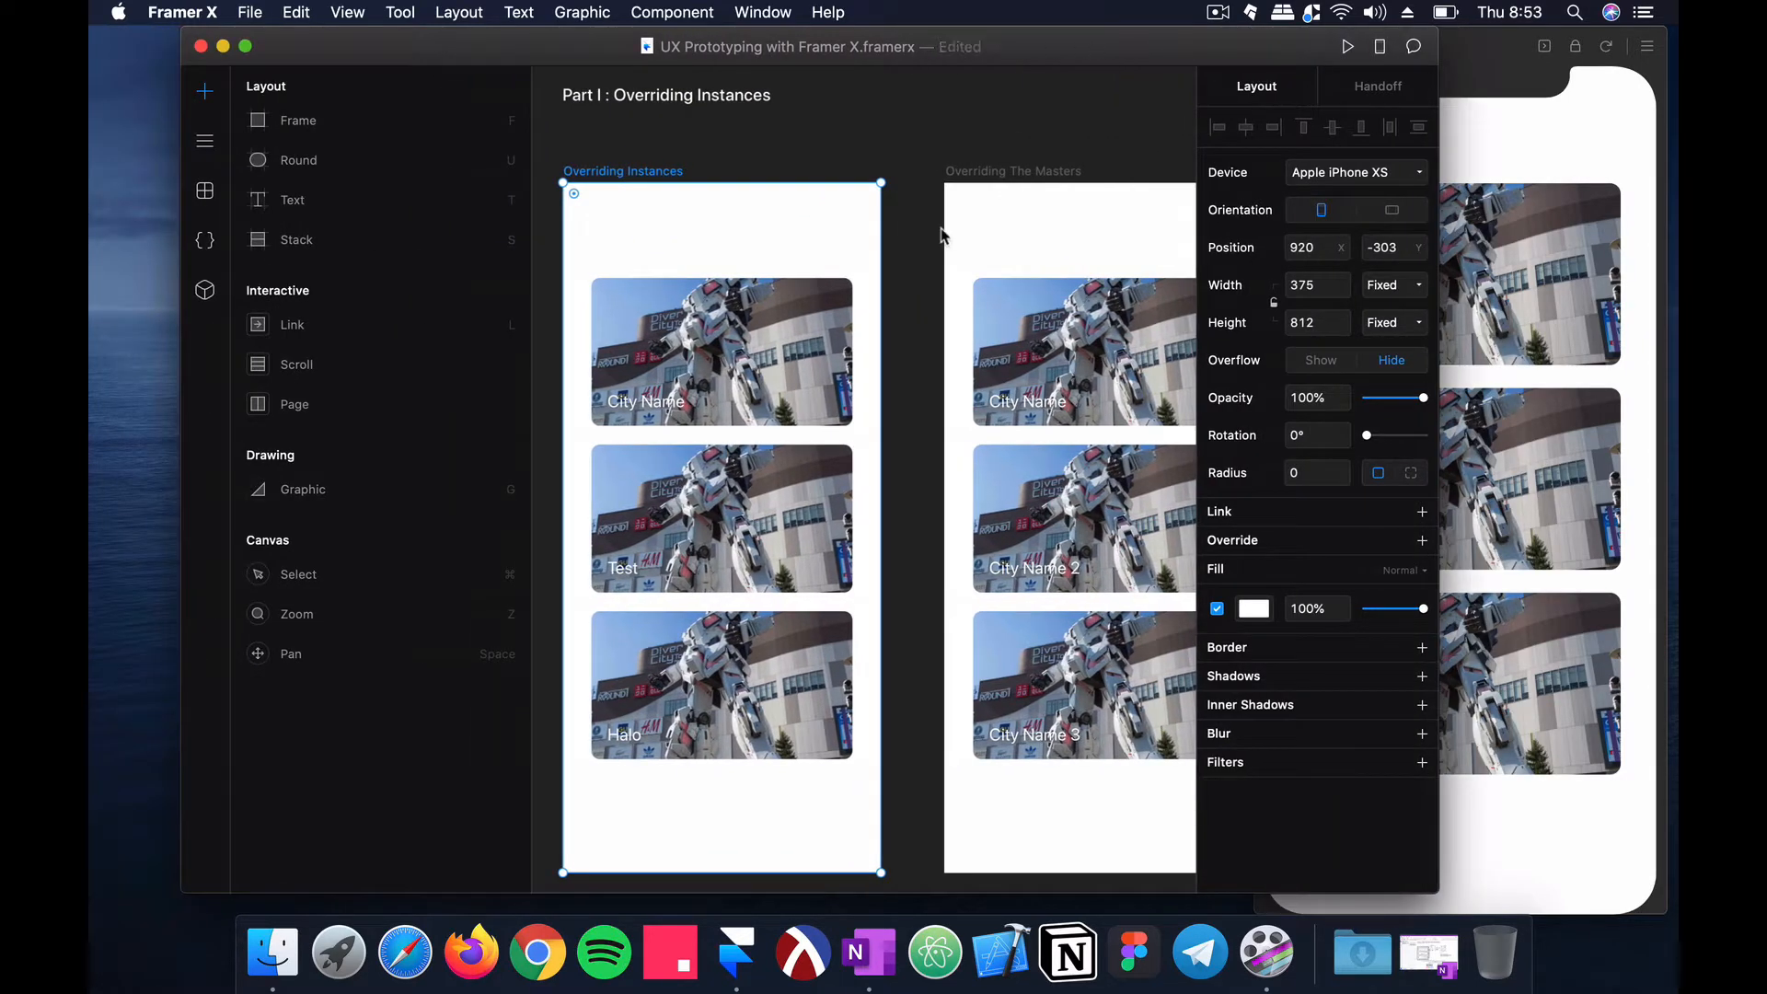
key("super+s")
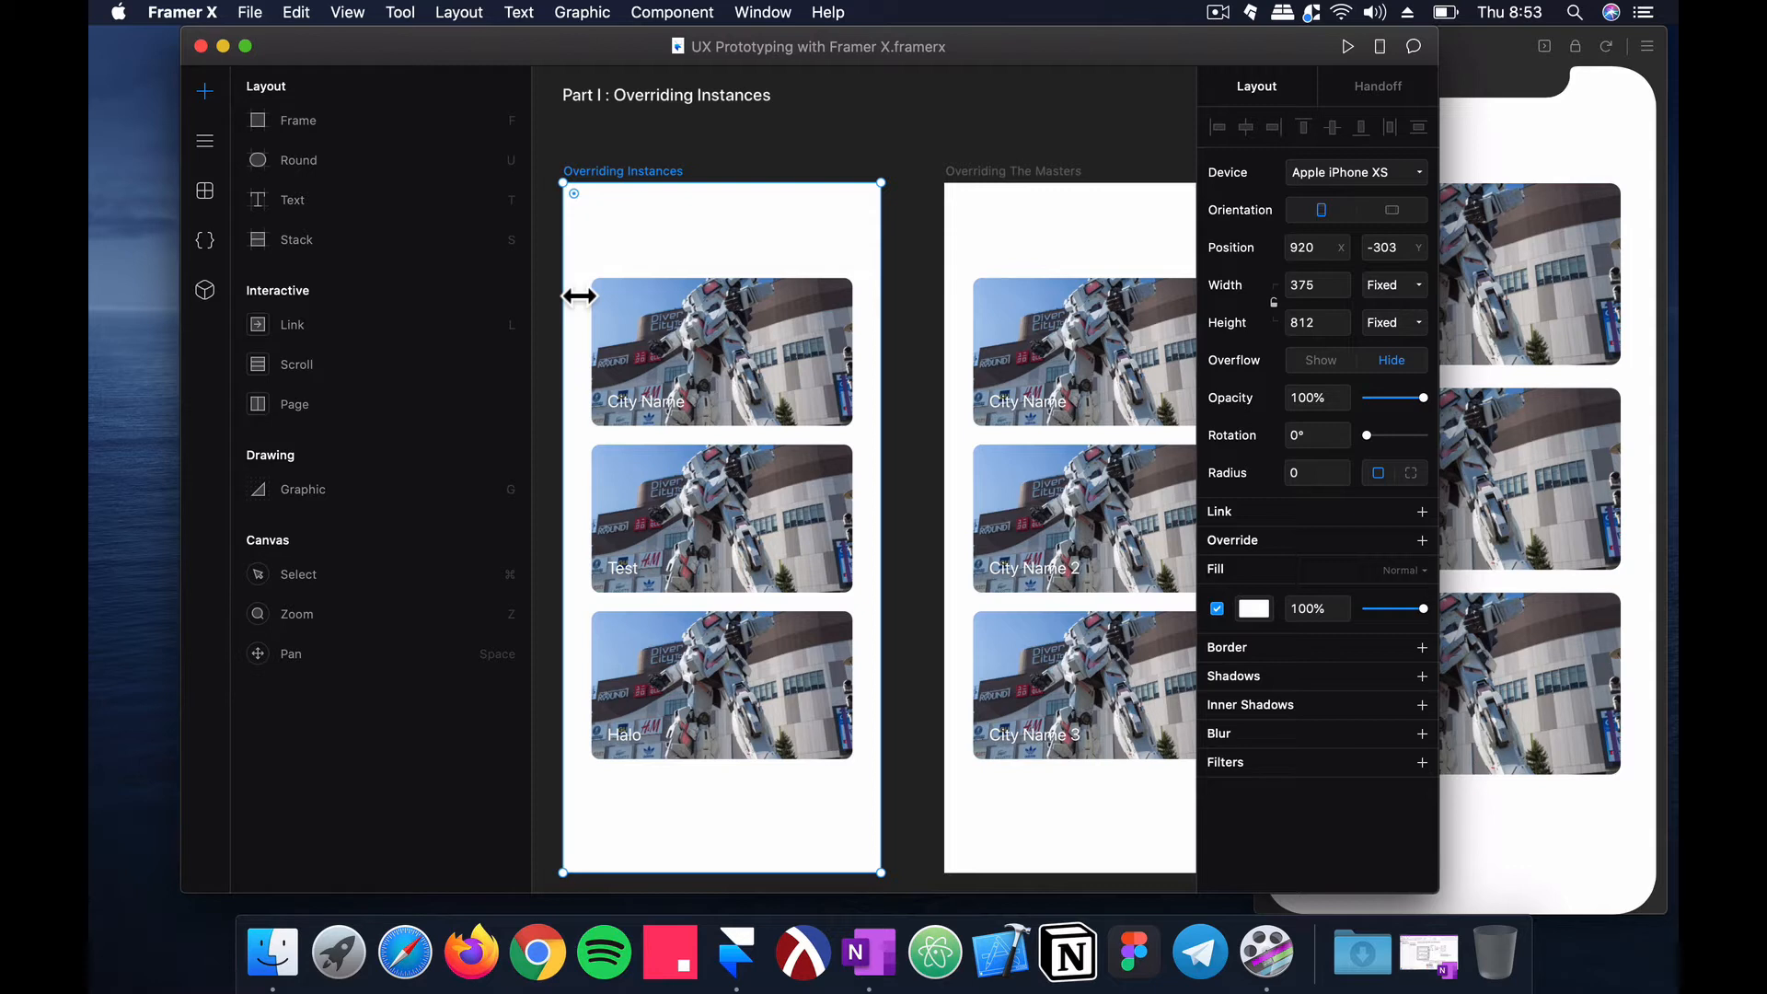
Step: Expand the Stack in the Overriding Instances layers and inspect the master City layer and its instances
left_click(206, 144)
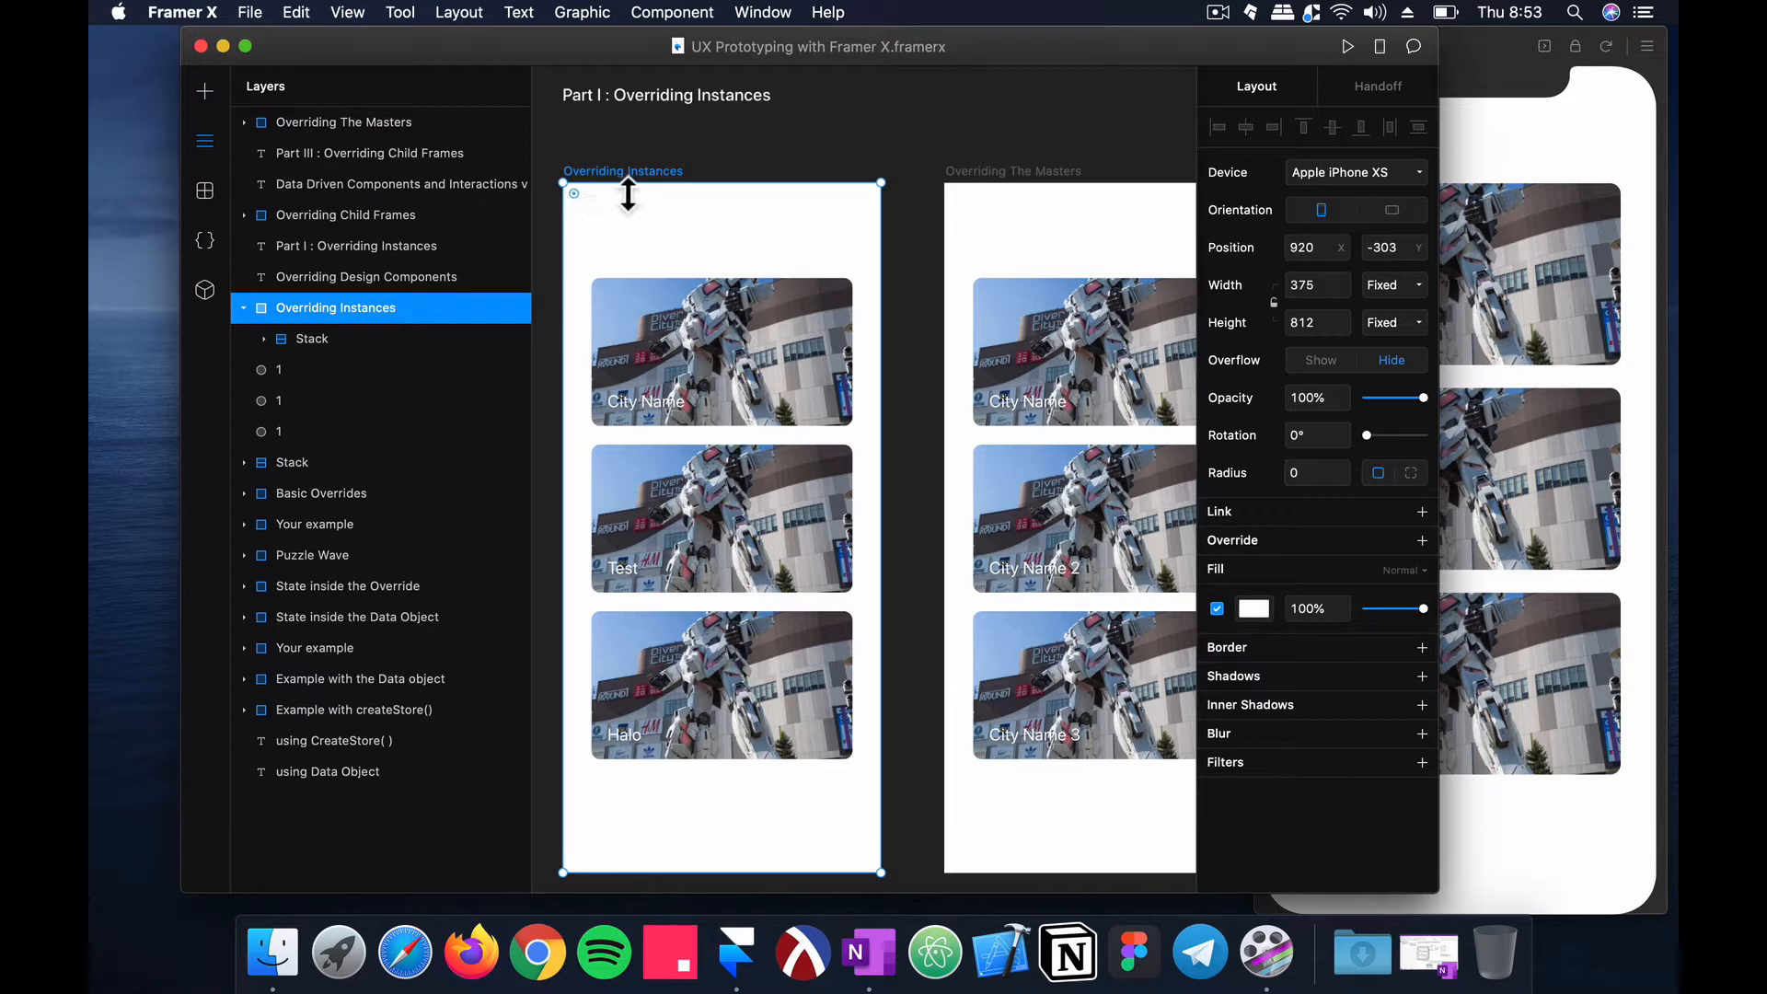
scroll(669, 339, "up", 3)
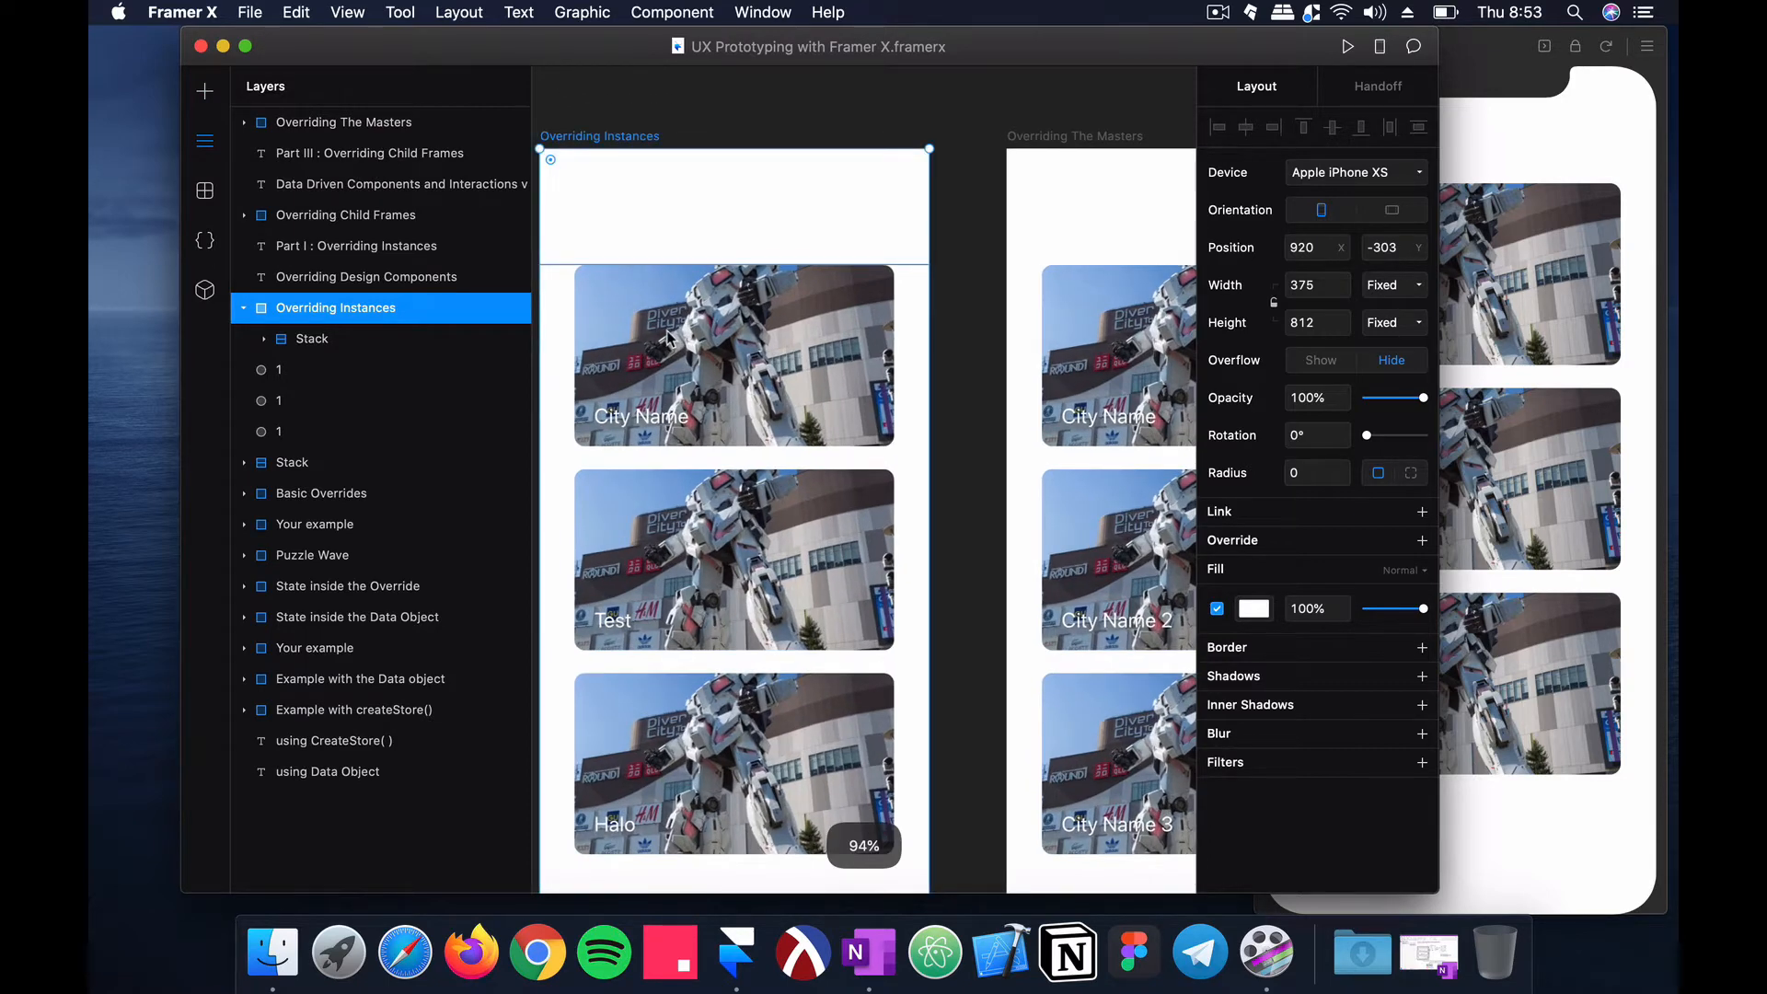
left_click(265, 340)
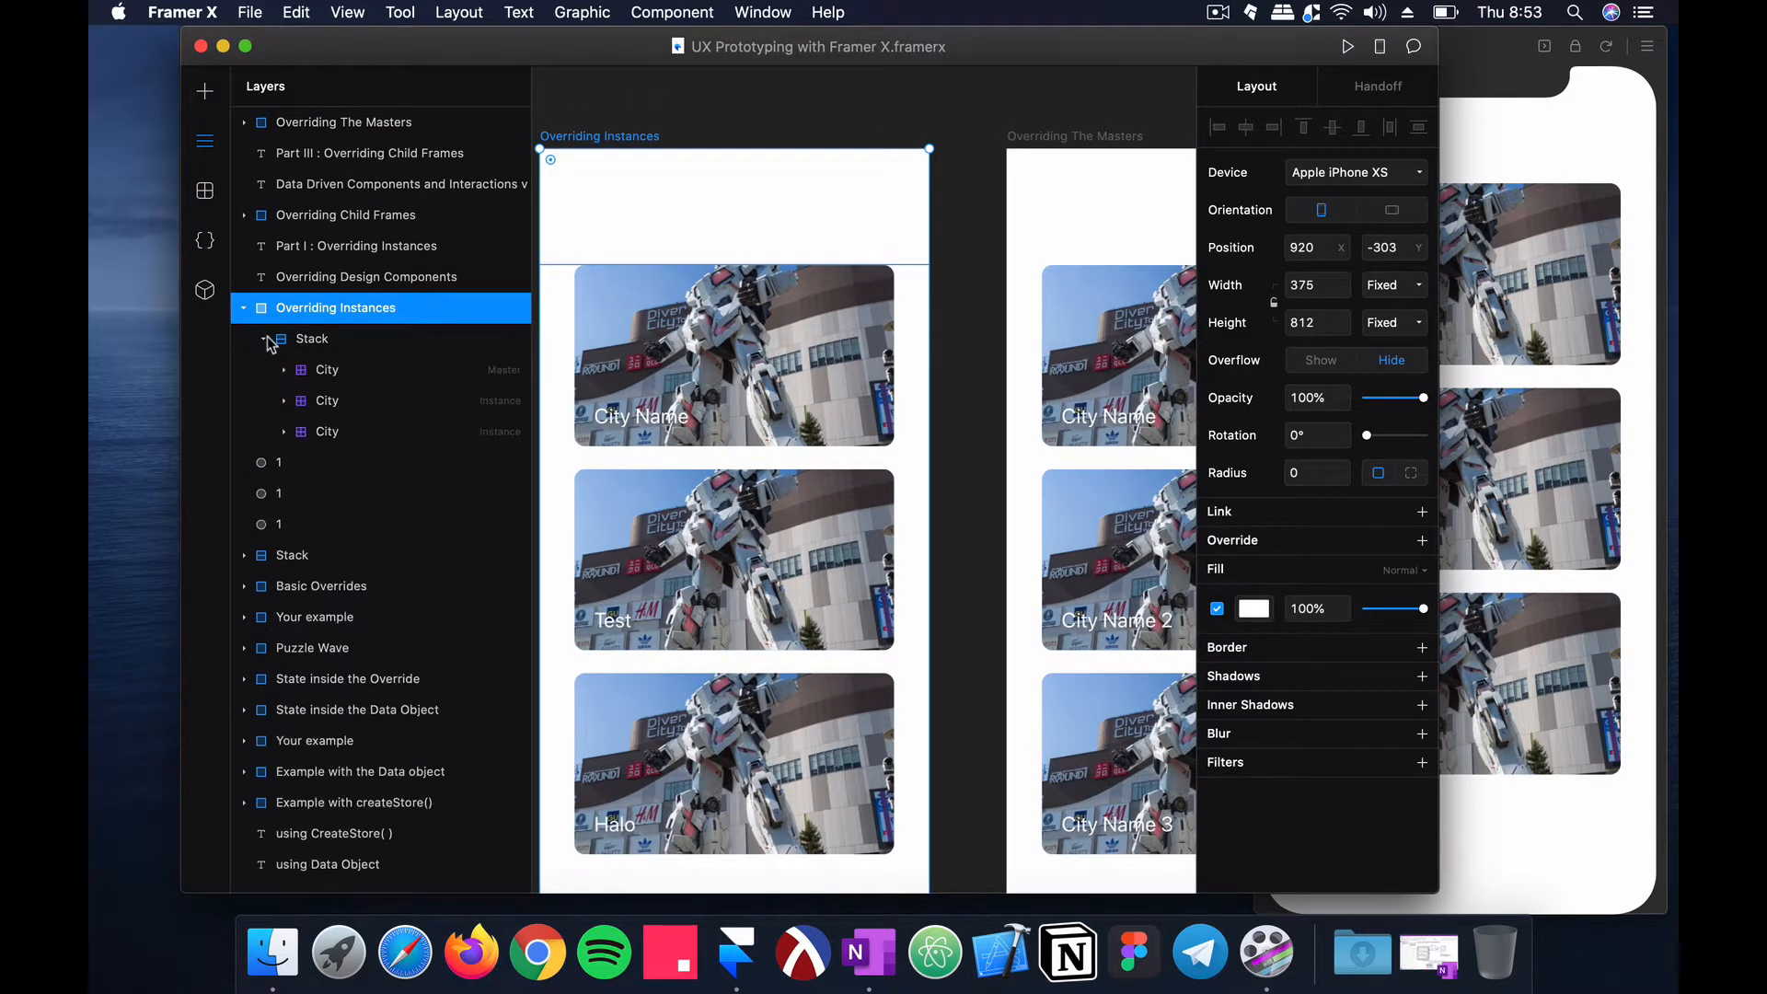
left_click(333, 379)
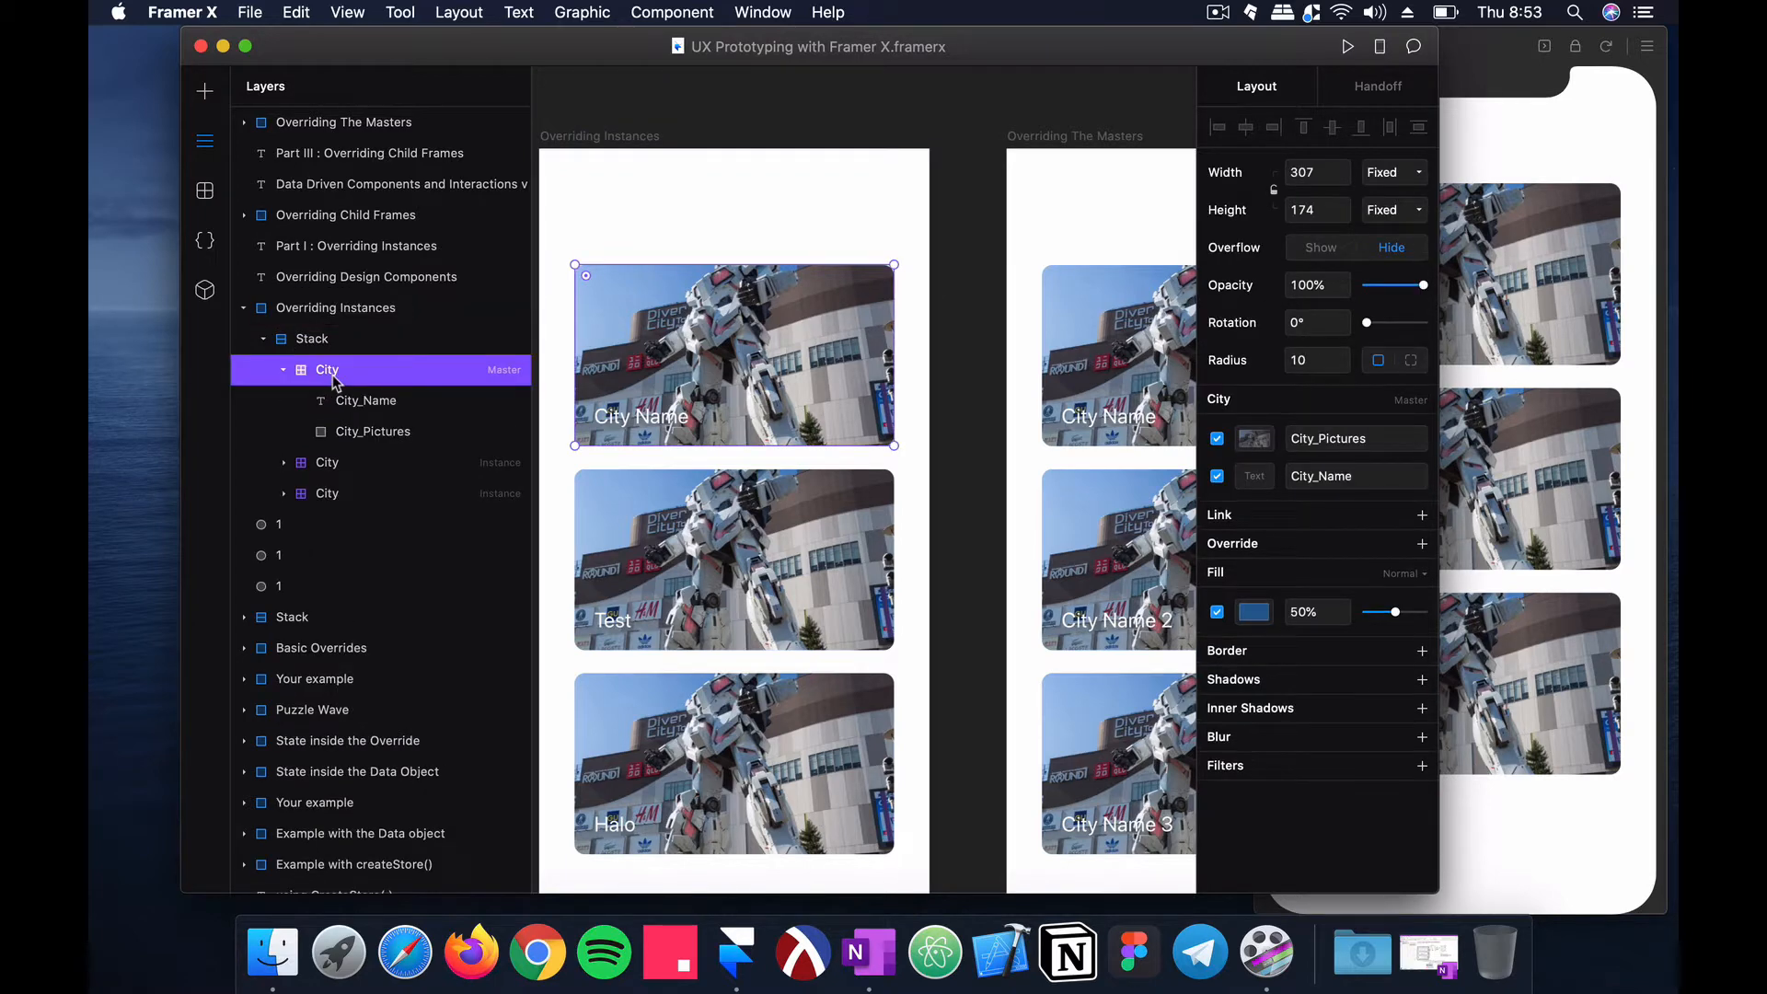
left_click(333, 462)
left_click(328, 555)
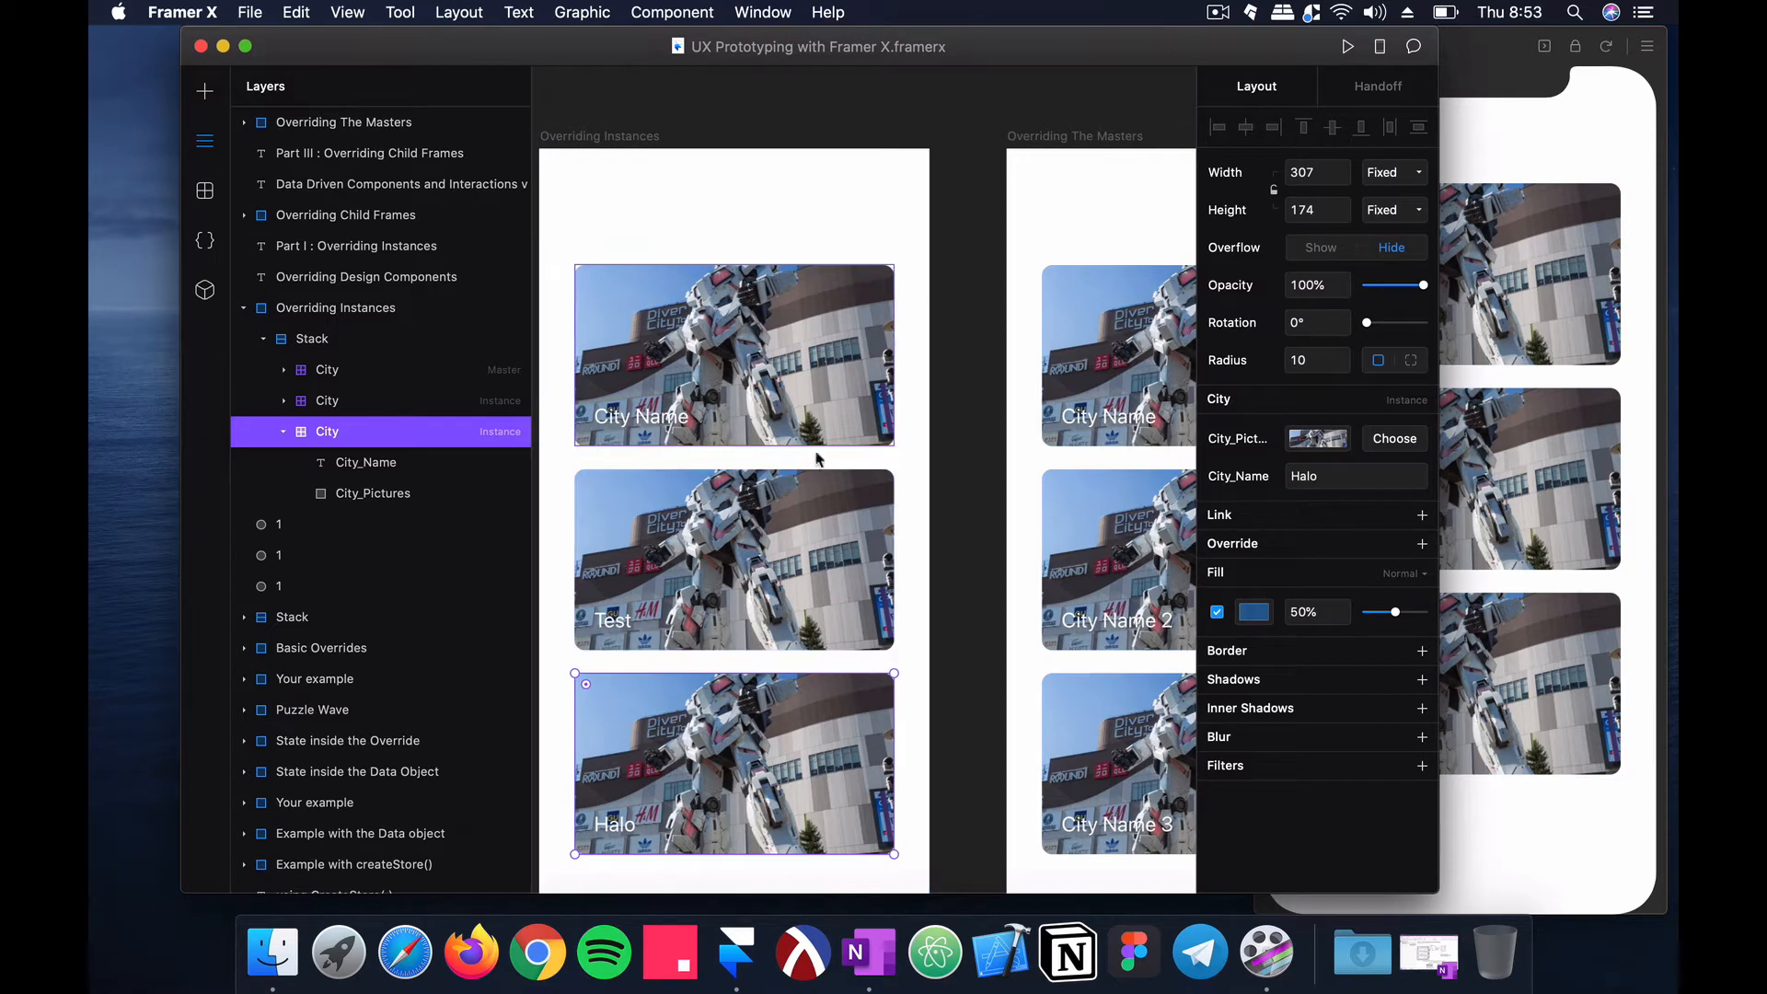
Step: Compare the City_Name and City_Pictures child layers and the properties of the City master with those of its instance
scroll(709, 295, "left", 2)
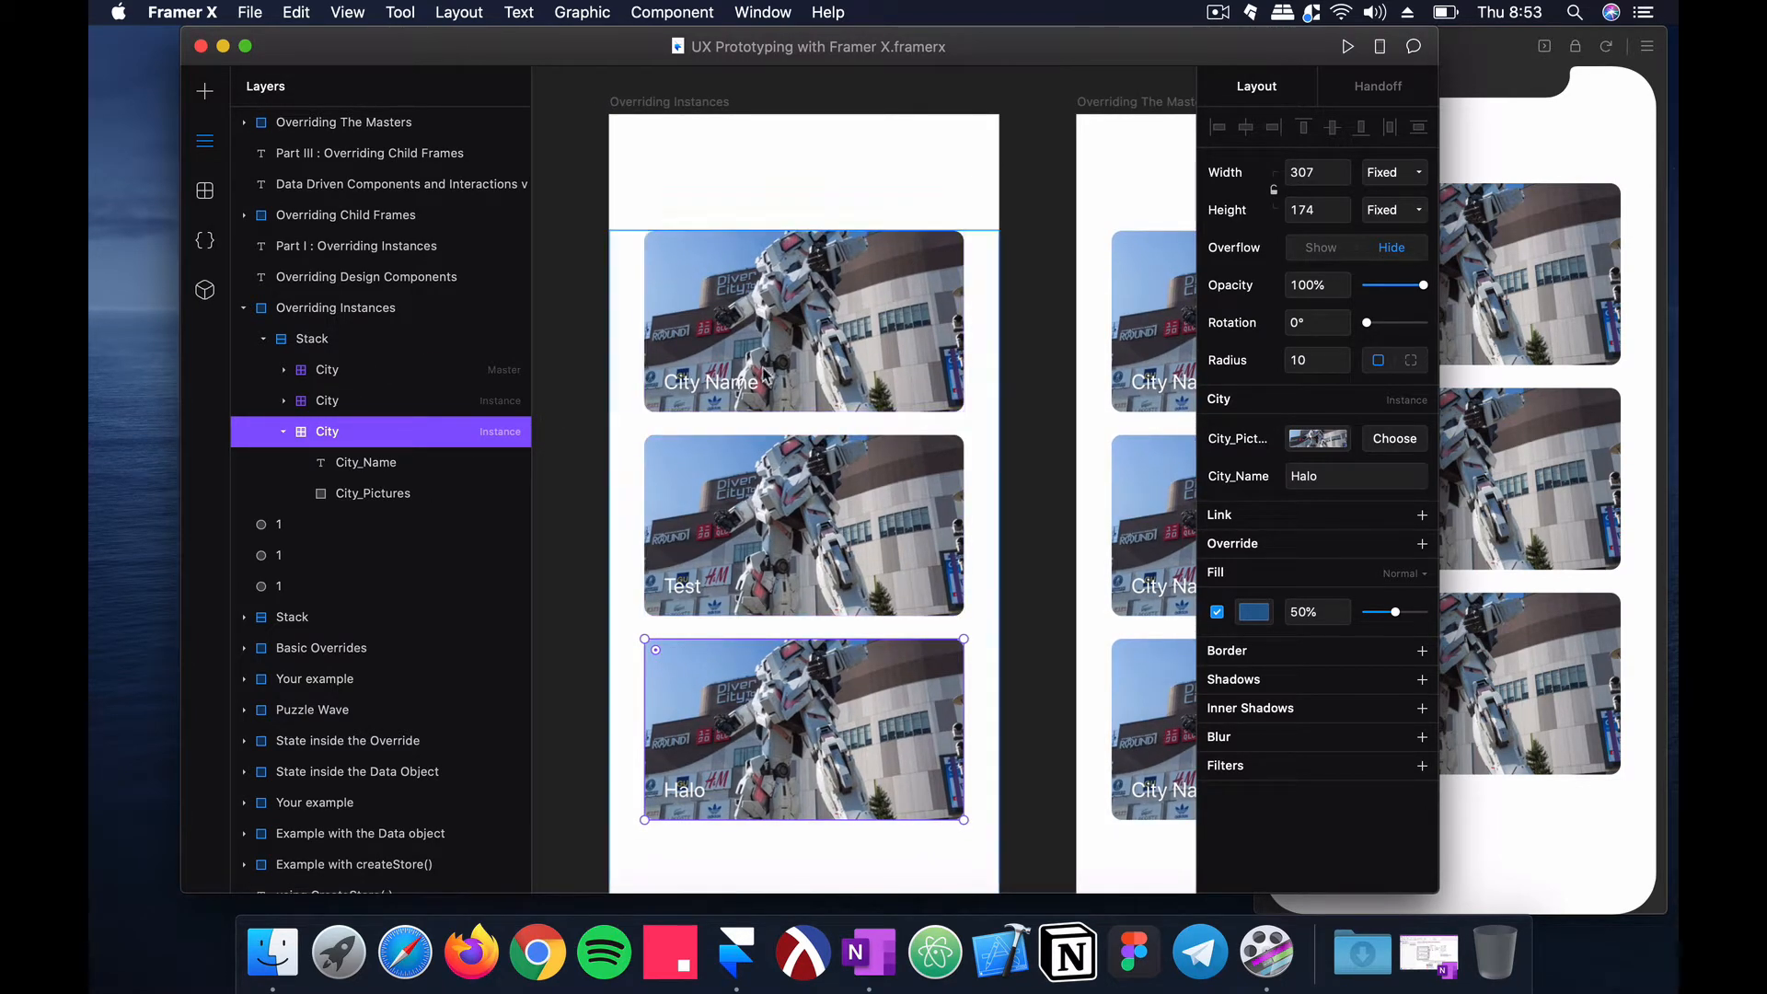
left_click(285, 369)
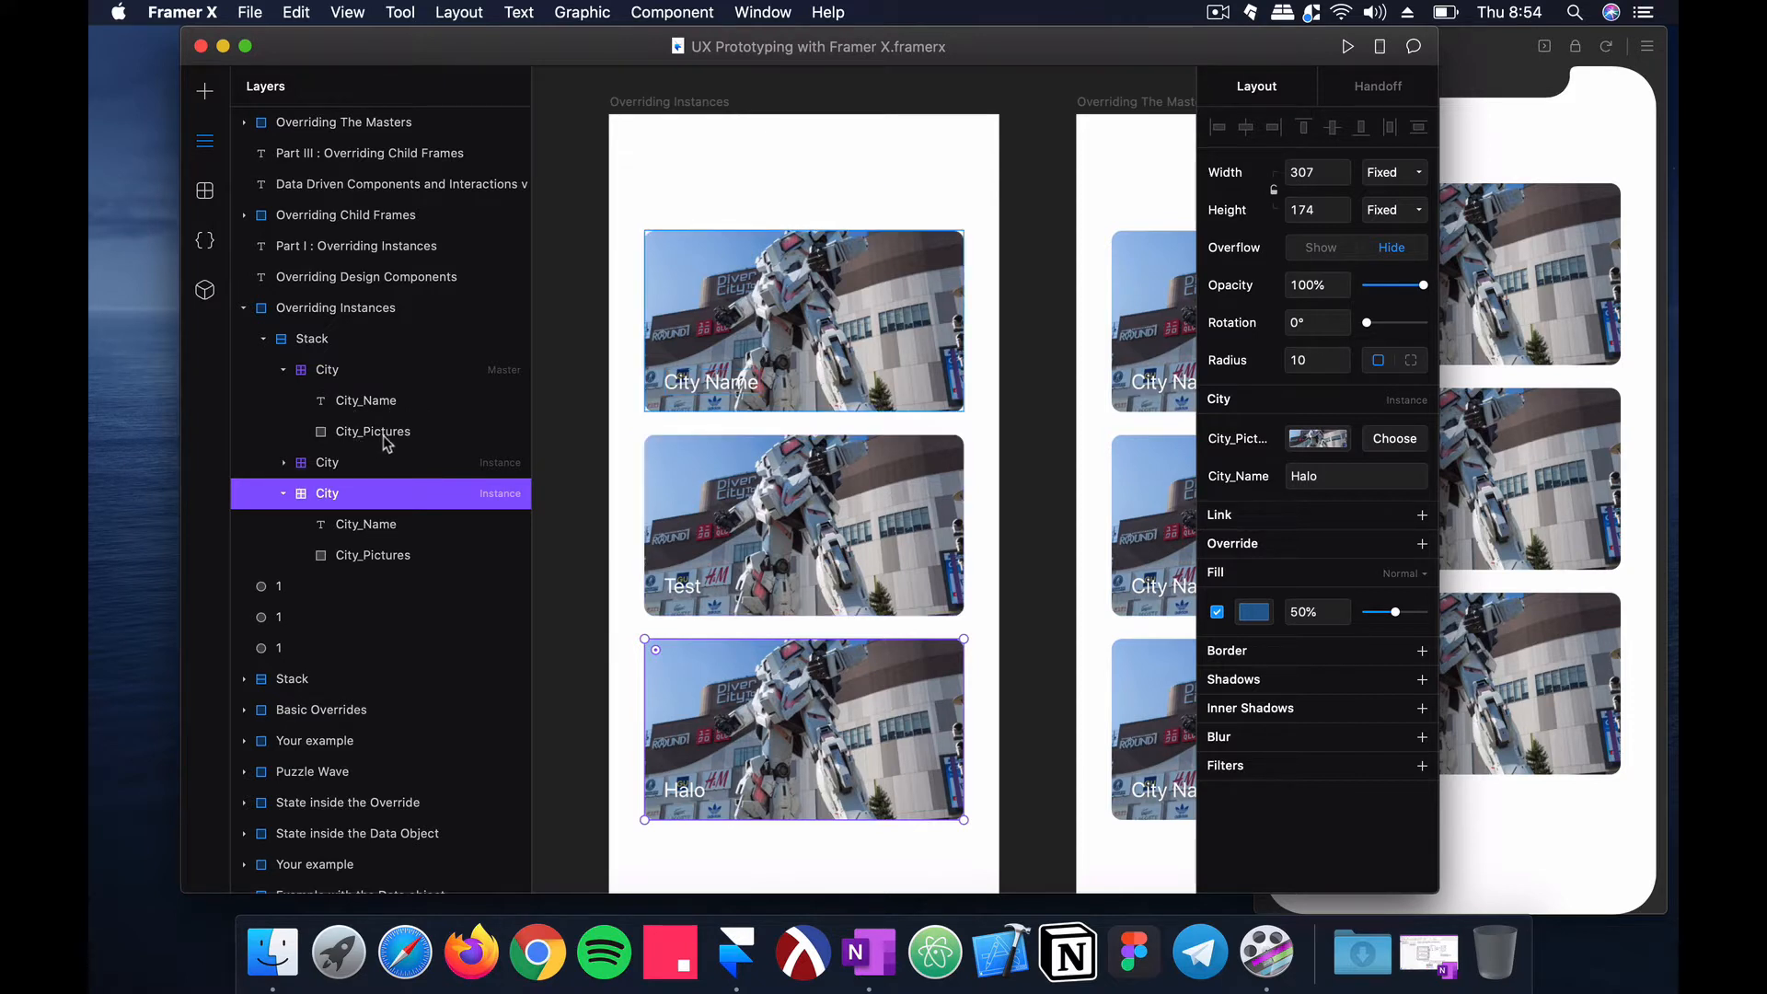
left_click(284, 462)
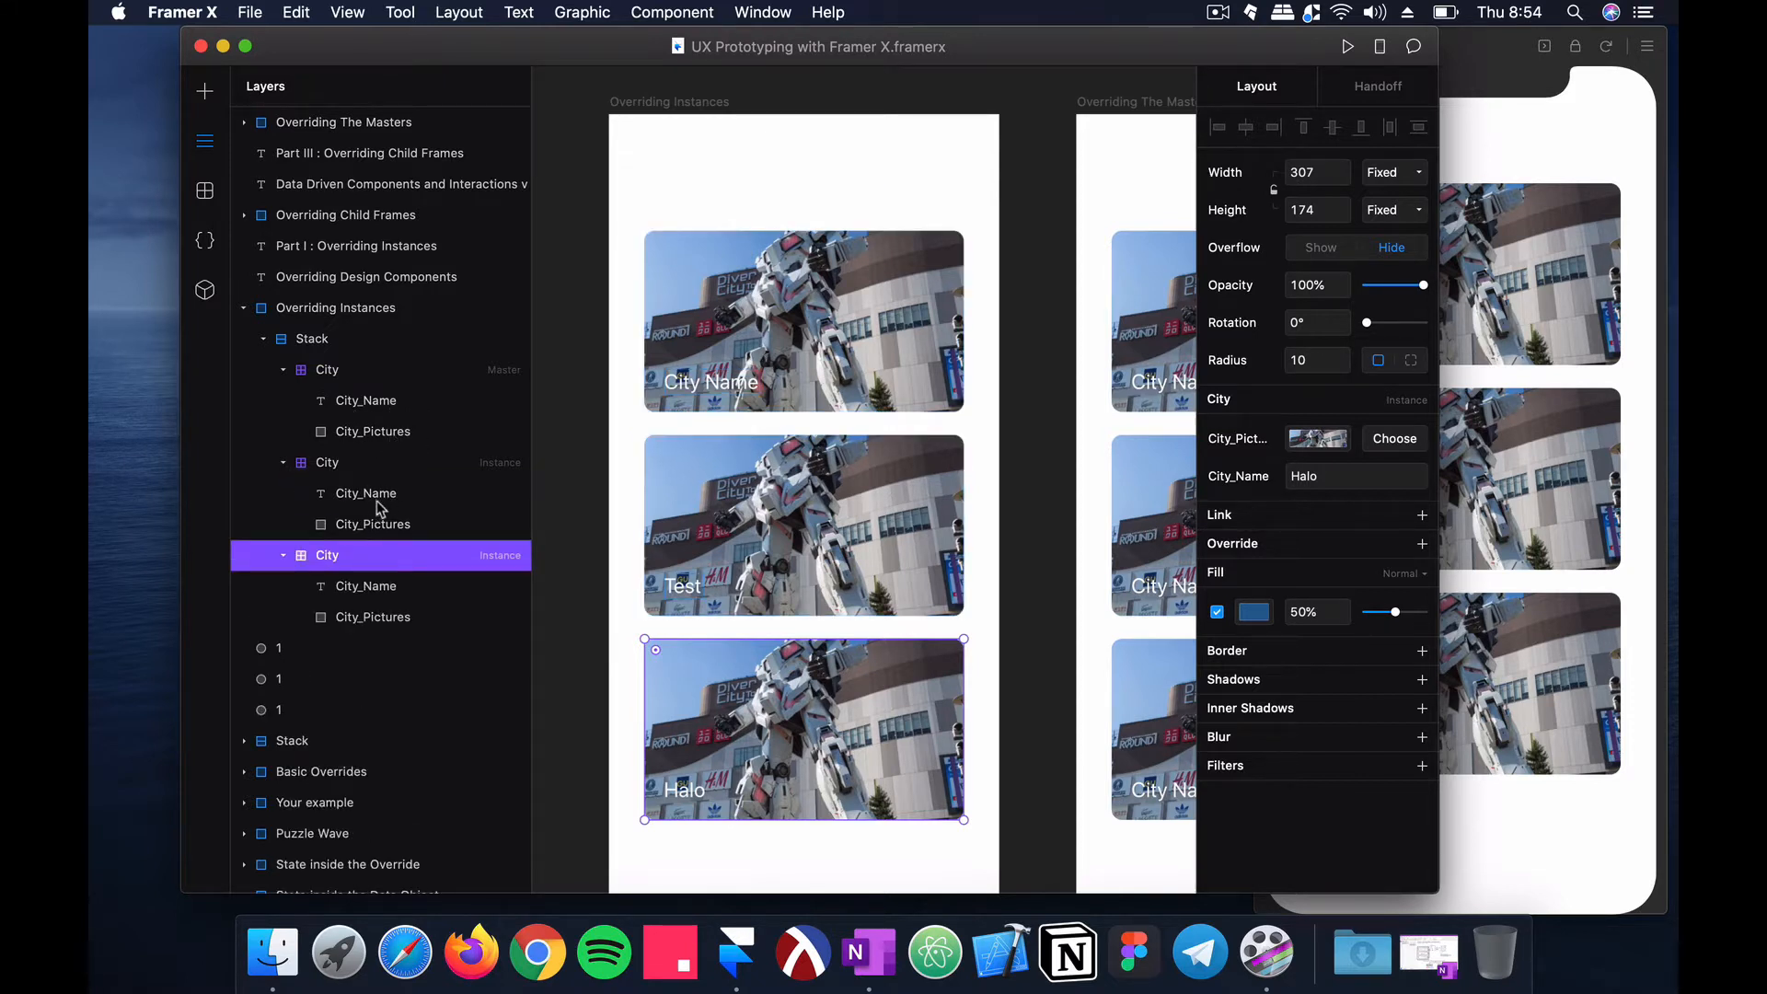
left_click(354, 400)
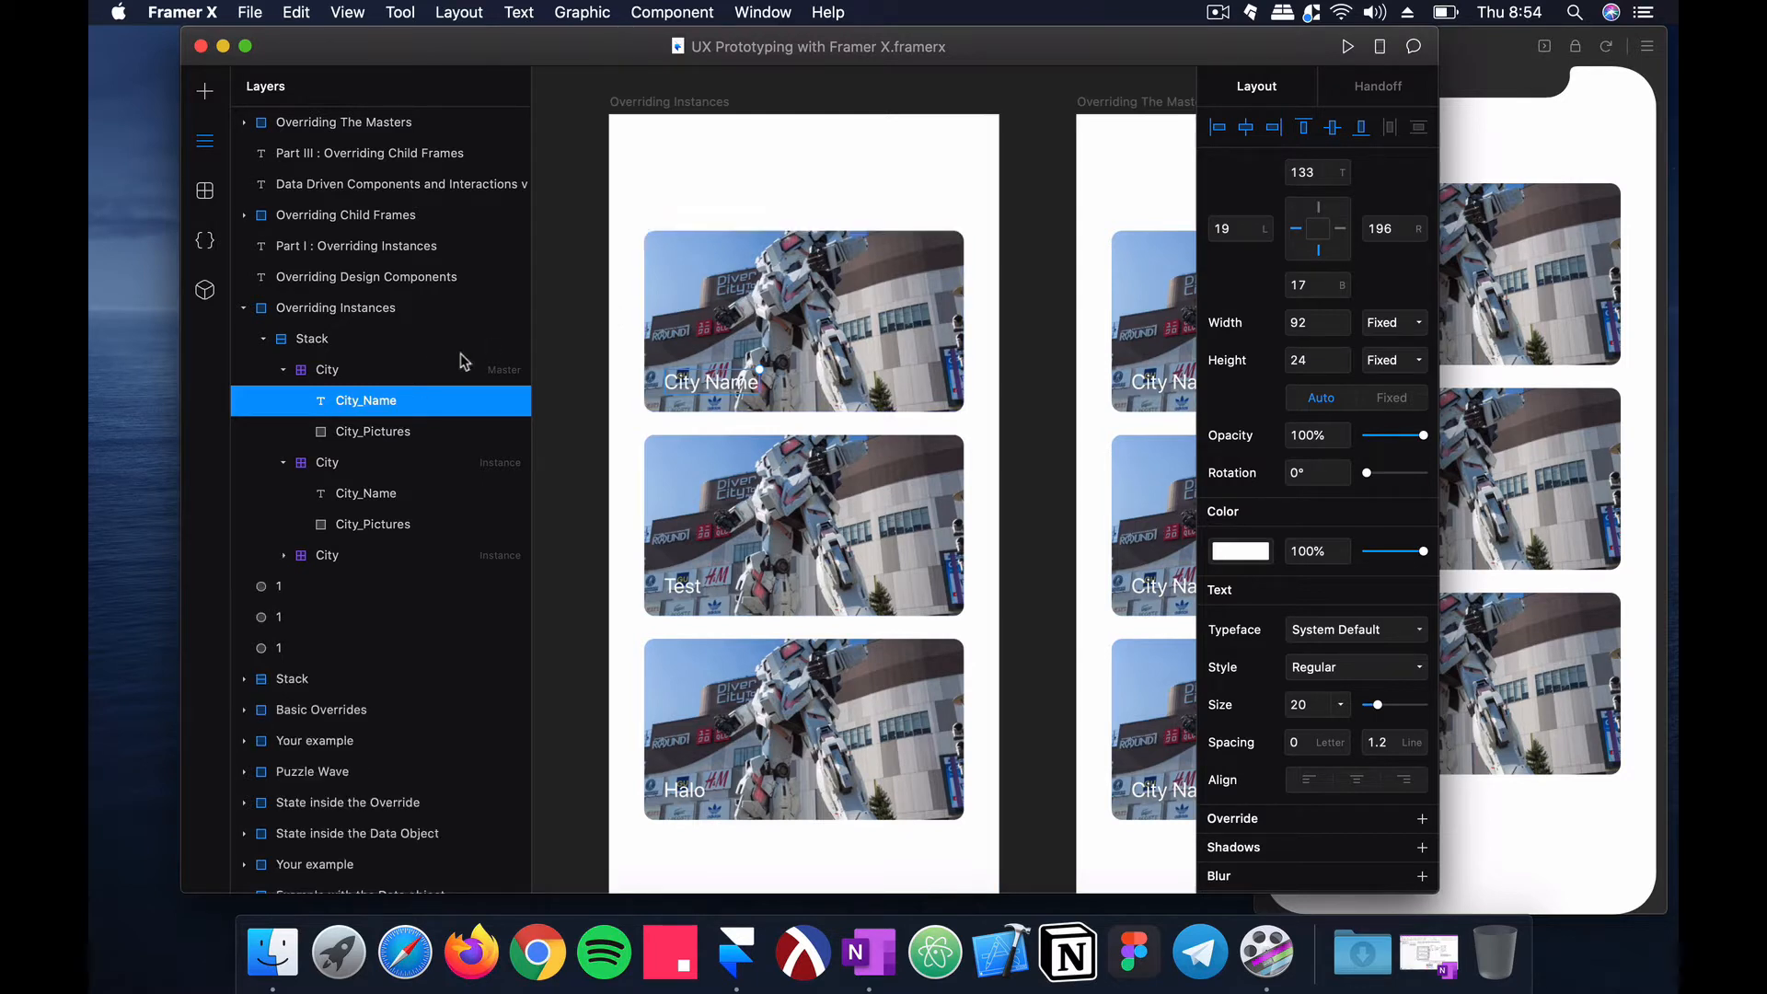
left_click(387, 370)
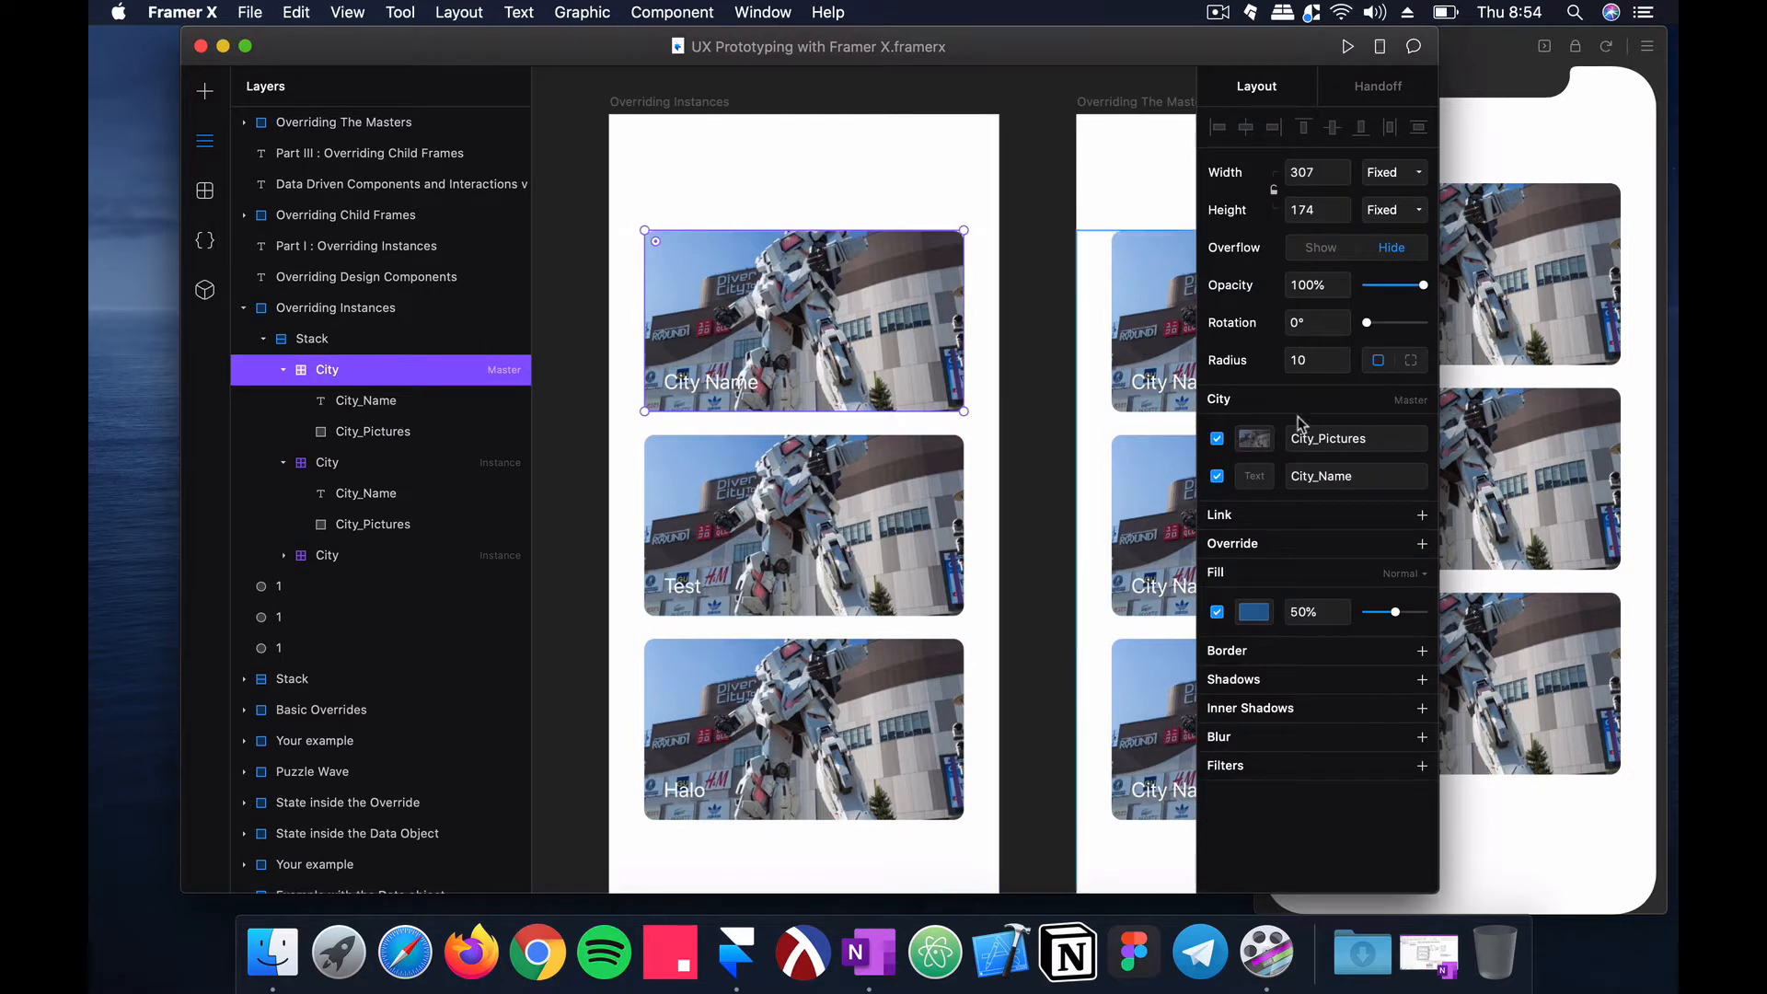
left_click(423, 462)
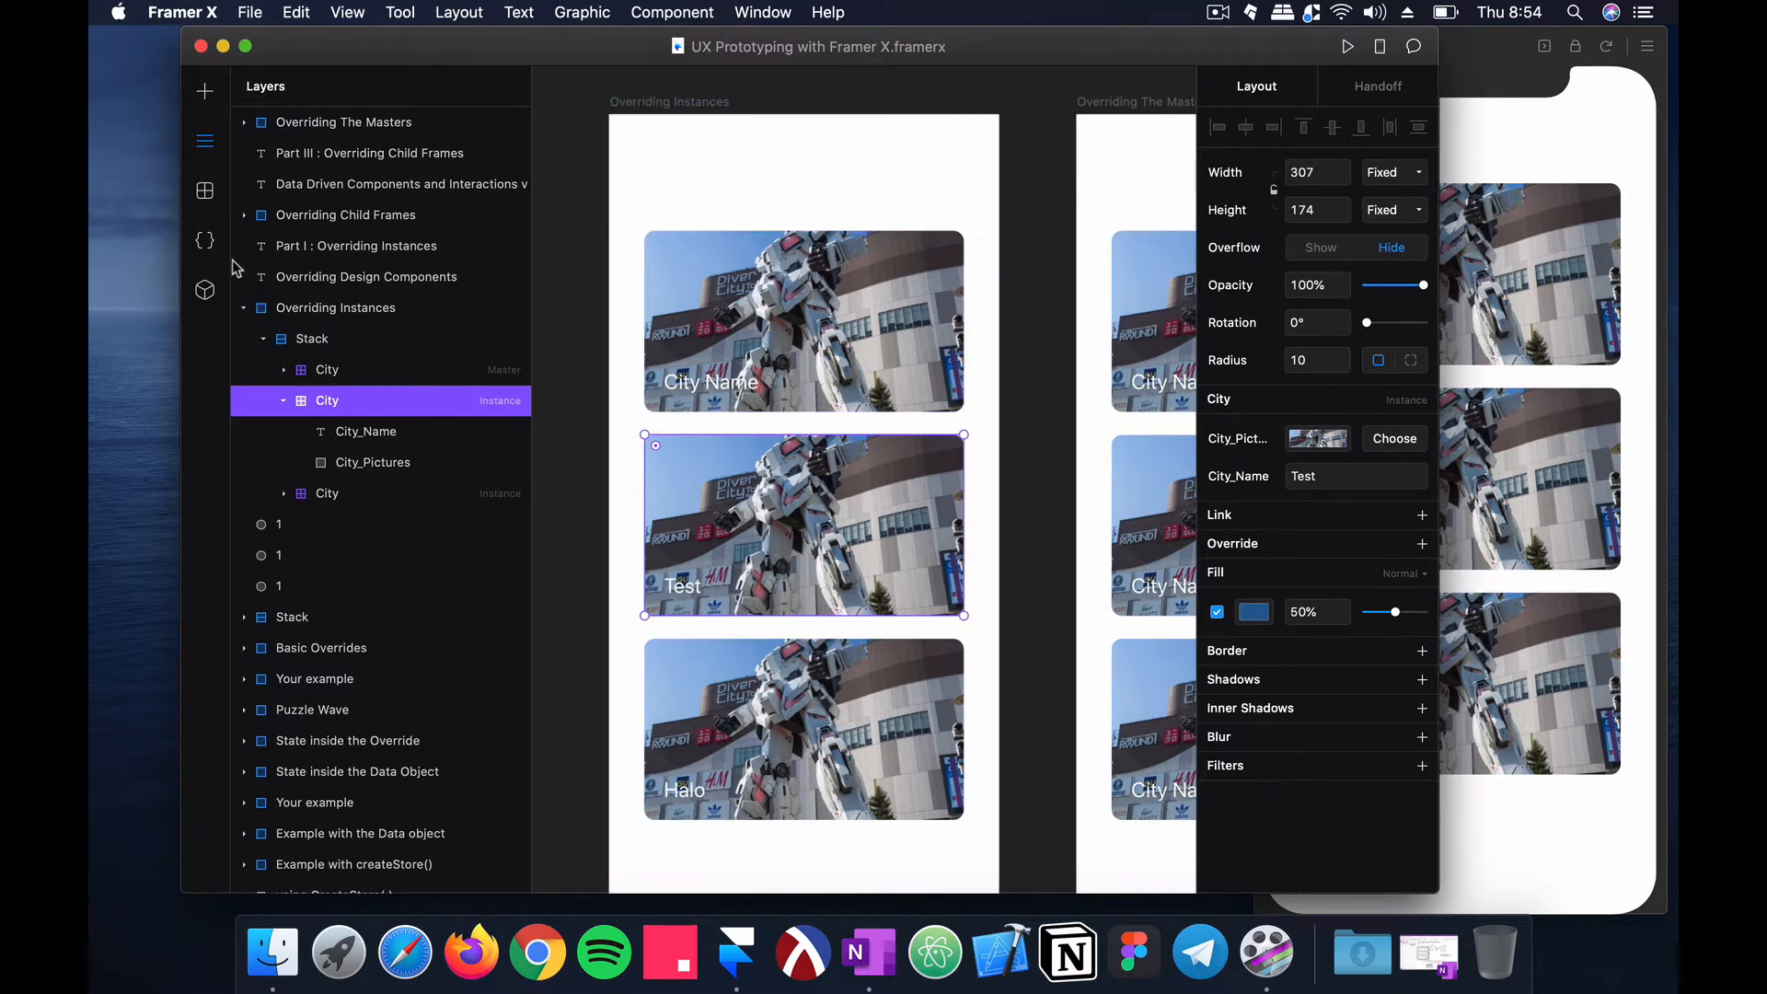
Step: Look at the override code of the "2. Overriding the master.tsx" file and return to the canvas
left_click(207, 243)
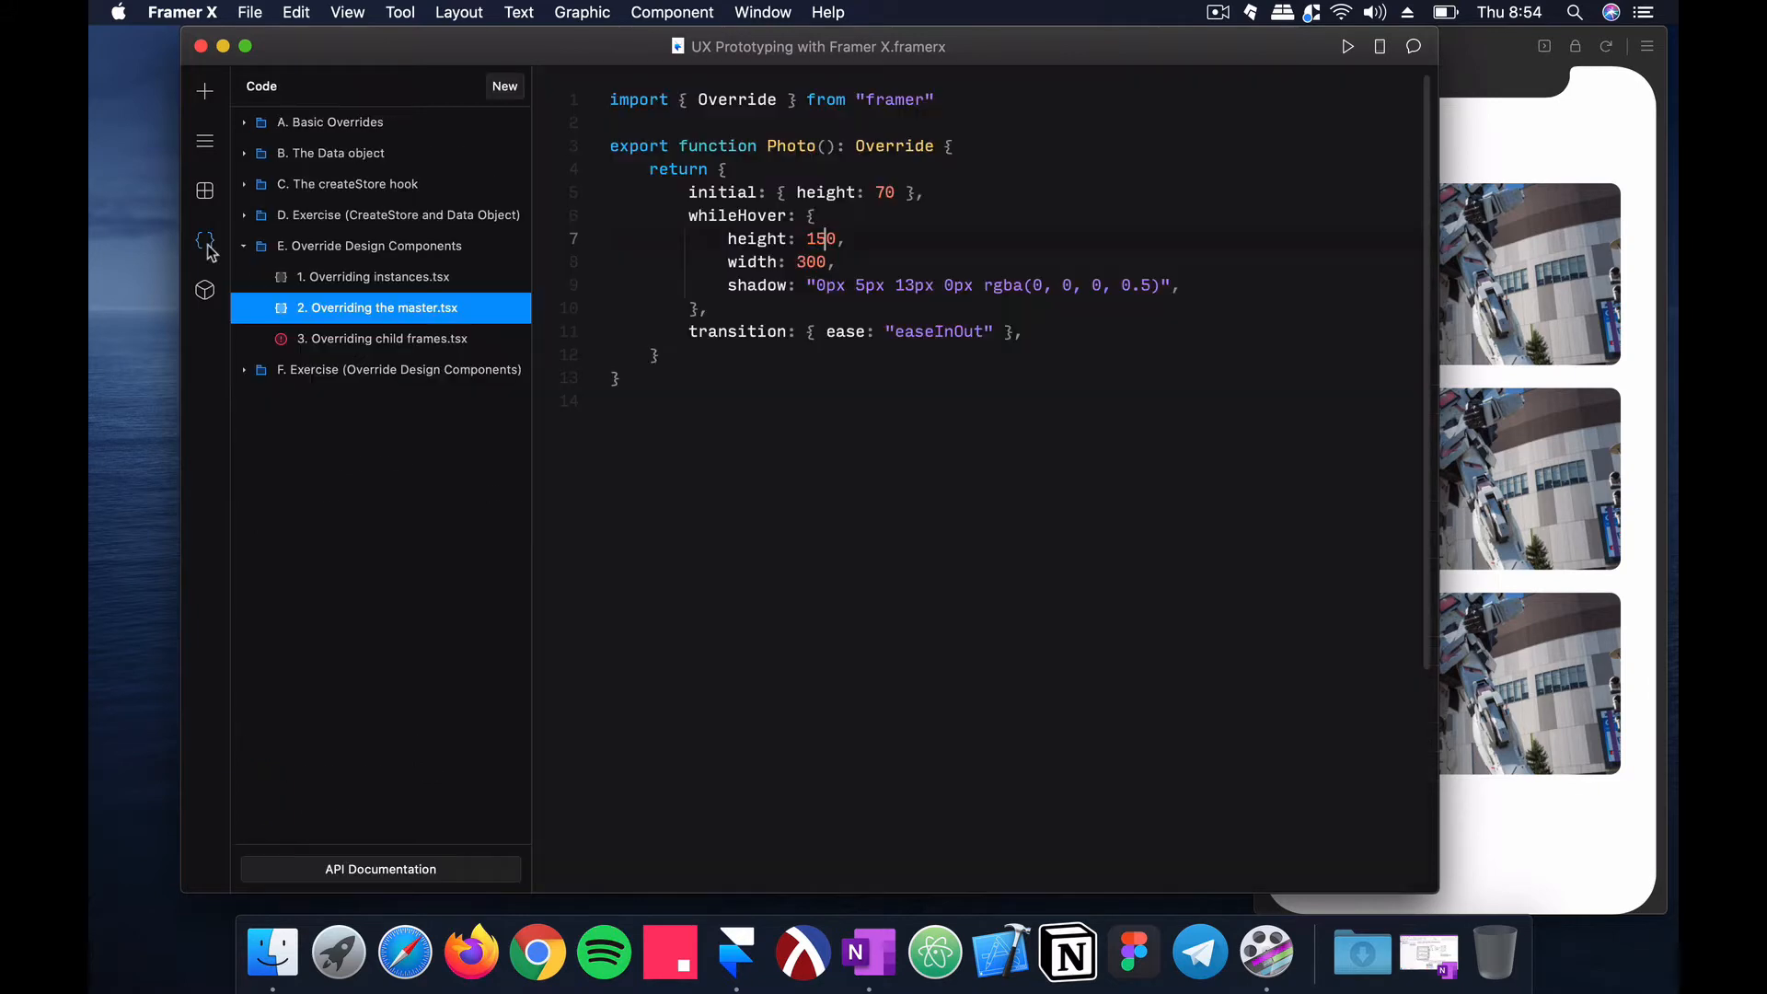
left_click(206, 92)
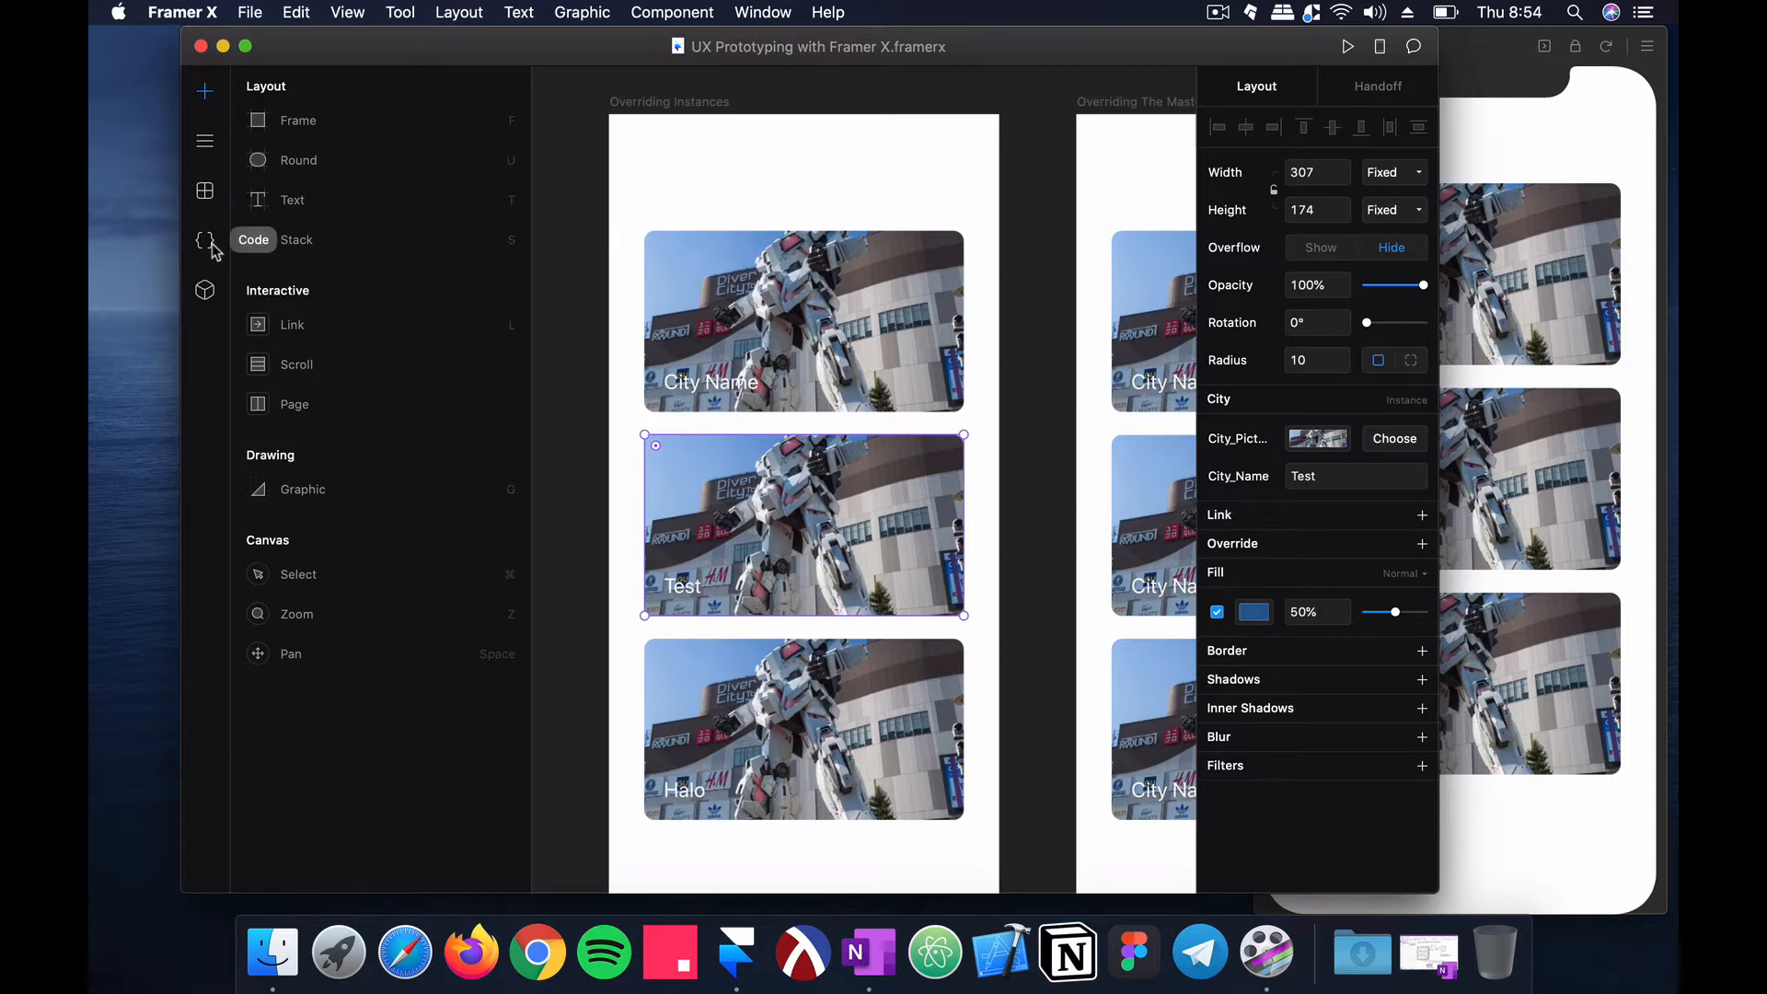
Step: Resize the master City card freehand to about 340 × 172, and readjust it to about 303 × 177
left_click(898, 268)
left_click_drag(960, 402, 1005, 413)
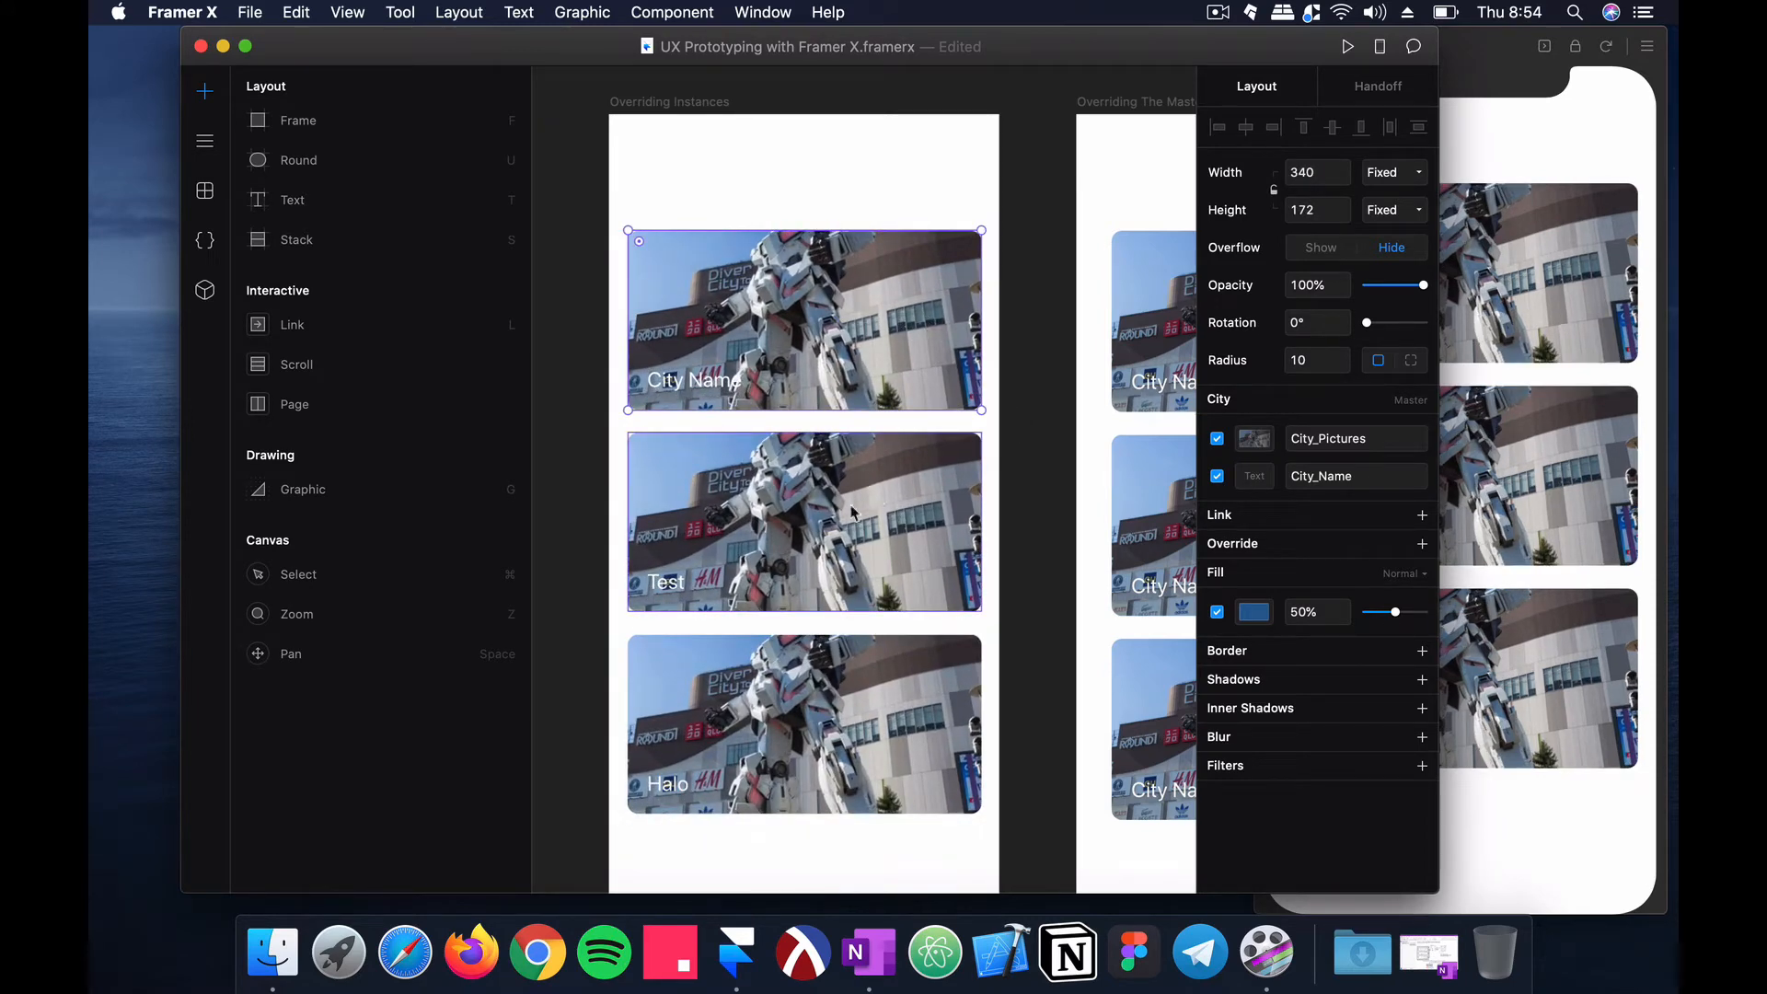
left_click(205, 143)
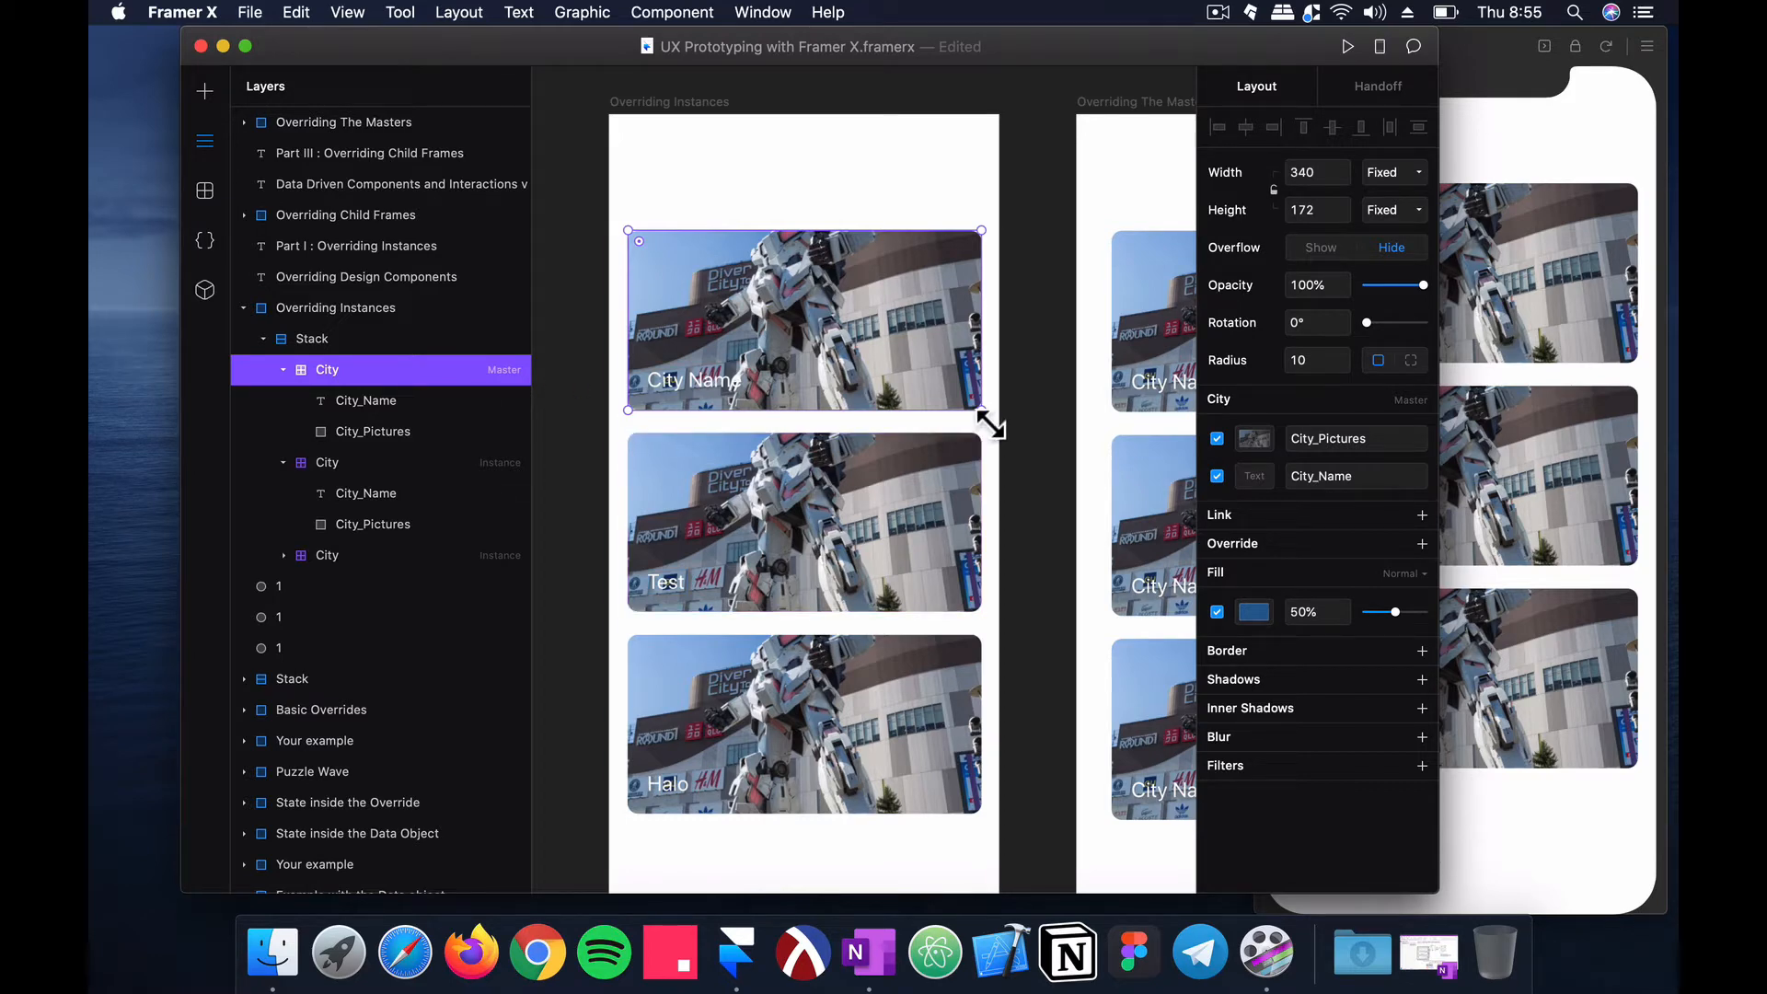
mouse_move(990, 424)
left_mouse_down()
mouse_move(947, 359)
mouse_move(1012, 396)
mouse_move(930, 322)
mouse_move(992, 446)
mouse_move(954, 346)
mouse_move(899, 402)
mouse_move(955, 428)
left_mouse_up()
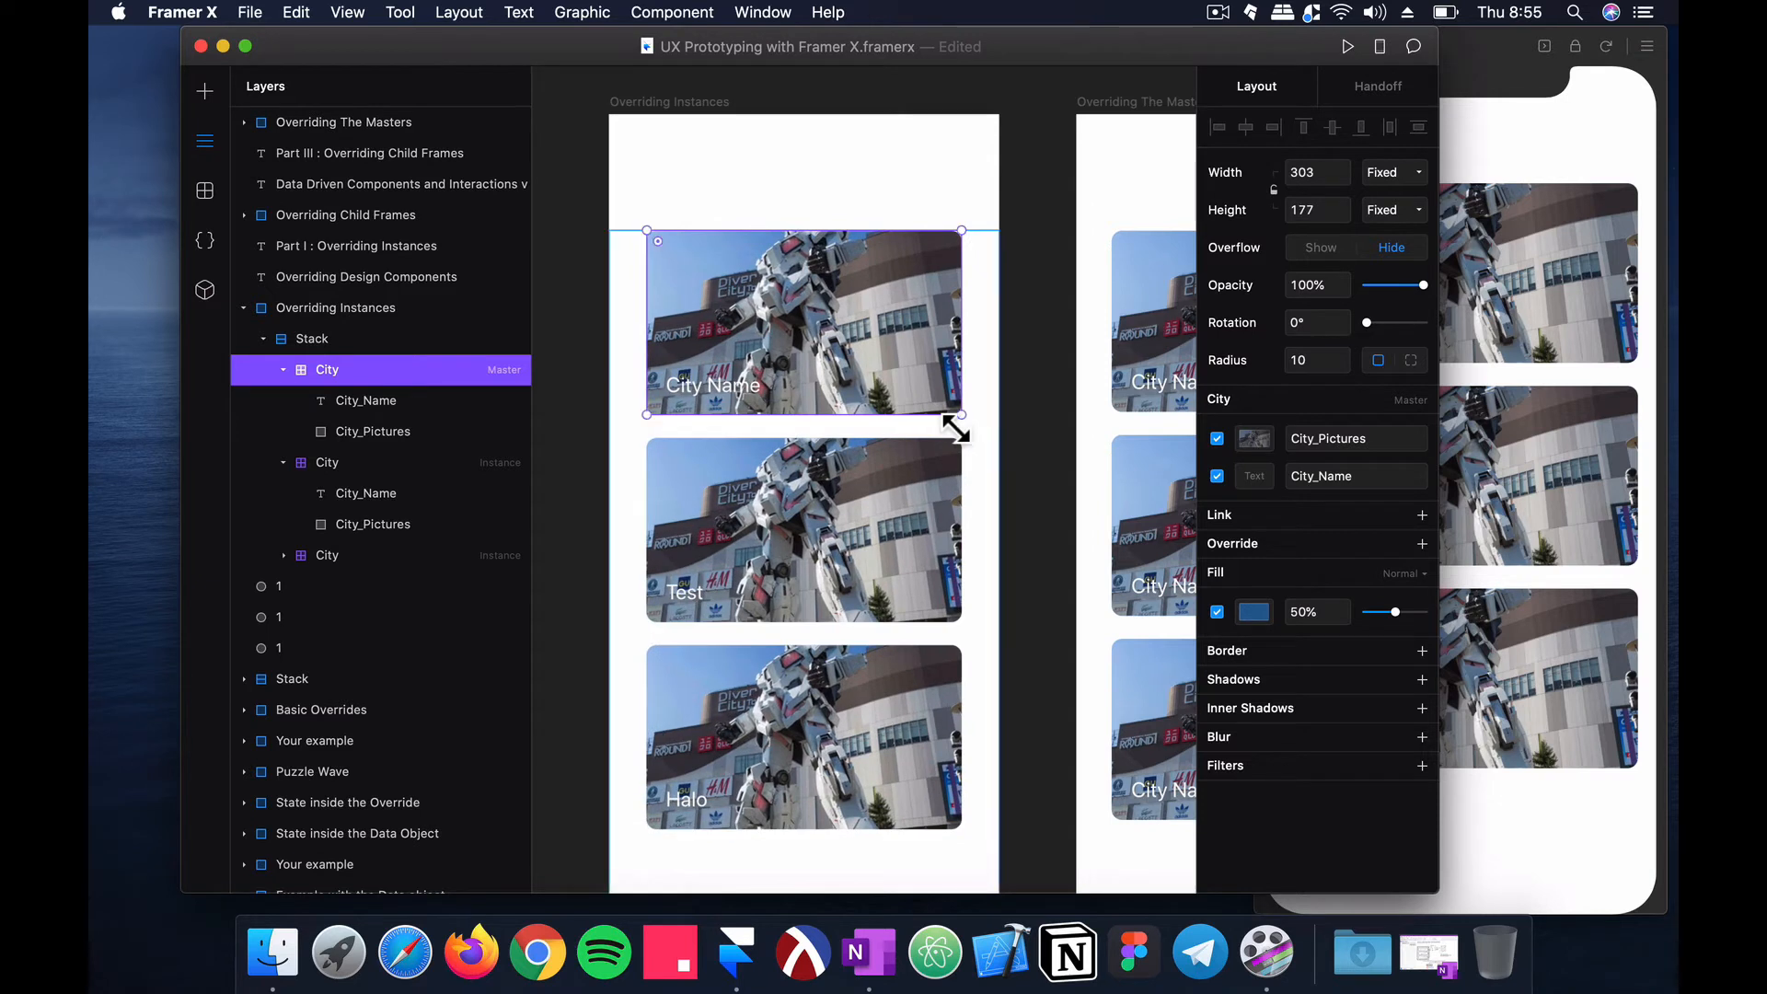
Step: Set the second City card's City_Name to Instance 2 and shrink that instance to about 277 × 164
left_click(511, 462)
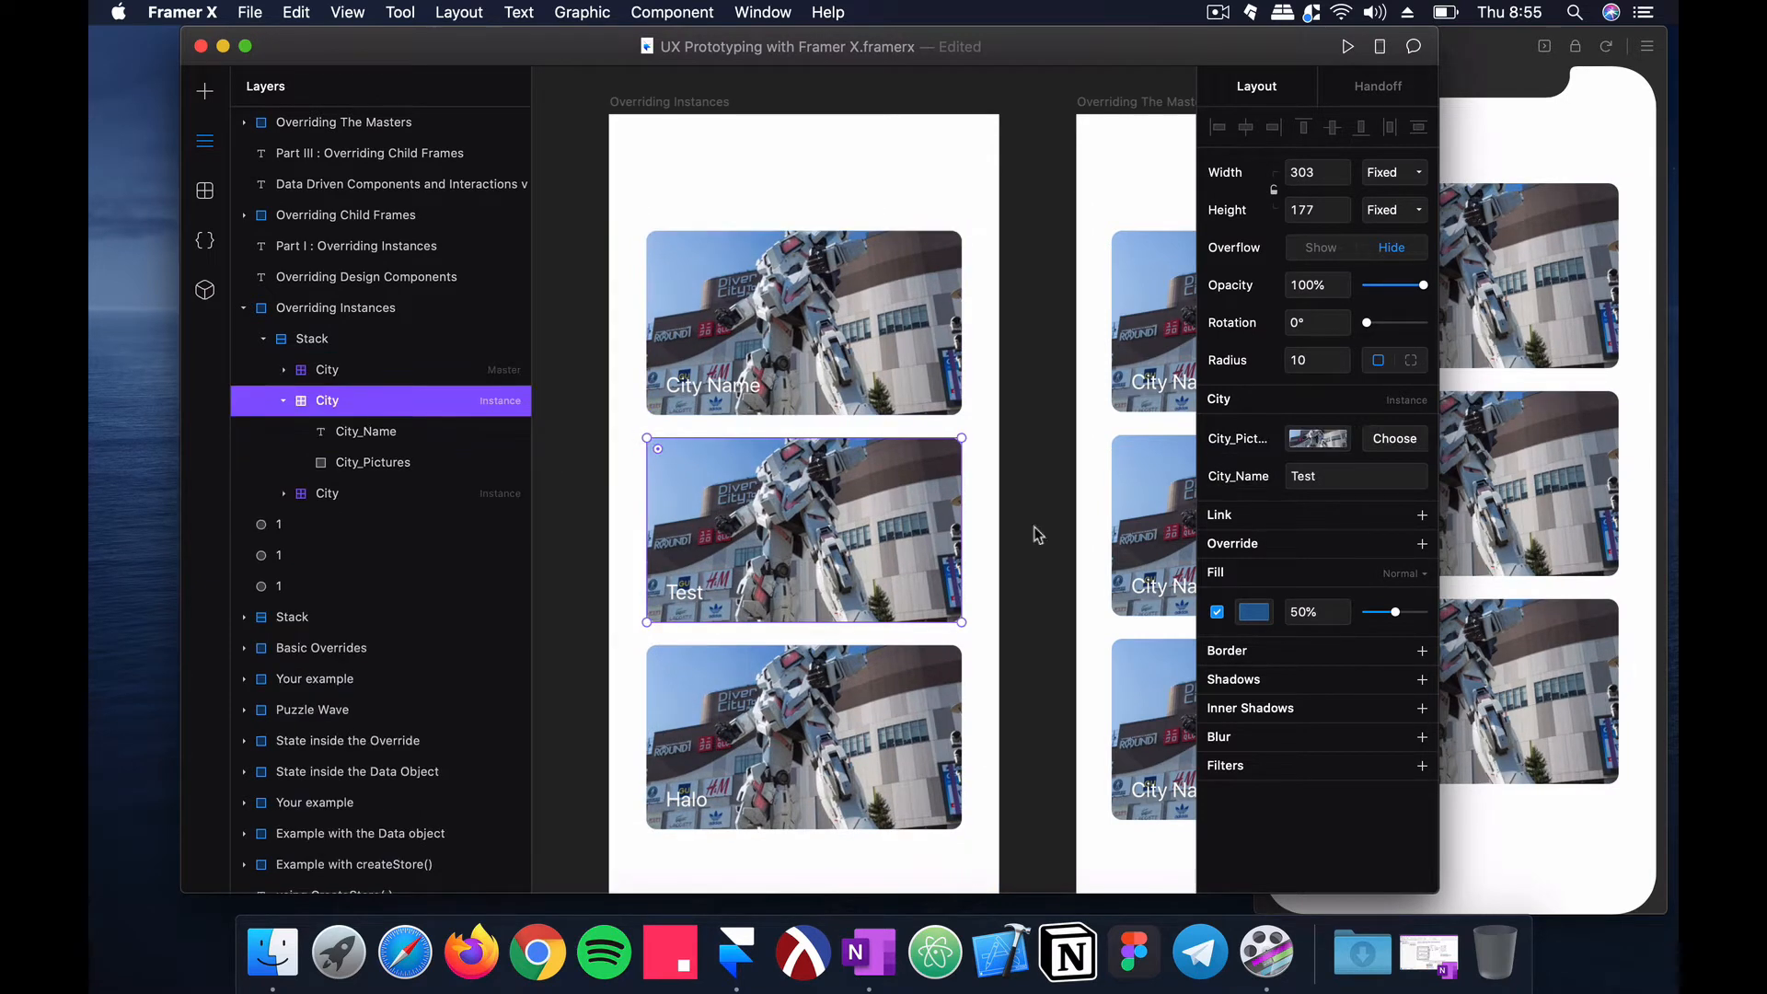
left_click(1302, 473)
type("In")
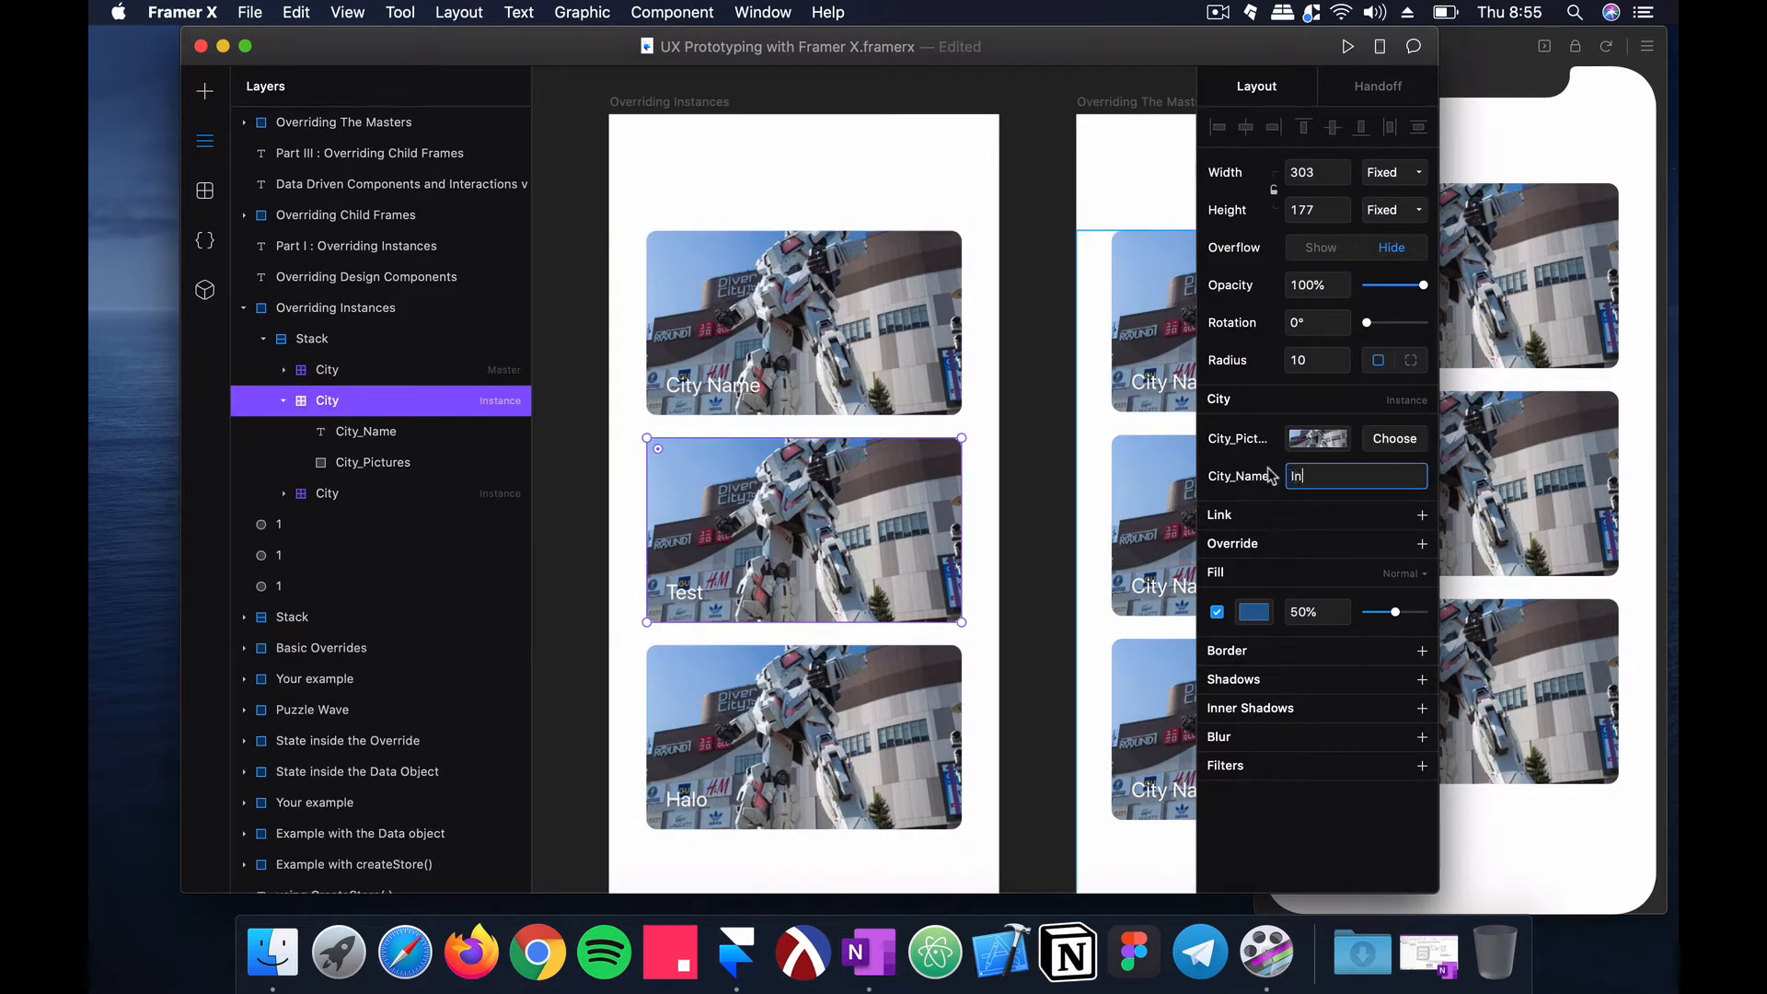
type("stance 2")
key("Return")
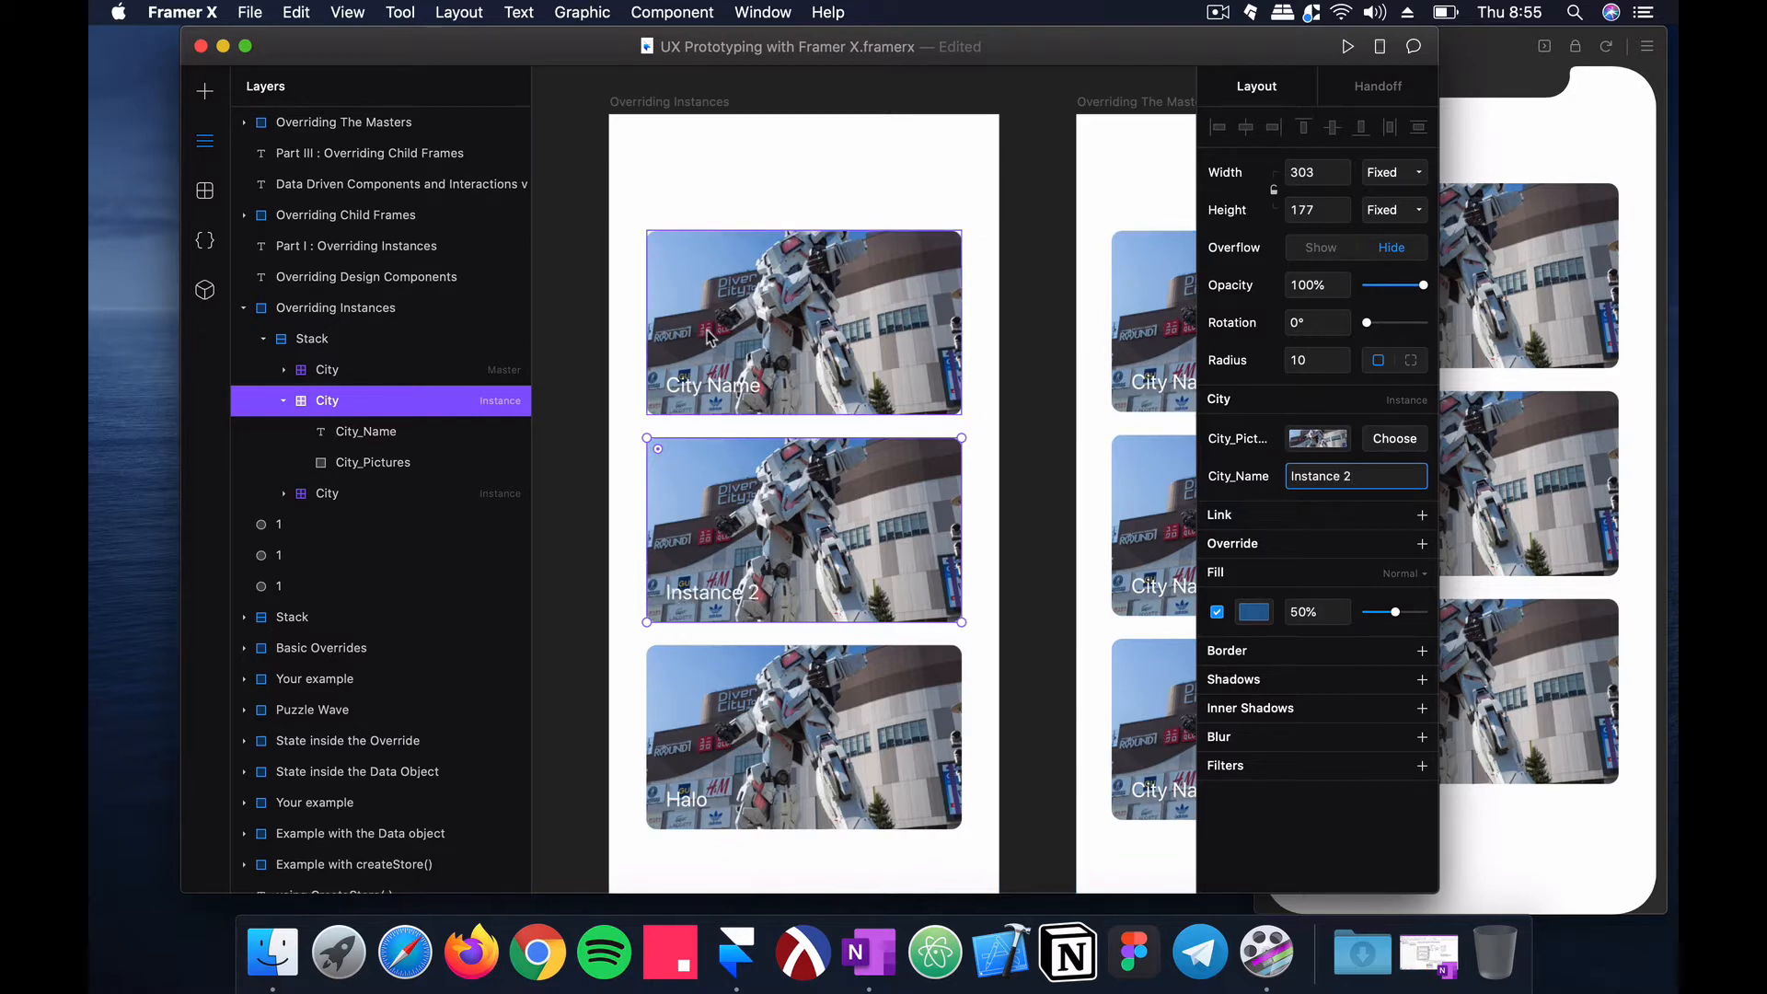
left_click_drag(962, 622, 920, 610)
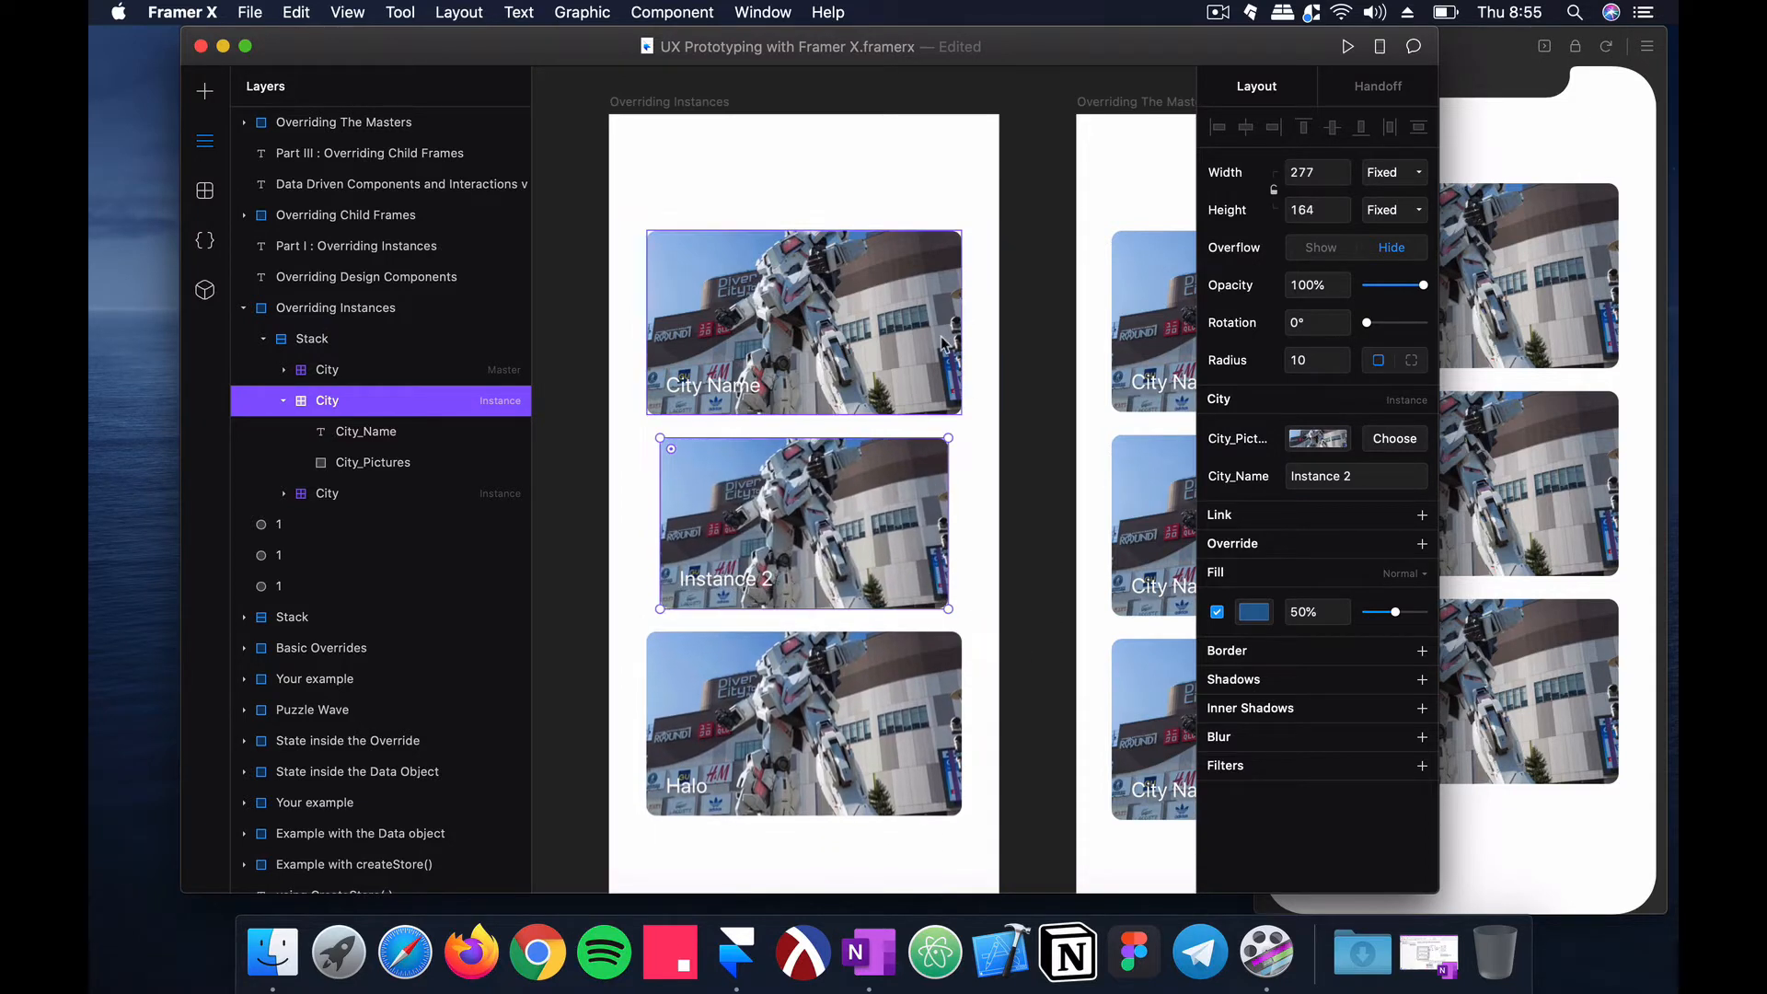
Step: Undo the last resize of the second City instance, and look through the project's design components before returning to the layer list
key("super+z")
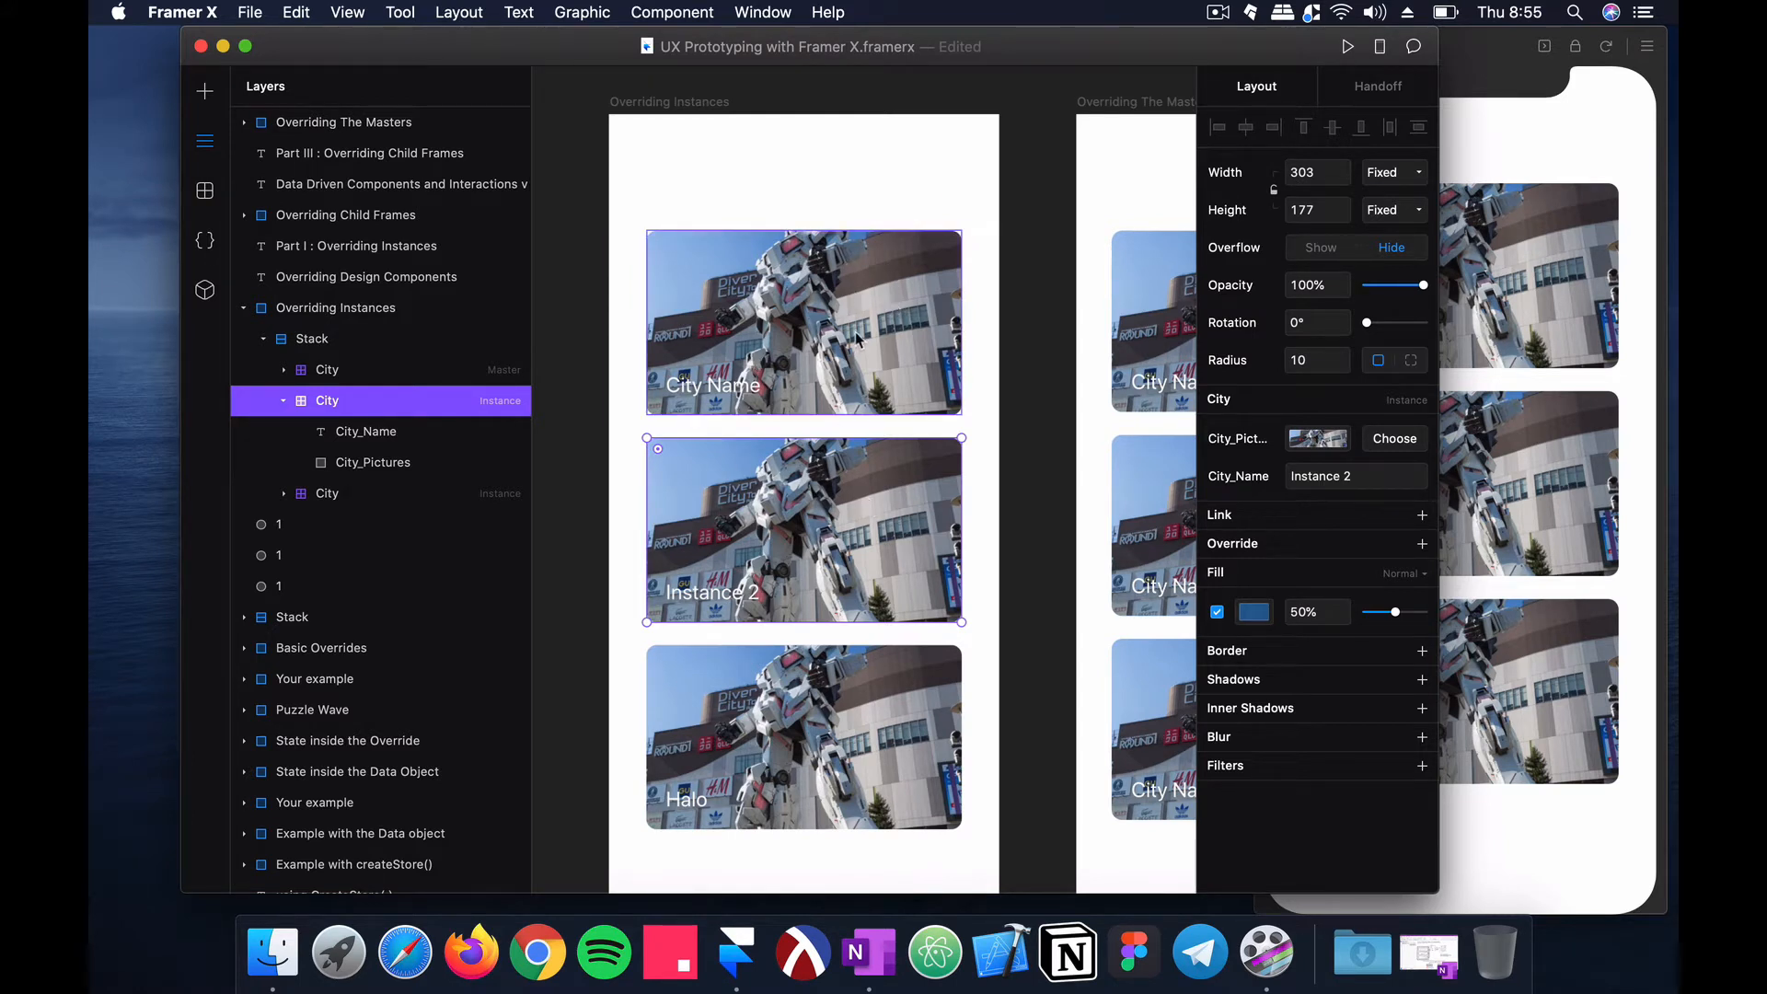
left_click(204, 190)
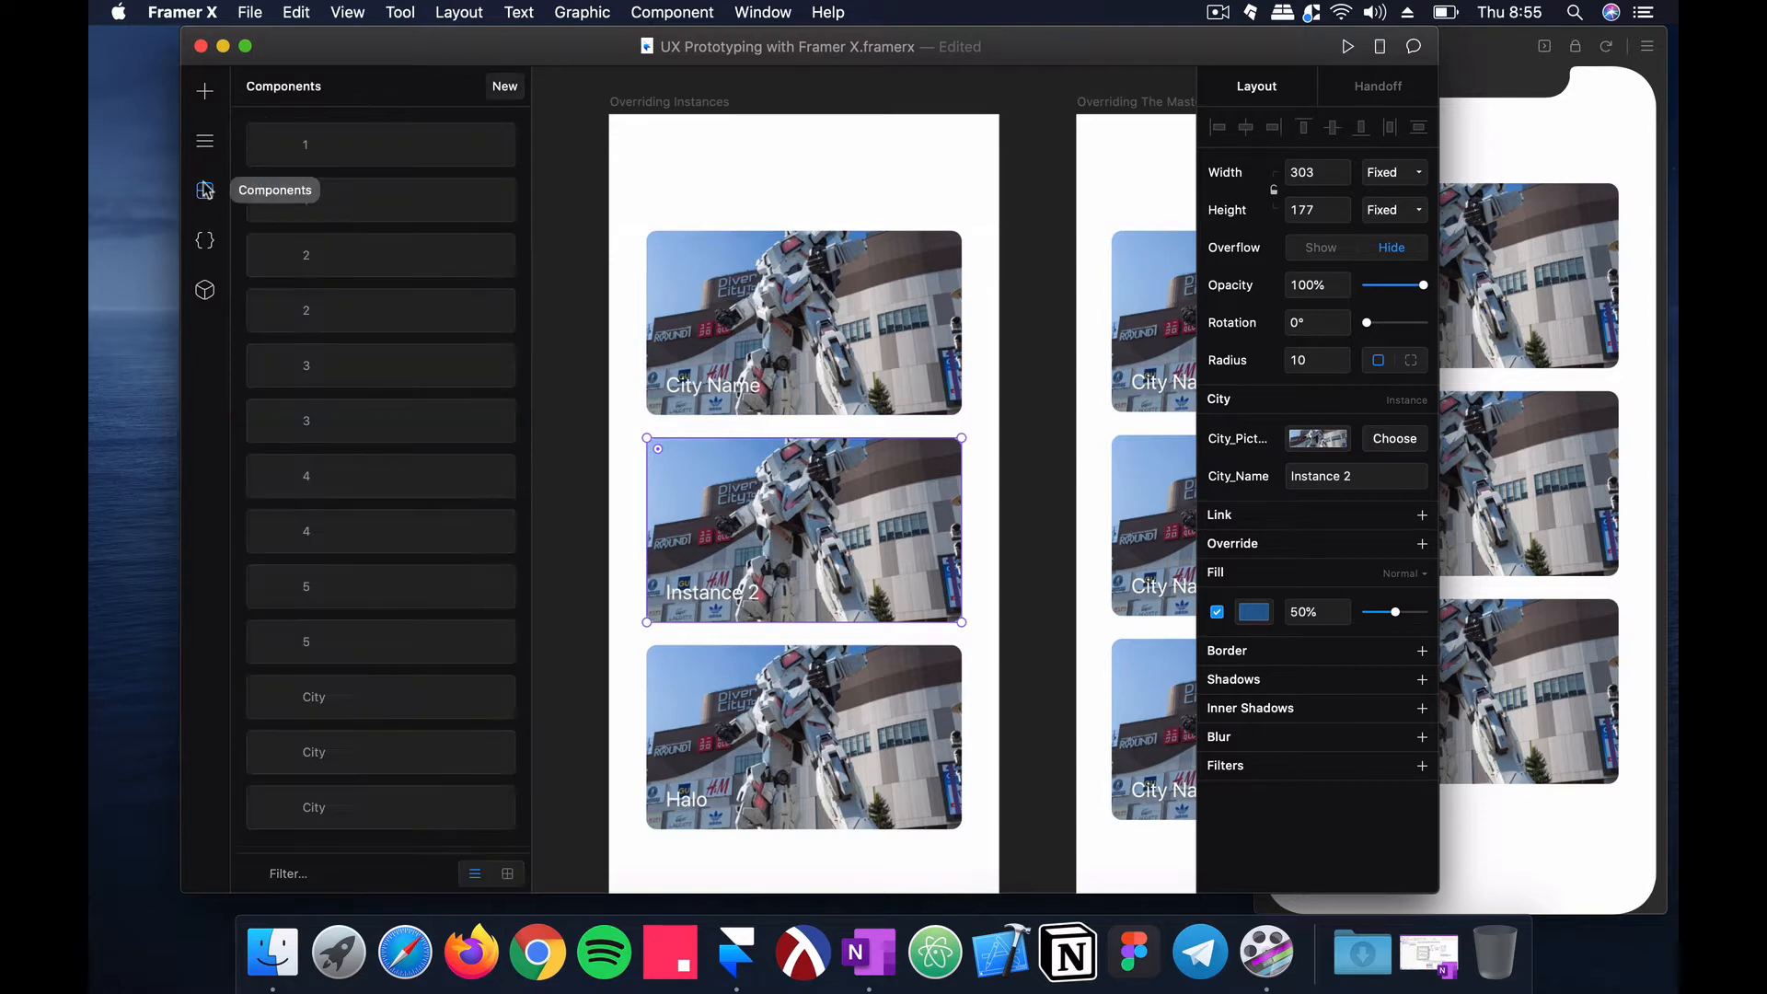
scroll(304, 304, "down", 1)
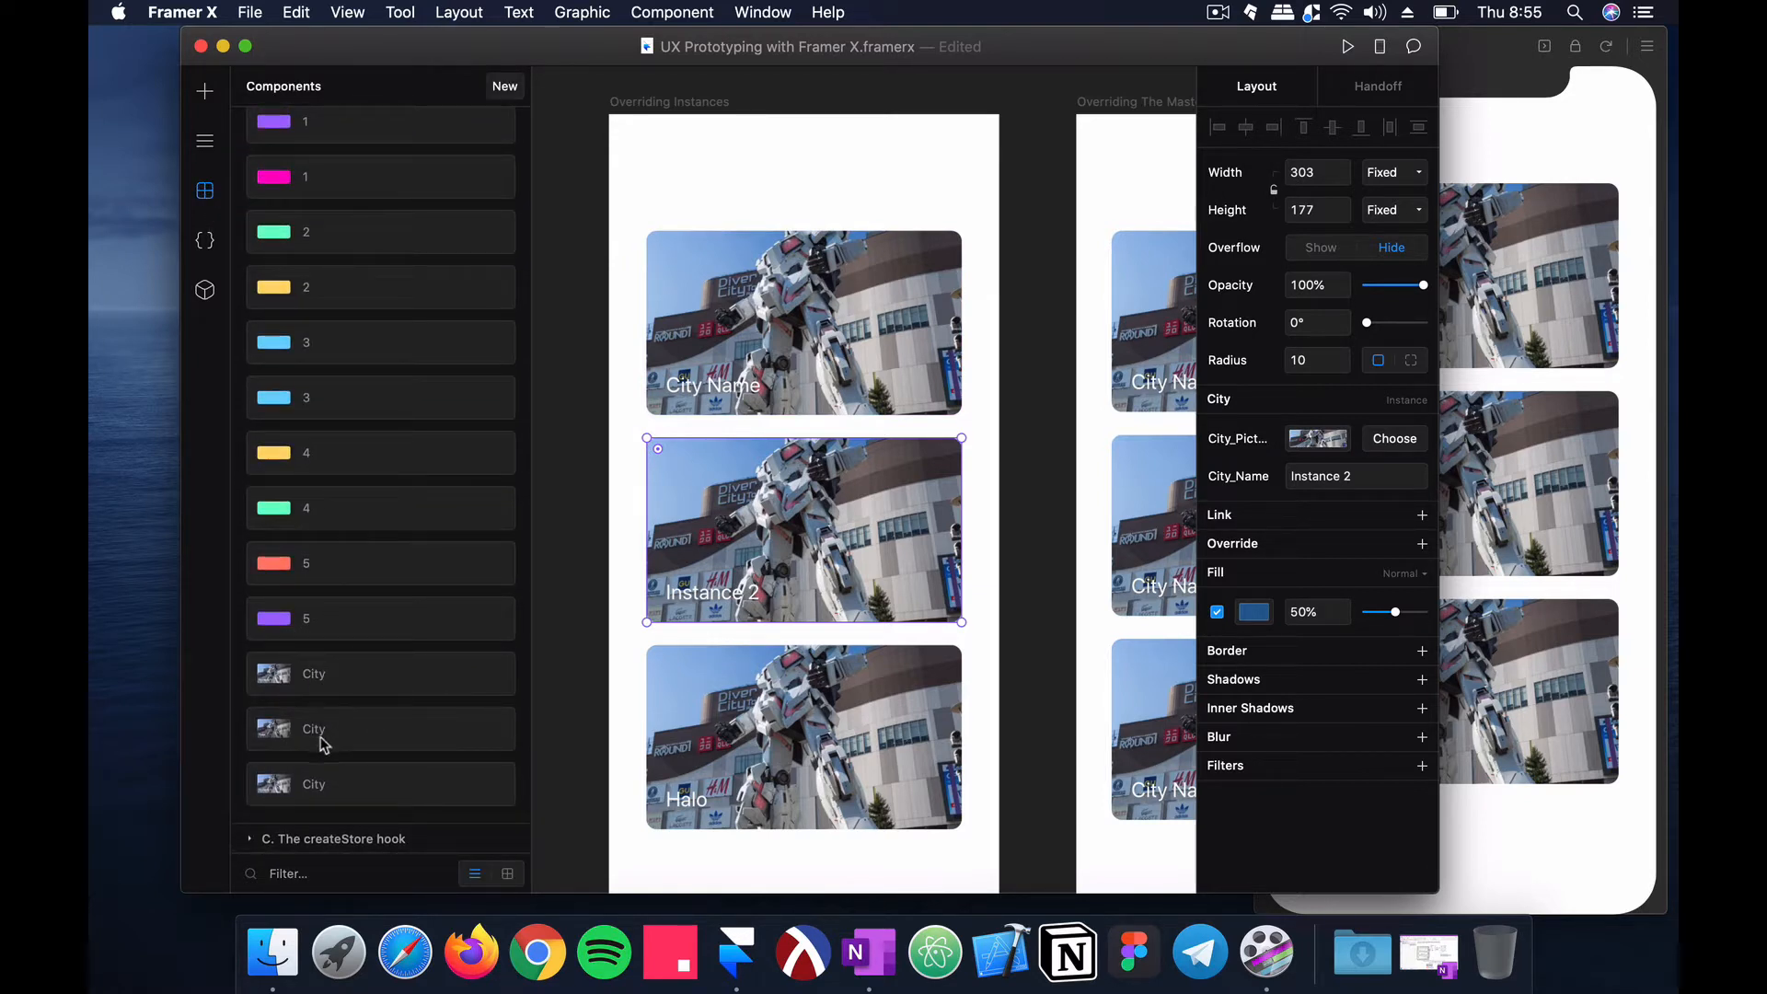
left_click(207, 95)
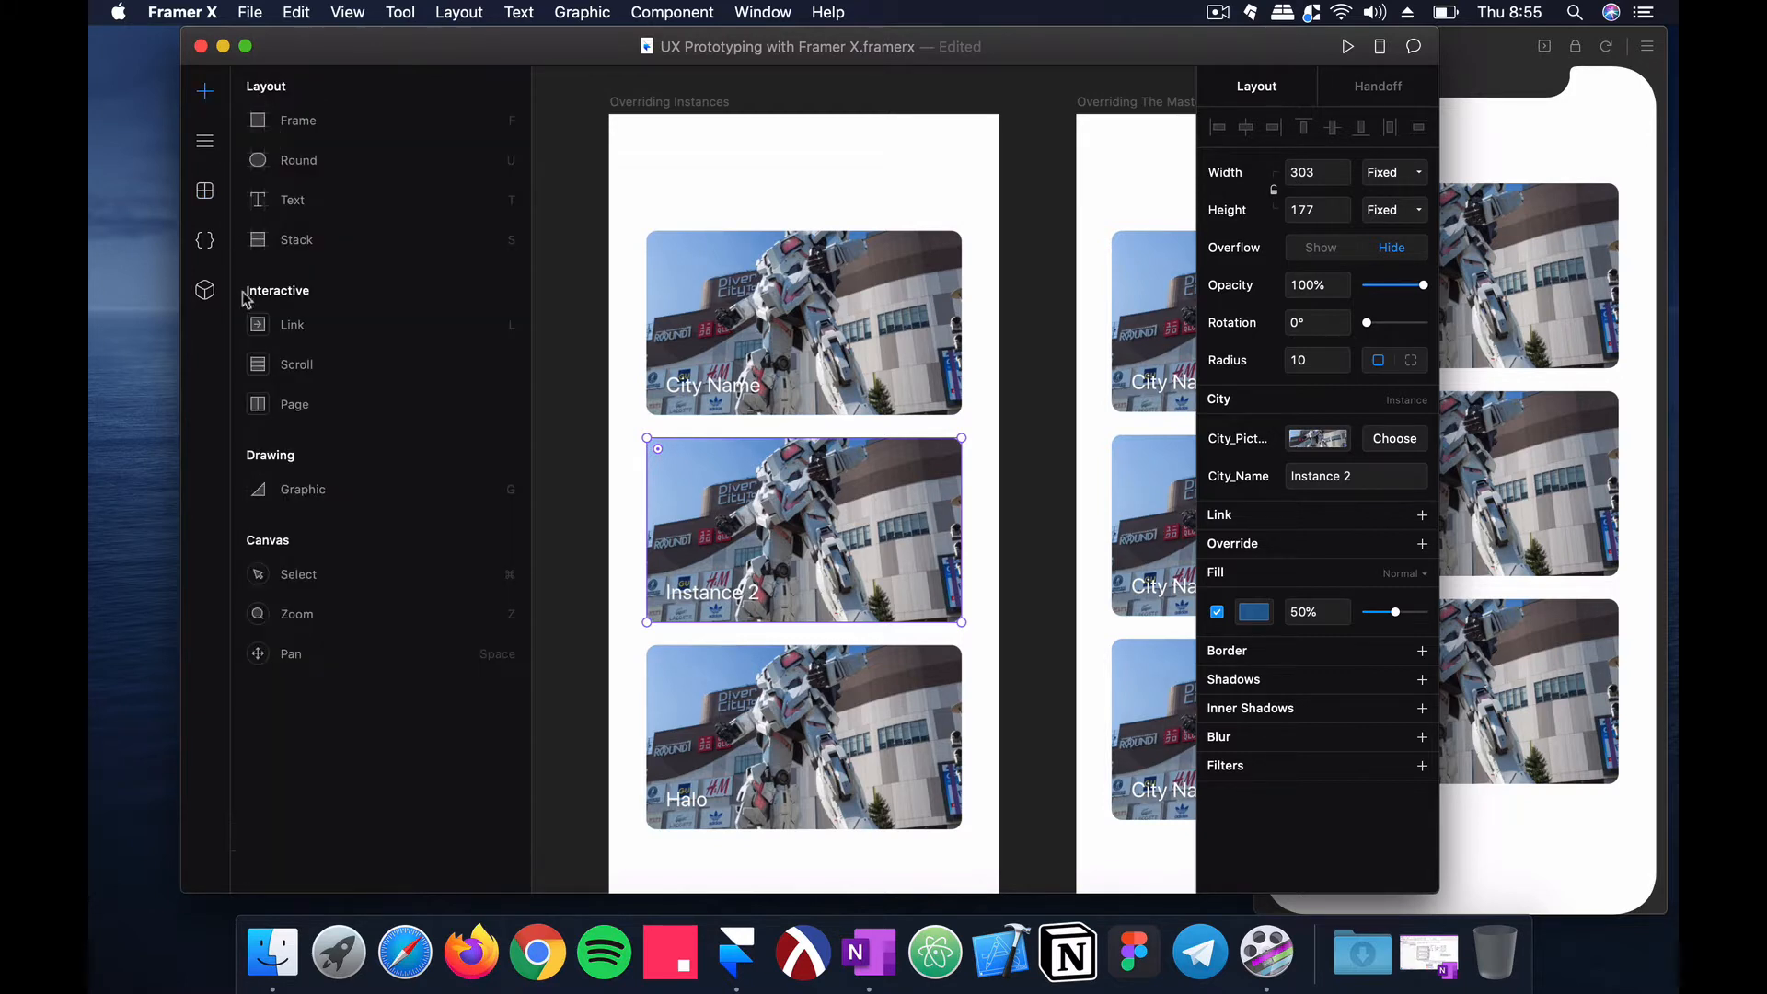
left_click(206, 146)
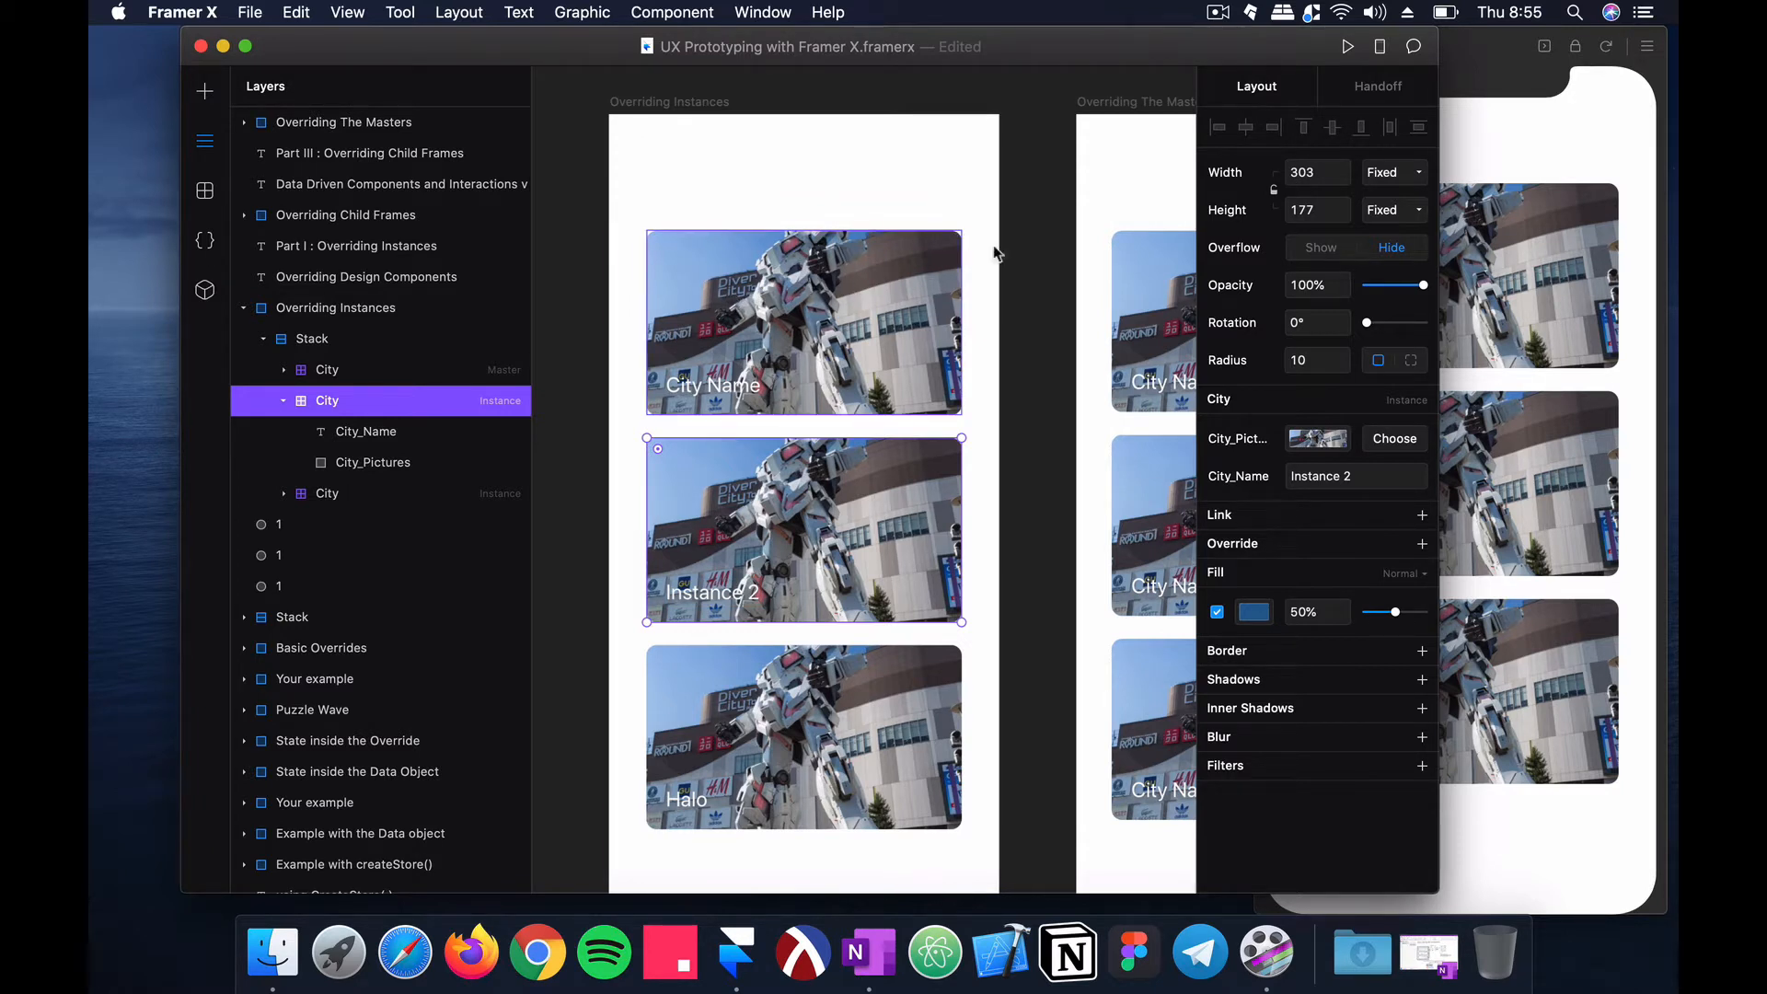
Step: Try to narrow the Instance 2 card freehand, and undo that resize
left_click(869, 348)
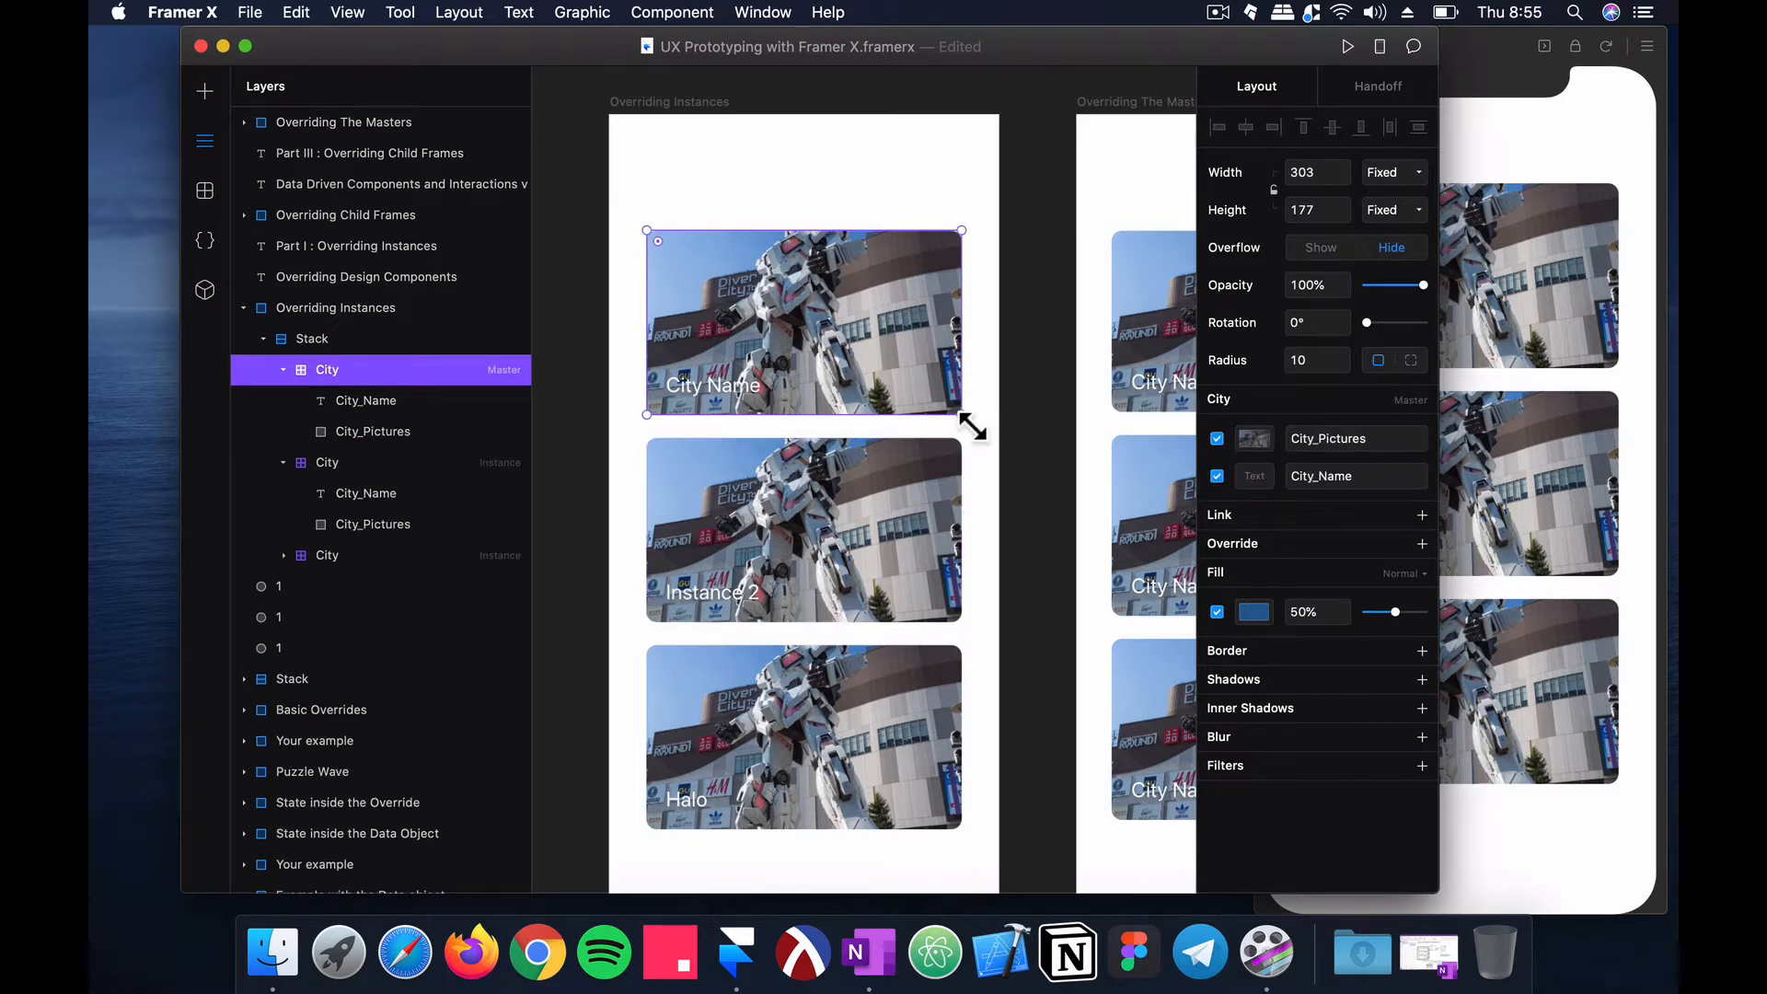
left_click(881, 519)
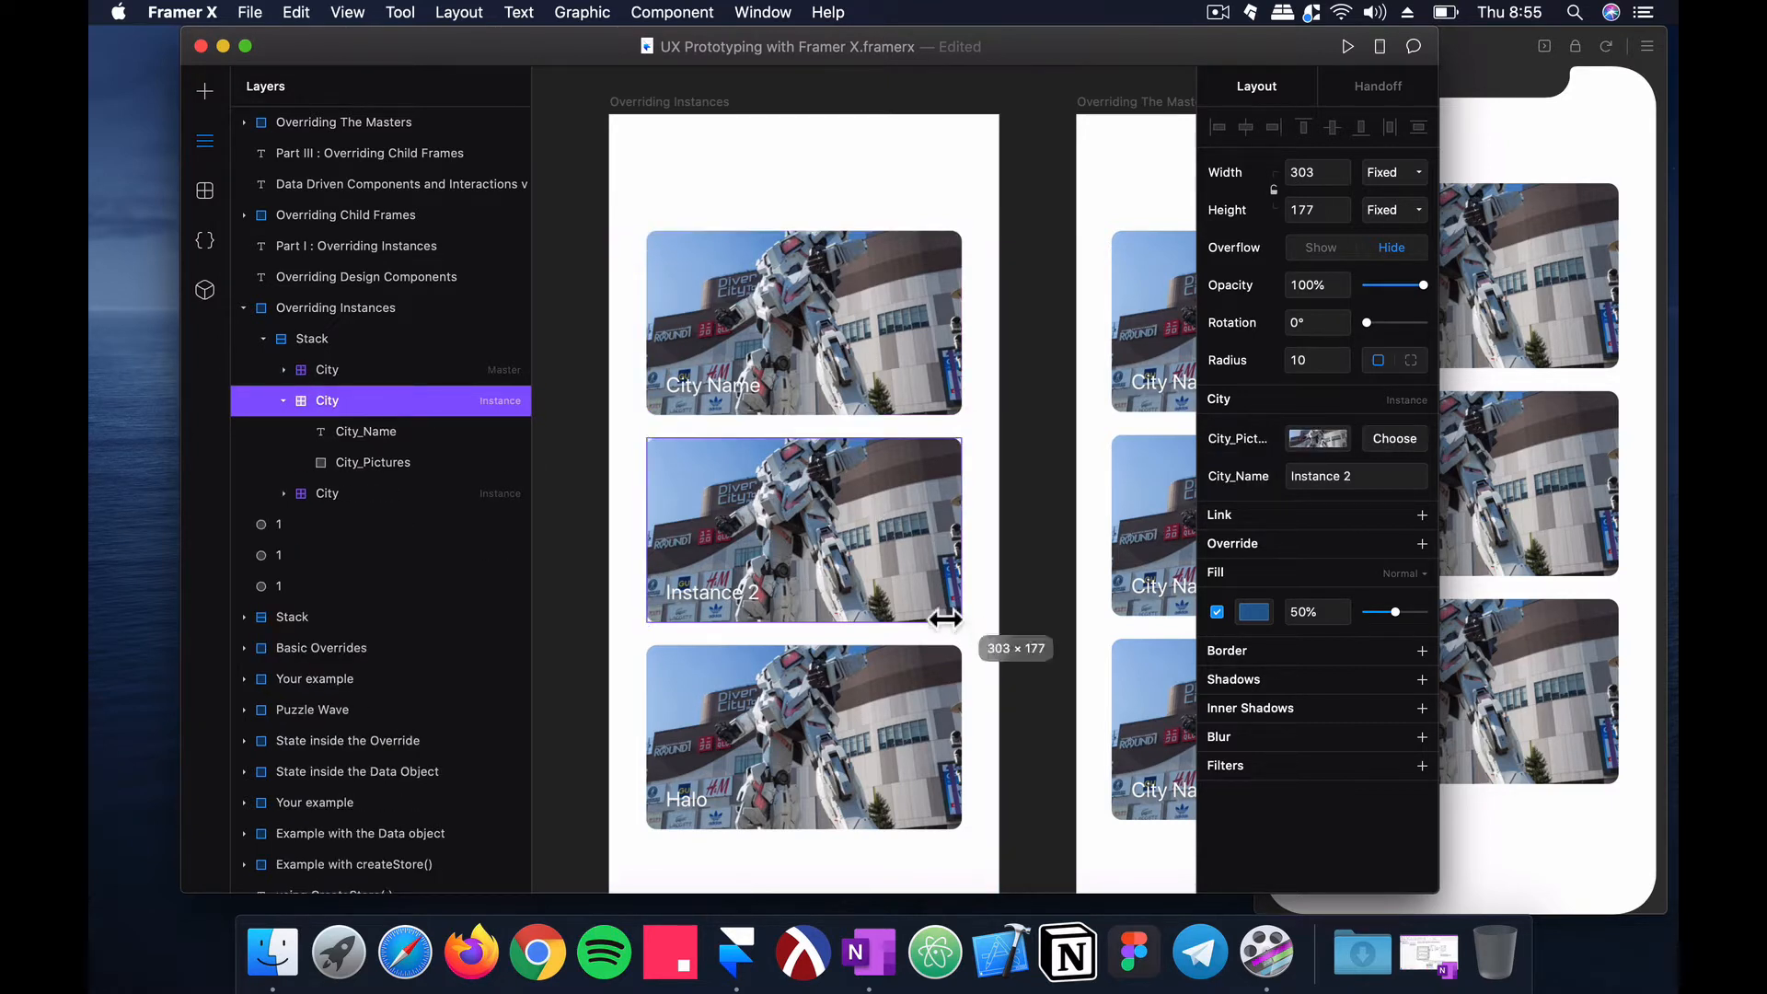
left_click_drag(945, 619, 930, 671)
left_click(933, 678)
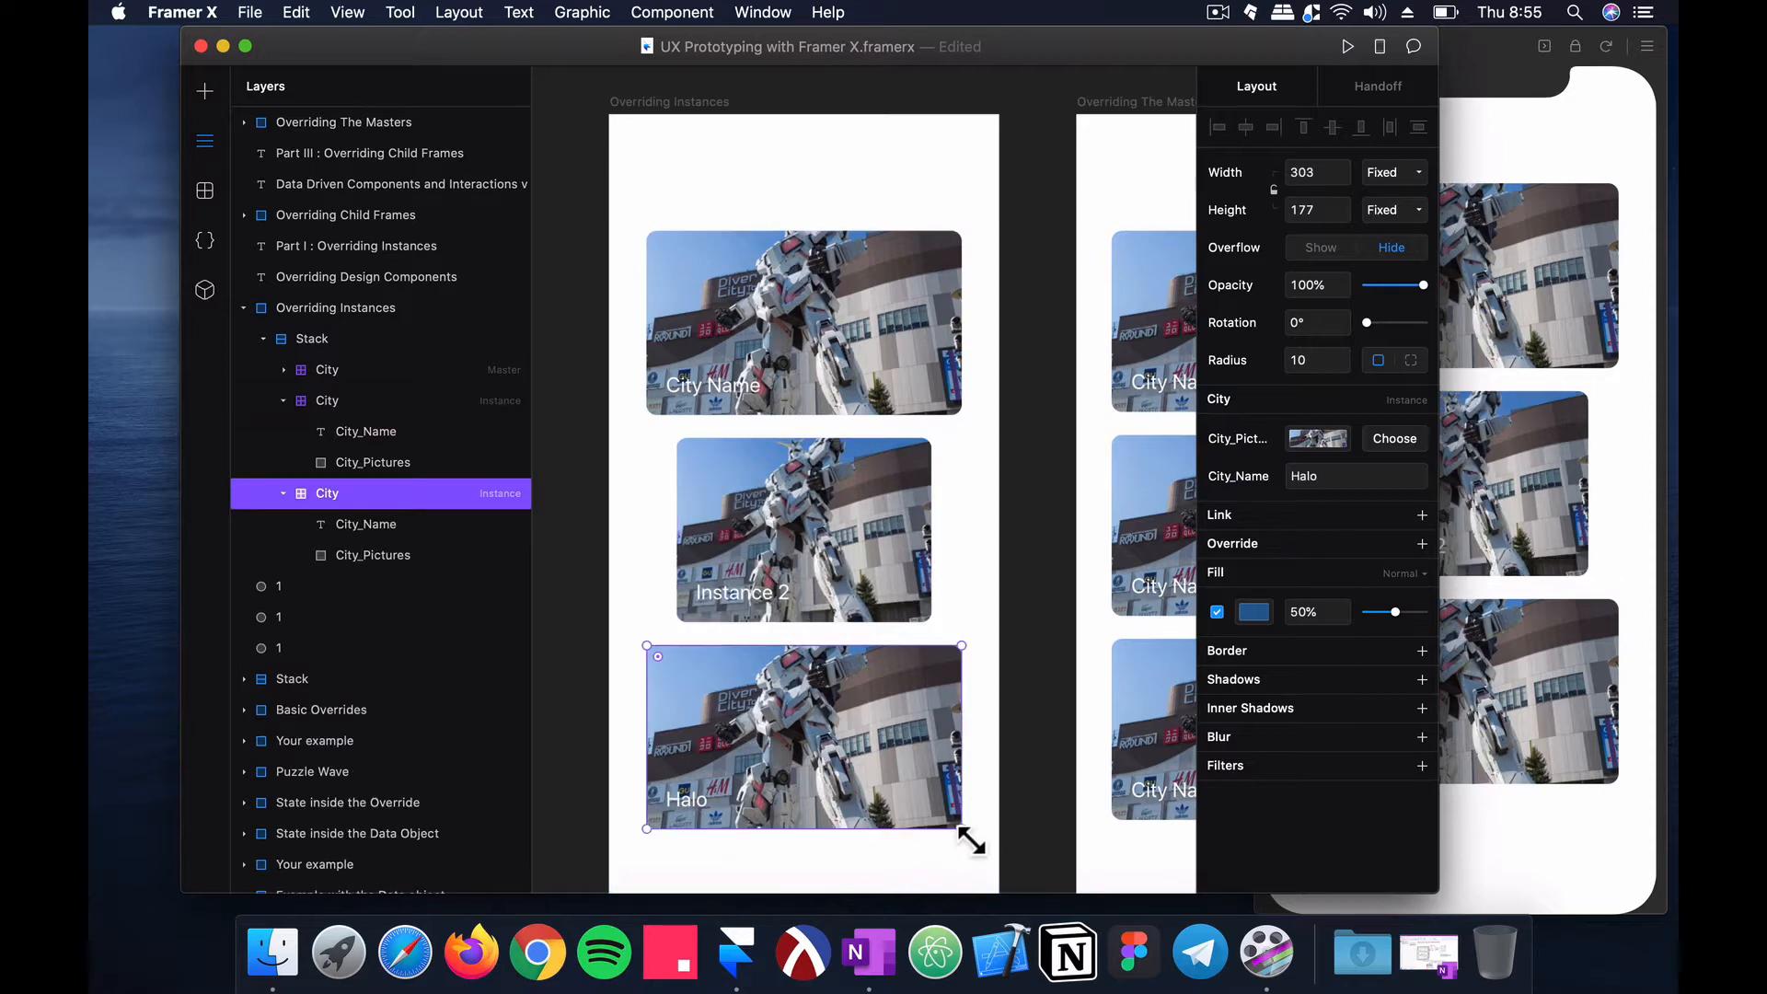
key("super+z")
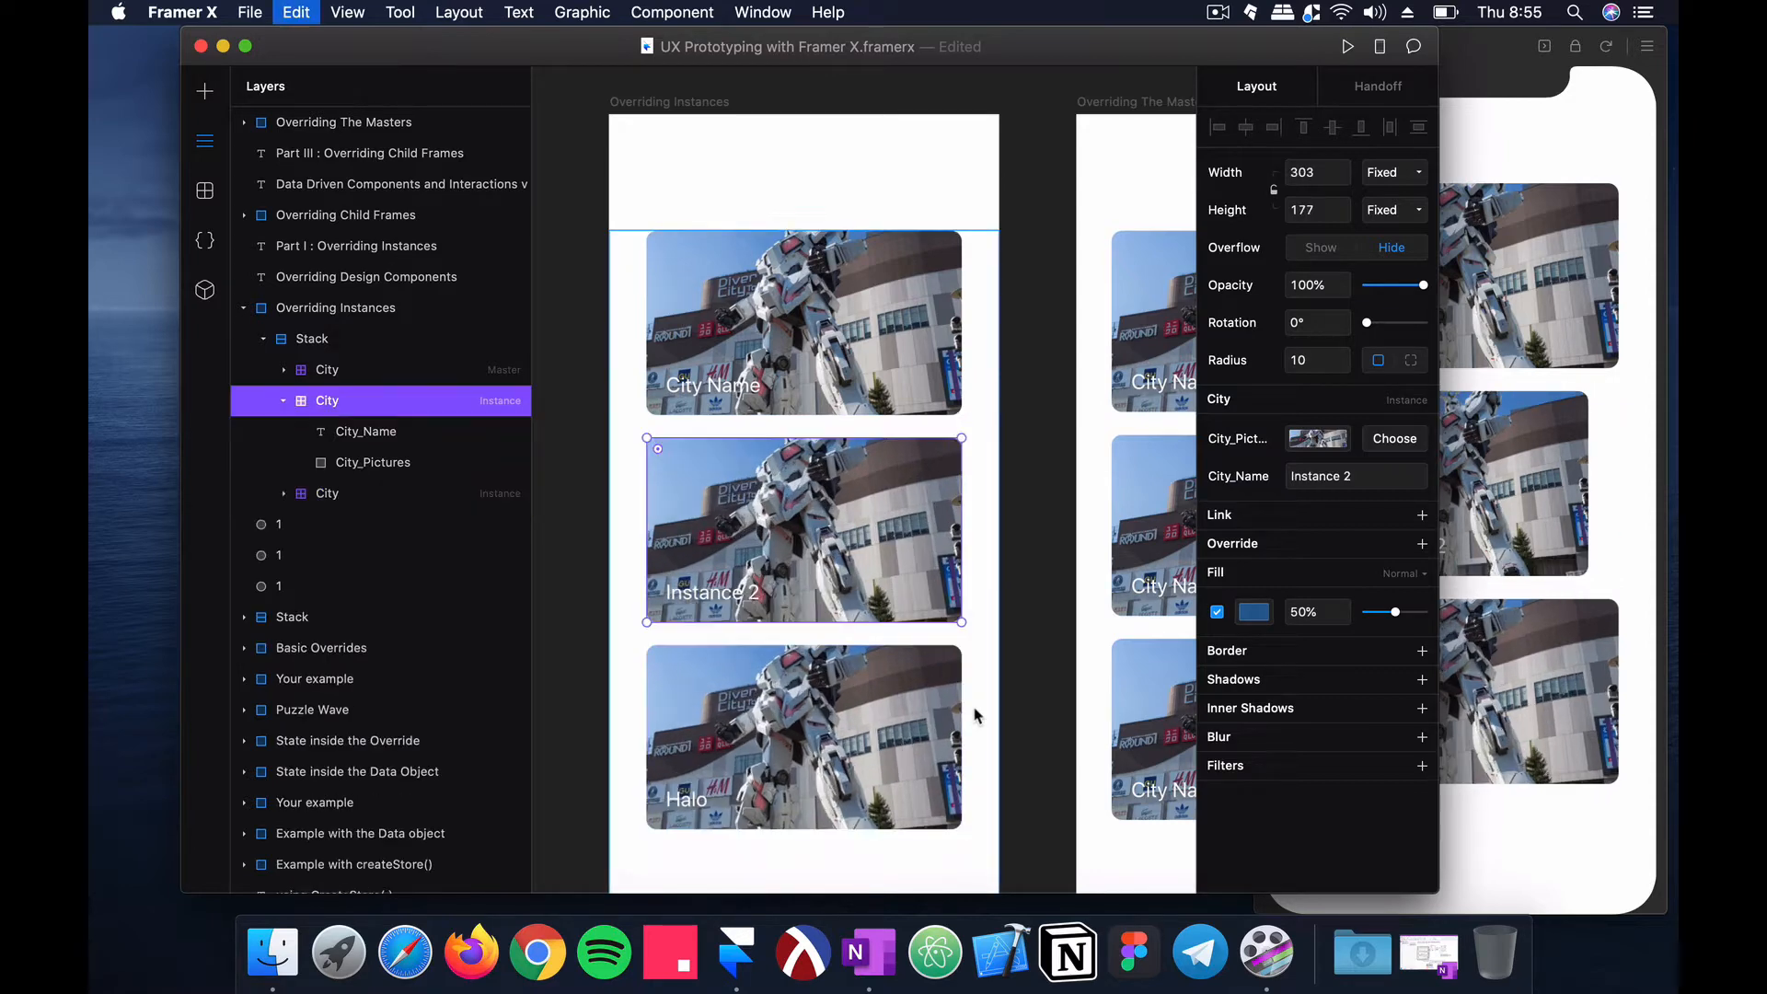
Step: Examine the City master and its instances on the Overriding Instances screen alongside the cards of the Overriding The Masters screen
double_click(953, 299)
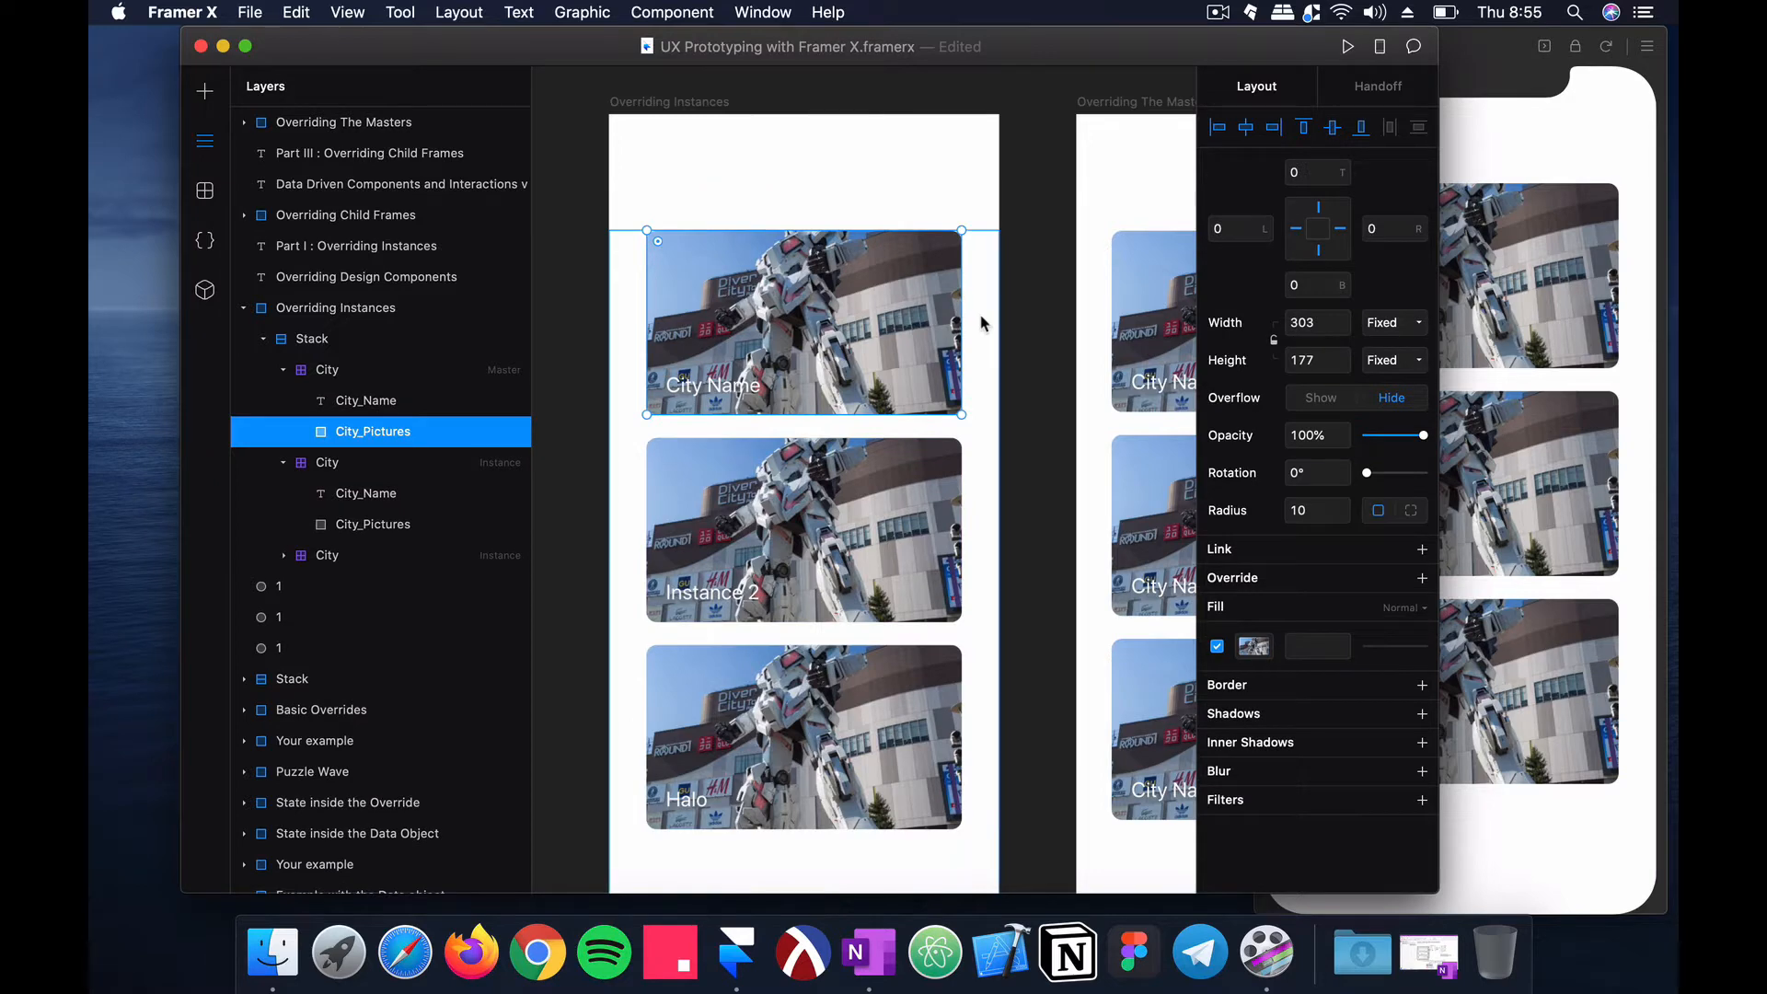
left_click(981, 322)
left_click(920, 315)
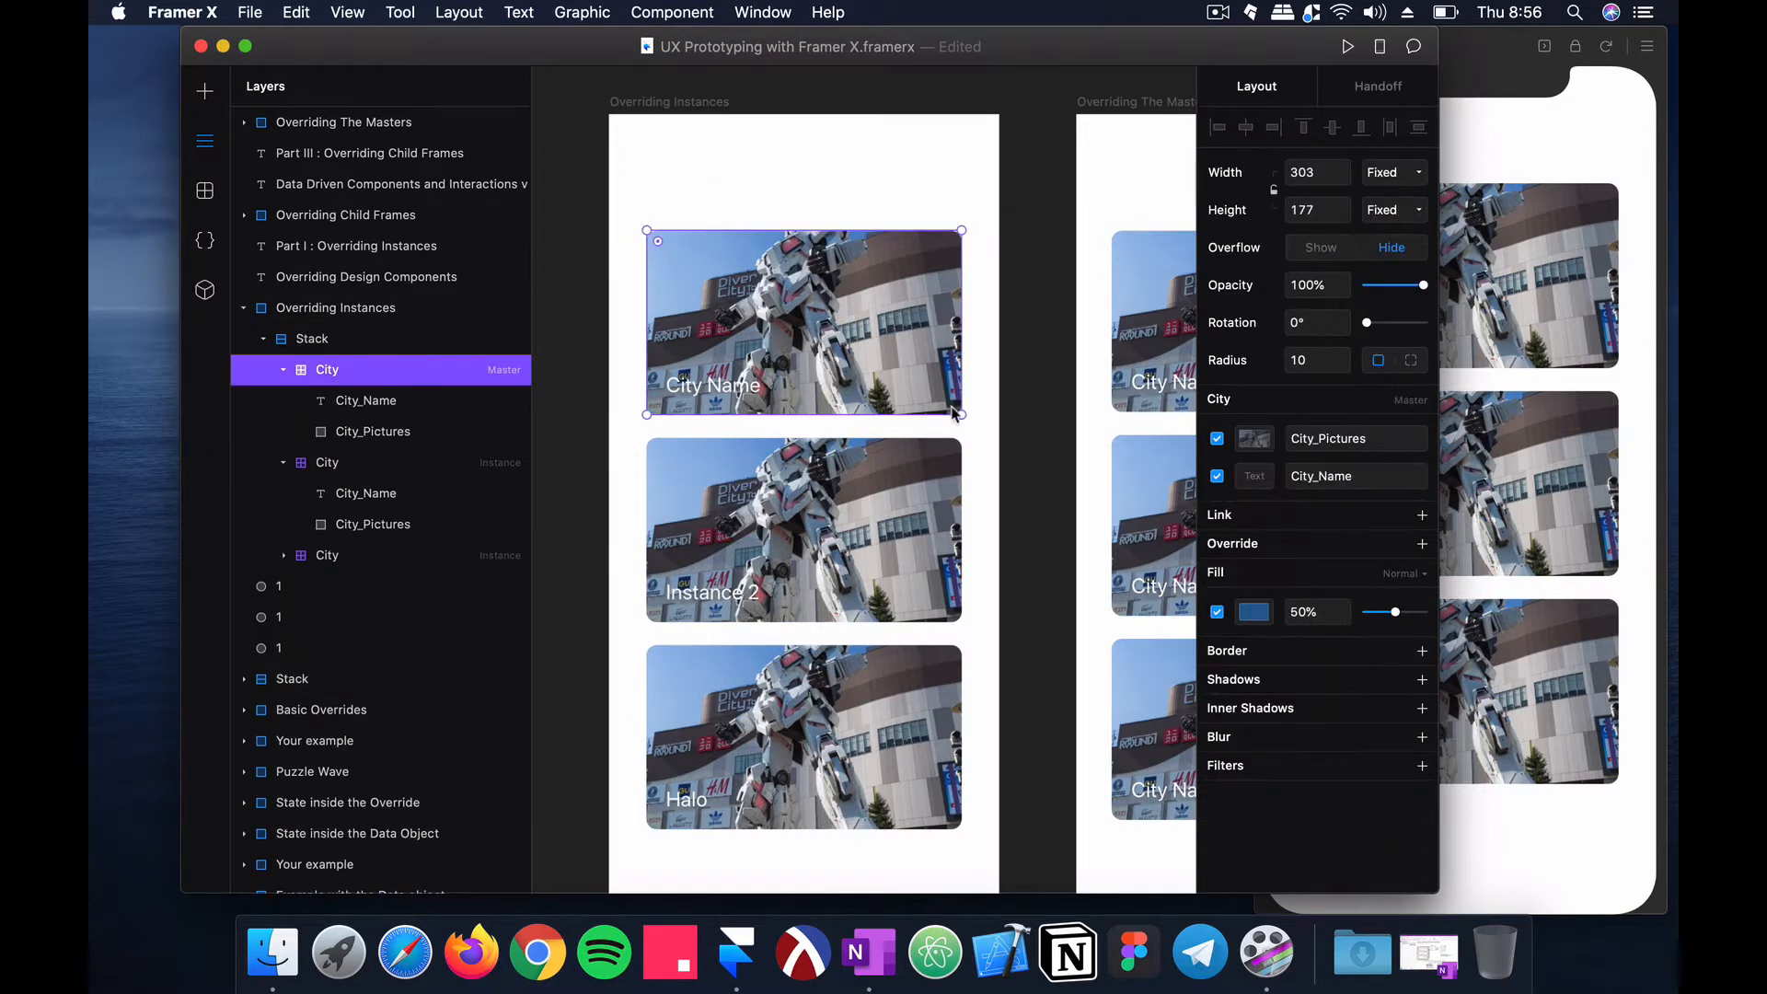
left_click_drag(974, 429, 981, 379)
scroll(957, 322, "right", 5)
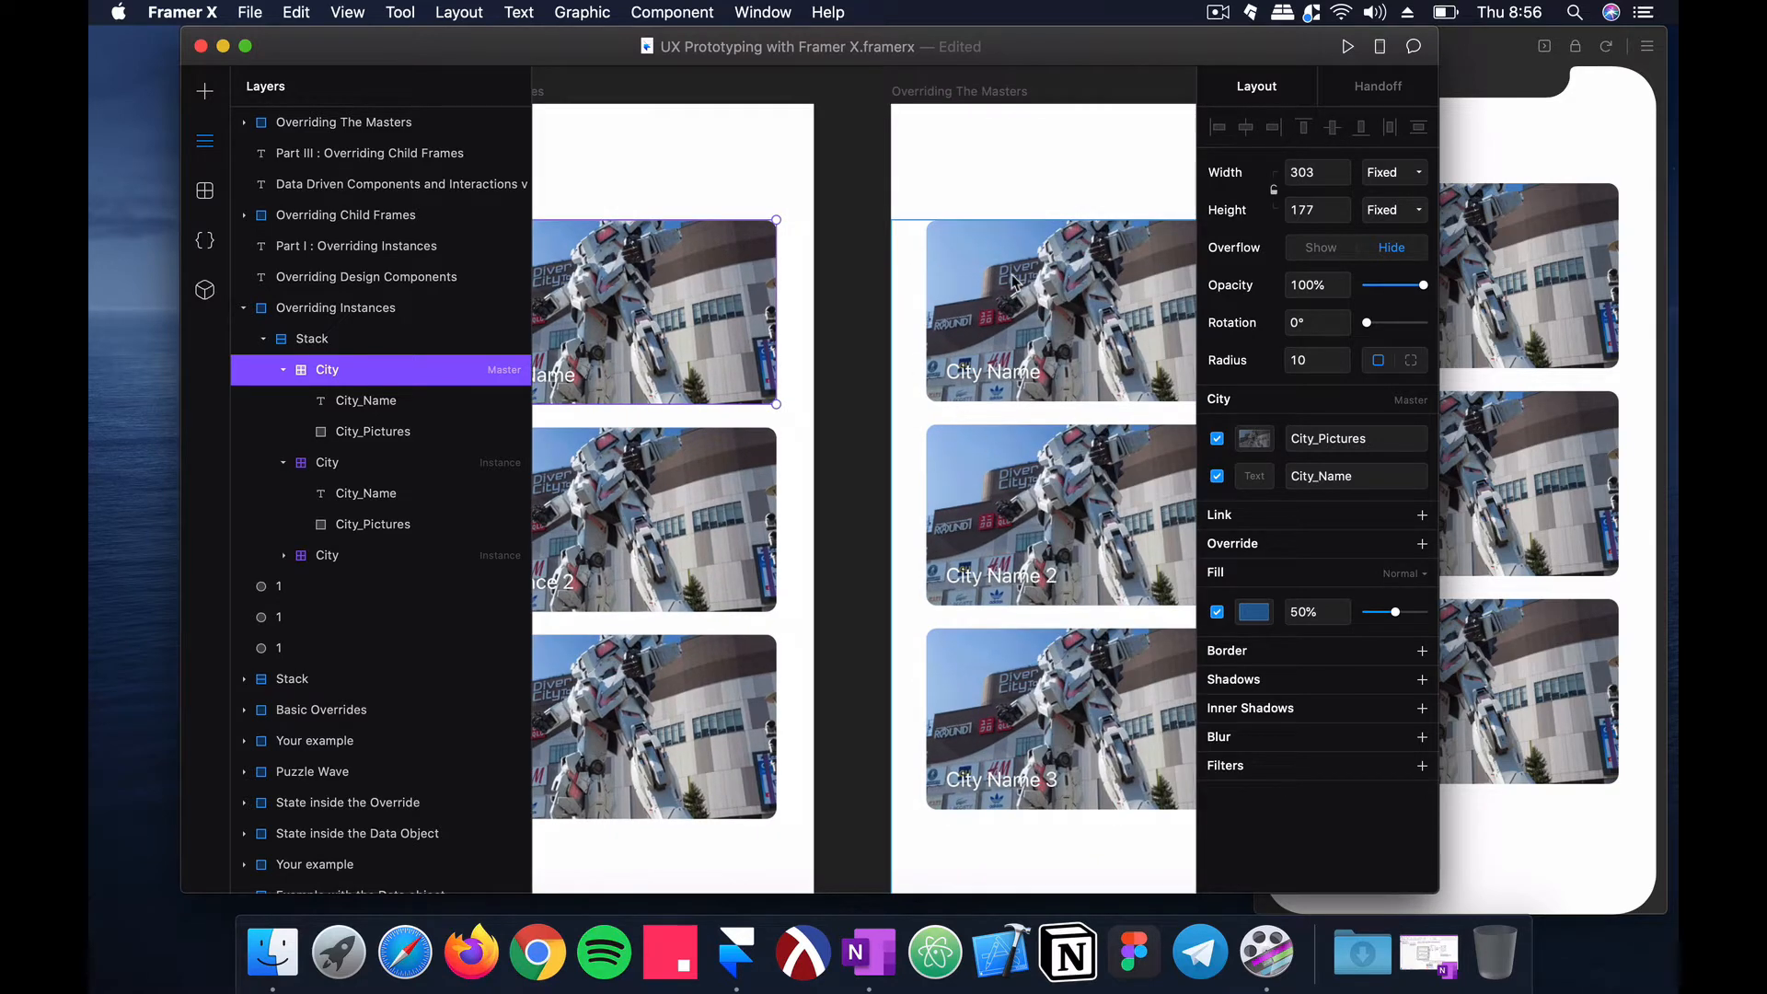
scroll(1012, 281, "left", 3)
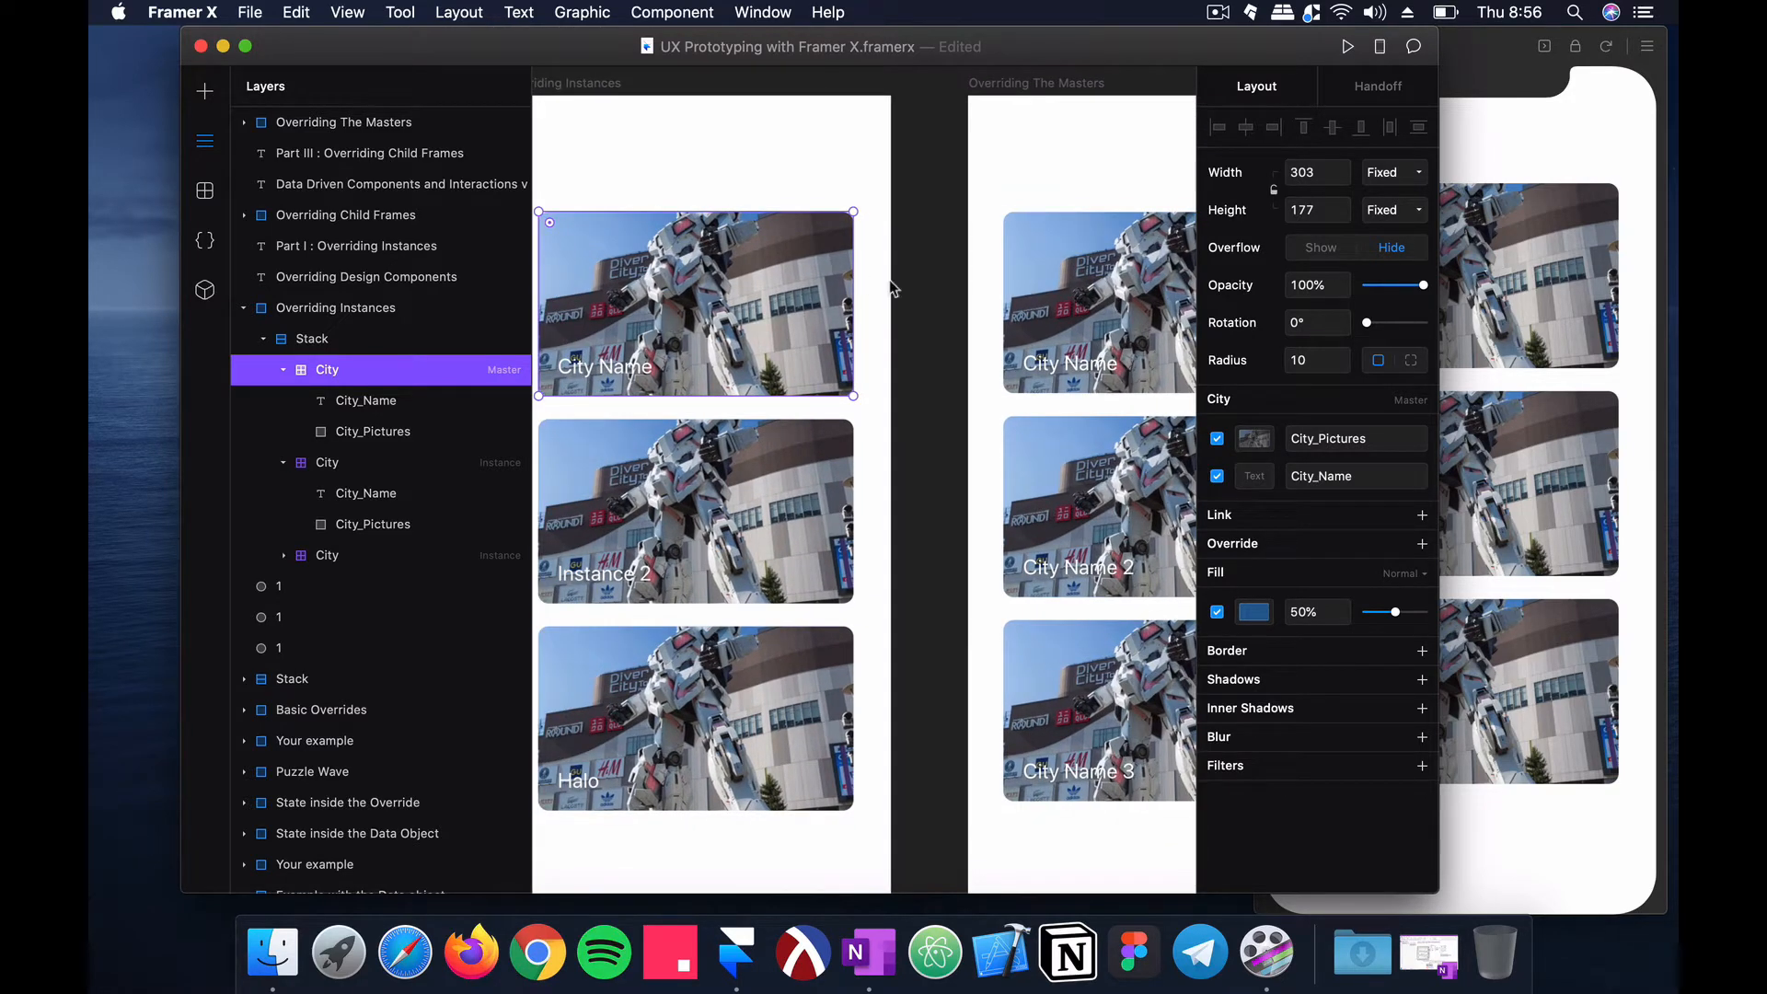
scroll(792, 366, "right", 3)
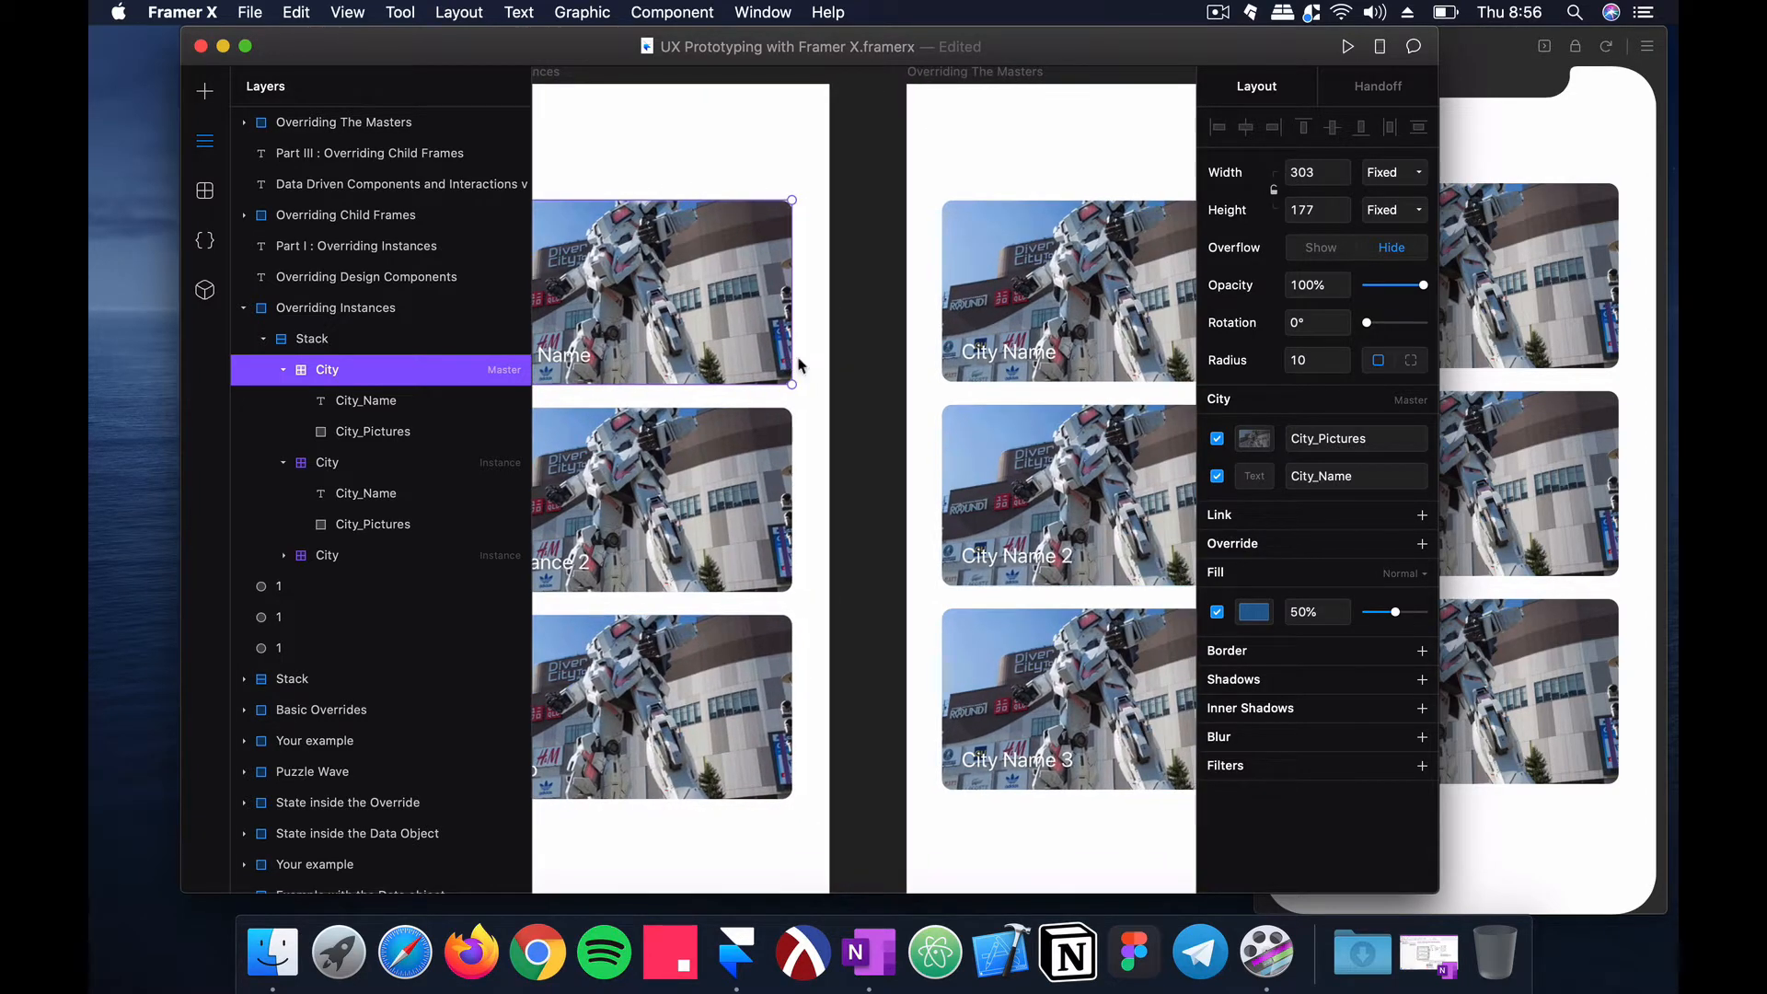
scroll(798, 366, "right", 5)
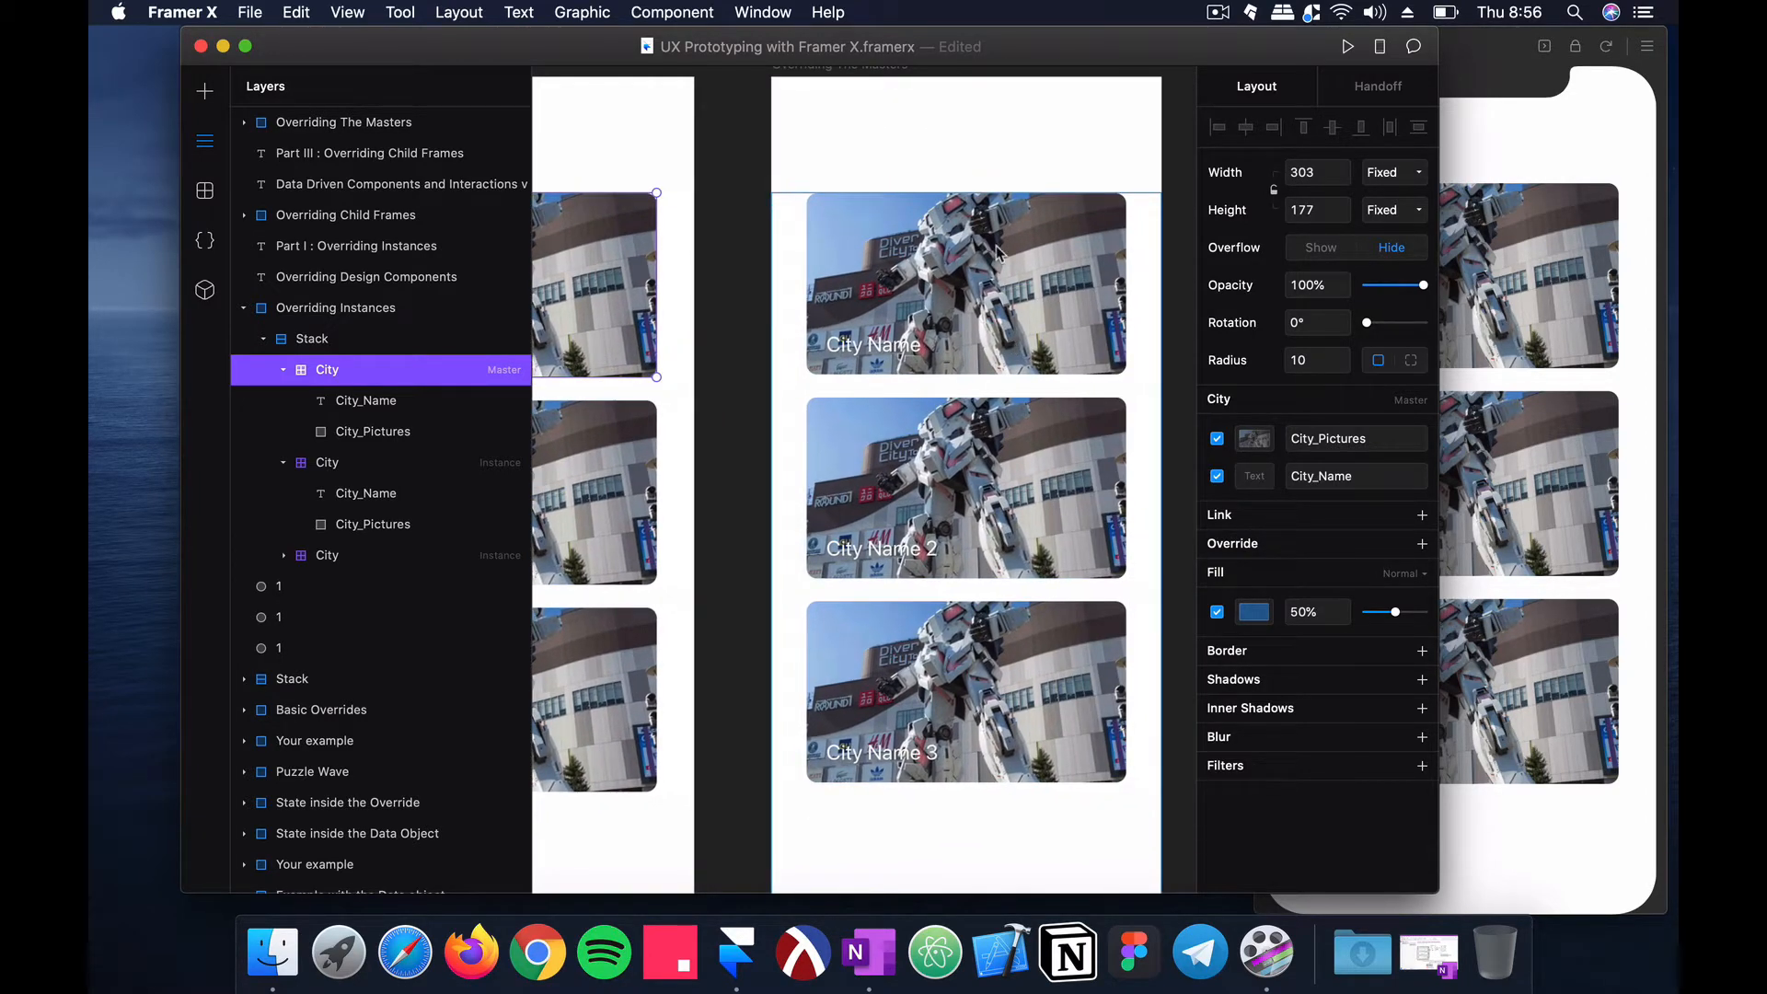
scroll(853, 307, "down", 5)
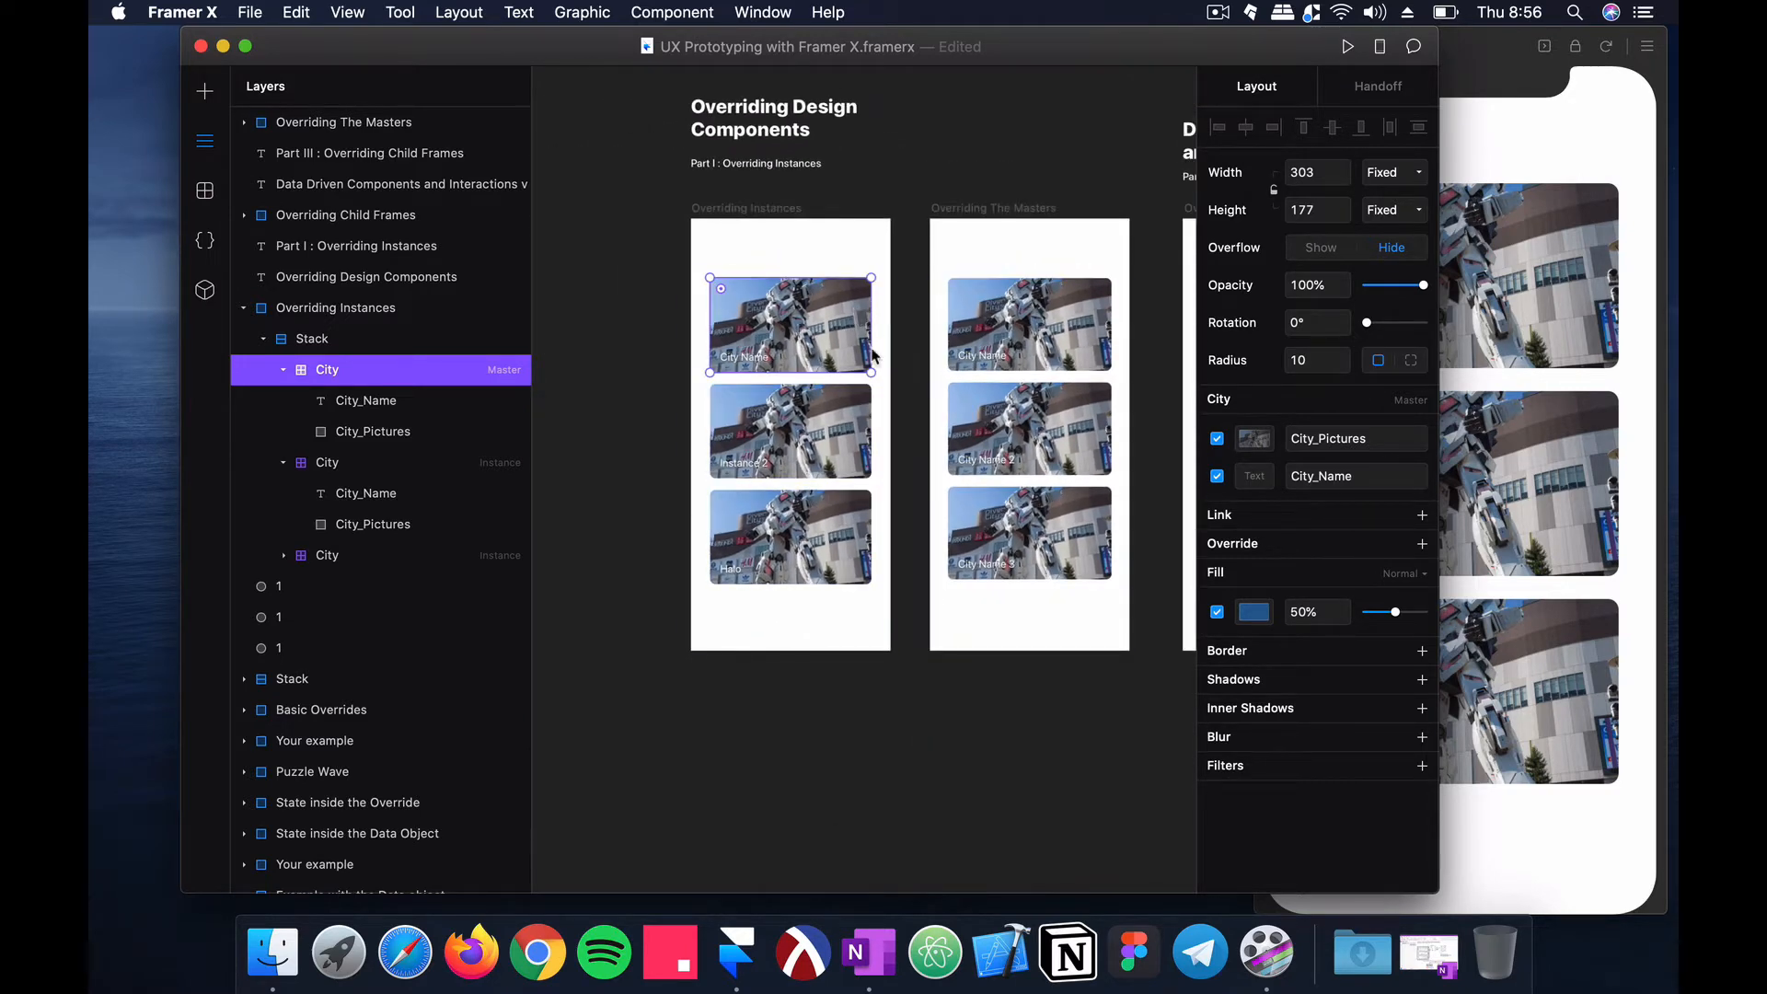
Step: Preview the Overriding Child Frames screen and try out the interaction of its city cards
left_click(901, 271)
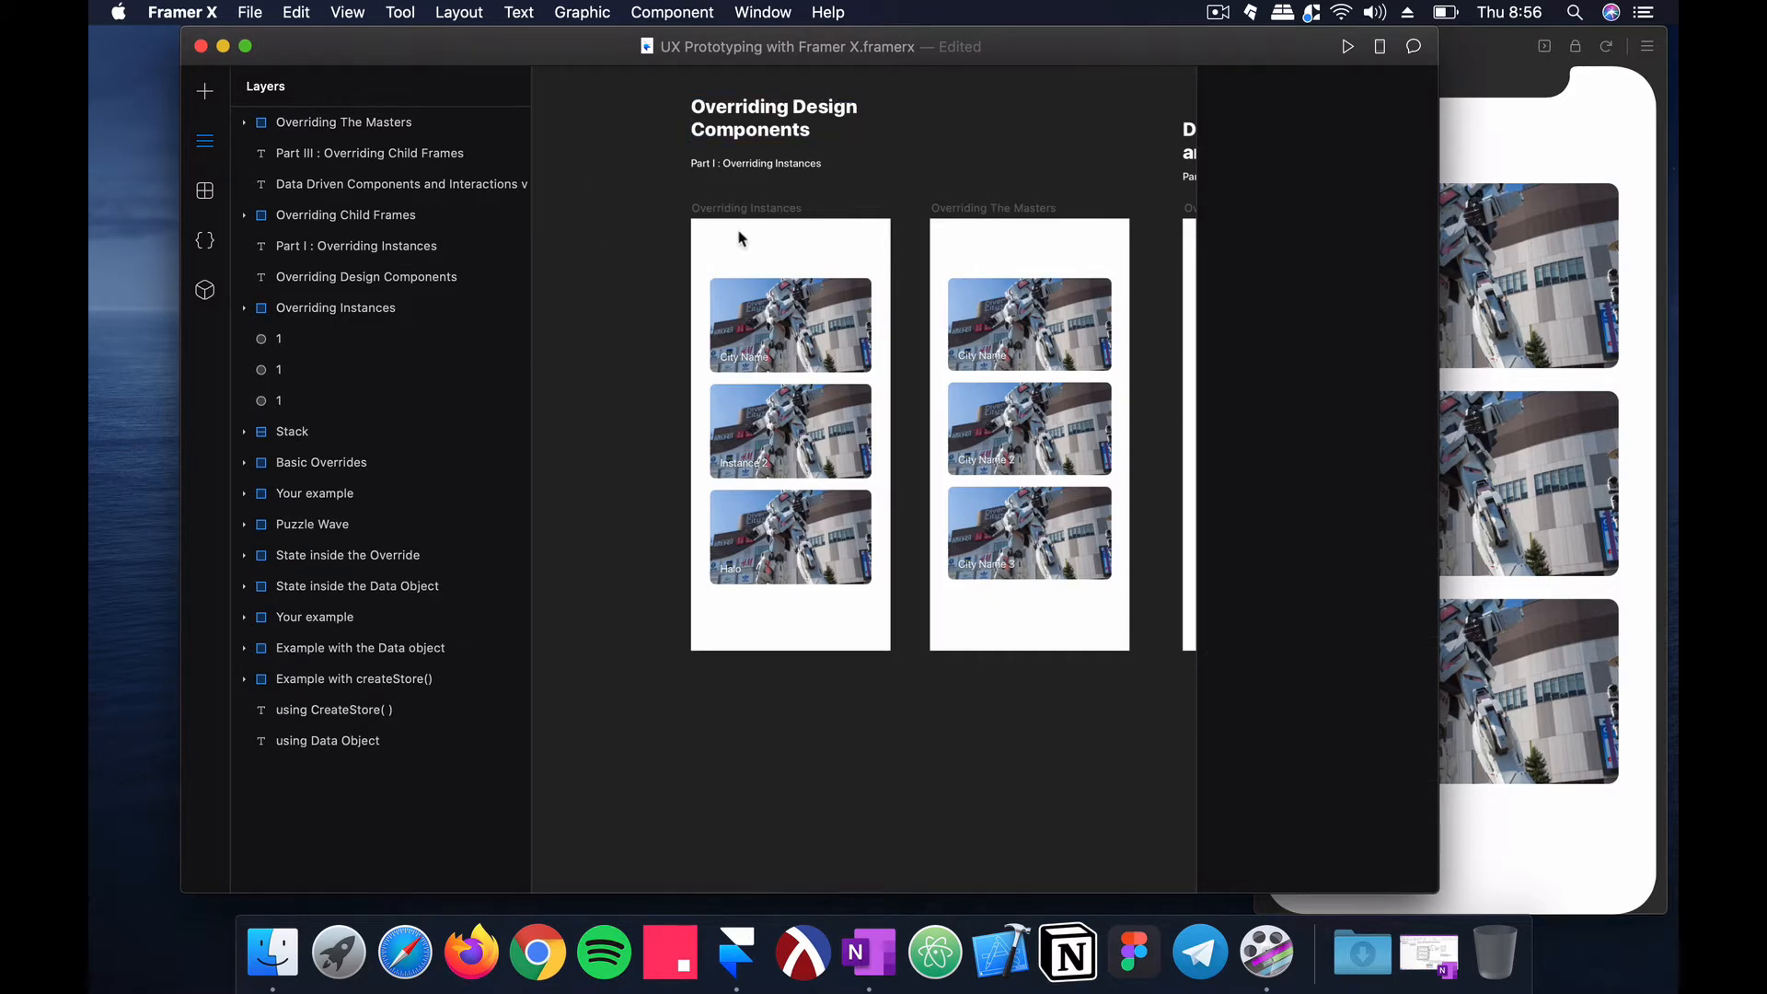
scroll(734, 236, "right", 3)
left_click(1028, 204)
left_click(1560, 306)
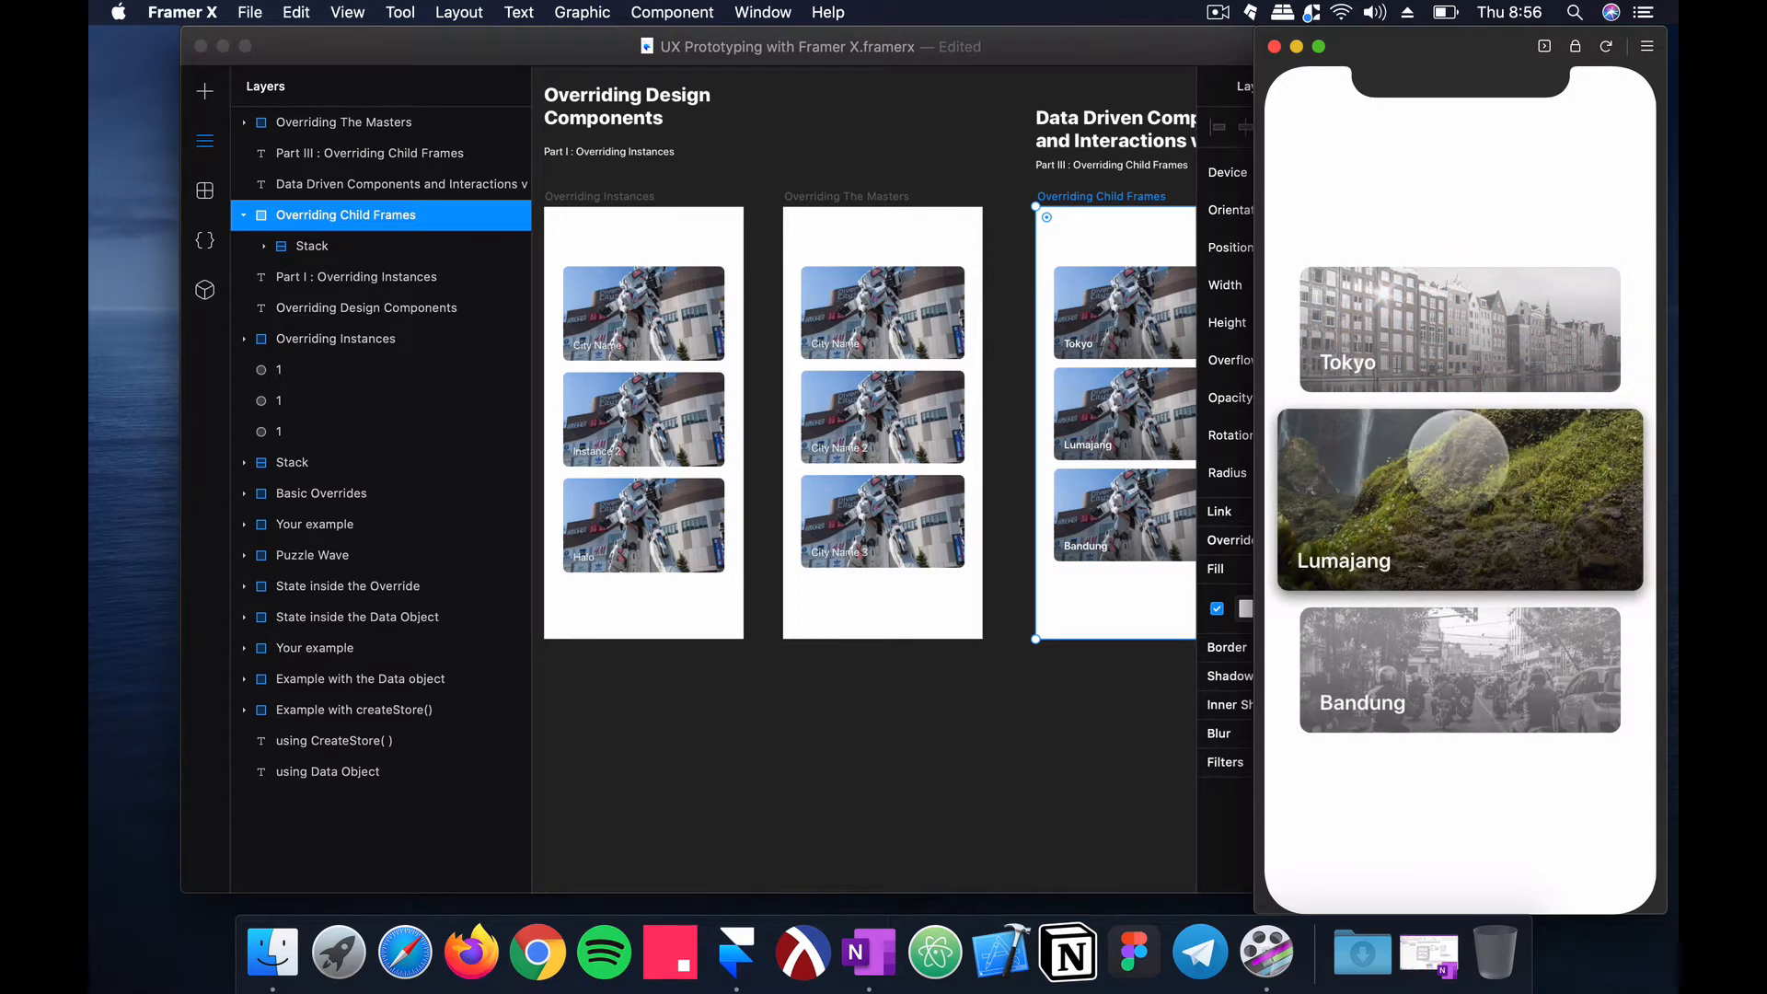
left_click(757, 489)
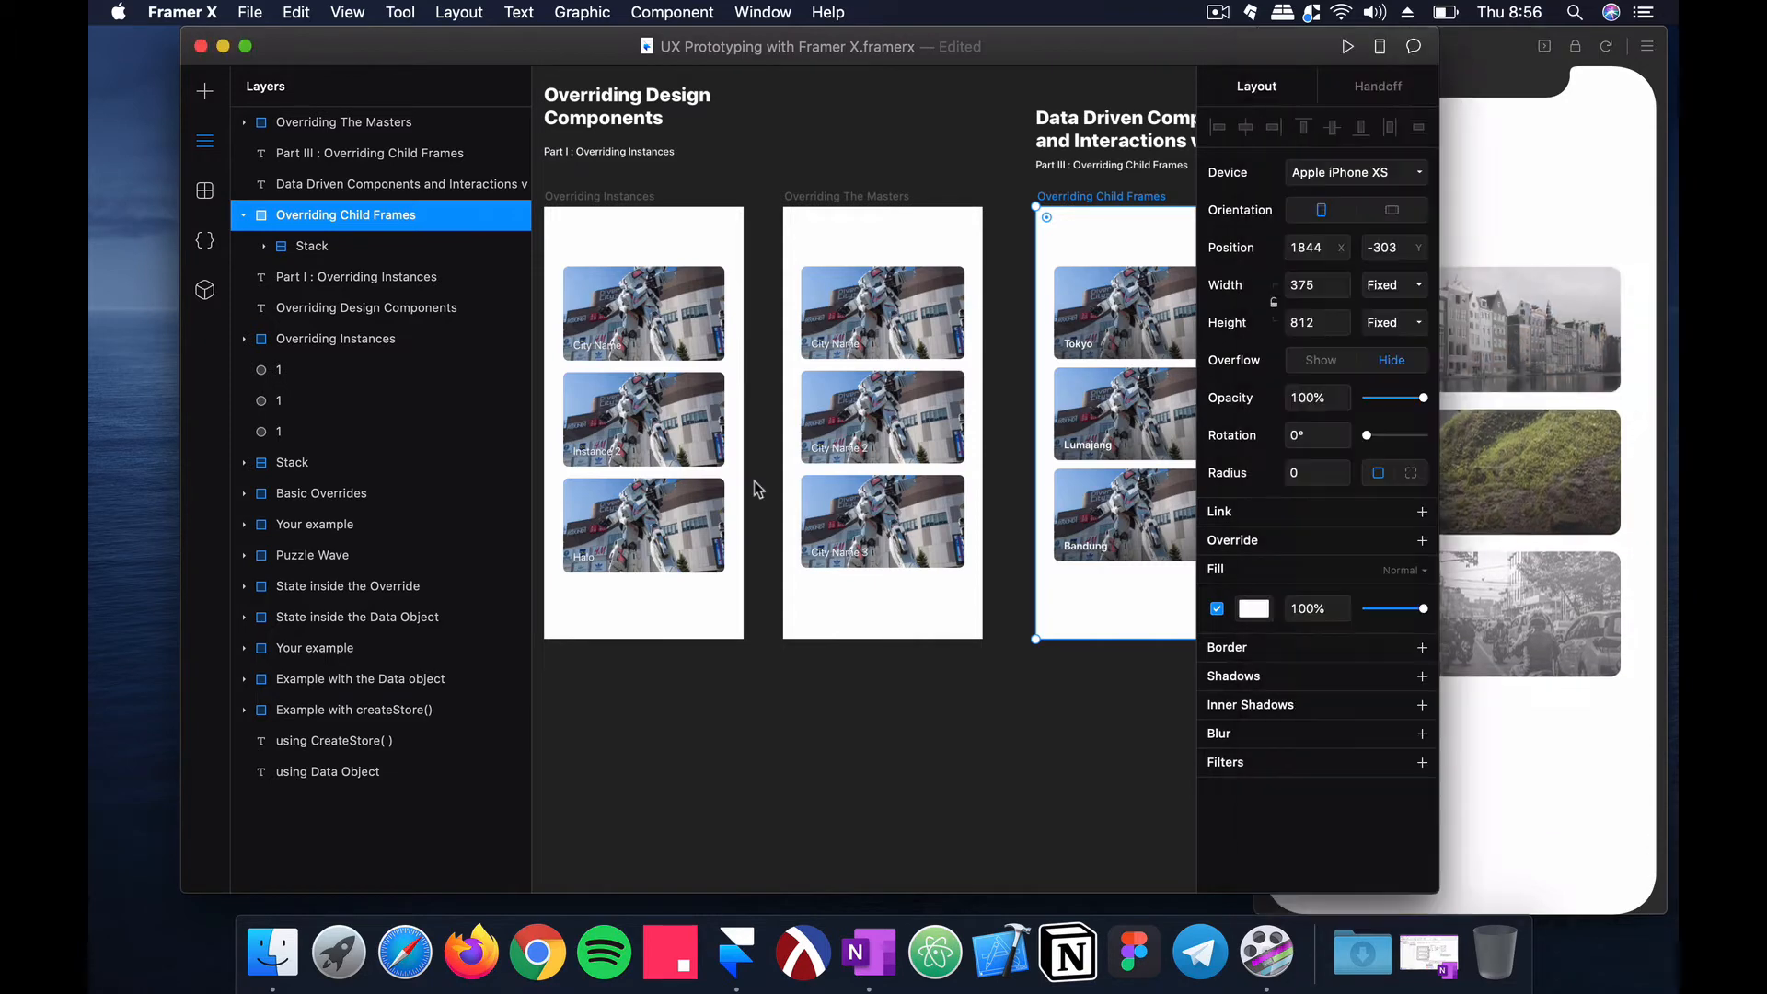
Step: Add an Apple iPhone XS frame directly below the Overriding Instances screen
scroll(757, 488, "left", 5)
left_click(208, 99)
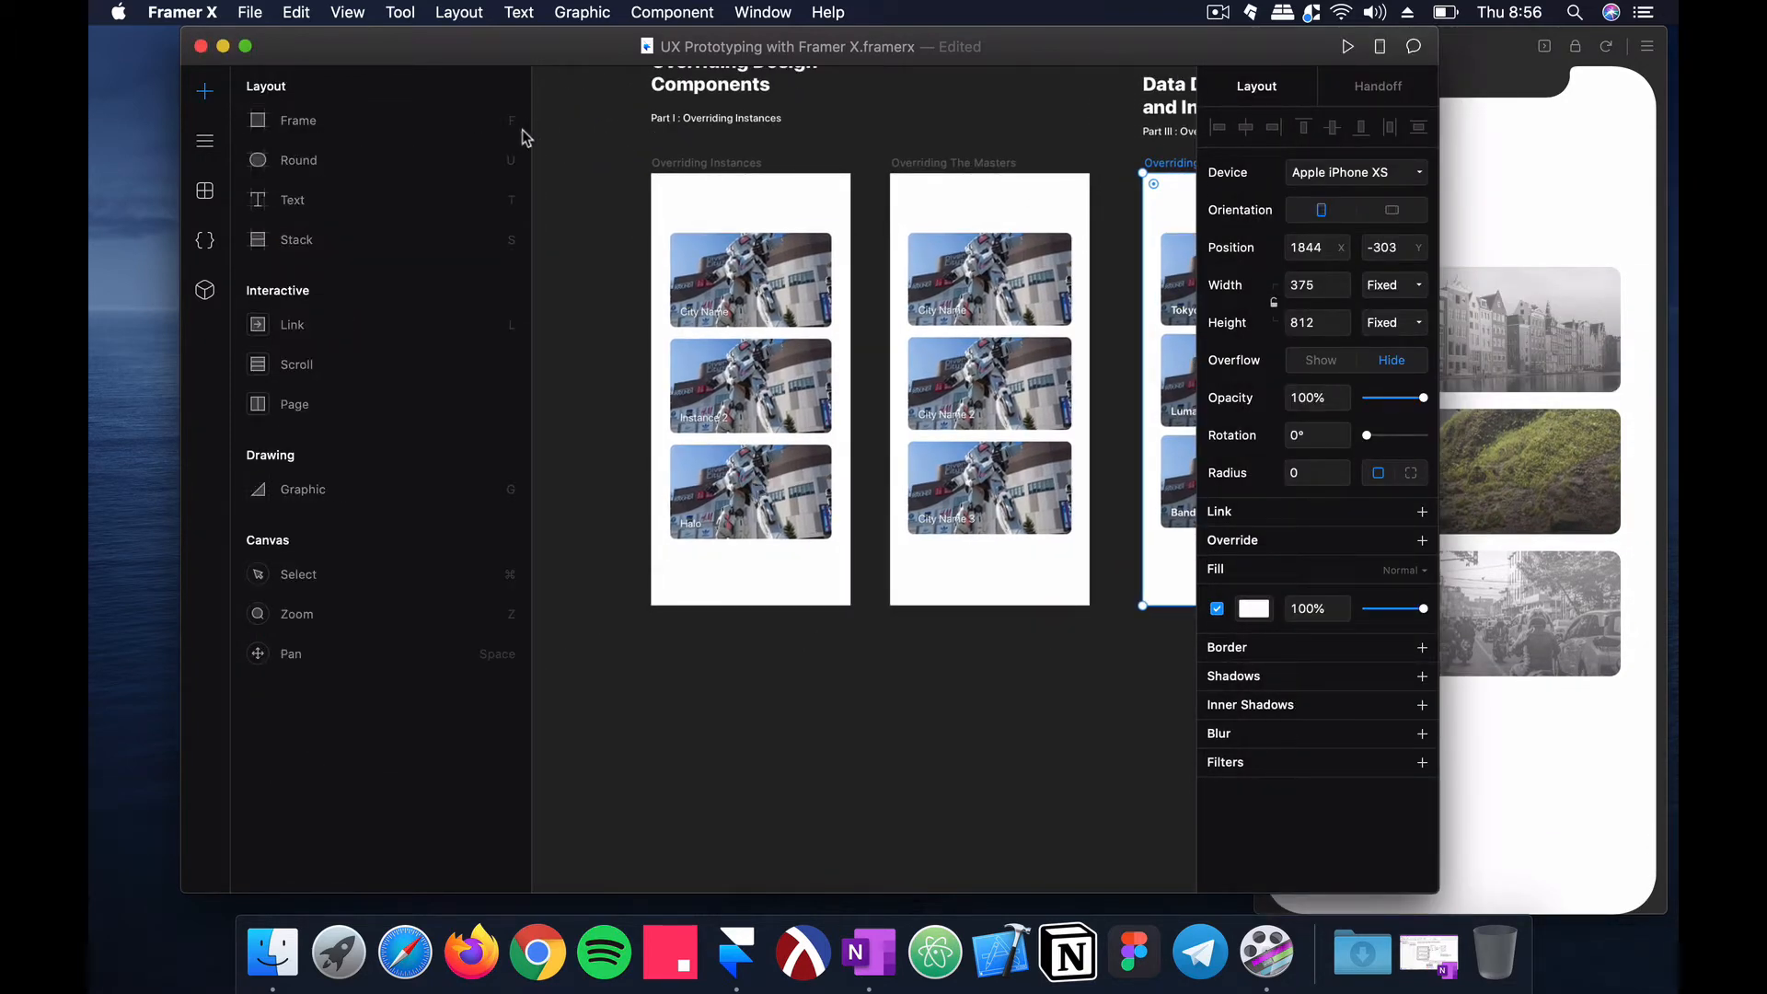
left_click(409, 127)
scroll(709, 631, "down", 5)
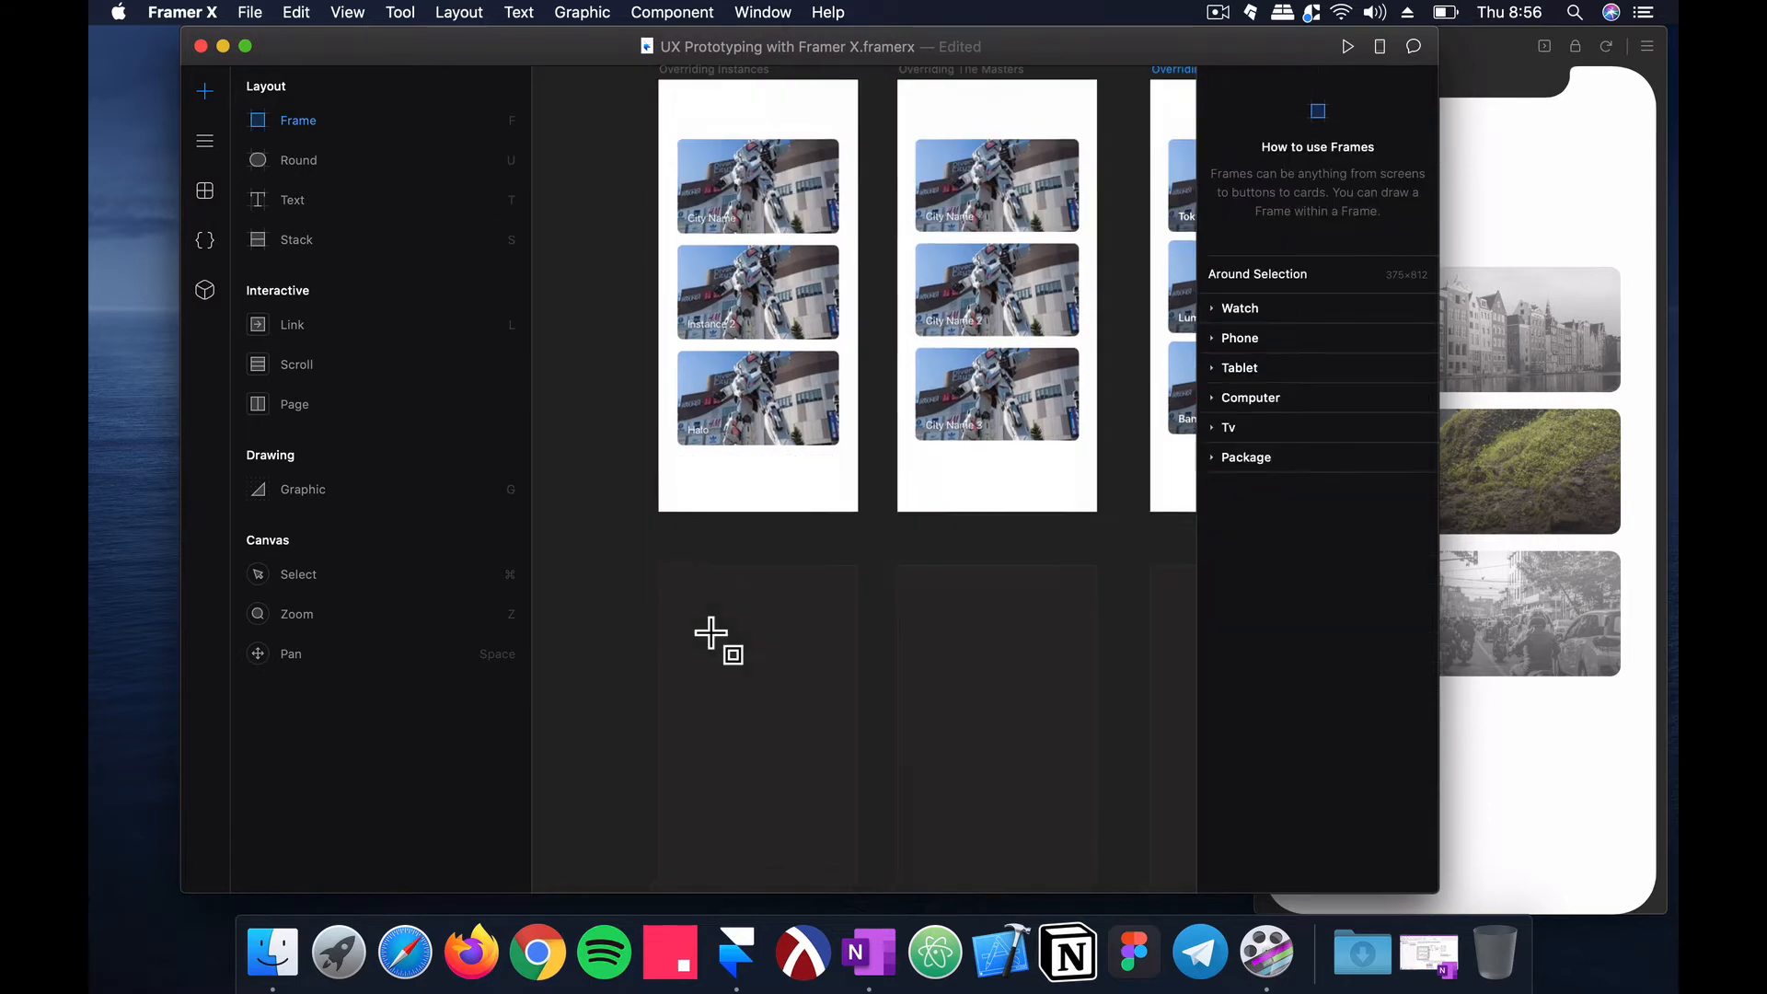
left_click(758, 562)
scroll(757, 561, "up", 5)
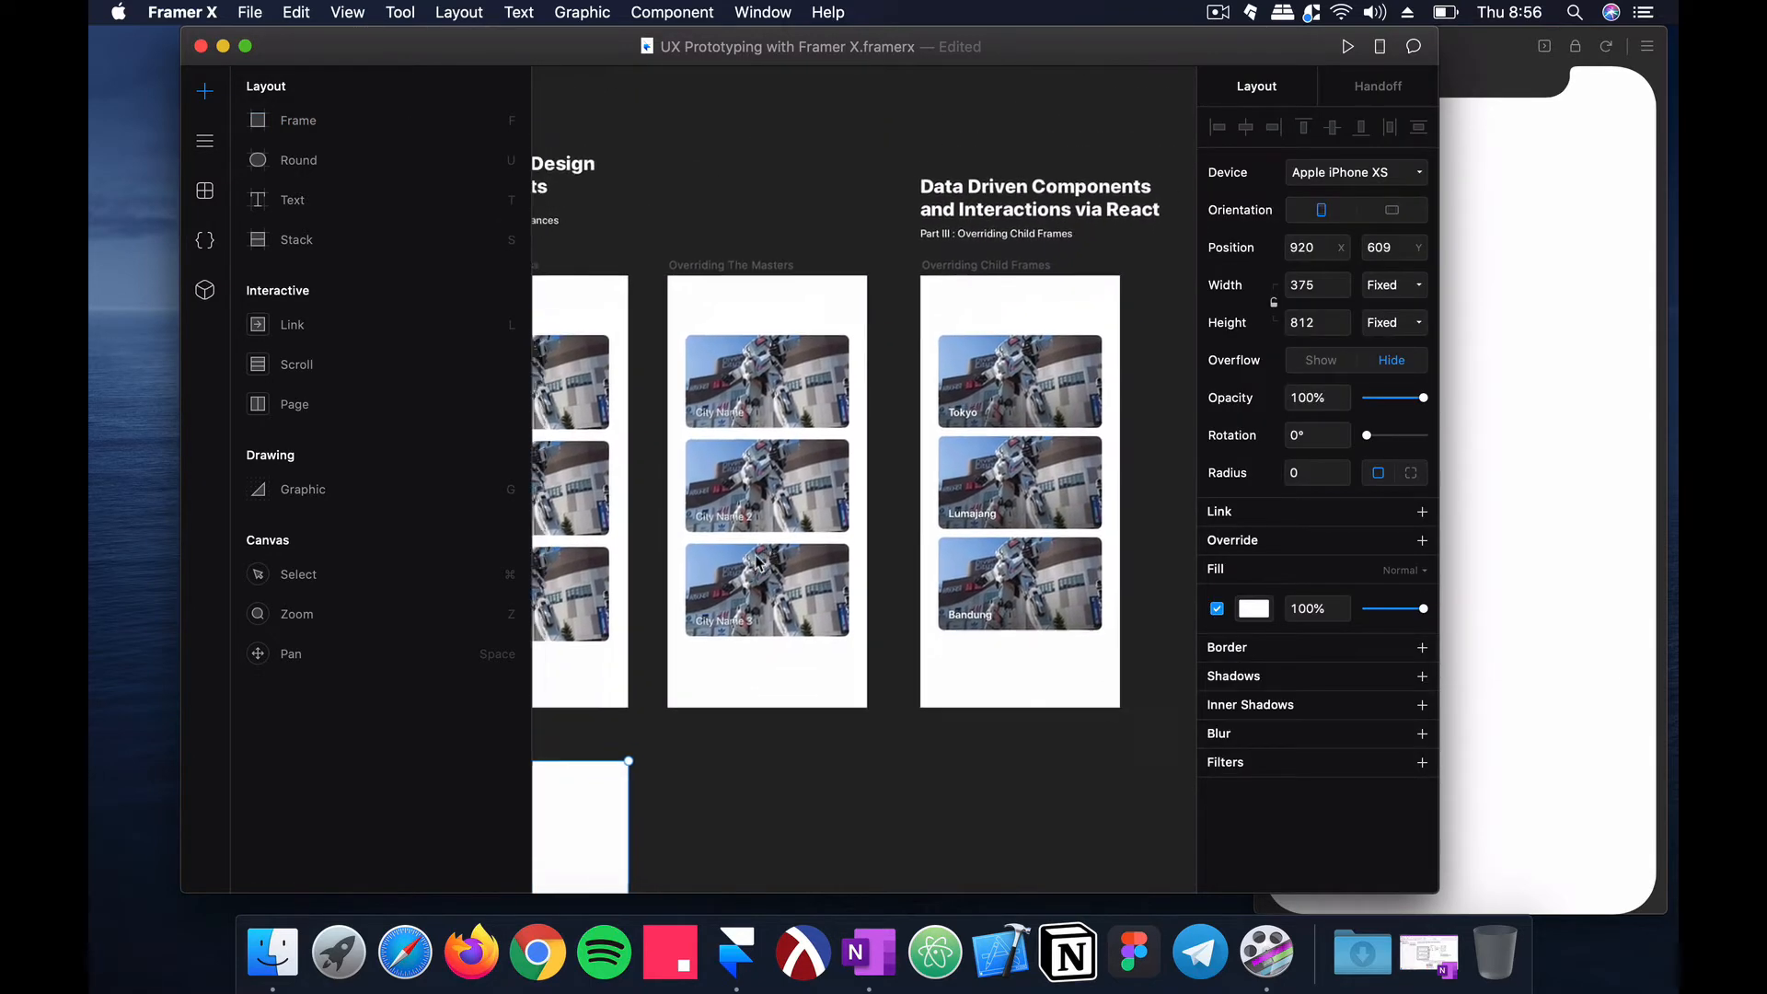
scroll(769, 609, "down", 1)
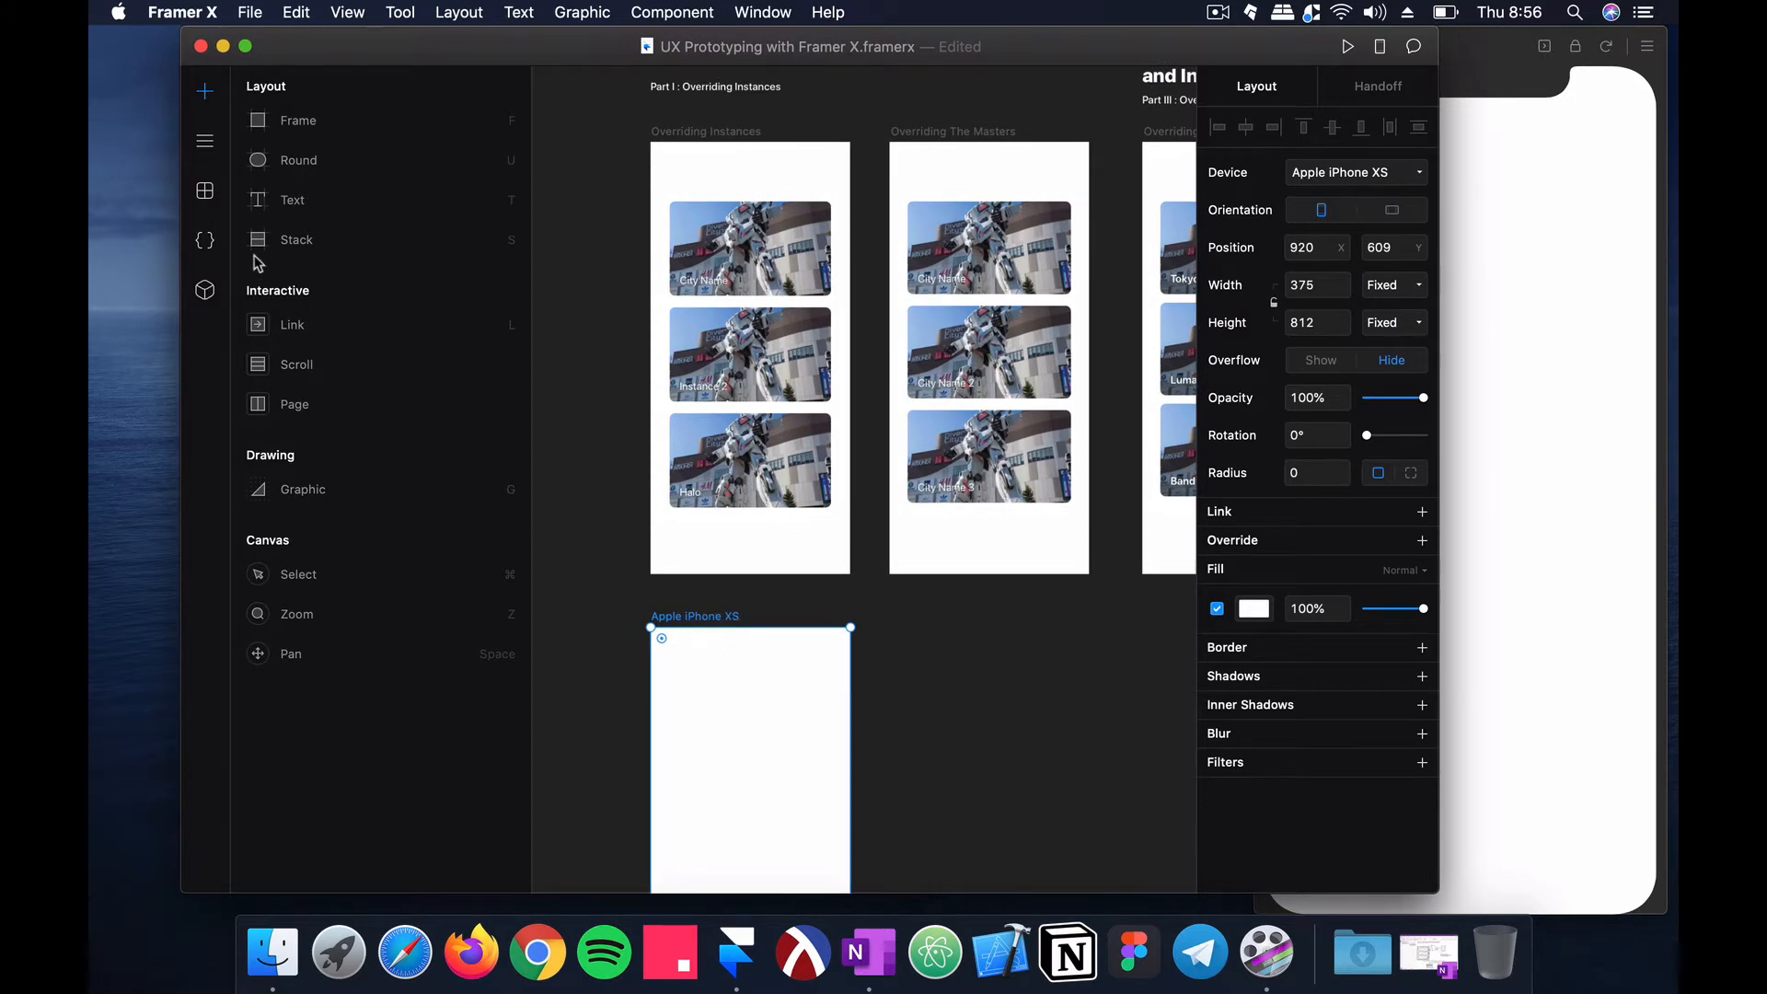
Step: Rename the new Apple iPhone XS frame as "Exercise ( Overriding Instances )"
left_click(207, 242)
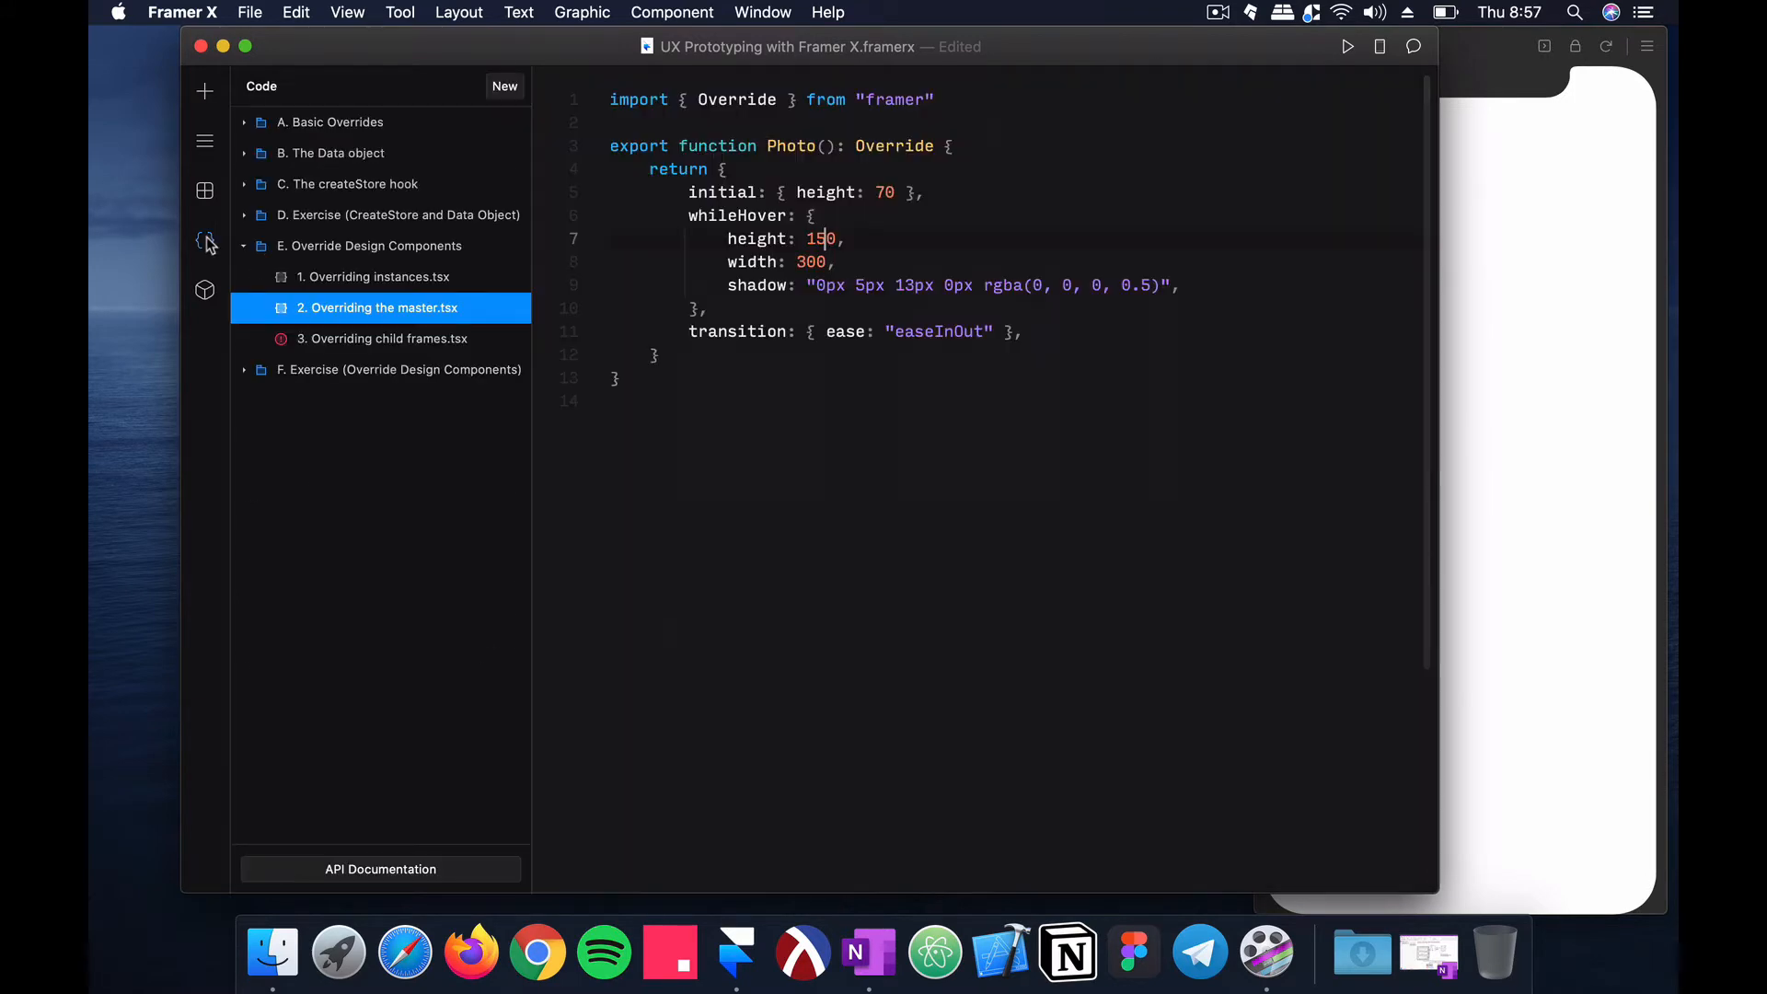
left_click(205, 92)
left_click(206, 143)
double_click(322, 123)
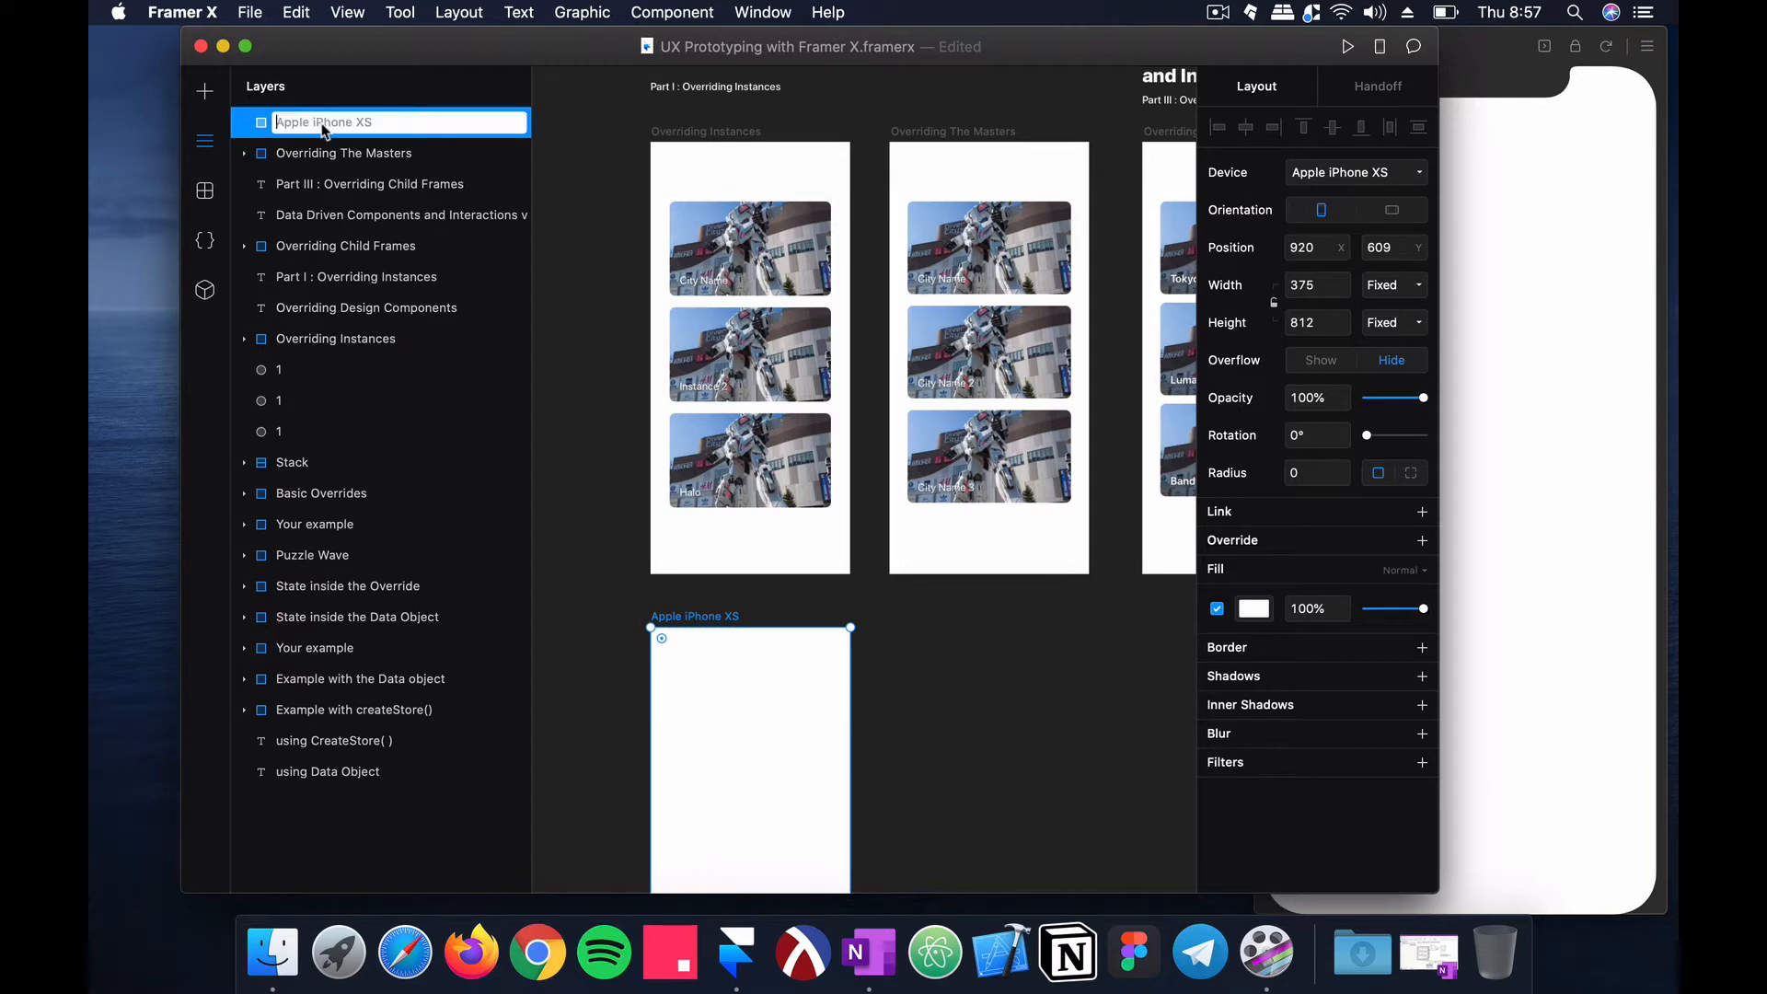
type("Yo")
type(")")
key("Return")
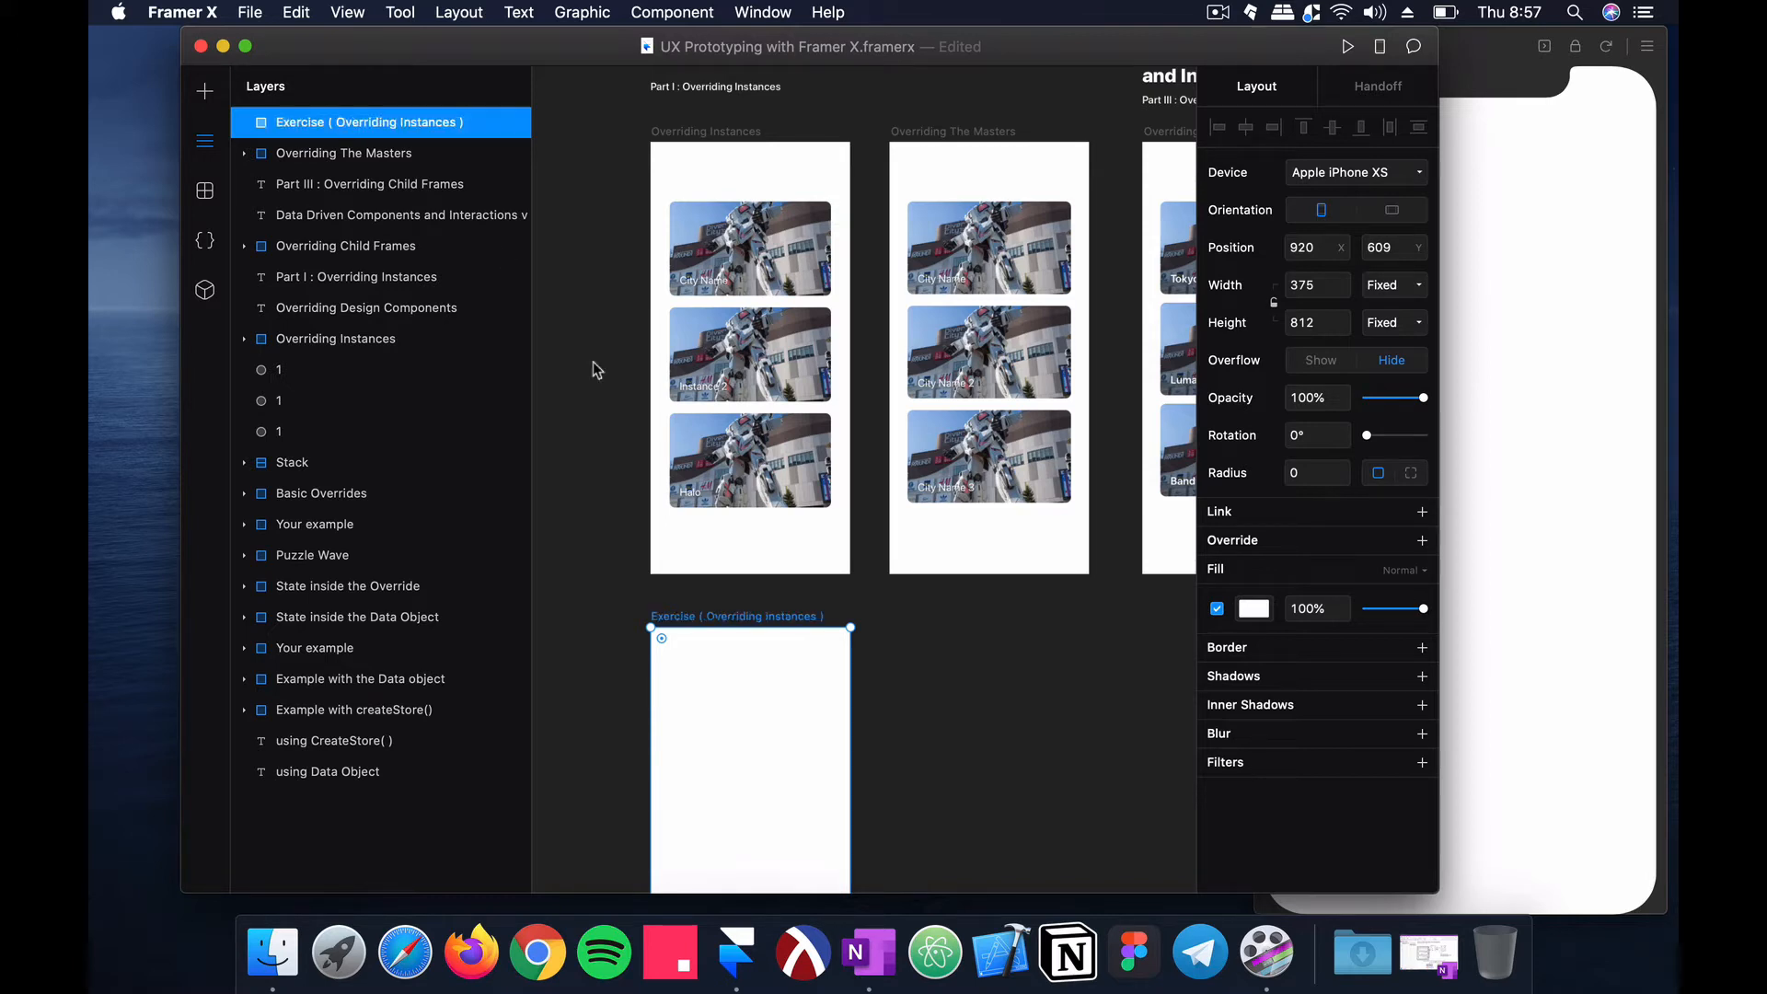
Step: Draw a separate card frame of about 344 × 197 beside the Exercise ( Overriding Instances ) screen
scroll(598, 373, "down", 2)
left_click(621, 414)
scroll(692, 491, "down", 2)
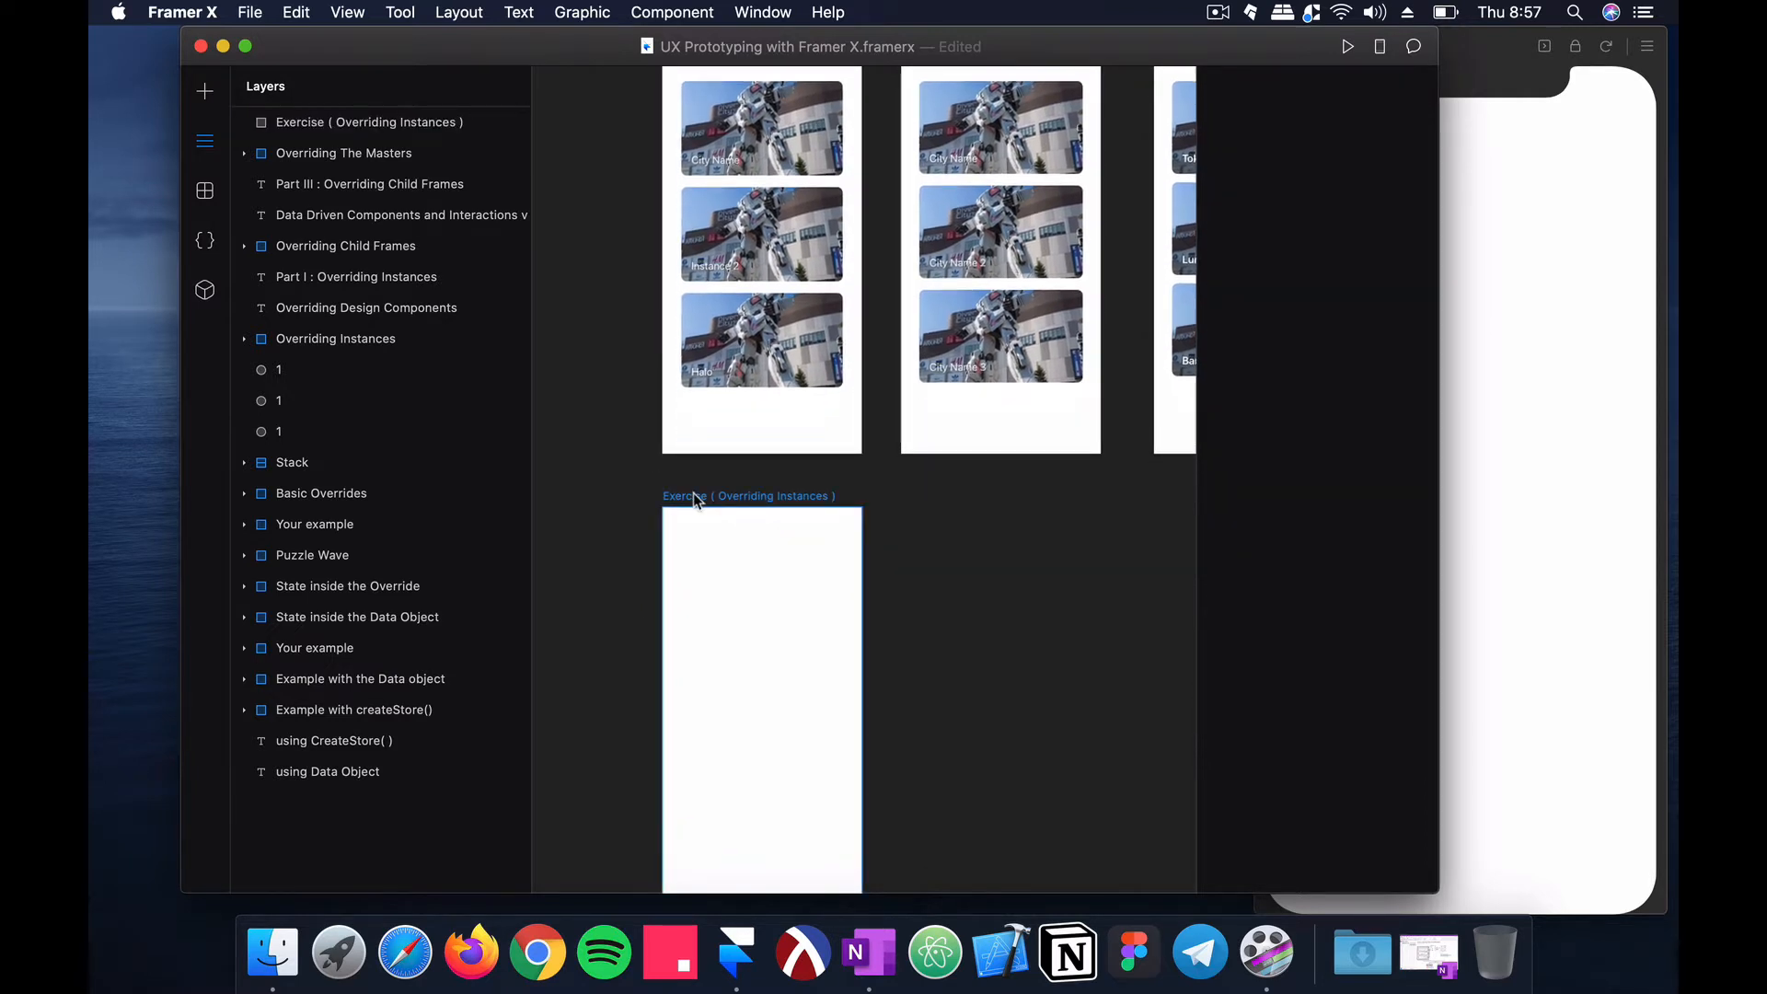
scroll(705, 479, "down", 2)
scroll(708, 483, "up", 3)
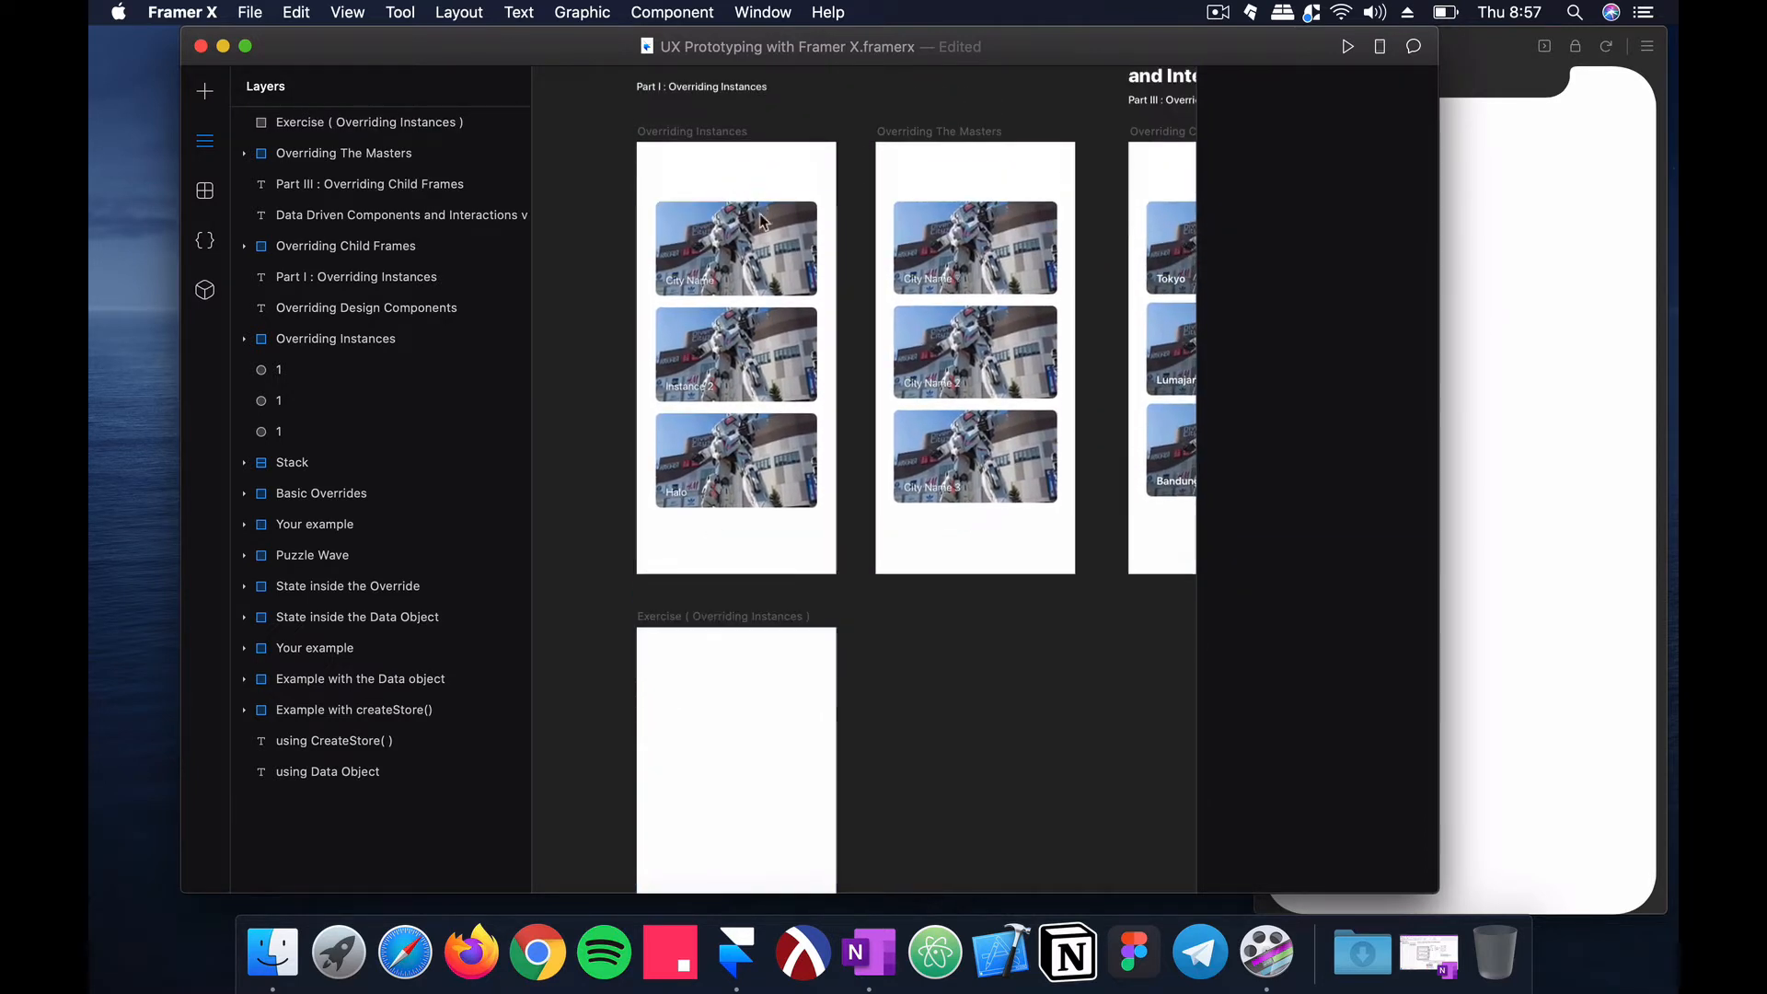
scroll(769, 262, "down", 5)
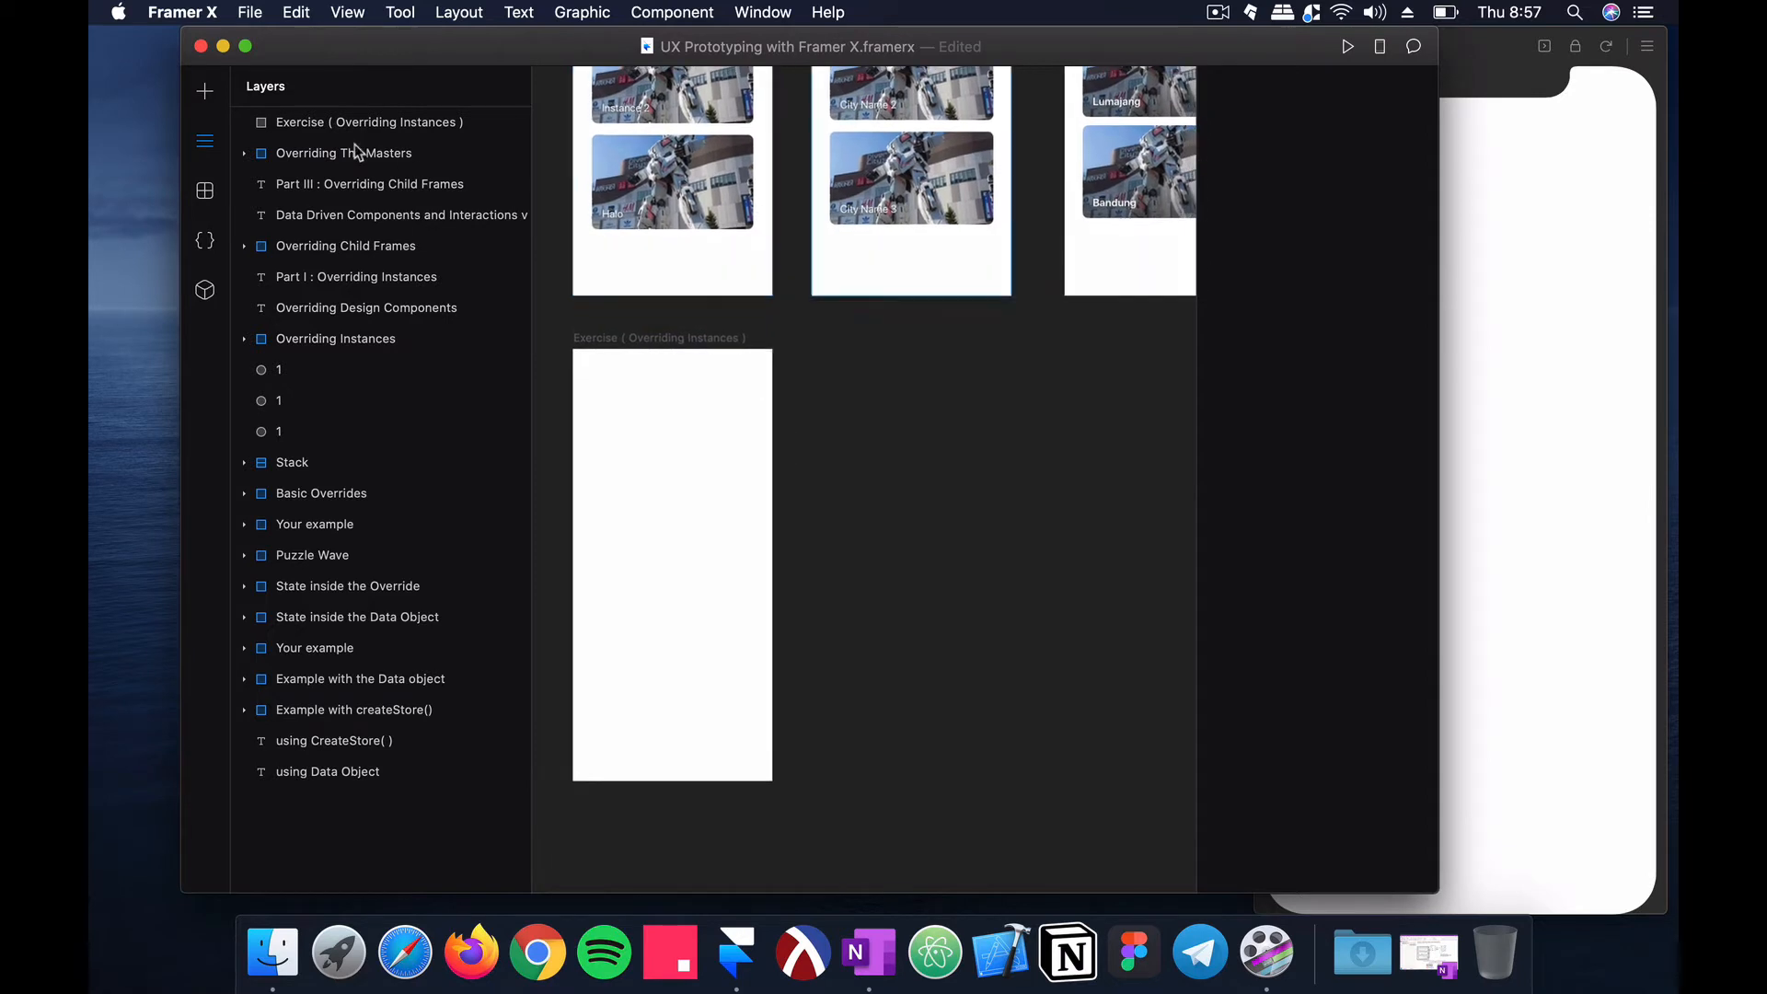
left_click(206, 92)
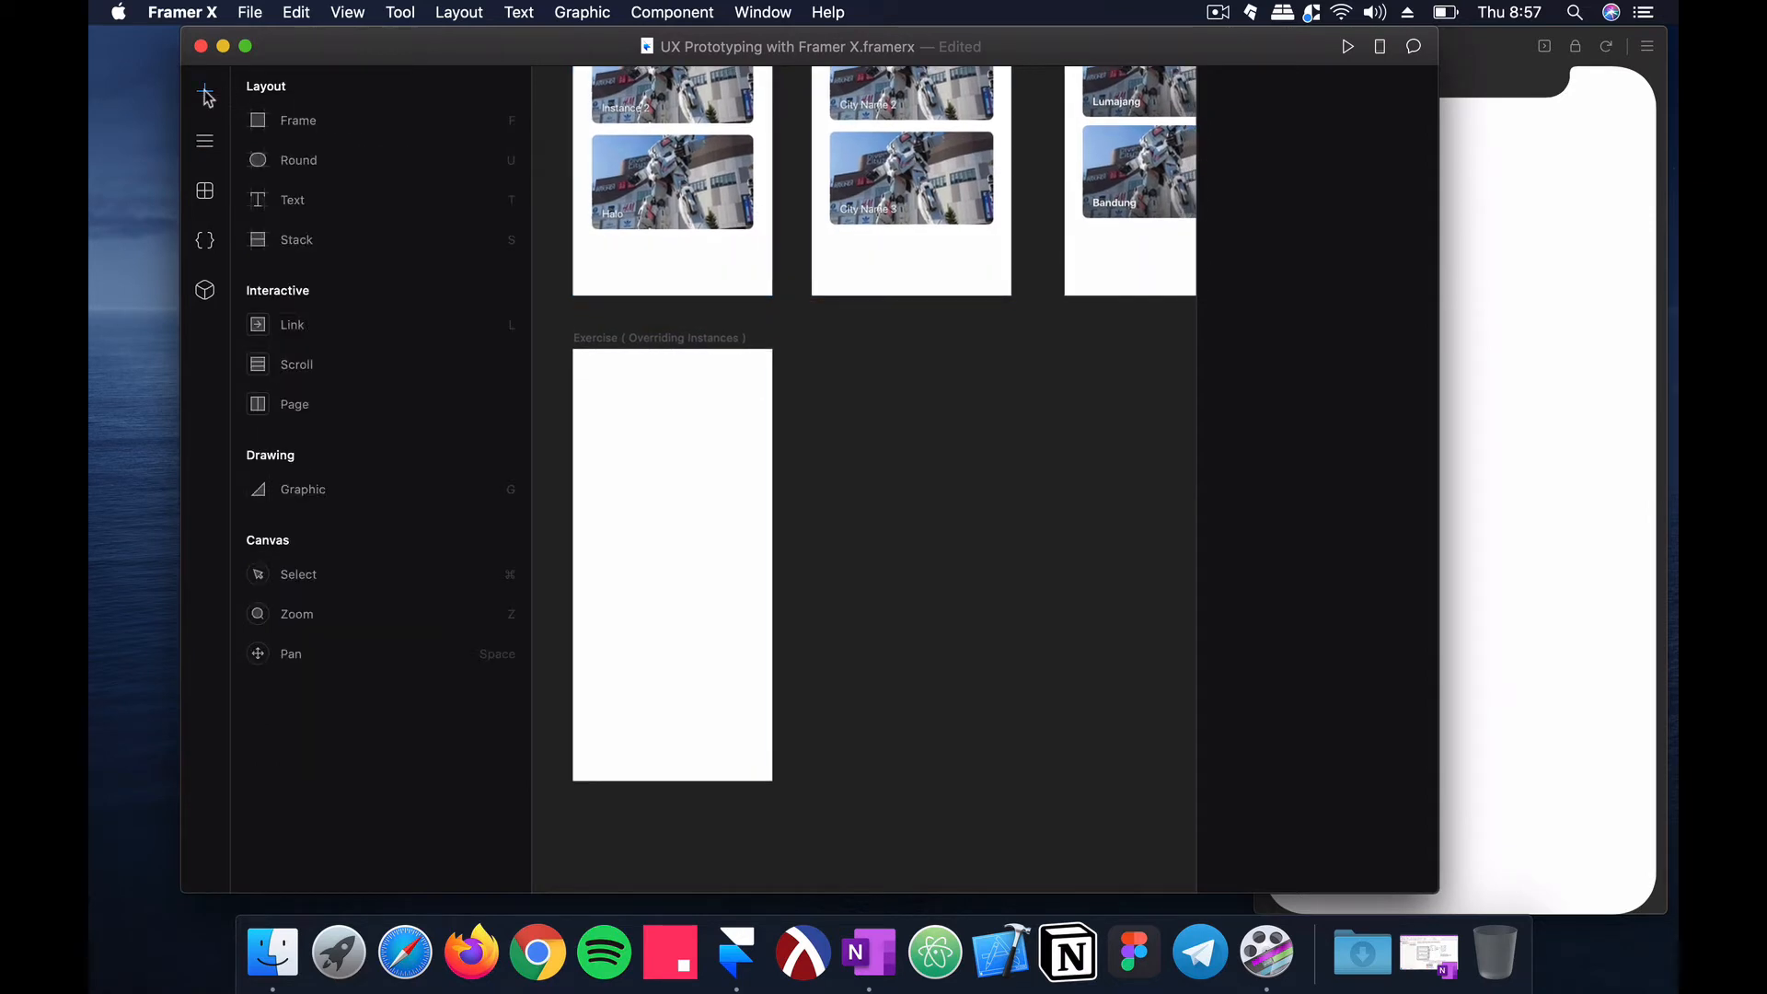
left_click(299, 120)
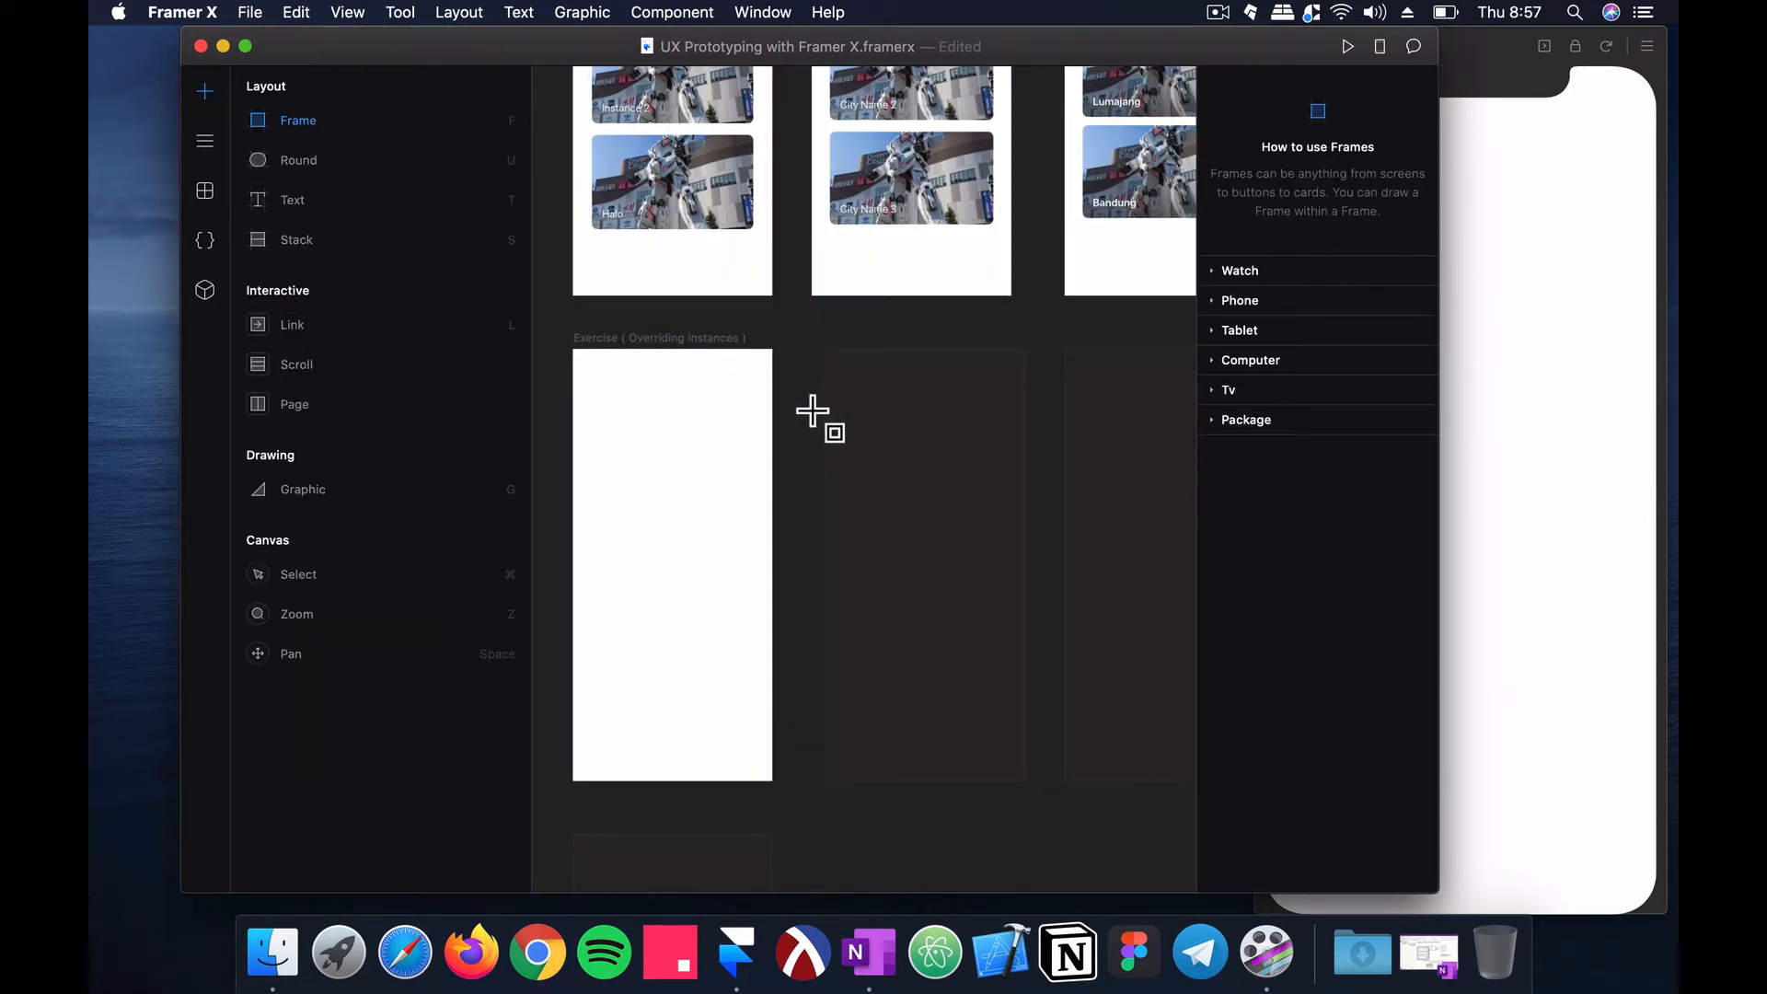
left_click_drag(795, 393, 986, 505)
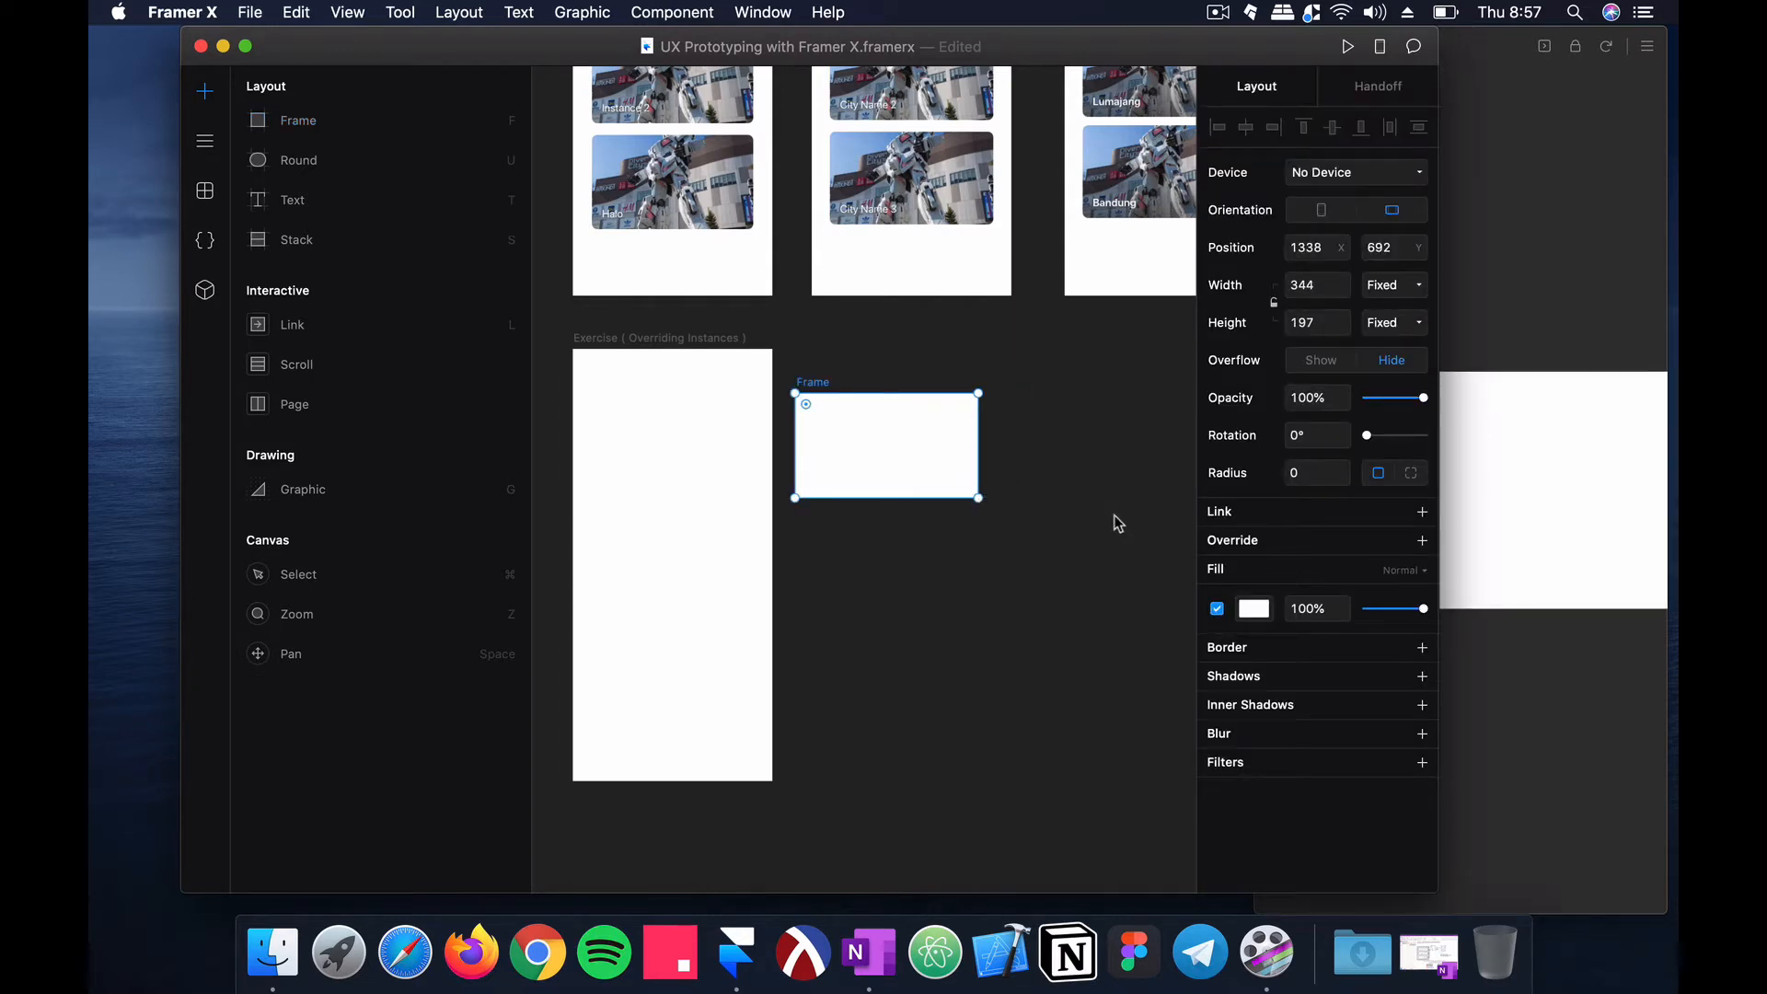
Step: Set the card frame's radius to 10 and move it to about X 1369, Y 692, aligned with the Overriding The Masters screen
left_click(1315, 476)
left_click(1080, 428)
left_click_drag(926, 426, 942, 426)
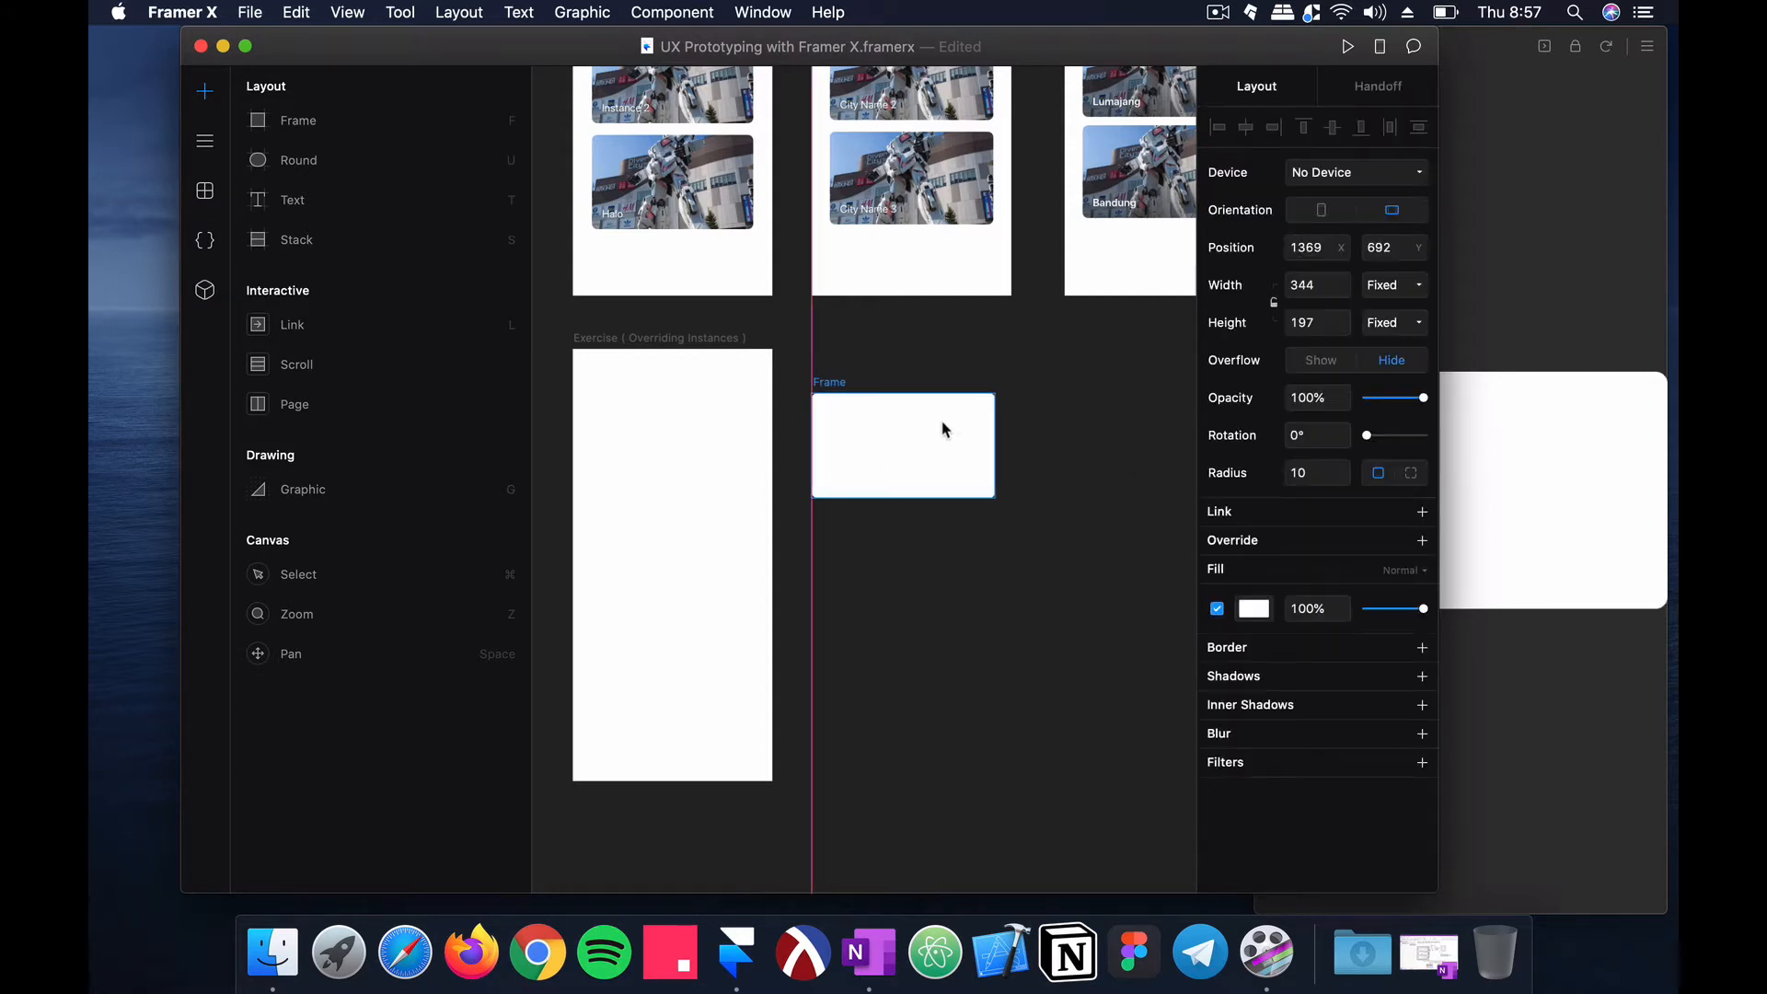
scroll(942, 429, "up", 3)
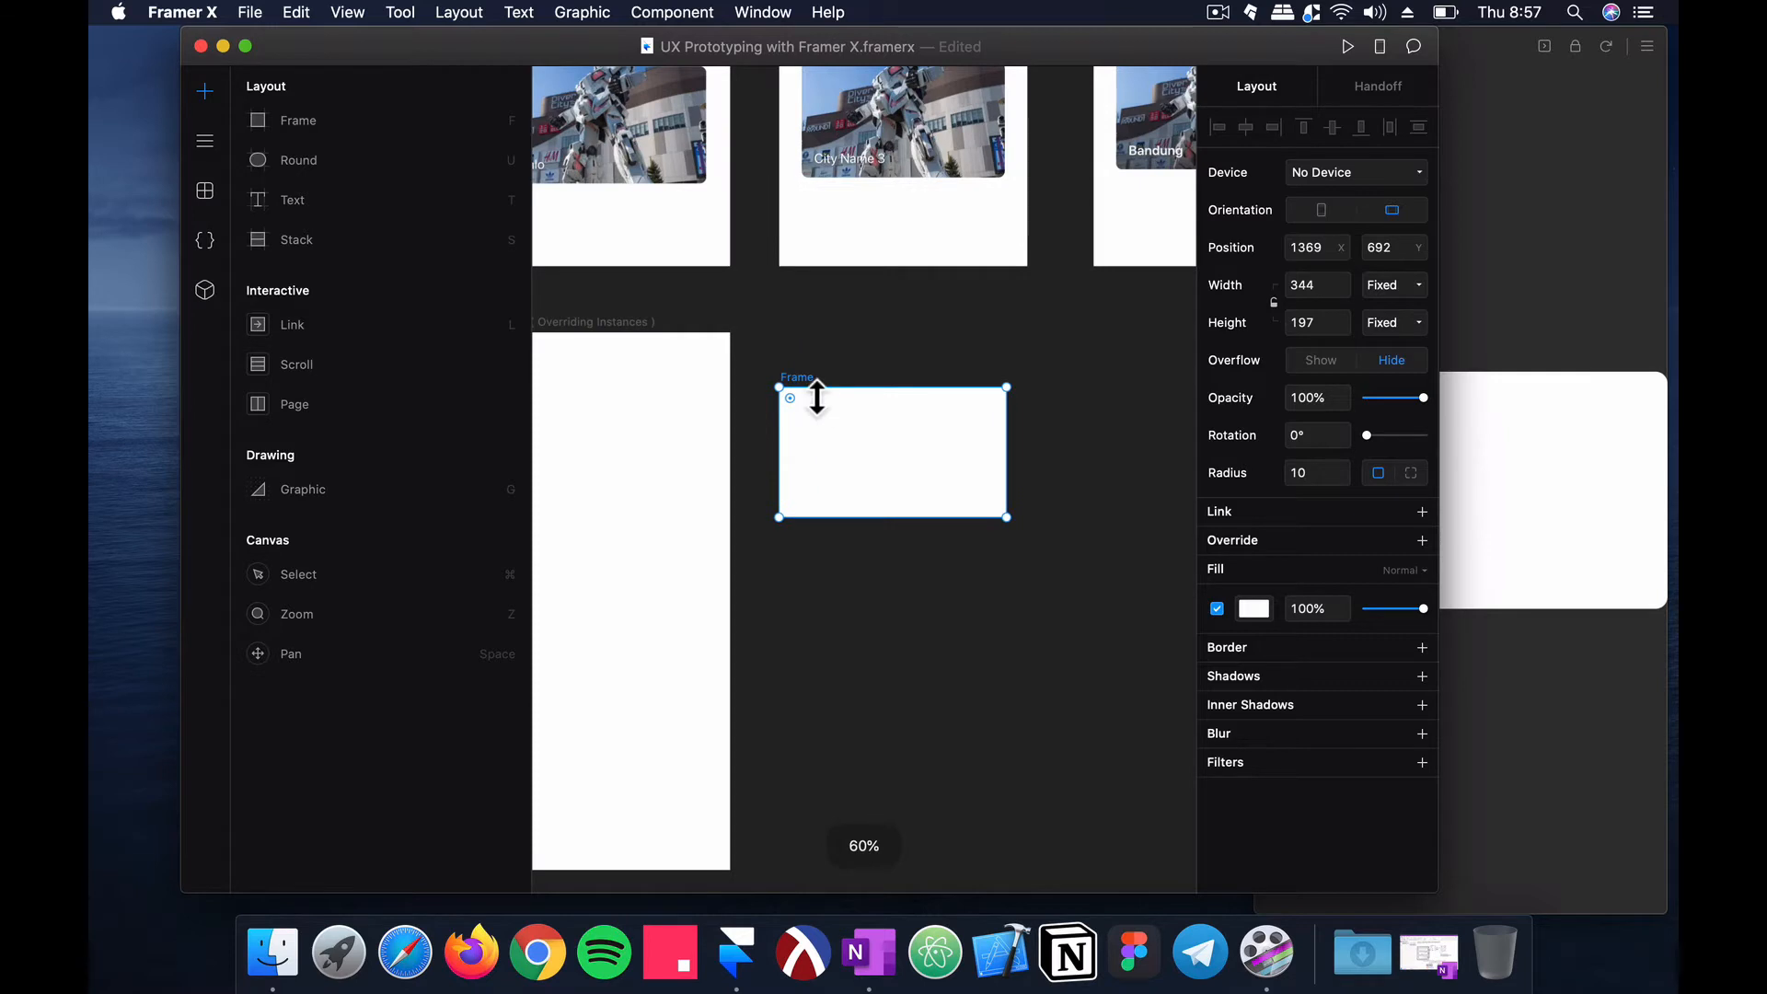
left_click(204, 139)
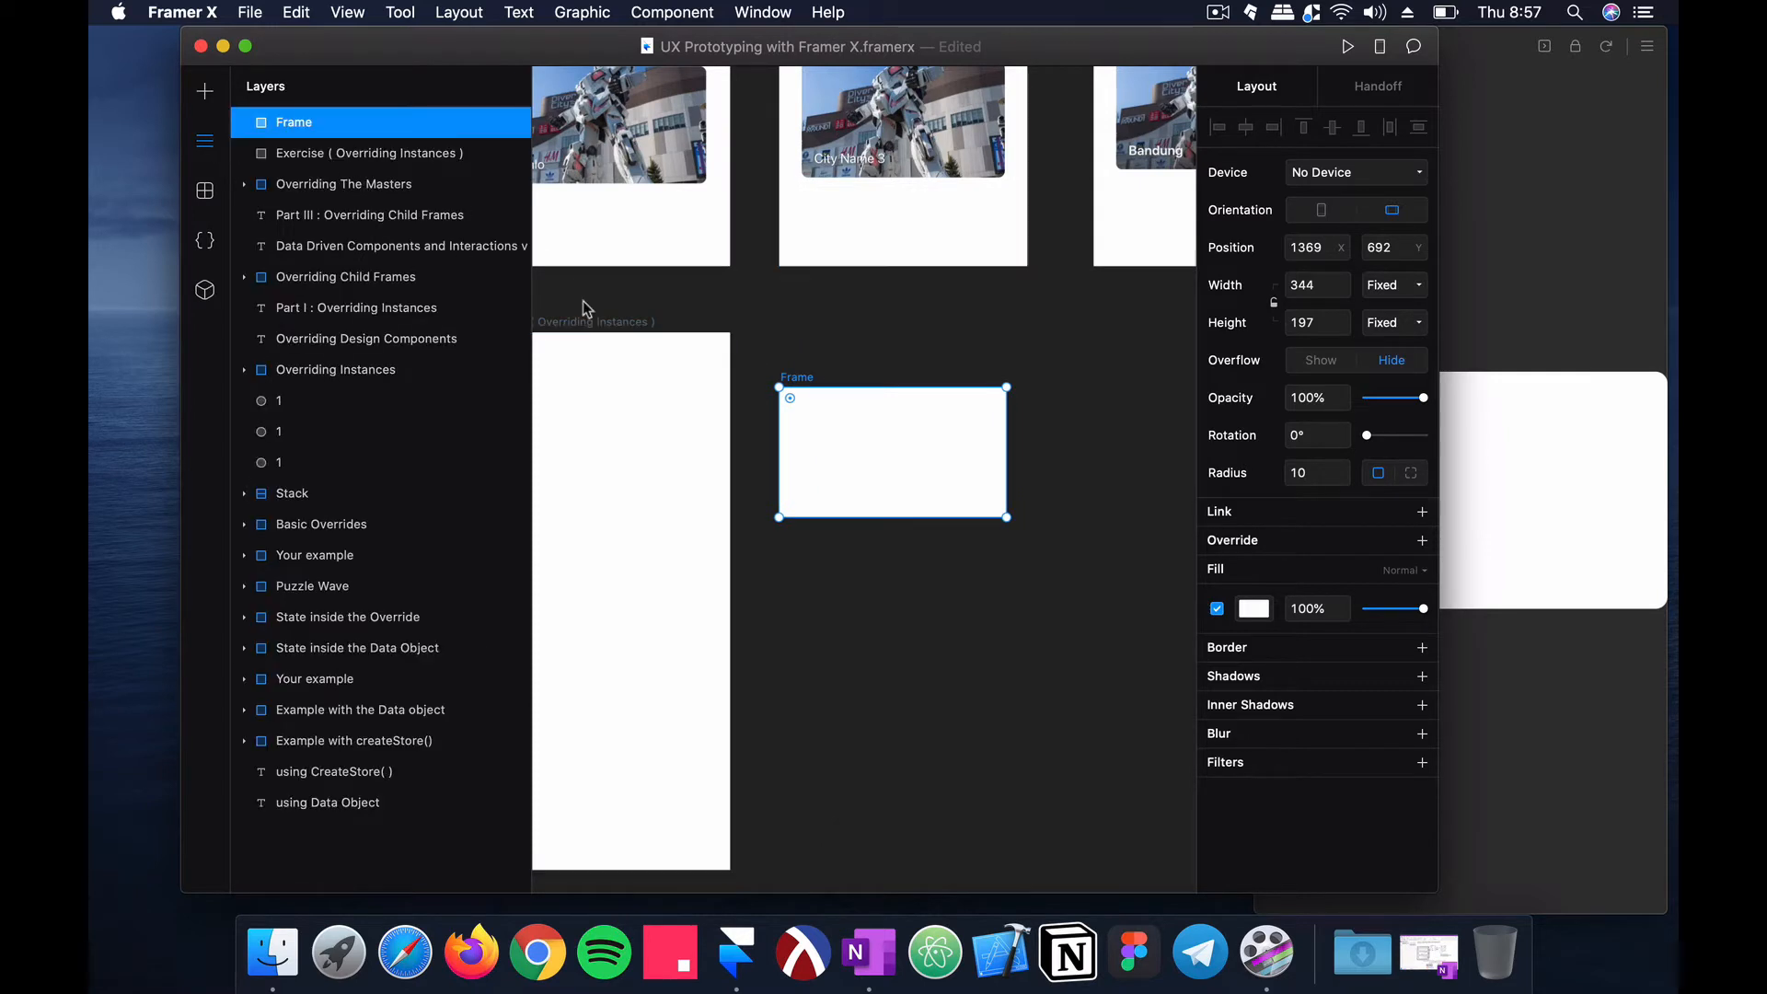
Step: Add a "City Name" text inside the lower part of the card frame, about 29 from its left edge
scroll(812, 384, "up", 4)
scroll(812, 383, "left", 3)
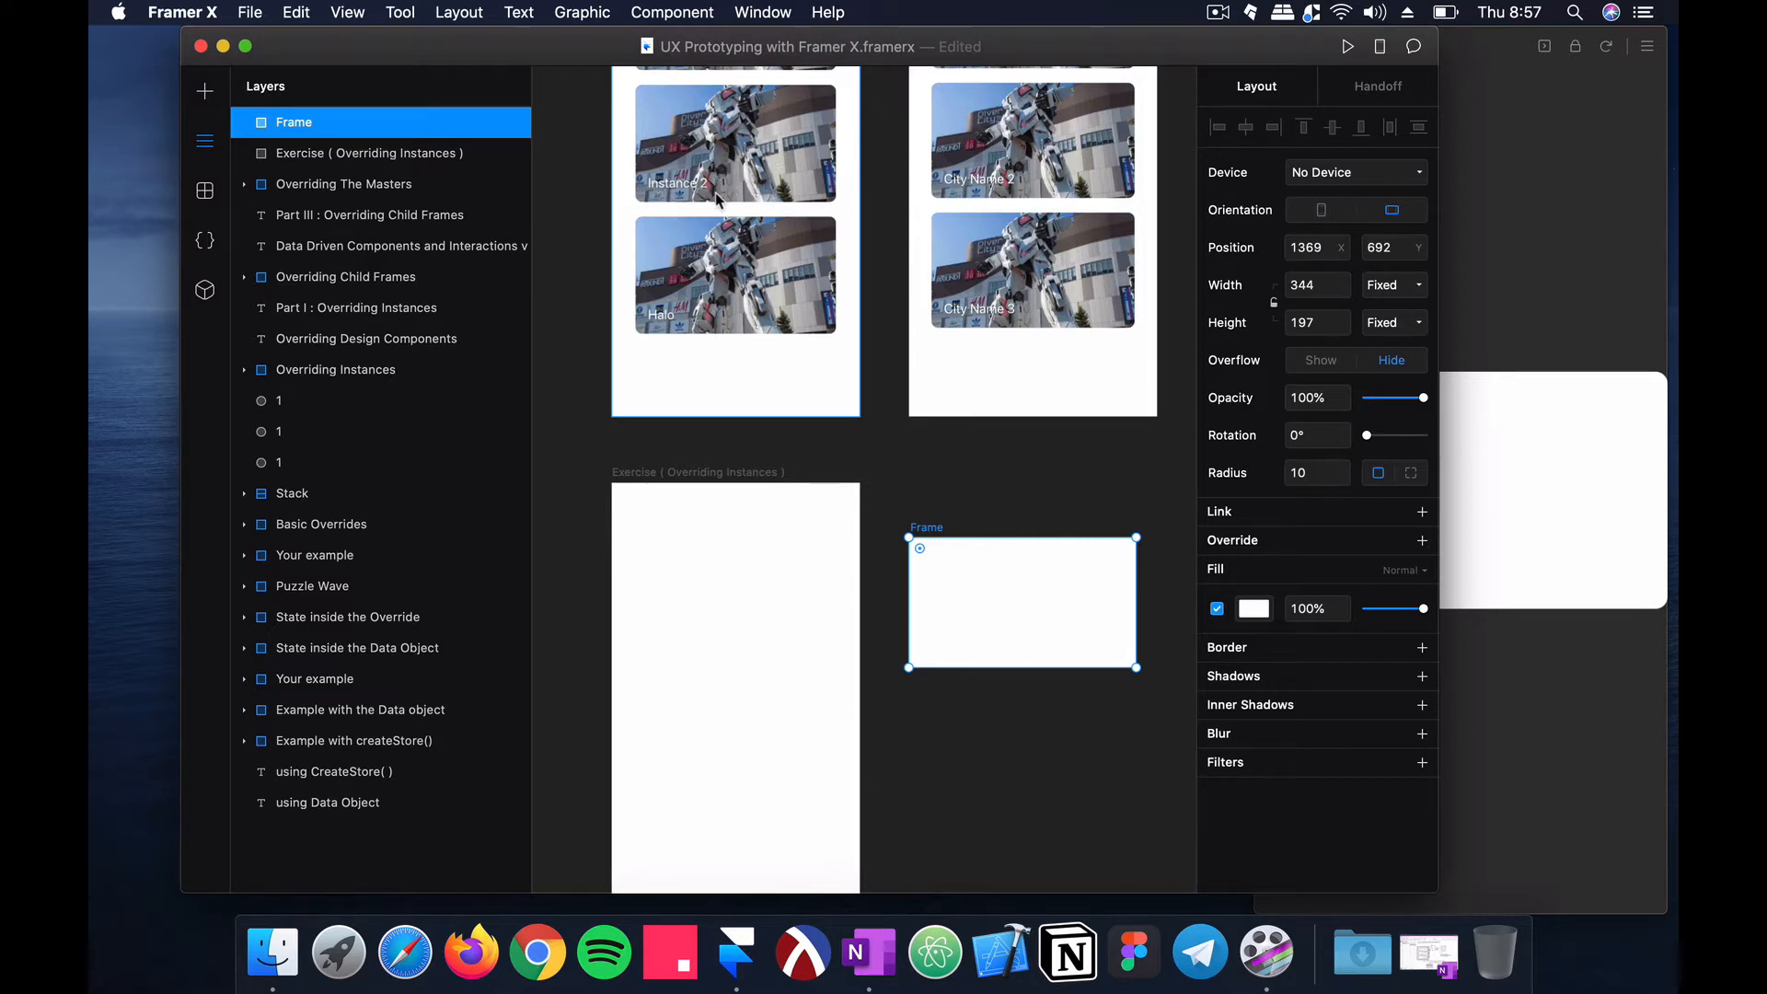
scroll(909, 400, "down", 4)
scroll(909, 400, "right", 3)
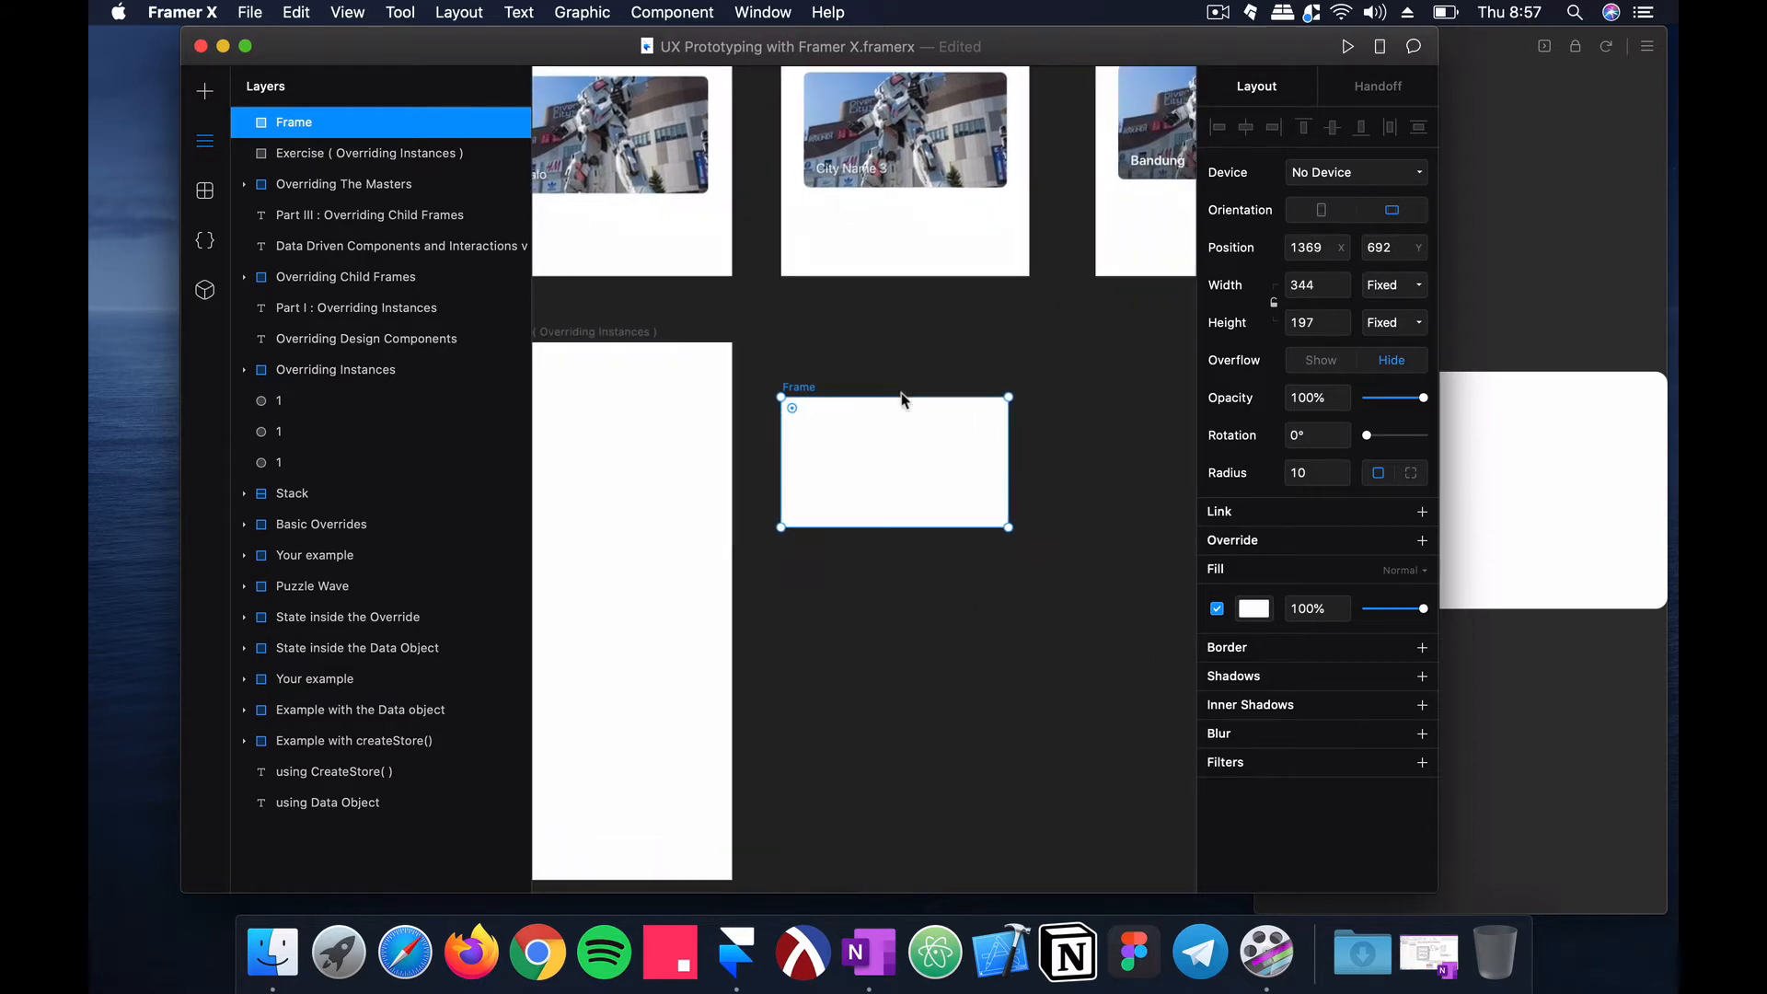
scroll(903, 398, "up", 3)
scroll(902, 398, "down", 2)
scroll(903, 399, "right", 2)
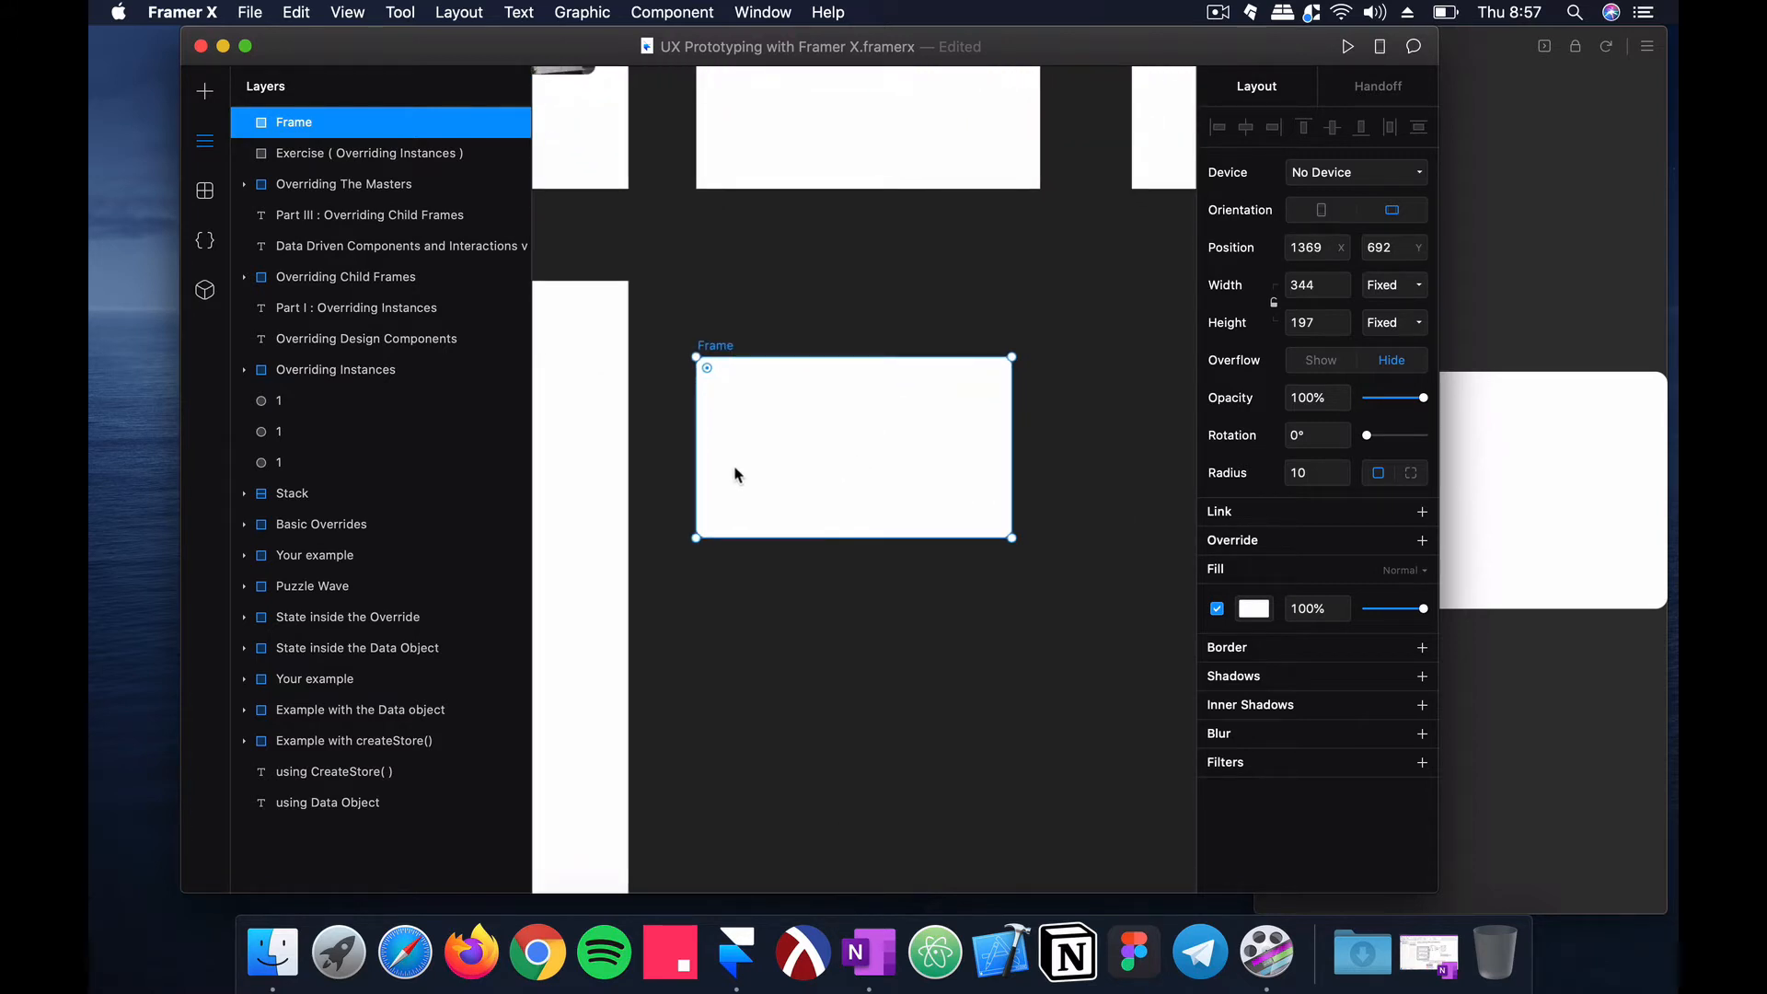
left_click(217, 94)
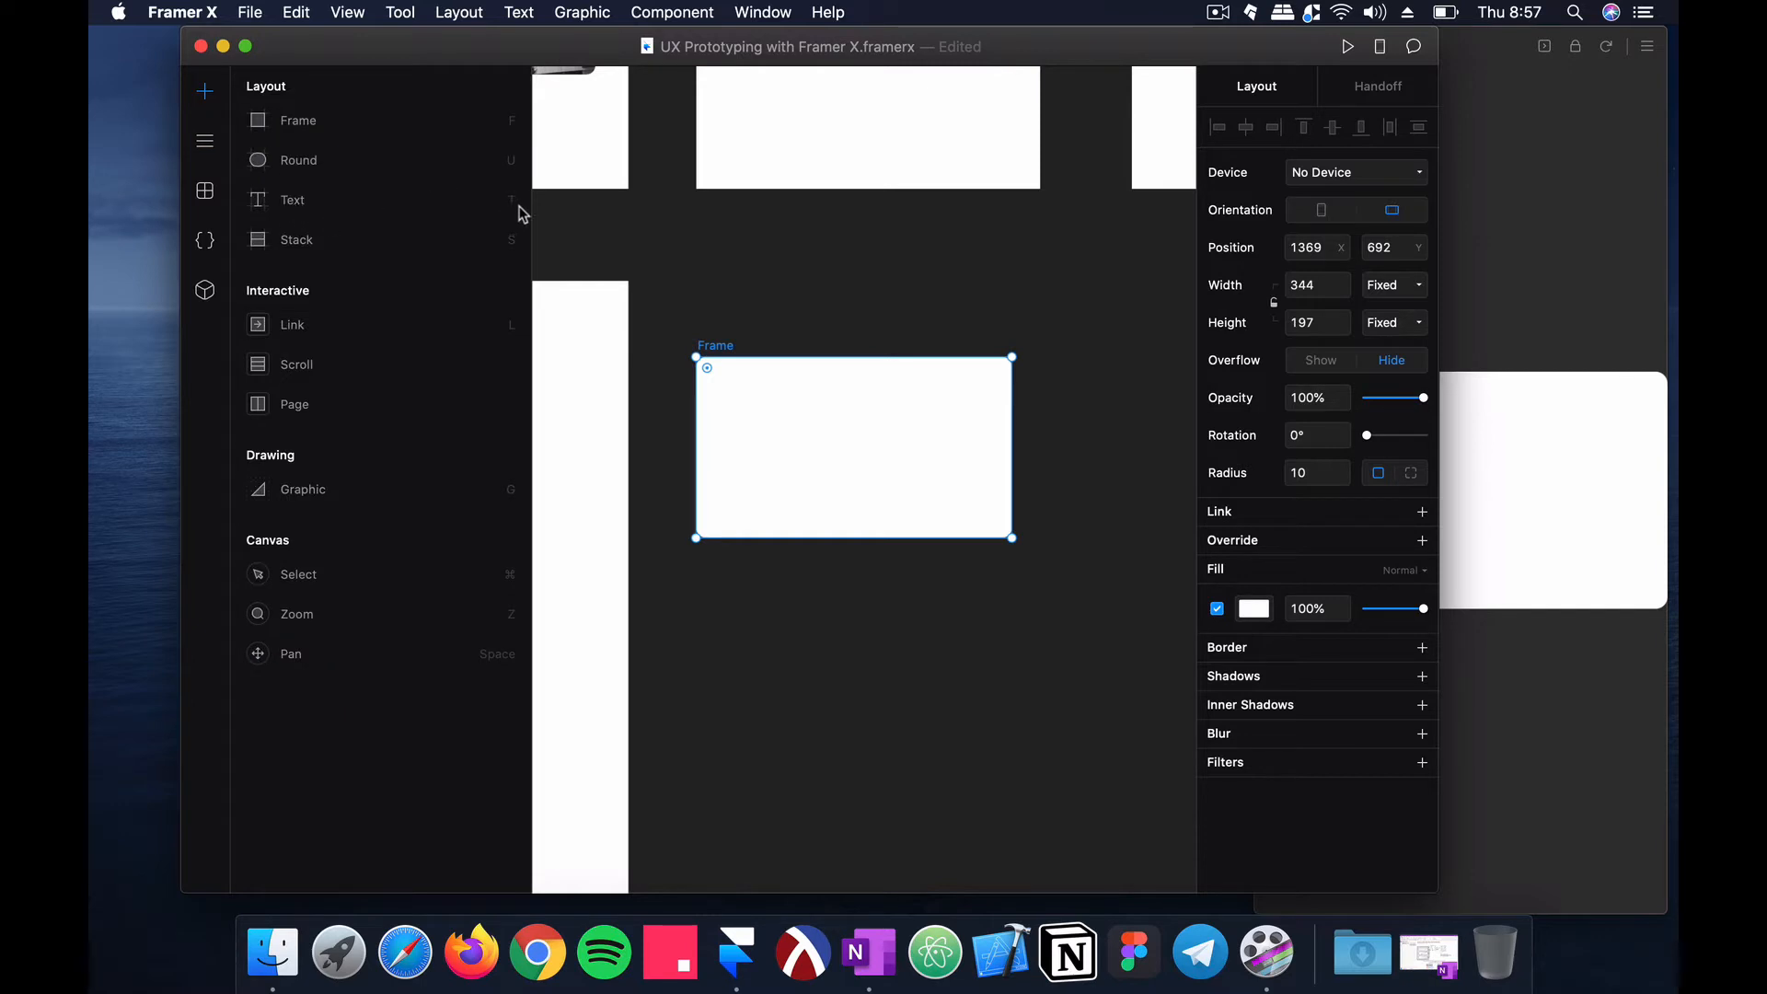
key("t")
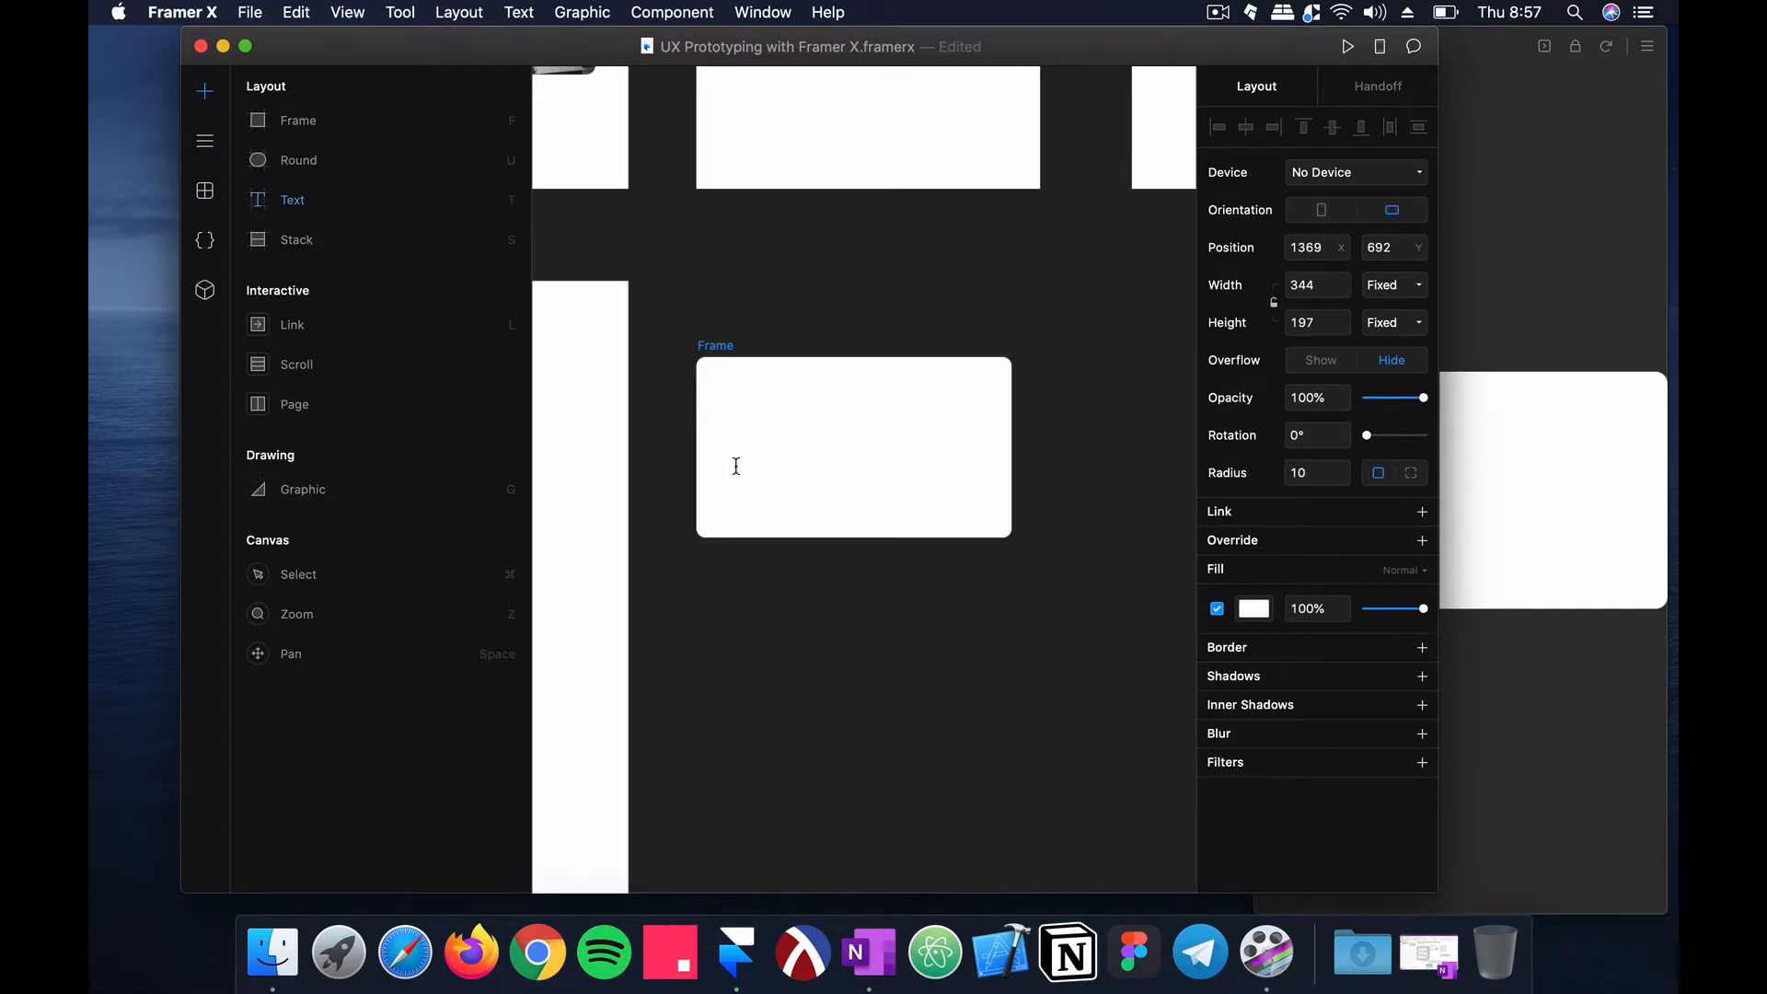
left_click(736, 490)
type("City Name")
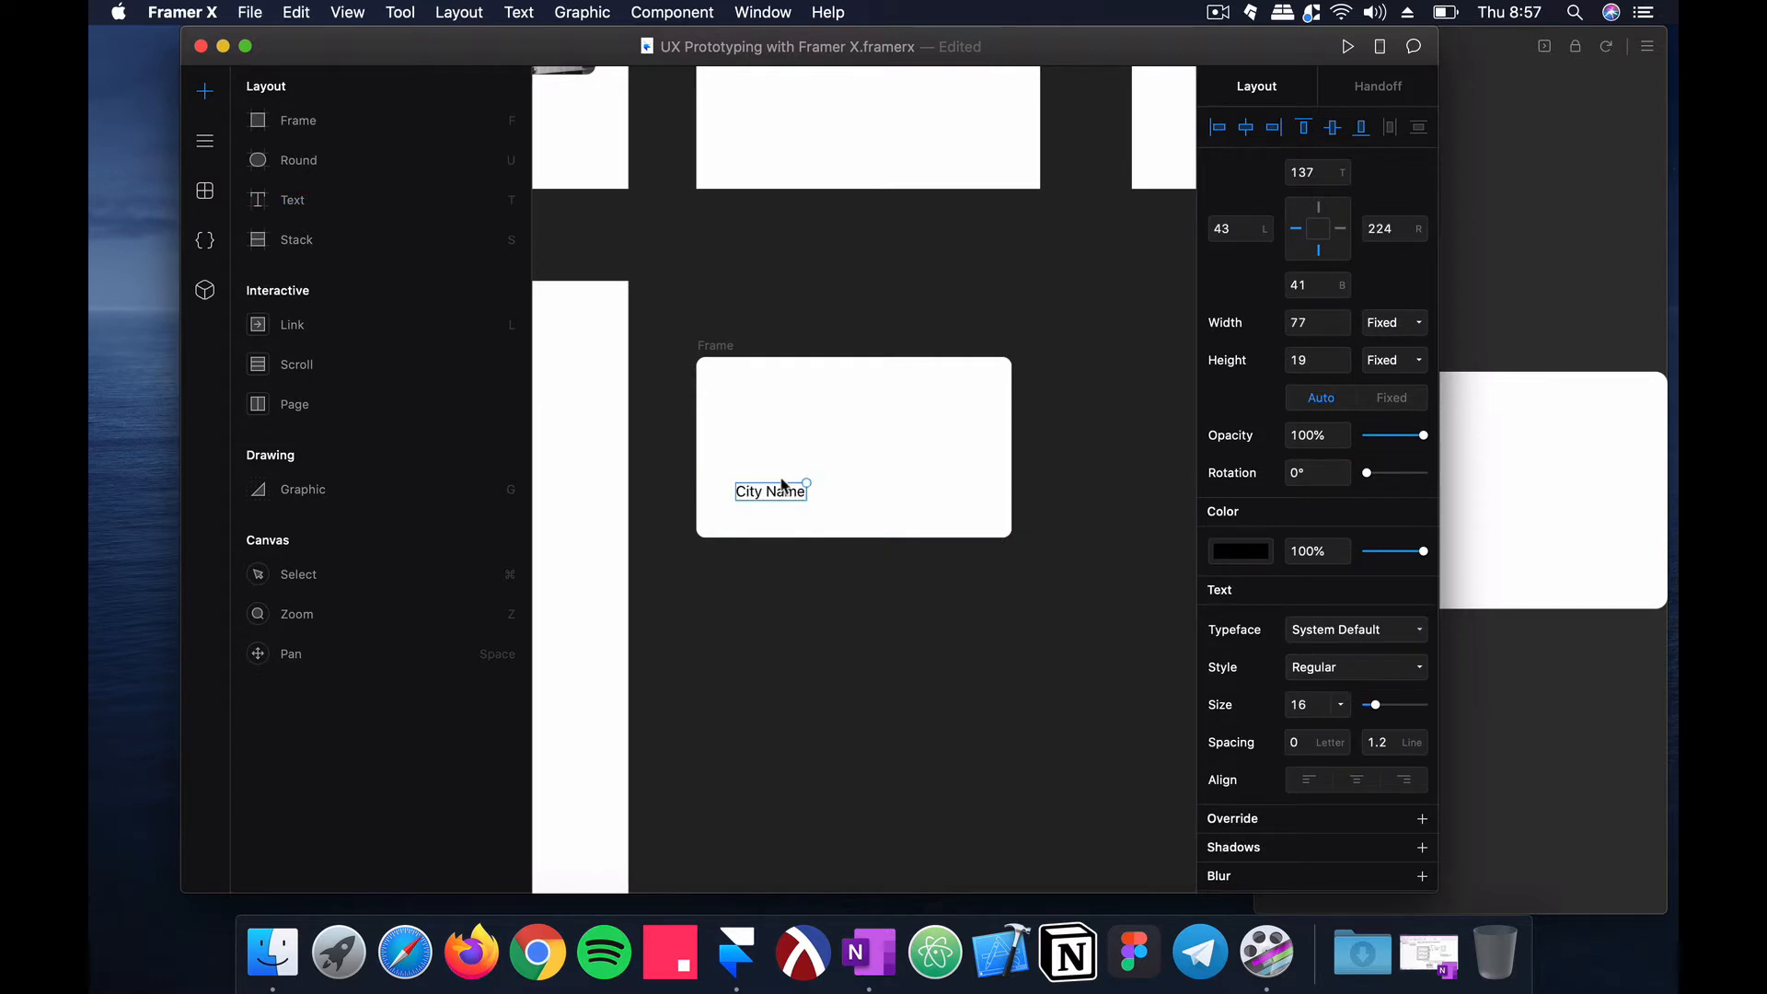
left_click_drag(784, 492, 771, 491)
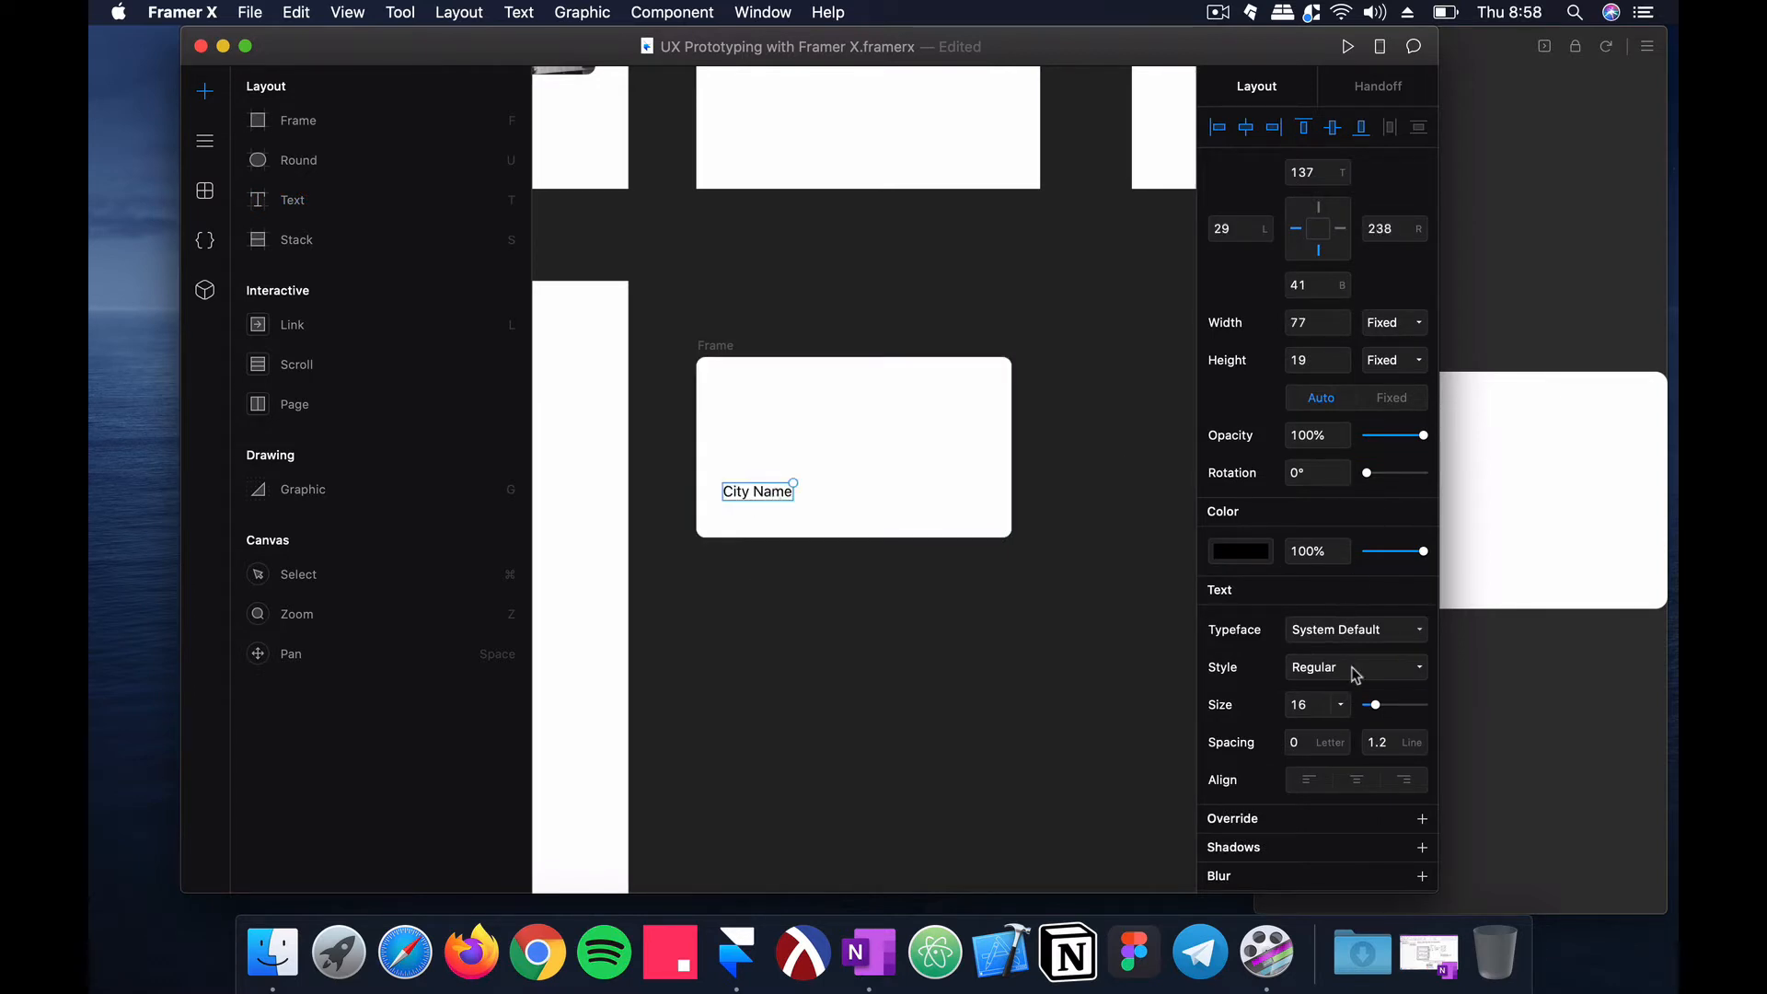
Step: Set the City Name text size to 20 and place it about 34 above the card's bottom edge
left_click(1342, 707)
left_click(1347, 721)
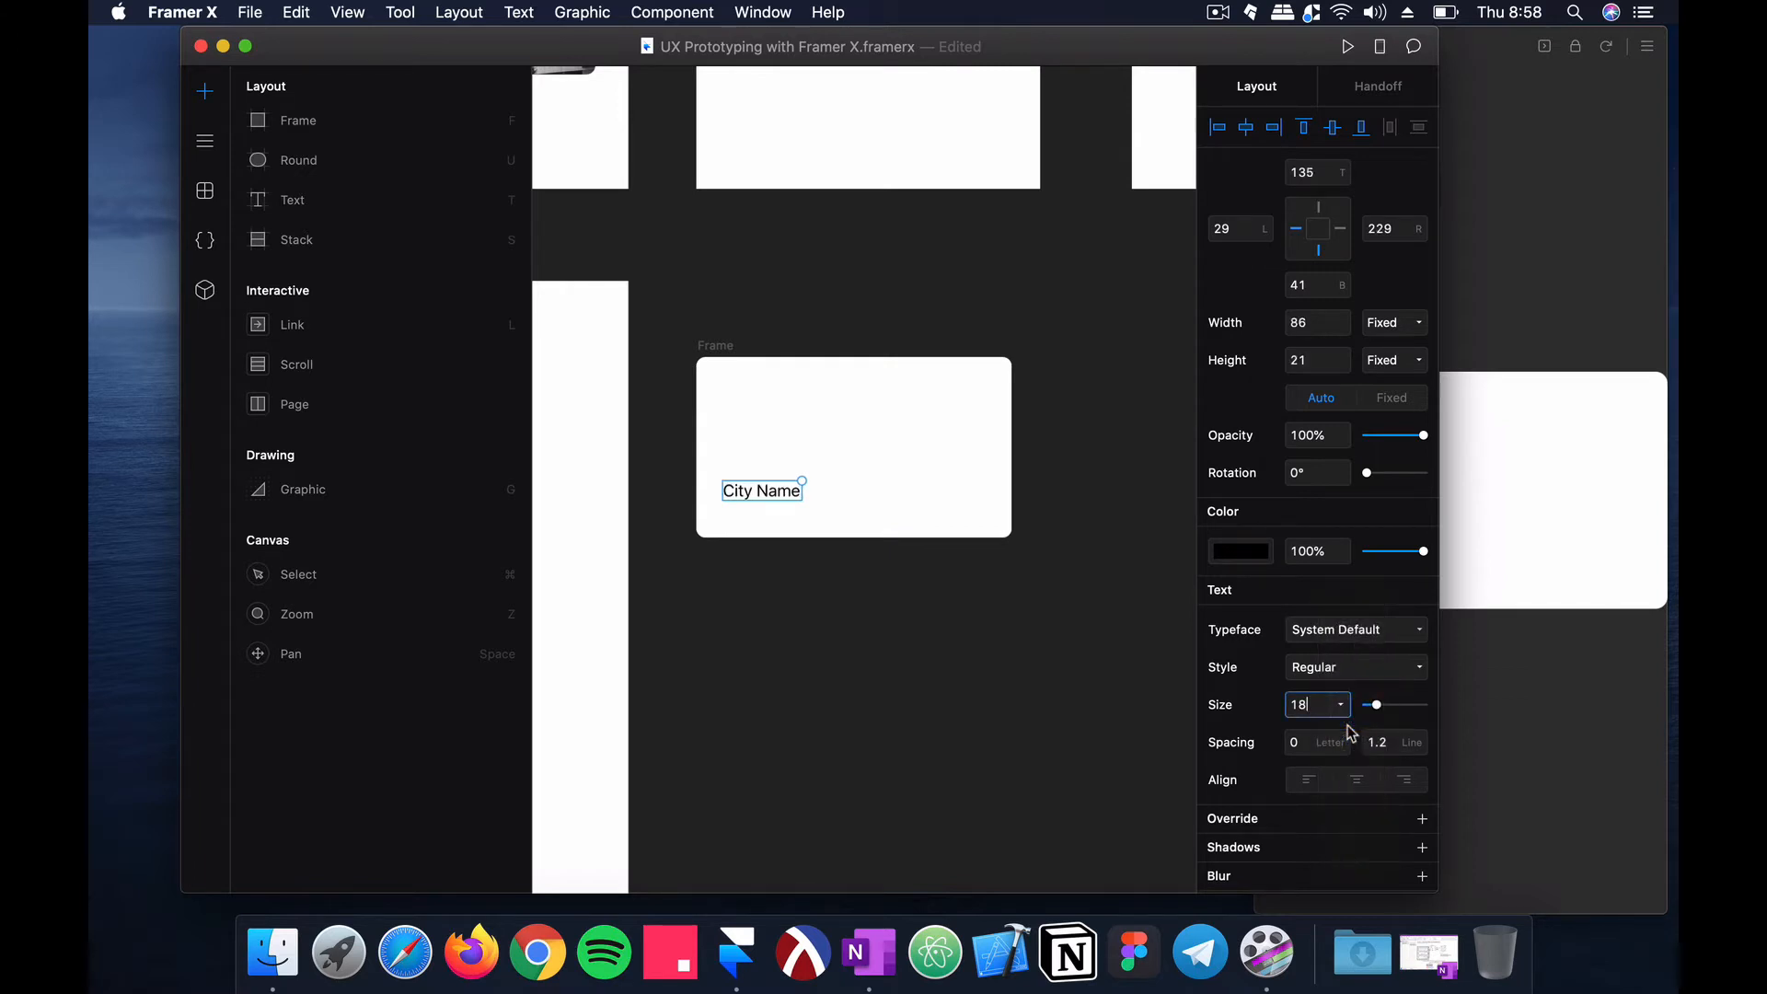
left_click(1343, 704)
left_click(1345, 722)
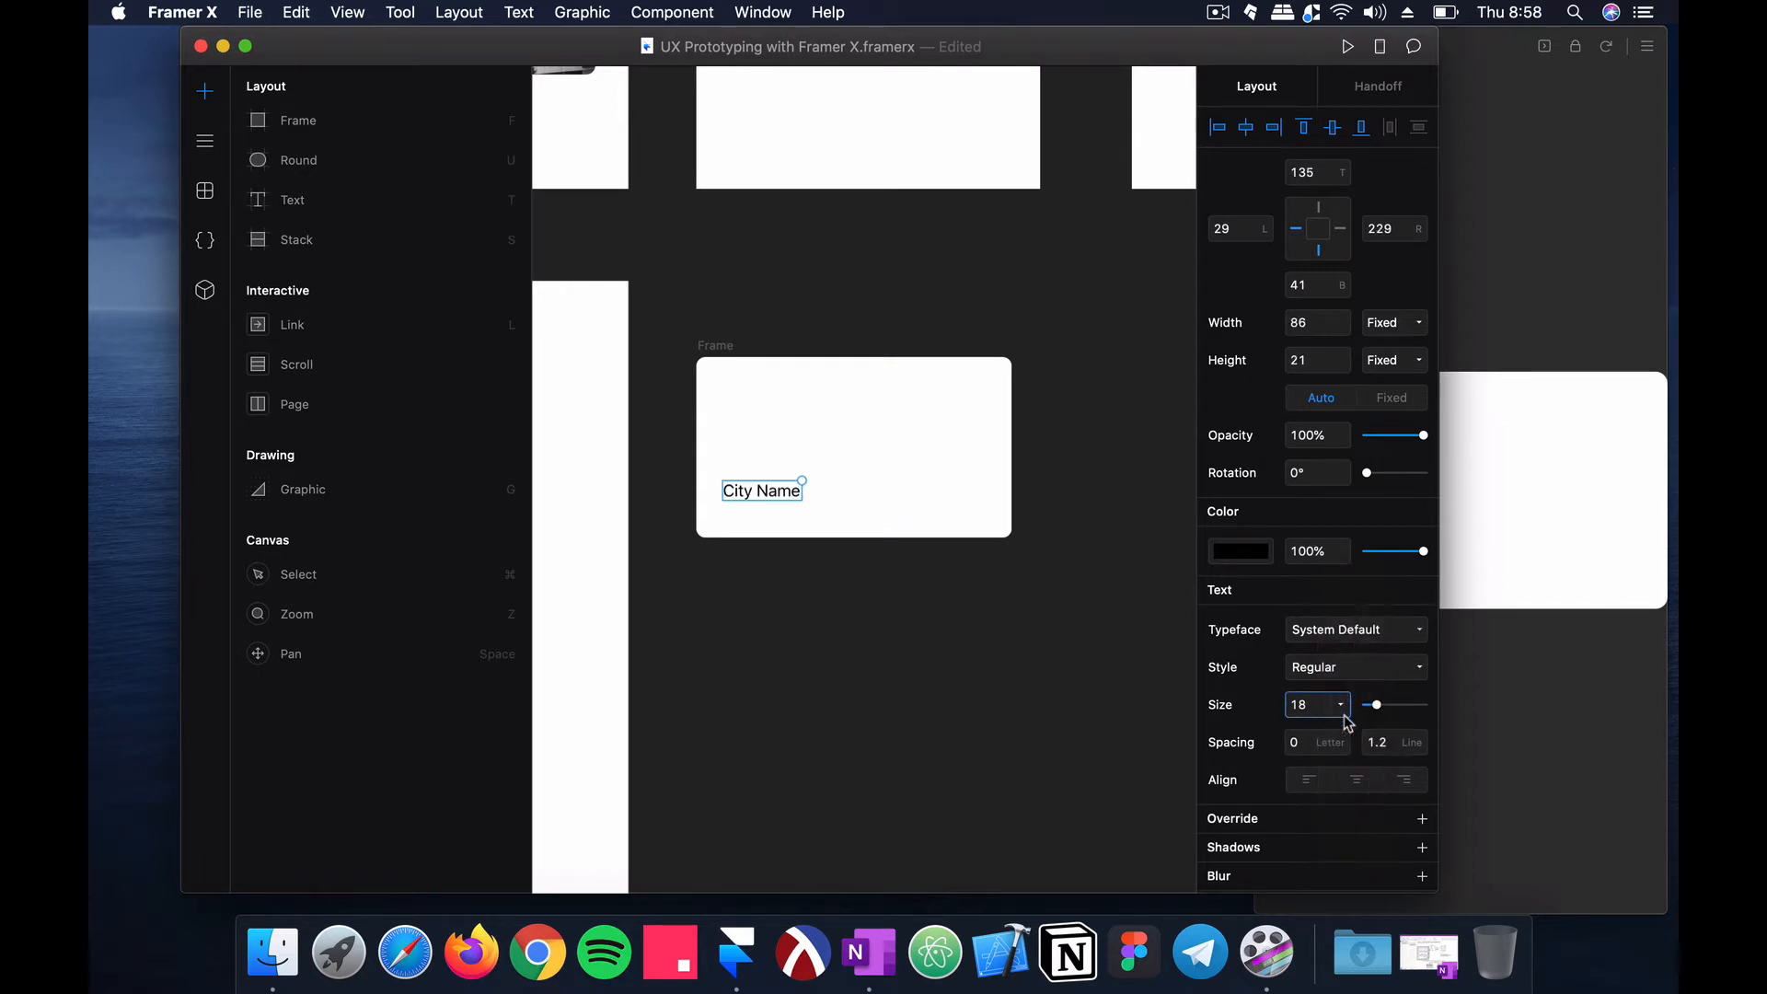
left_click(1012, 611)
left_click(806, 486)
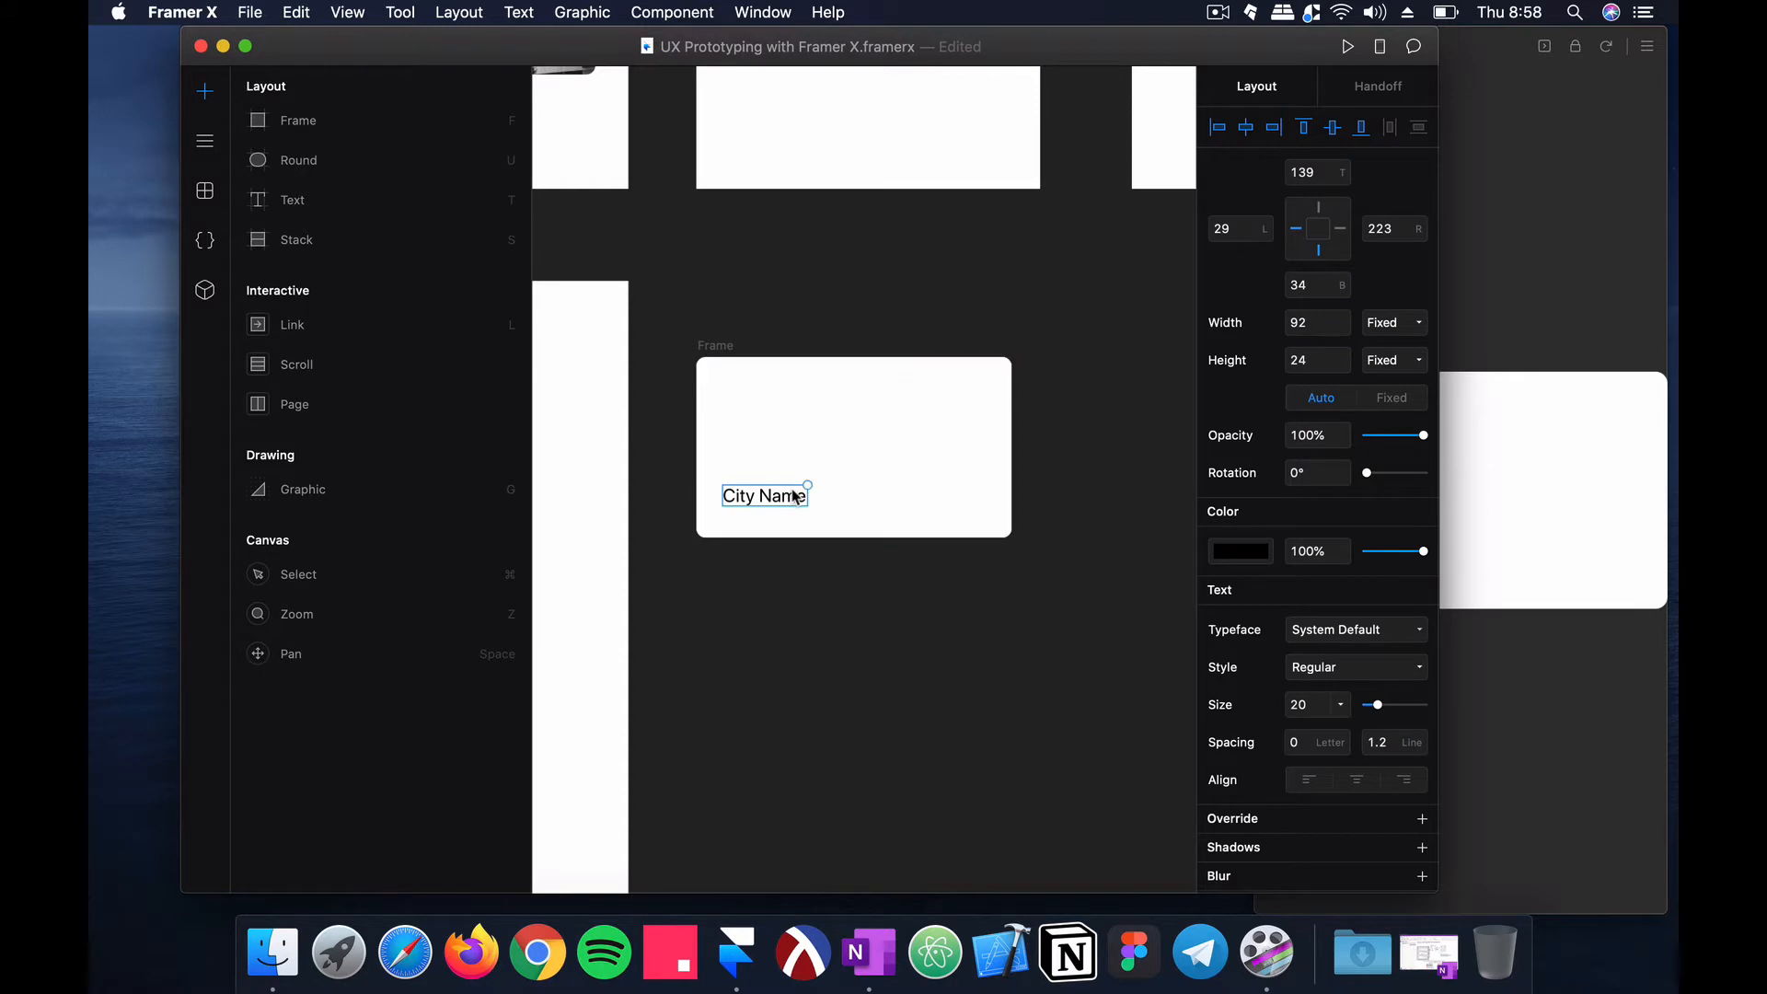
Step: Draw a 344 × 197 frame inside the card so that it covers the whole card and contains the City Name text
scroll(731, 368, "up", 10)
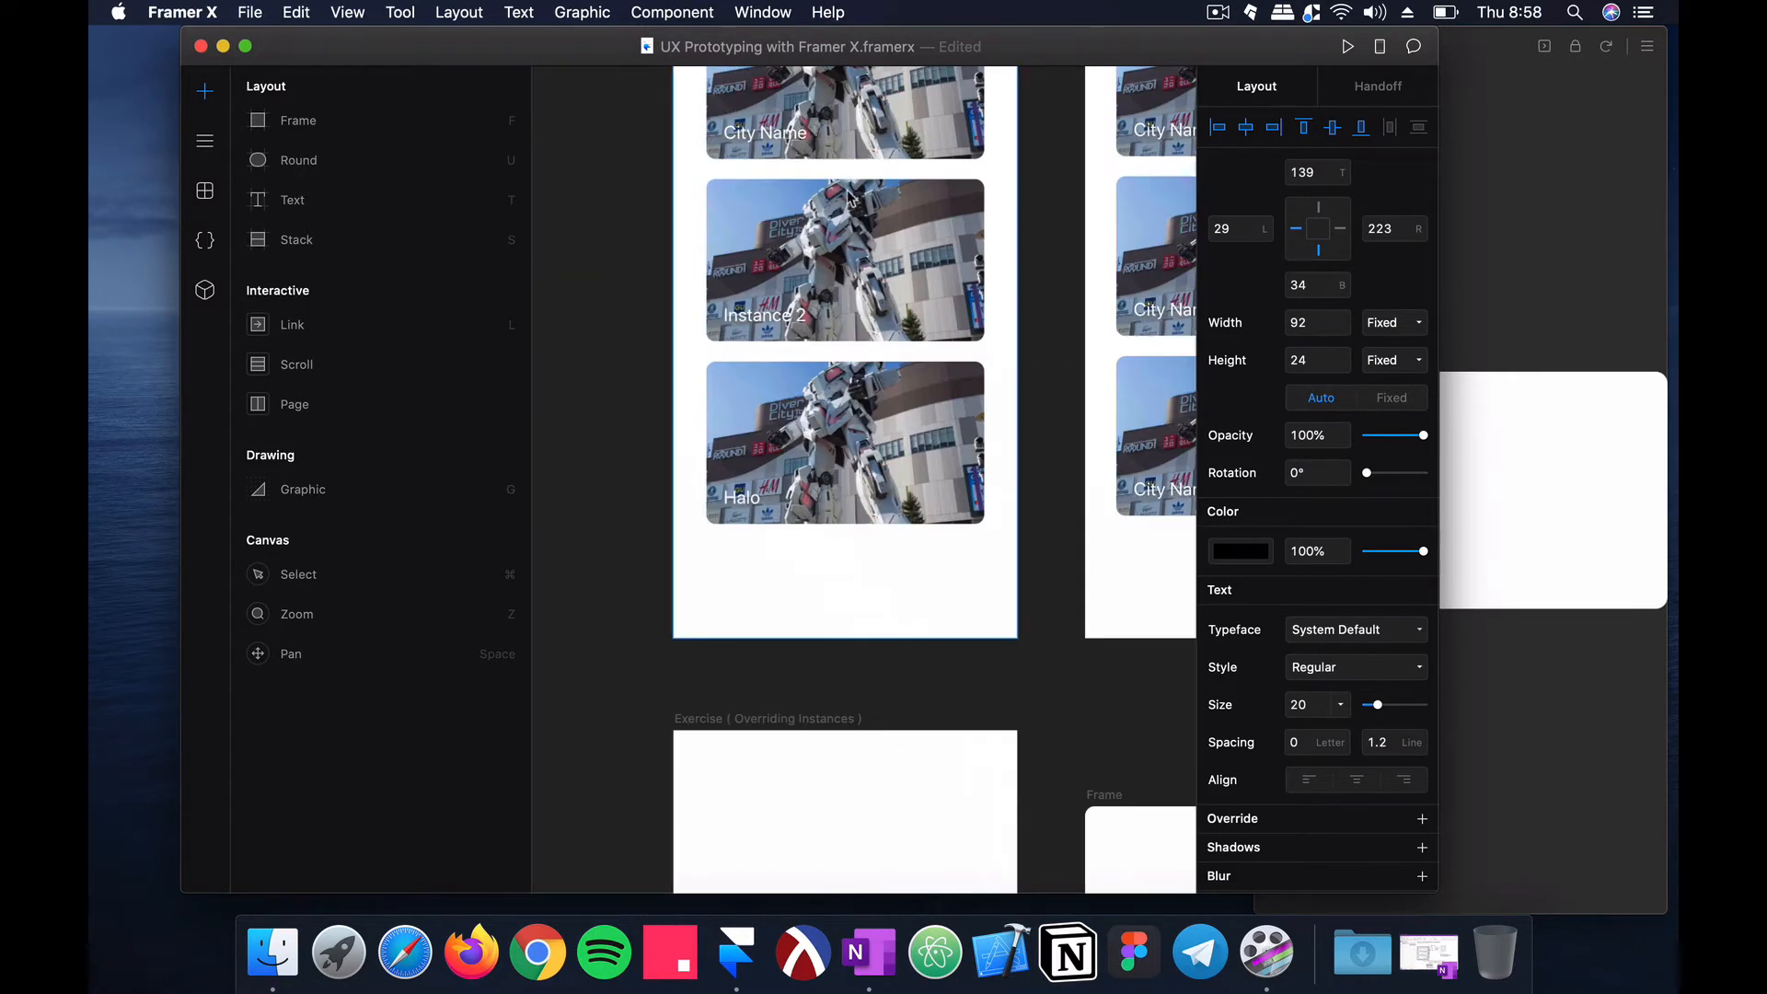
scroll(848, 198, "right", 3)
scroll(848, 198, "down", 7)
scroll(848, 197, "right", 6)
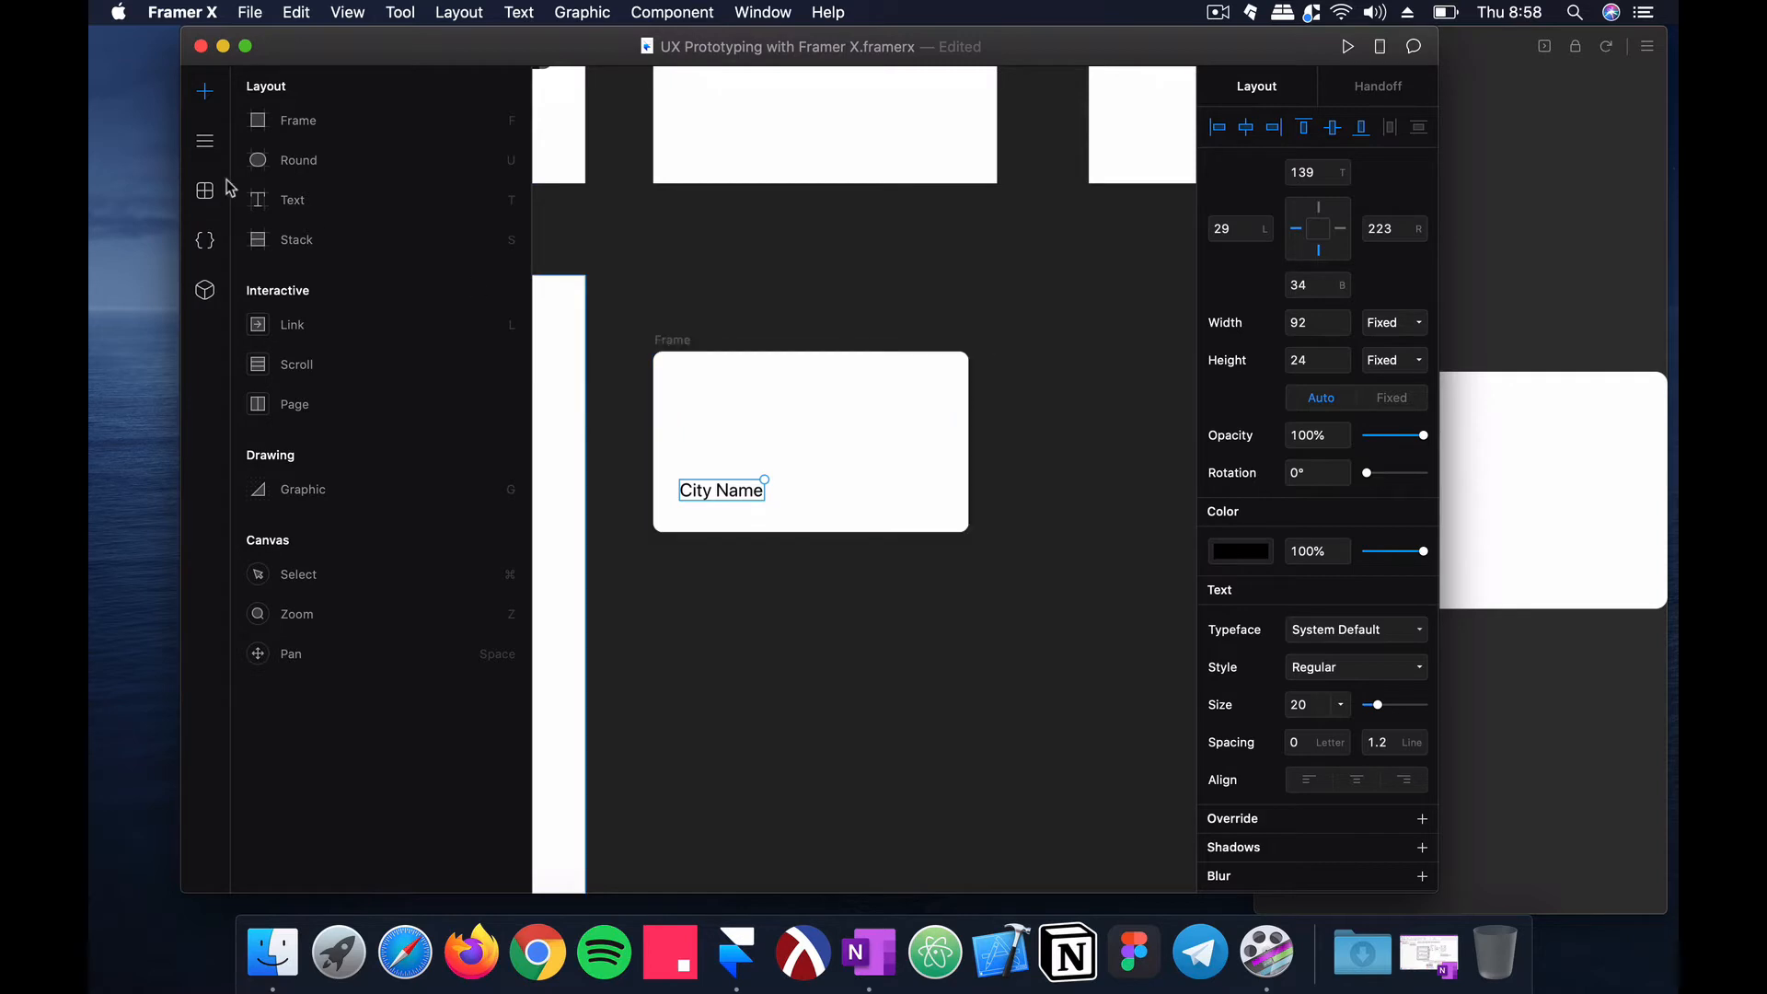
left_click(280, 124)
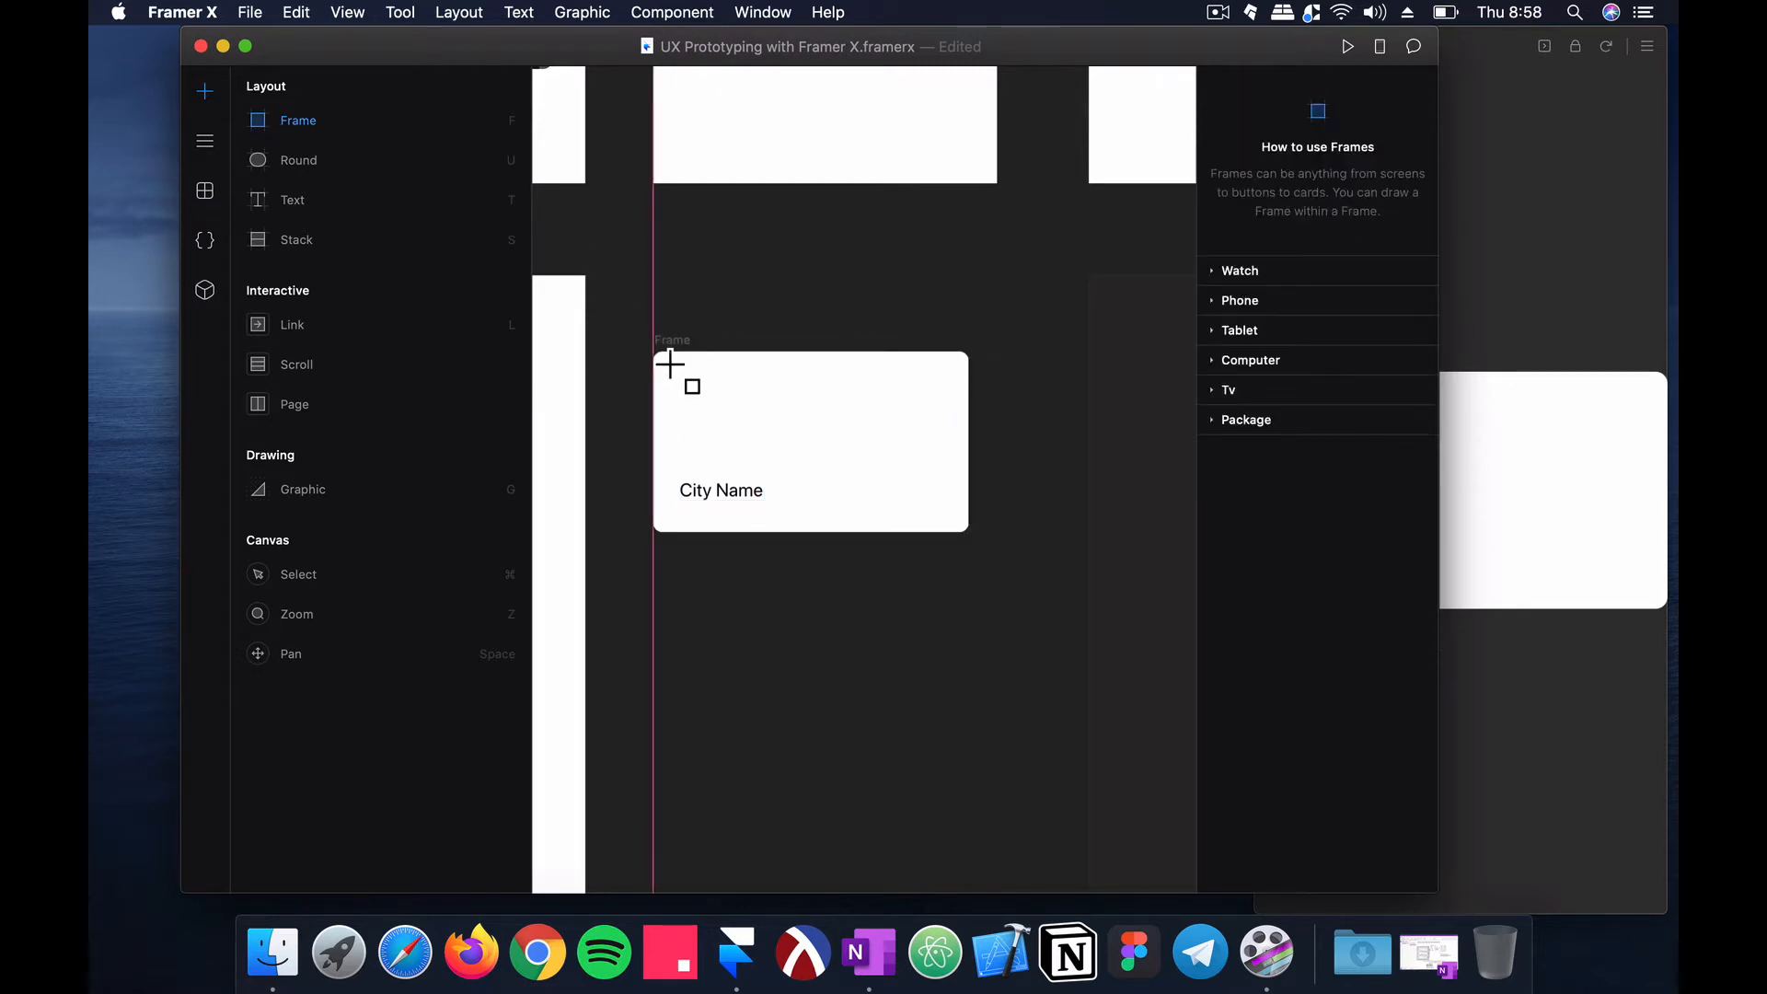
left_click_drag(670, 365, 989, 549)
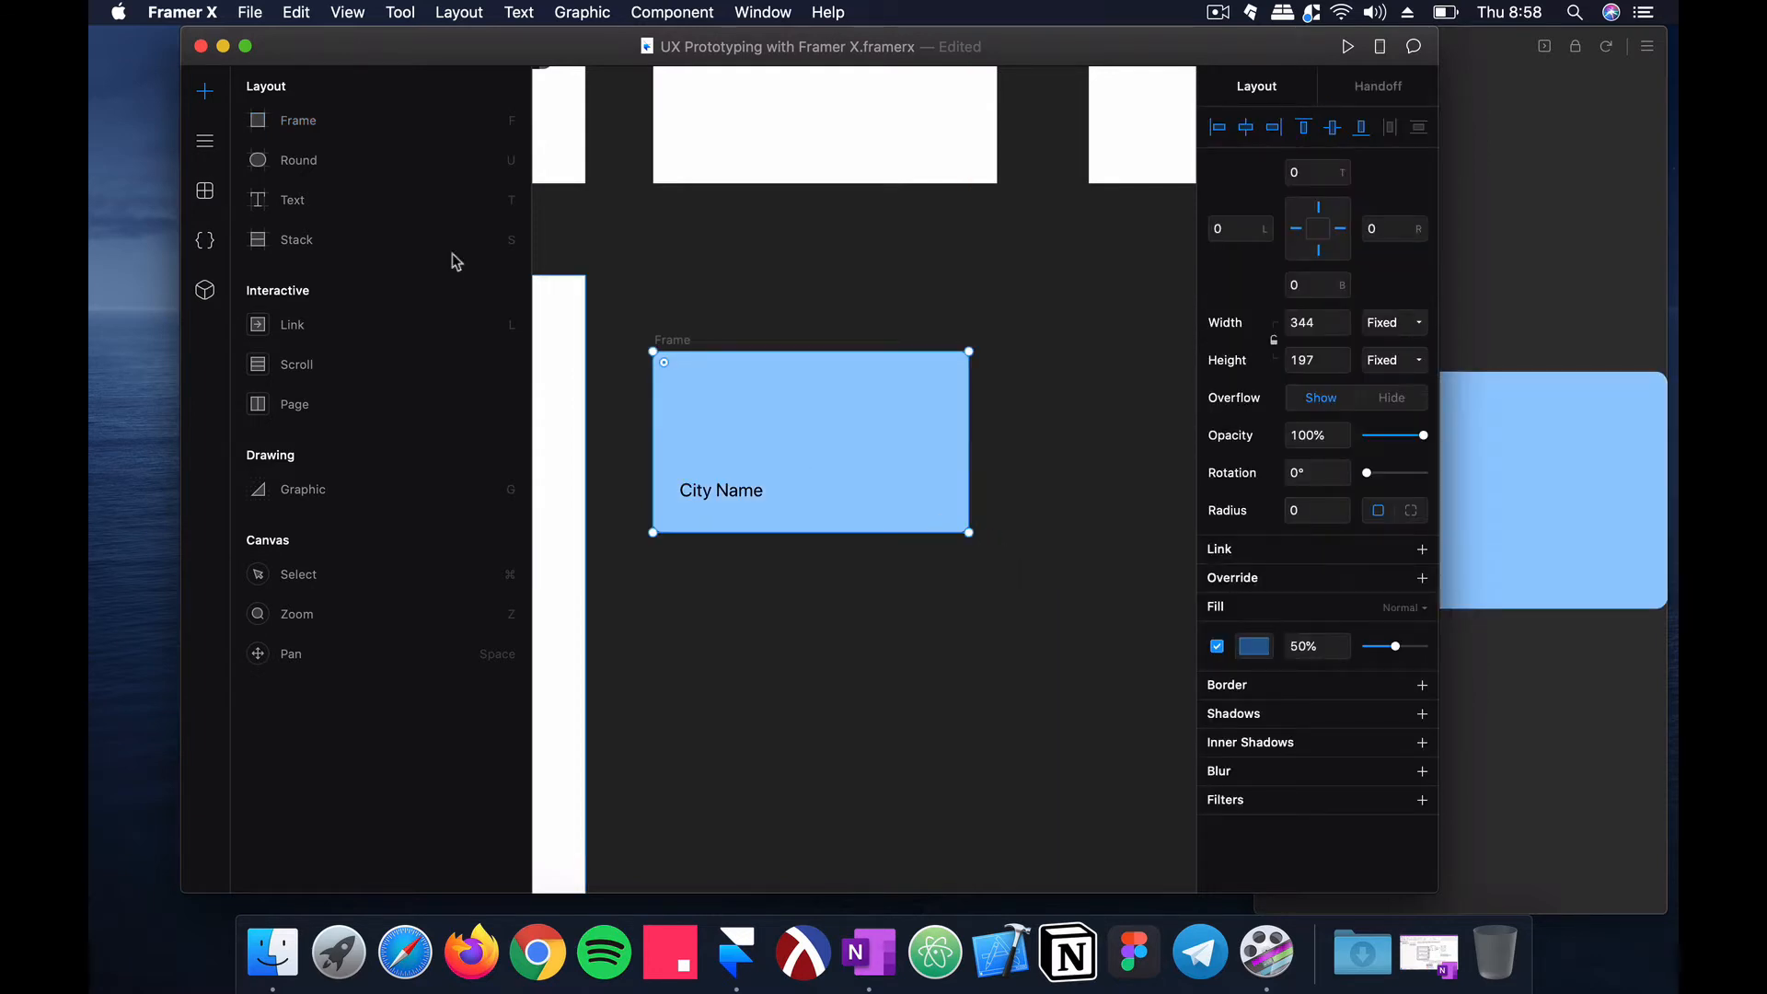
Step: Rename the outer card frame as "City Card"
left_click(213, 141)
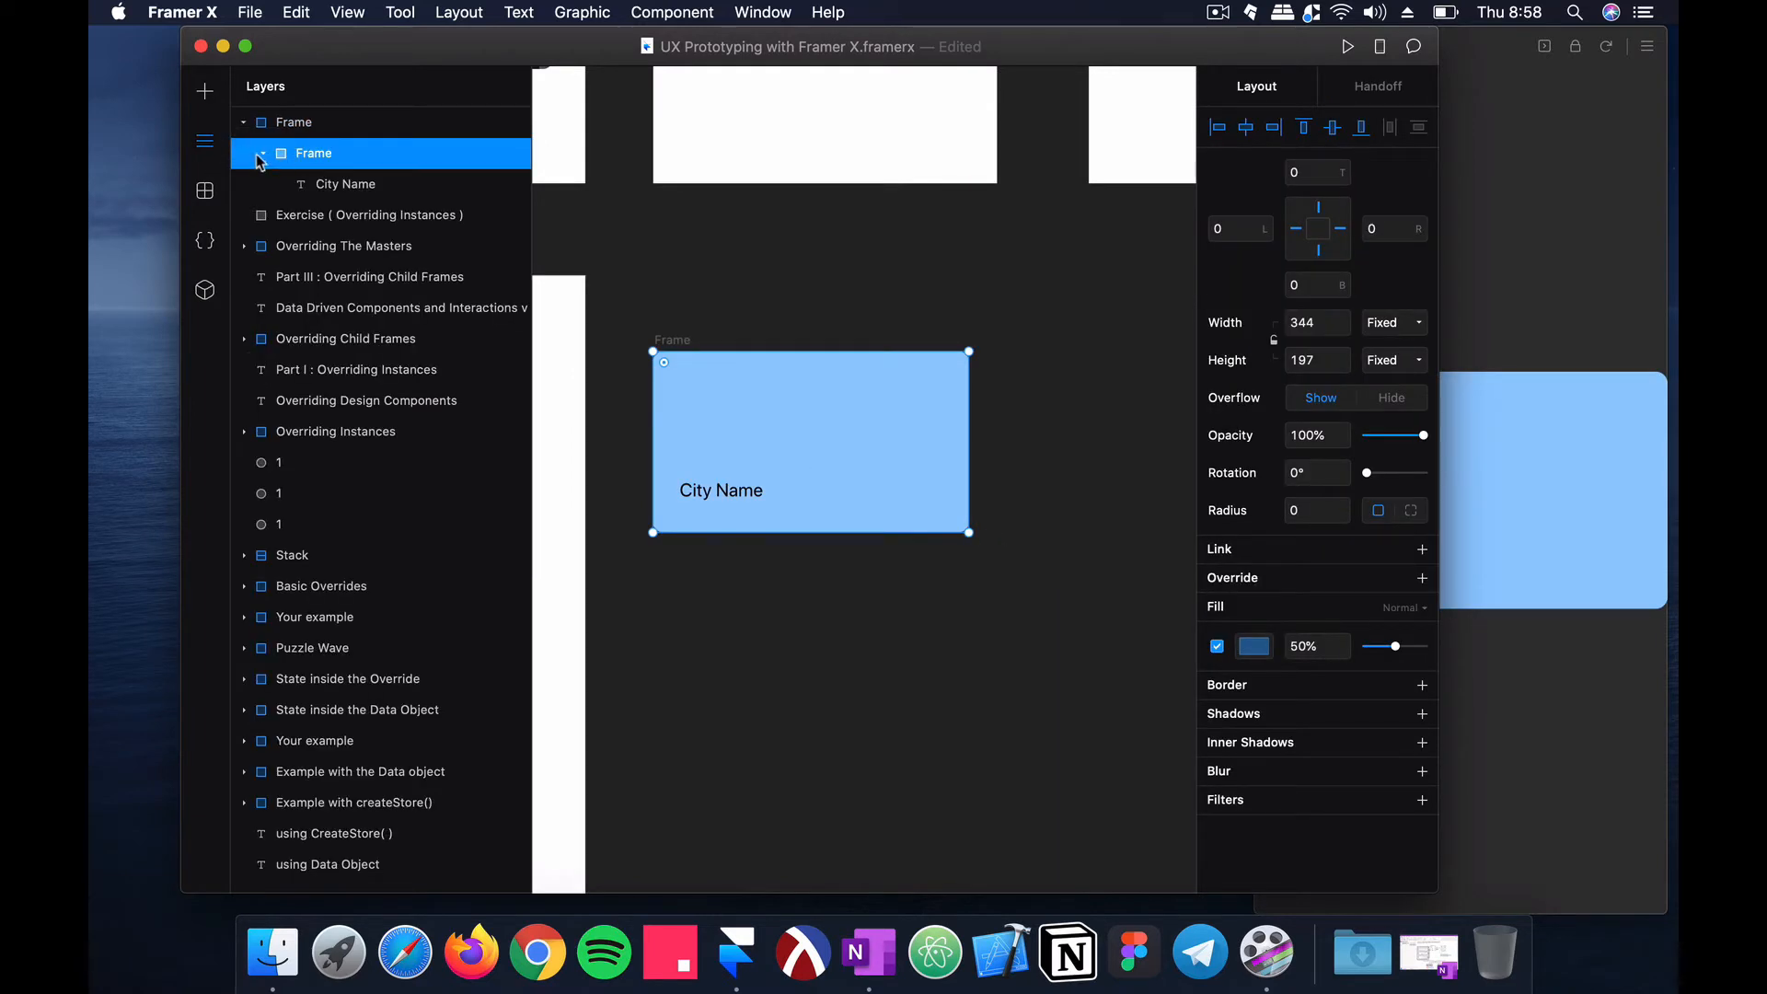
left_click(304, 128)
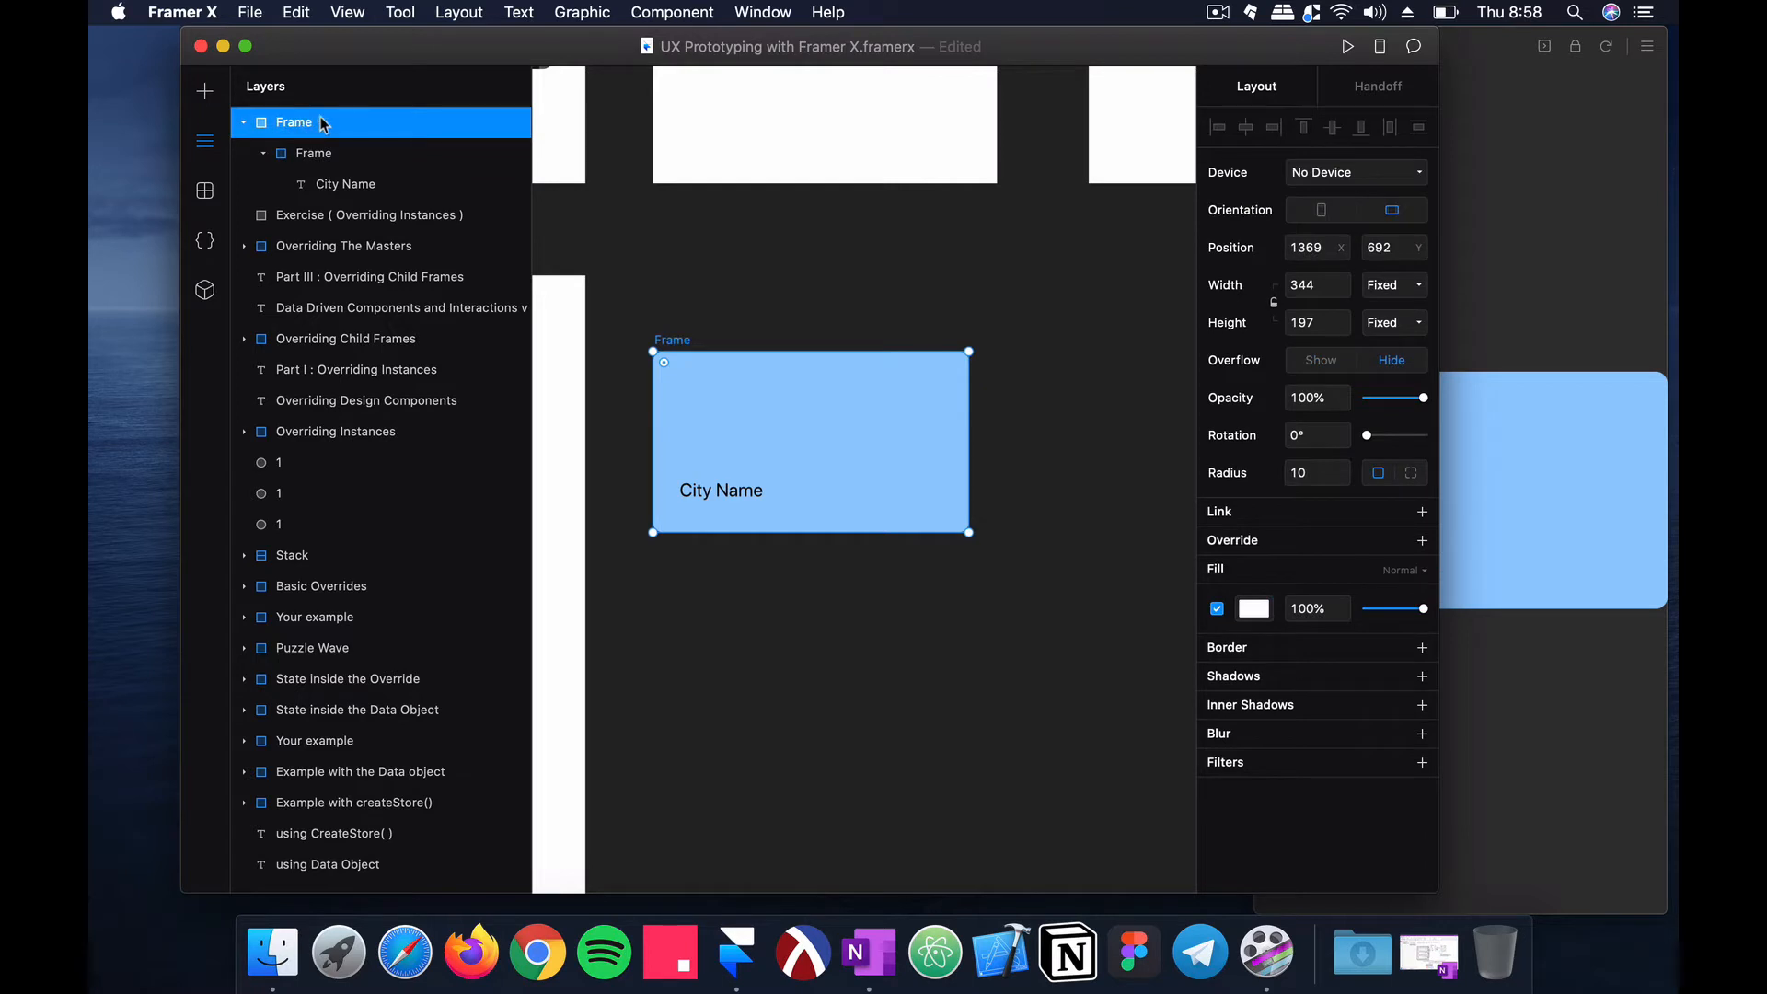
double_click(322, 123)
type("City Ca")
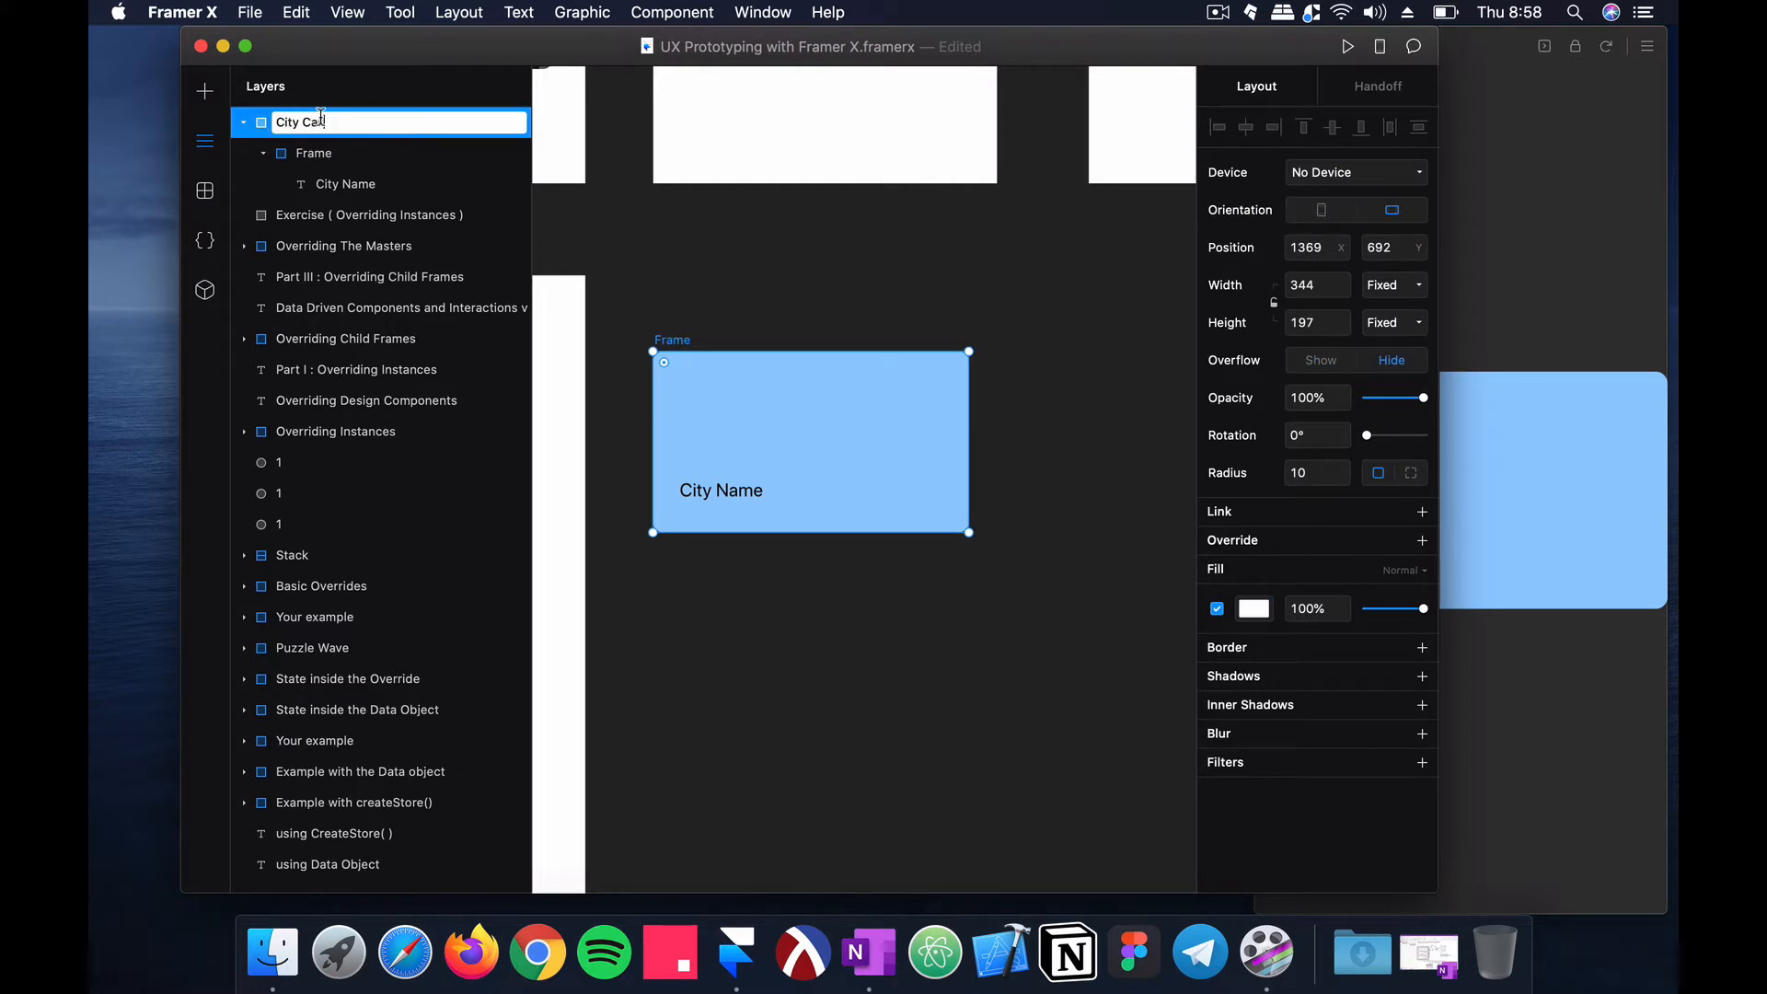
type("rd")
key("Return")
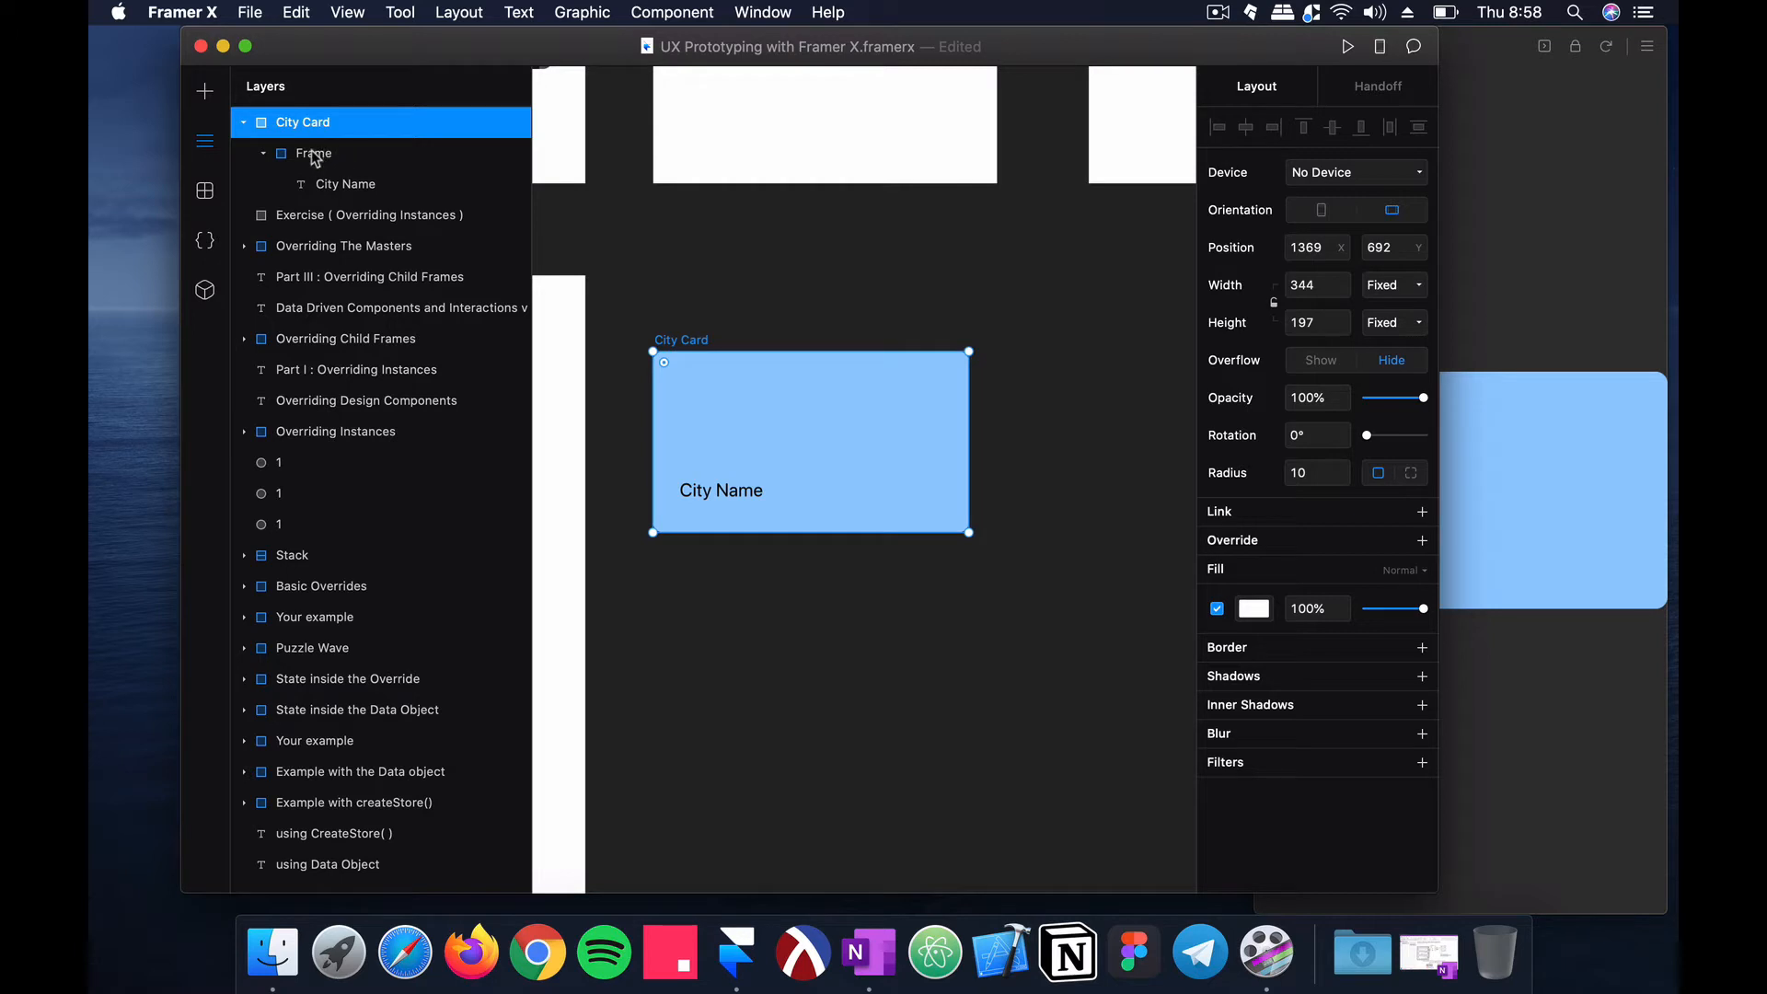
Step: Rename the inner frame of the City Card as "Image"
double_click(315, 154)
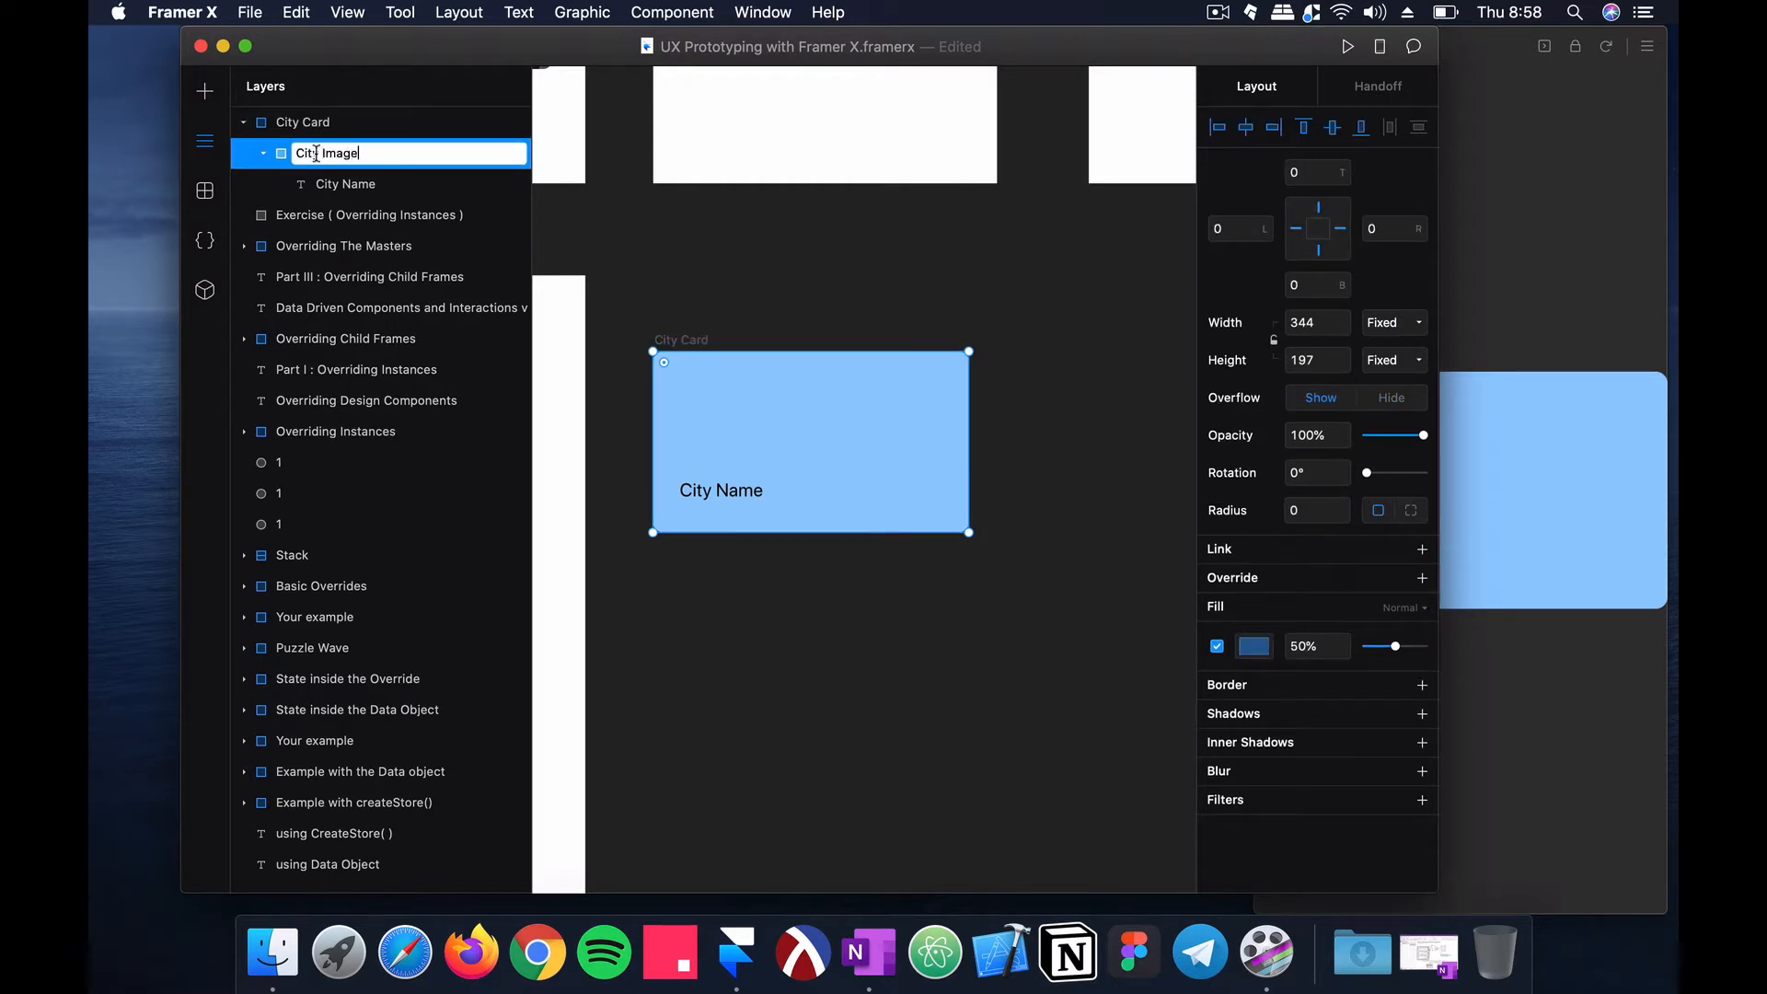
key("Return")
double_click(381, 152)
key("BackSpace")
type("Image")
key("Return")
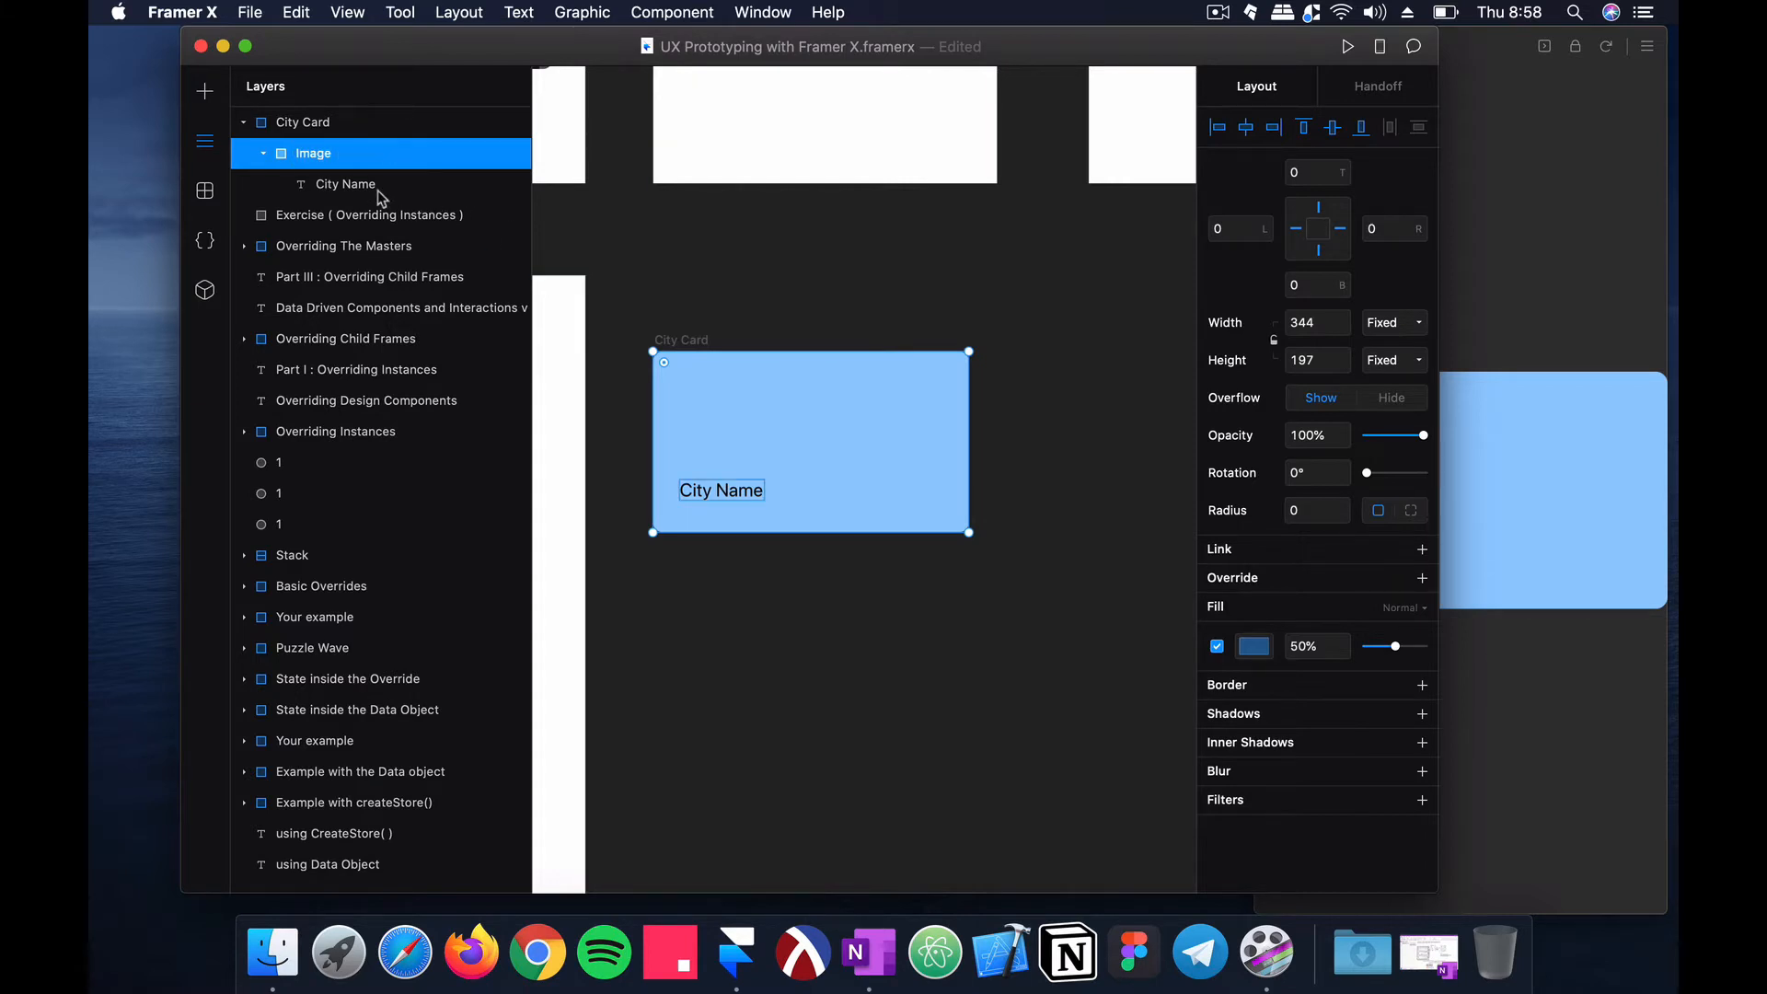
Step: Rename the City Name text layer as "Name" and move it out of the Image frame, directly into City Card above Image
left_click(356, 188)
double_click(355, 188)
type("N")
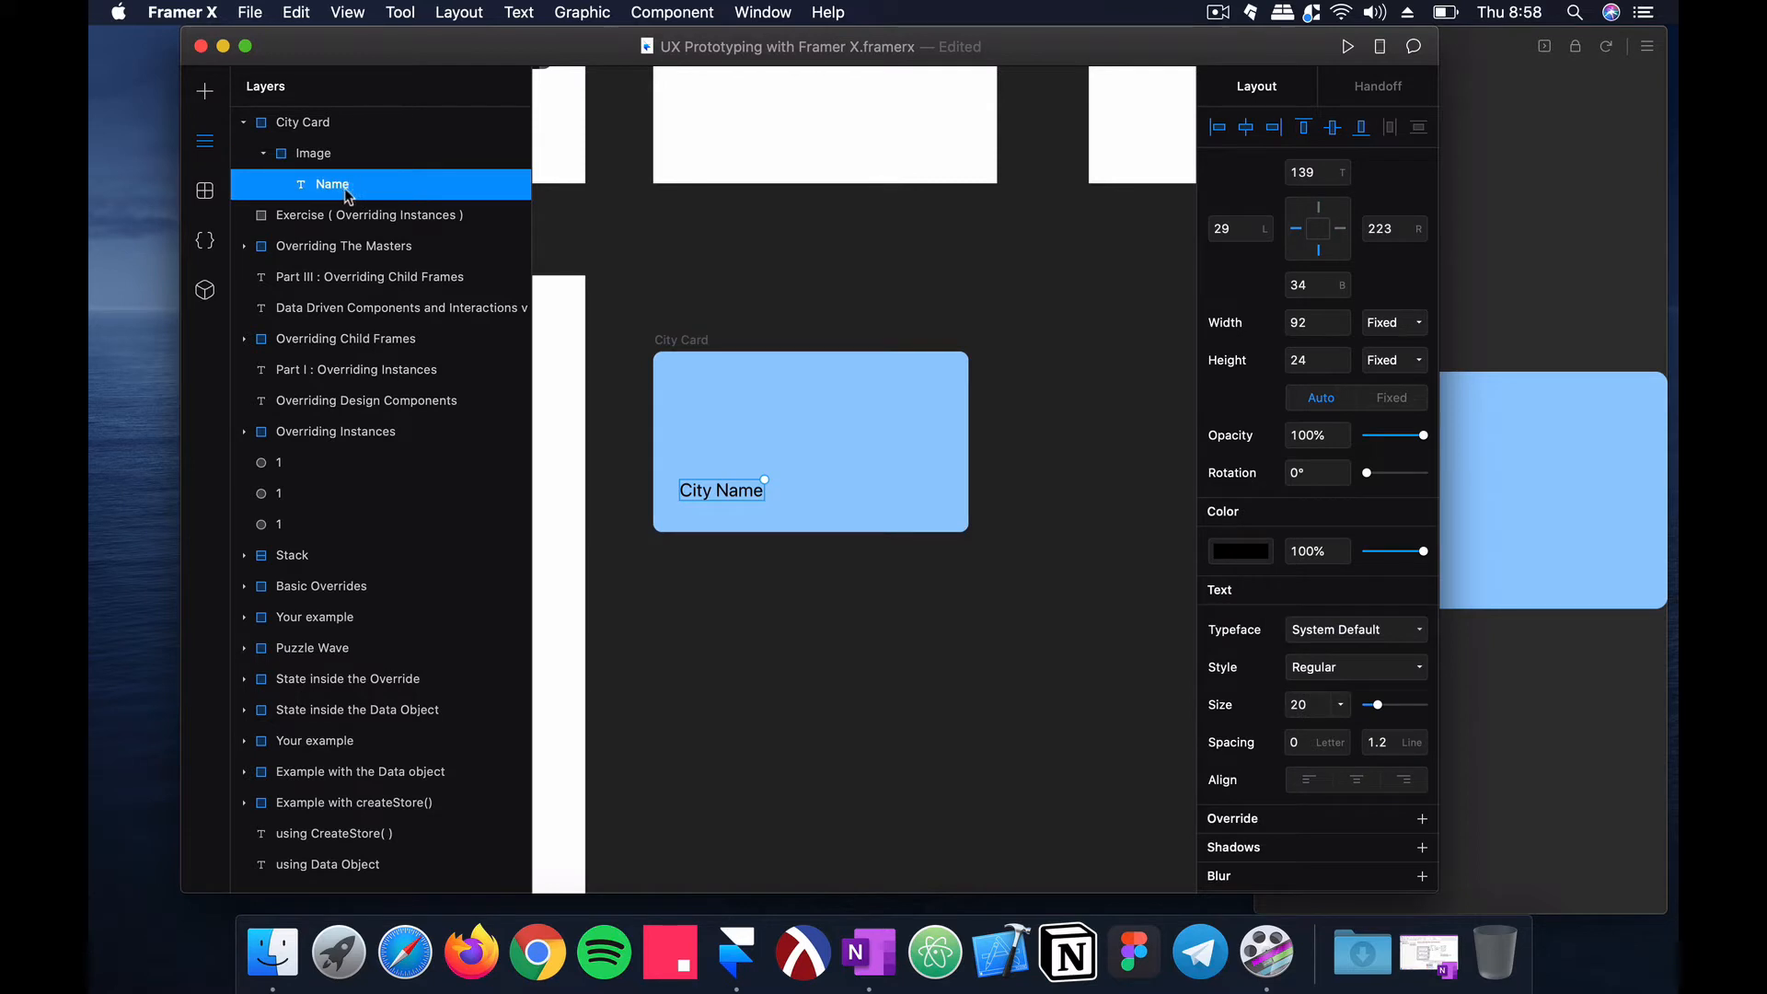
left_click_drag(347, 193, 313, 148)
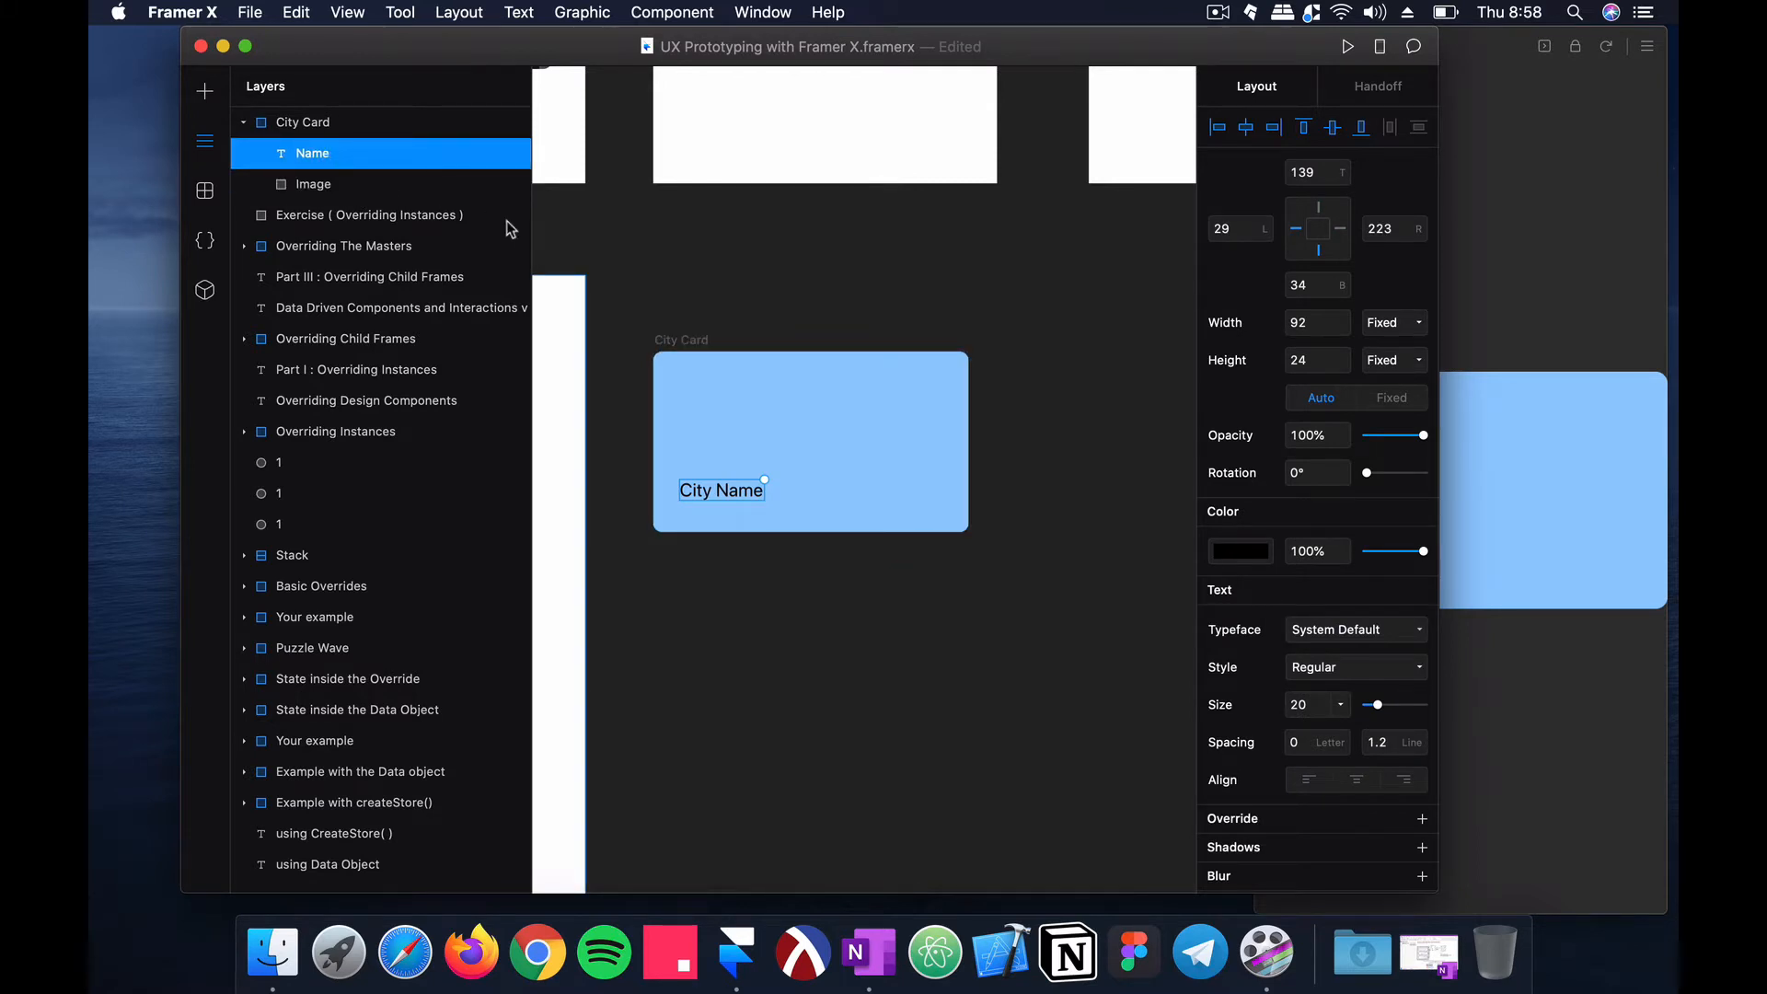
left_click(814, 291)
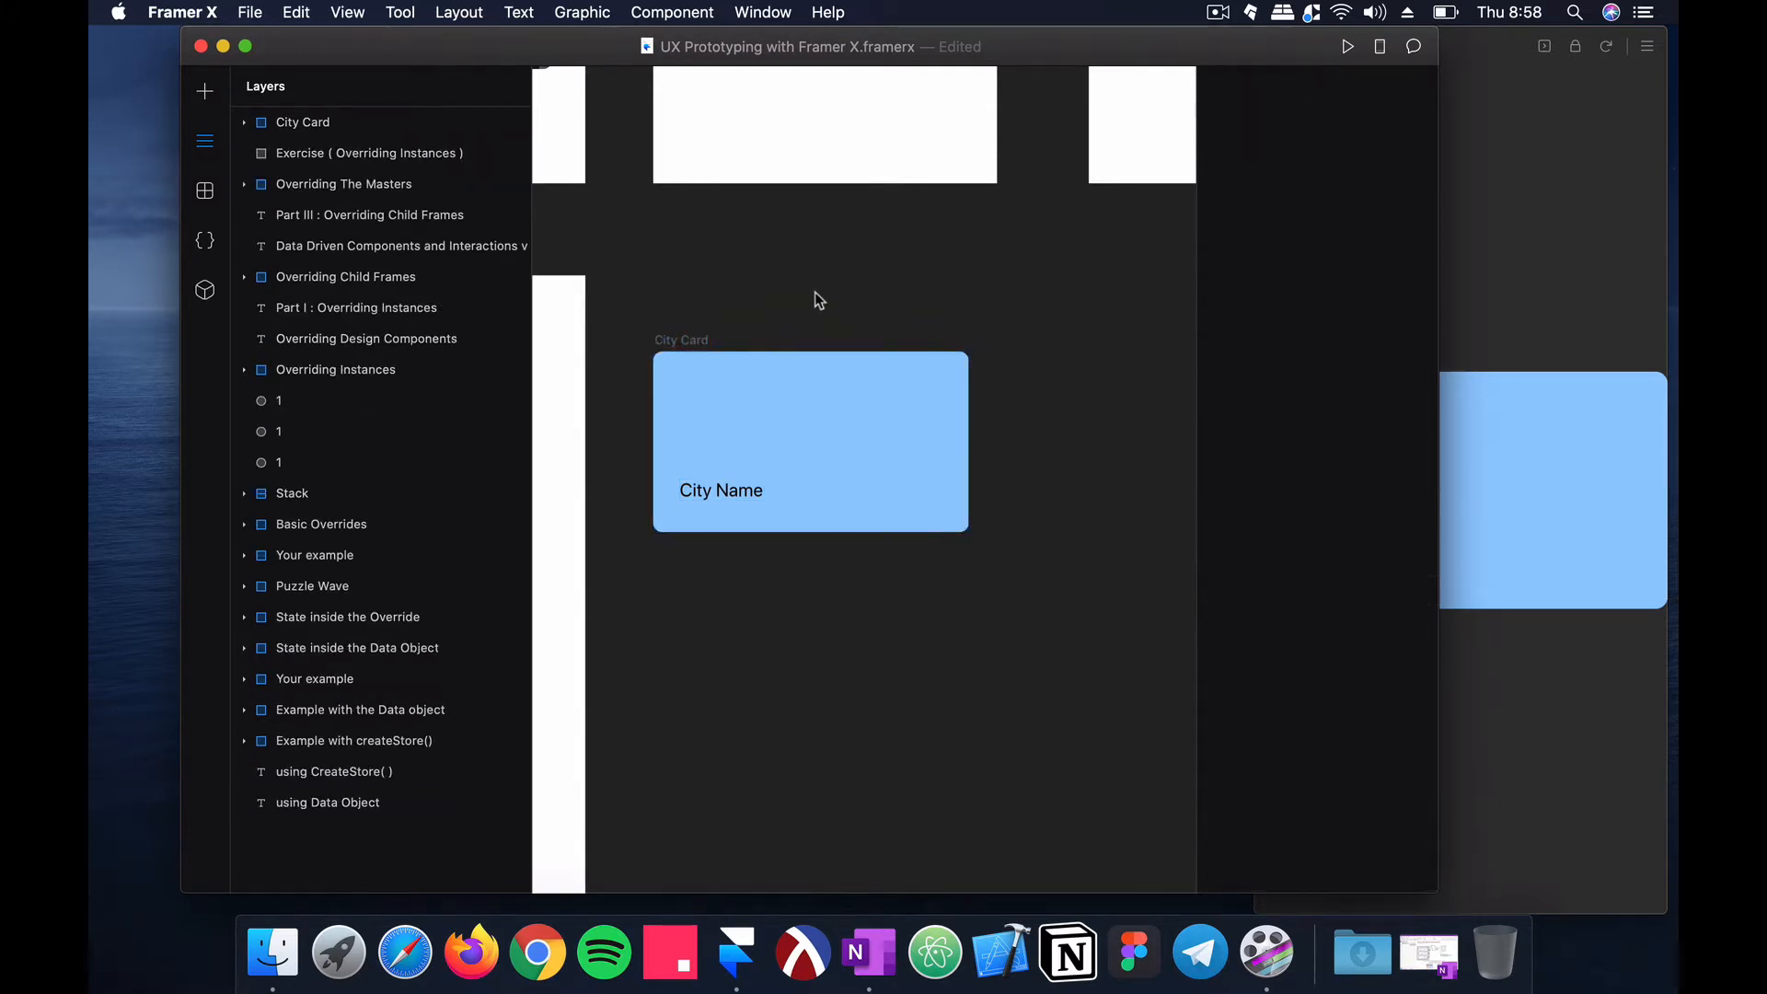
left_click(245, 122)
left_click(331, 183)
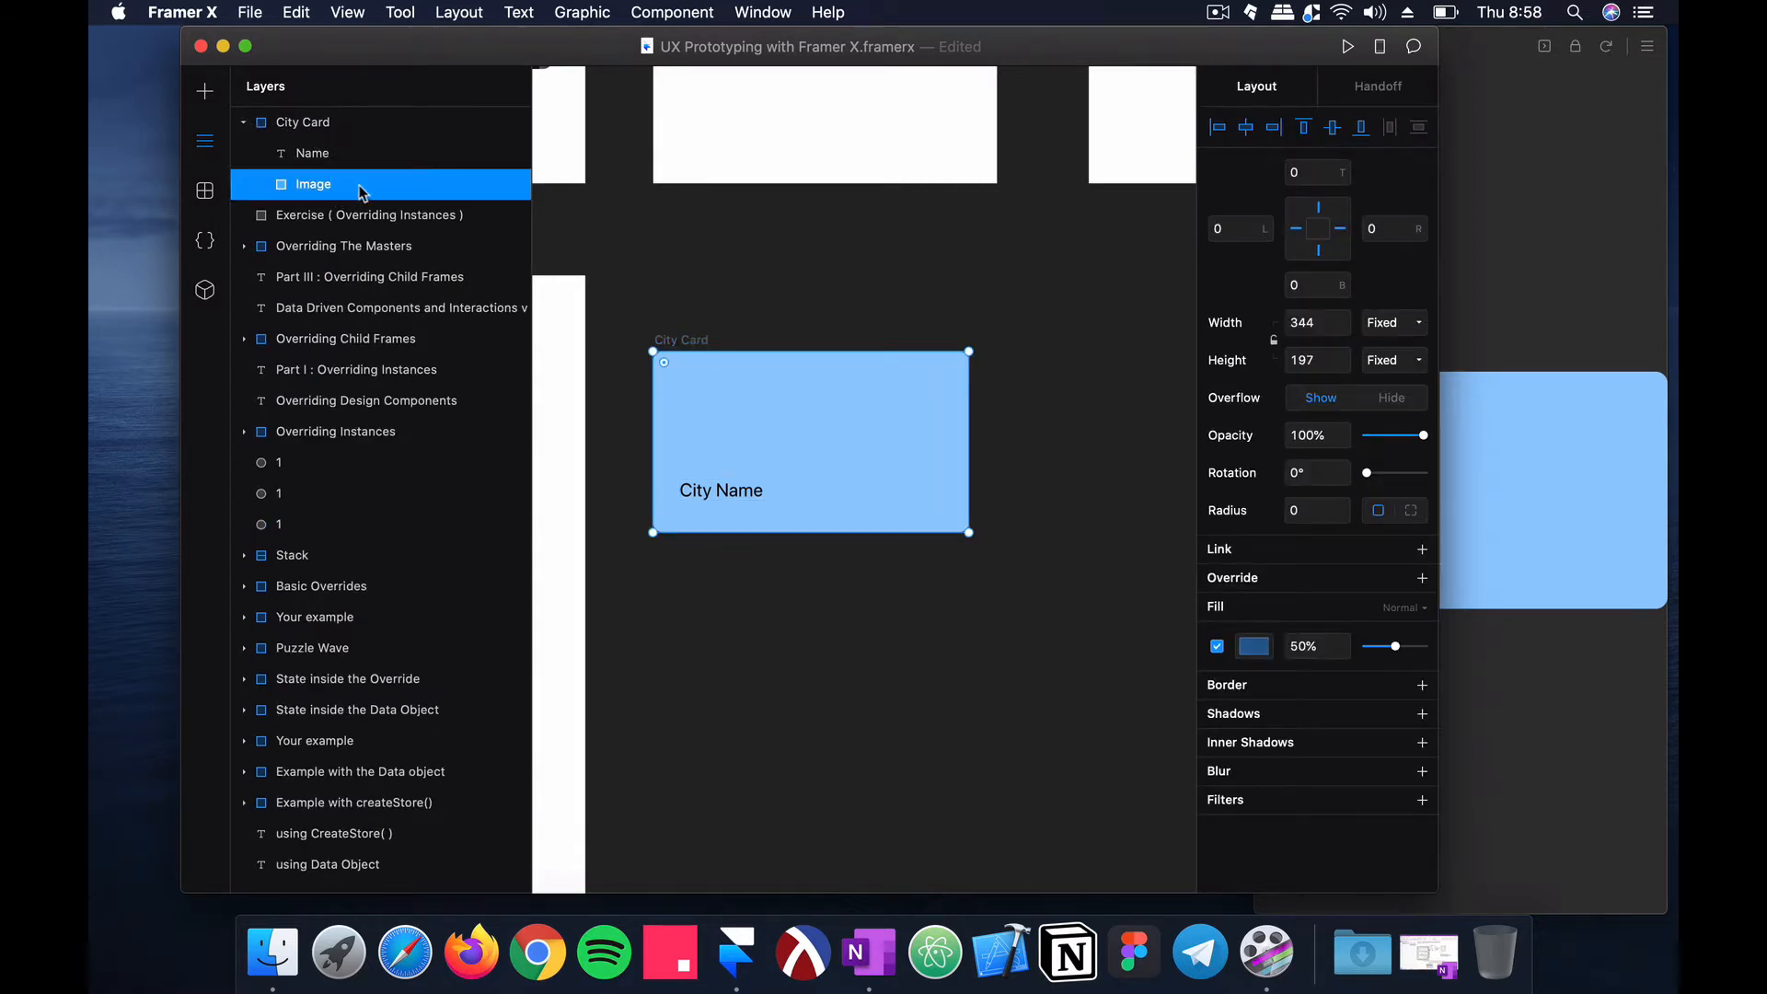
left_click(314, 152)
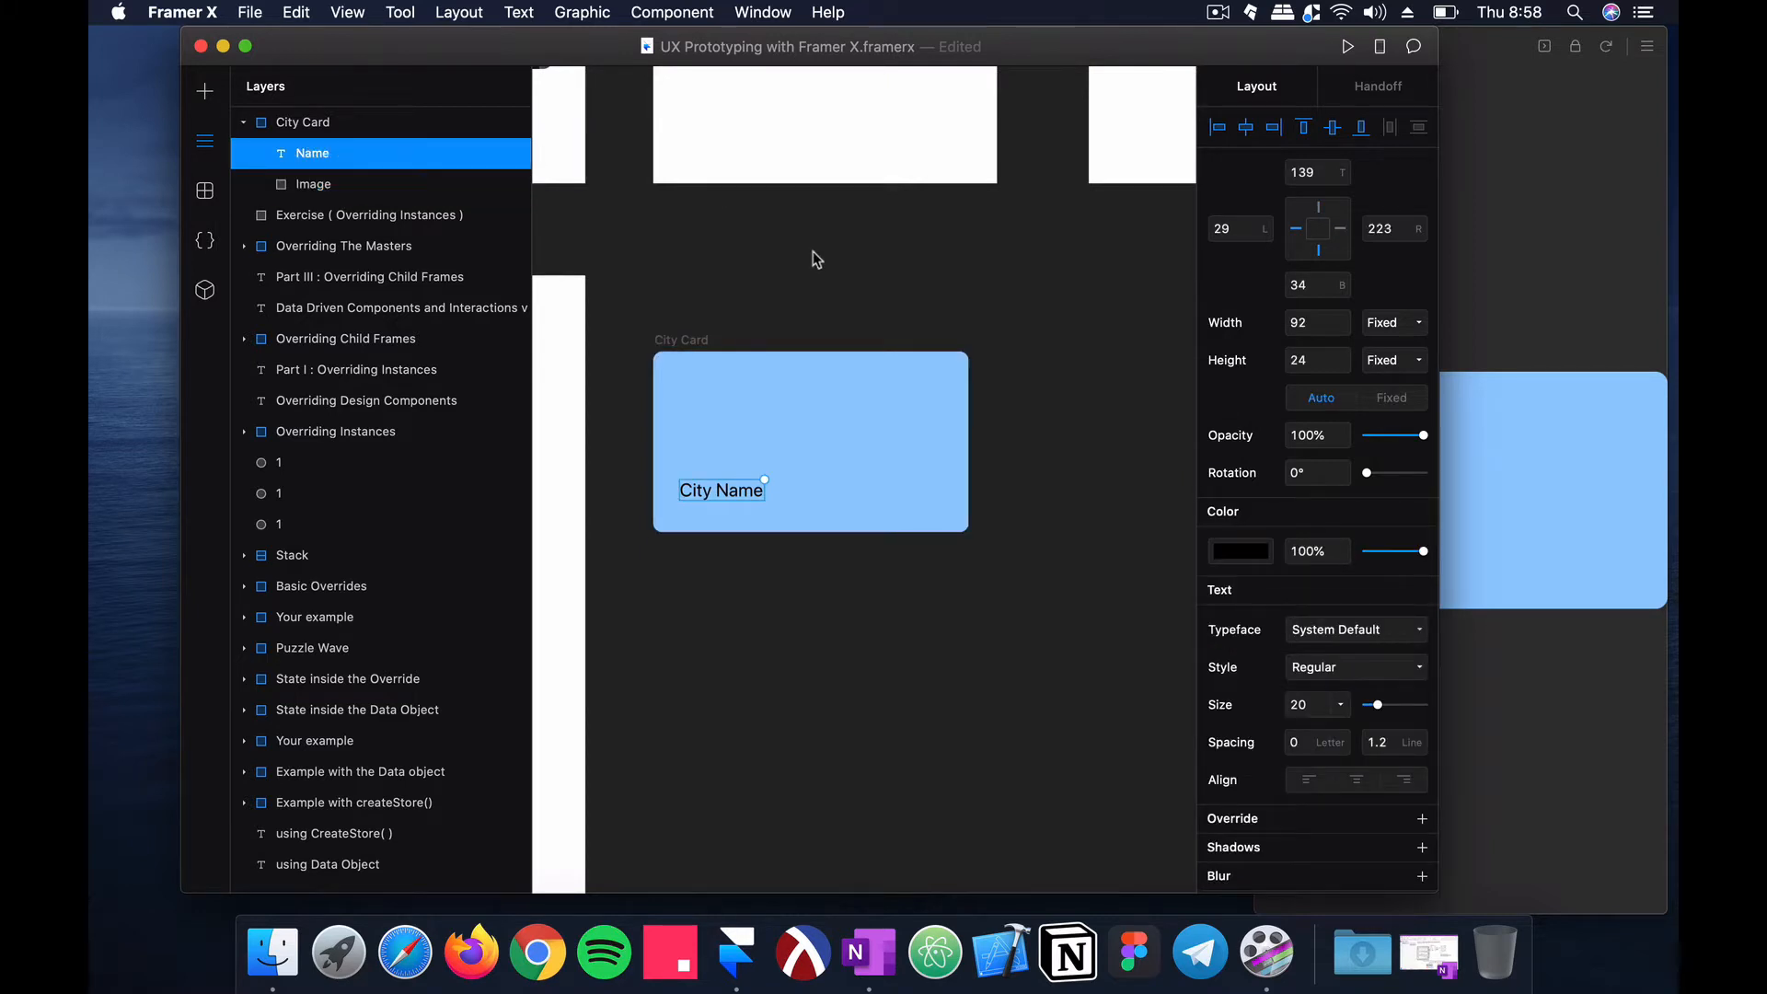
left_click(886, 308)
Step: Try to create a component from the Image frame inside the City Card
scroll(886, 307, "left", 2)
scroll(885, 307, "down", 1)
left_click(761, 311)
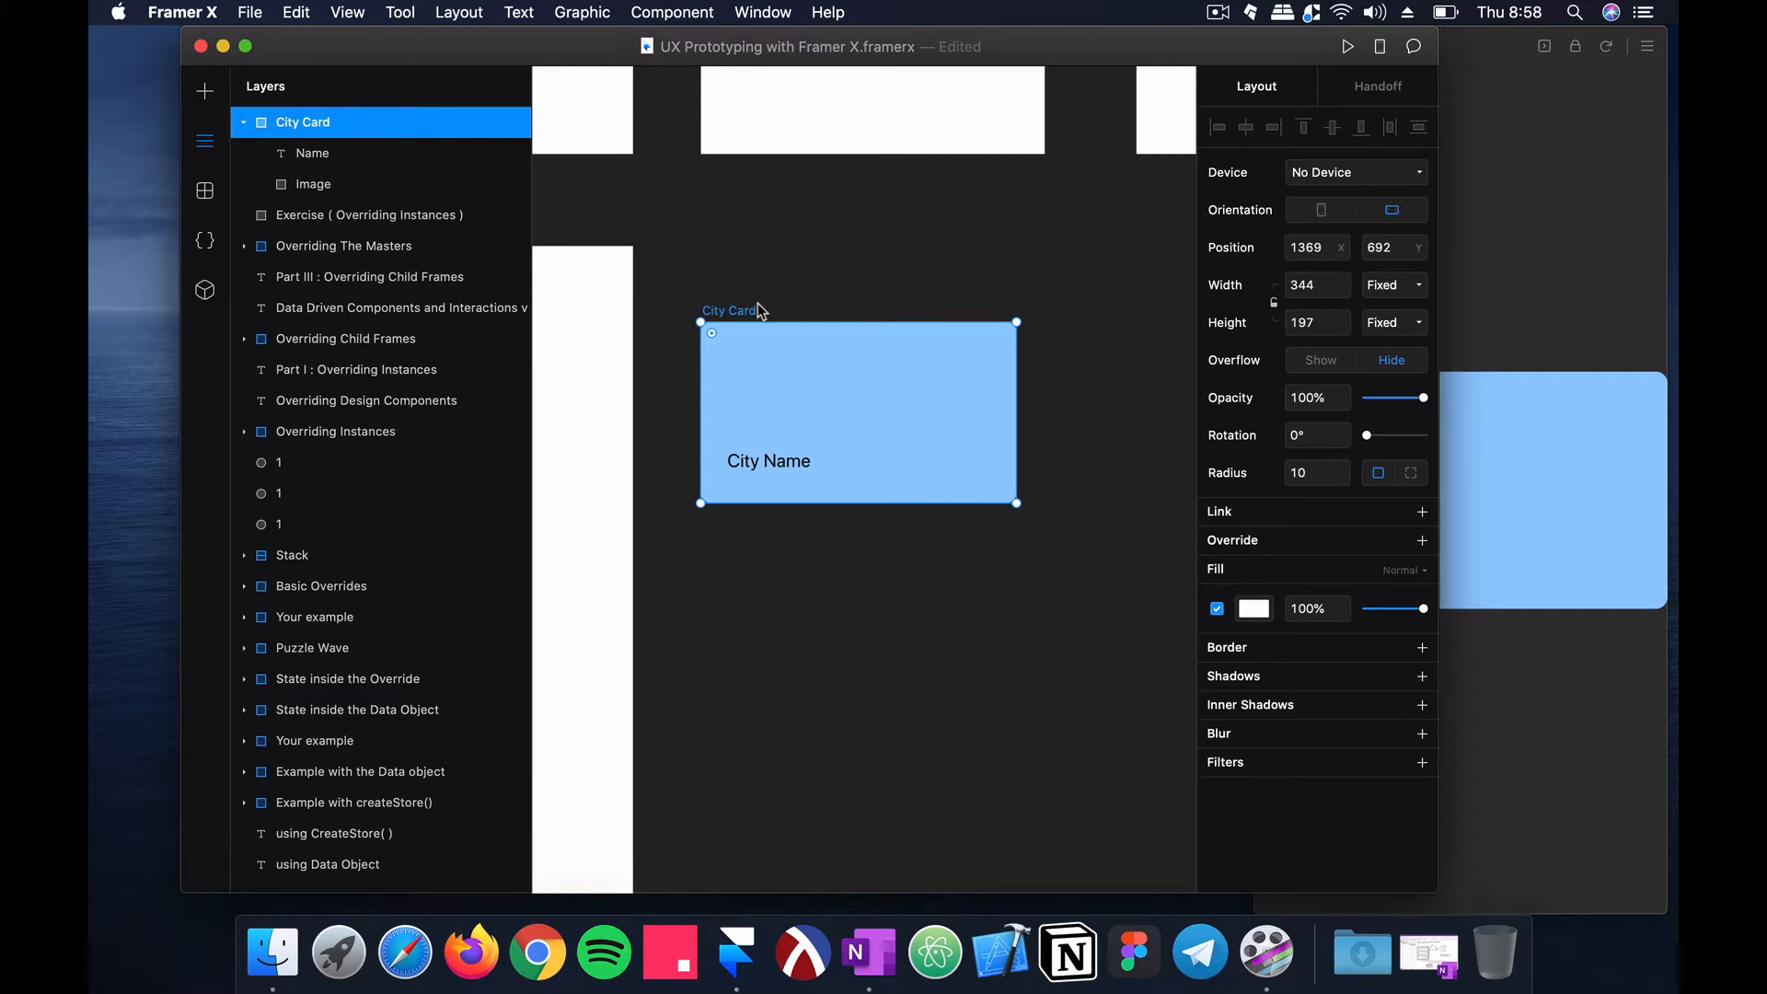
right_click(770, 359)
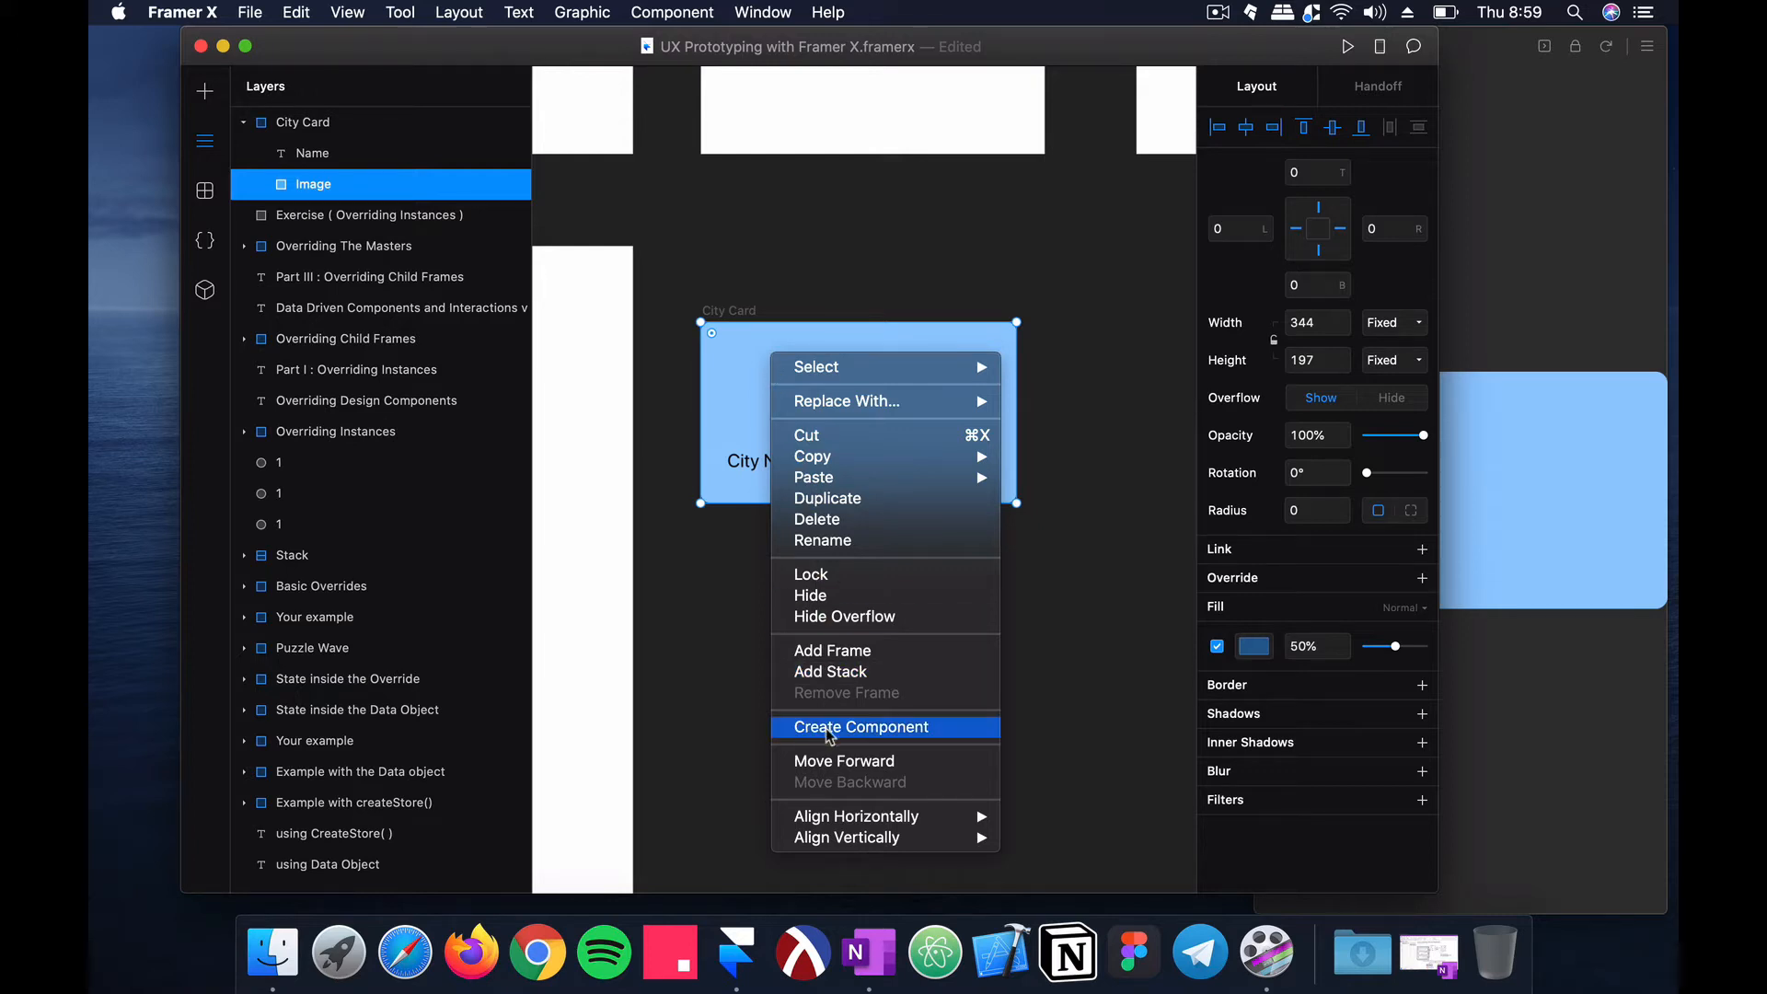
left_click(859, 729)
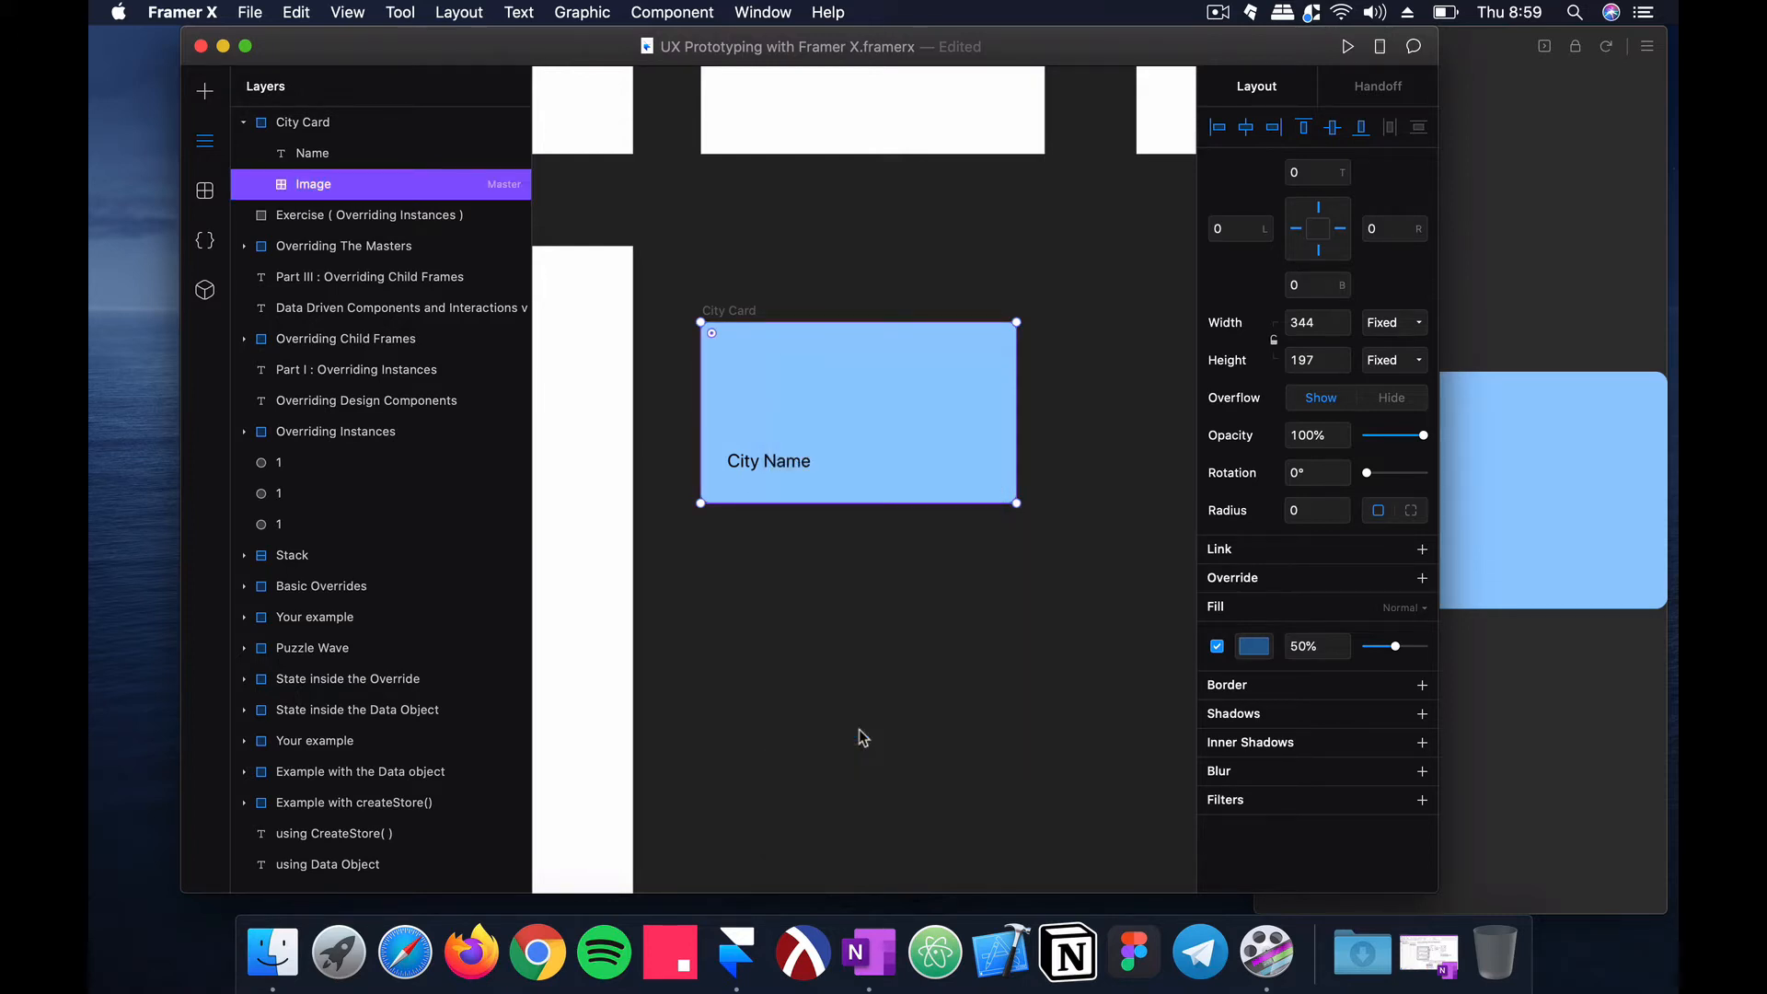
scroll(726, 337, "up", 1)
Step: Create a component from the whole City Card frame and look it up in the project's component list
left_click(334, 124)
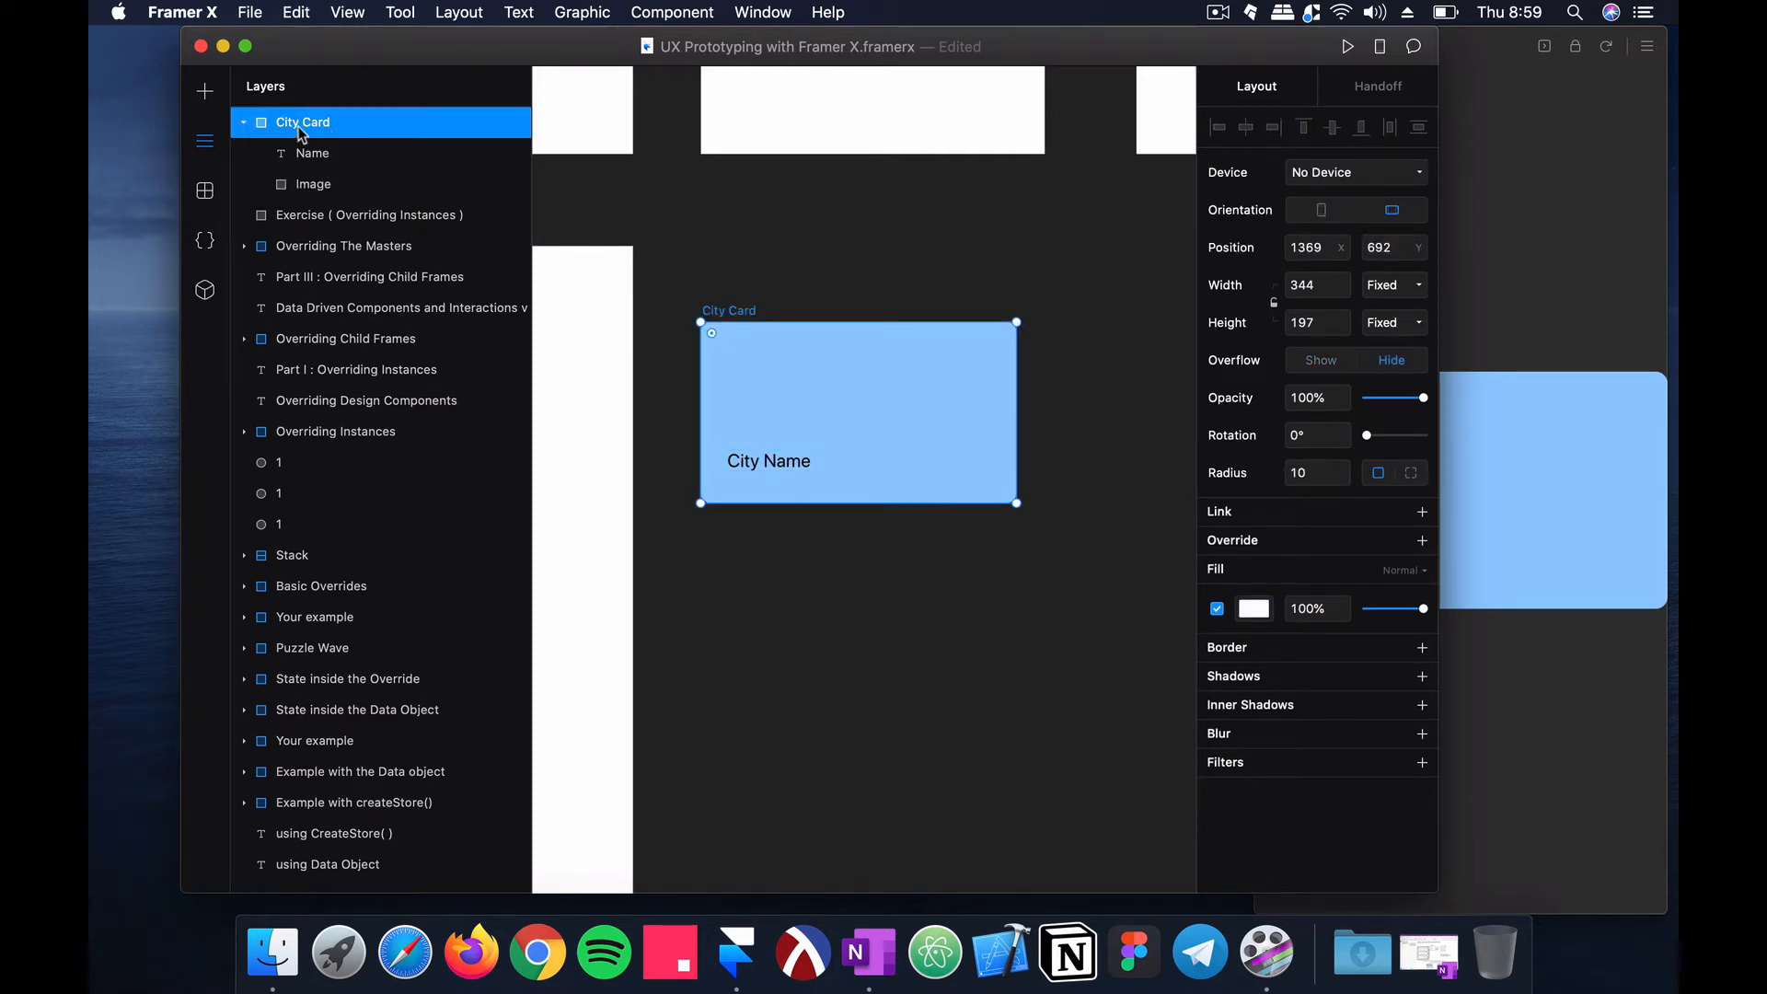
right_click(371, 123)
left_click(464, 495)
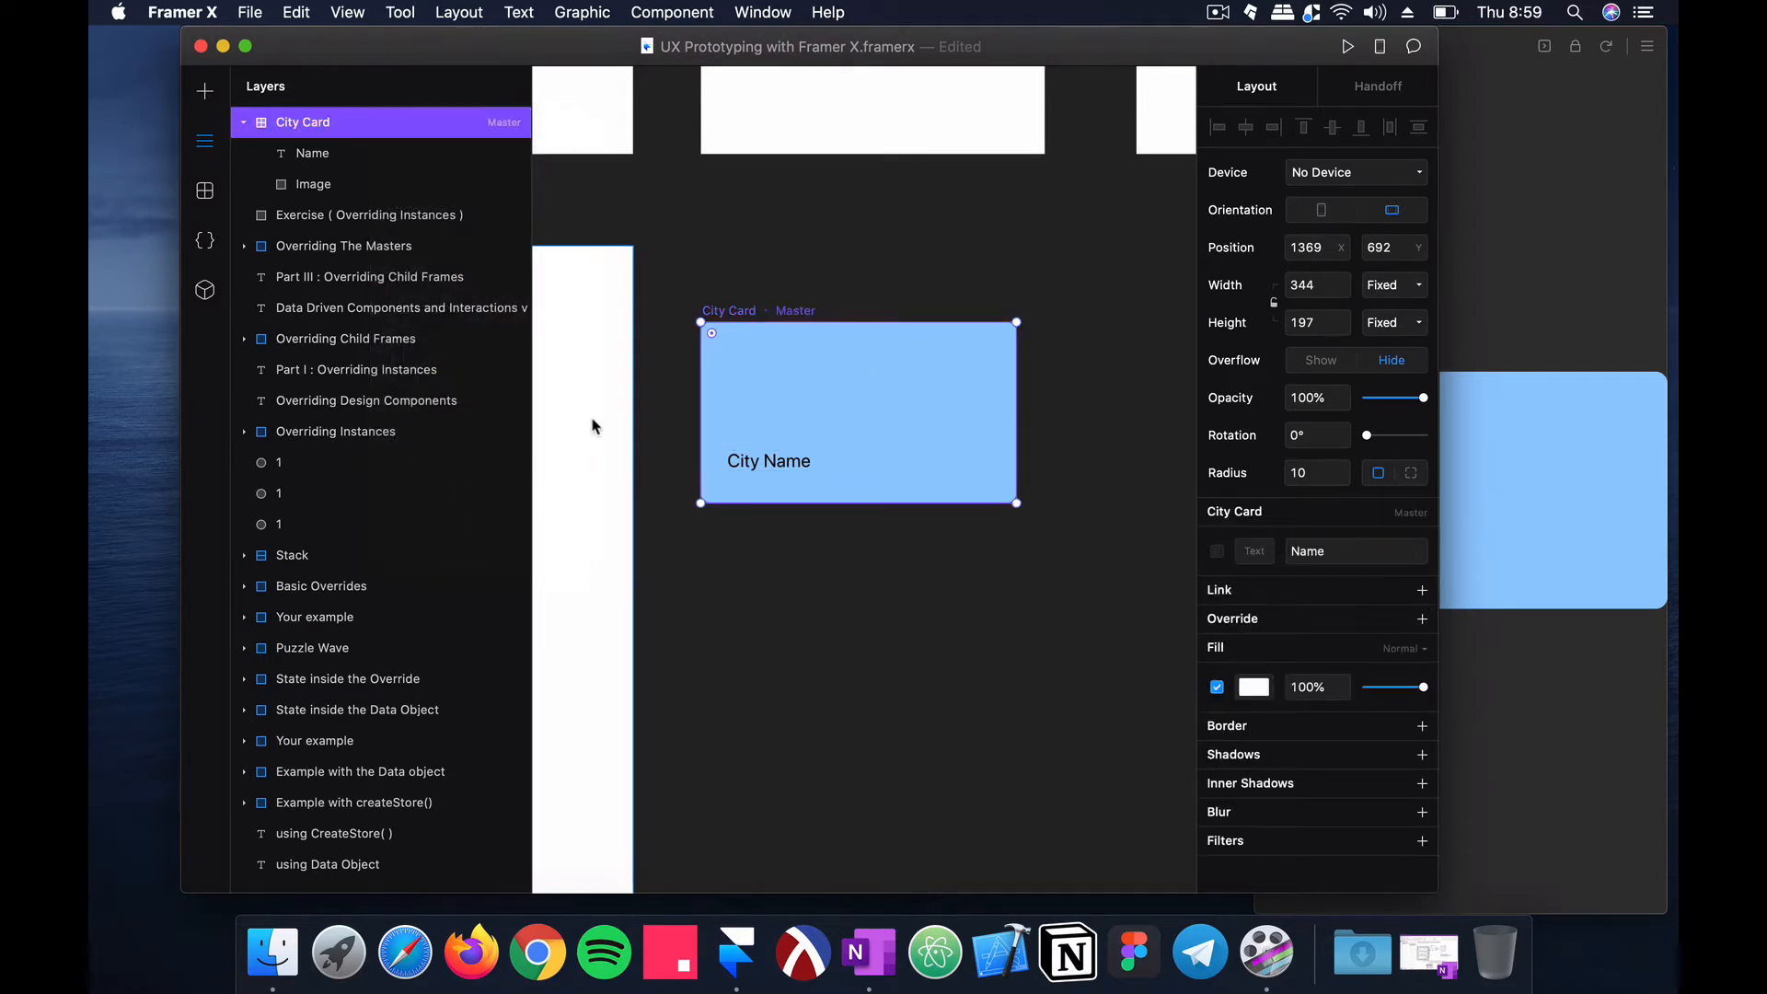
left_click(786, 267)
left_click(761, 312)
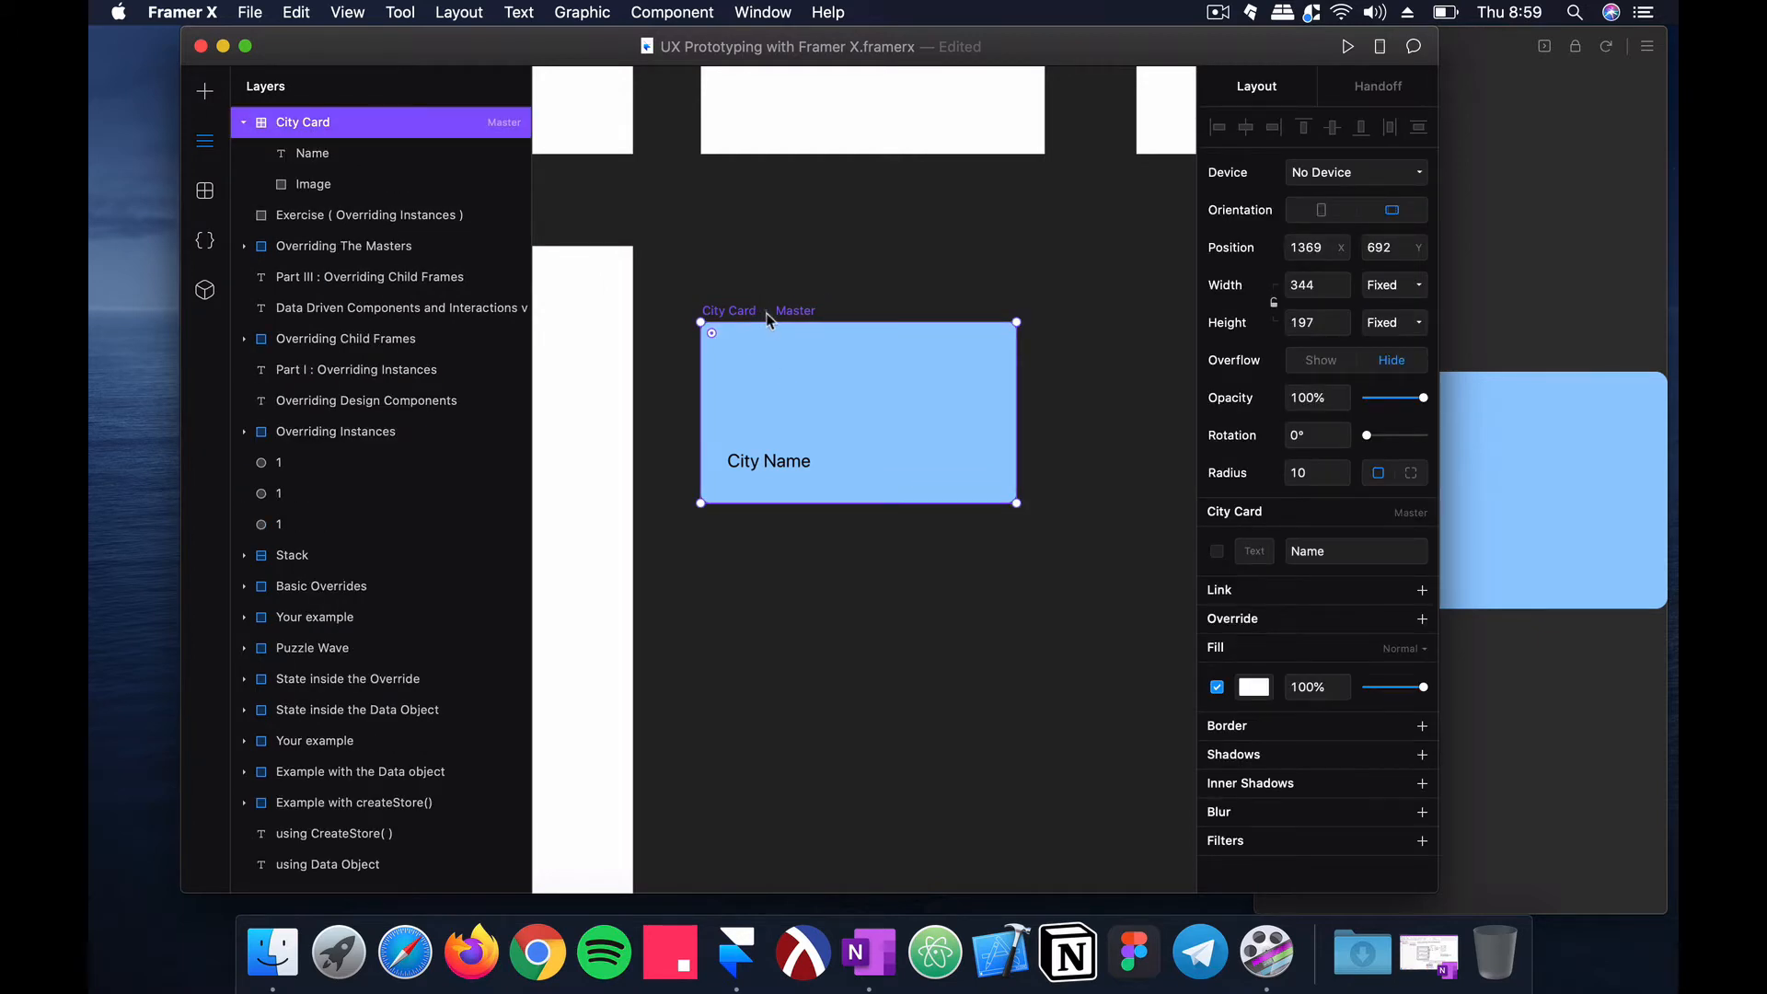
left_click(206, 190)
scroll(316, 360, "down", 5)
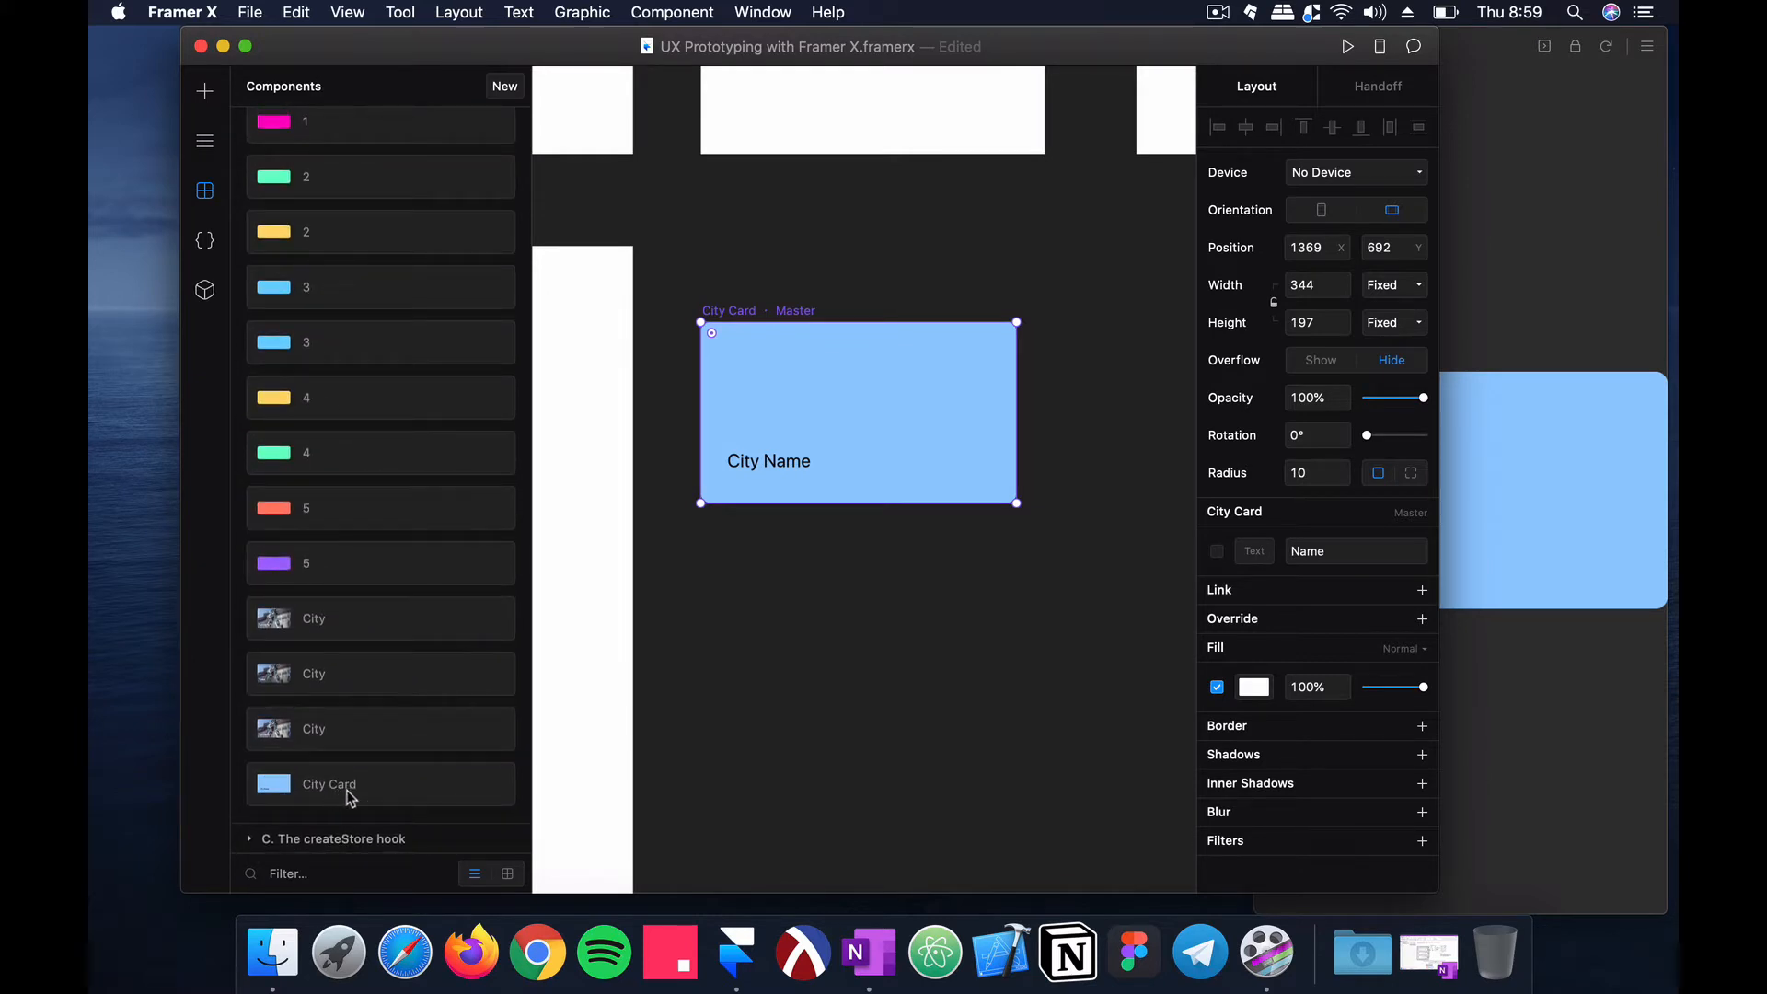
scroll(349, 798, "up", 2)
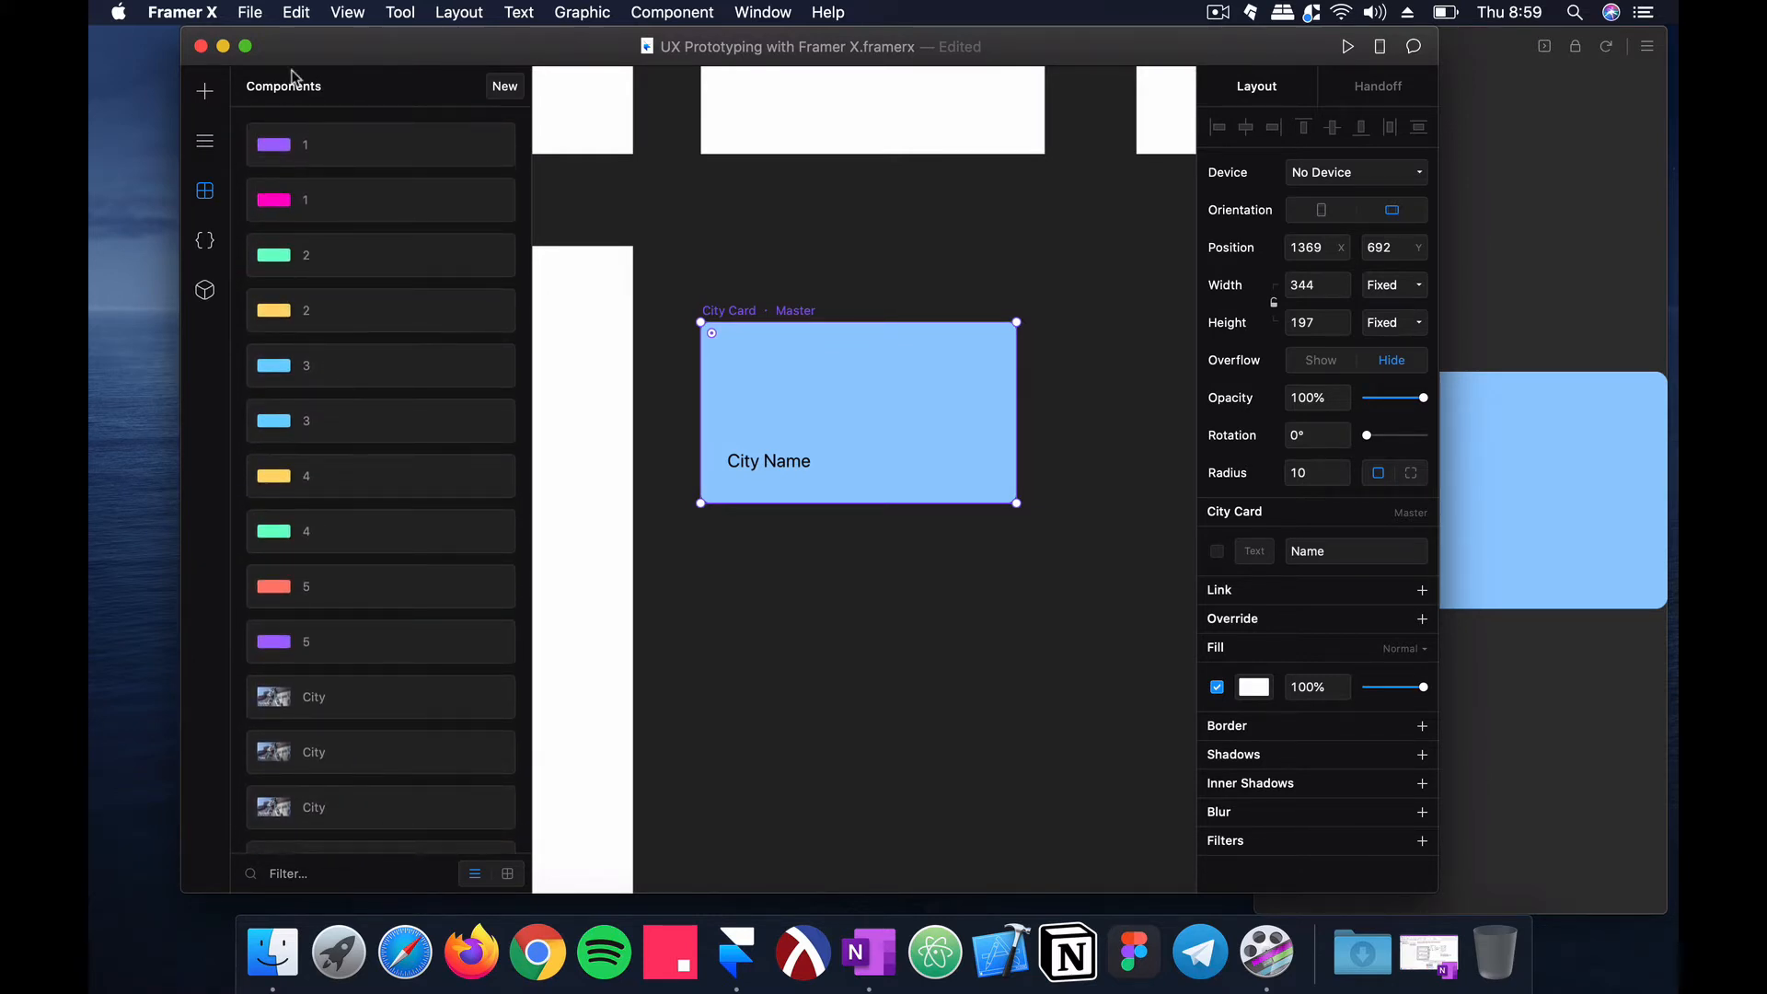
Step: Duplicate the City Card master and place the instance directly below it at about X 1369, Y 916
left_click(195, 90)
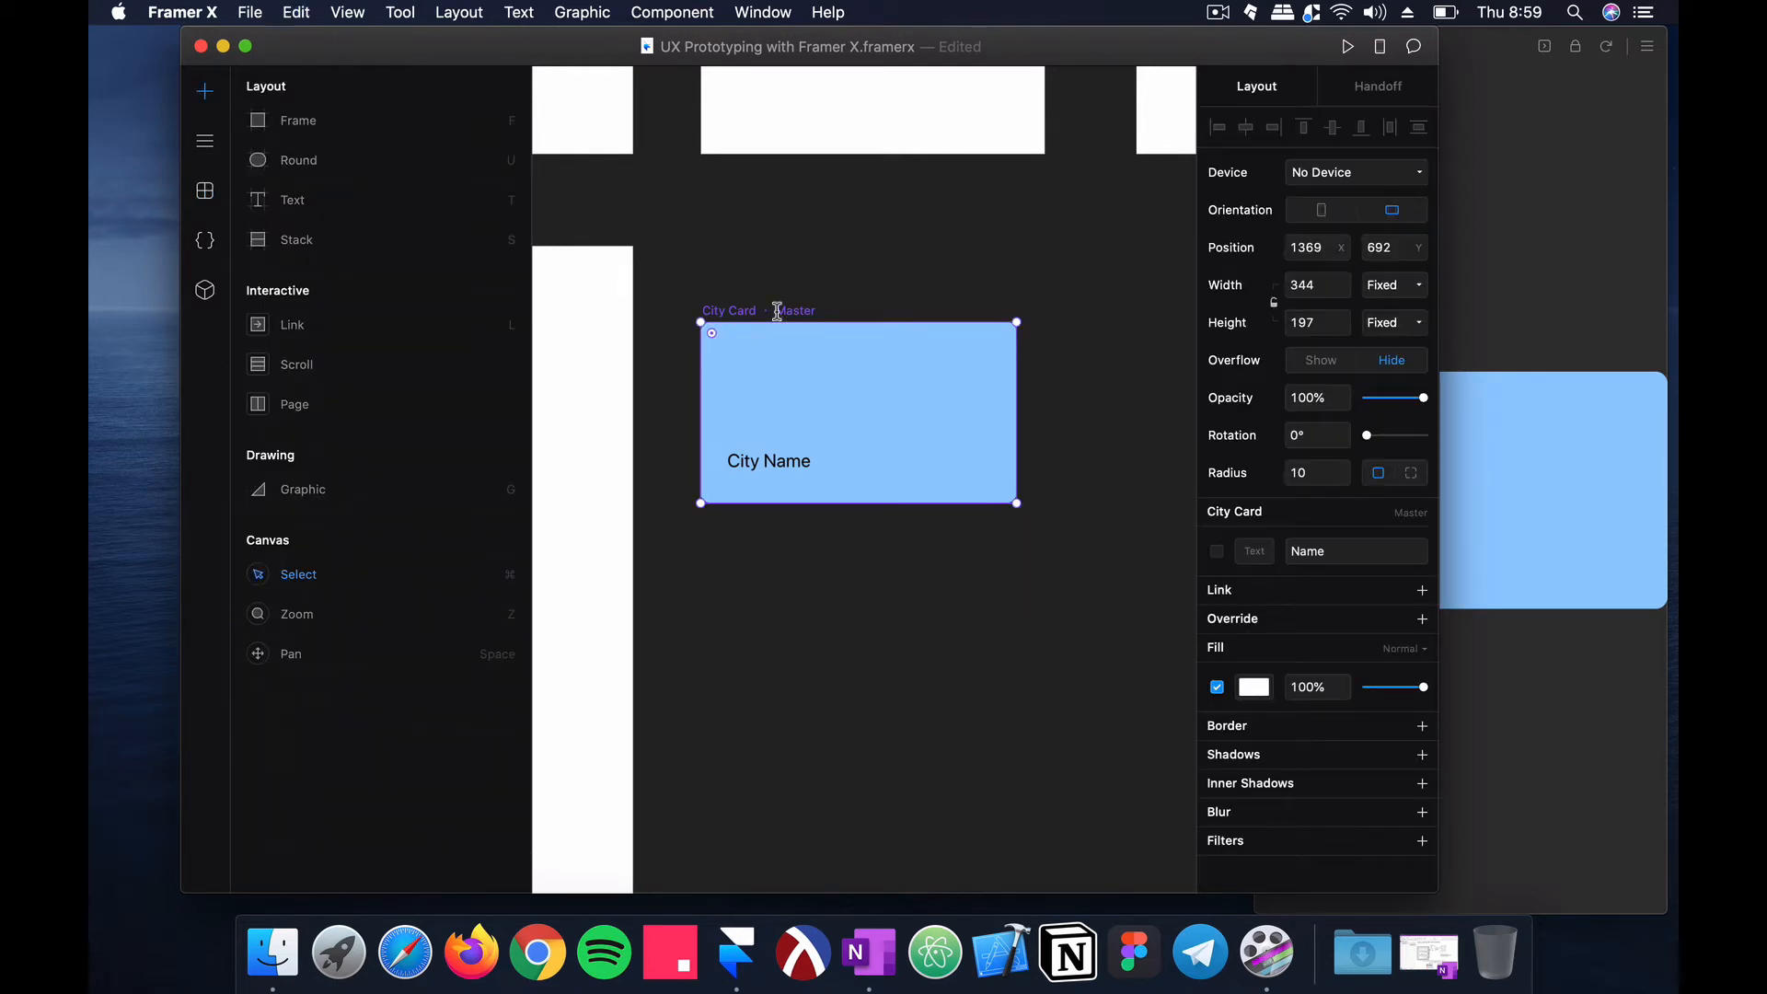
key("super+d")
left_click_drag(1142, 311, 739, 517)
scroll(743, 527, "down", 1)
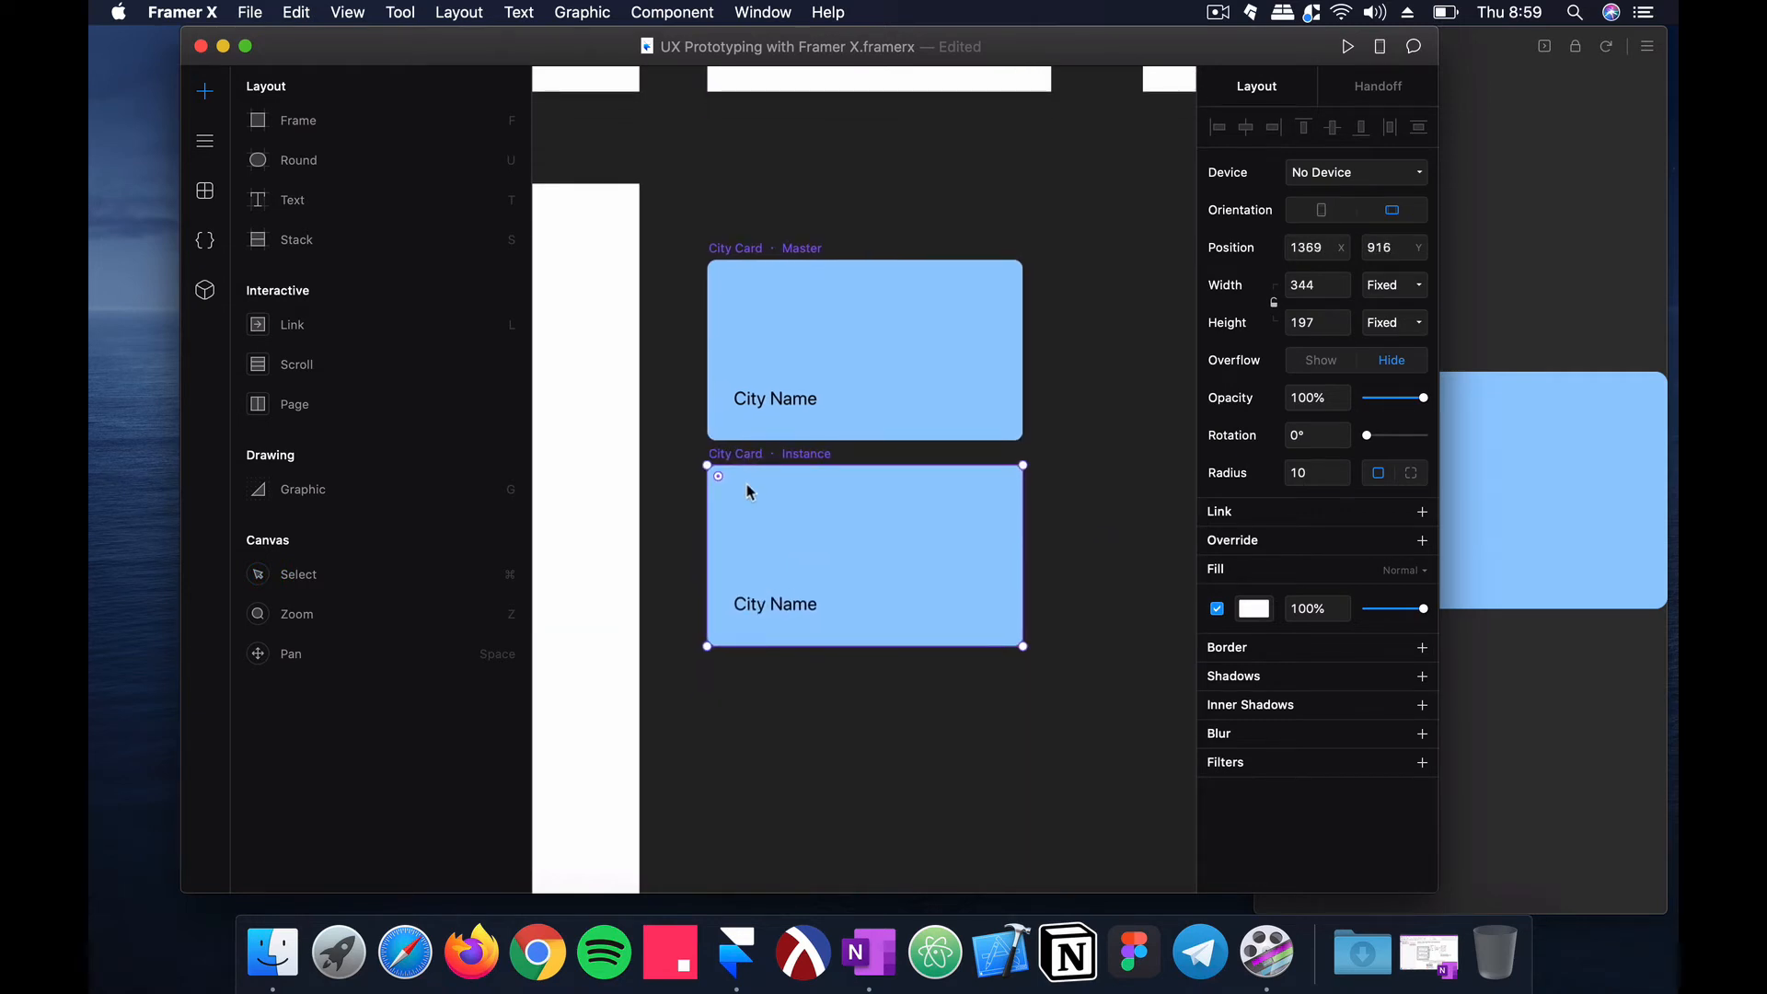
Step: Lower the City Card instance to Y 927 and discard a trial duplicate made from that instance
left_click_drag(775, 457, 775, 467)
key("super+d")
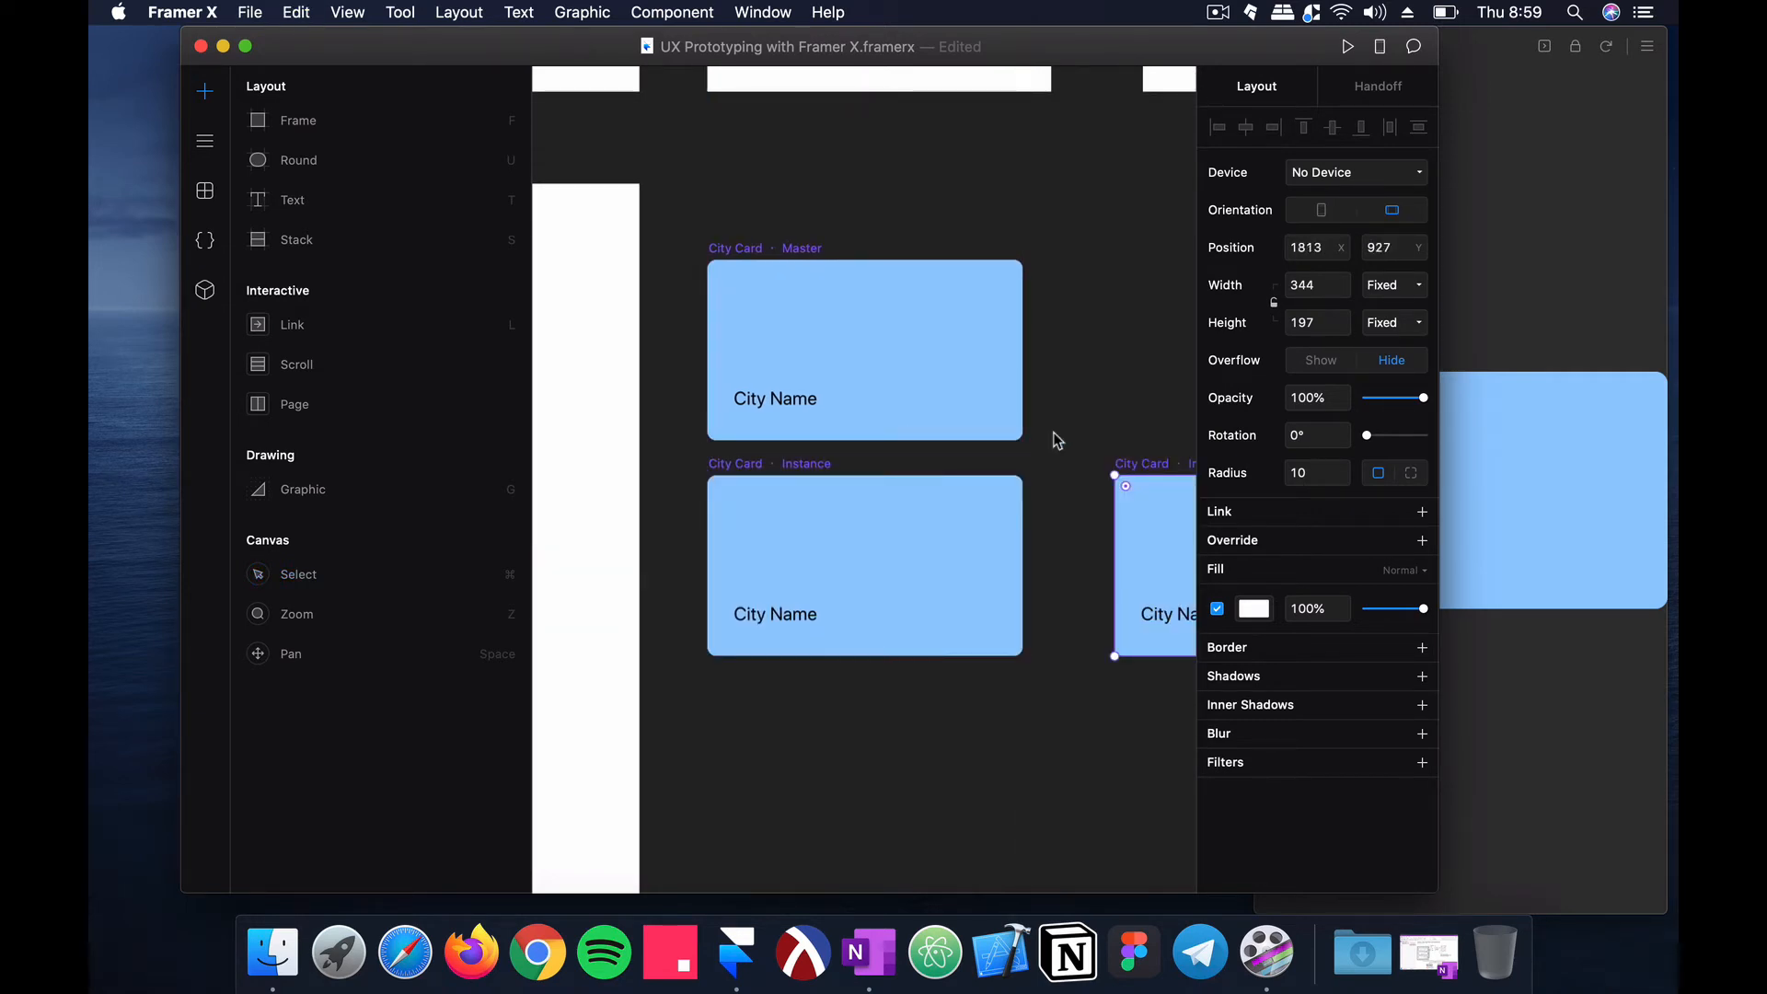
key("BackSpace")
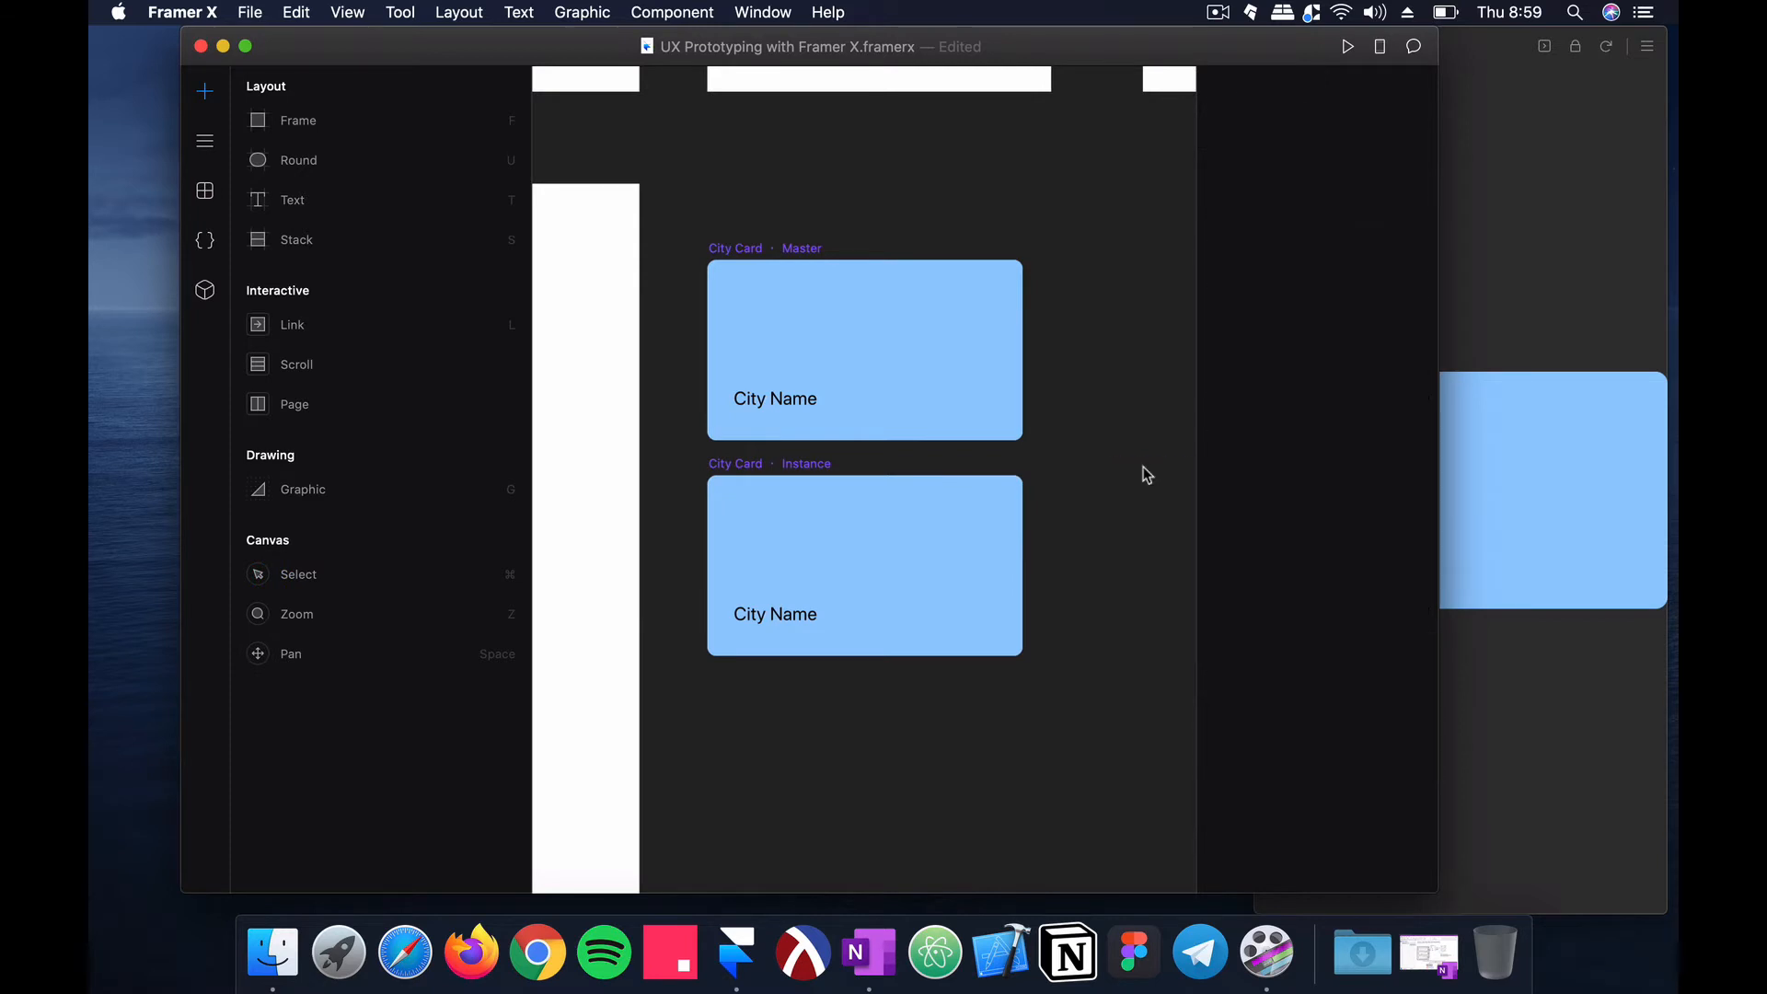
Step: Duplicate the City Card master again and place the new instance directly below the first instance, aligned at X 1369
left_click(771, 261)
key("super+d")
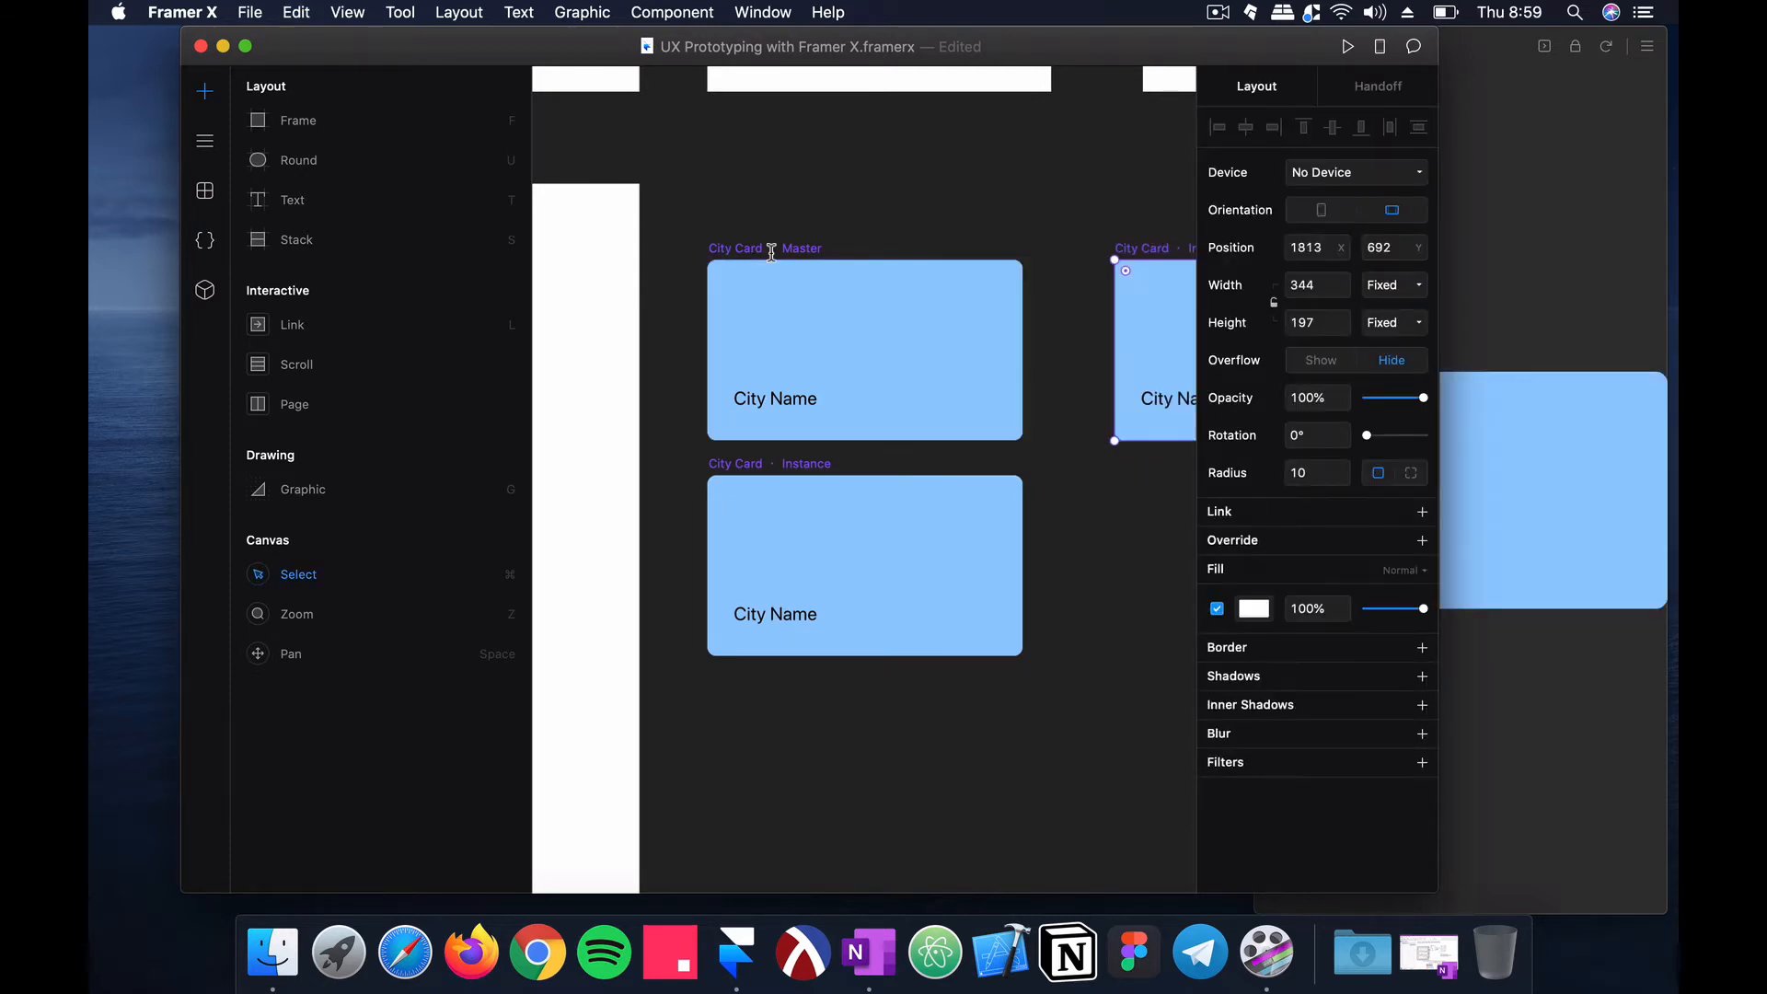
left_click_drag(1137, 252, 742, 653)
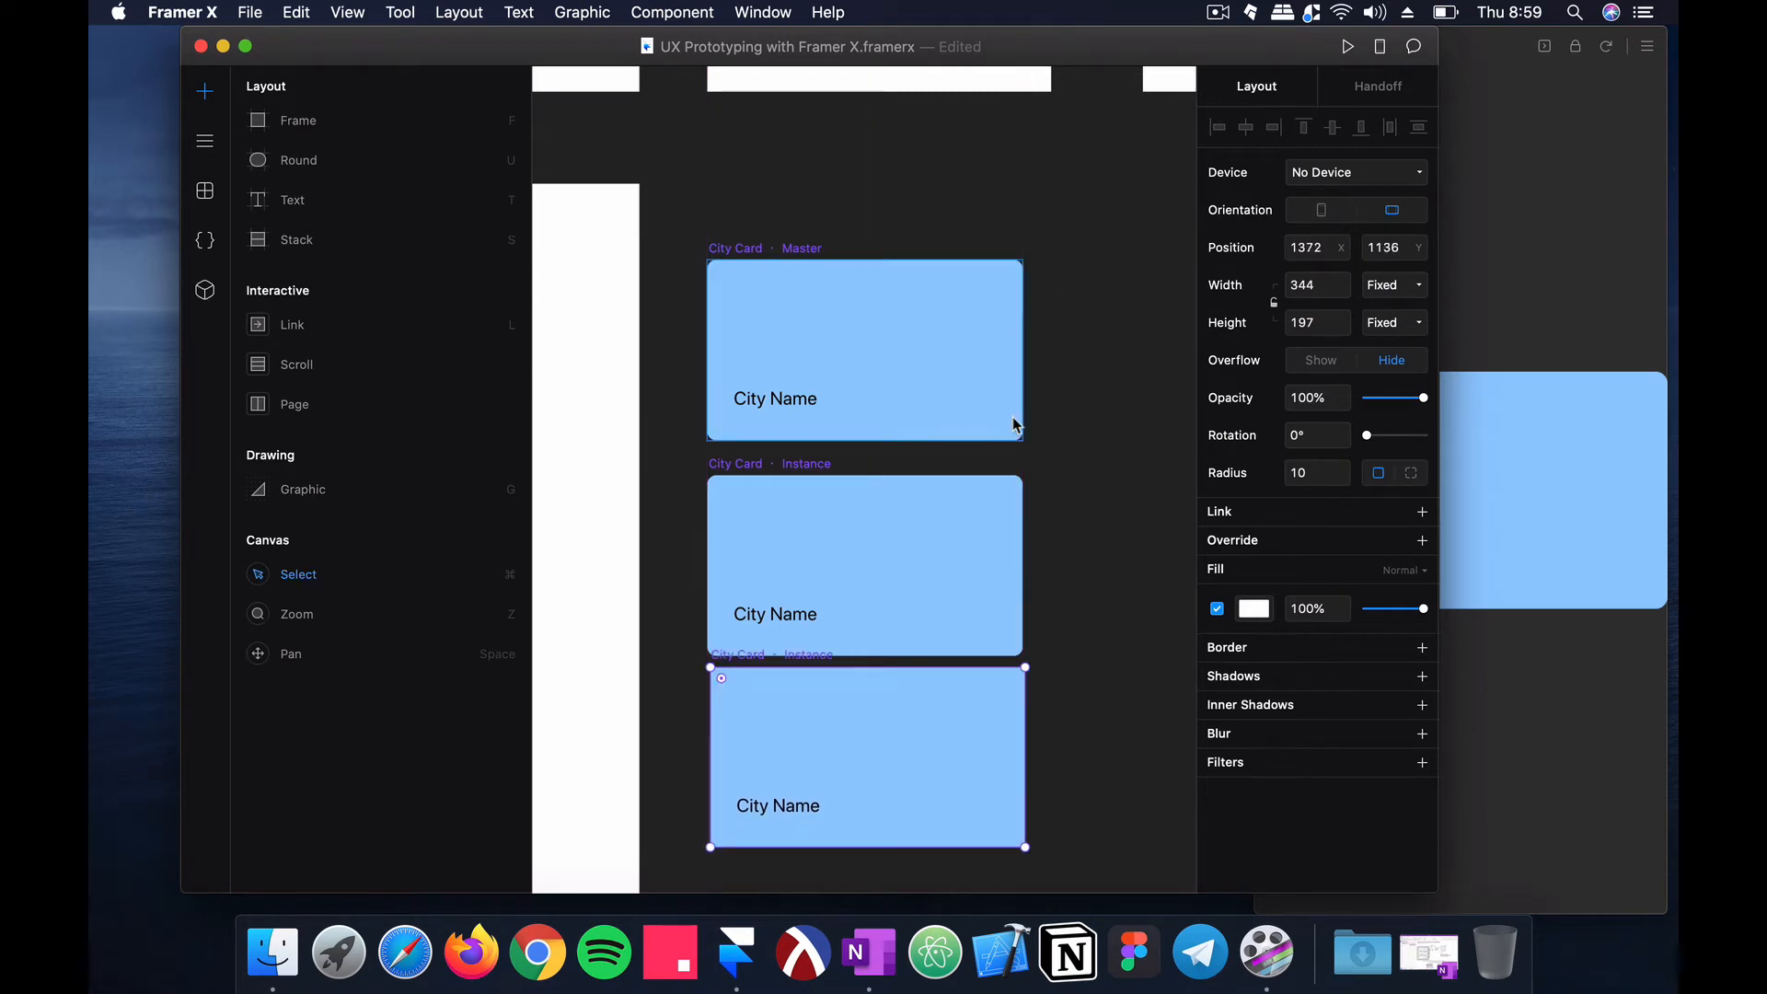
key("super+z")
left_click_drag(1150, 259, 741, 684)
left_click(1080, 524)
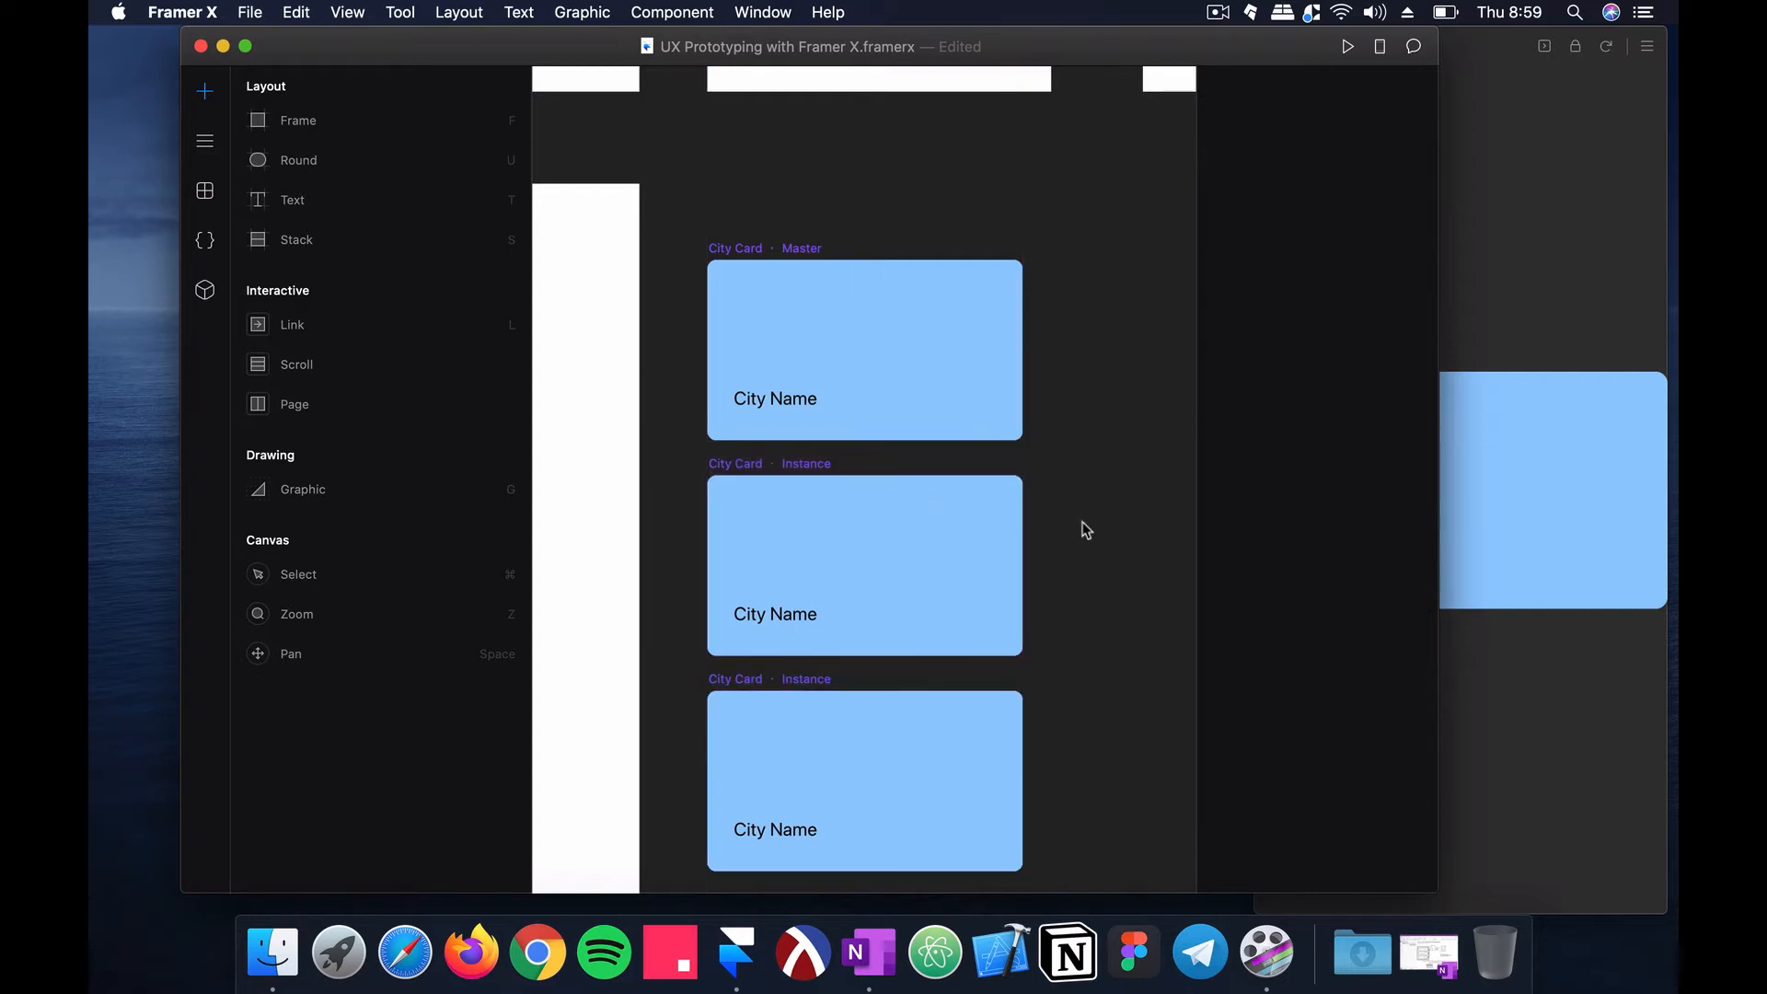
Step: Resize the City Card master to 375 by 173, keeping the first instance at Y 927
scroll(1080, 524, "down", 1)
left_click(966, 375)
mouse_move(979, 447)
left_mouse_down()
mouse_move(986, 395)
mouse_move(982, 442)
mouse_move(990, 394)
mouse_move(993, 431)
left_mouse_up()
left_click(787, 243)
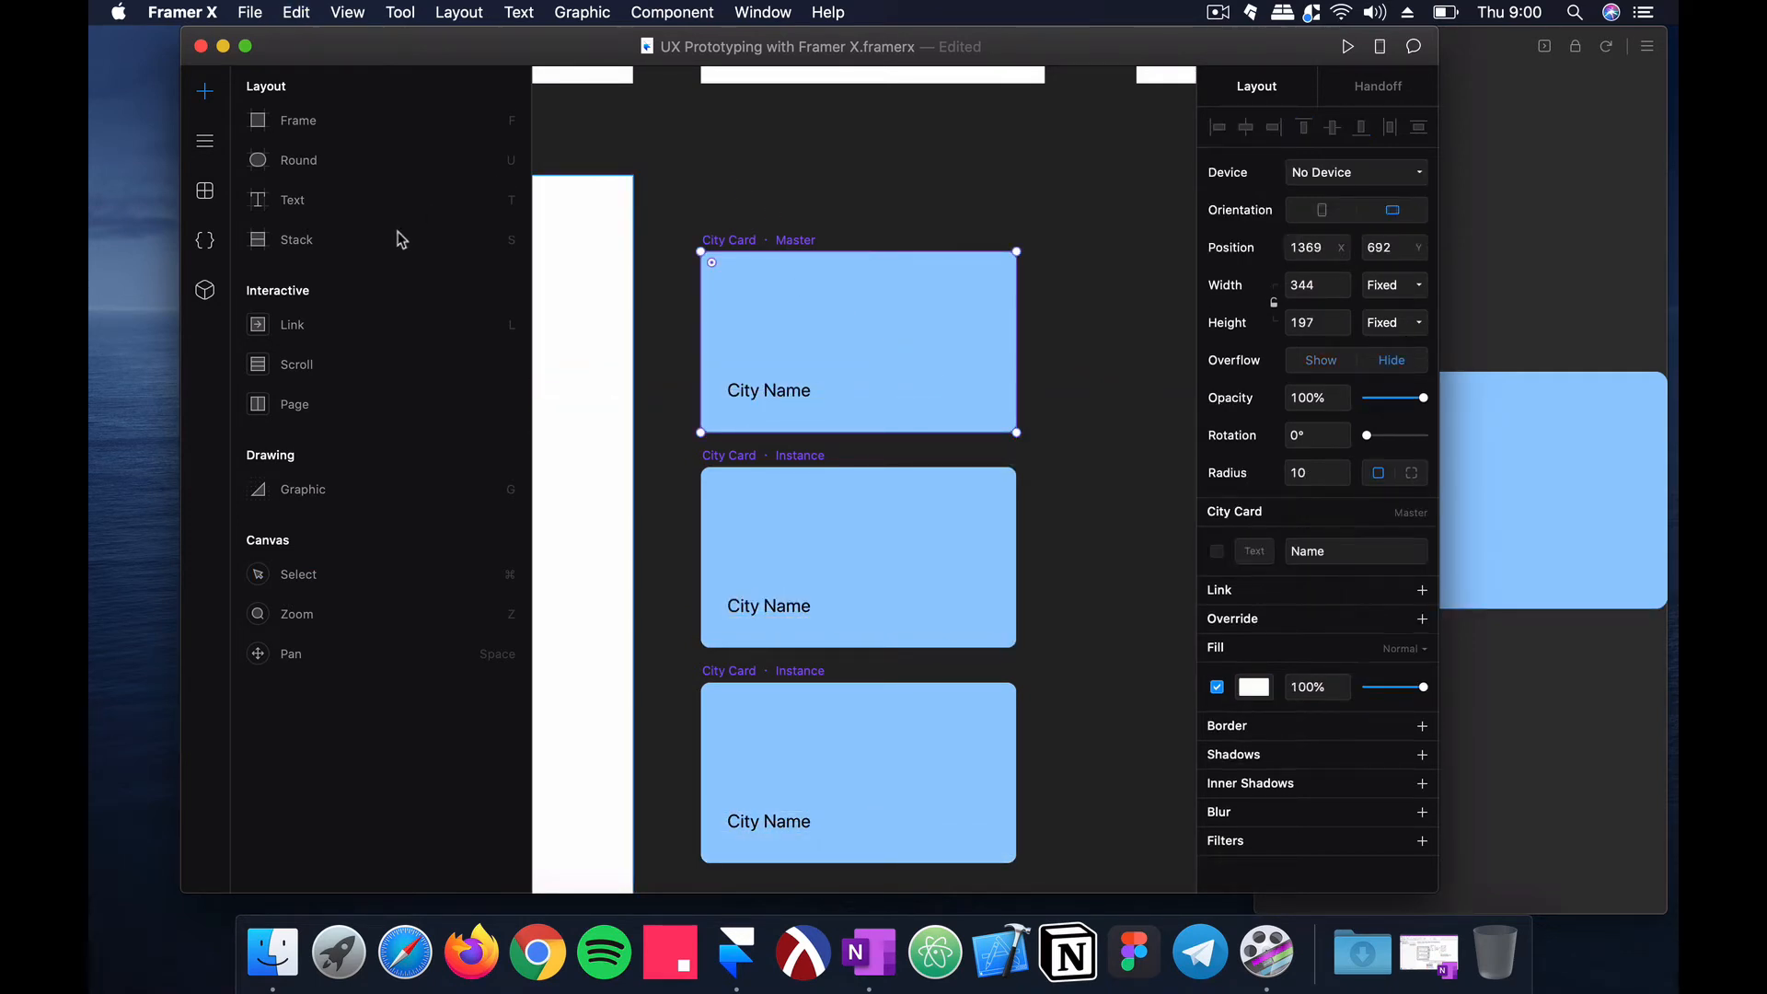
left_click(204, 141)
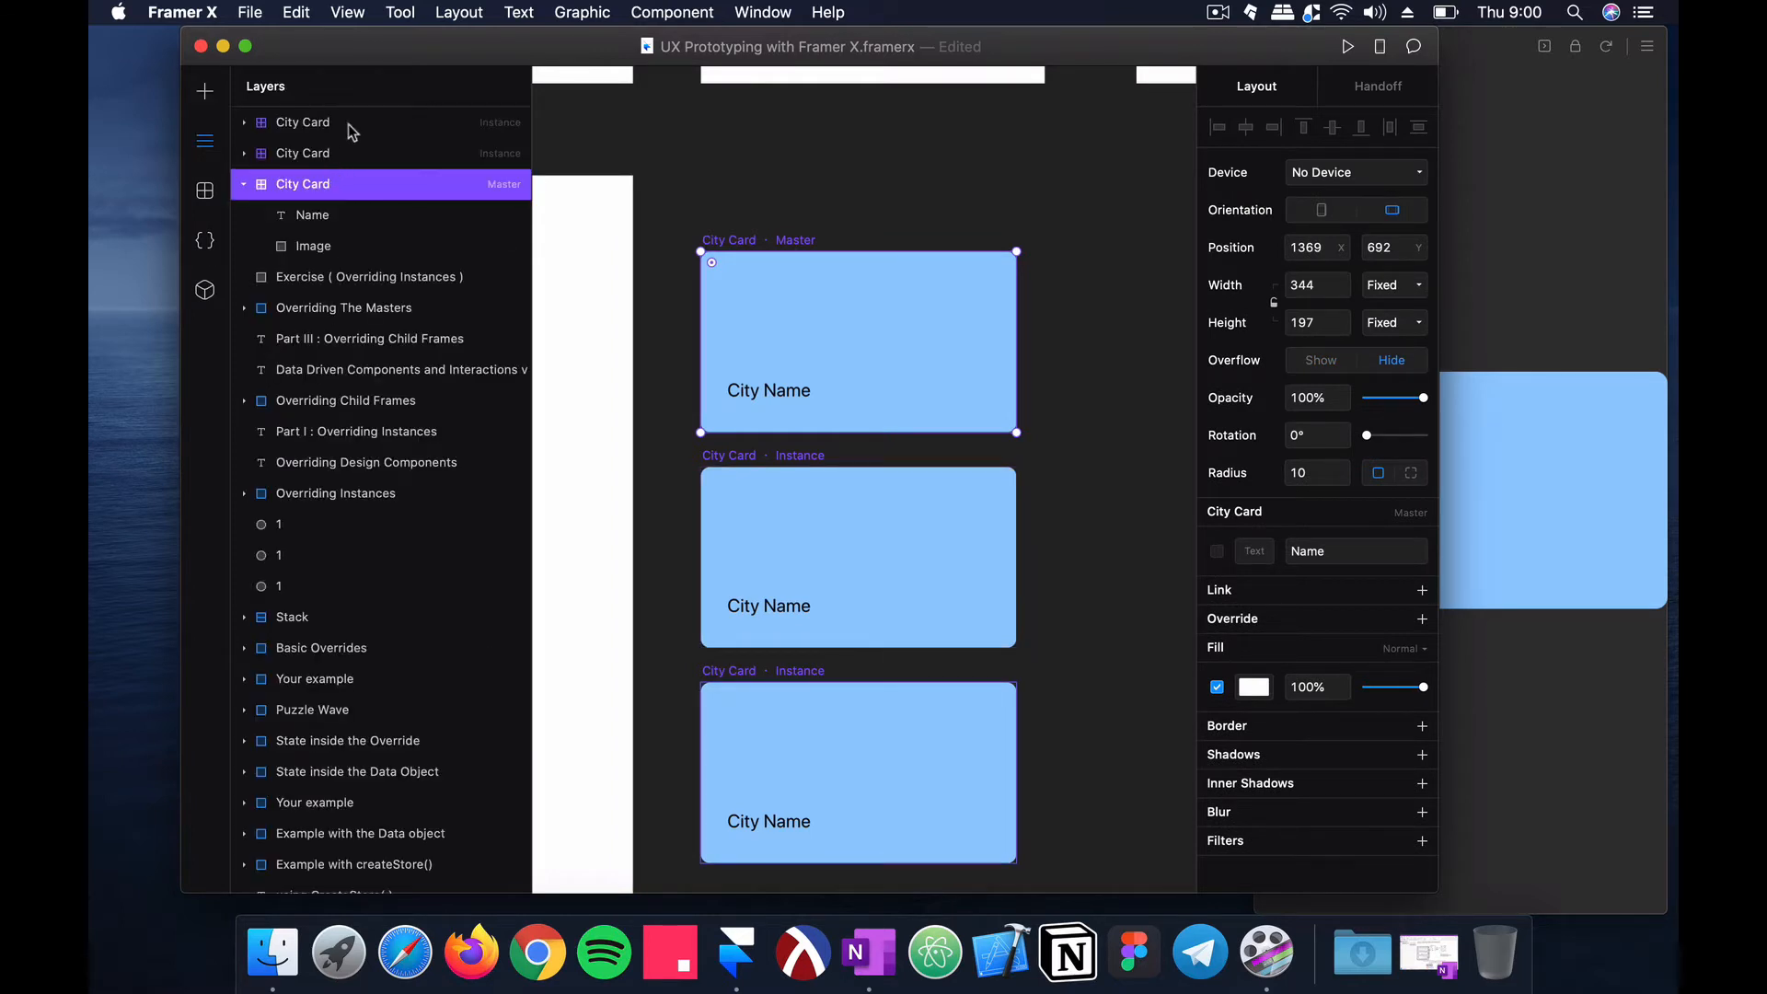
left_click(244, 184)
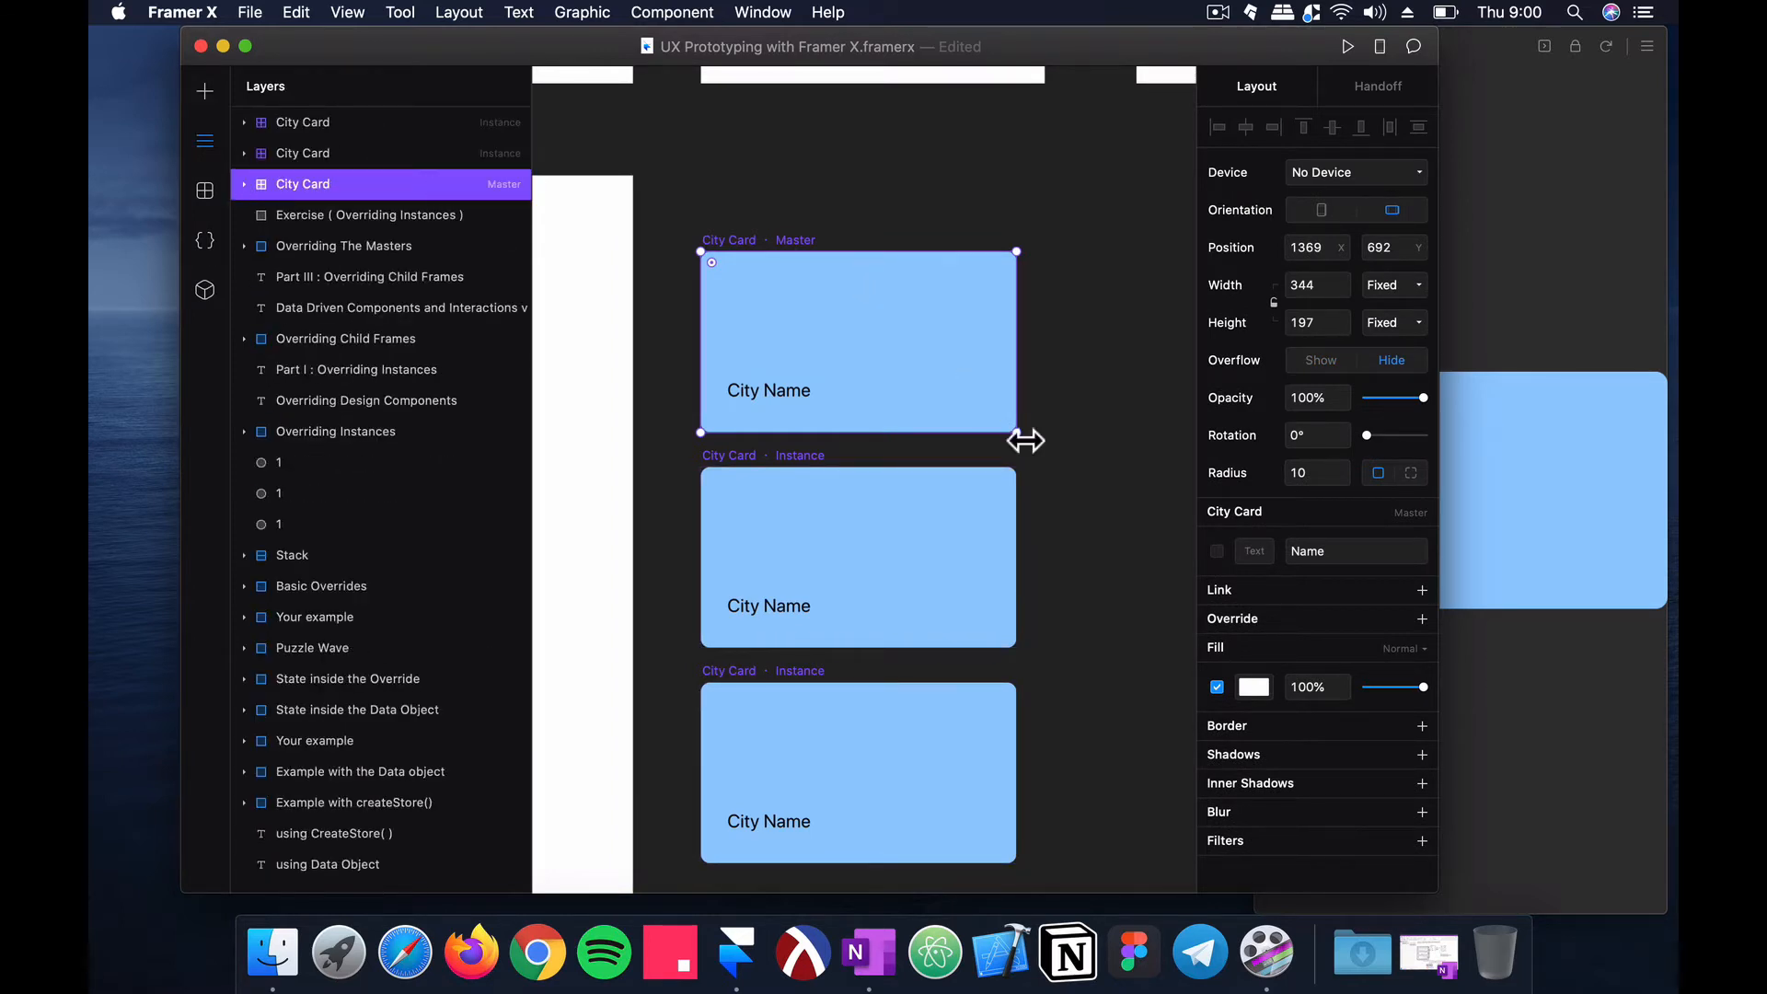
left_click_drag(1025, 442, 1062, 424)
left_click(793, 451)
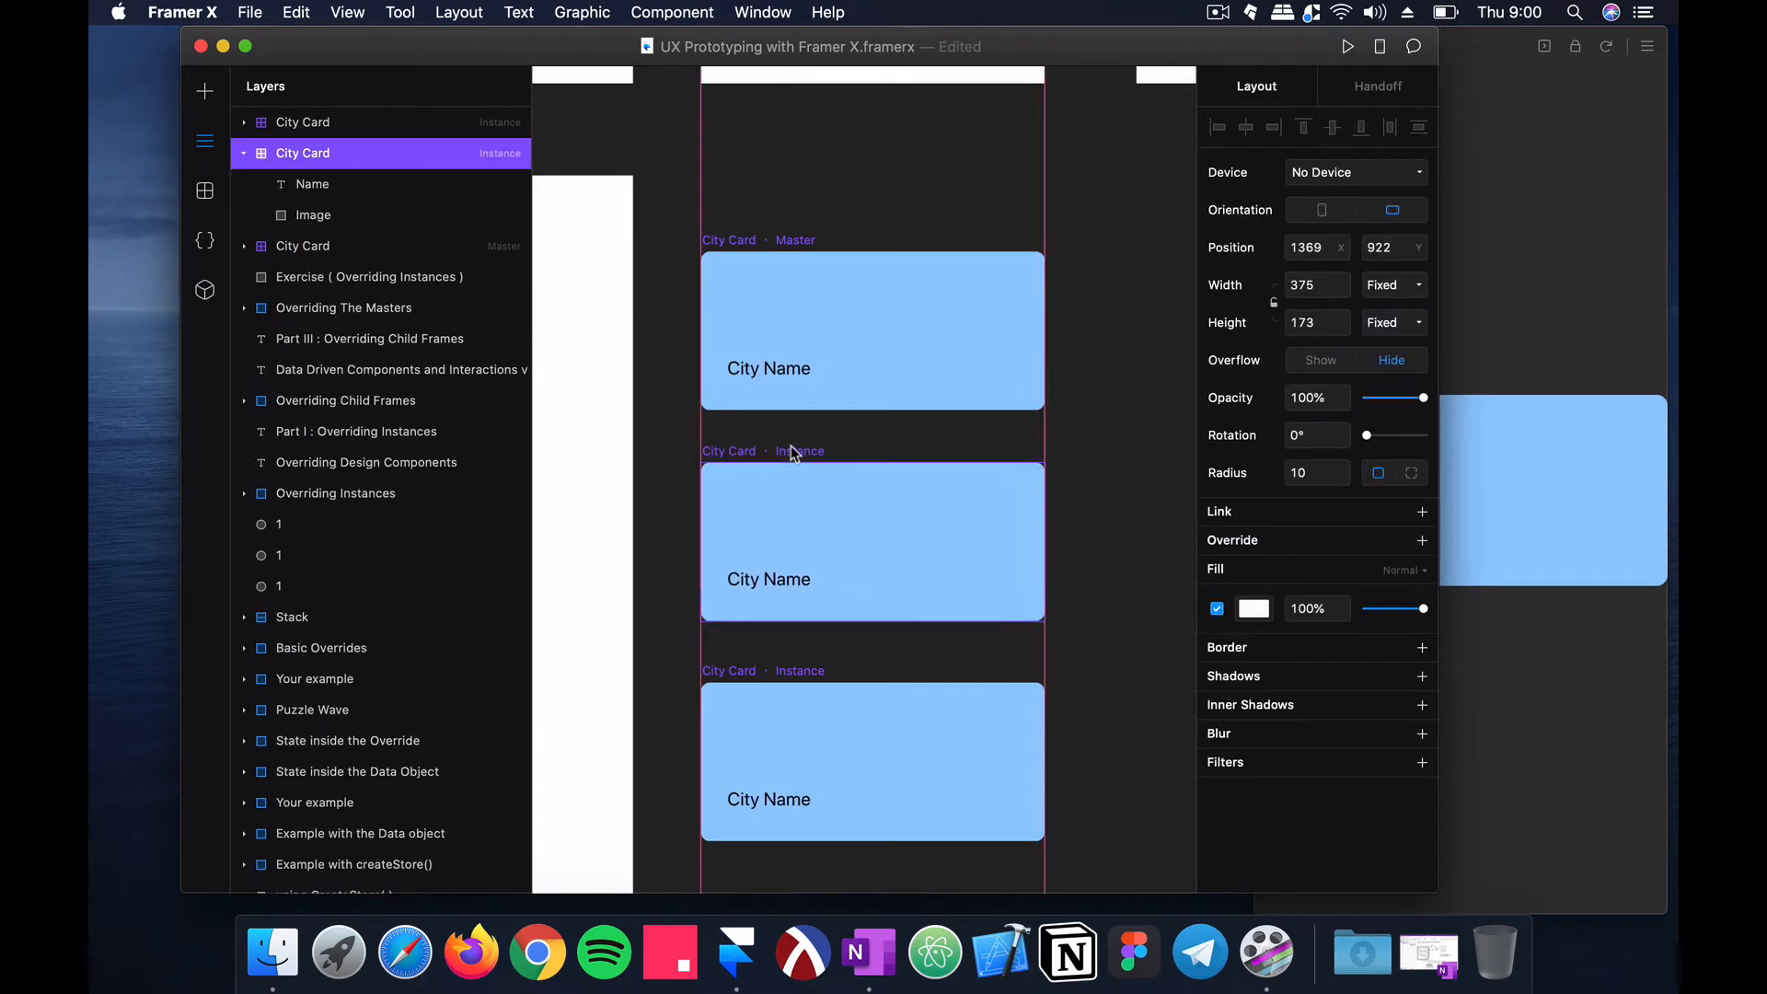
key("super+z")
Step: Examine how the city cards are nested in a Stack on the Overriding Instances example screen
scroll(855, 619, "up", 10)
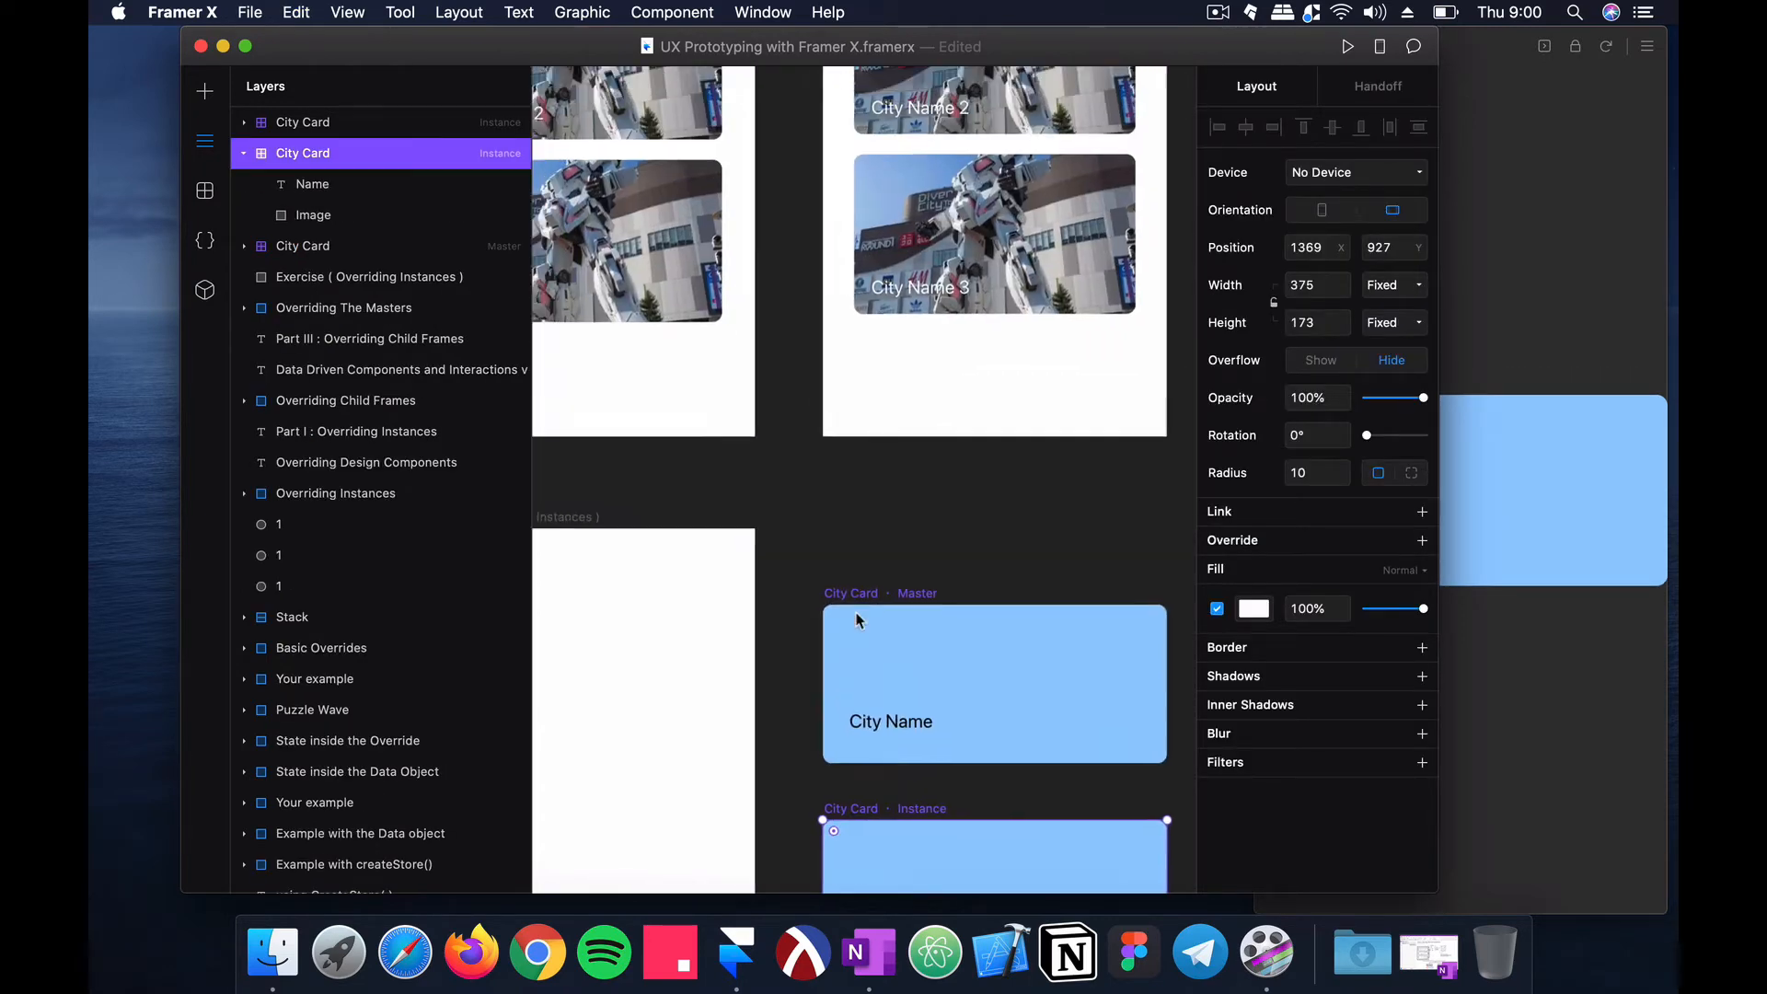
left_click(846, 263)
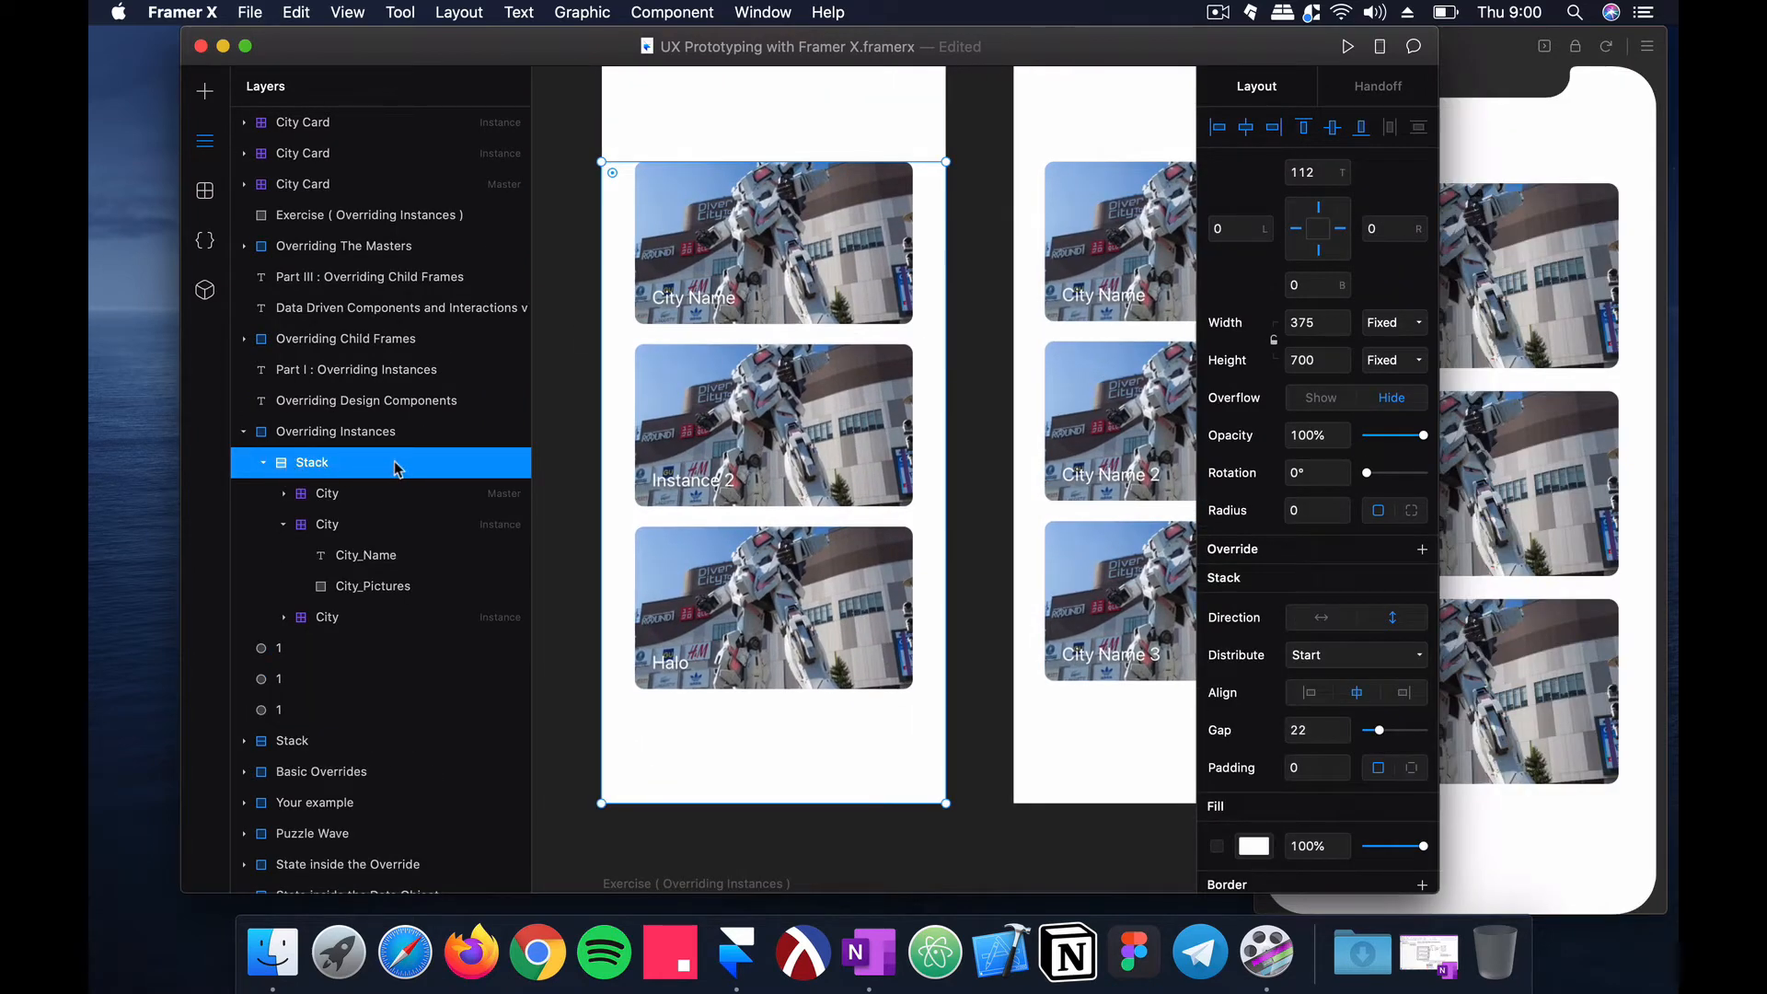
scroll(779, 221, "down", 10)
left_click(811, 227)
scroll(812, 227, "up", 2)
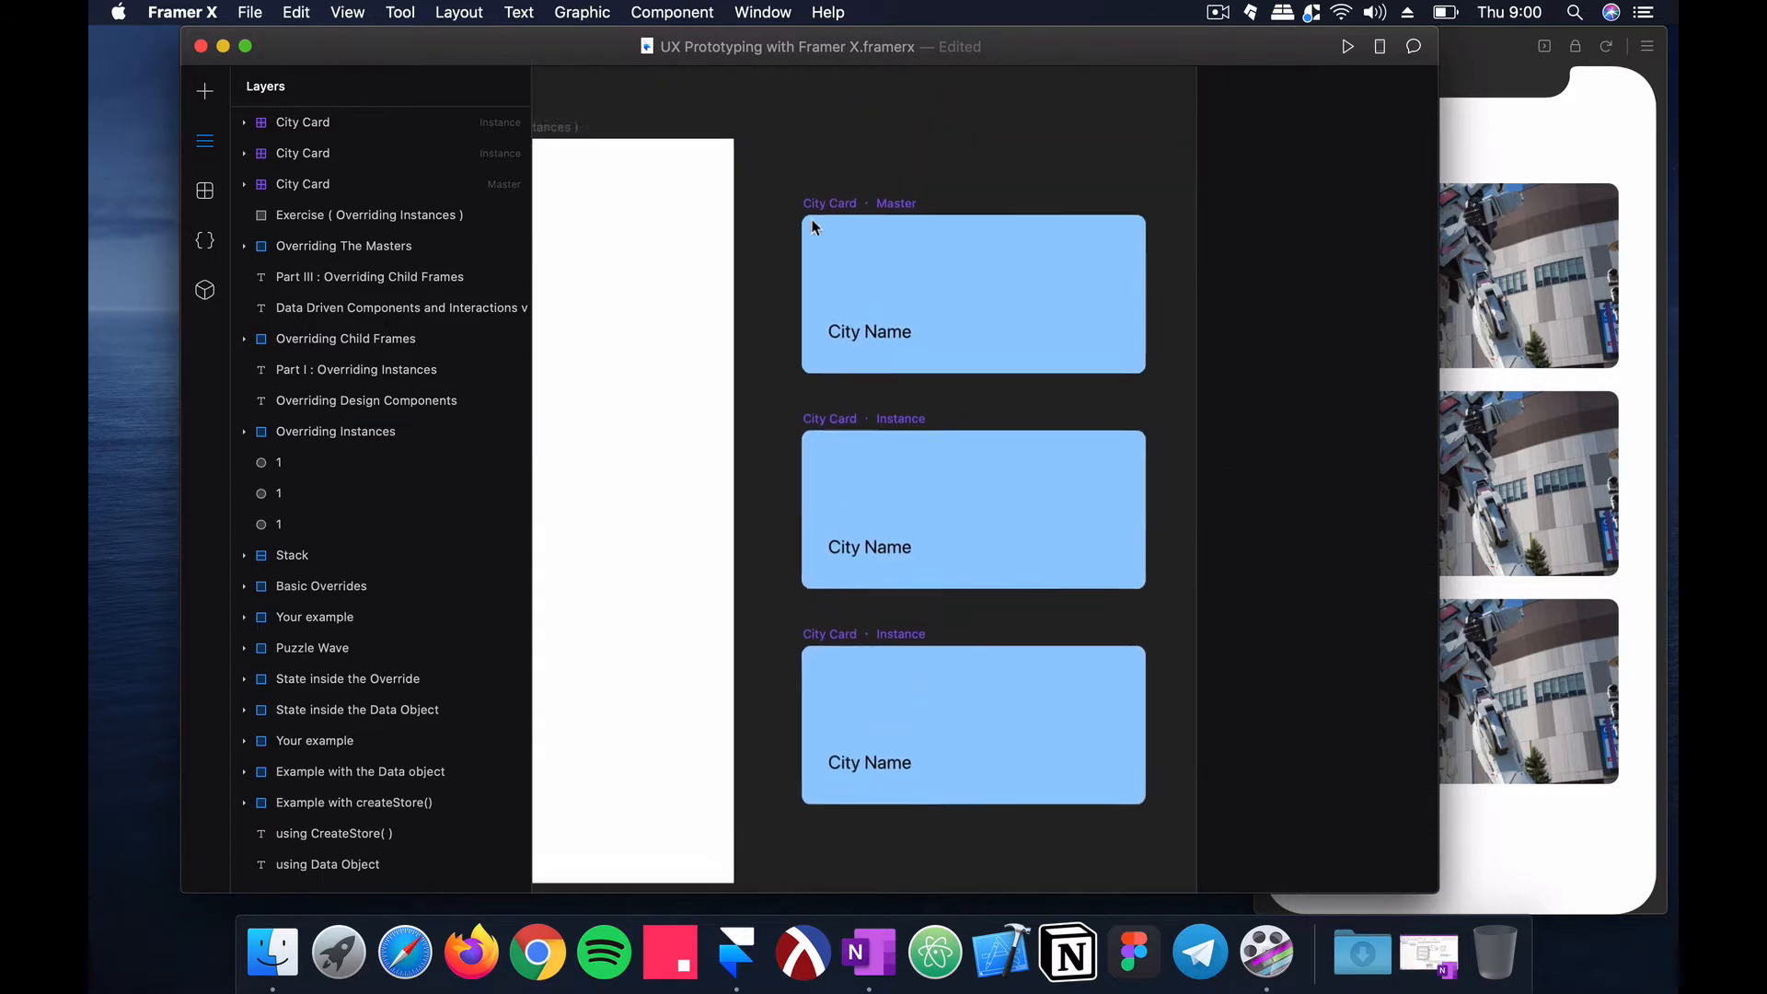
scroll(812, 226, "up", 2)
Step: Draw a full-width Stack about 375 by 784 on the Exercise ( Overriding Instances ) screen, starting 28 from its top
left_click(204, 91)
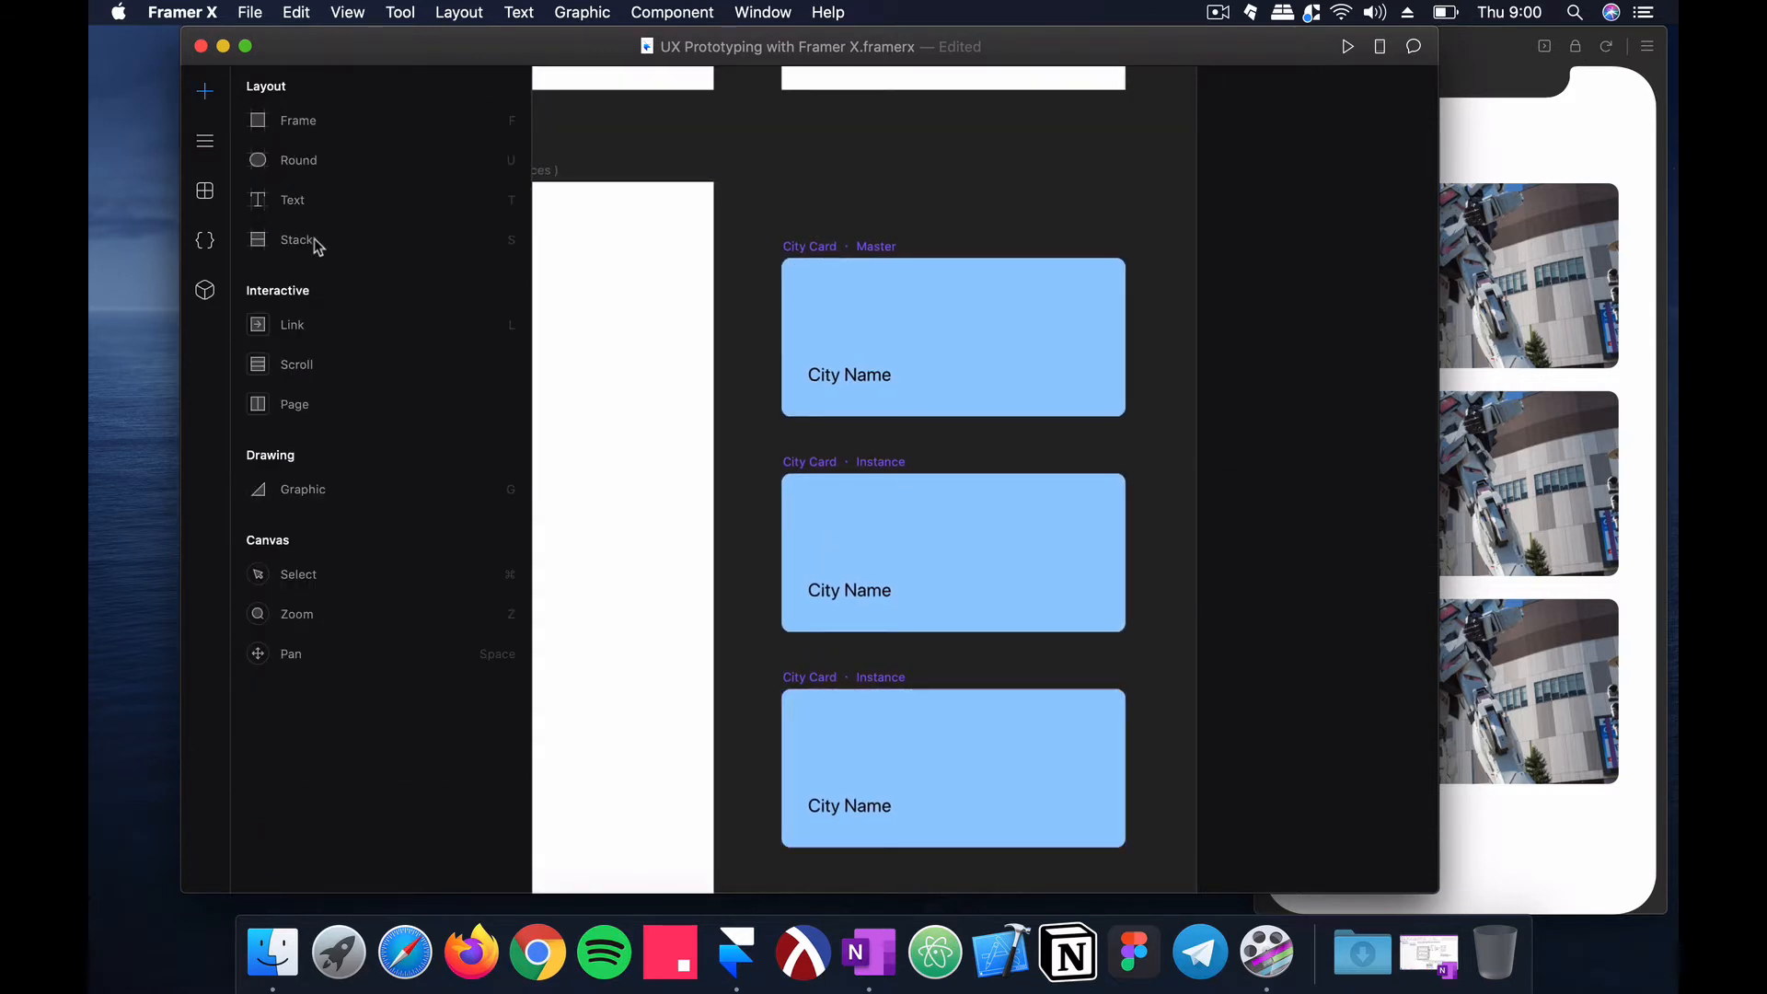
scroll(543, 242, "left", 3)
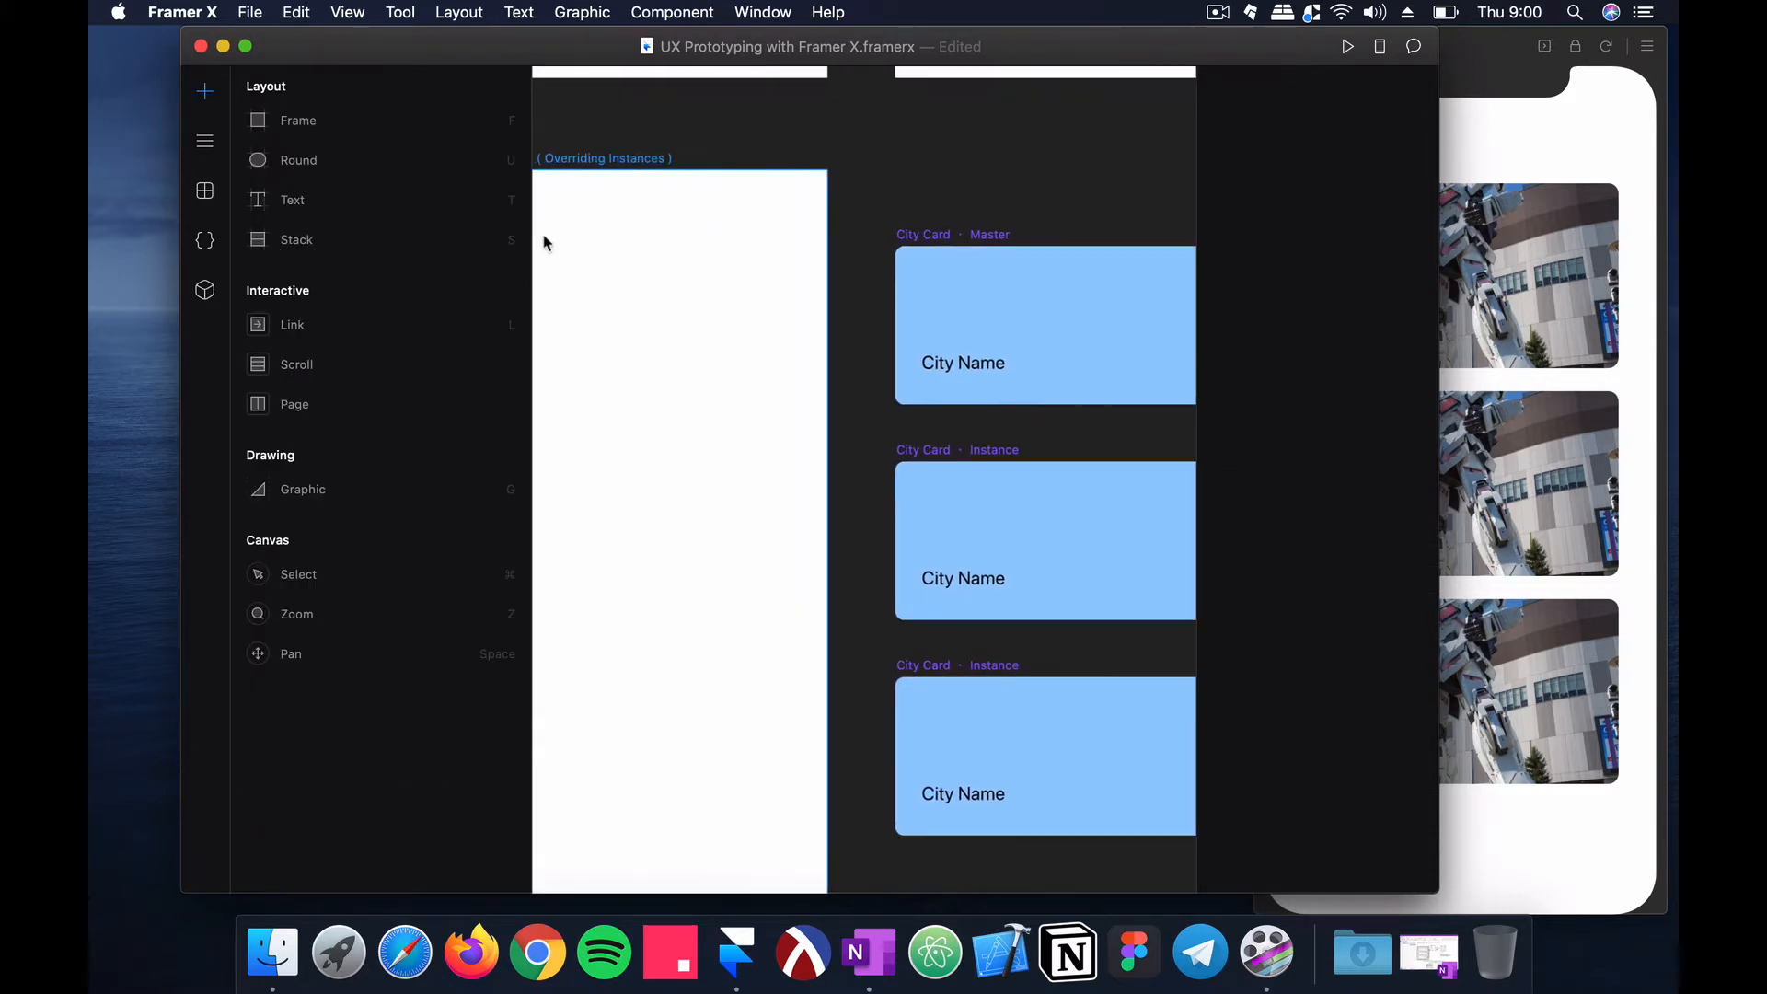
left_click(402, 247)
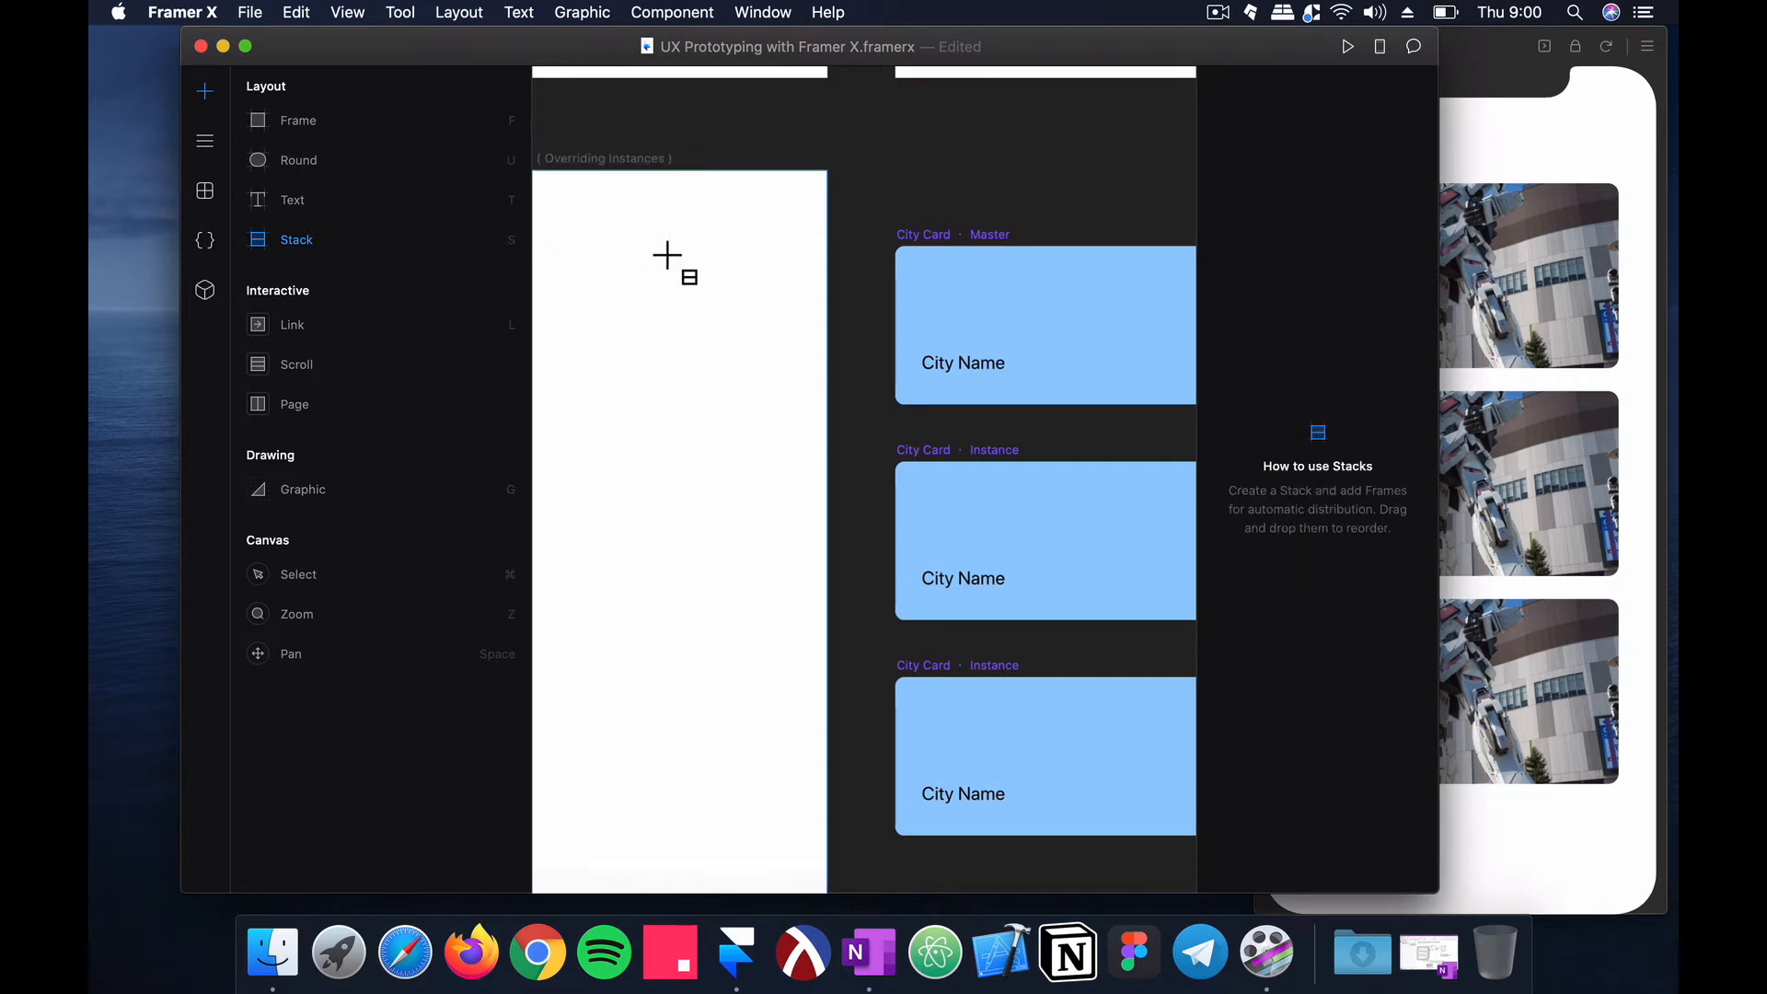
scroll(674, 260, "up", 2)
left_click_drag(614, 204, 950, 864)
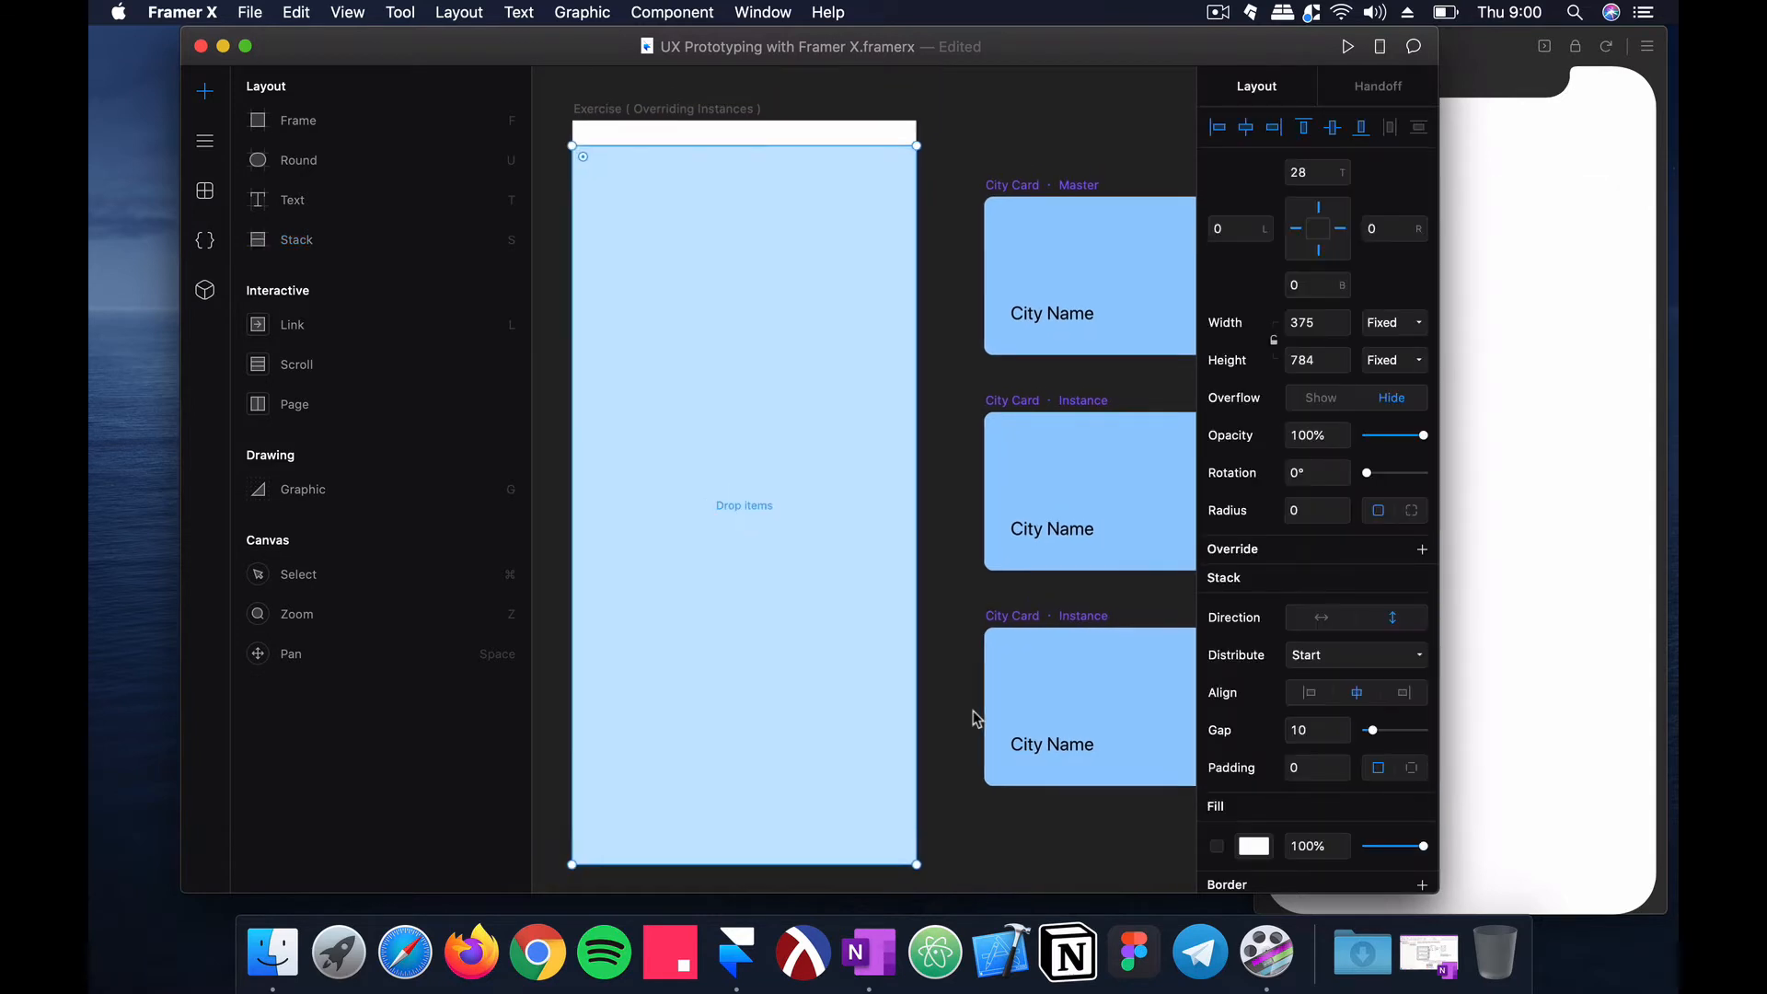
Step: Move the City Card master and both instances together into the Stack on the Exercise screen
left_click(1073, 189)
left_click(1056, 403, "shift")
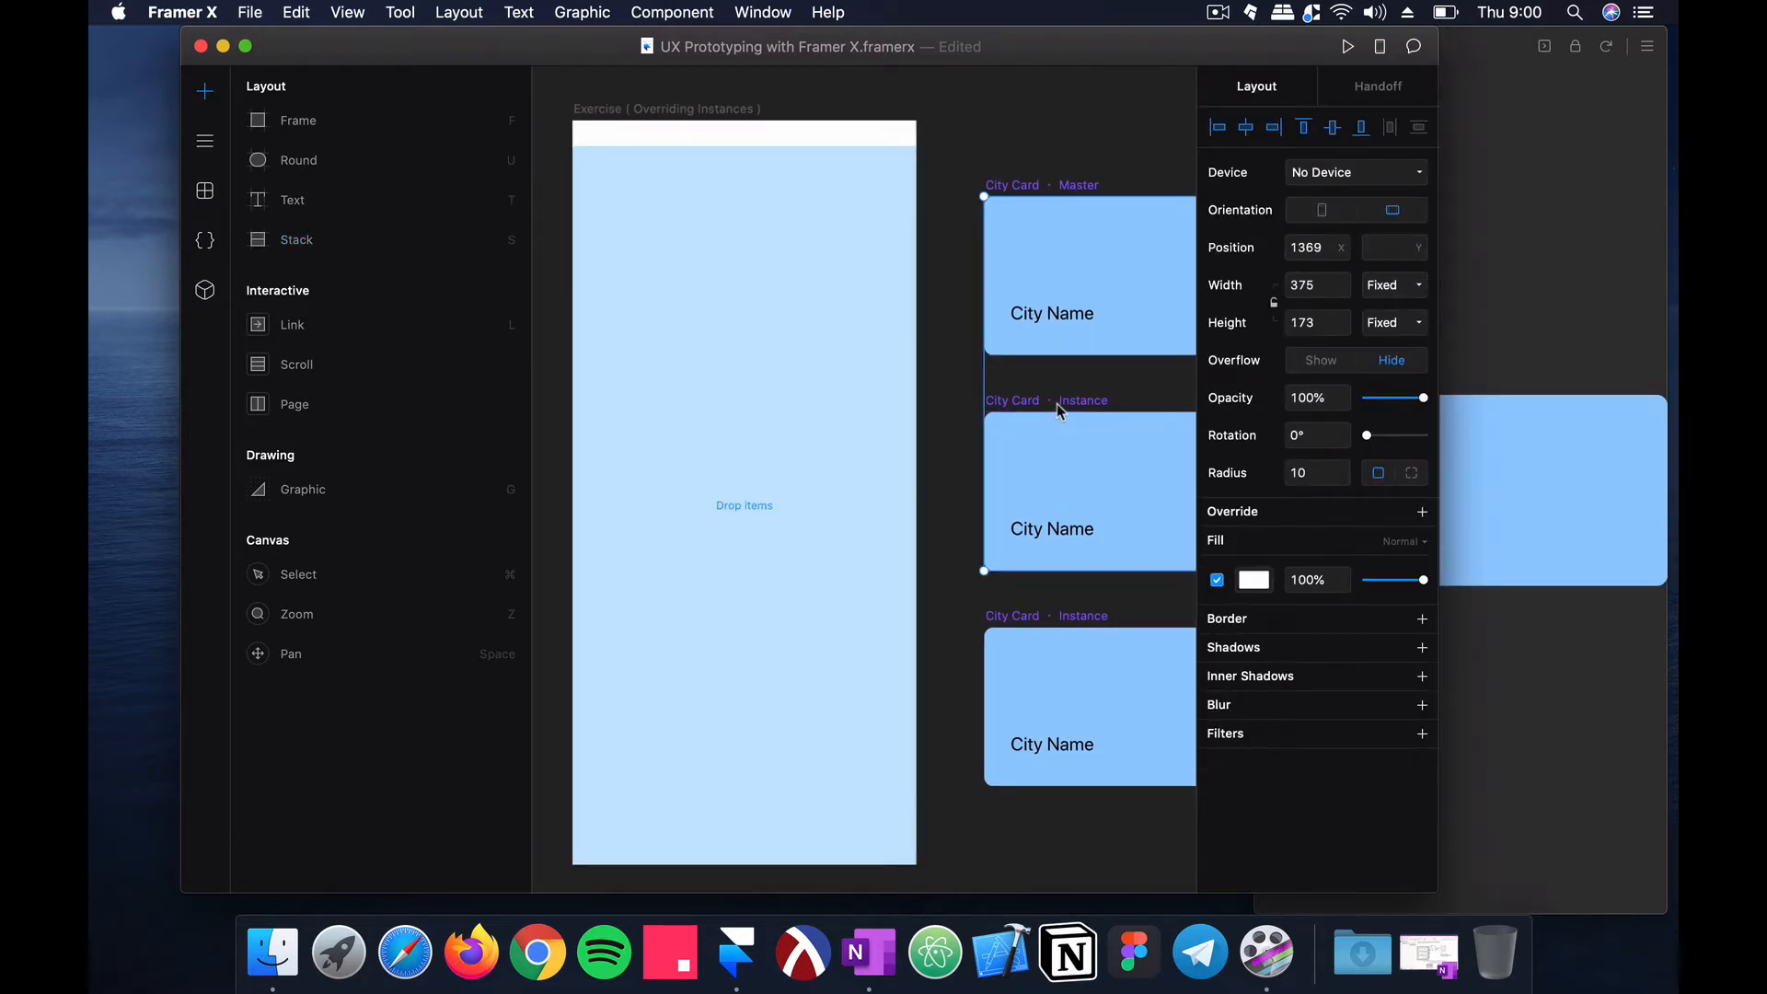
left_click(1059, 618, "shift")
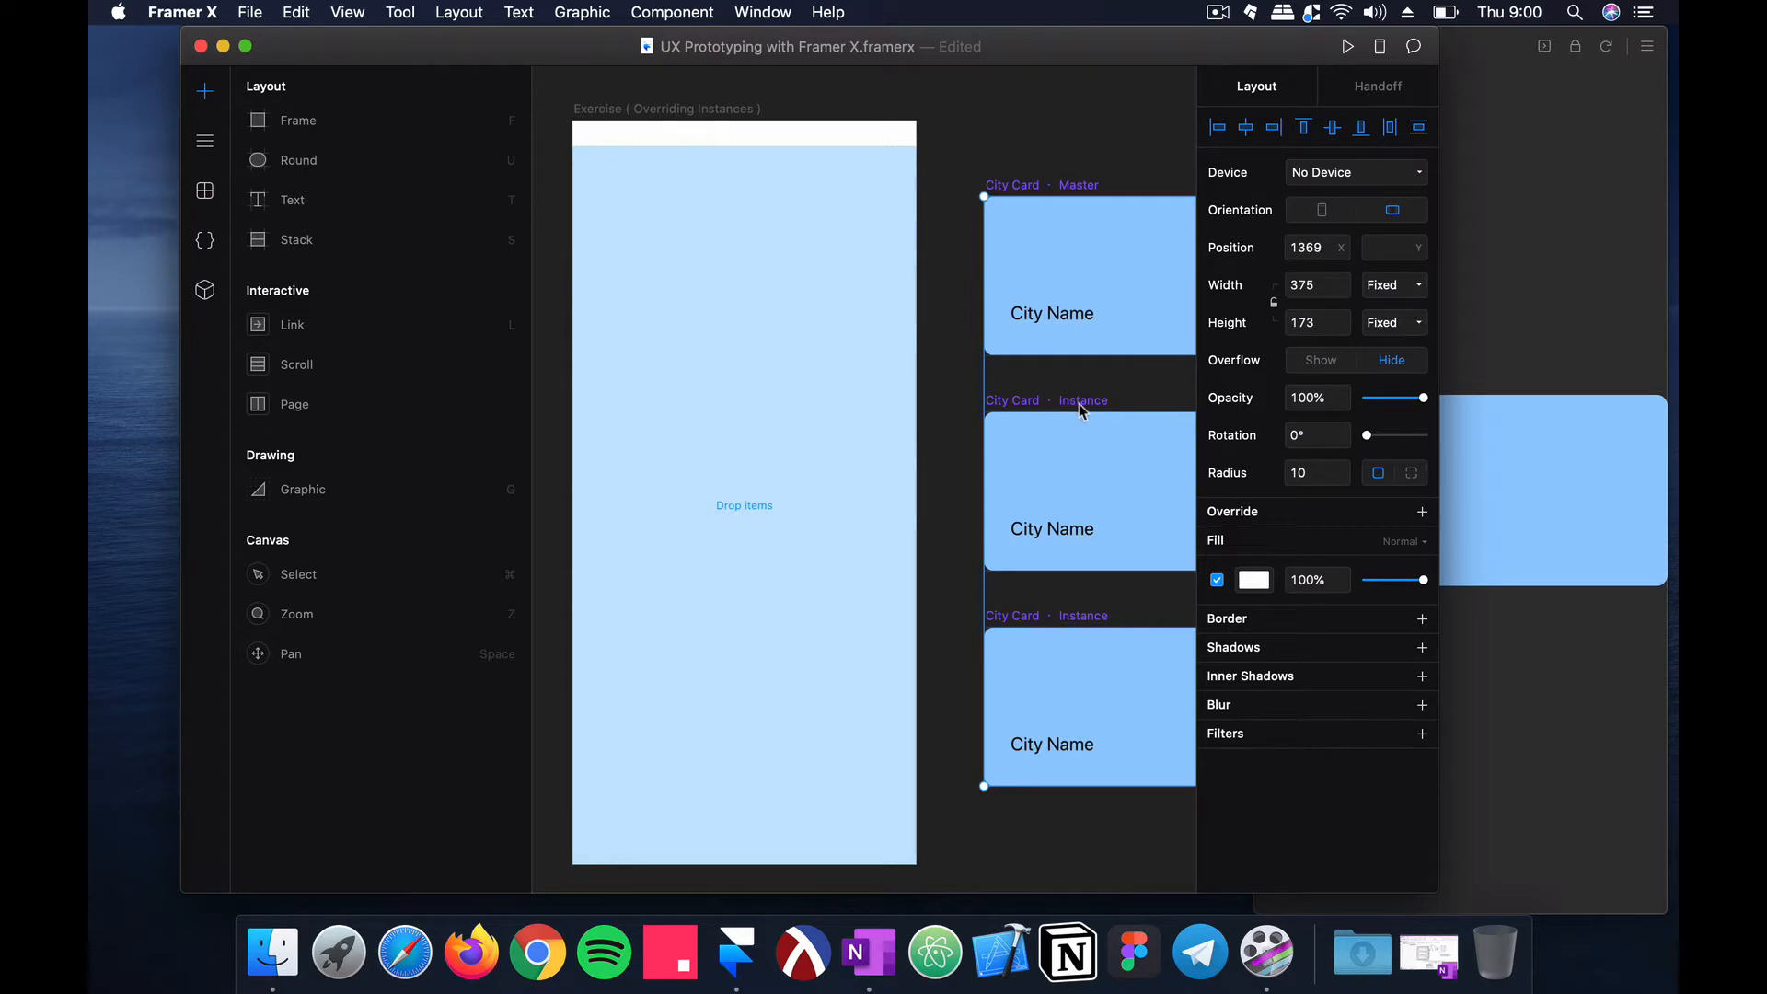
scroll(1078, 403, "left", 5)
left_click_drag(1151, 175, 776, 209)
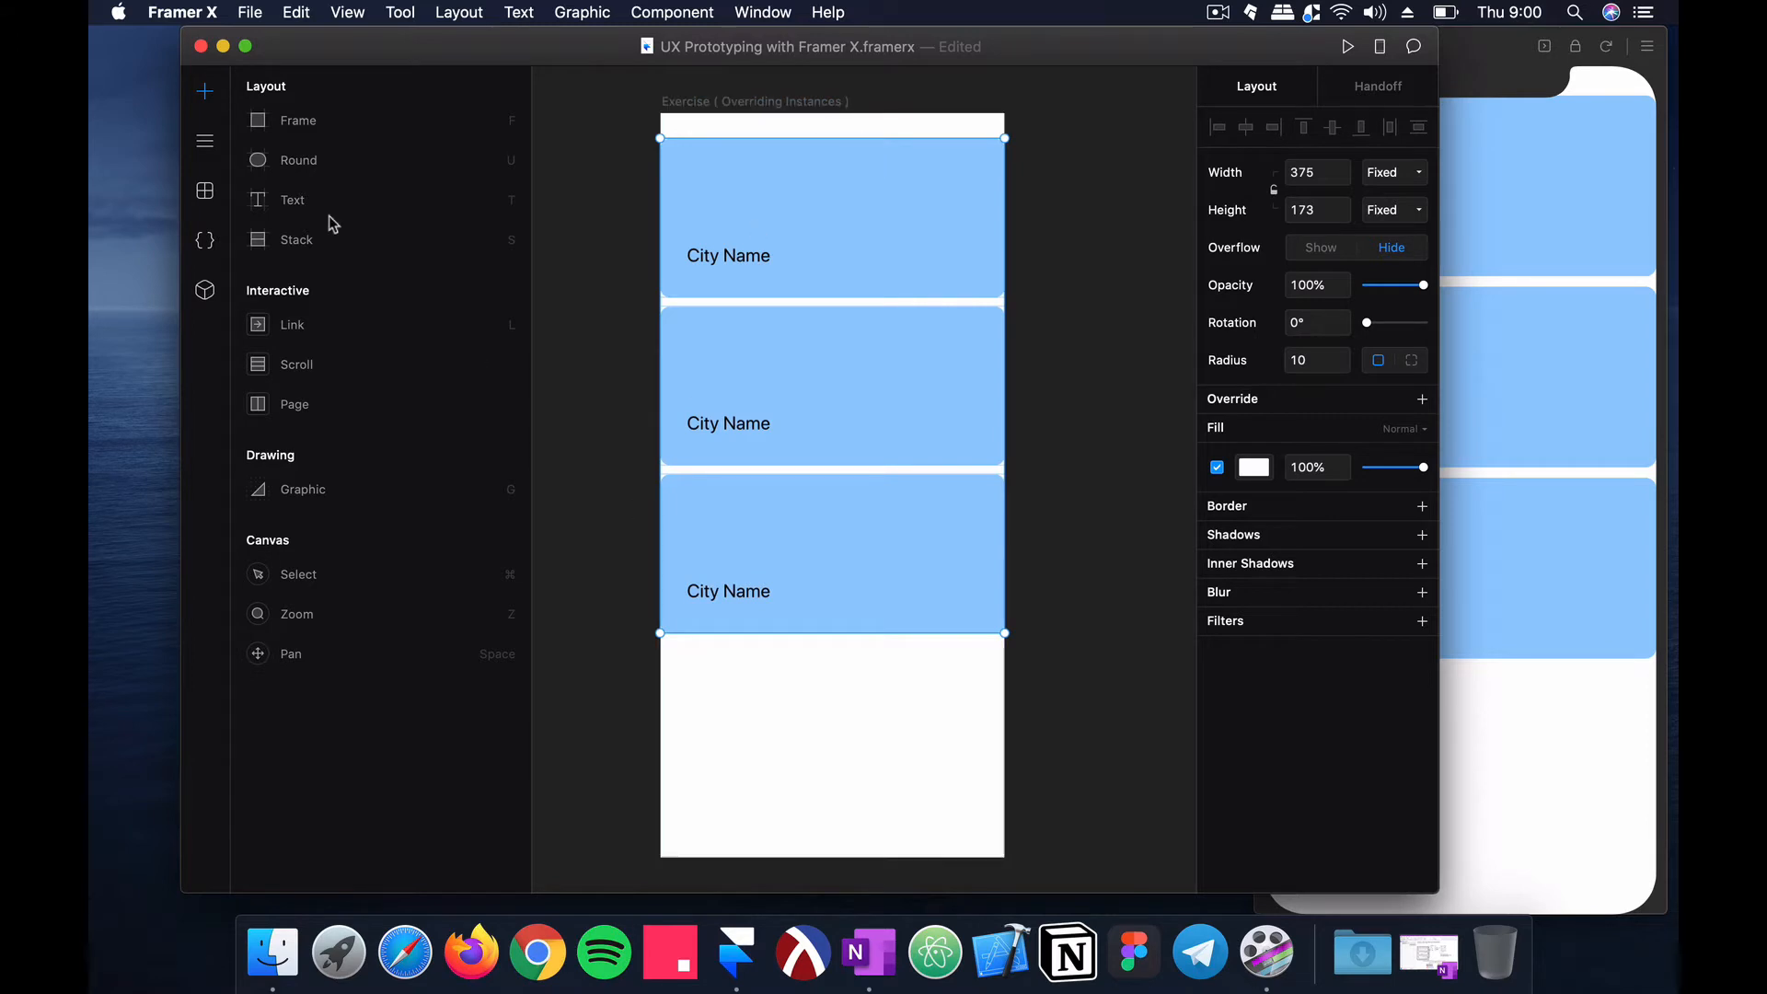
Step: Resize the City Card master inside the Stack to about 279 by 133, moving the design window aside to uncover the preview
left_click(195, 144)
left_click(336, 156)
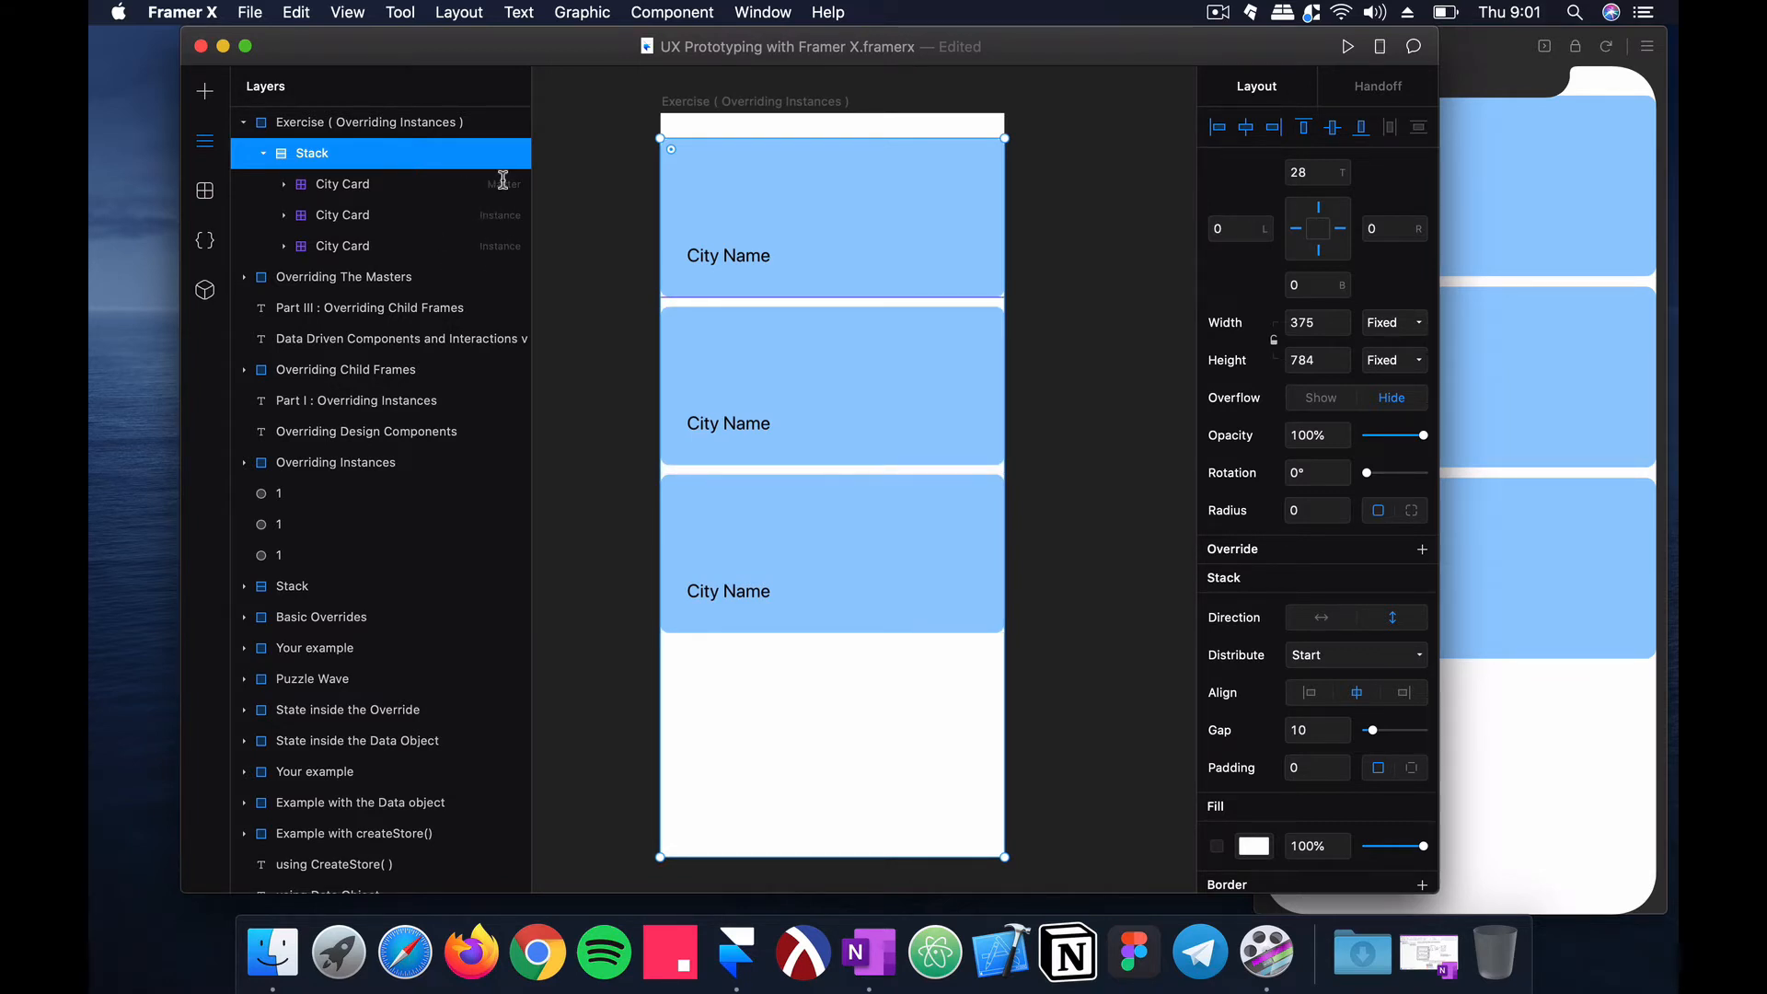
left_click(428, 192)
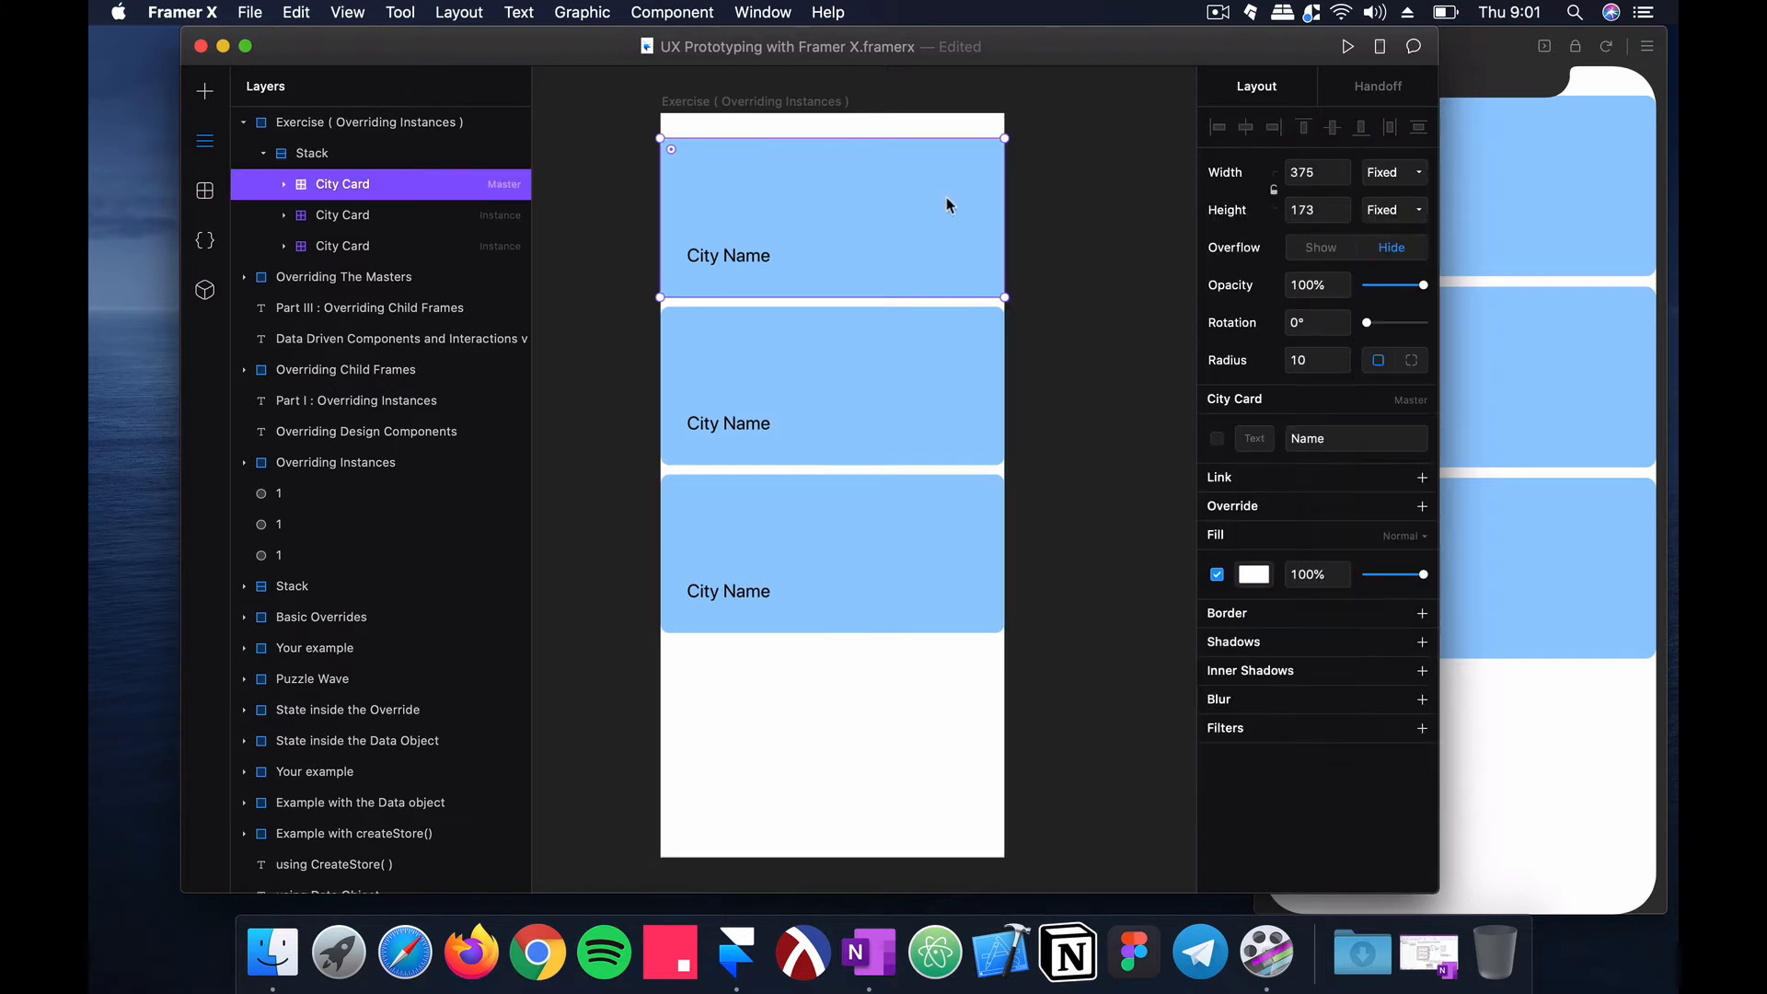
left_click_drag(1005, 214, 981, 212)
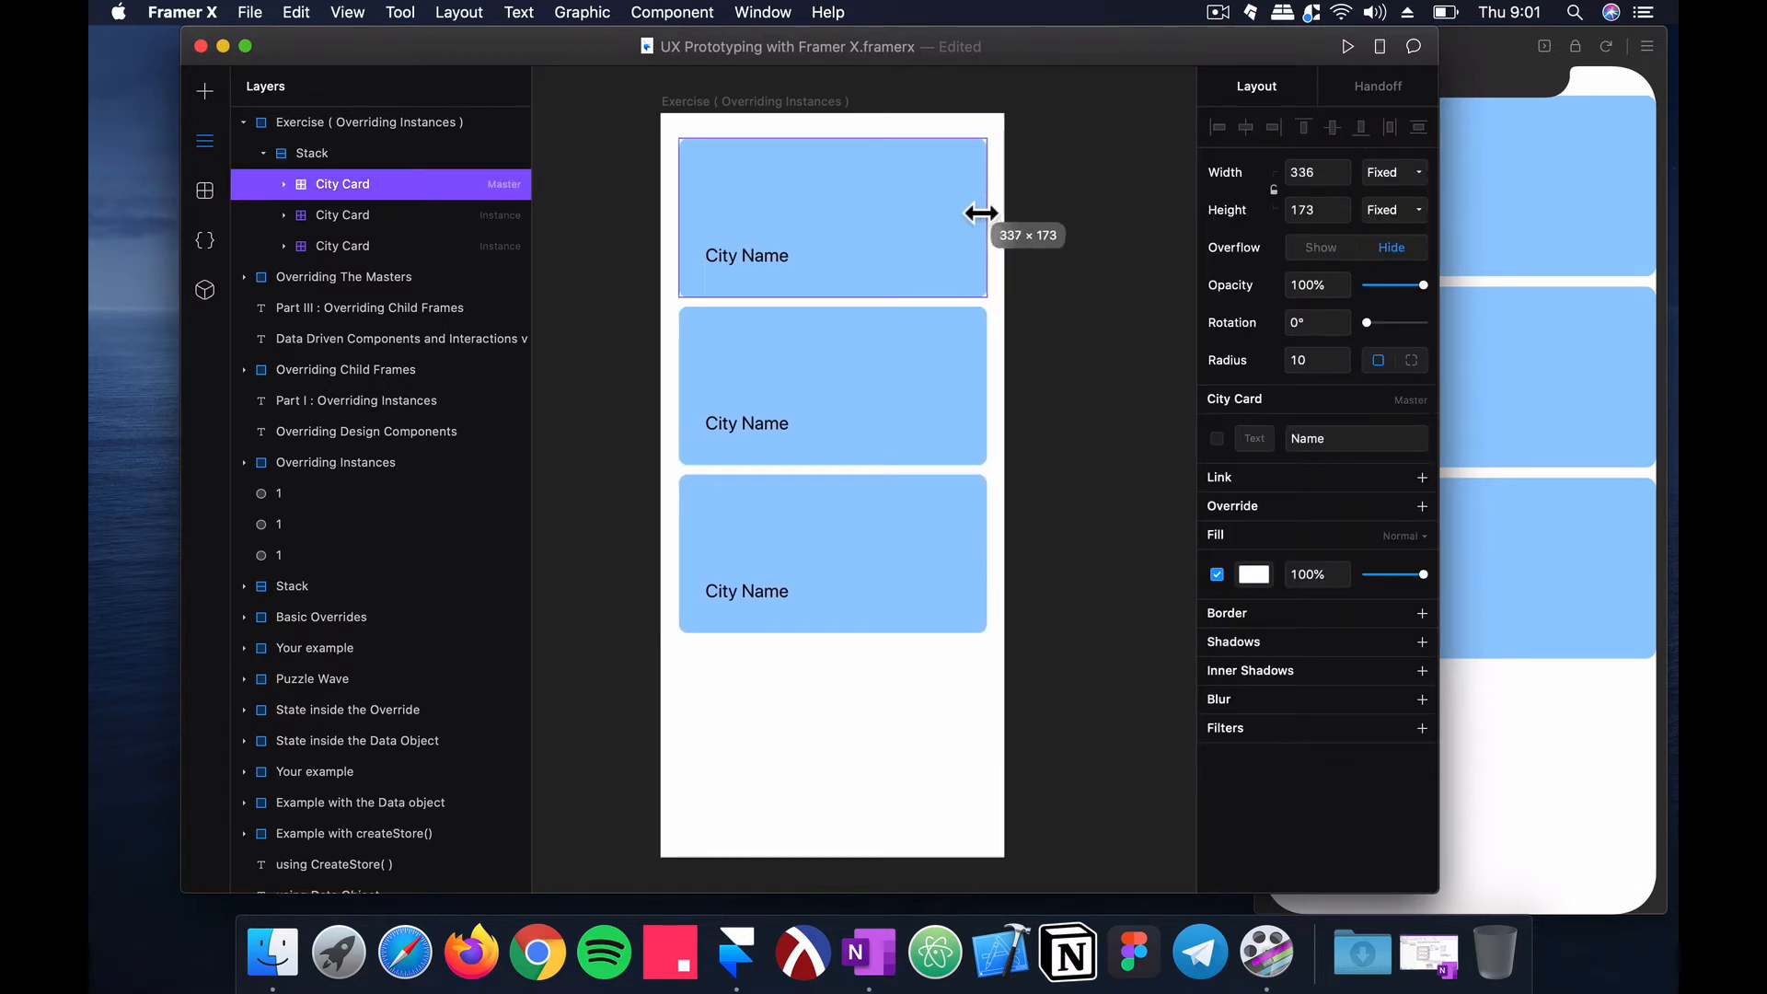
left_click(1573, 38)
left_click_drag(1154, 37, 1004, 42)
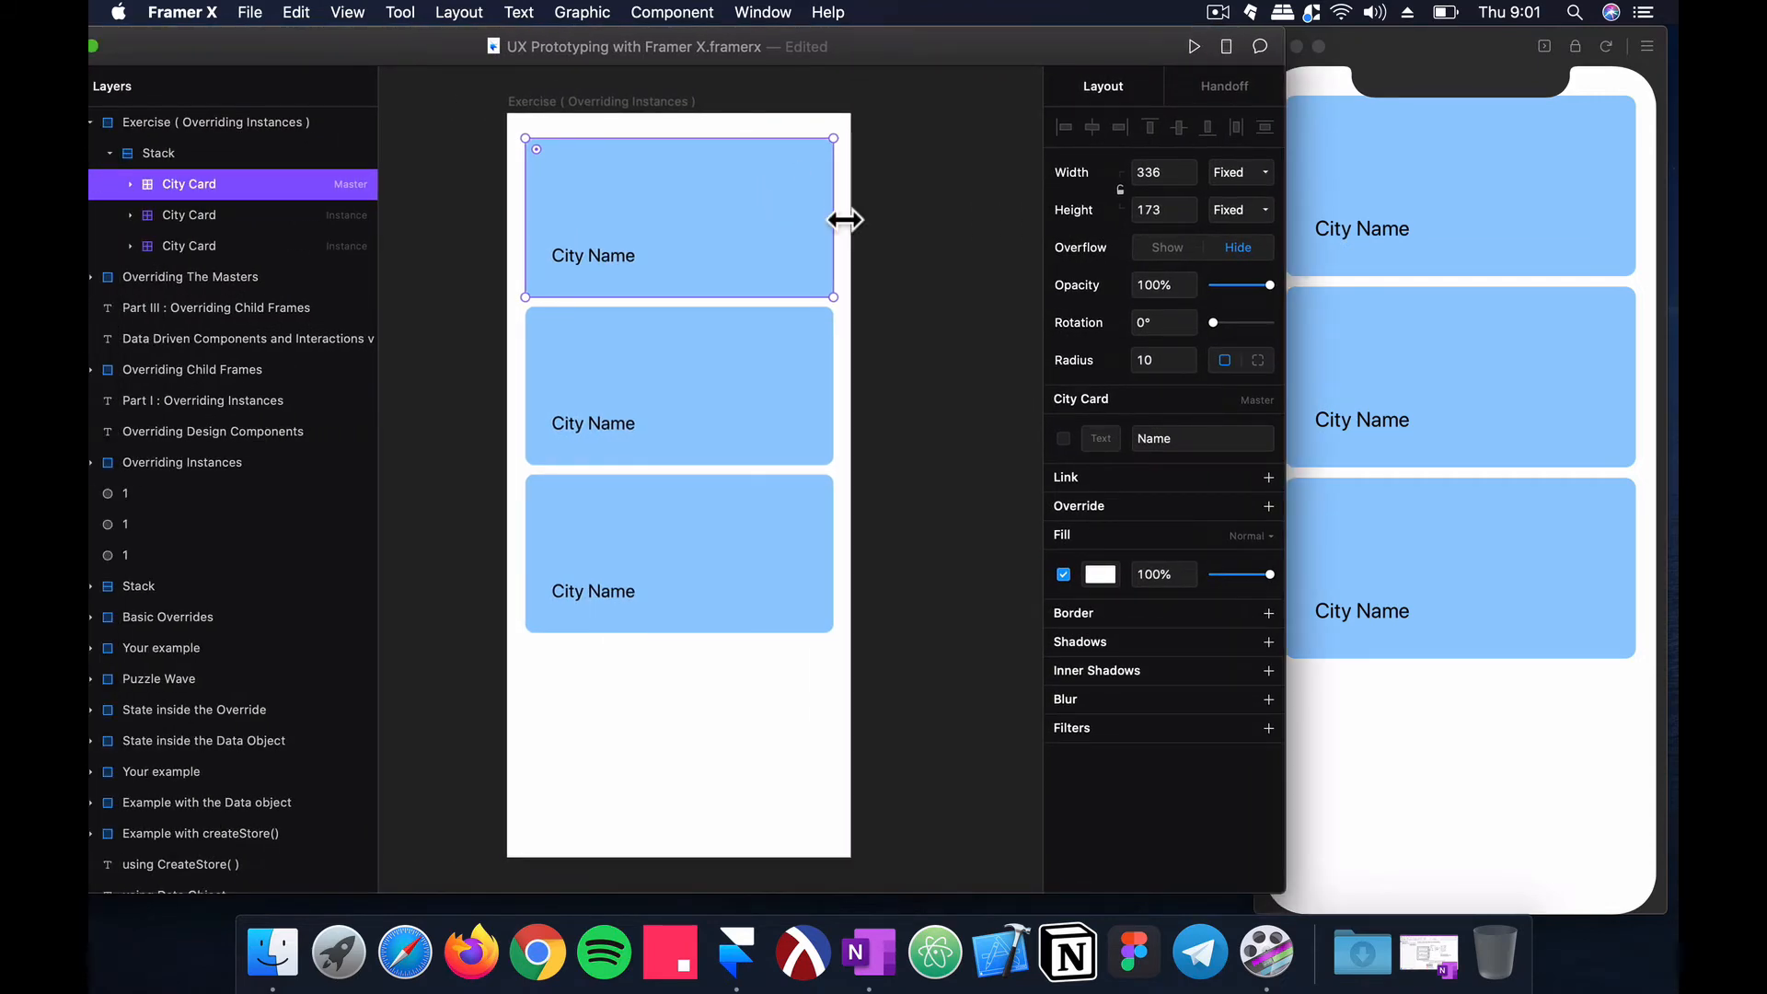
left_click_drag(839, 213, 799, 215)
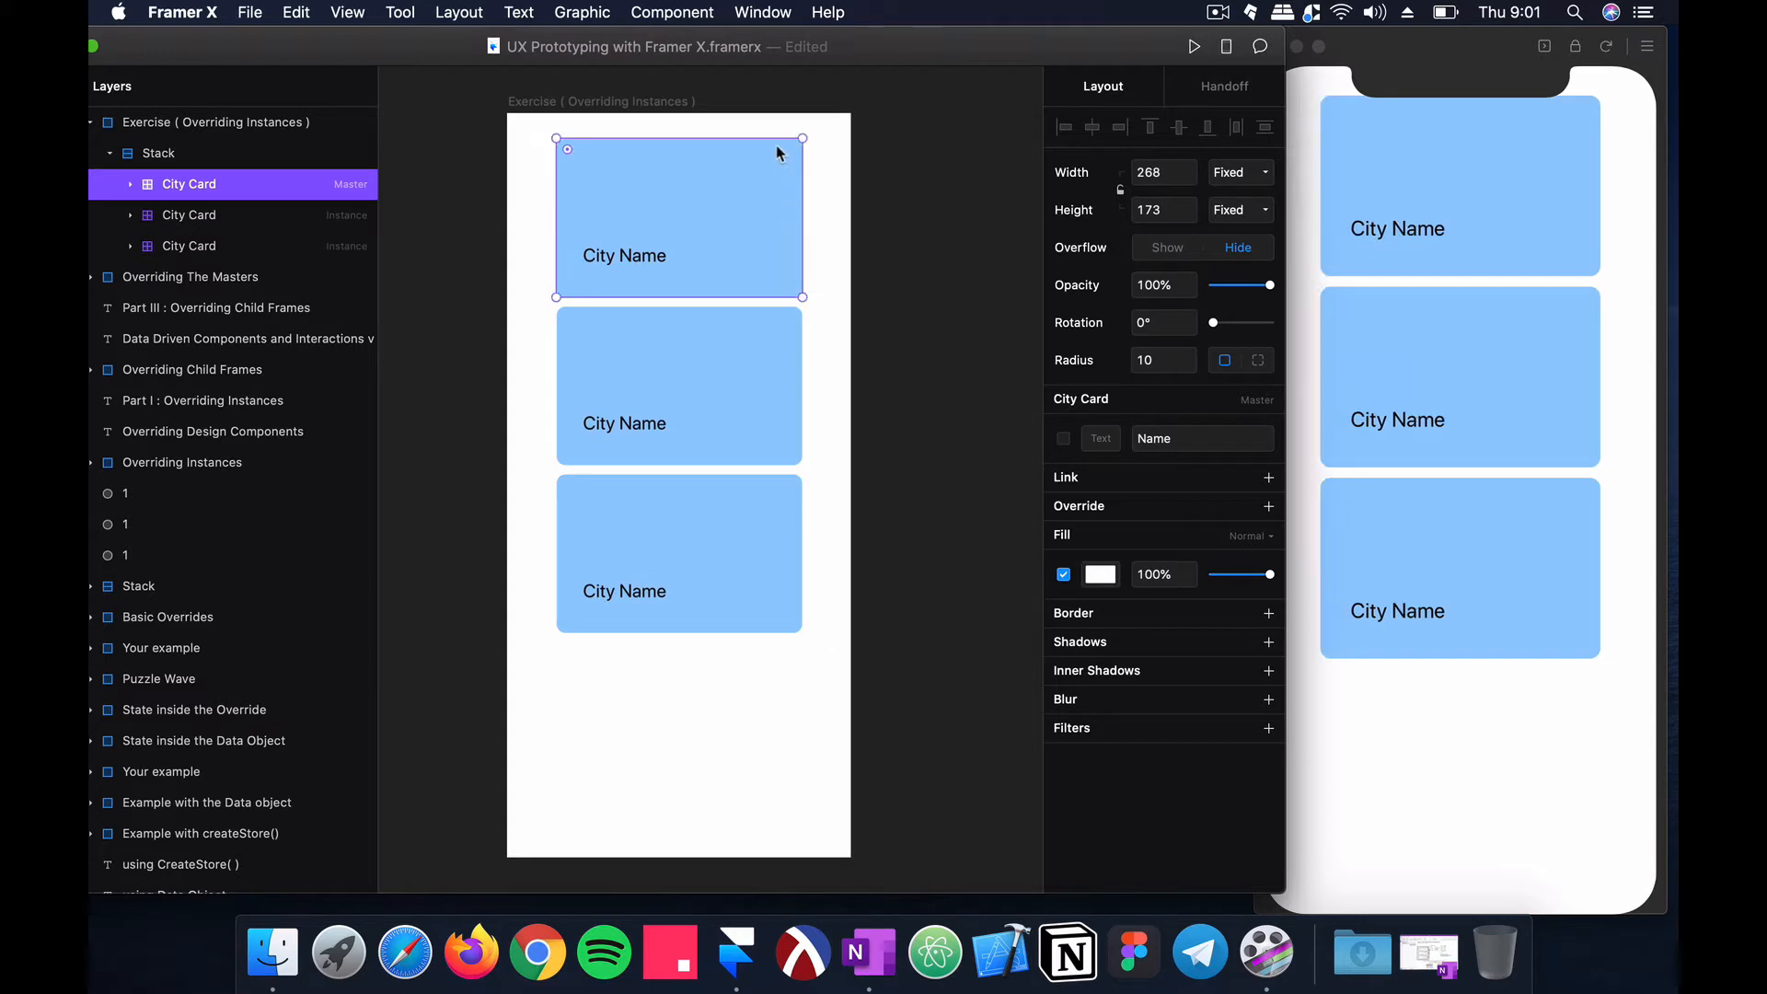
left_click_drag(785, 141, 808, 183)
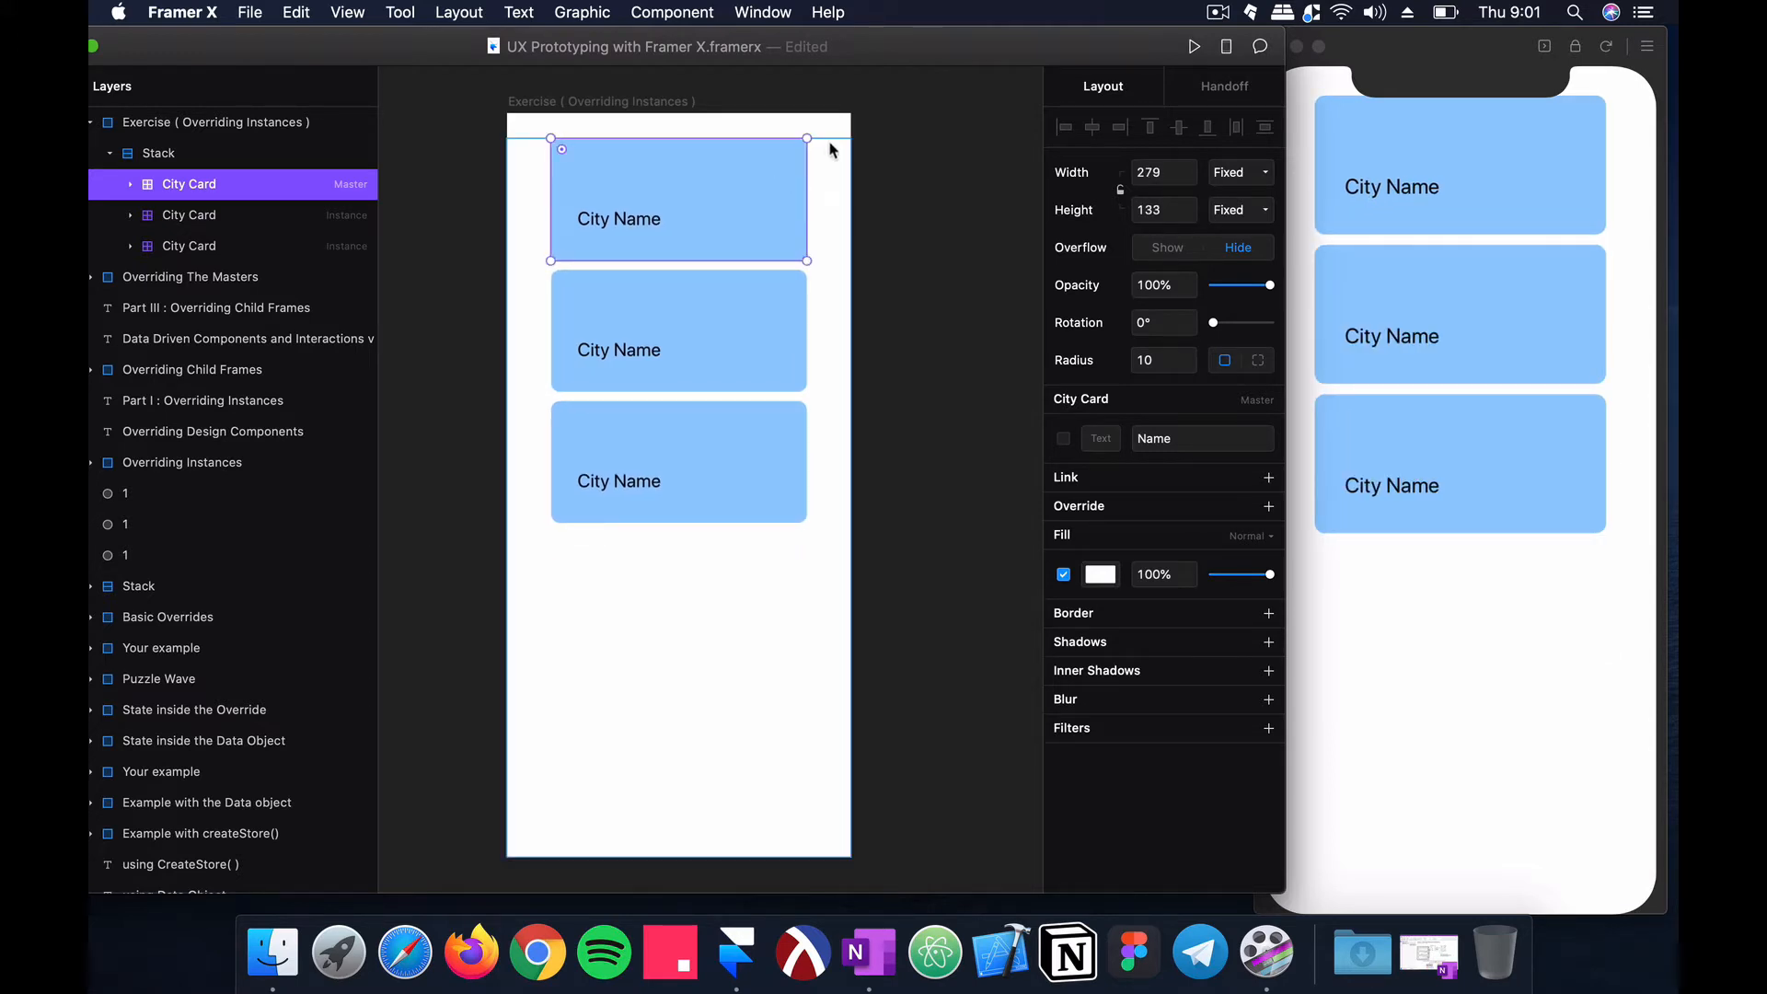
Step: Shorten the Stack to a height of 453 and place it 179 from the top and 180 from the bottom of the screen
scroll(761, 690, "down", 3)
scroll(809, 461, "up", 5)
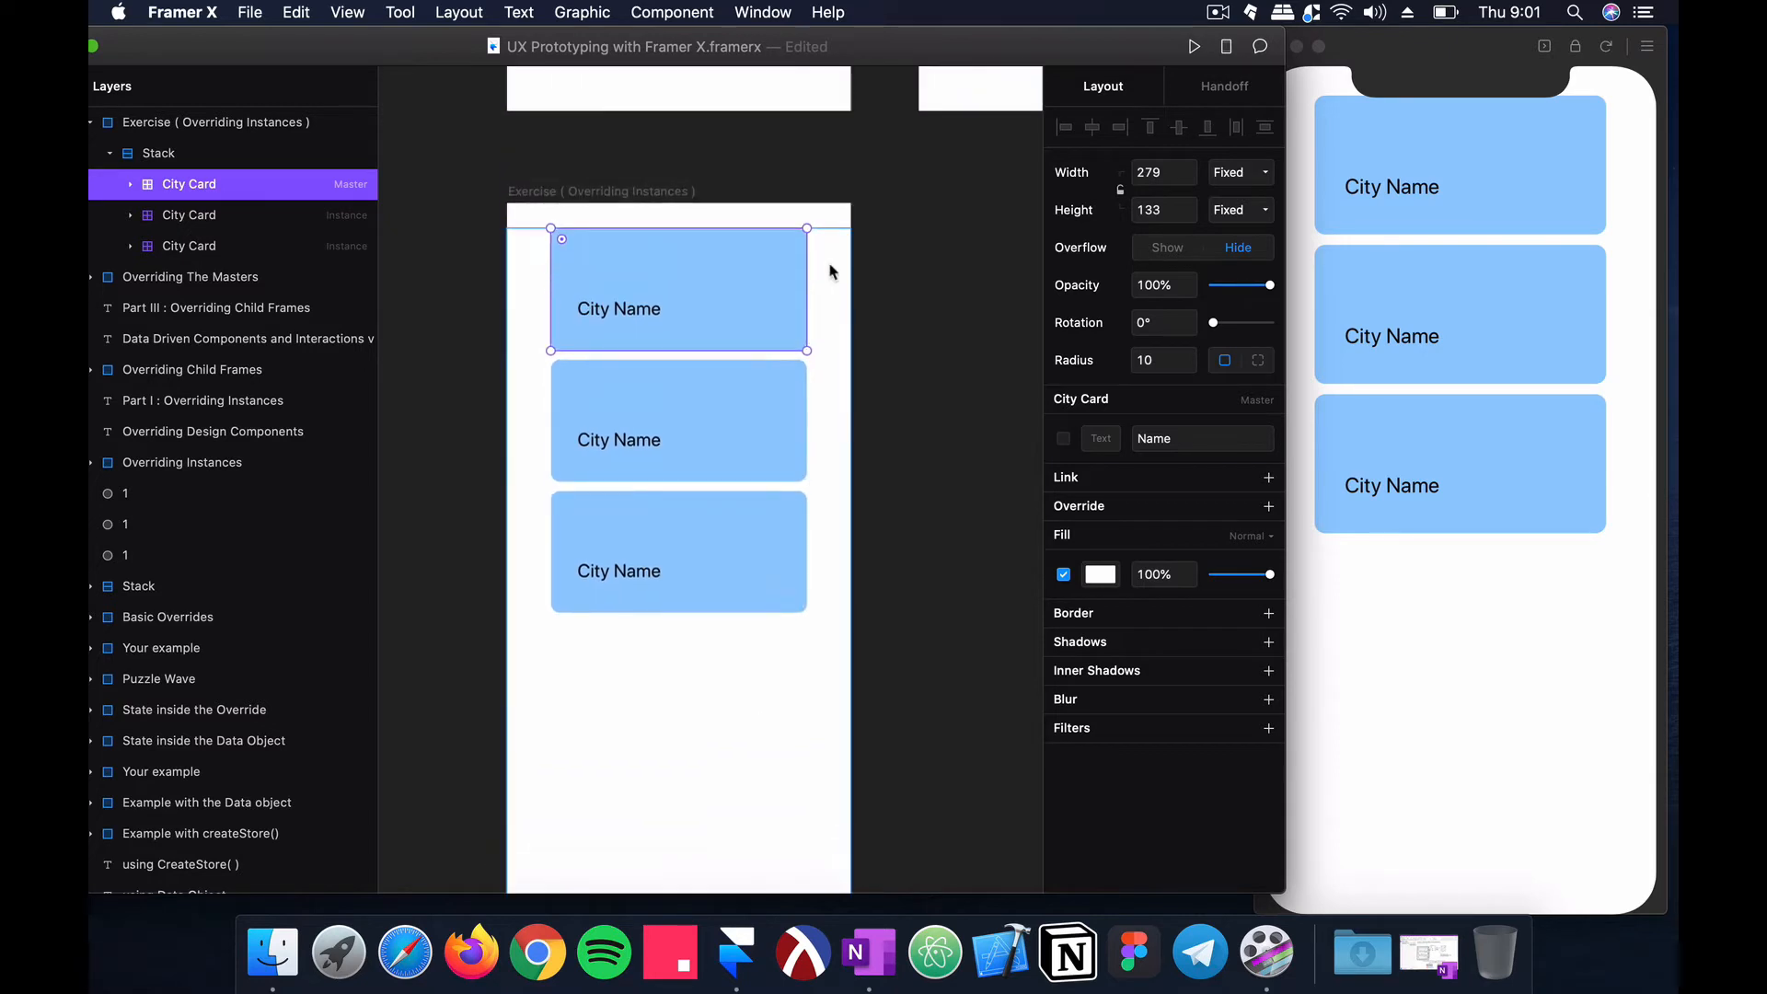
left_click(835, 274)
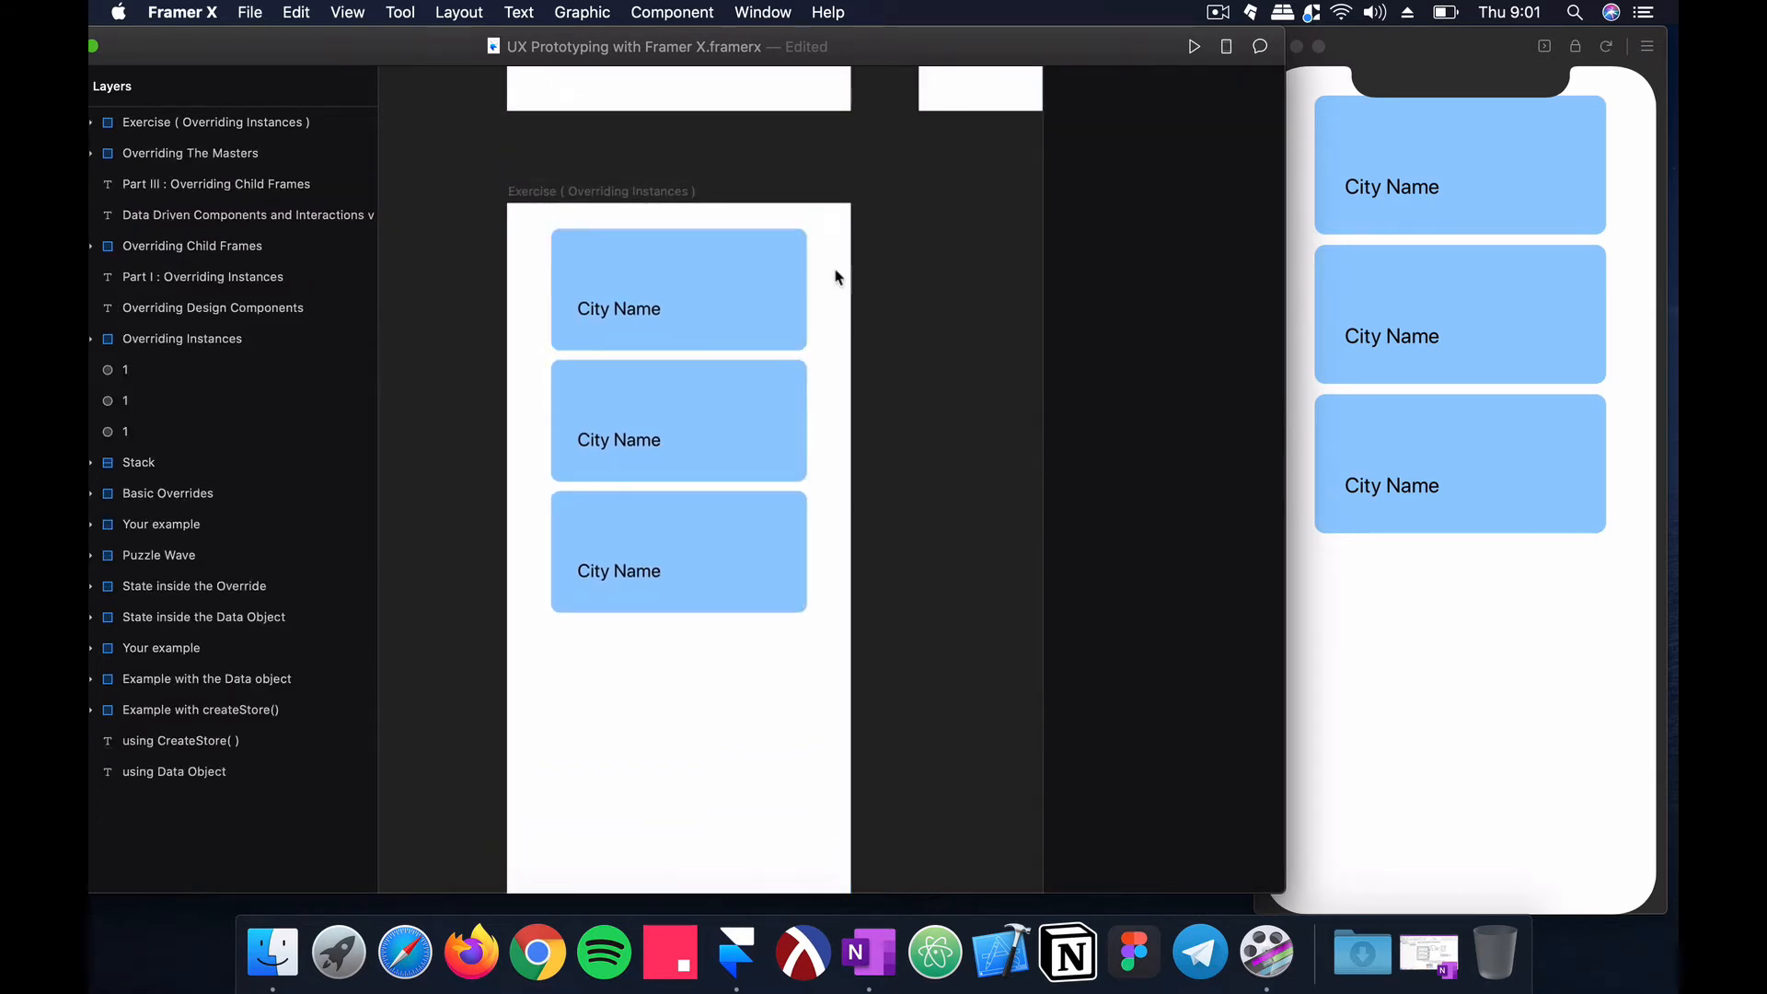
left_click_drag(851, 230, 852, 355)
scroll(852, 355, "down", 2)
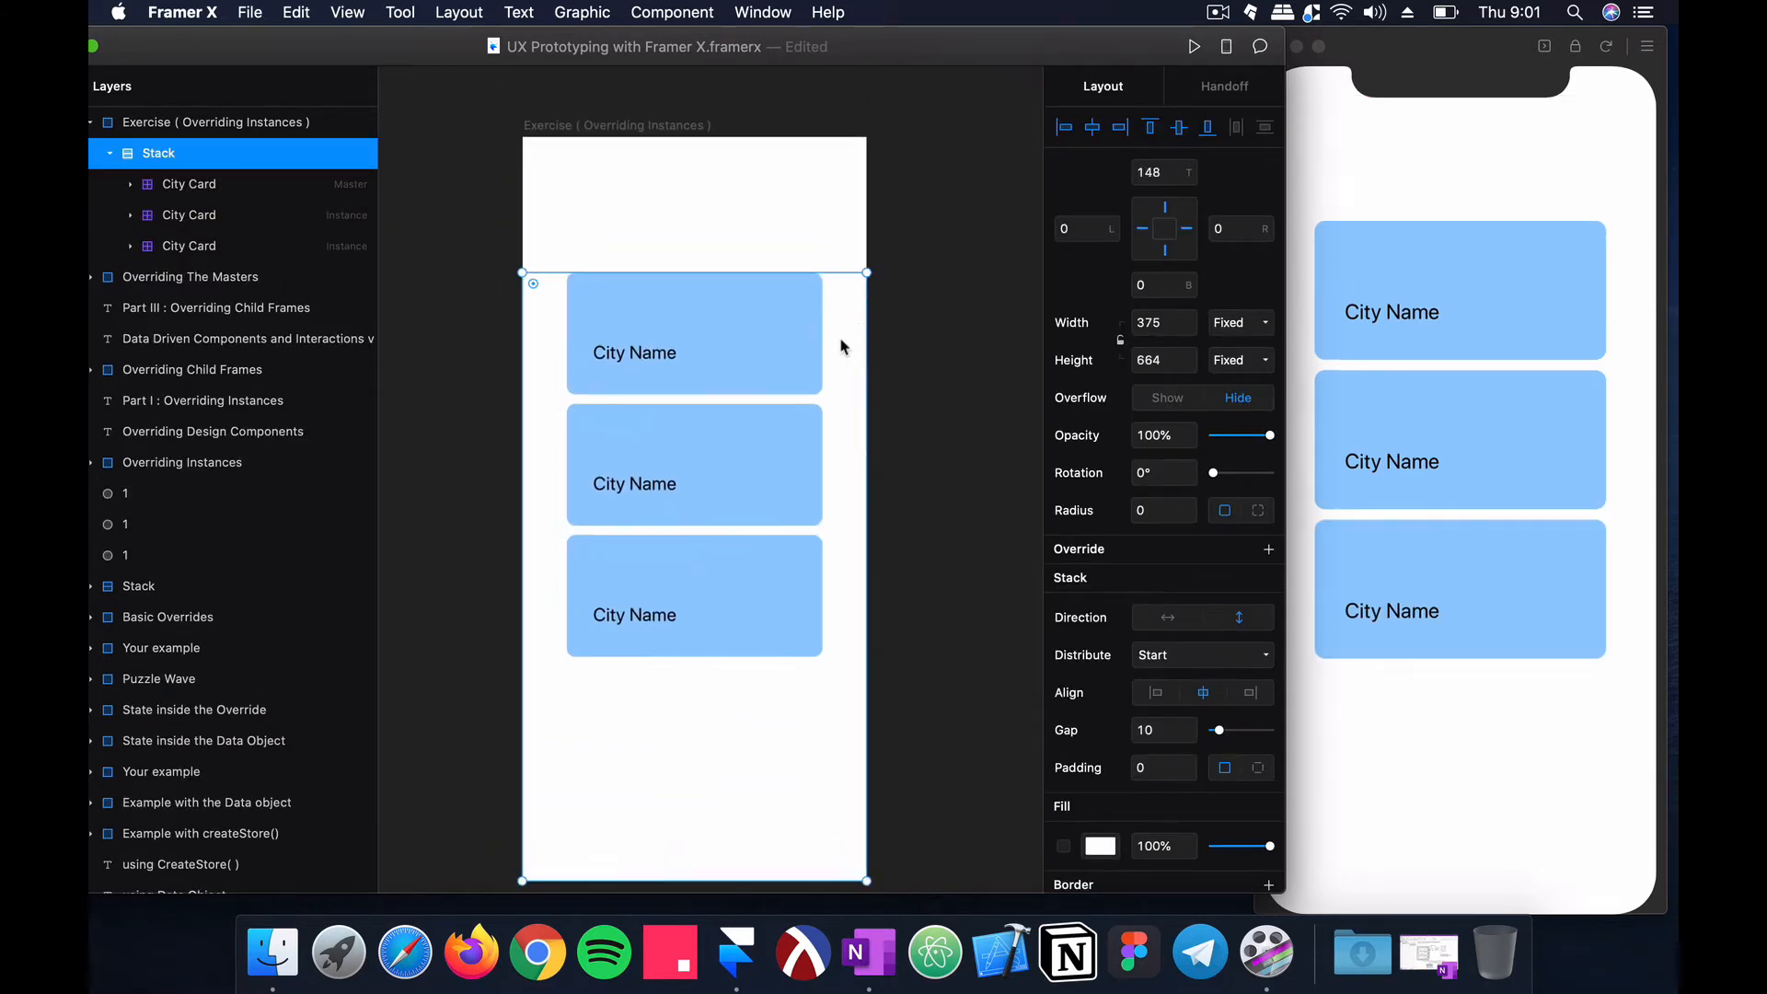
scroll(825, 380, "down", 4)
left_click_drag(791, 731, 814, 548)
scroll(816, 506, "up", 2)
mouse_move(816, 473)
left_mouse_down()
mouse_move(819, 536)
mouse_move(820, 505)
left_mouse_up()
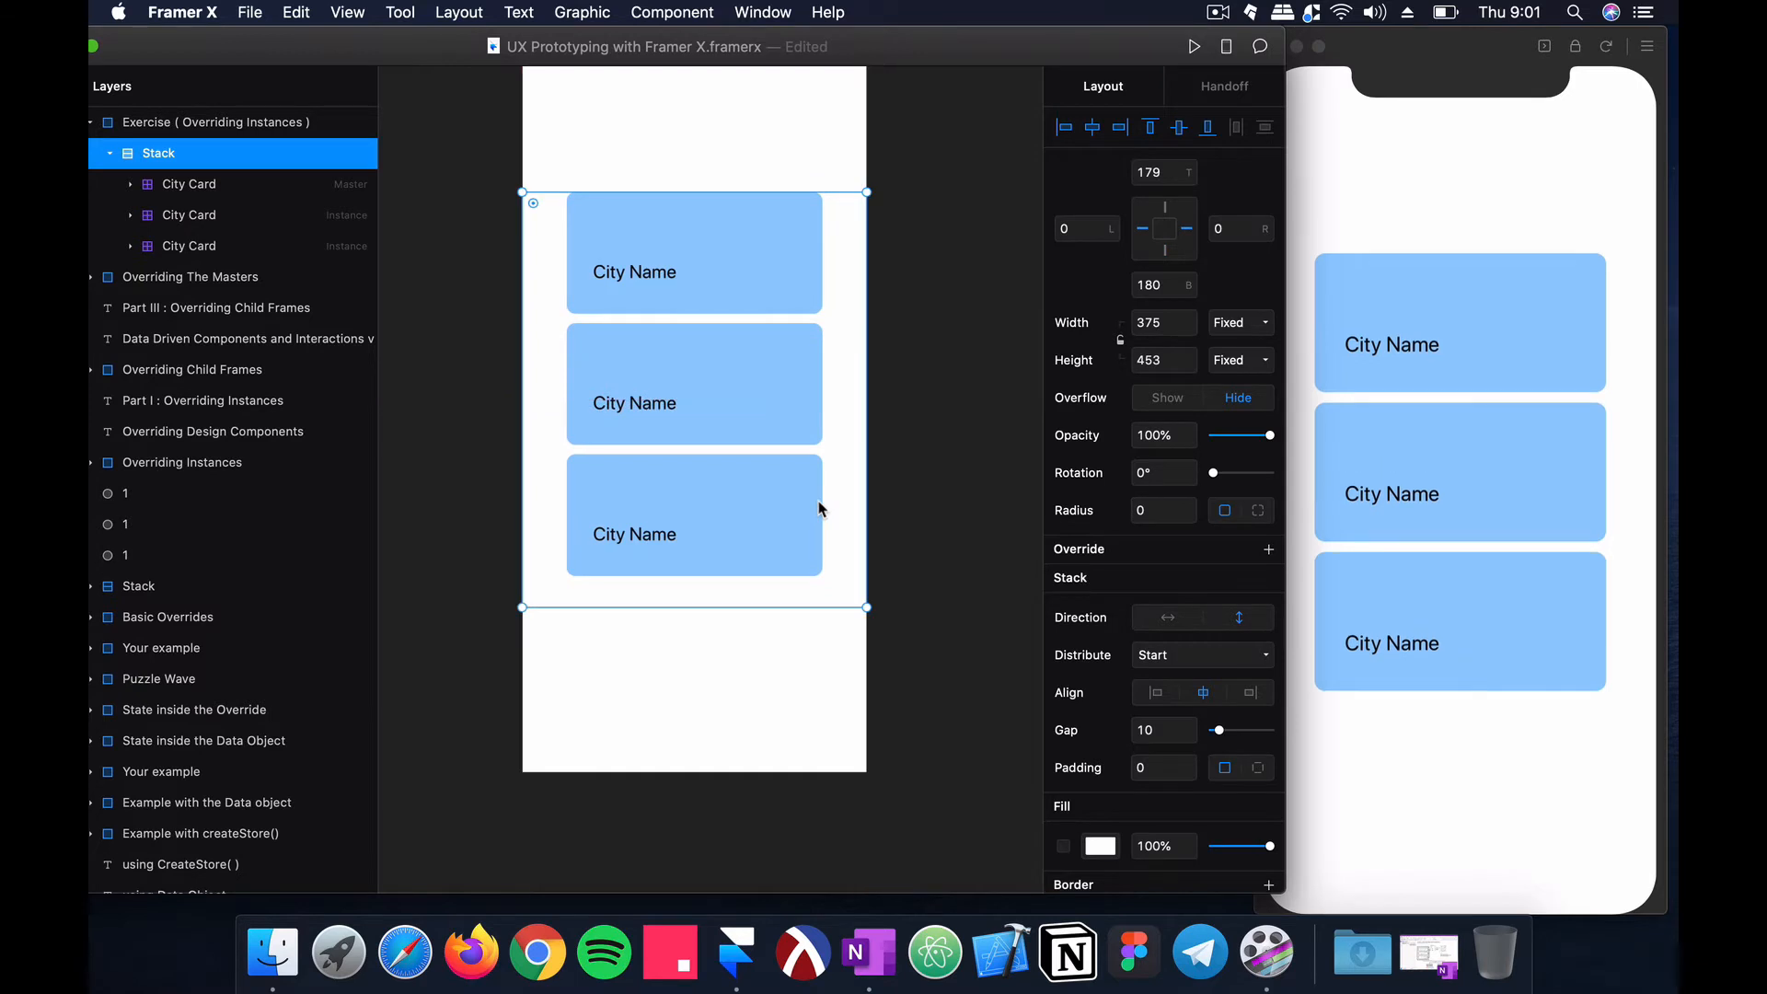
left_click(931, 492)
left_click(1427, 242)
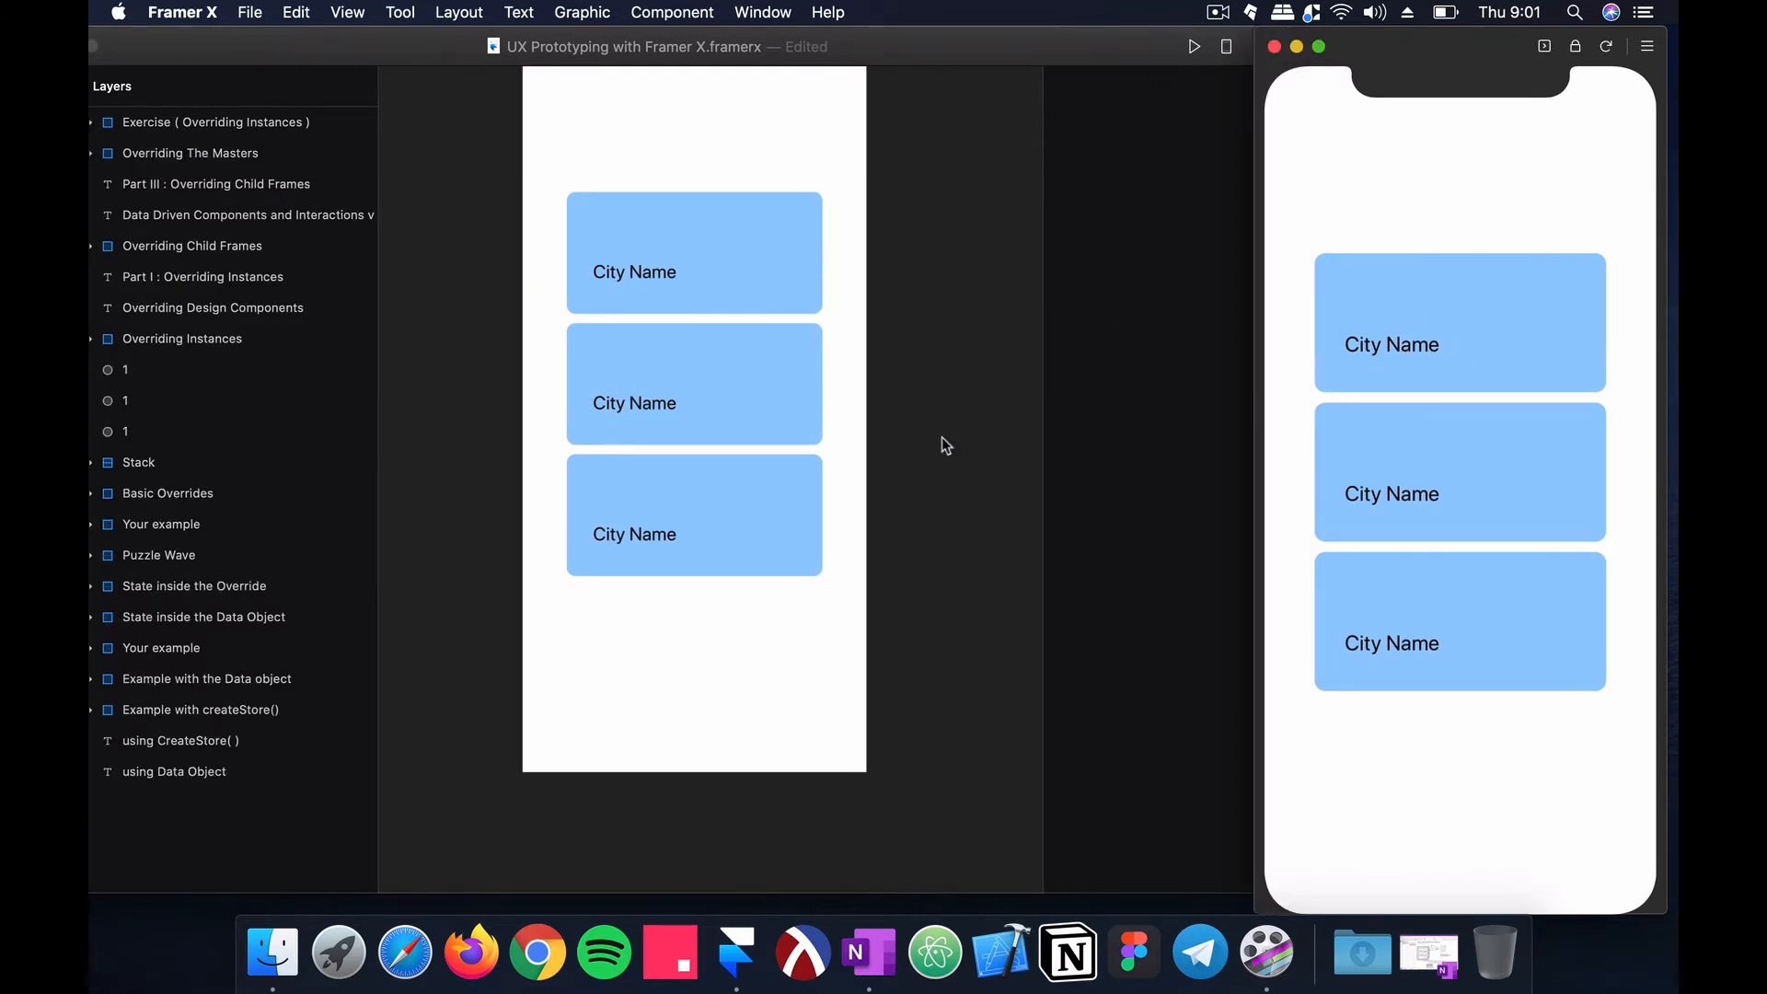
Step: Try to enlarge the City Card master slightly from its corner, and undo the resize
left_click(737, 315)
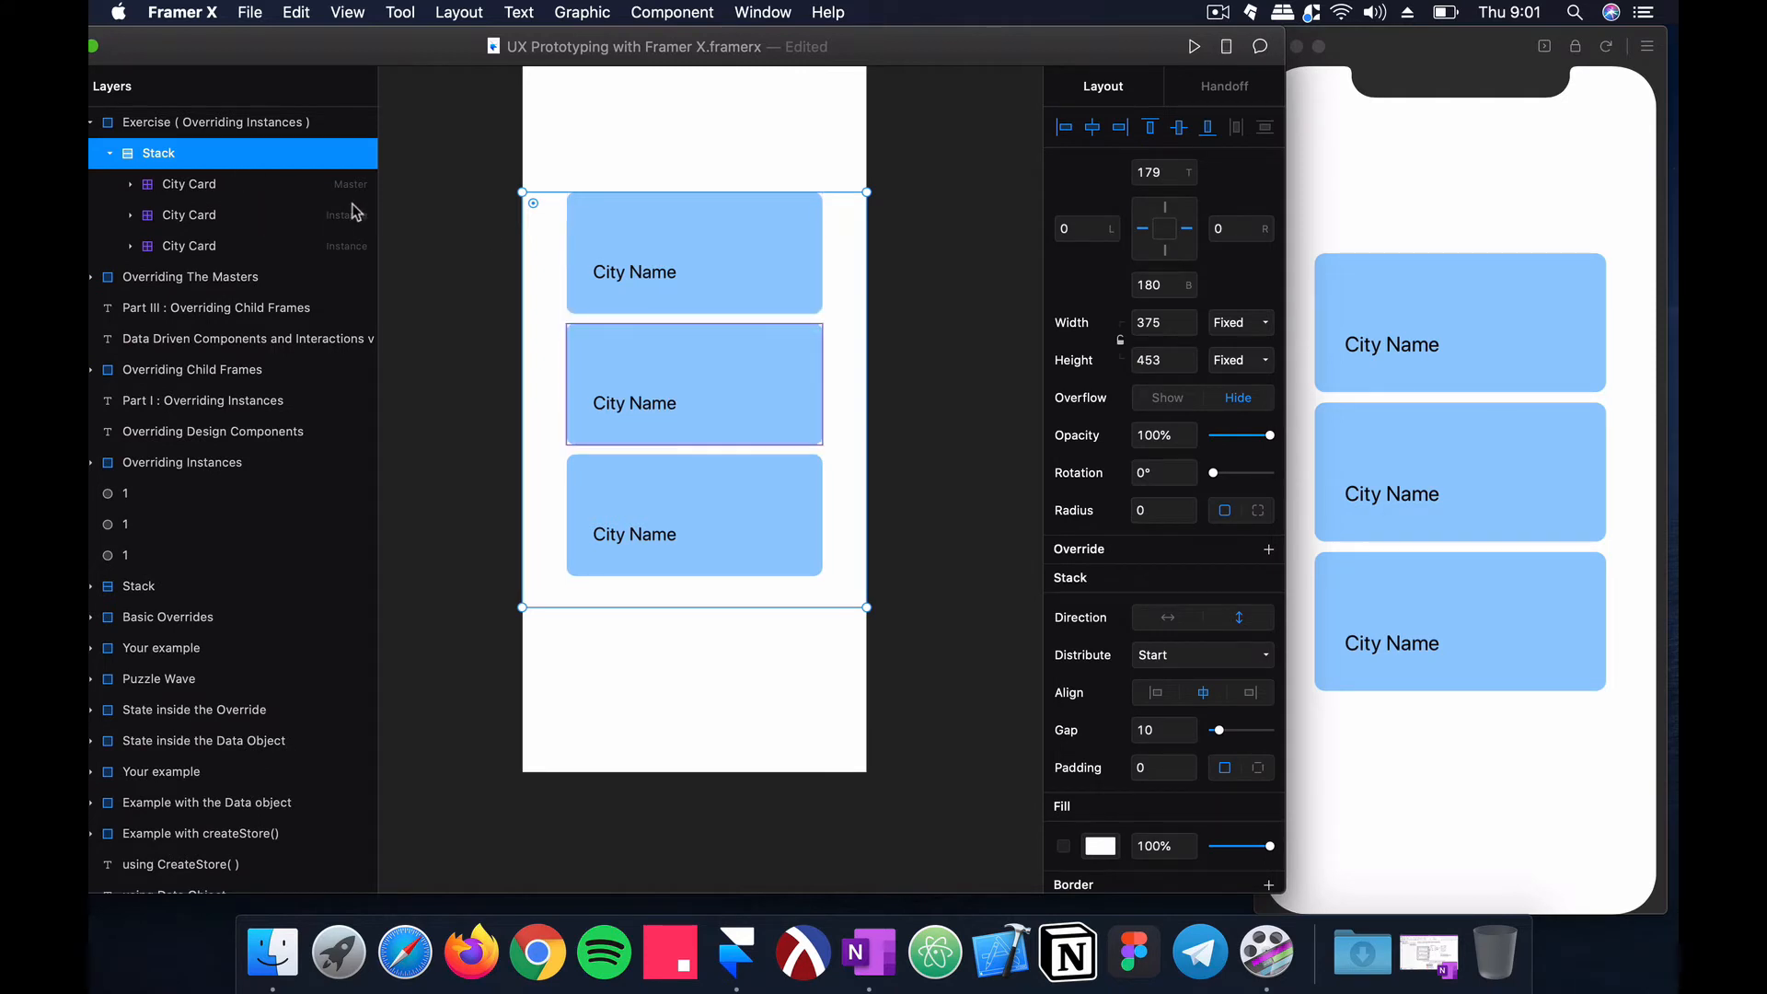
left_click(733, 264)
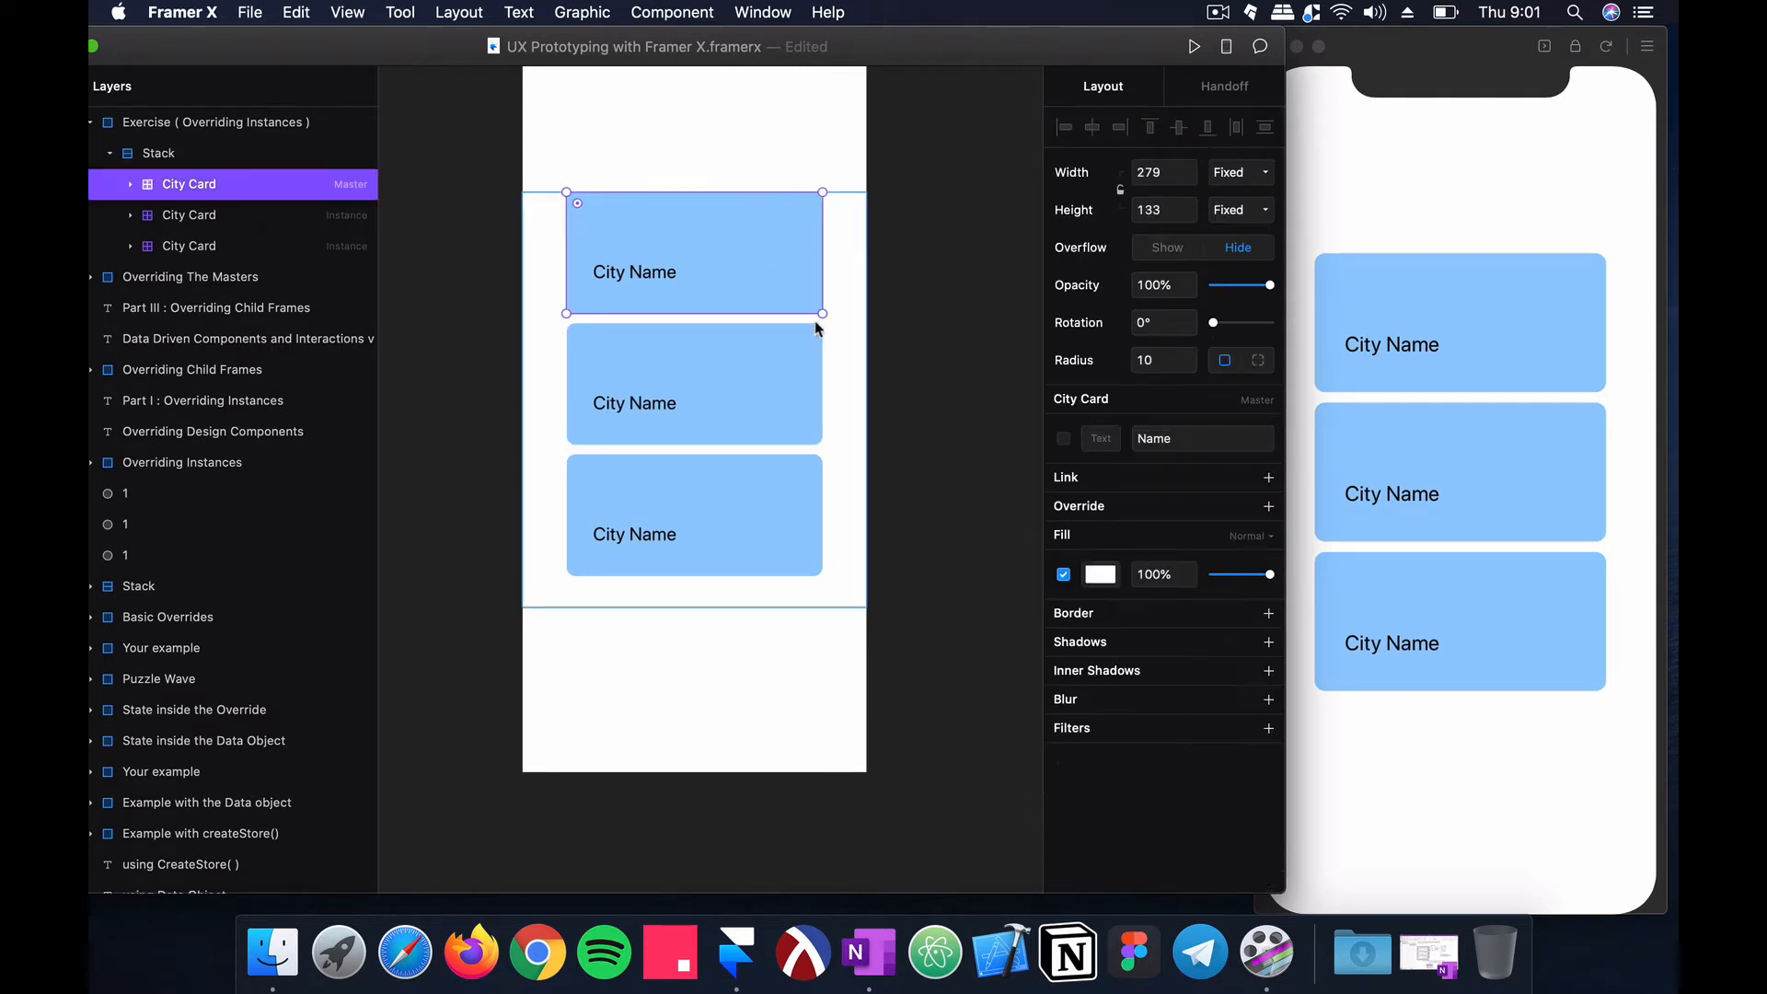
mouse_move(821, 312)
left_mouse_down()
mouse_move(828, 327)
mouse_move(802, 308)
mouse_move(826, 325)
left_mouse_up()
key("super+z")
key("super+z")
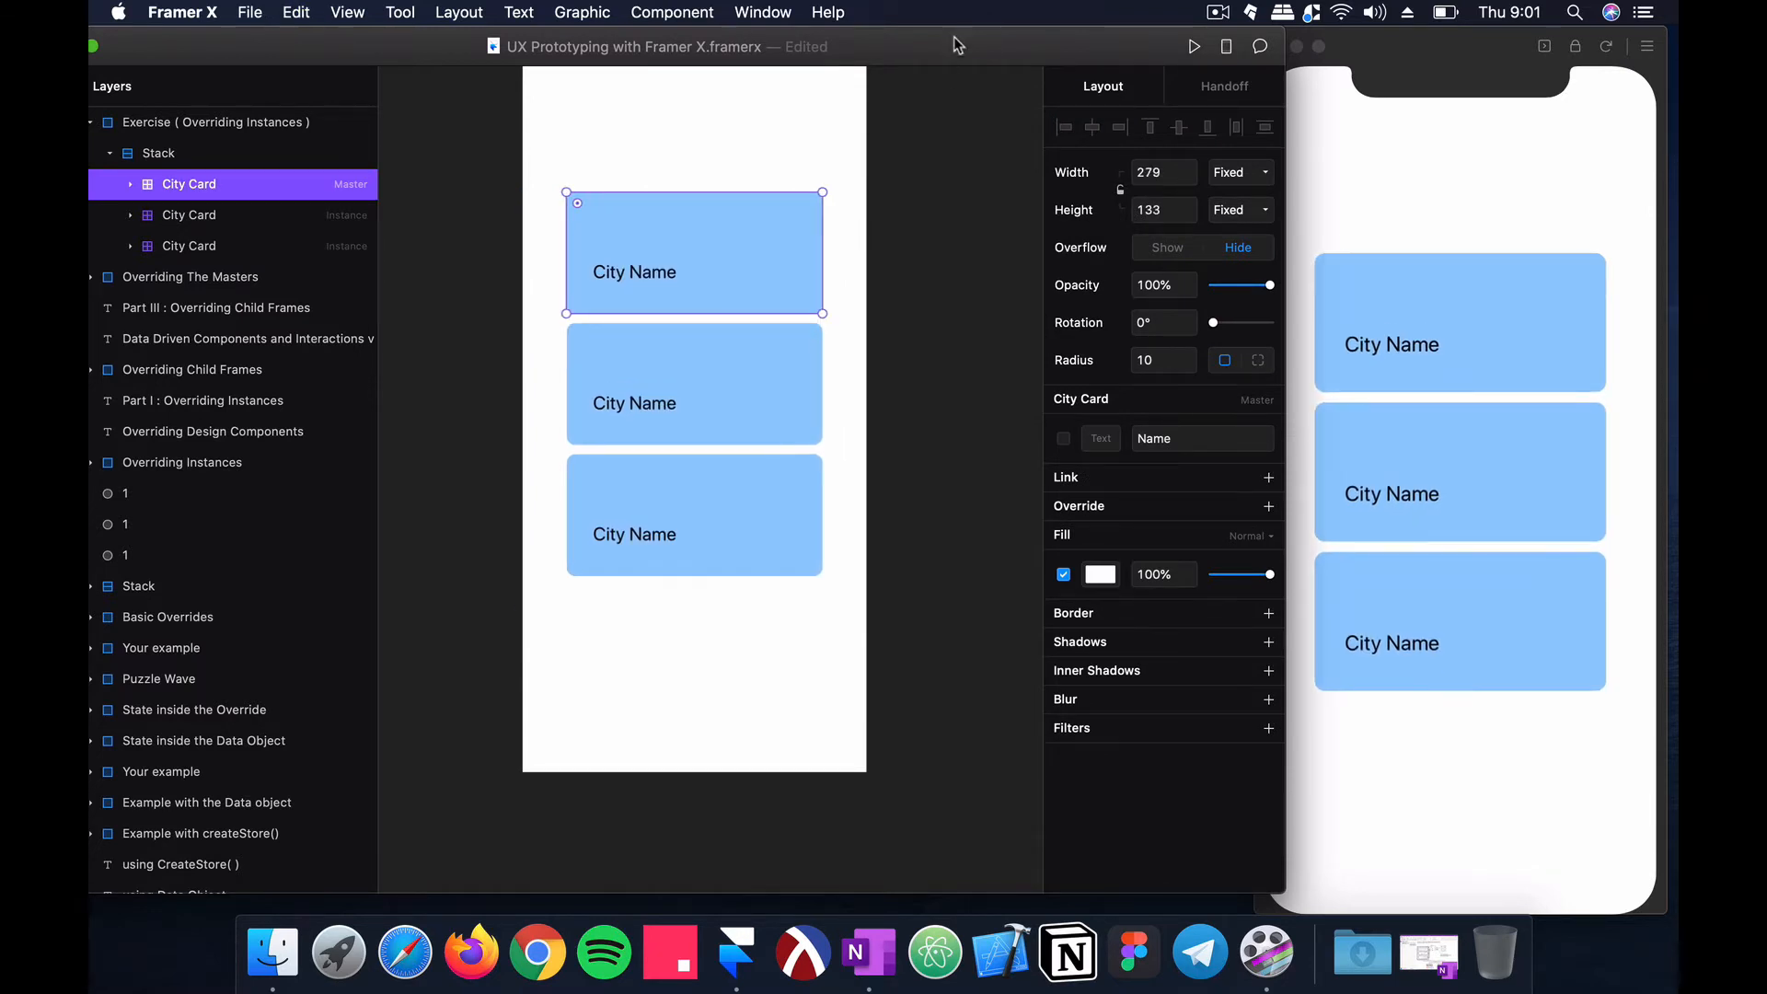
Step: Move the design window back and examine the component properties of the City master on the Overriding Instances example screen
left_click_drag(955, 39, 1132, 39)
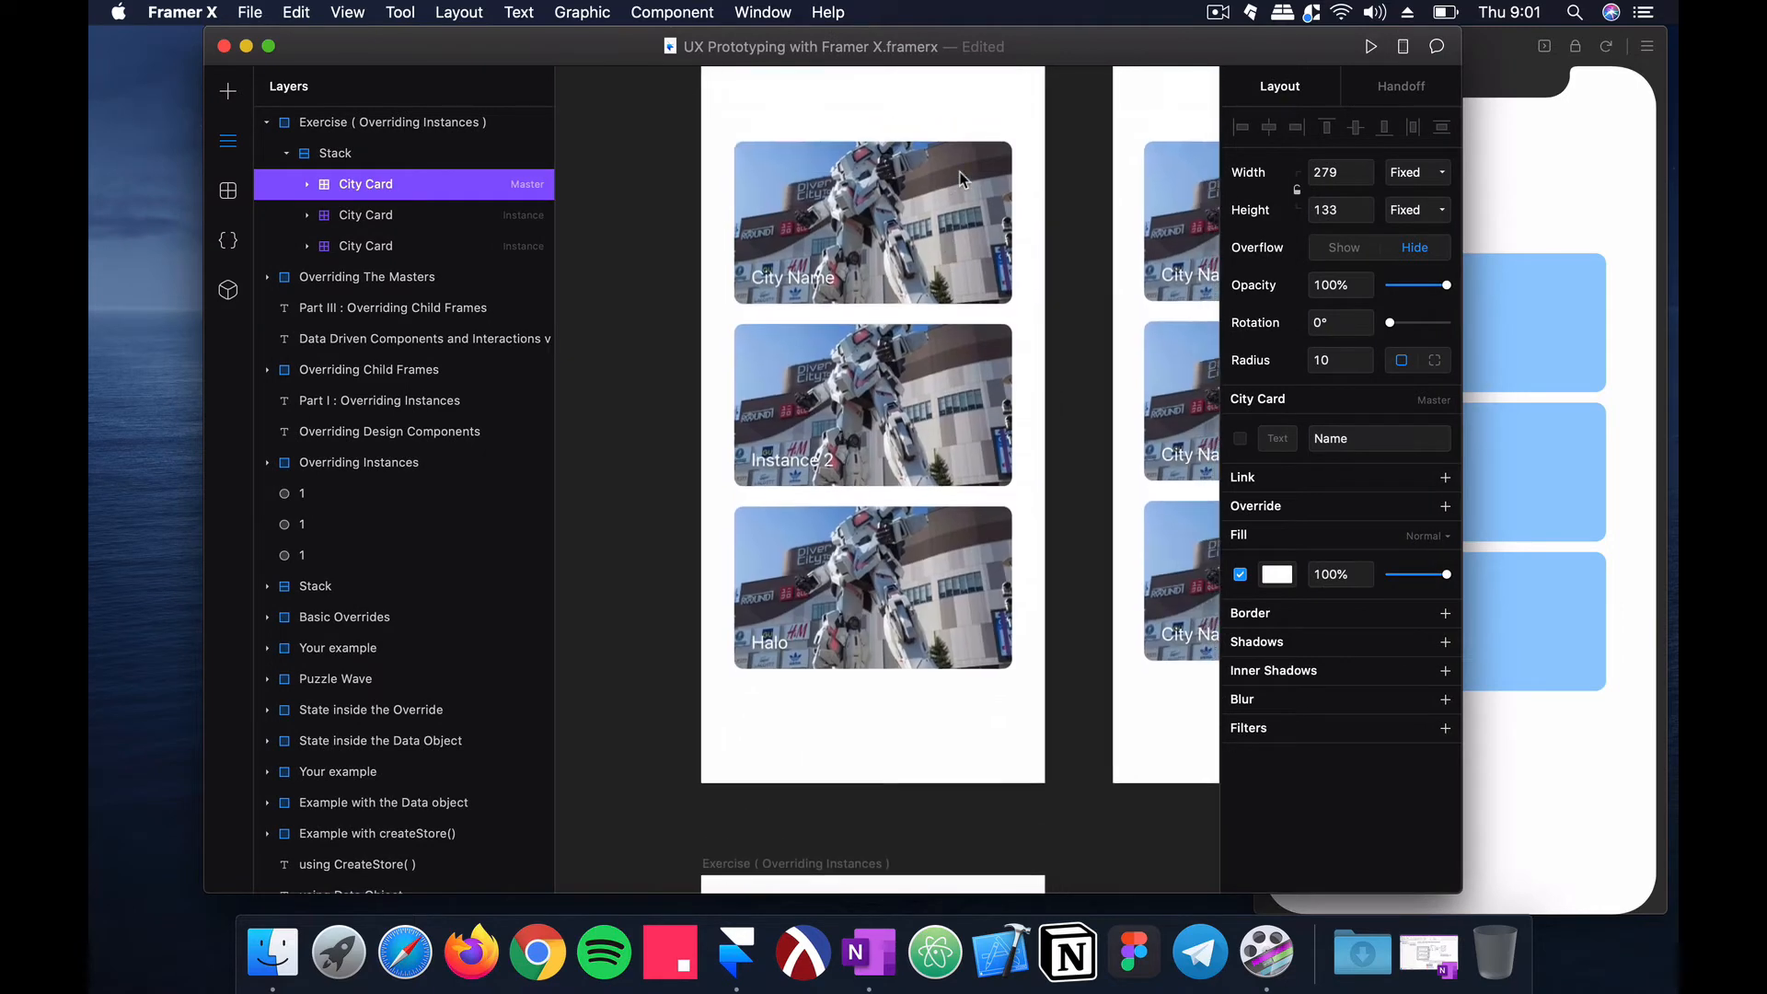
left_click(918, 207)
left_click(918, 206)
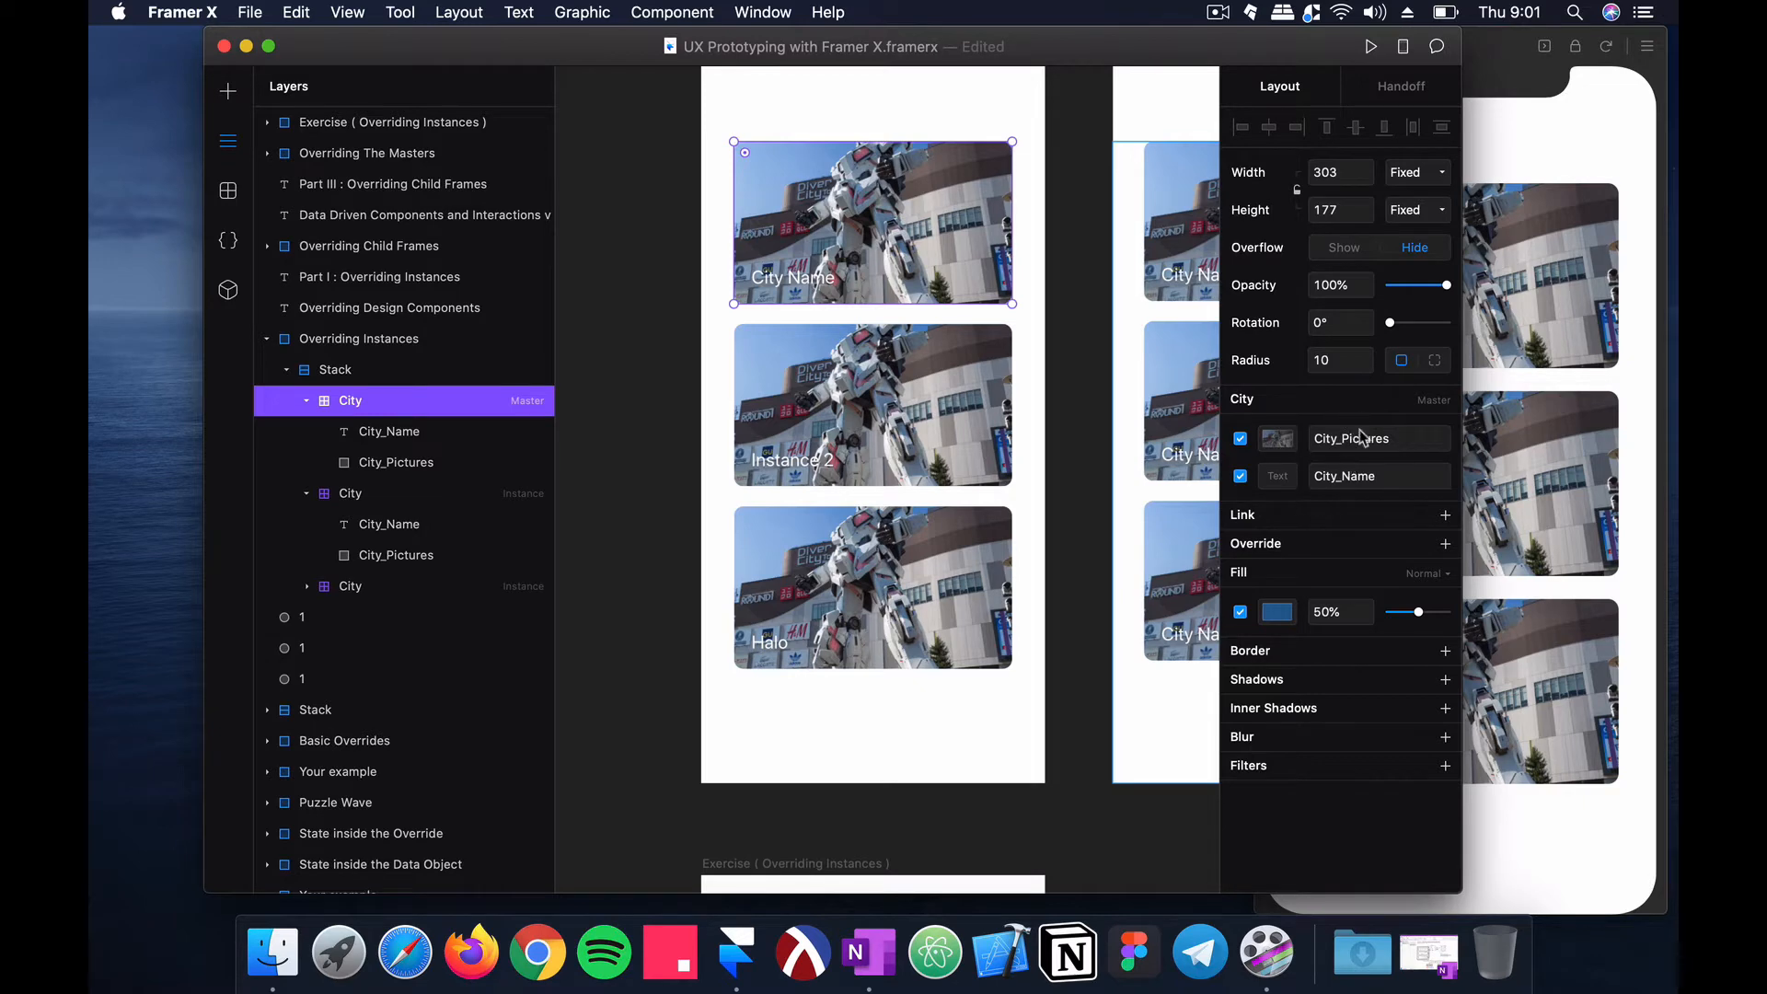
Step: Examine the City Card master on the exercise screen, including its Name and Image layers and its component properties
scroll(990, 419, "down", 5)
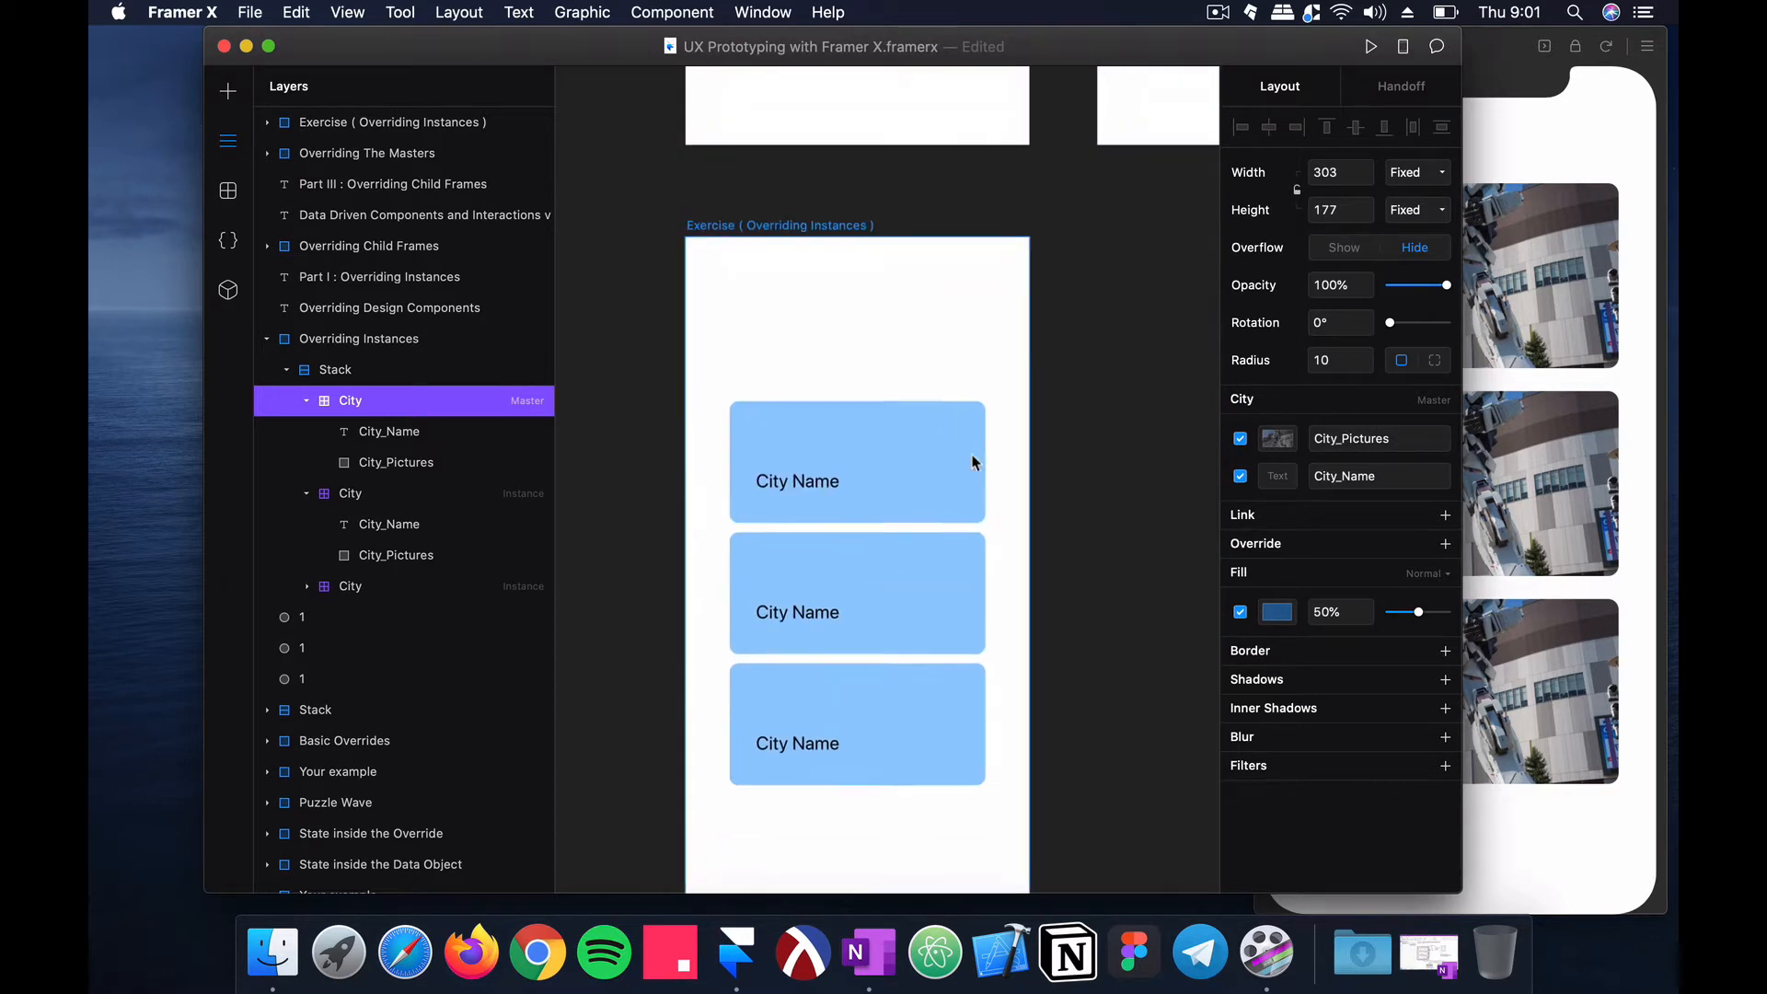
left_click(881, 382)
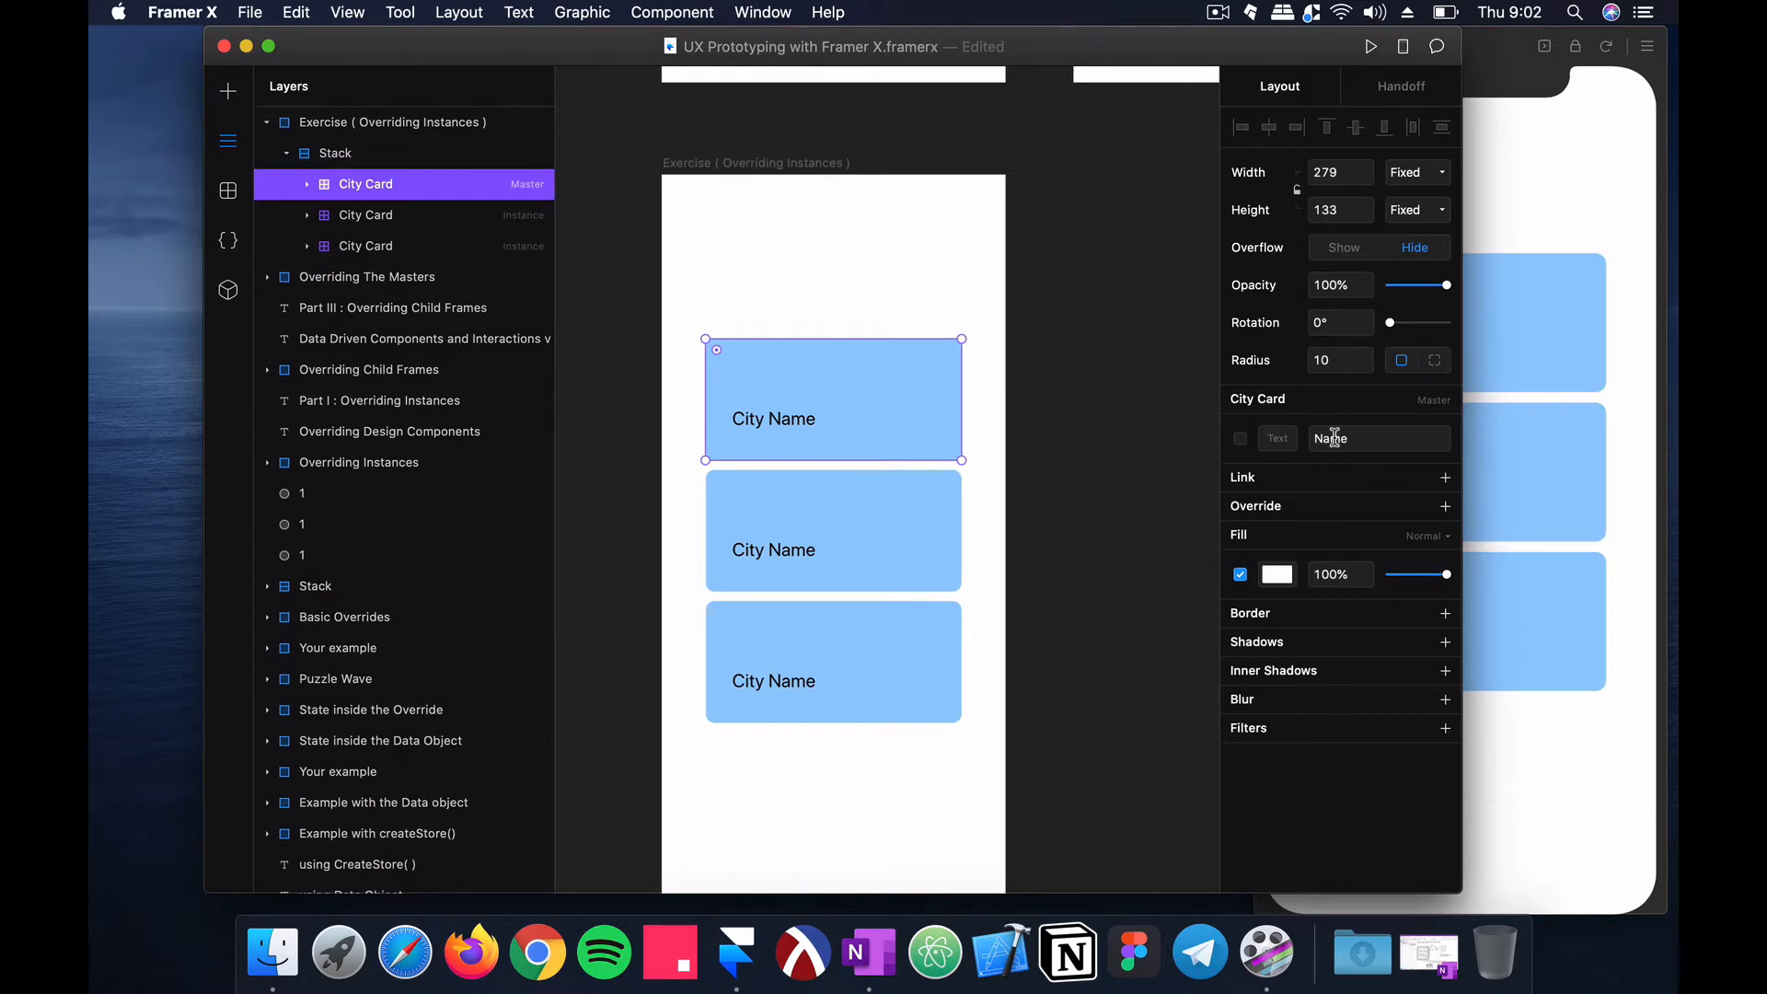
left_click(307, 184)
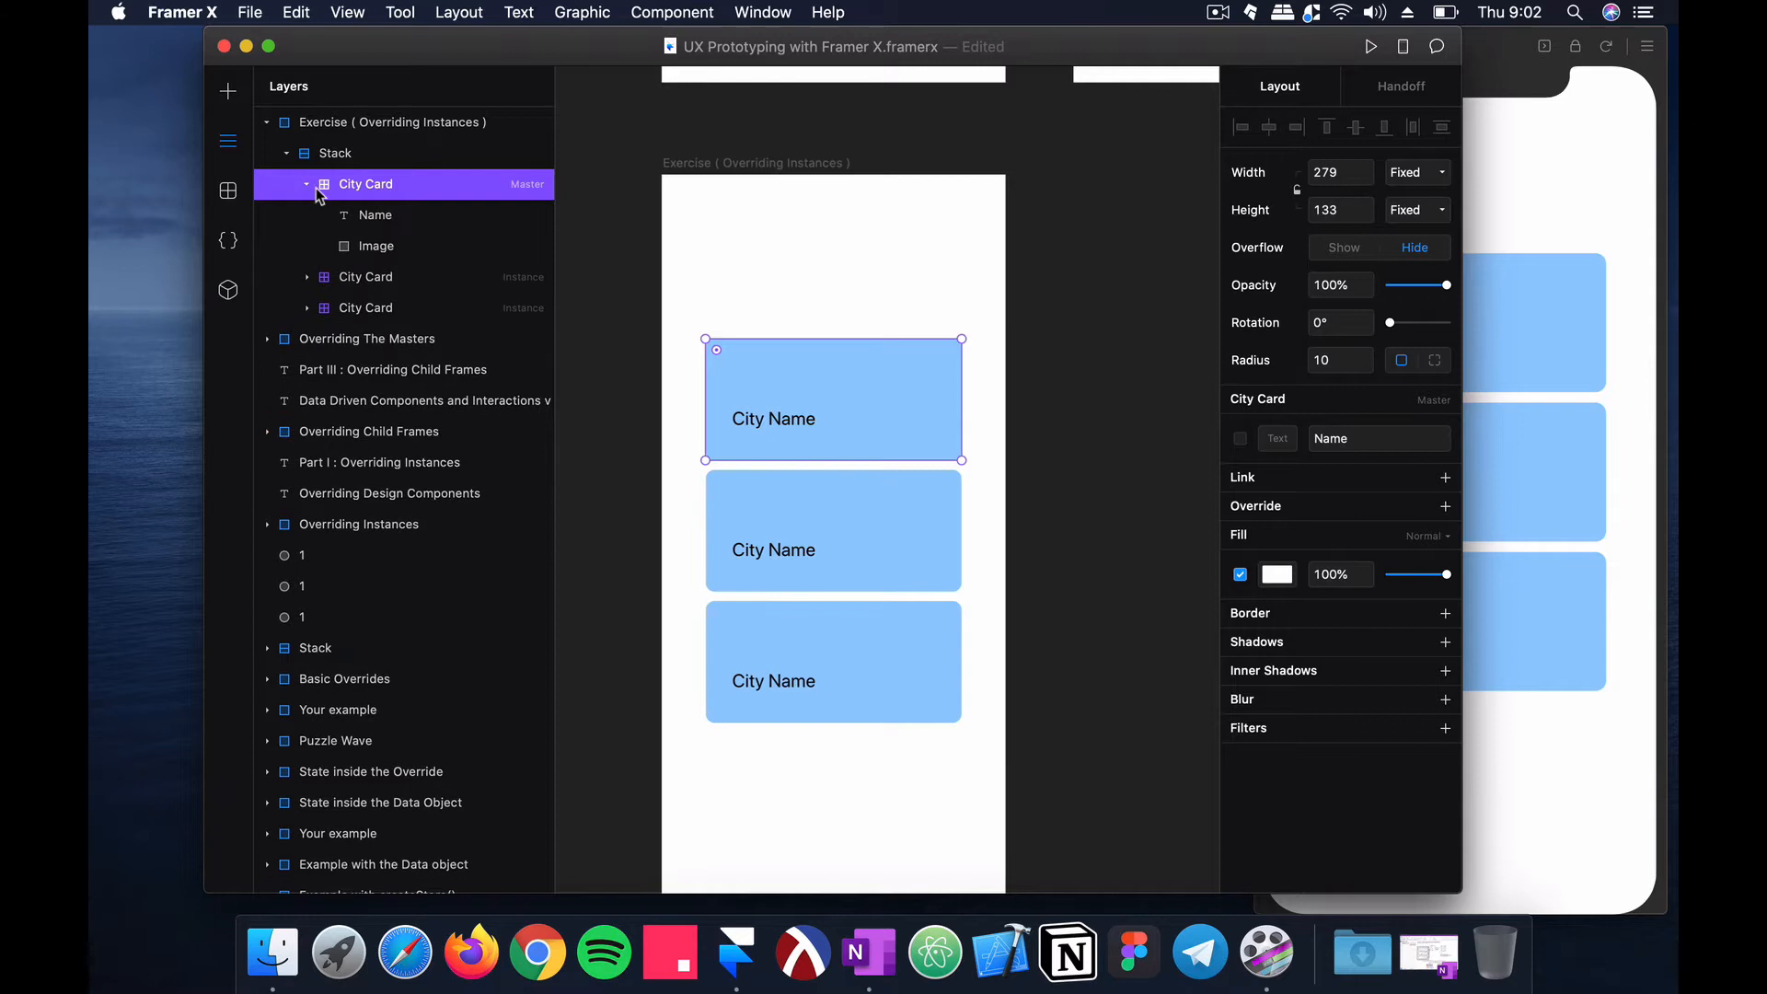
left_click(371, 216)
left_click(396, 187)
left_click(443, 250)
left_click(439, 187)
left_click(445, 246)
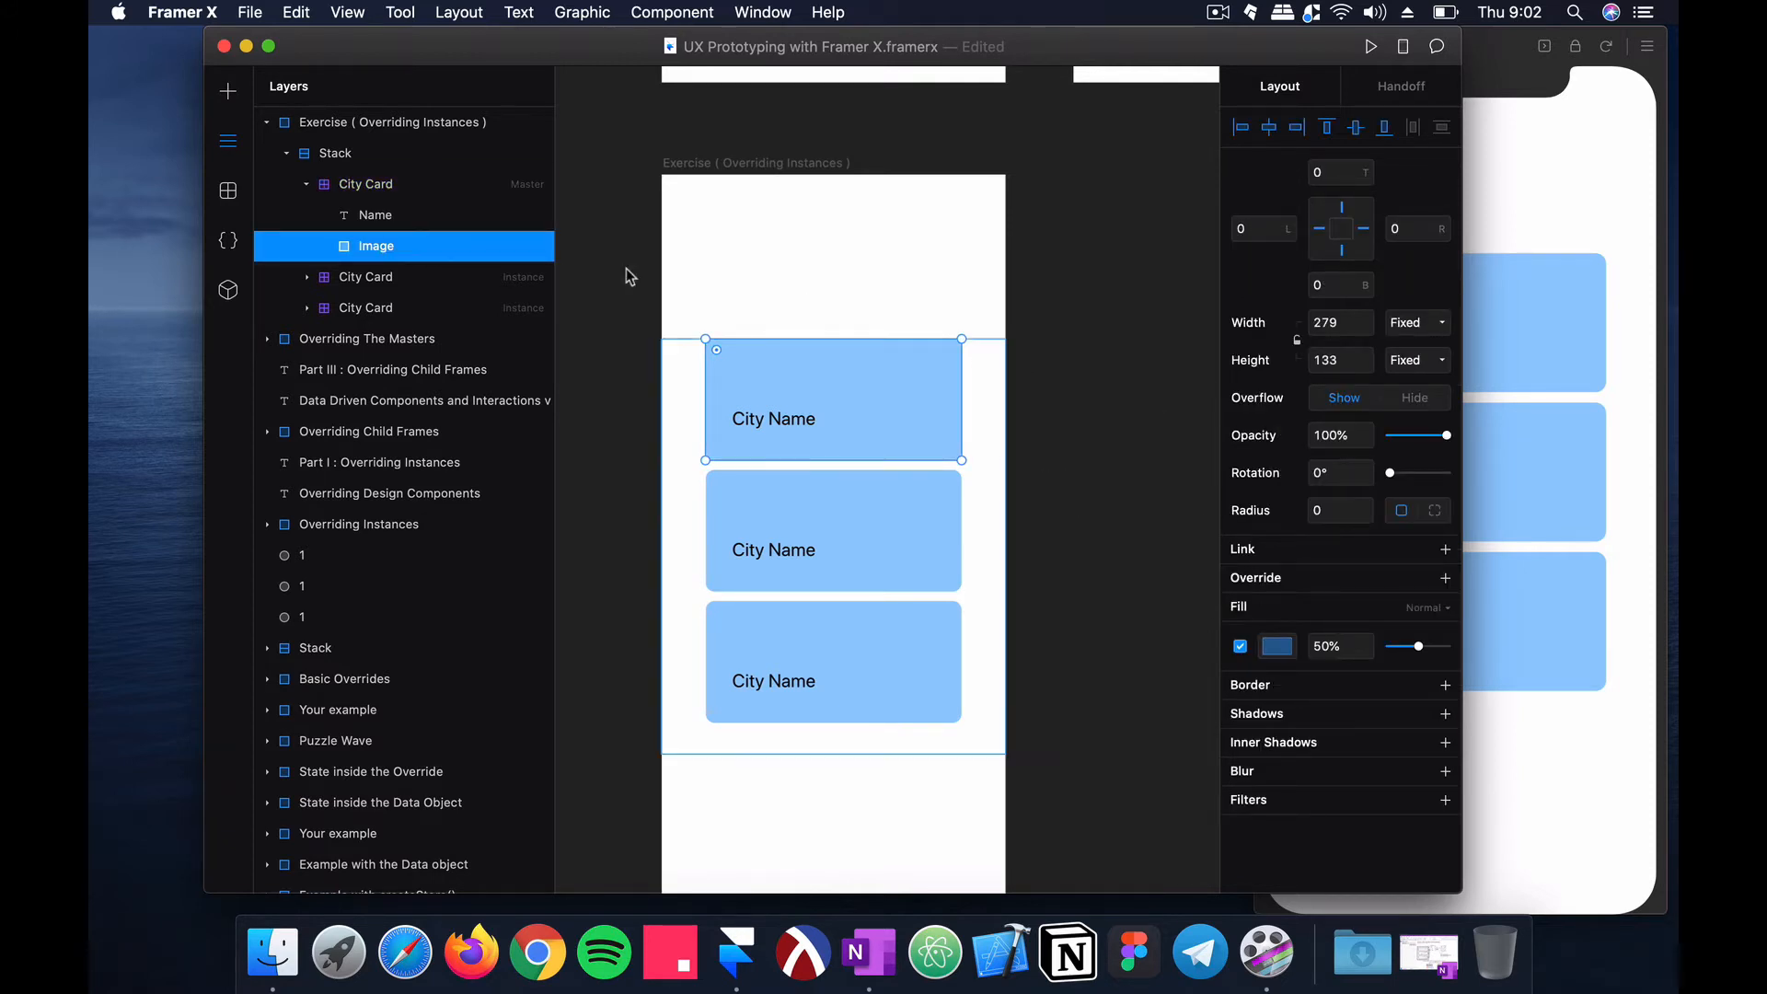
left_click(428, 186)
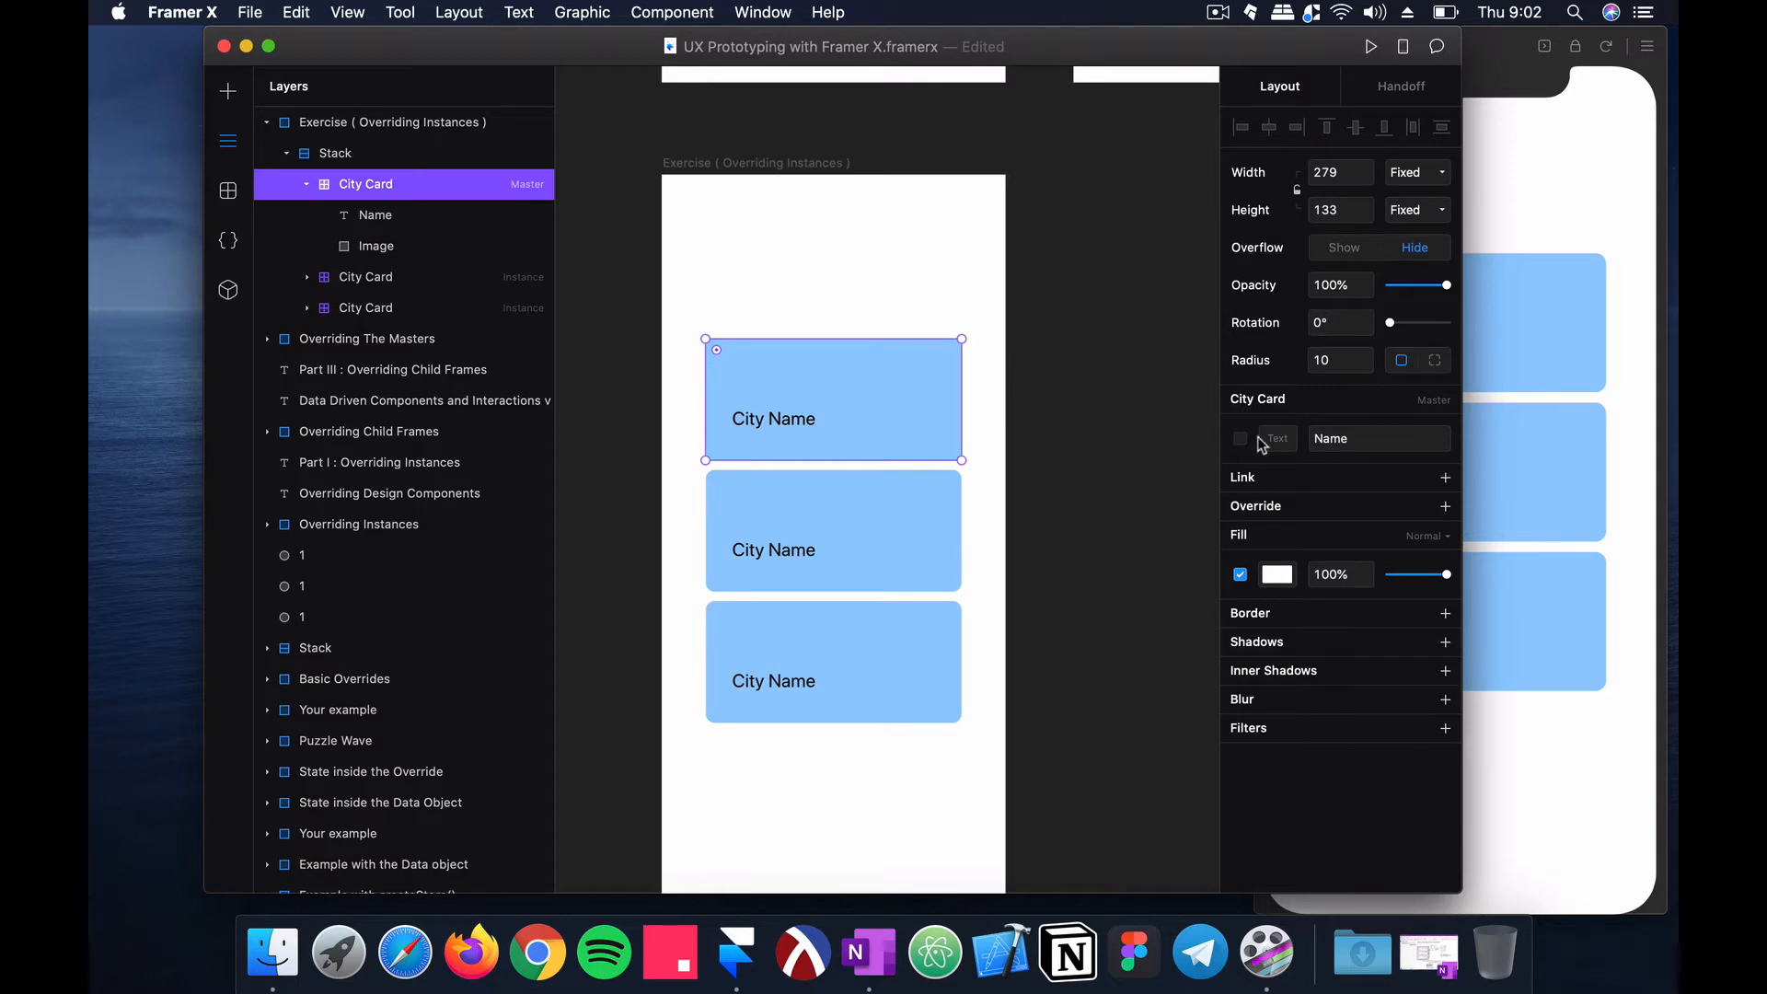
Step: Compare the component properties of the City master on the Overriding Instances example with those of the exercise's City Card master
scroll(1076, 386, "up", 10)
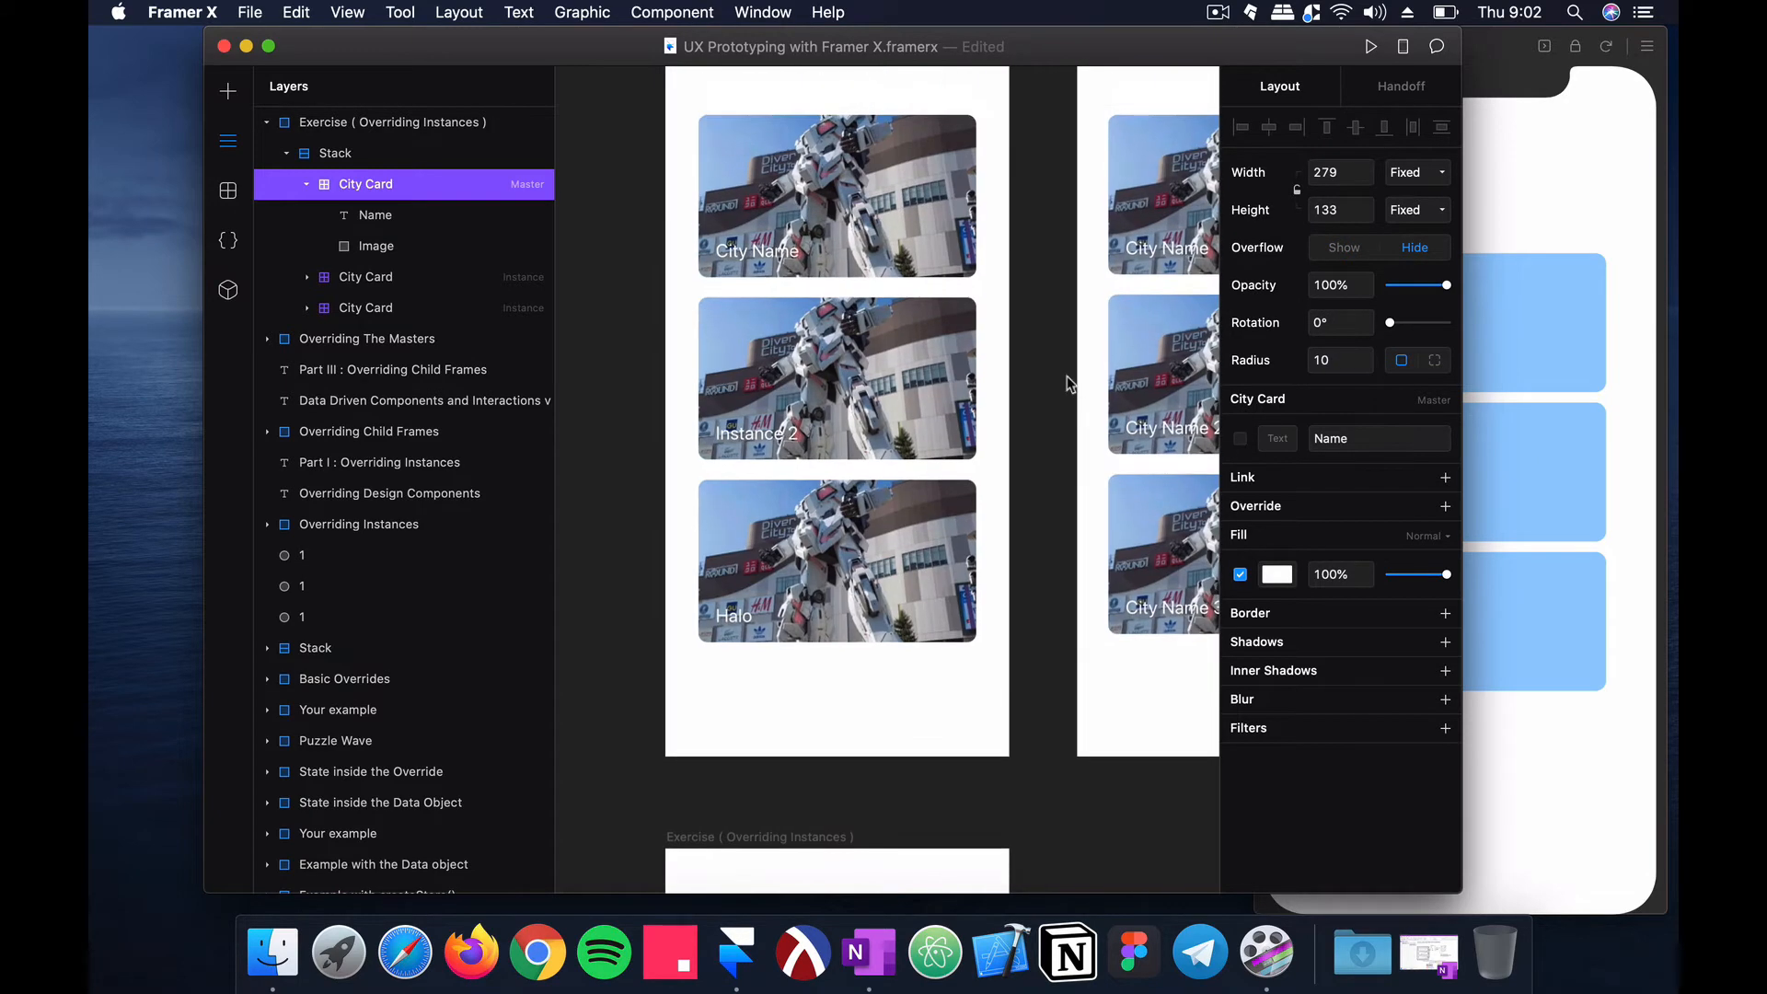
left_click(922, 190)
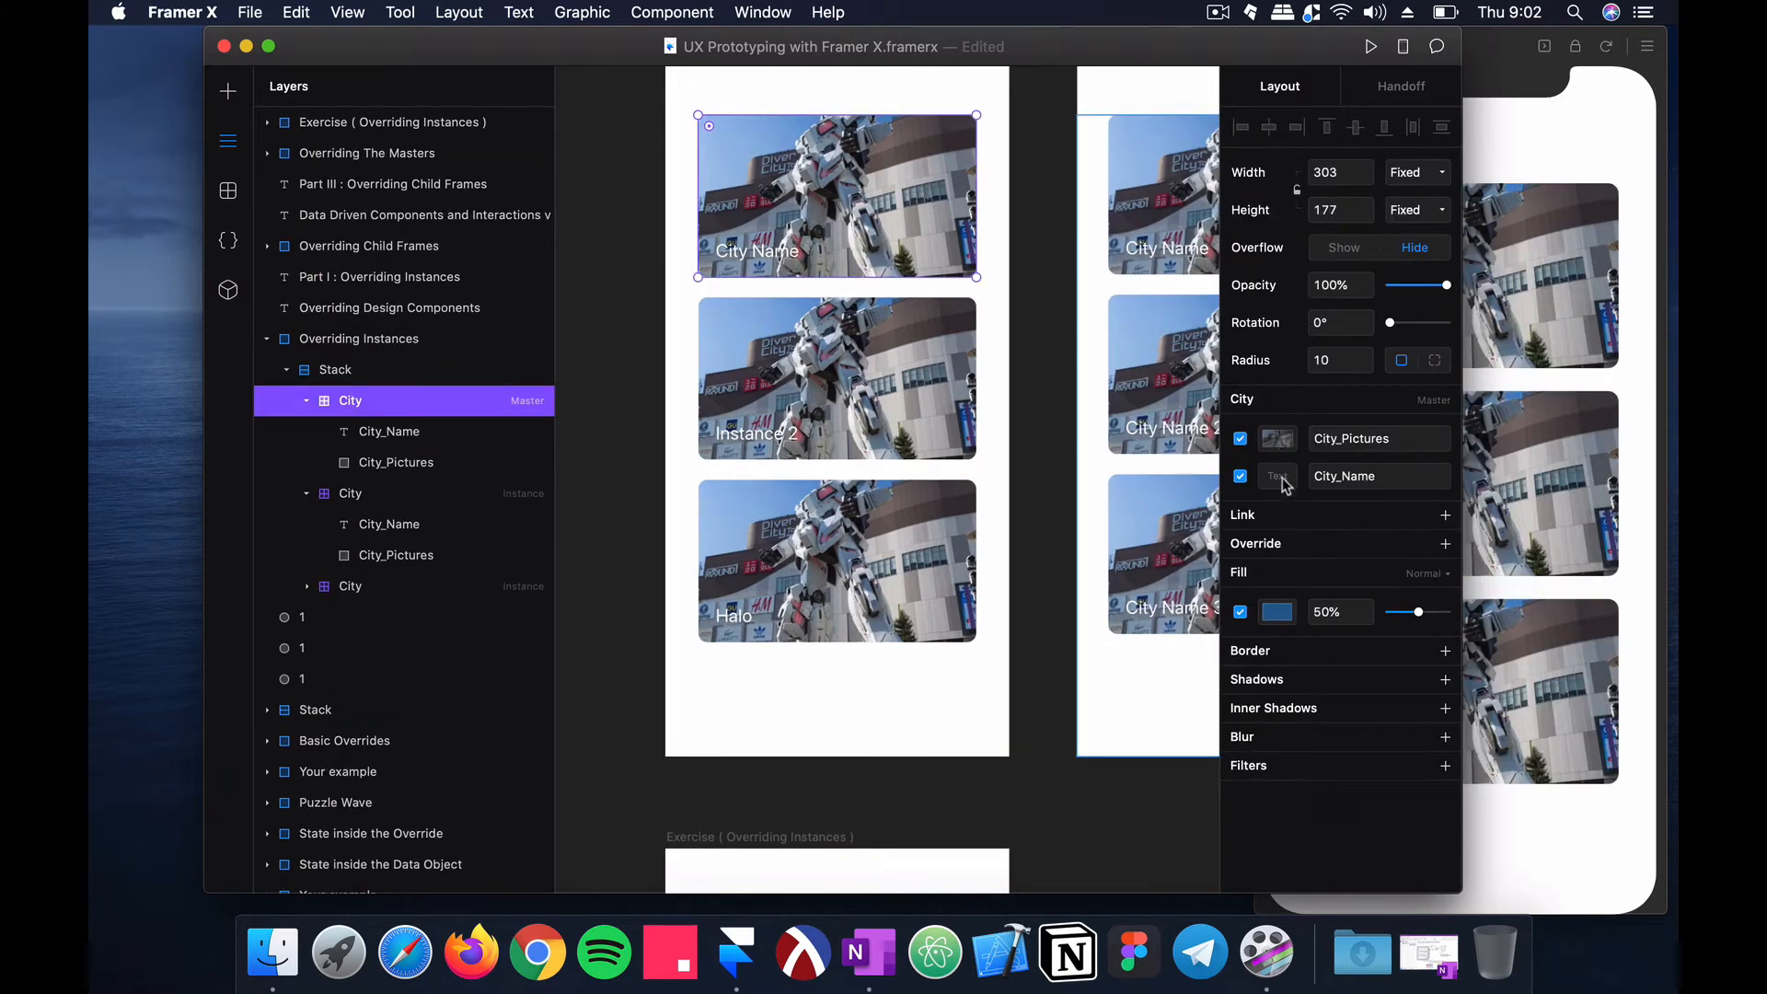
scroll(1128, 530, "down", 8)
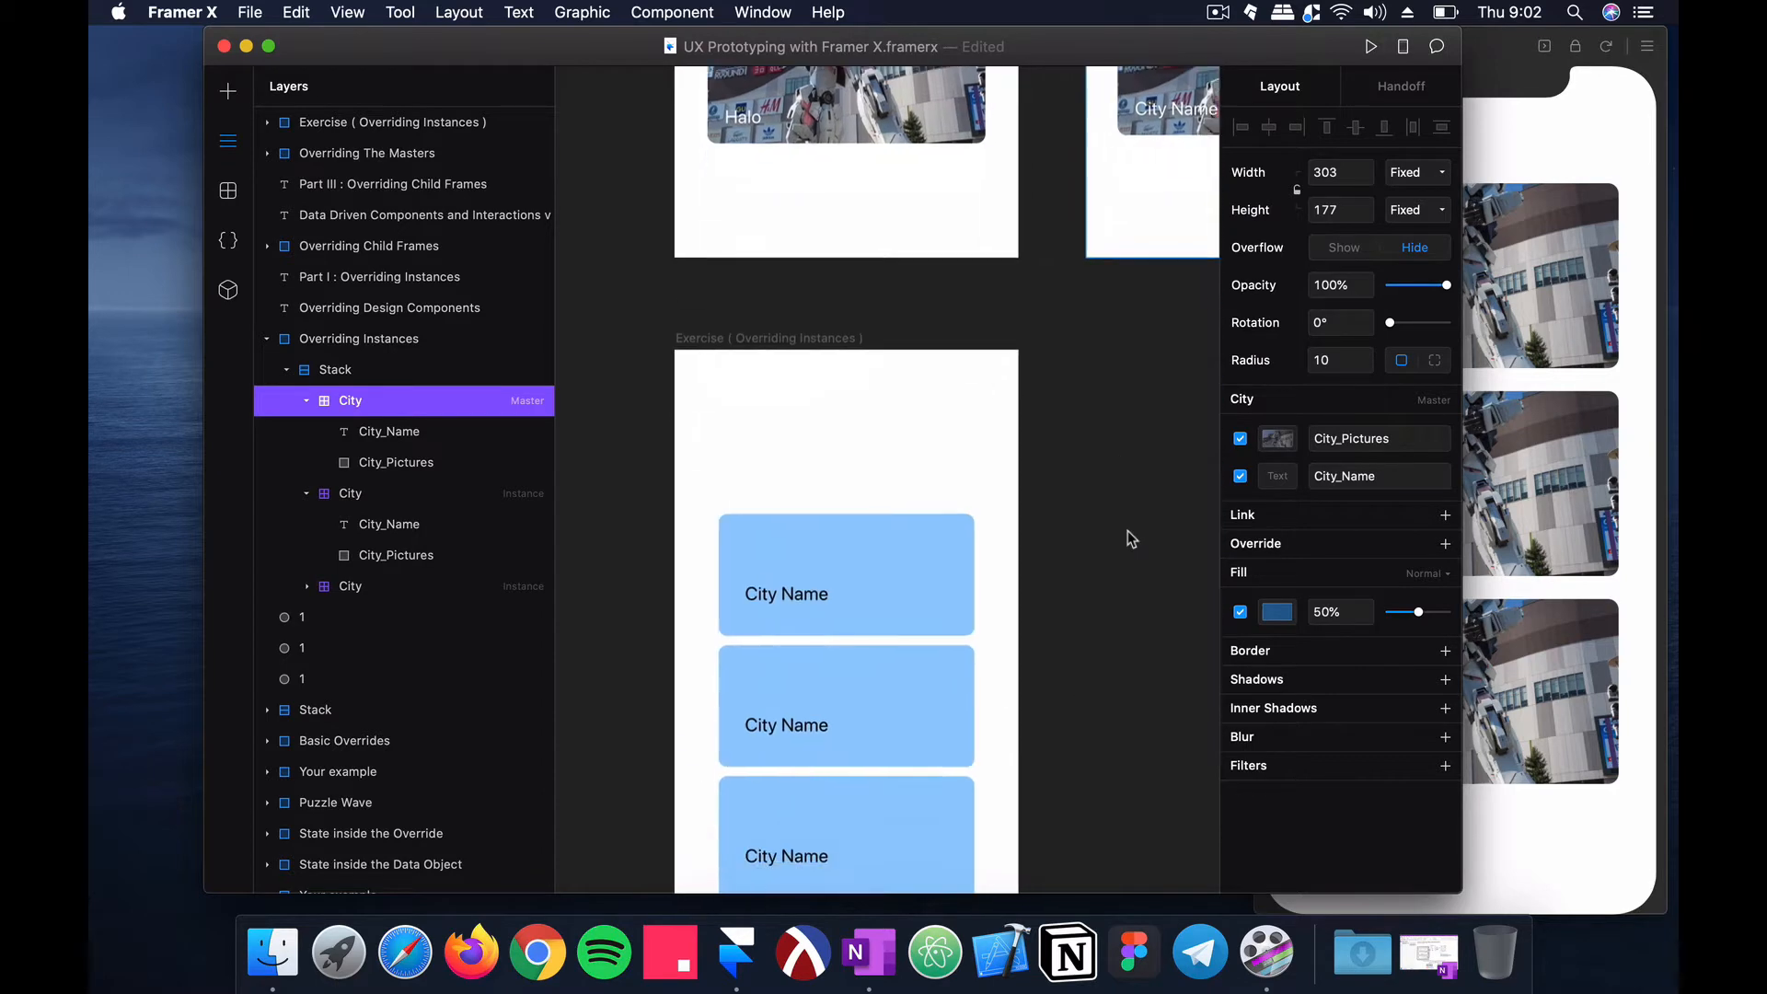
left_click(891, 512)
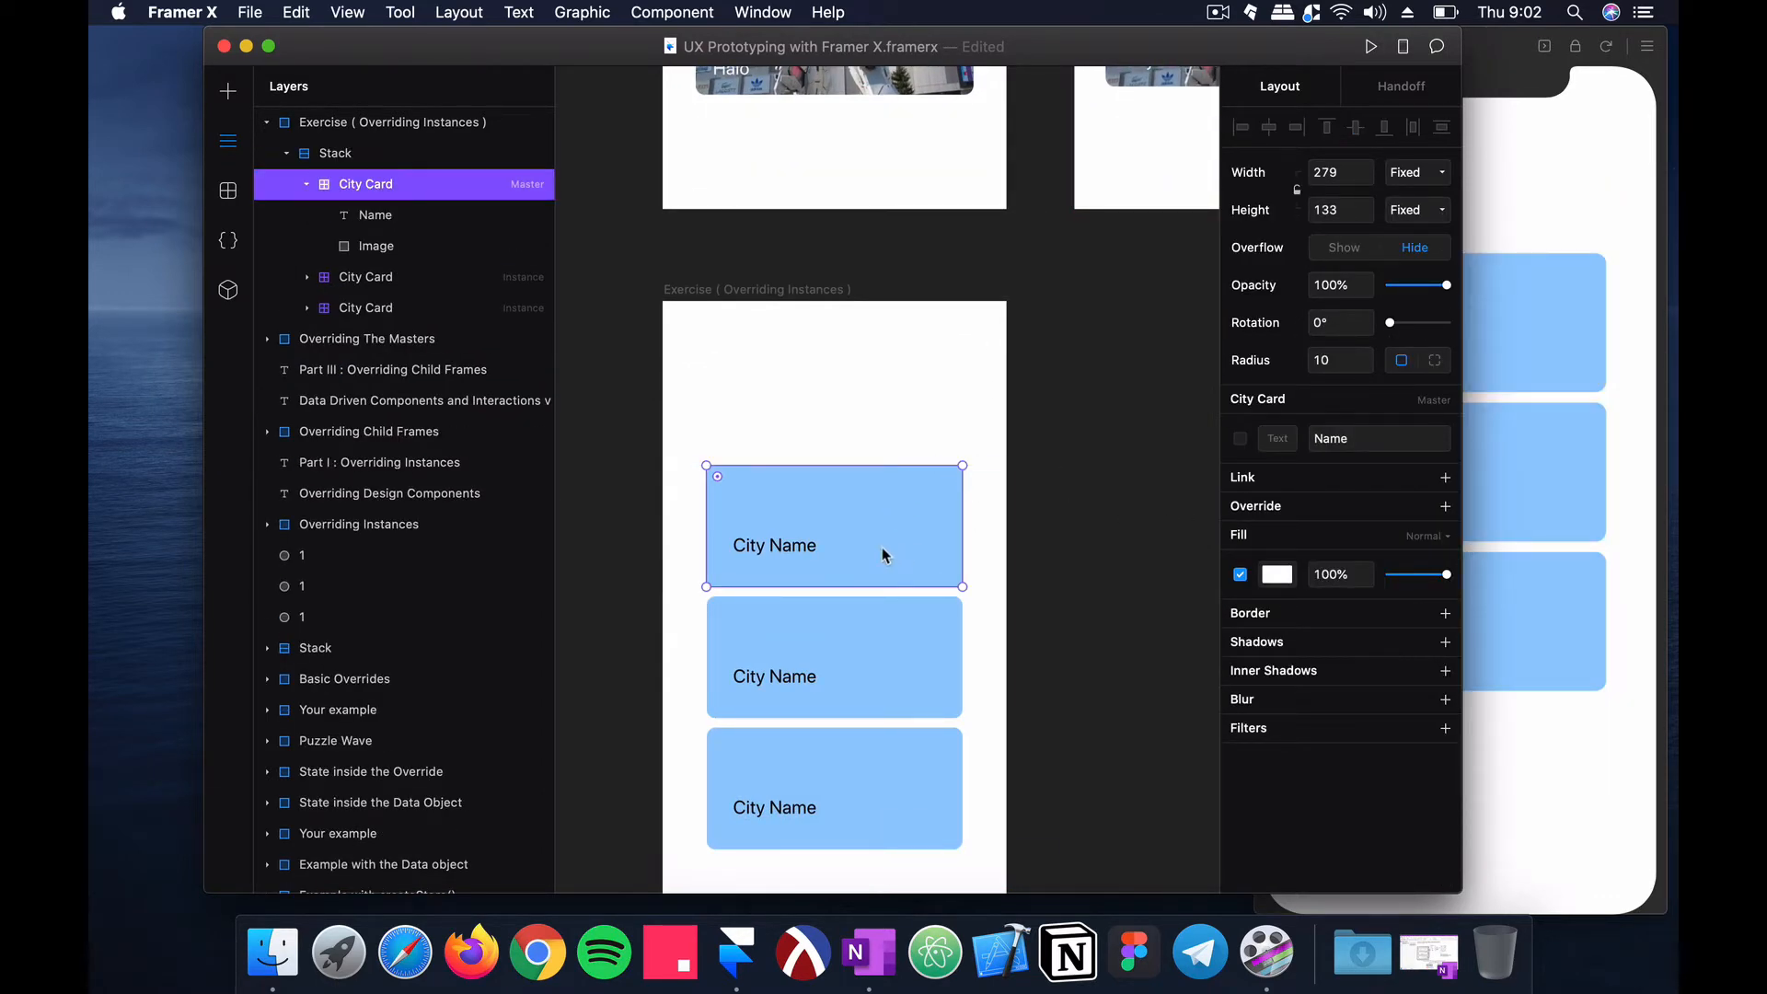
Step: Change the fill type of the Image layer inside the City Card master to Image, without choosing a picture
left_click(405, 248)
left_click(428, 190)
left_click(473, 245)
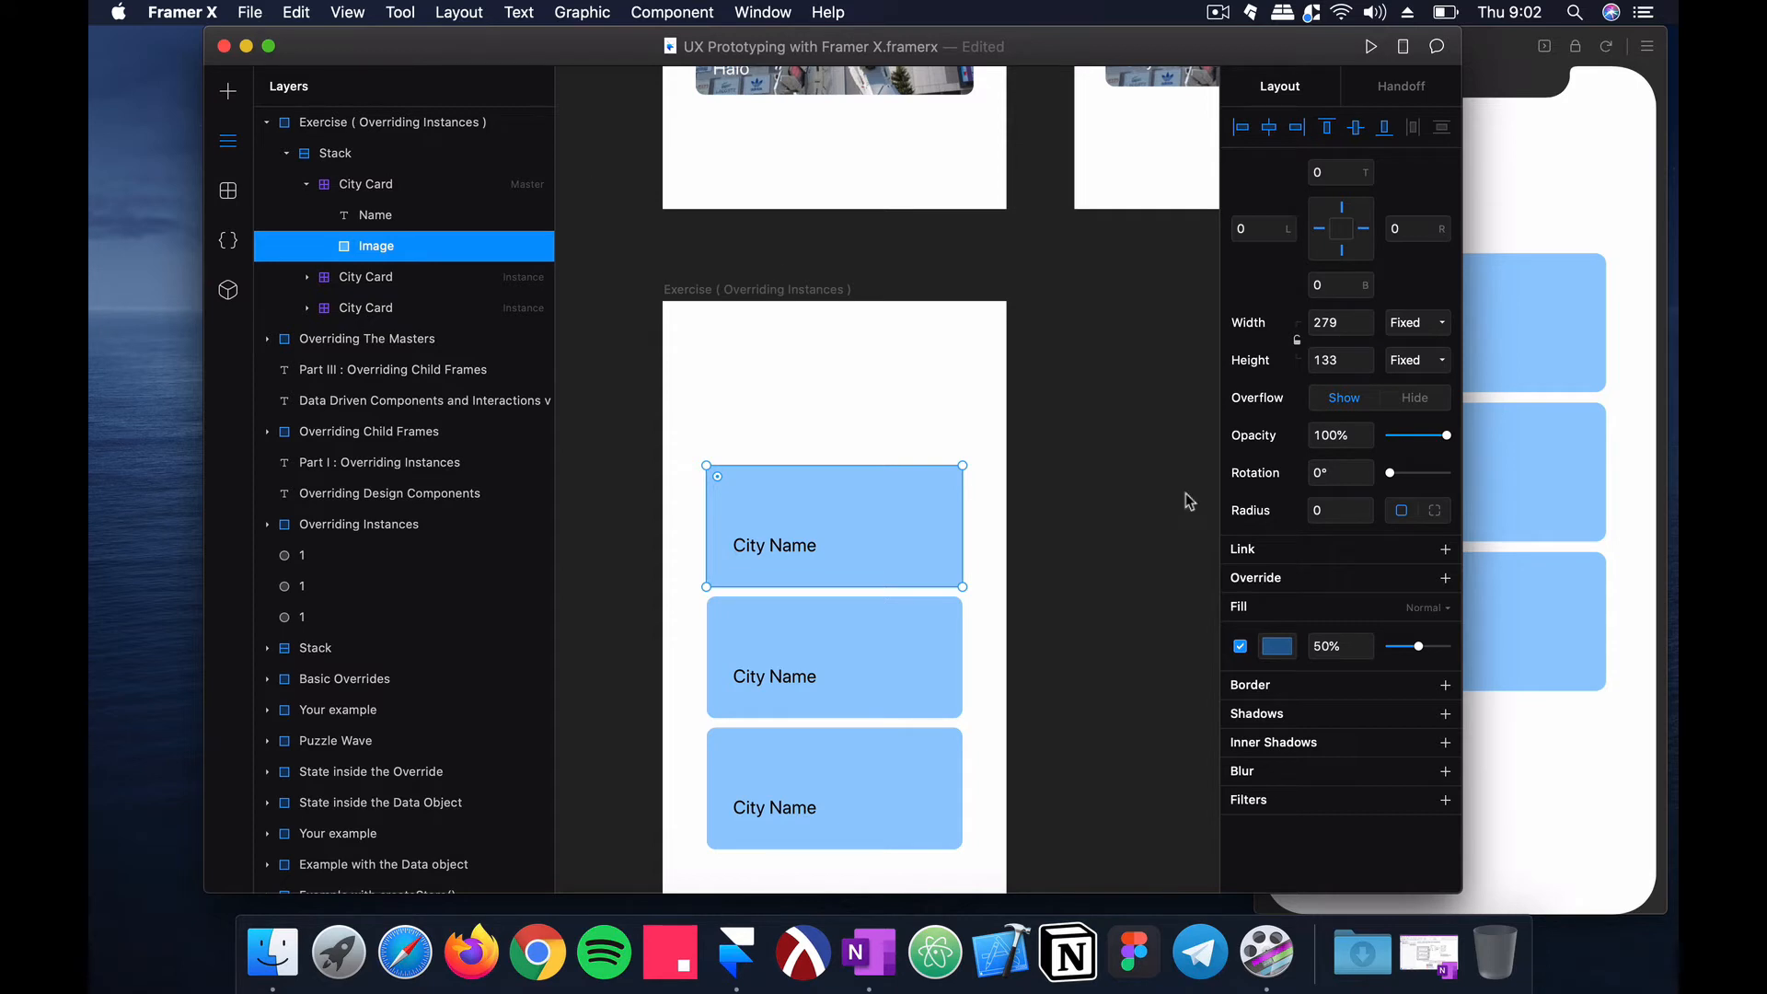
left_click(1277, 647)
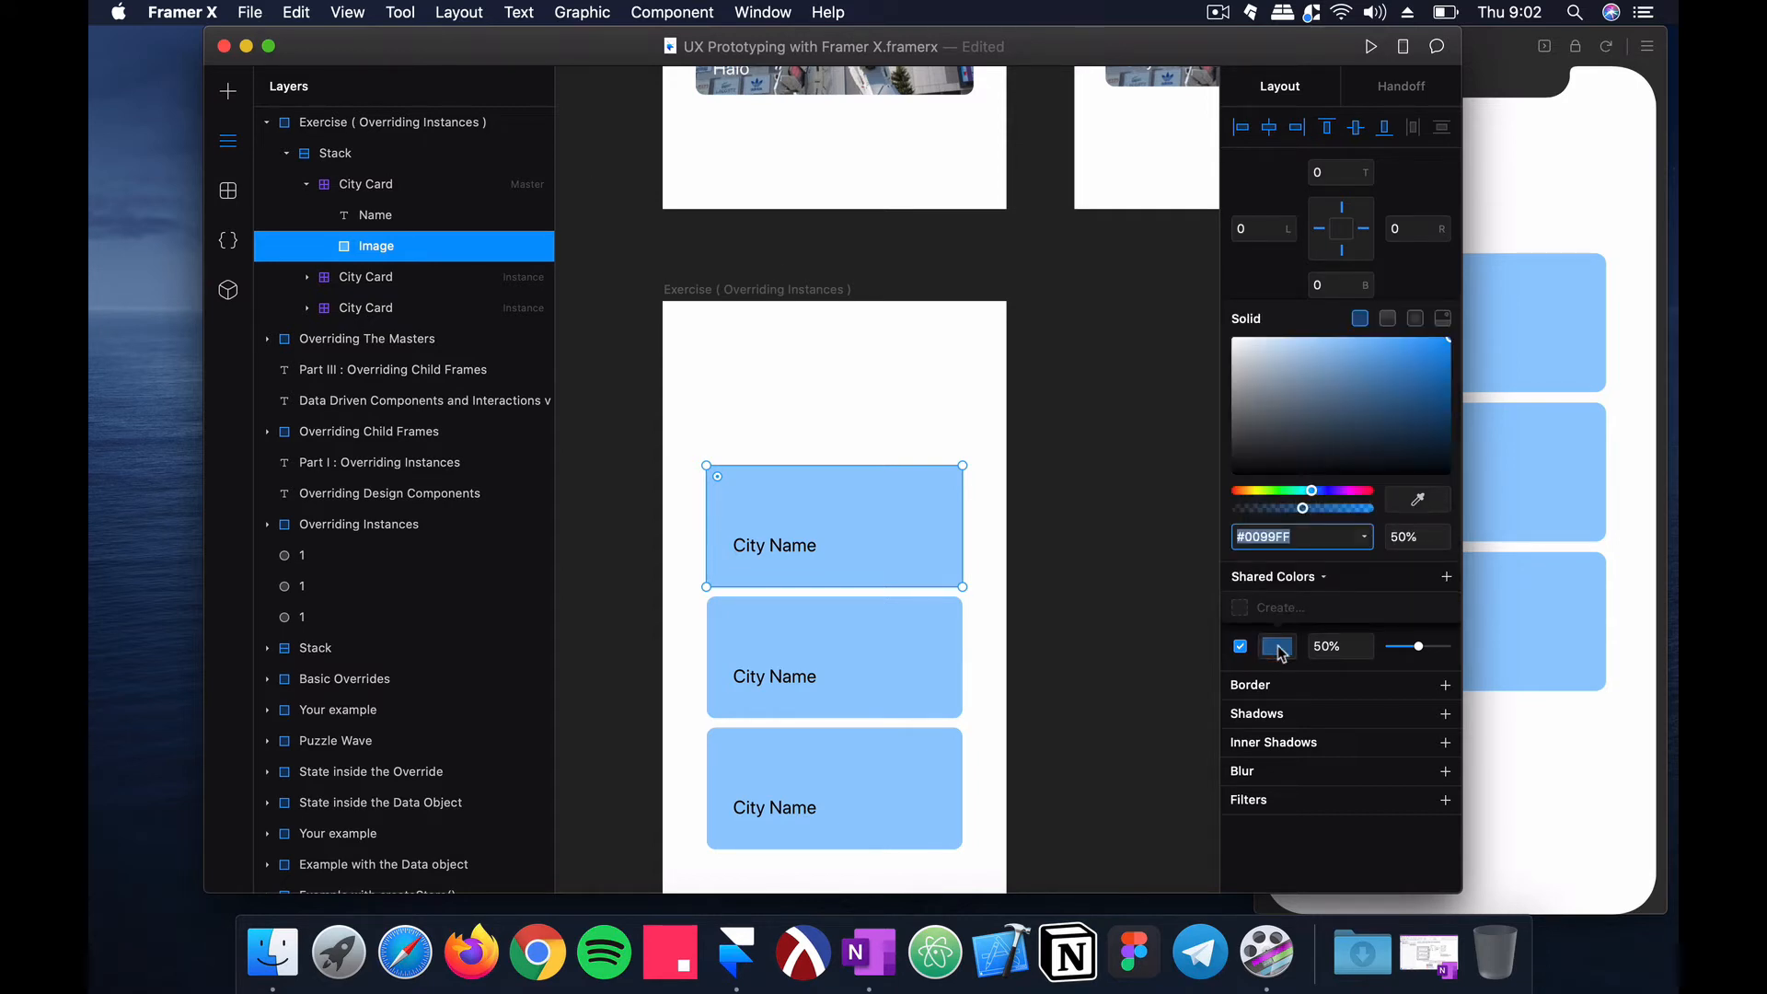
left_click(1433, 319)
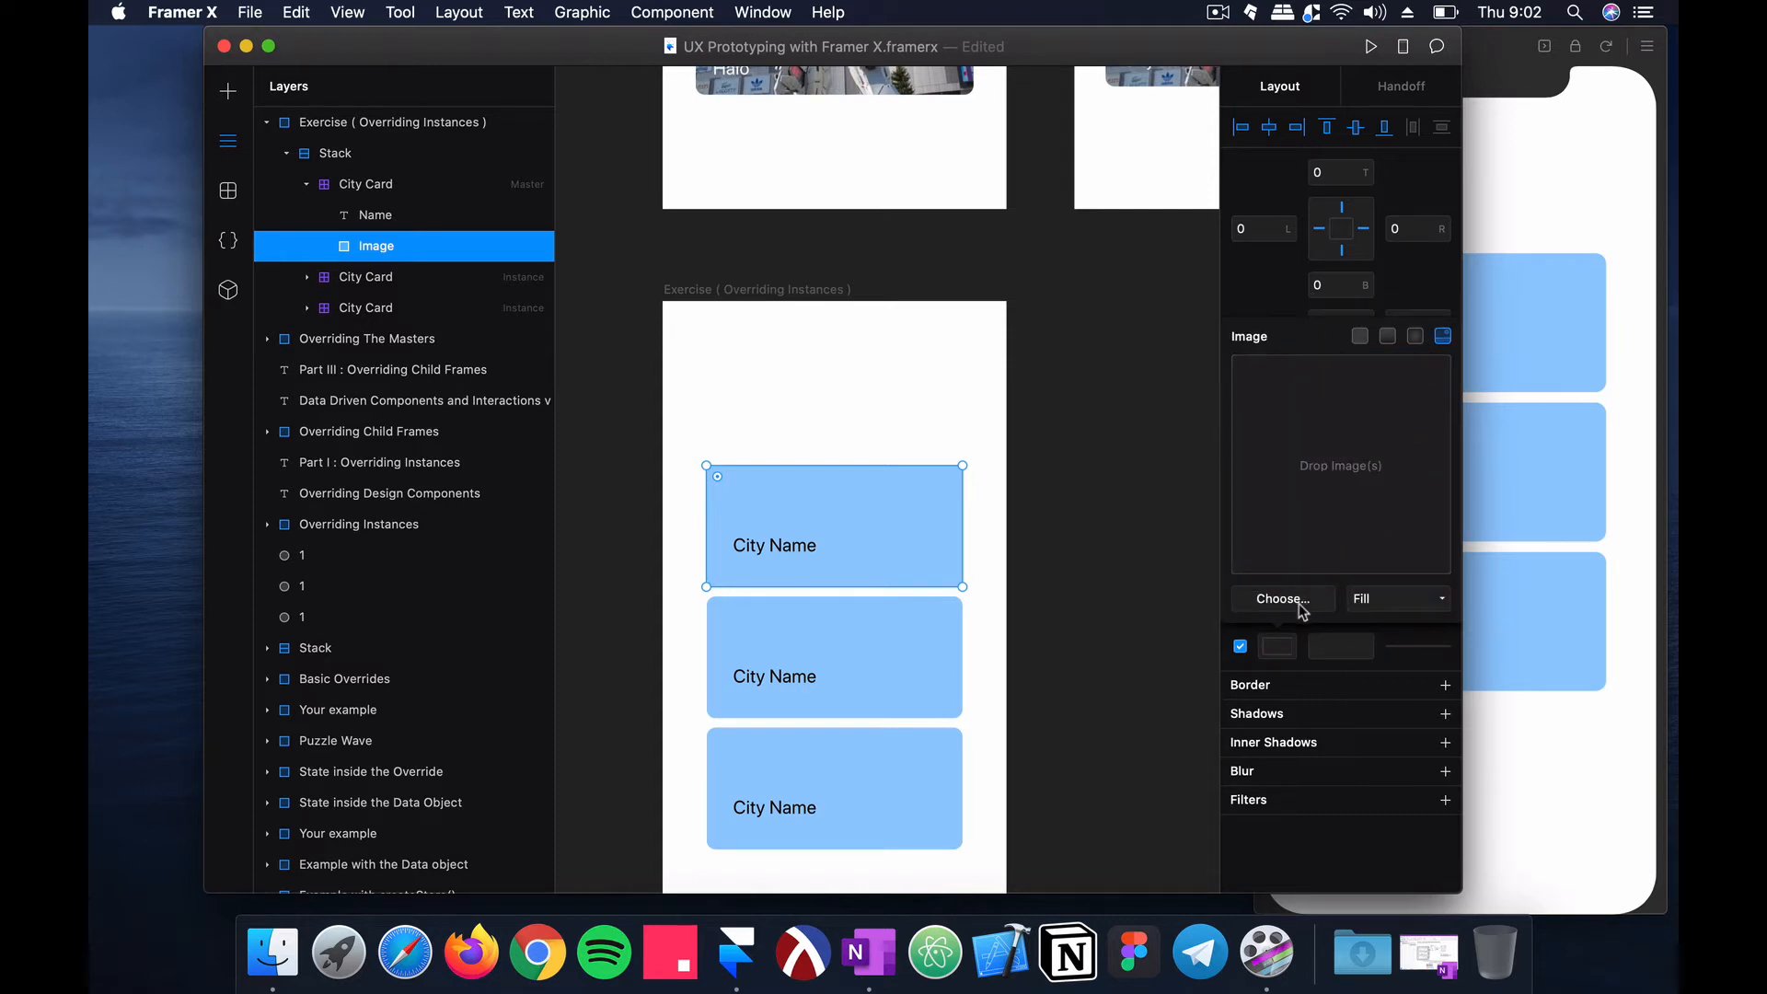
left_click(1299, 286)
left_click(1287, 647)
left_click(1100, 471)
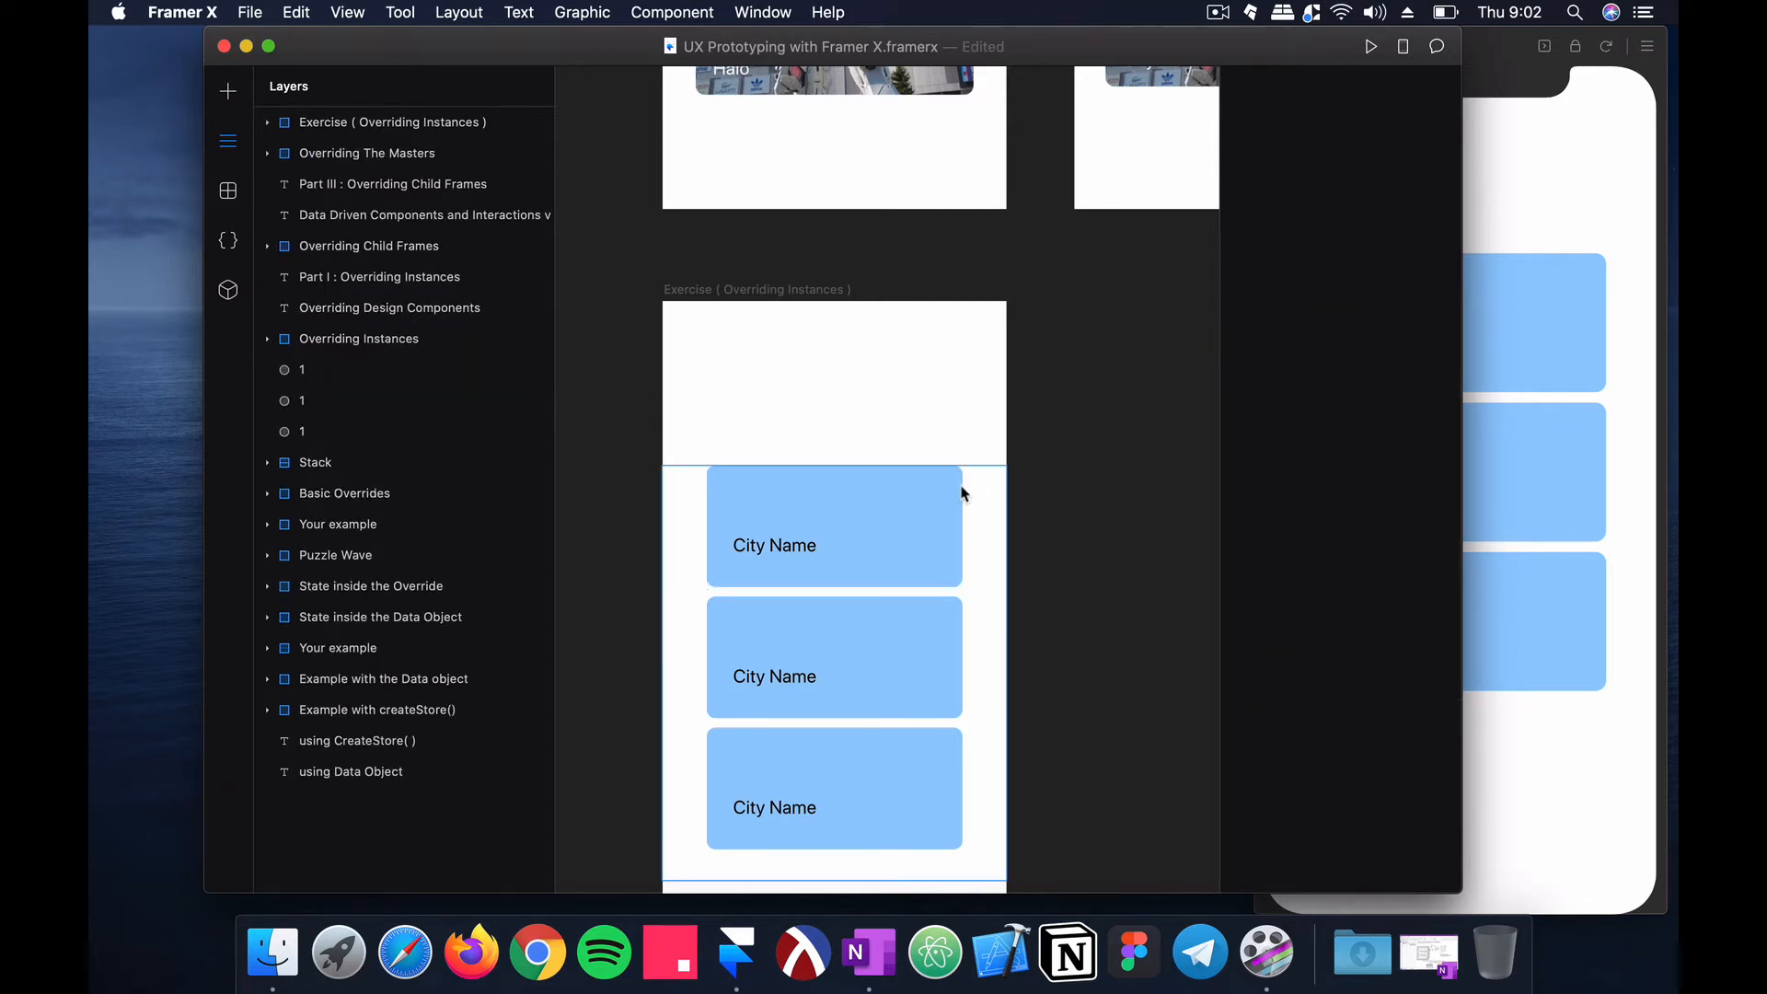
left_click(897, 484)
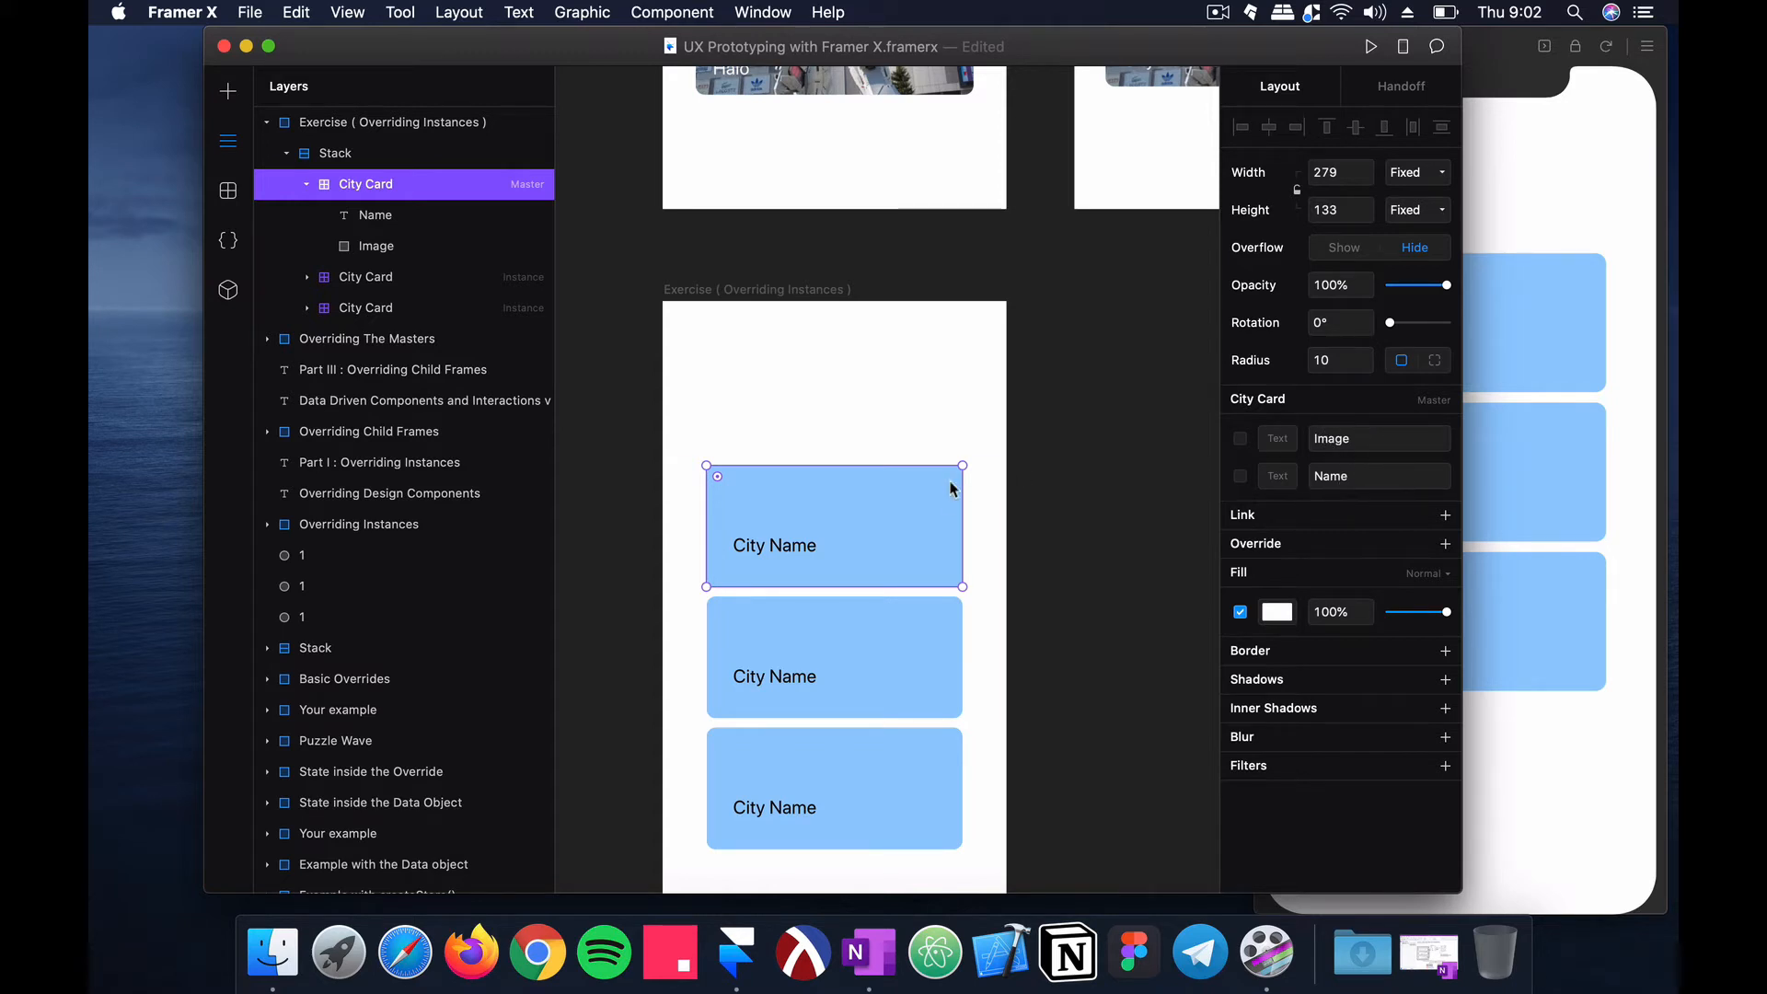
Step: Enable both Image and Name as overridable component properties on the City Card master
left_click(421, 253)
left_click(438, 221)
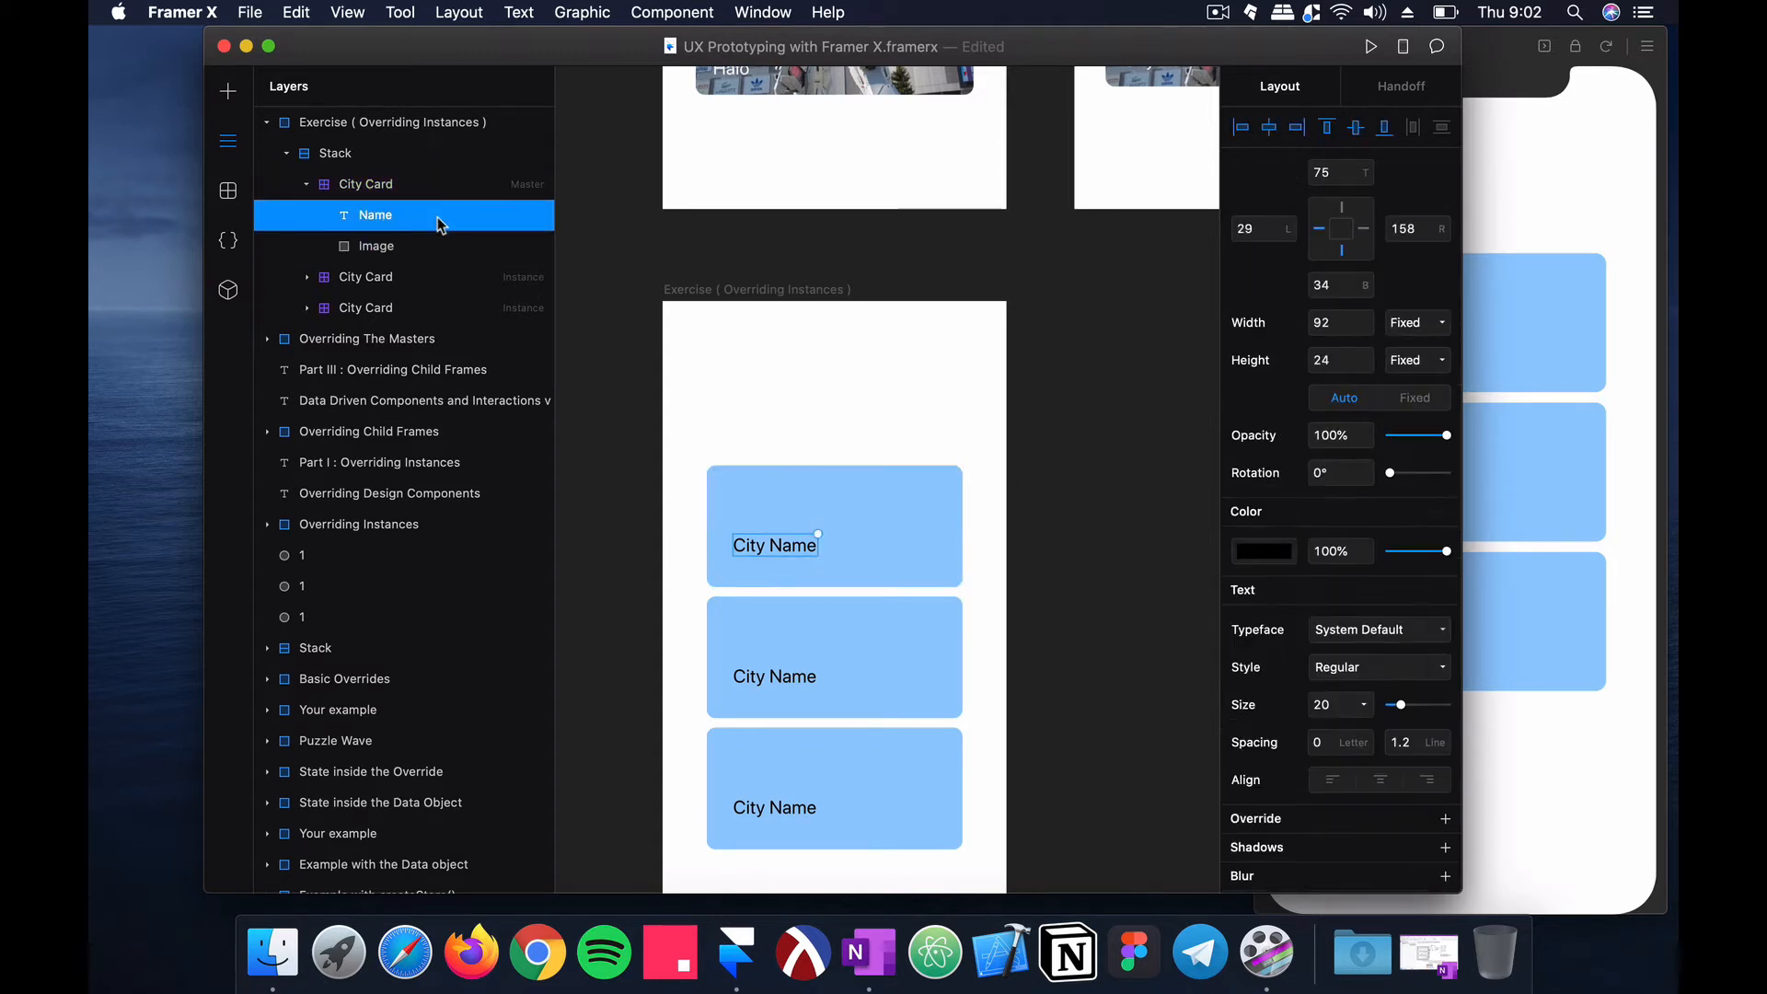
left_click(443, 190)
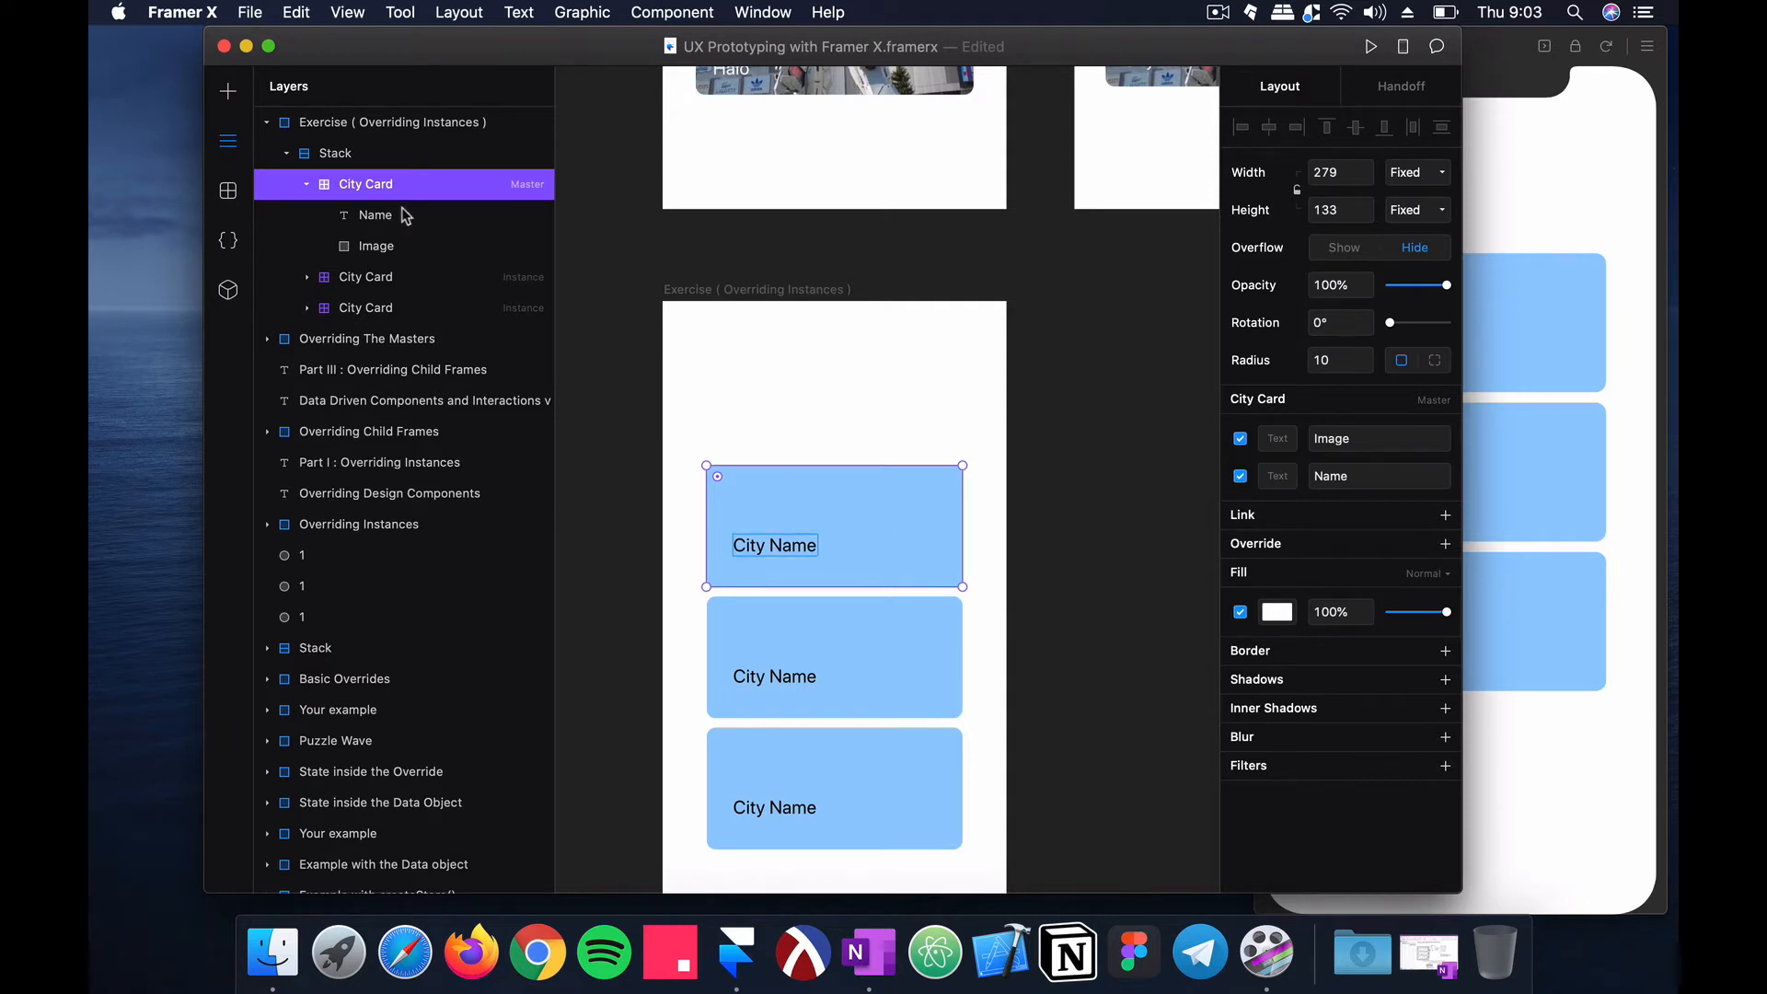
Step: Examine the Image and Name component properties on each of the two City Card instances
left_click(365, 276)
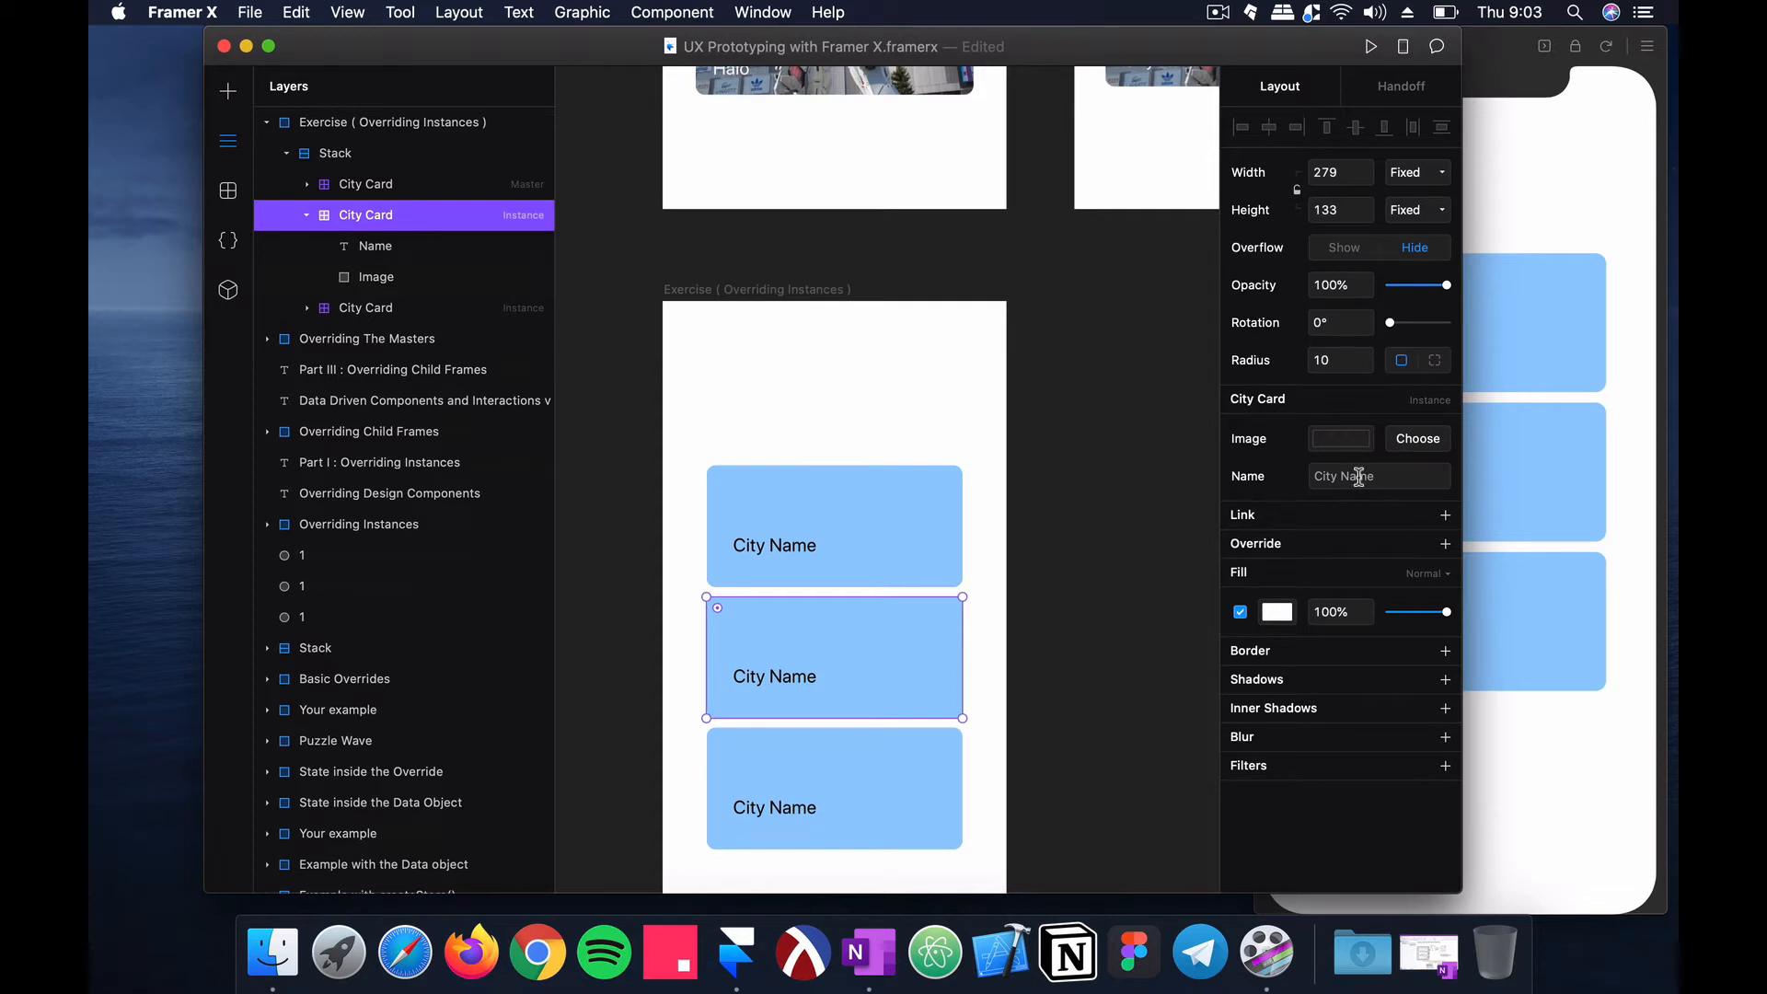
left_click(364, 300)
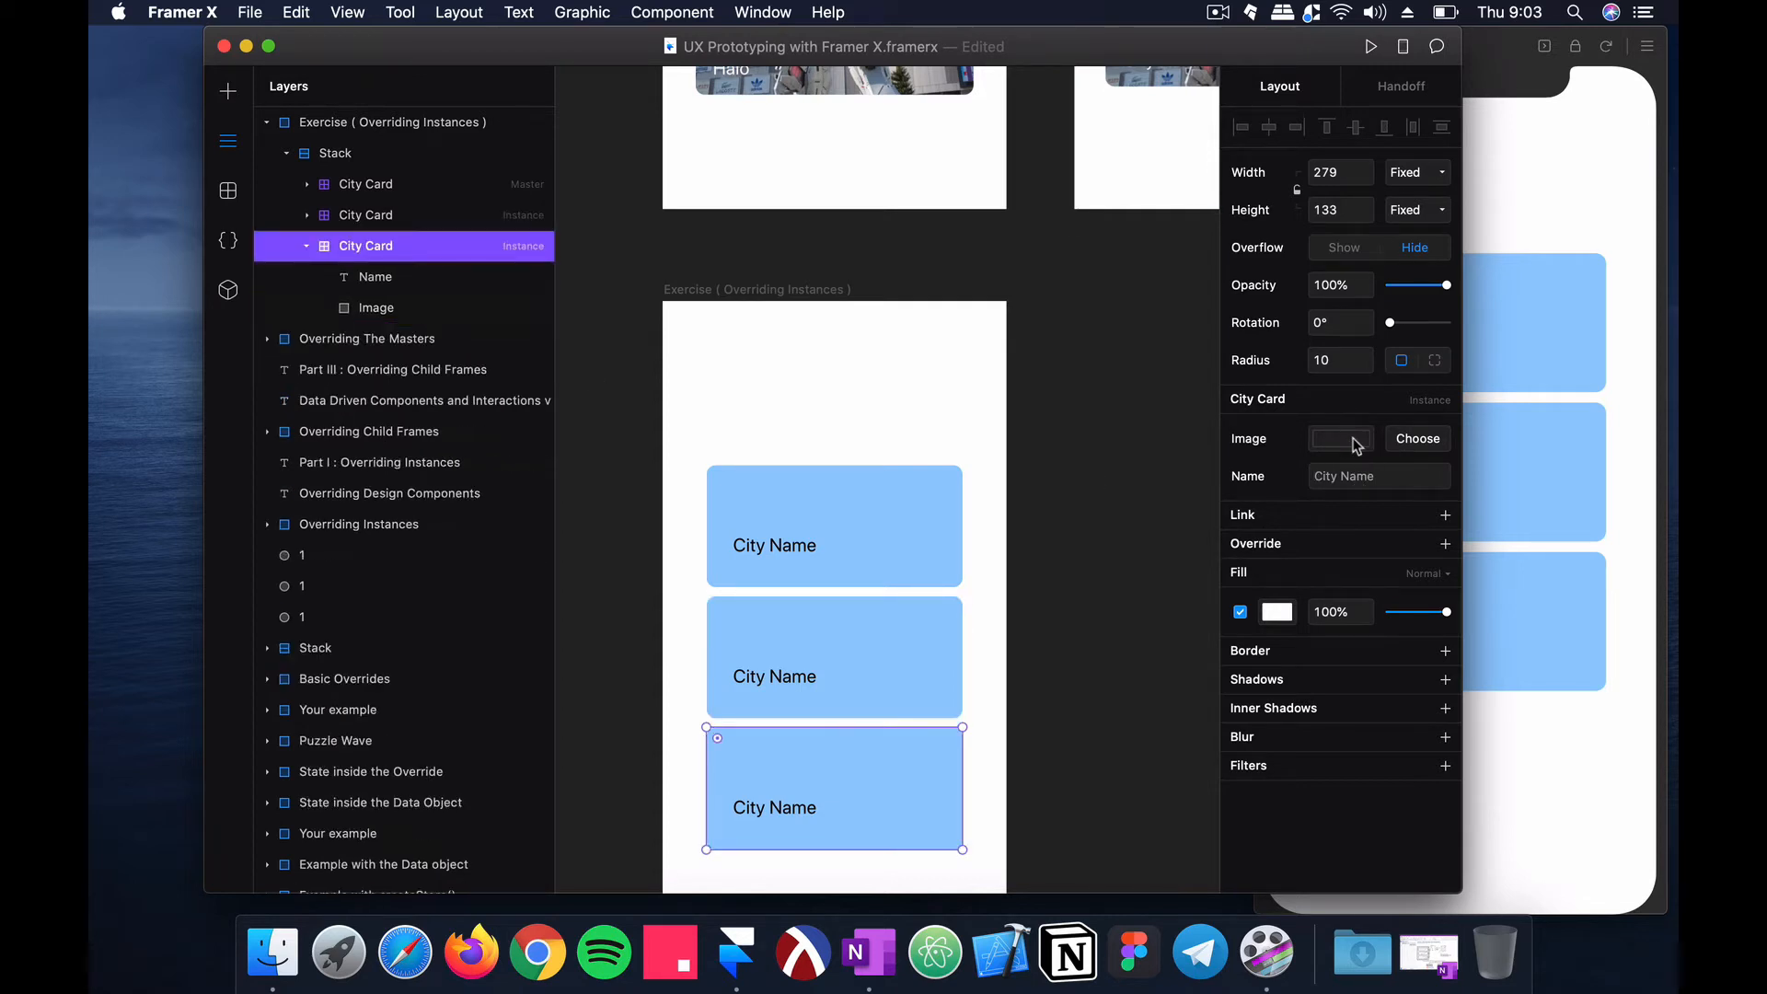
scroll(938, 540, "down", 2)
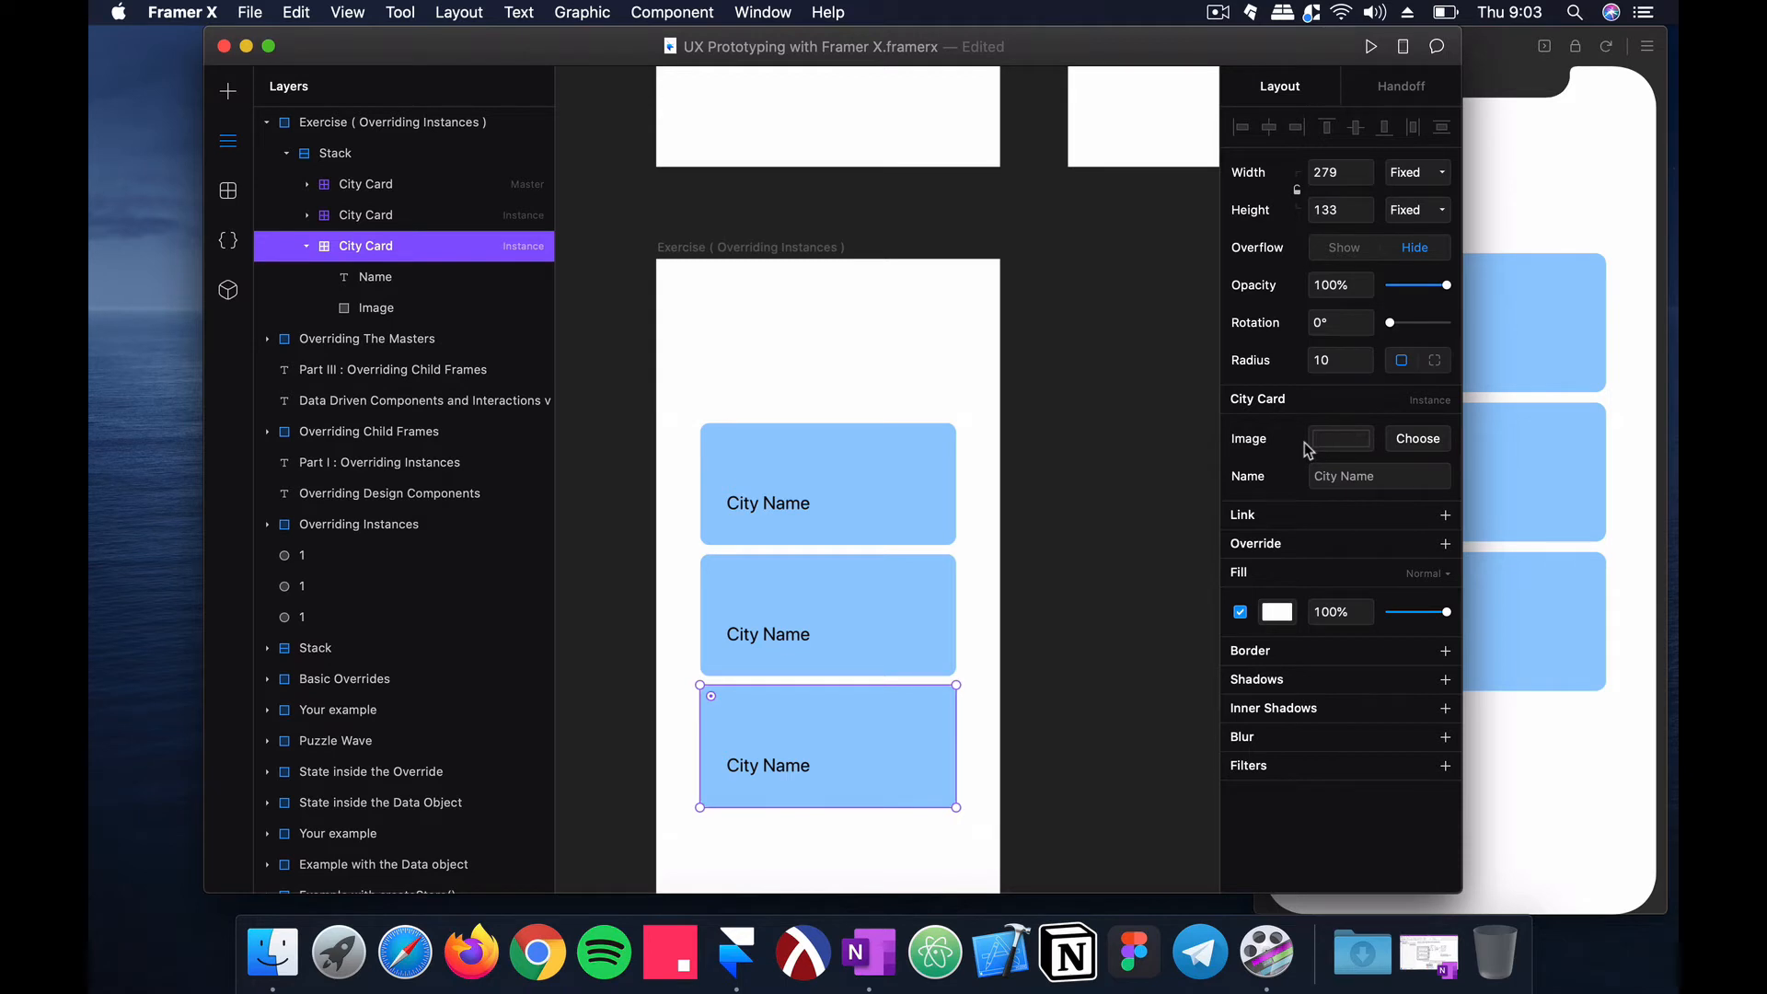
Step: Expand the City Card master and both instances in the layer list and compare their Name and Image child layers
left_click(826, 460)
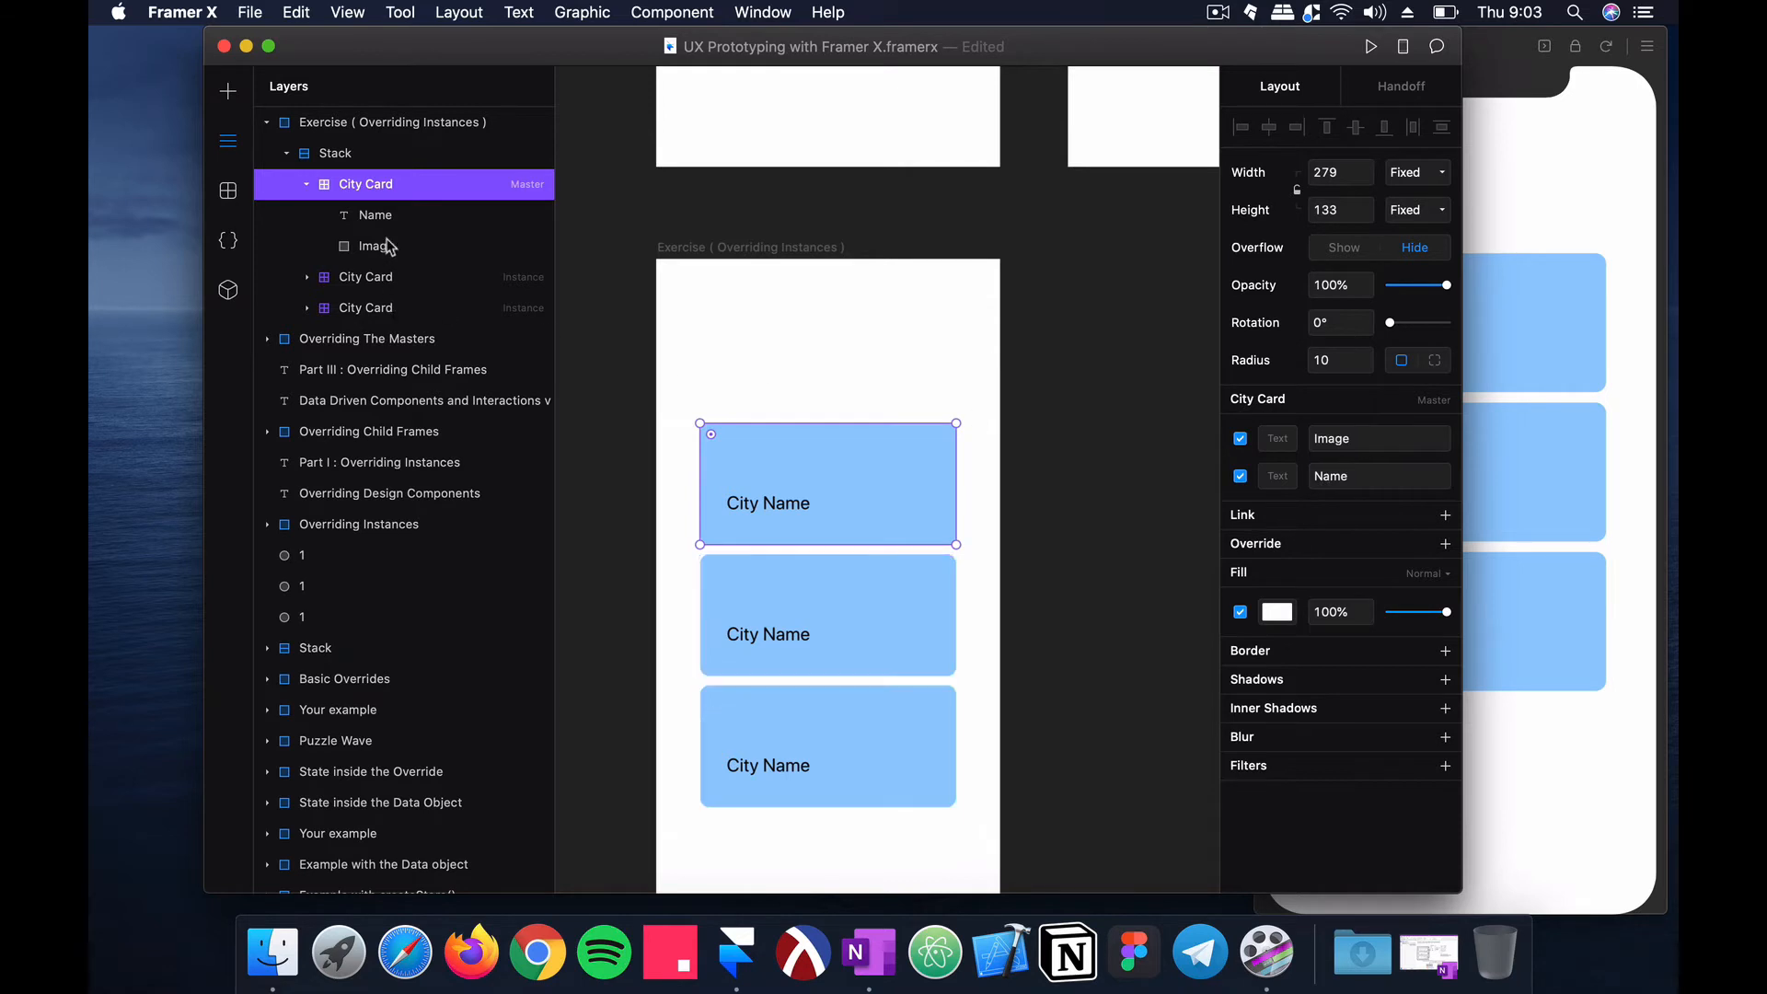
left_click(307, 277)
left_click(306, 369)
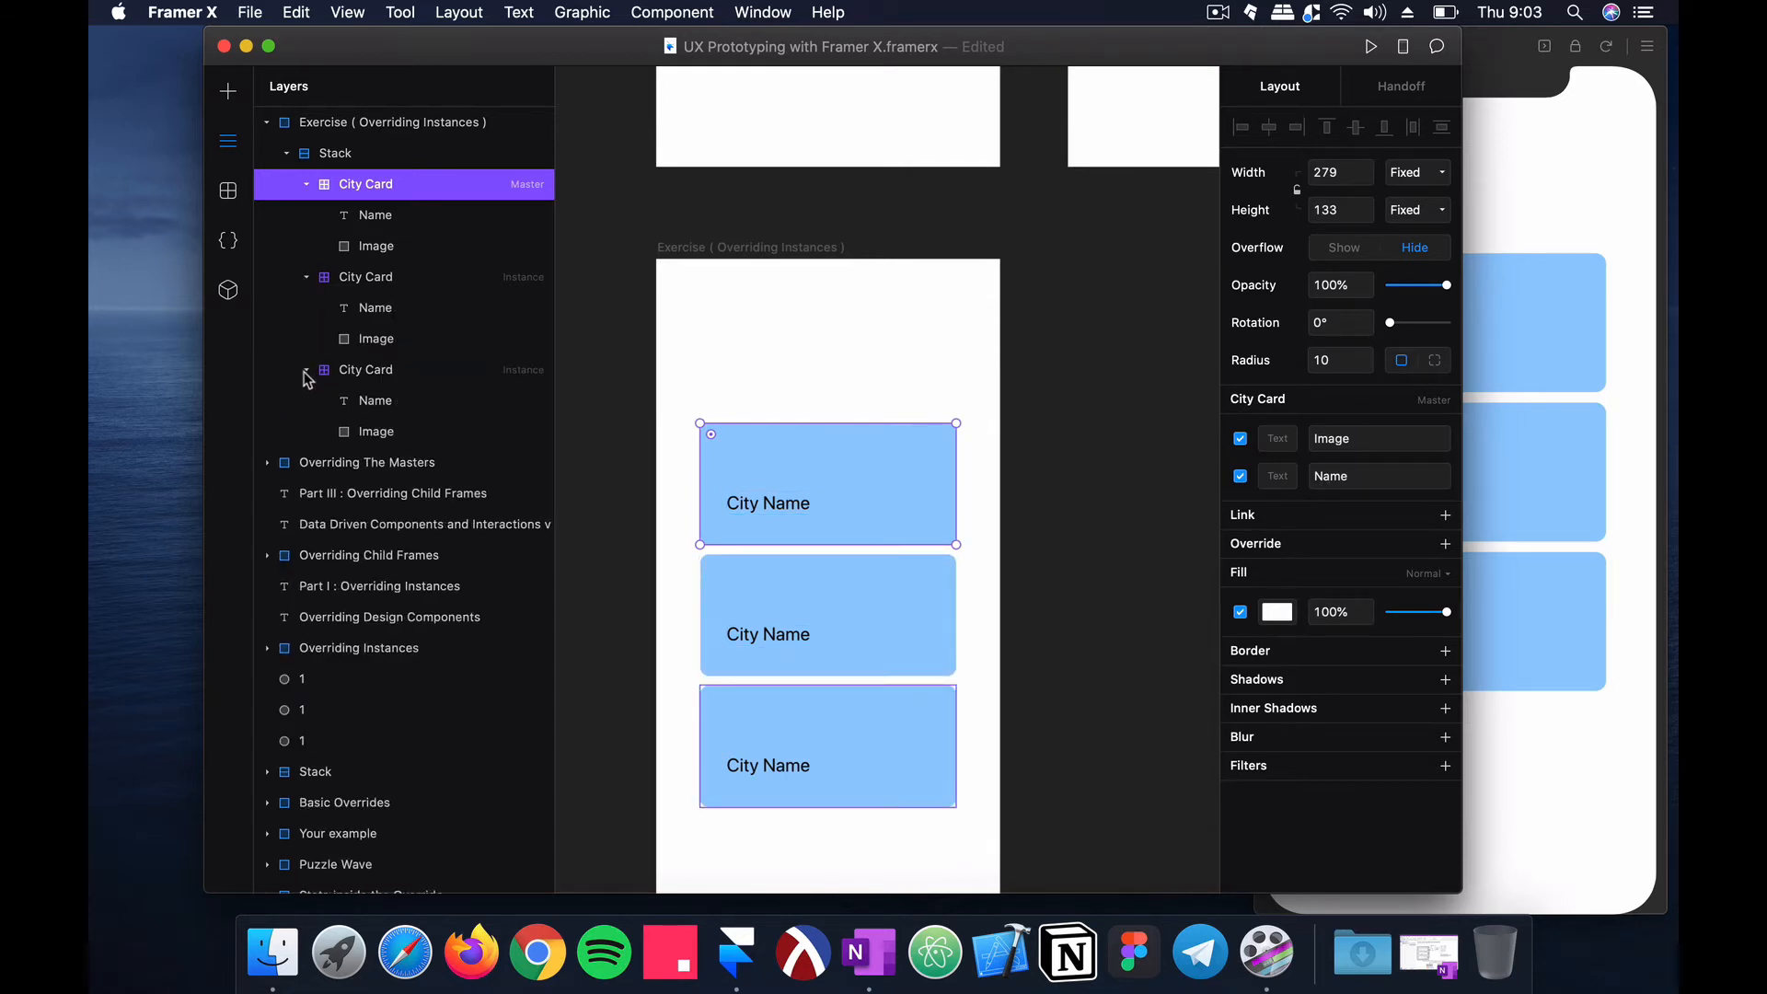
left_click(440, 309)
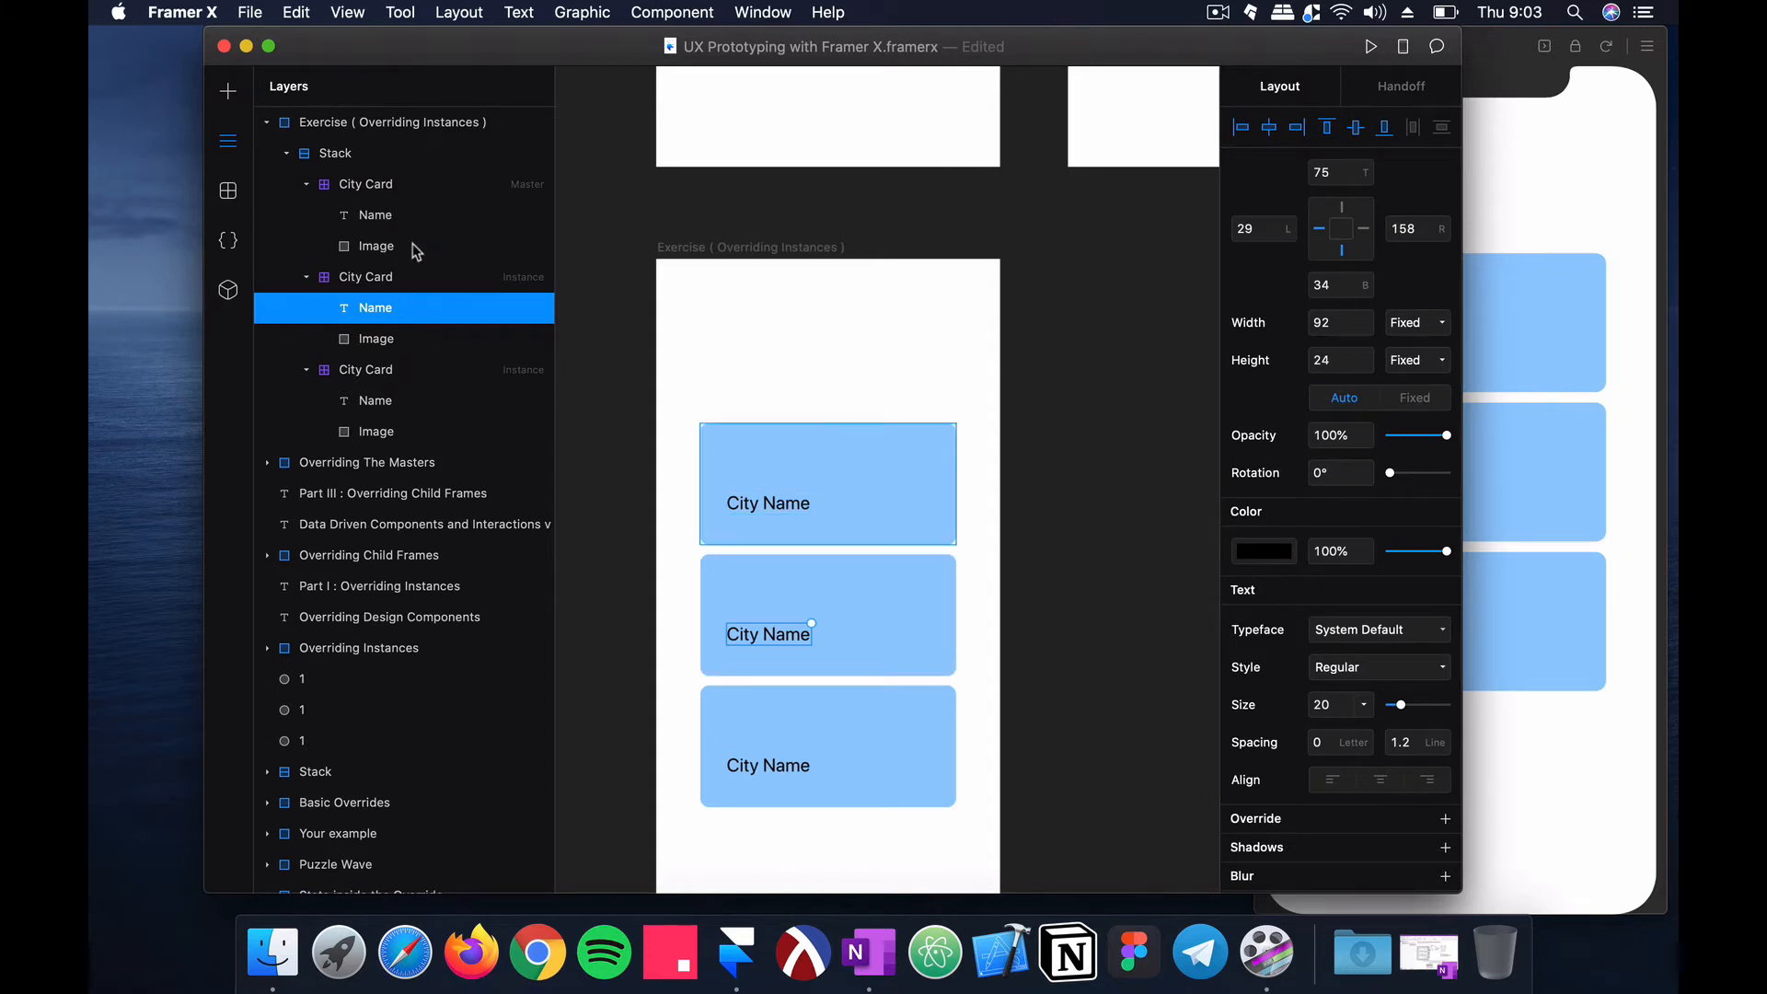
left_click(379, 277)
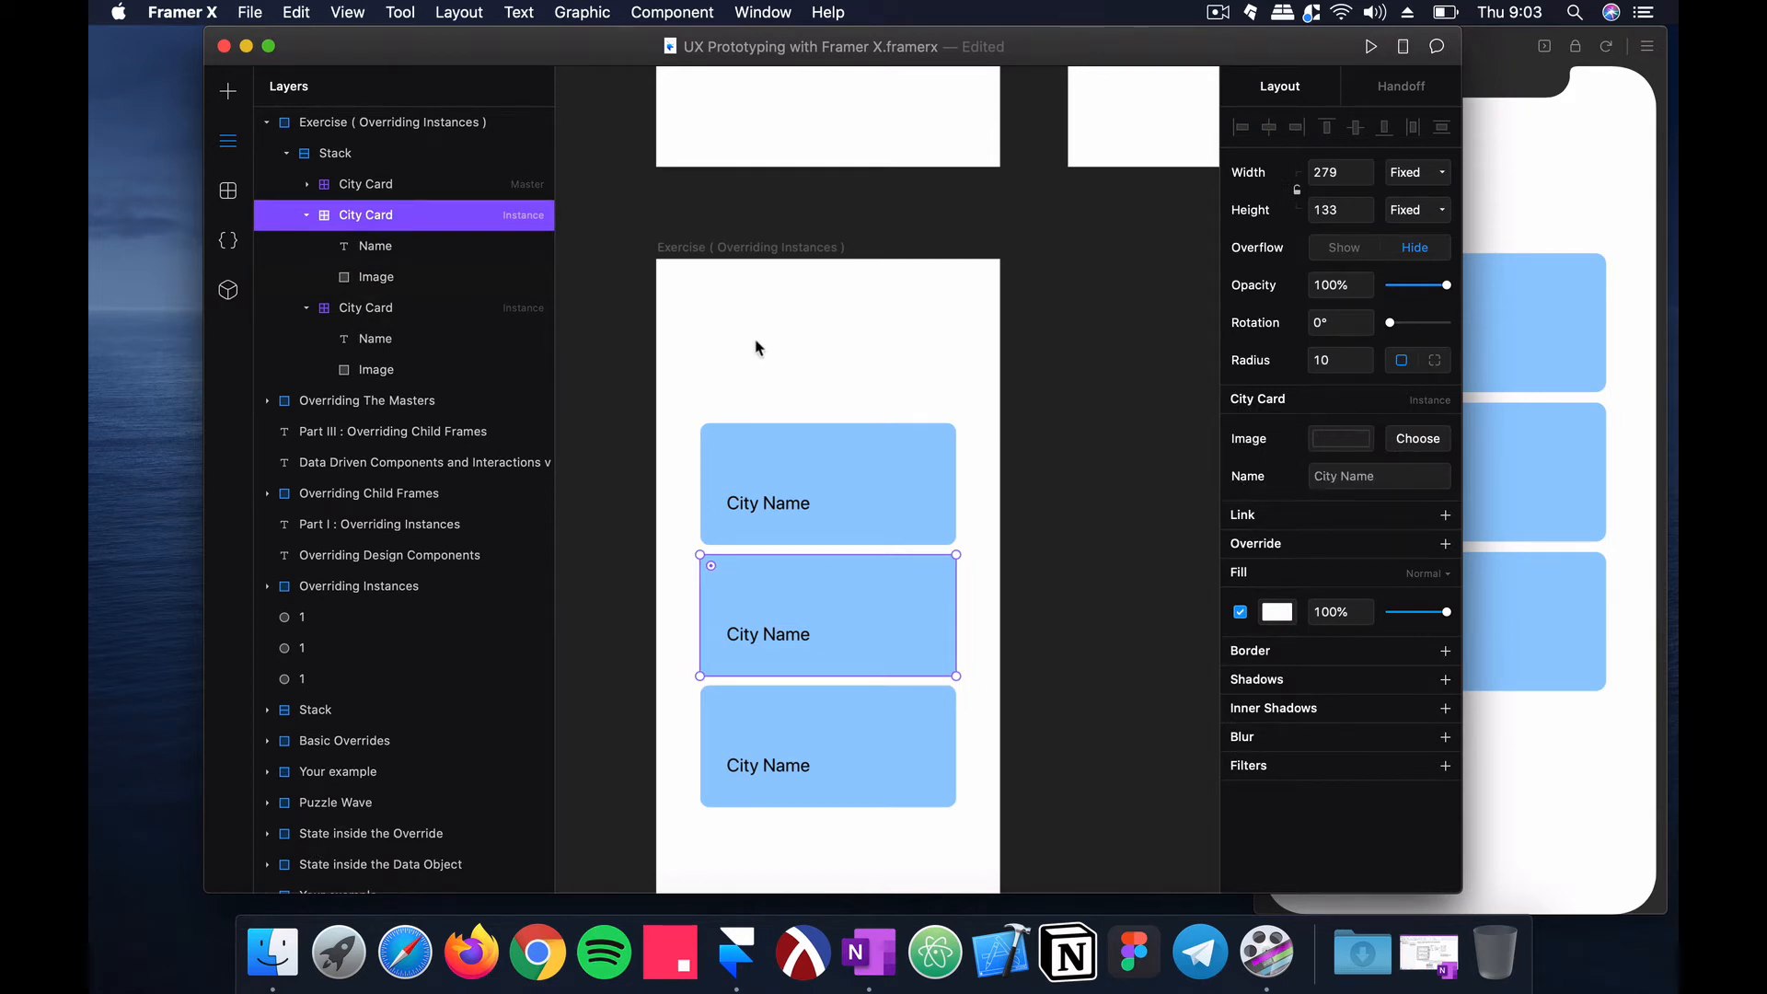
left_click(432, 308)
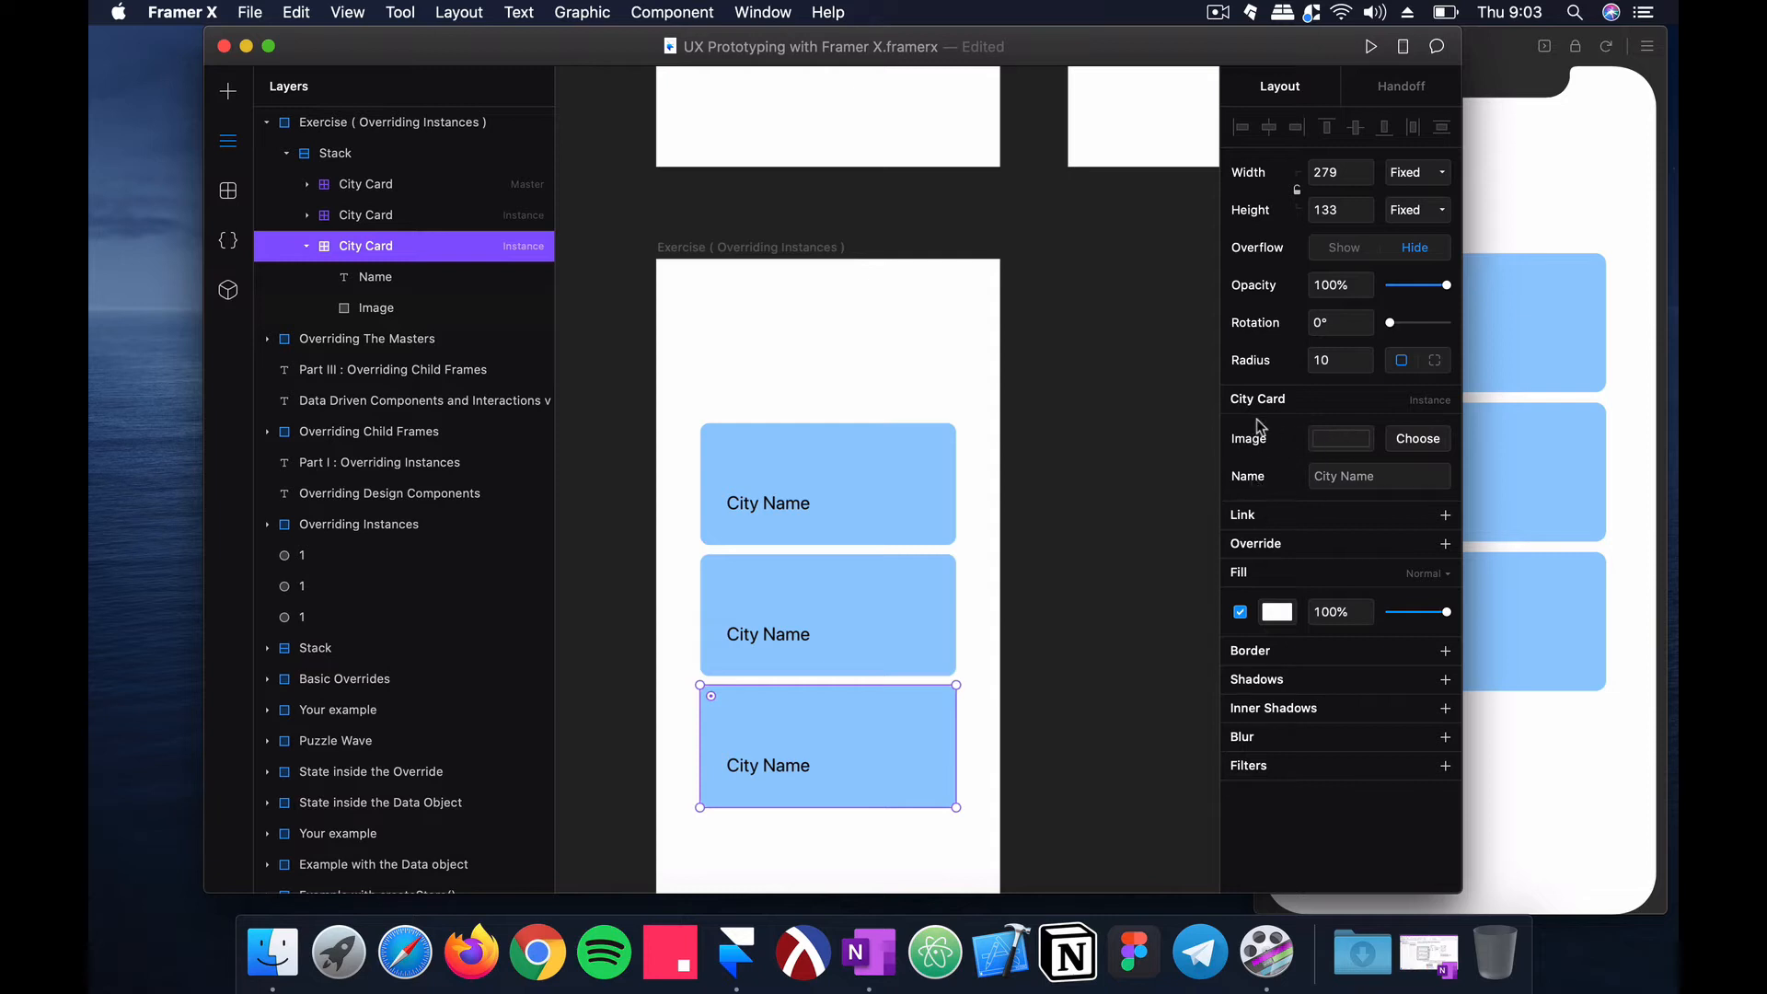
Step: Disable the Image and Name properties on the City Card master and check the first instance's component properties
left_click(354, 188)
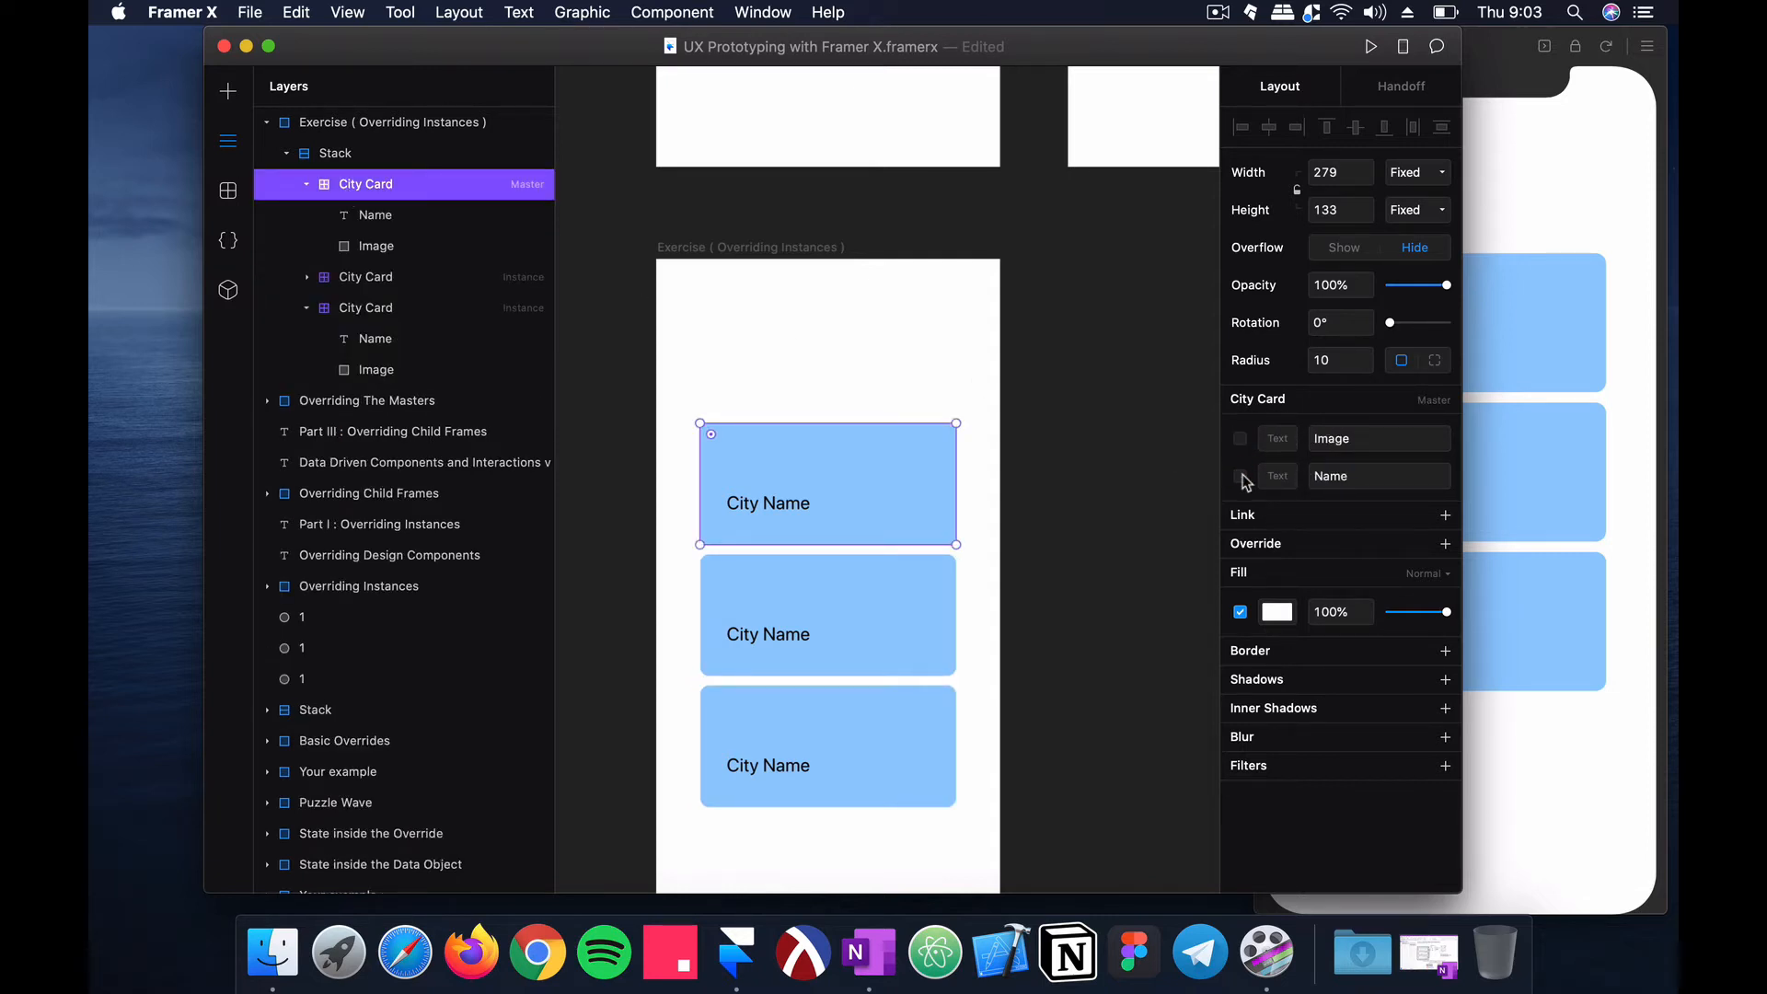
left_click(388, 280)
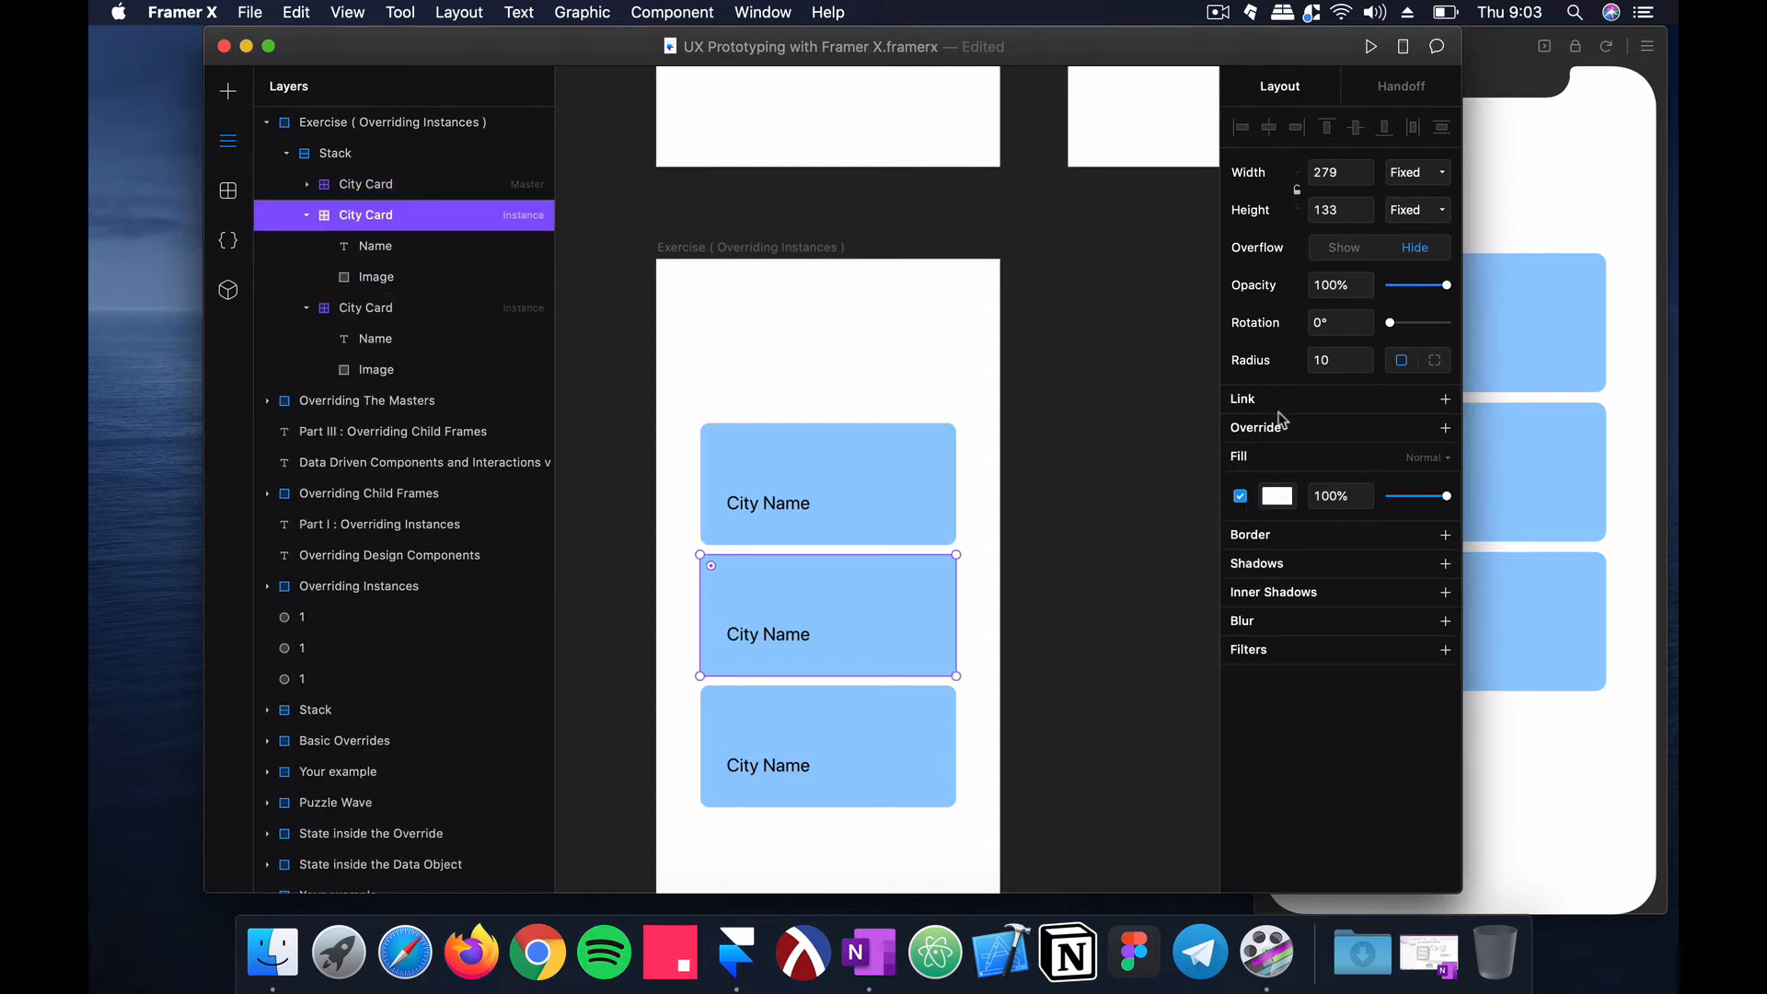
Step: Re-enable the Image and Name properties on the City Card master and check them on both instances
left_click(361, 187)
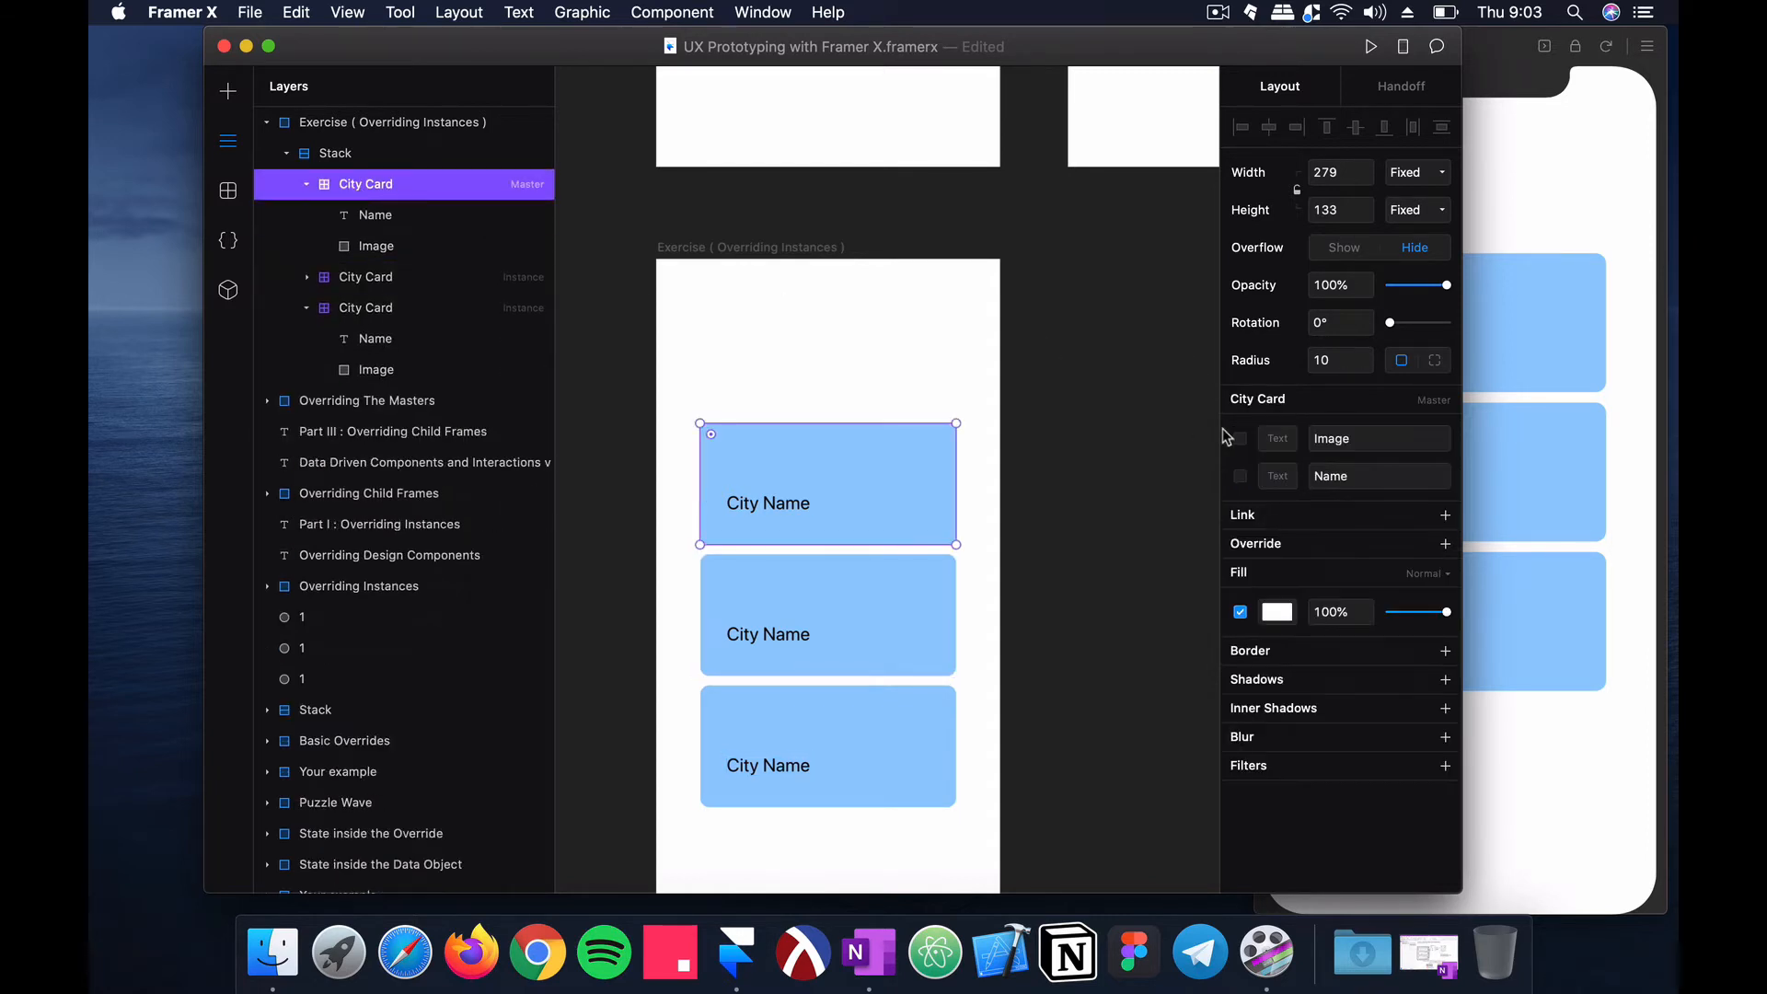
left_click(1240, 438)
left_click(1240, 476)
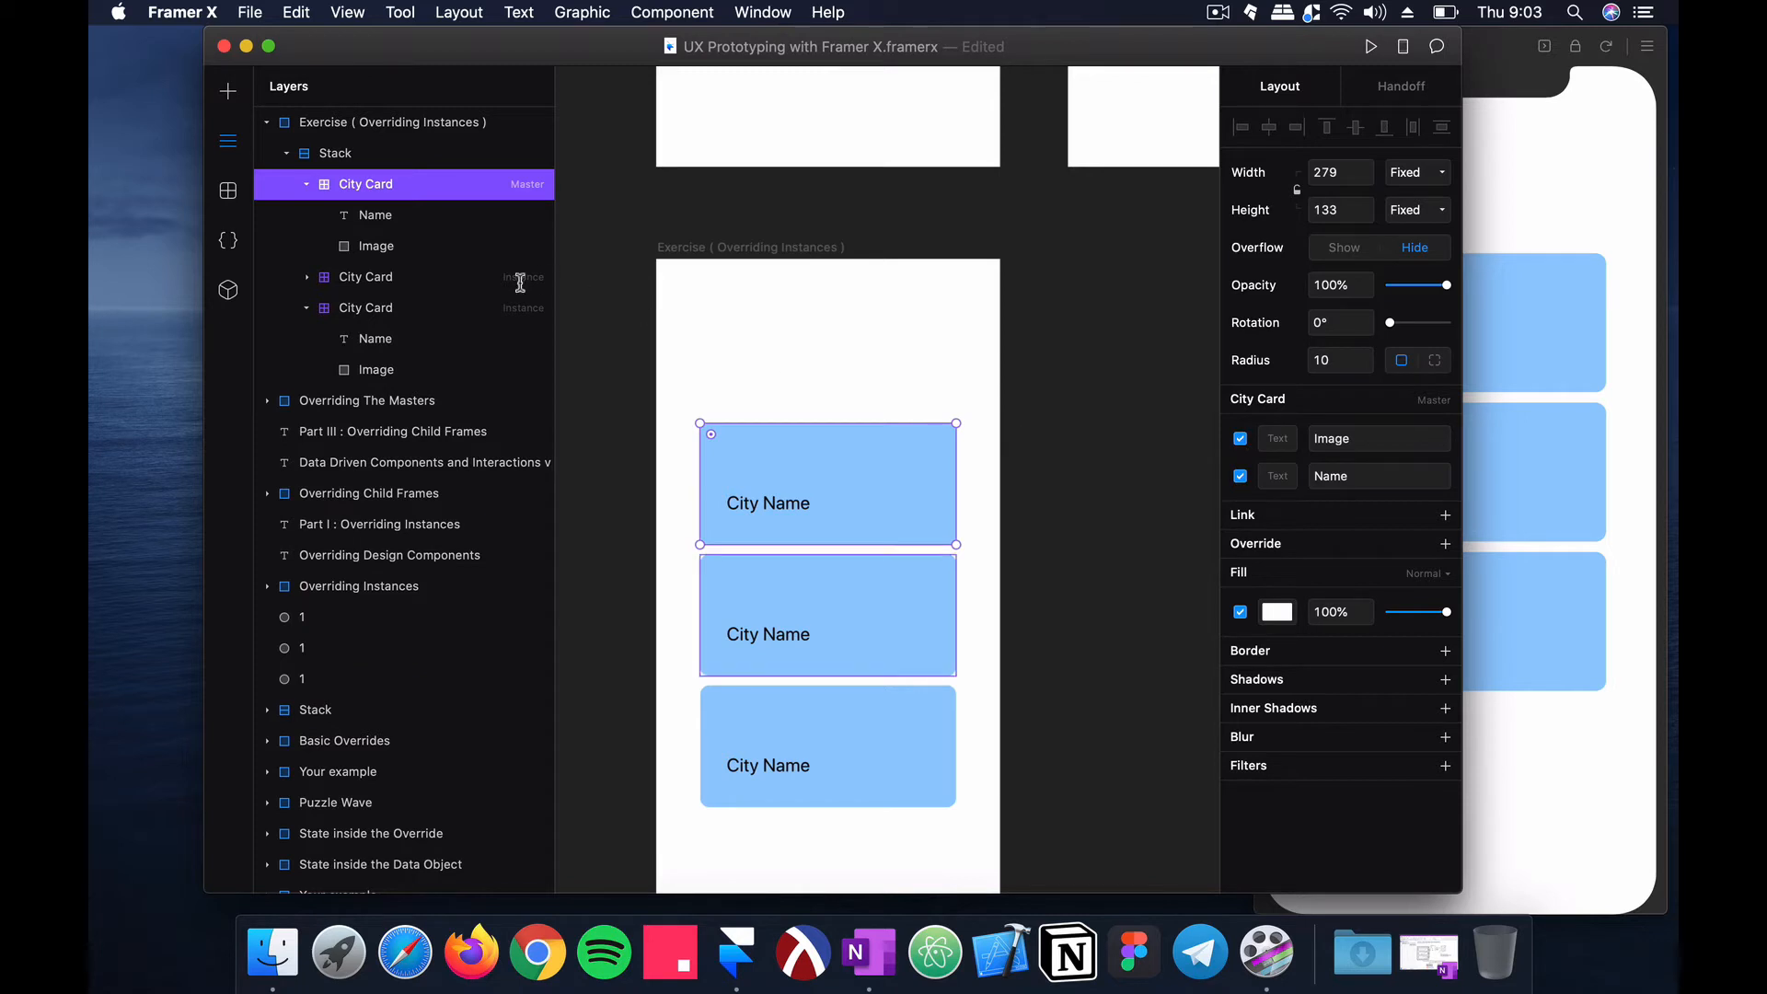
left_click(472, 281)
left_click(427, 366)
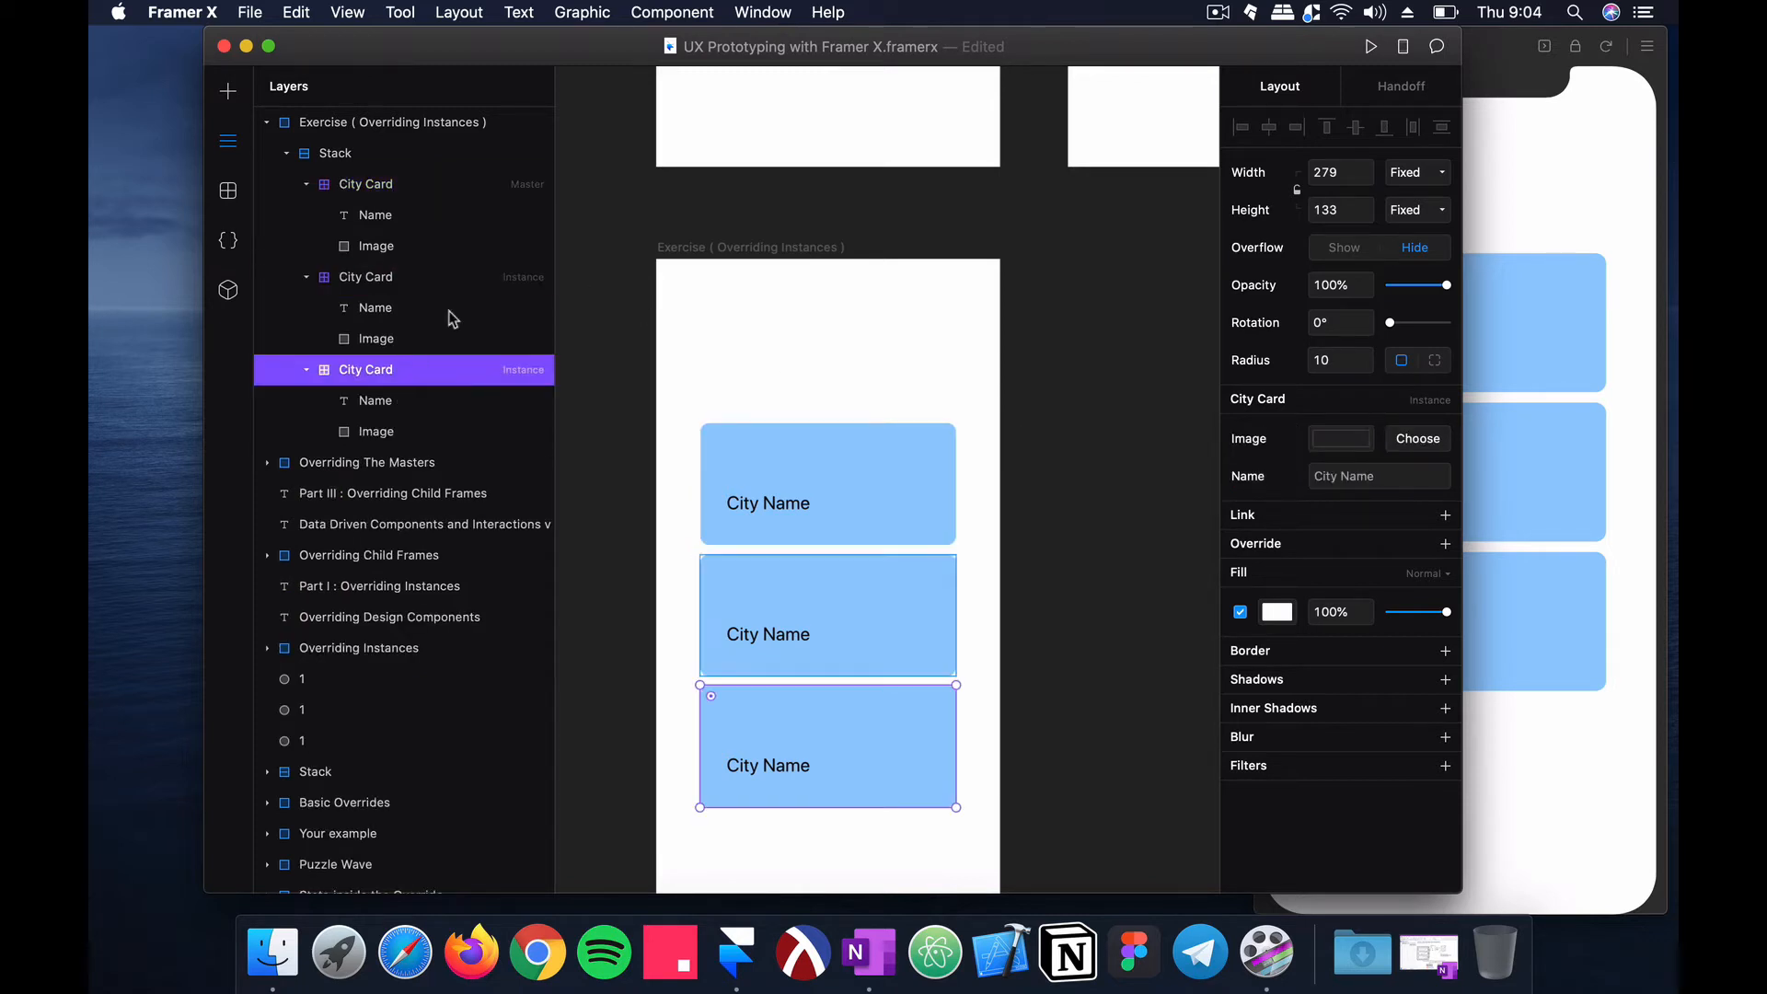
left_click(449, 190)
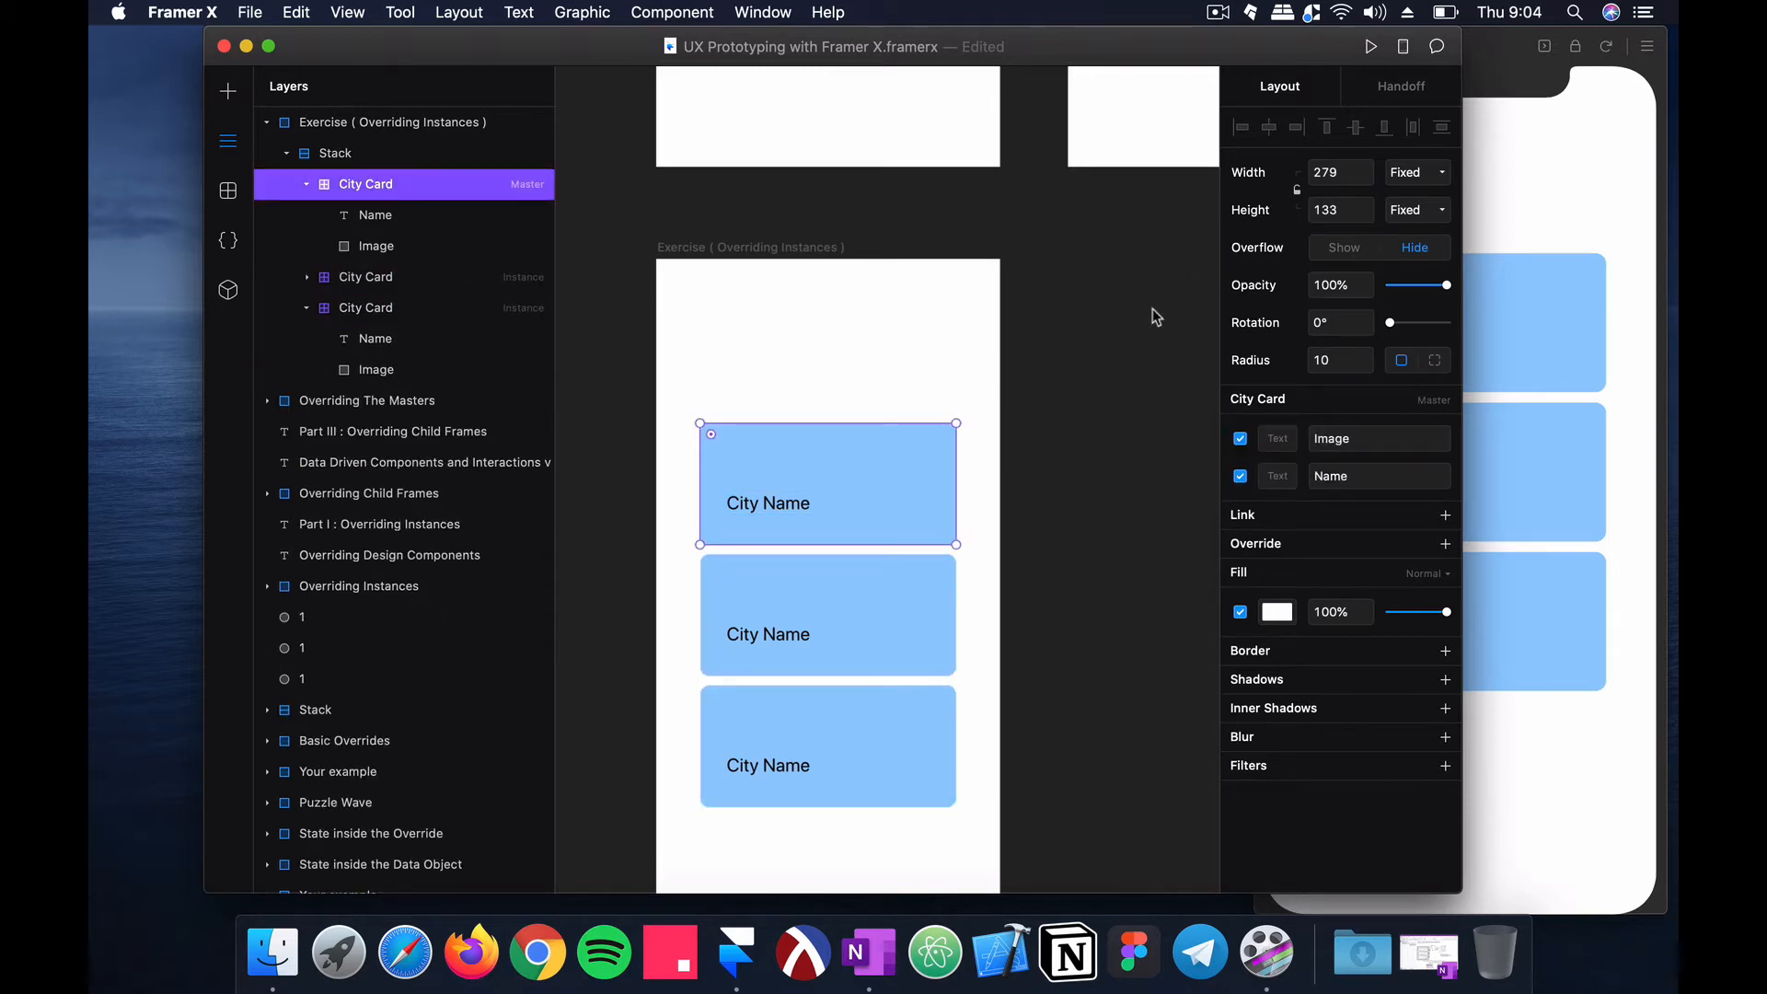
Step: Try replacing the Name text on the City Card master with "Tokyo"
scroll(1012, 265, "up", 10)
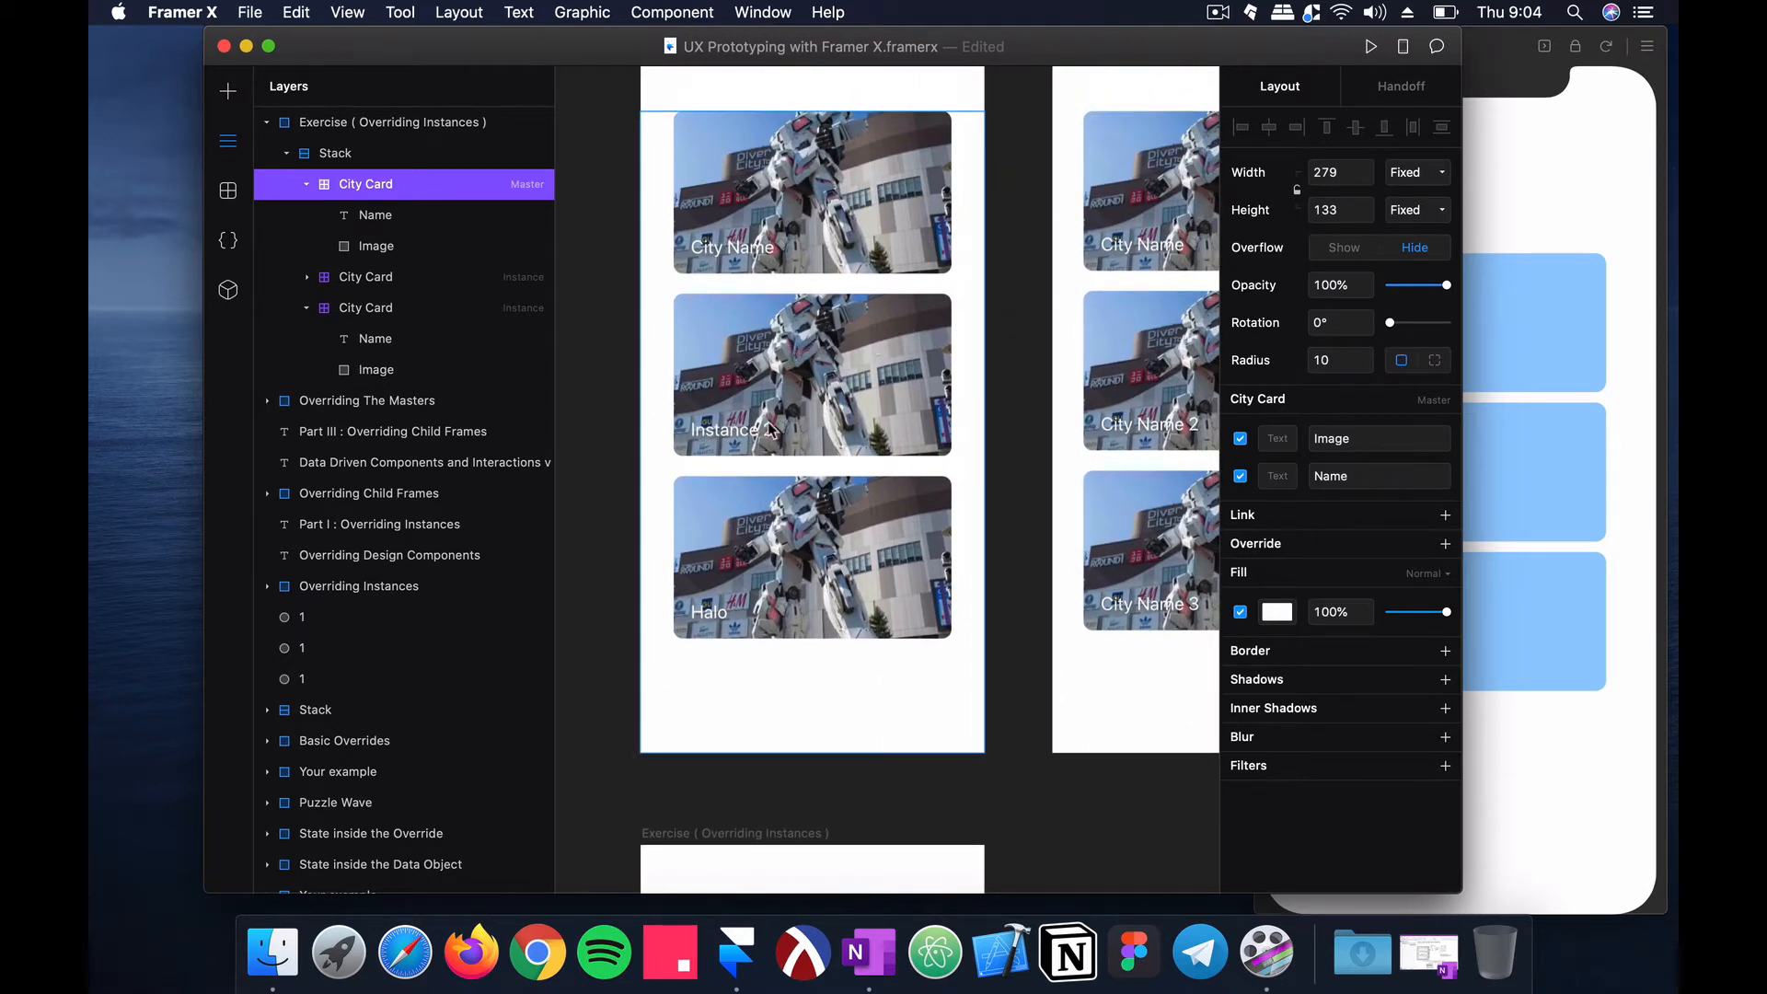
scroll(879, 331, "down", 10)
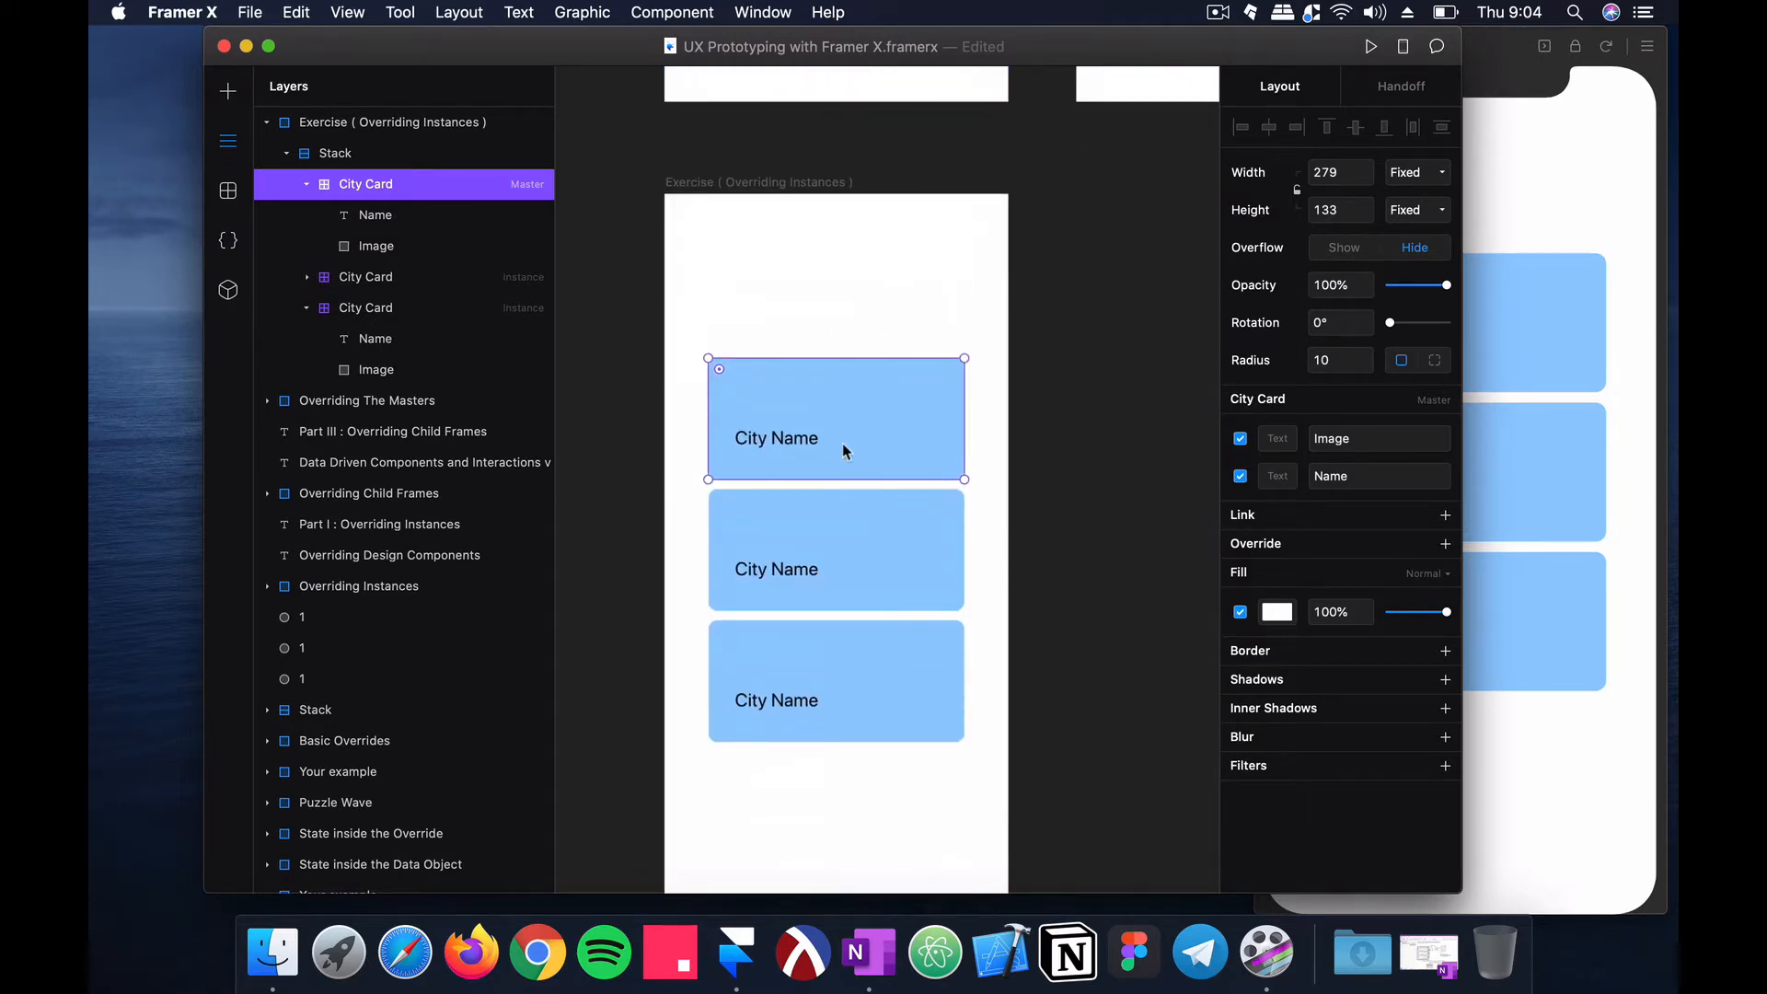
left_click(776, 438)
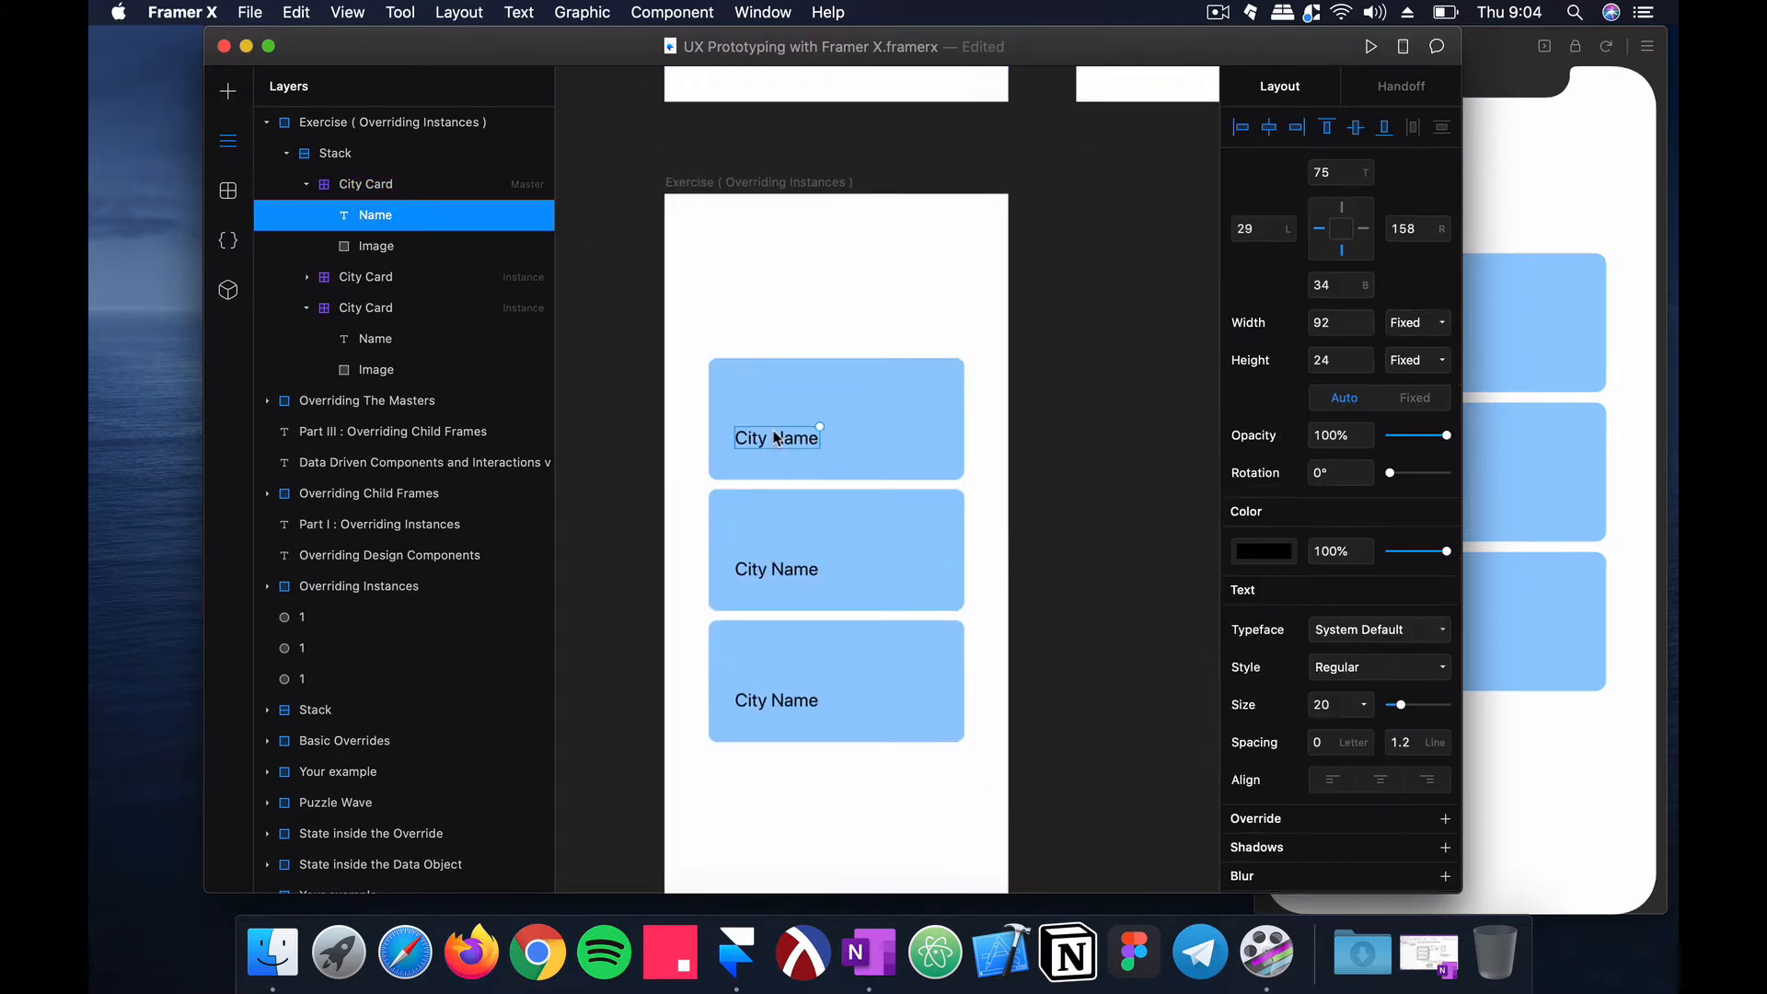
left_click(434, 186)
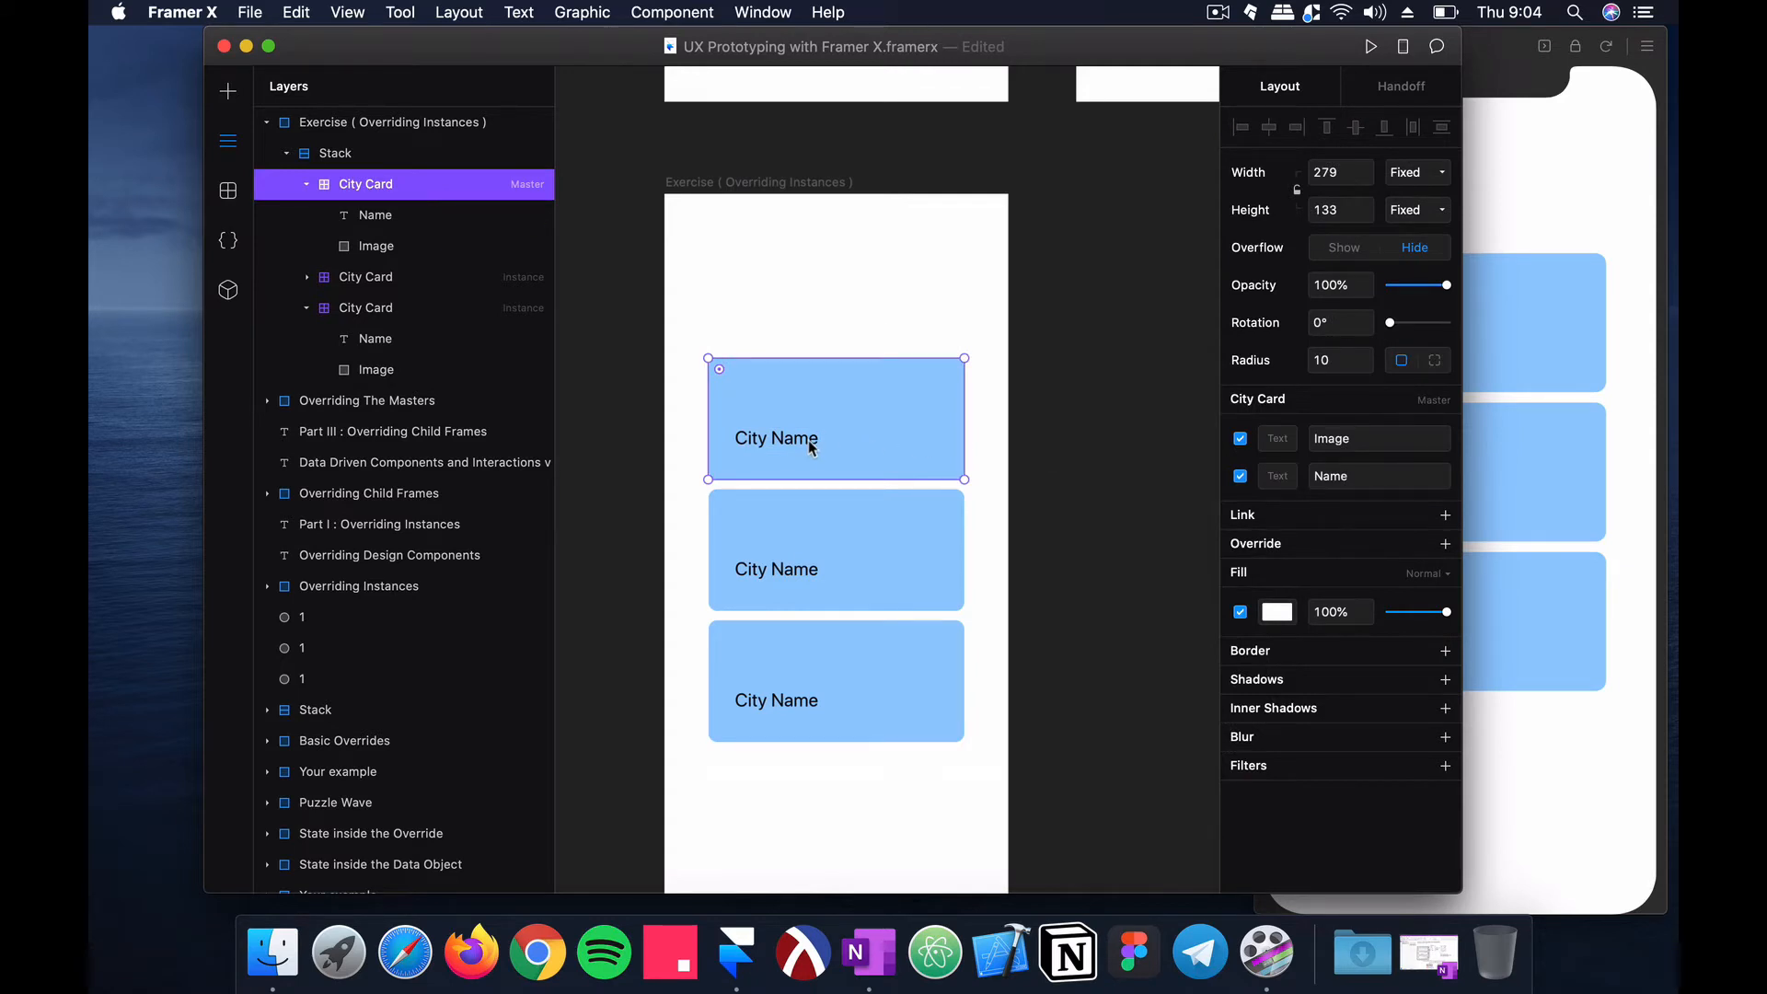
left_click(783, 440)
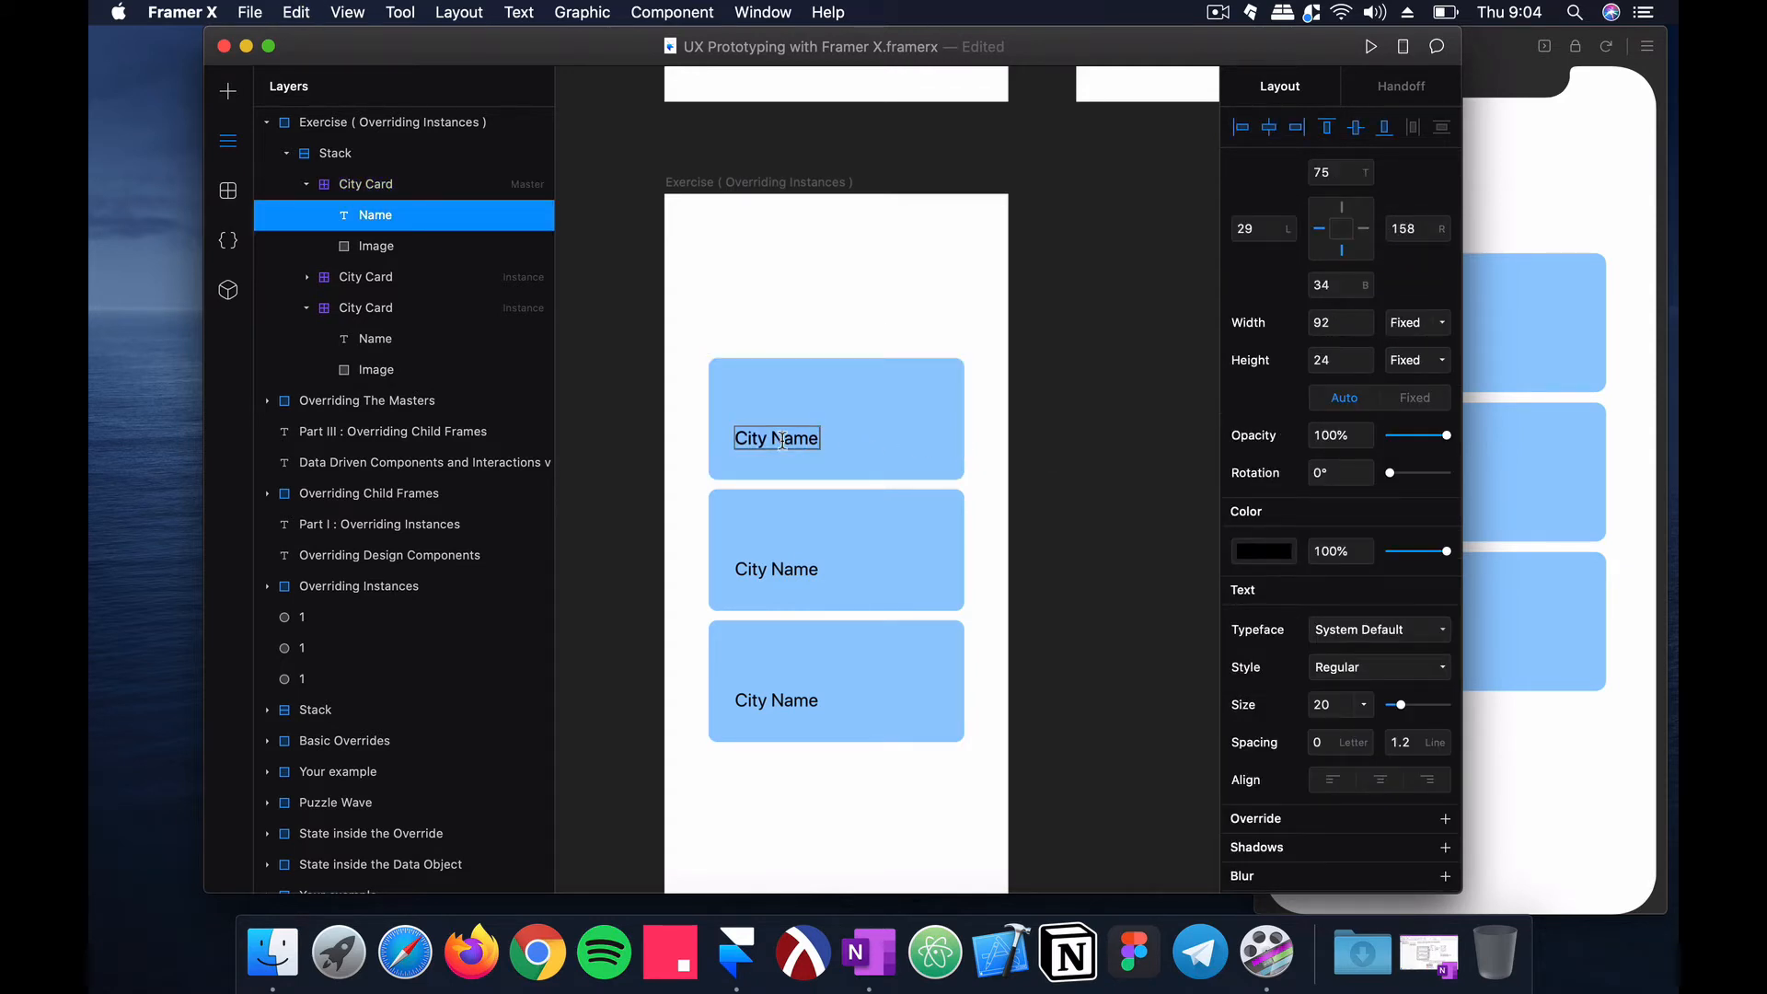
double_click(781, 440)
type("Tokyo")
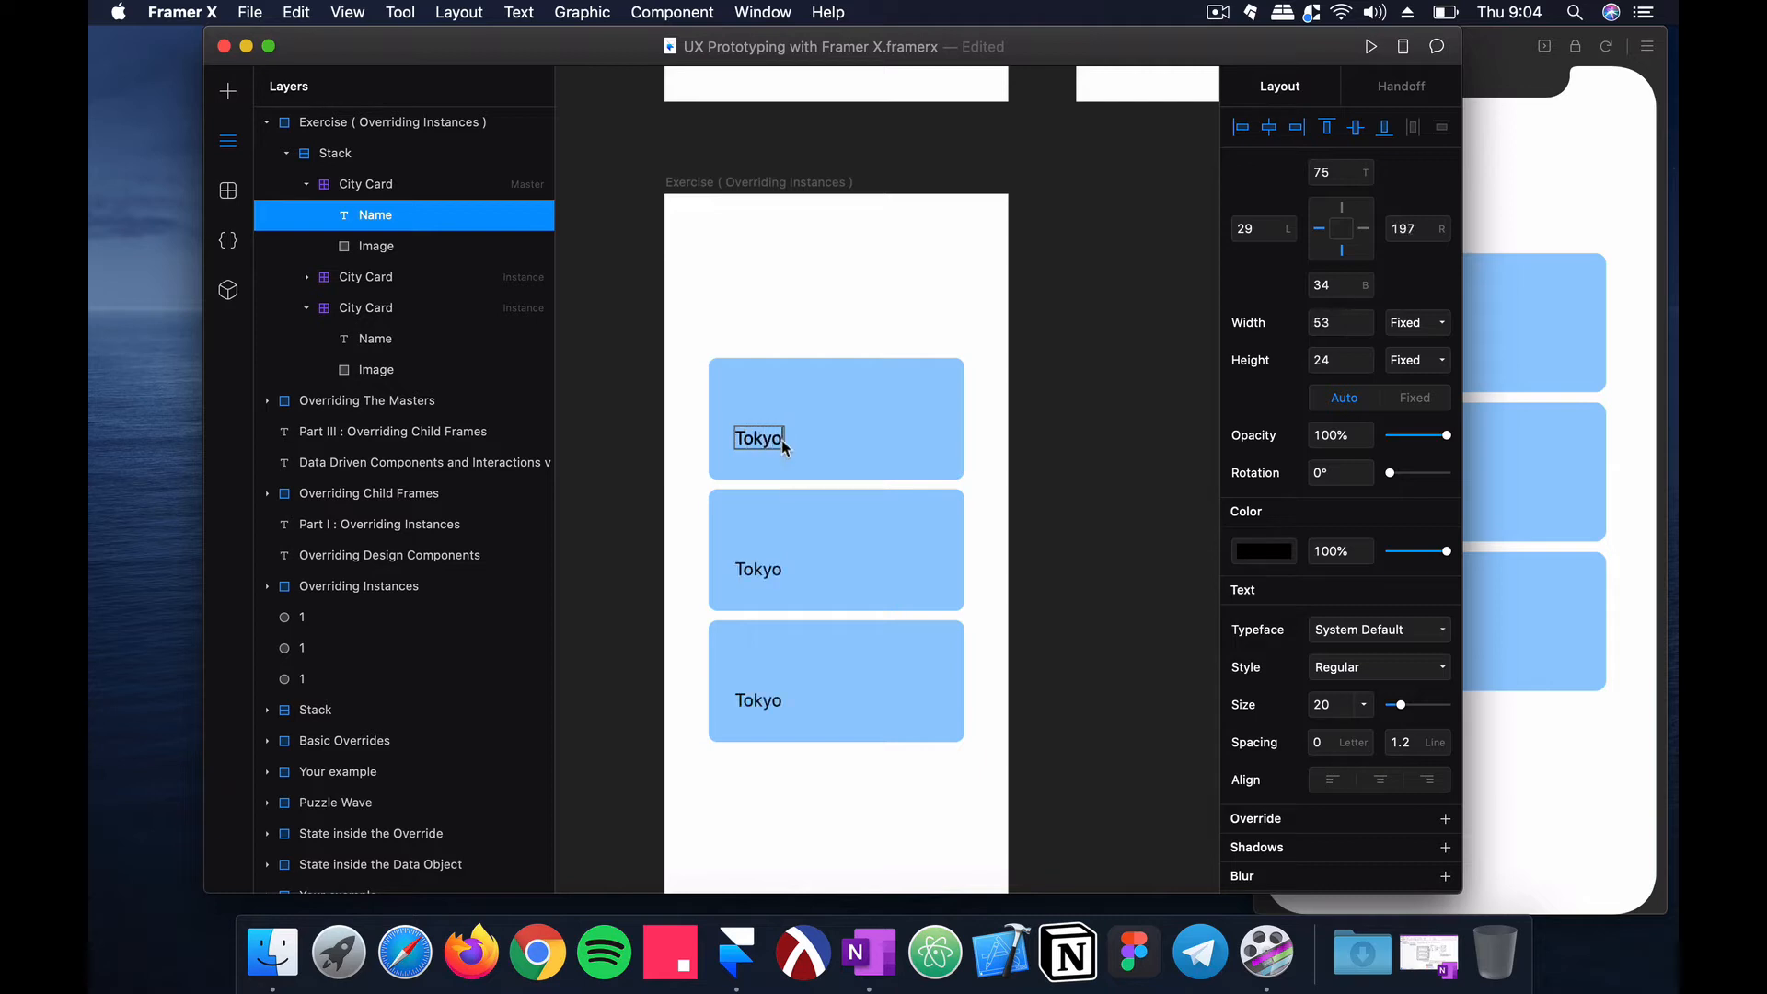
left_click(789, 388)
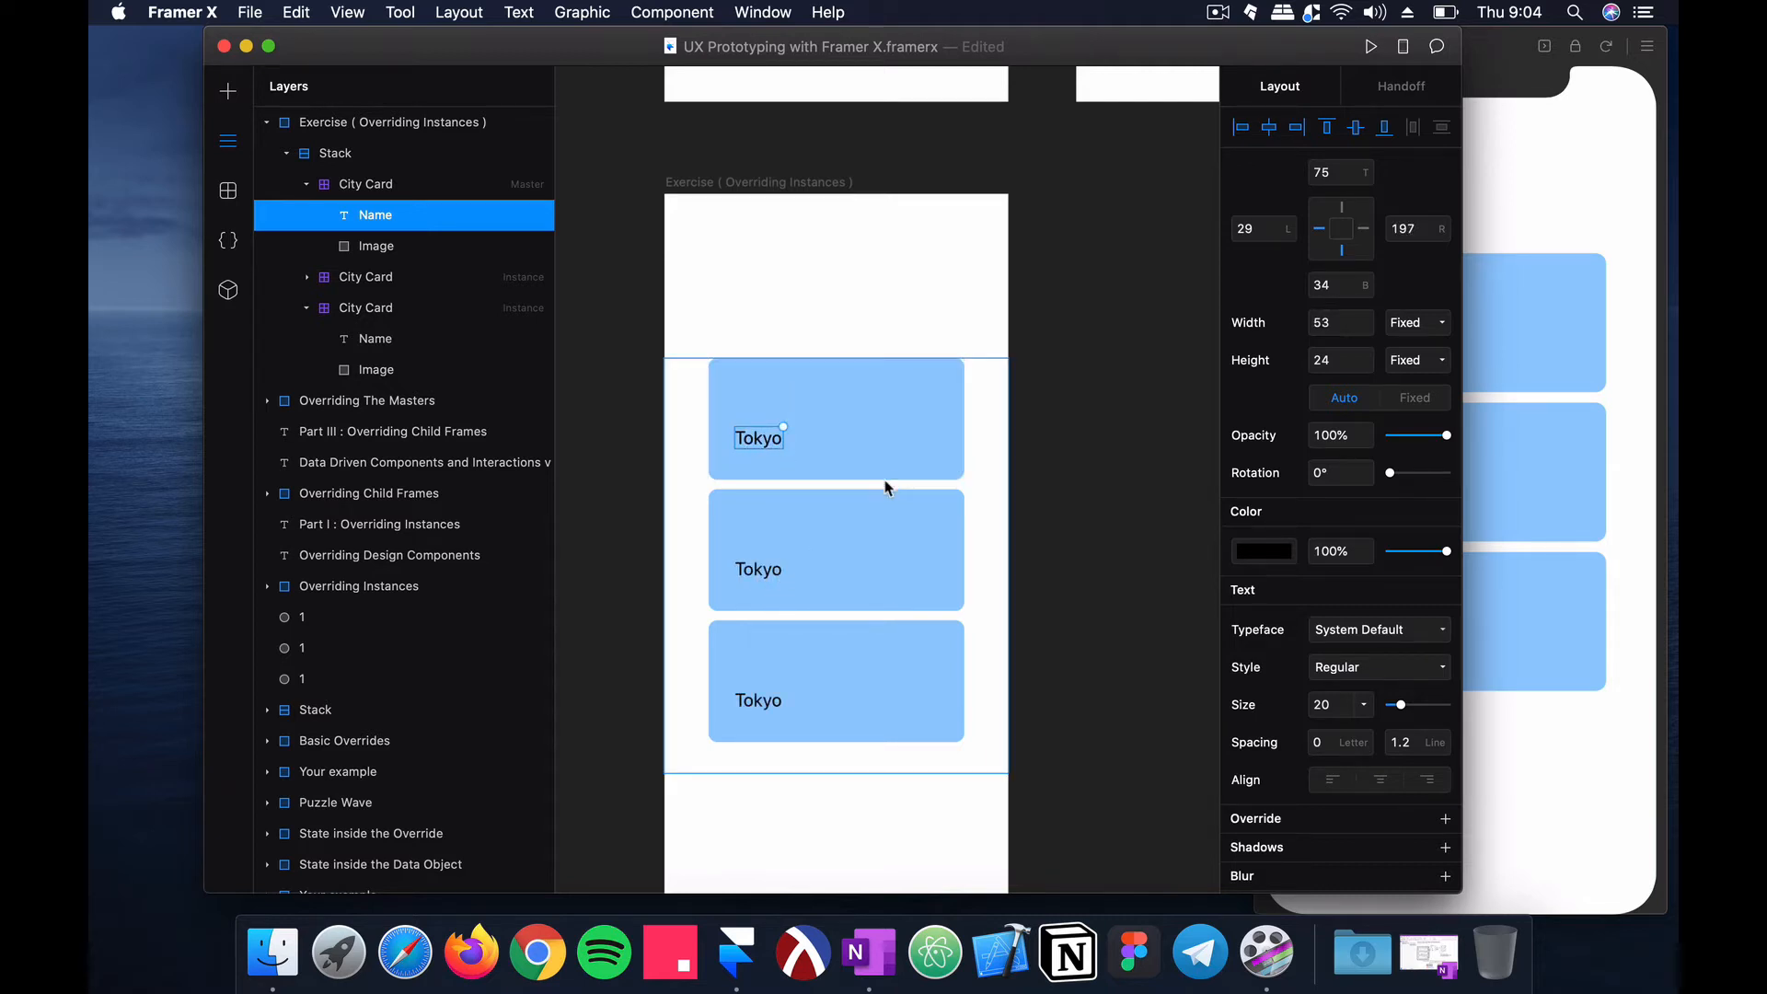
Step: Undo the "Tokyo" text change on the City Card master
key("super+z")
scroll(1035, 397, "left", 3)
left_click(1034, 398)
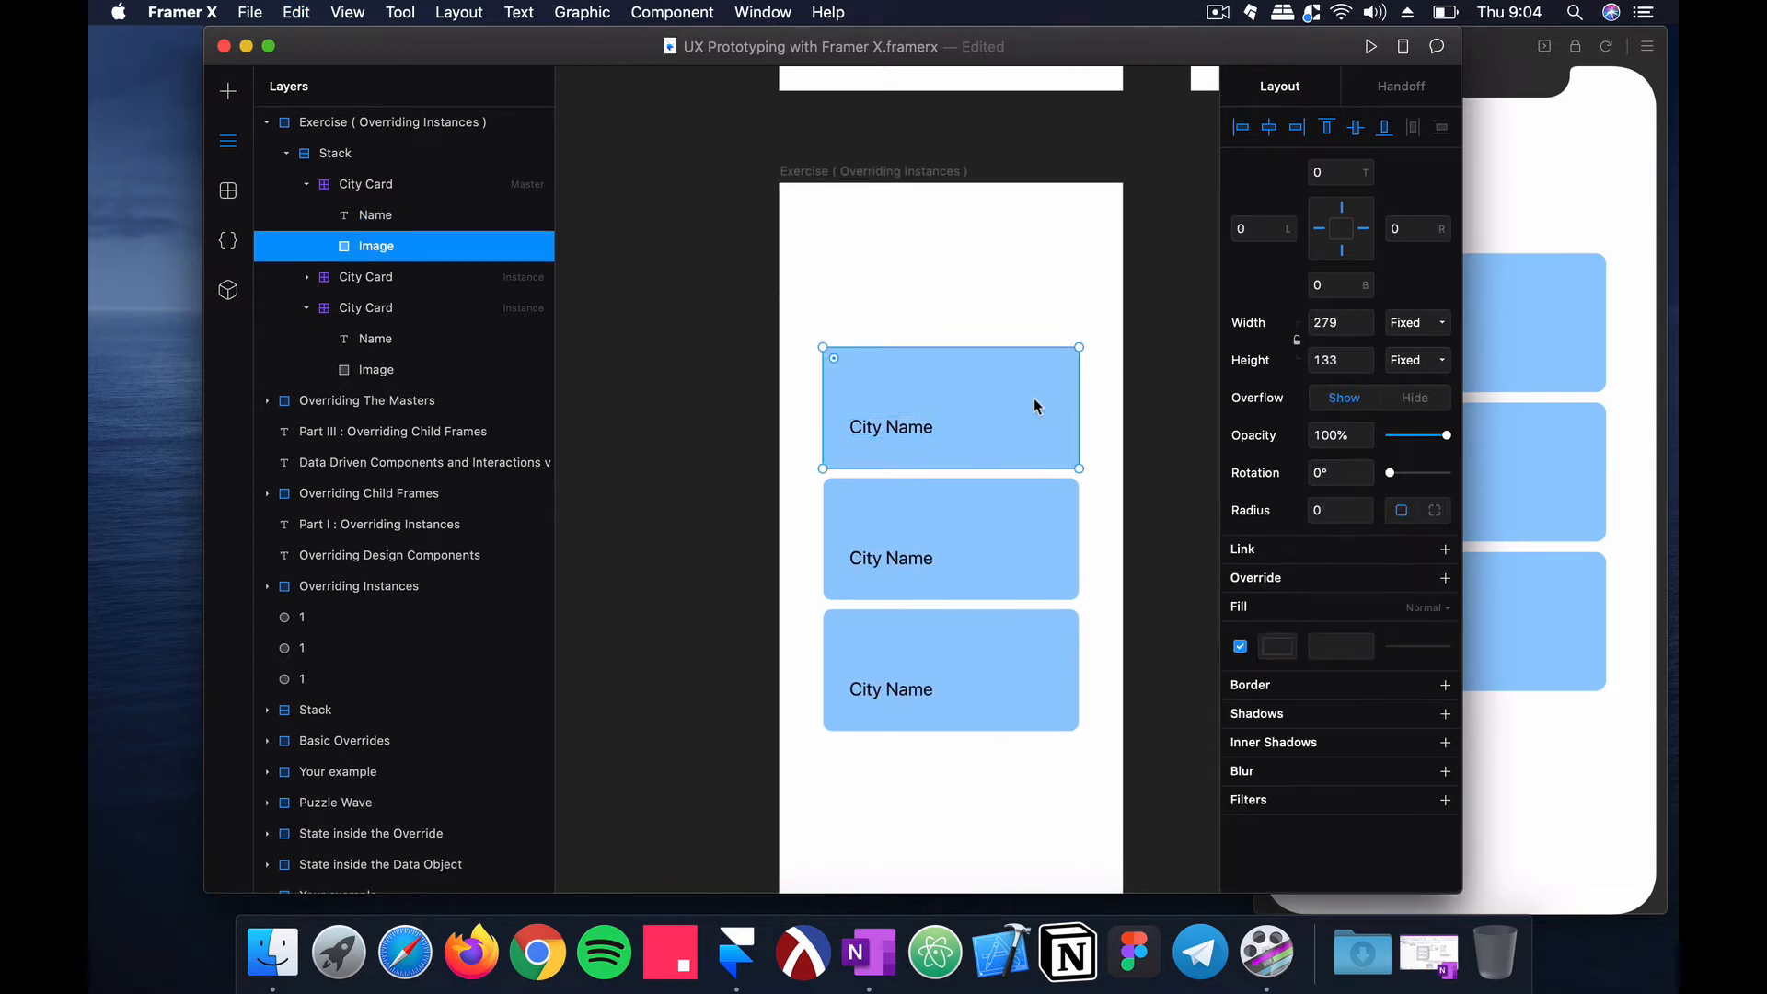
scroll(1034, 397, "left", 4)
left_click_drag(1156, 384, 1095, 371)
scroll(1095, 375, "right", 3)
scroll(1097, 379, "right", 4)
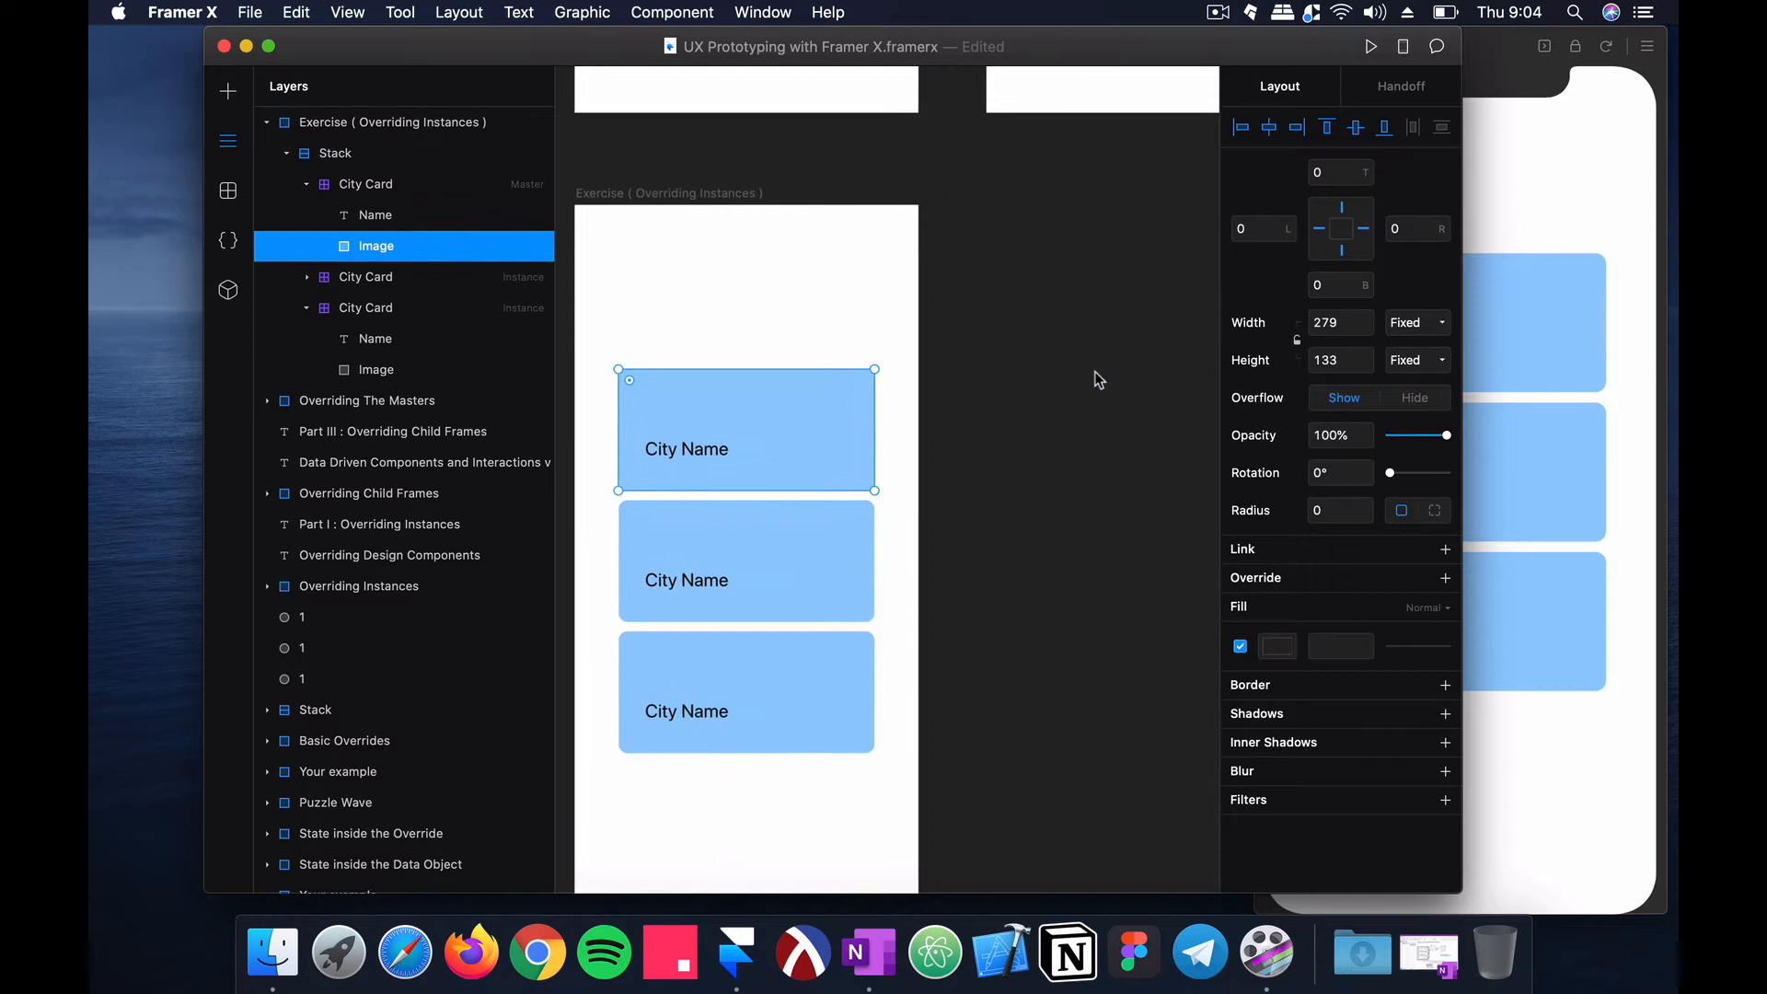
Step: Set the Name text layer inside the City Card master to "Tokyo"
left_click(701, 447)
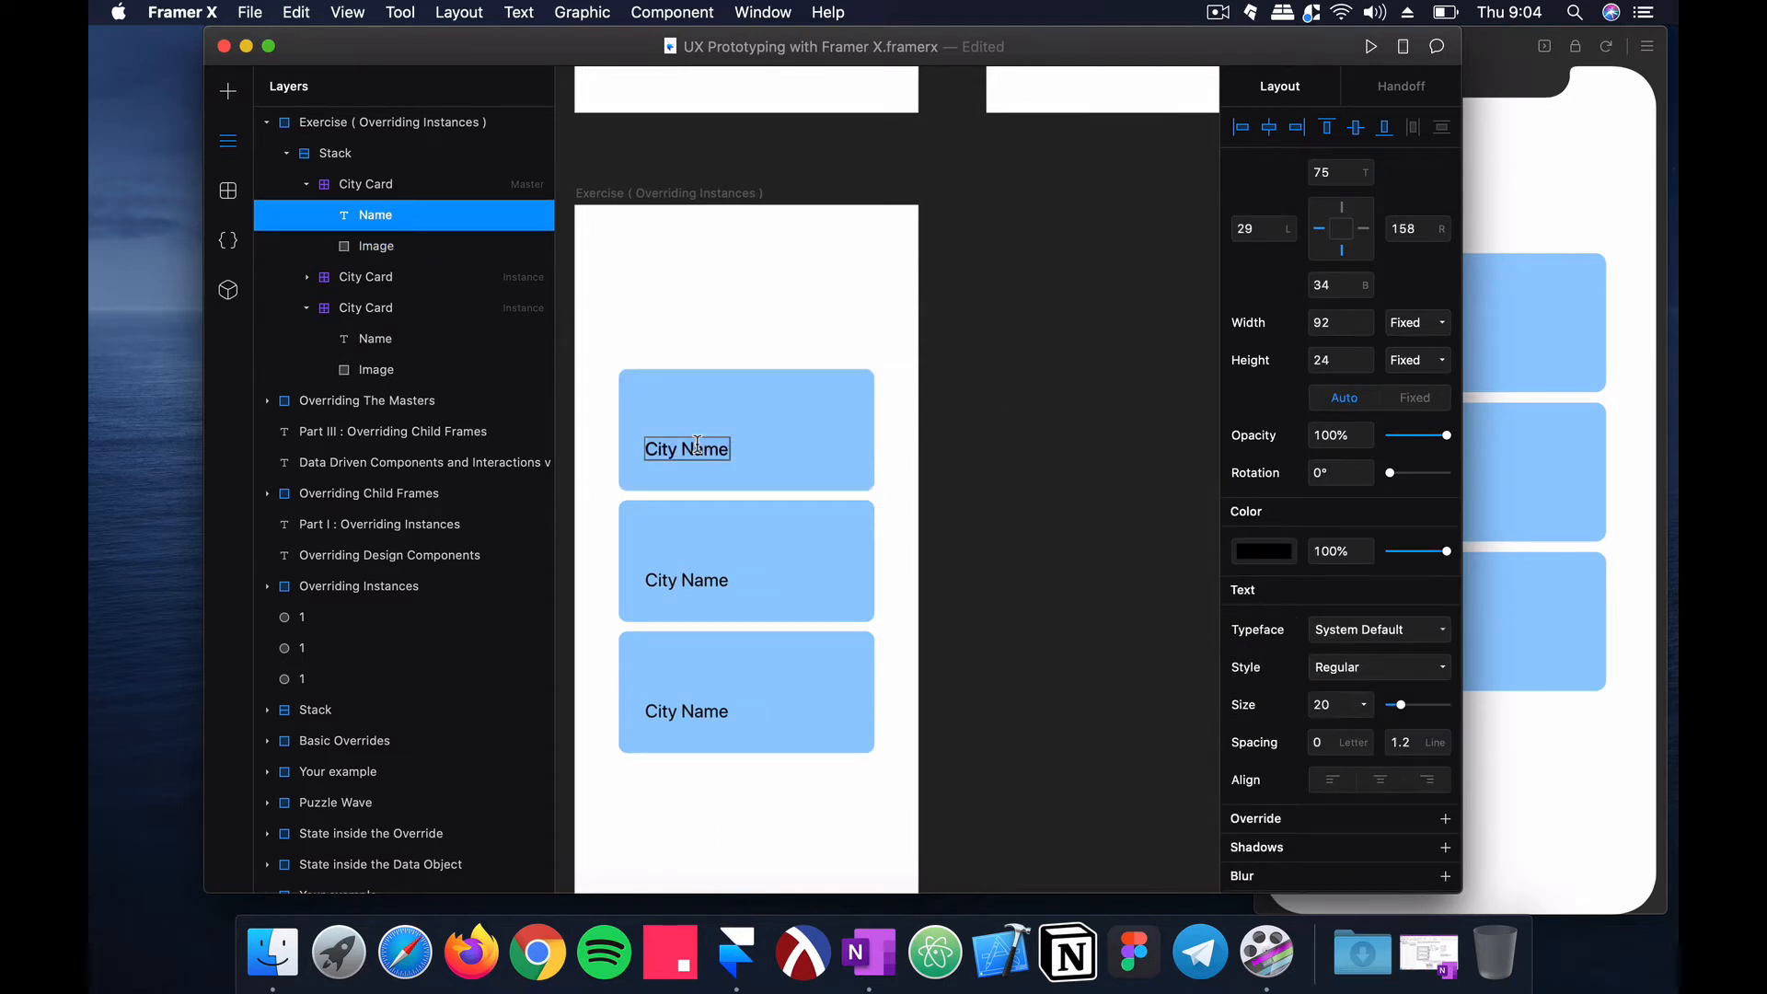
double_click(697, 445)
type("Tokyo")
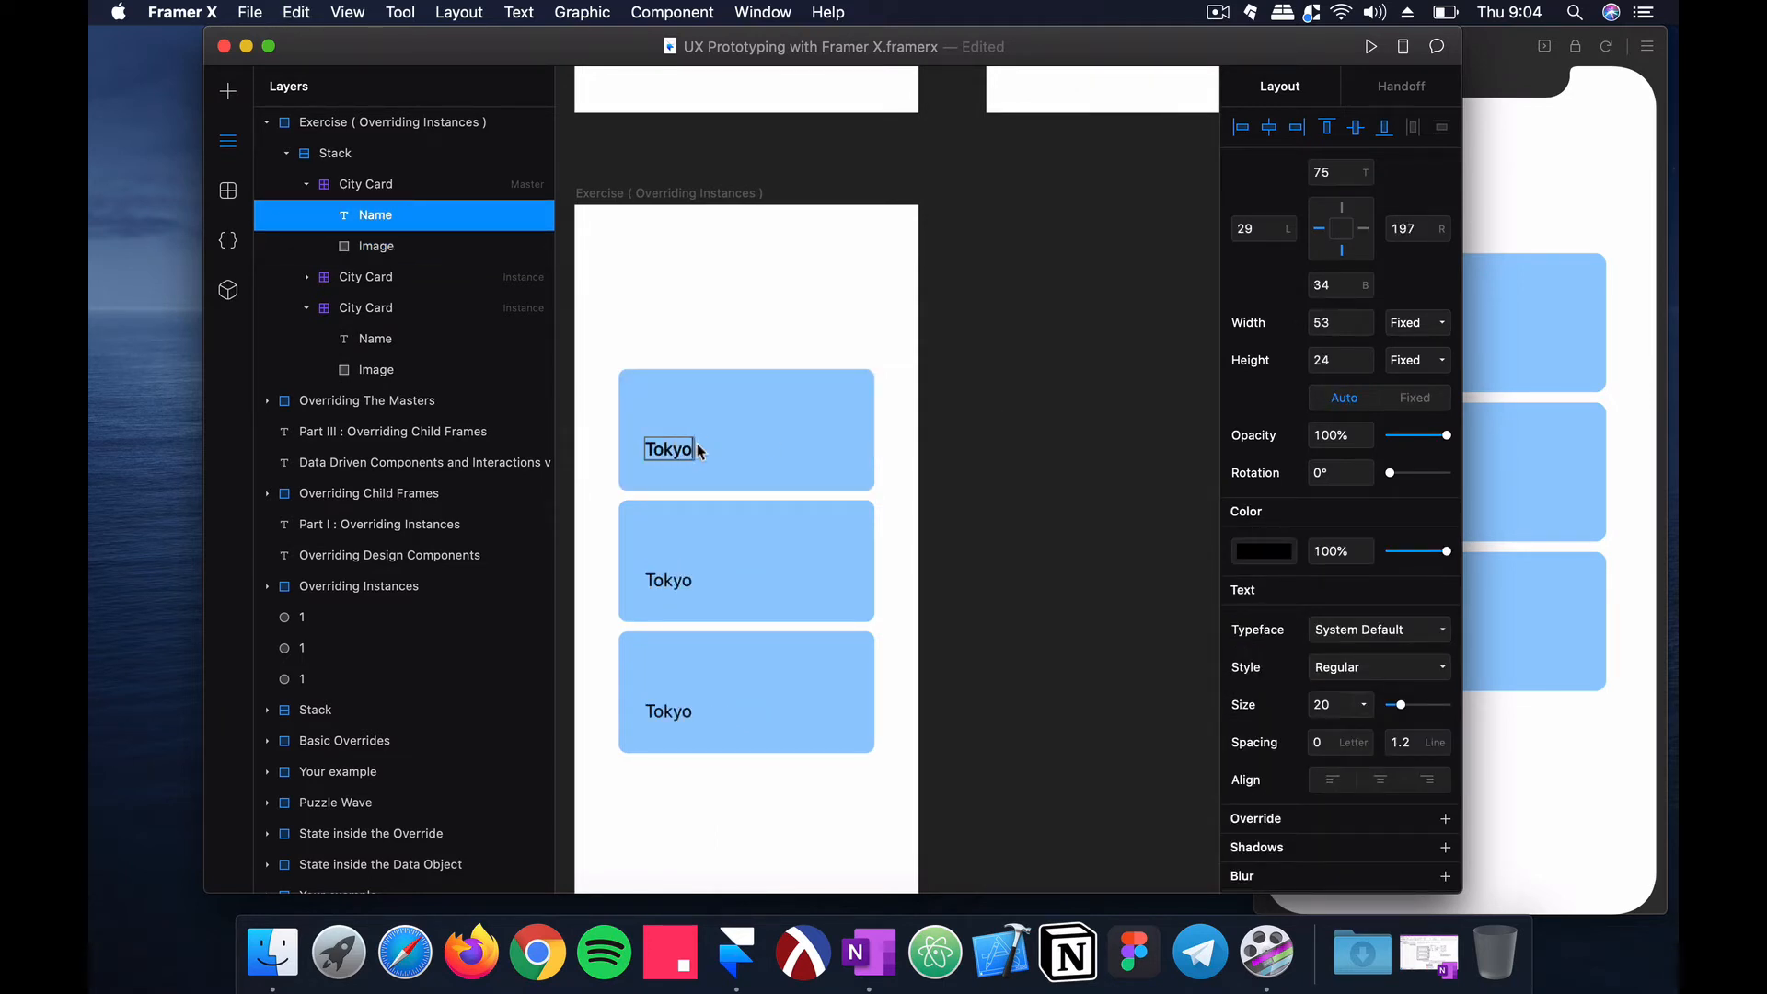
key("Escape")
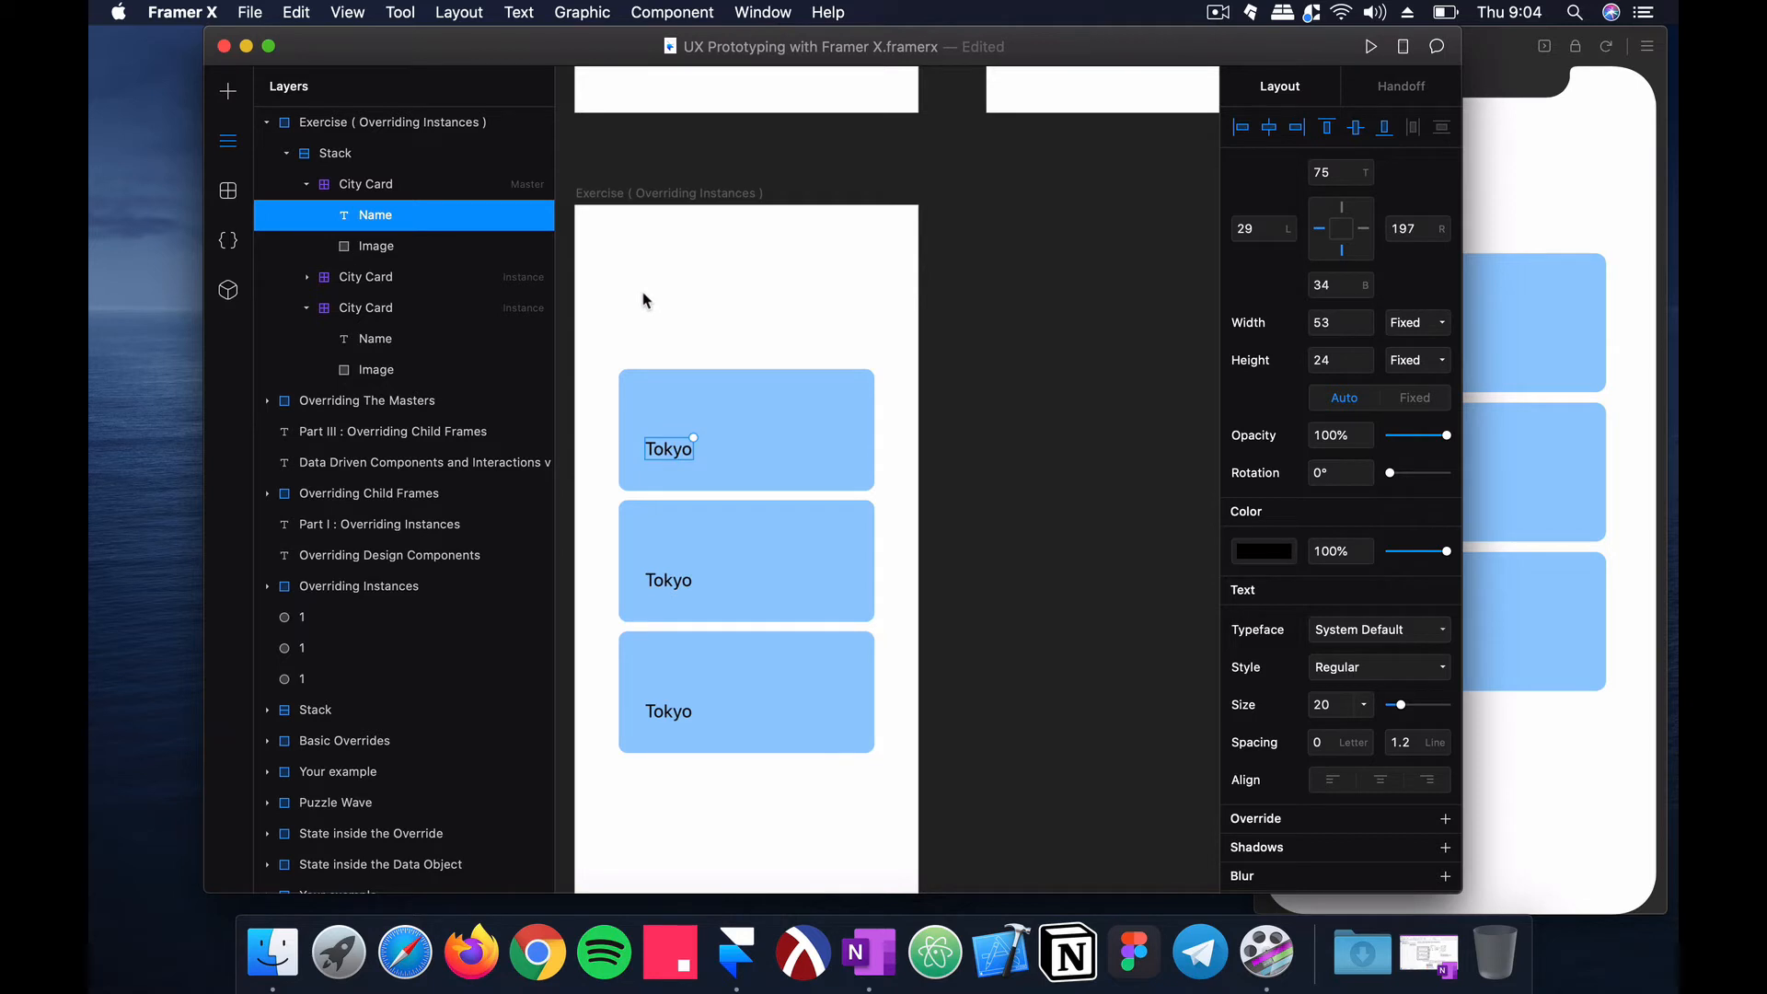
Step: Override the Name property of the first City Card instance, directly below the master, with "Osaka"
left_click(439, 277)
left_click(1370, 471)
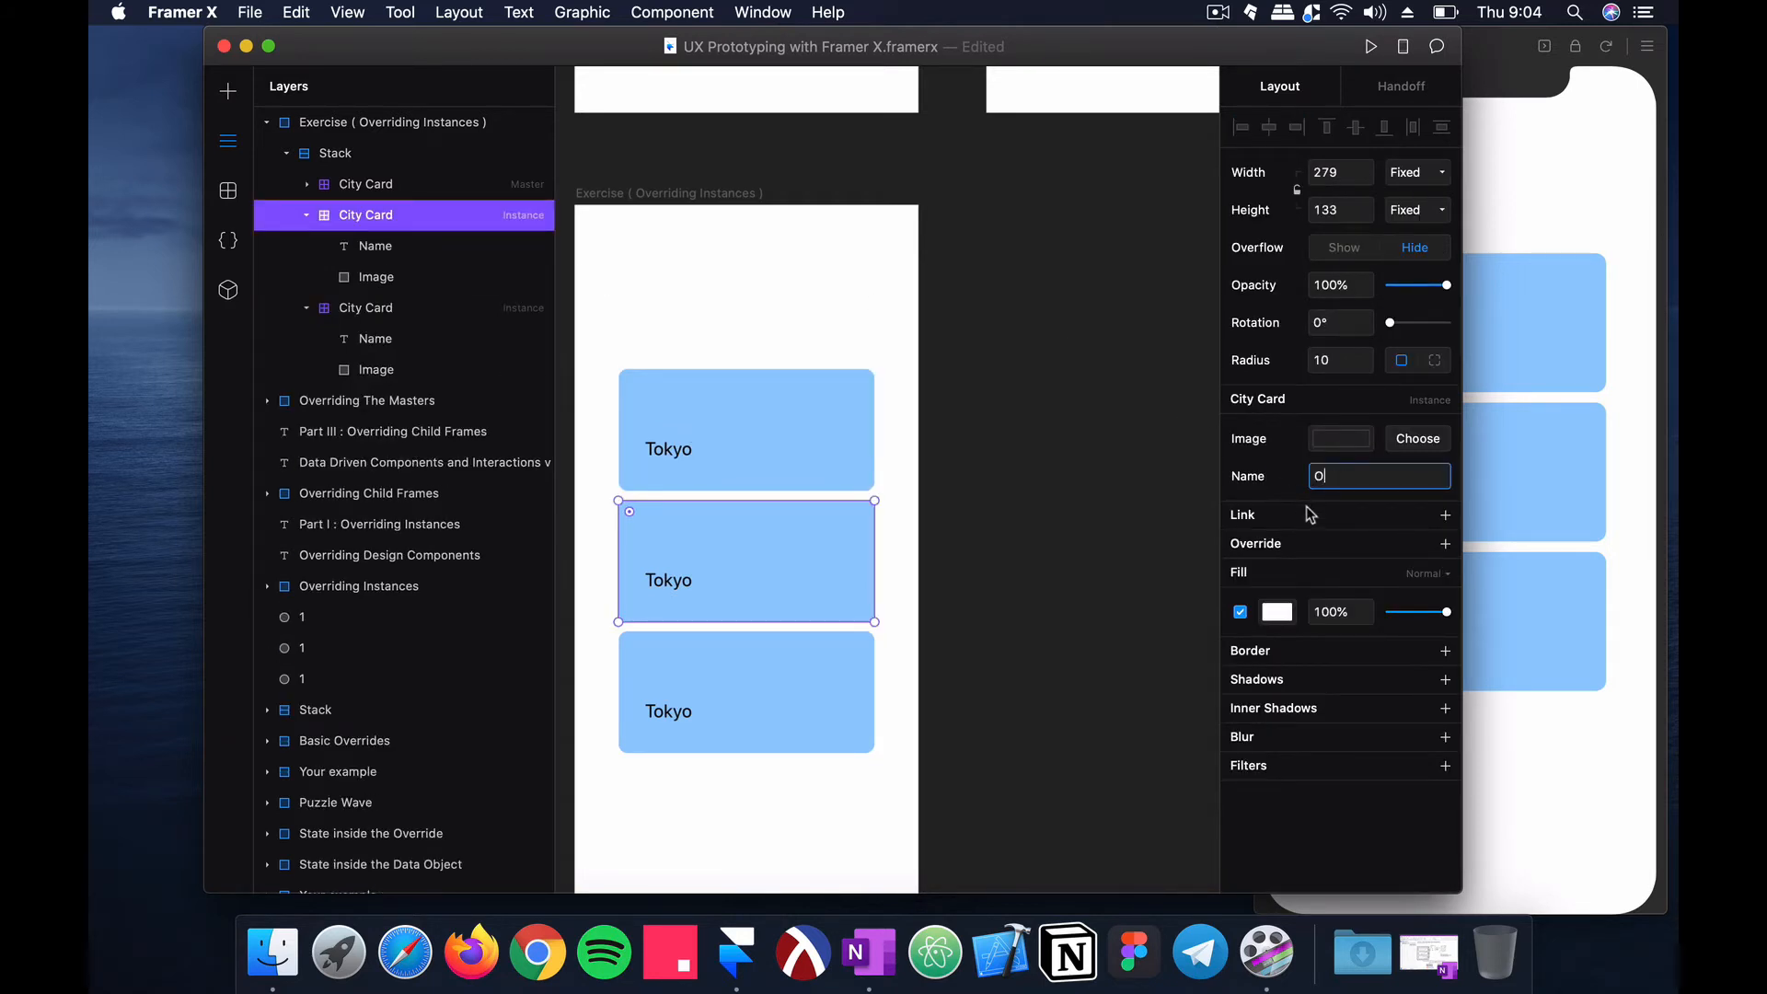
type("Osaka")
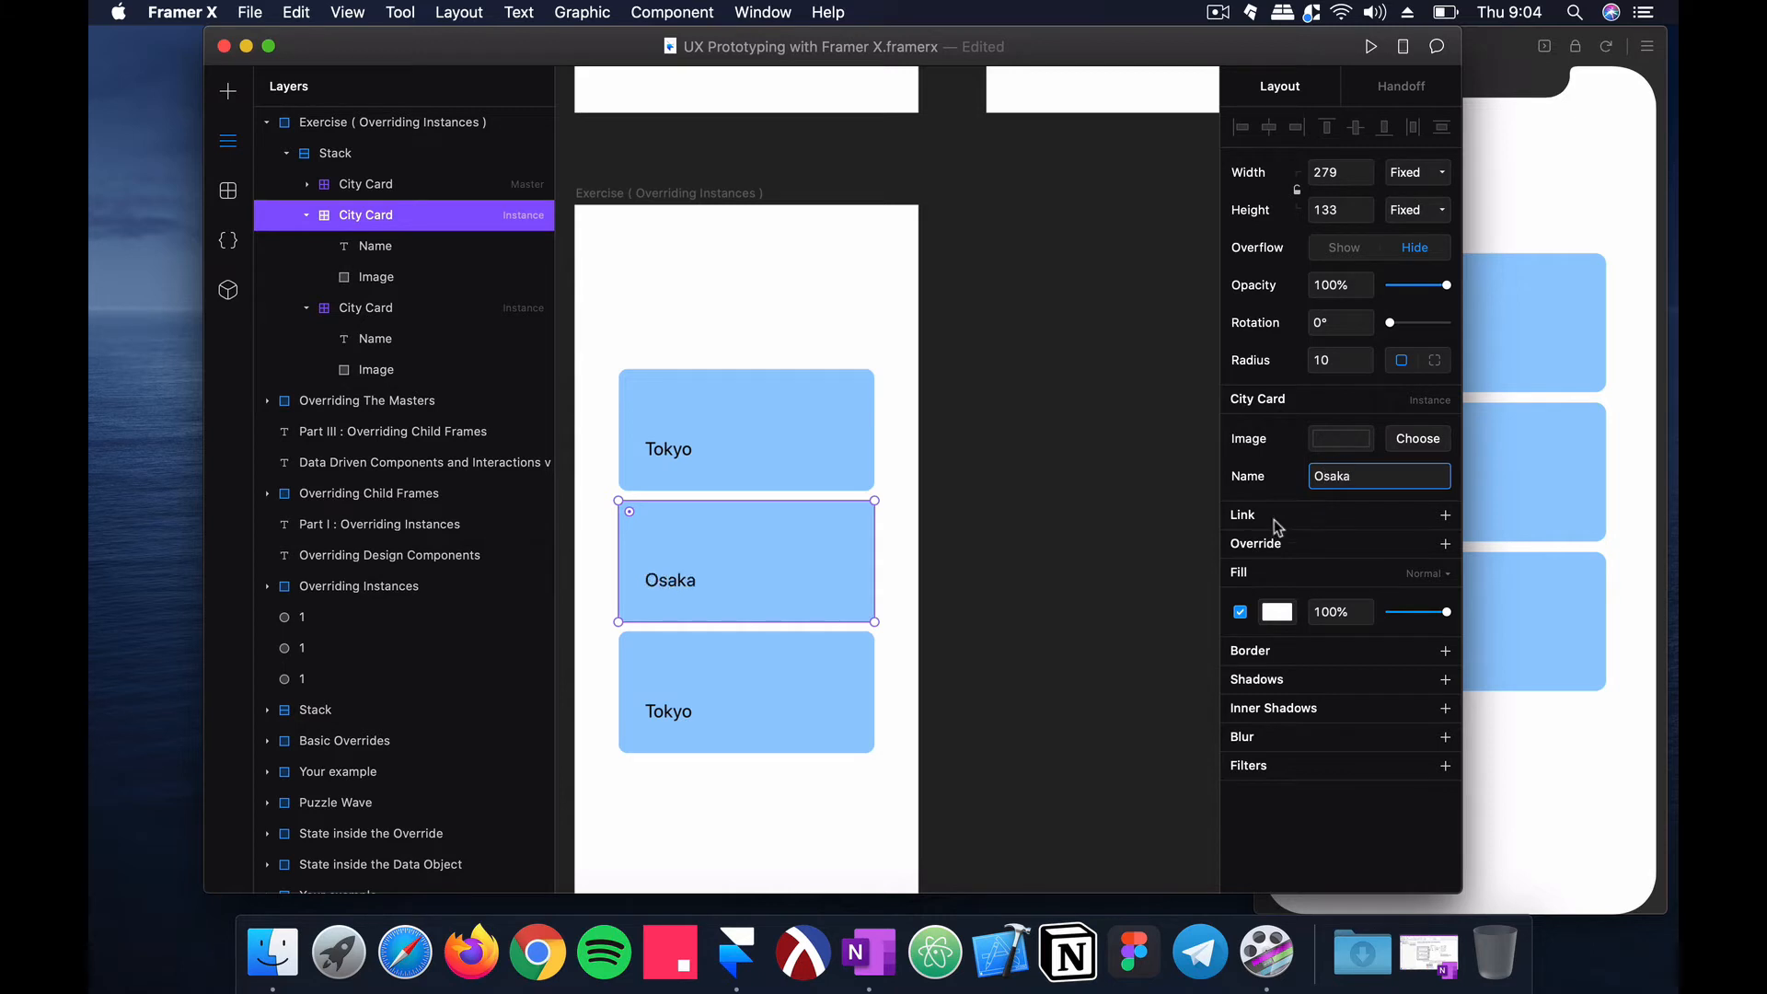
Step: Override the Name property of the last City Card instance in the stack with "Lumajang"
double_click(682, 713)
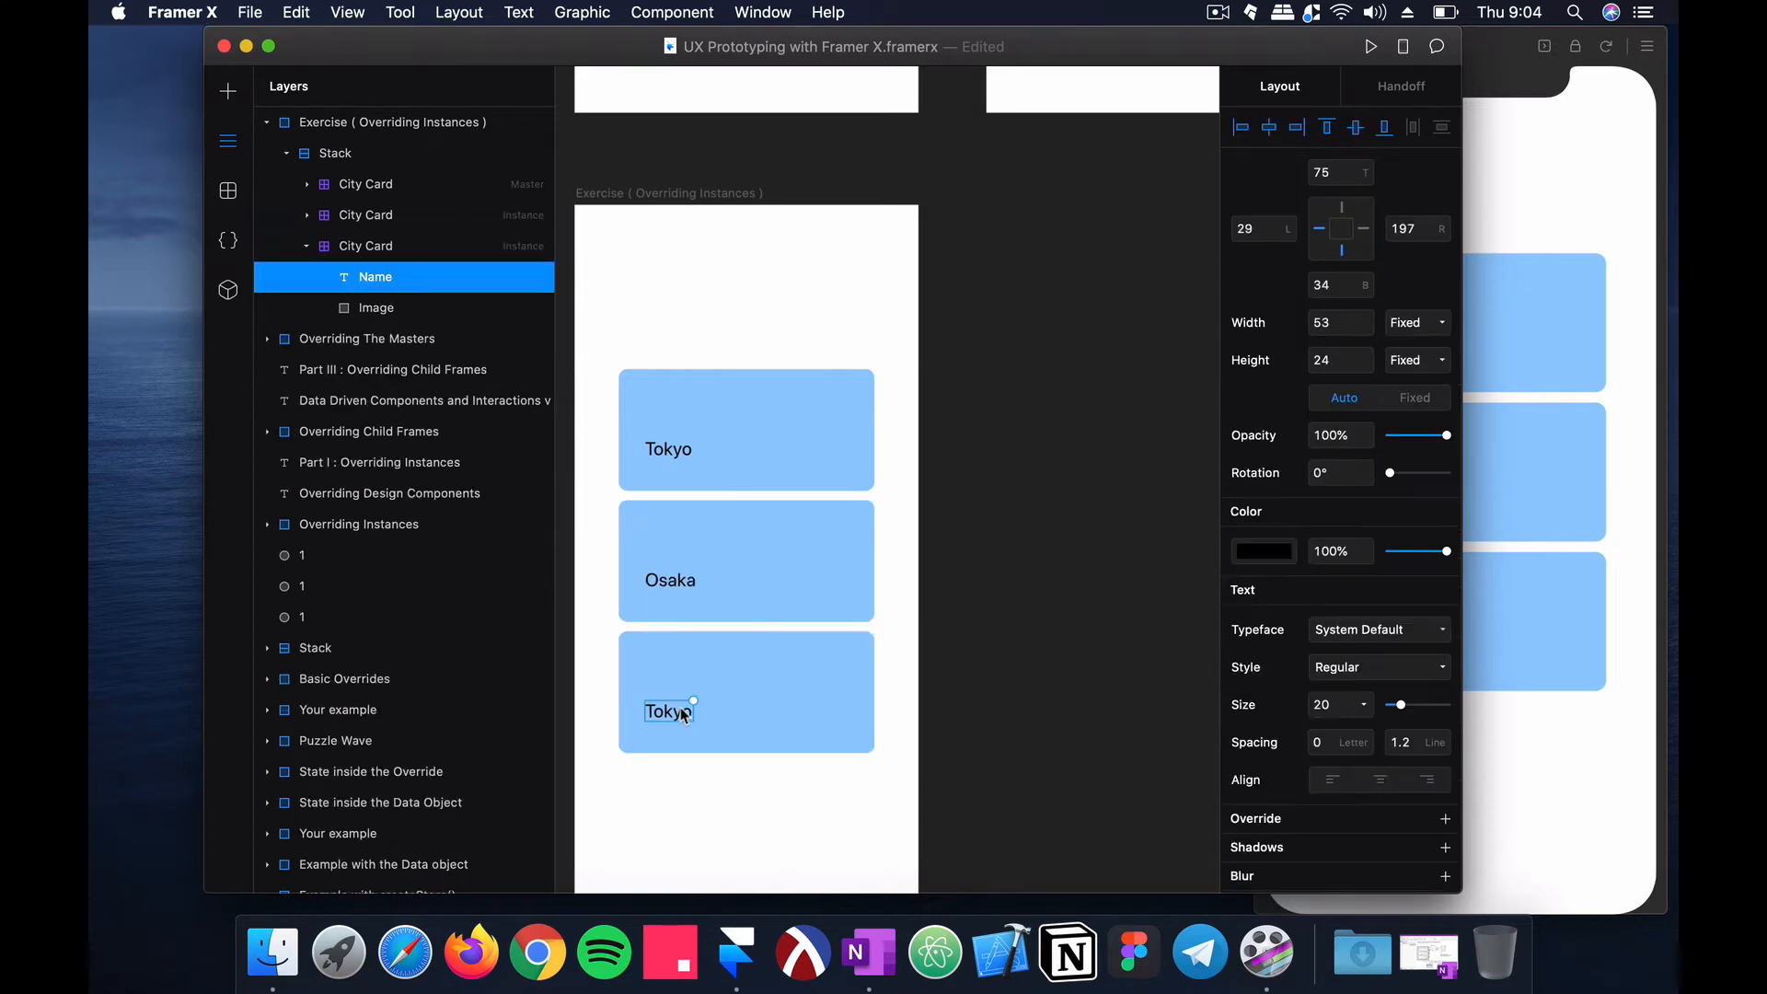
left_click(859, 660)
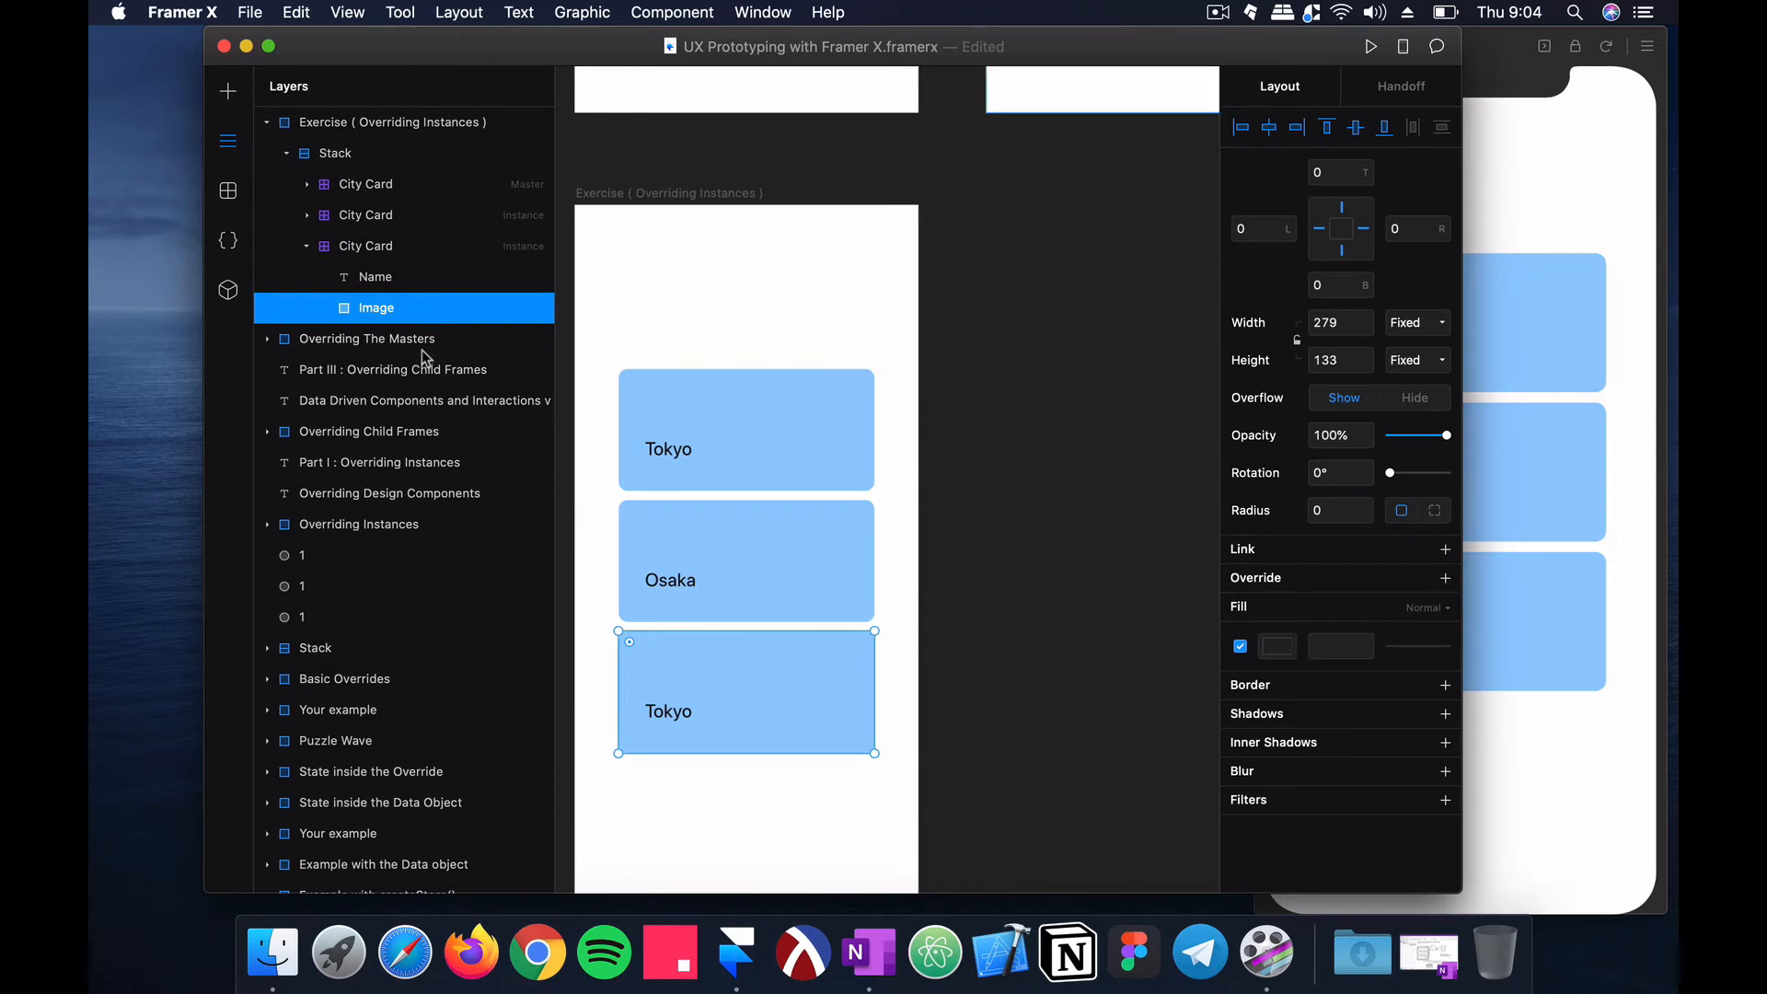
left_click(430, 247)
left_click(1373, 475)
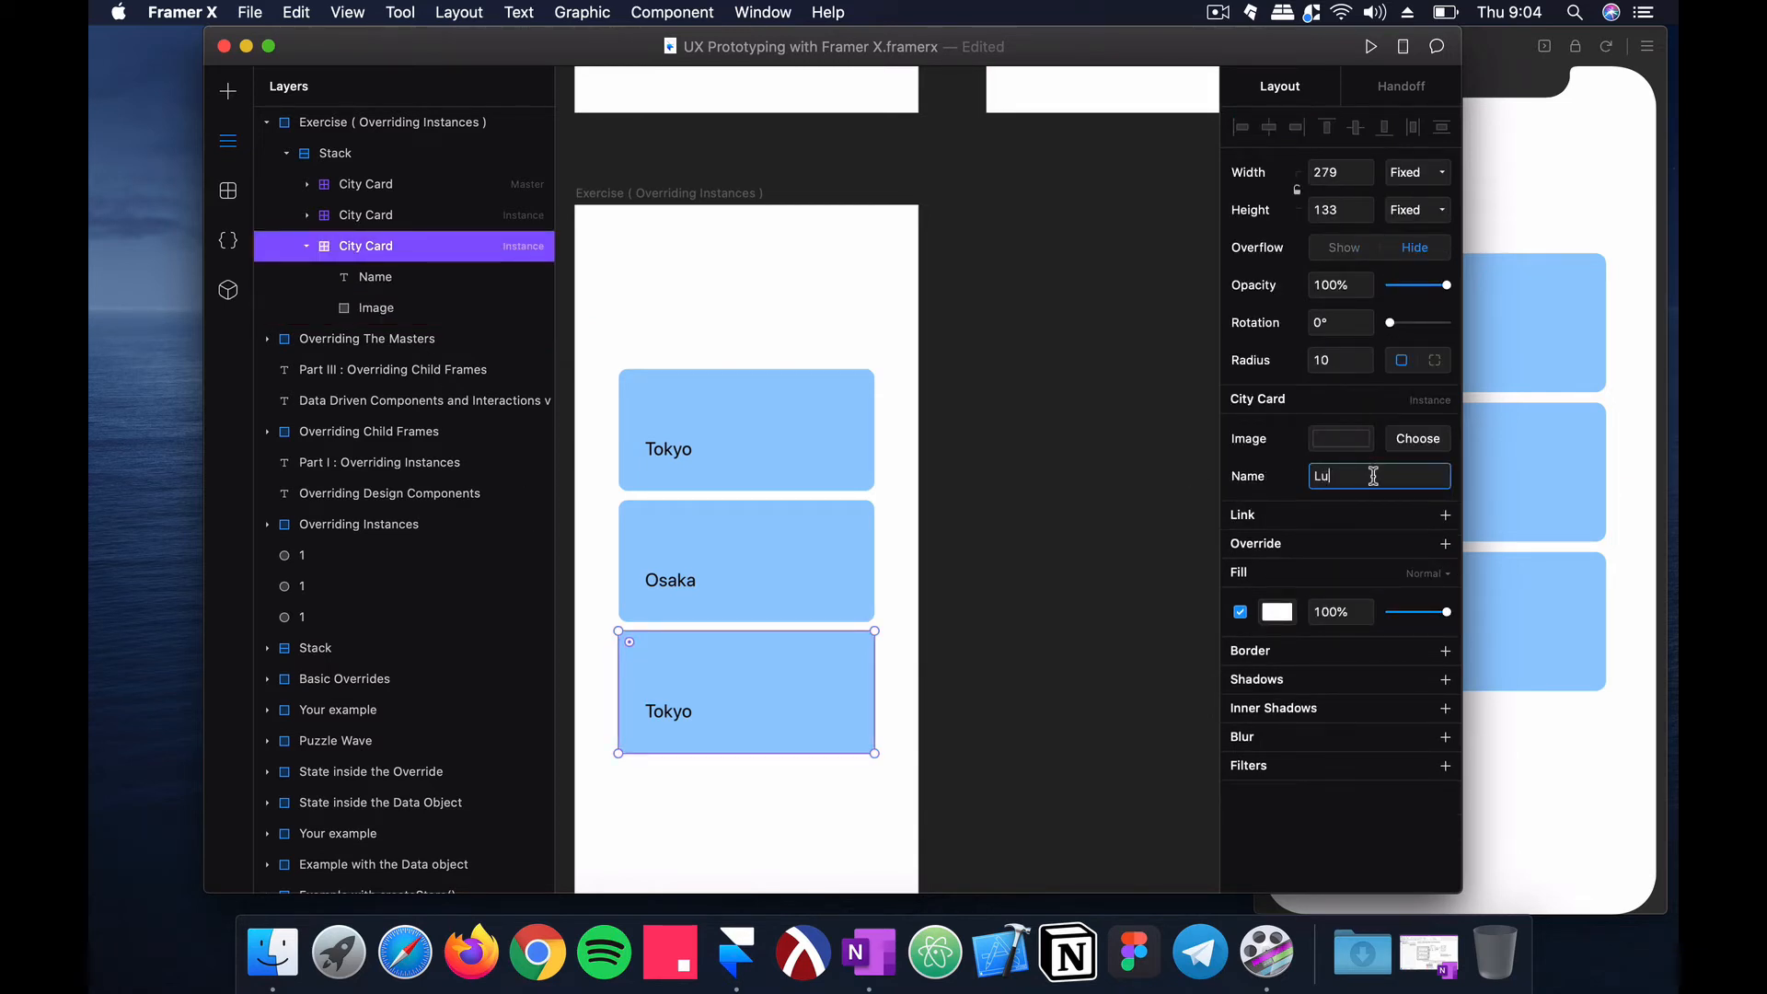
type("Lumajang")
scroll(1089, 549, "left", 2)
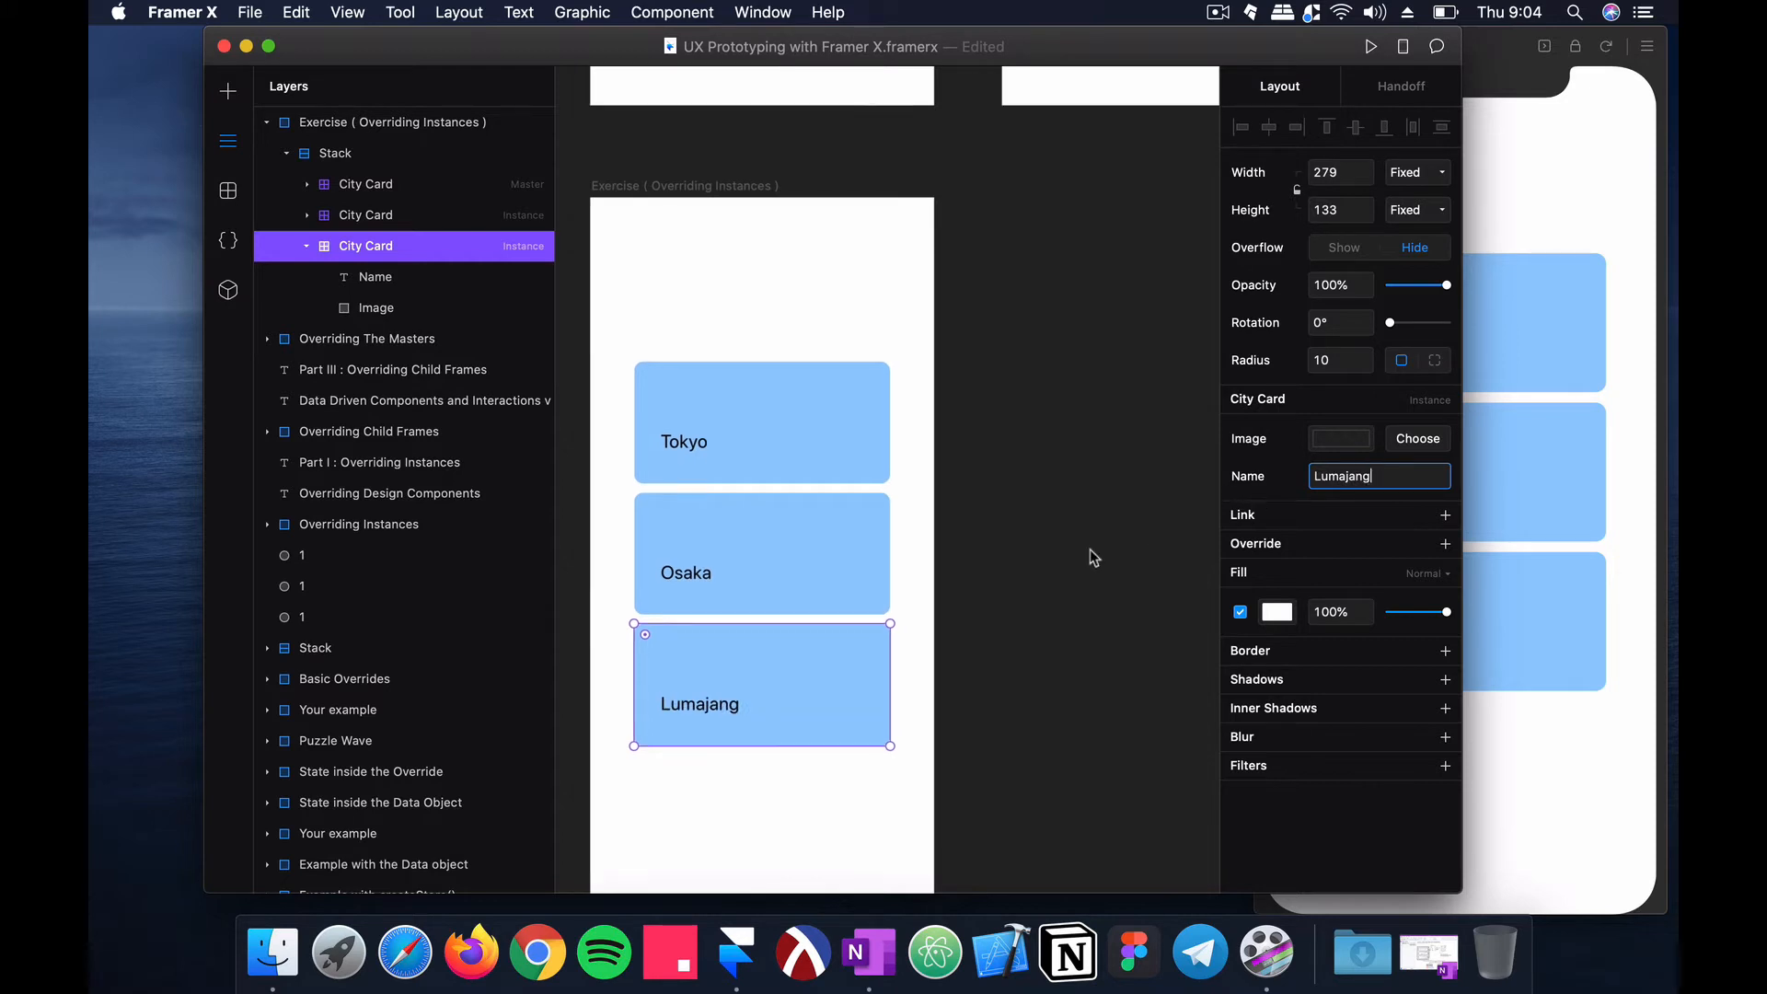
Step: Examine the three City Cards in turn, comparing the master's component properties with the instances' overridden Name values
left_click(1061, 522)
left_click(743, 563)
left_click(743, 563)
left_click(820, 675)
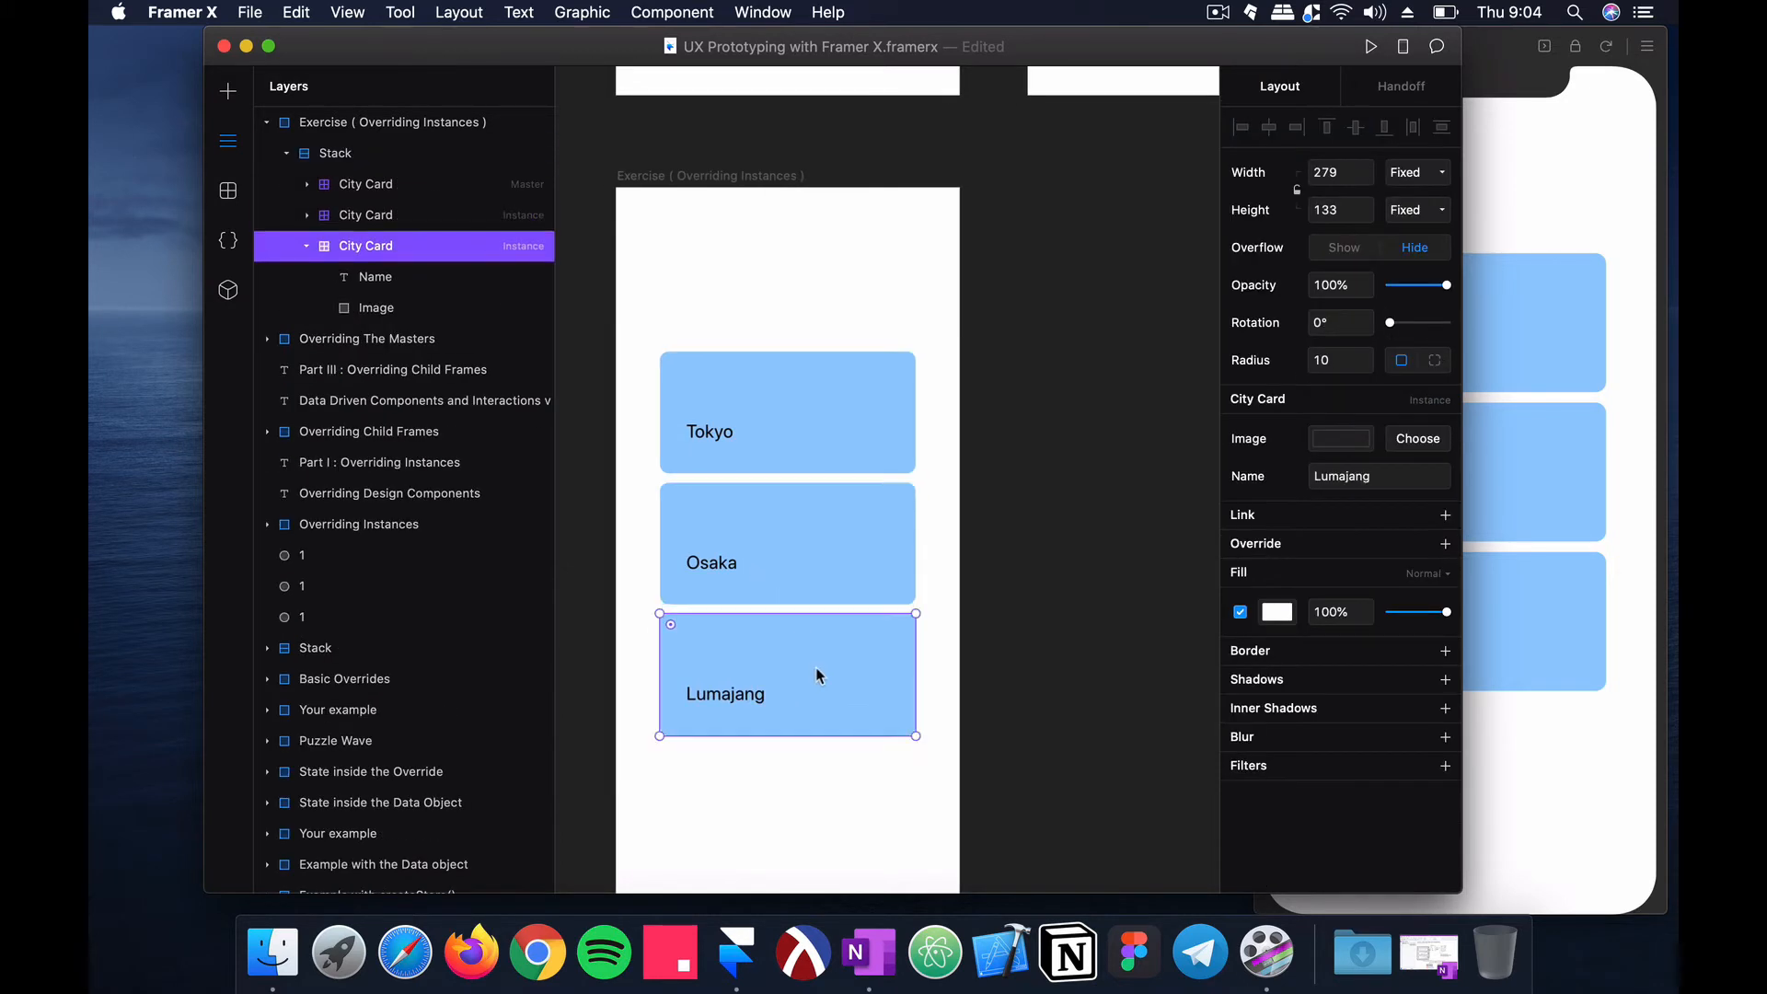
left_click(871, 430)
left_click(862, 524)
left_click(857, 616)
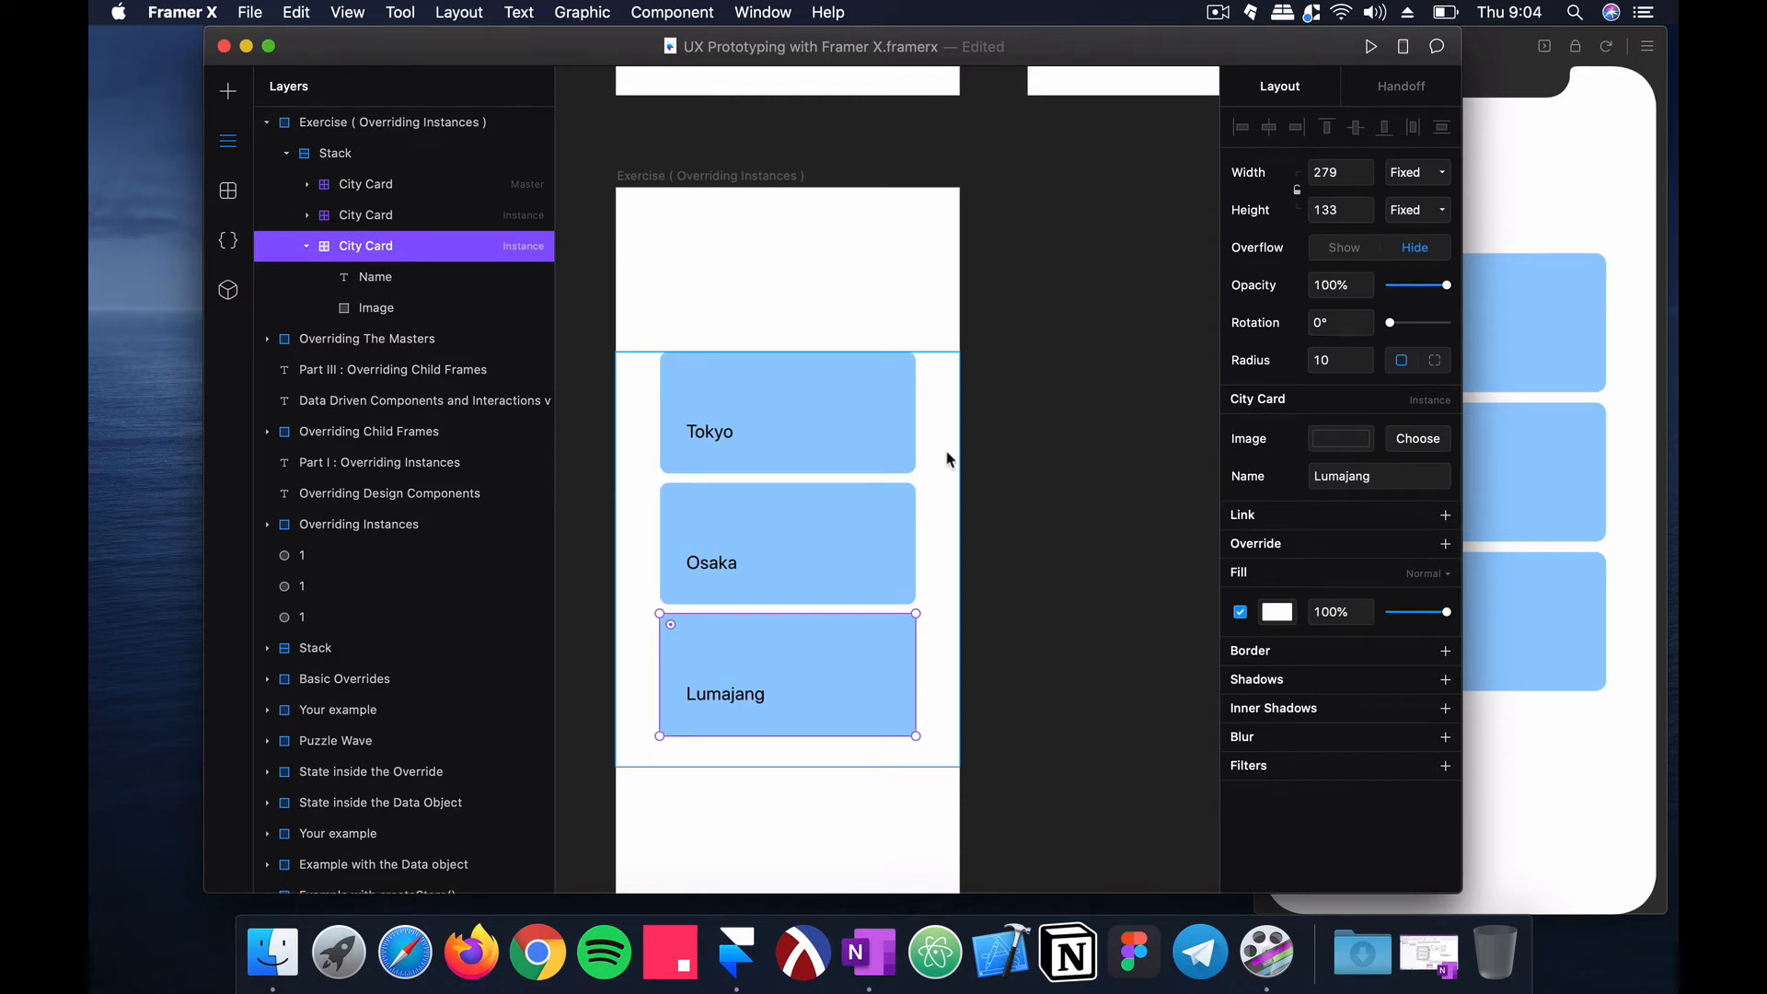
left_click(822, 372)
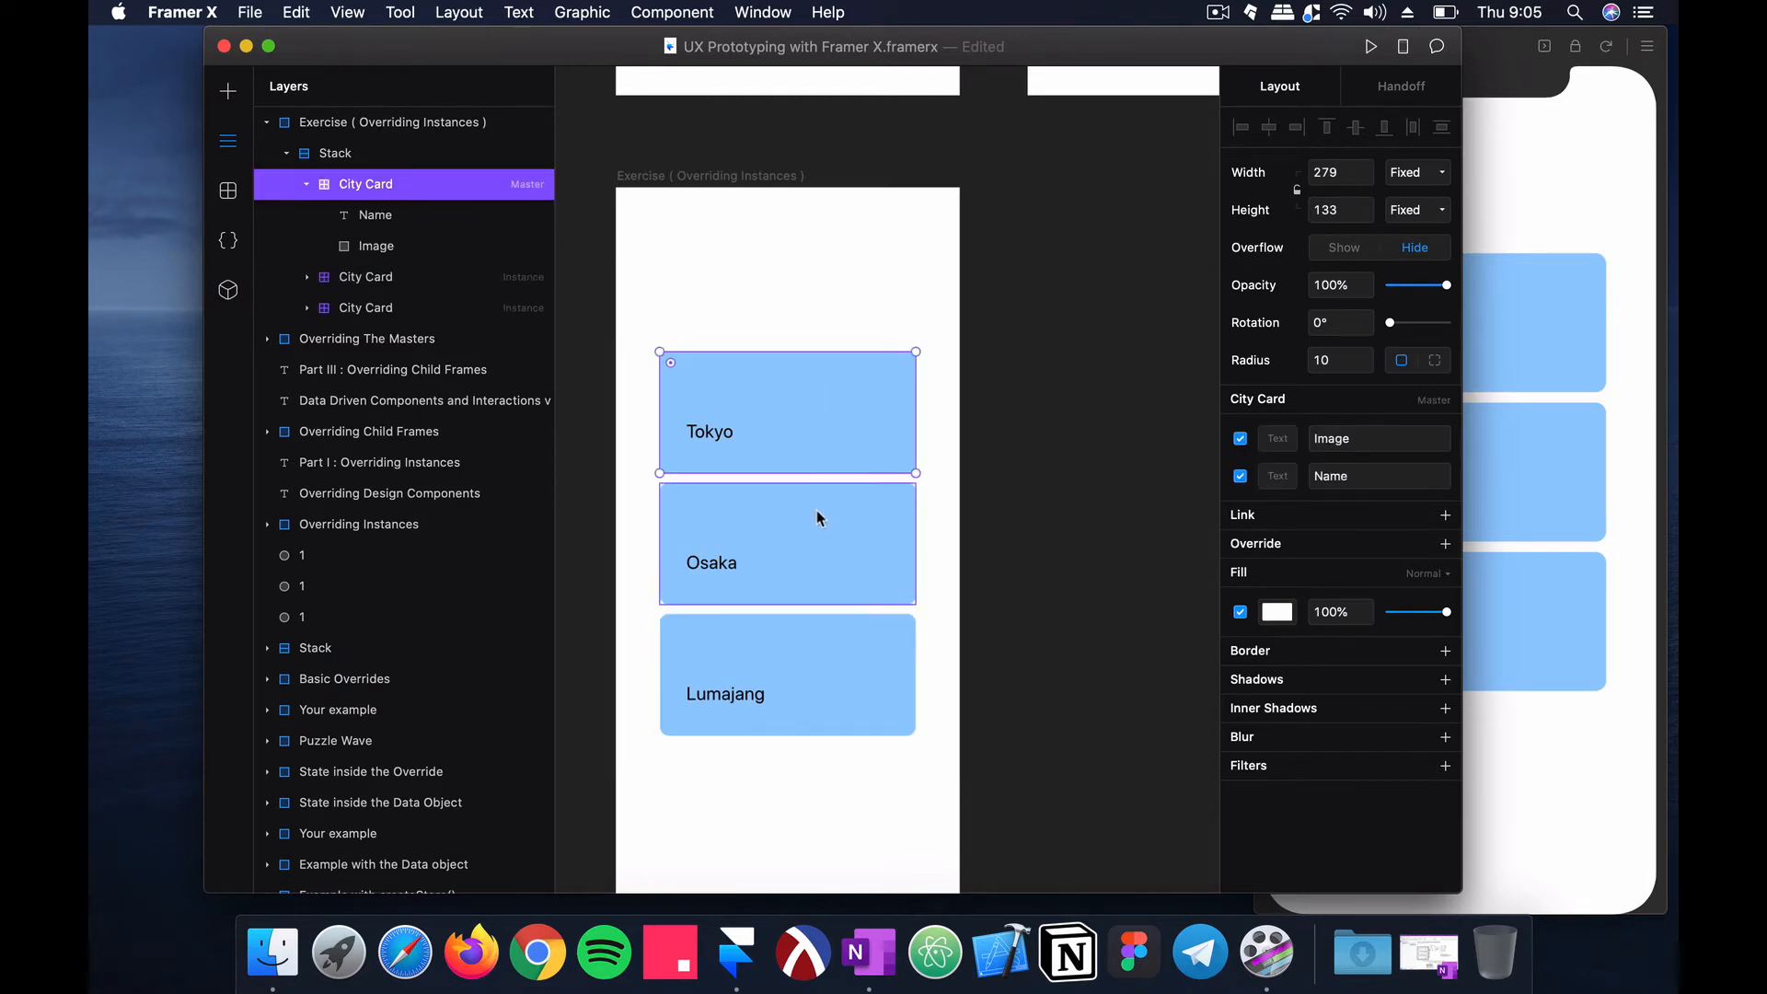
left_click(819, 521)
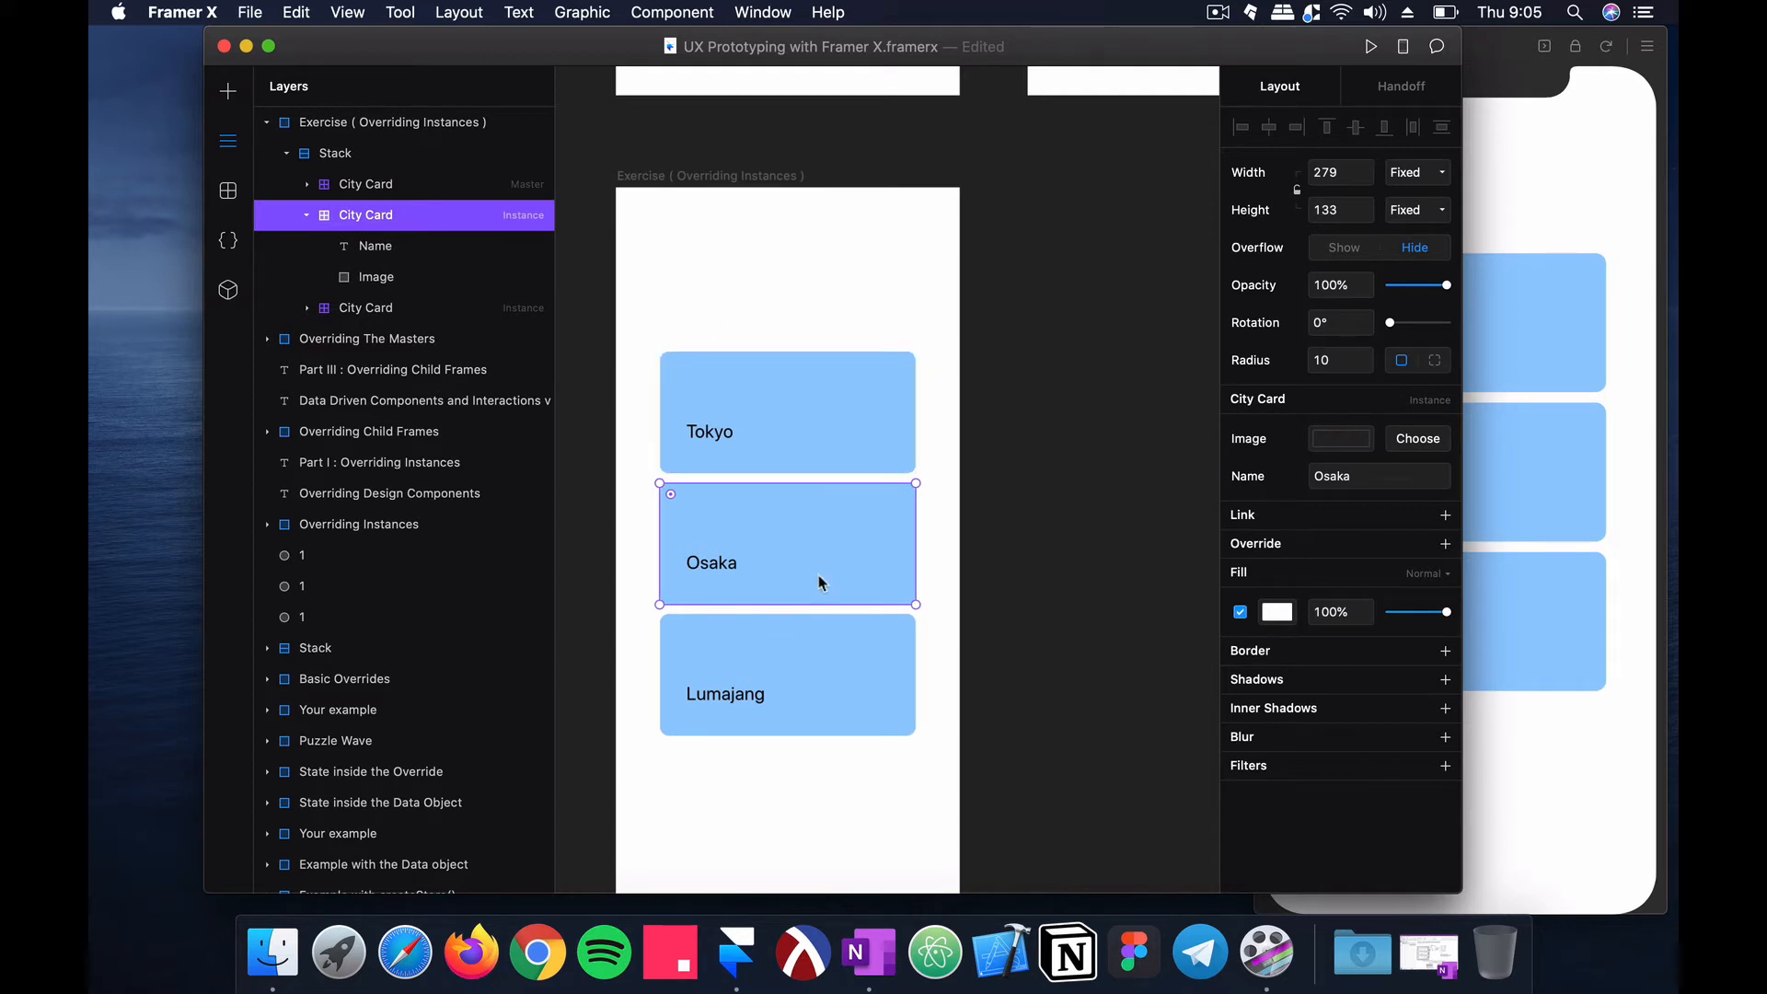
scroll(958, 438, "right", 2)
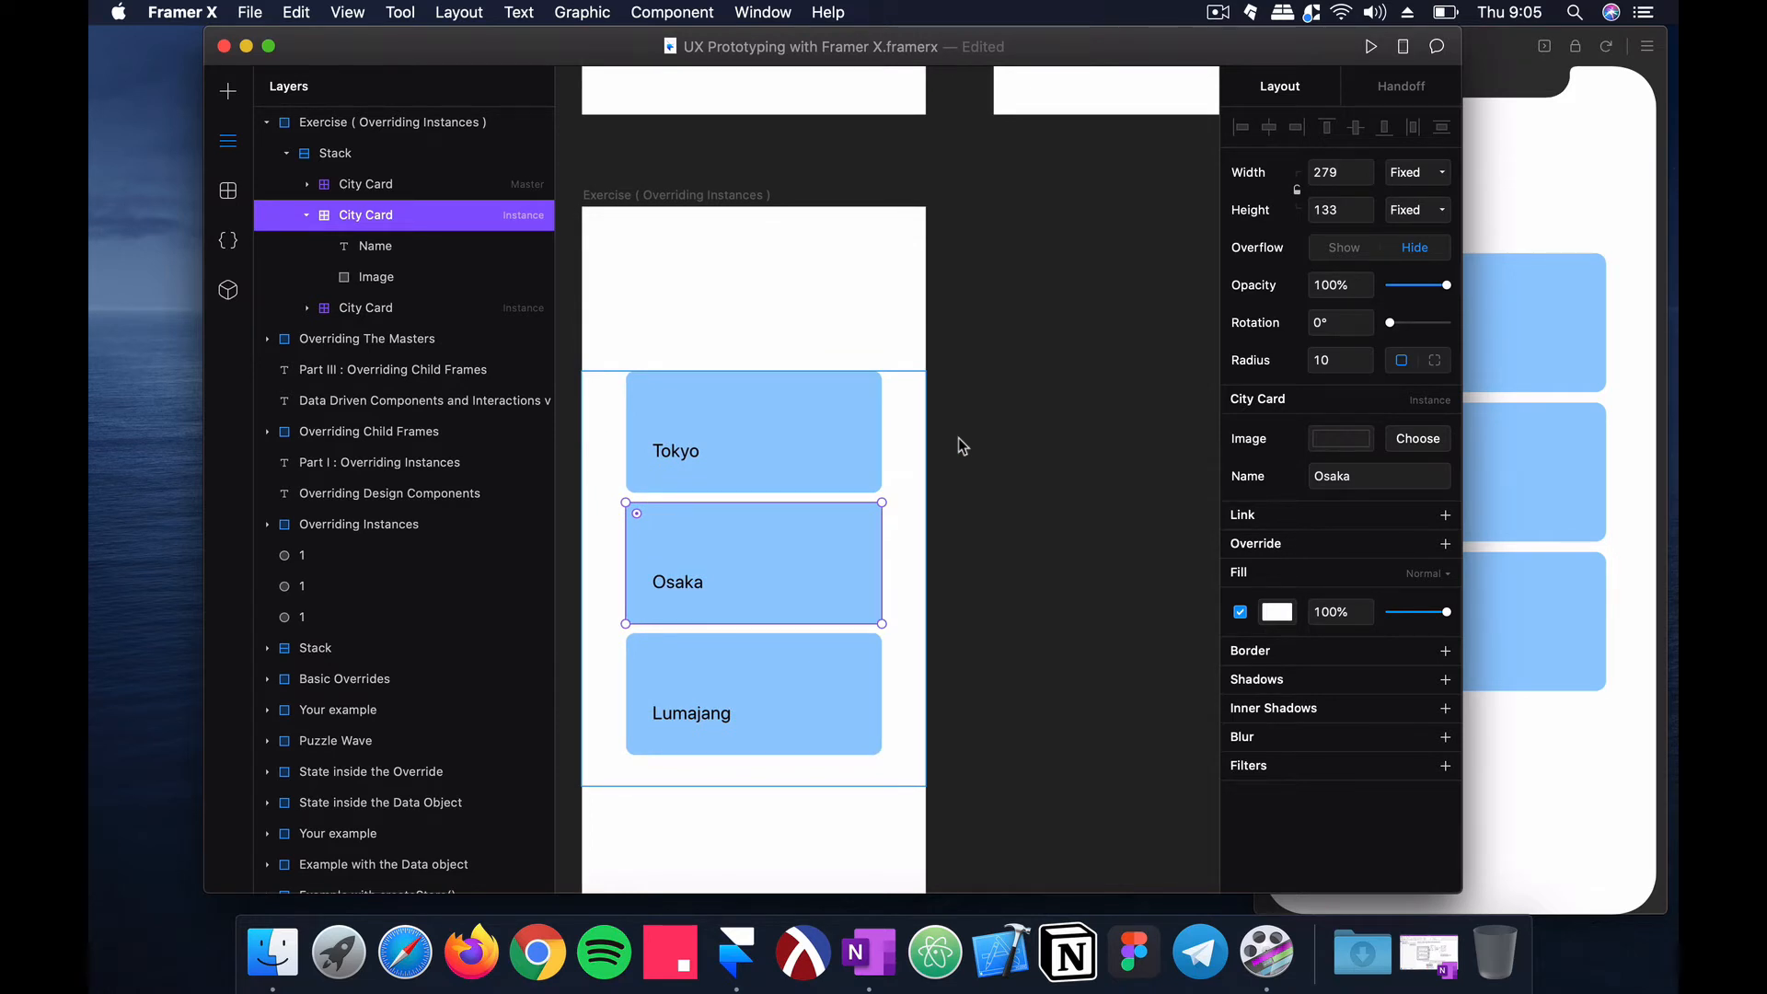
scroll(958, 438, "down", 3)
scroll(958, 437, "left", 3)
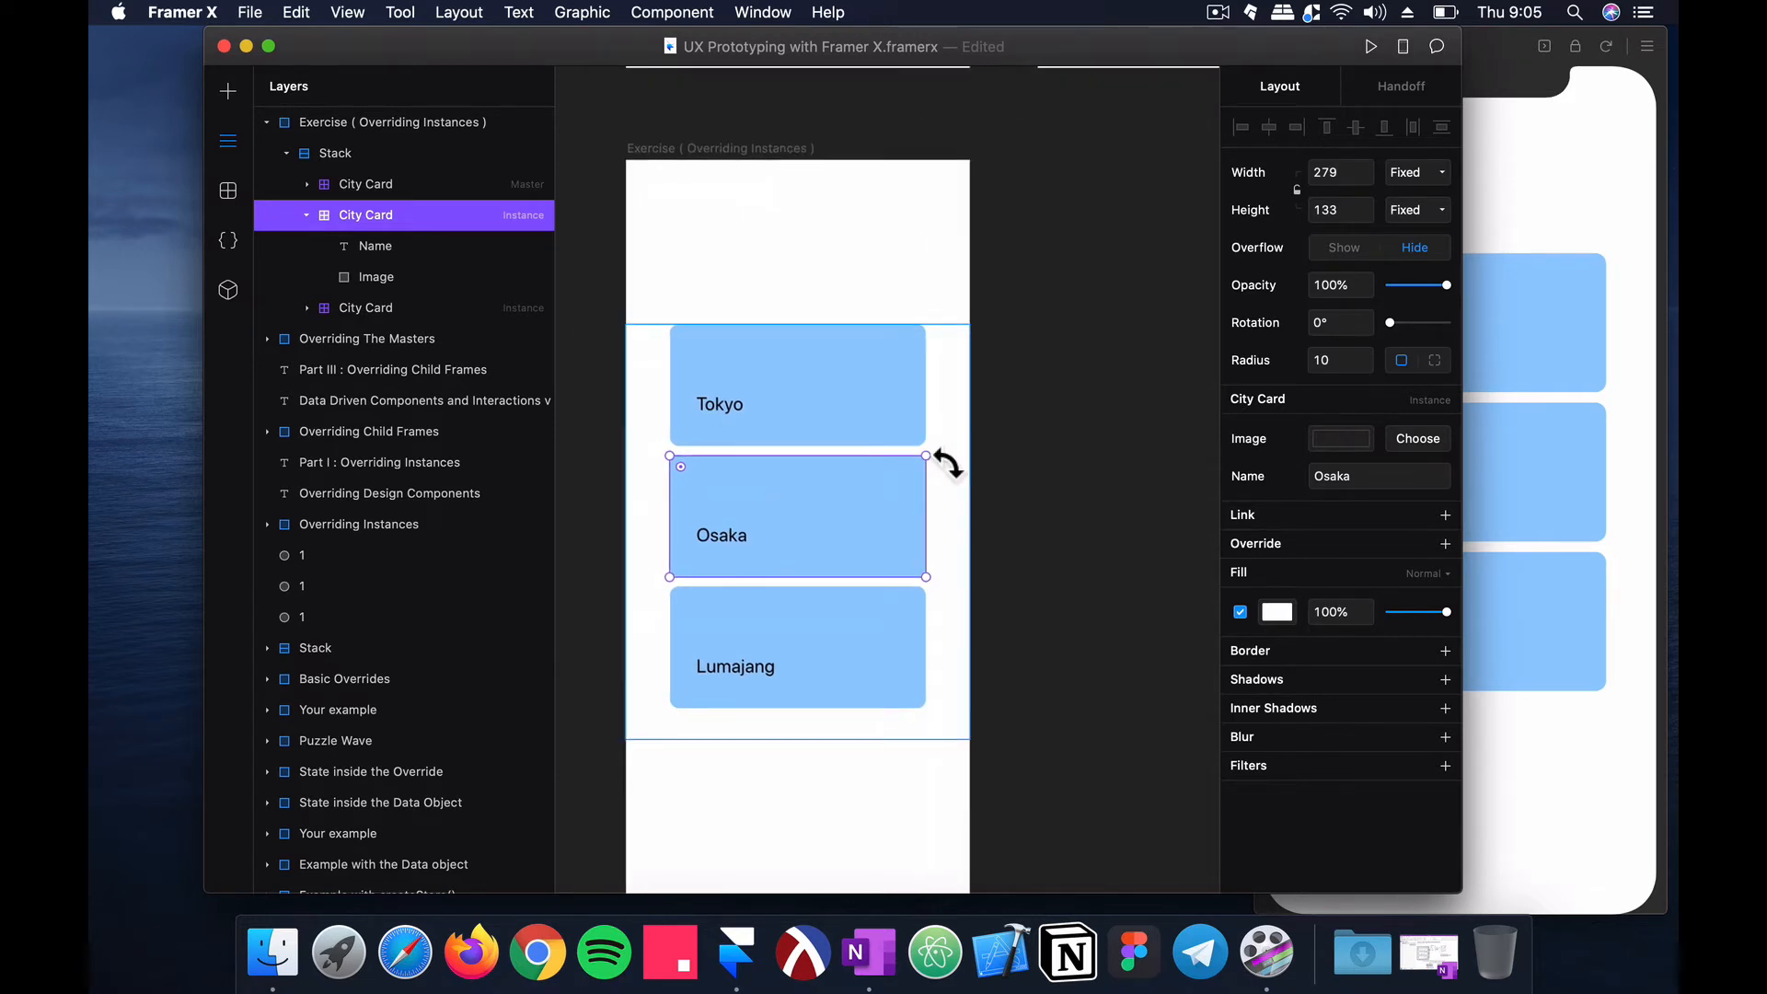
Step: Fill the Image layer of the City Card master with tokyo5.jpg, found by searching for "tokyo", and check the cards in the preview
left_click(865, 412)
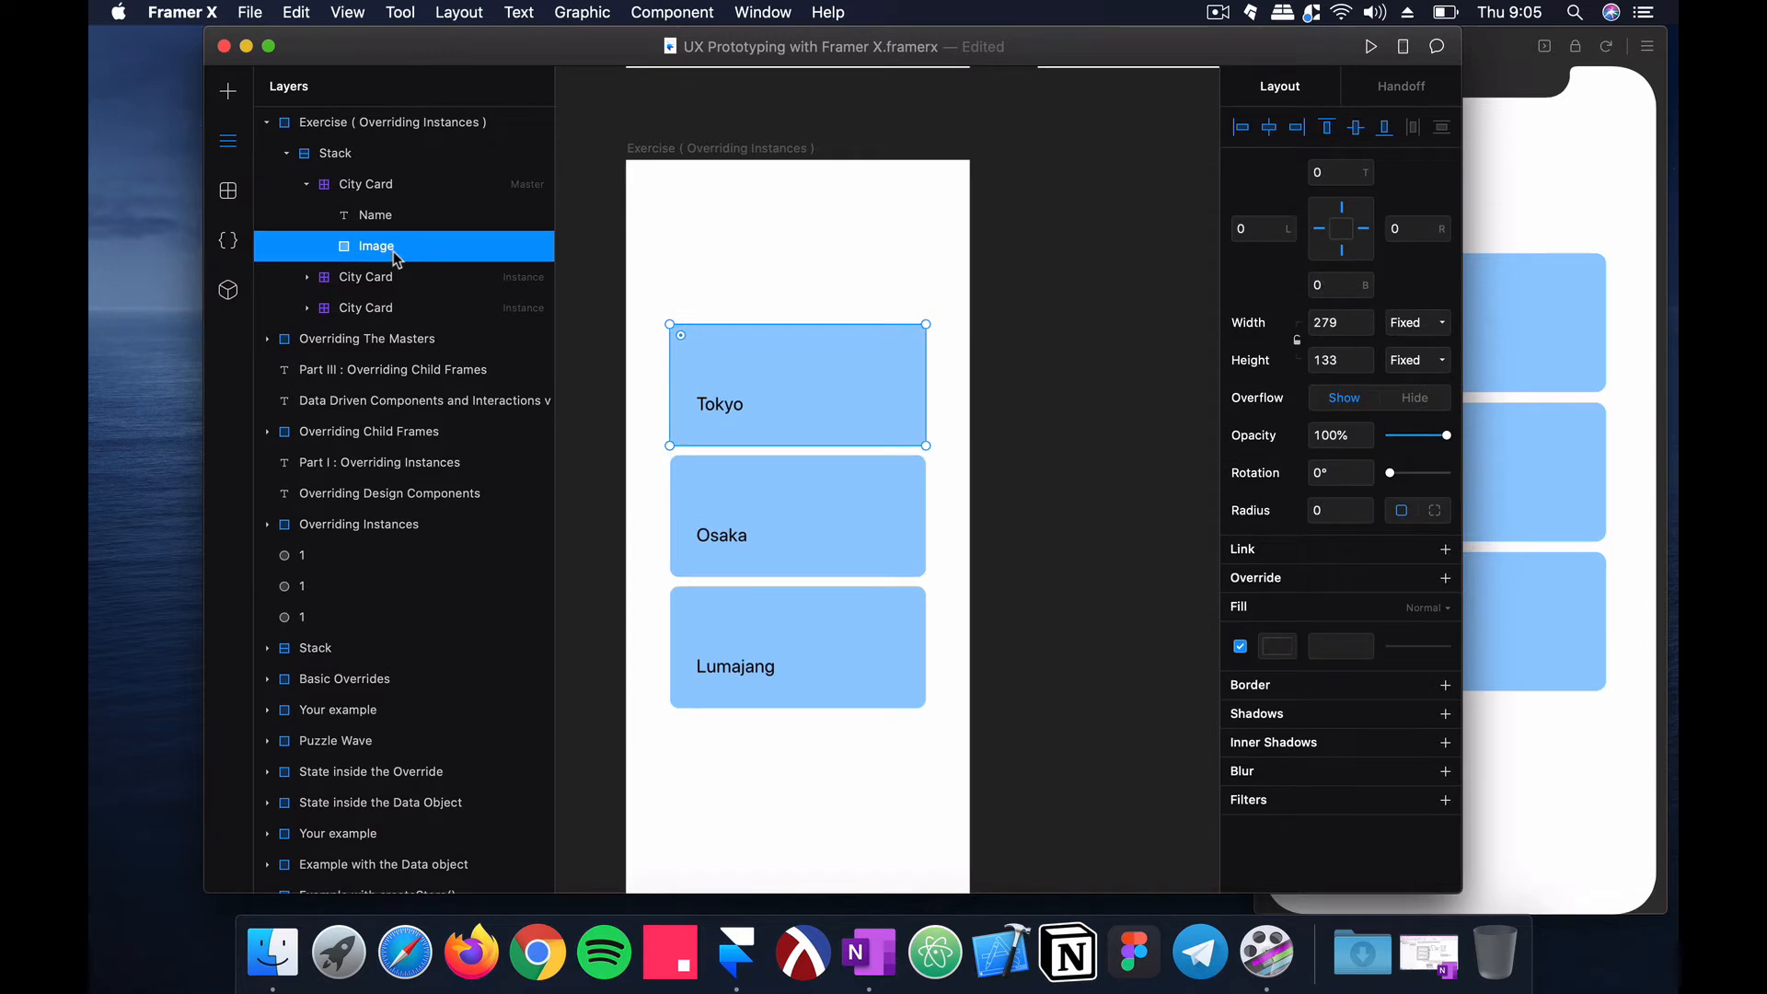
left_click(1291, 647)
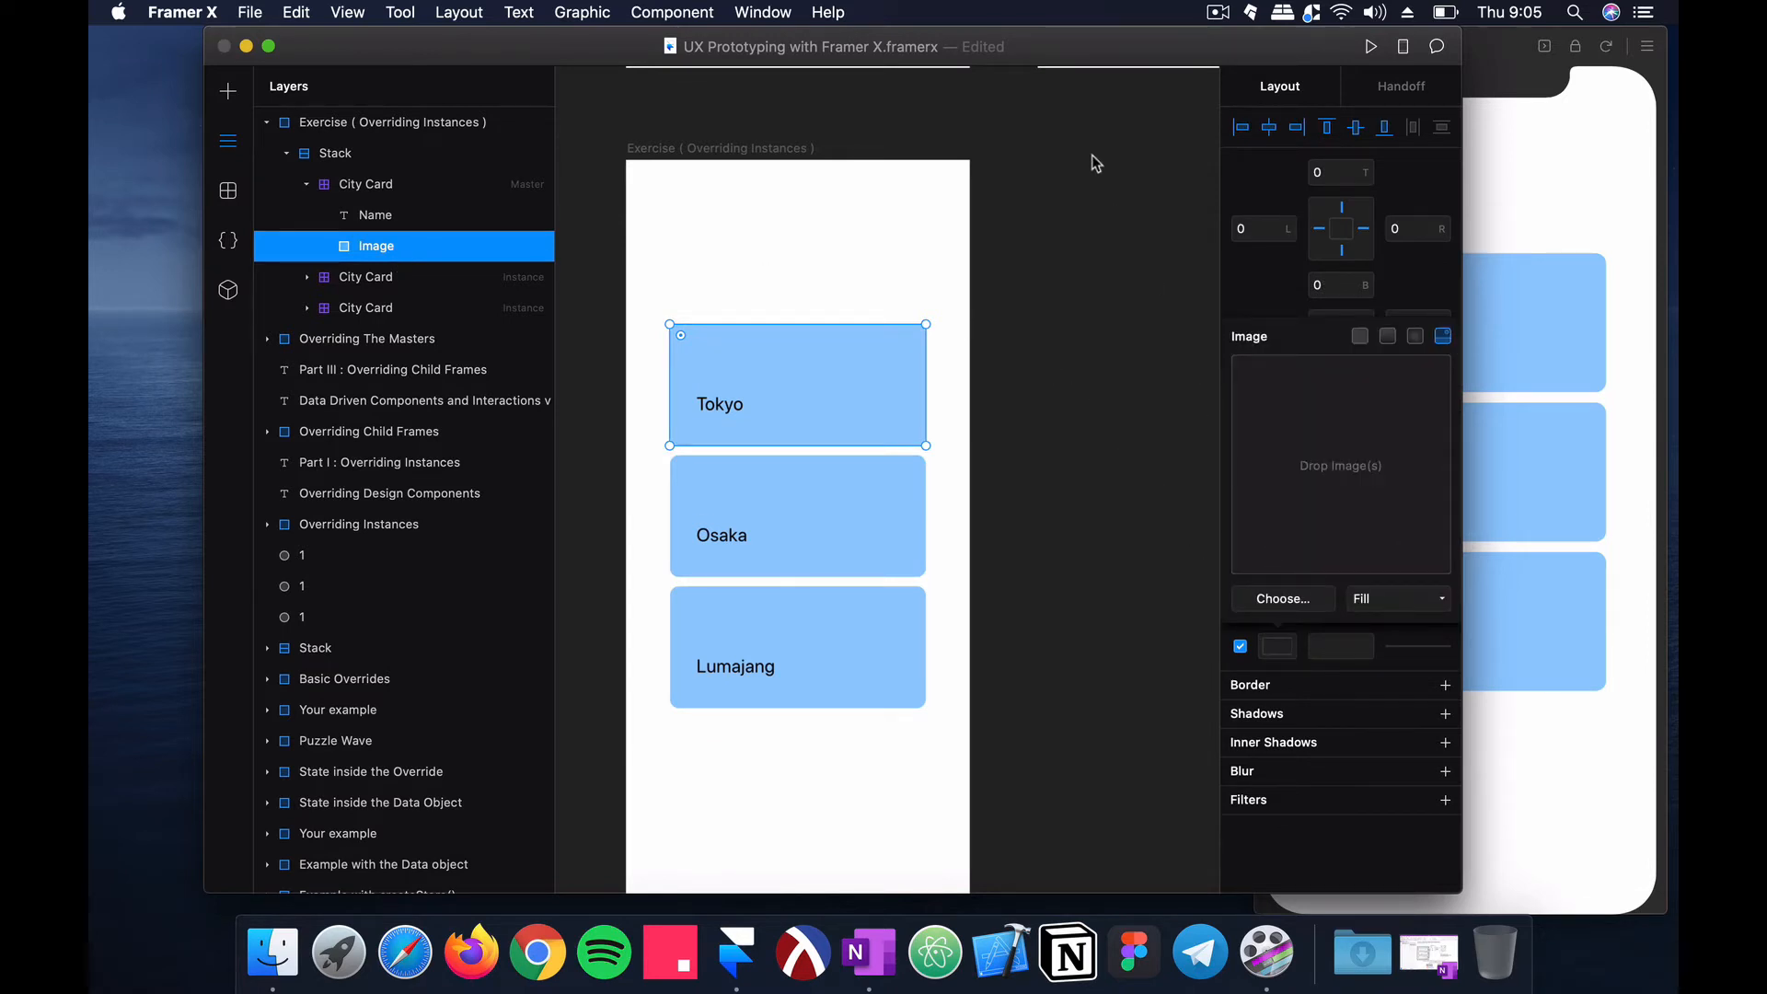
left_click(1114, 97)
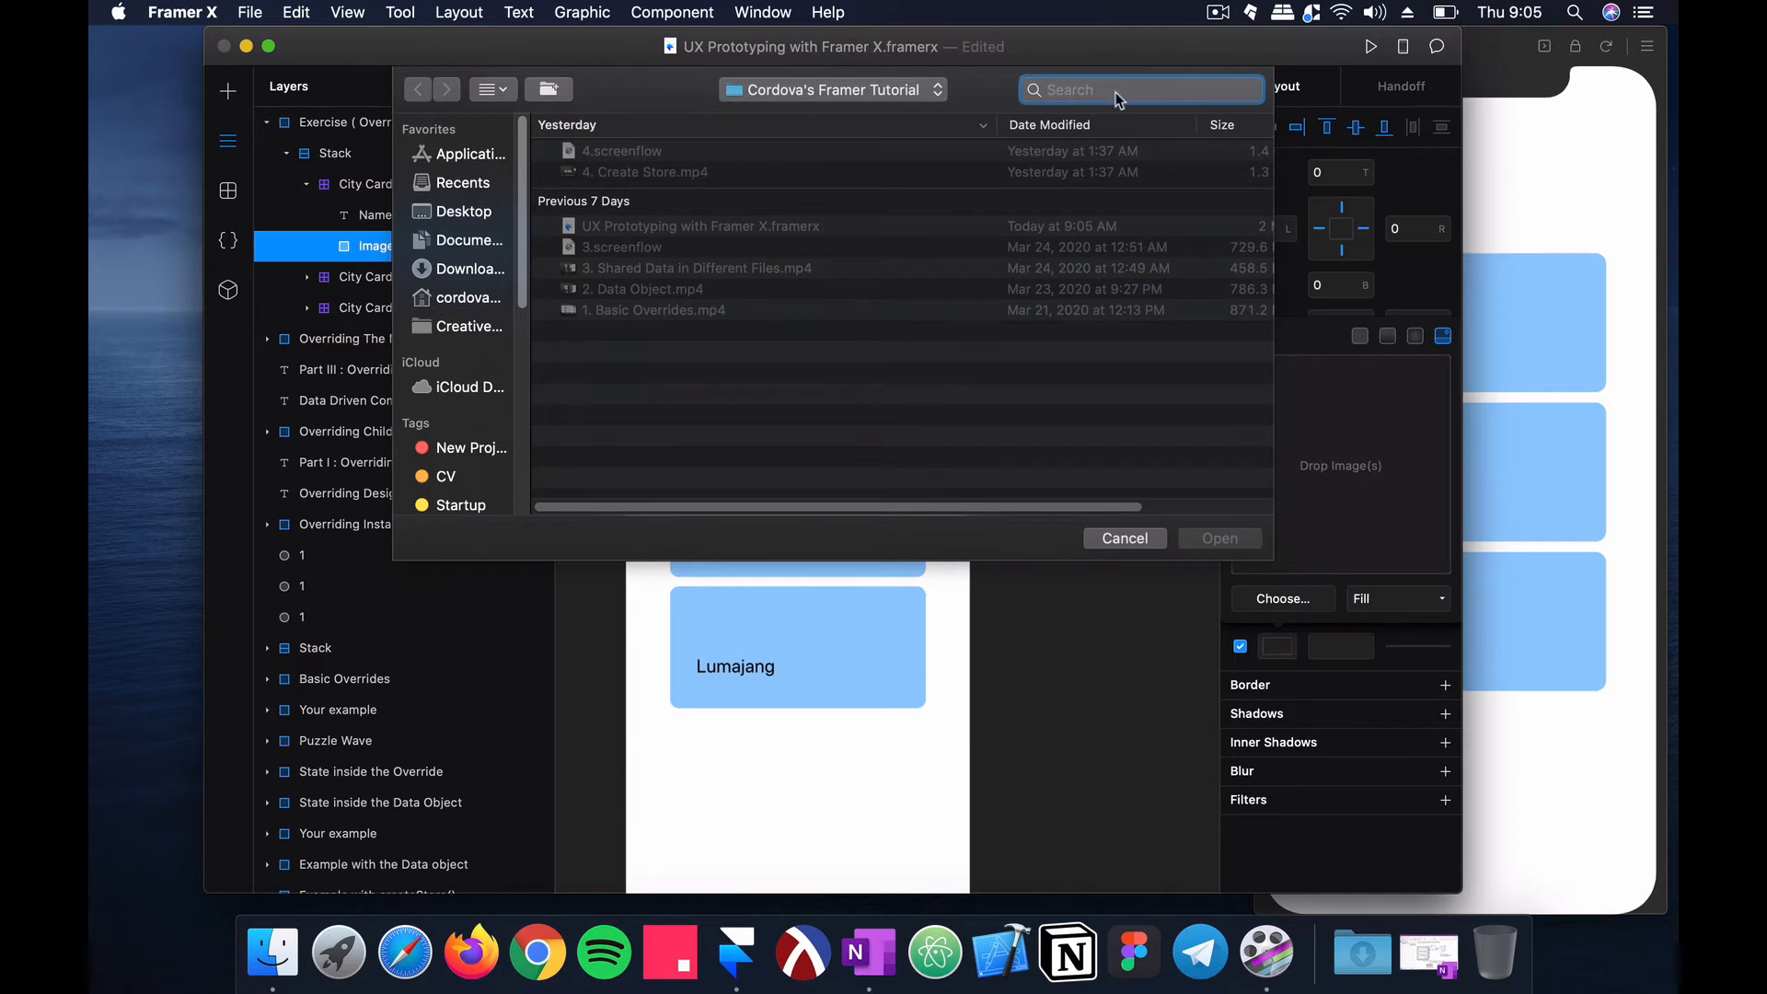
type("tokyo")
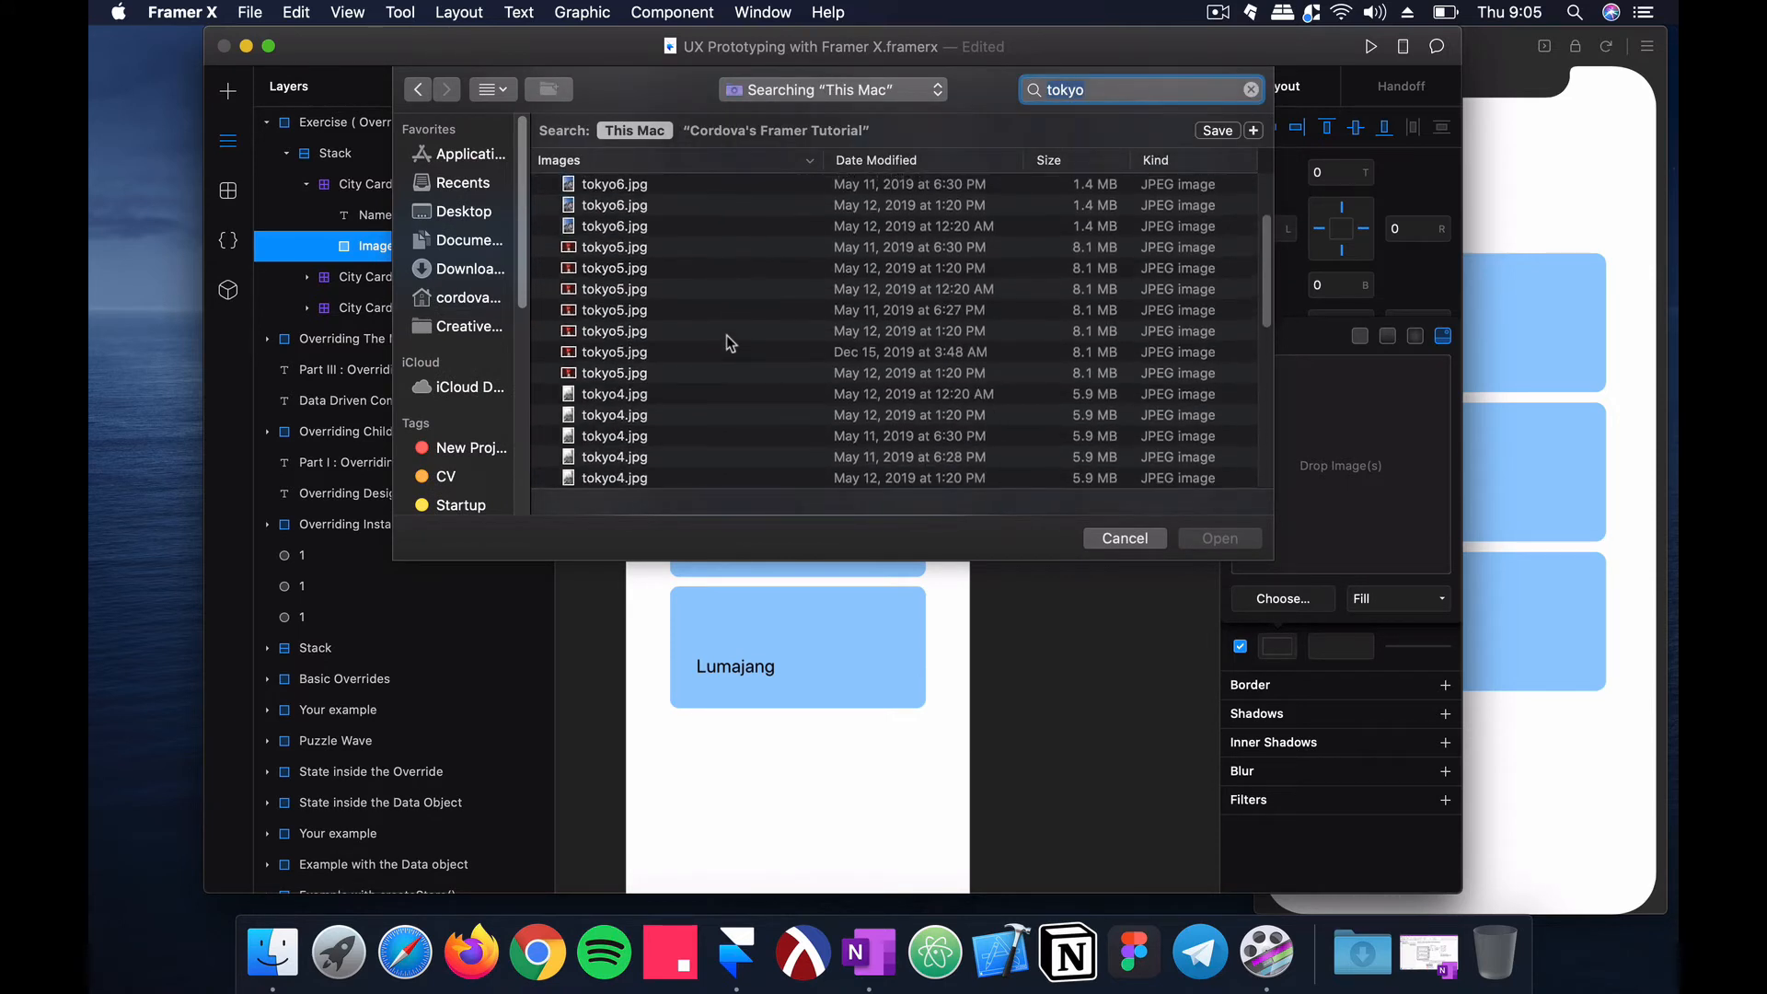
left_click(726, 300)
key("space")
key("space")
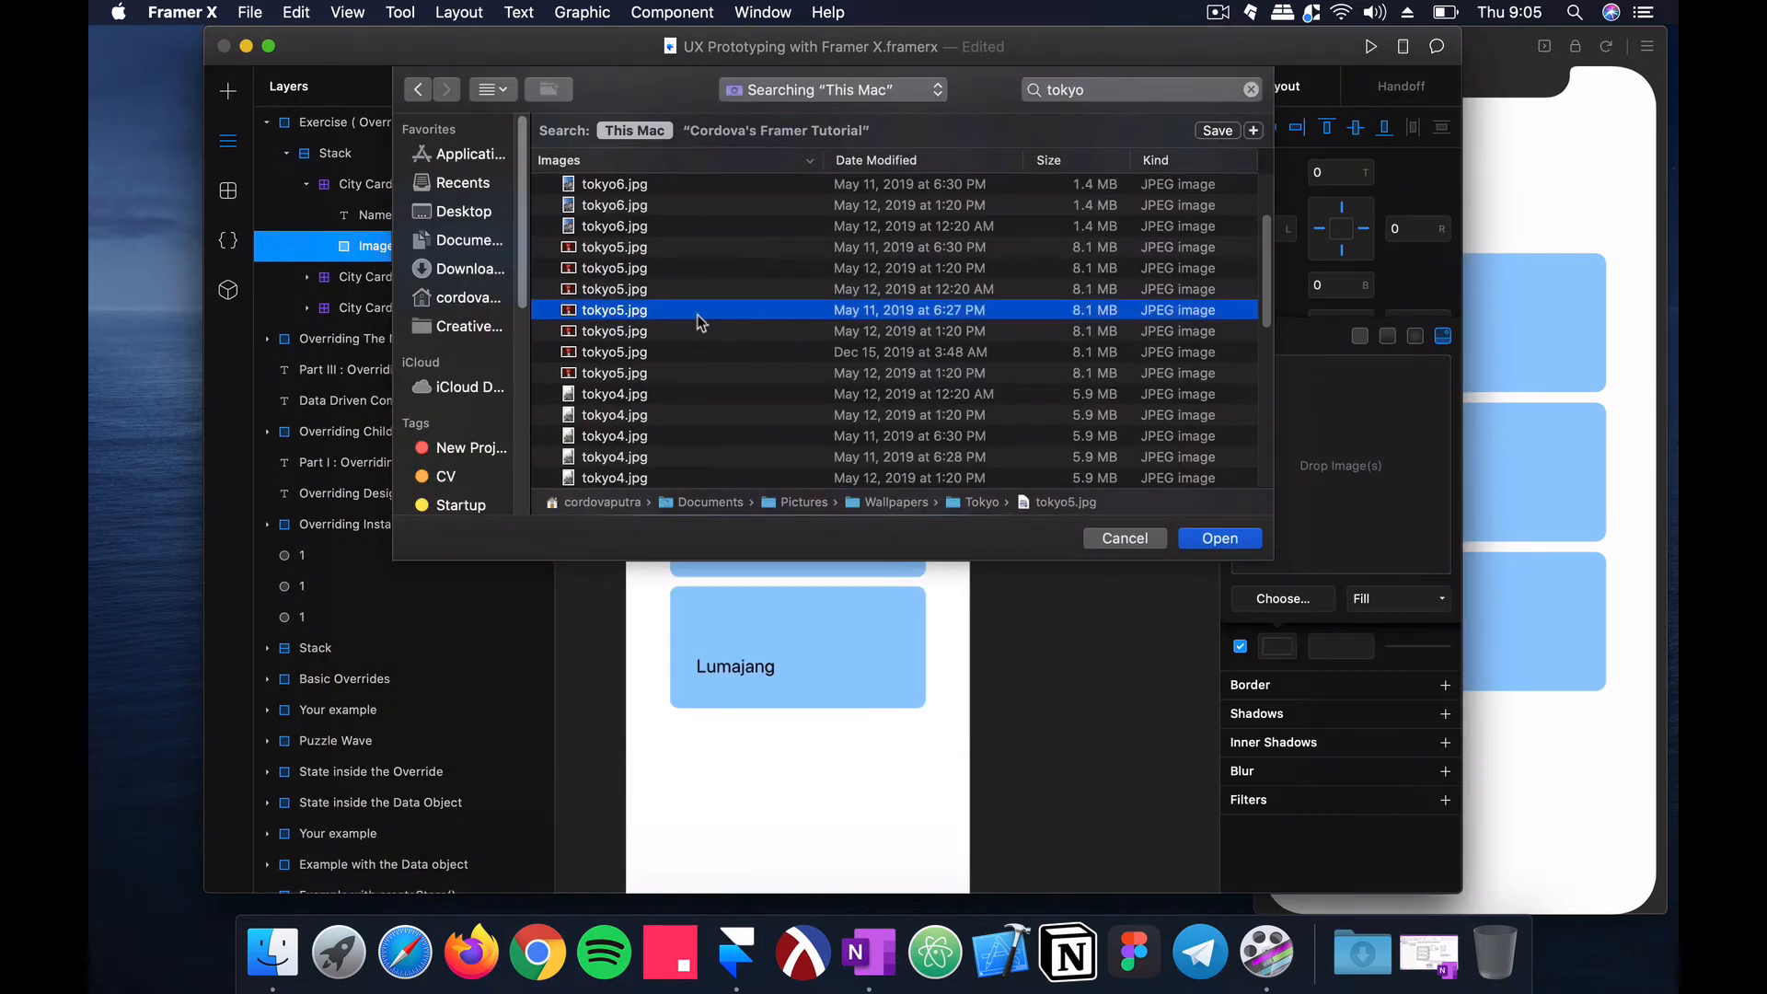
double_click(697, 315)
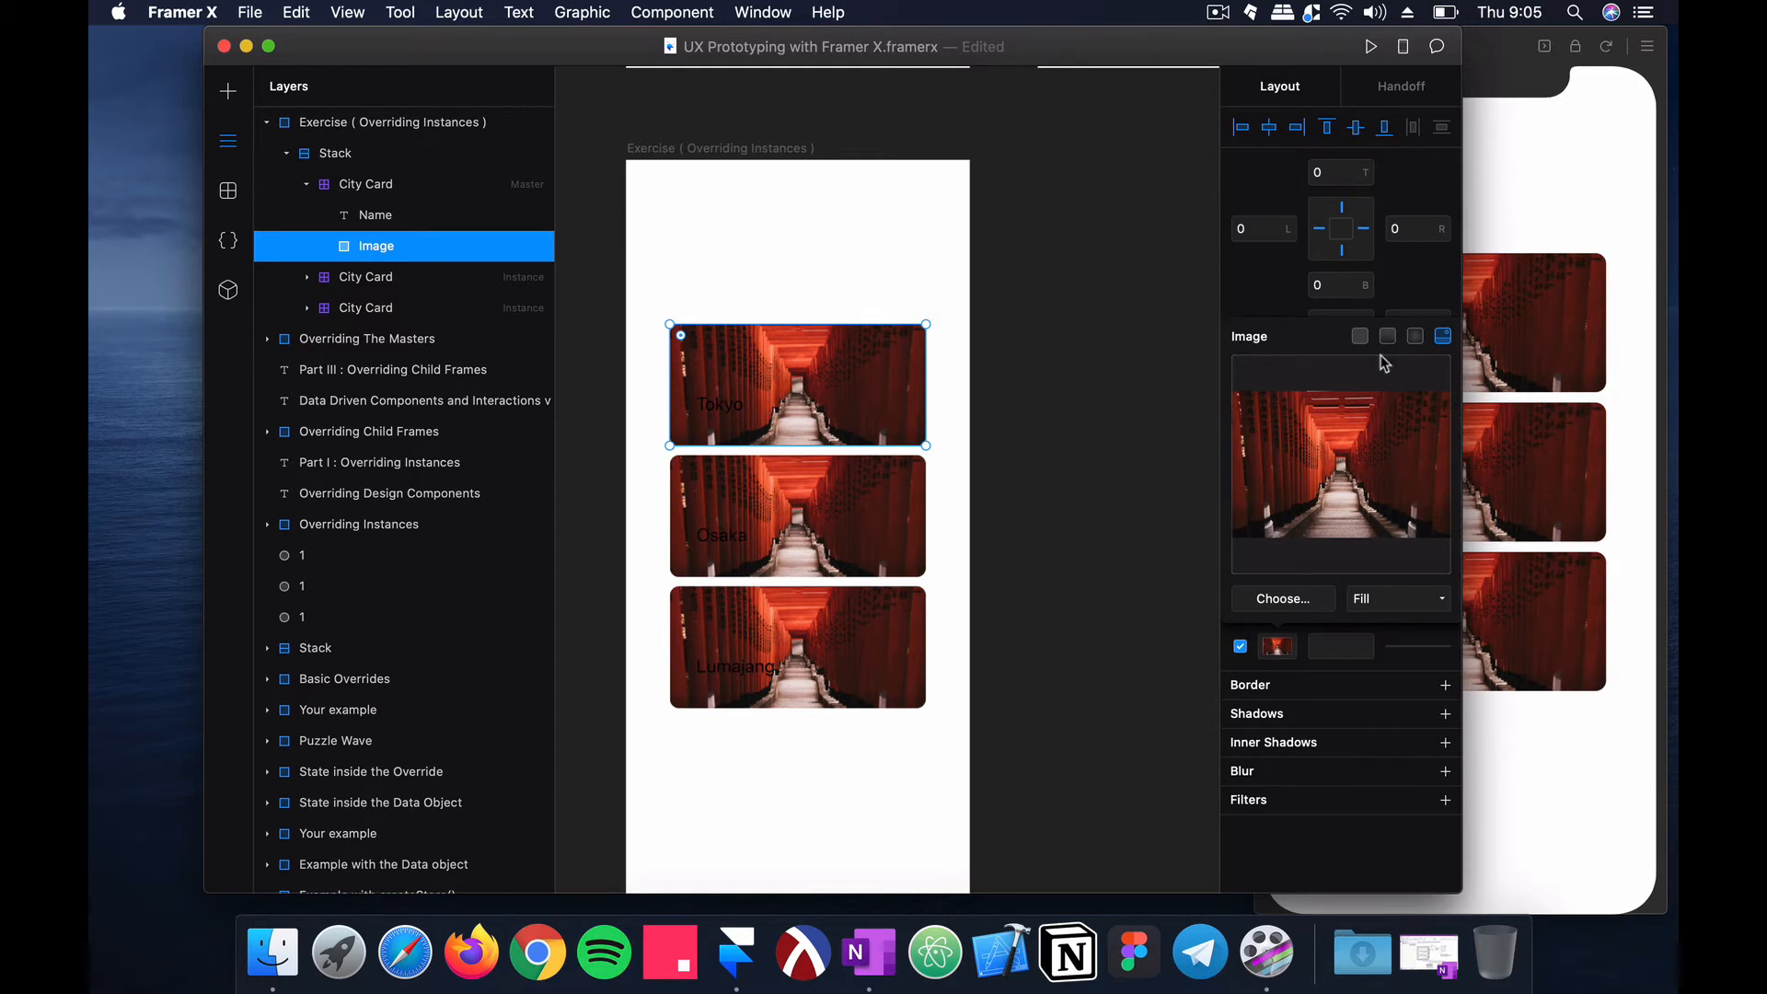
left_click(1532, 301)
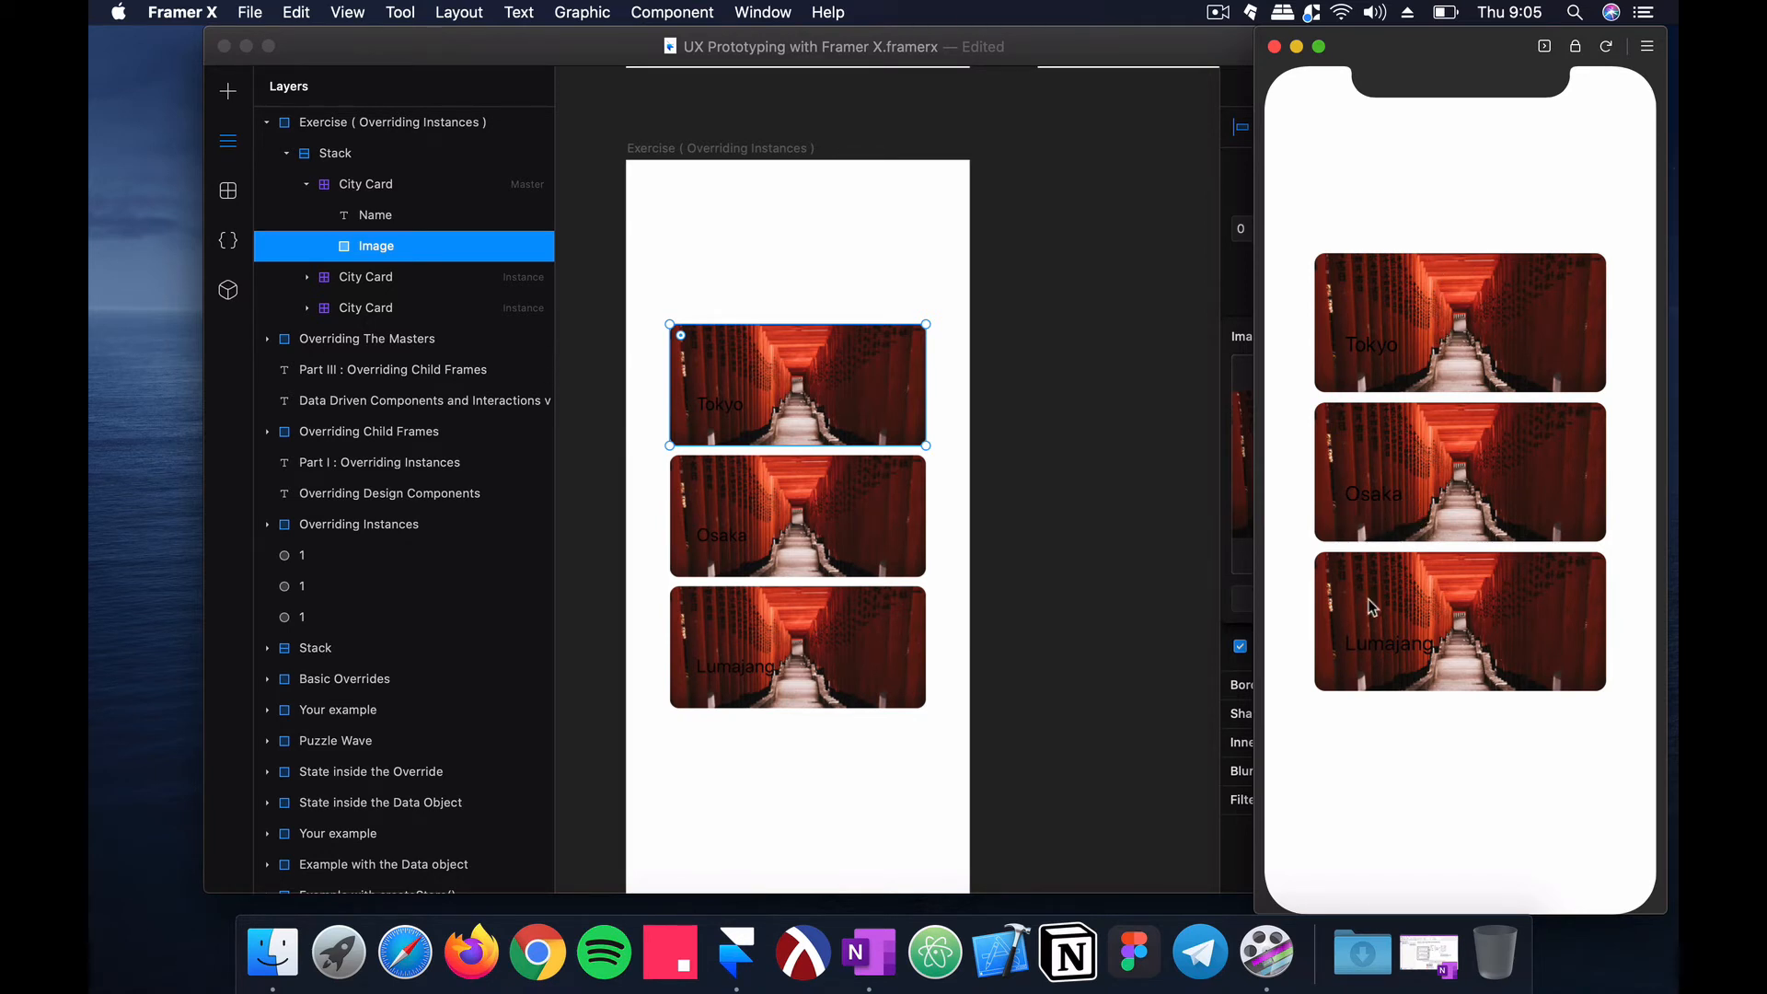
left_click(904, 435)
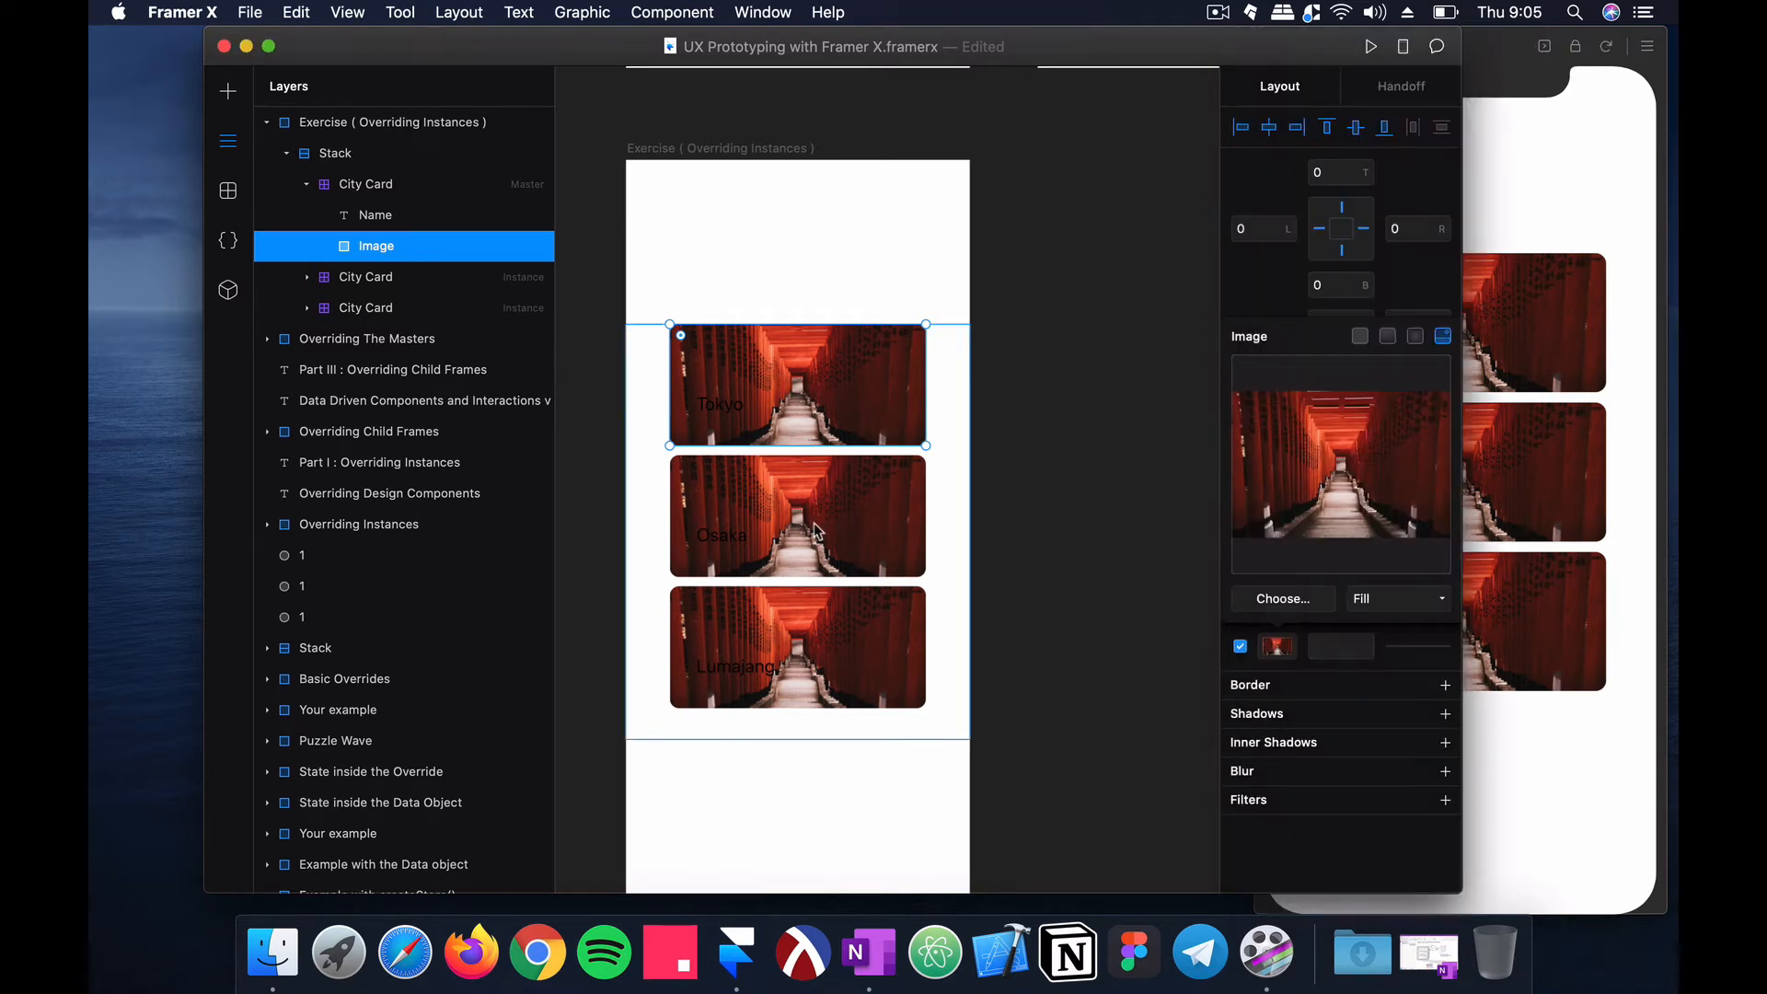
Step: Override the Image property of the Osaka City Card instance with the red autumn forest lake photo, found by searching for "japan"
left_click(897, 502)
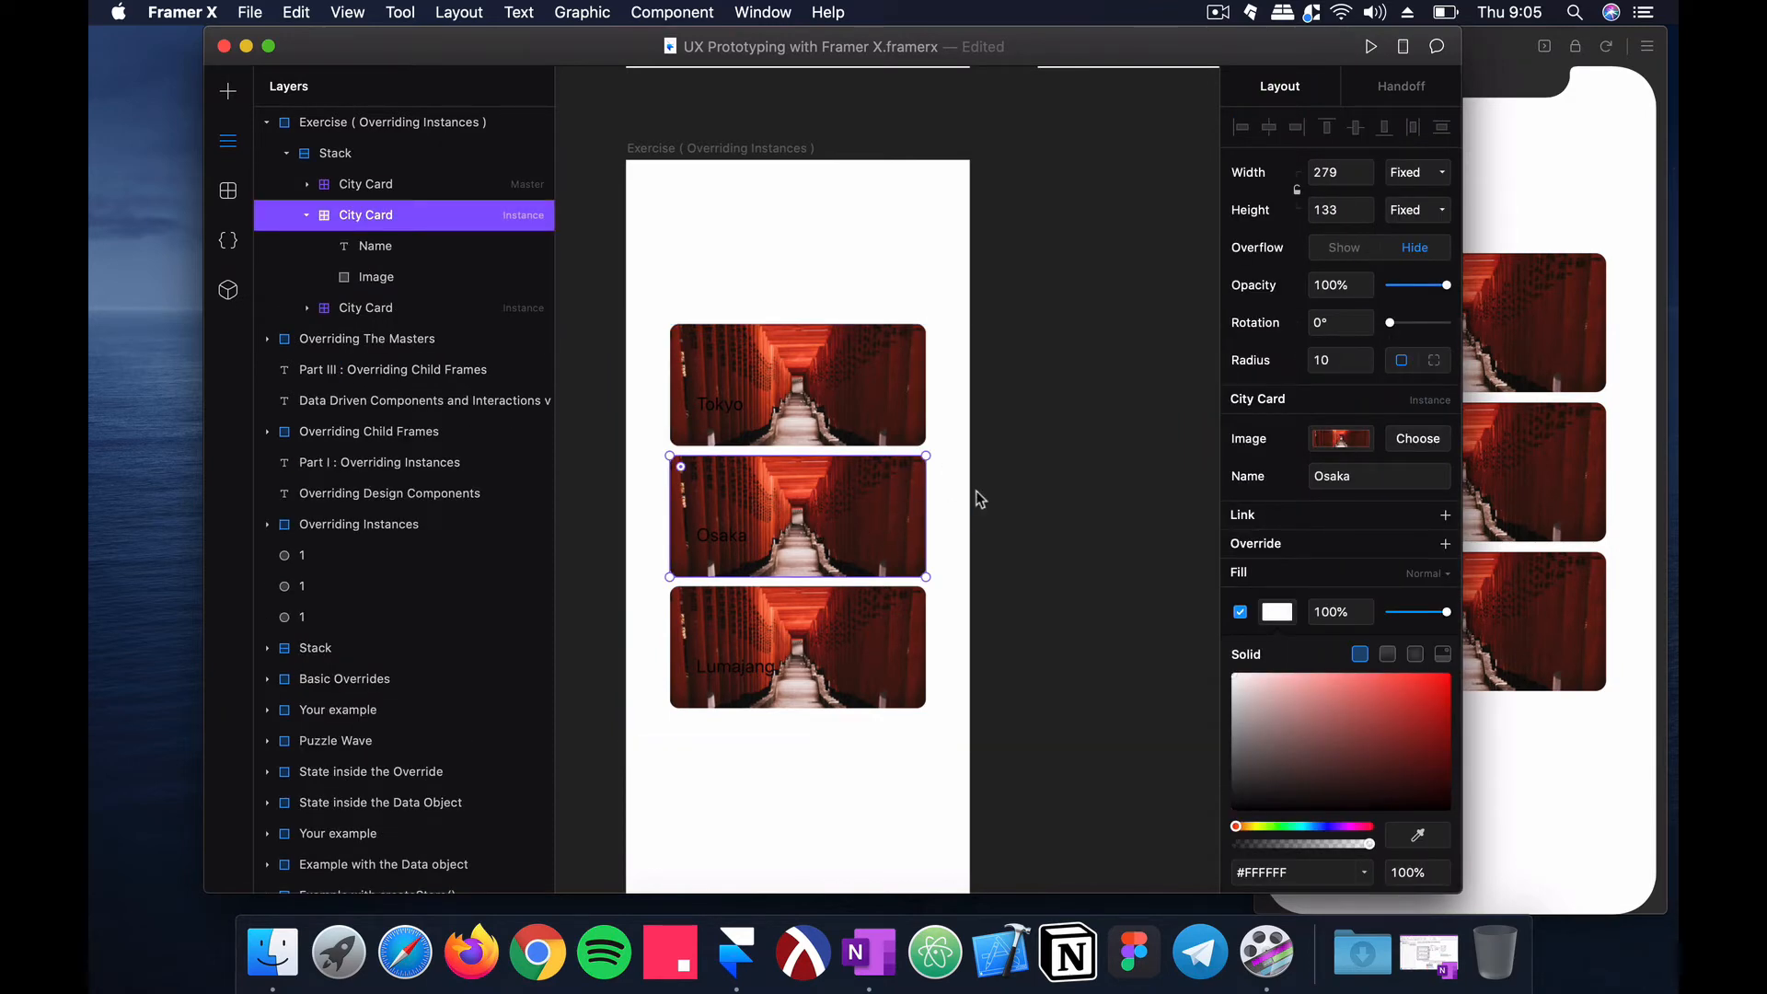
left_click(1415, 440)
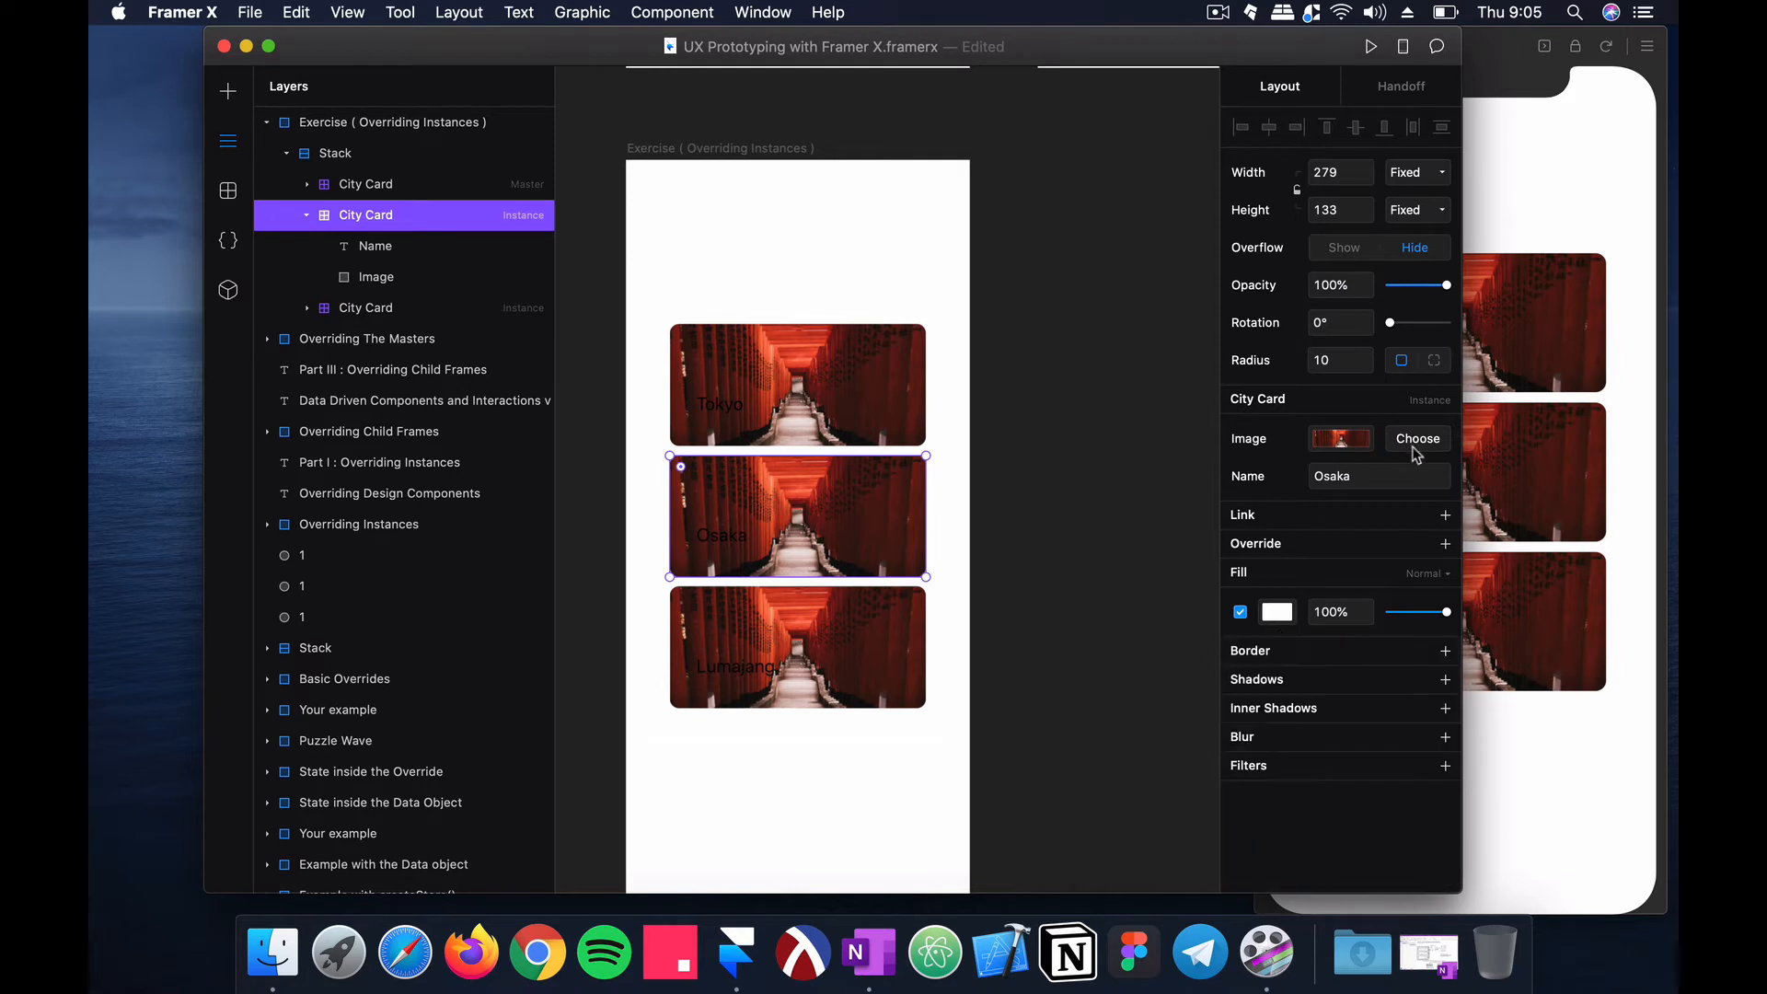
left_click(1170, 83)
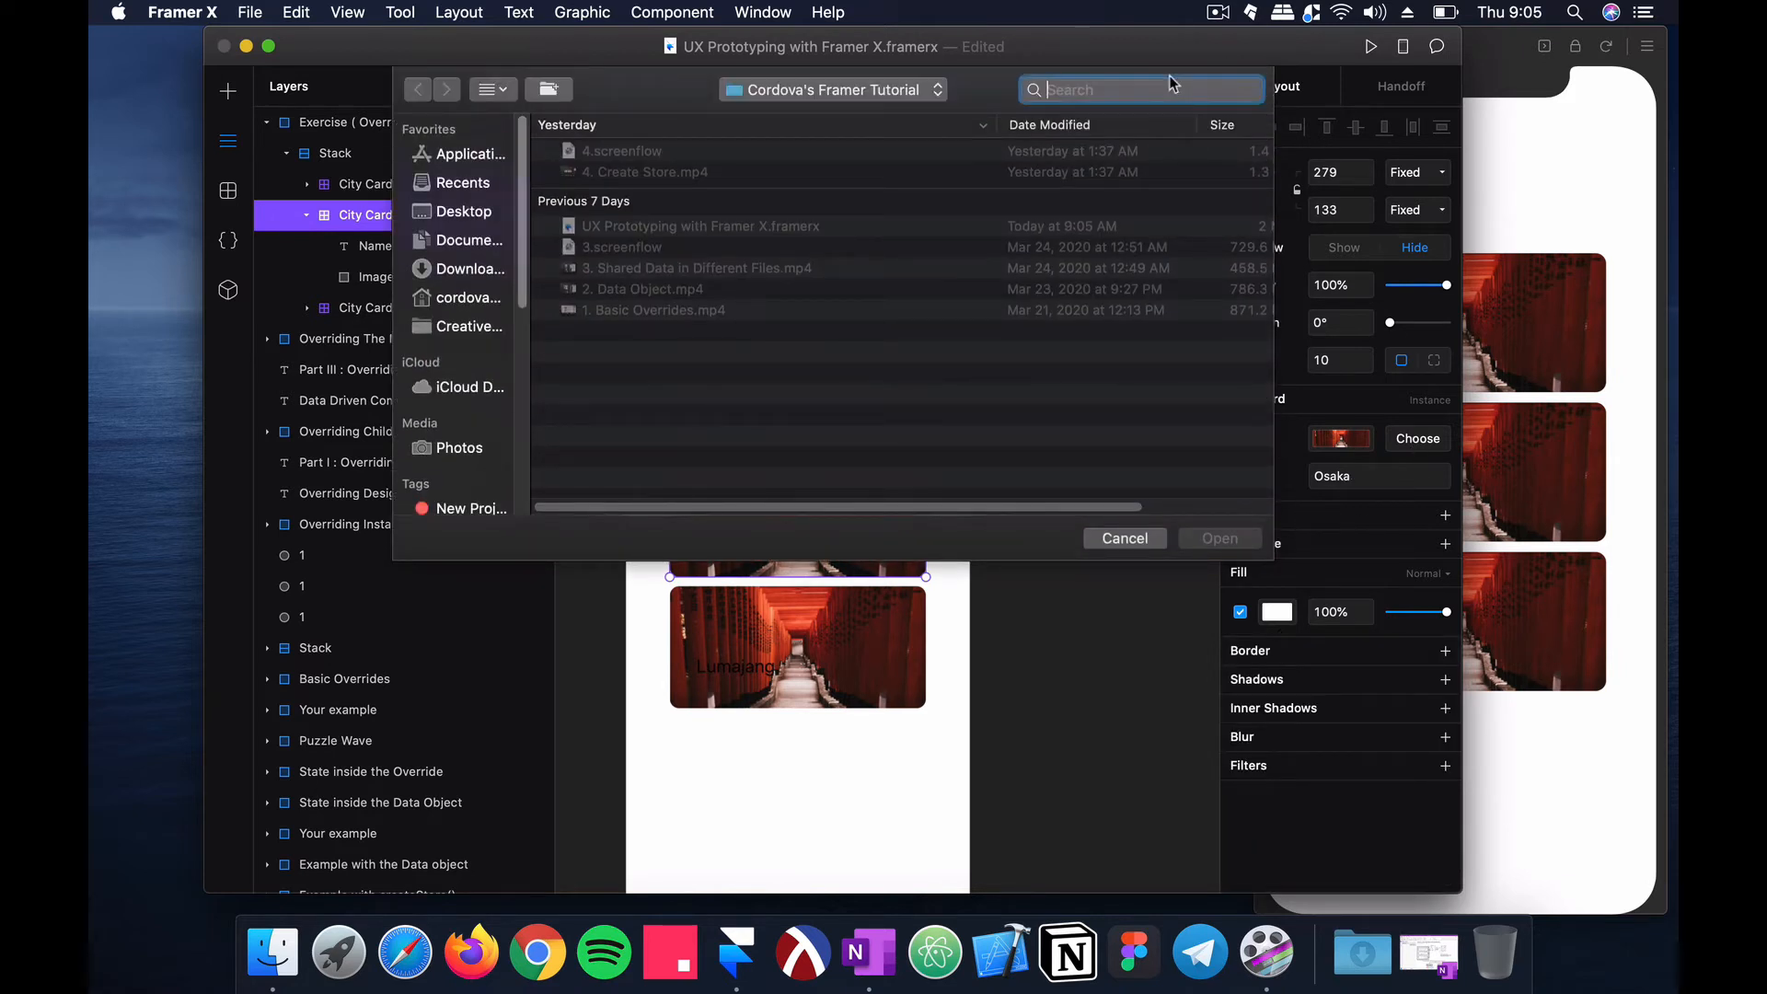
type("japan")
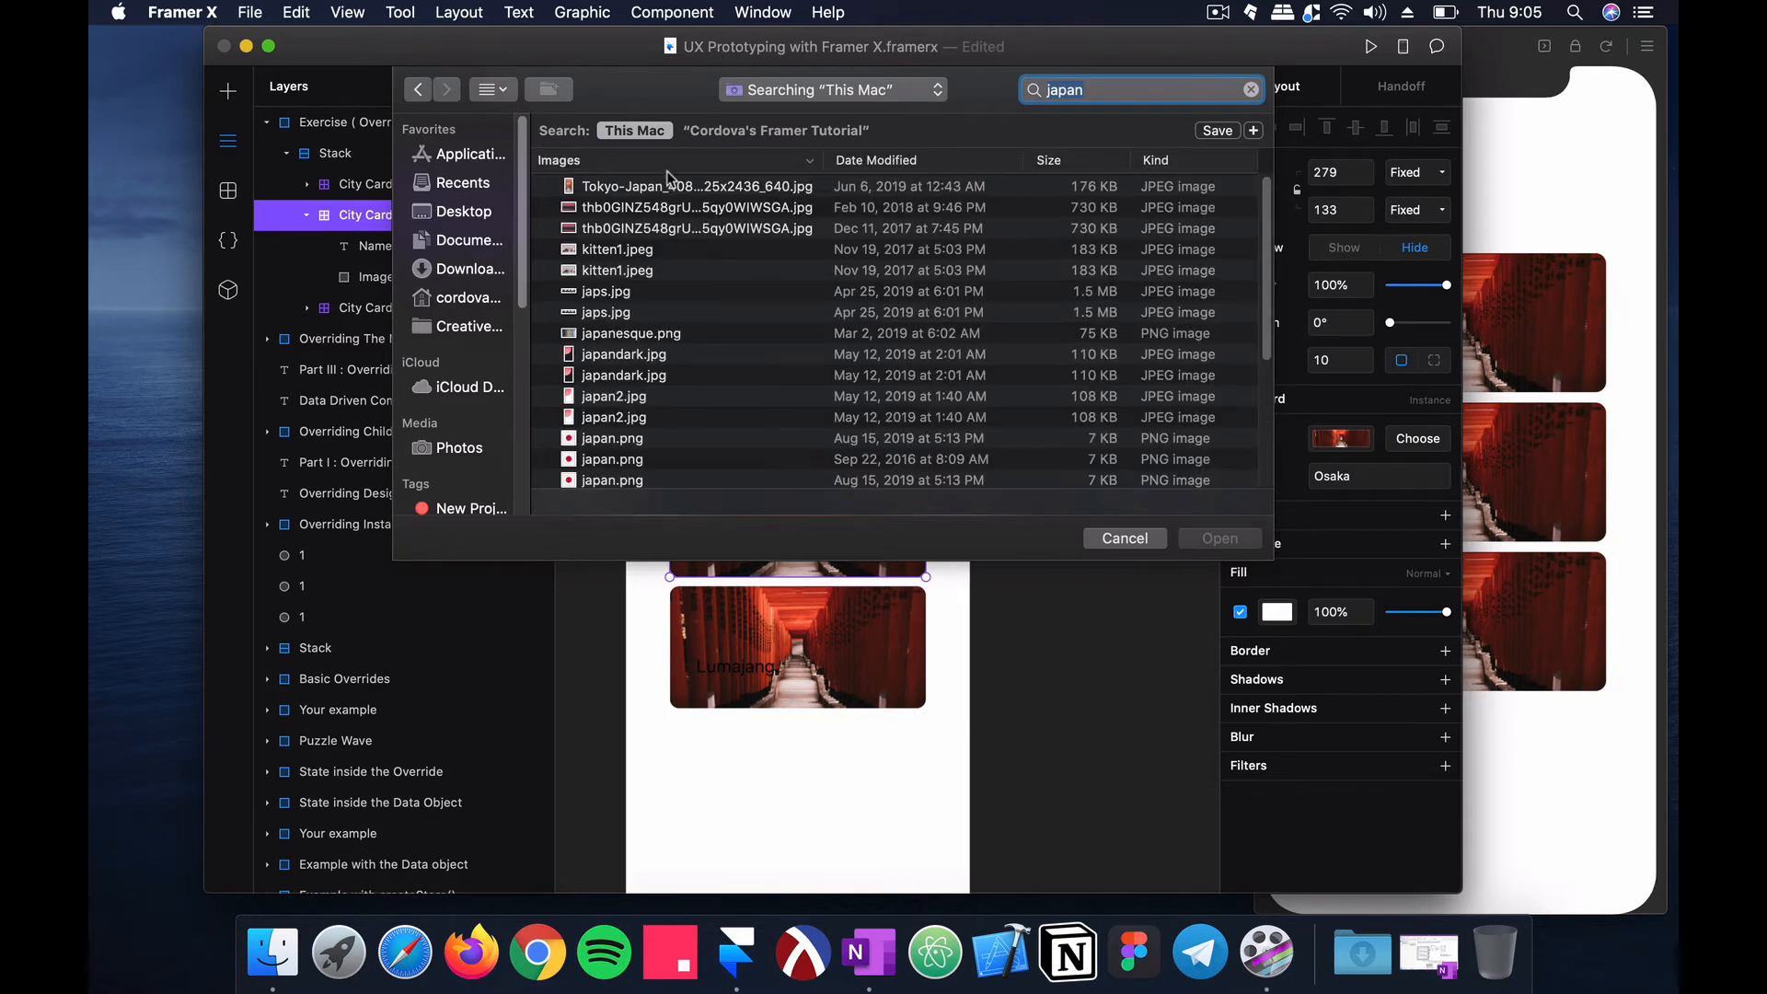
scroll(622, 383, "down", 3)
scroll(644, 291, "up", 3)
left_click(657, 269)
left_click(685, 212)
key("space")
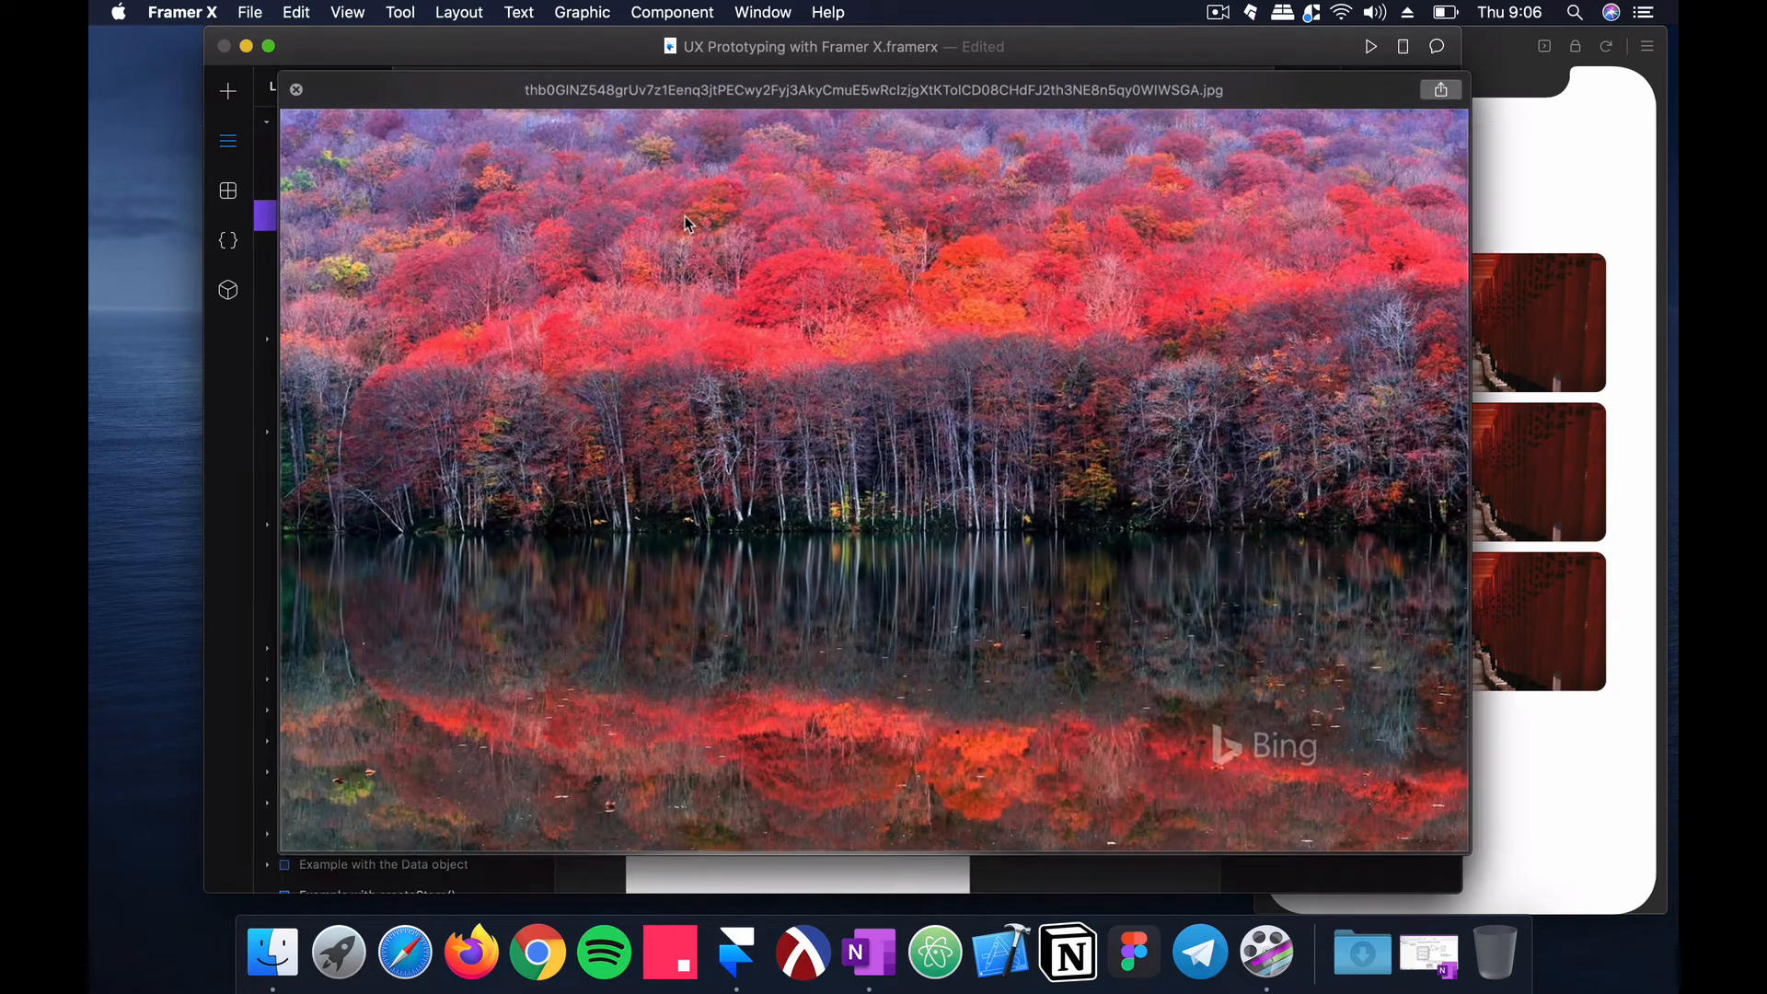
key("space")
double_click(685, 216)
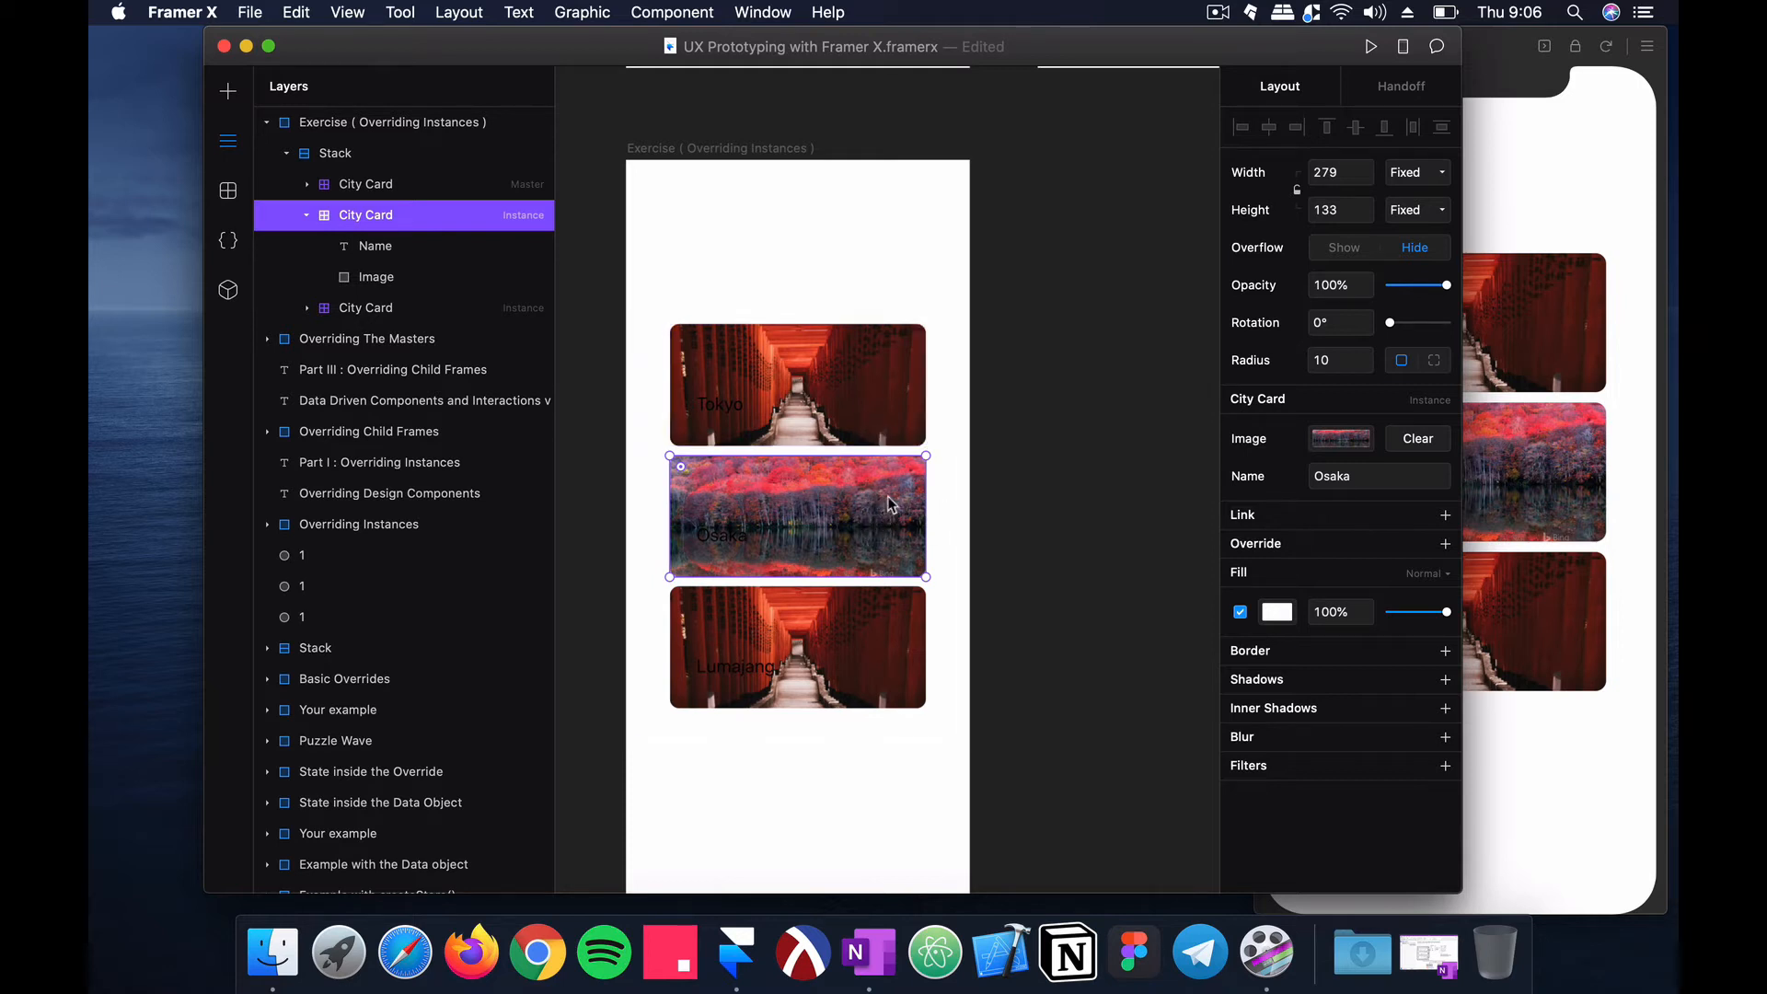
Step: Override the Image property of the Lumajang City Card instance with xiaomi-redmi-7a-wallpaper-1.jpg, found by searching for "wallpaper"
left_click(875, 410)
left_click(891, 624)
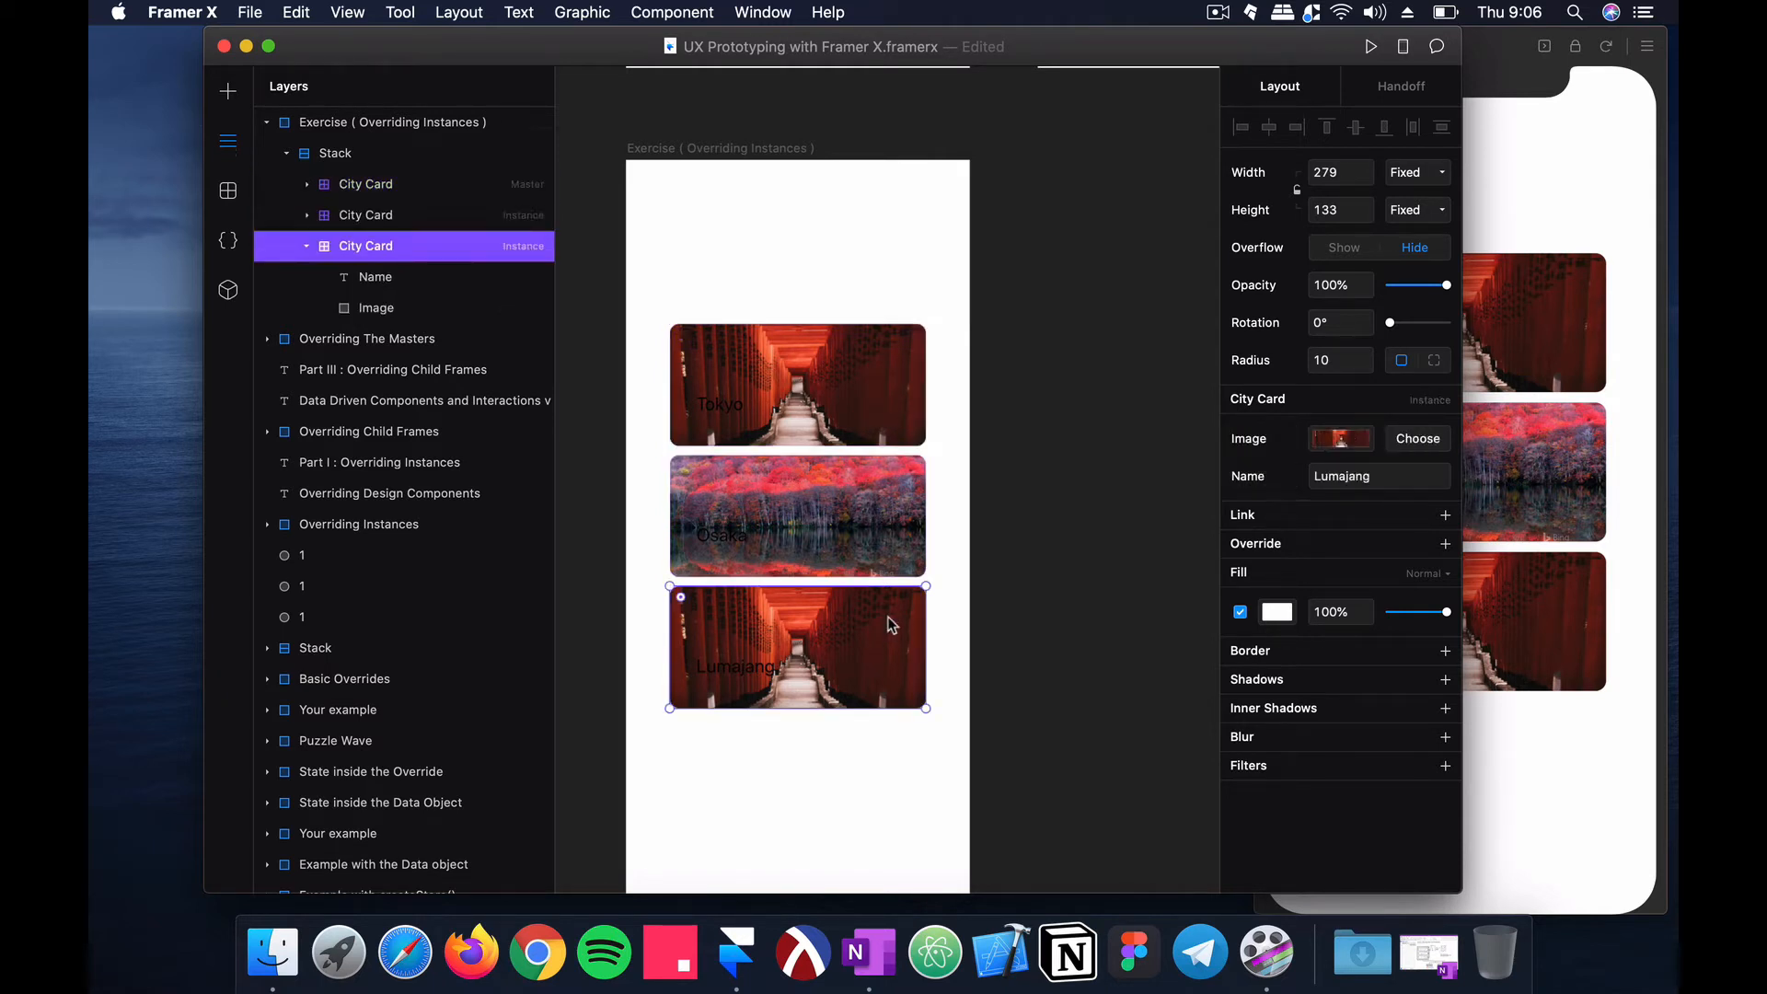
left_click(1411, 441)
left_click(1119, 89)
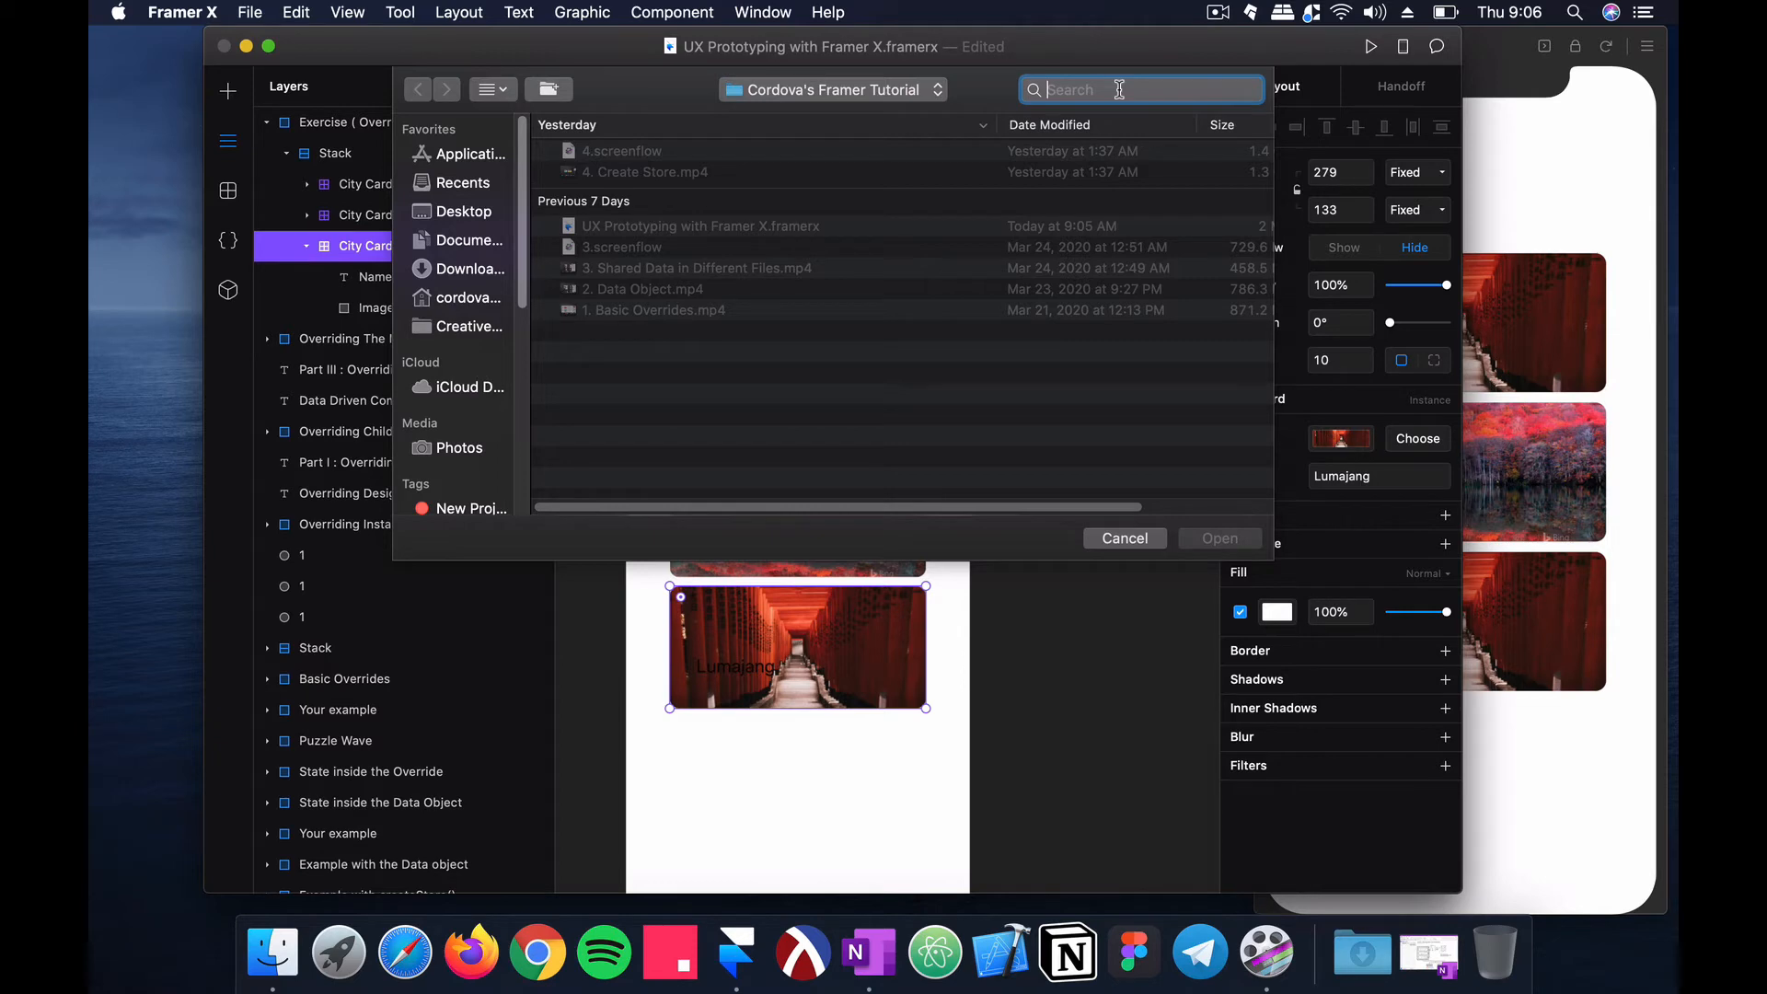
type("wallpaper")
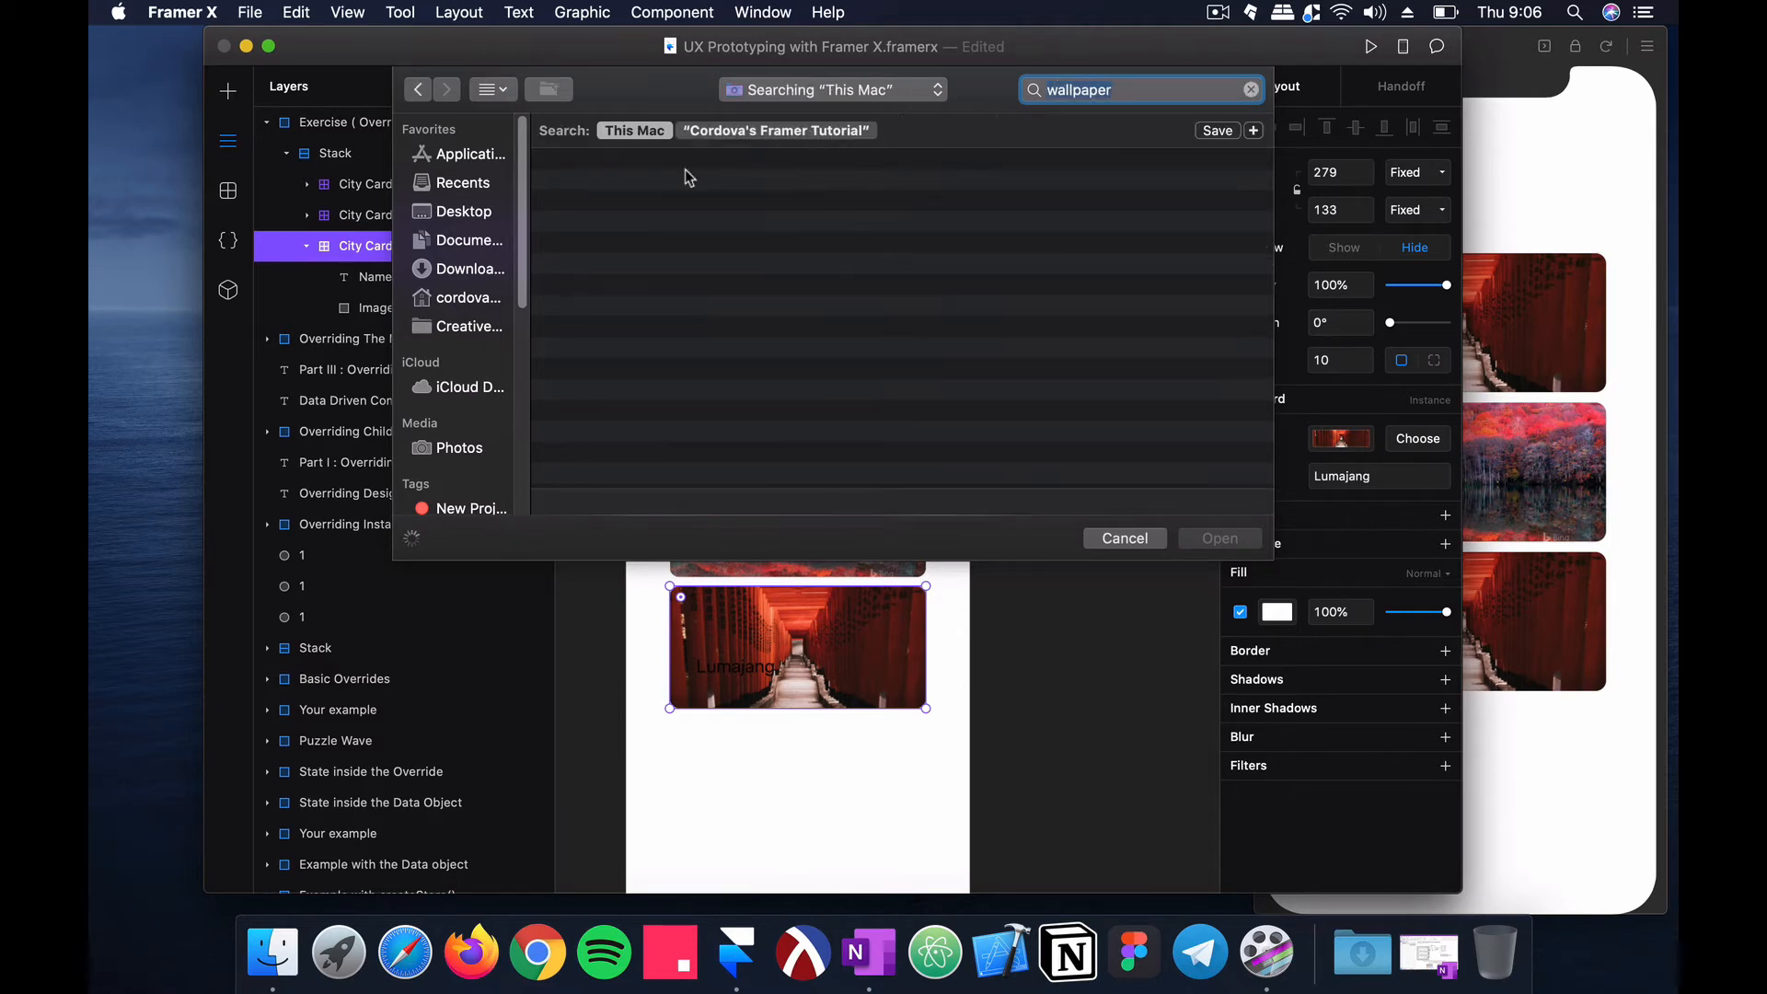
left_click(676, 184)
key("space")
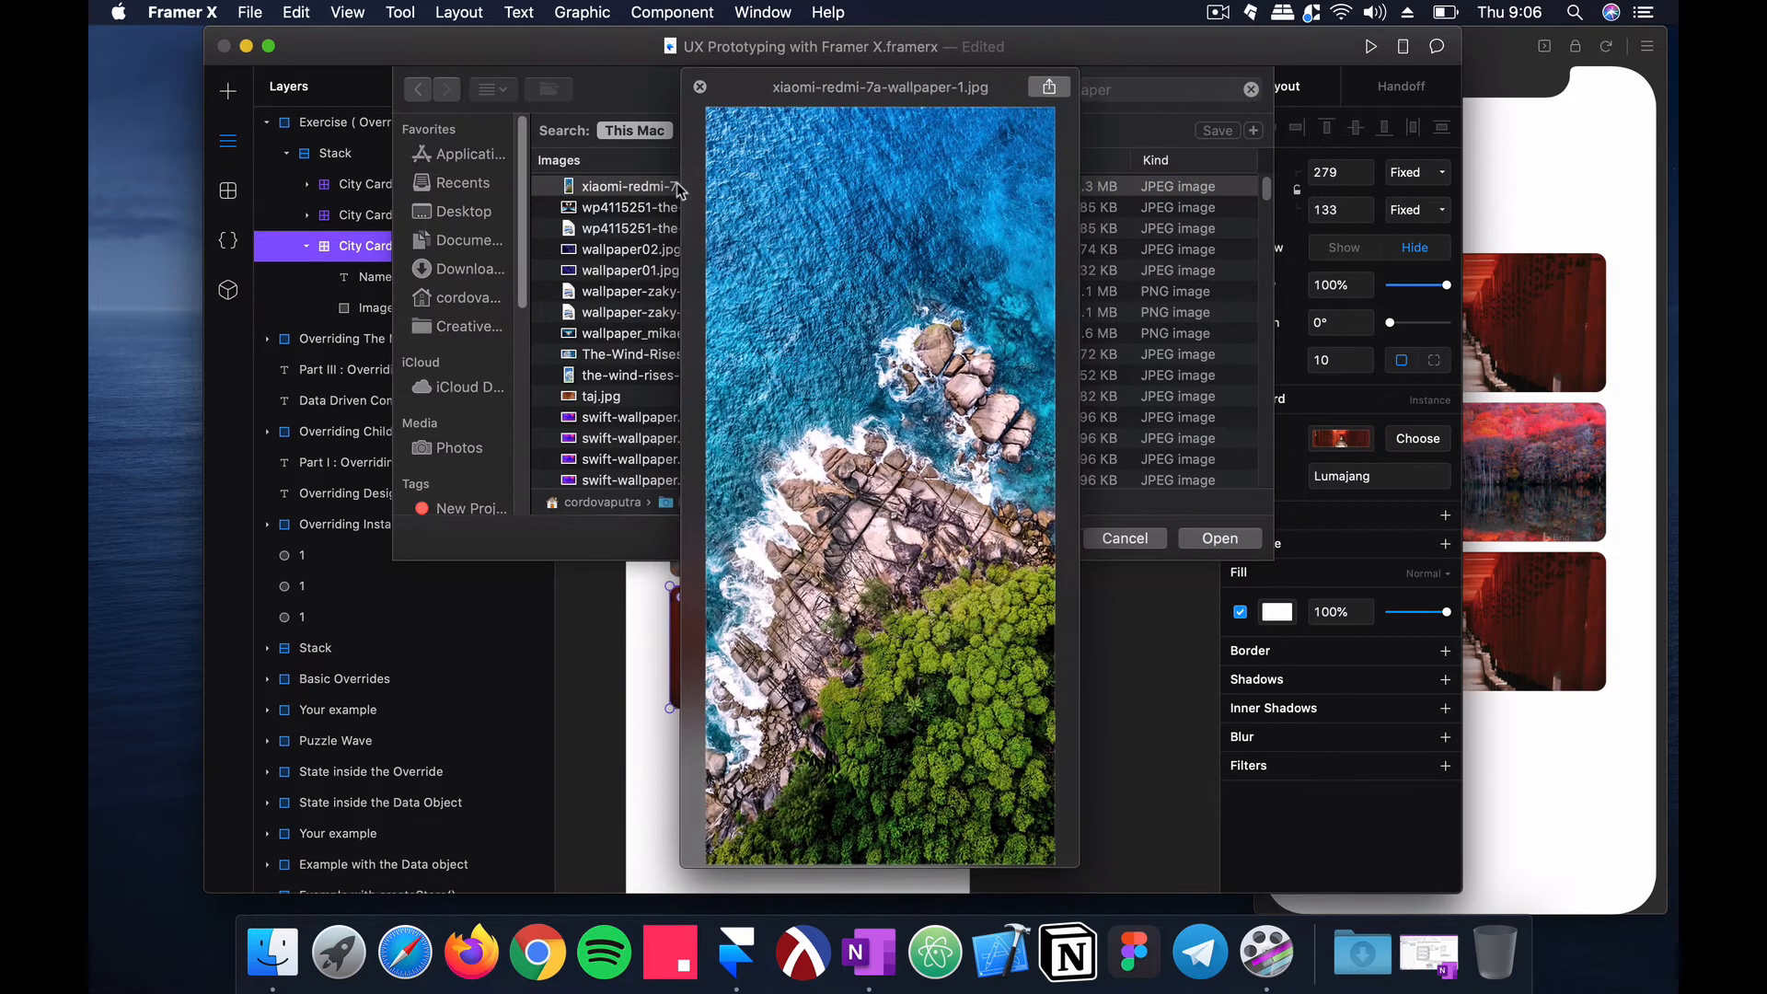
key("space")
double_click(679, 187)
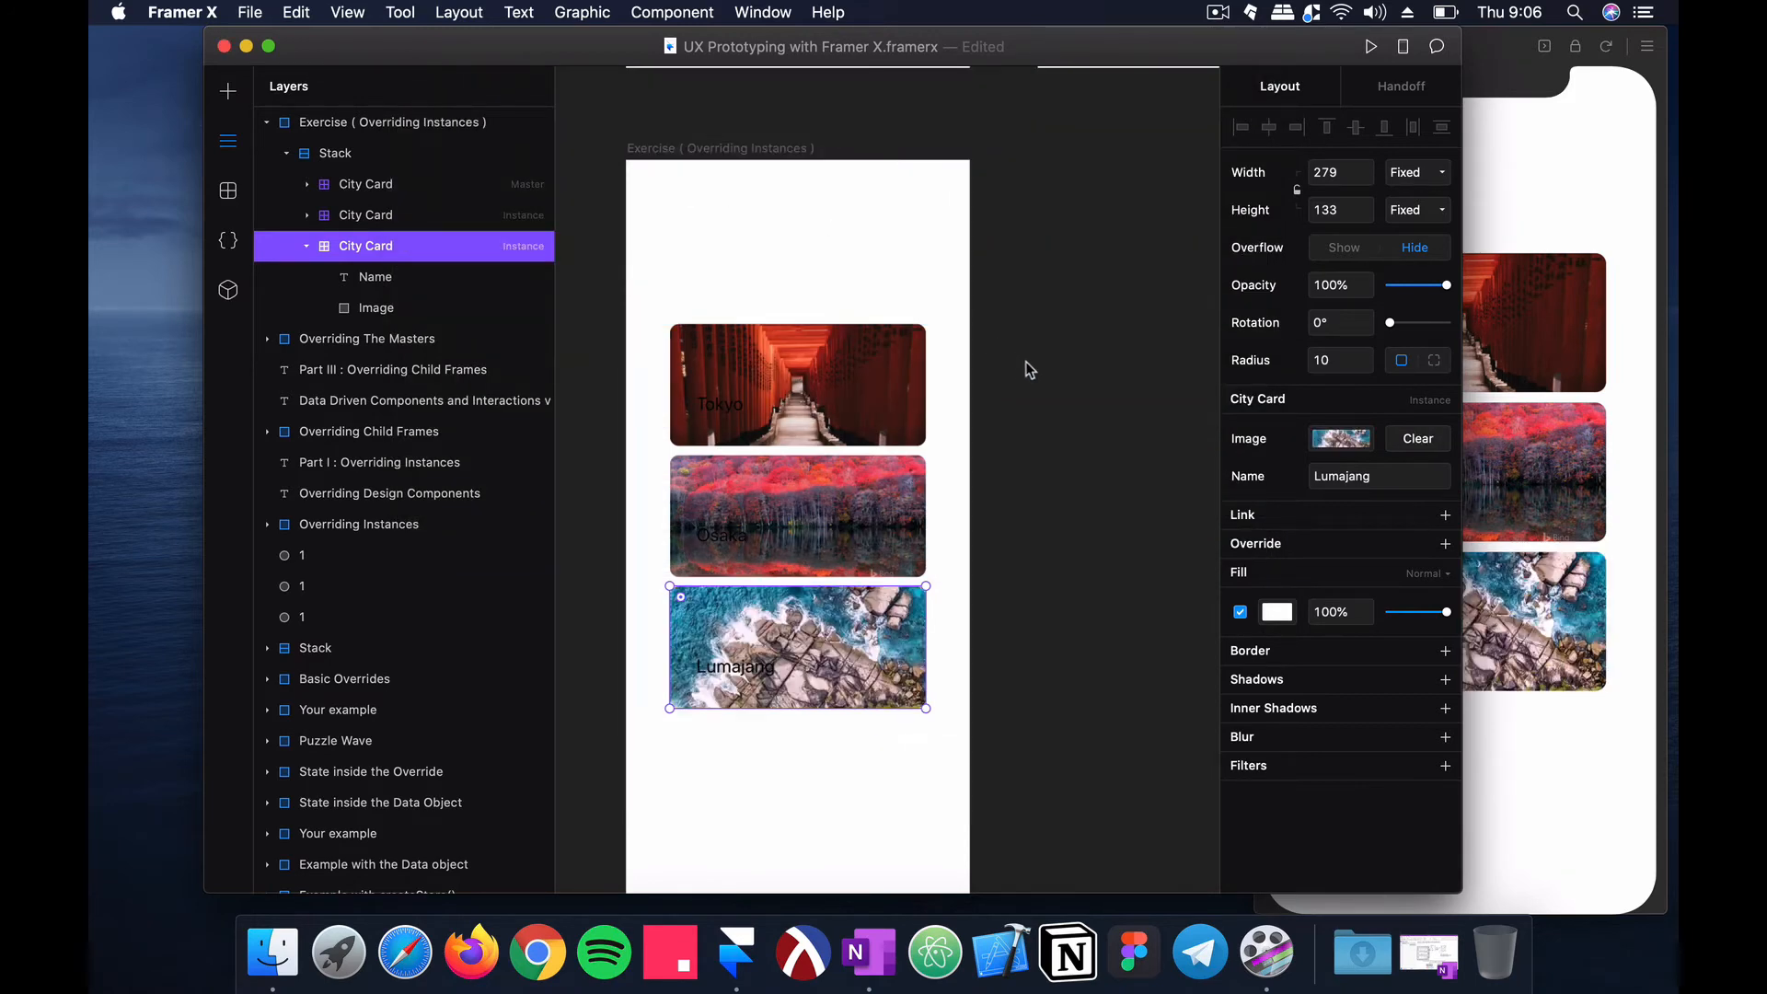
Step: Set the color of the Name text in the City Card master to #FFFFFF
scroll(1025, 361, "up", 5)
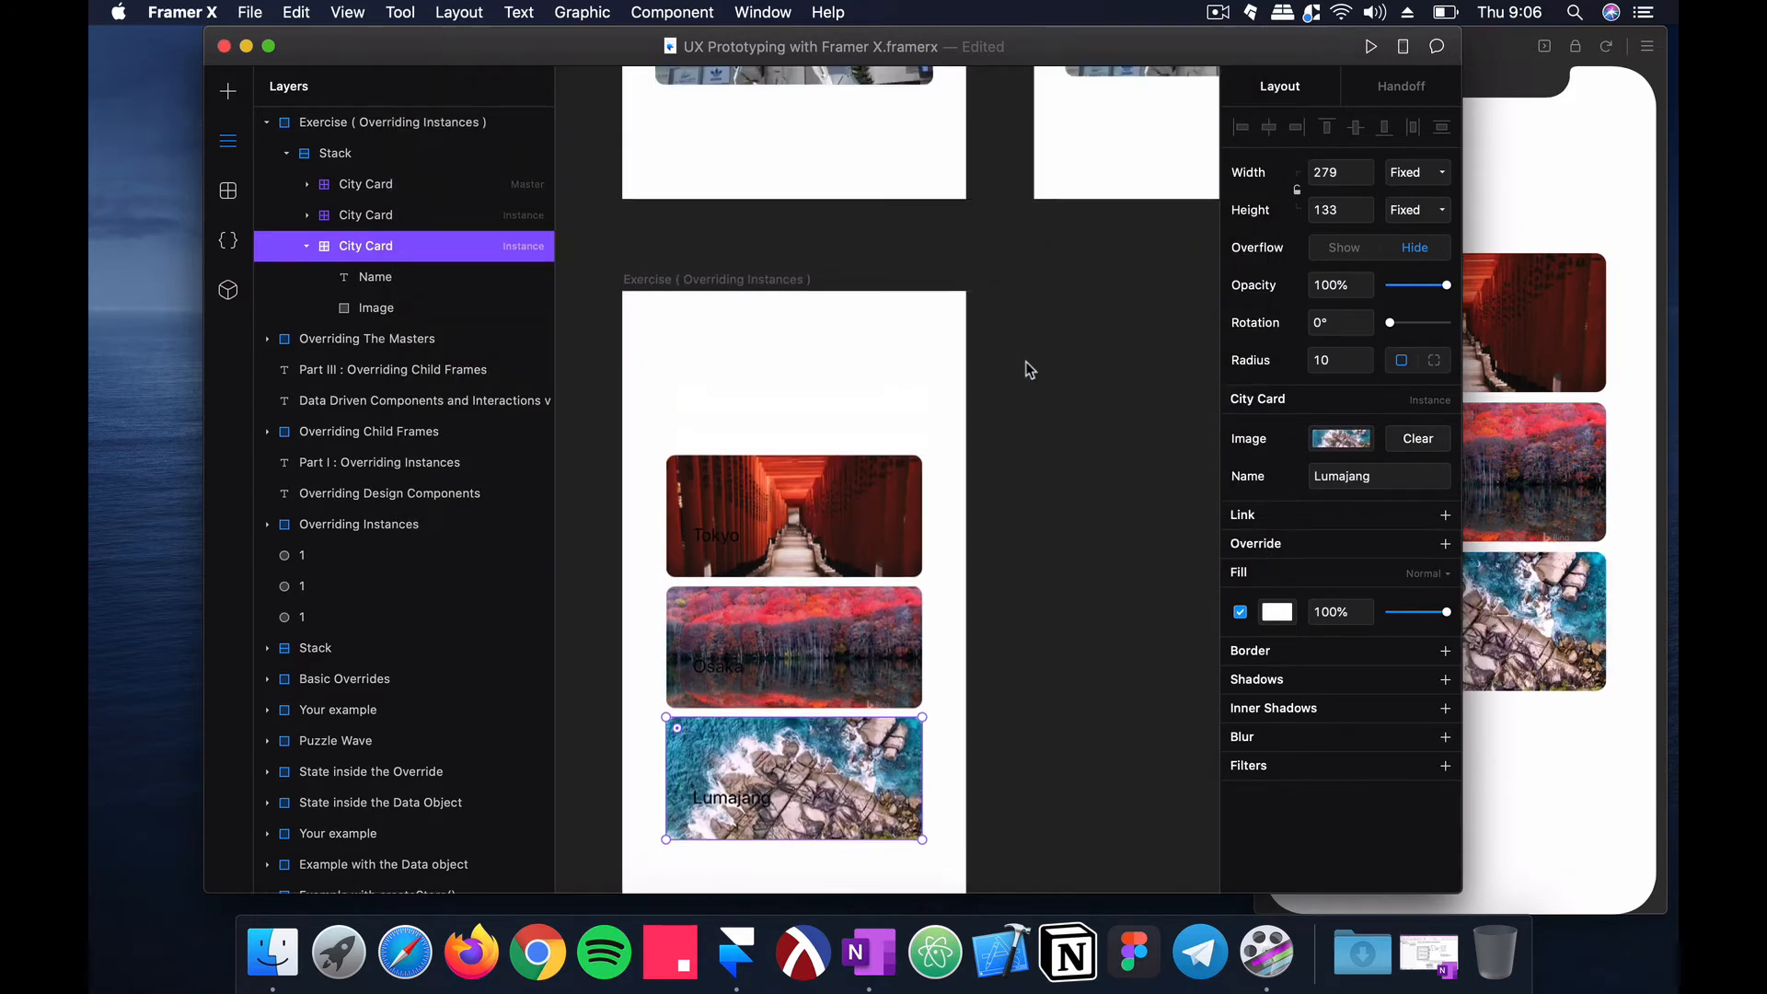
scroll(901, 380, "down", 5)
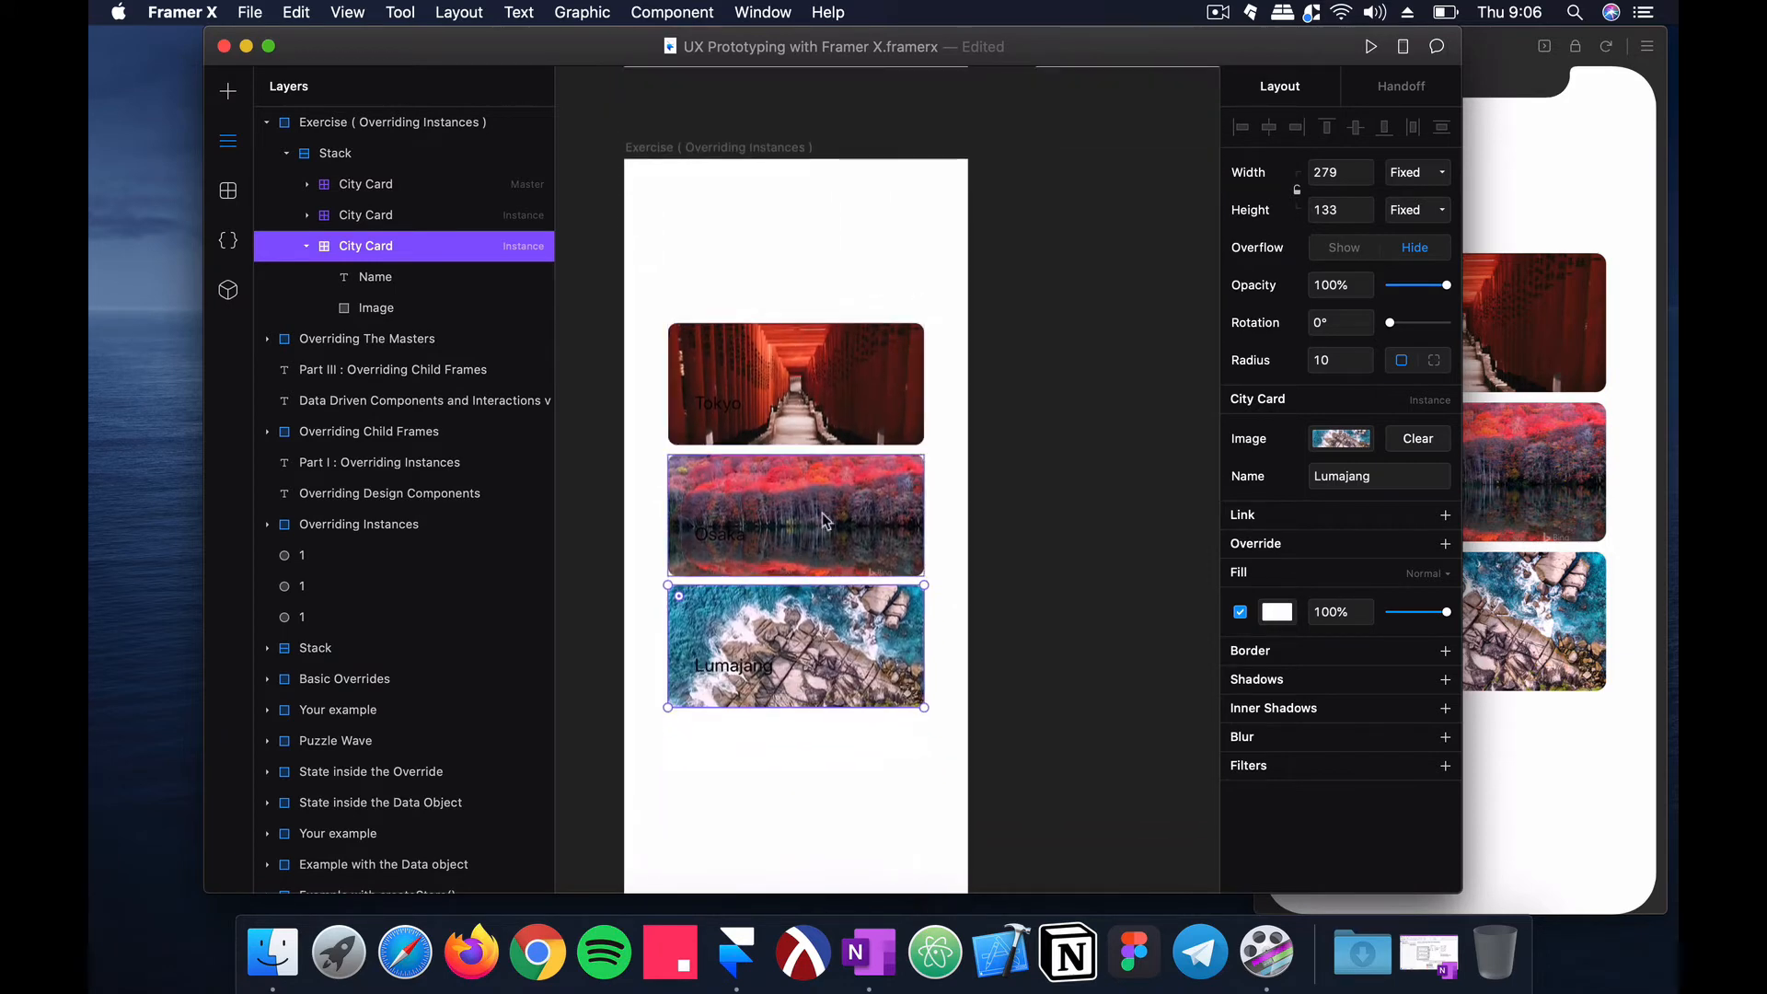
scroll(1083, 392, "up", 1)
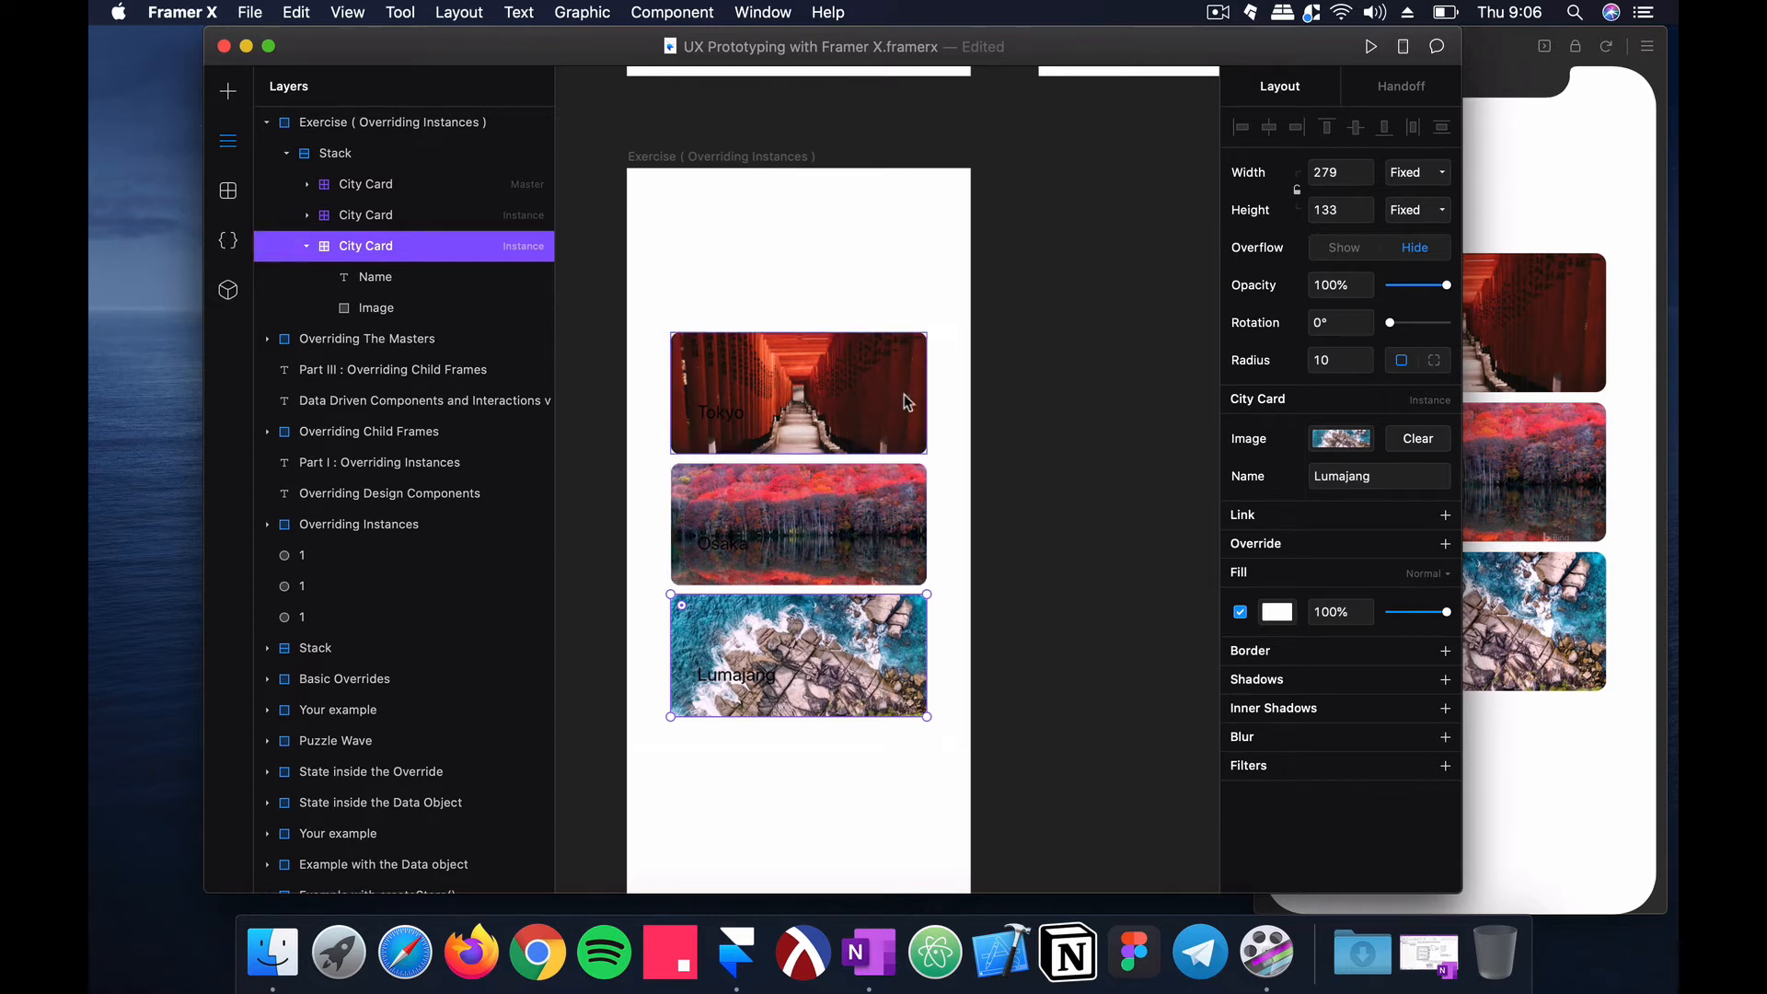
left_click(727, 421)
left_click(727, 422)
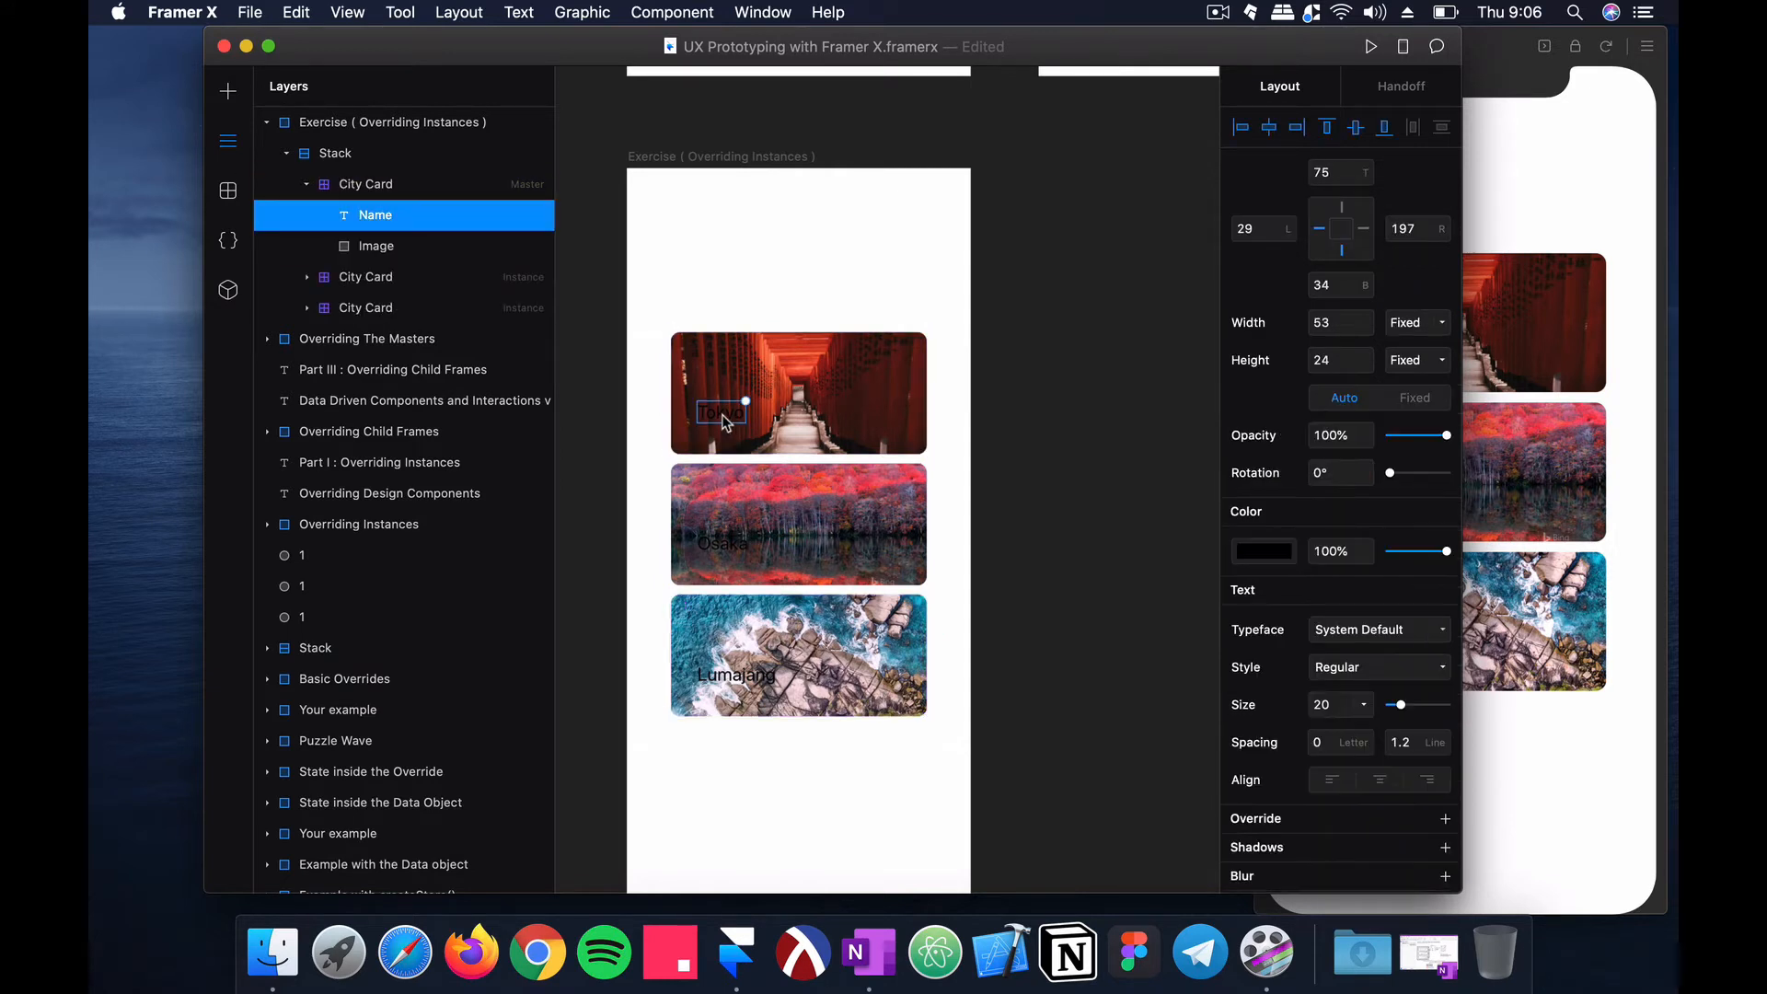
left_click(1264, 550)
type("FFFFFF")
key("Return")
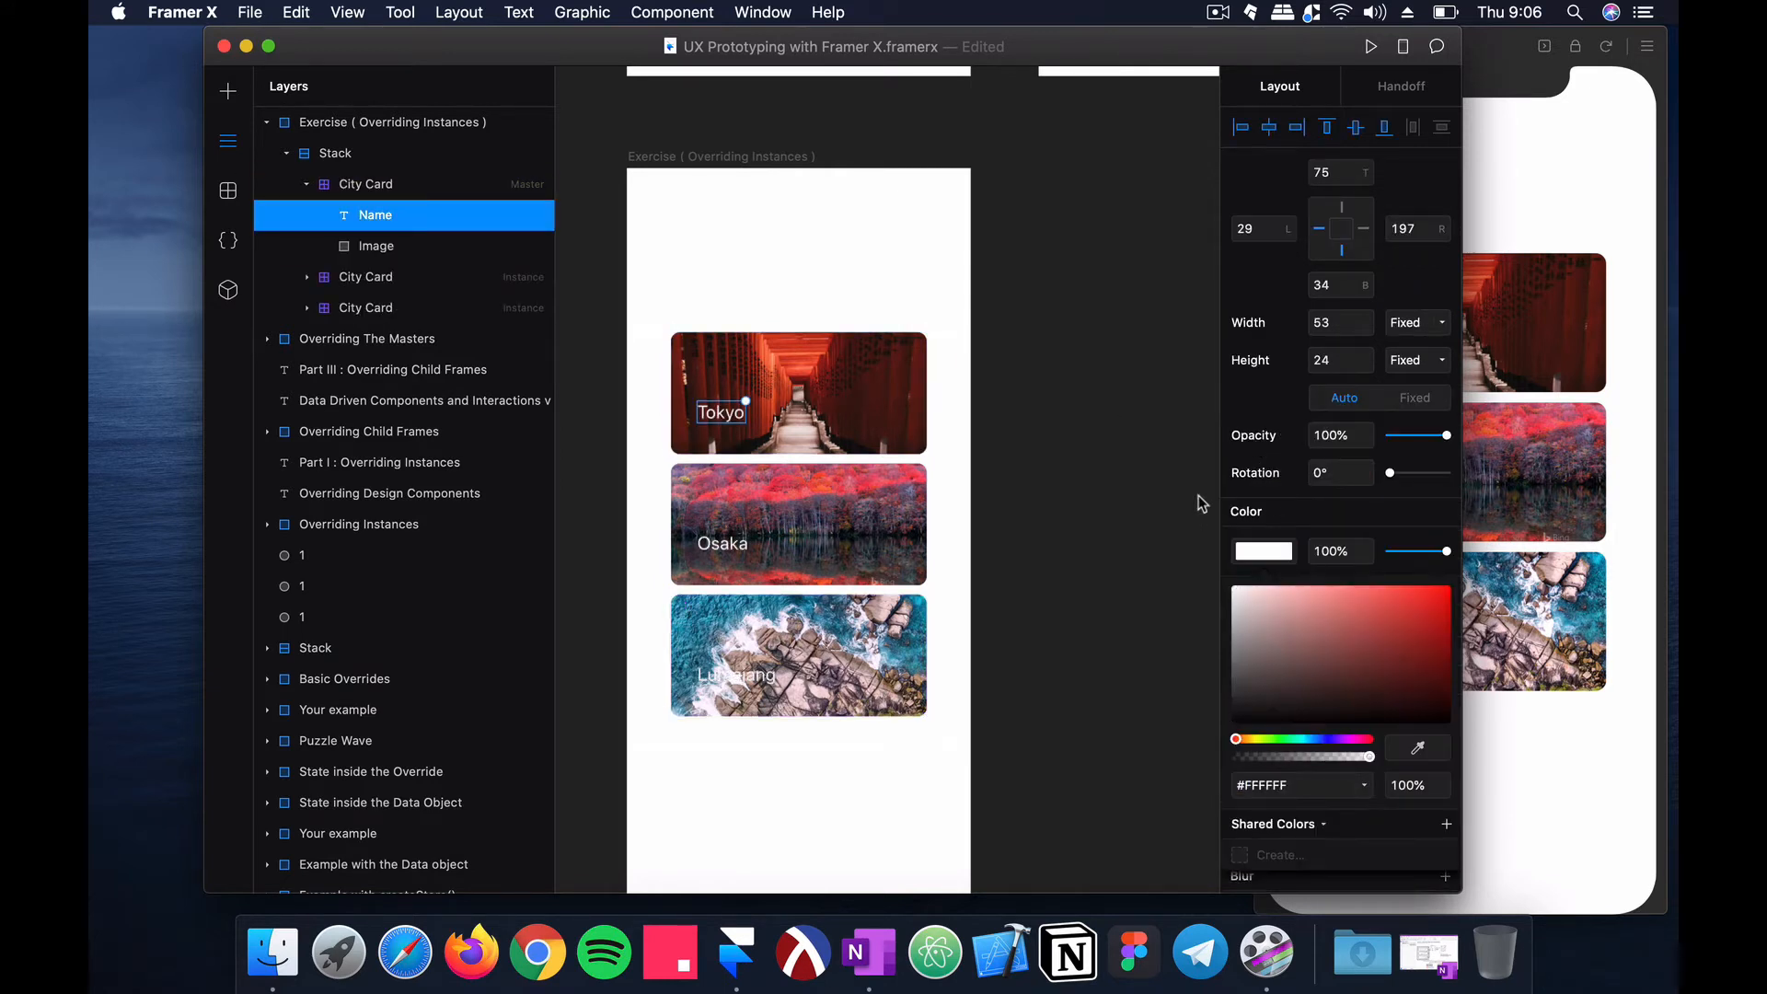
Step: Try a light red text color on the Name layer of the Osaka instance, and undo the change
left_click(742, 548)
left_click(736, 550)
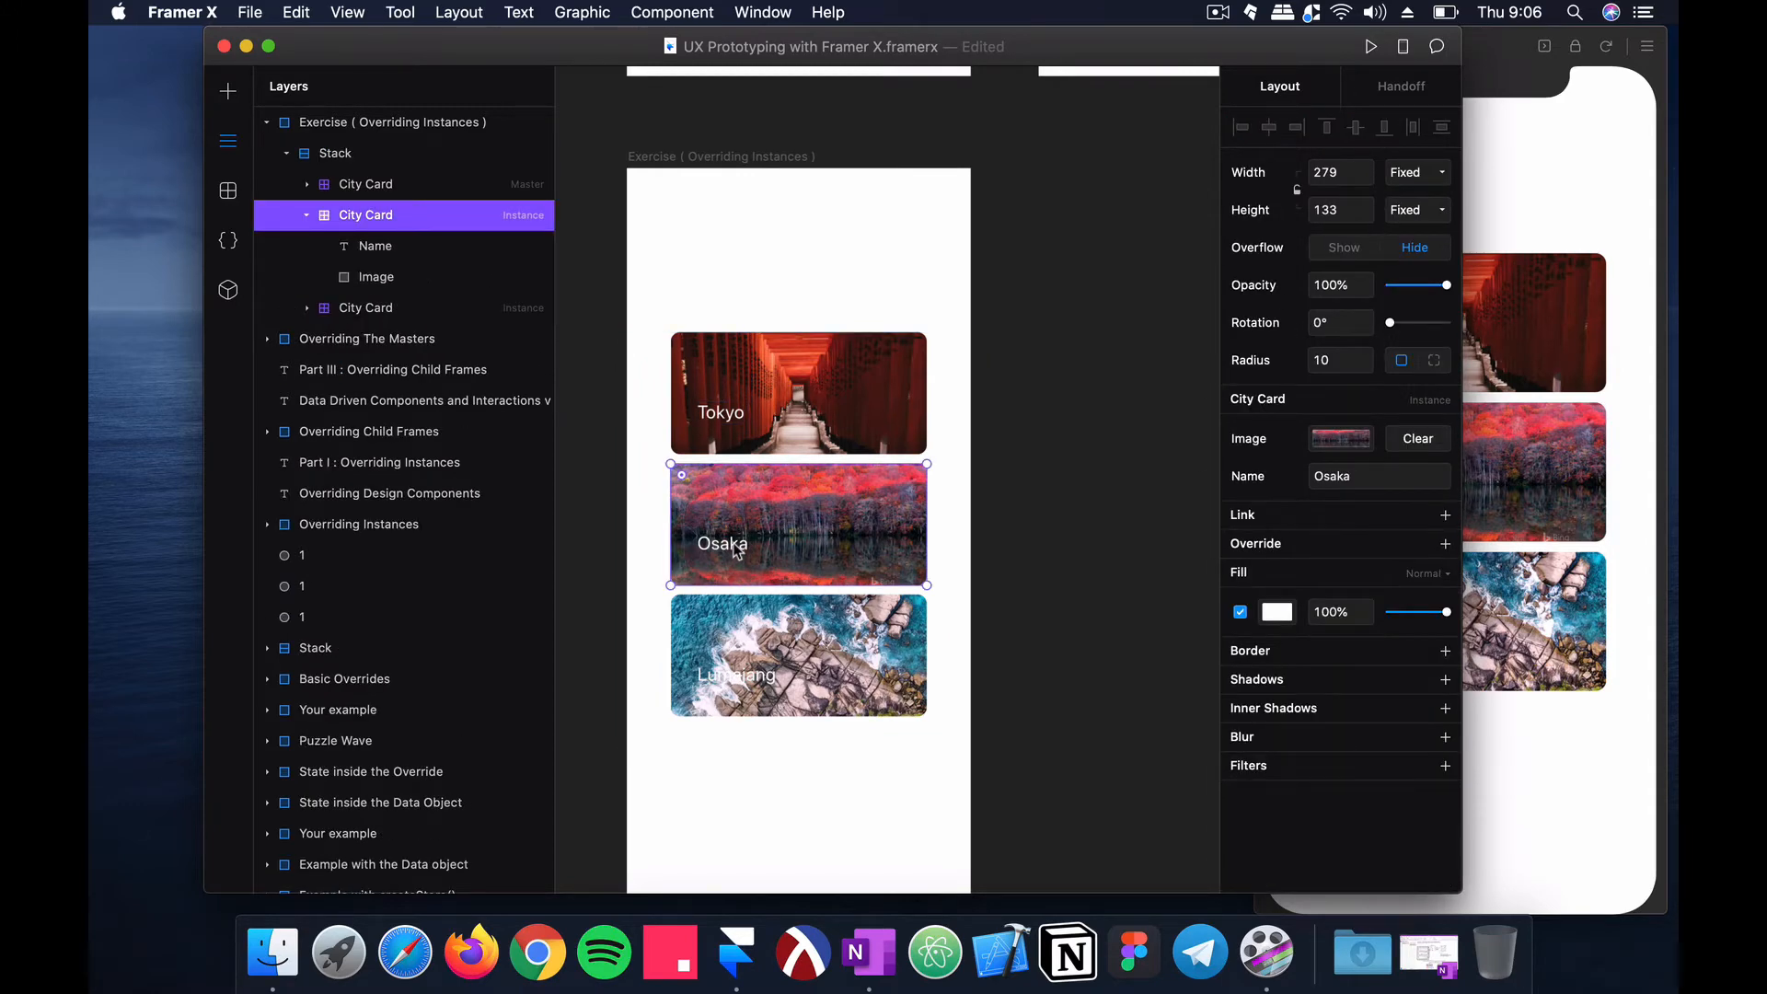
left_click(736, 551)
left_click(1264, 550)
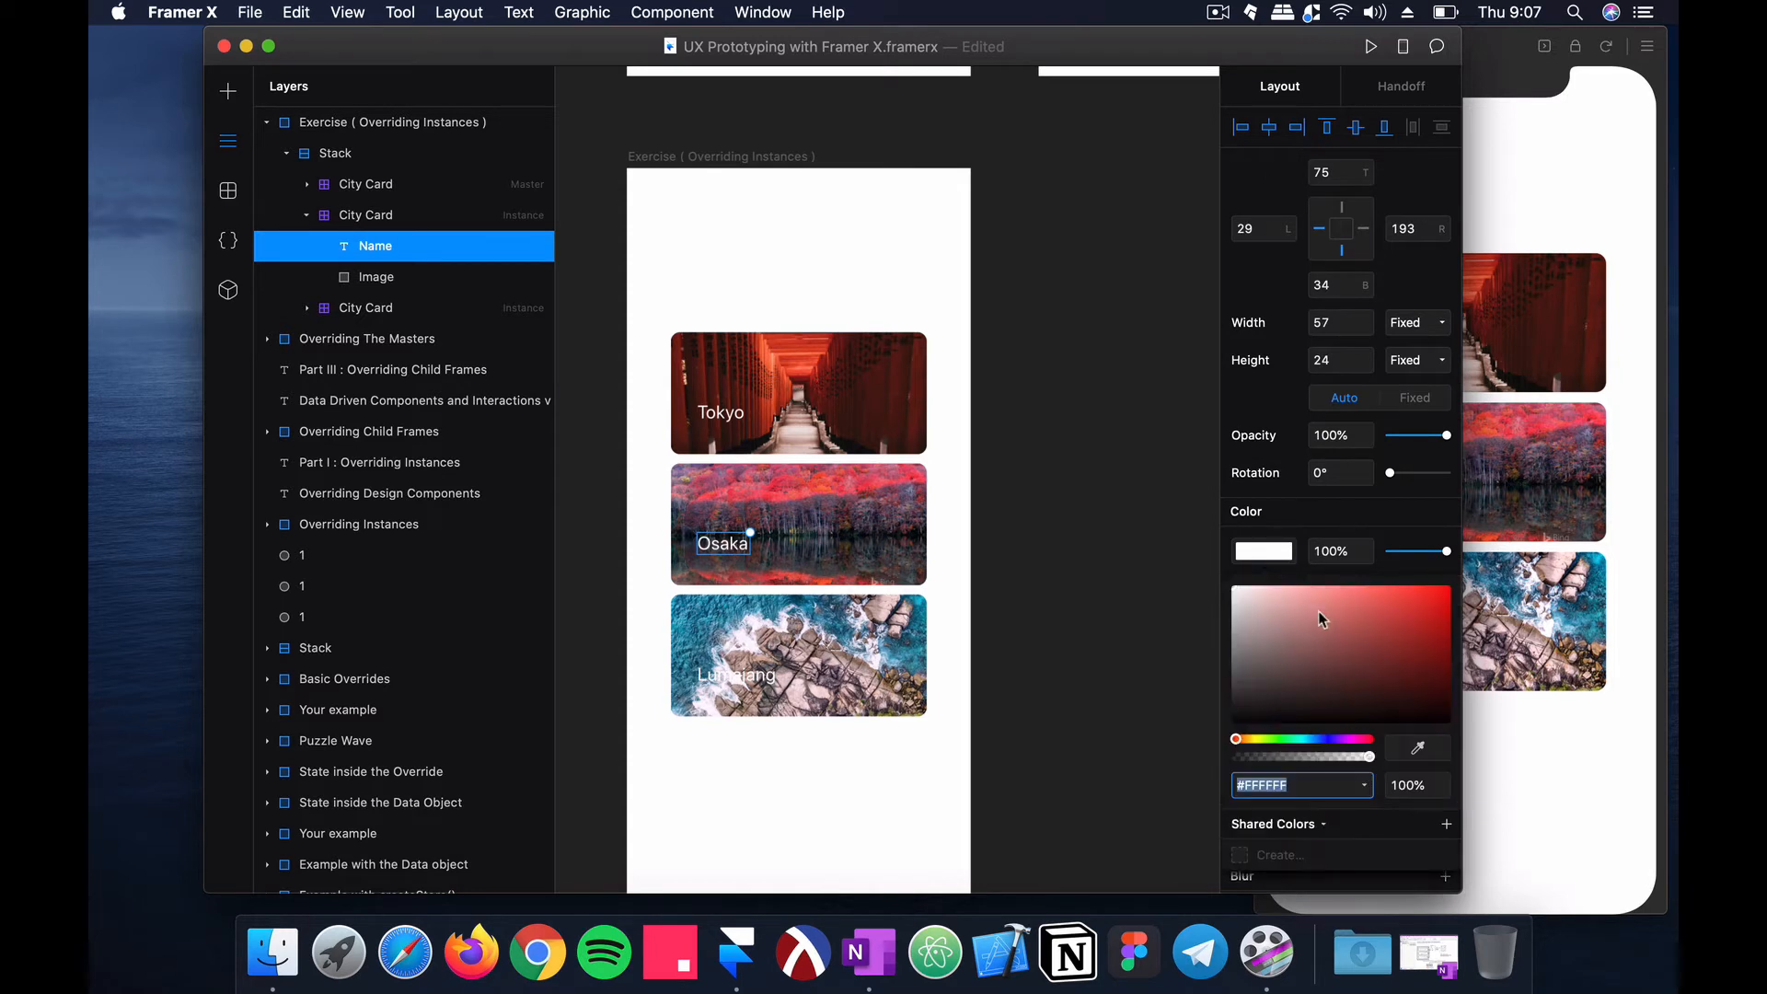
left_click(1317, 610)
left_click(1328, 549)
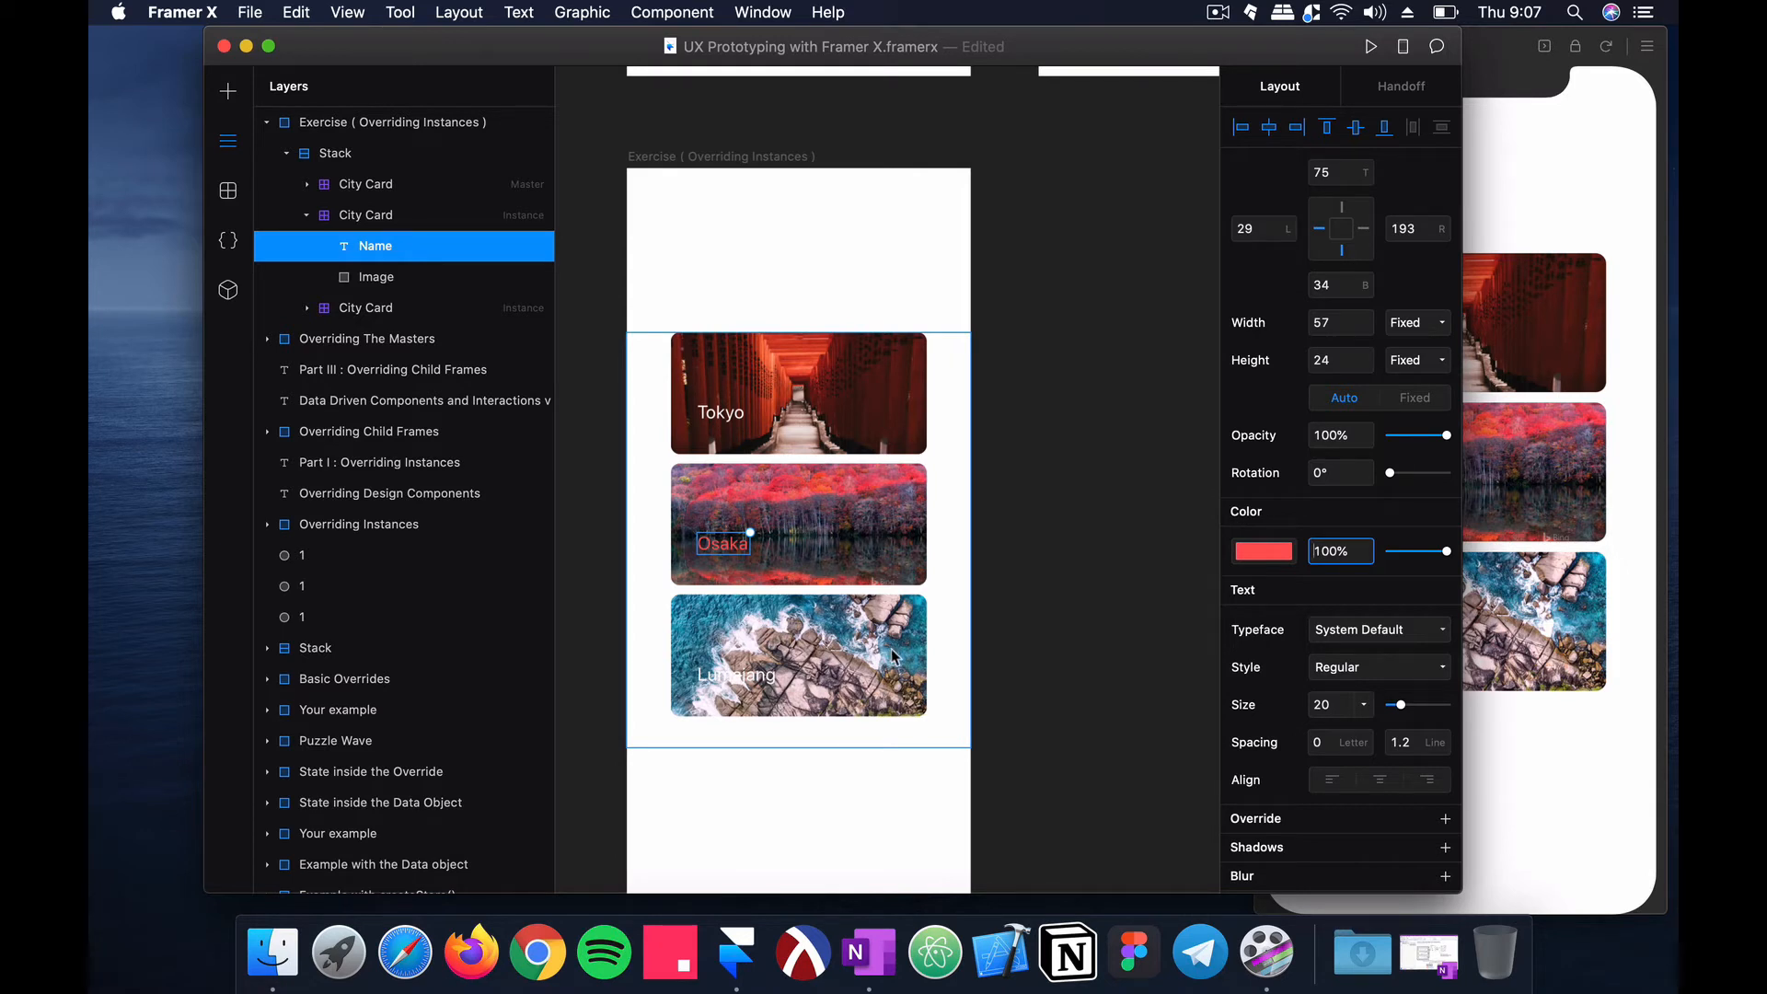
key("super+z")
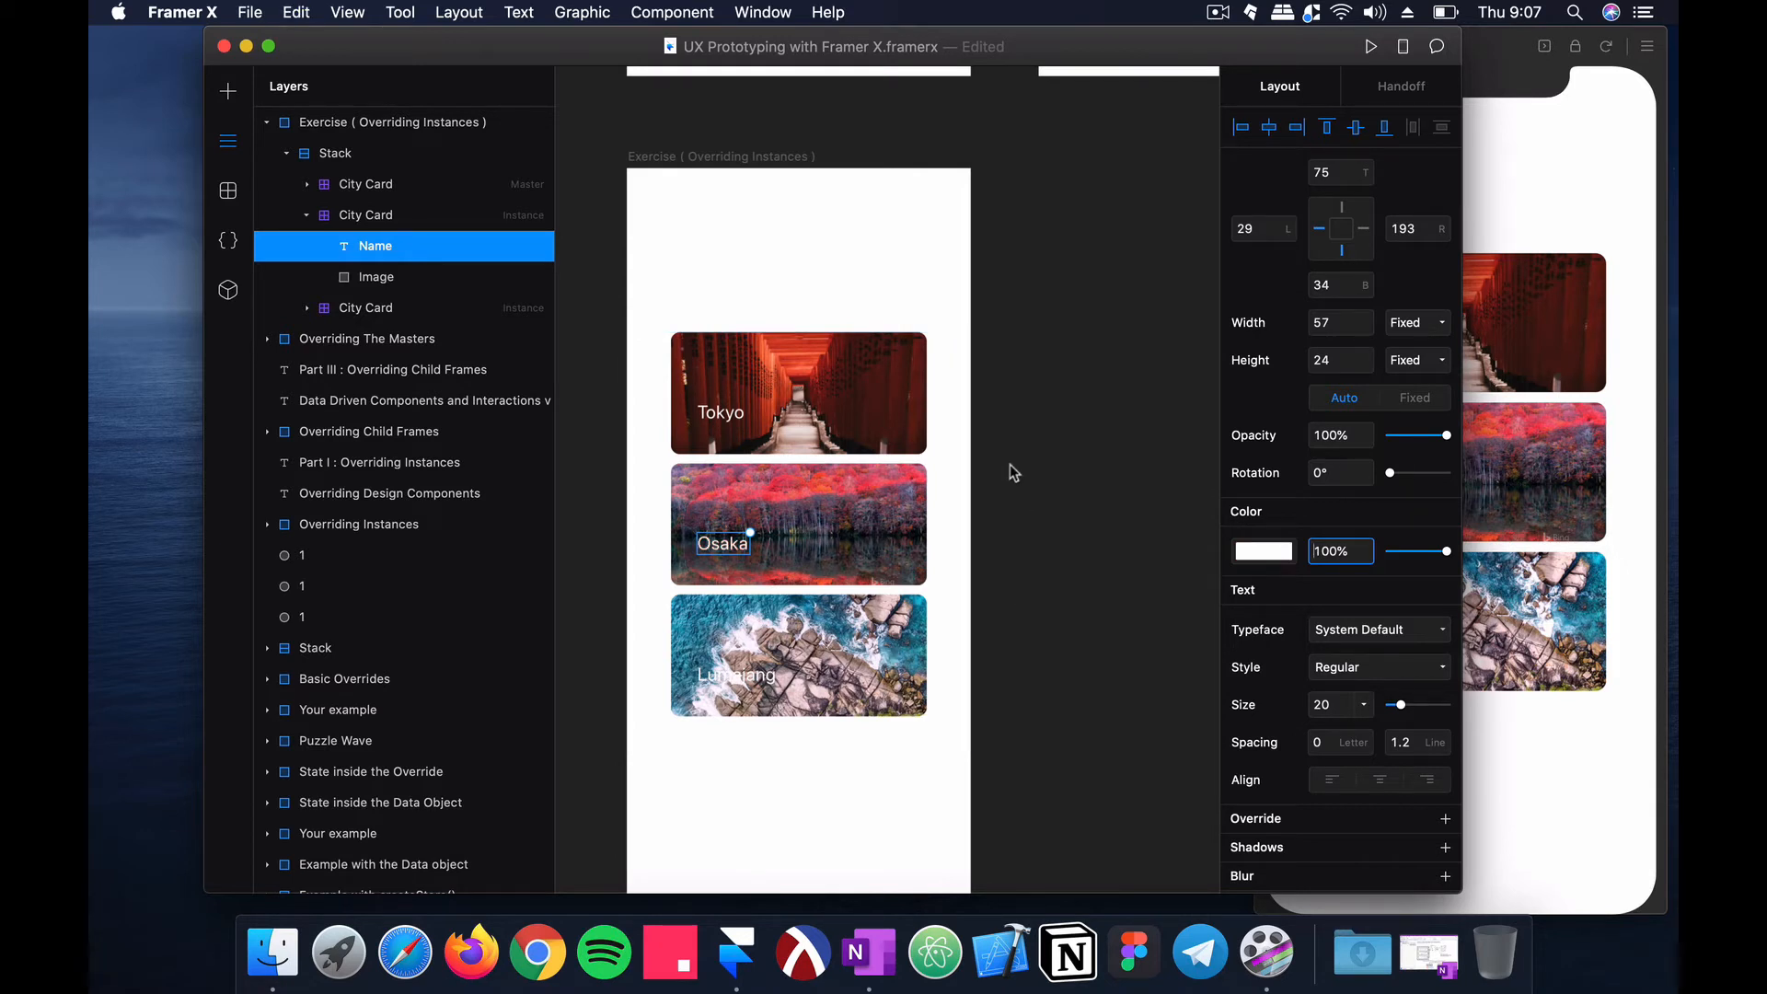
Step: Check the three City Cards in the preview window and reposition the editor window beside it
left_click(1658, 120)
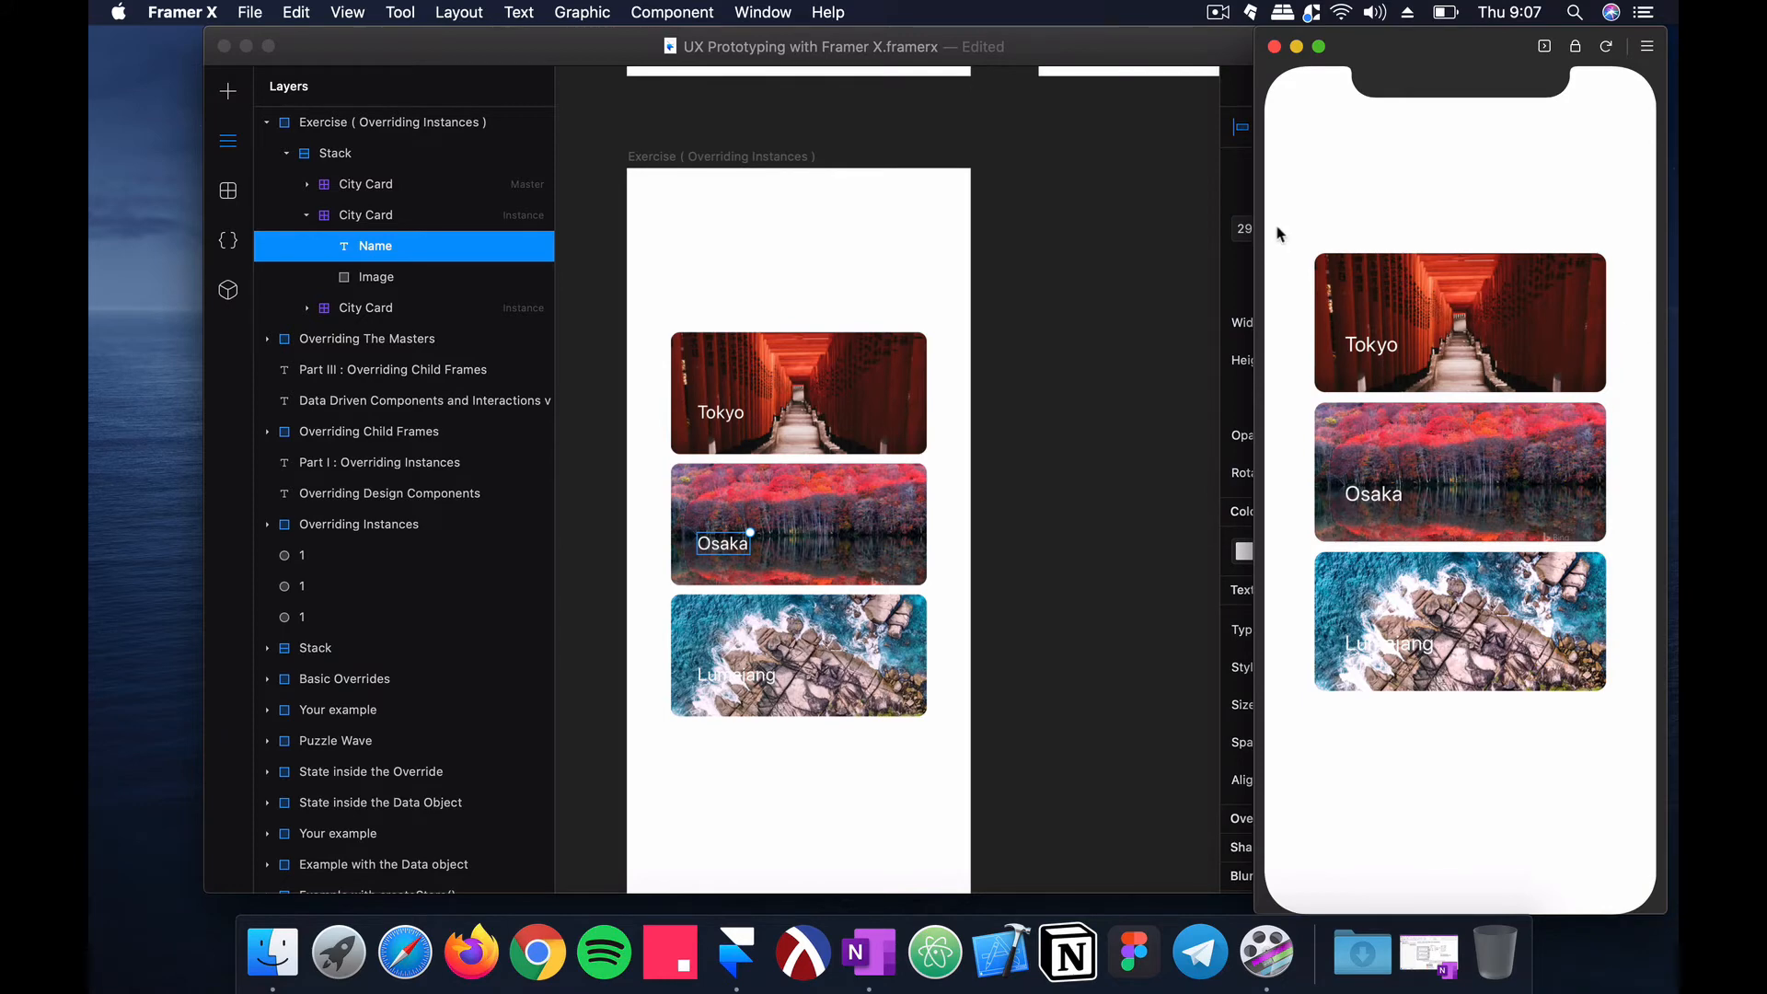
left_click_drag(1152, 47, 1045, 56)
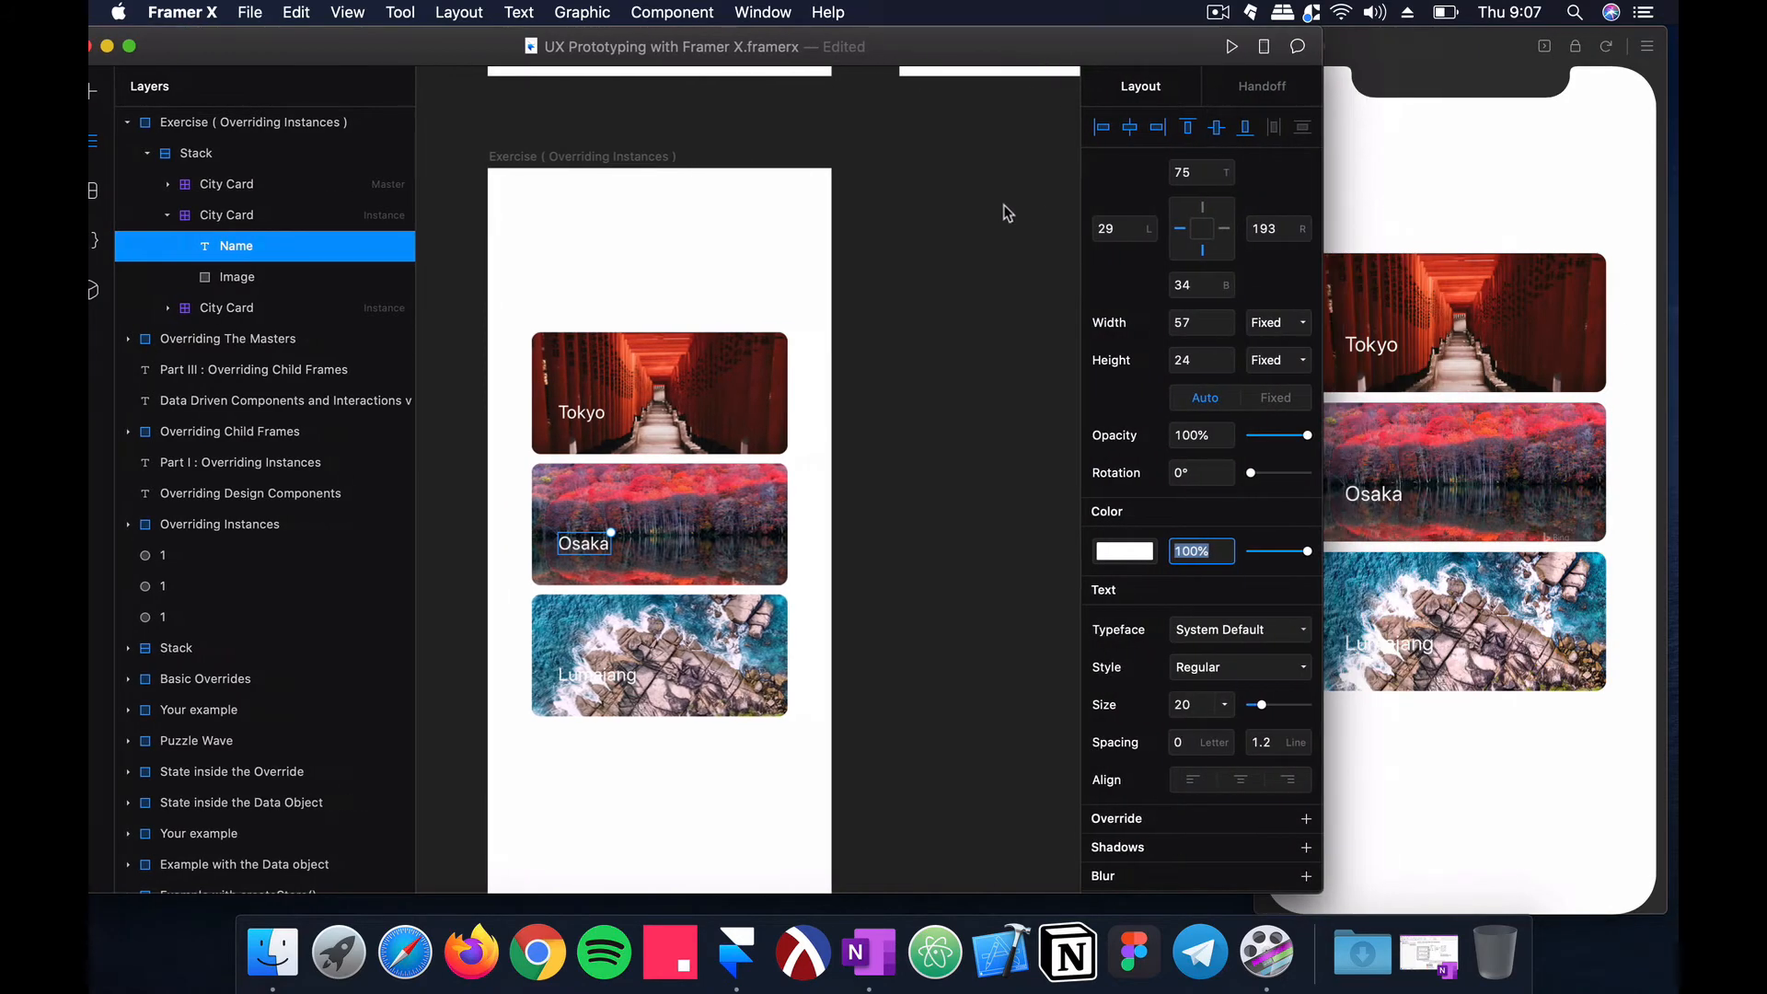
left_click(1023, 216)
left_click(722, 355)
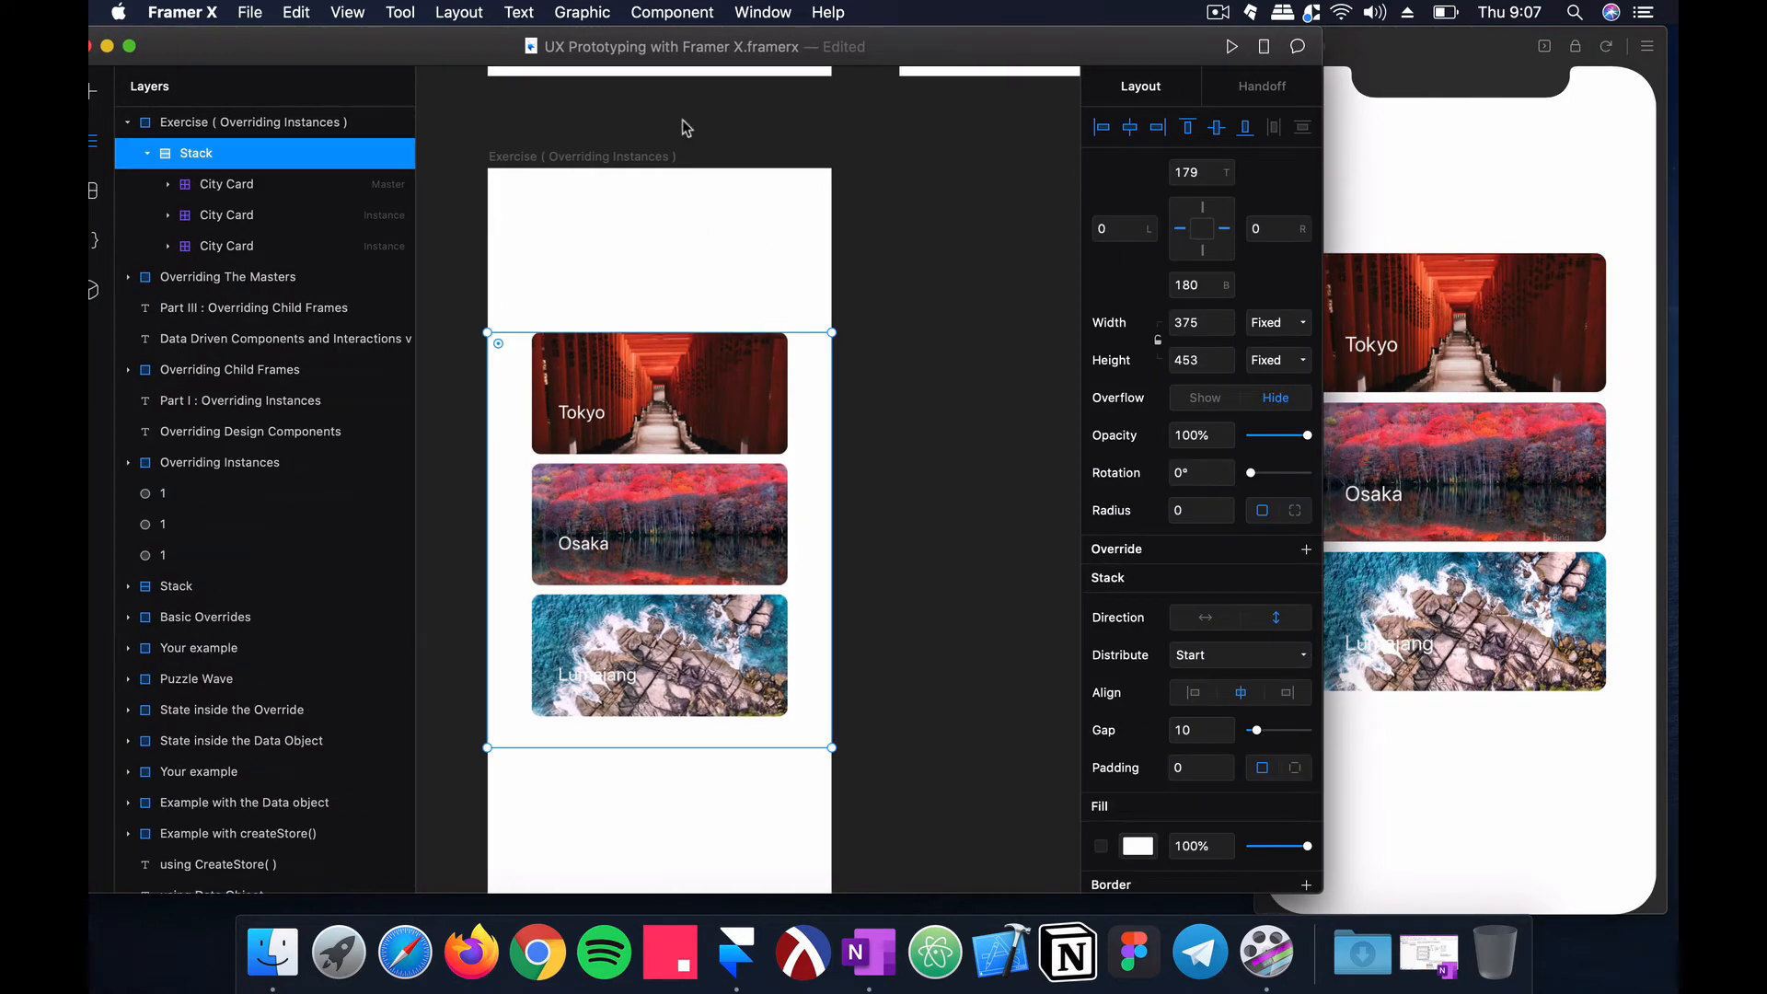
left_click_drag(929, 44, 1009, 41)
Step: Try to draw a frame about 310 by 58 across the lower part of the Tokyo card, and undo it
left_click(168, 92)
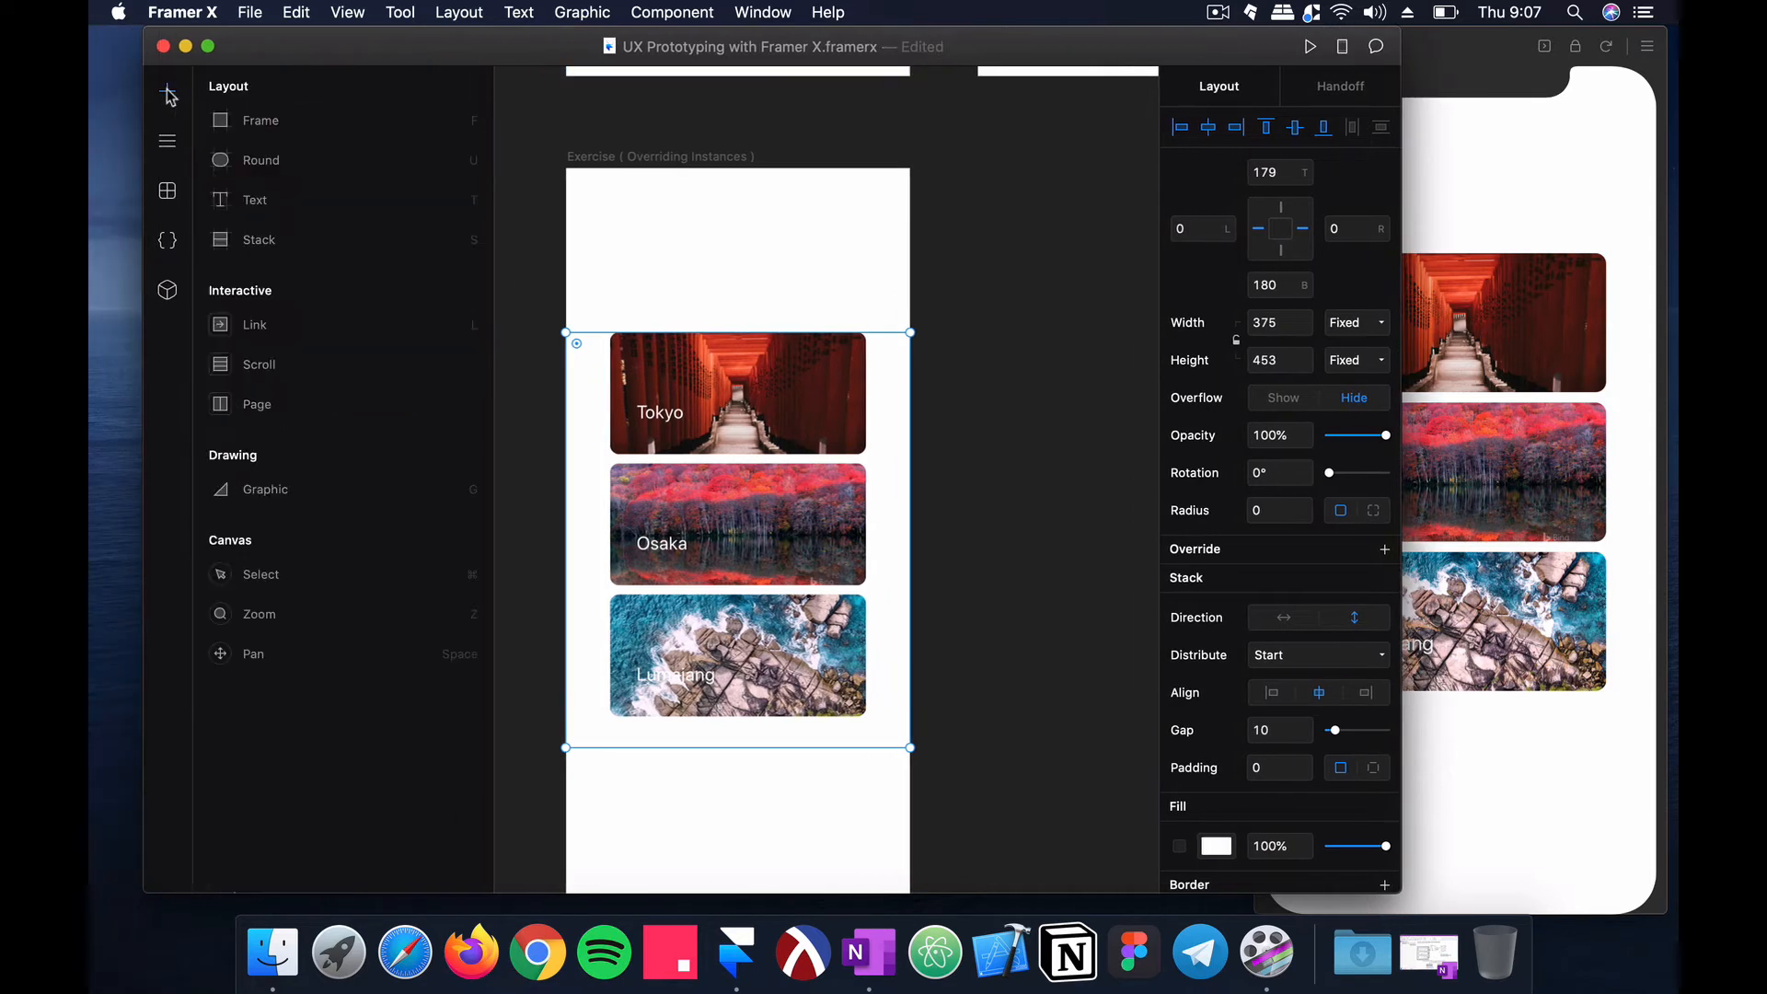
left_click(262, 121)
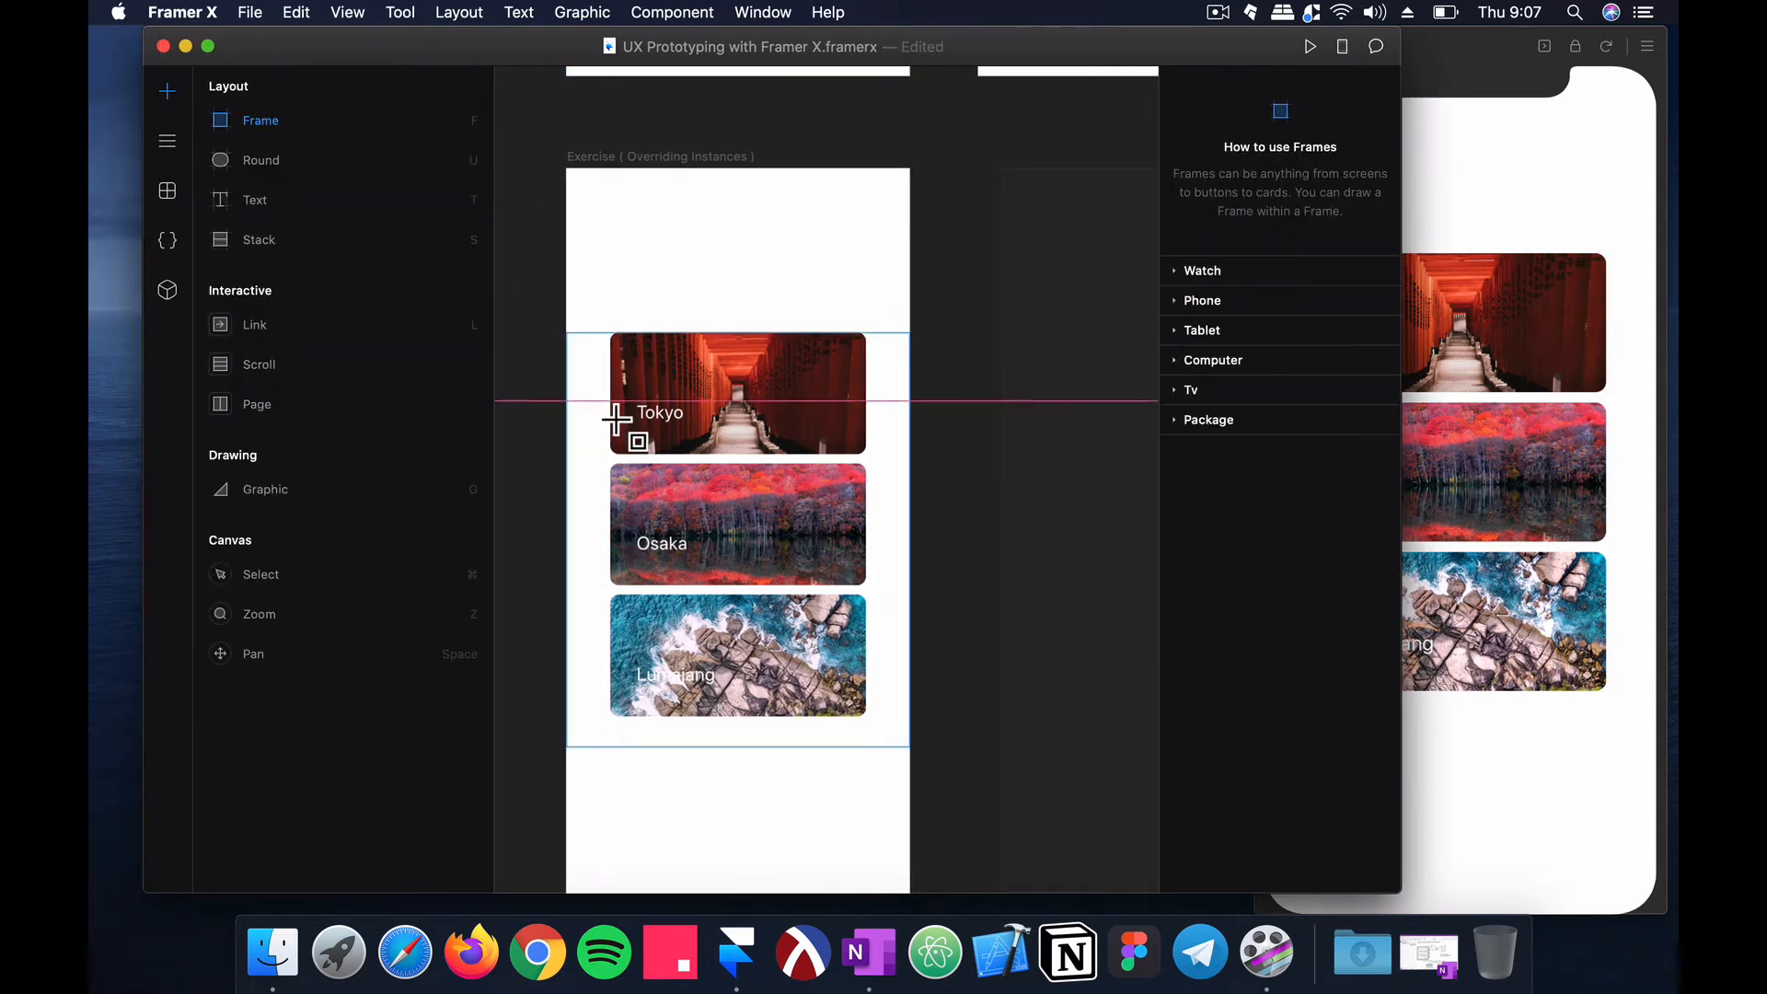
left_click_drag(610, 419, 894, 475)
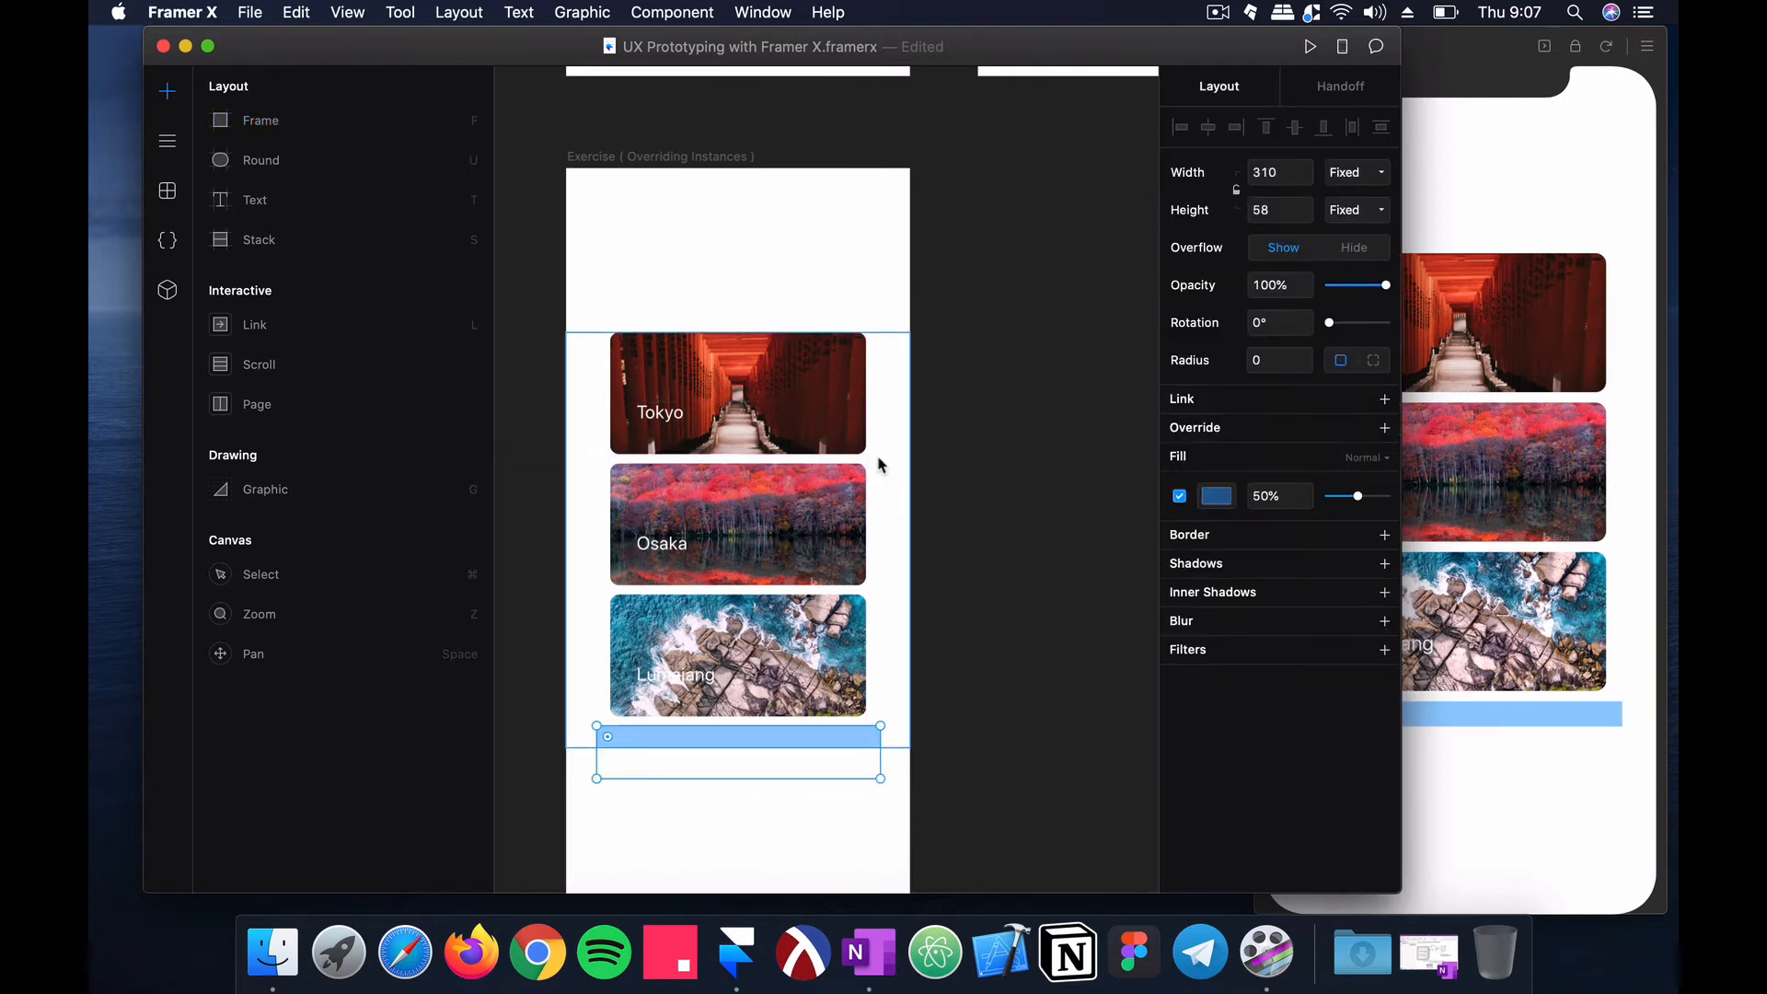
key("super+z")
Step: Add a frame about 214 by 58 inside the City Card master, along the card's bottom edge
left_click(827, 422)
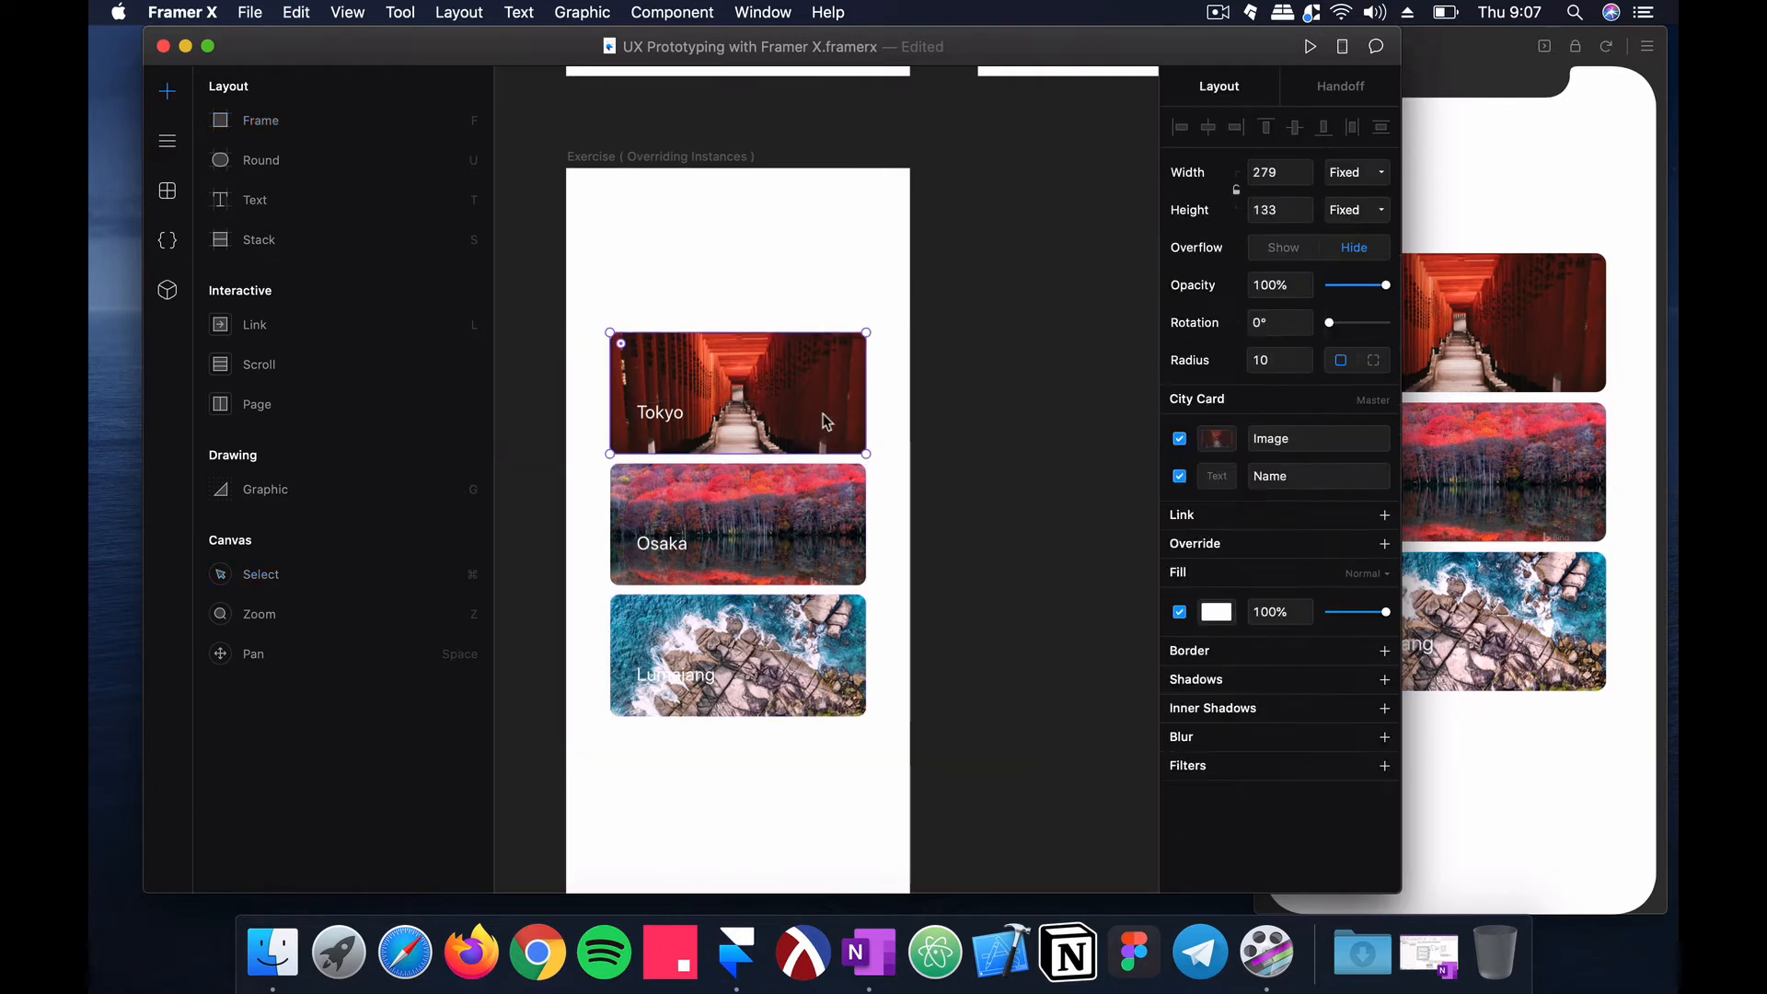
left_click(172, 139)
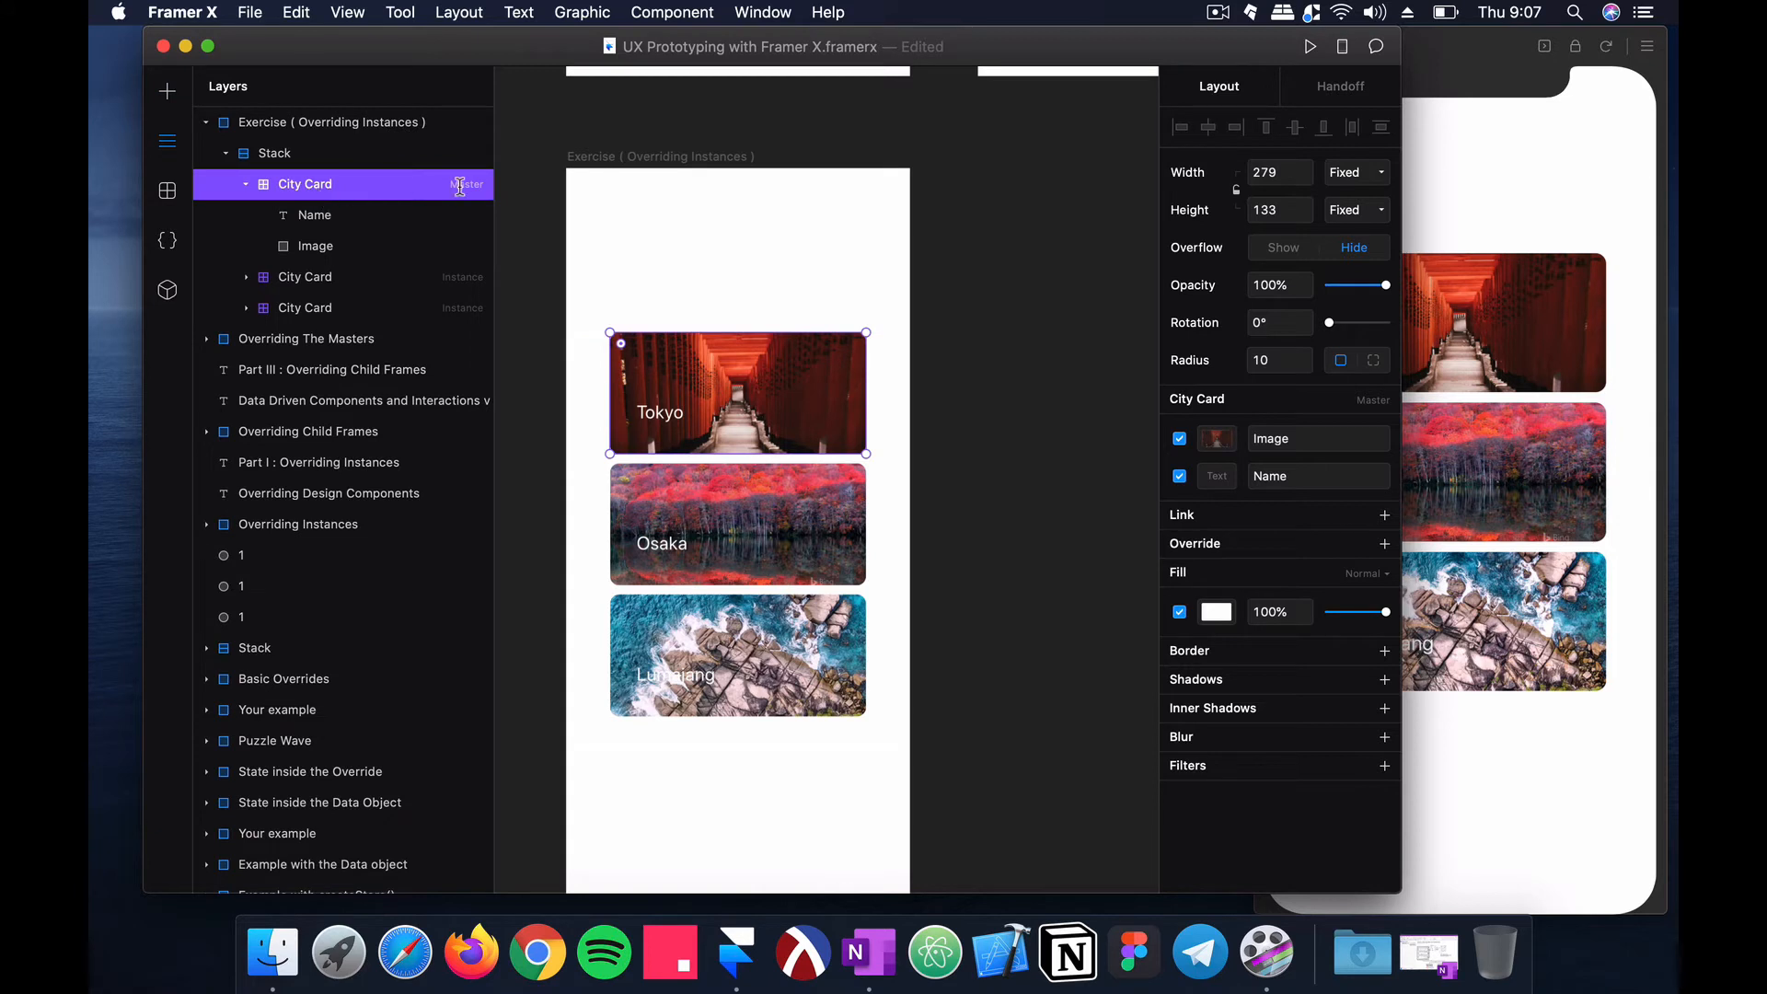
key("super+v")
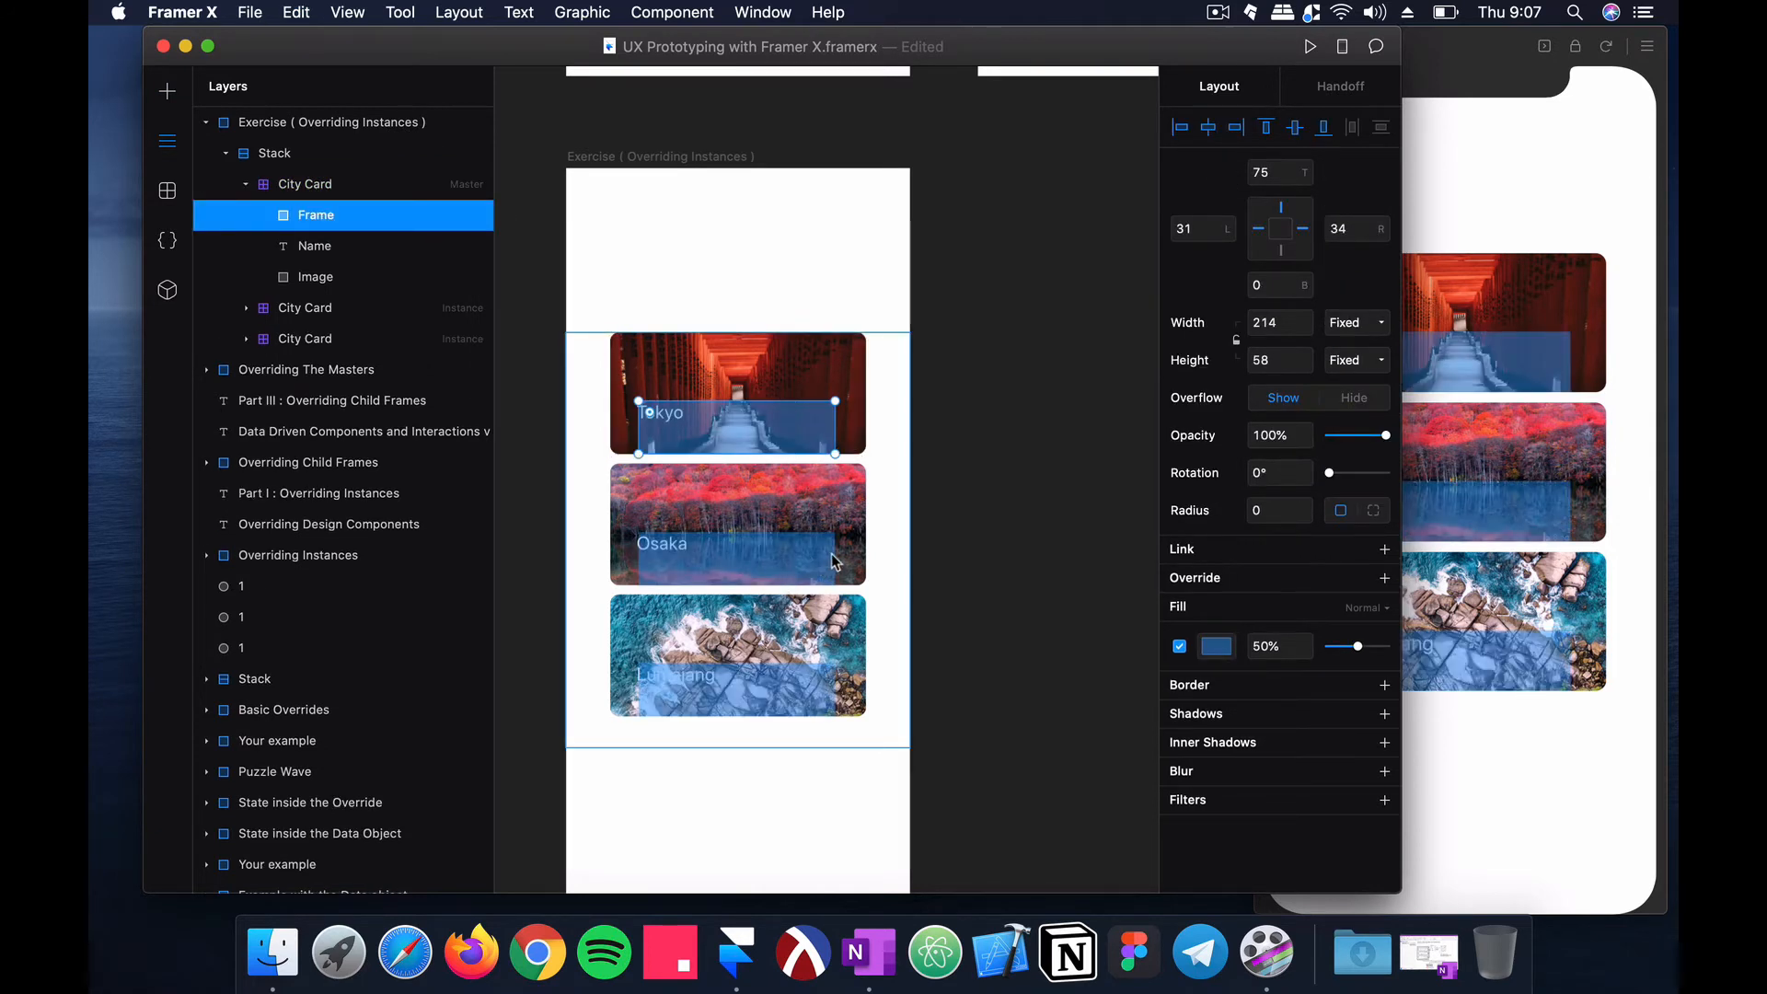
Step: Widen the new frame past both card edges to about 295 and move it beneath the Name layer
left_click_drag(837, 427, 873, 428)
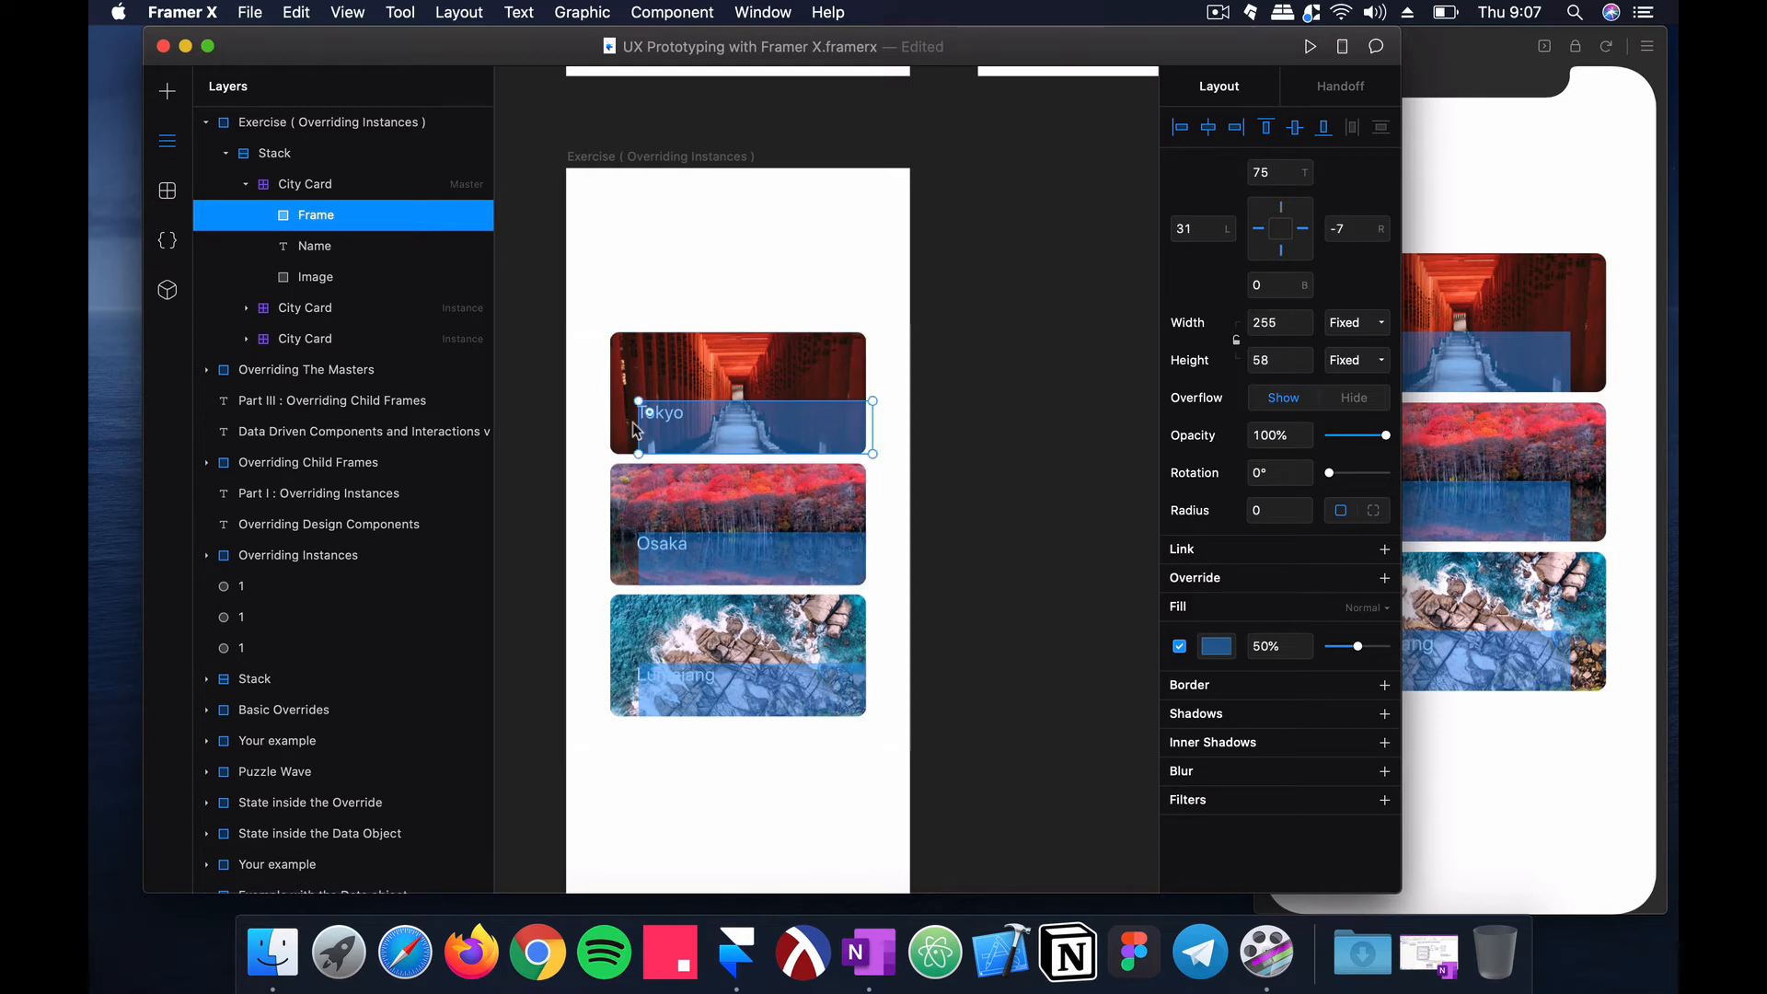
left_click_drag(637, 428, 596, 427)
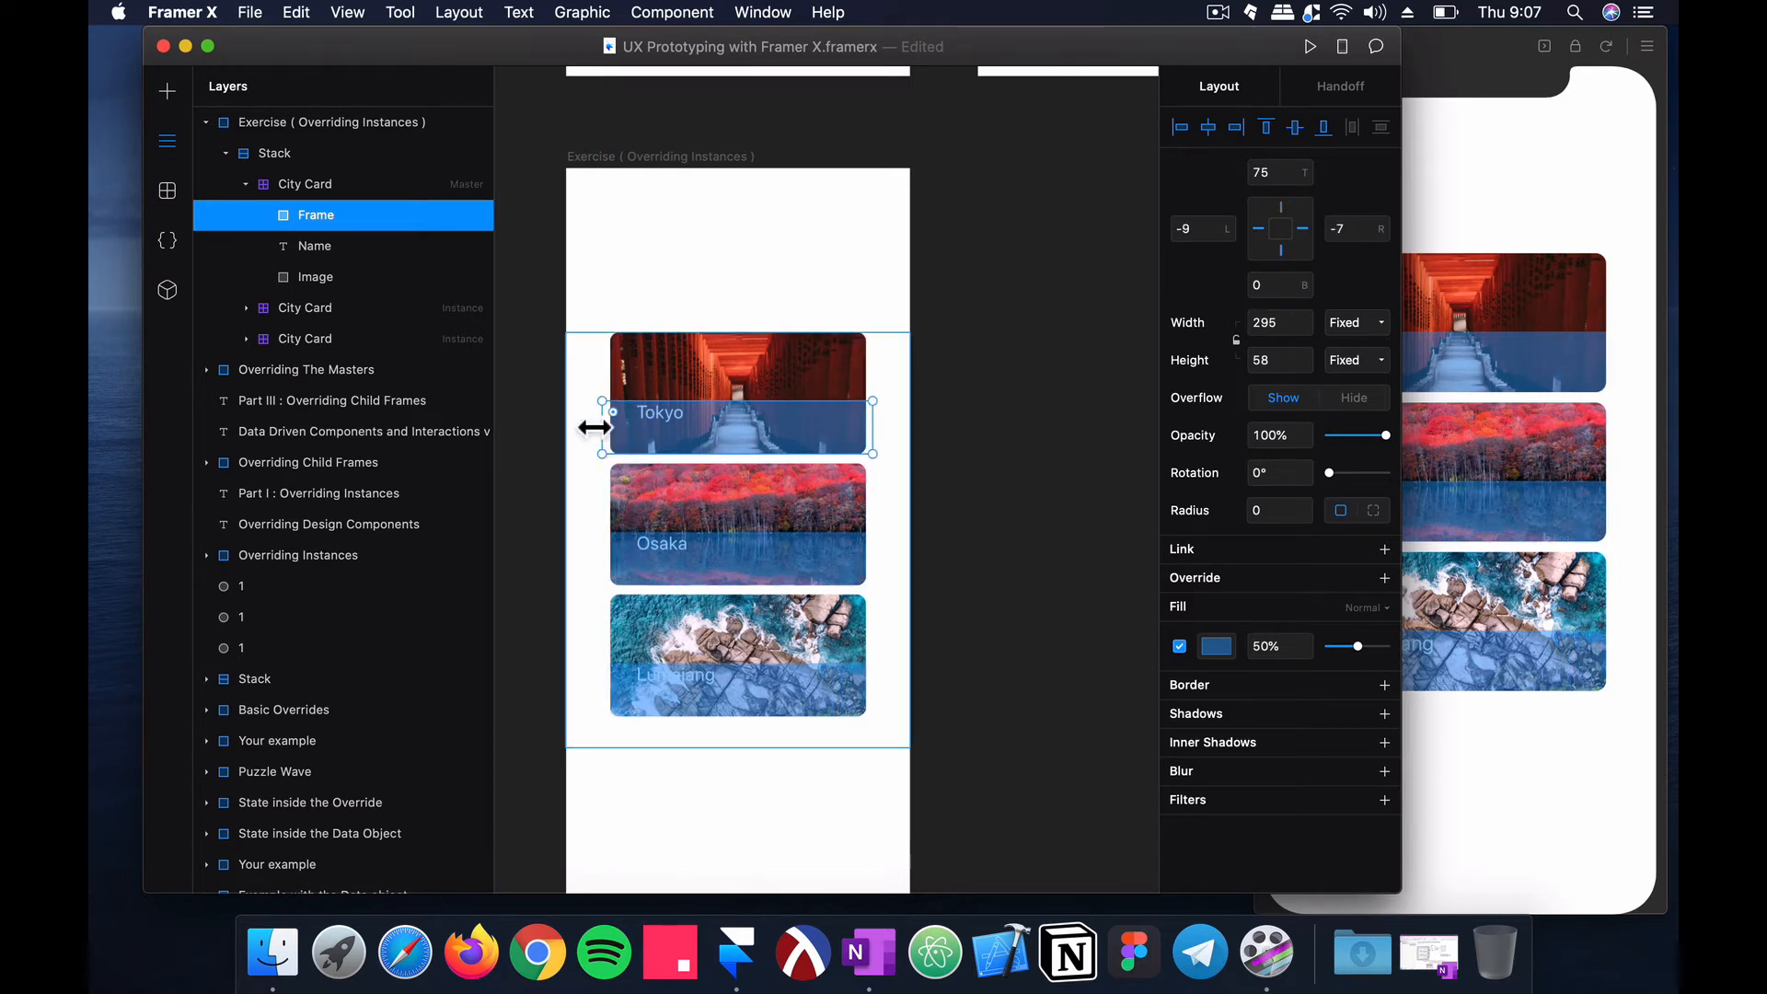
left_click_drag(330, 226, 324, 269)
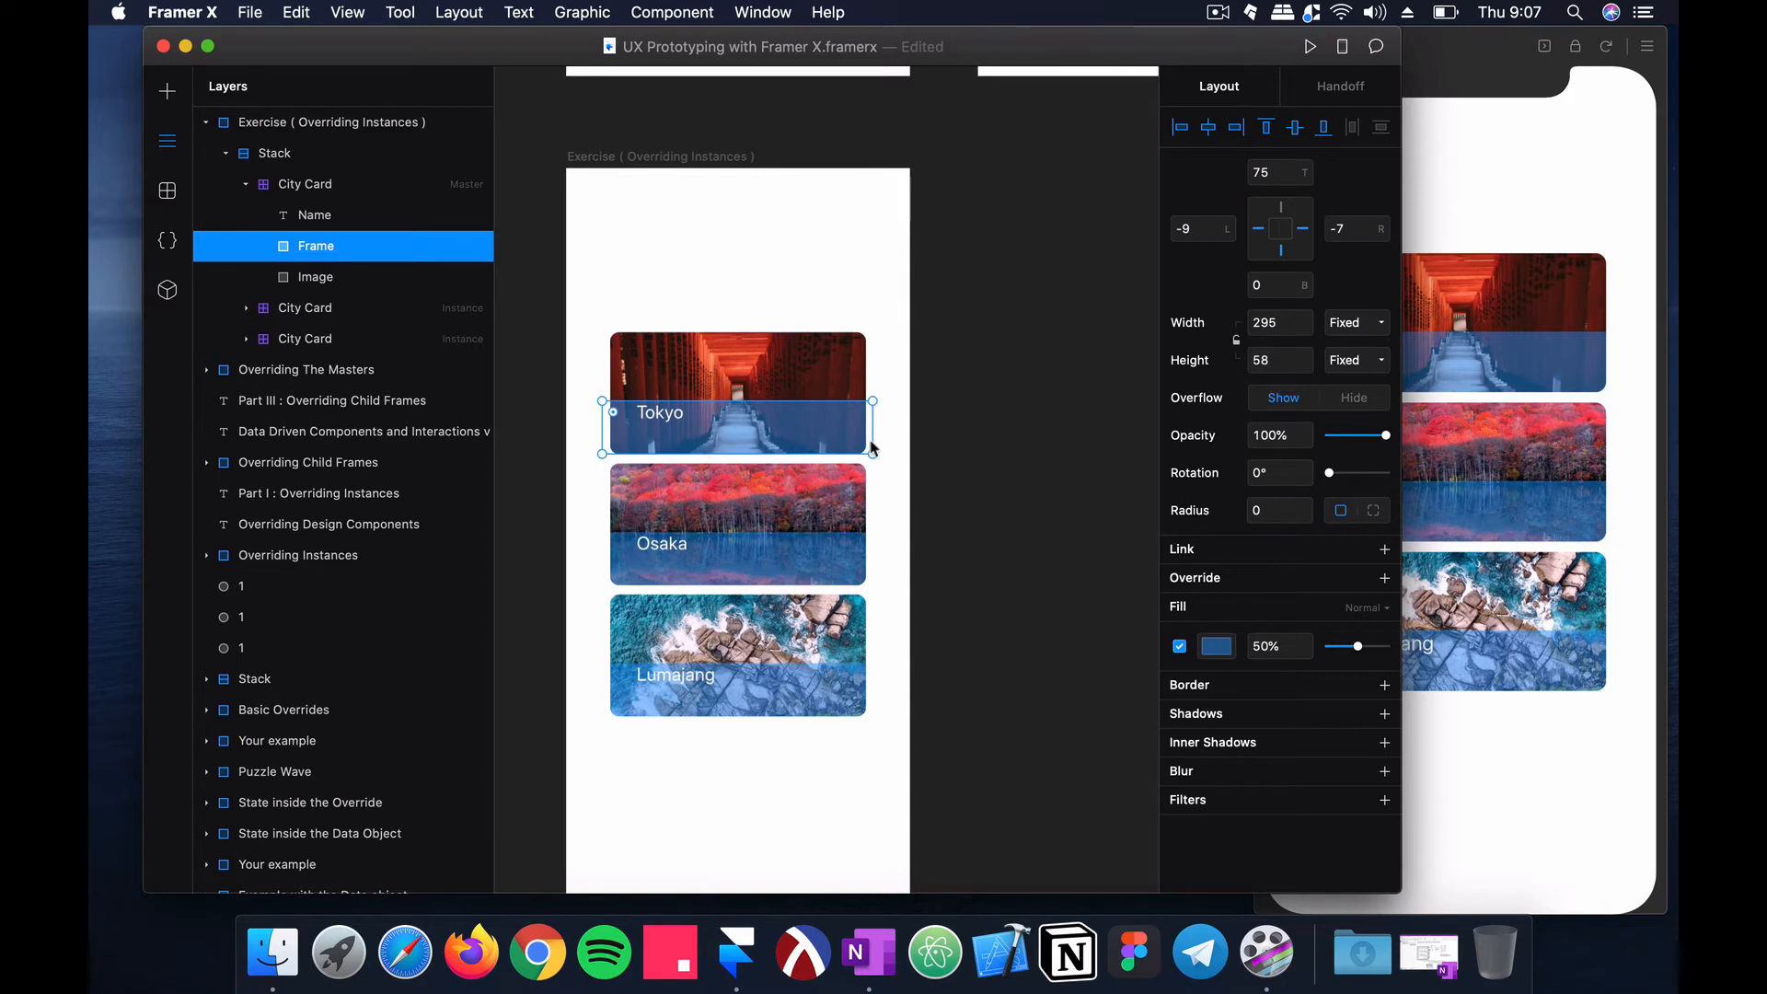
Step: Fill the frame with a linear gradient and set the opacity of its upper #0099FF stop to 0%
left_click(1216, 646)
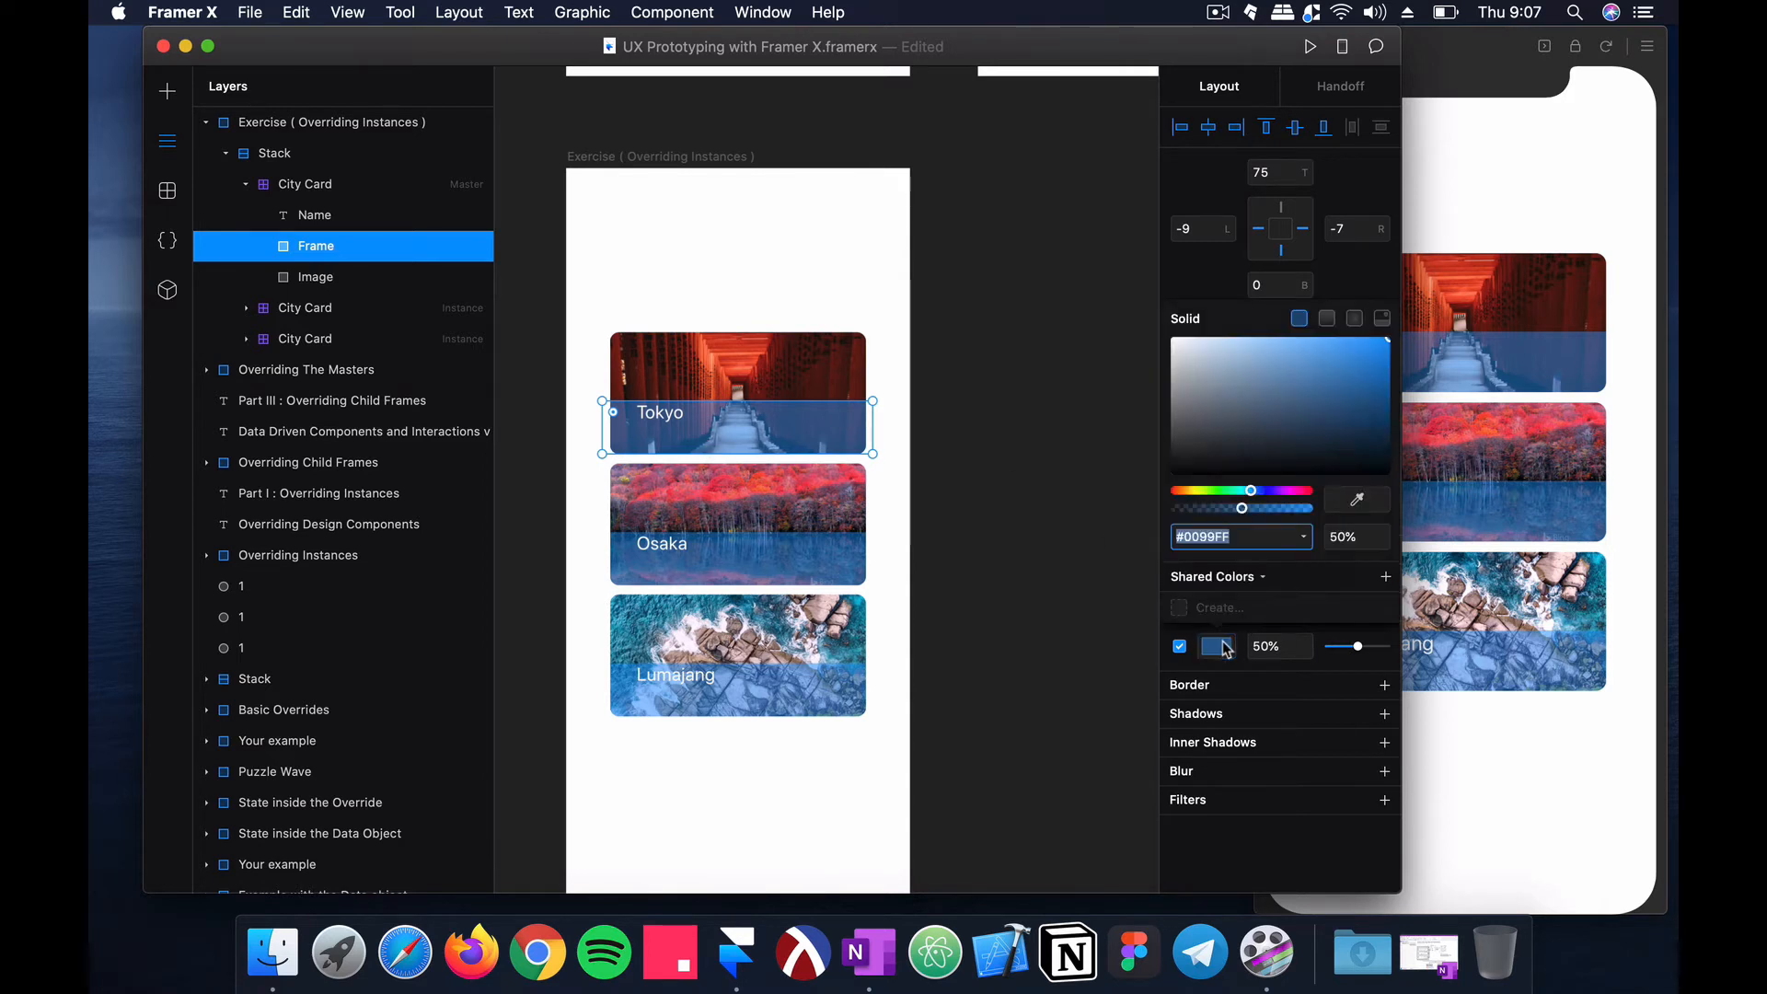
left_click(1327, 321)
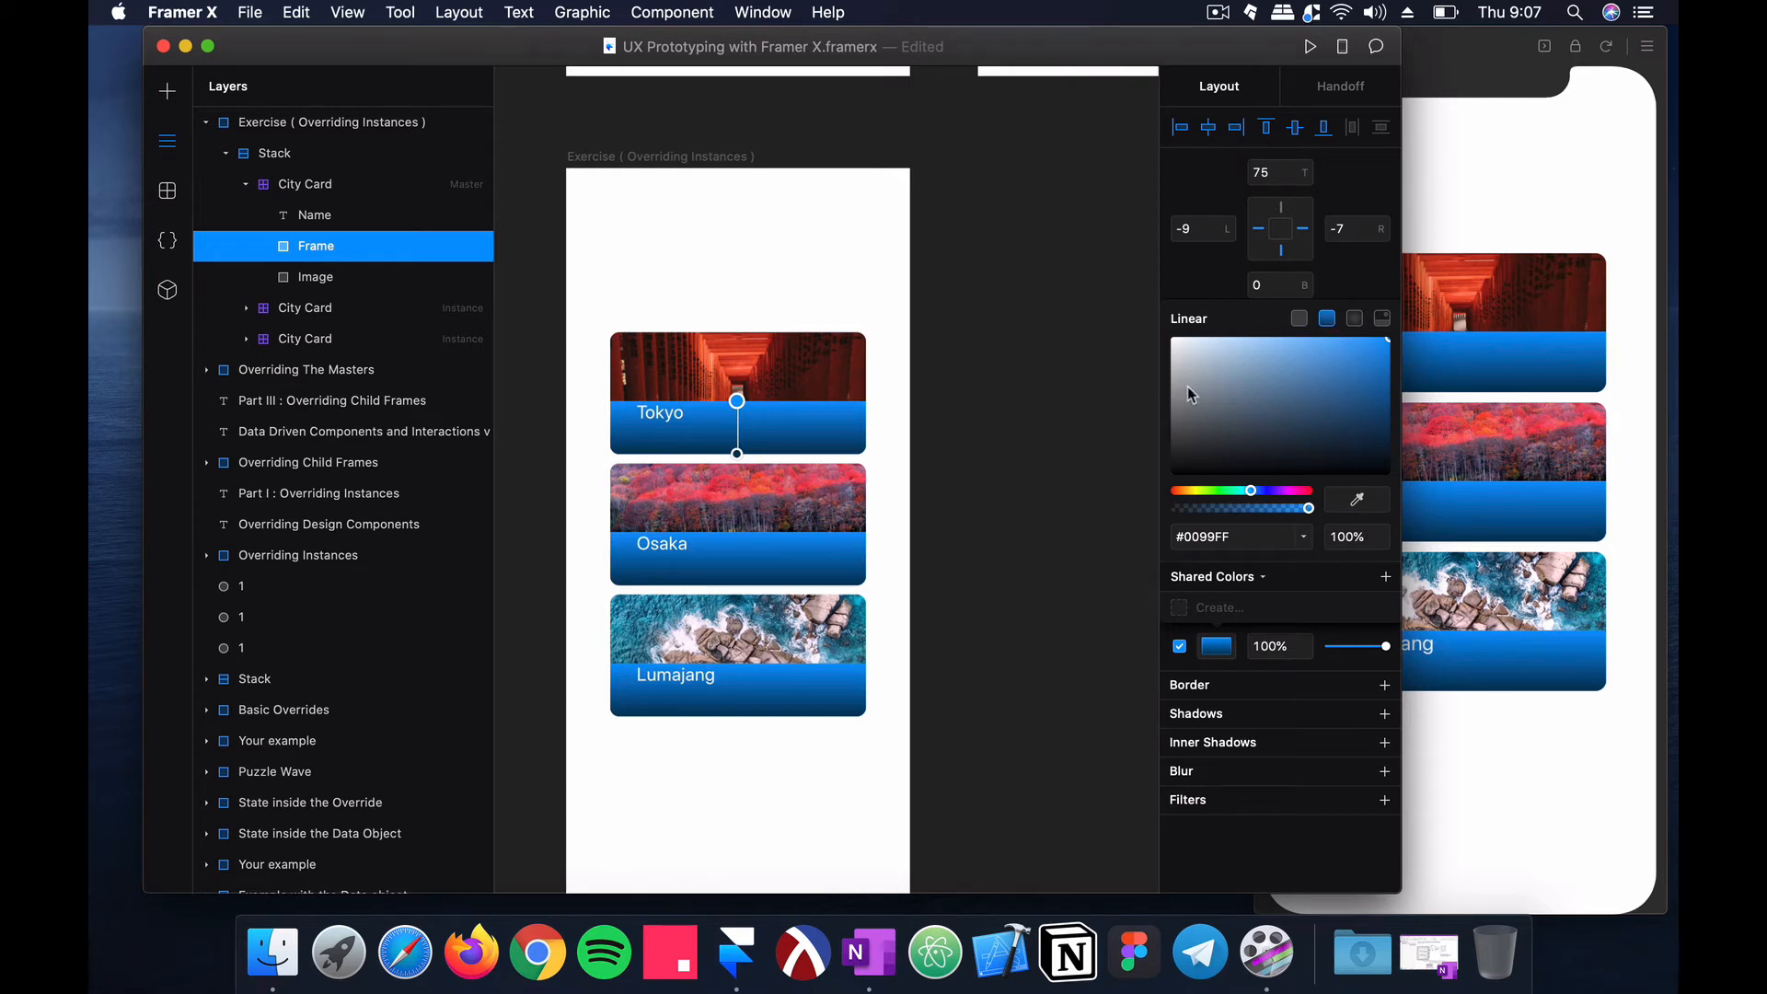
left_click_drag(1306, 508, 1115, 511)
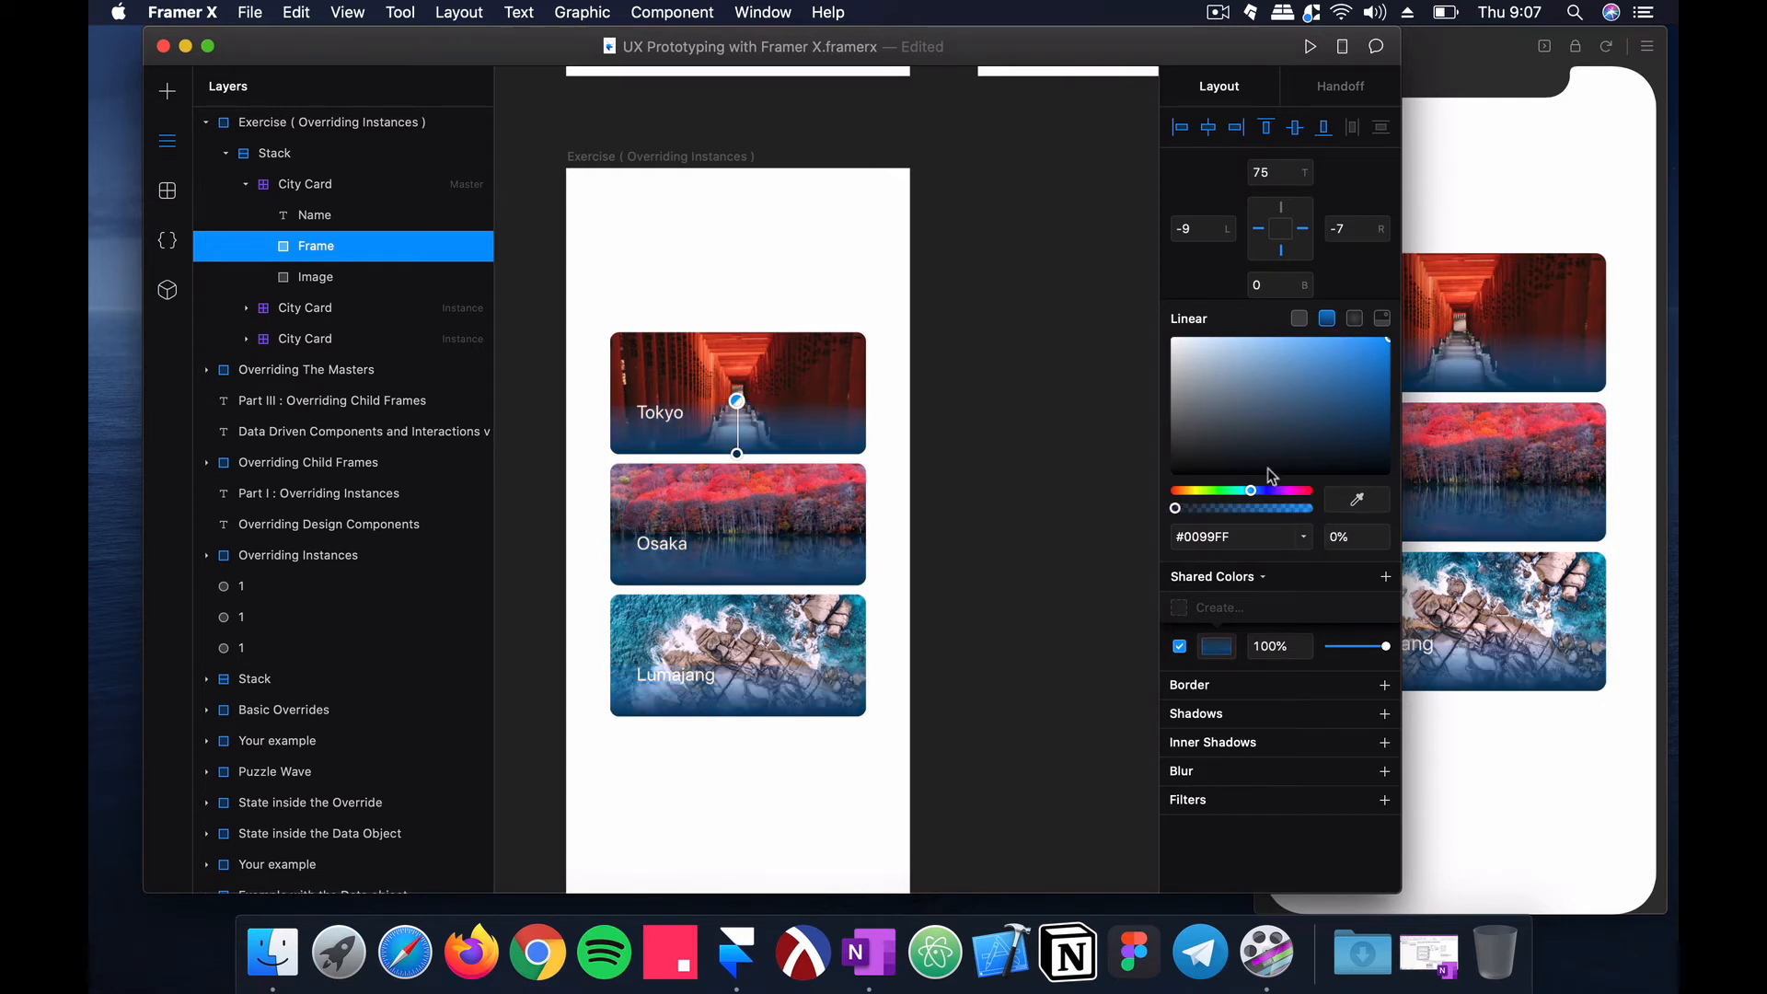
Step: Change the upper colour stop of the overlay frame's linear gradient to black (#000000)
left_click_drag(1288, 355, 1175, 355)
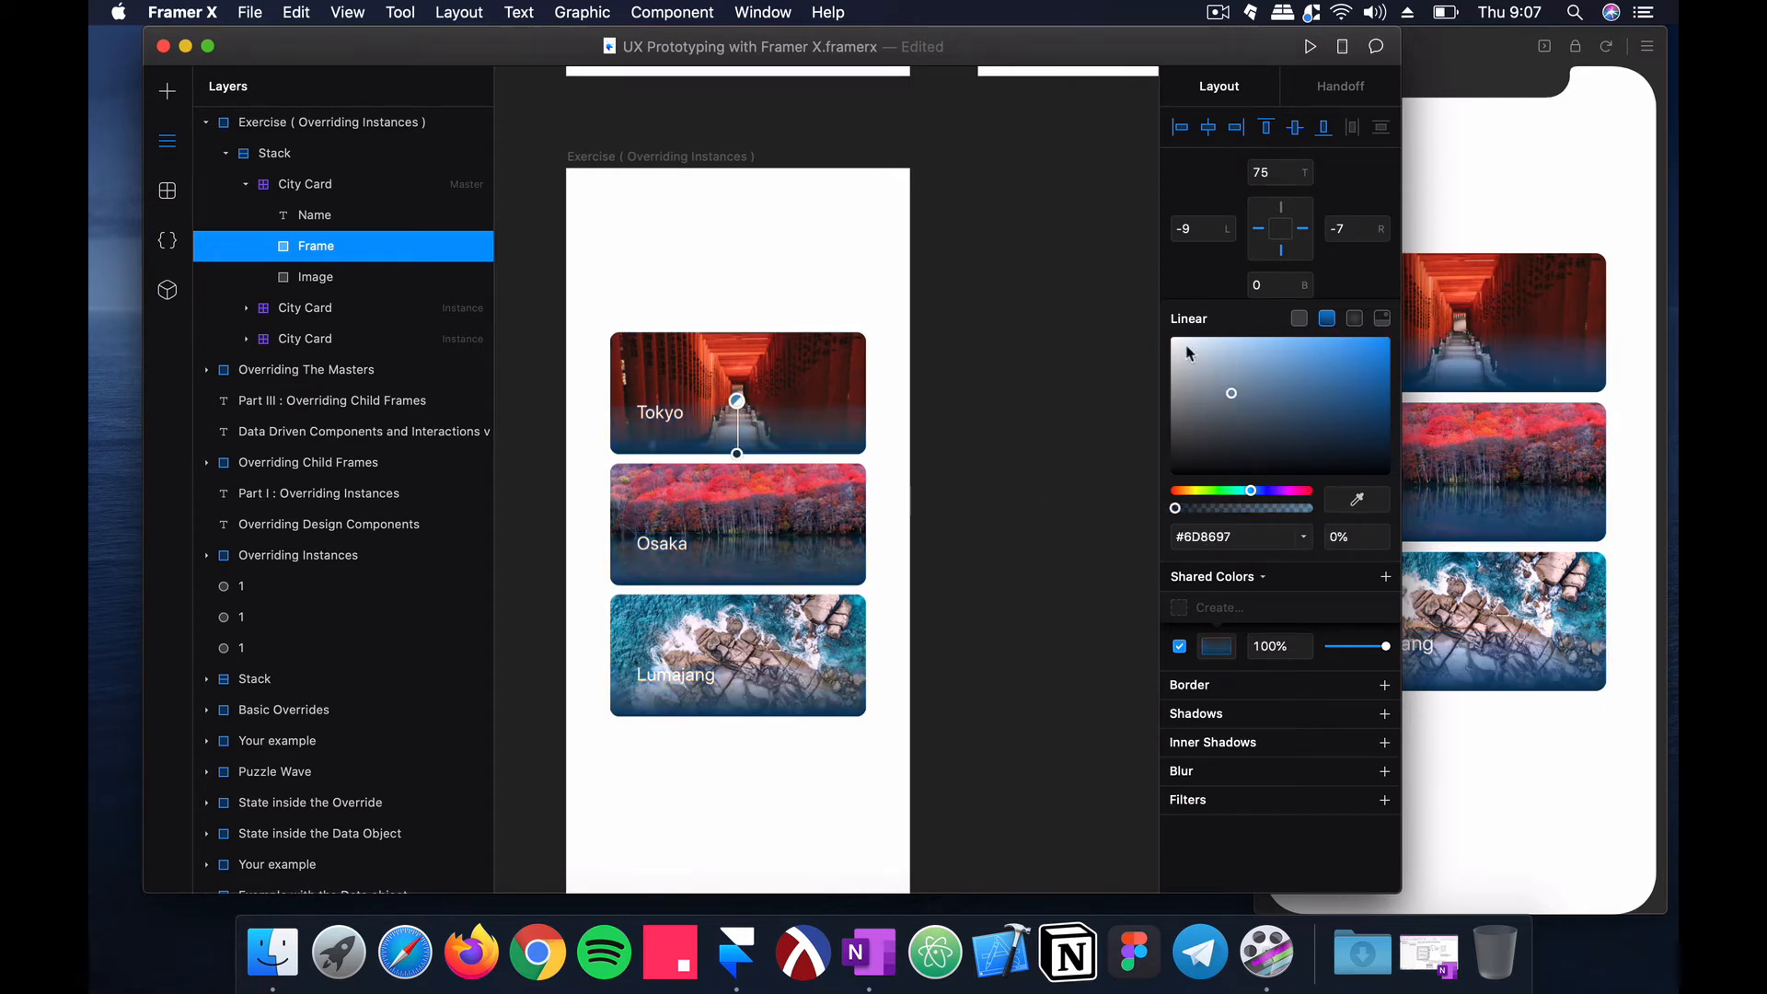
left_click_drag(1233, 414, 1090, 577)
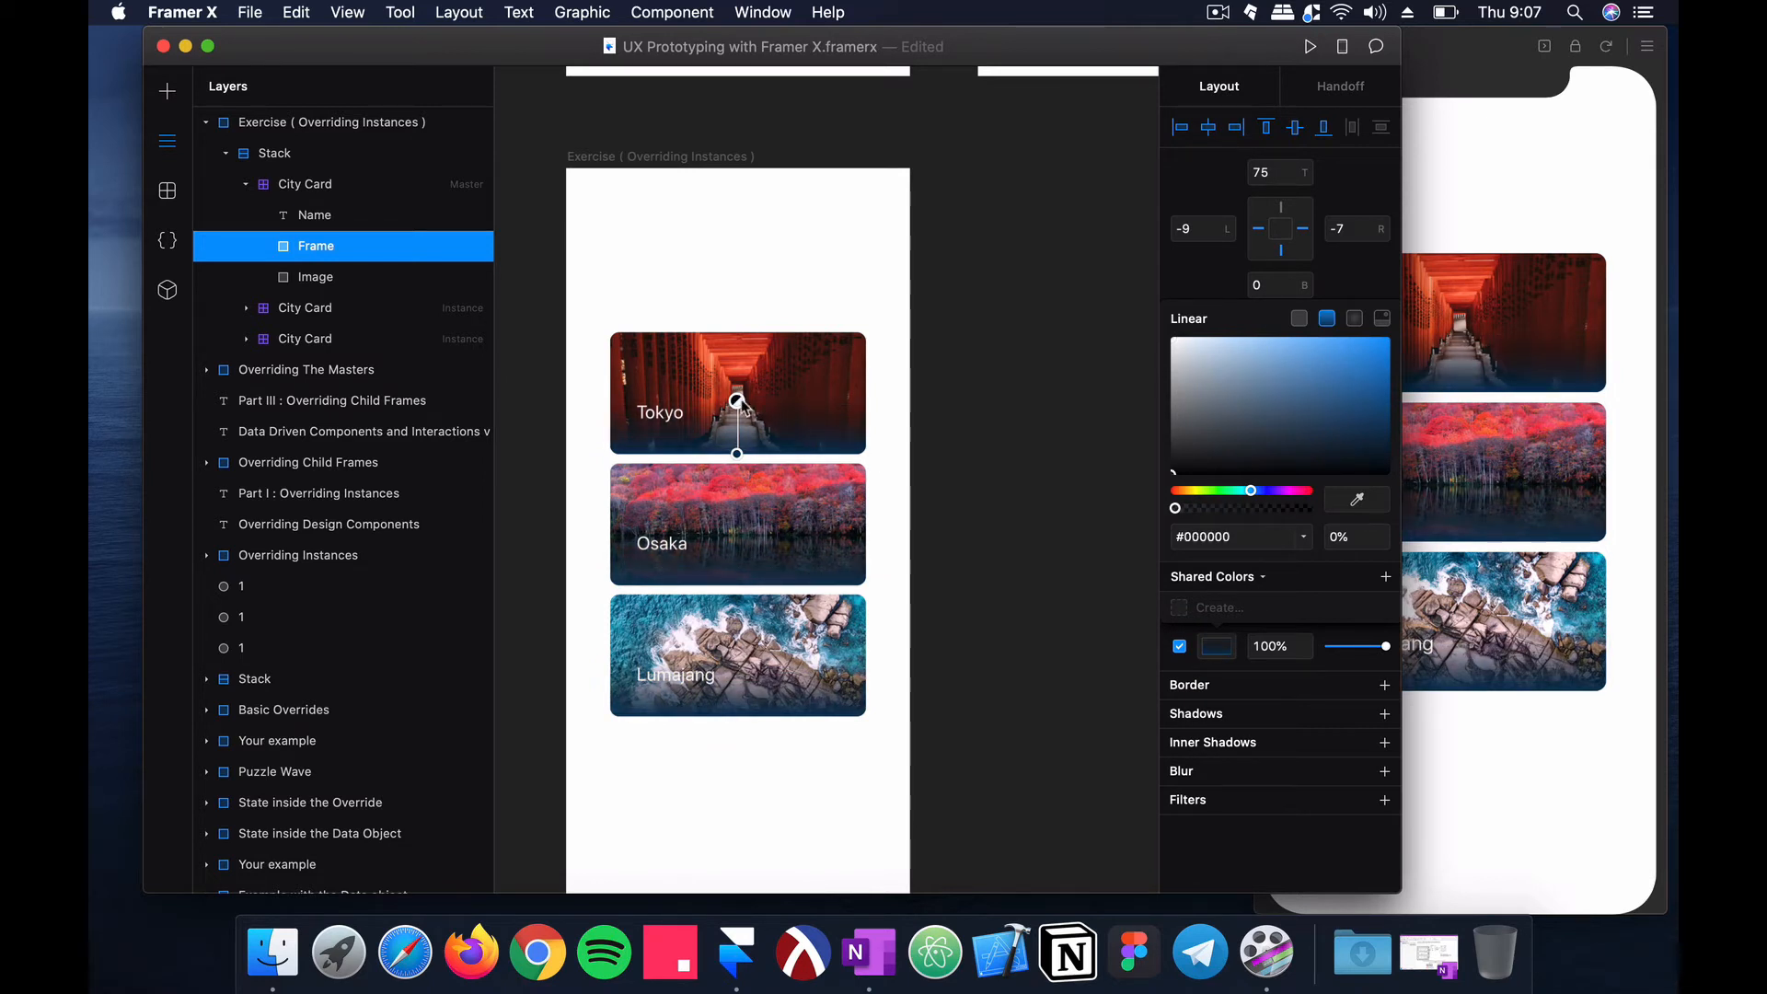
left_click_drag(736, 402, 742, 361)
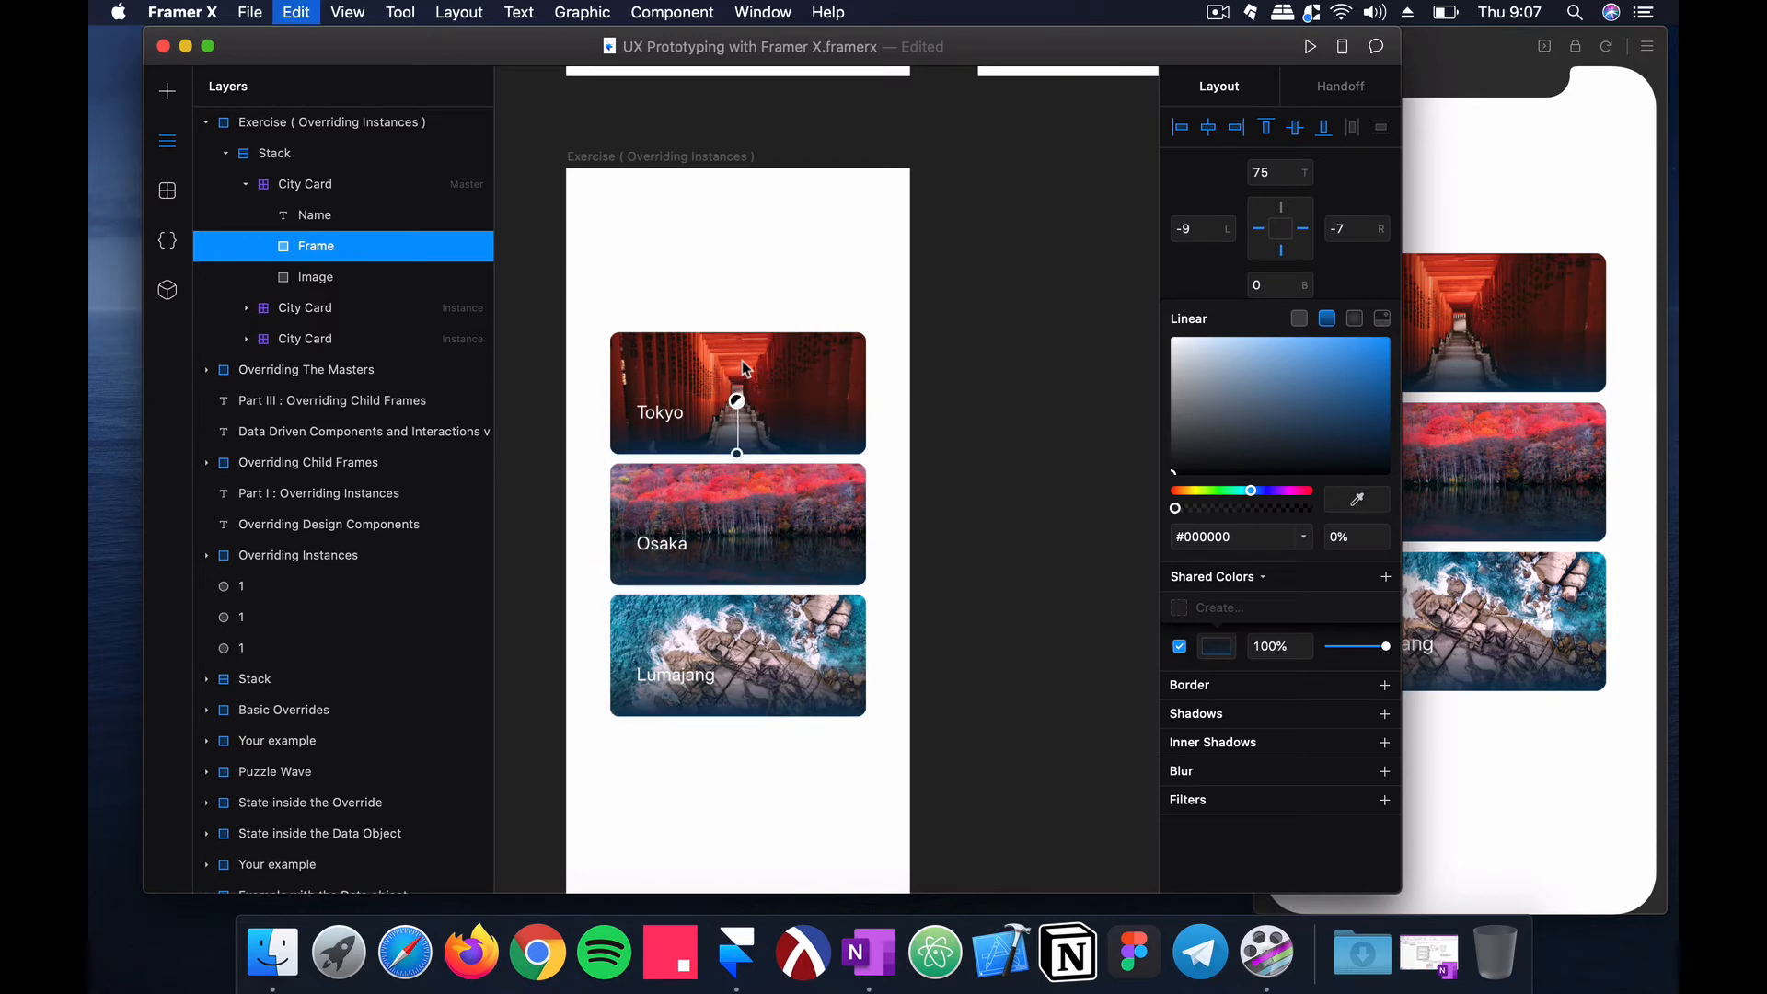
left_click(987, 354)
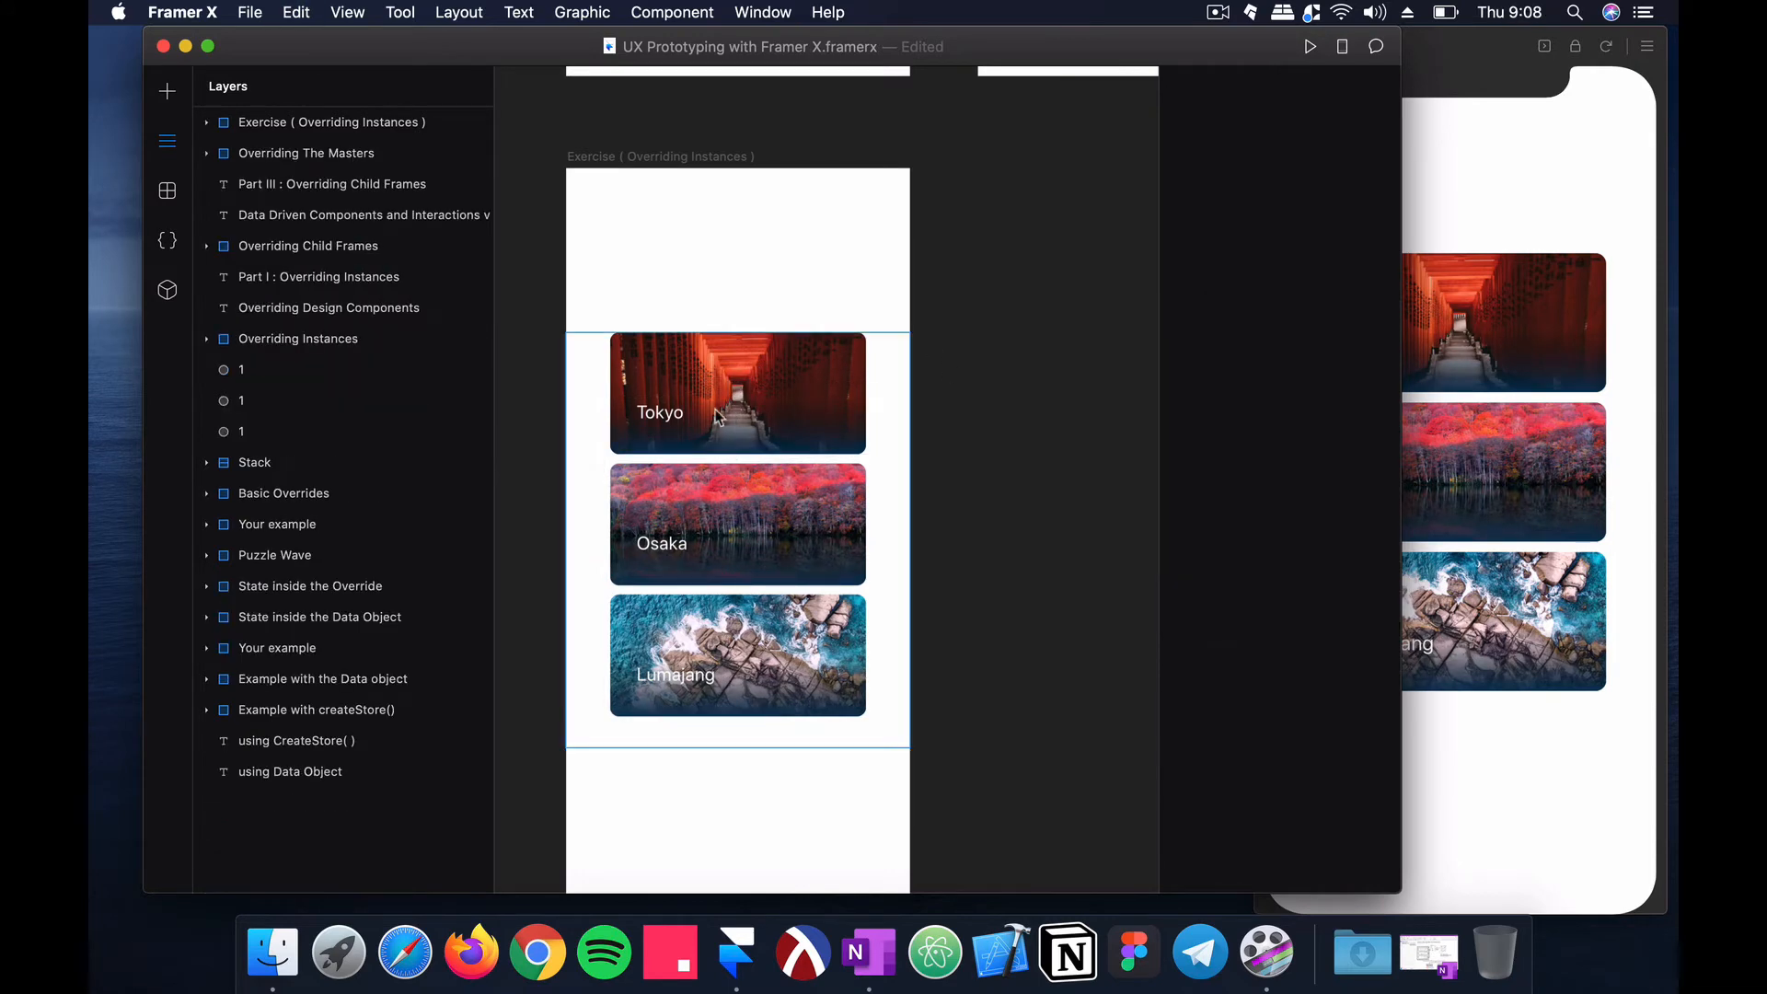
Step: Move the master card's Name text lower into the gradient frame, 40 from its left edge and 17 from its bottom edge
left_click(649, 407)
double_click(676, 410)
double_click(676, 414)
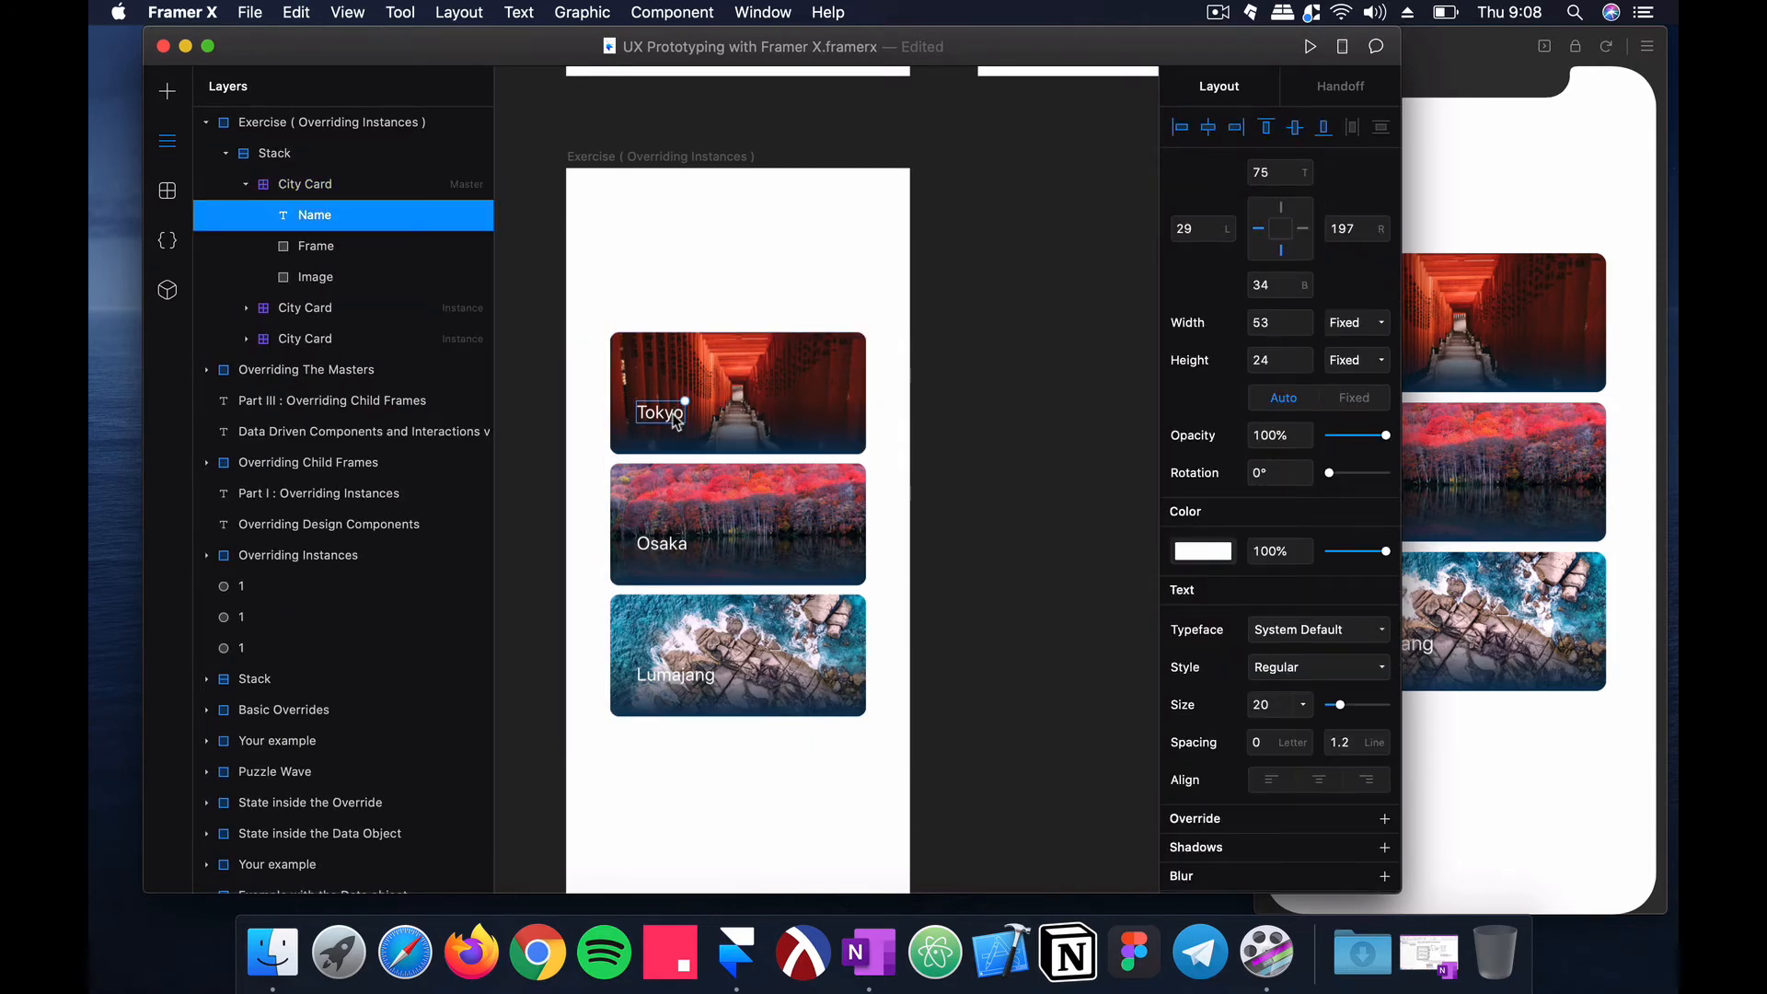
left_click_drag(677, 418, 675, 439)
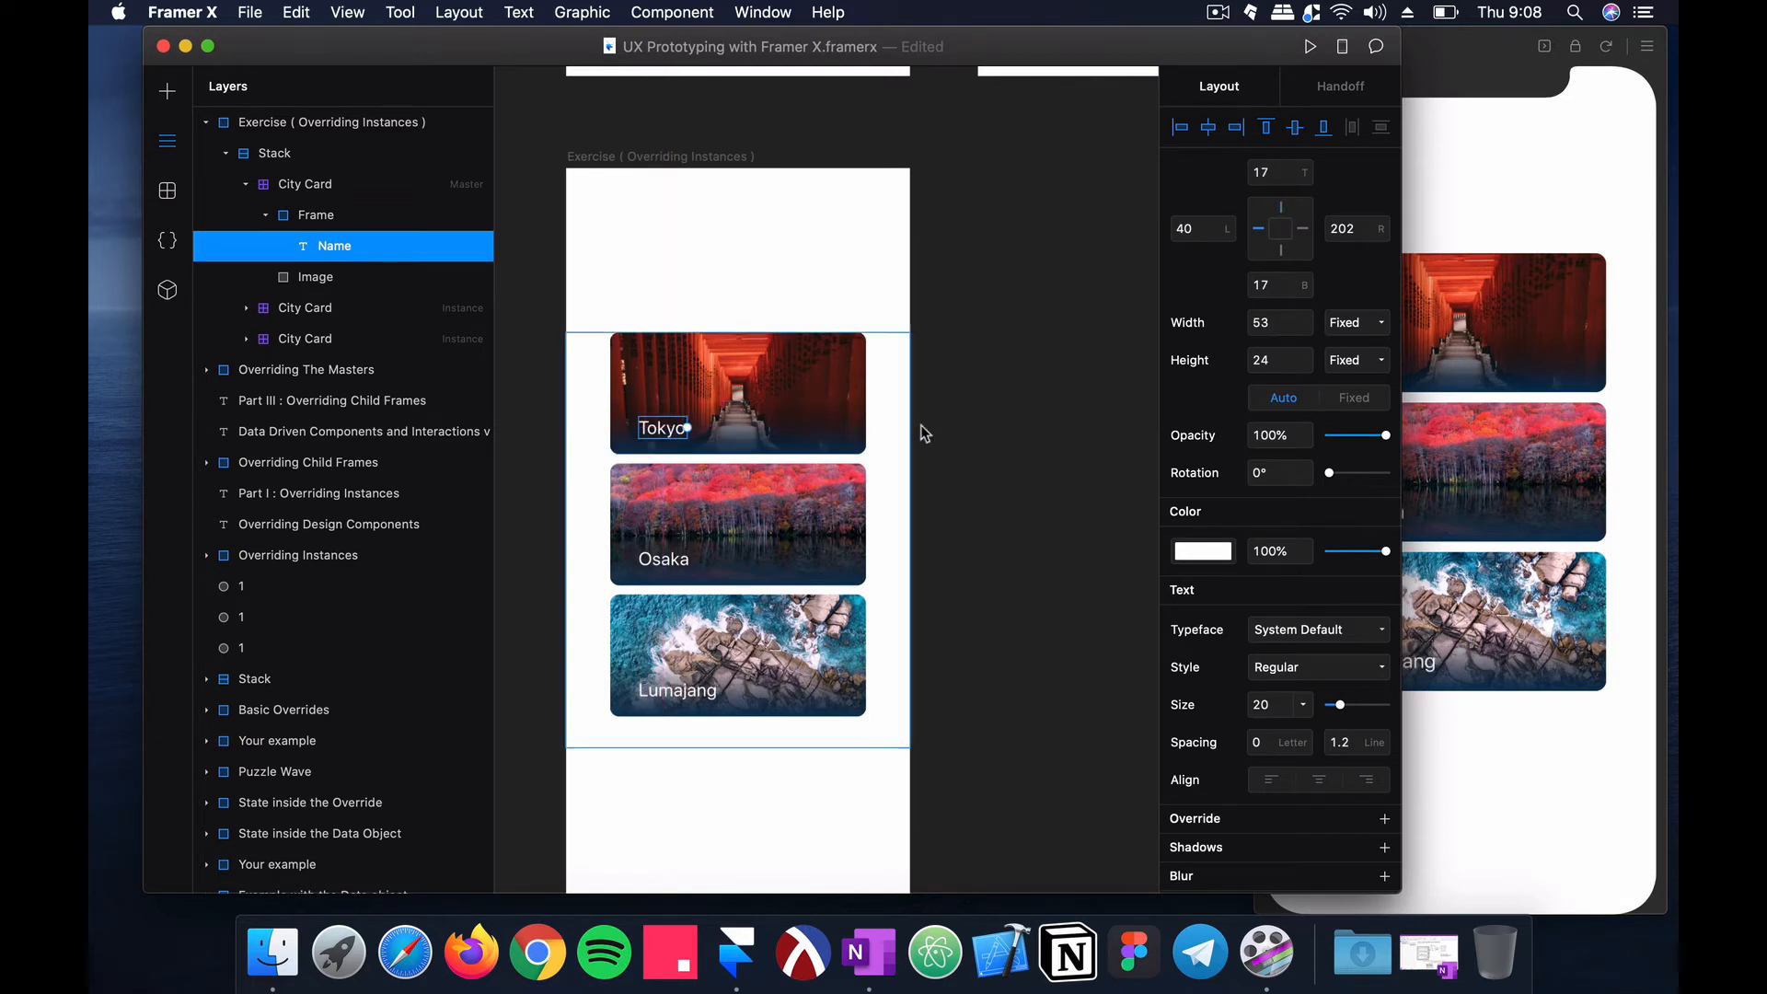
left_click(920, 425)
Step: Check the three City Cards in the live preview and look over the other example screens on the canvas
left_click(1642, 270)
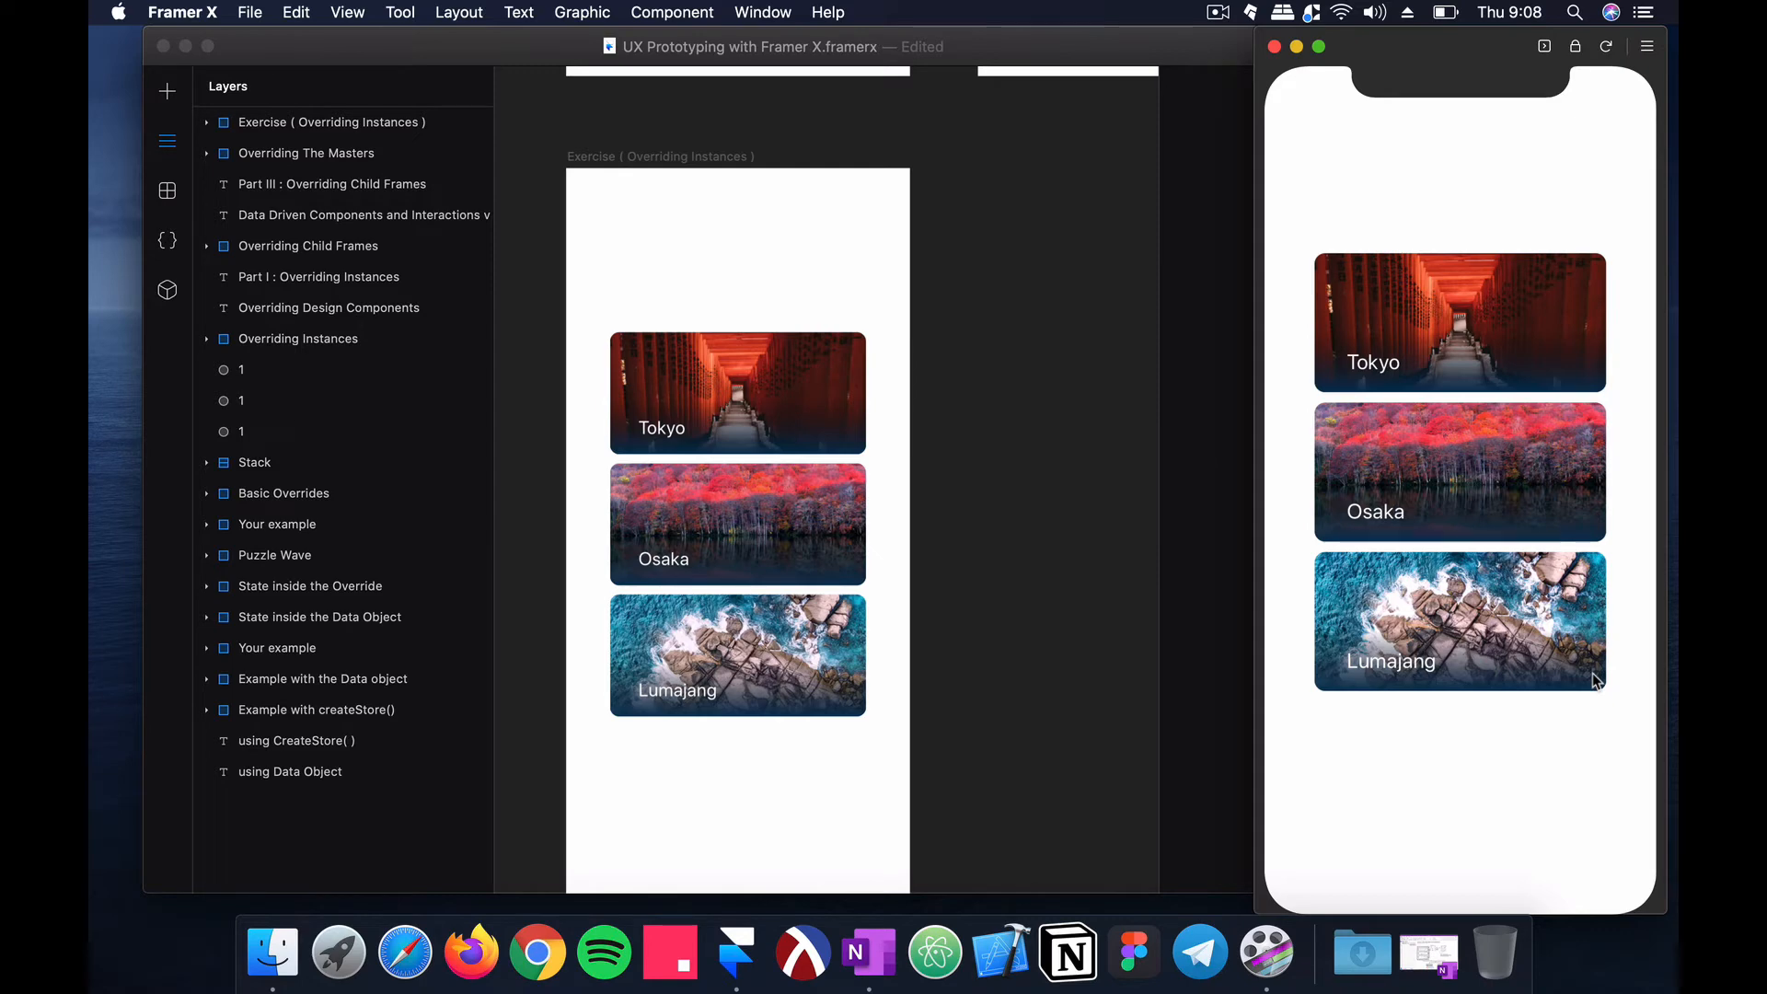
left_click(1072, 337)
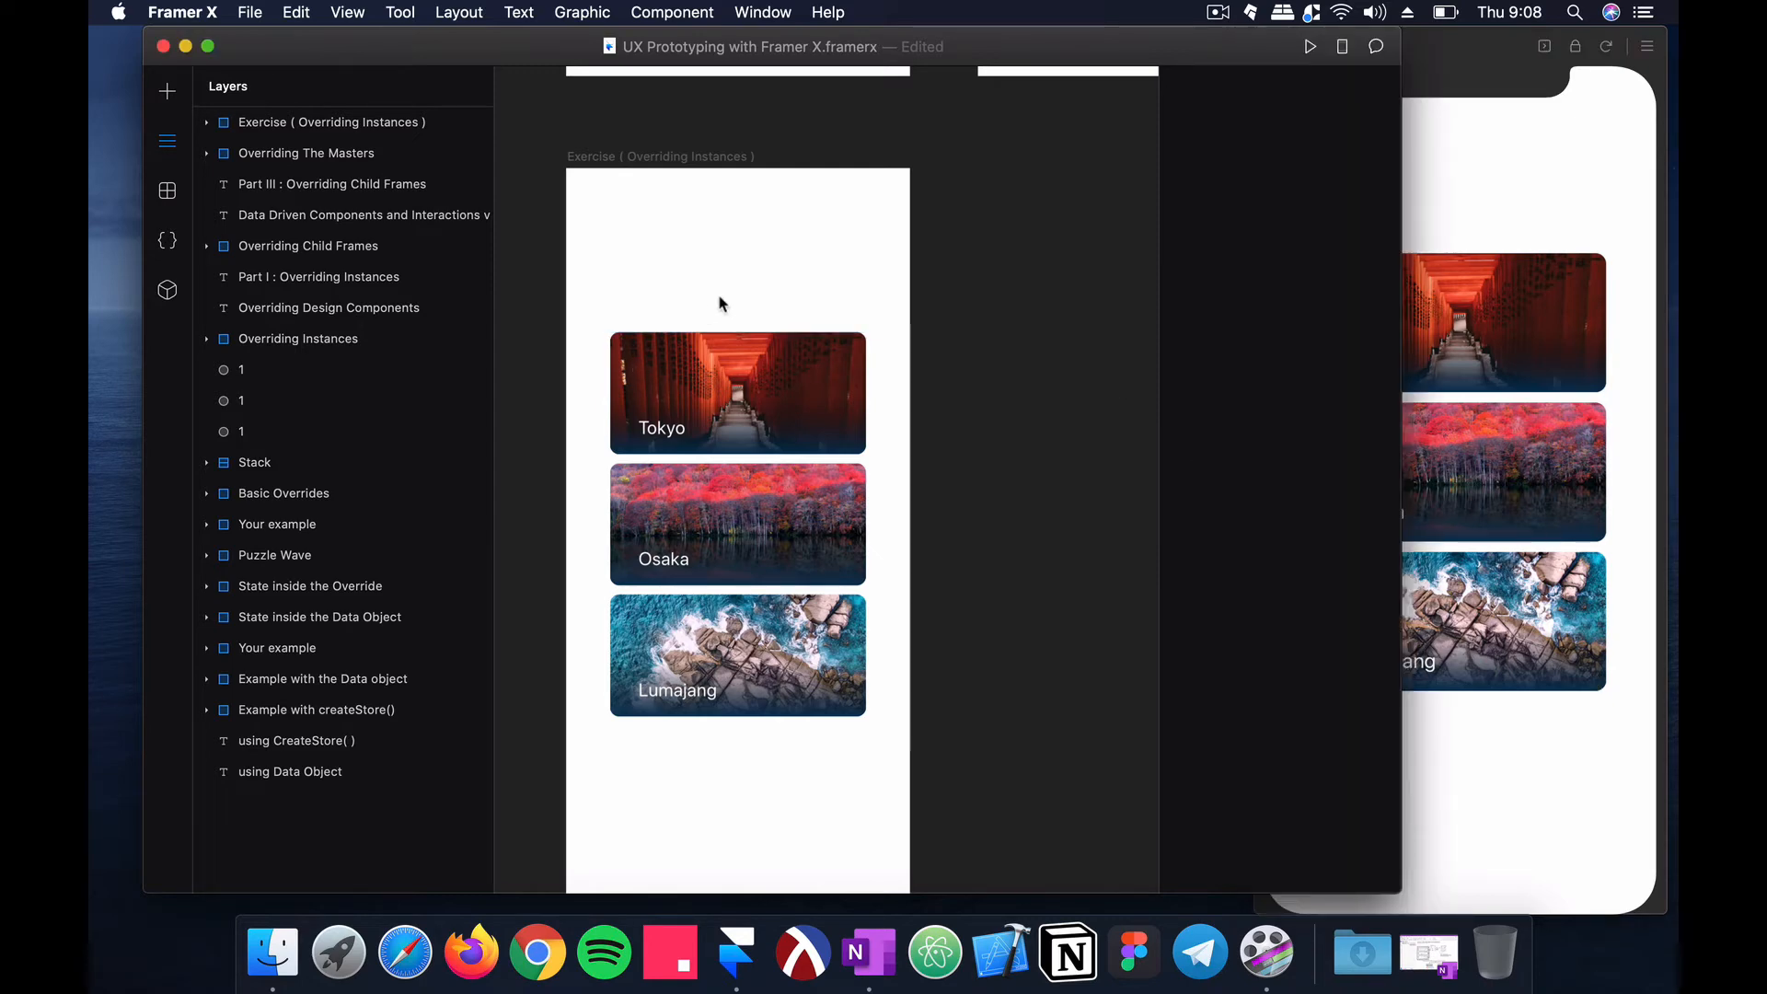
scroll(713, 306, "up", 3)
scroll(713, 305, "up", 7)
scroll(713, 305, "down", 5)
scroll(714, 305, "down", 5)
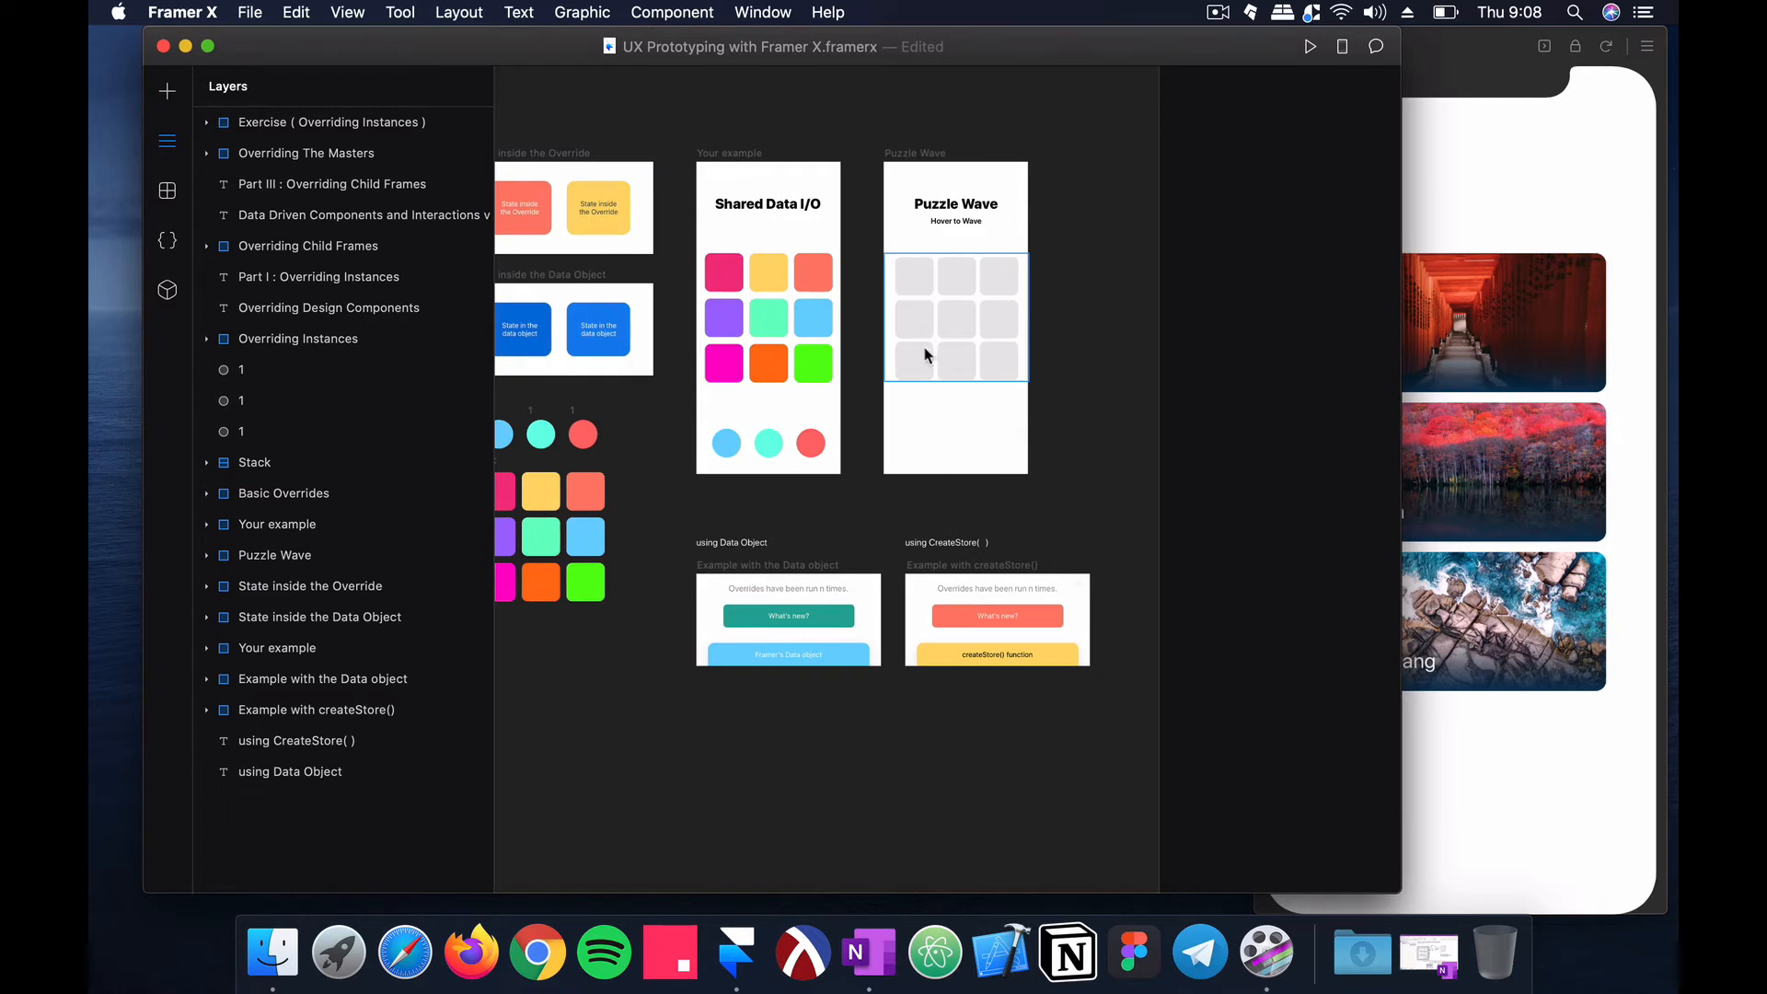
scroll(924, 346, "left", 3)
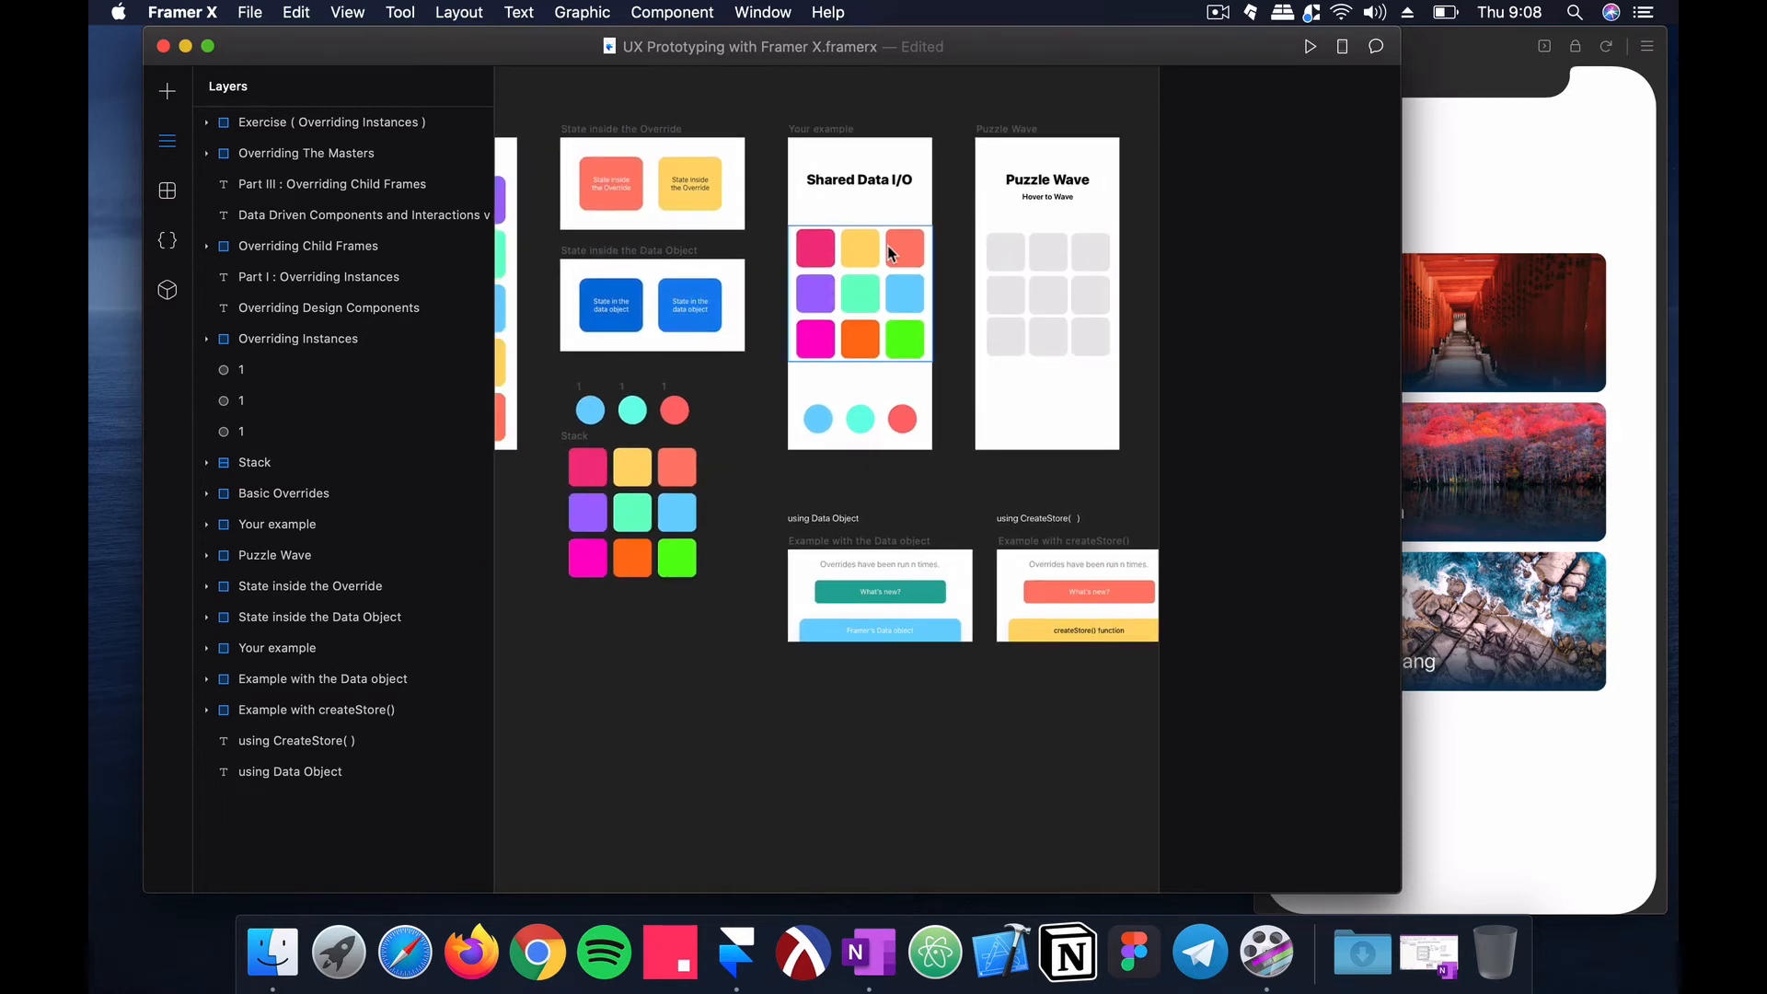
scroll(889, 253, "left", 10)
scroll(780, 243, "right", 20)
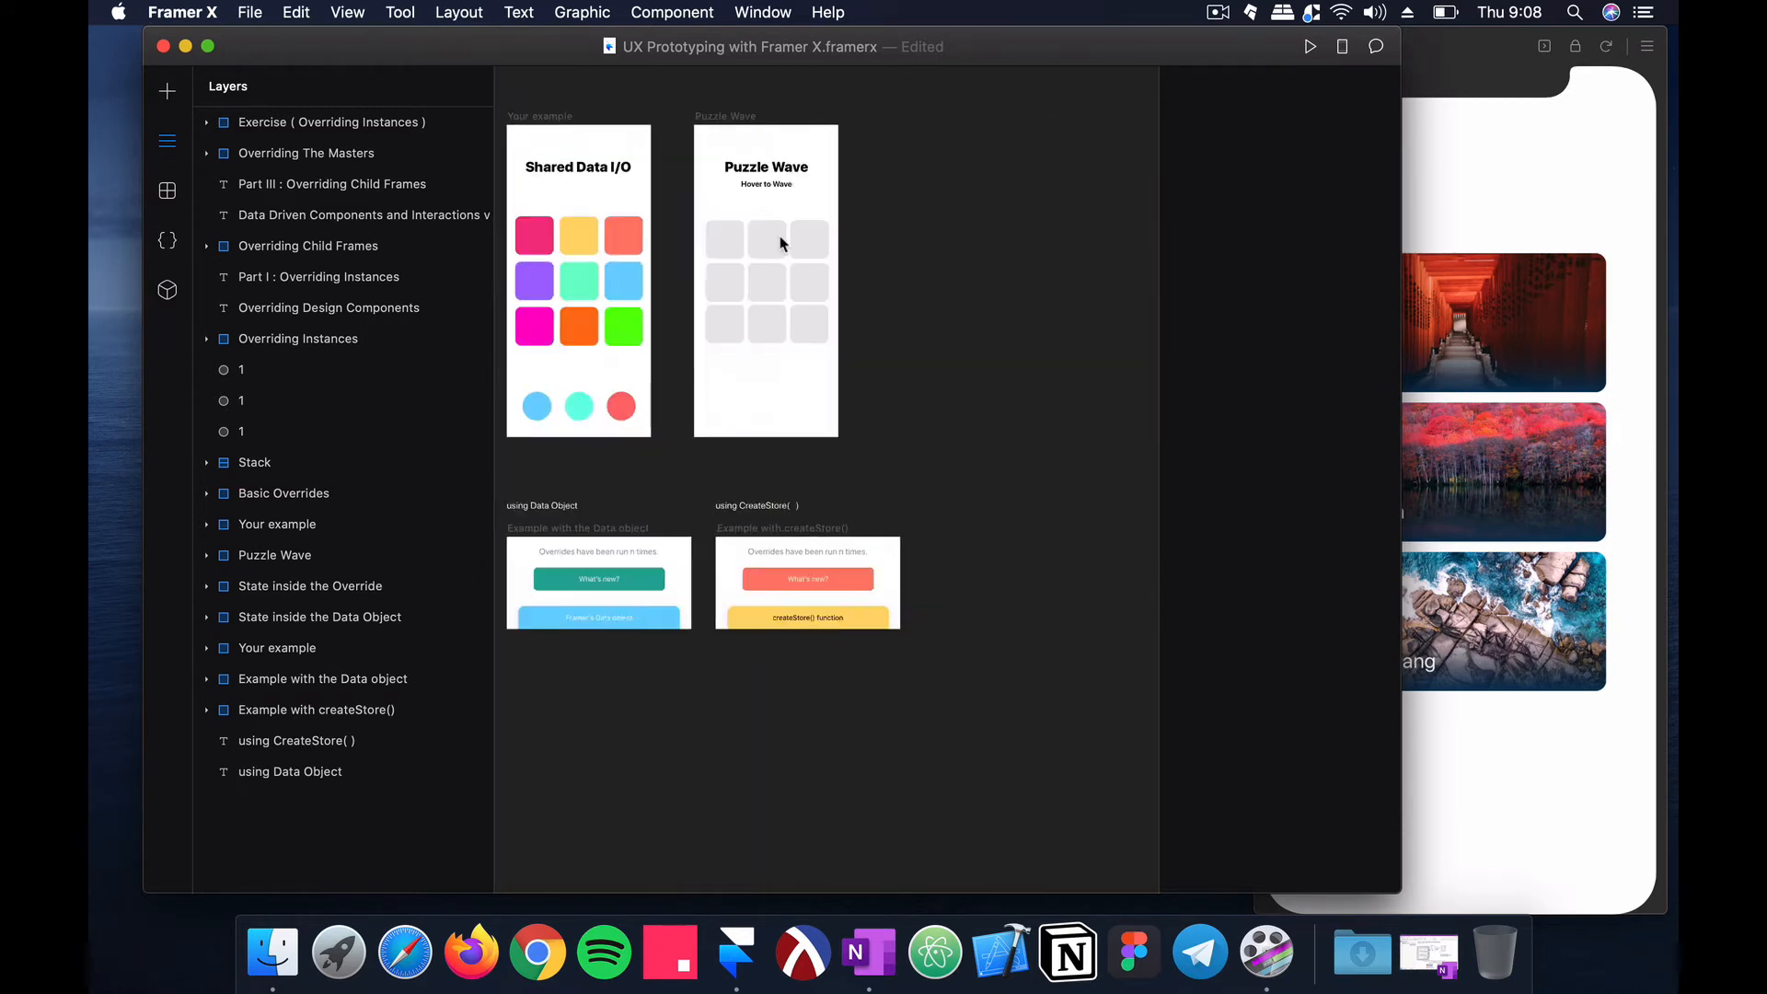
scroll(781, 243, "down", 5)
scroll(714, 210, "up", 4)
scroll(715, 210, "up", 4)
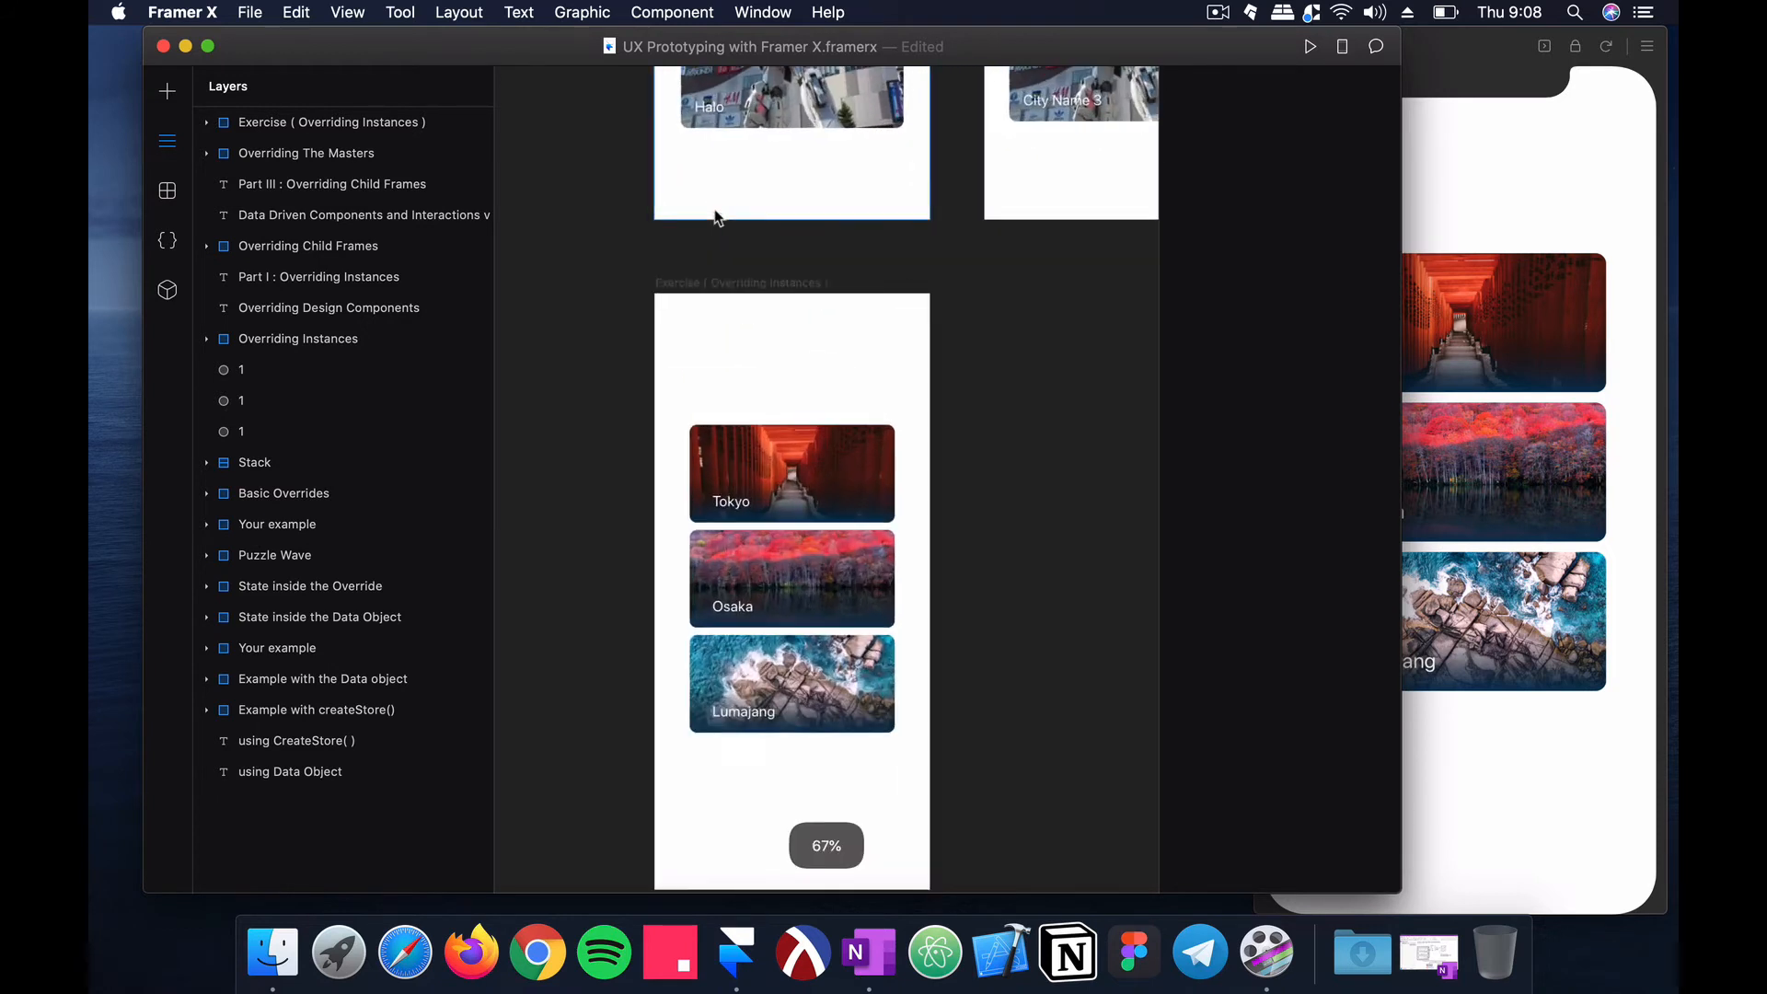
Step: Review the cards in the preview and inspect the Image and Name properties of the Tokyo master and the Osaka instance
left_click(1512, 216)
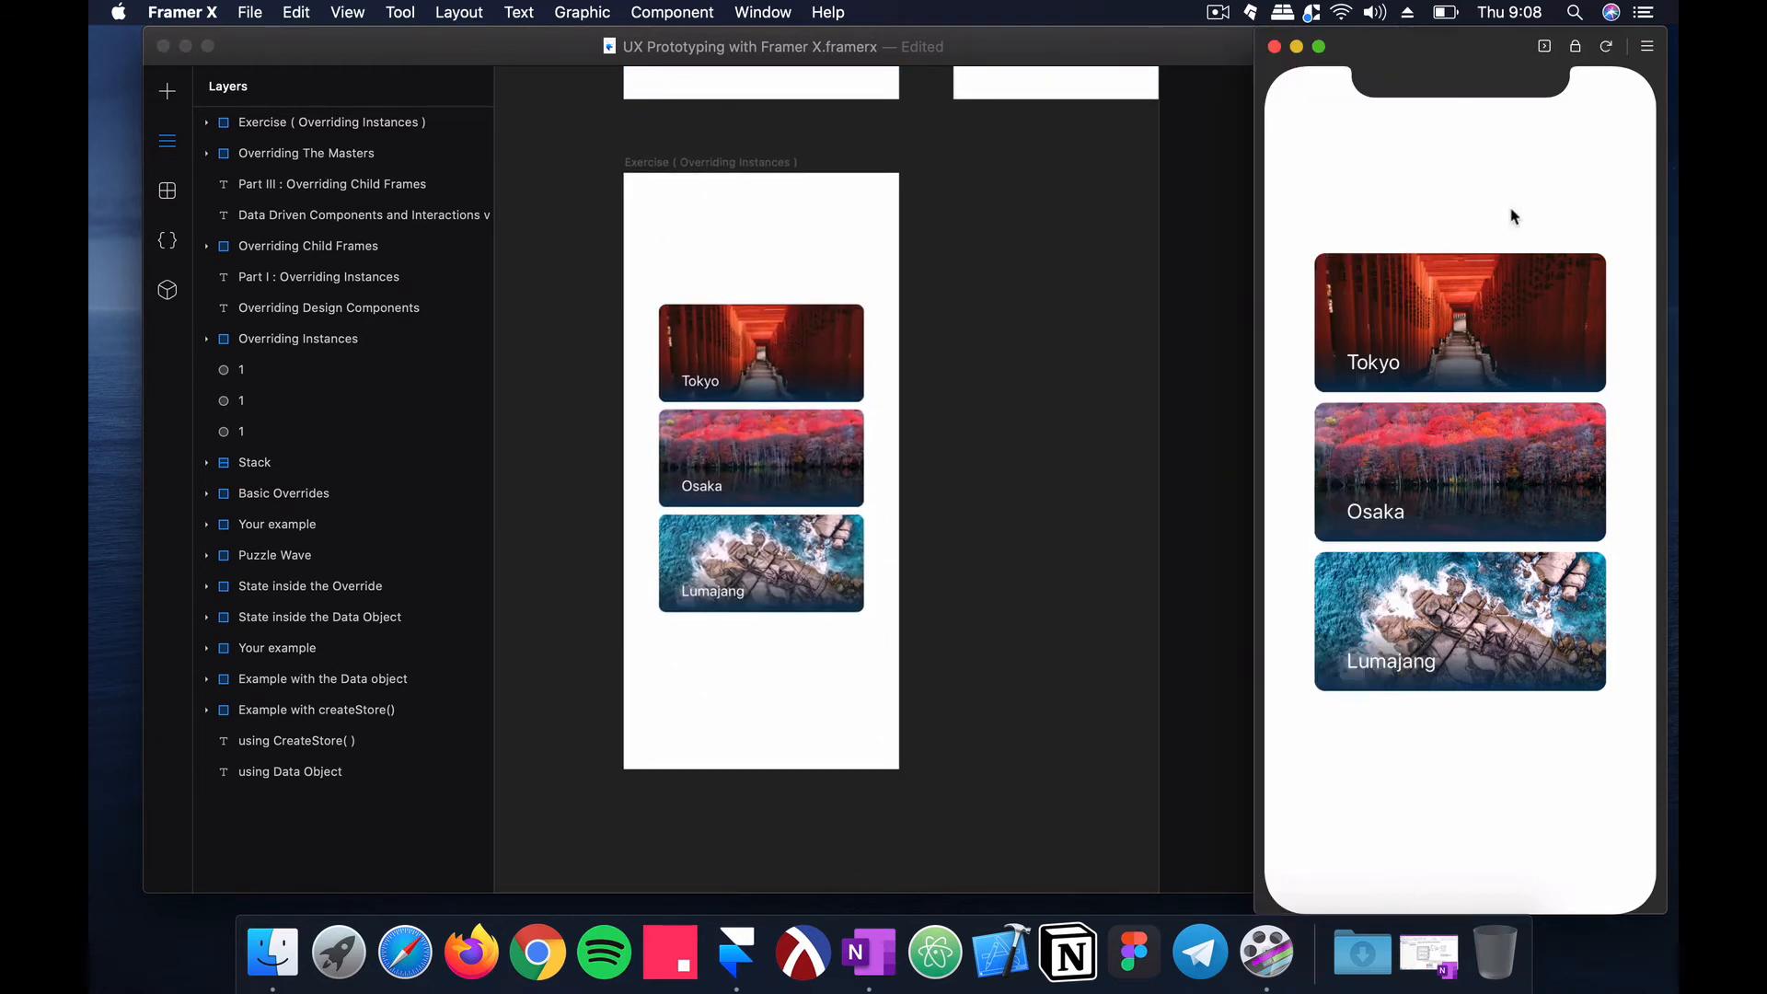
left_click(773, 361)
left_click(830, 375)
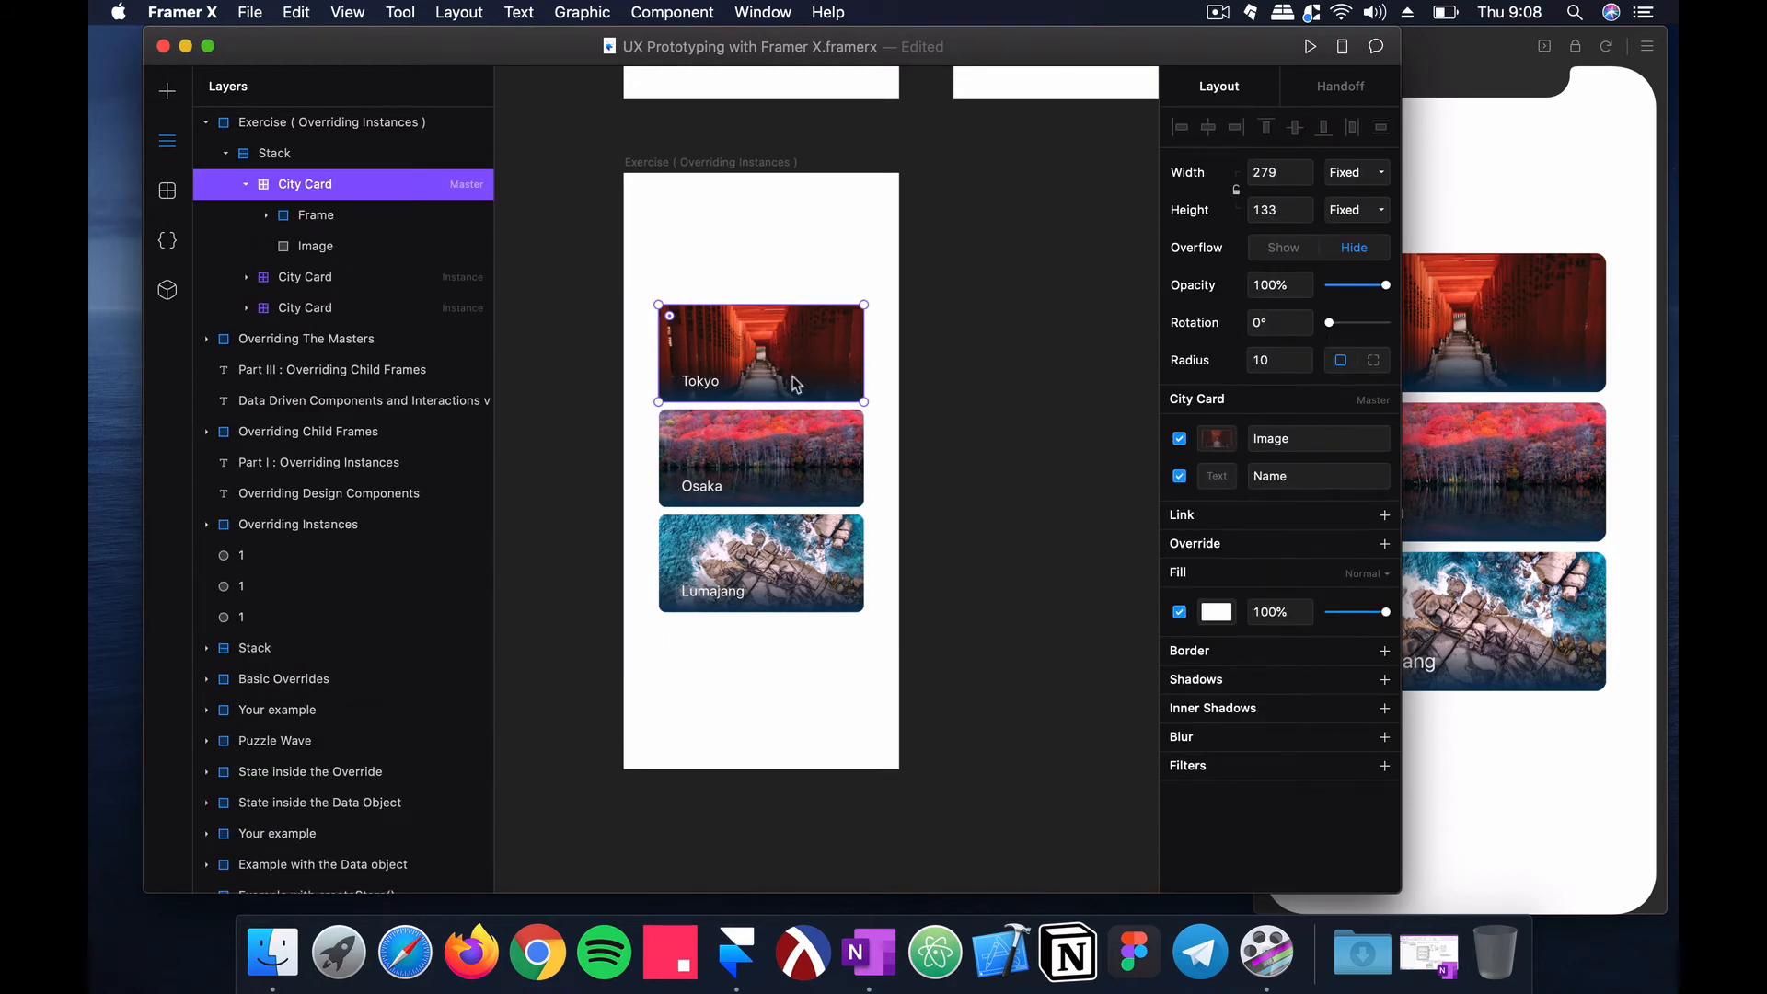
left_click(846, 473)
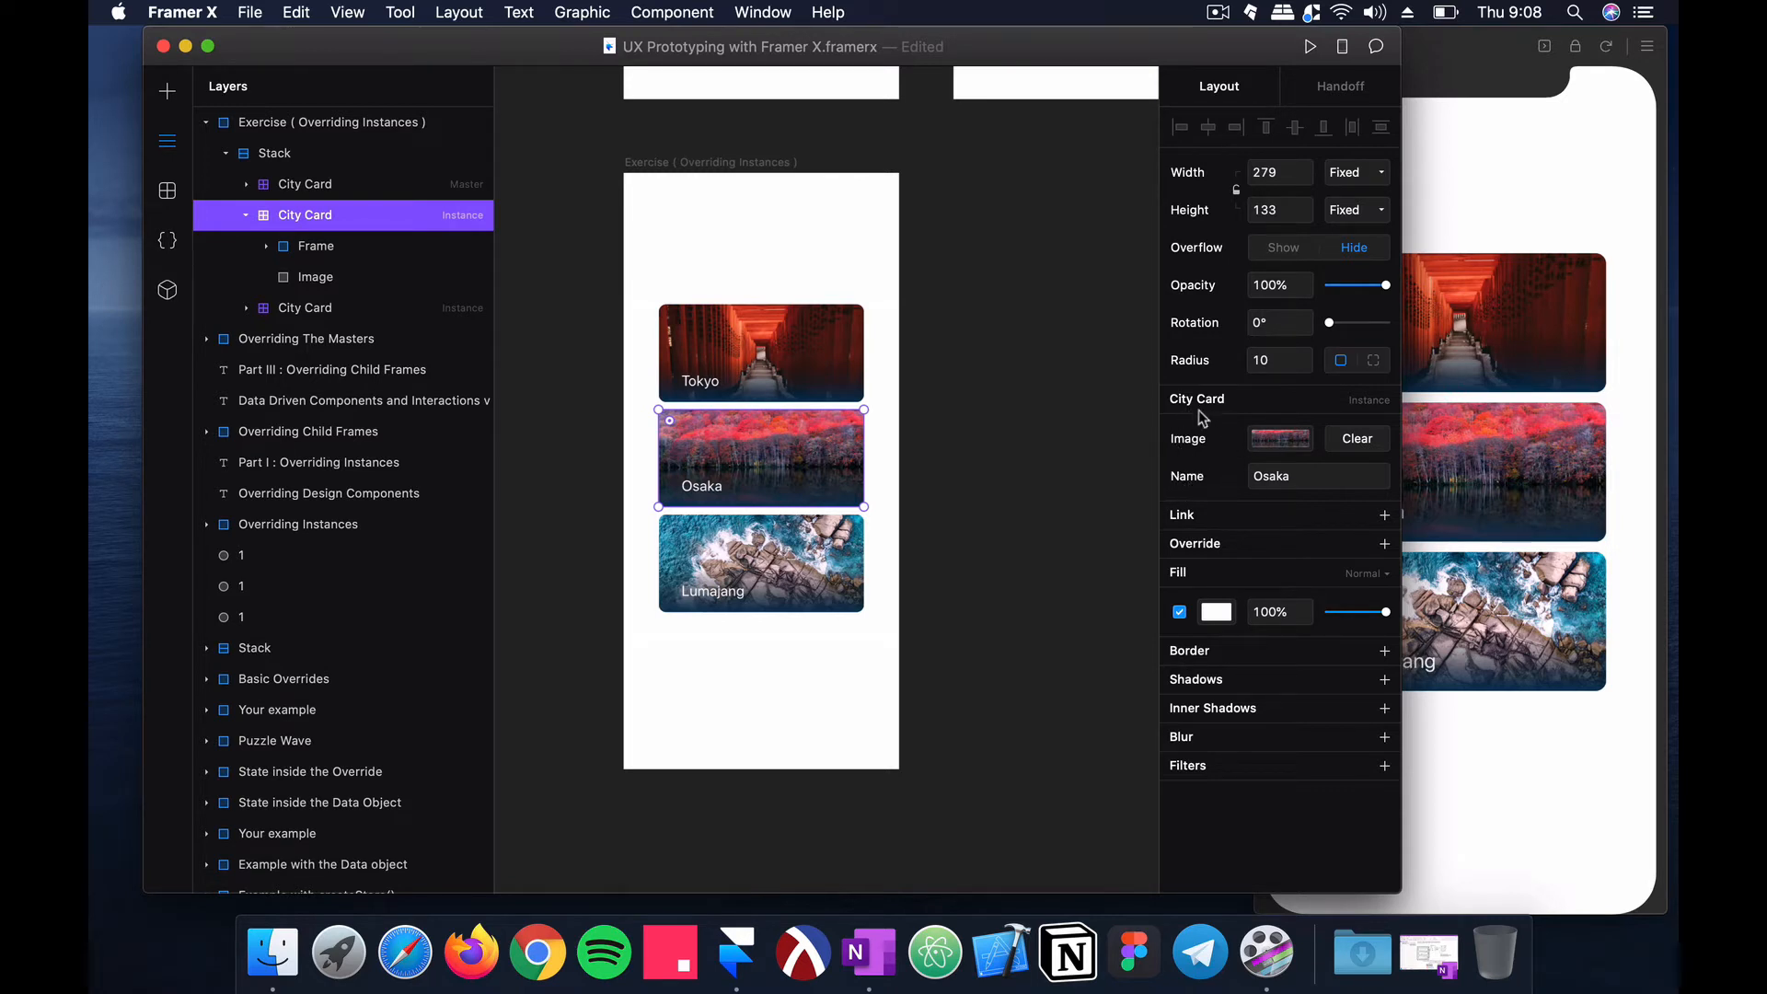
Step: Rename the master City Card's Image property to City_Image and check the property on the Osaka and Lumajang instances
left_click(797, 354)
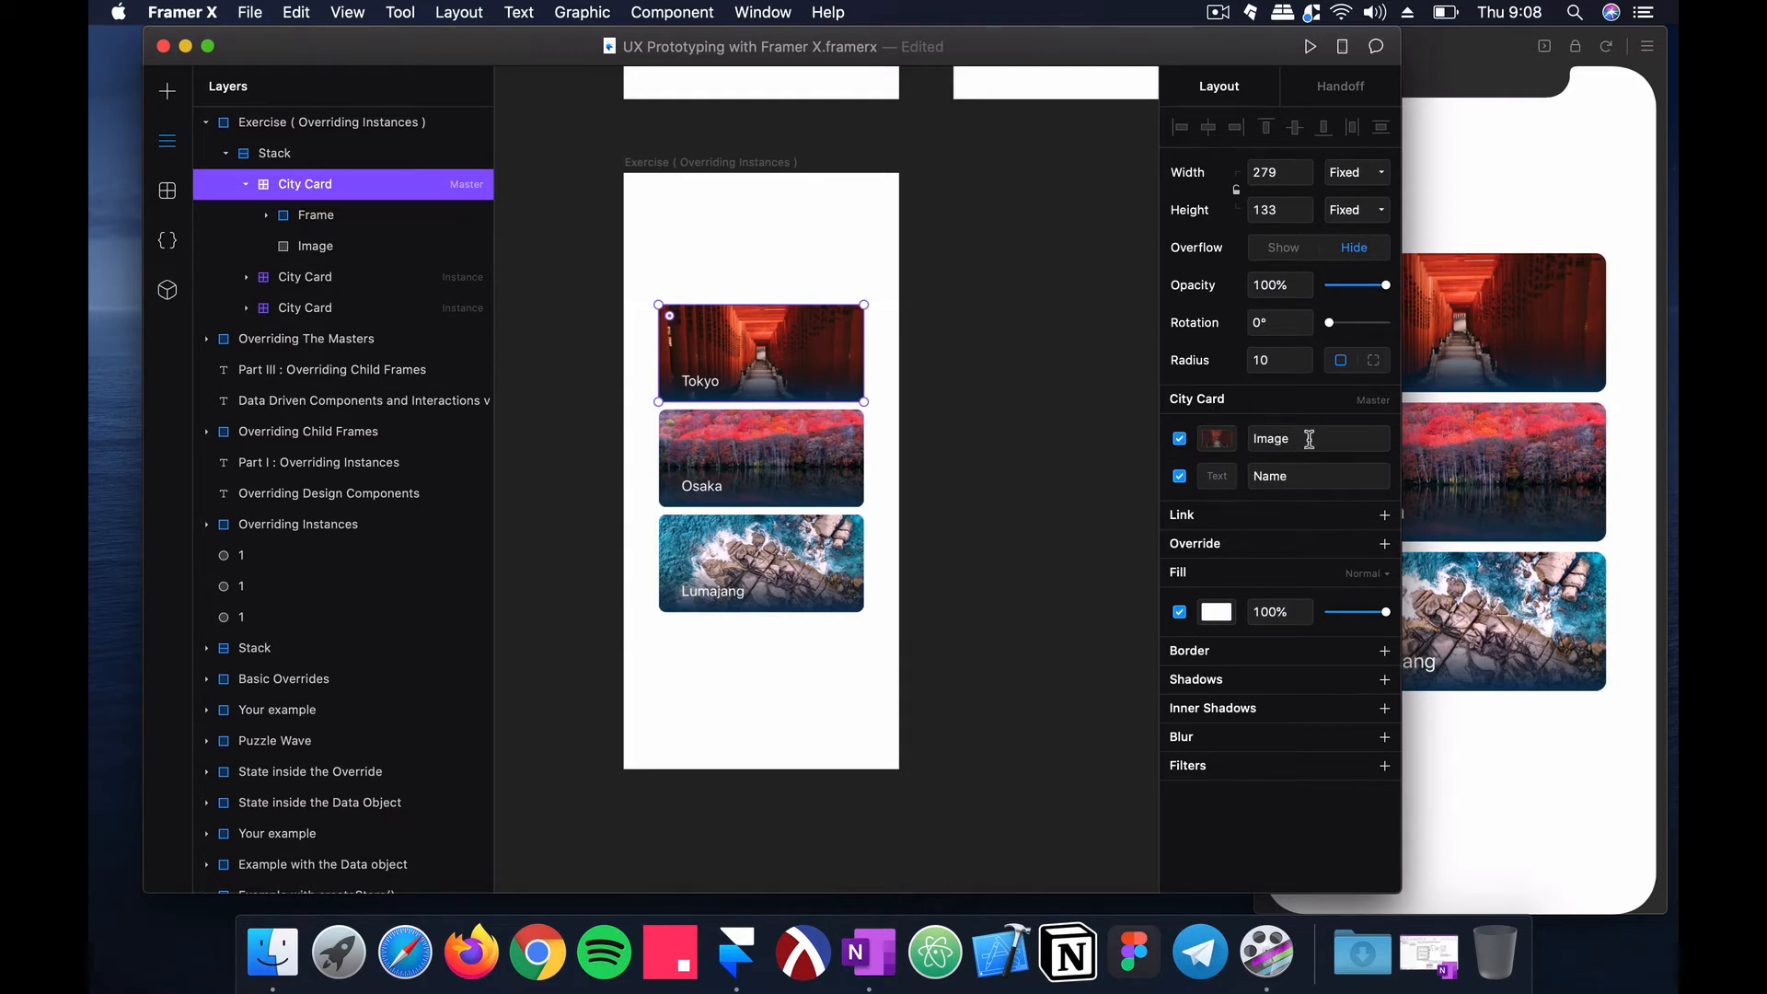
left_click(1256, 434)
type("City_")
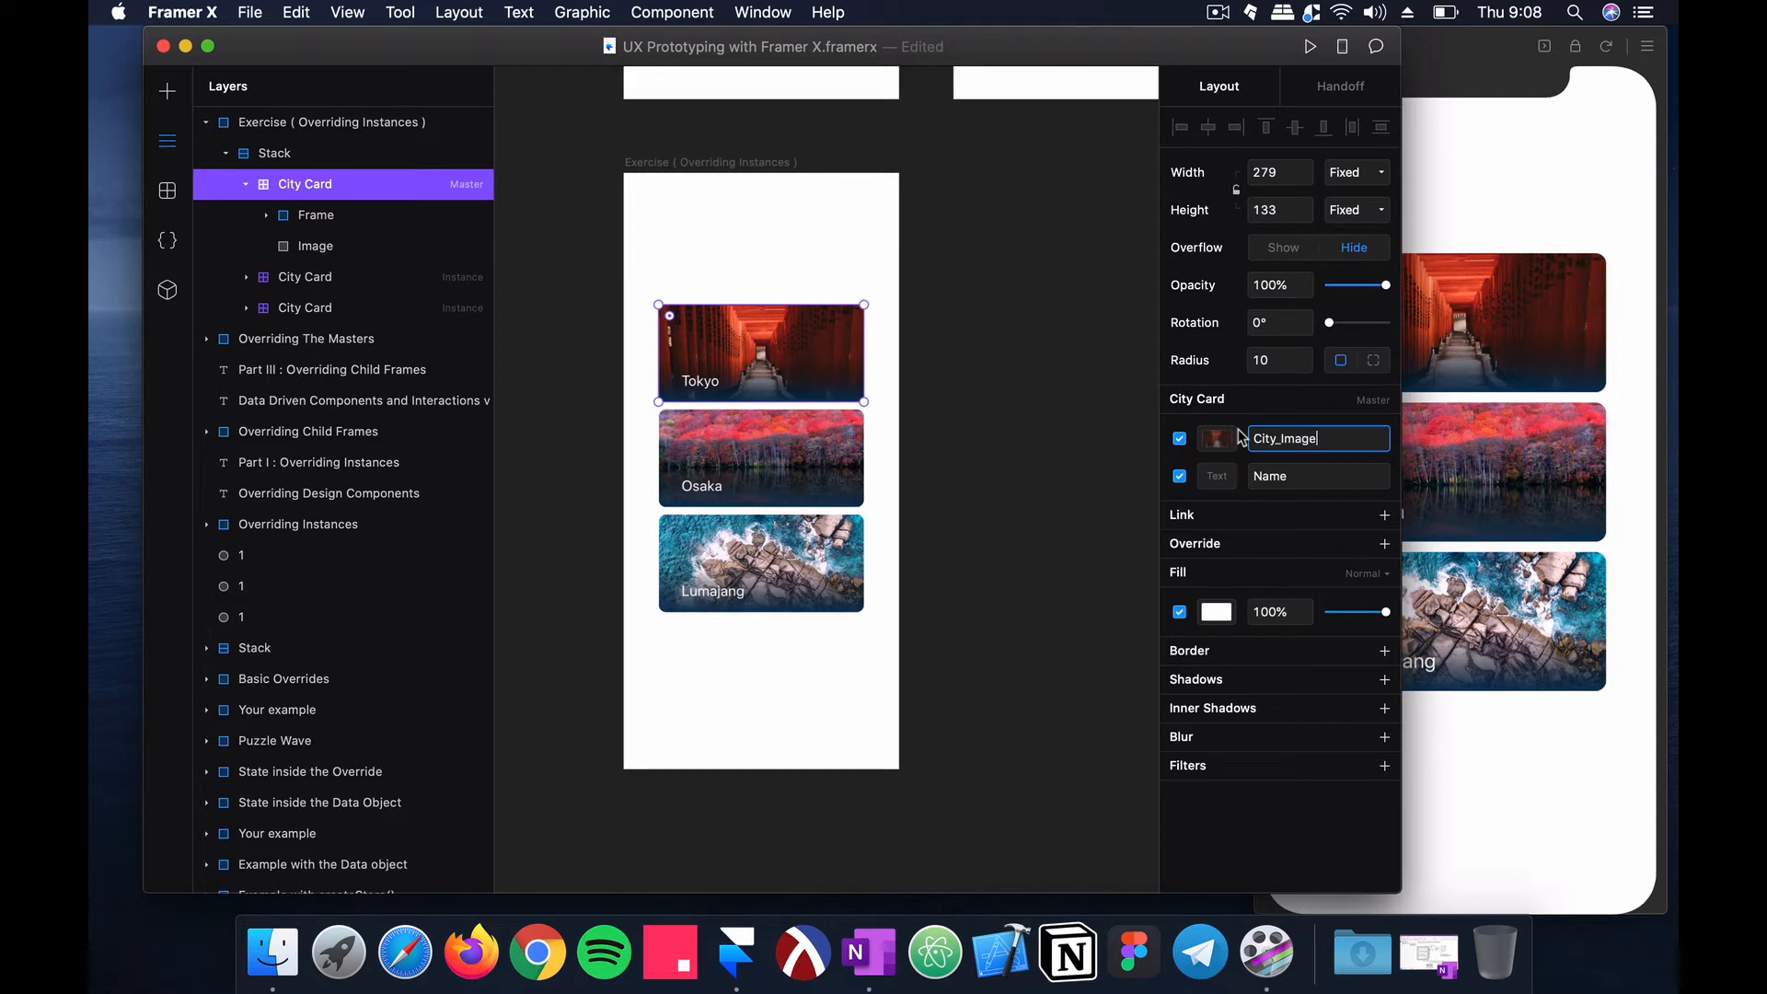
key("Return")
left_click(799, 474)
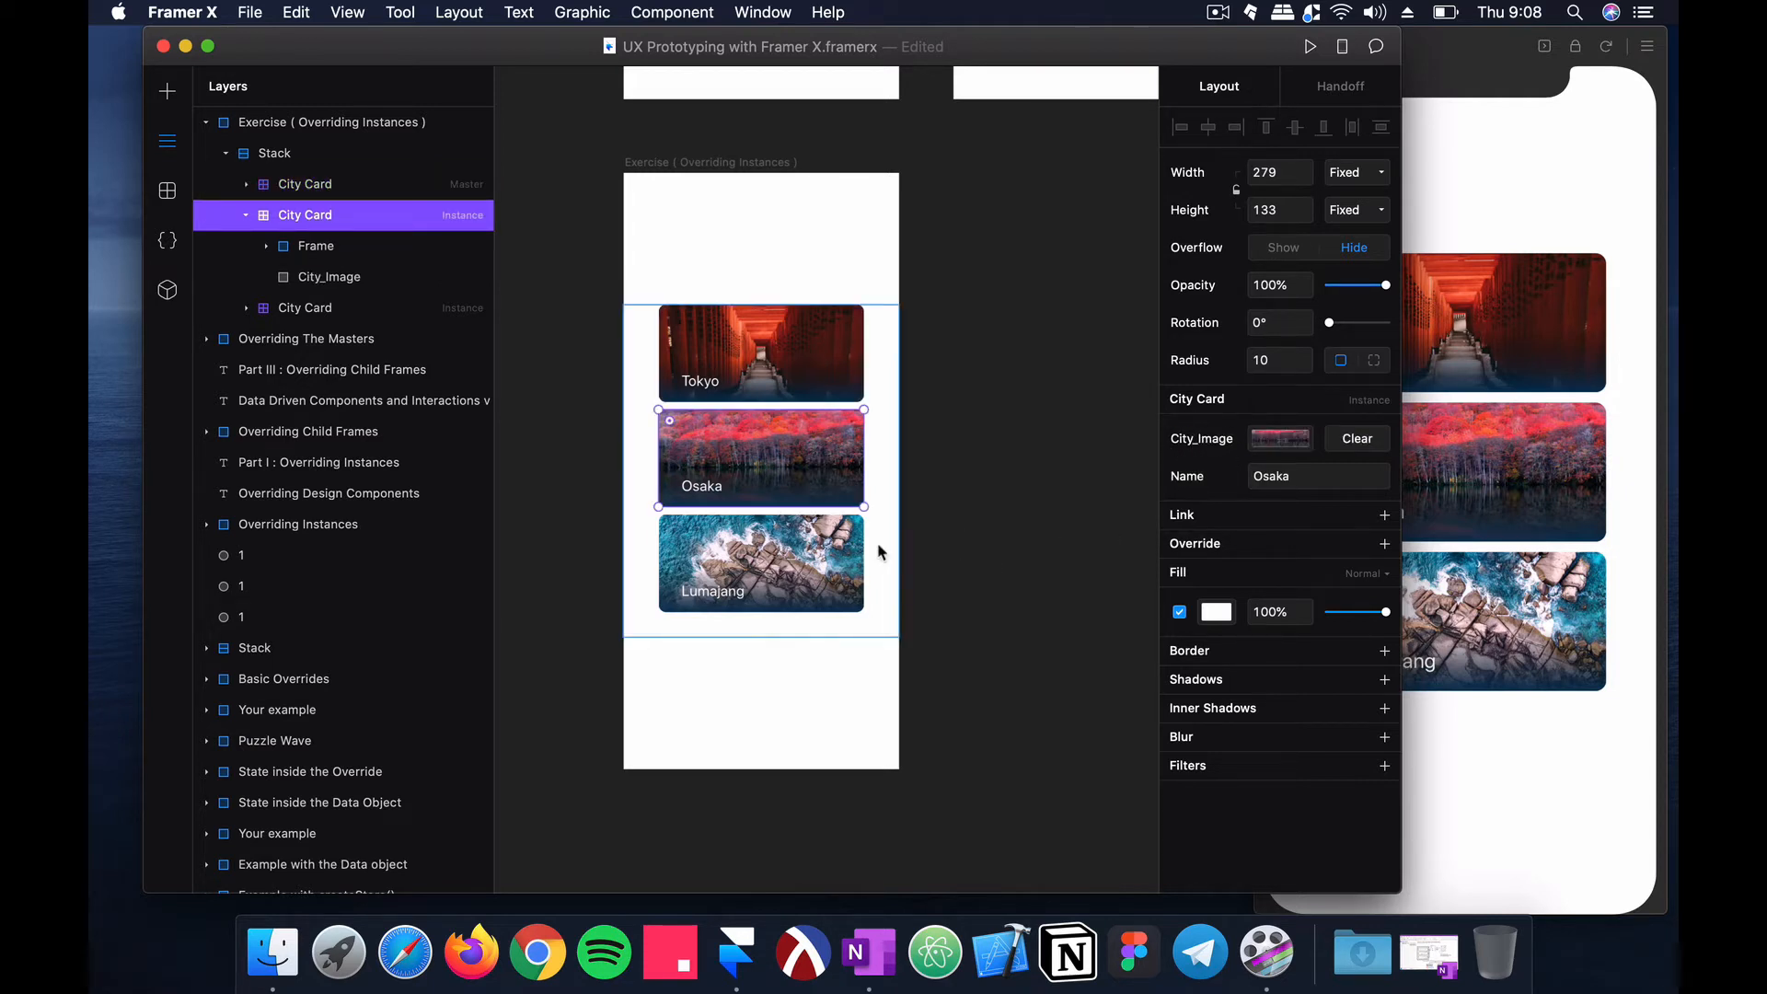
left_click(847, 547)
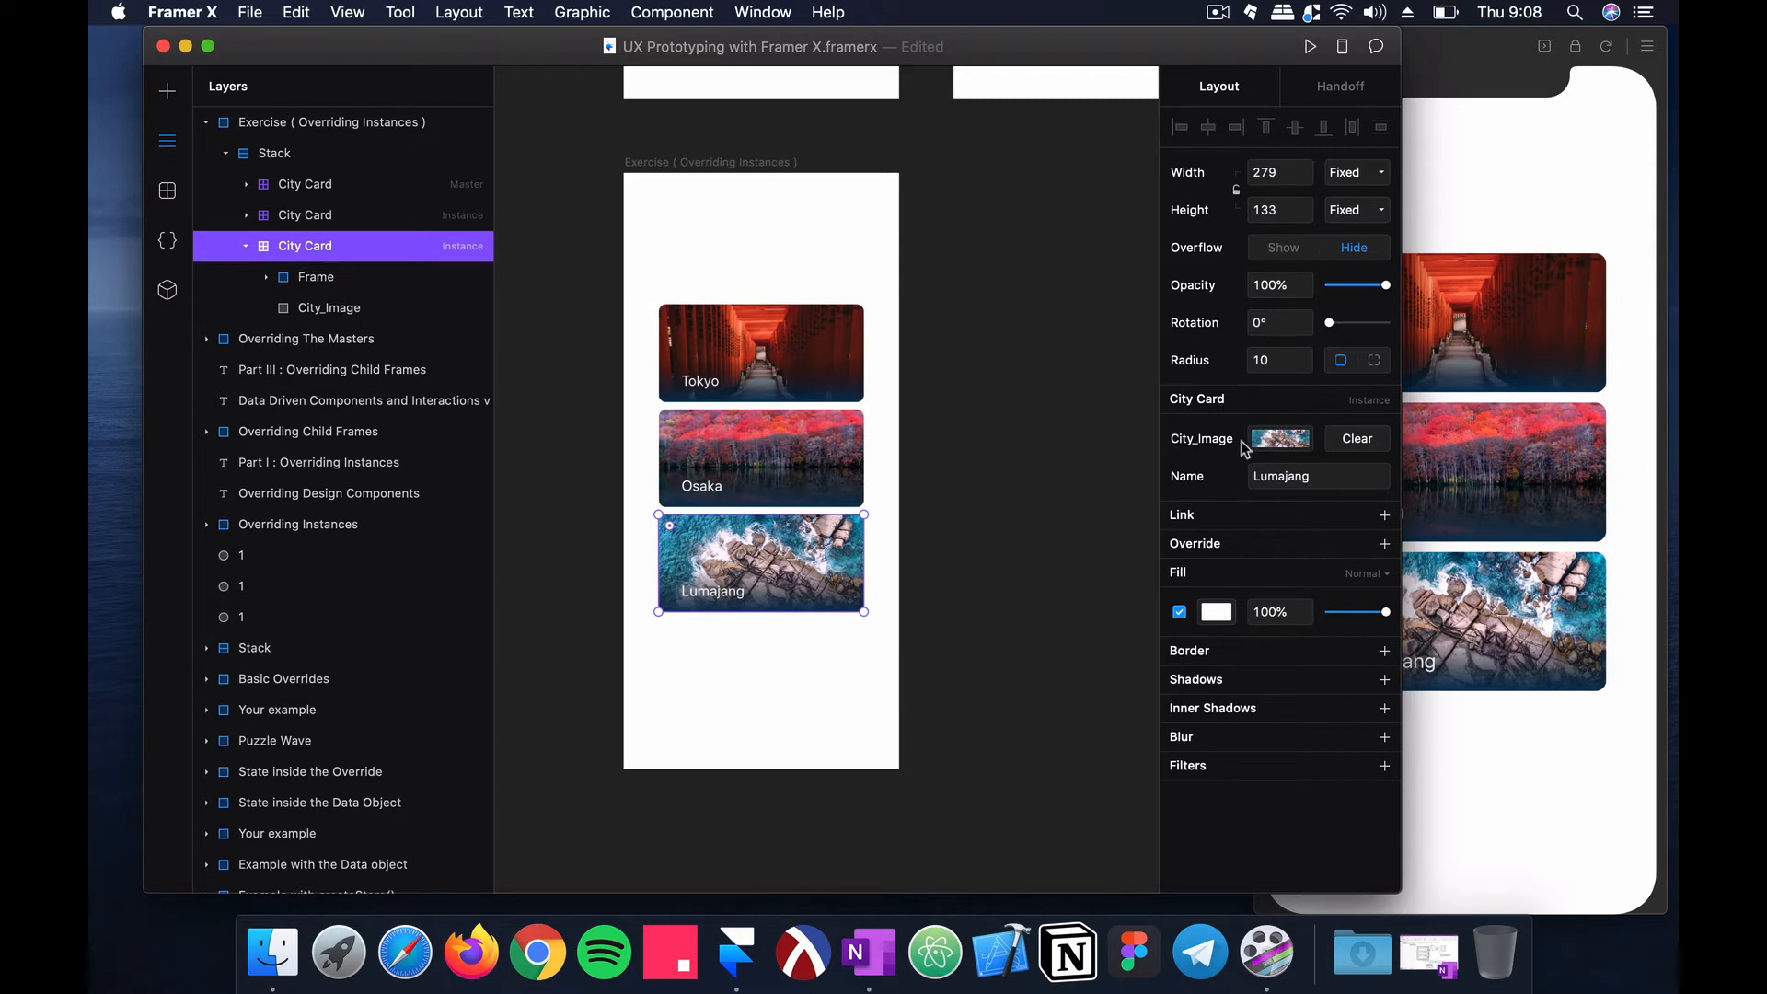
Step: Restore the master City Card's first property name to Image and check it on the instances
left_click(789, 368)
left_click(1334, 438)
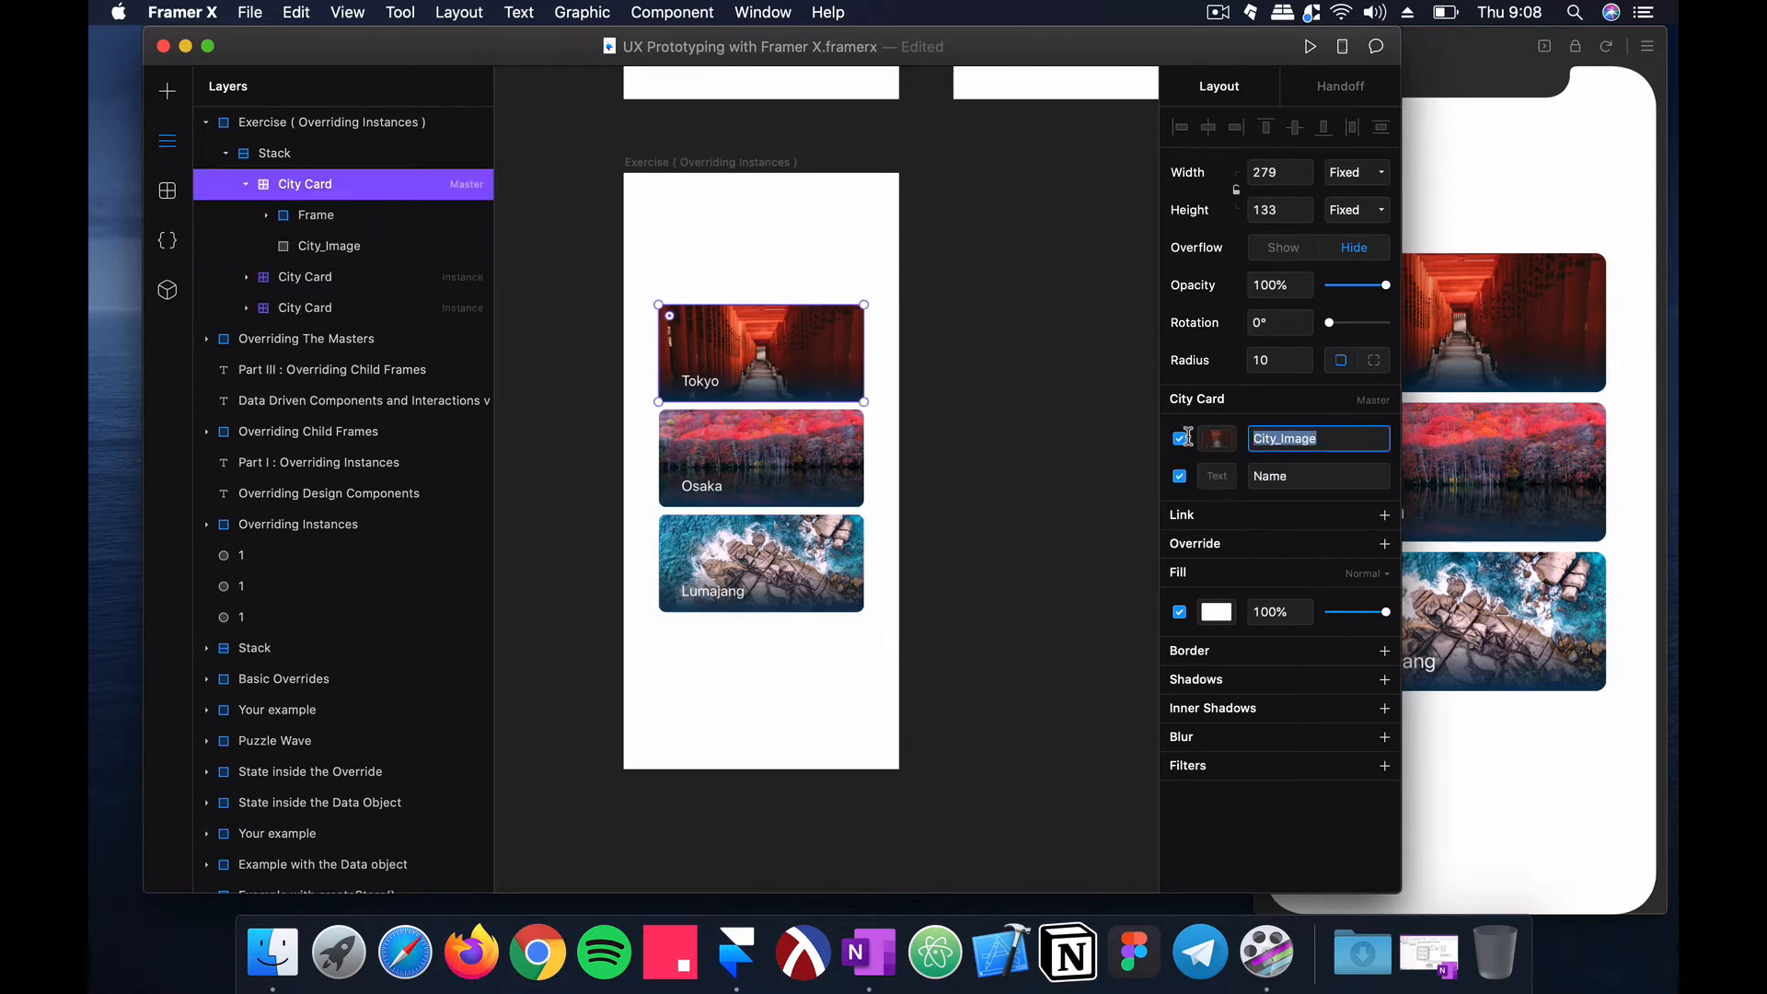
key("BackSpace")
type("Image")
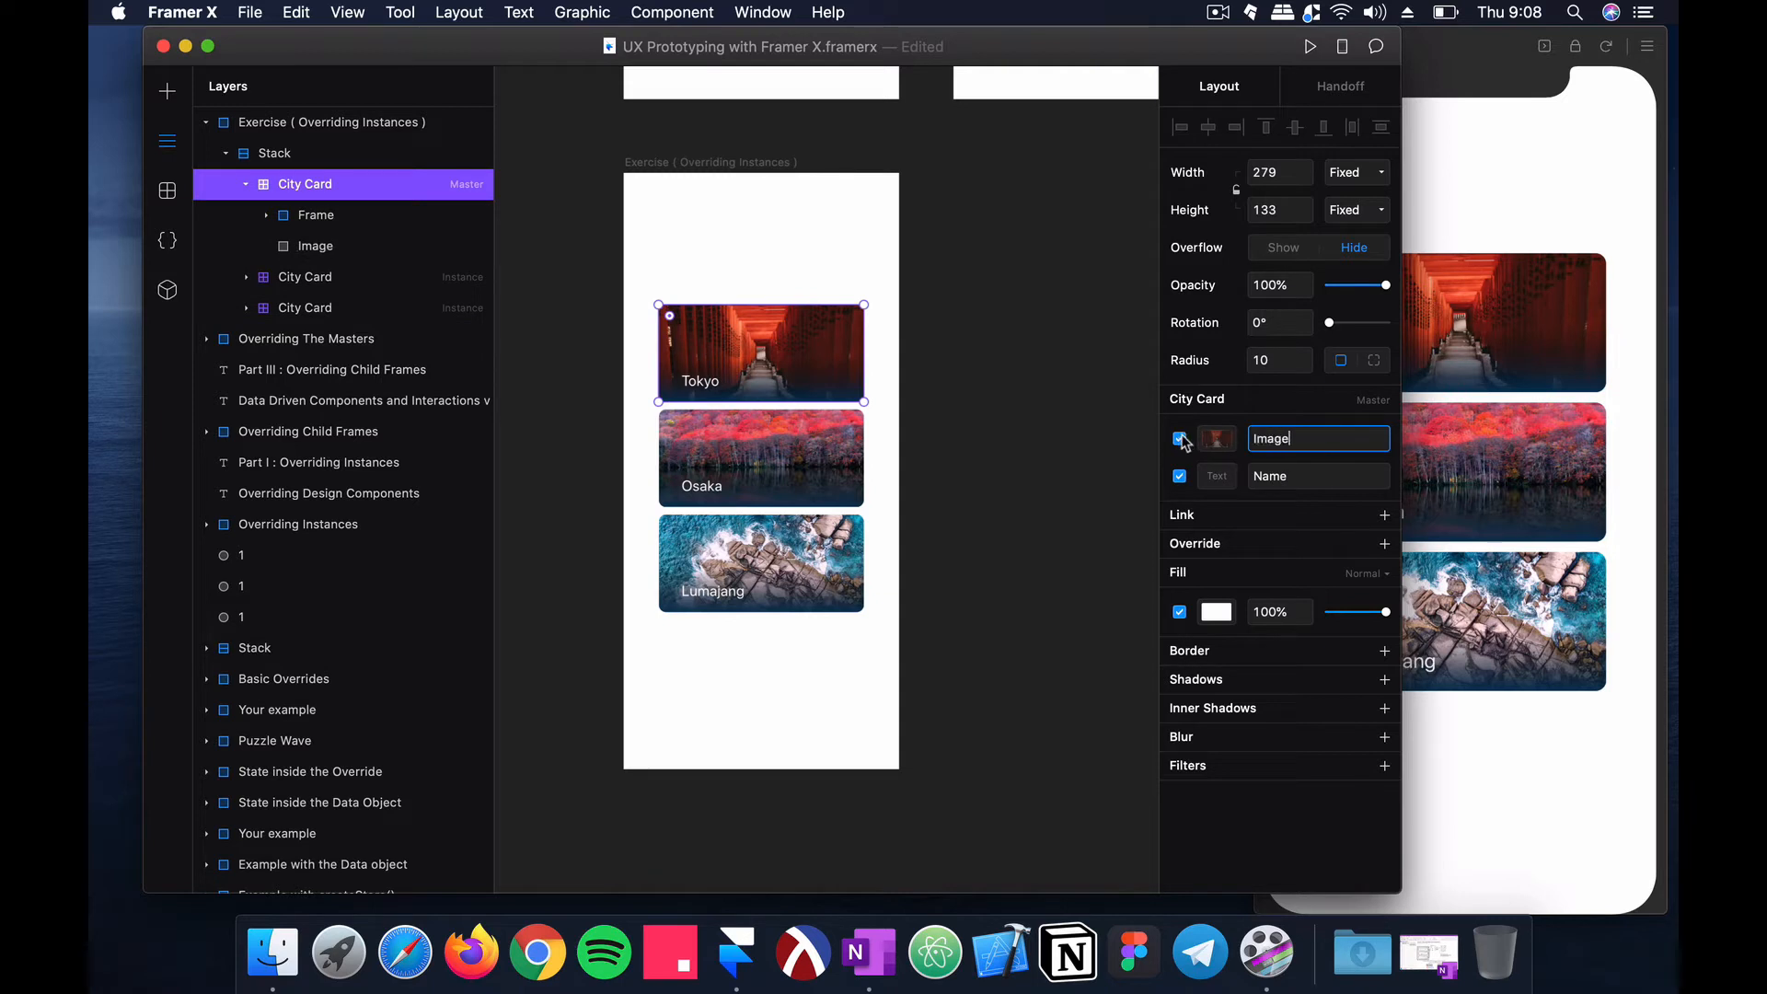
left_click(804, 441)
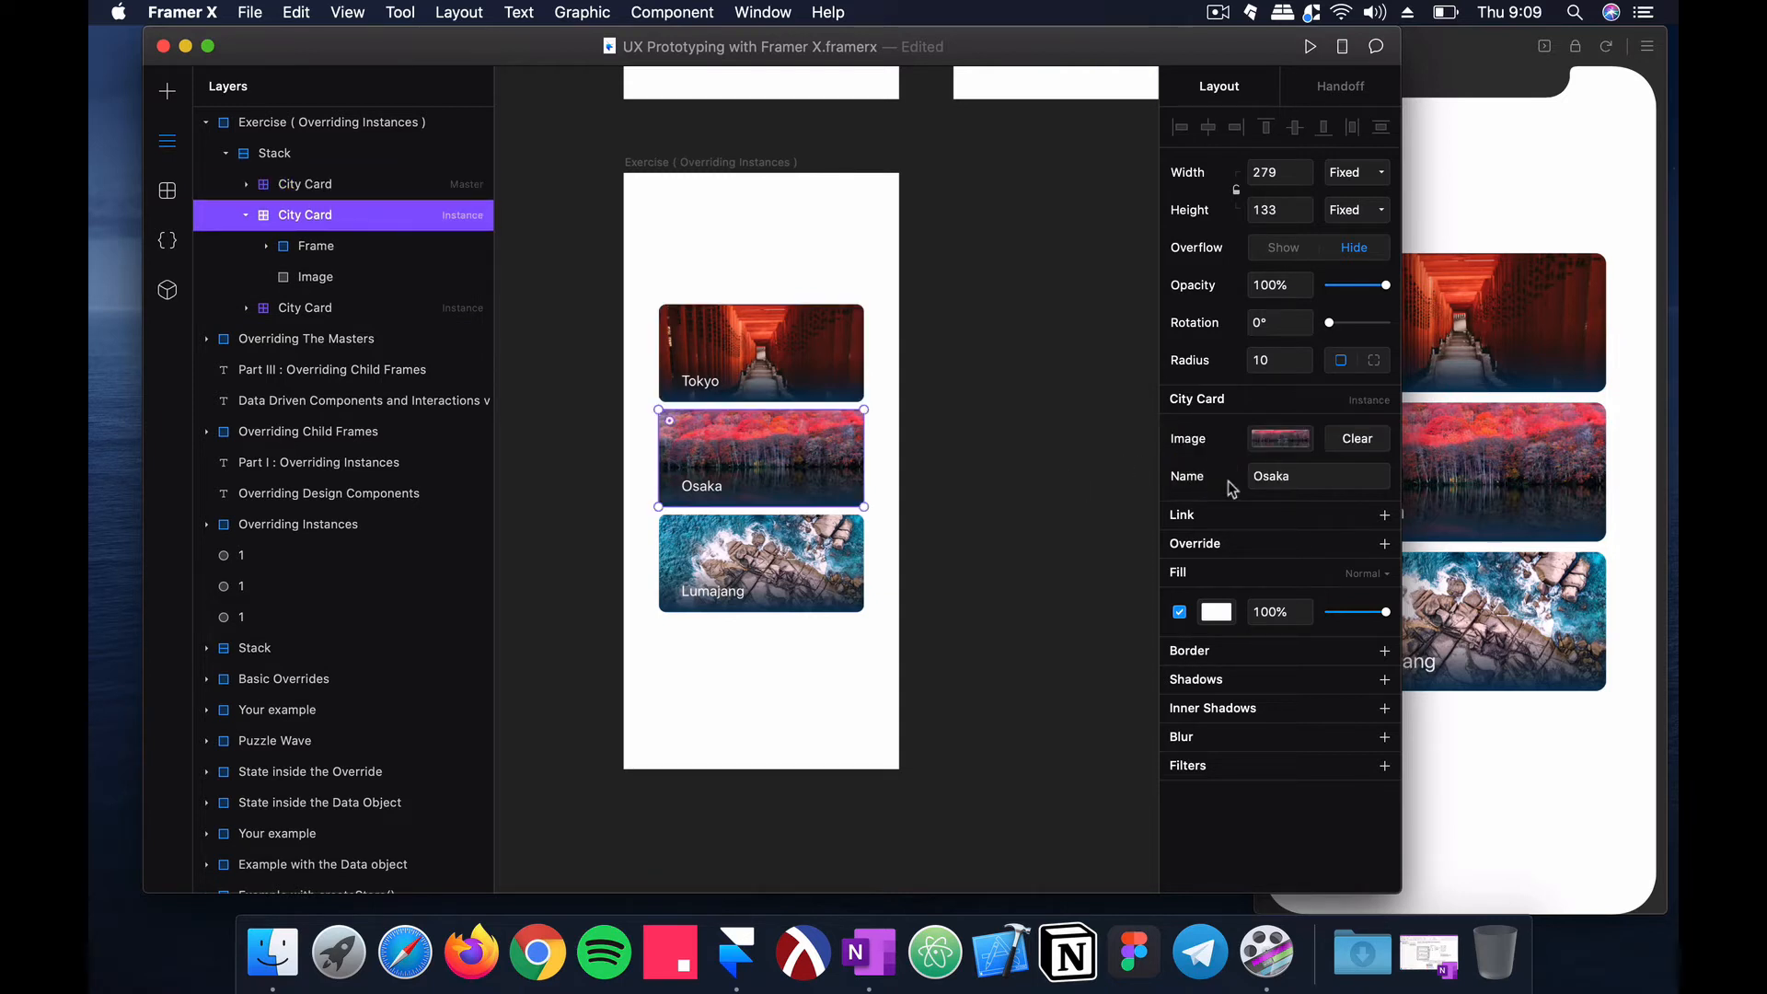
left_click(768, 557)
left_click(809, 349)
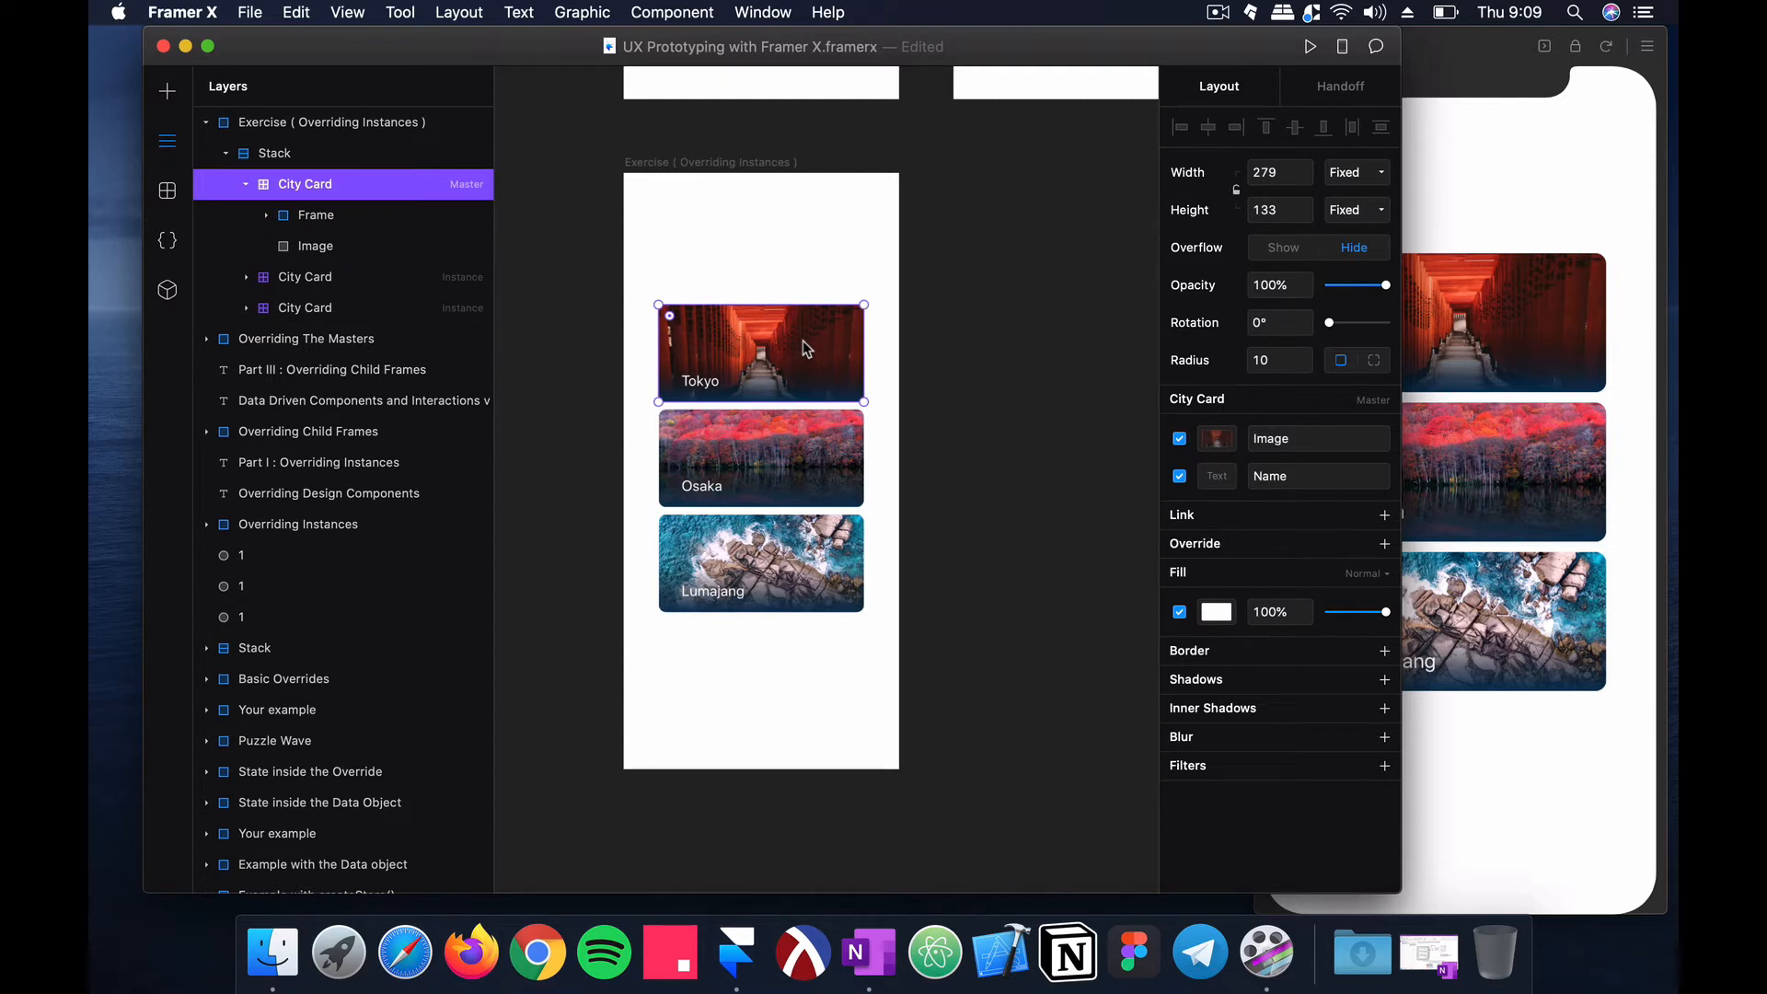
Step: View the code file 1. Overriding instances.tsx and return to the canvas
scroll(804, 348, "up", 2)
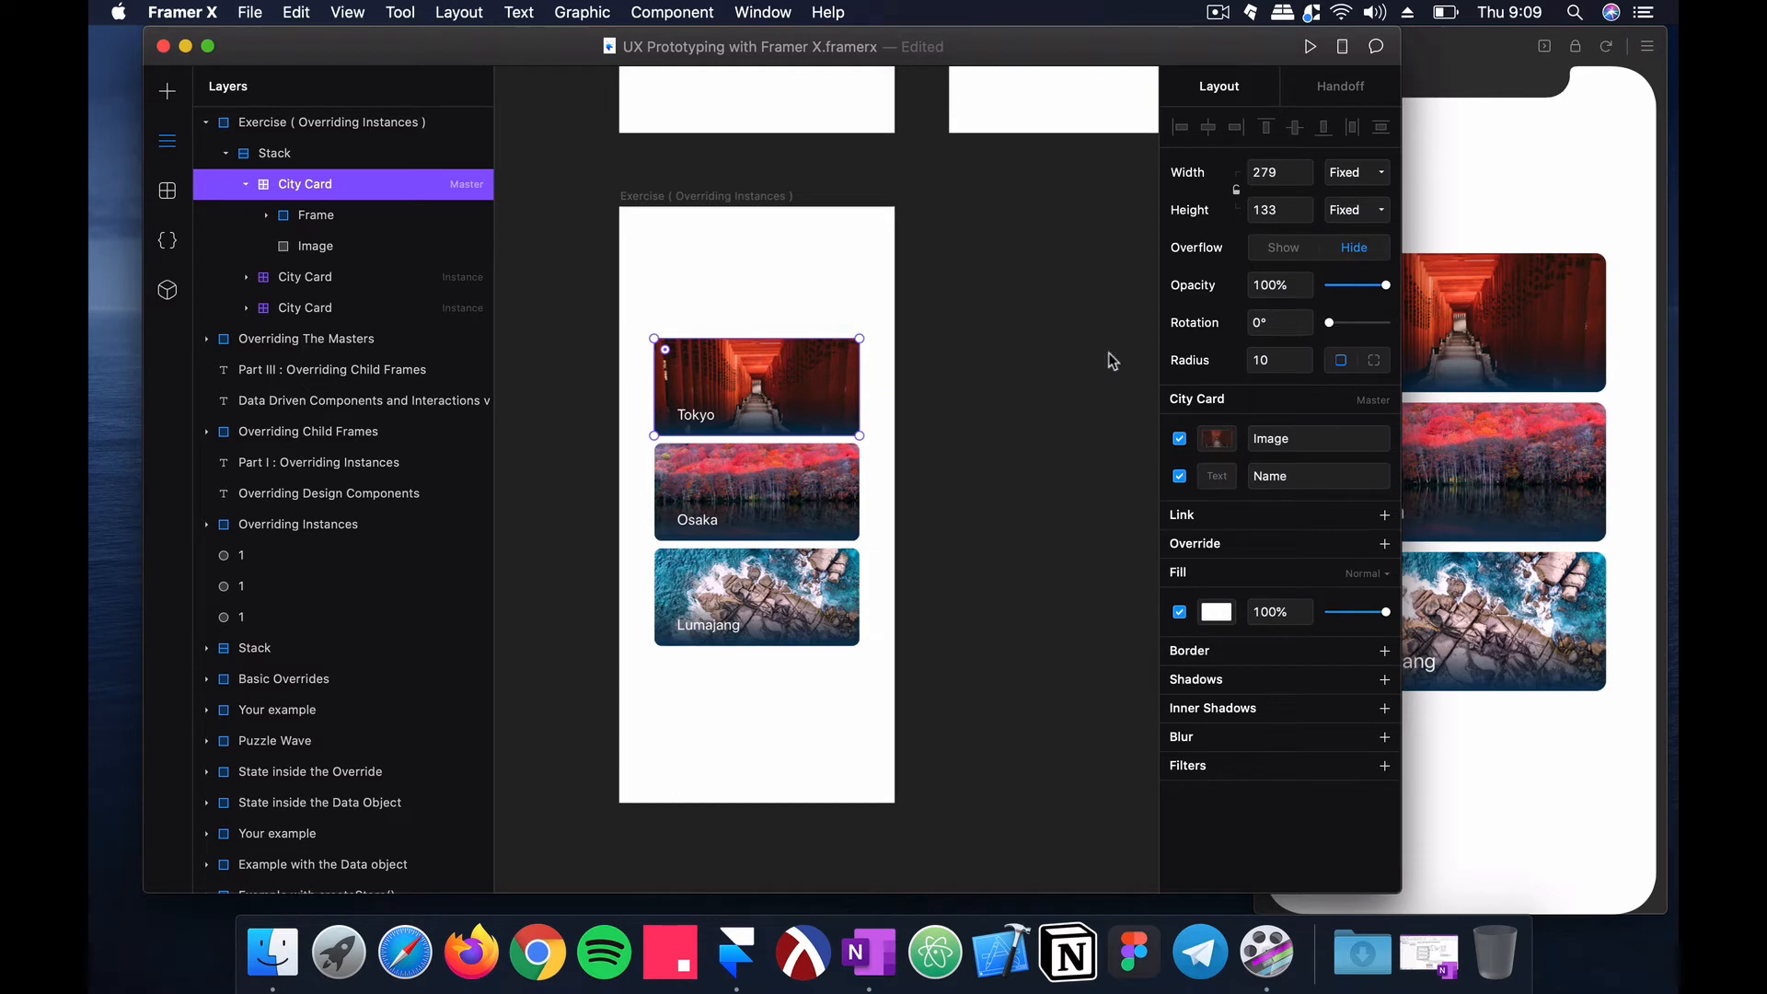
scroll(846, 157, "up", 15)
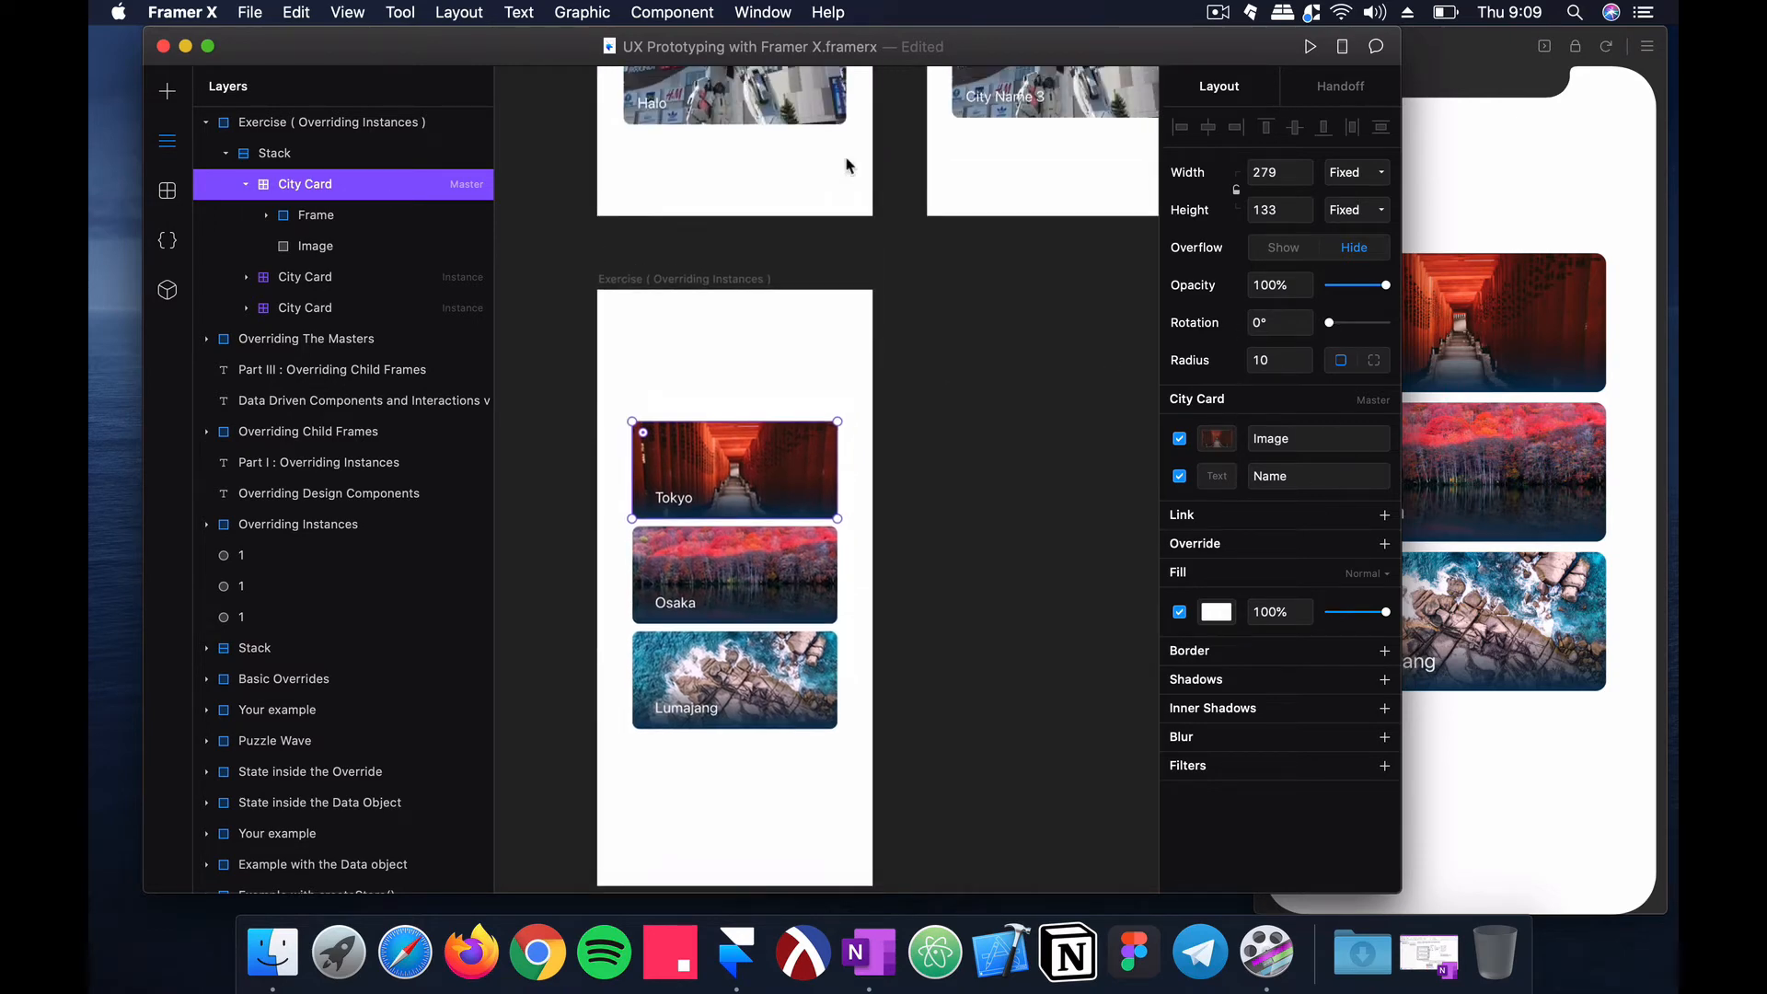
scroll(802, 196, "down", 15)
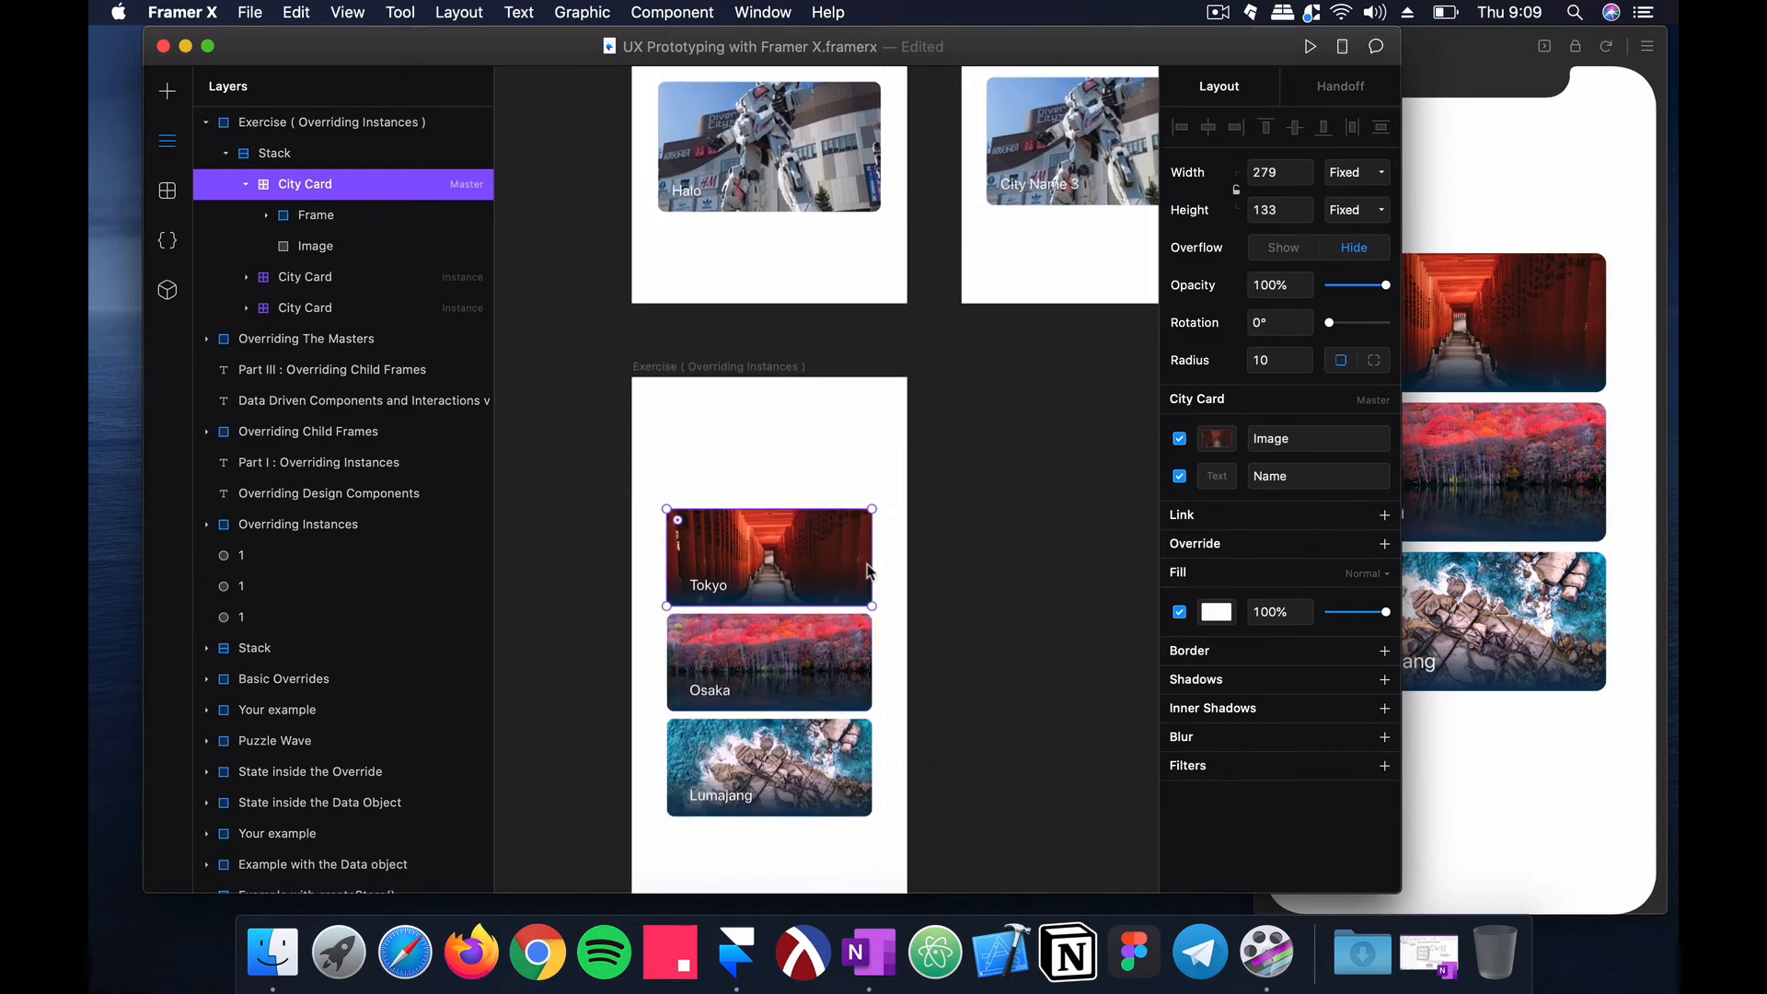
scroll(870, 571, "down", 4)
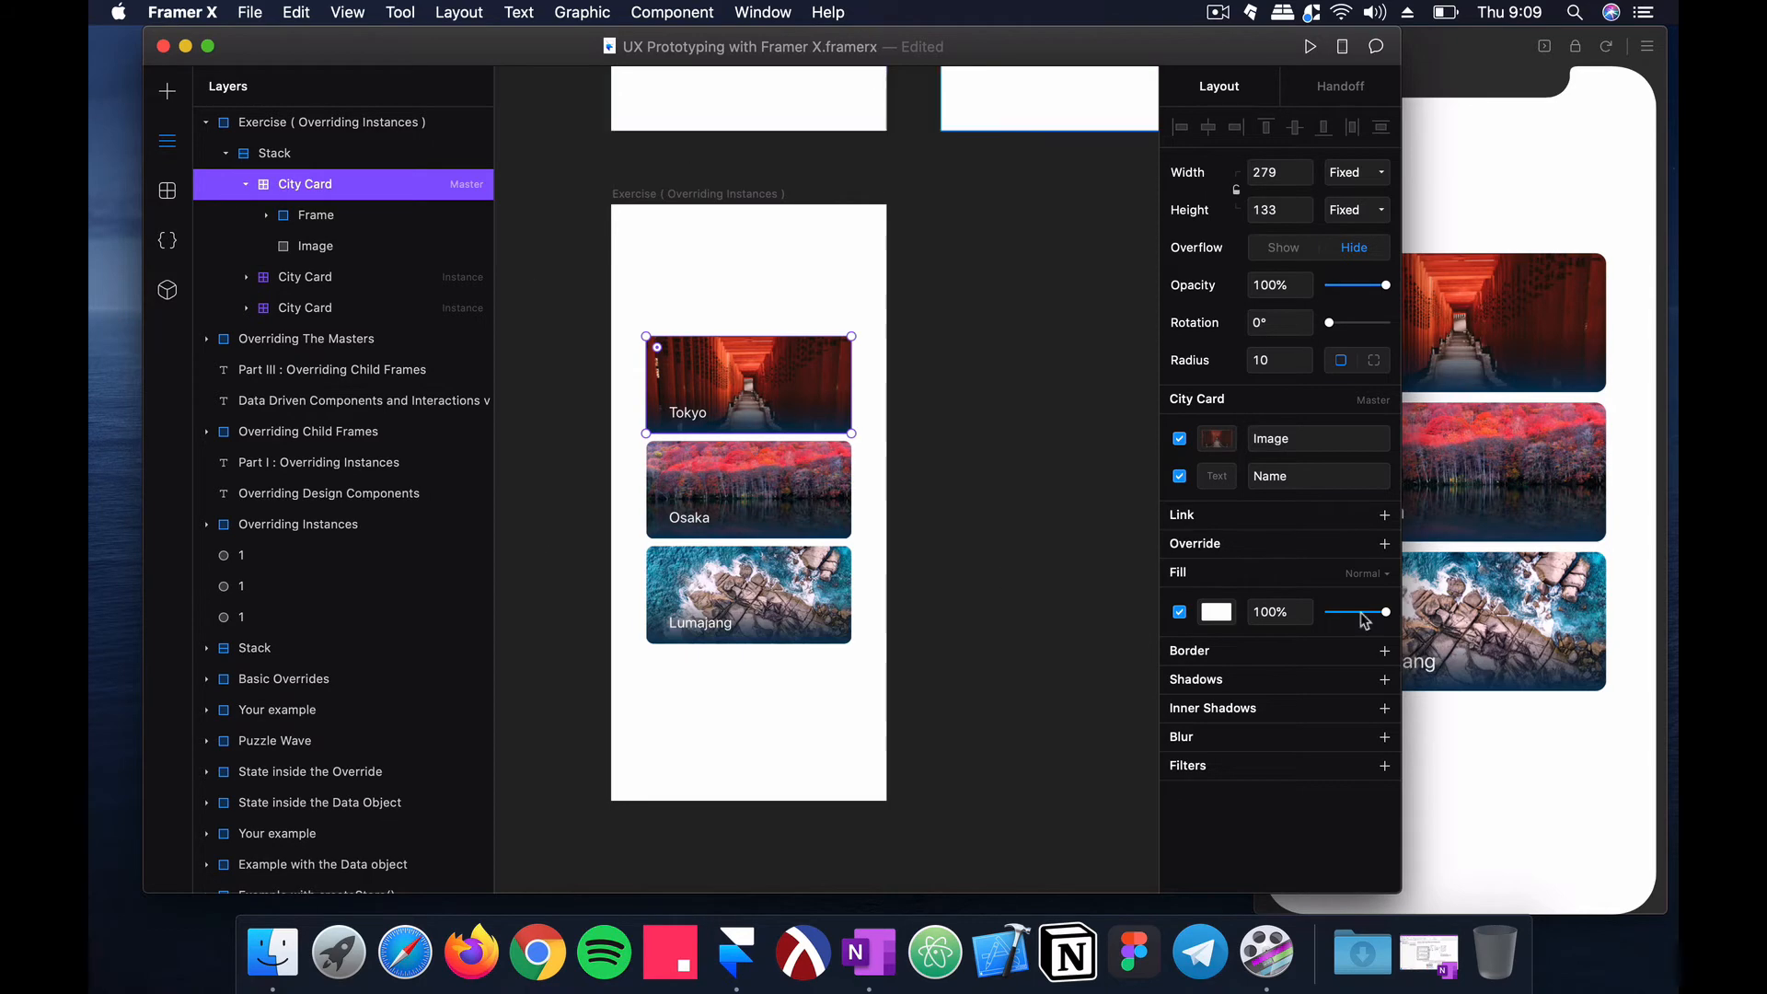
left_click(167, 241)
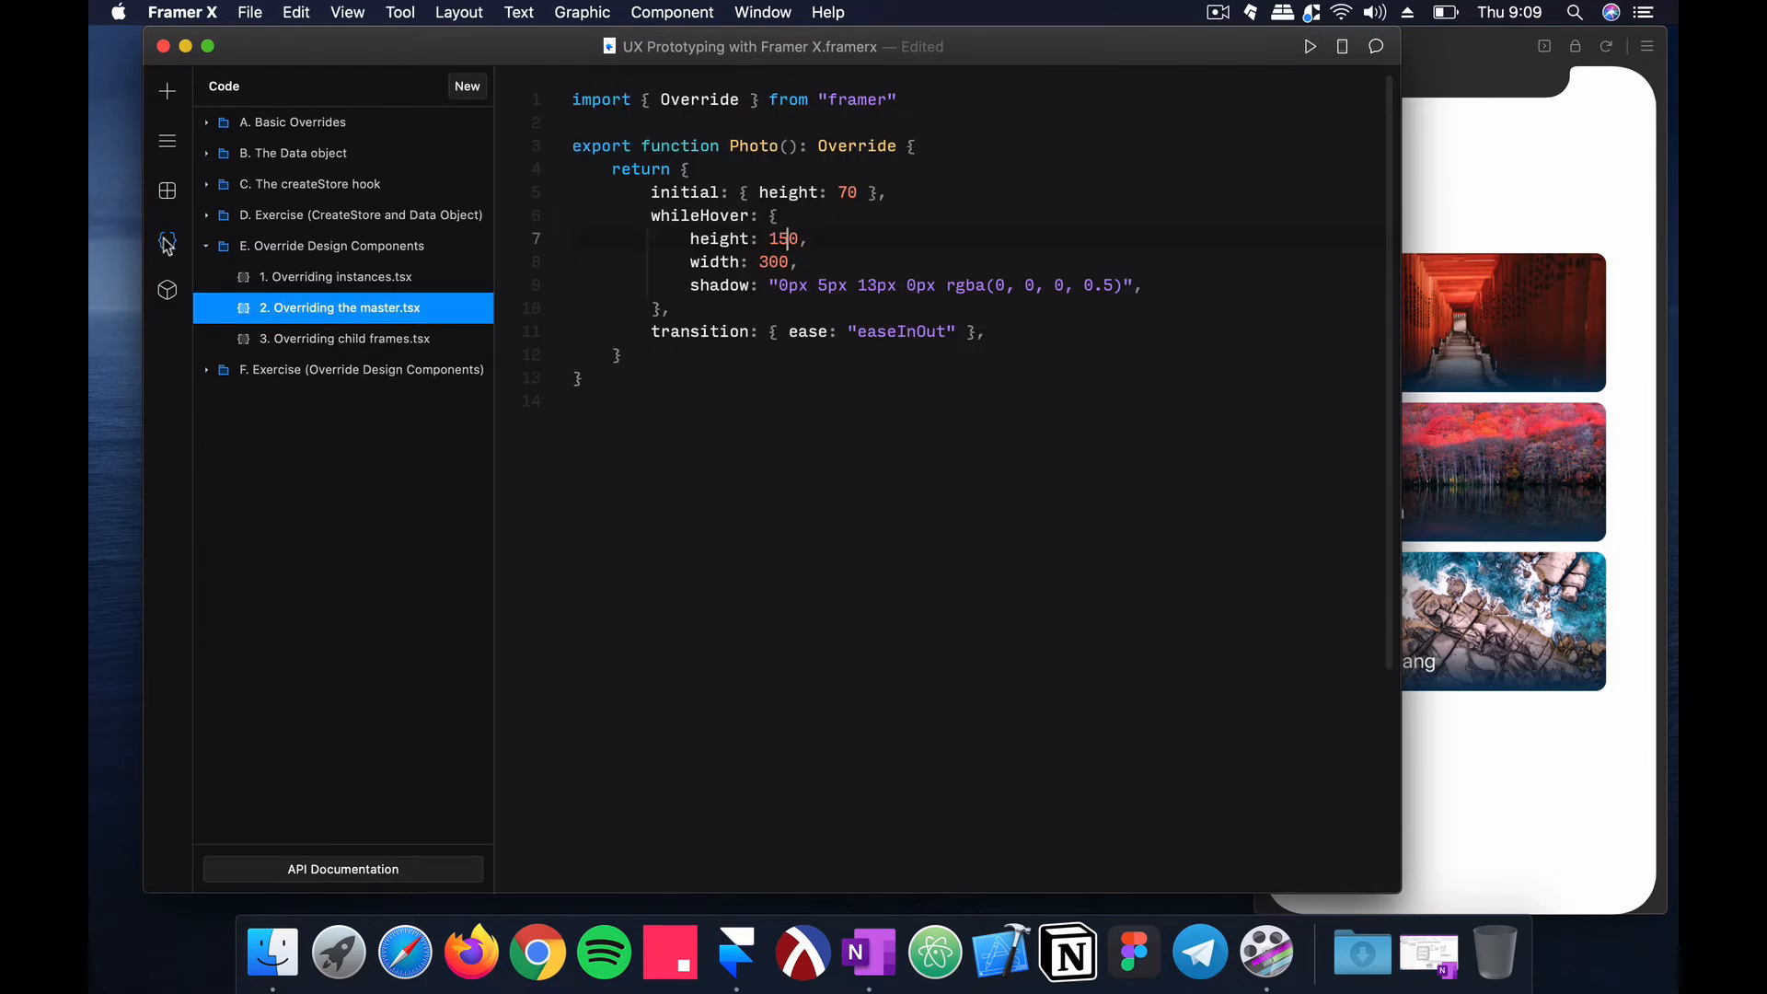
left_click(297, 276)
left_click(169, 91)
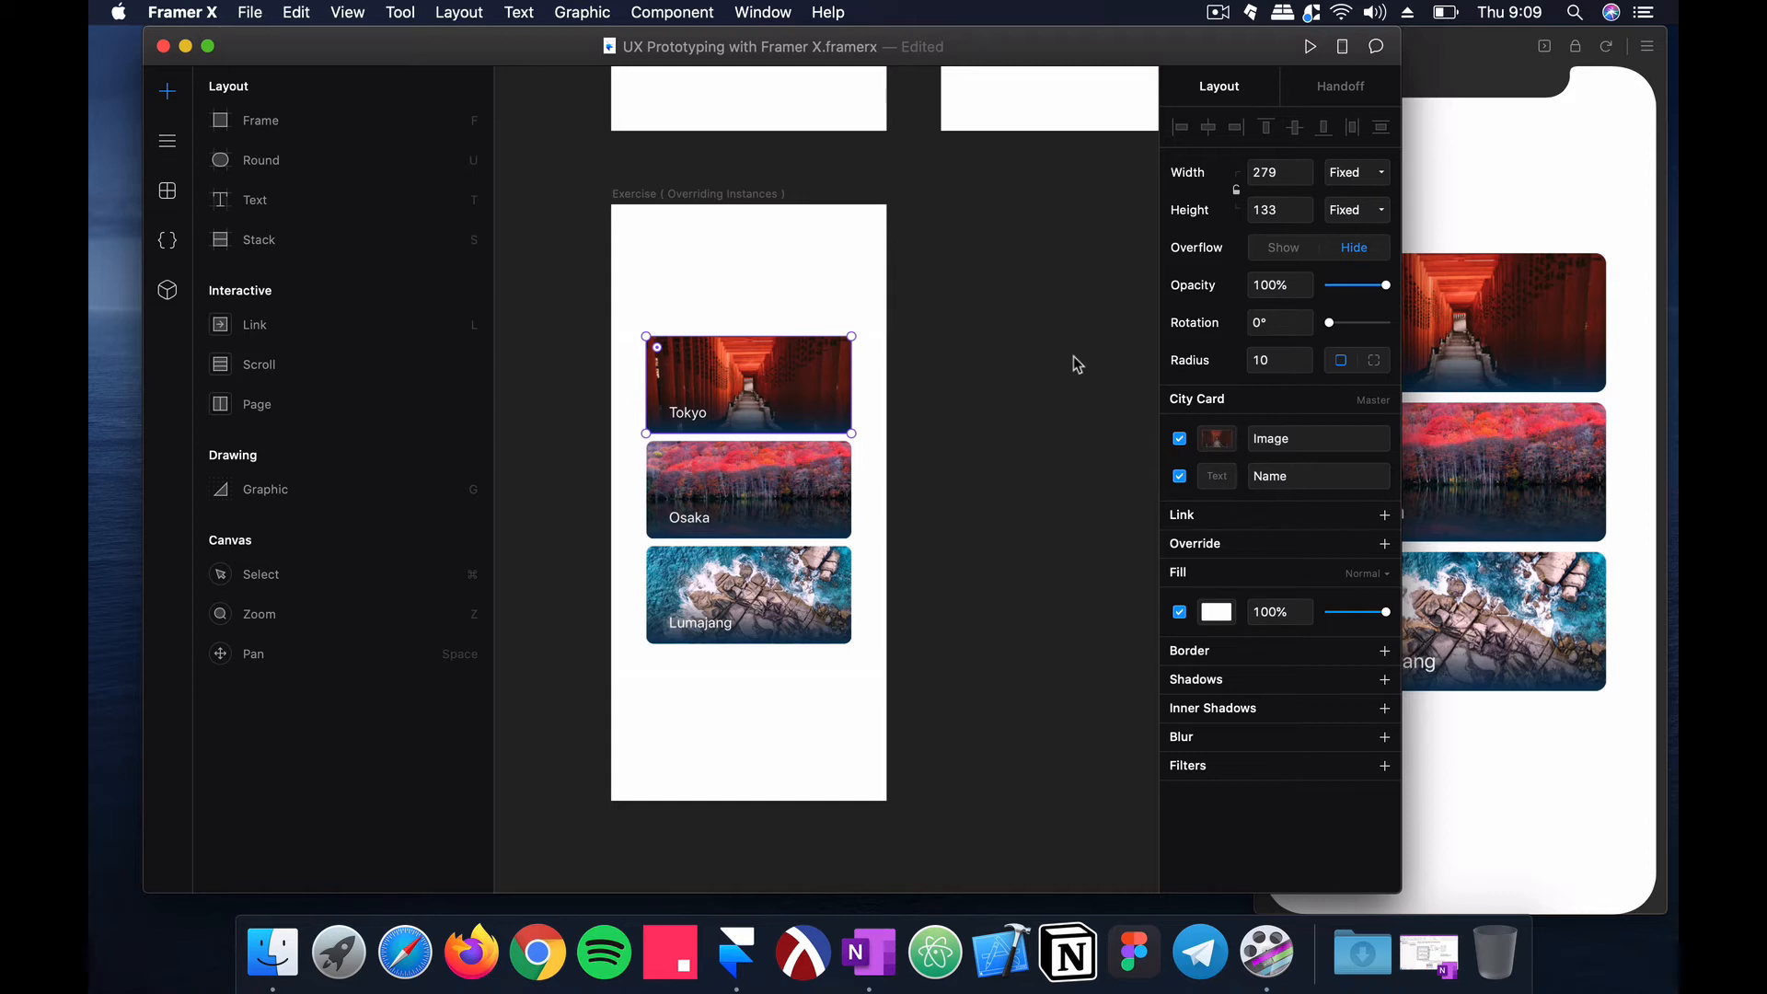
Step: Duplicate the Exercise ( Overriding Instances ) frame, placing the copy beside the original at X 1395, Y 609
scroll(1073, 355, "right", 3)
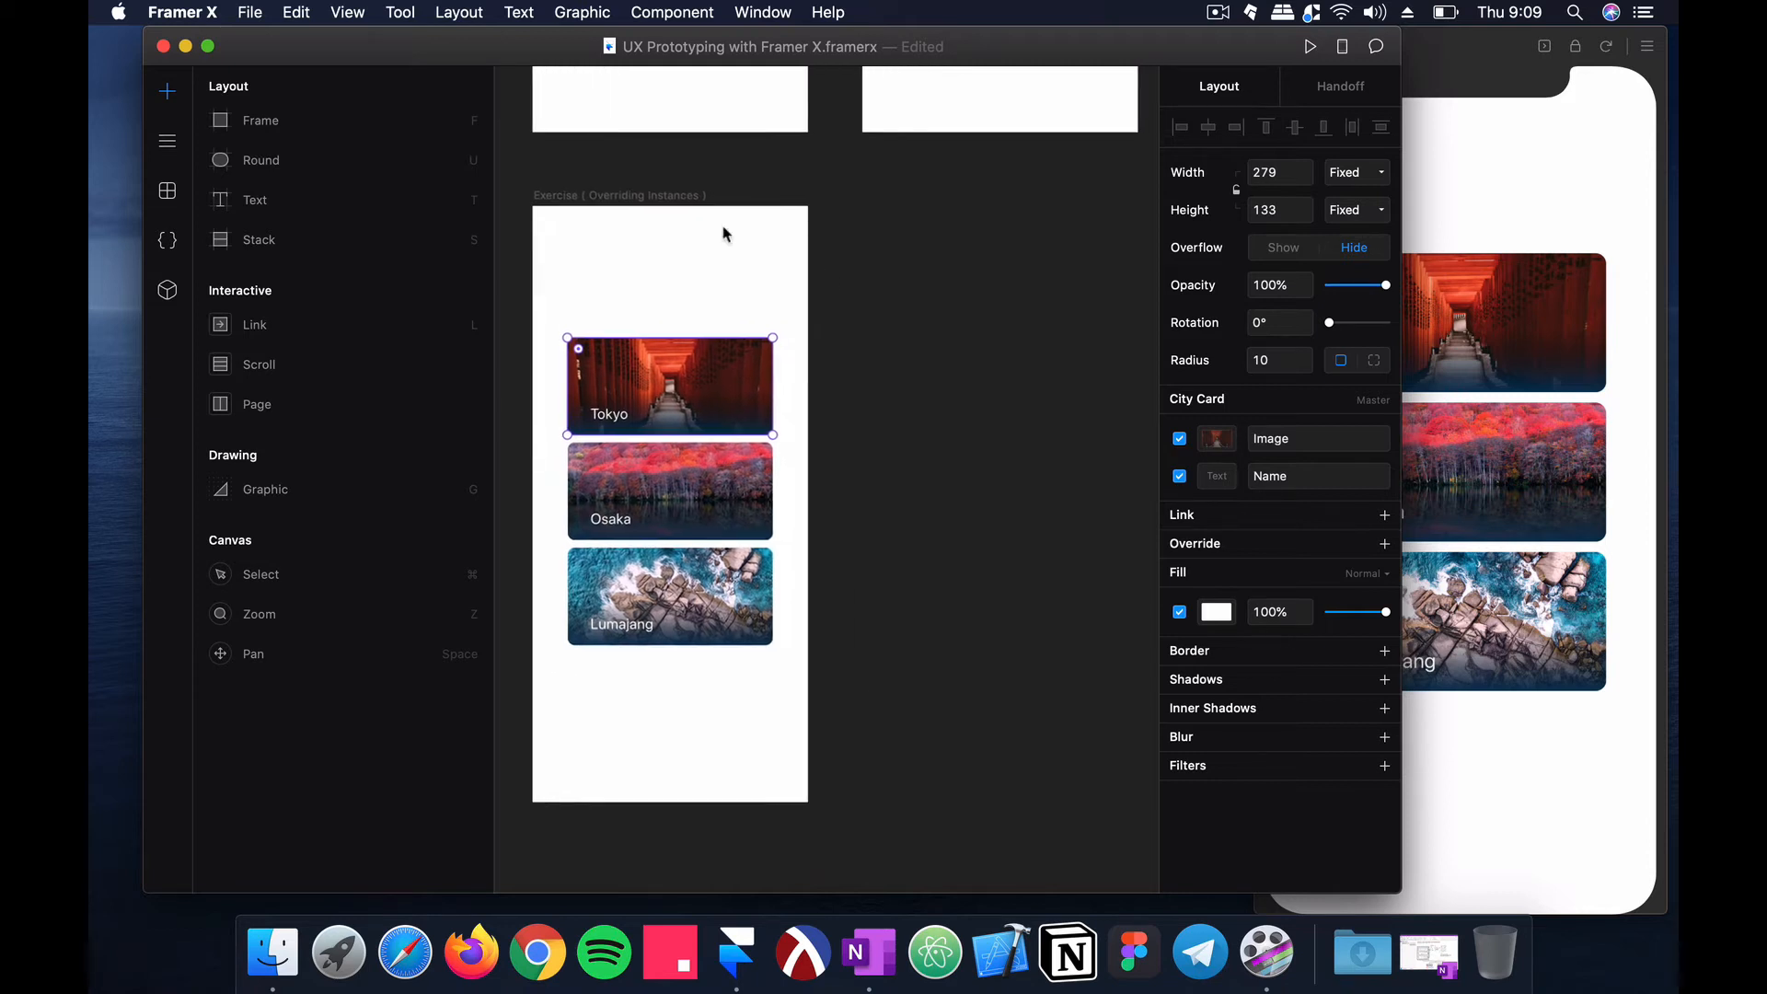
left_click(659, 198)
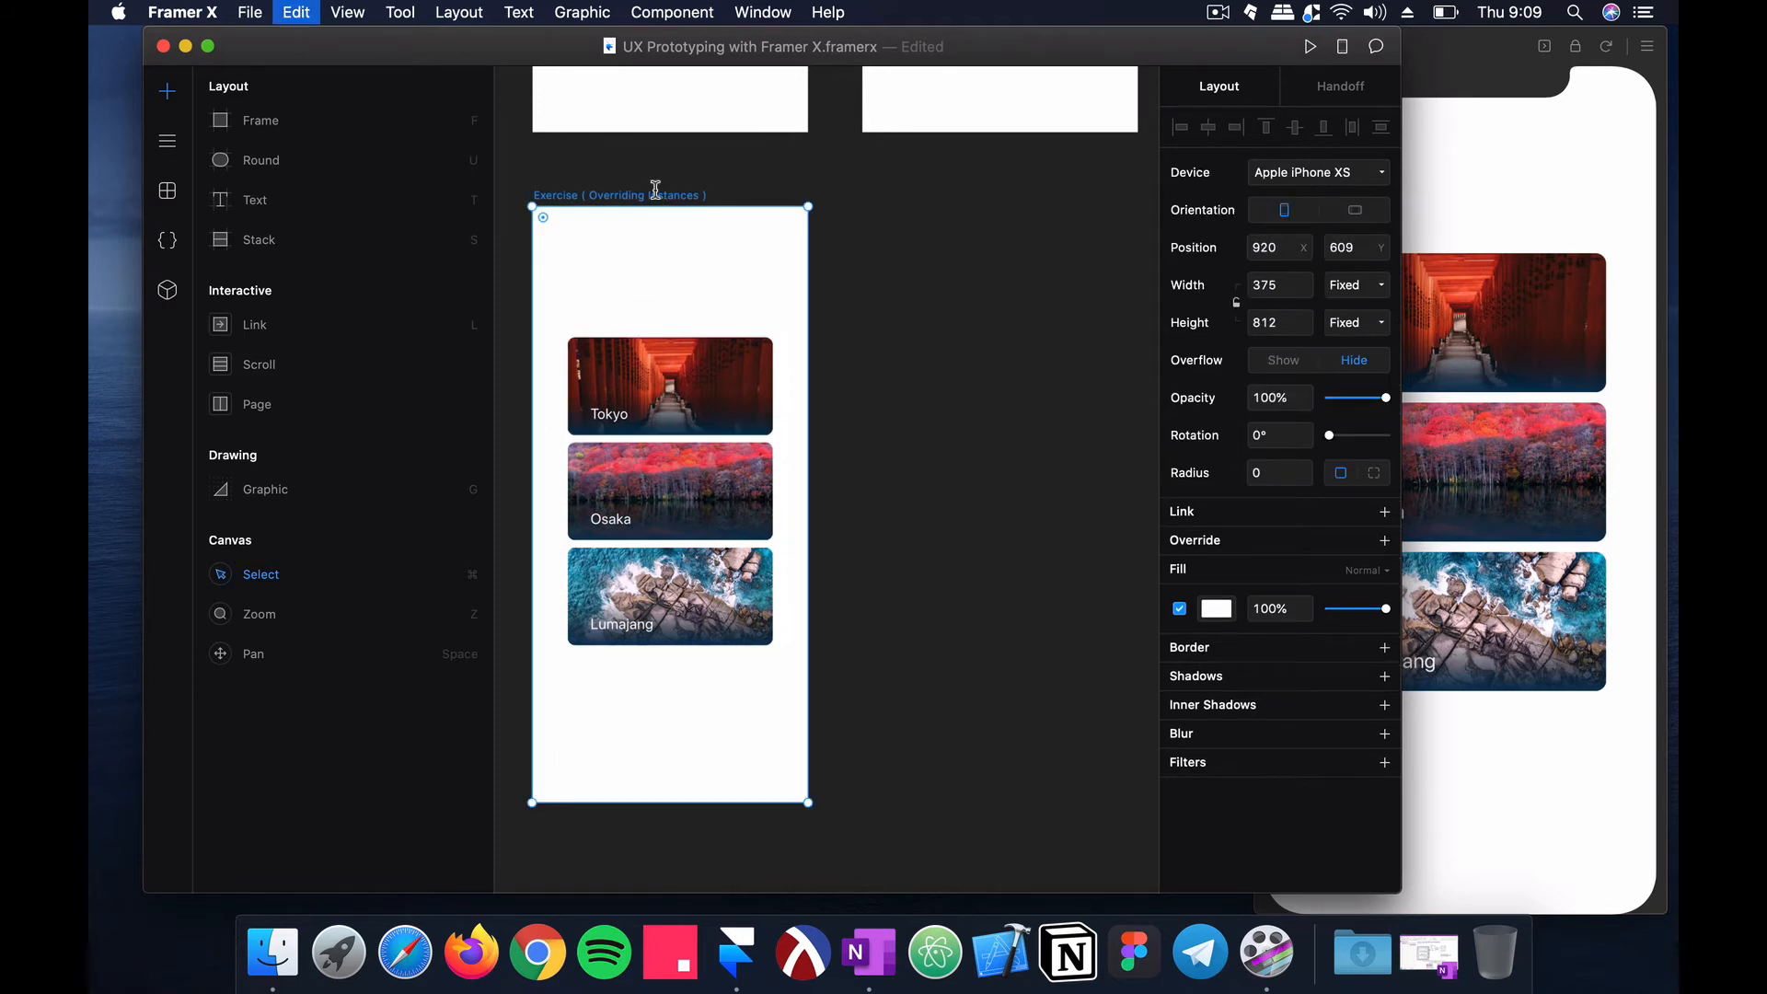
left_click(654, 161)
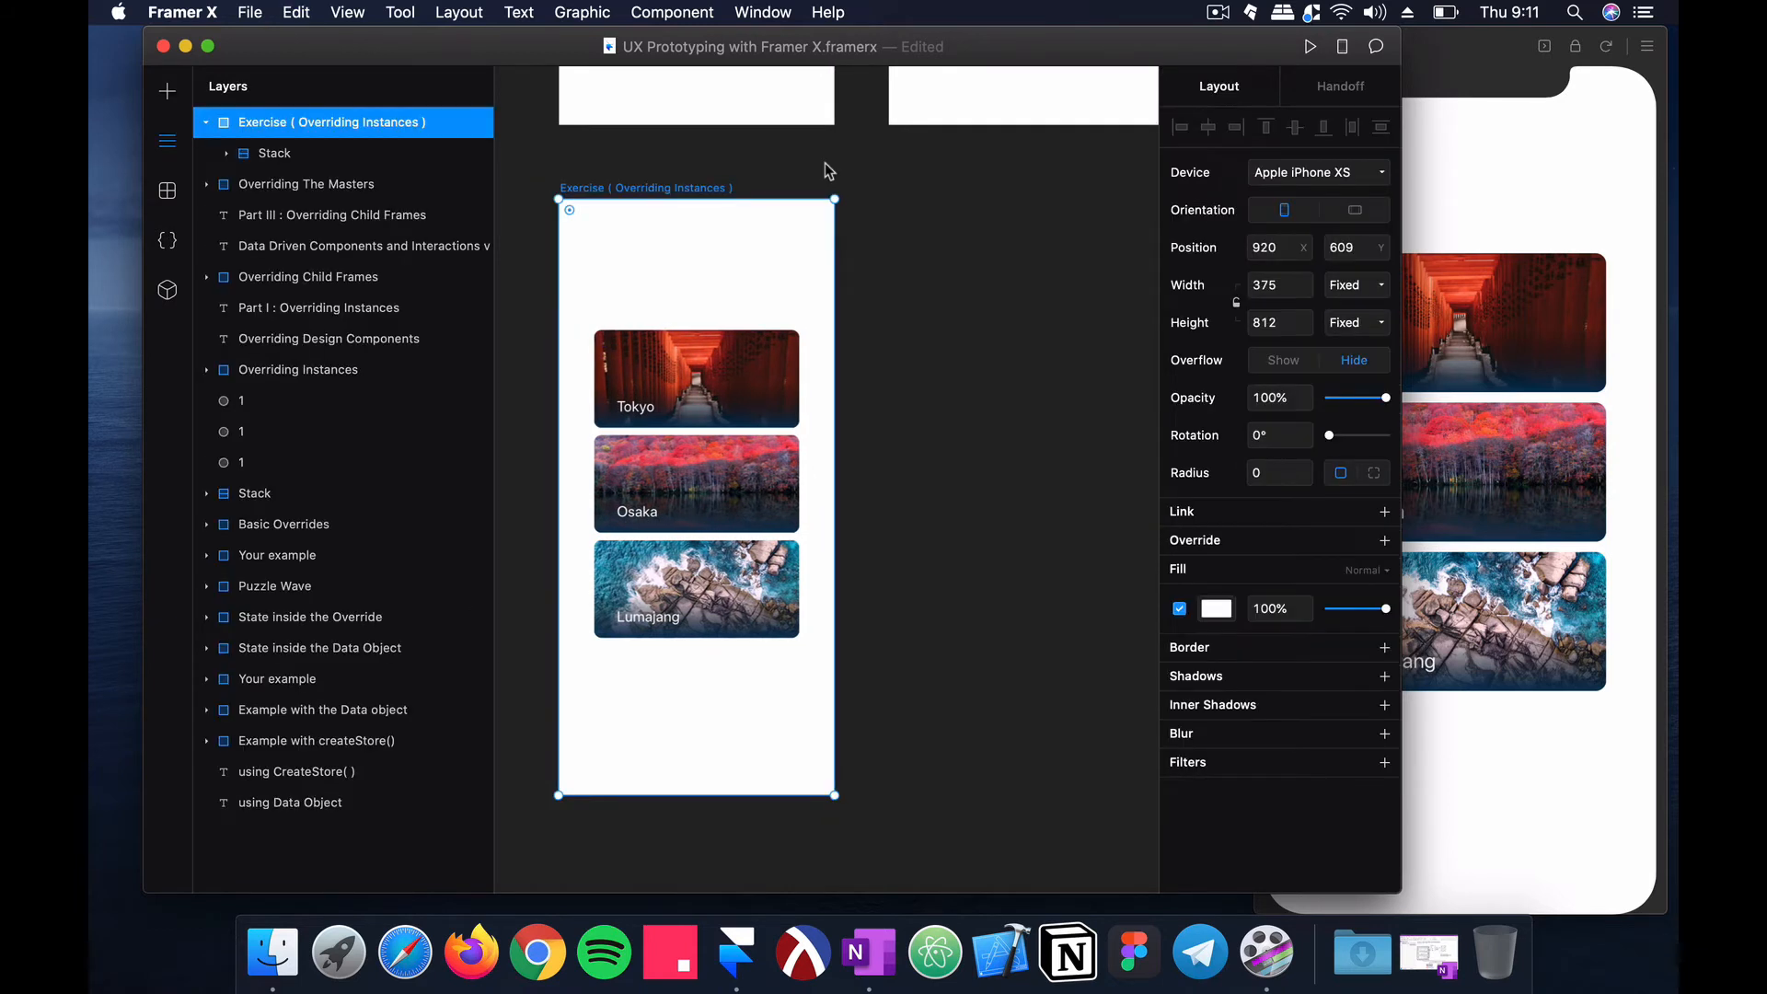
key("super+c")
key("super+v")
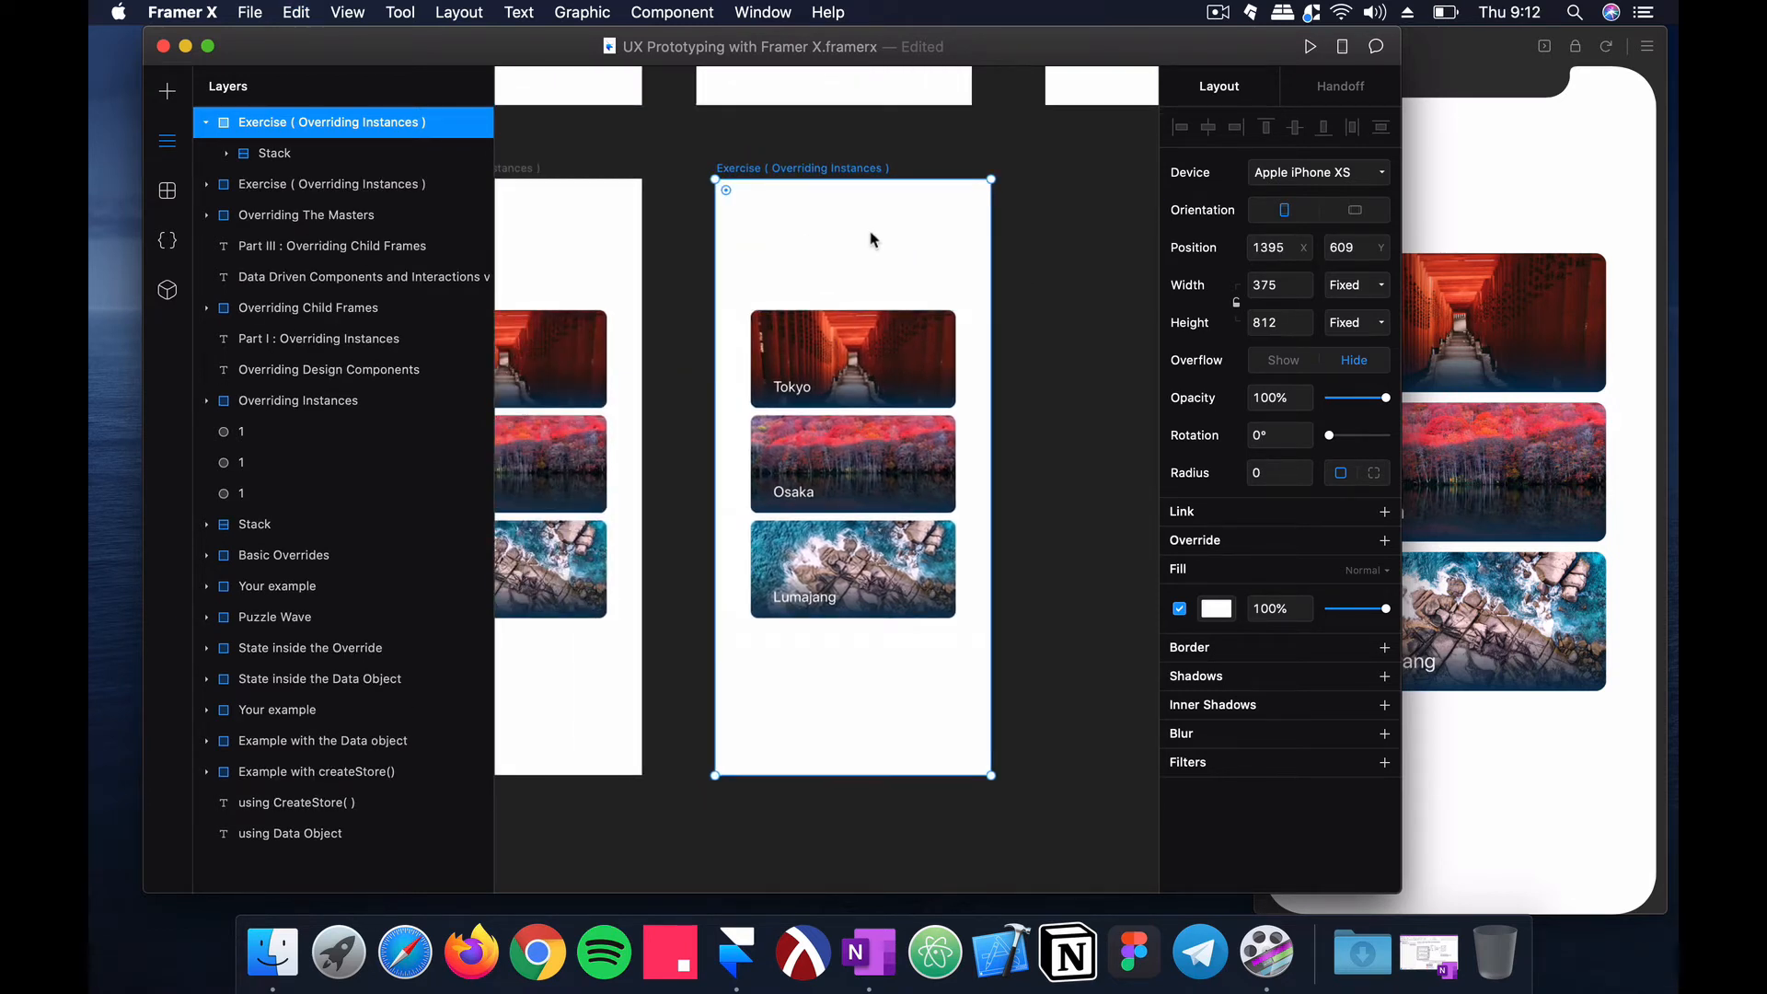
Step: Expand the copied frame's Stack layer to examine whether its City Cards are masters or instances
scroll(872, 239, "left", 3)
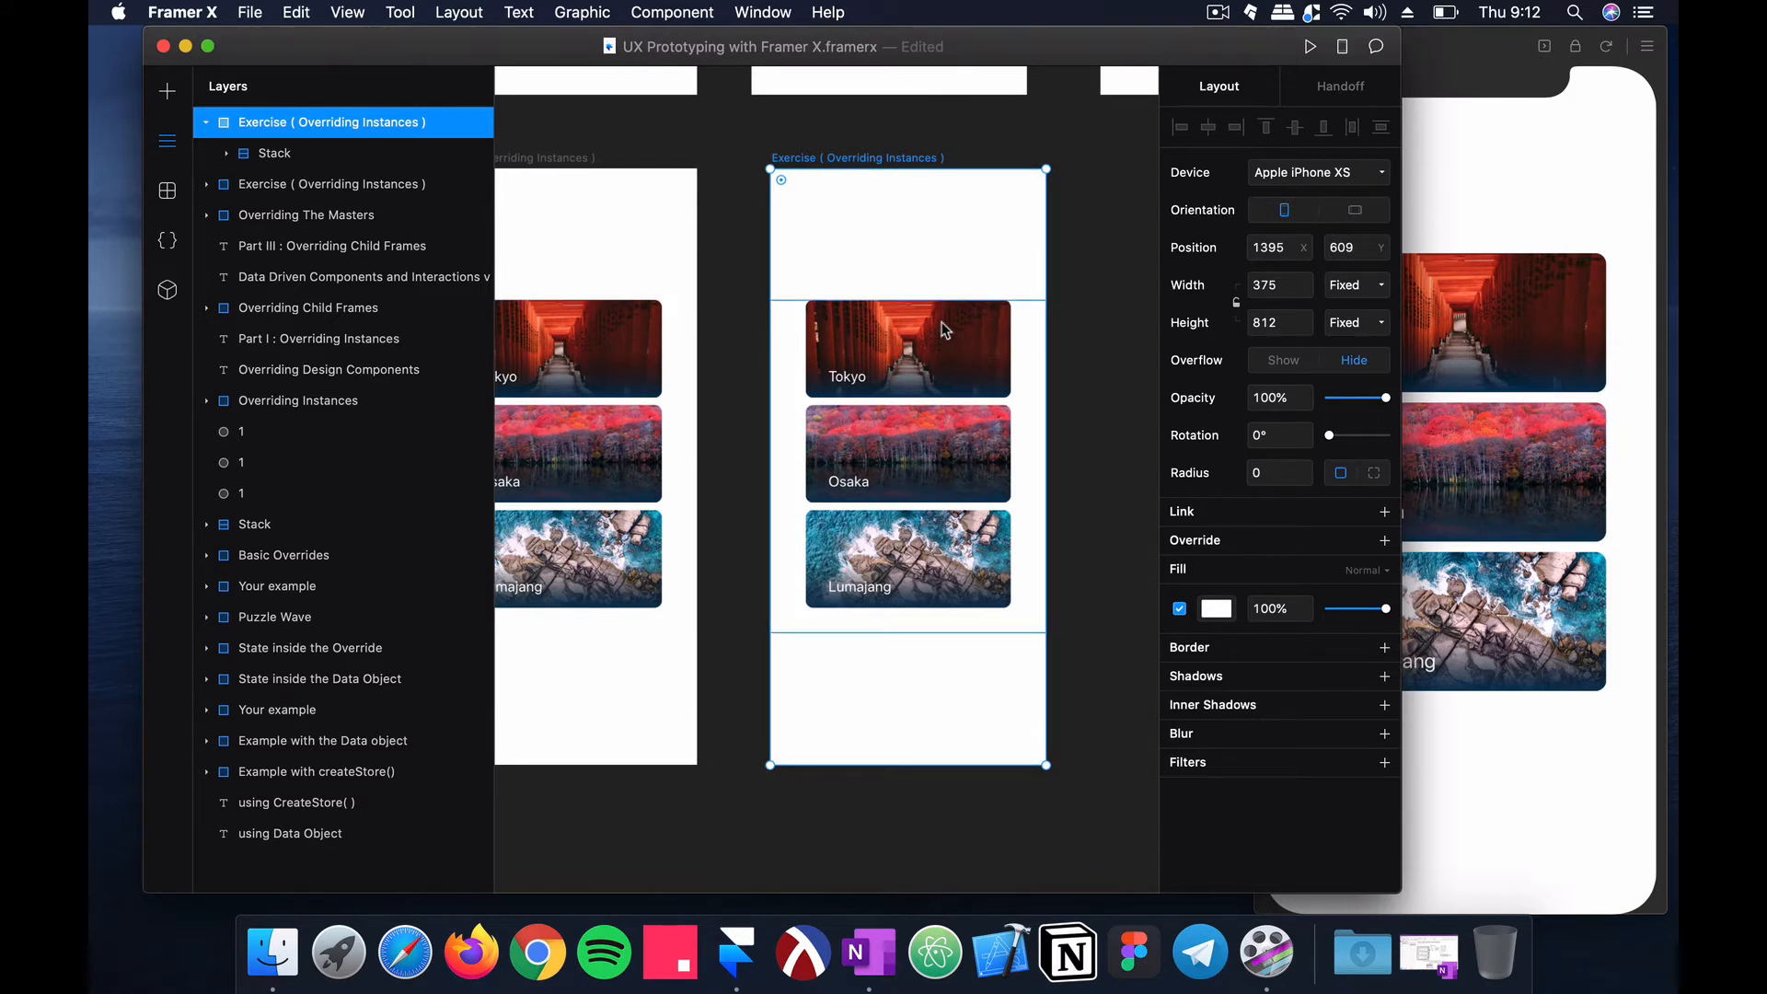
scroll(785, 249, "left", 3)
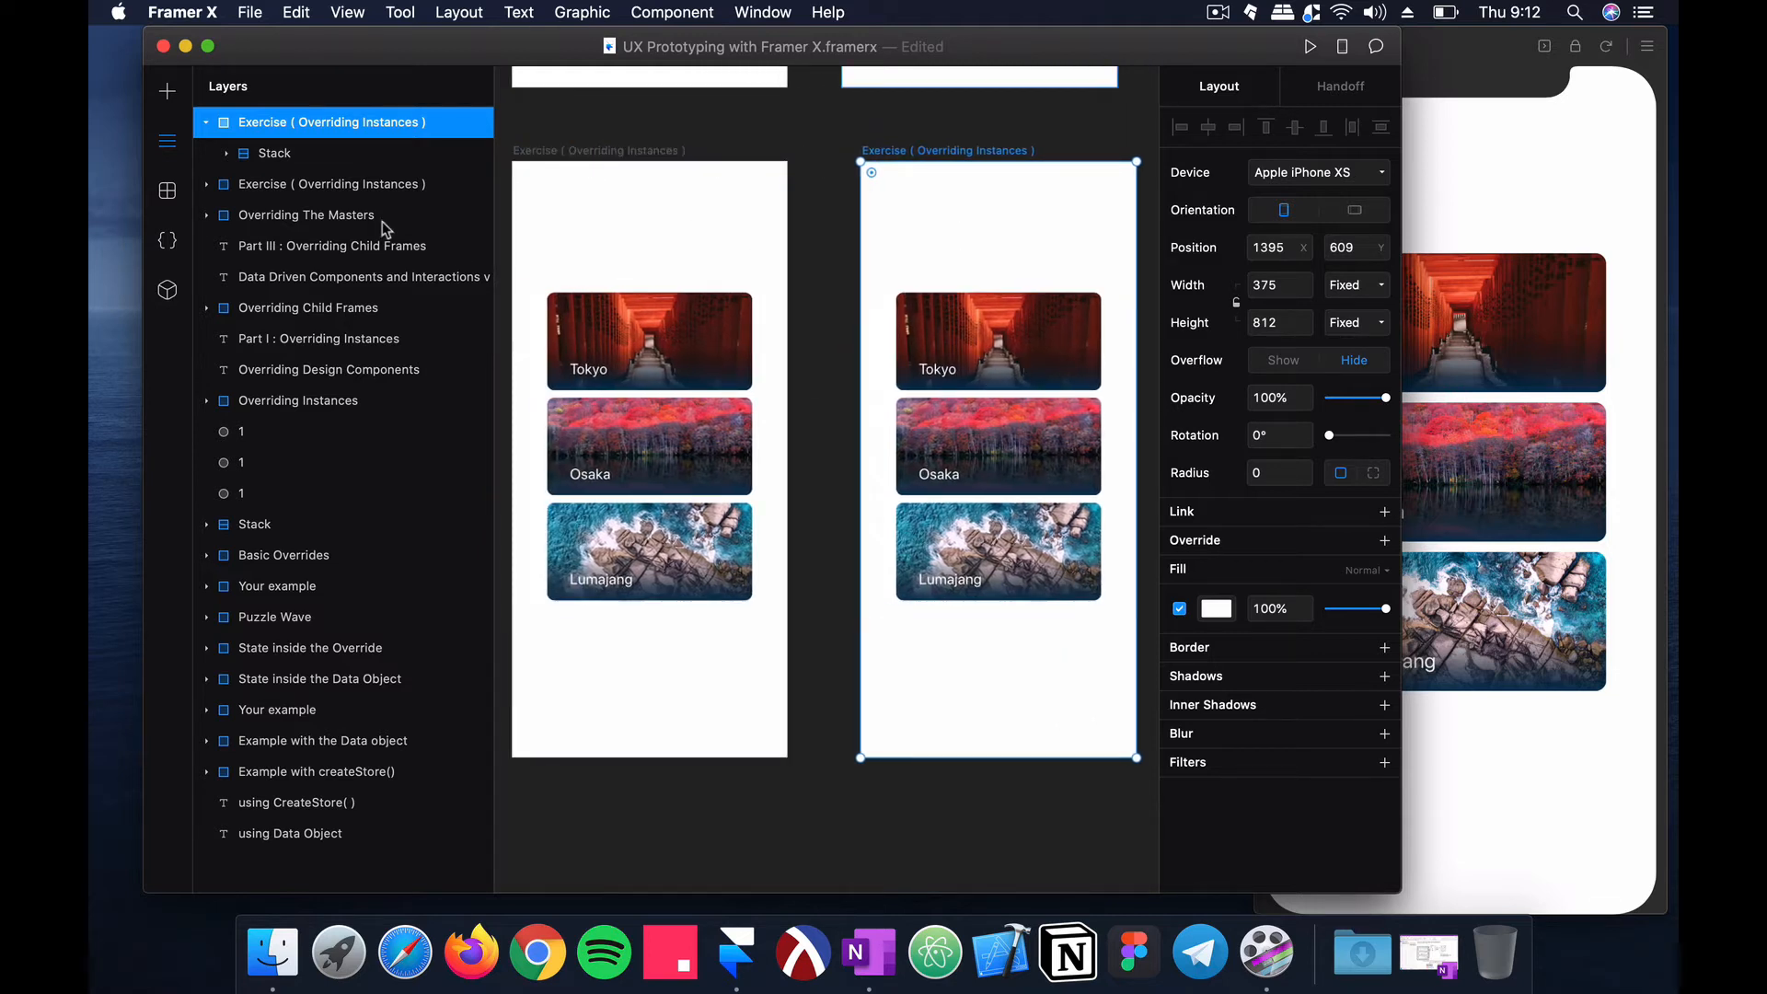
left_click(225, 153)
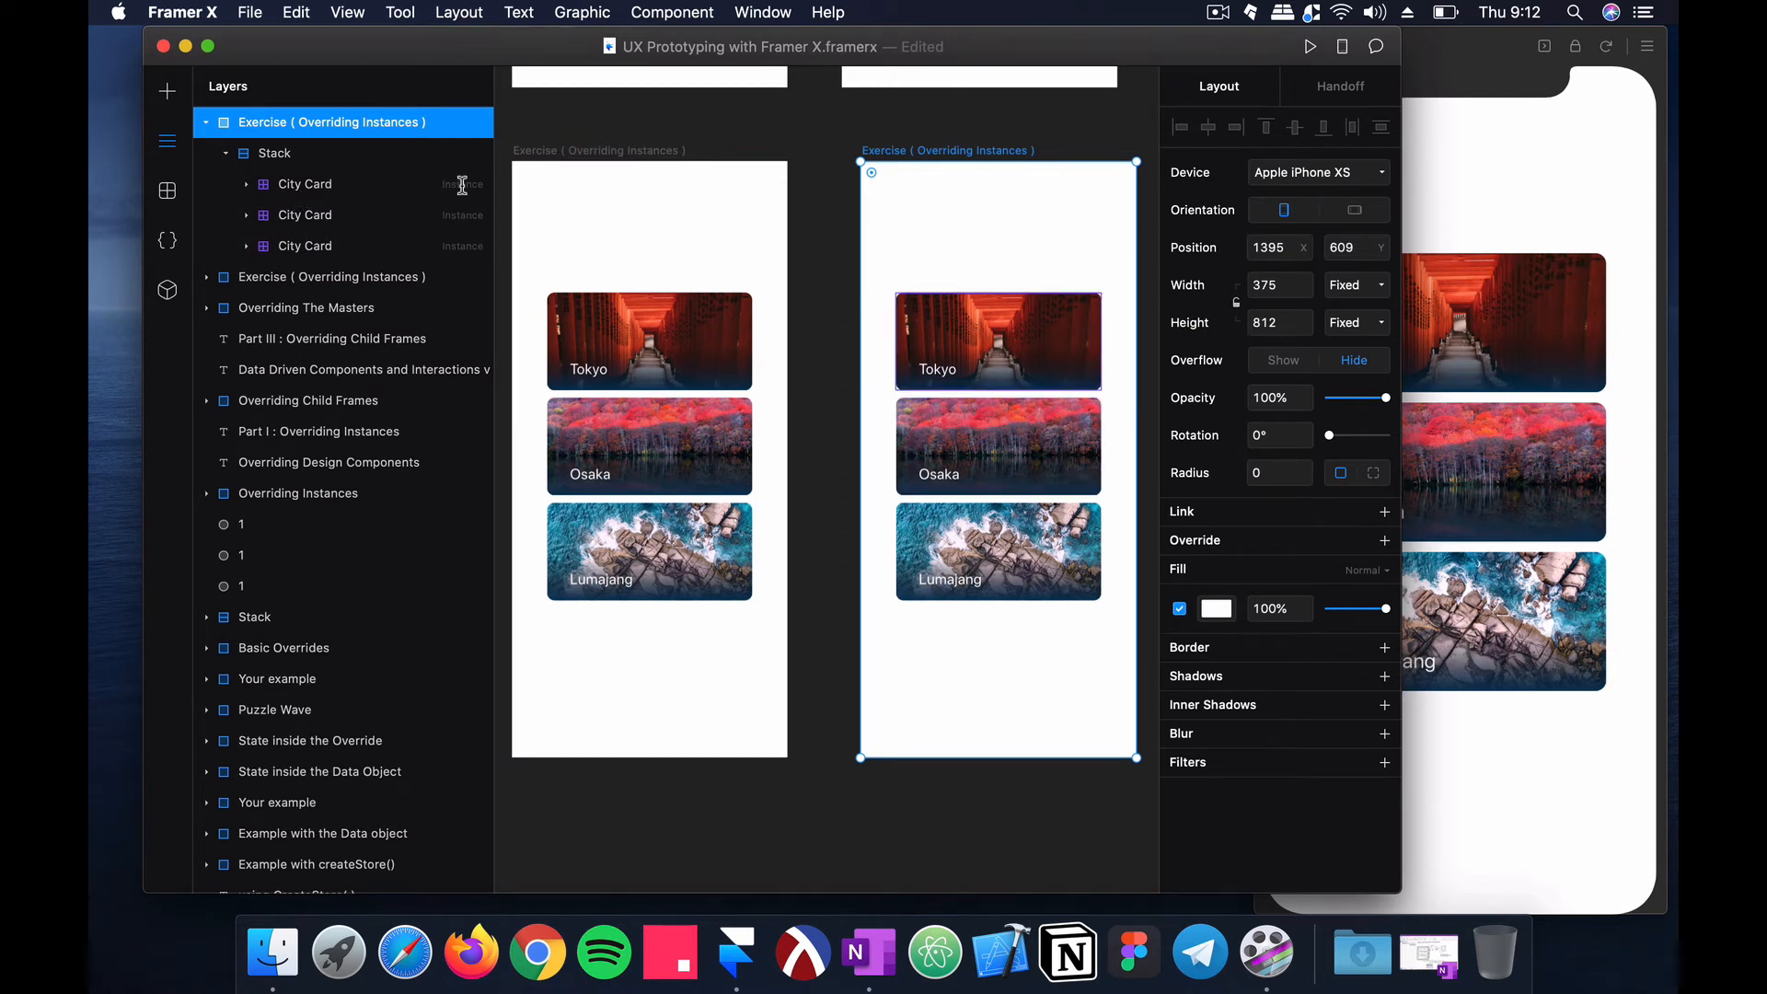
Step: Try resizing the original frame's master Tokyo card to widths of about 127 and 231, and undo both changes
left_click(652, 333)
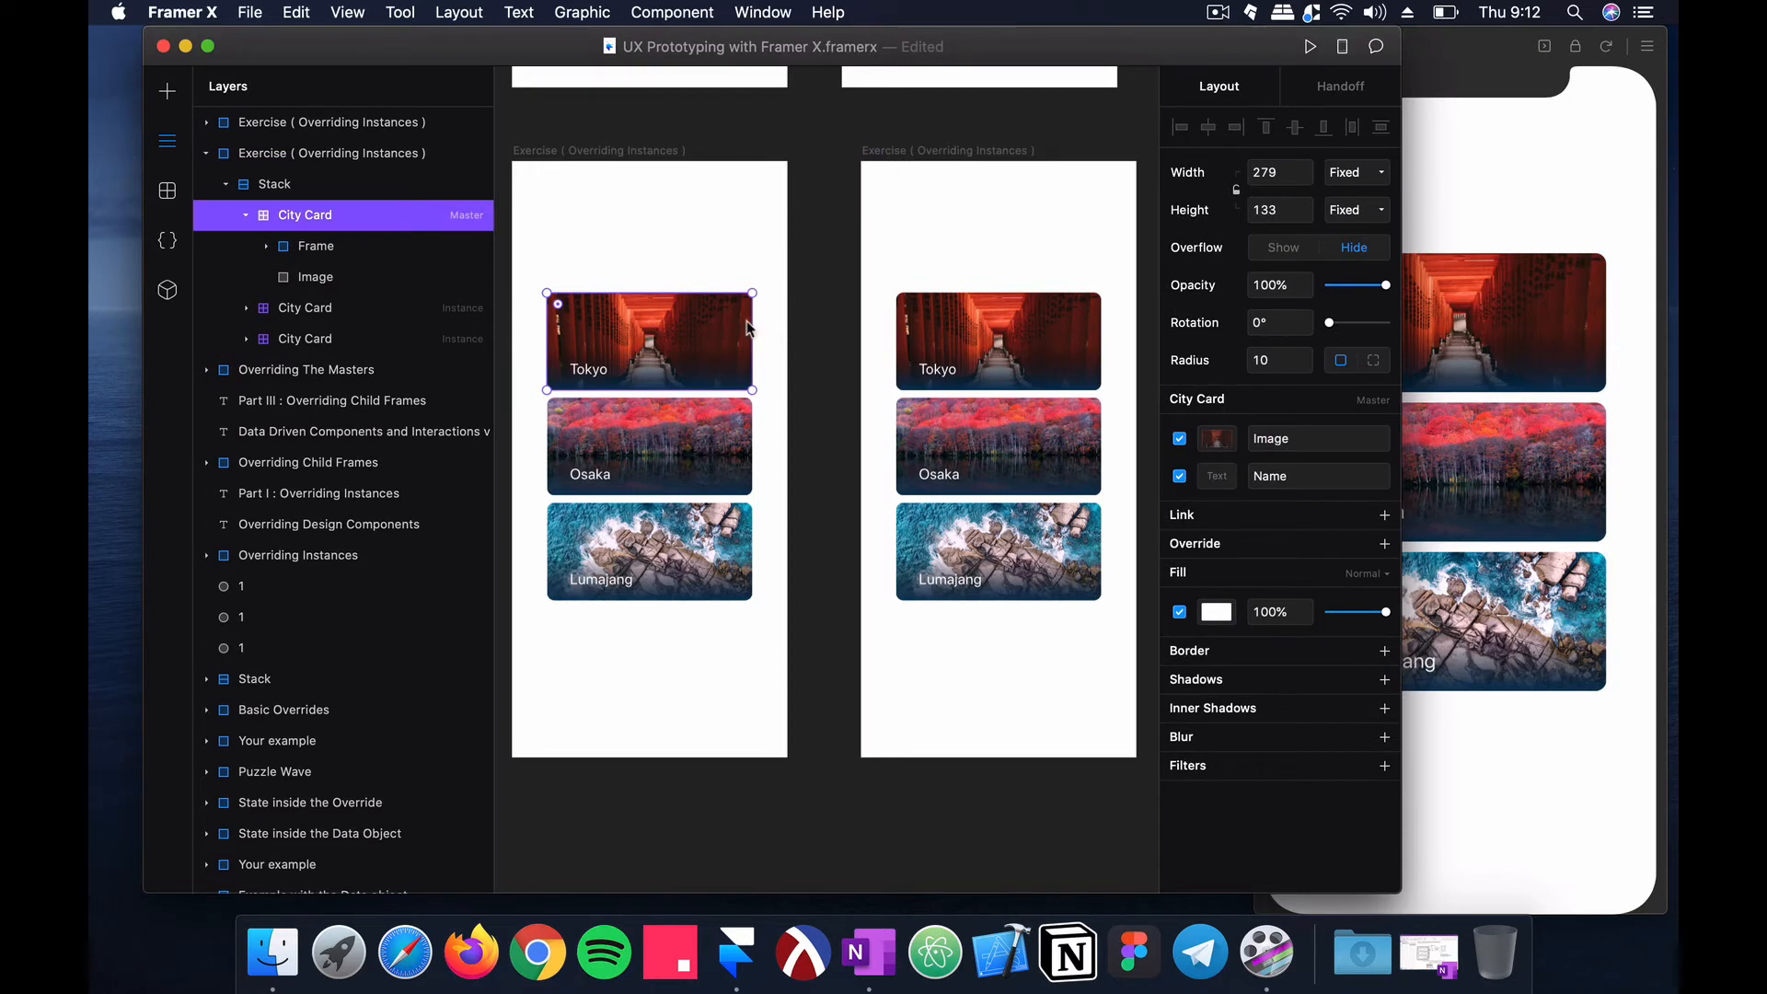
left_click_drag(753, 333, 637, 332)
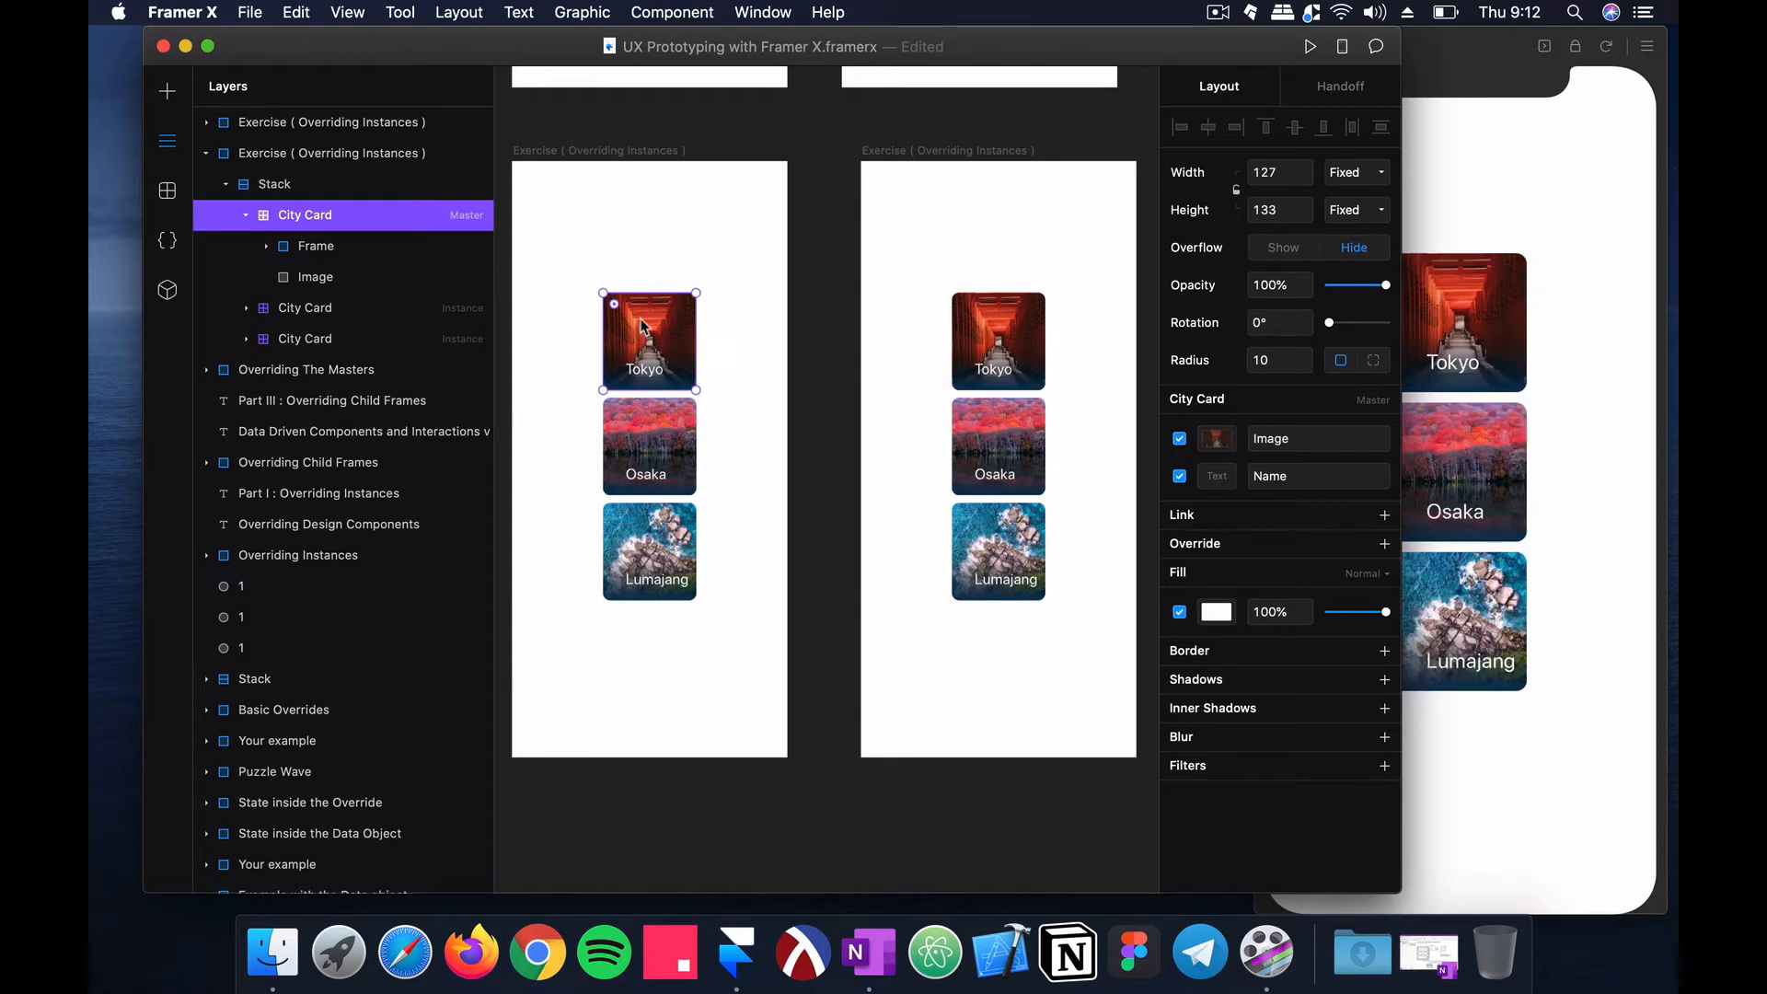
left_click_drag(698, 331, 773, 324)
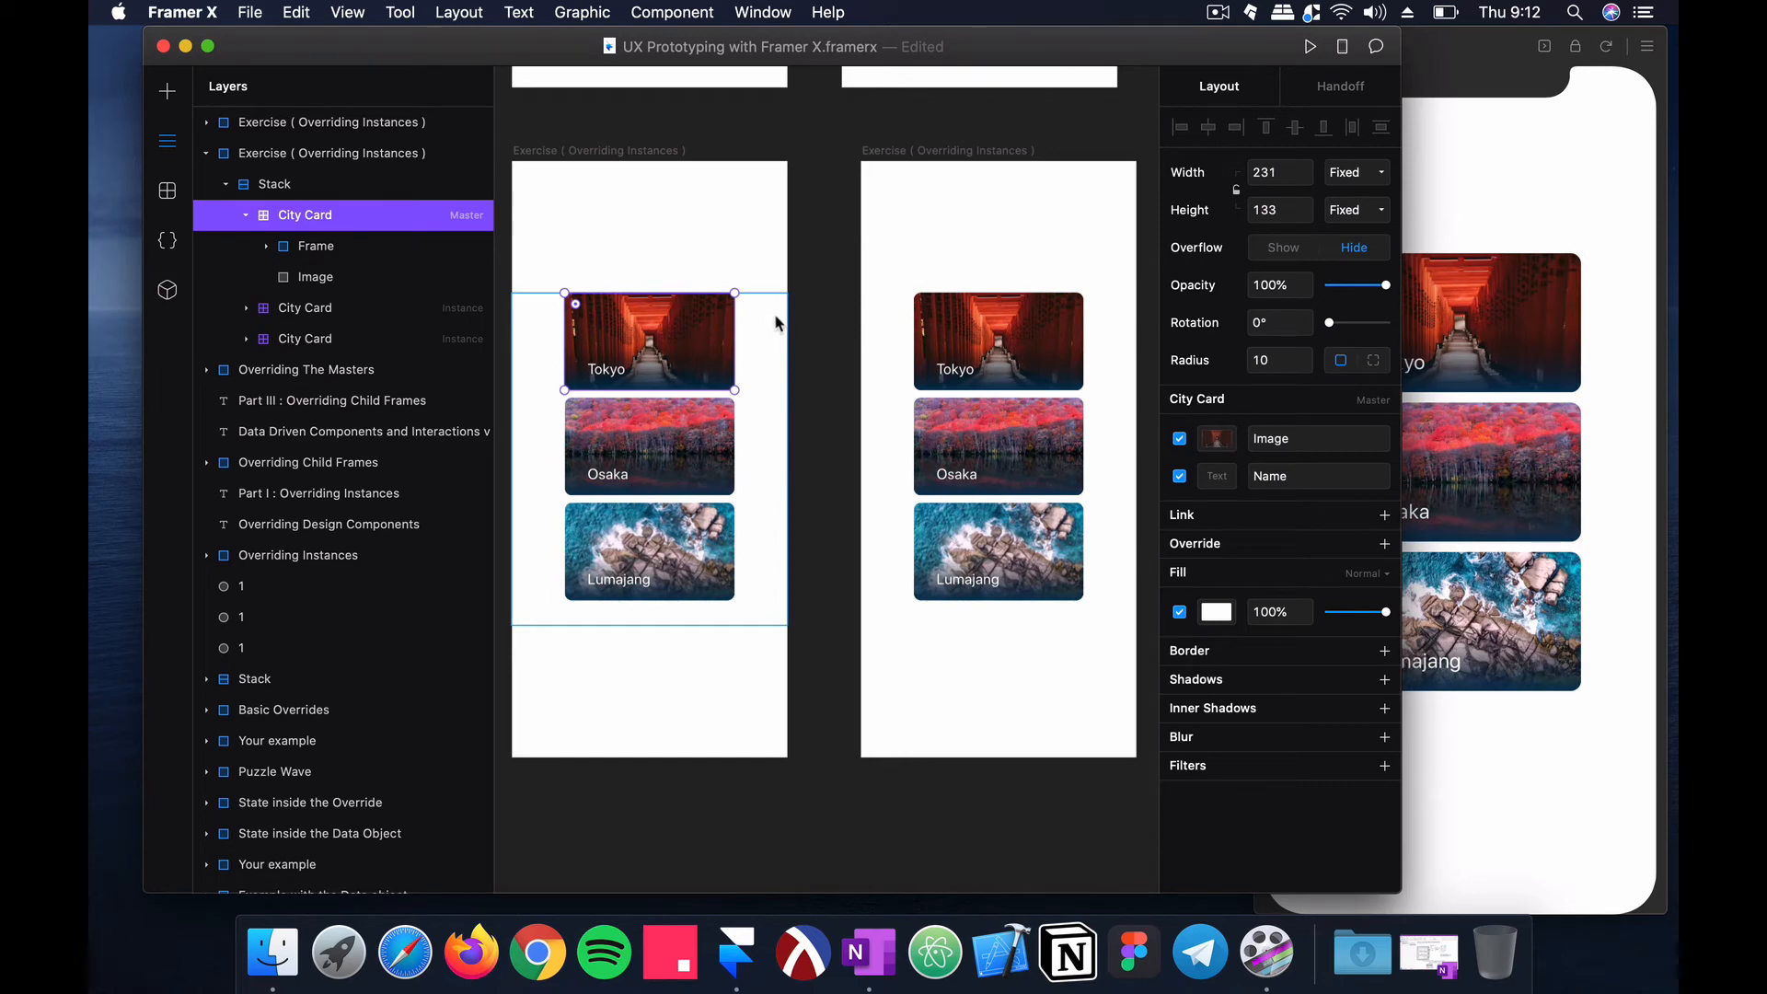
key("super+z")
key("super+z")
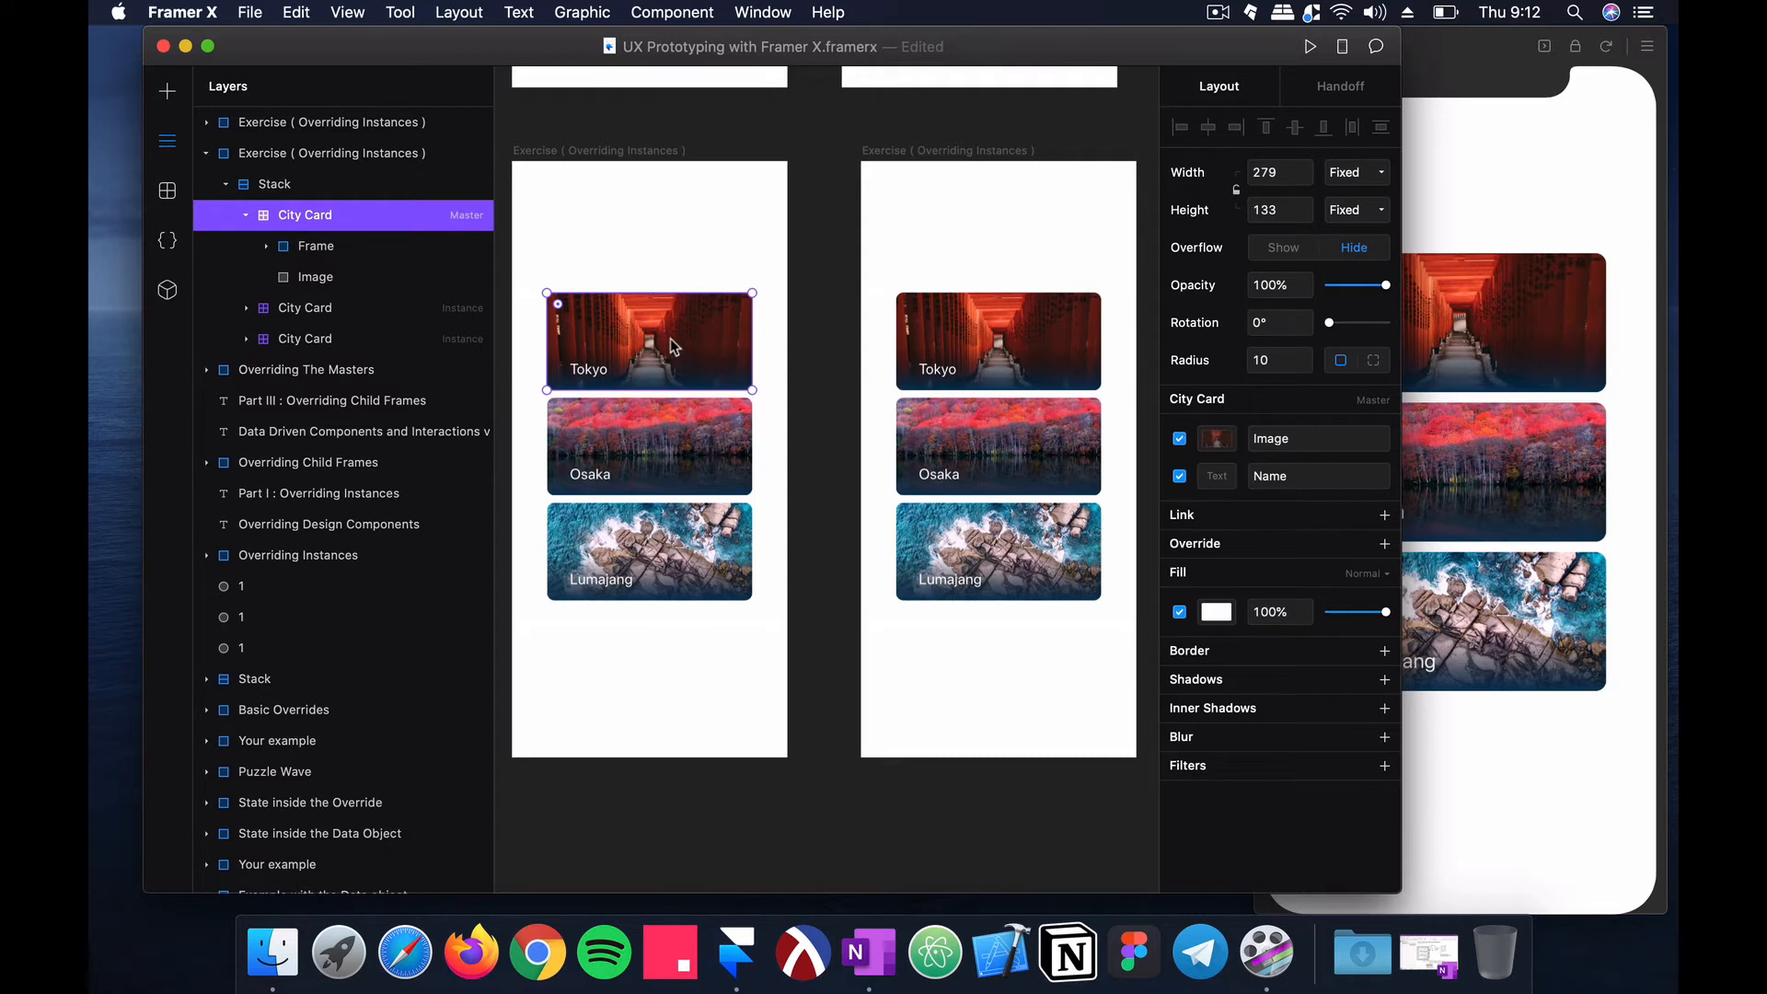
Step: Inspect the copied frame and the original frame's master Tokyo card, including the commands available for the master
scroll(671, 339, "left", 1)
scroll(1002, 299, "right", 2)
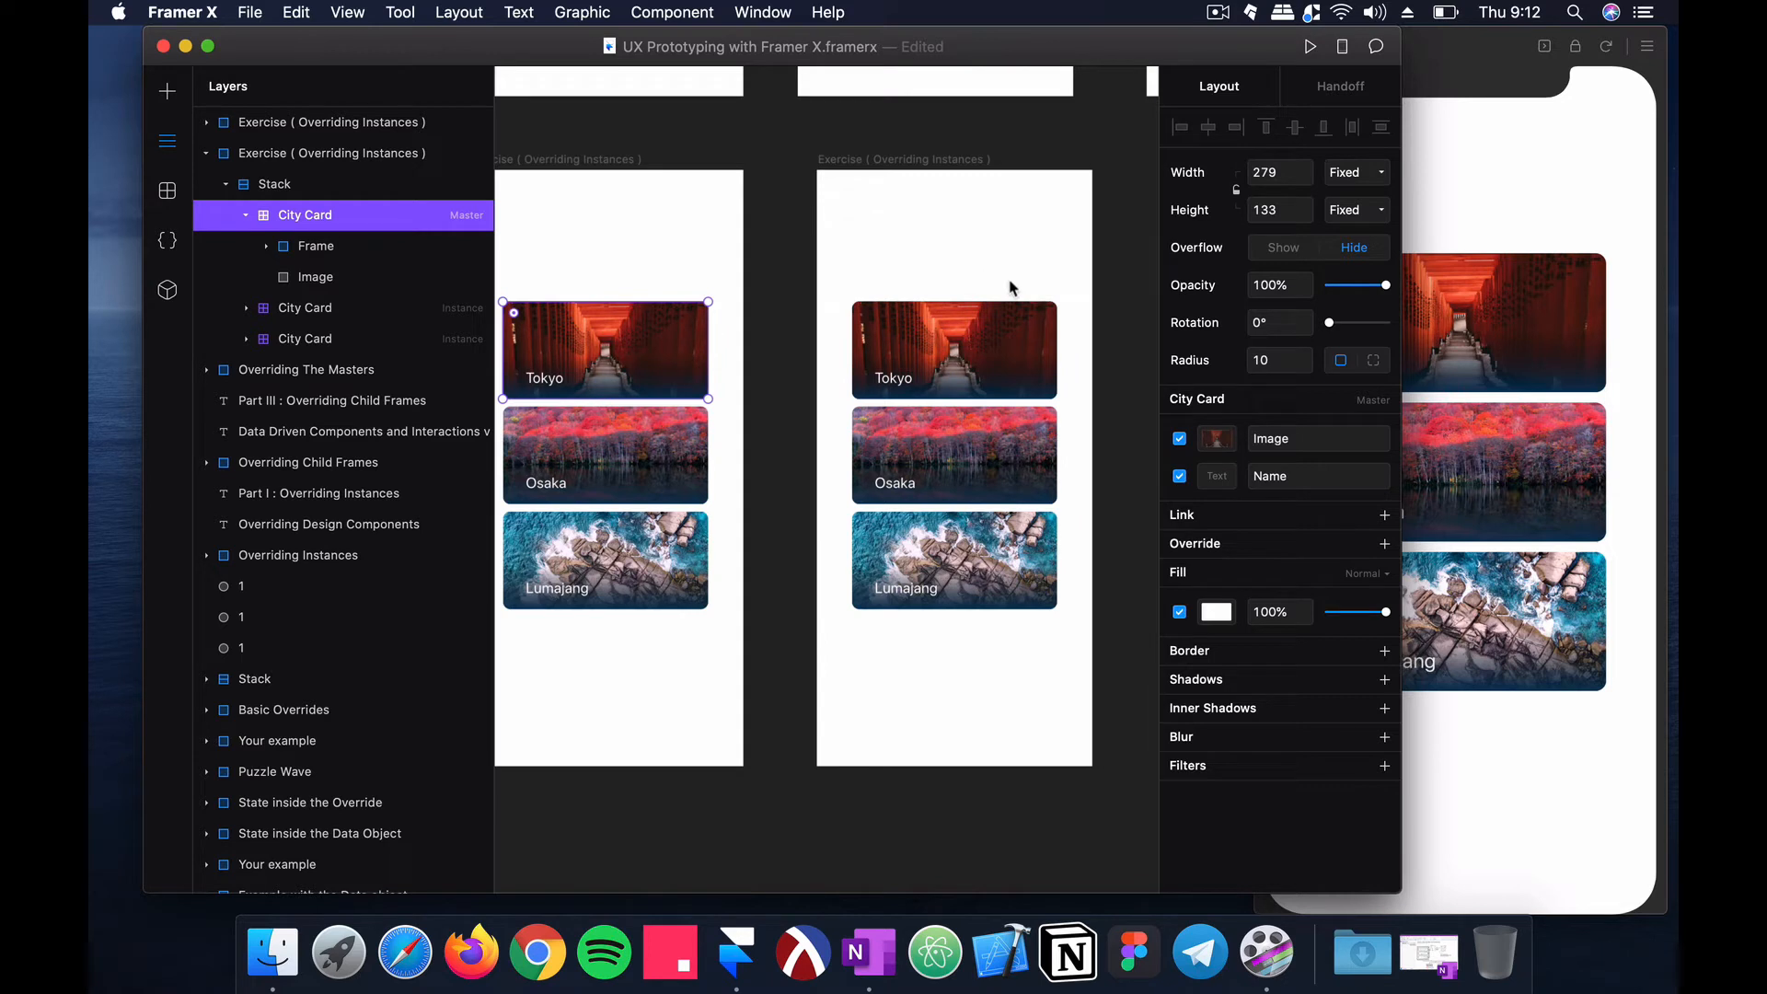
left_click(920, 161)
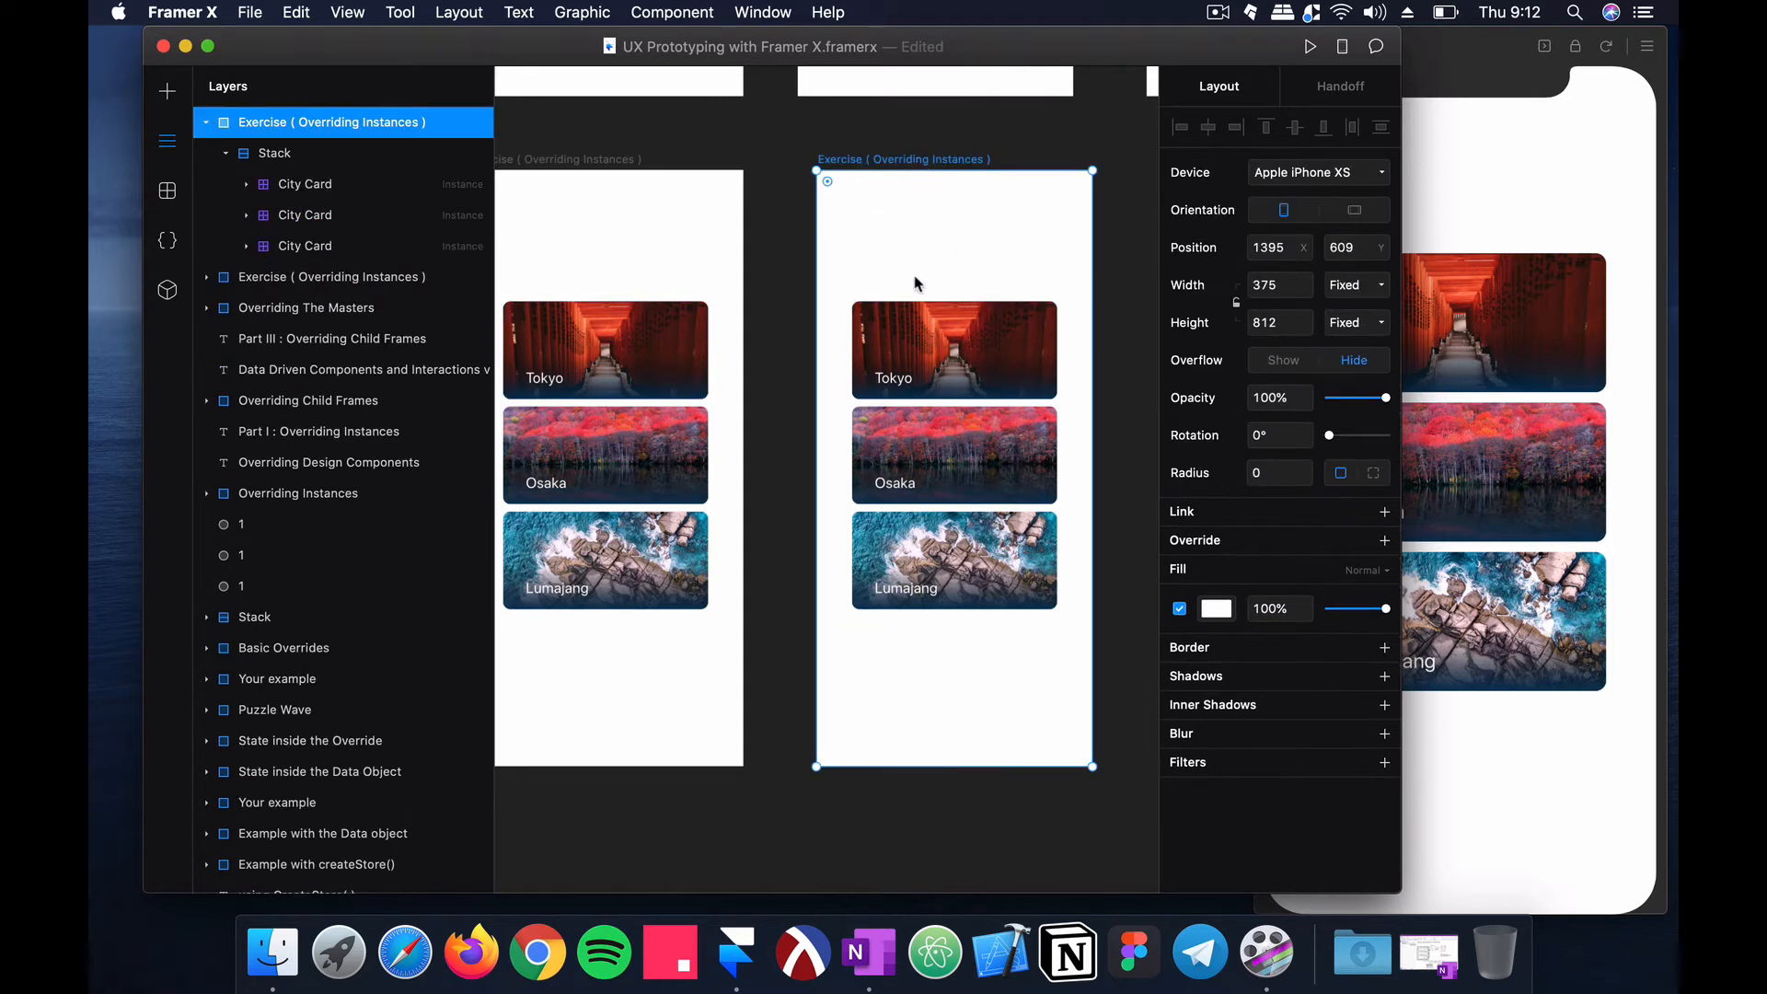
scroll(848, 285, "right", 1)
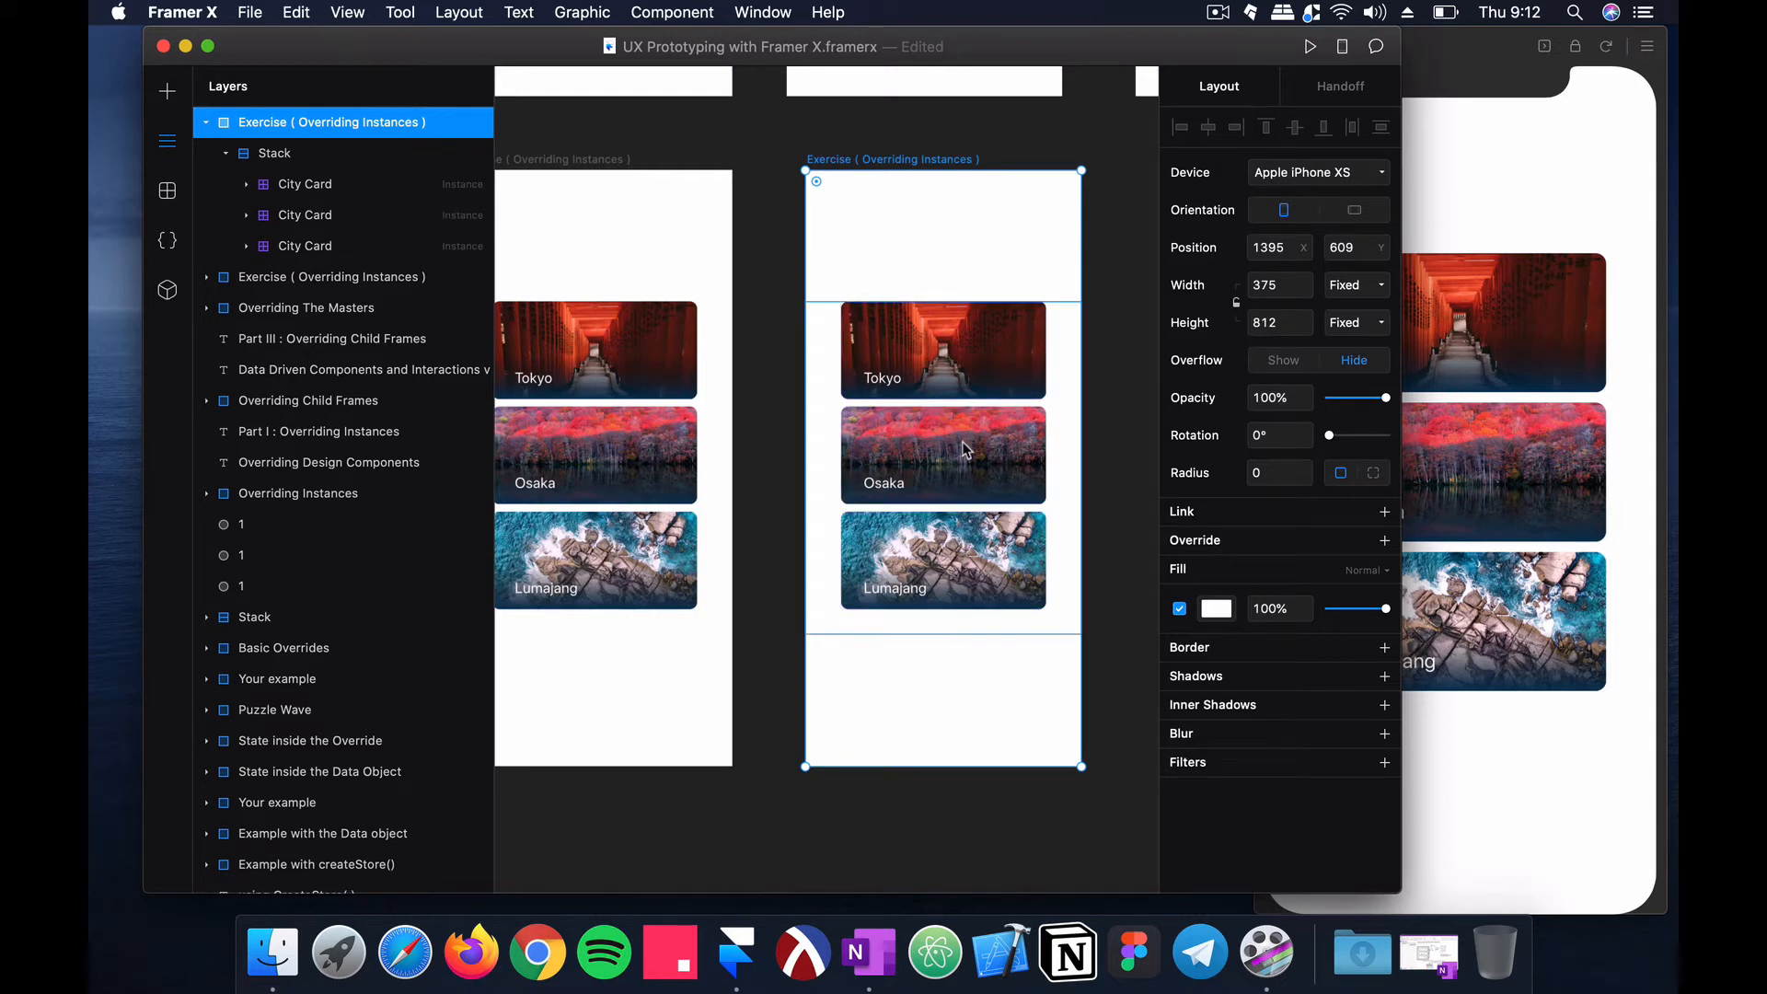
left_click(598, 349)
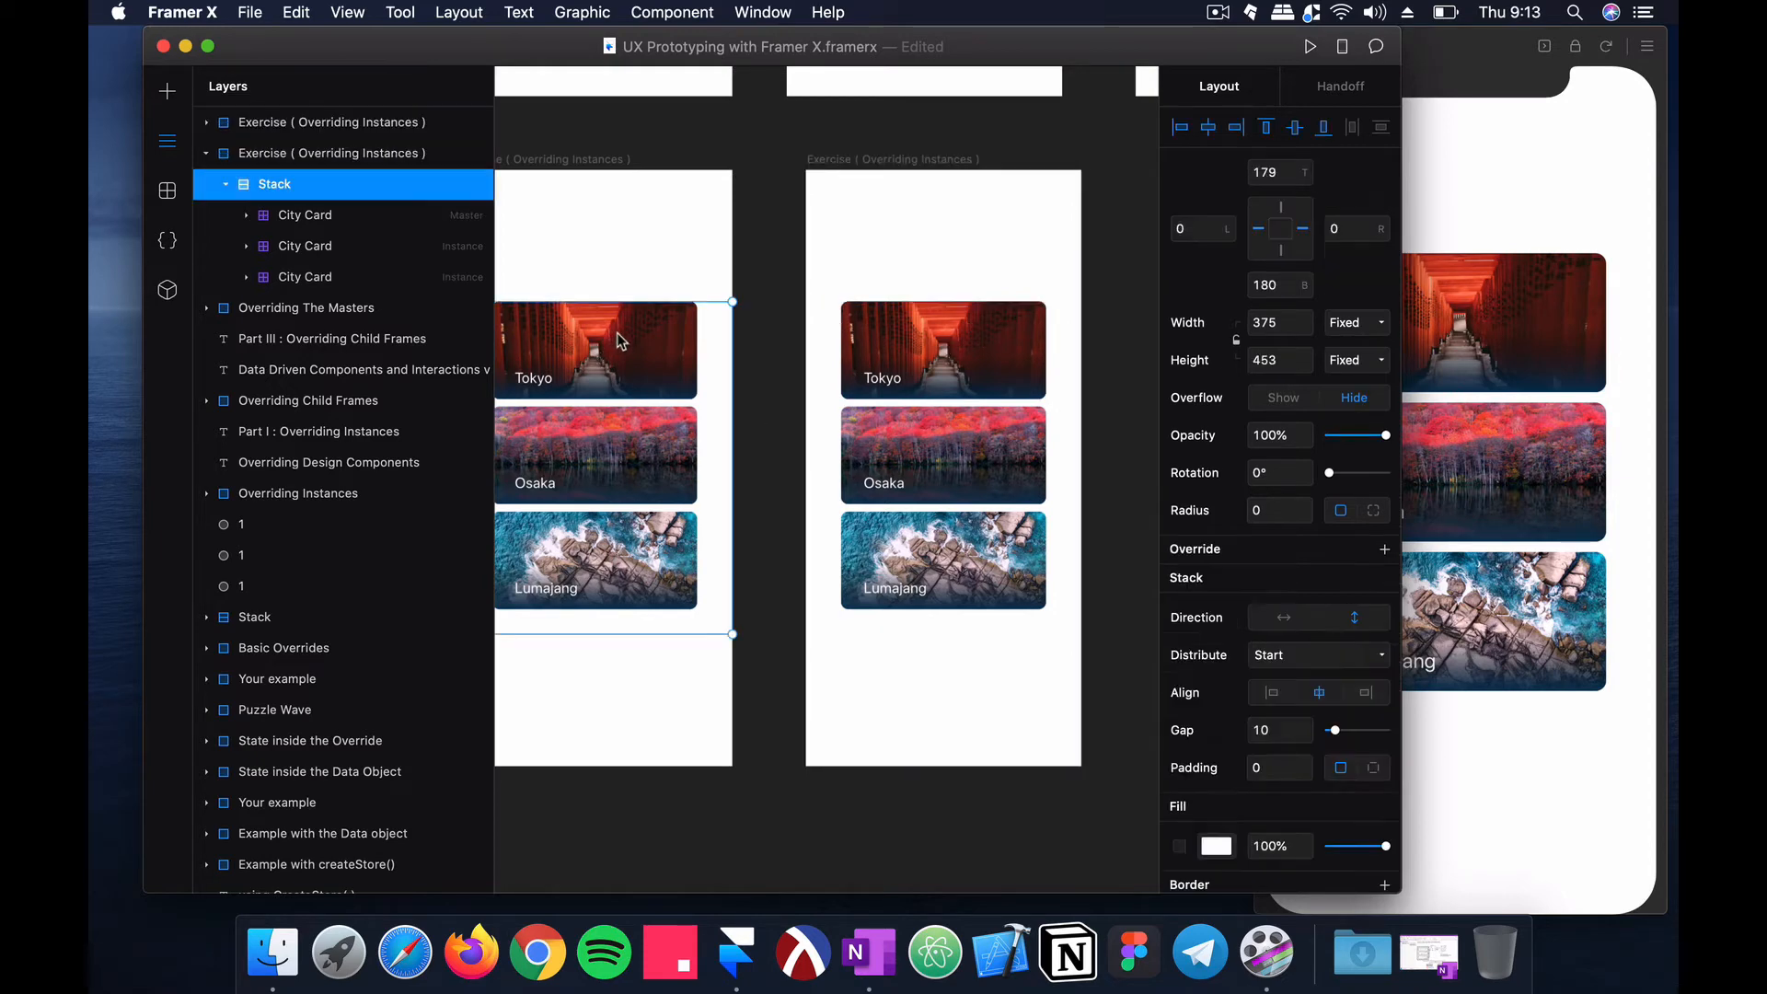
left_click(607, 345)
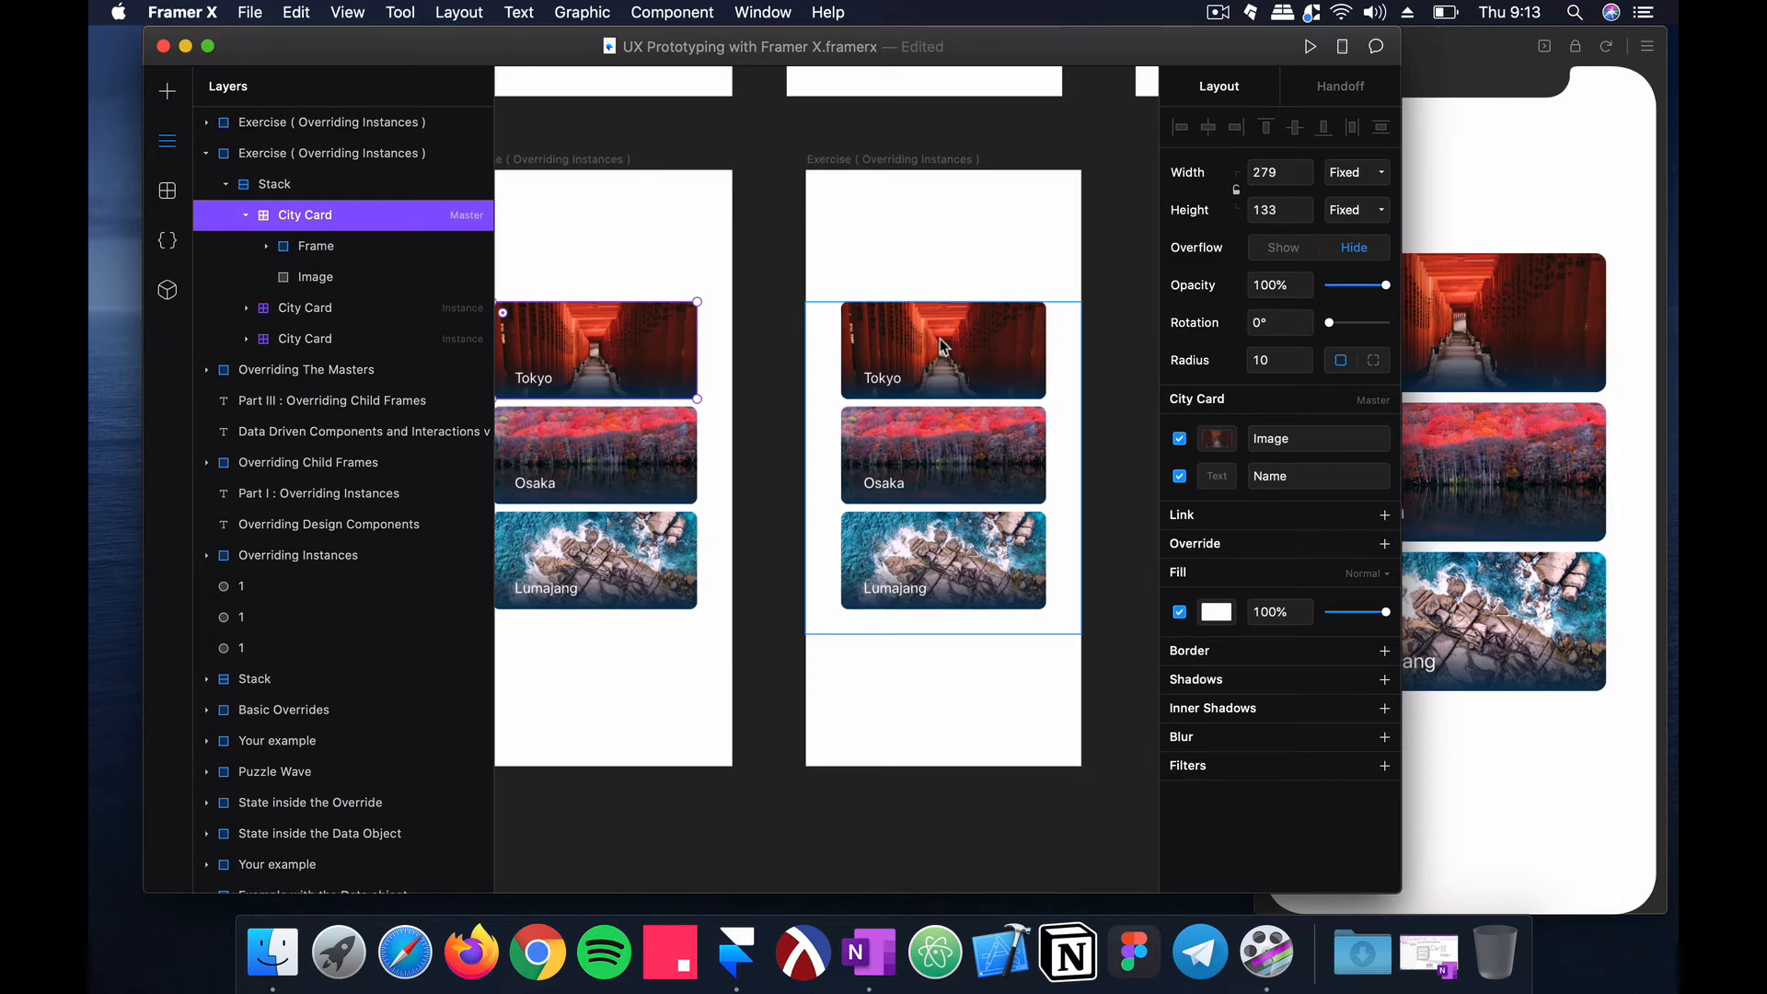
right_click(337, 226)
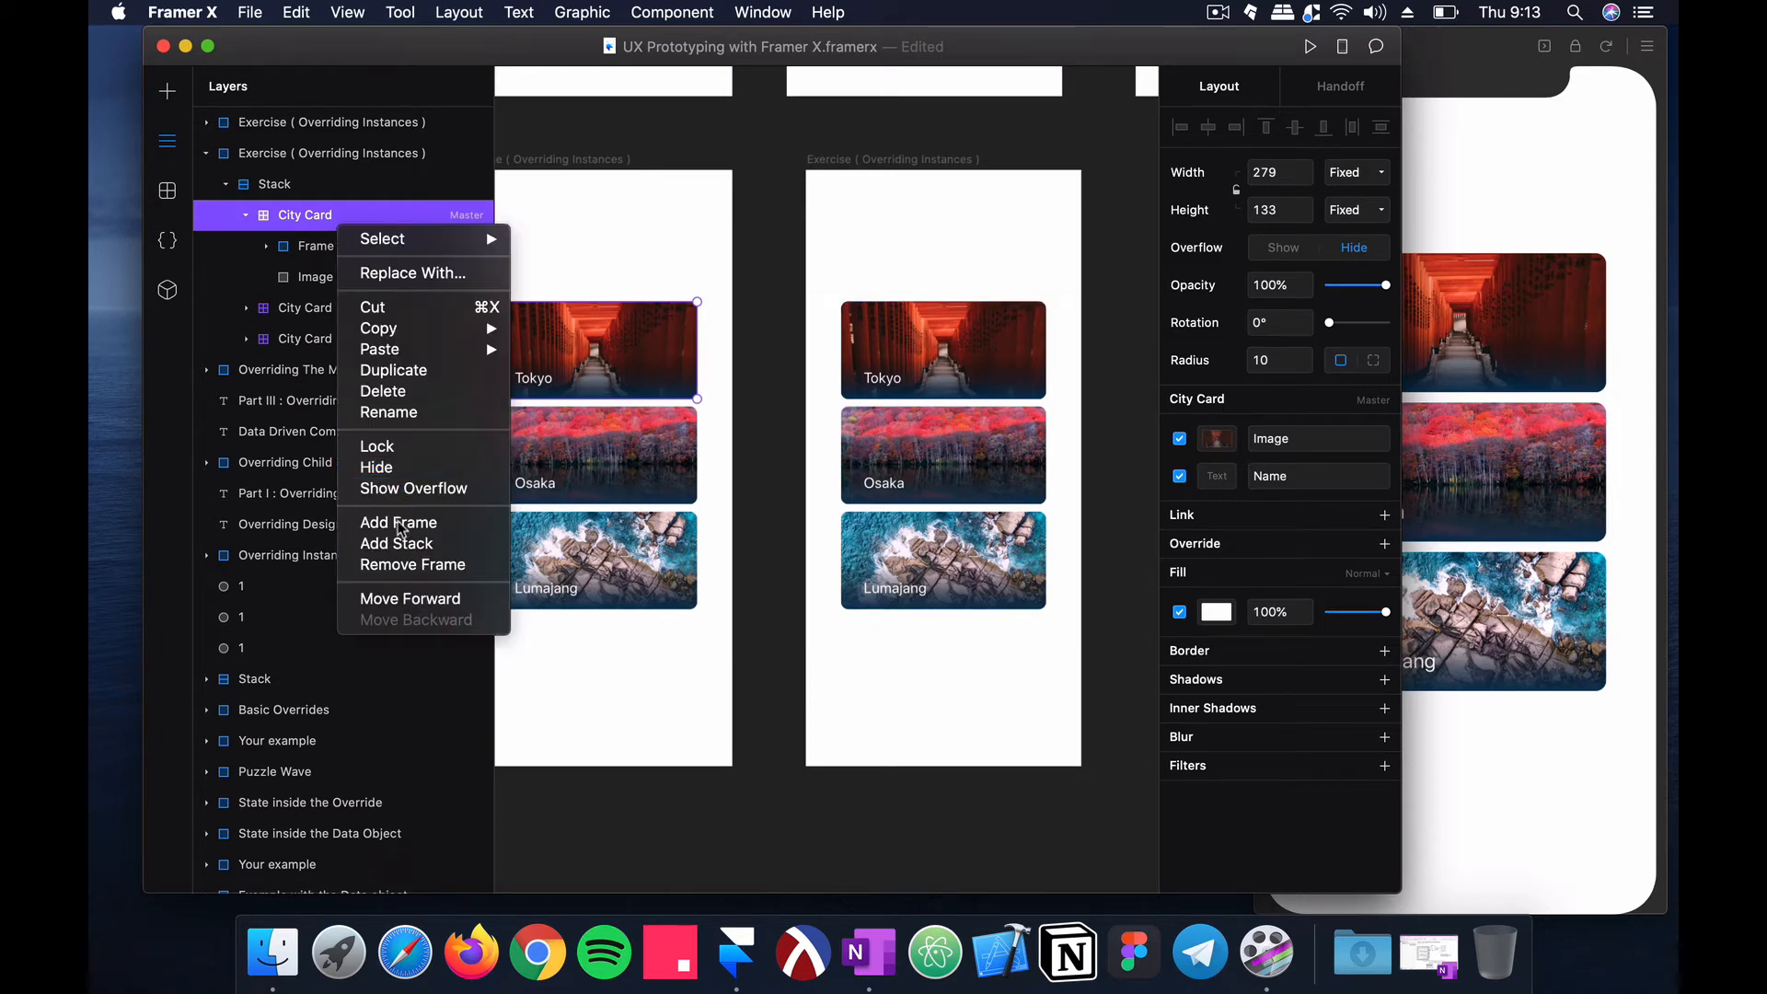
left_click(824, 362)
Step: Detach the copied frame's Tokyo City Card instance from its master
left_click(942, 372)
right_click(322, 198)
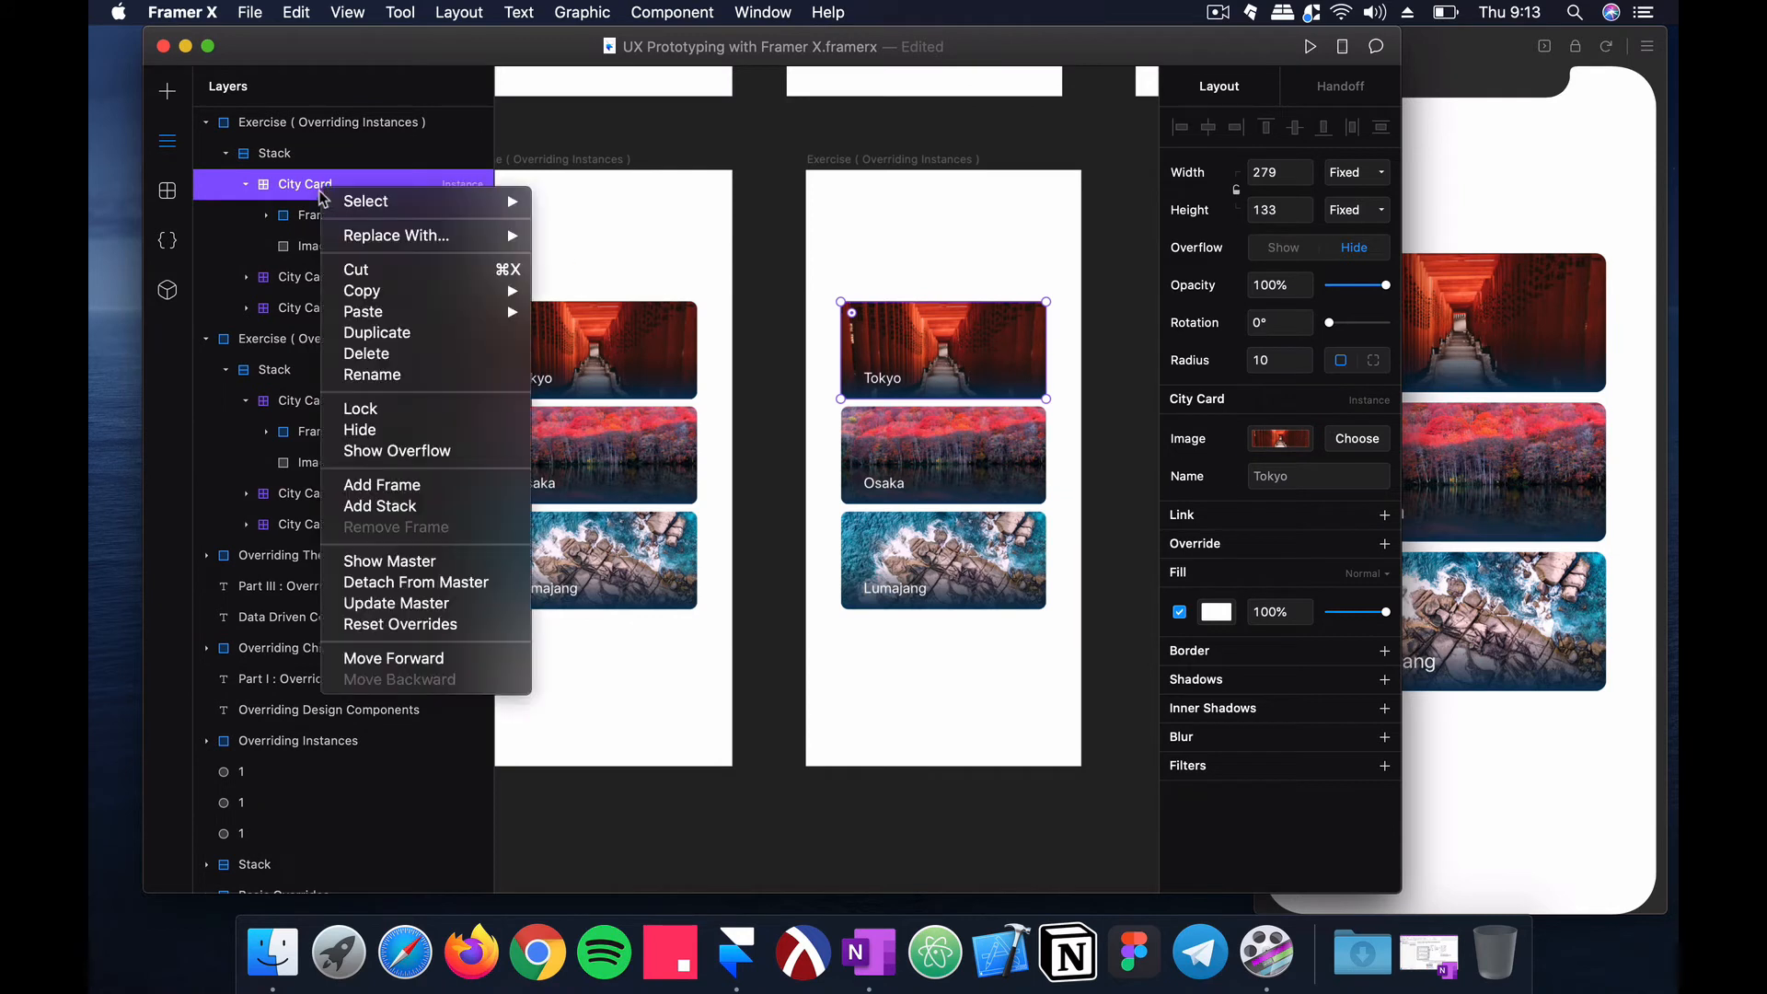
left_click(425, 583)
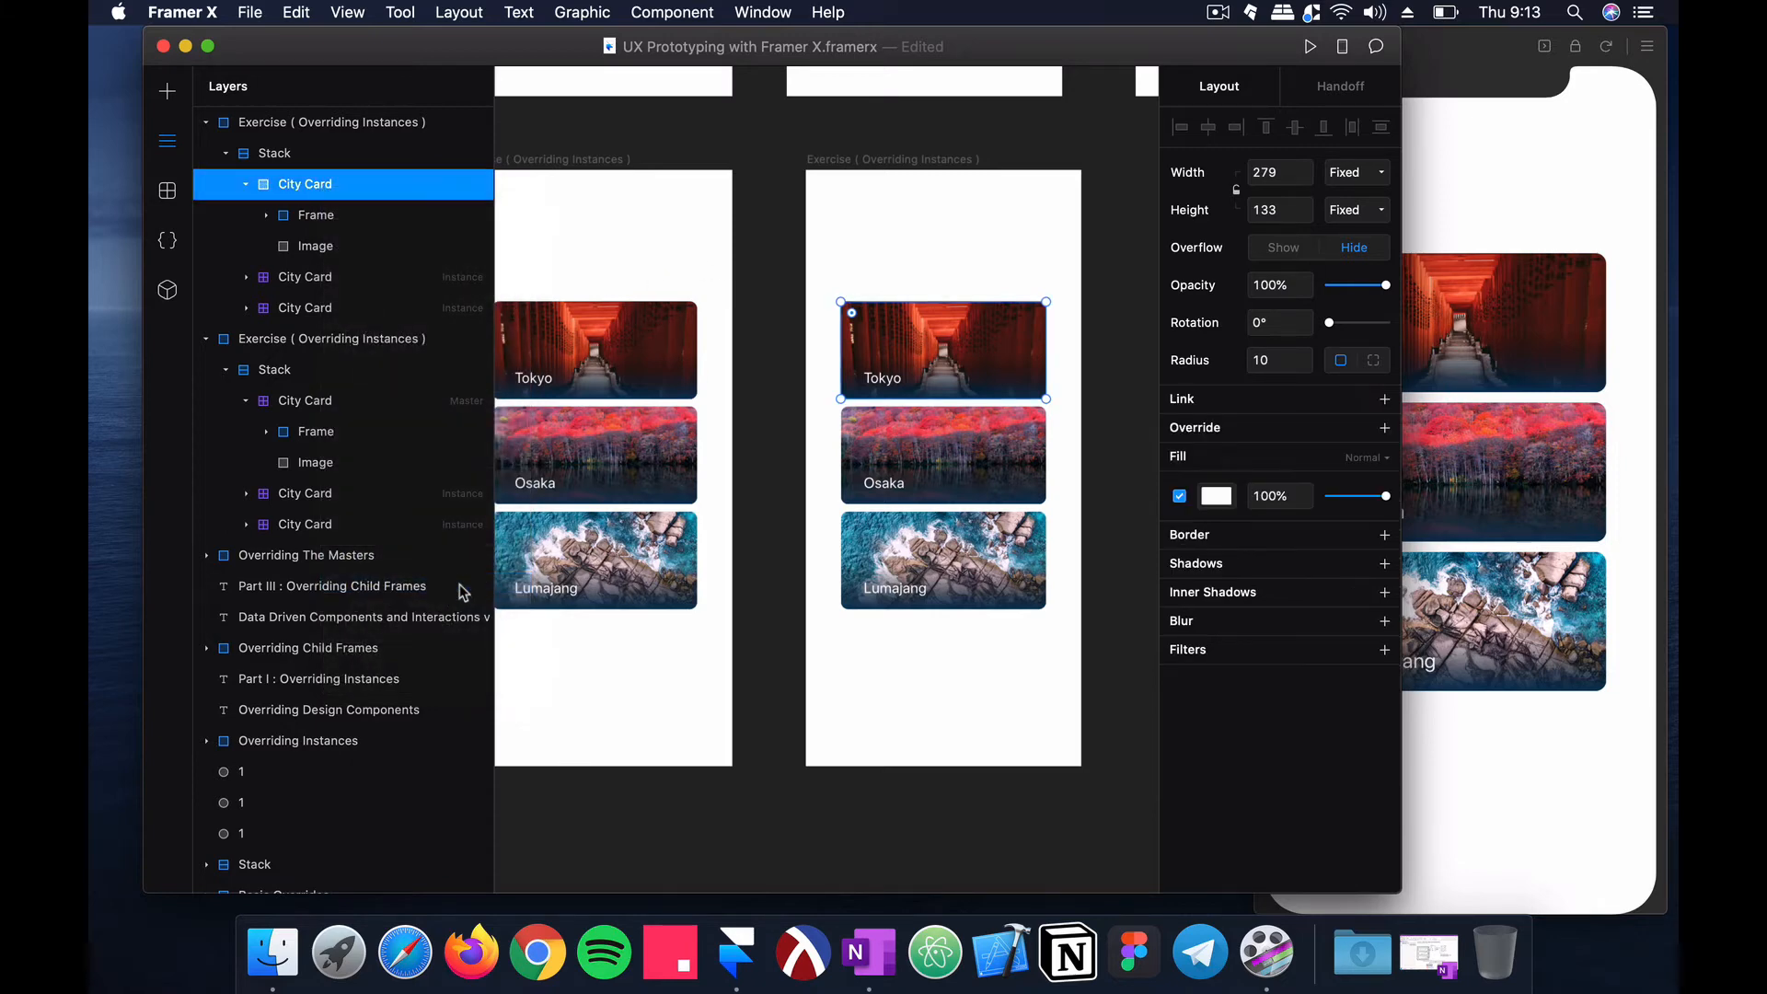
Step: Detach the copied frame's Osaka City Card instance from its master
left_click(329, 280)
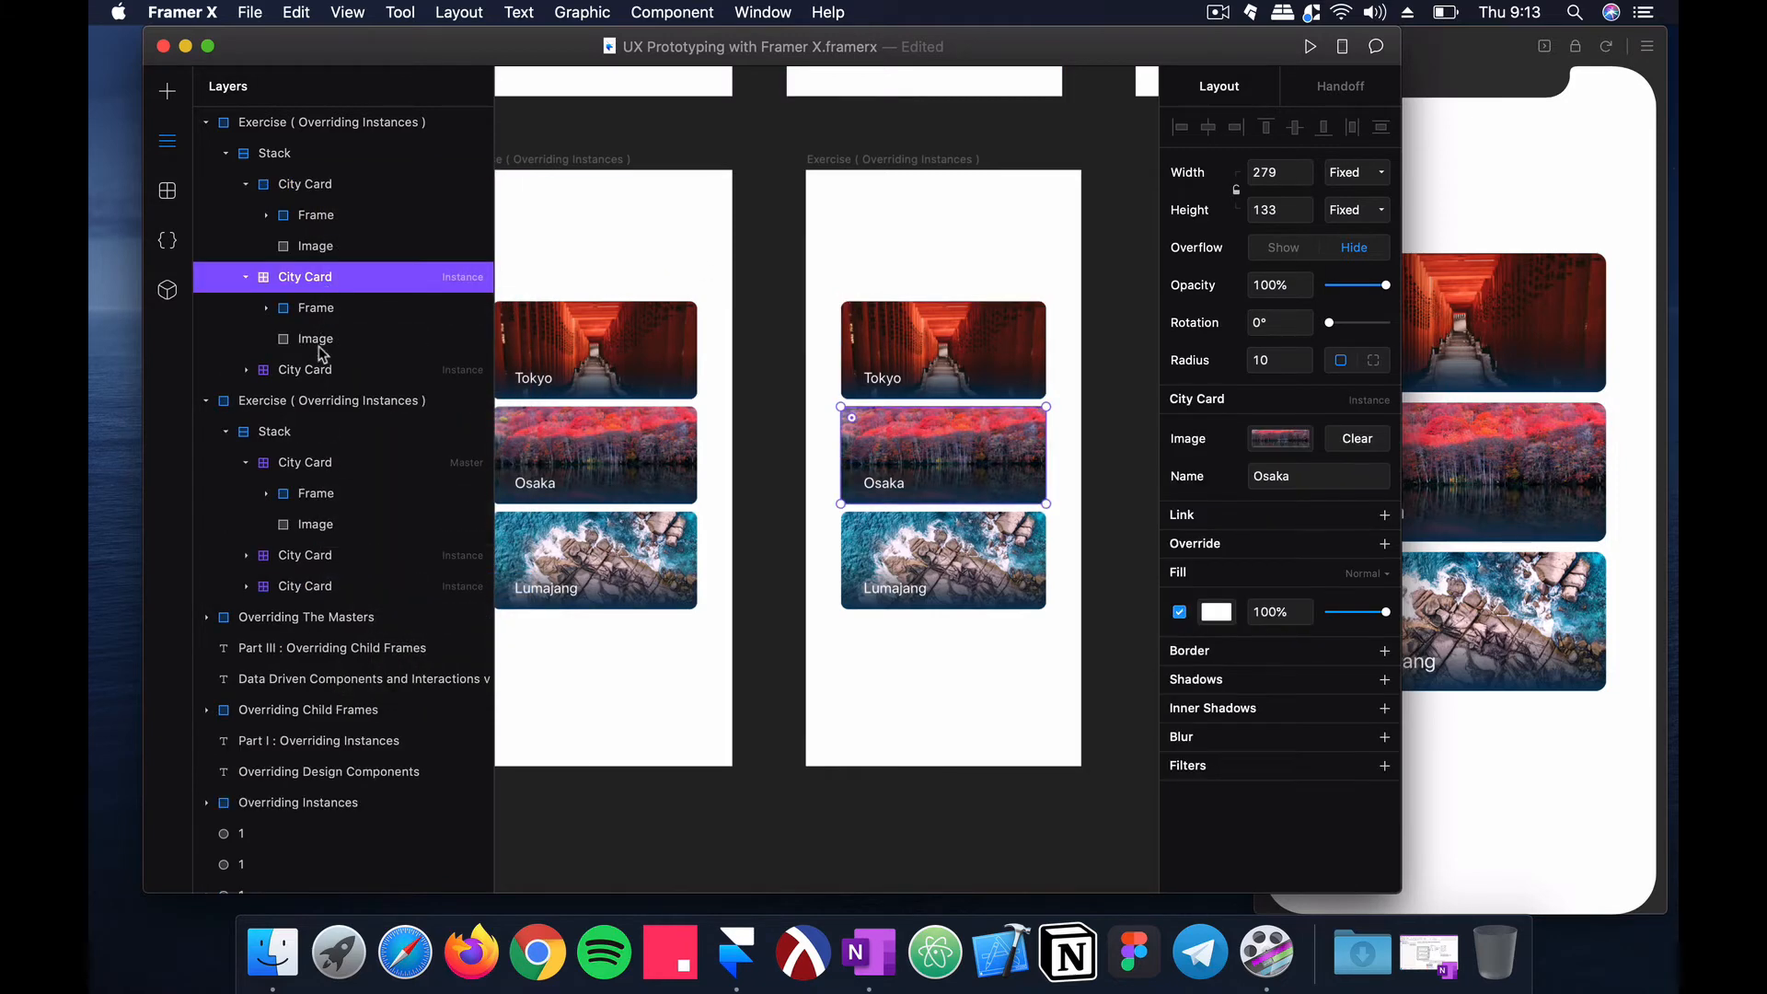
right_click(331, 282)
left_click(401, 677)
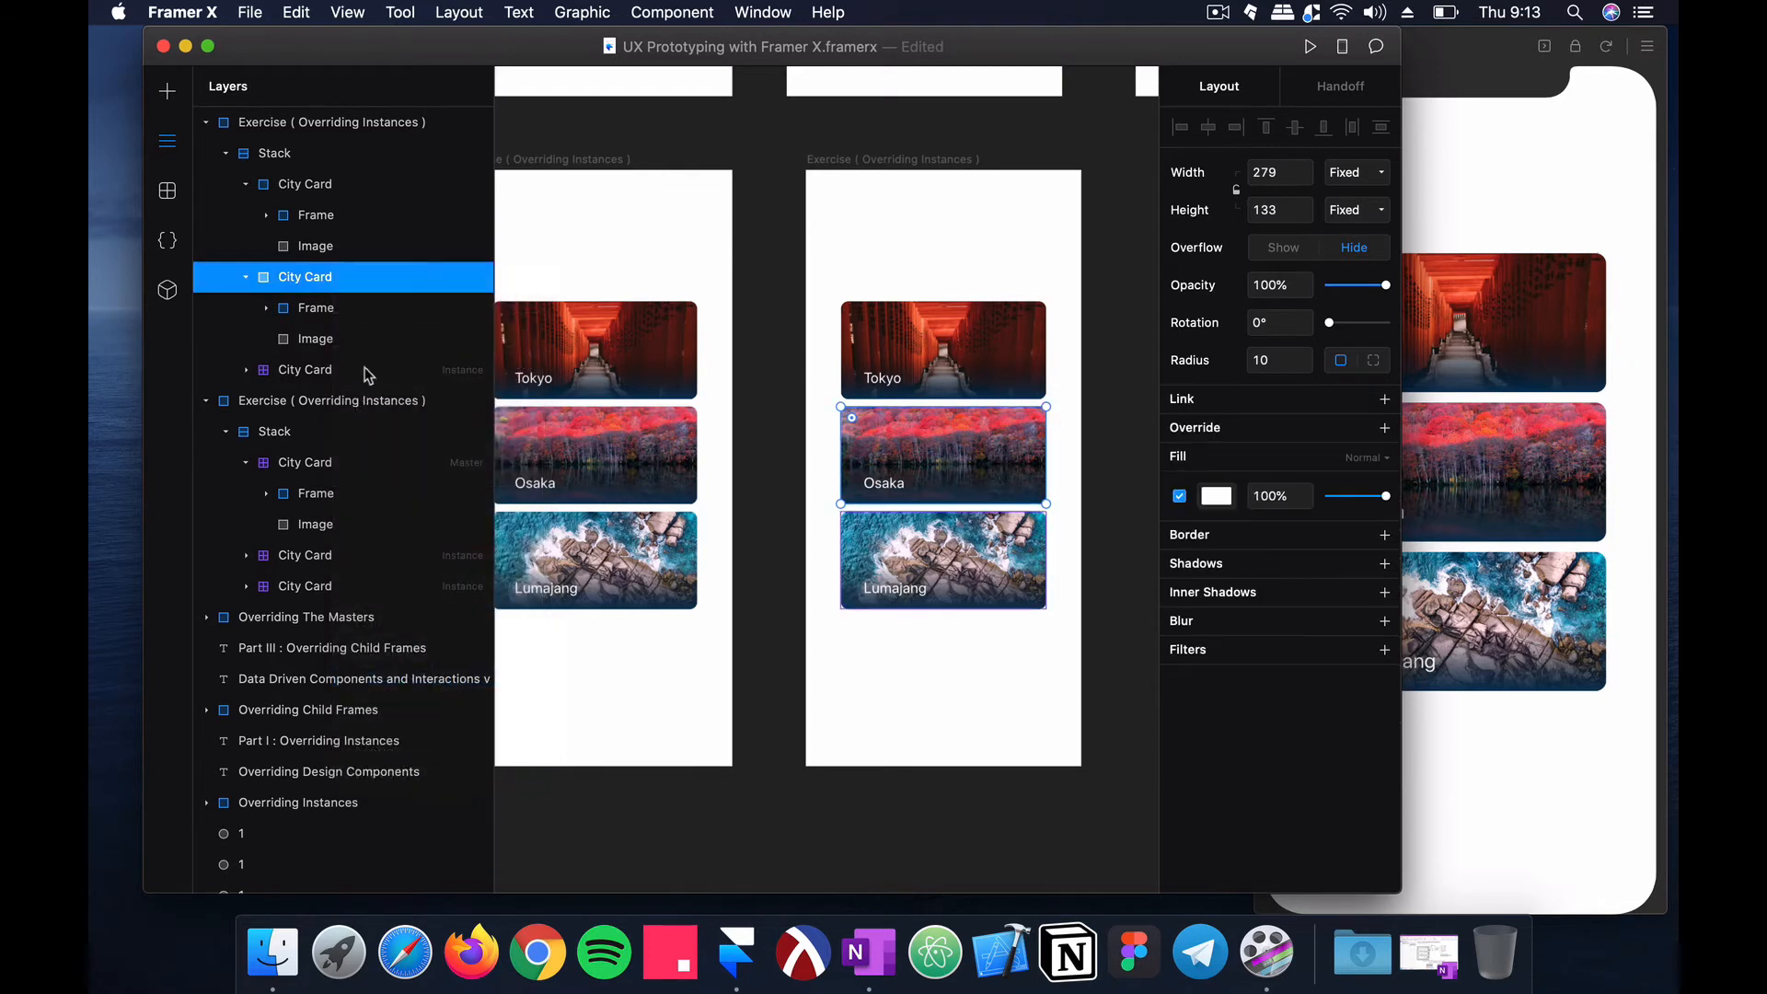
Step: Show the master of the copied frame's Lumajang City Card instance
left_click(336, 369)
right_click(336, 369)
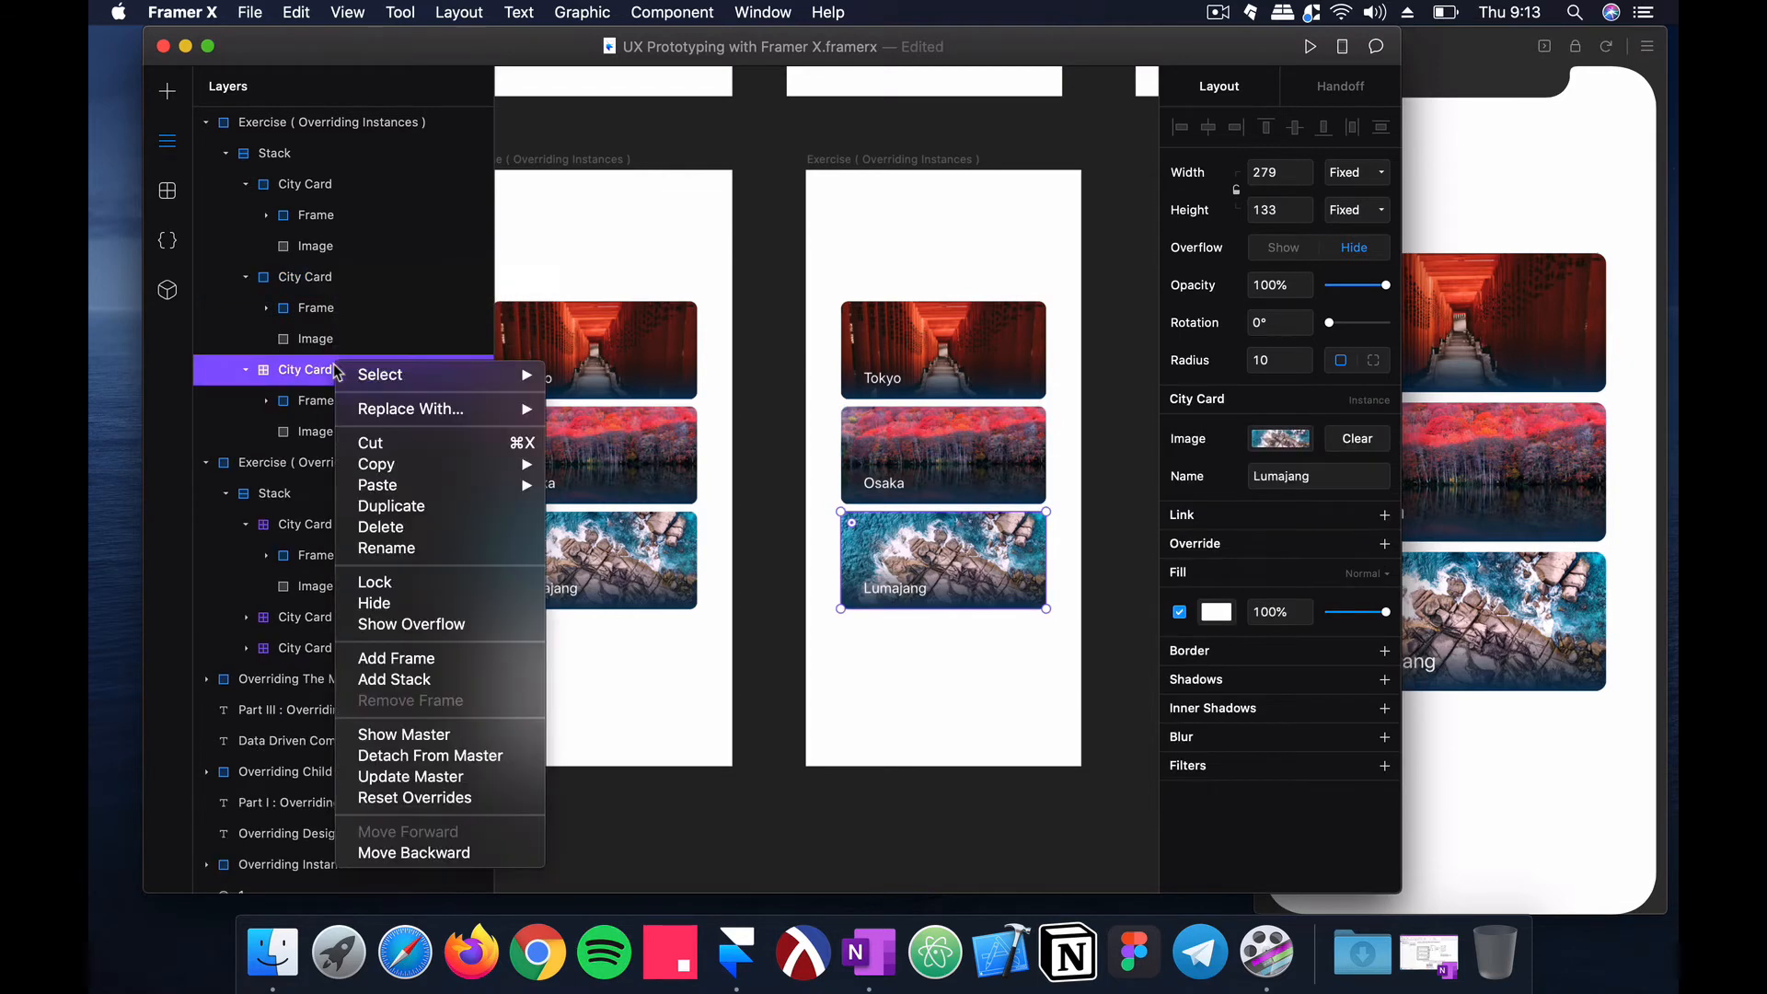
left_click(408, 736)
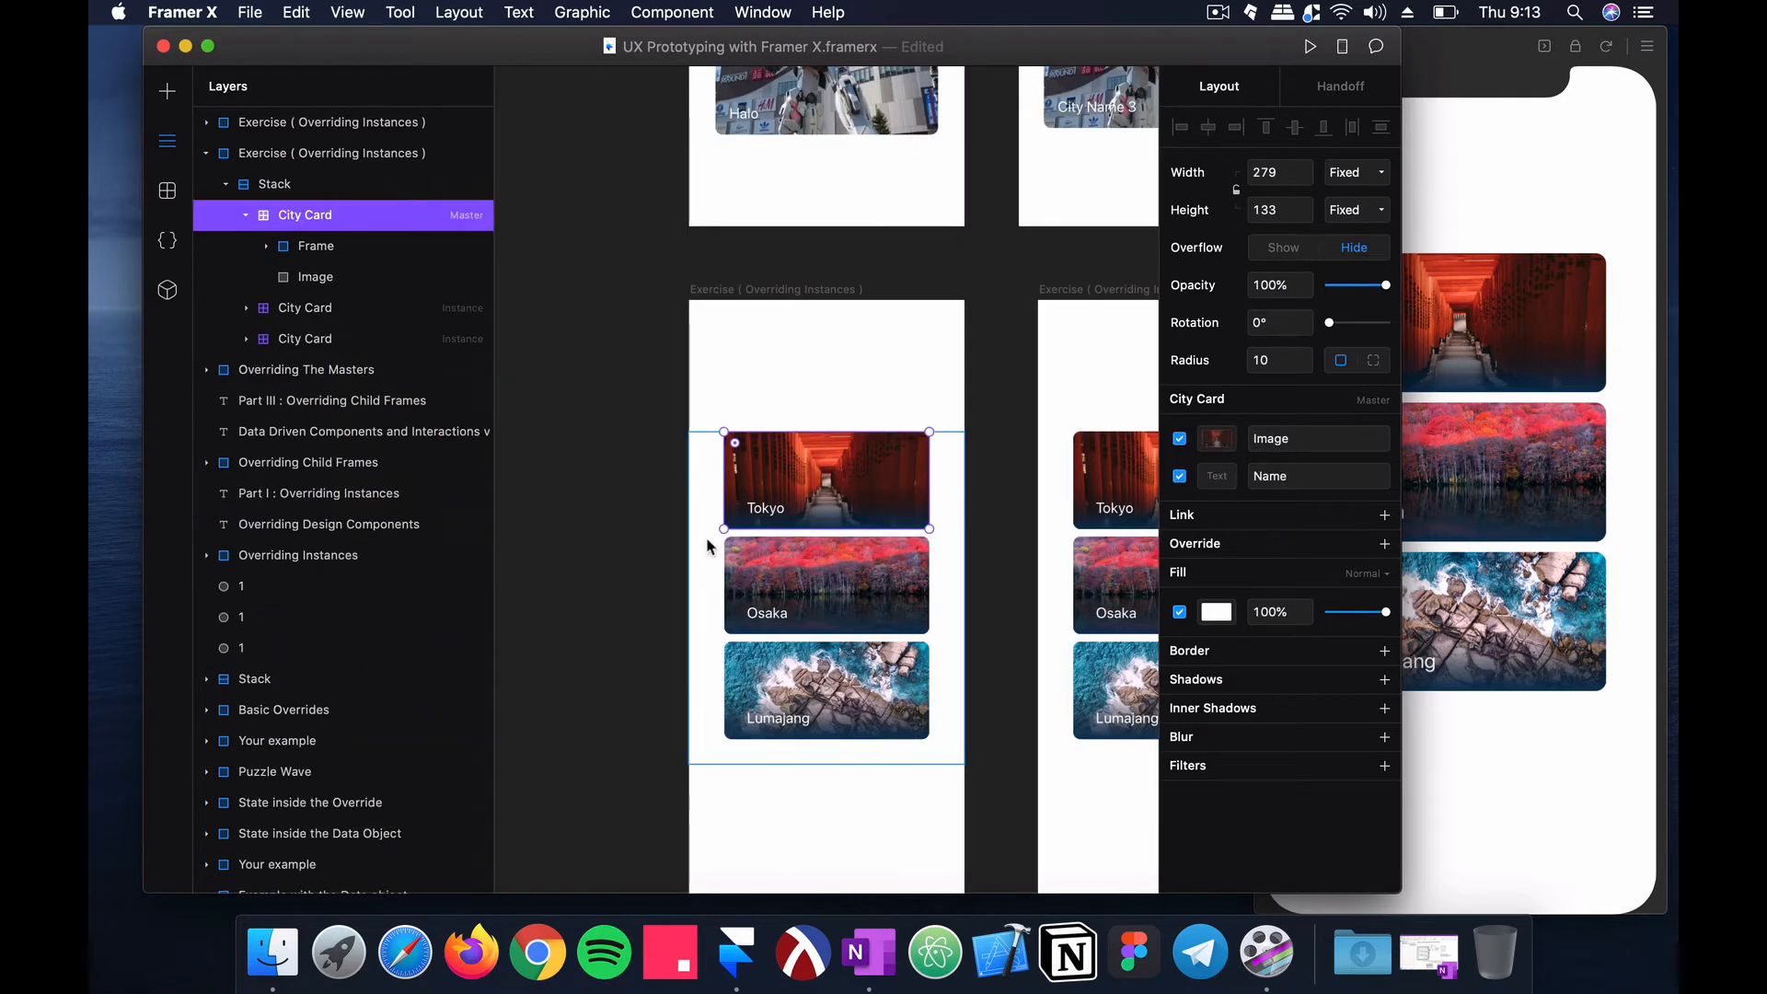
scroll(879, 446, "right", 5)
scroll(879, 446, "down", 3)
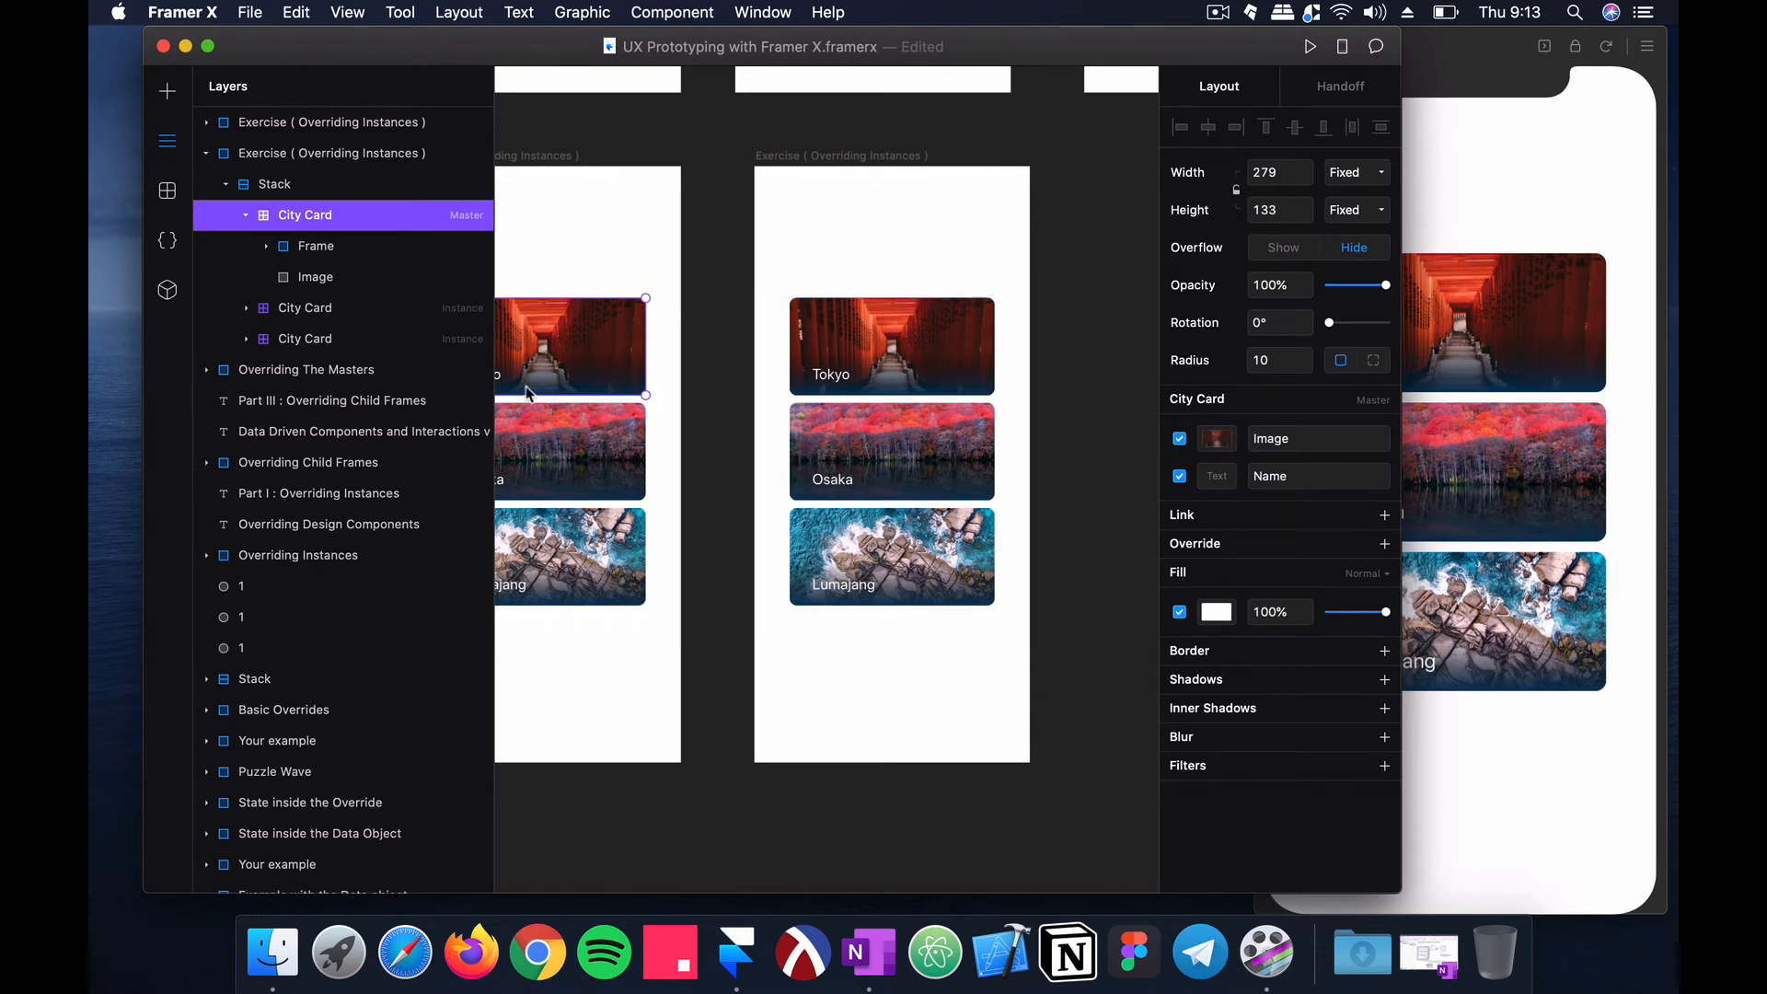
Step: Try to detach the original frame's Lumajang City Card instance from its master
left_click(343, 307)
left_click(348, 398)
right_click(348, 398)
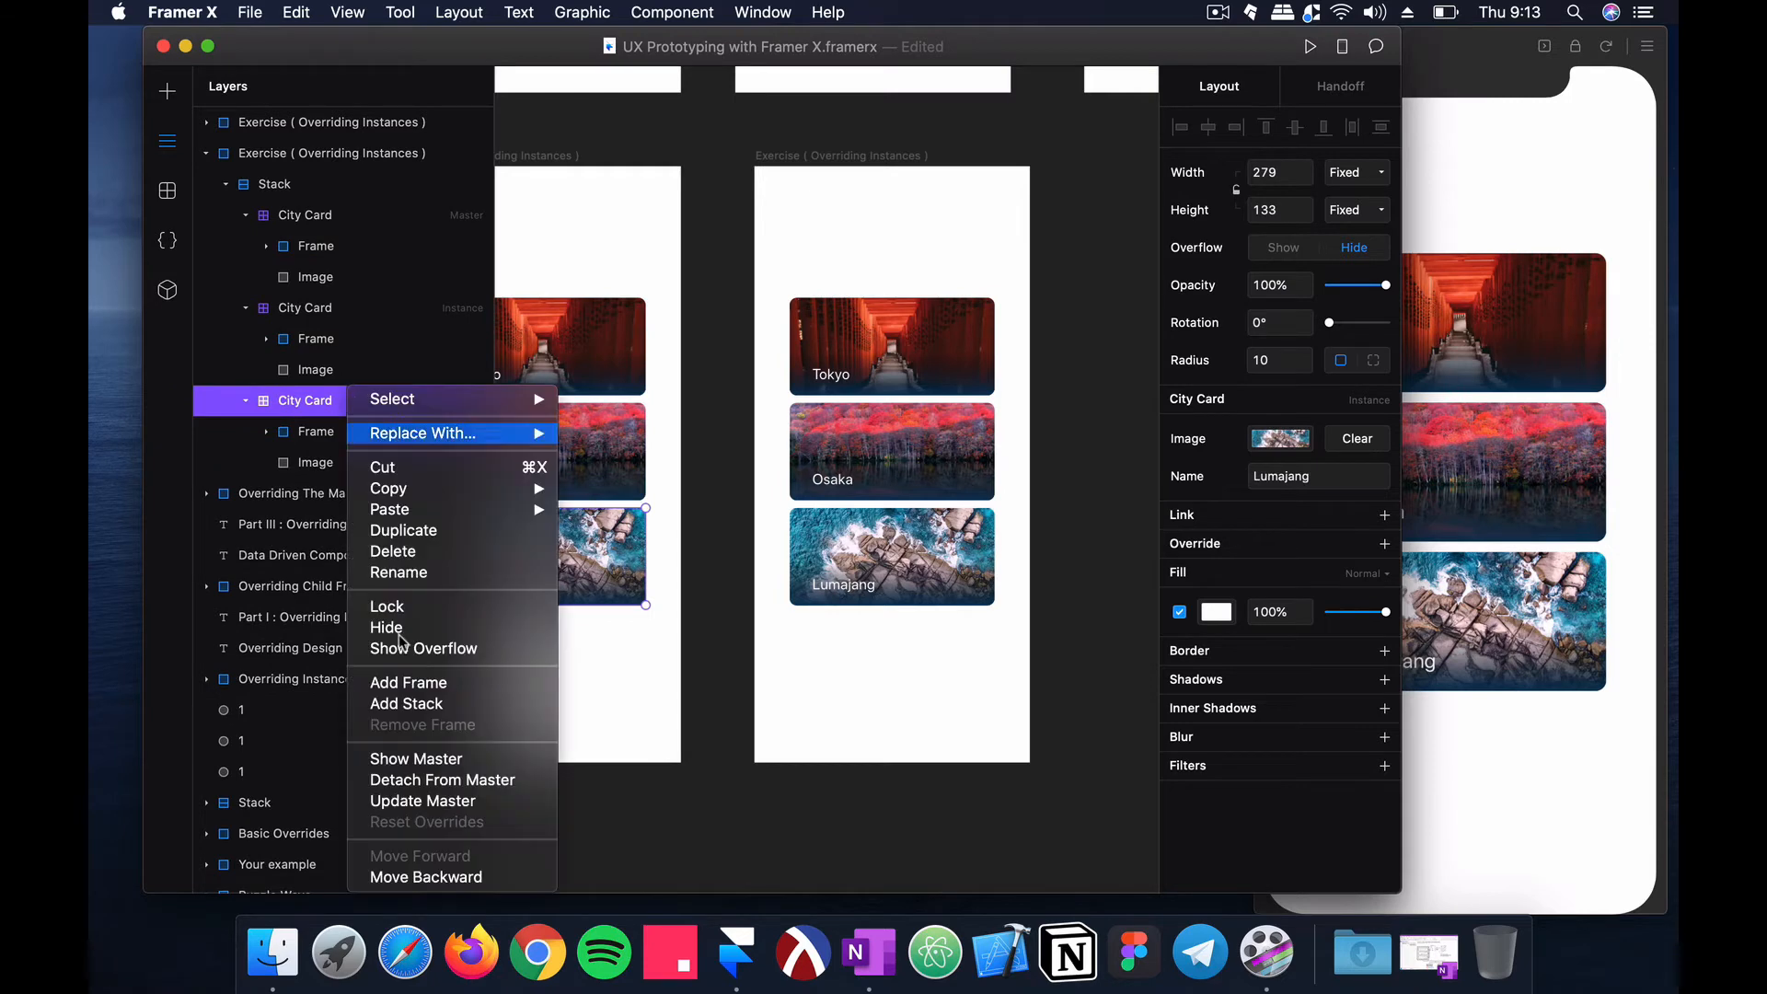
left_click(445, 780)
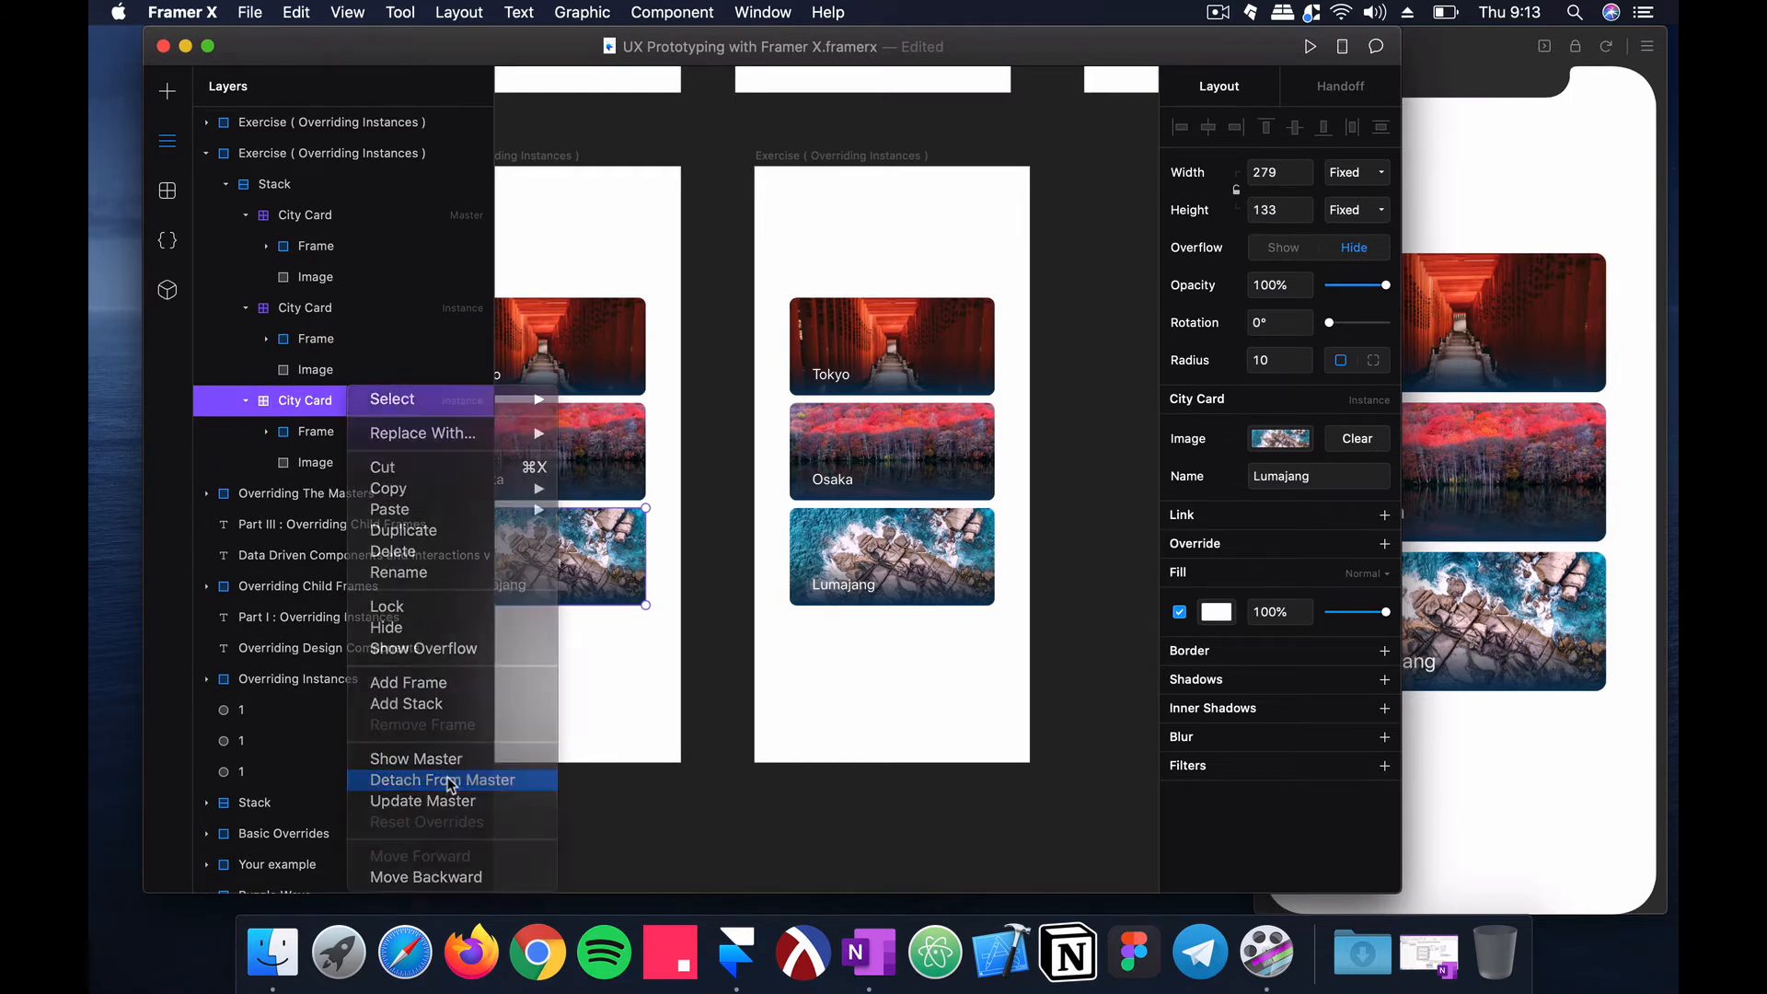
Step: Compare the City Card layers in the copied frame's stack with those in the original frame's stack
left_click(809, 364)
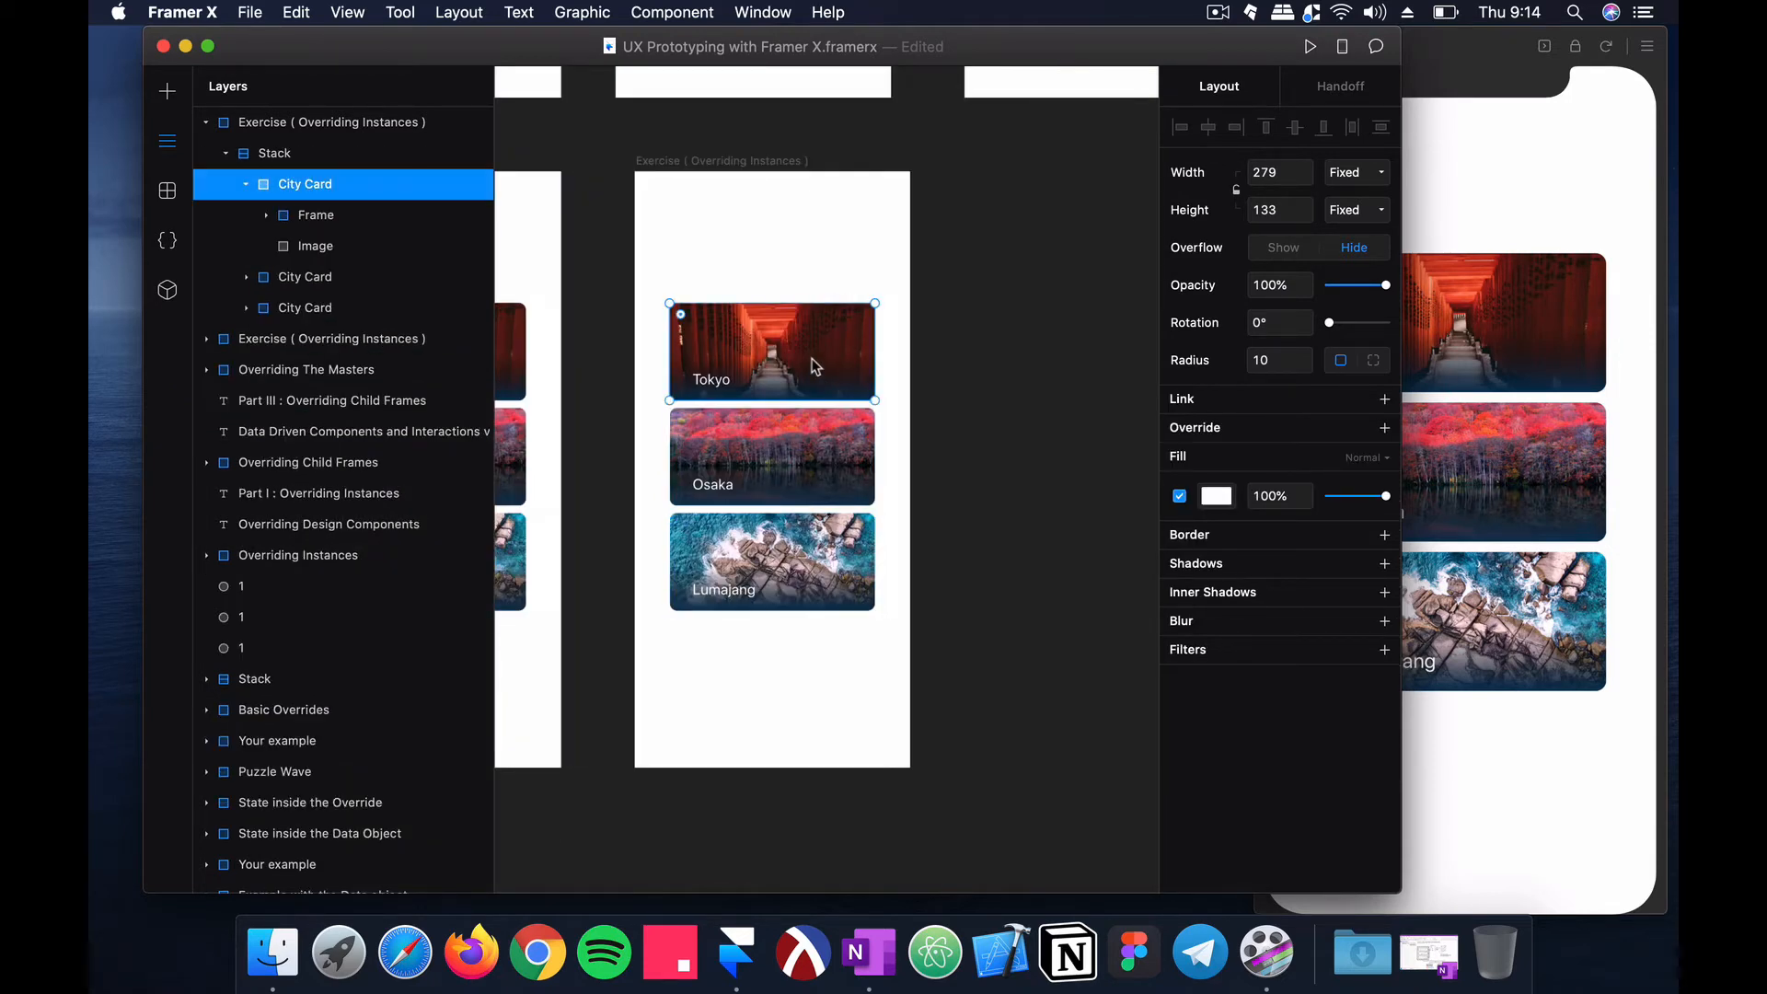
left_click(822, 451)
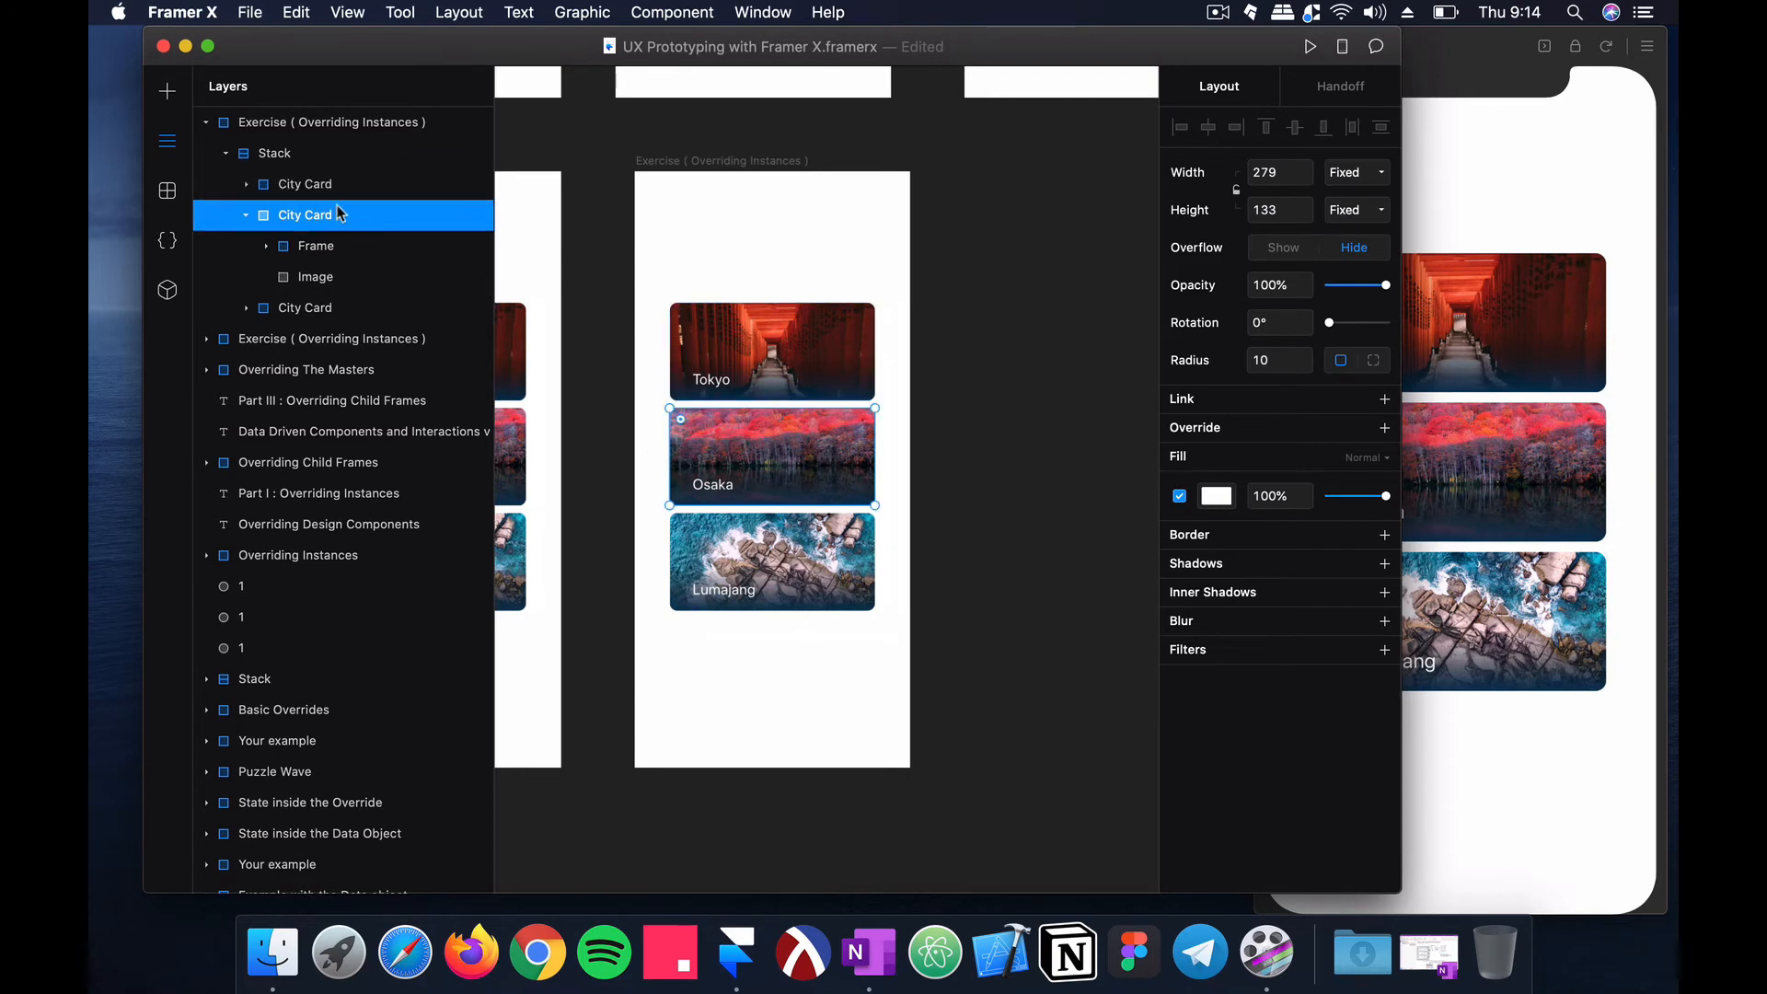
left_click(294, 308)
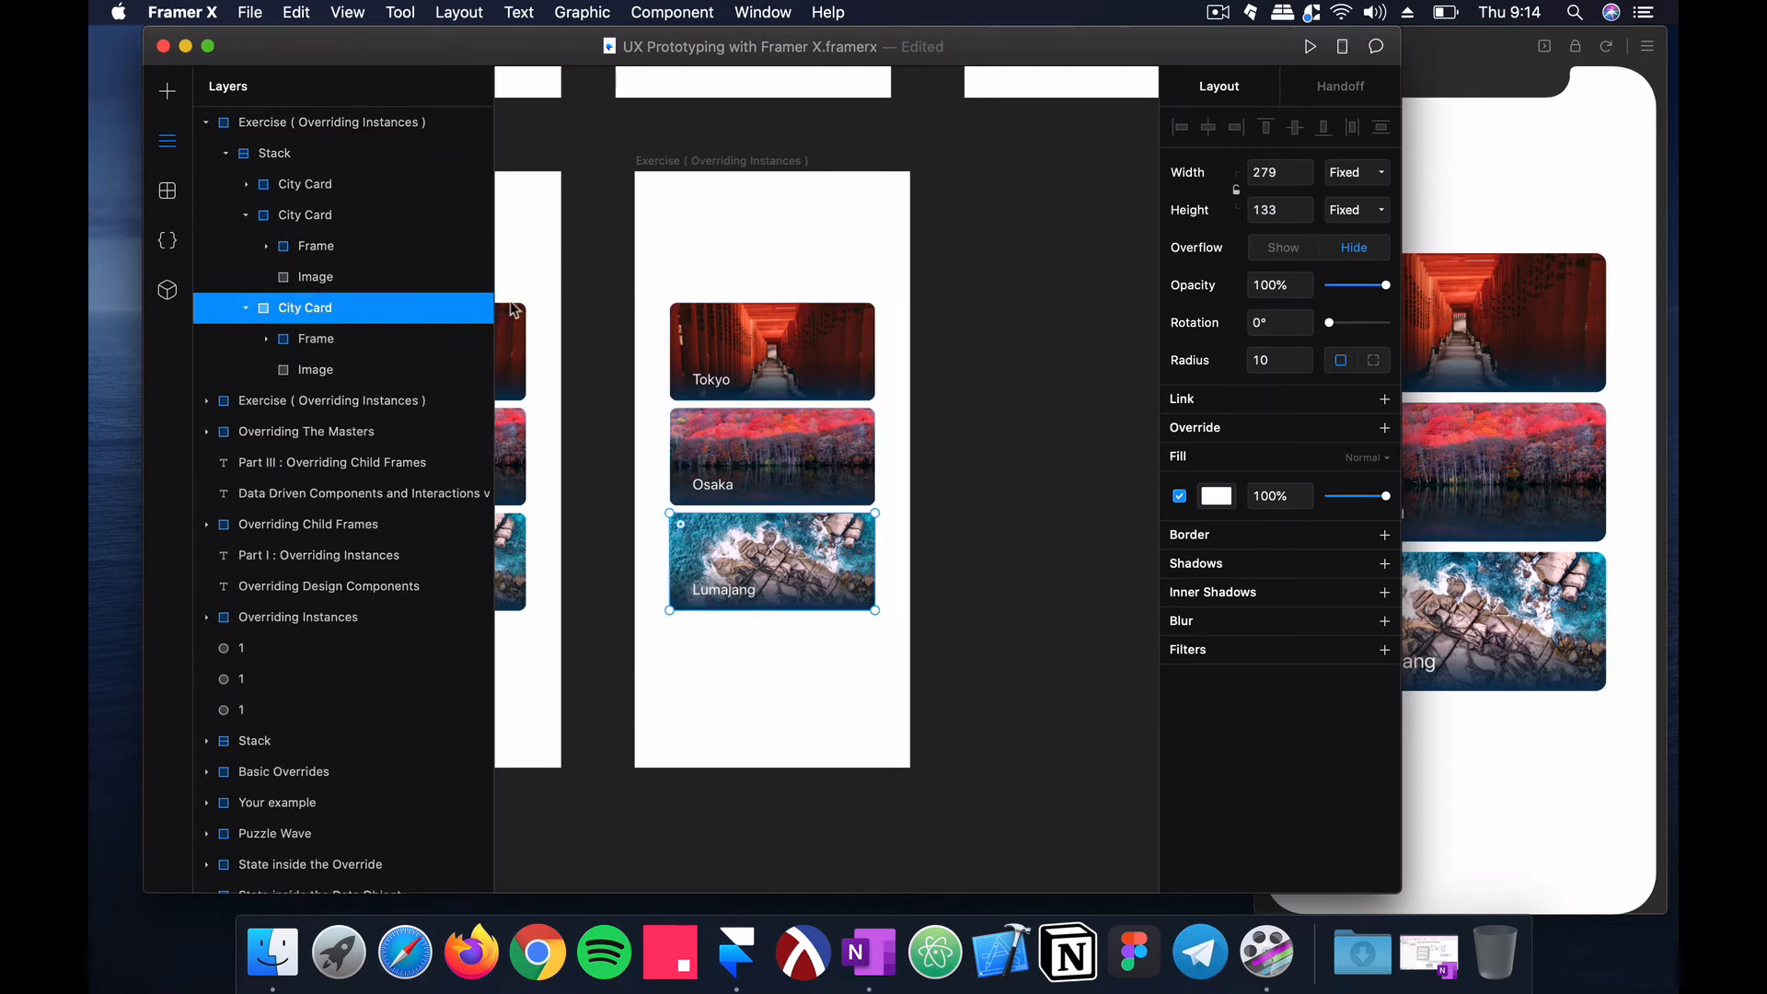
scroll(516, 310, "left", 3)
left_click(519, 178)
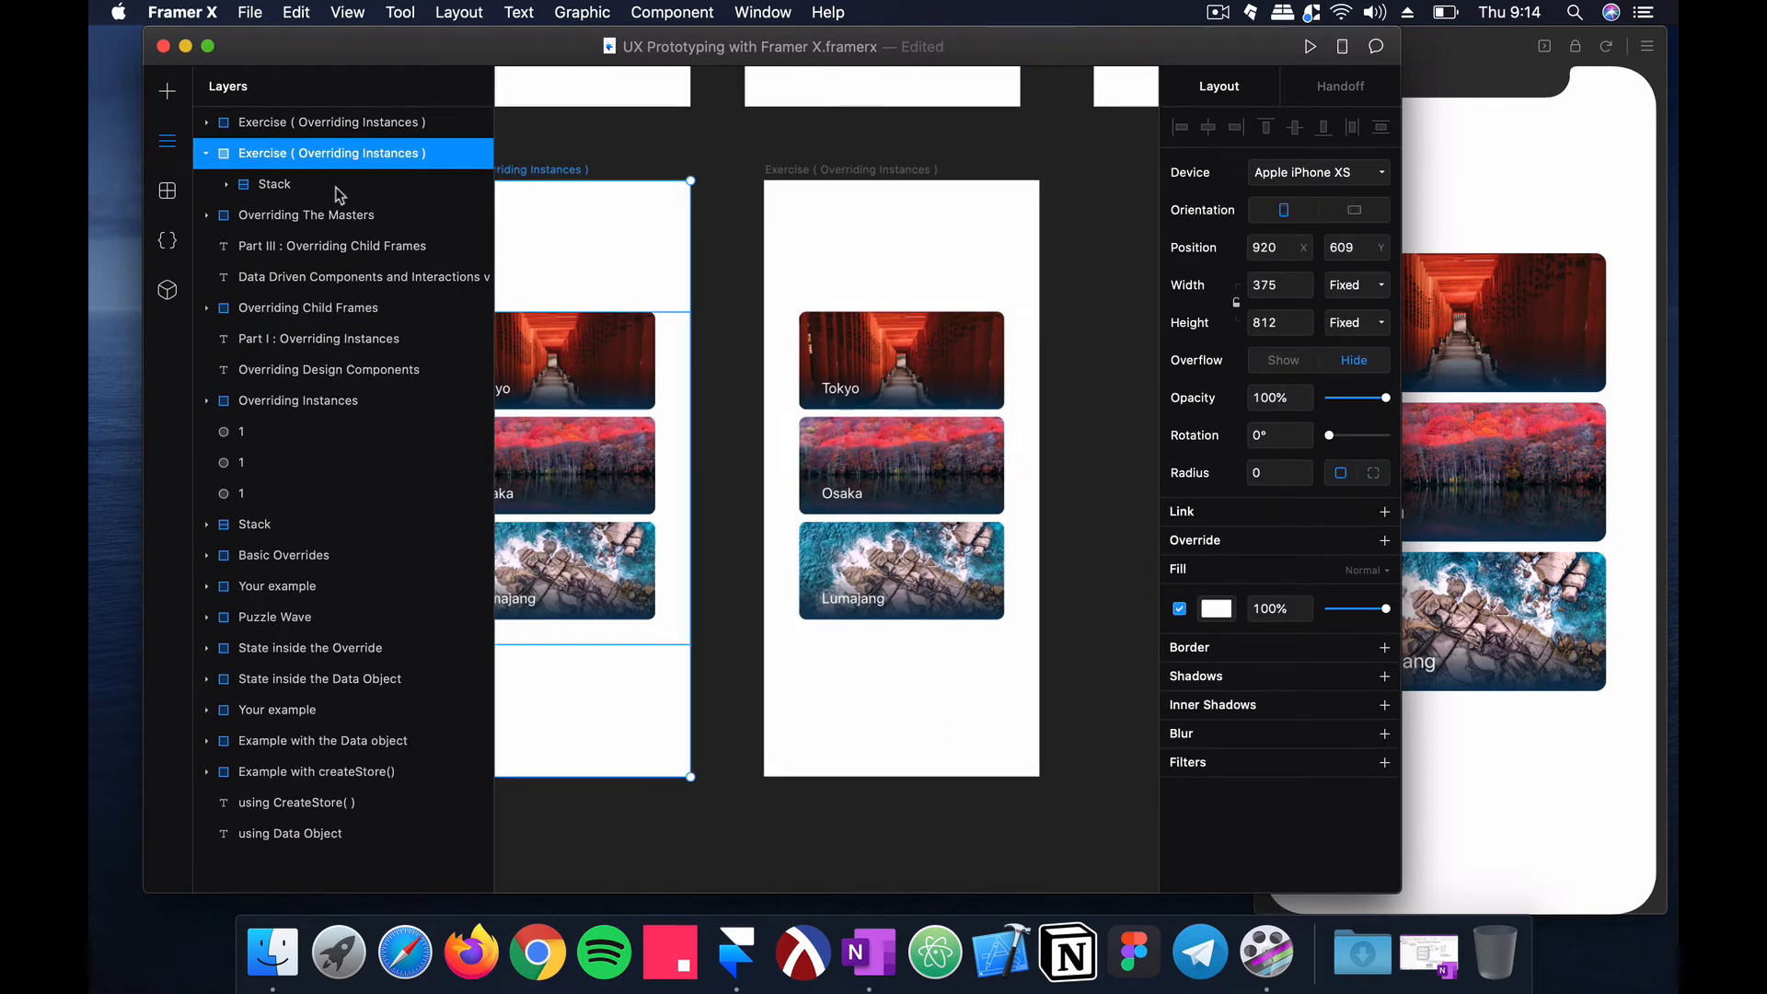
left_click(226, 184)
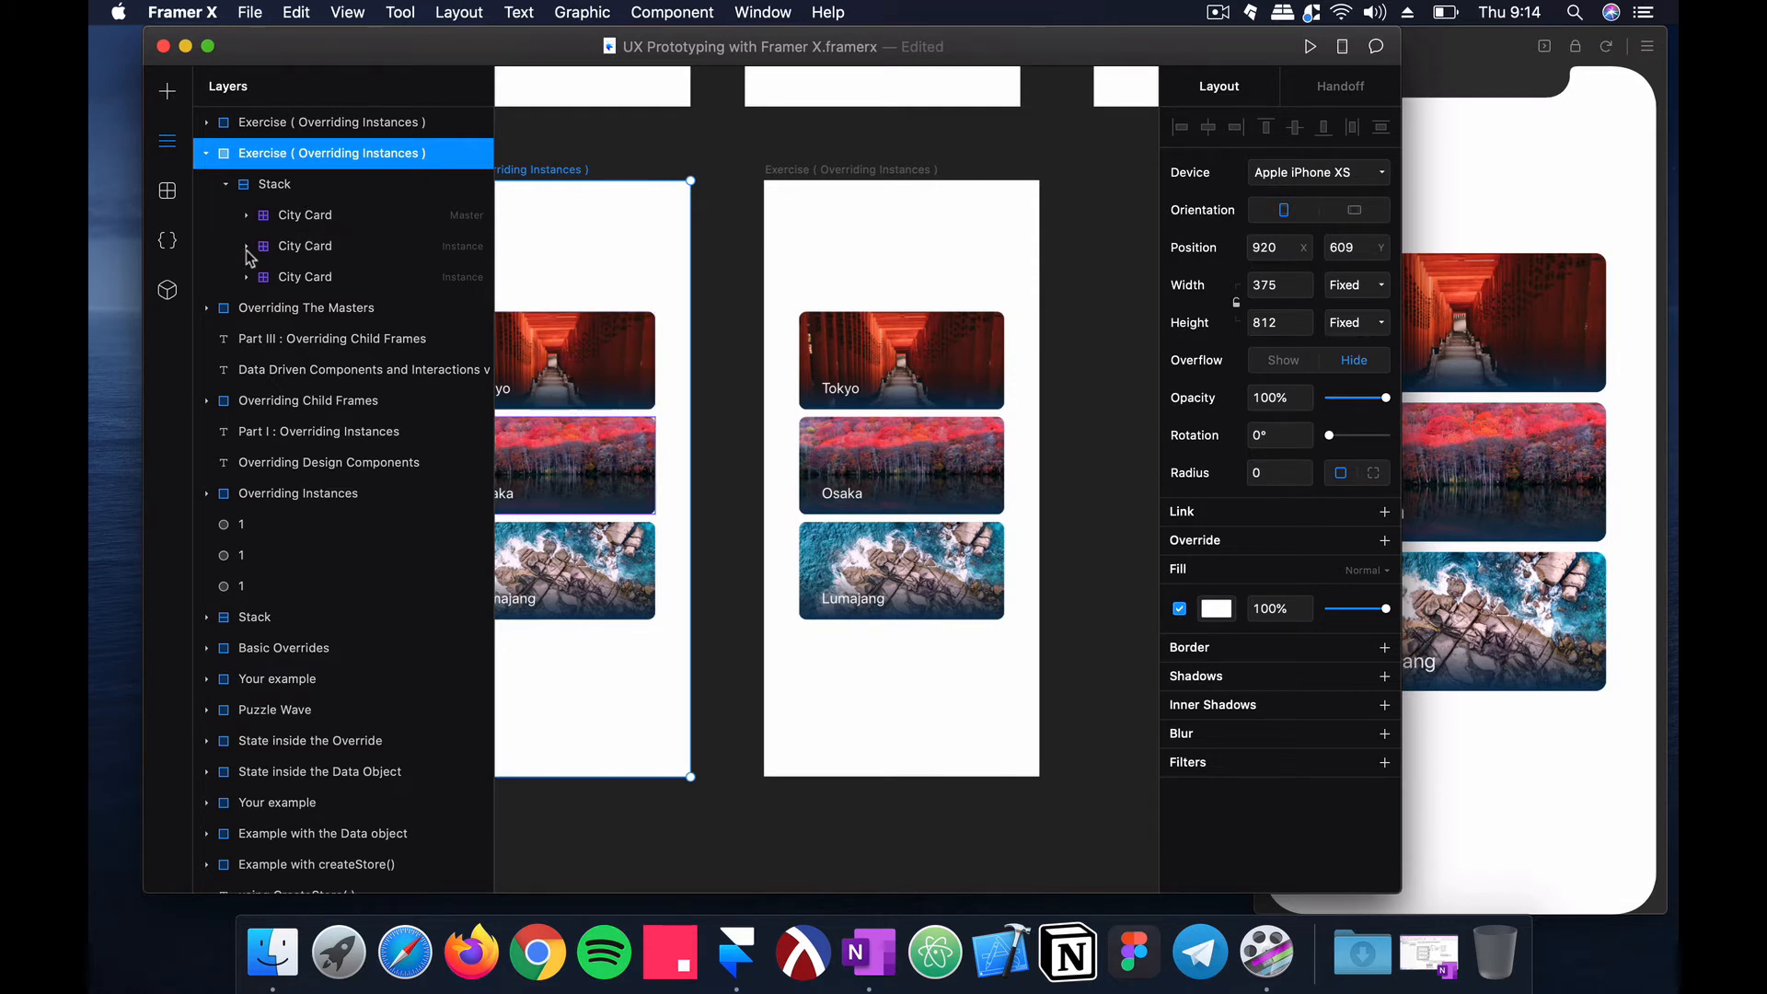
left_click(802, 227)
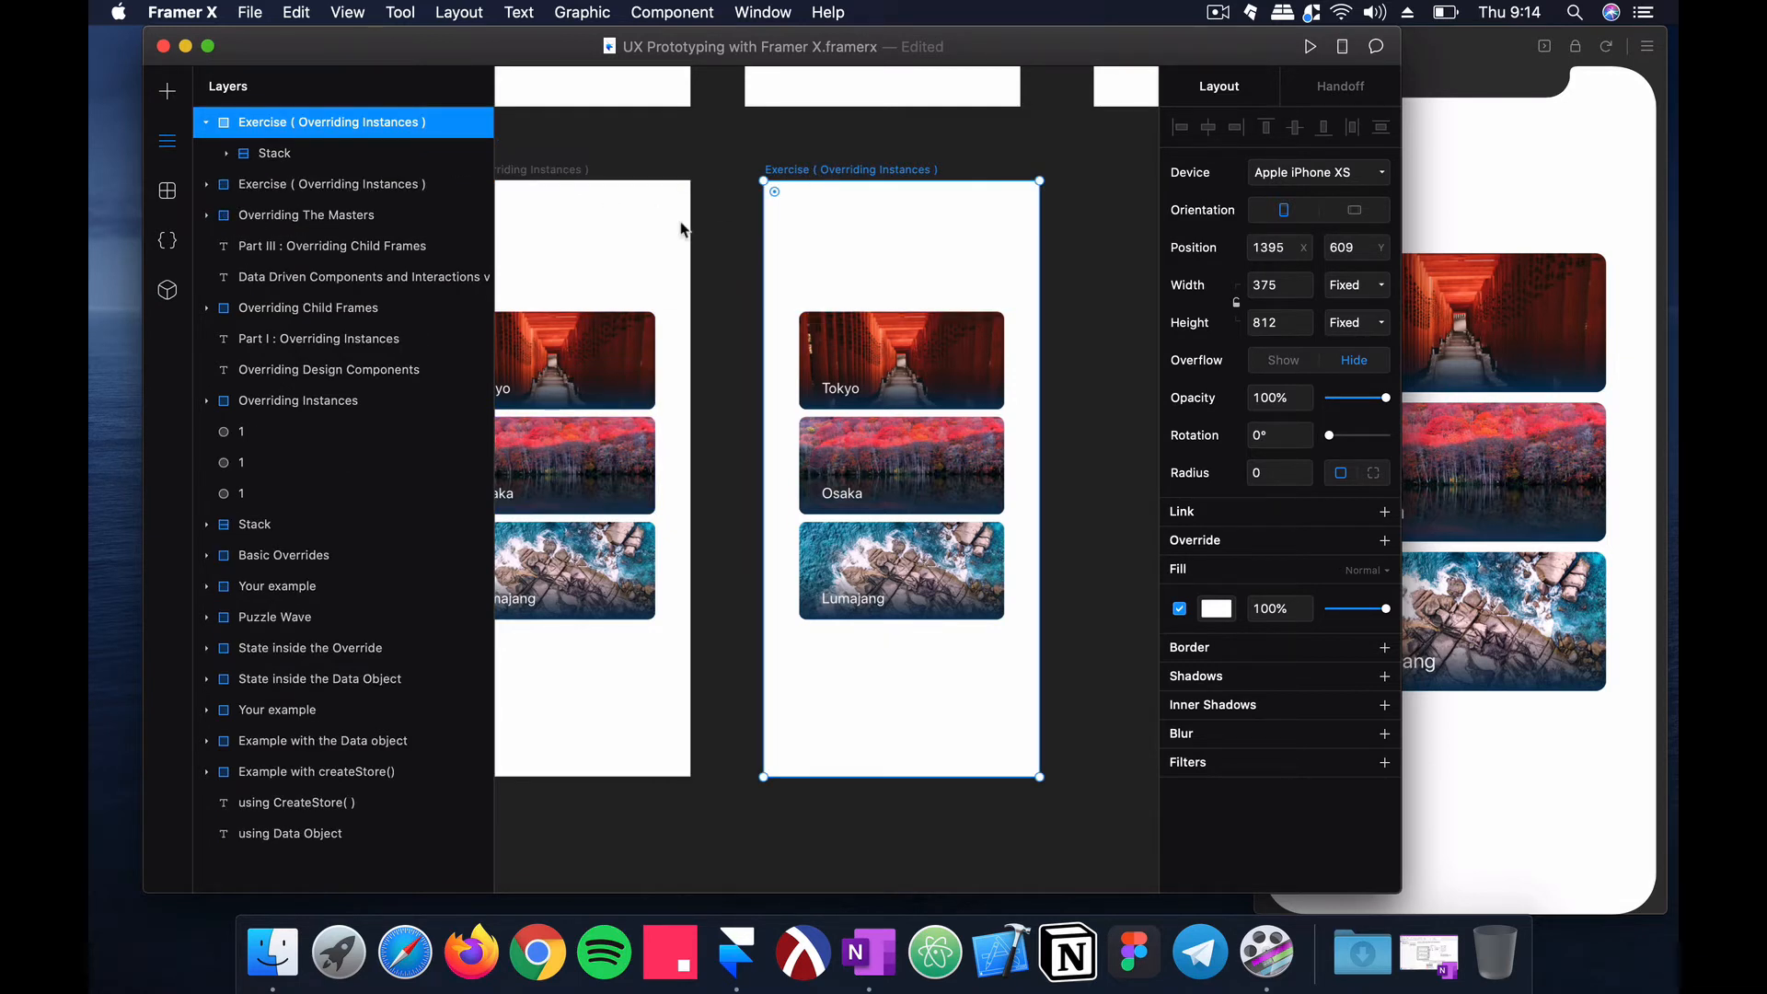
left_click(226, 153)
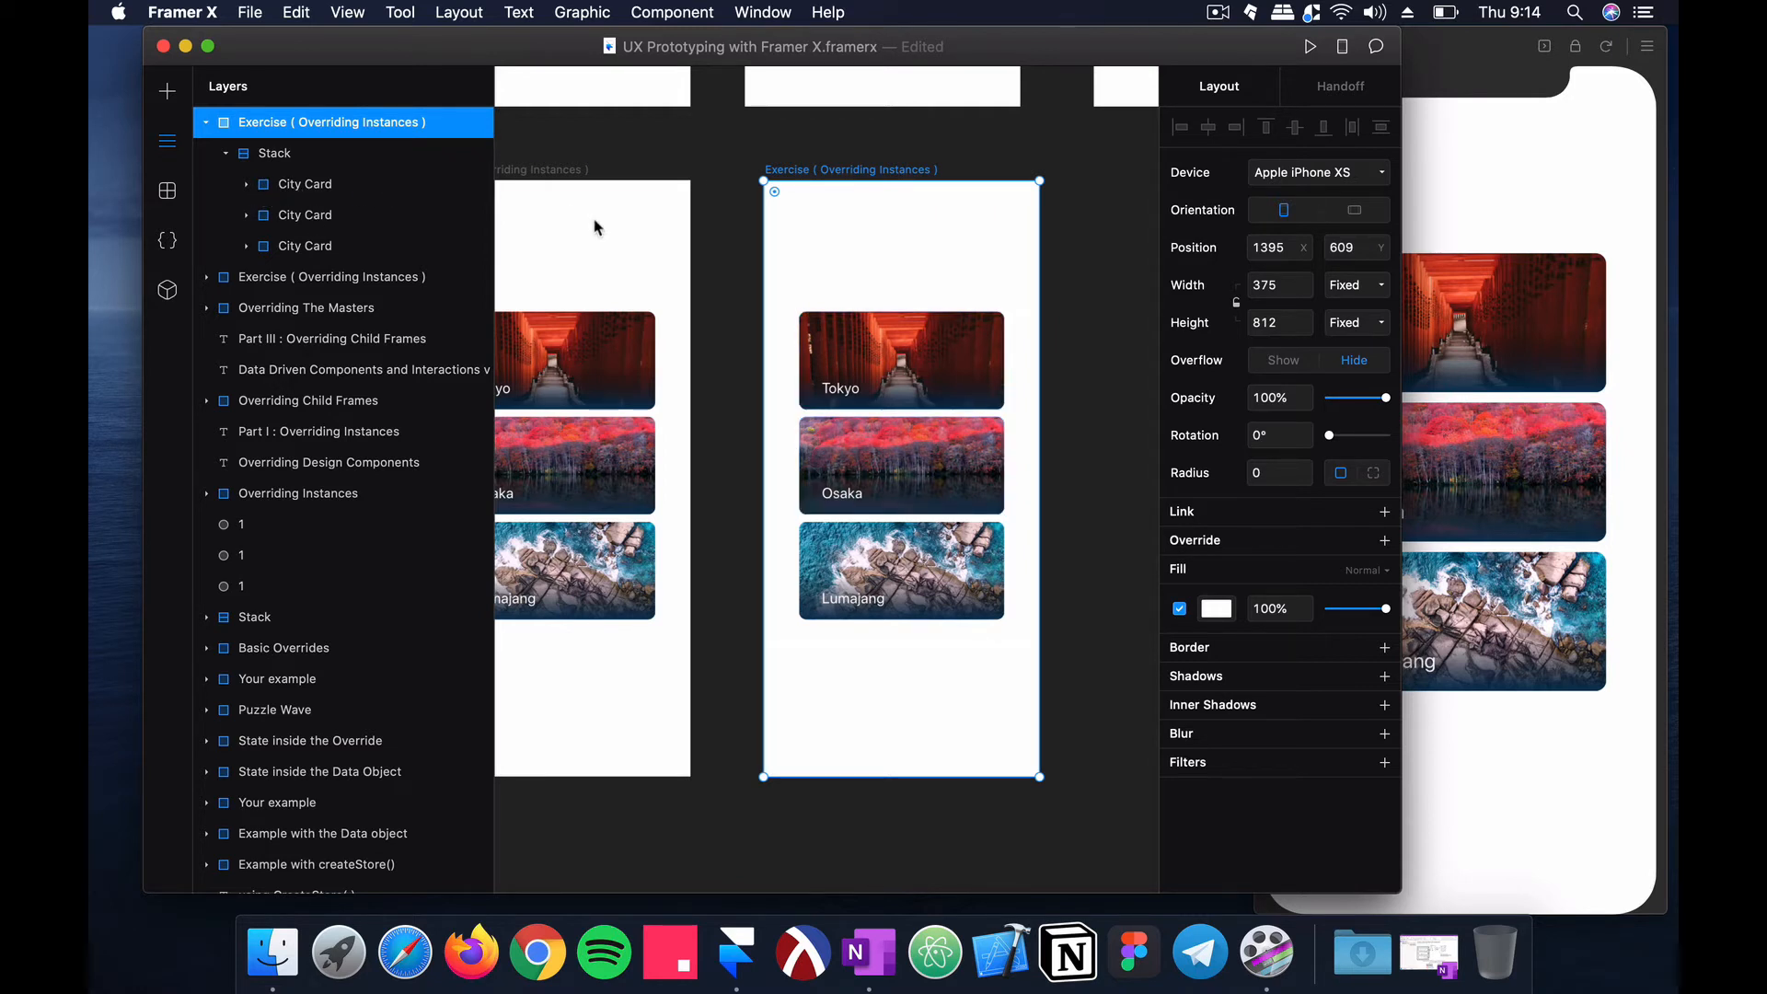
Step: Save the project and create a component from the copied frame's detached Tokyo City Card
key("super+s")
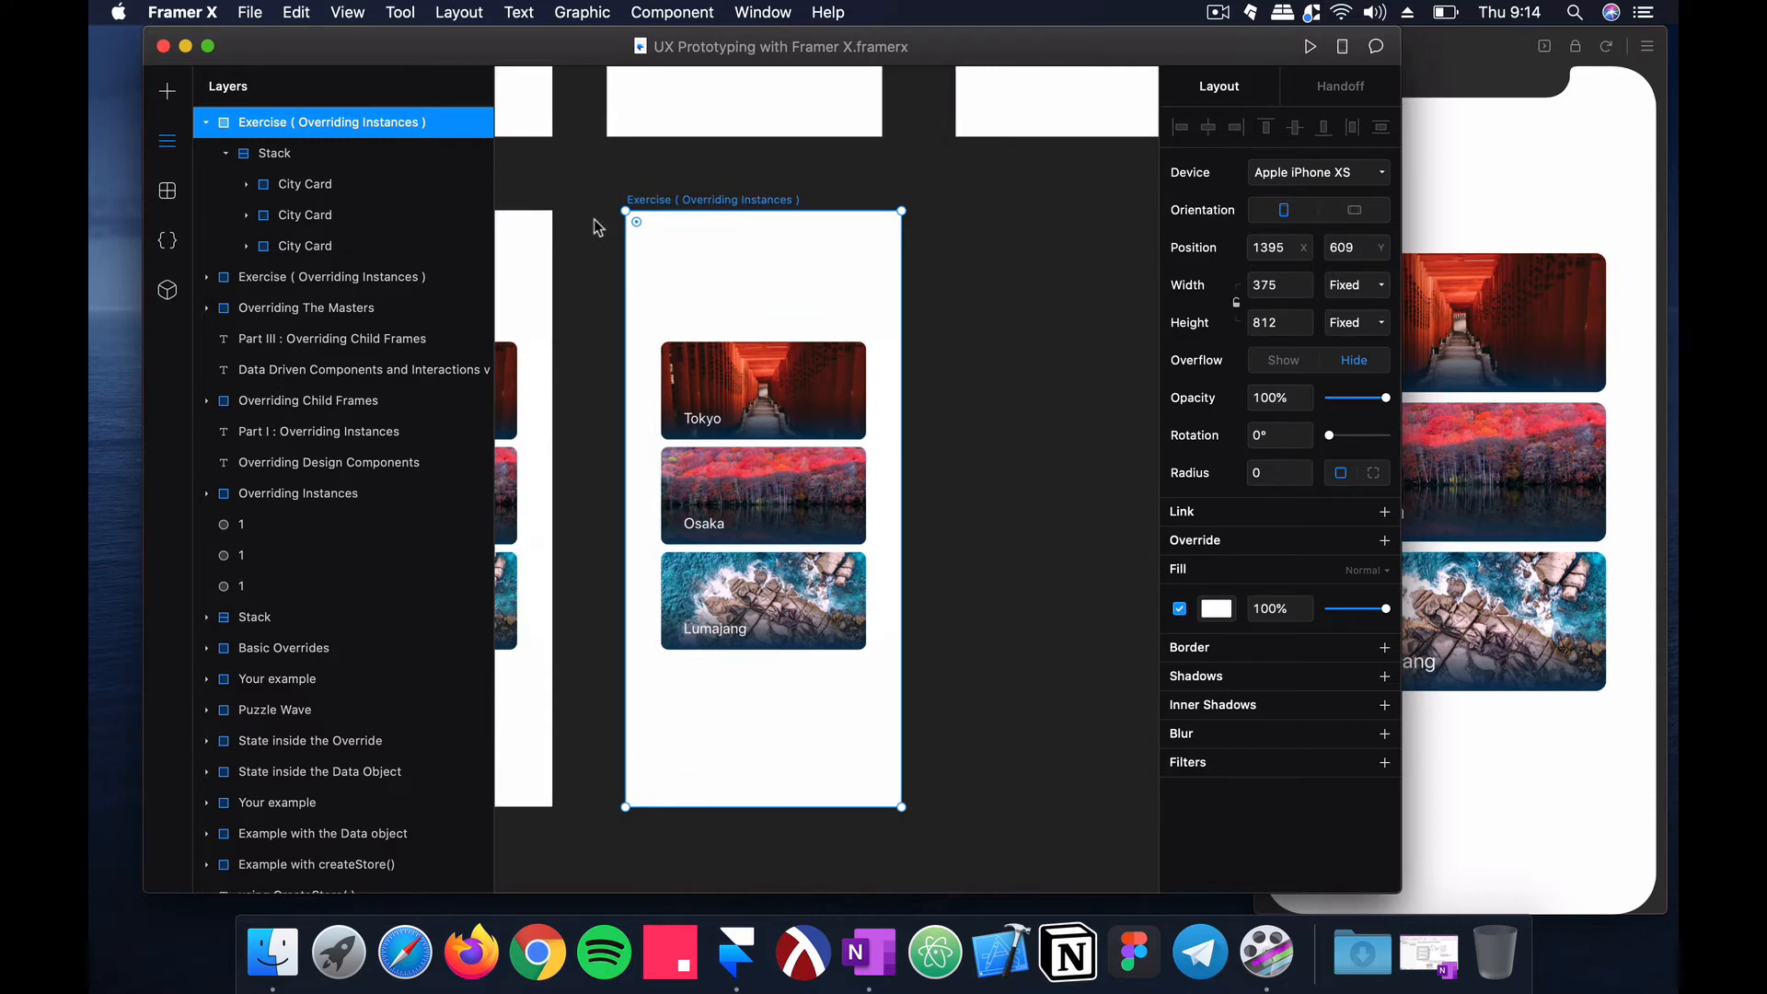
left_click(381, 185)
right_click(381, 188)
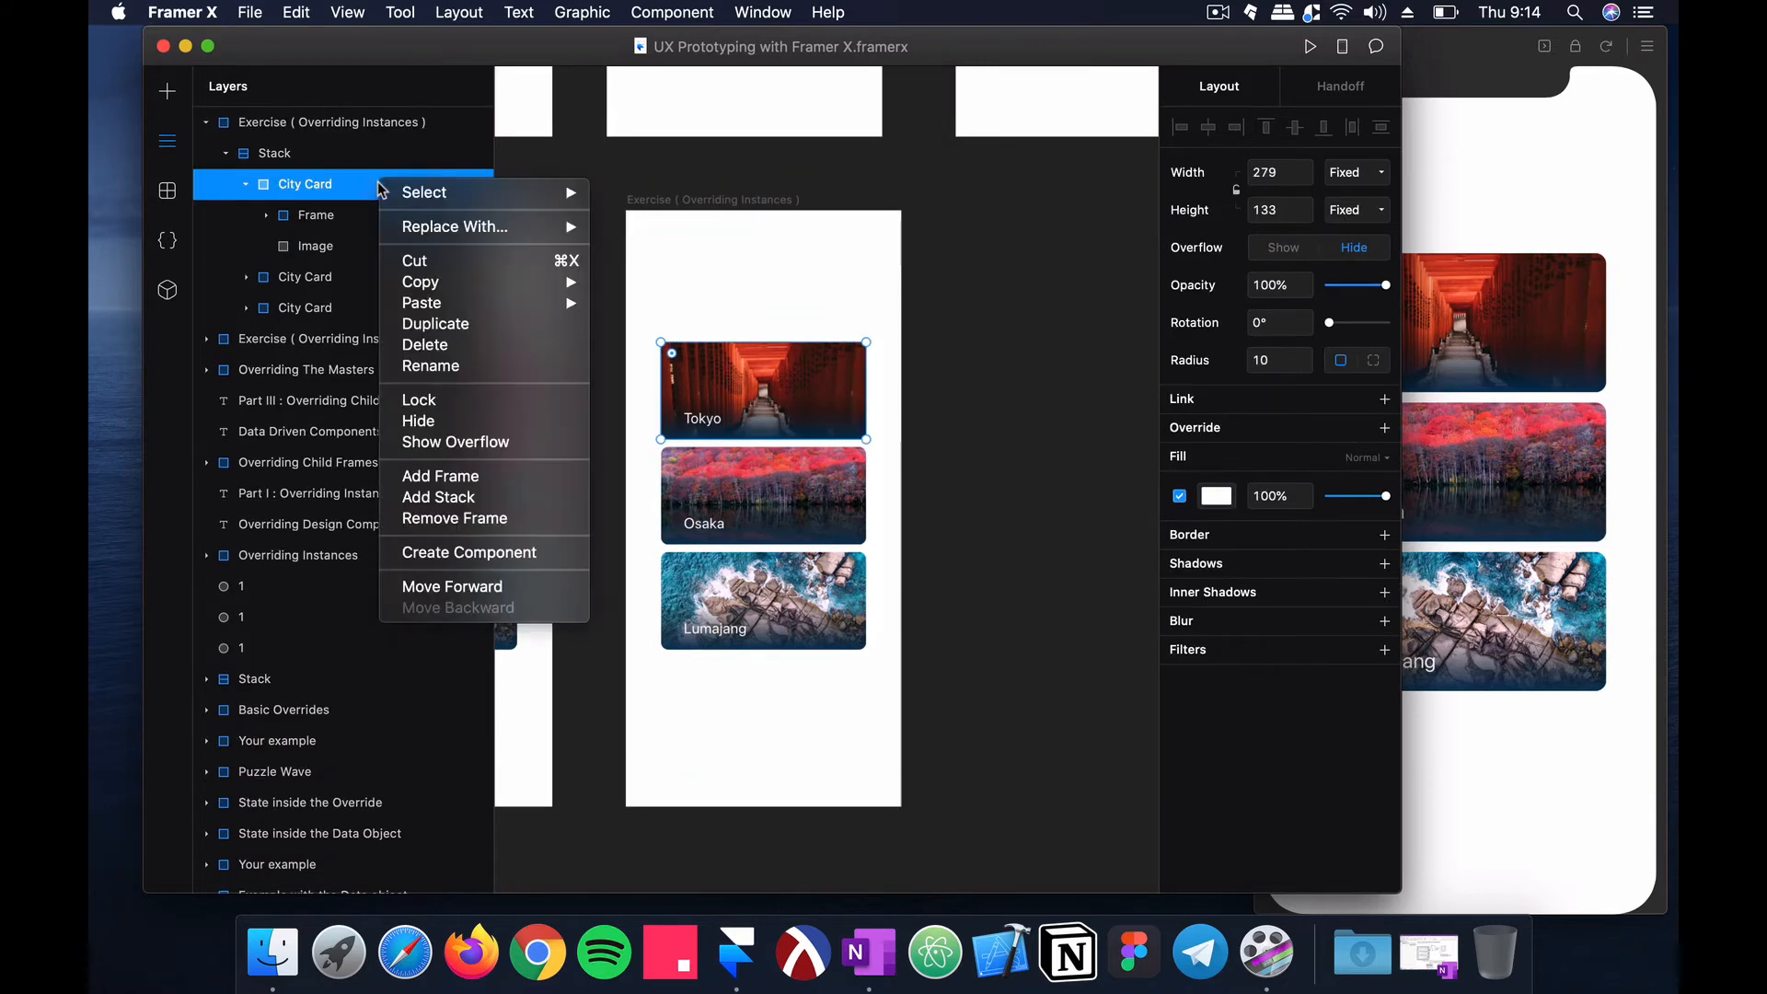
left_click(444, 554)
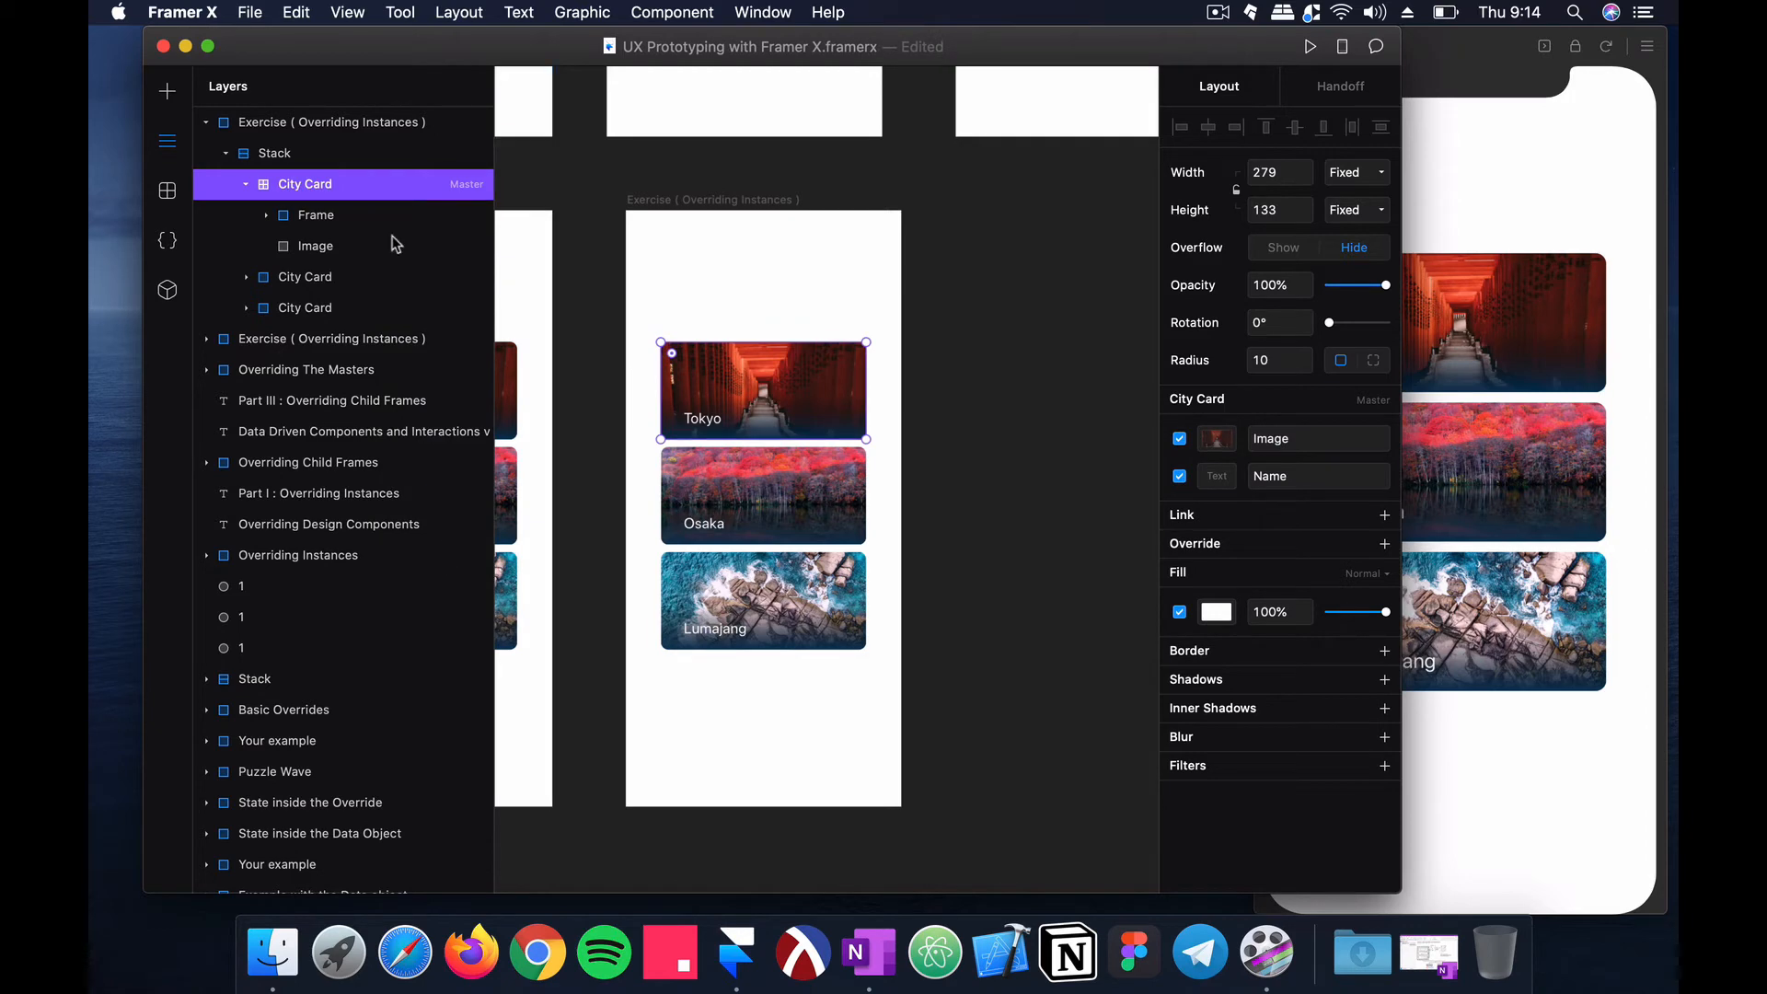
Step: Delete the Osaka and Lumajang City Cards from the copied frame's stack
left_click(800, 509)
left_click(798, 596, "shift")
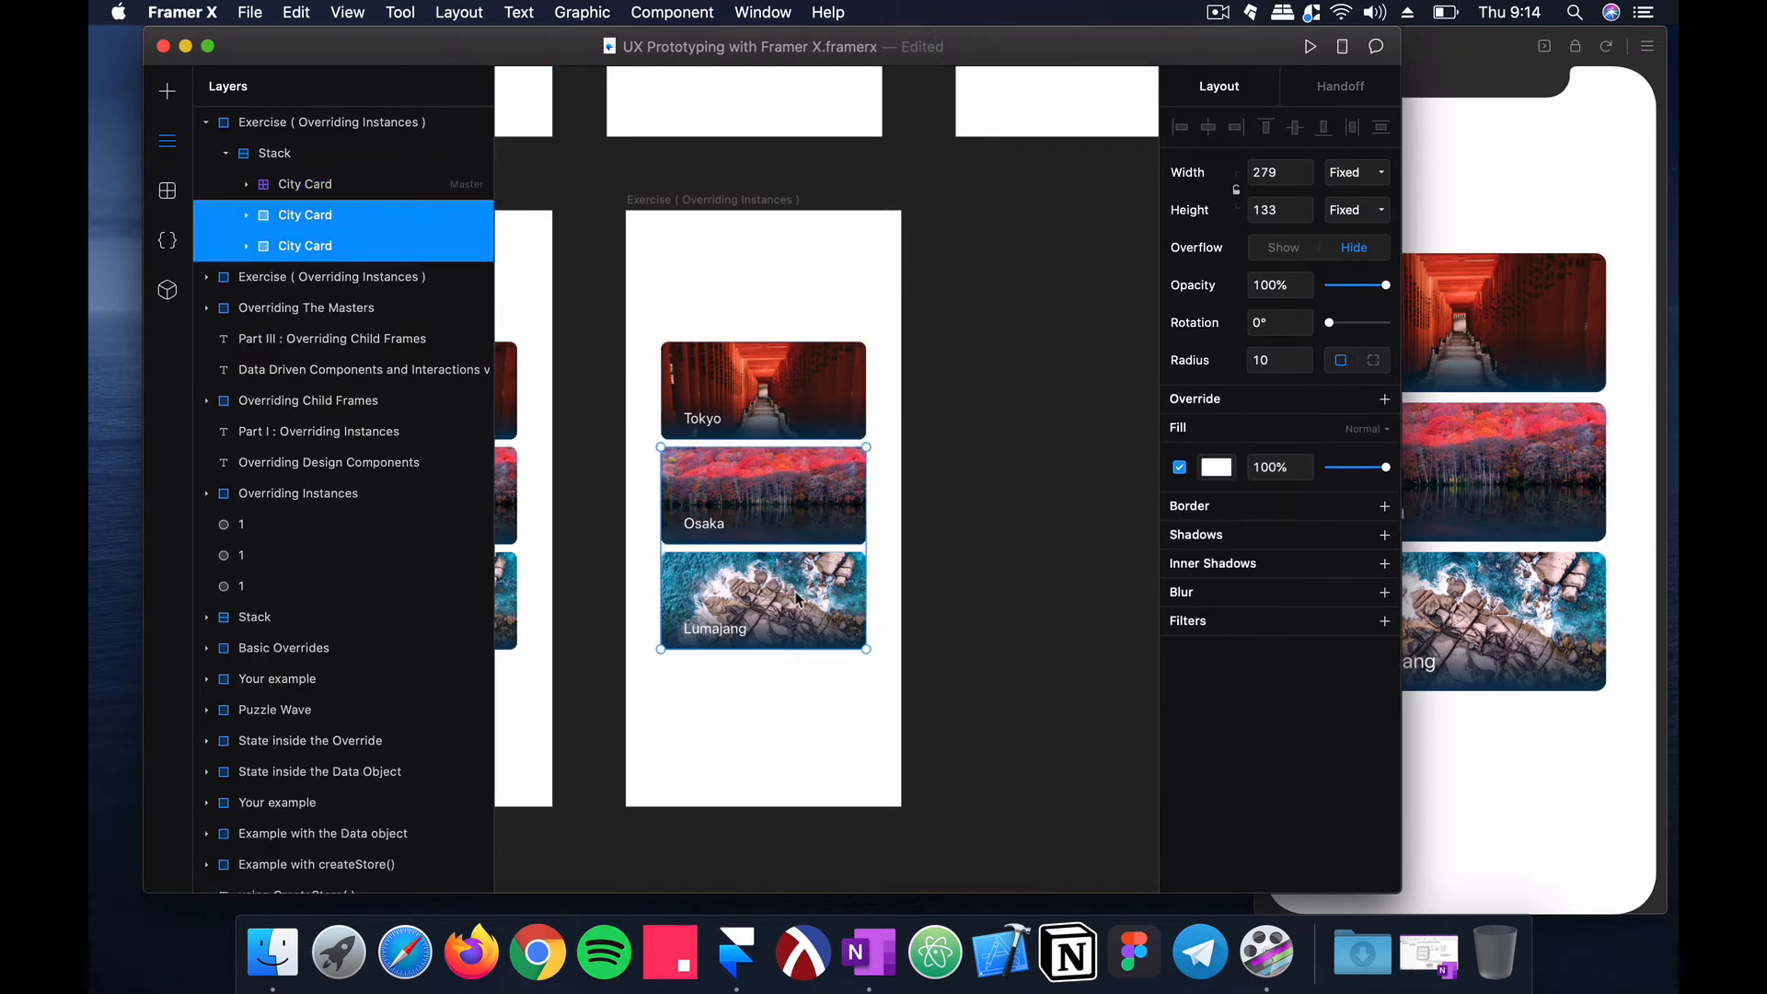
key("BackSpace")
Step: Duplicate the copied frame's master Tokyo card so the stack holds the master and two instances
left_click(780, 420)
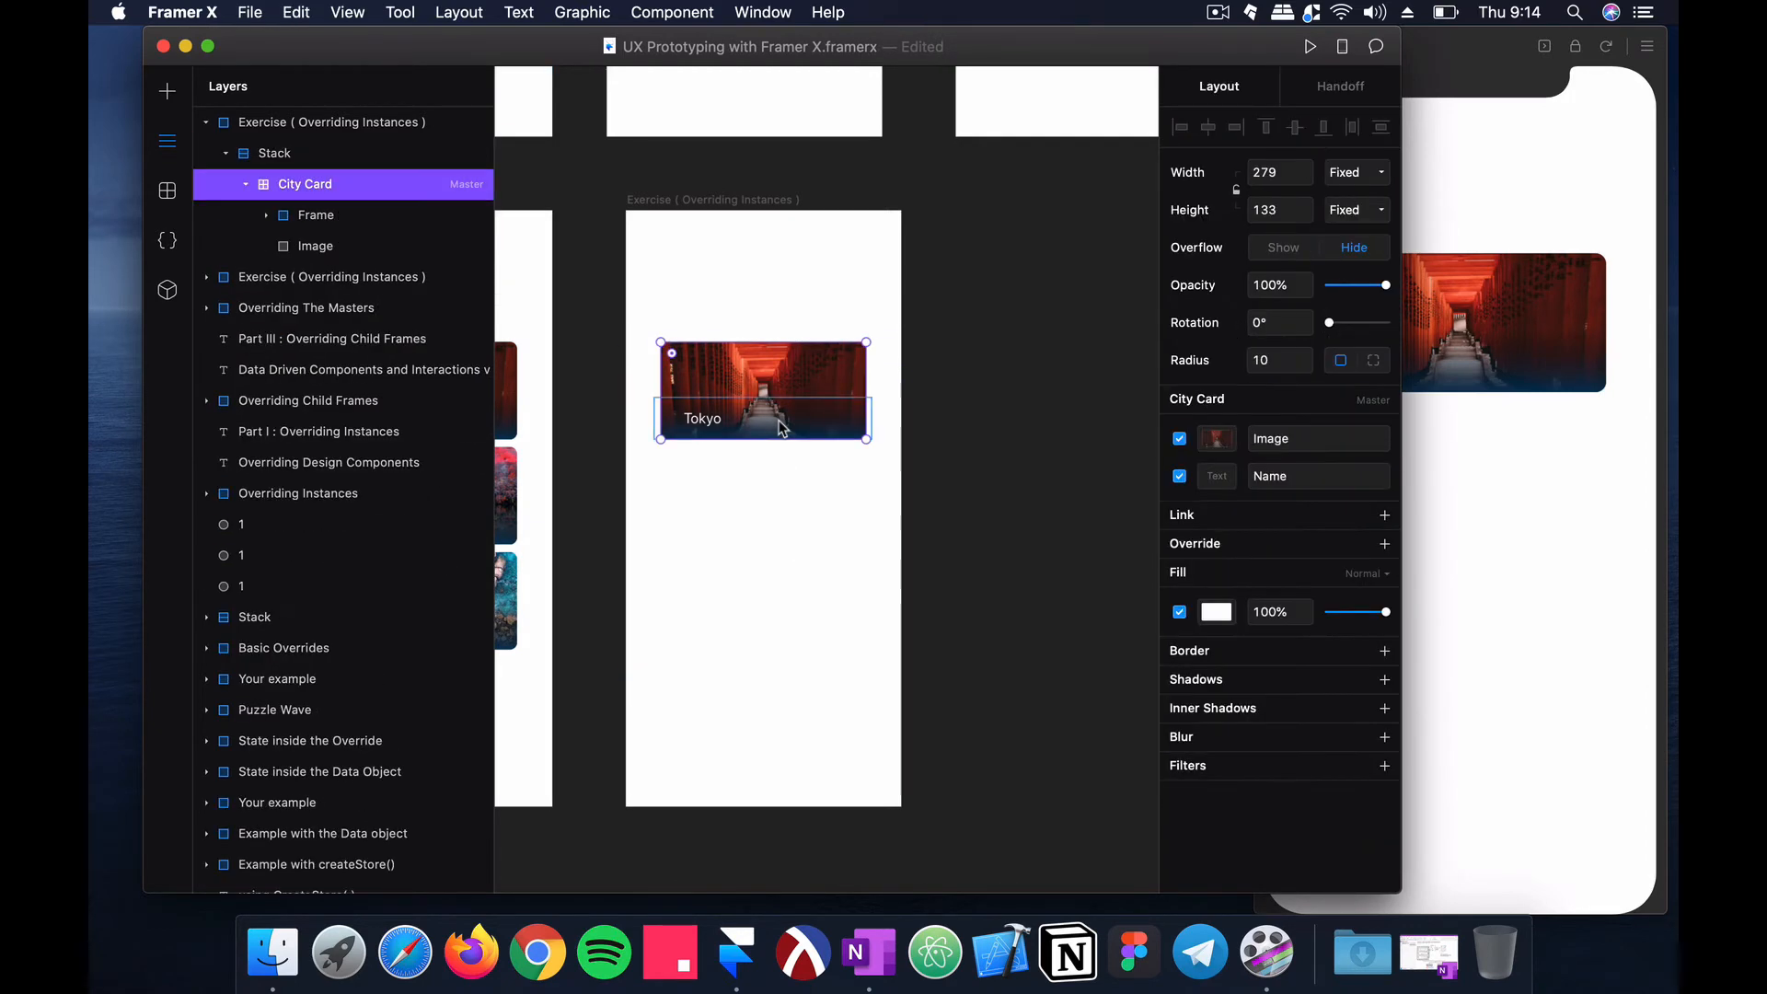
key("super+d")
left_click_drag(824, 495, 888, 480)
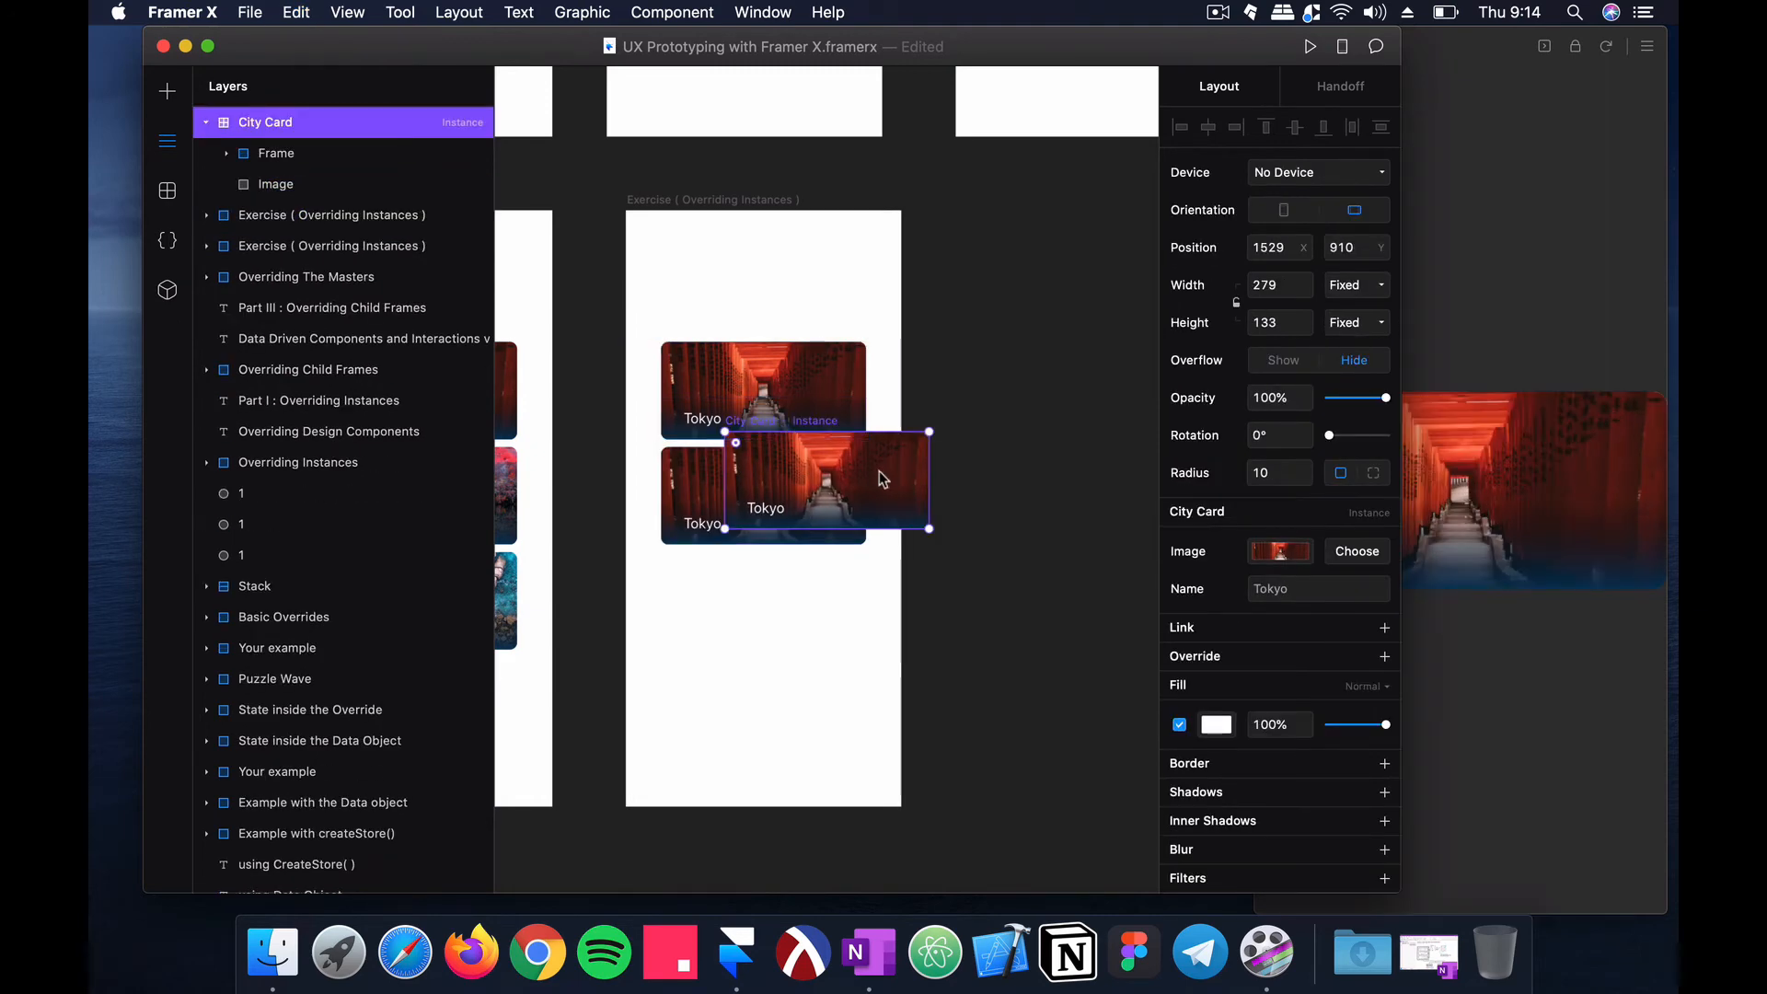
key("super+z")
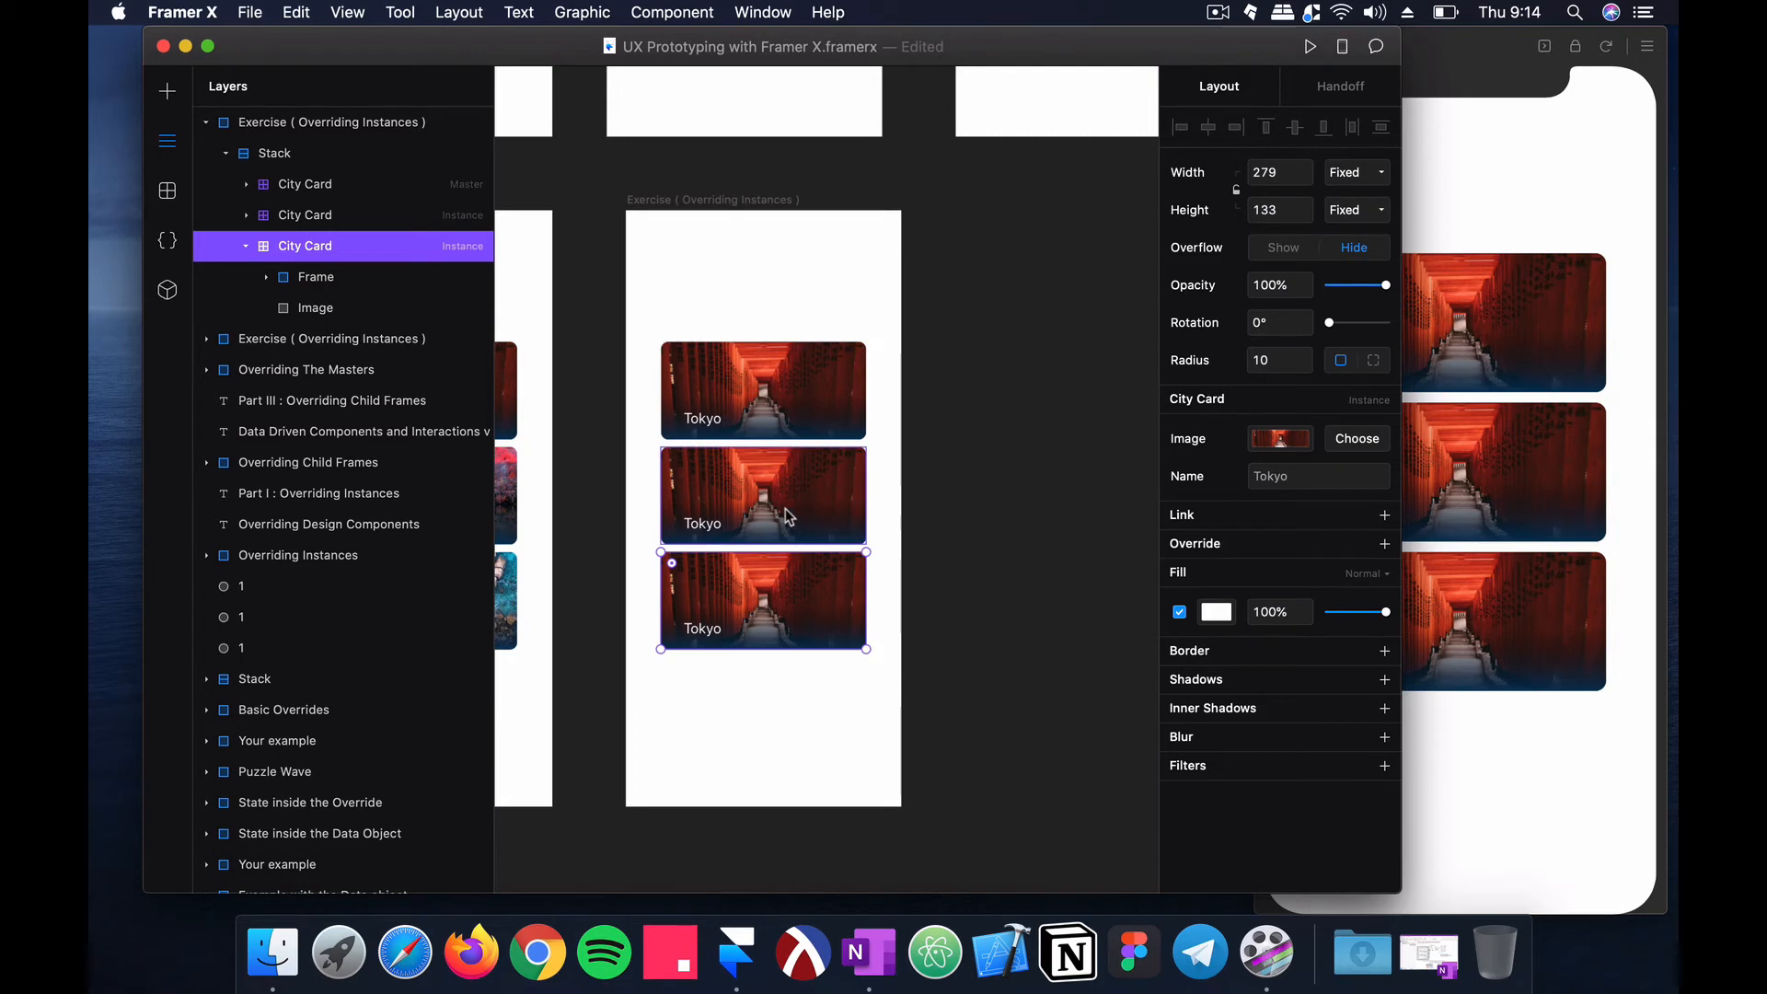
Step: Try resizing the original frame's master Tokyo card, and undo the change
scroll(772, 382, "left", 2)
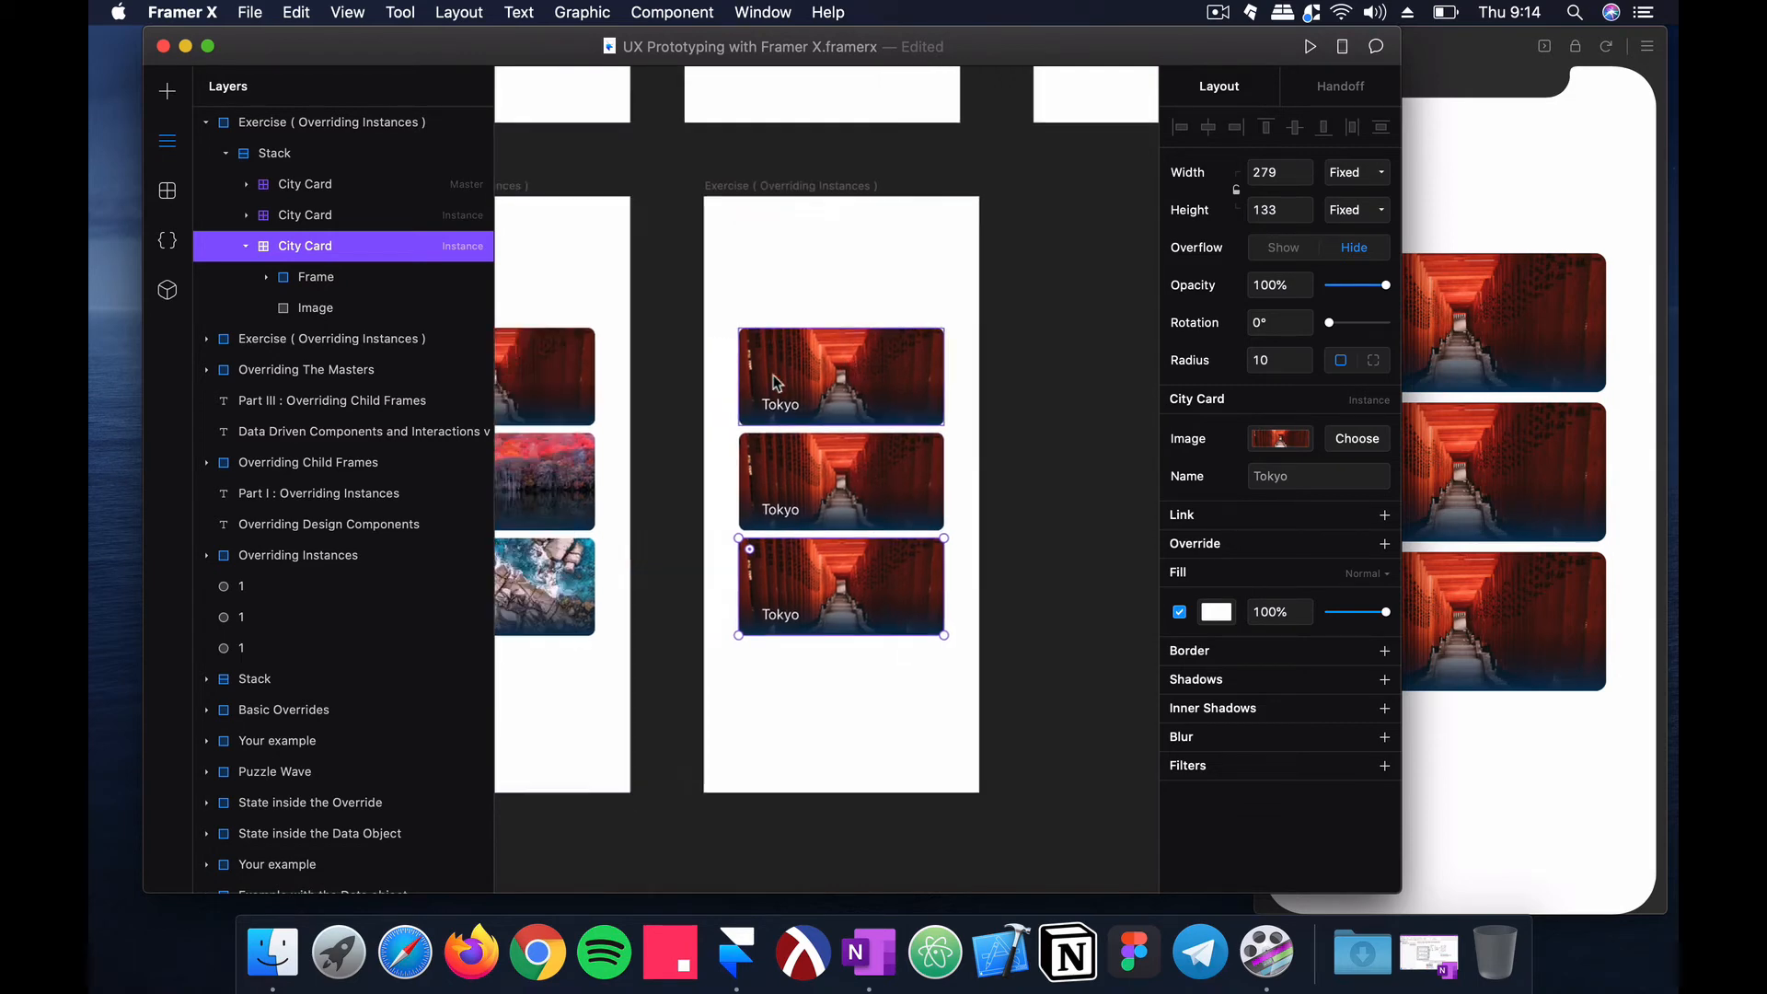
scroll(773, 381, "left", 2)
left_click(655, 342)
left_click(655, 343)
left_click_drag(688, 357, 649, 359)
key("ctrl+z")
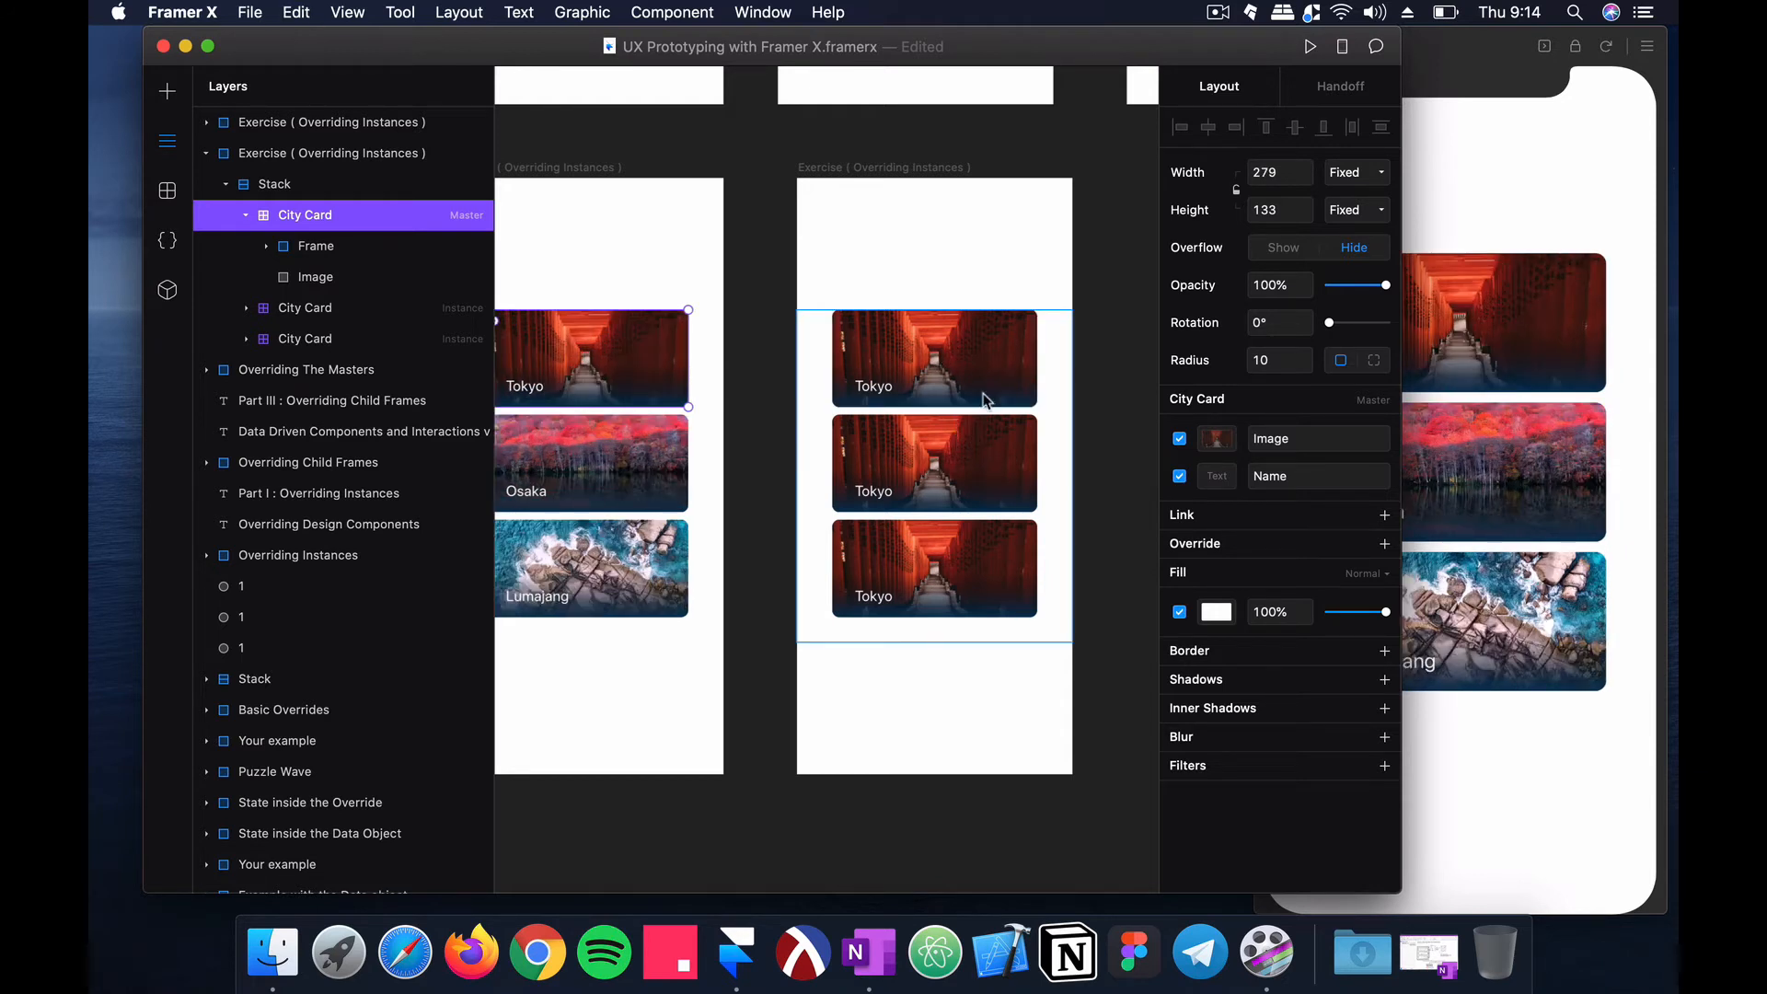
Step: Examine the component properties of the copied frame's second and third City Card instances
scroll(919, 340, "right", 3)
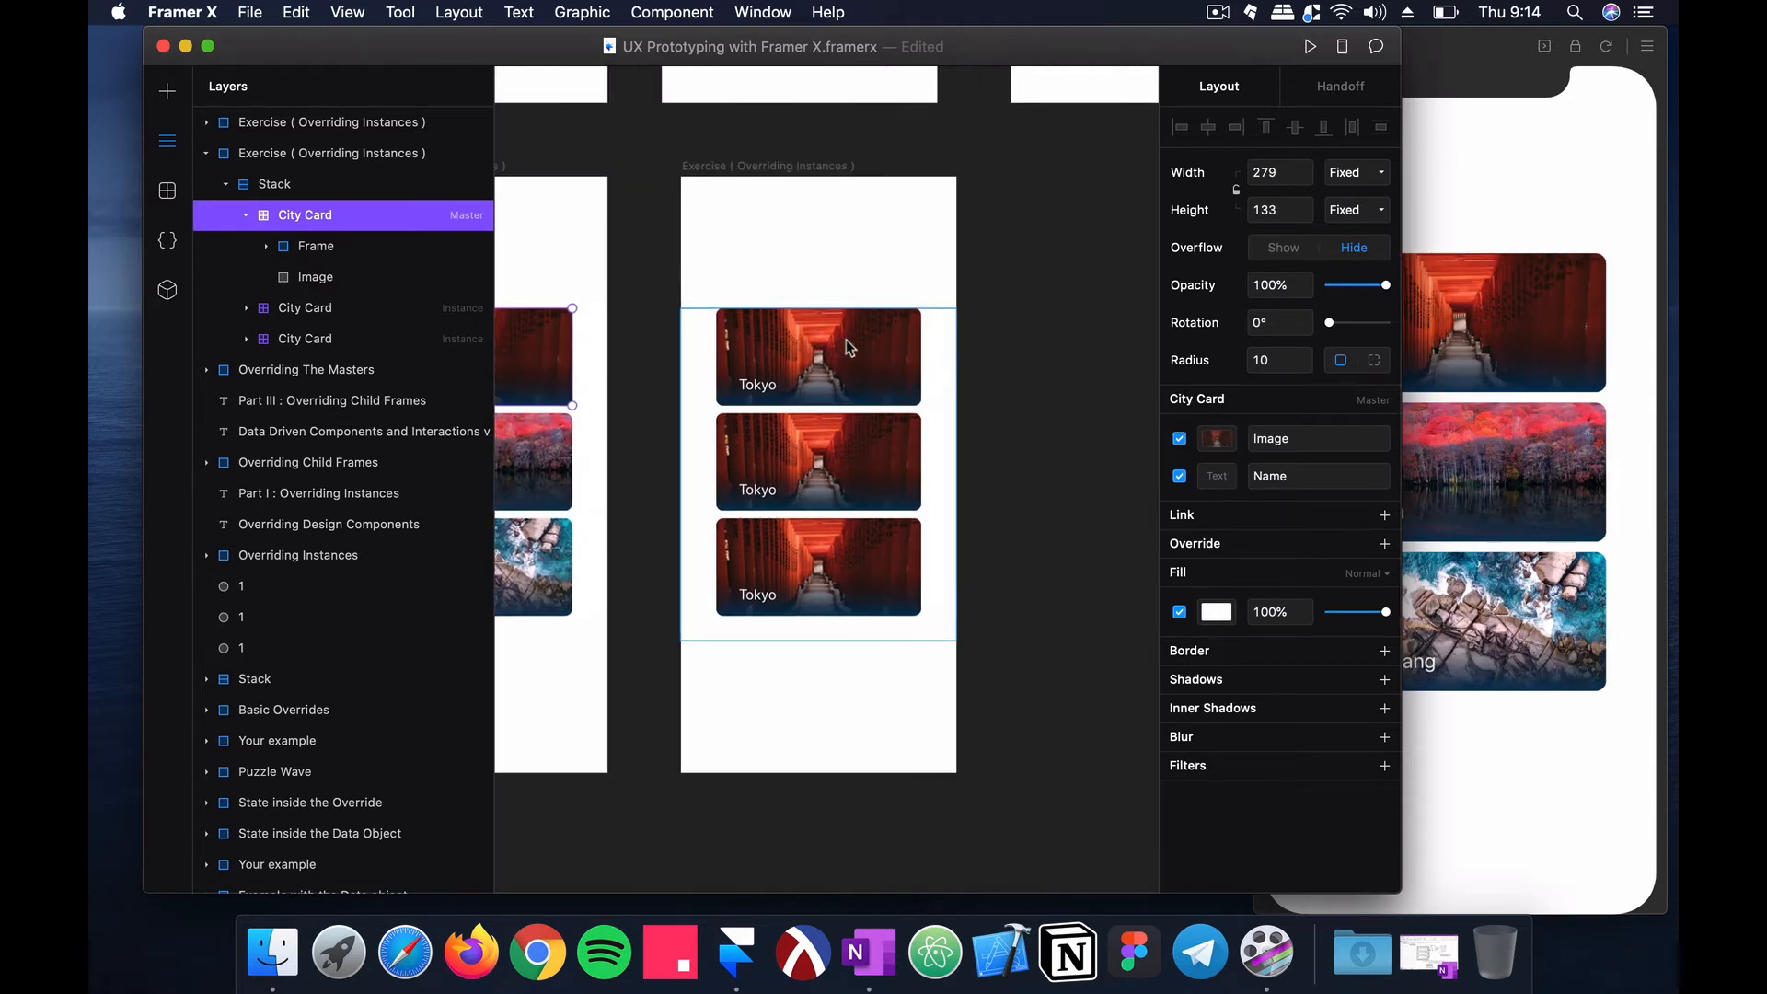
left_click(848, 347)
left_click(846, 347)
left_click(861, 473)
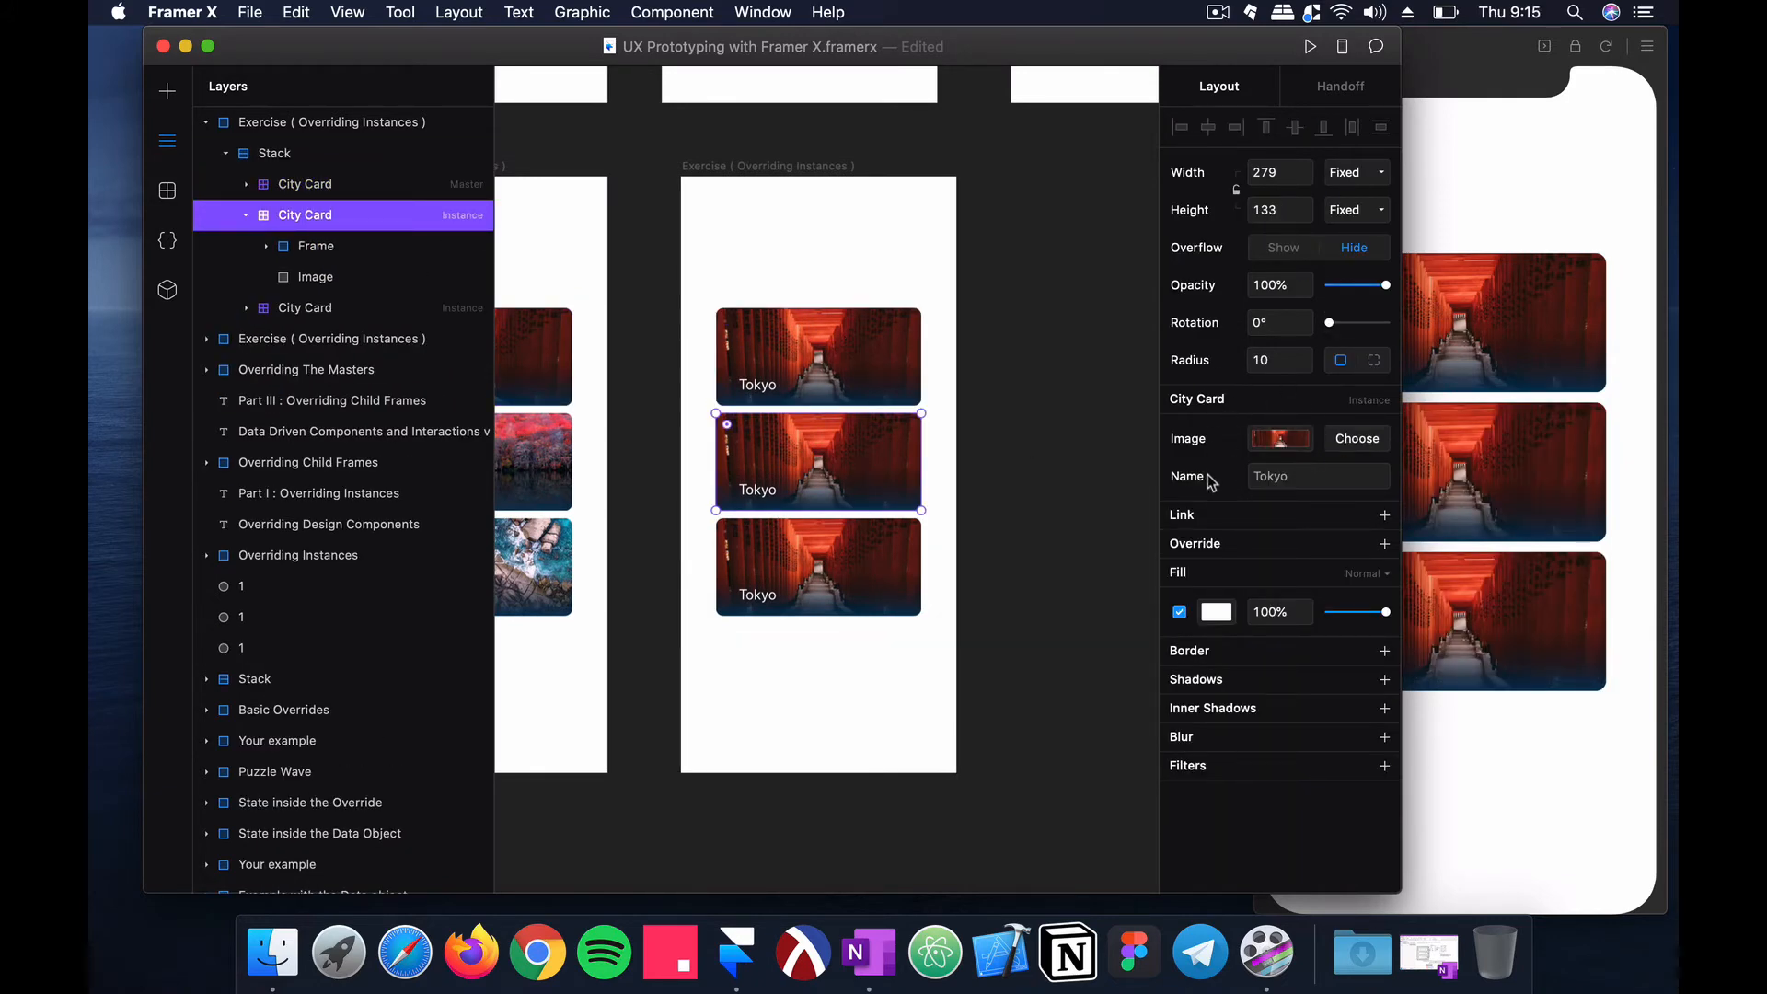
left_click(793, 557)
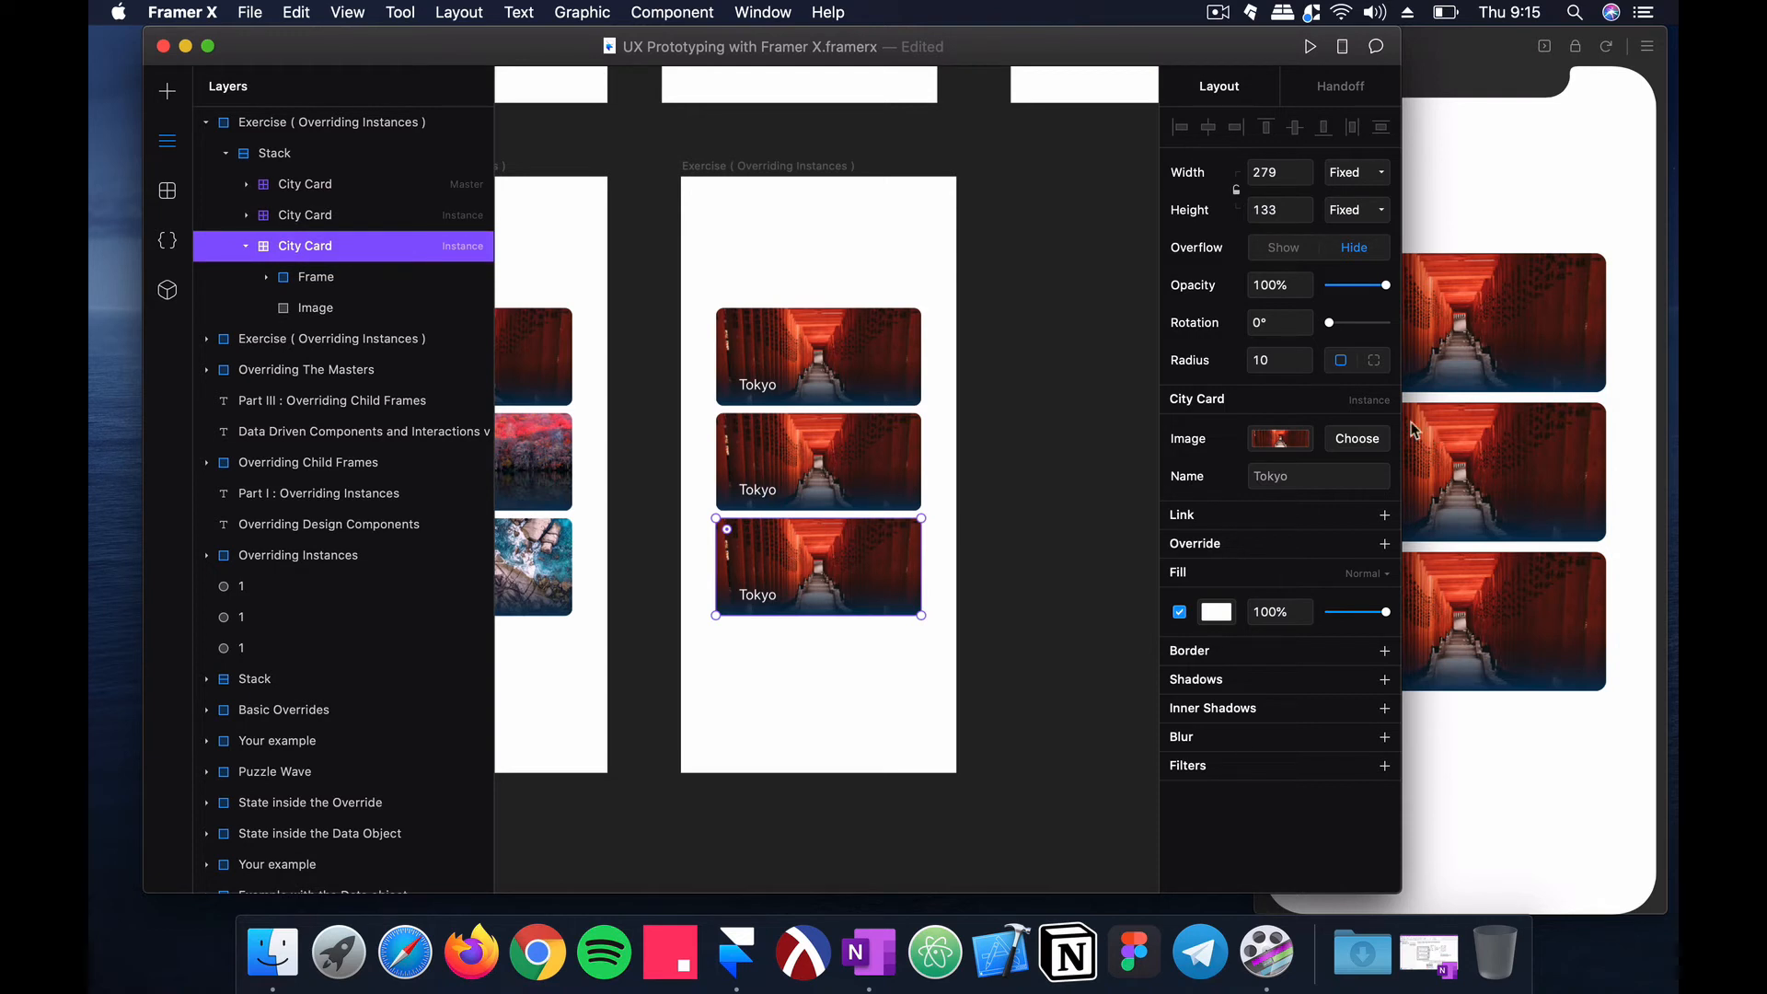
Step: Change the name text in the copied frame's master card to "City Card"
left_click(885, 367)
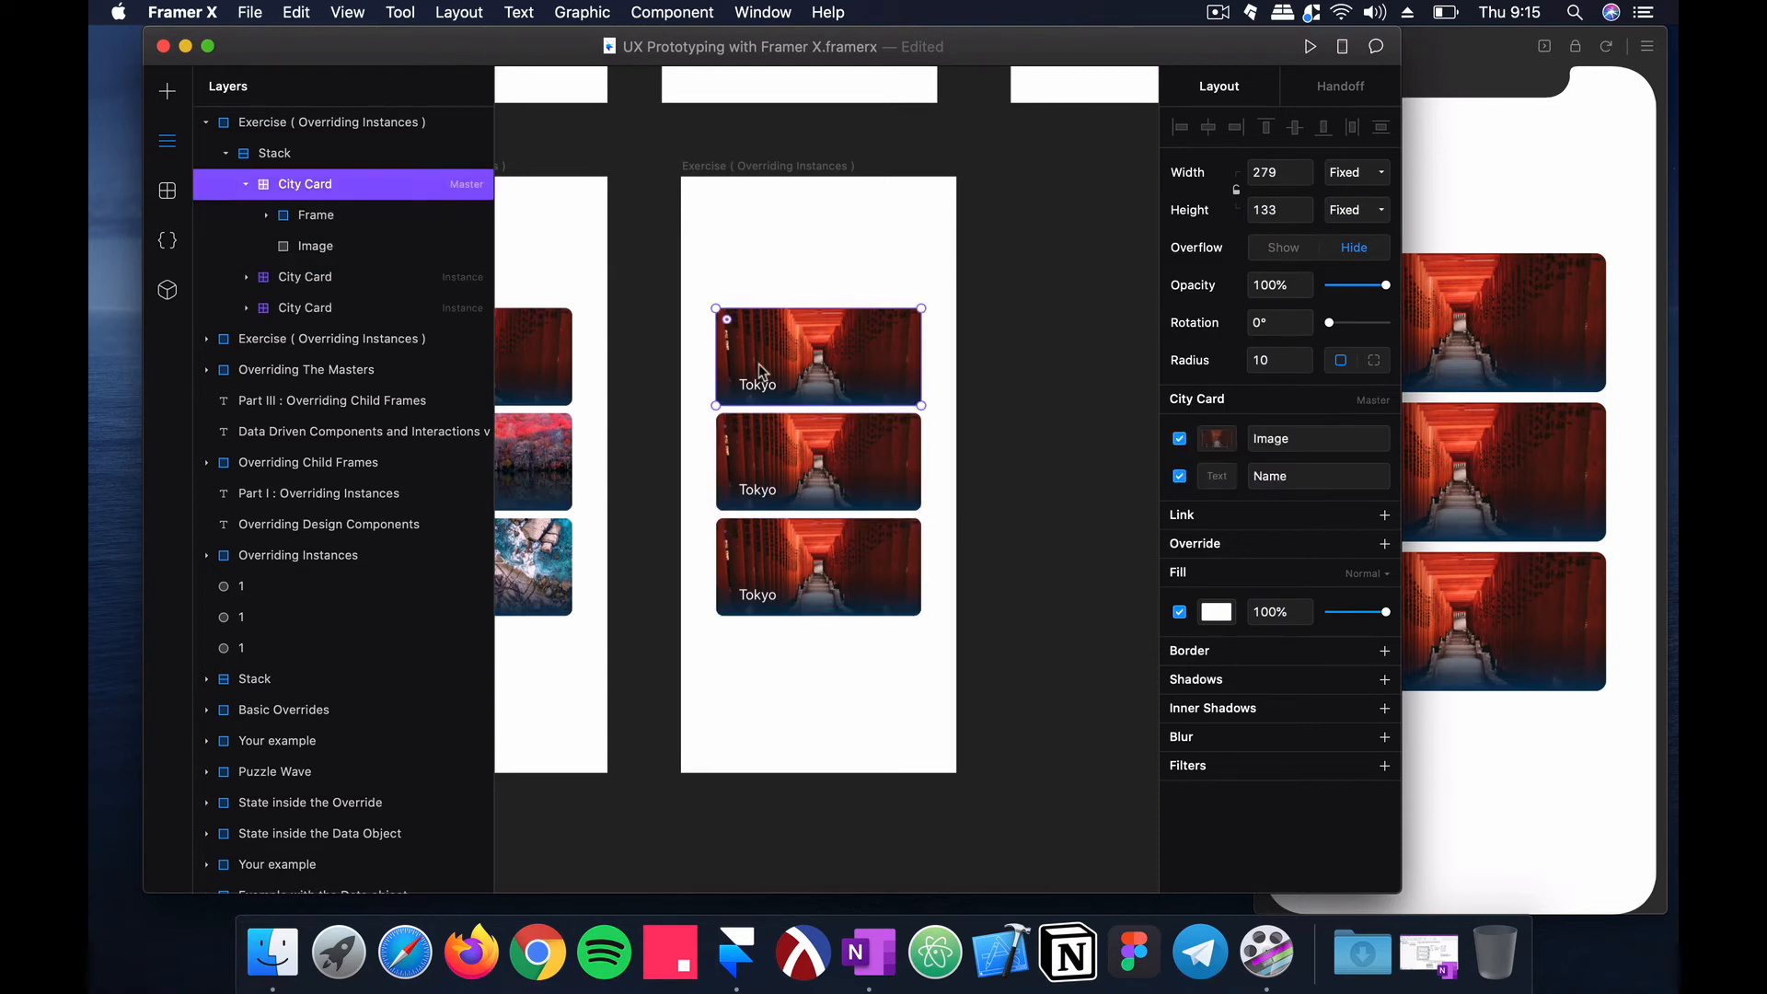
left_click(769, 393)
left_click(773, 391)
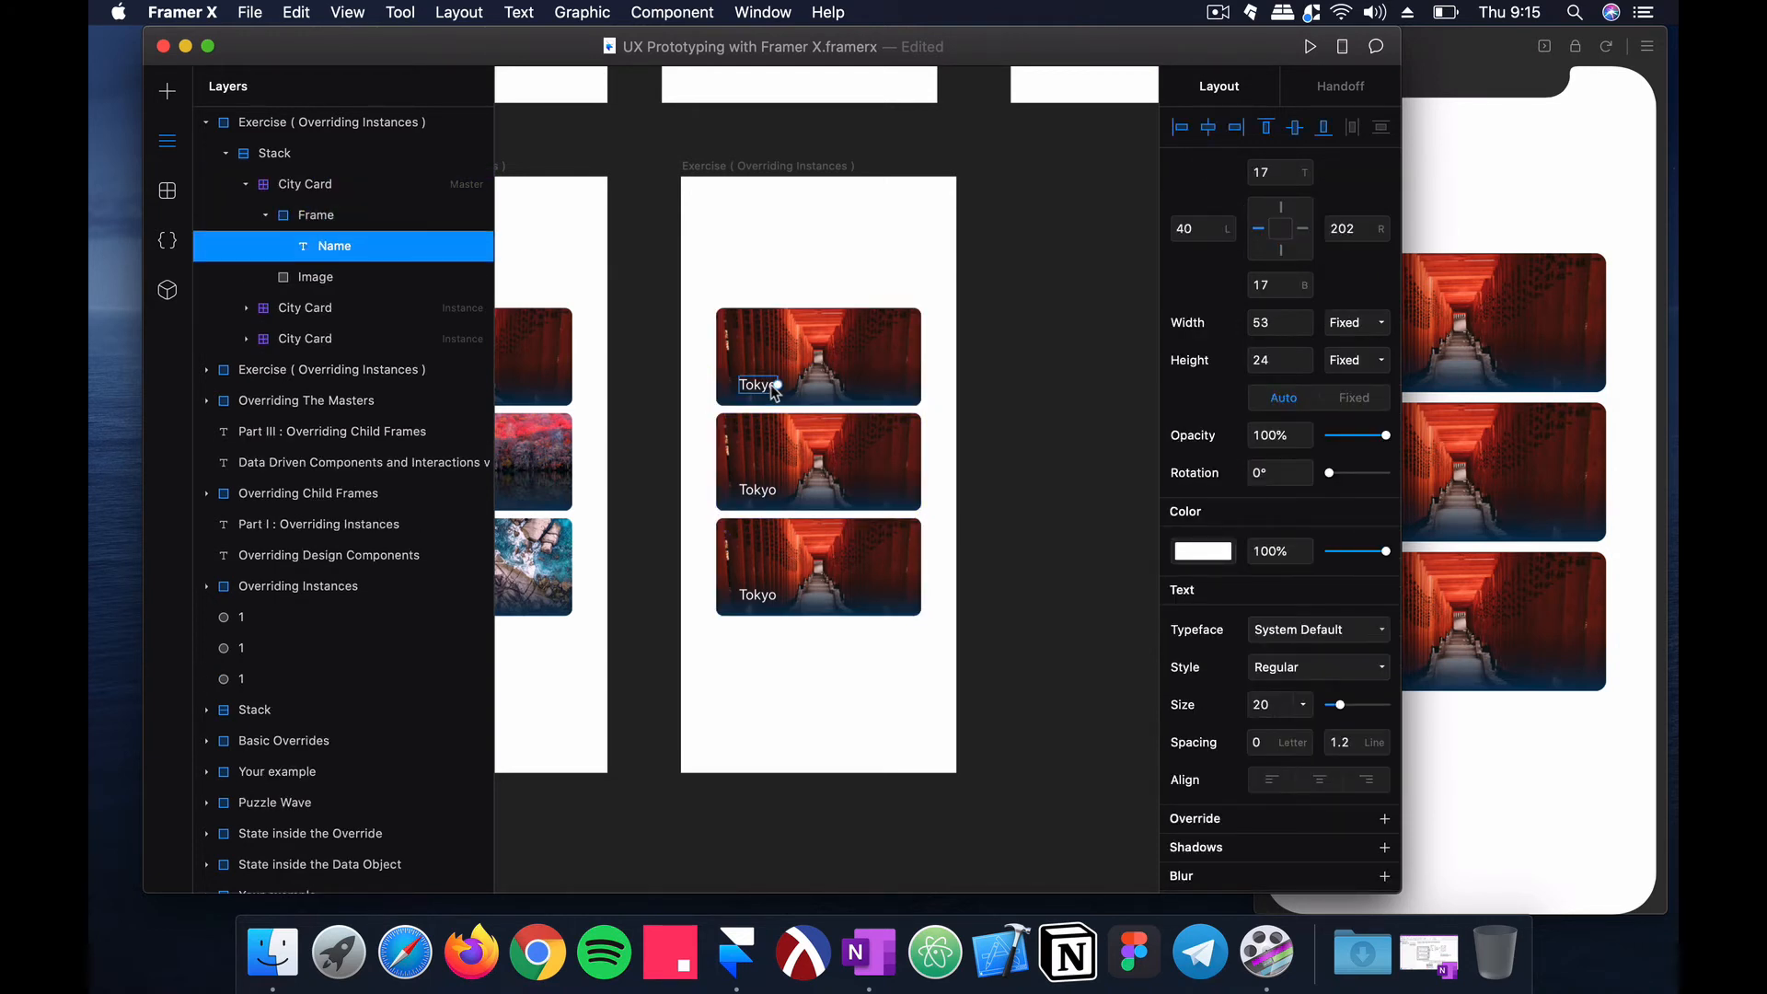
double_click(775, 391)
type("City Car")
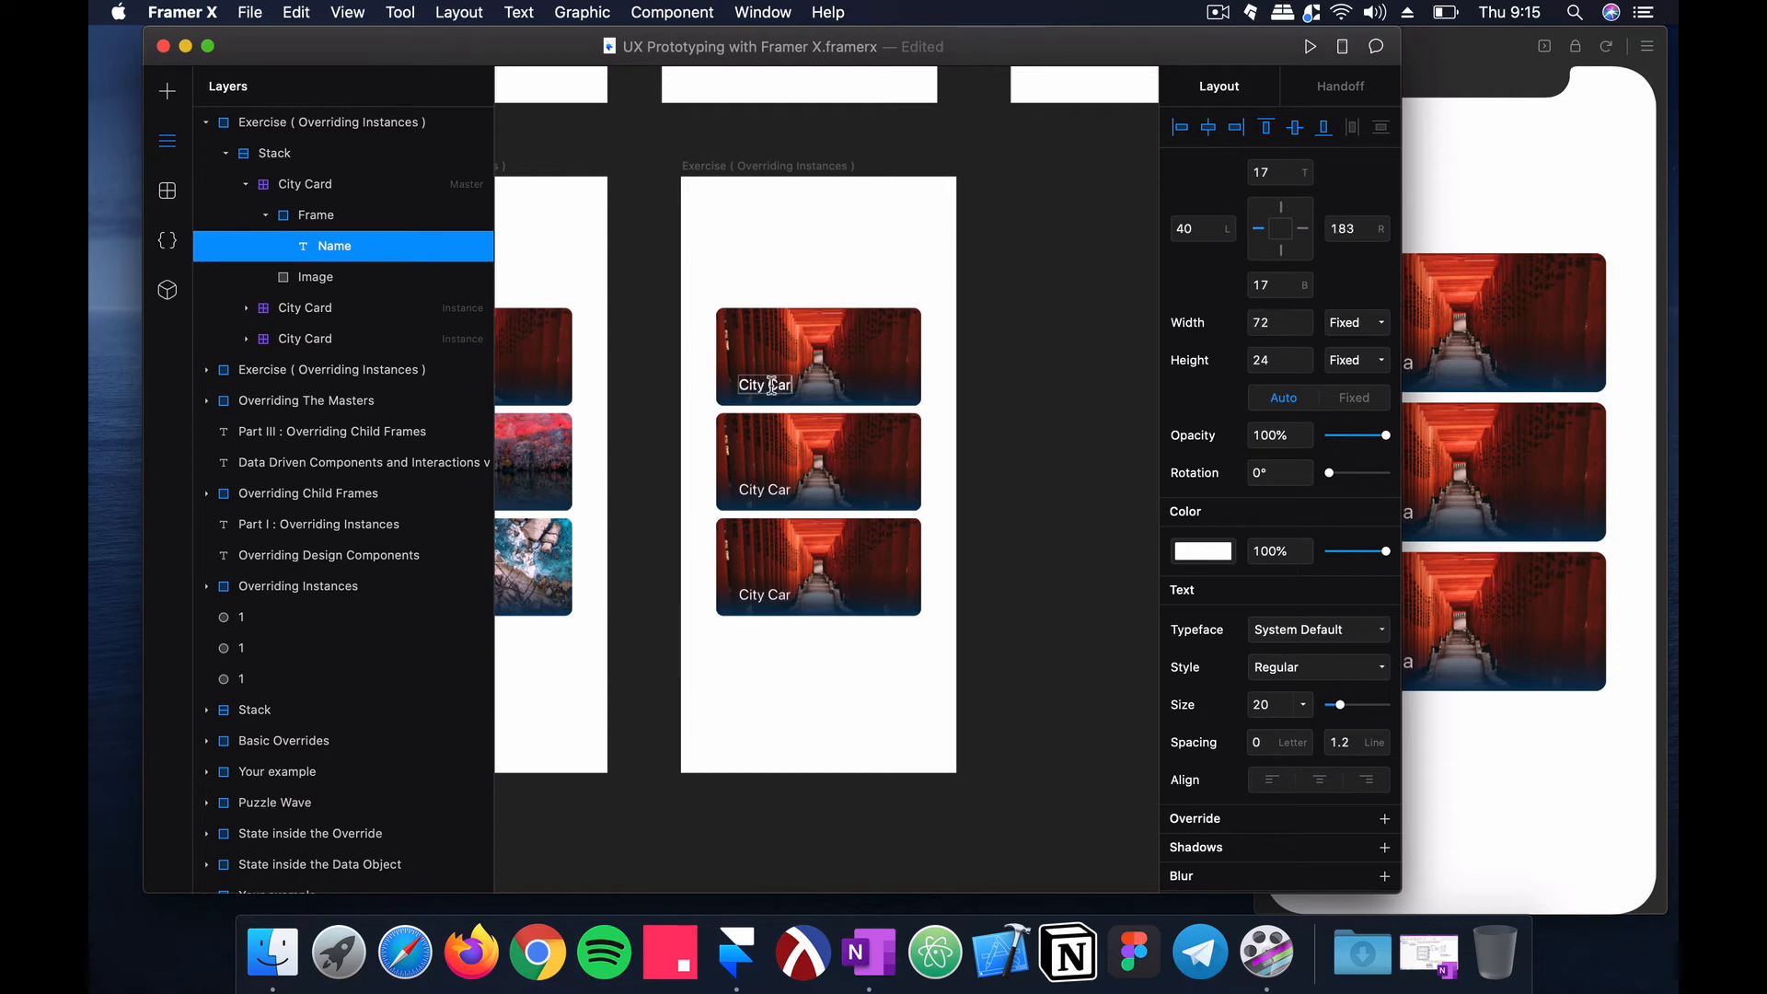
type("d")
left_click(1007, 398)
left_click(1024, 422)
scroll(1023, 422, "right", 2)
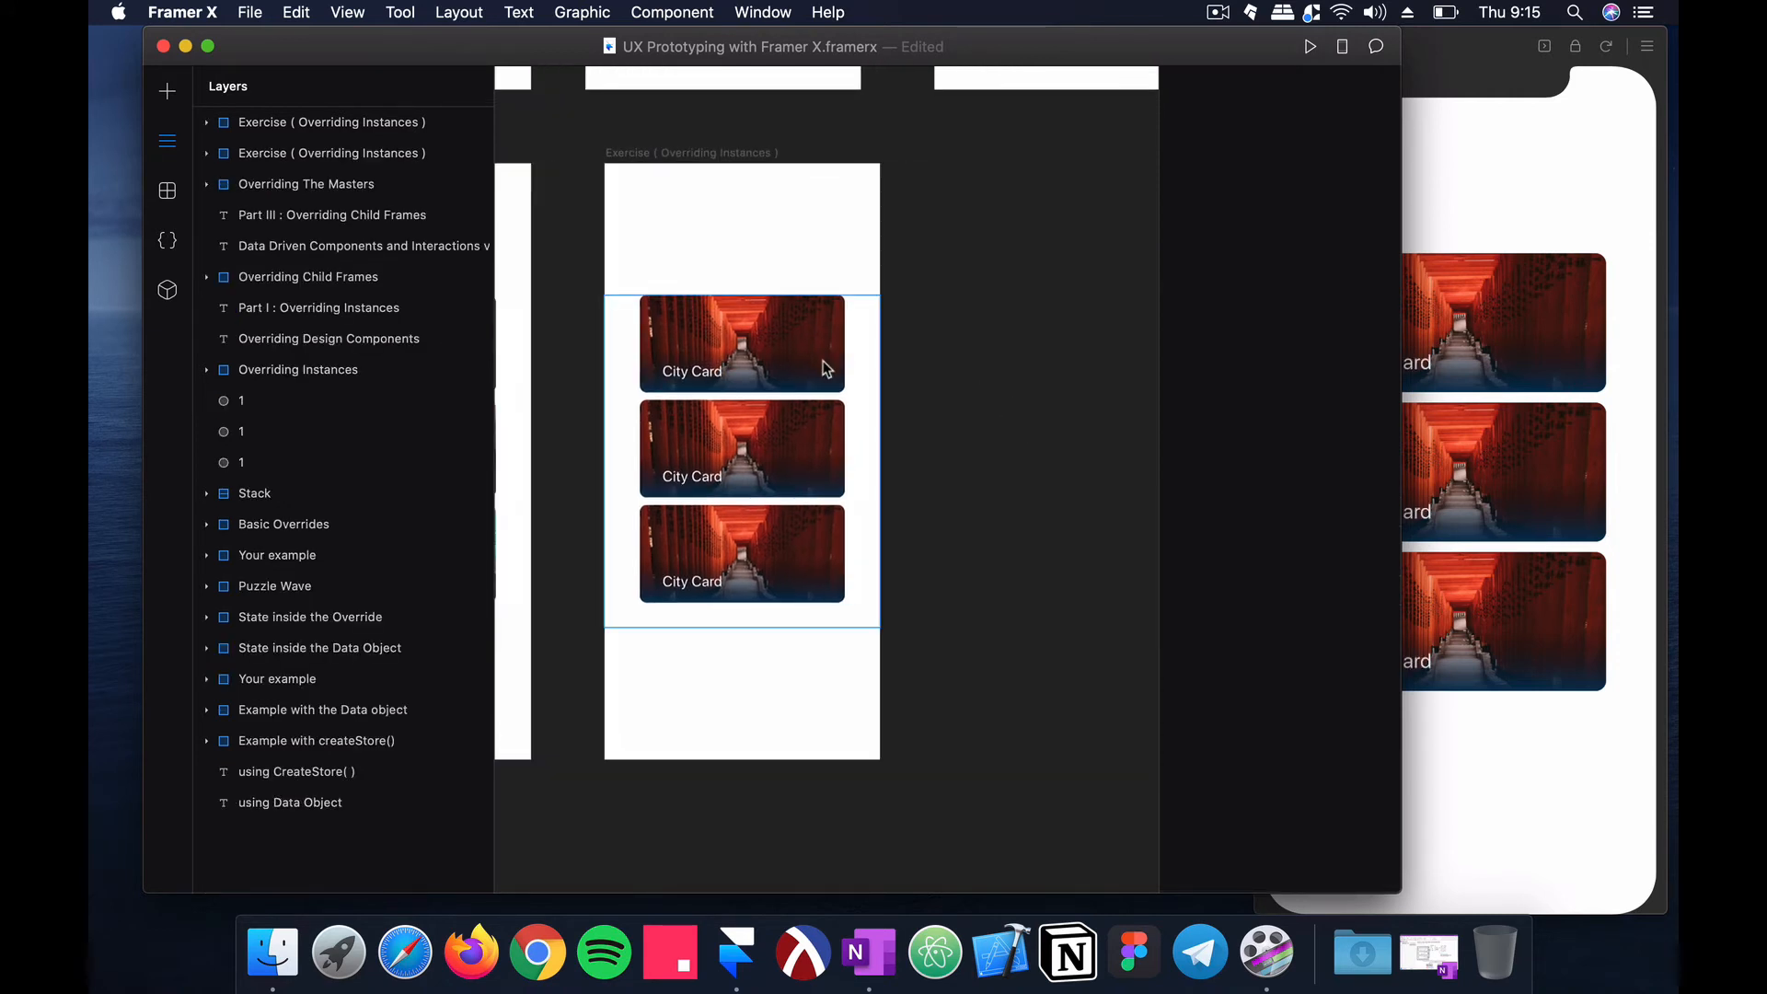
Step: Check the copied frame's three City Cards in the preview window, and return to the canvas
left_click(1575, 298)
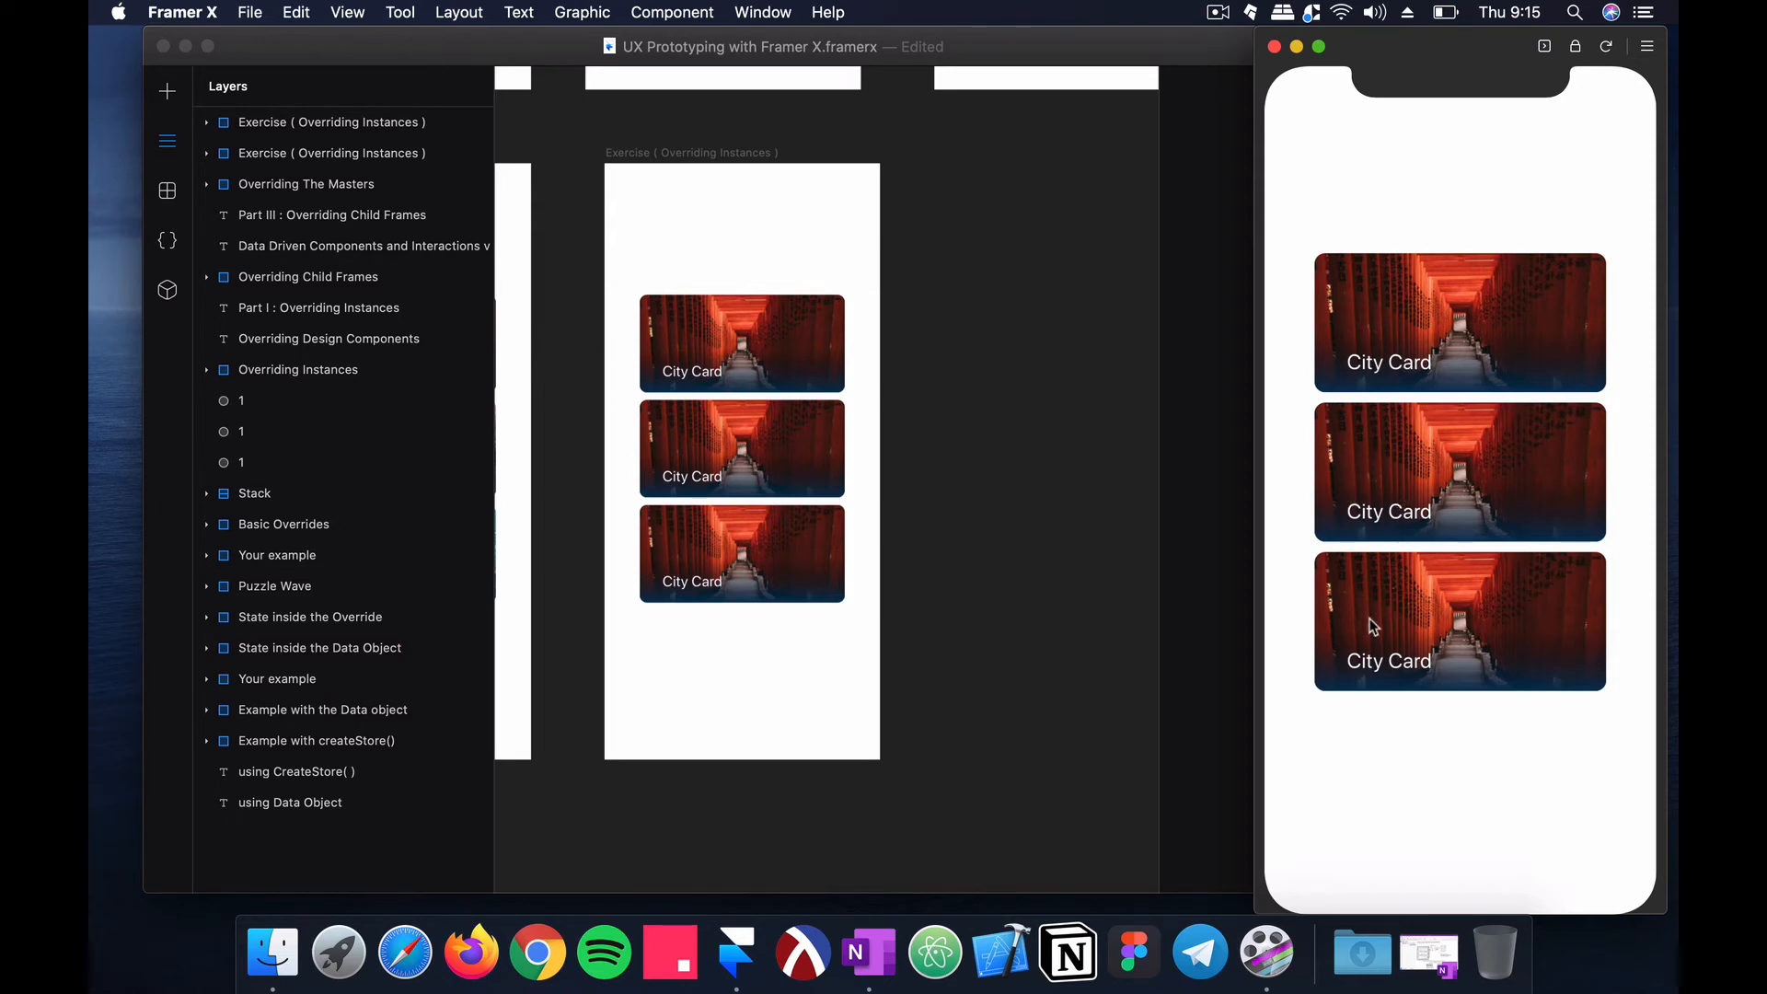
left_click(974, 403)
scroll(973, 403, "left", 2)
scroll(974, 403, "up", 1)
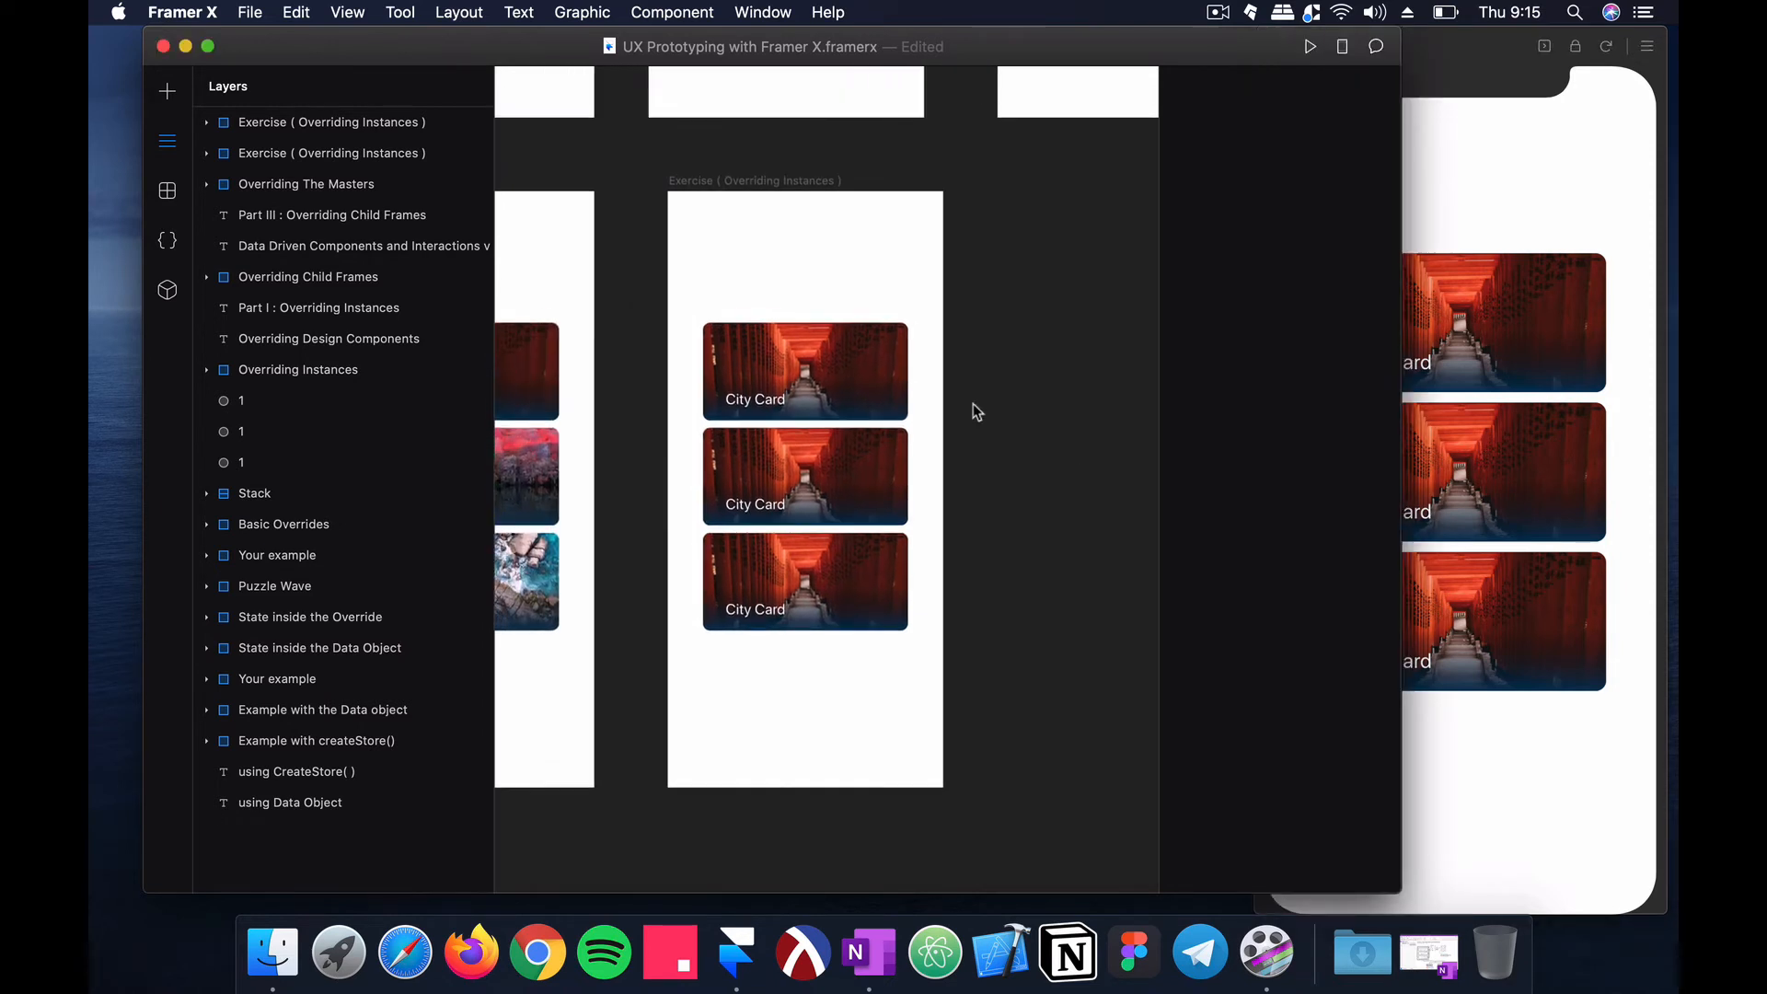
Step: Expand the F. Exercise (Override Design Components) code folder and review the City_Name and City_Pictures overrides in section E's Overriding instances.tsx
left_click(169, 242)
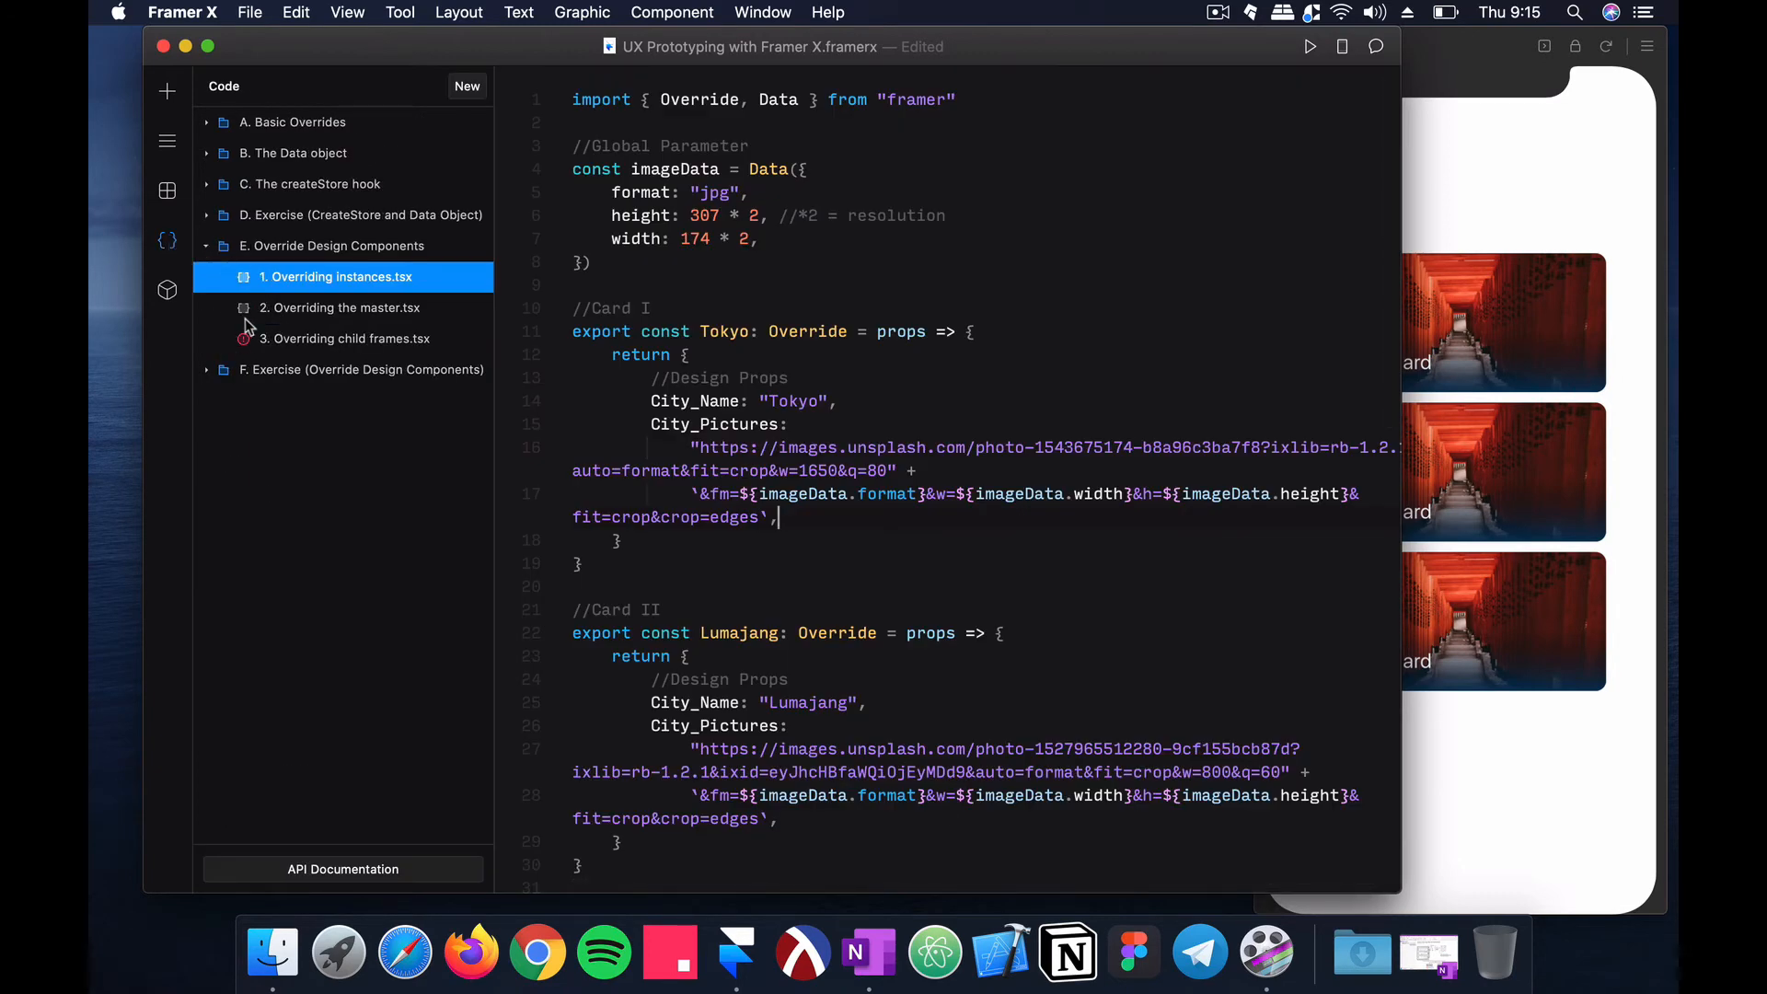
left_click(208, 370)
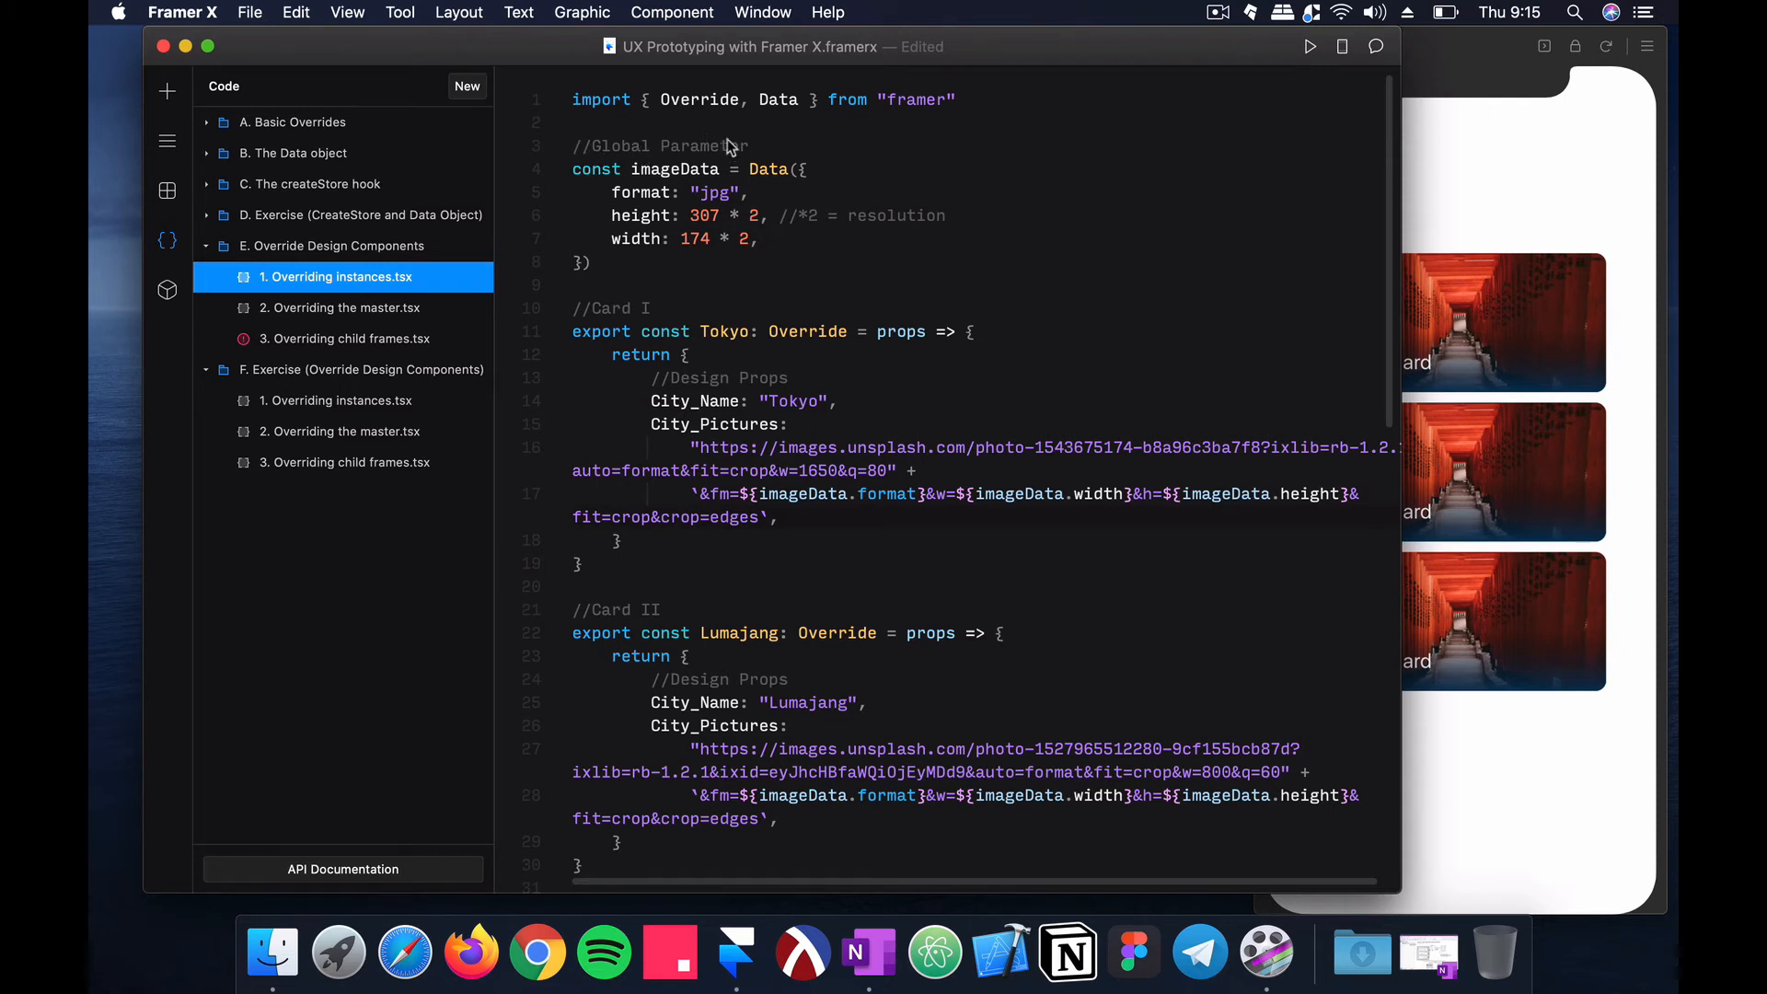
mouse_move(771, 168)
mouse_move(621, 230)
scroll(760, 225, "down", 3)
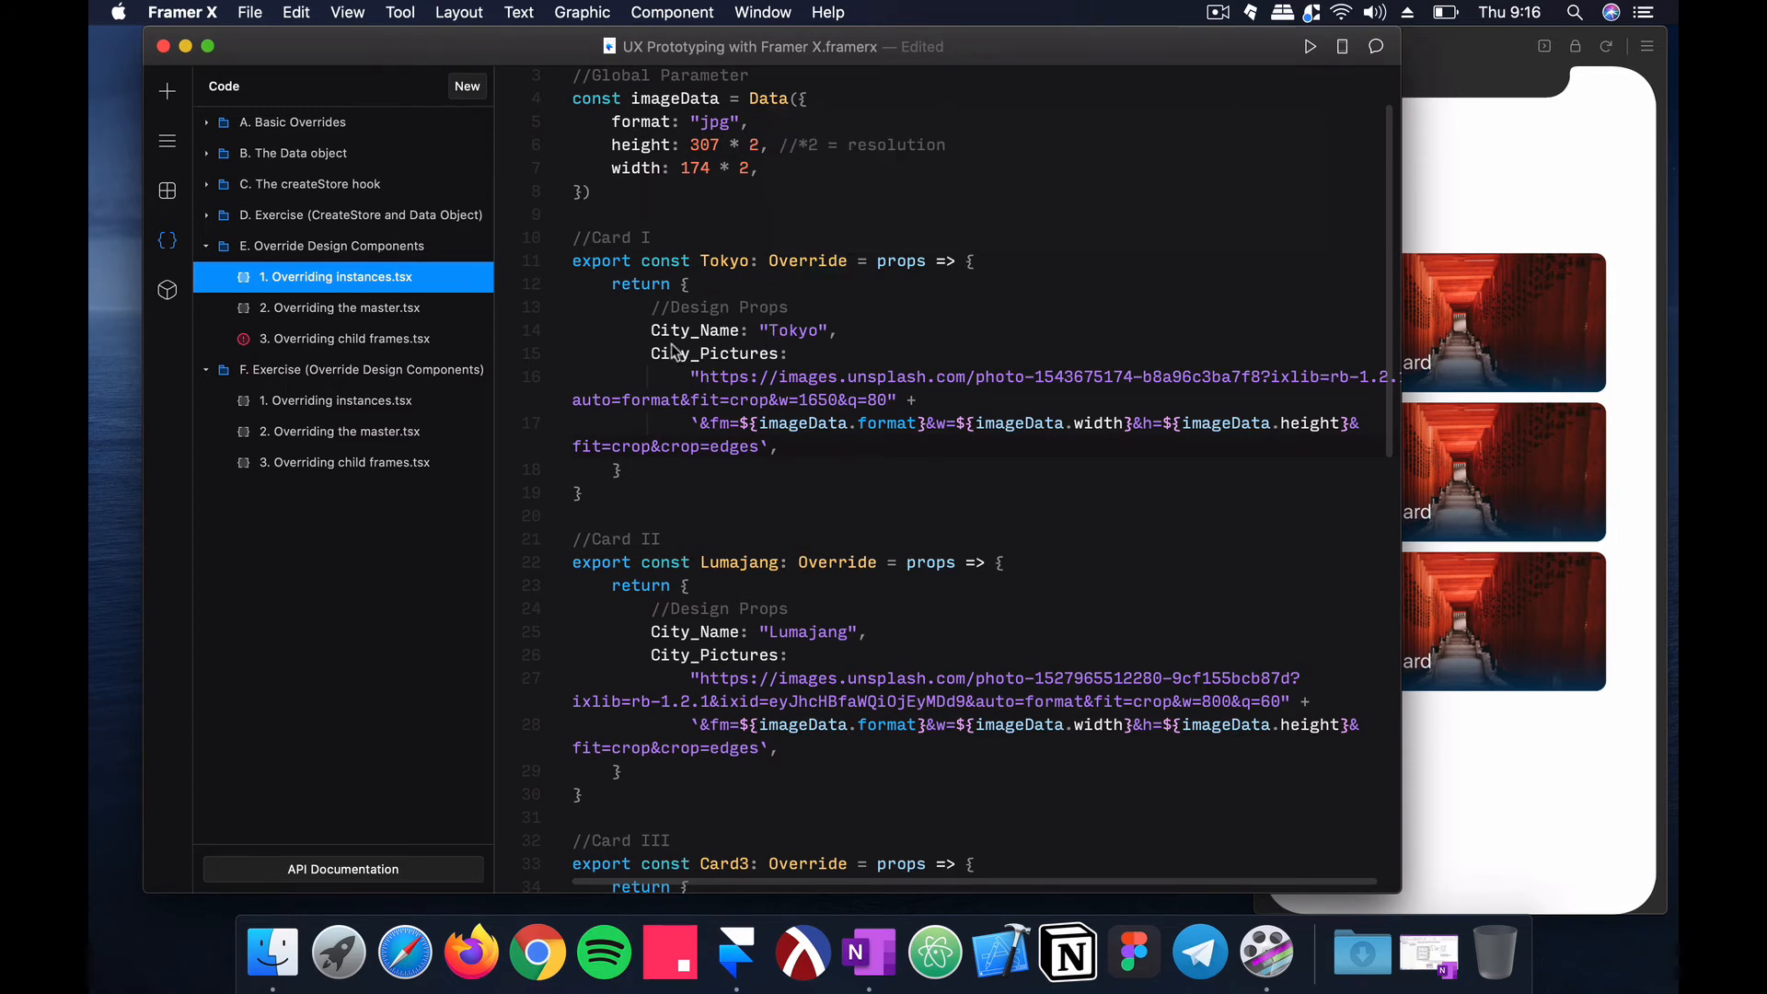
mouse_move(656, 345)
mouse_move(763, 362)
Step: Return to the canvas and examine the component properties of the copied frame's master City Card
left_click(169, 91)
left_click(676, 332)
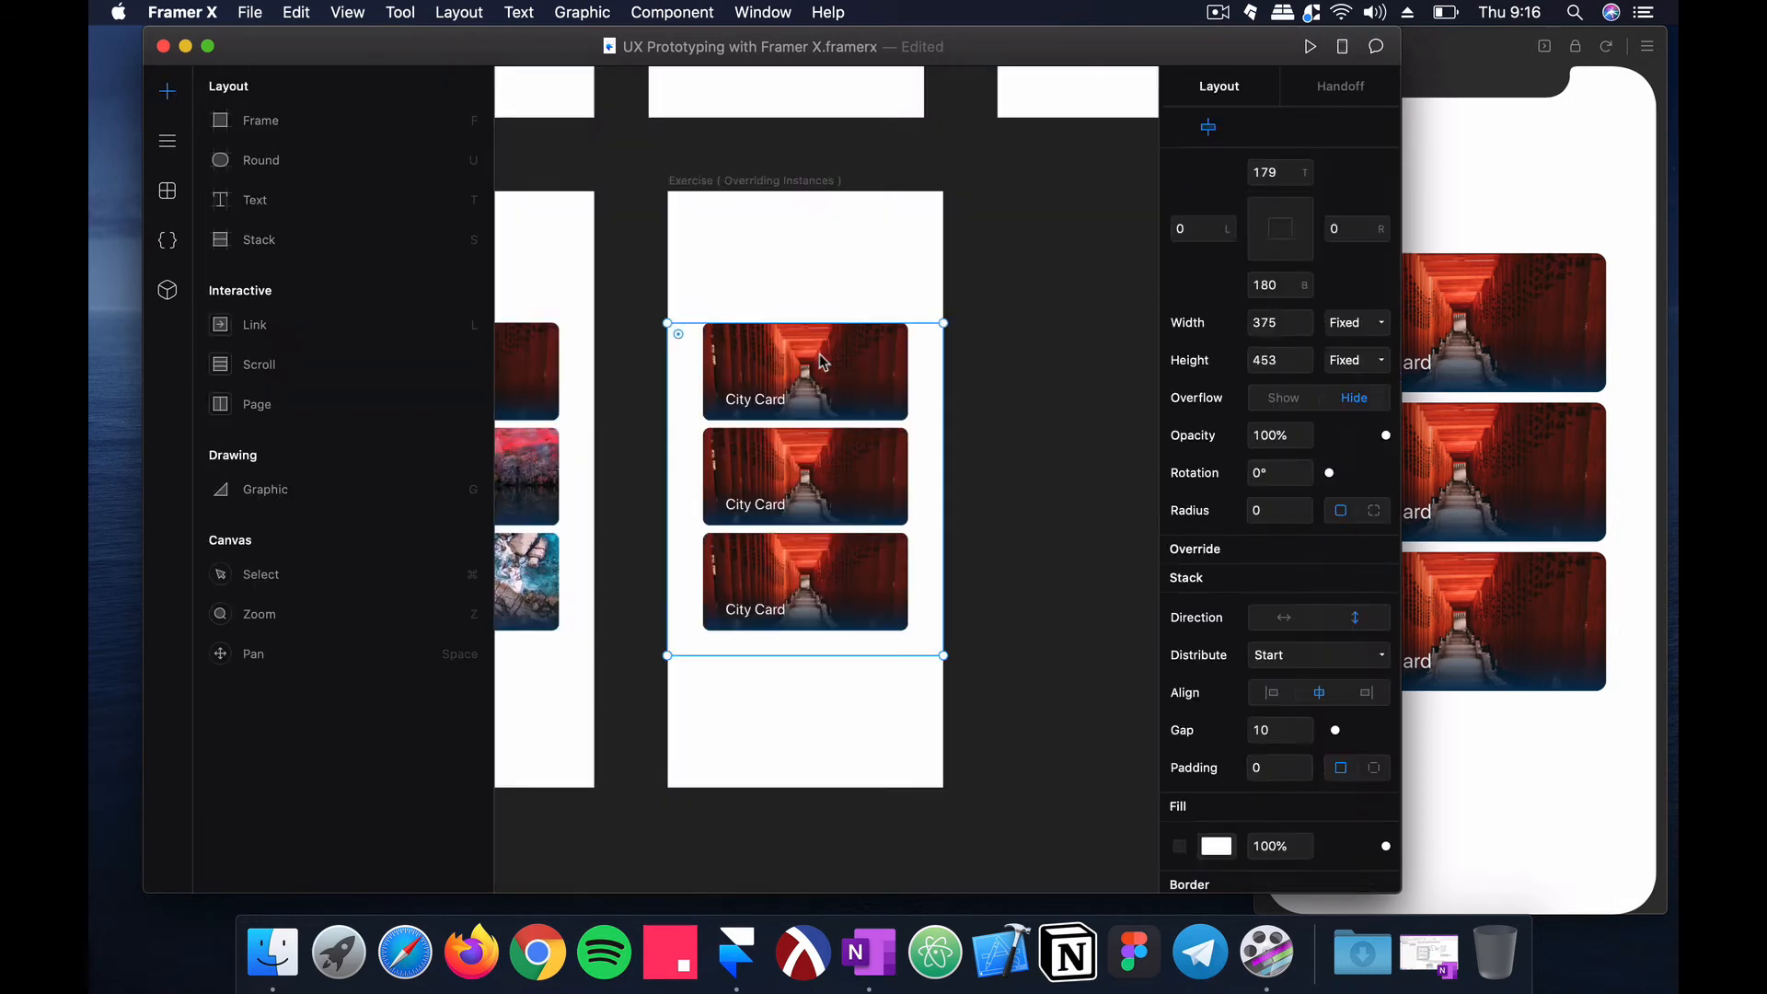
double_click(819, 355)
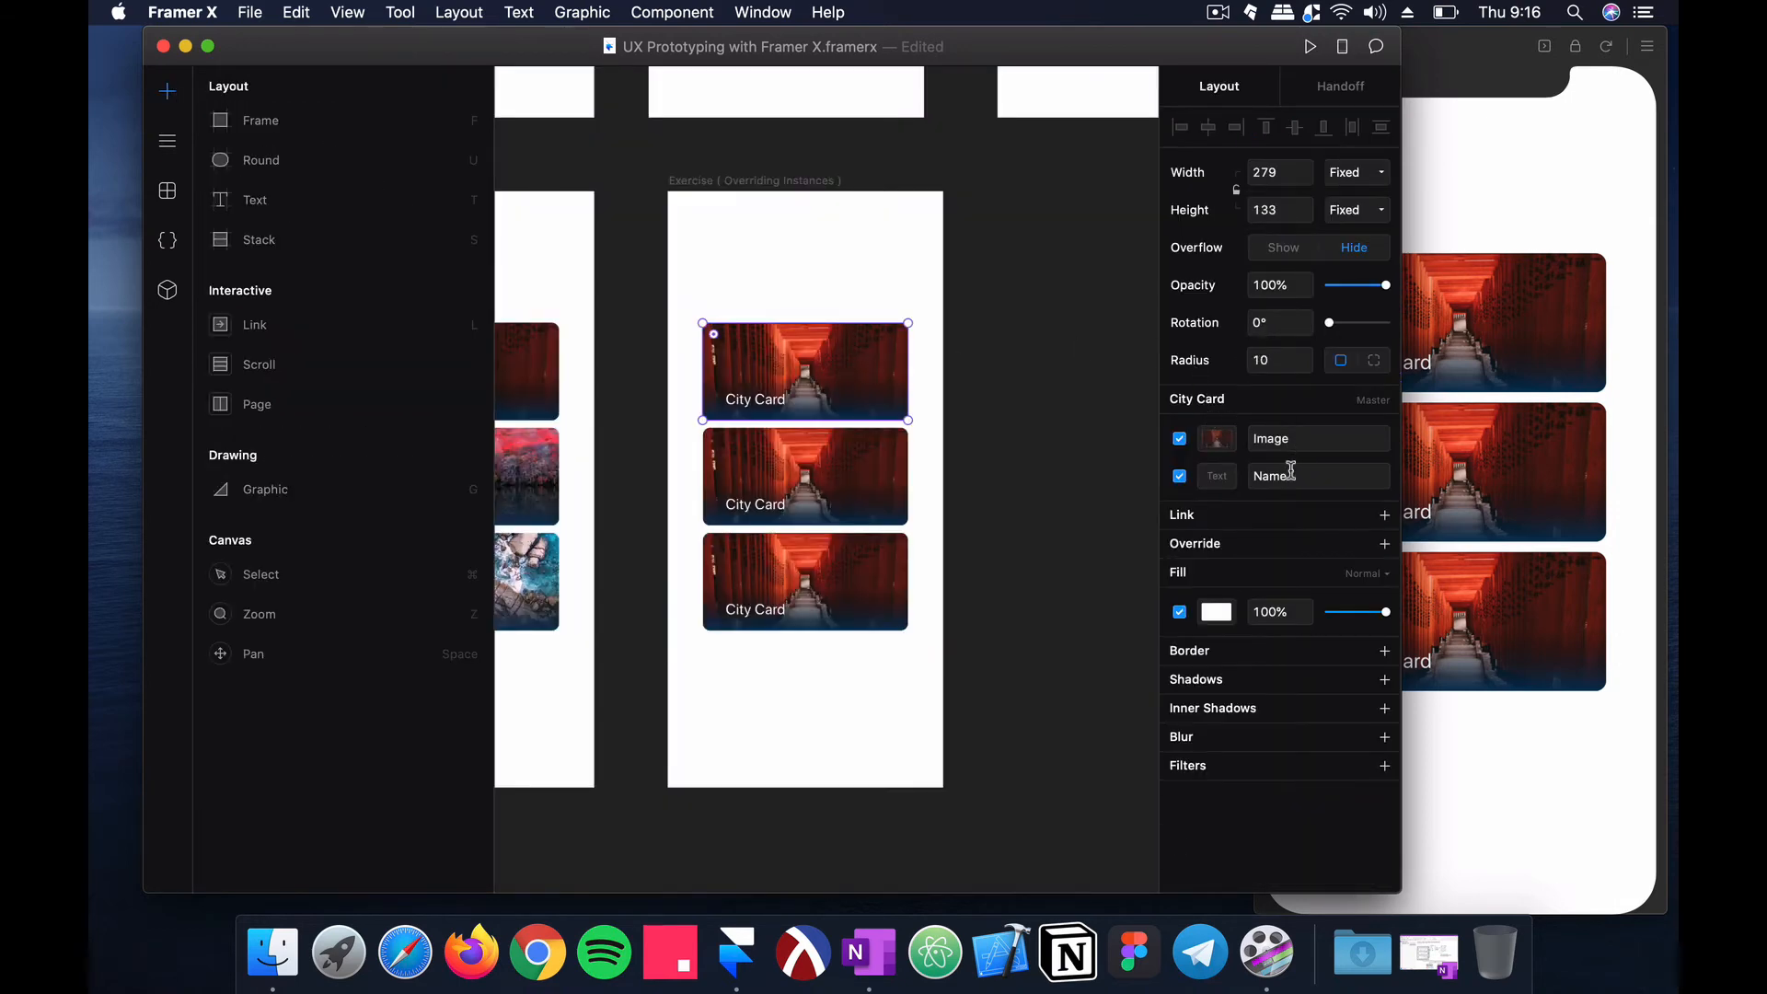
Step: Review the imageData parameter and the three card overrides in section E's Overriding instances.tsx
left_click(167, 241)
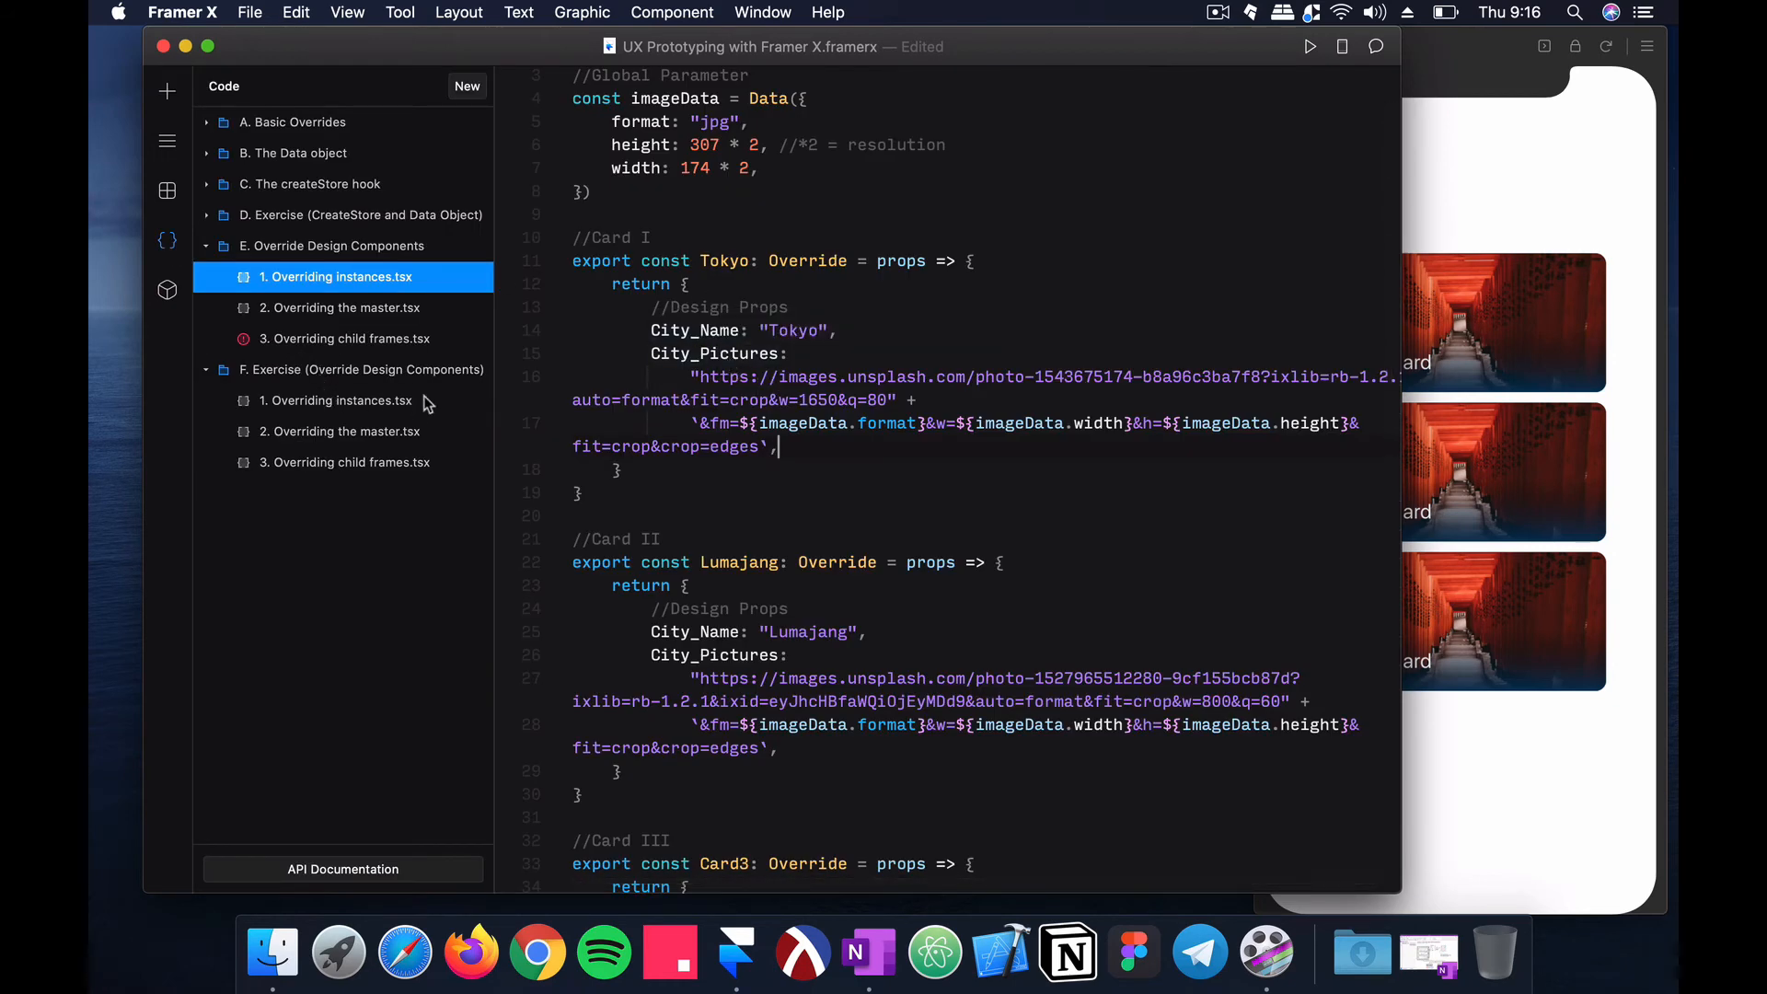
scroll(828, 497, "down", 5)
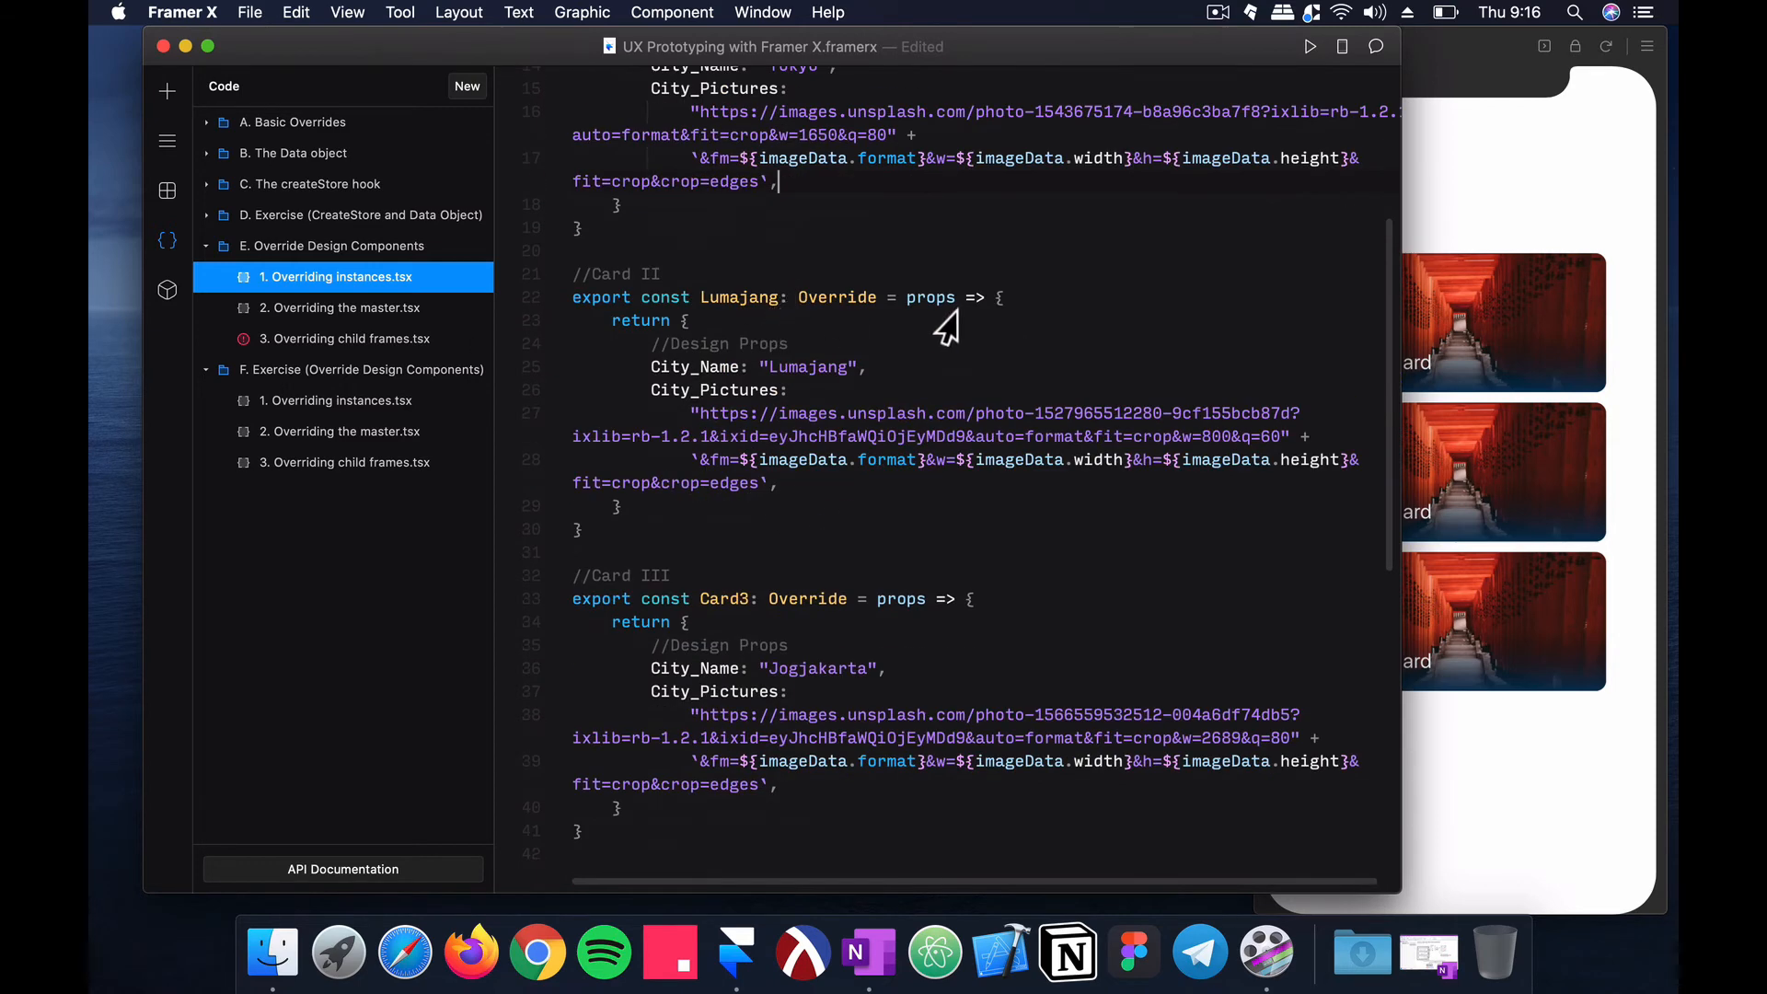
scroll(832, 414, "down", 2)
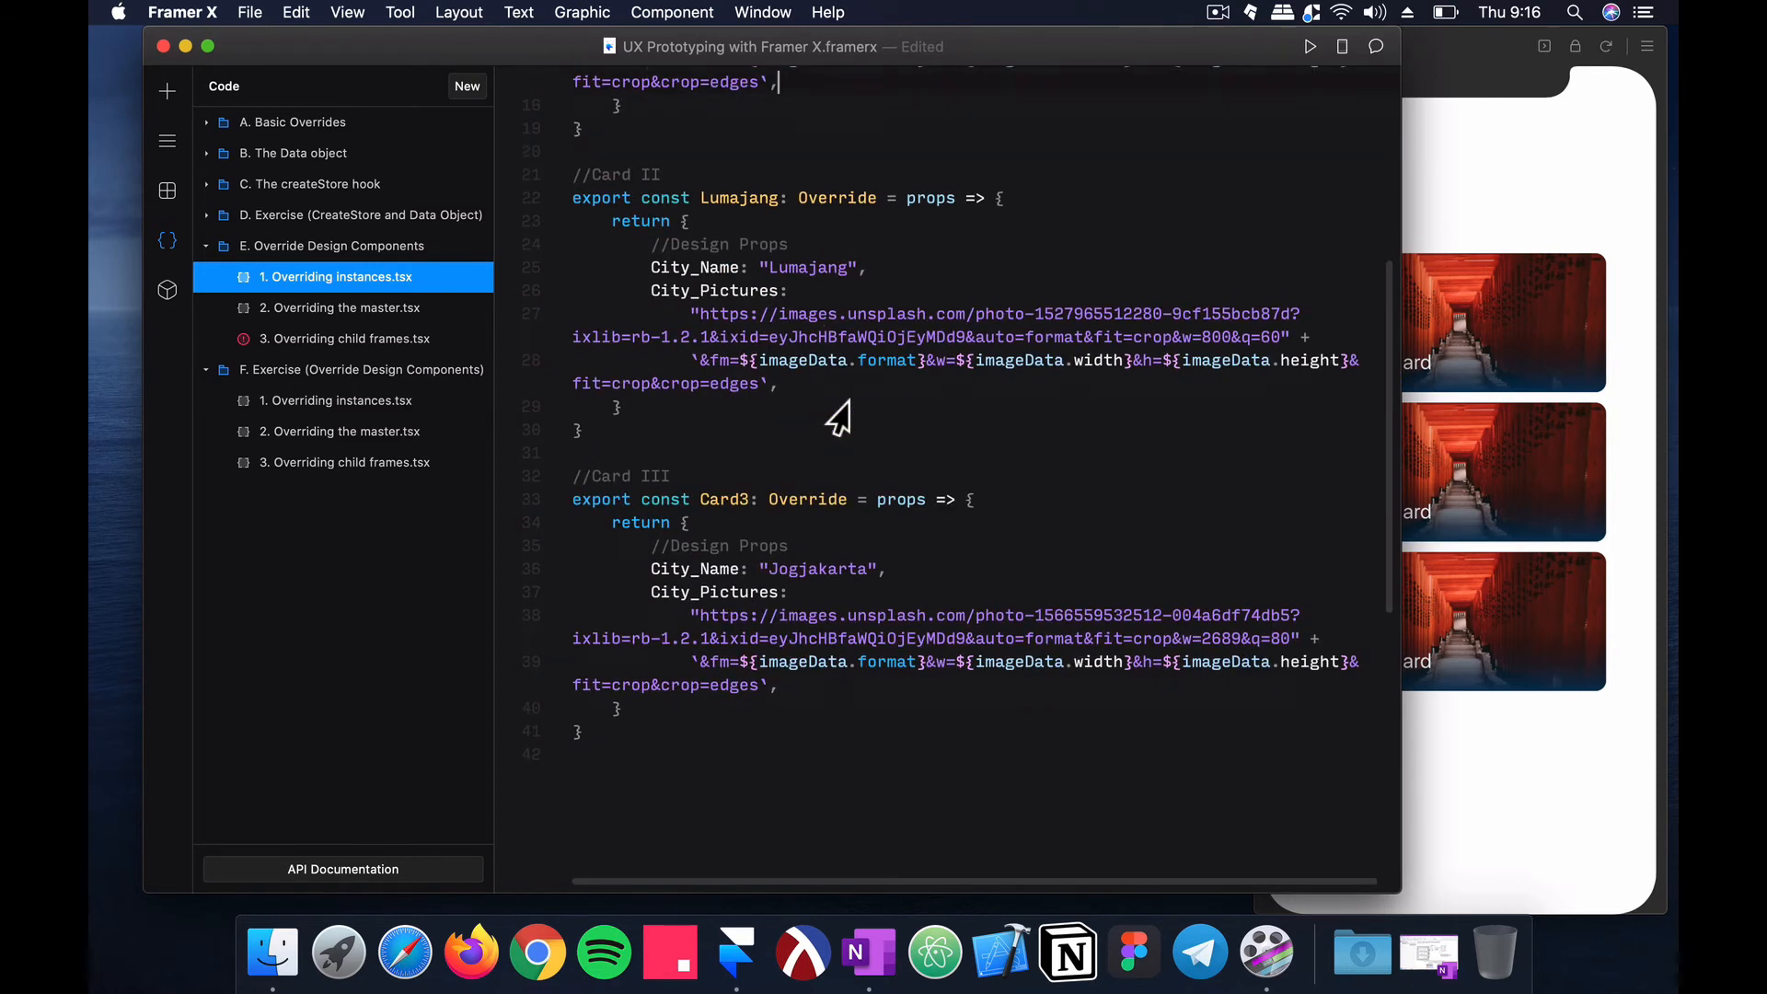
scroll(879, 556, "up", 5)
scroll(883, 561, "up", 2)
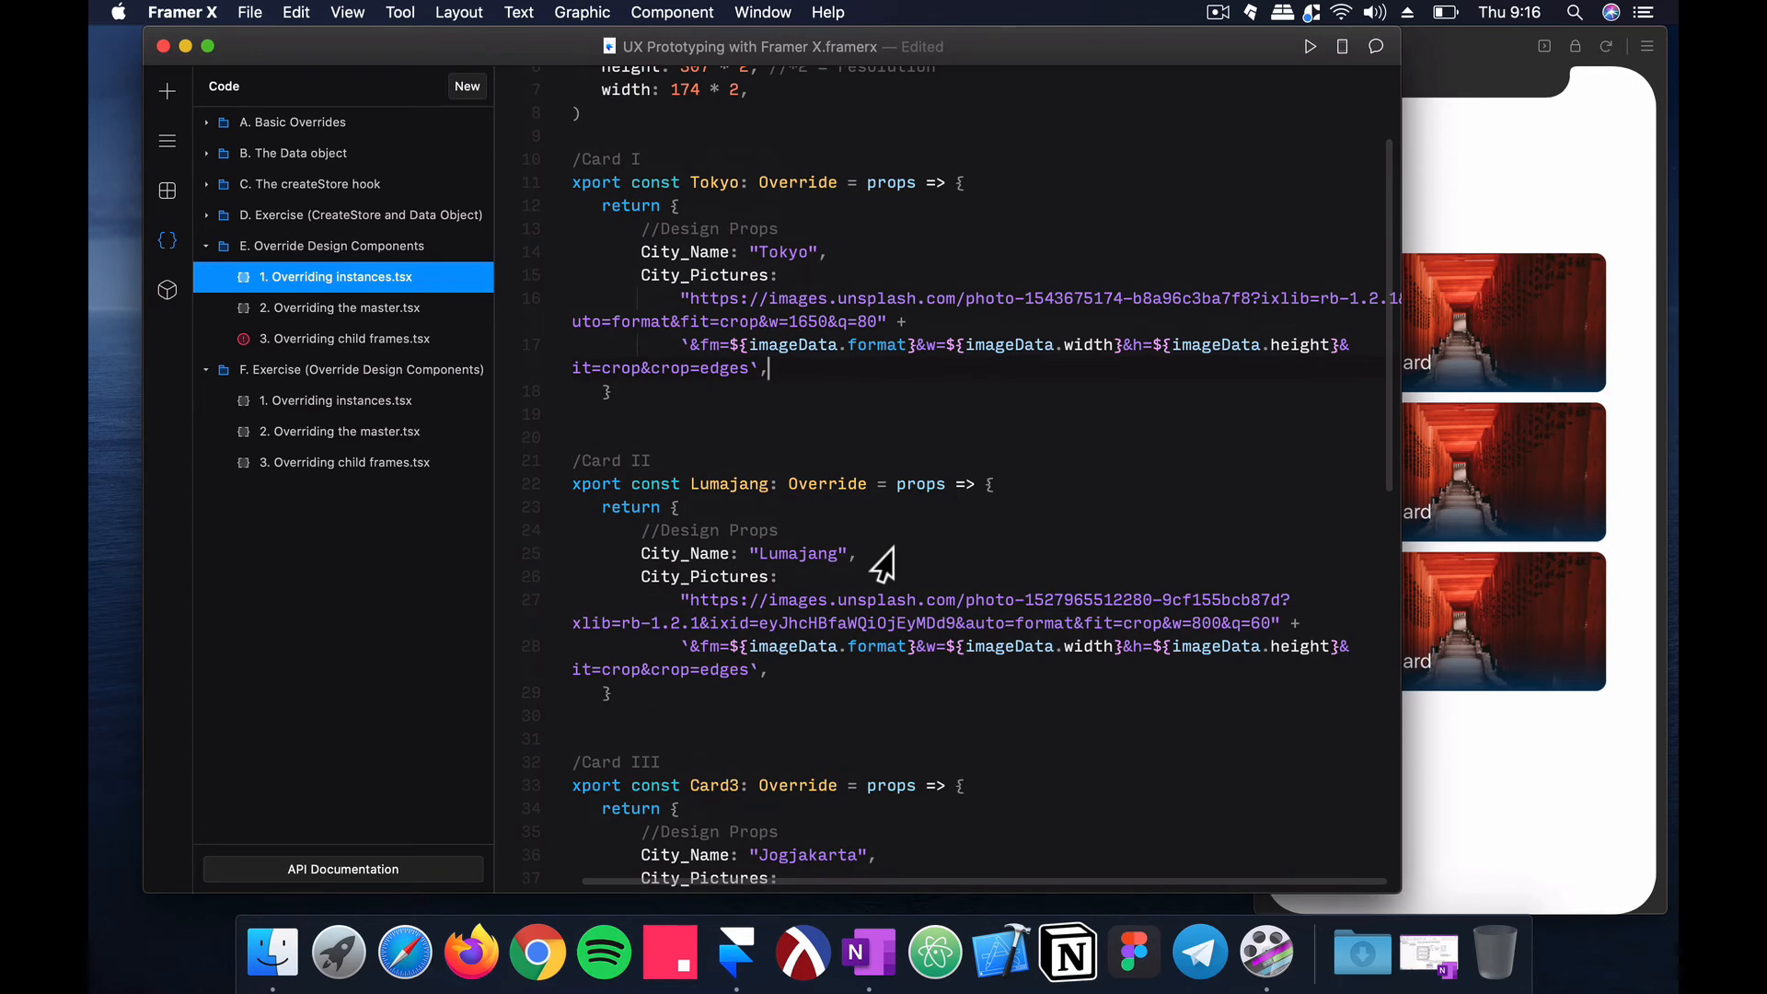
scroll(915, 378, "up", 3)
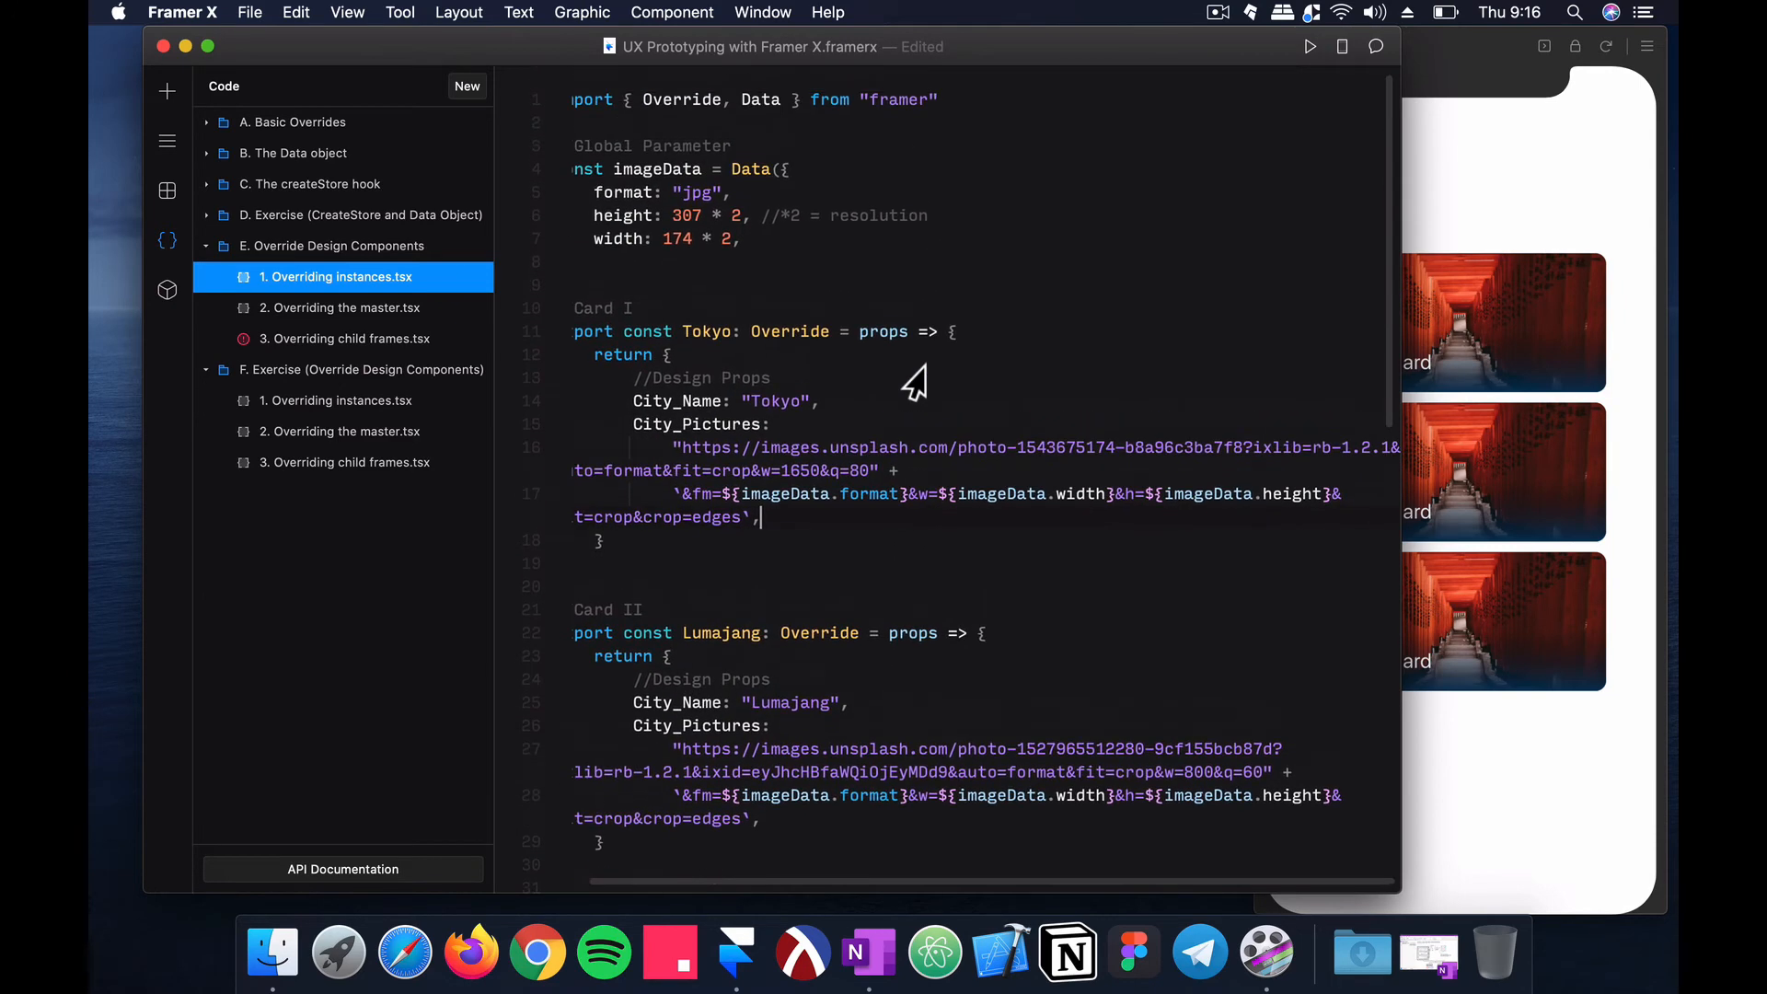
scroll(828, 453, "right", 1)
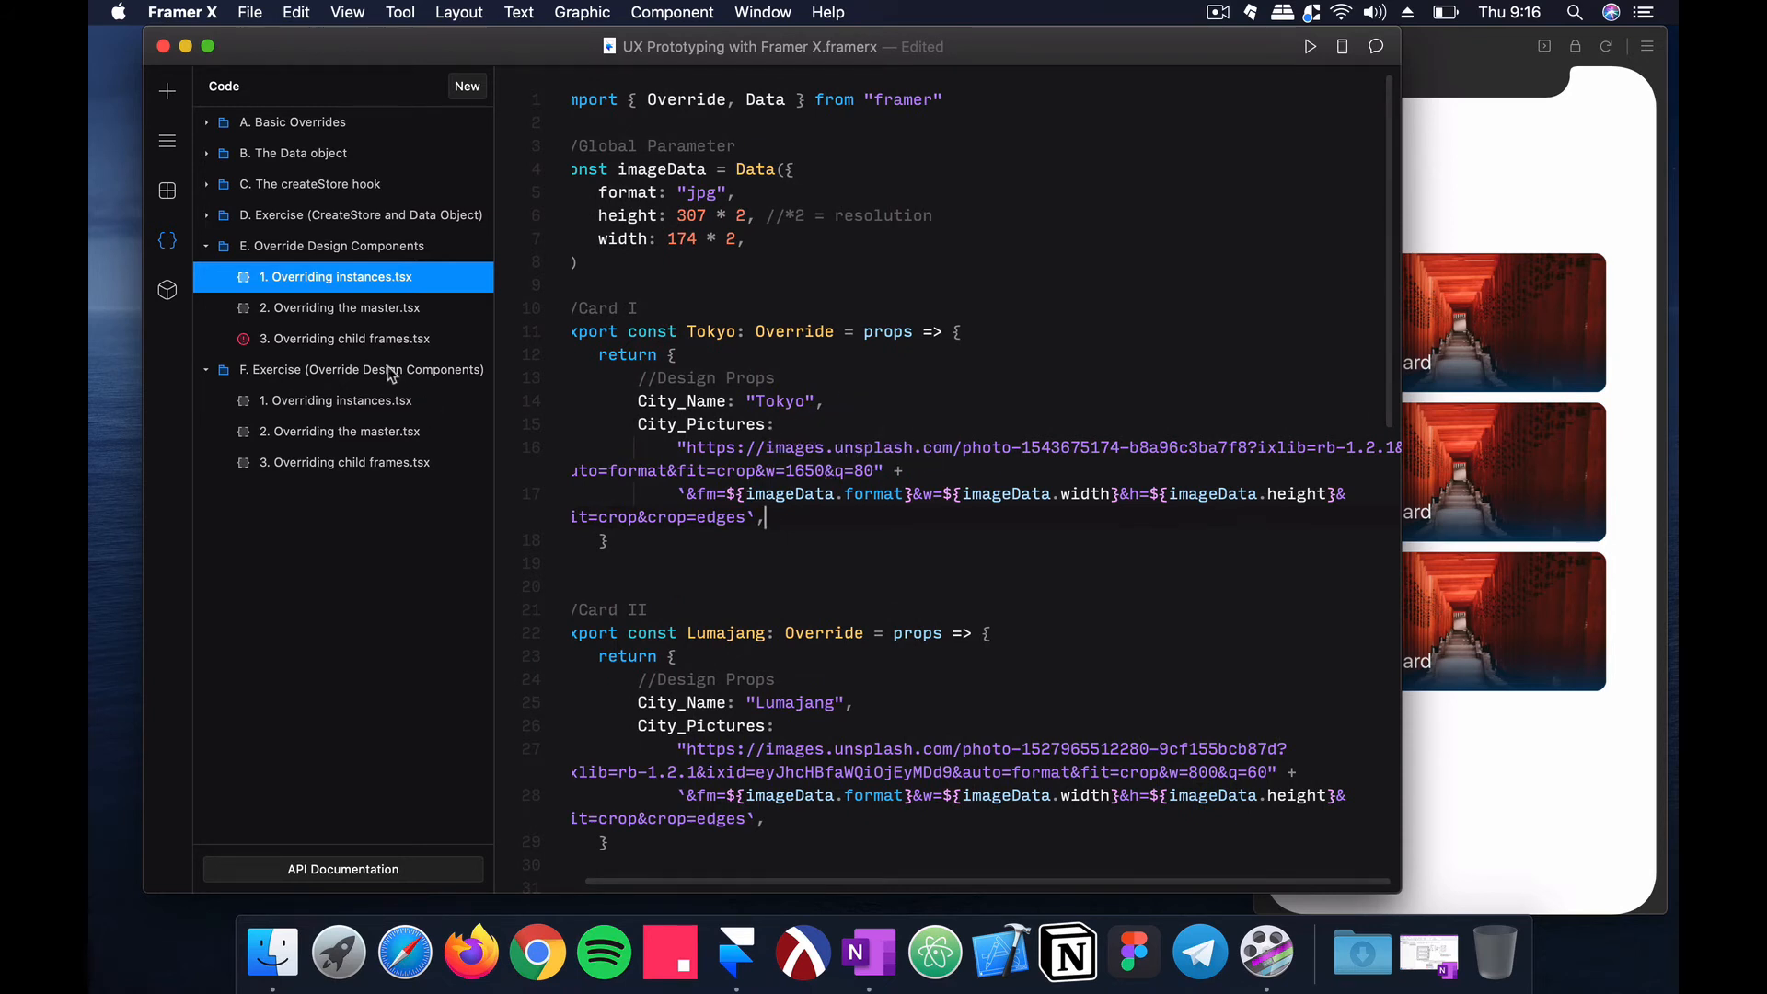
Step: In section F's Overriding instances.tsx, import Override and Data from "framer"
left_click(313, 400)
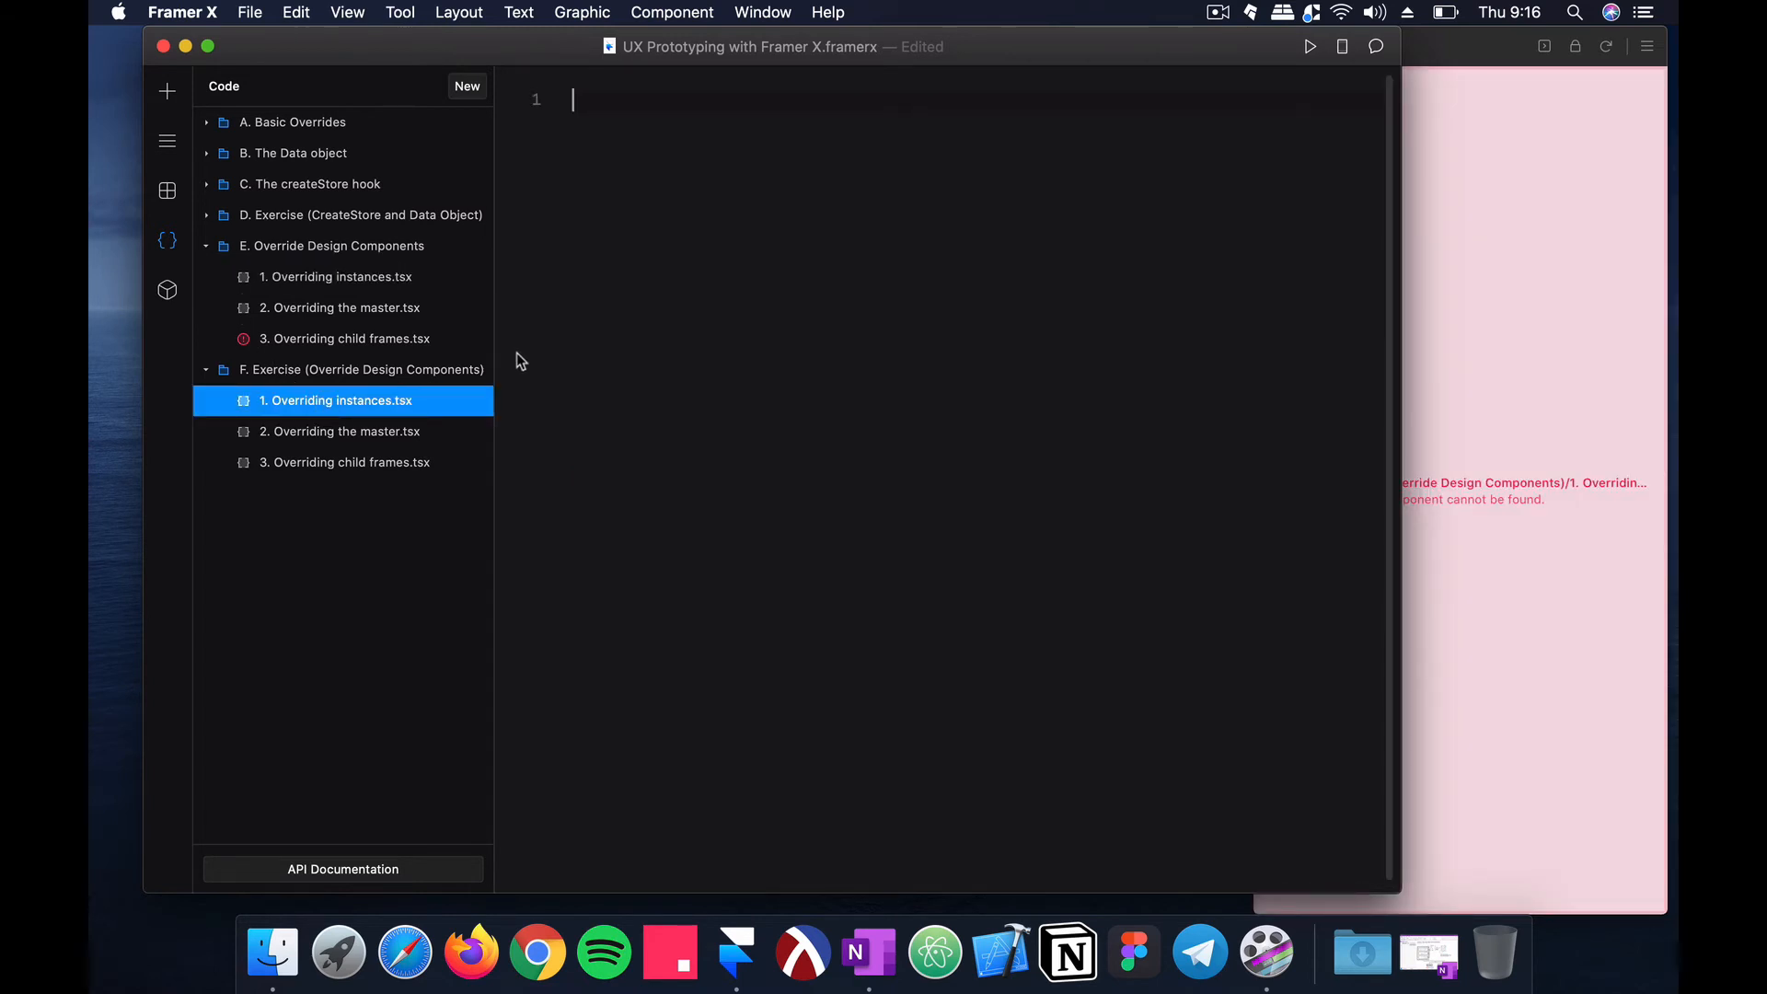
left_click(168, 92)
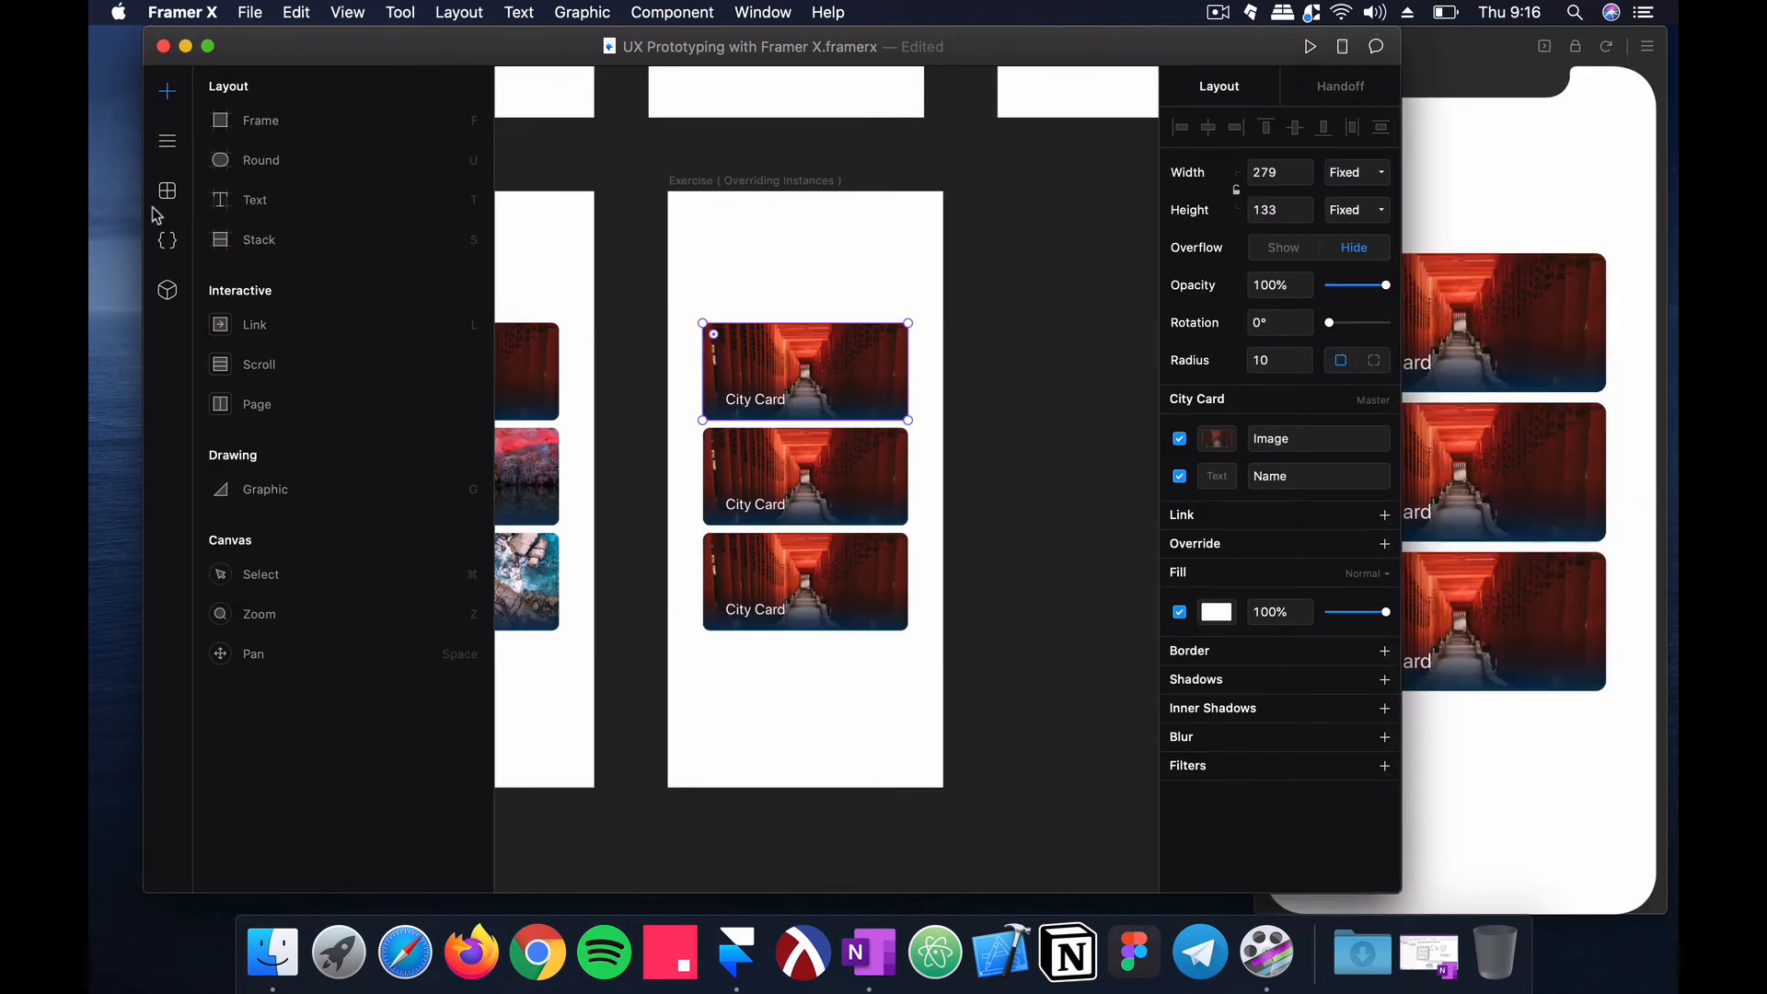
left_click(167, 241)
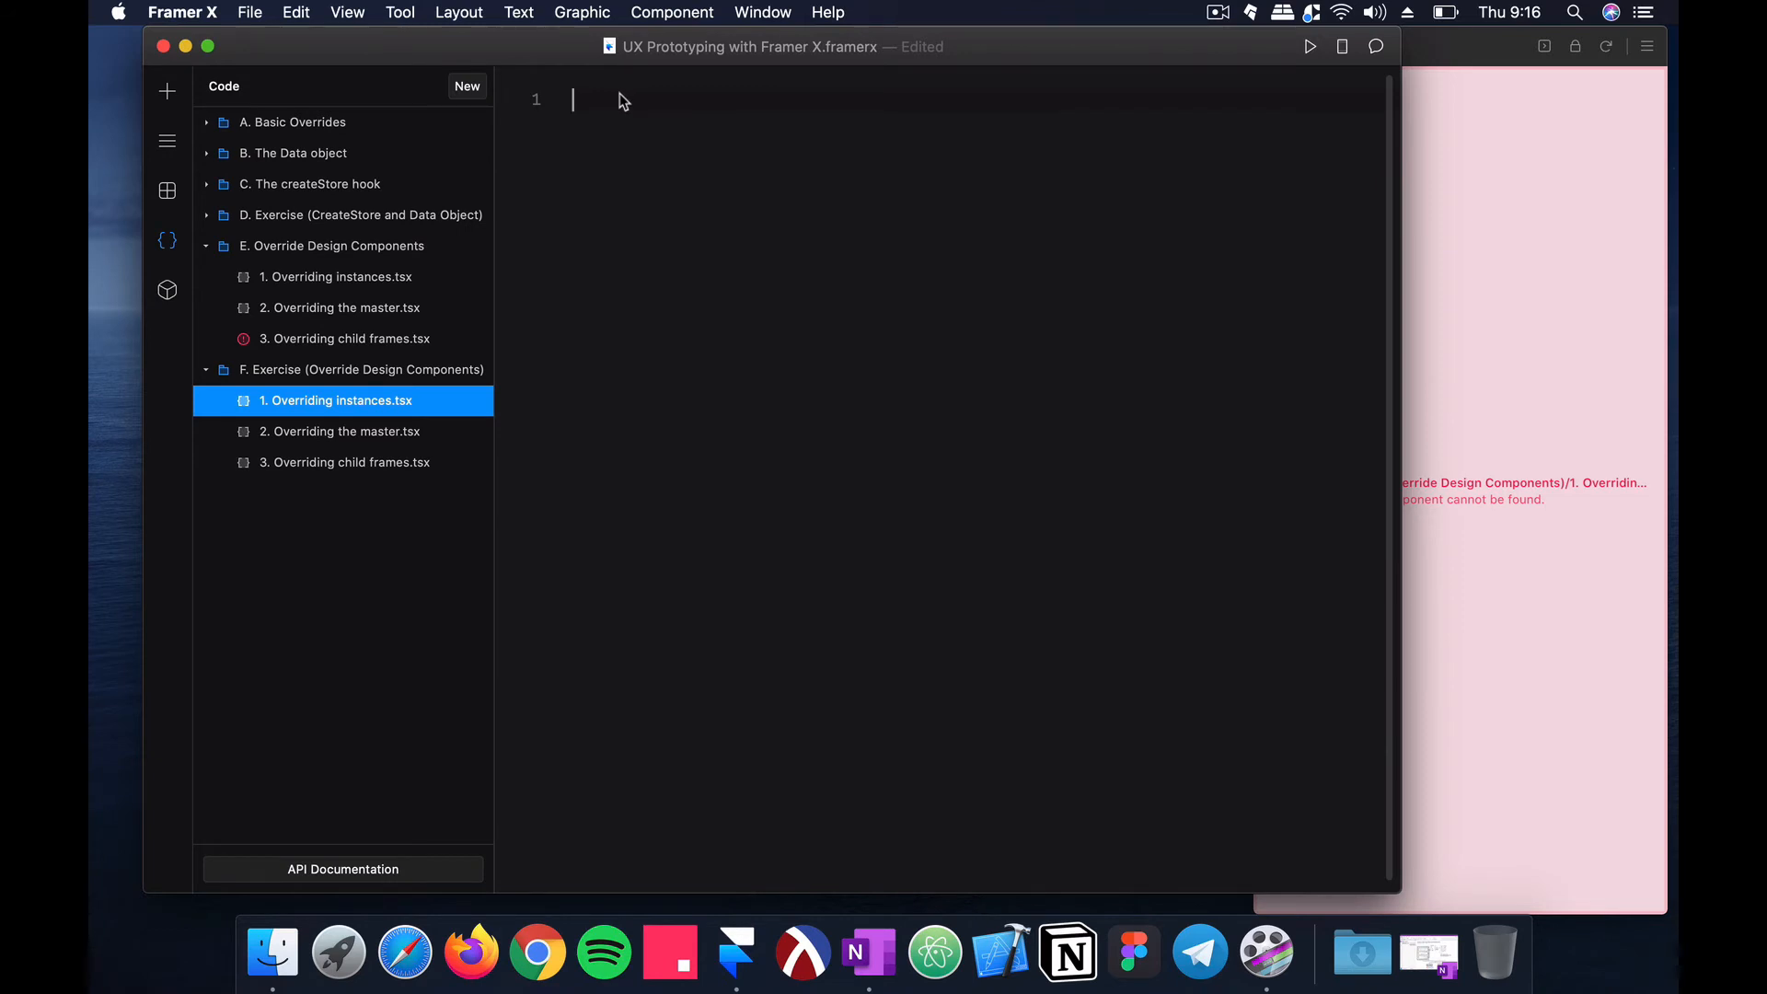
type("import { Override, Data")
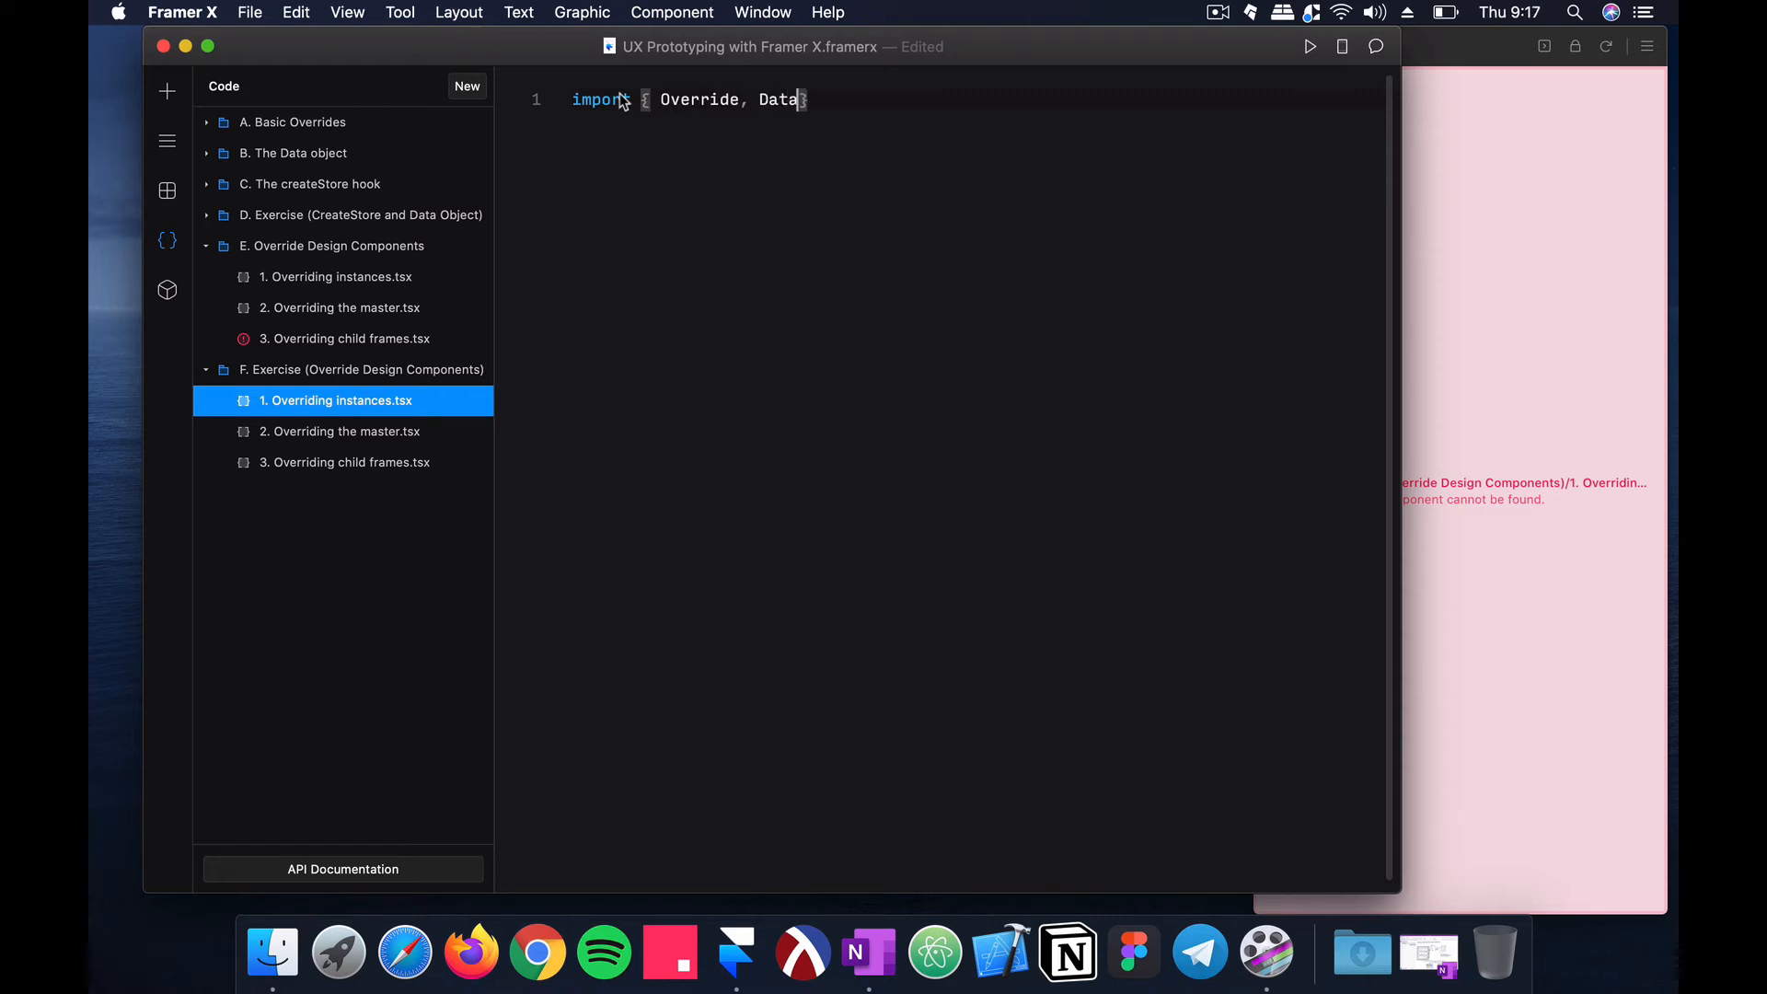
type("} from \"framer")
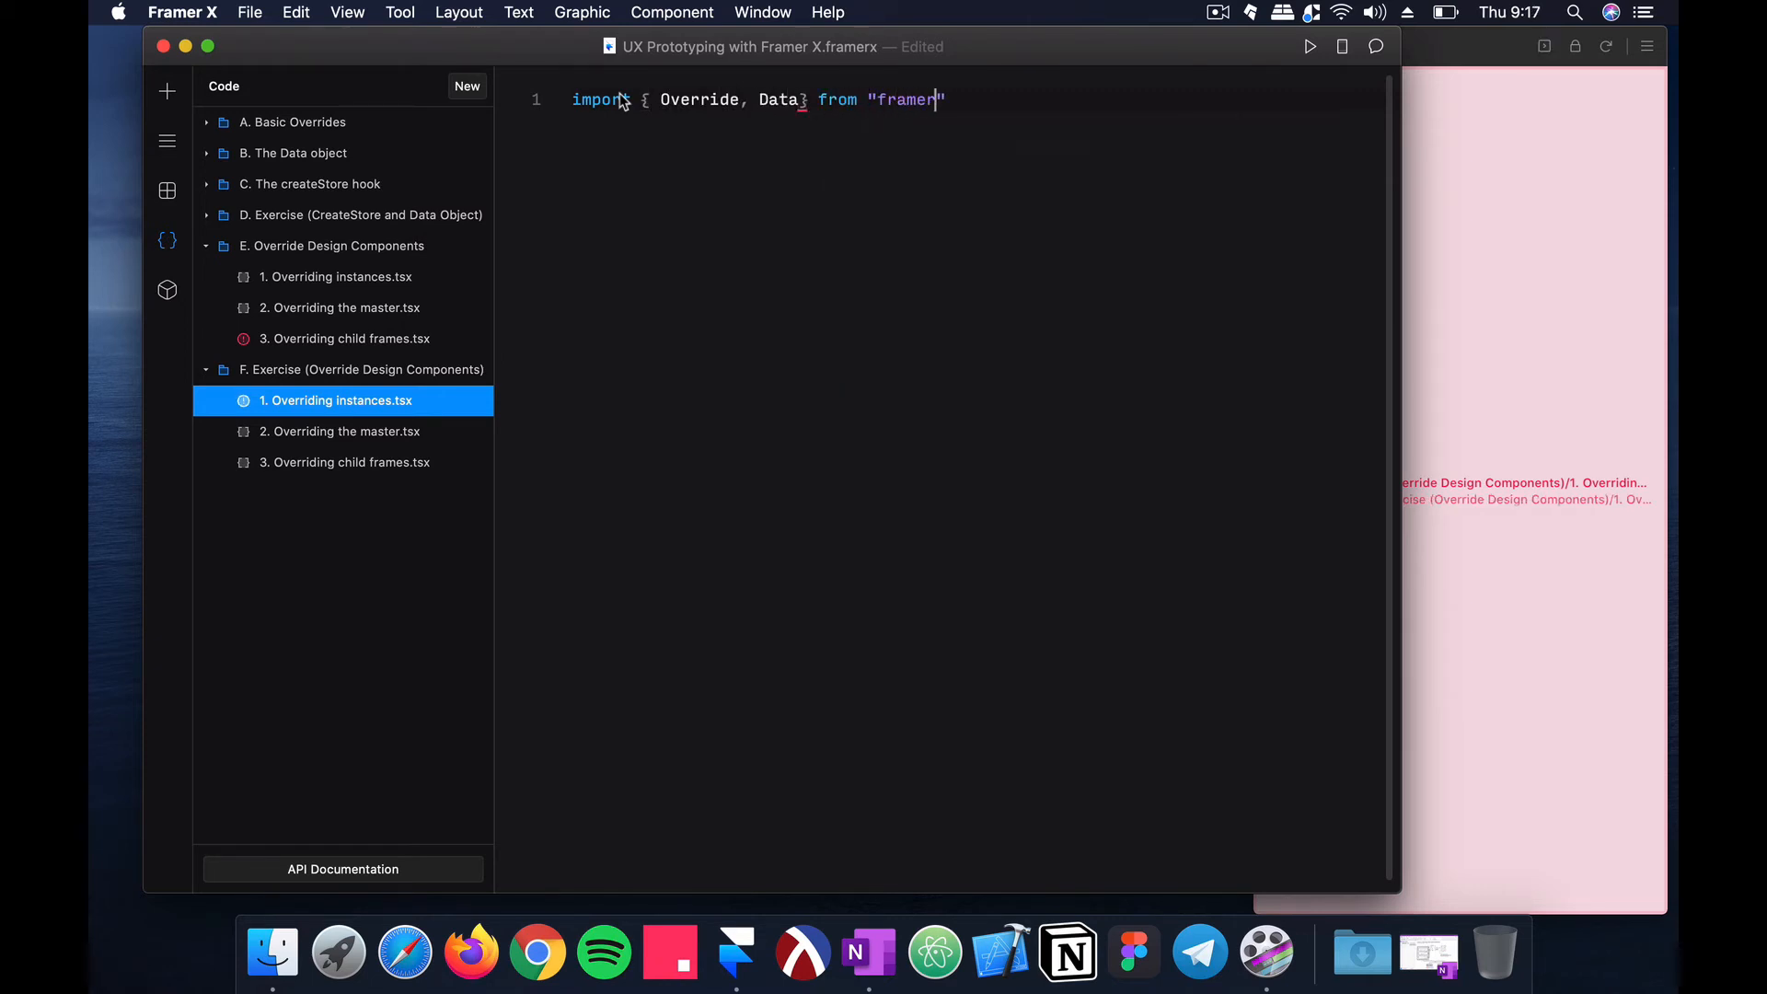
type("\"")
key("Return")
key("Return")
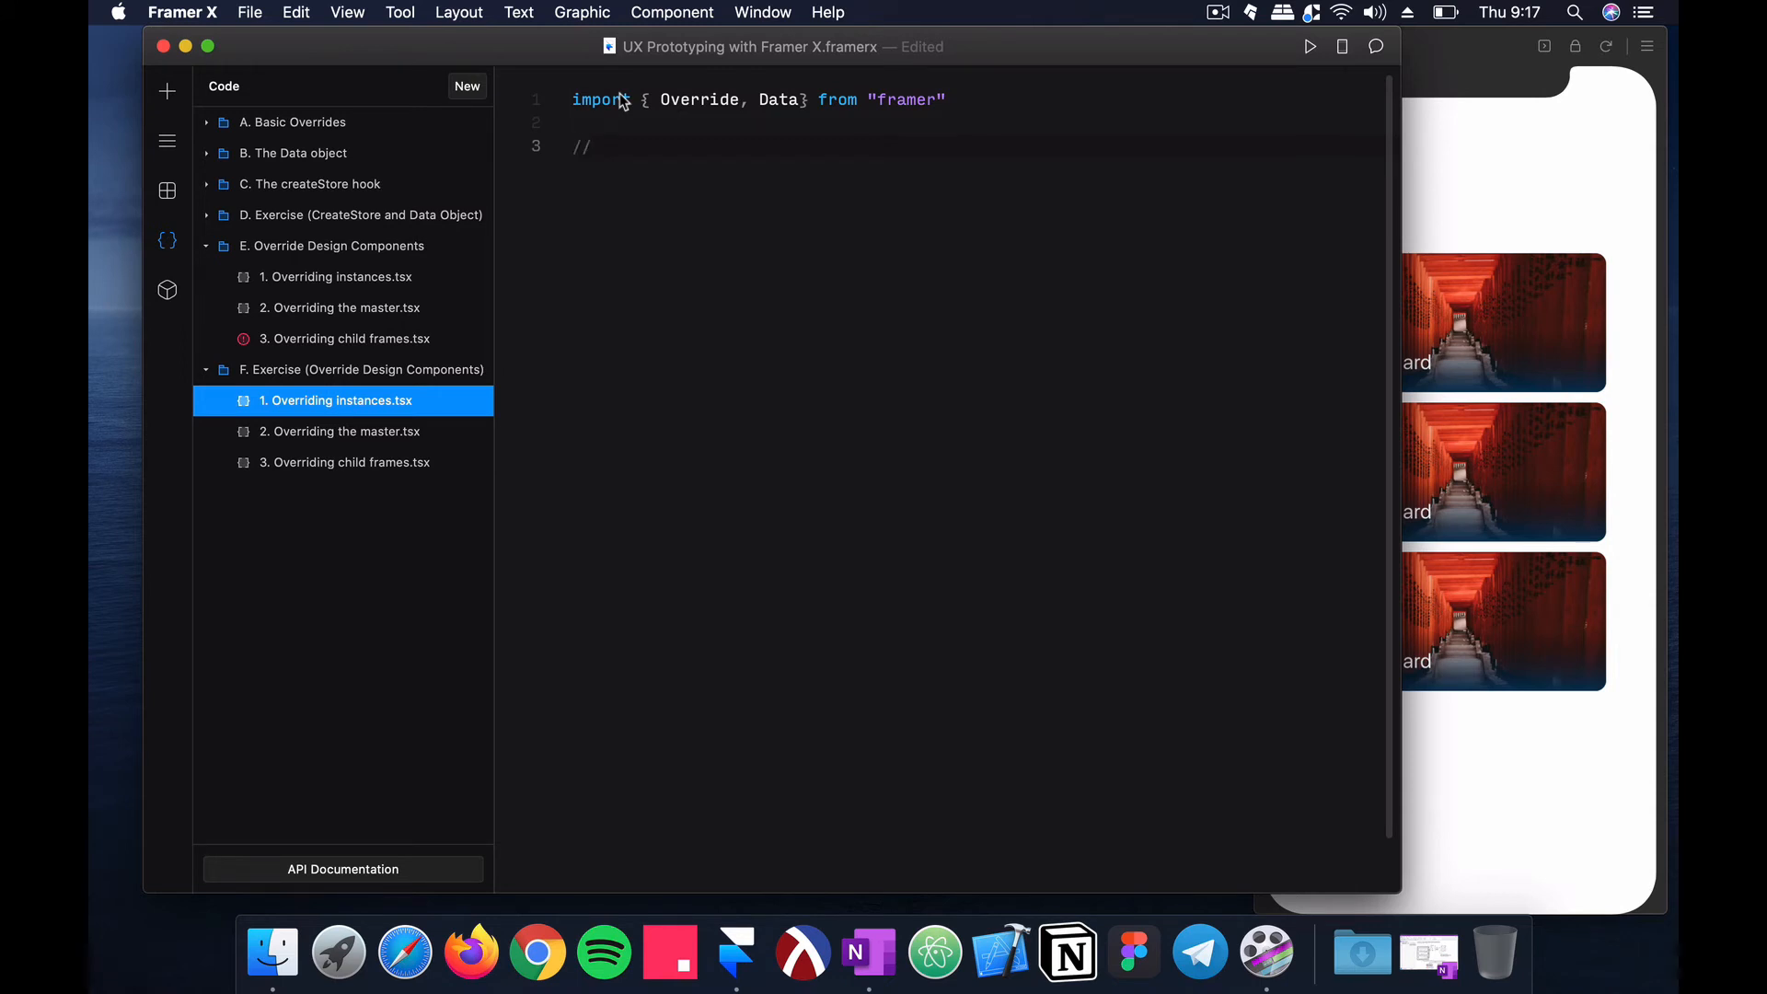
Step: Add the comments "//Global Parameter" and "//Functions" below the import, with blank lines between them
type("//Global Parameter")
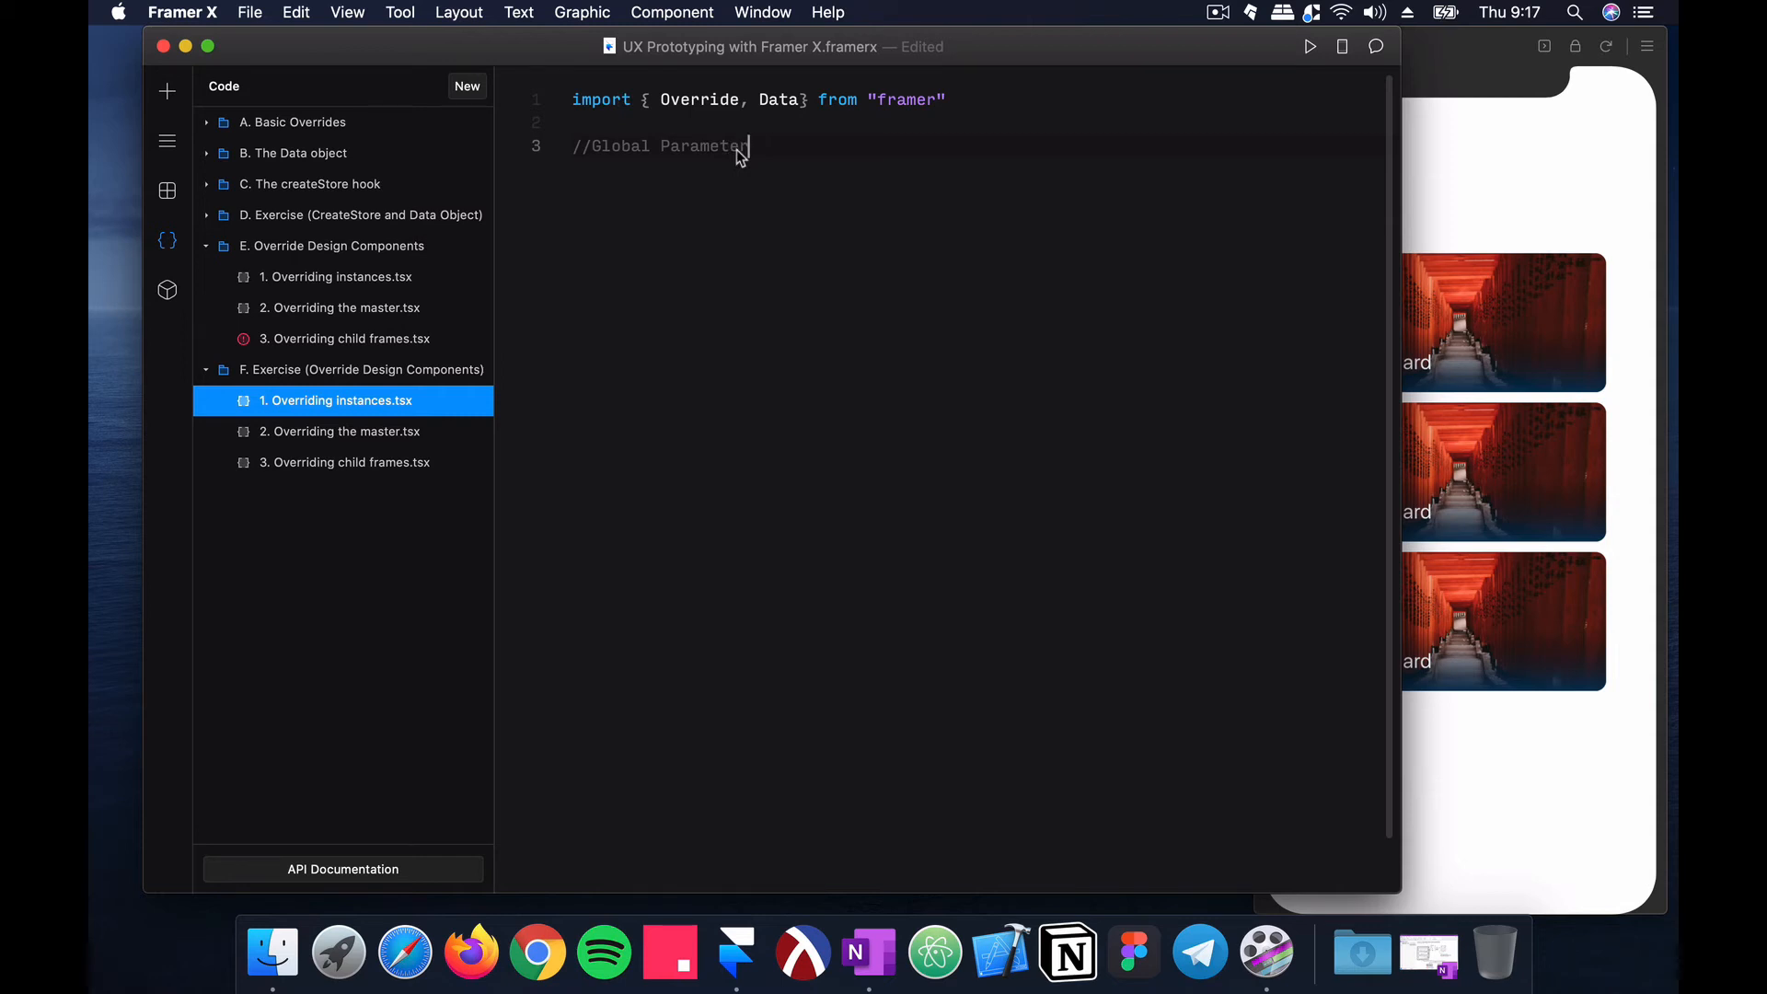
key("Return")
key("Return")
key("Return")
key("Return")
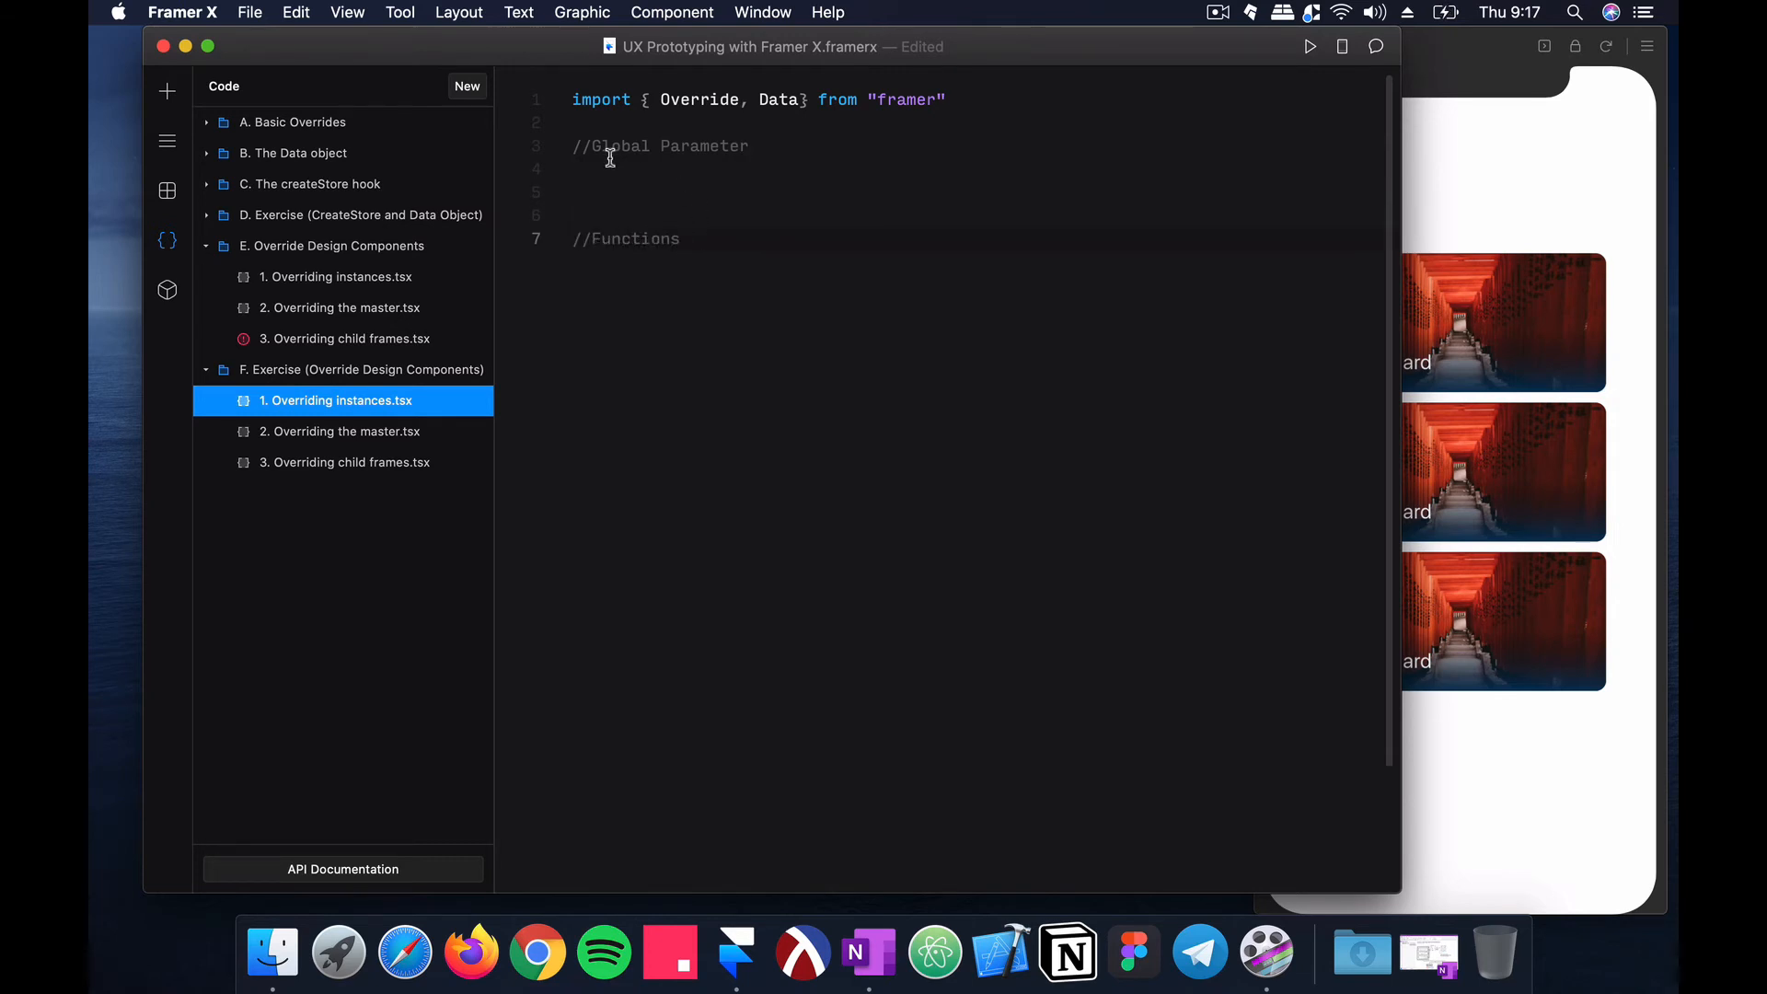
Step: Declare a constant imageData as a Data object under the Global Parameter comment
left_click(814, 140)
key("Return")
type("const")
key("BackSpace")
key("BackSpace")
key("BackSpace")
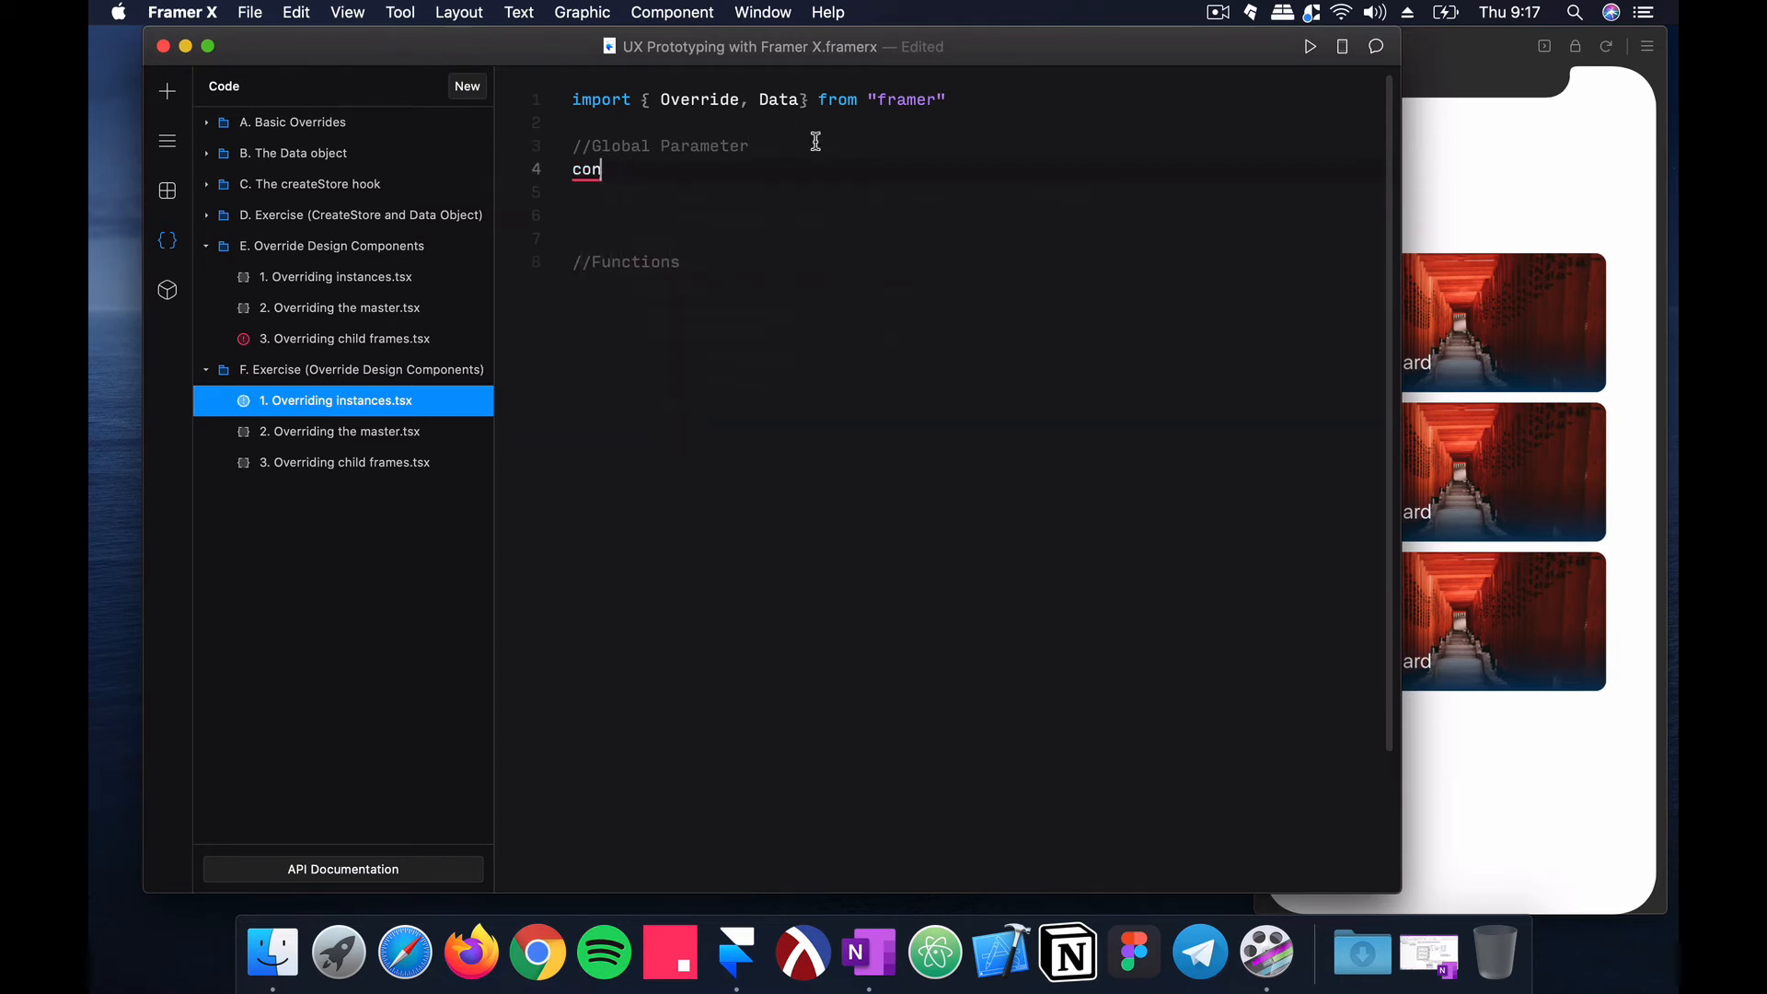
type("onst imageData = Data ({")
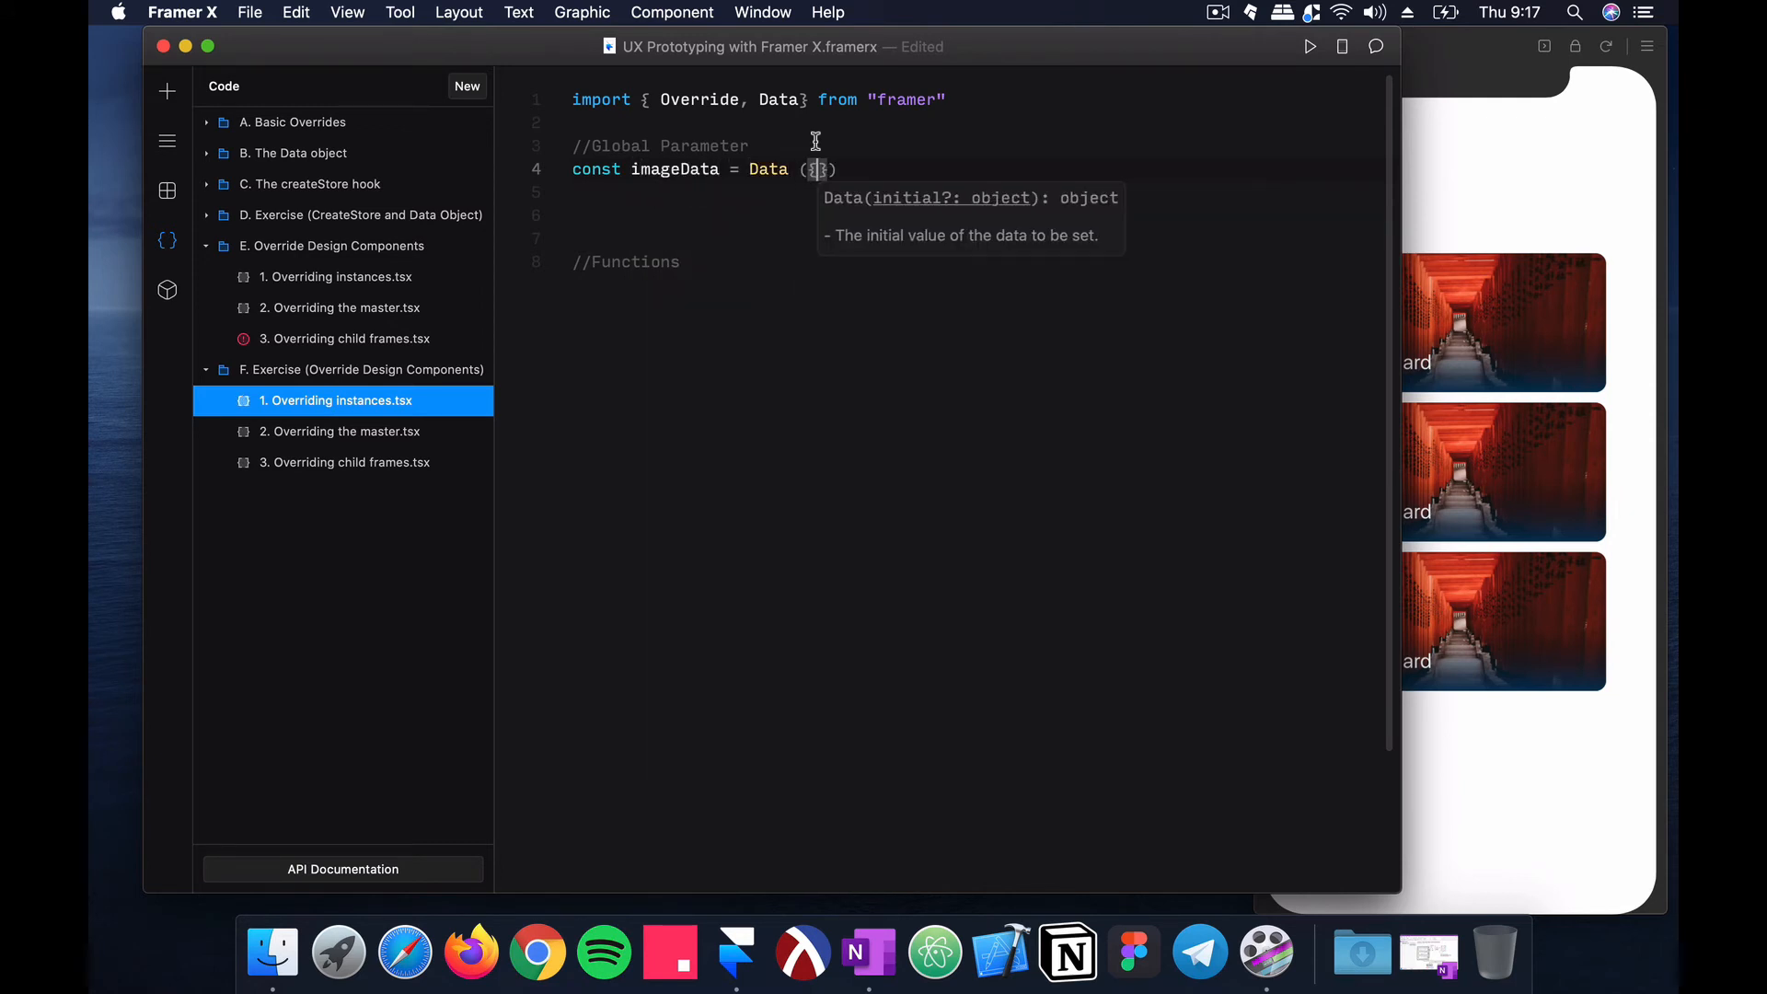
key("Return")
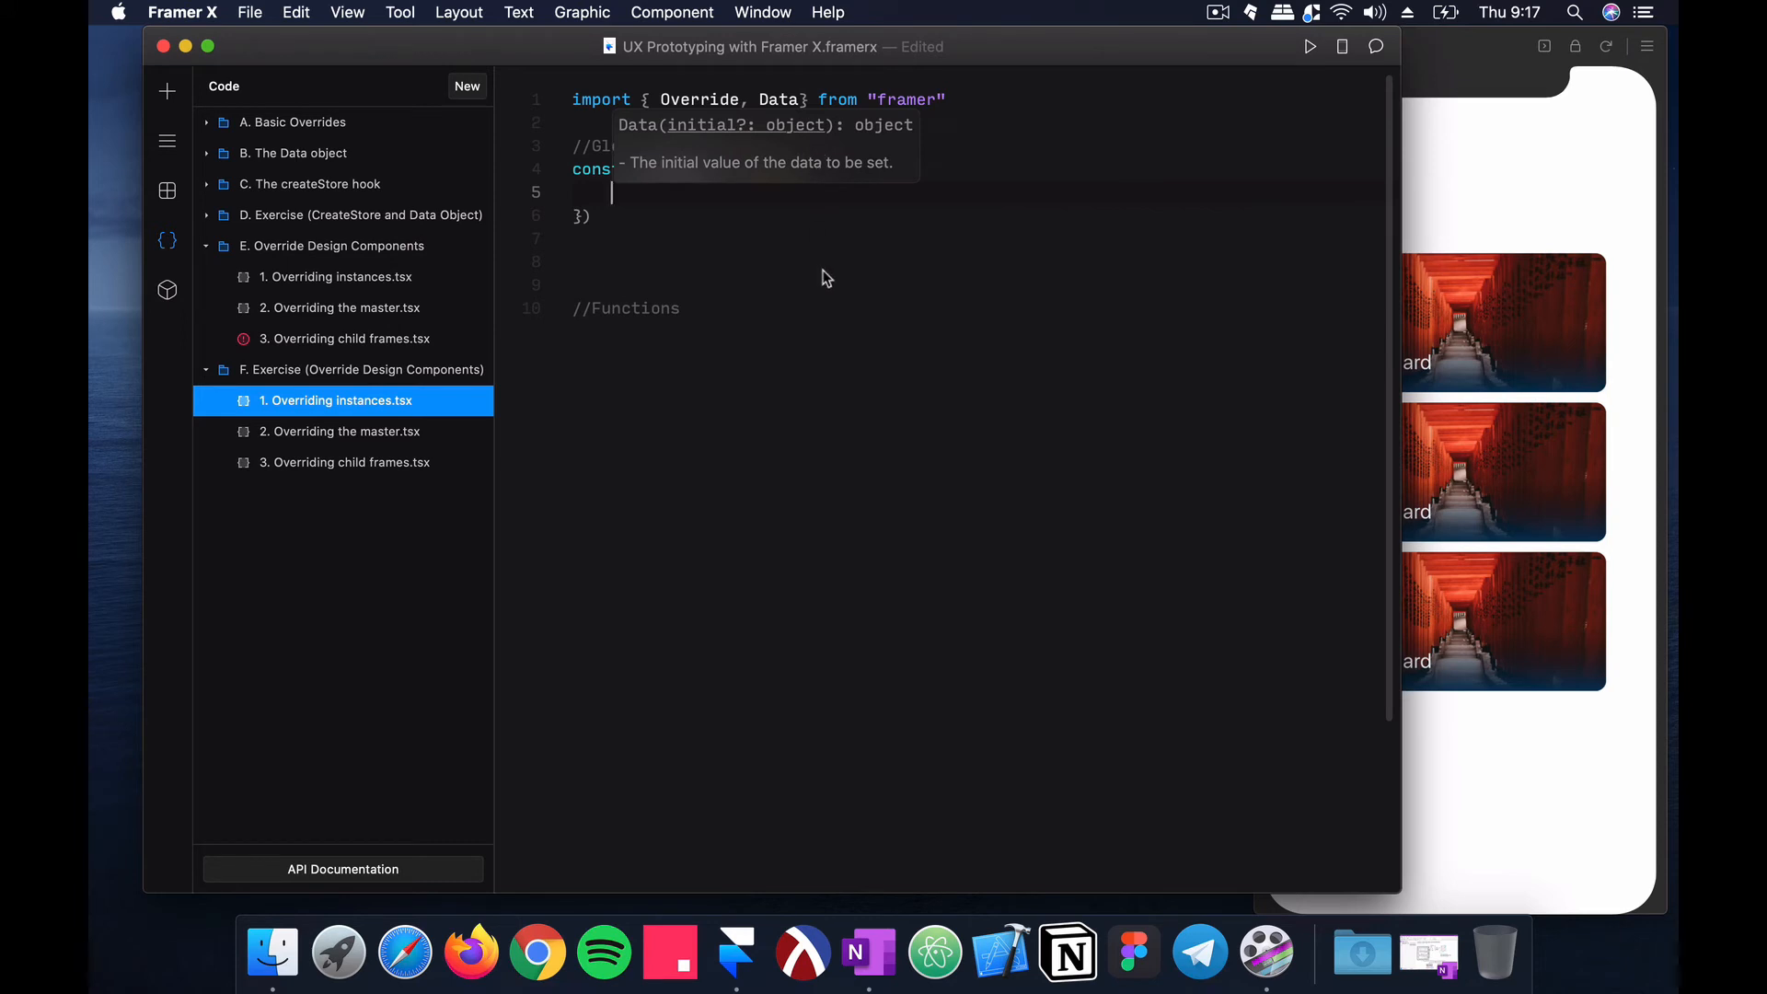
Step: Add a format property with the value "jpg" to the imageData object
type("format : ")
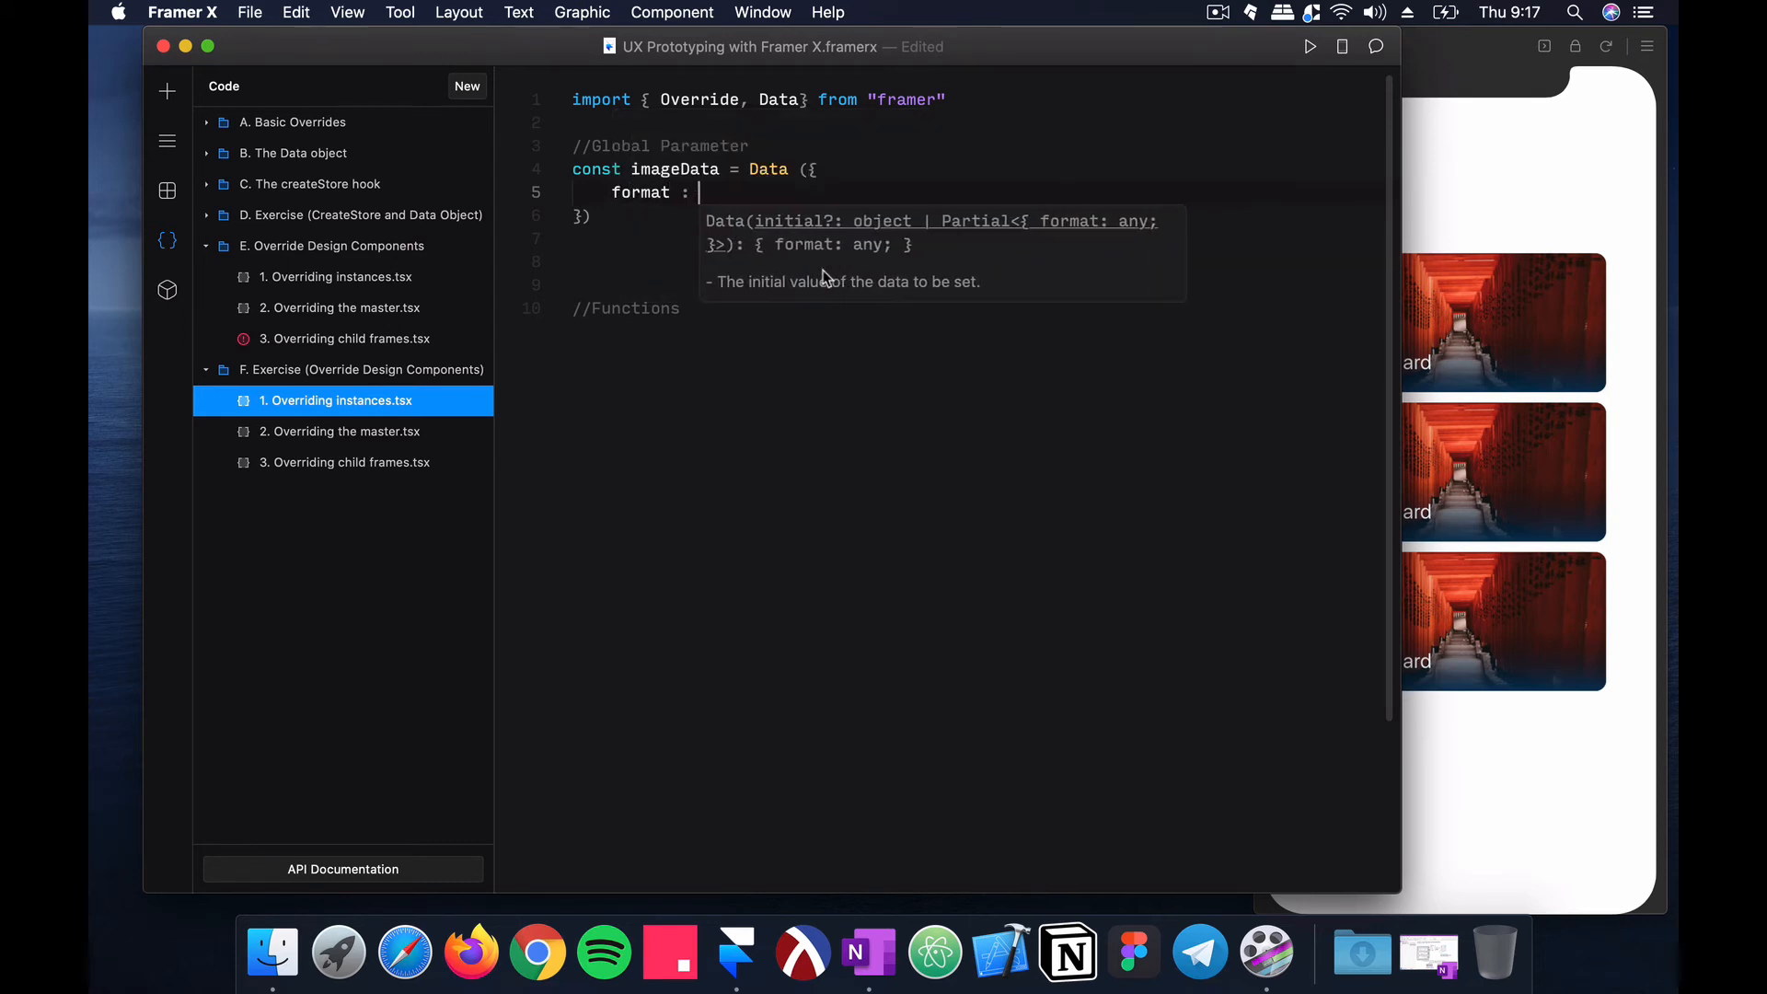
type("\"j")
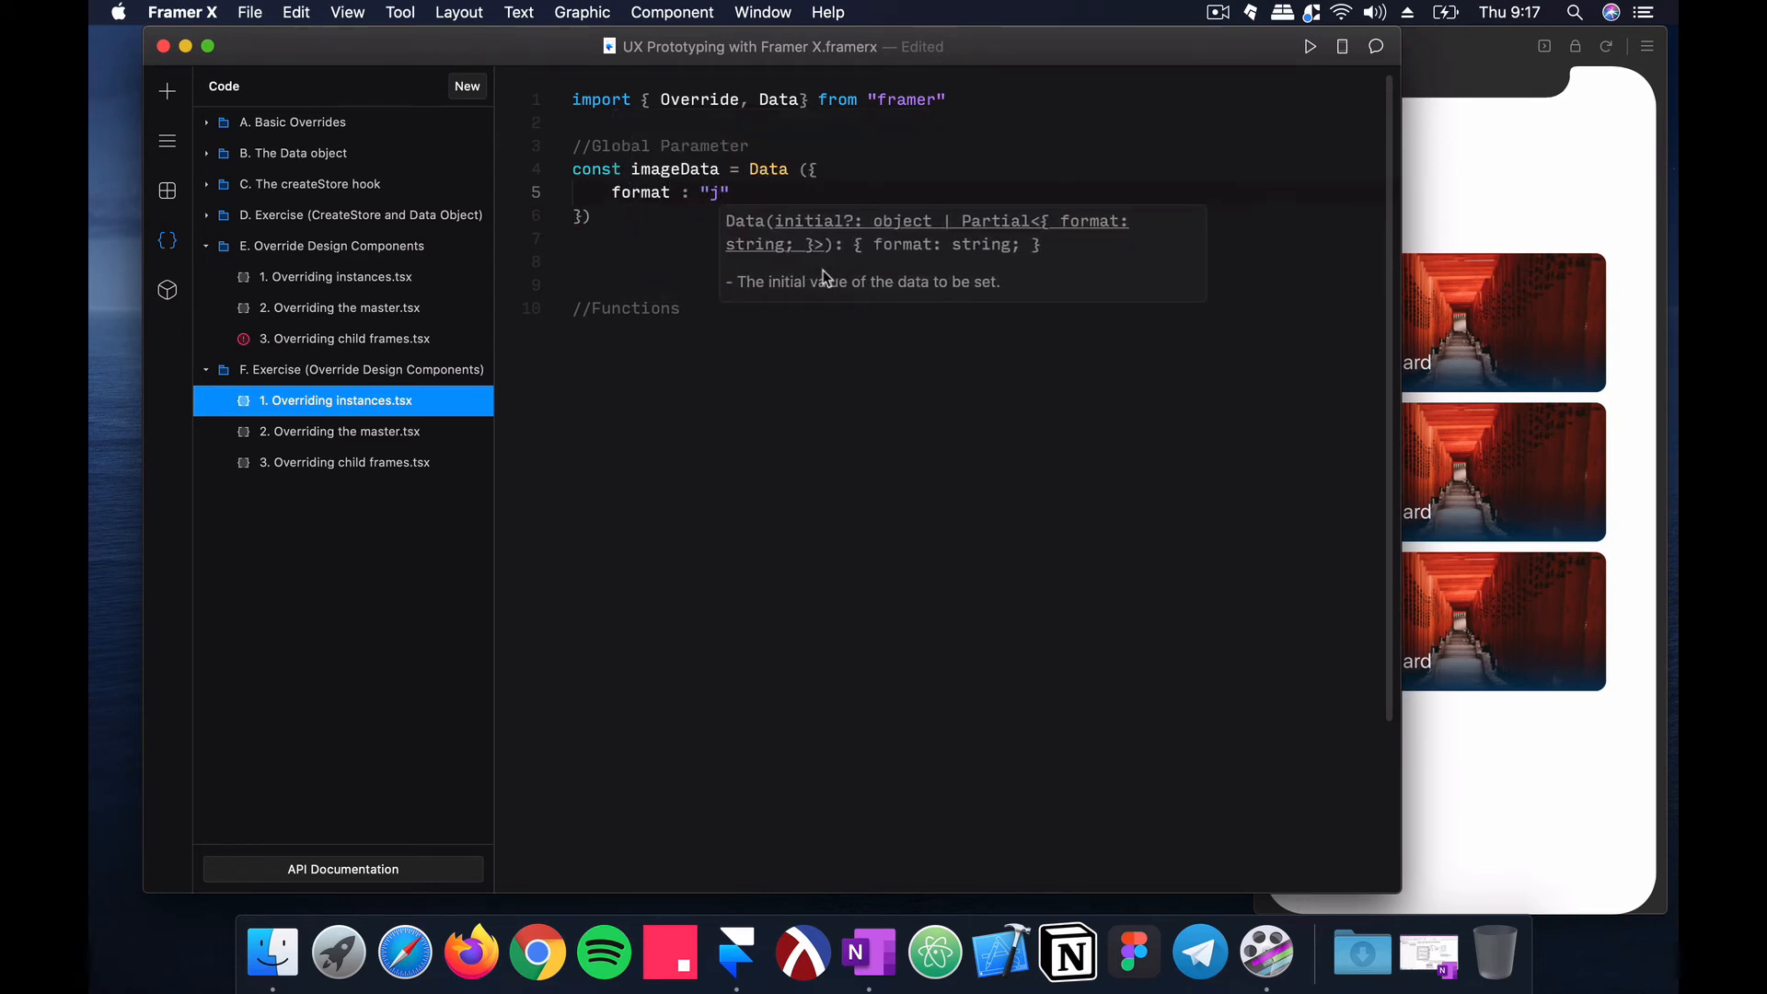
type("pg")
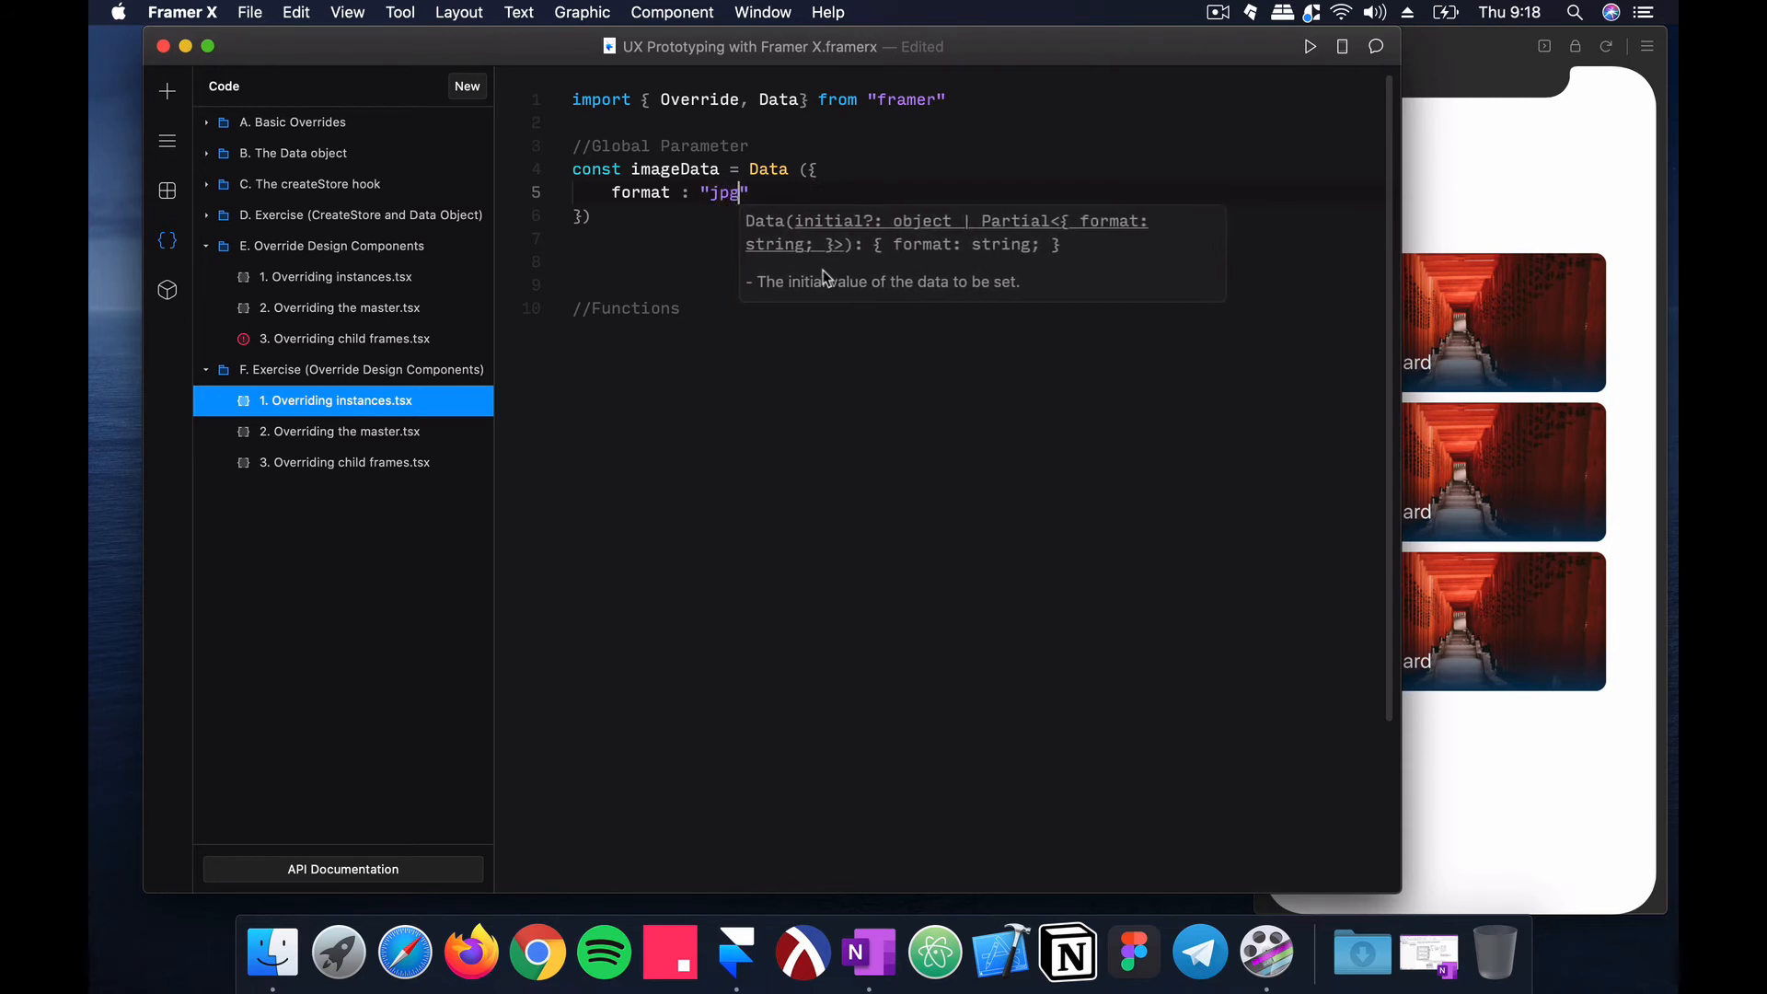
key("Right")
type(",")
key("Return")
Step: Add height 133 and width 279 to imageData, taking the values from the master City Card's size on the canvas
type("height")
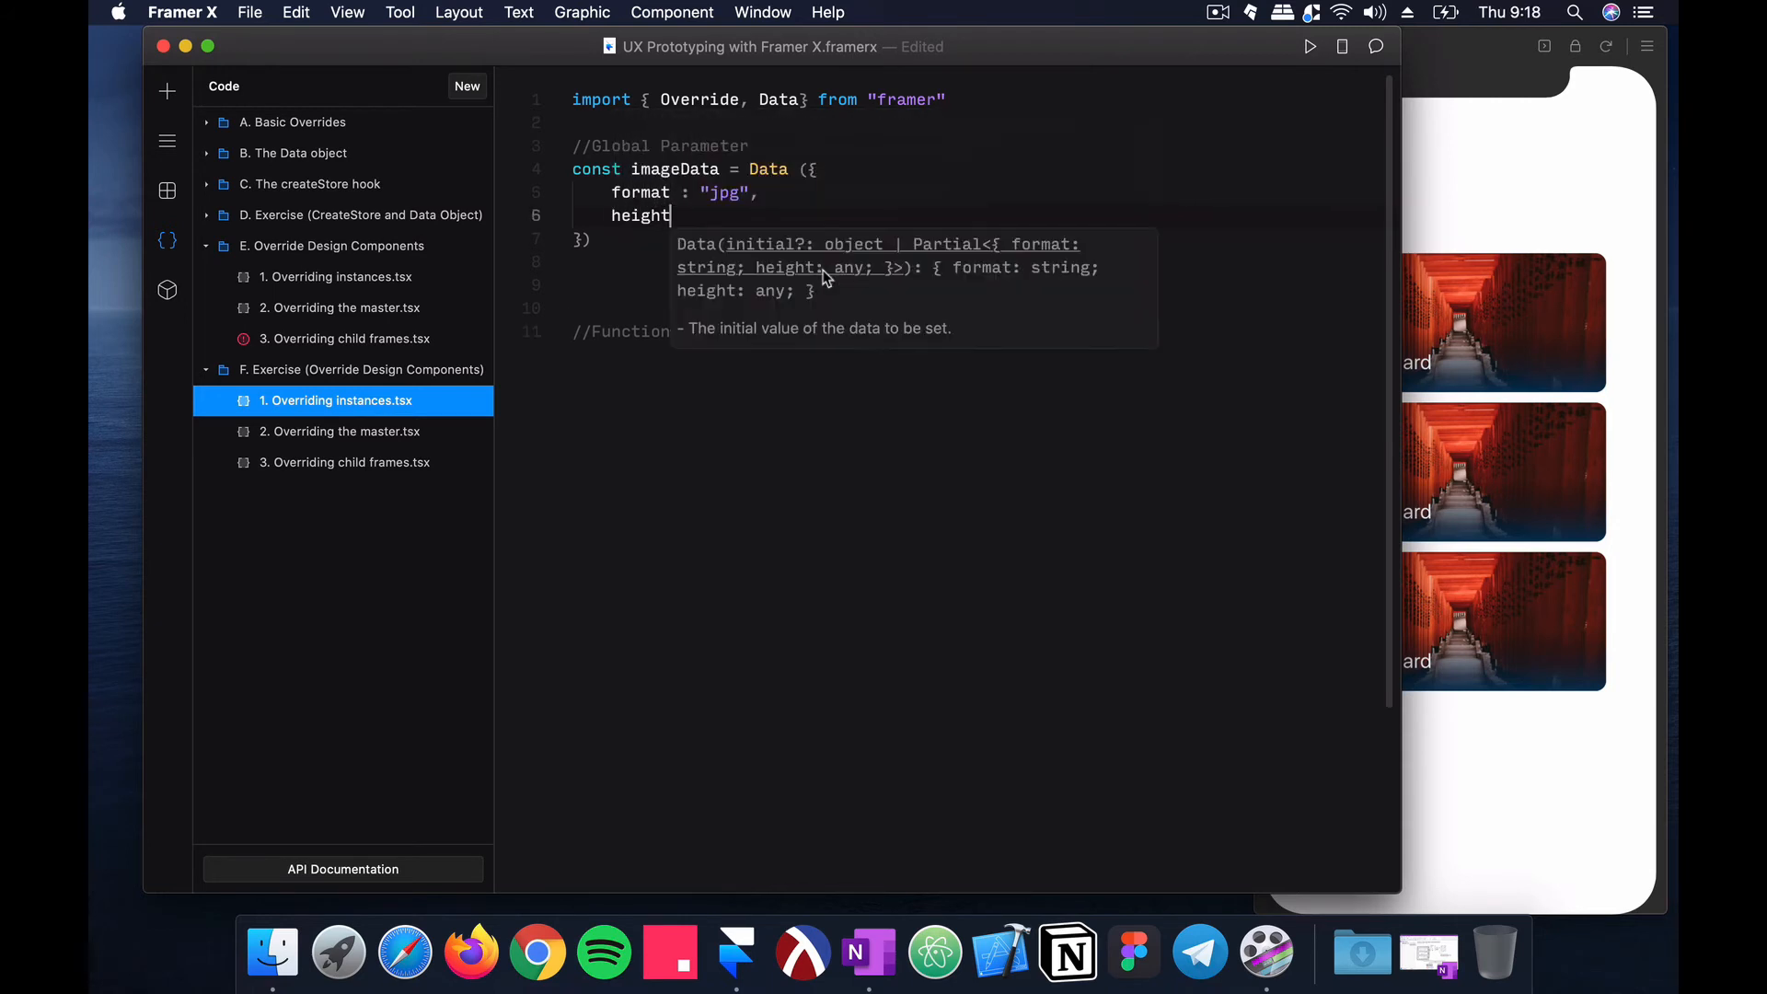
type(" :")
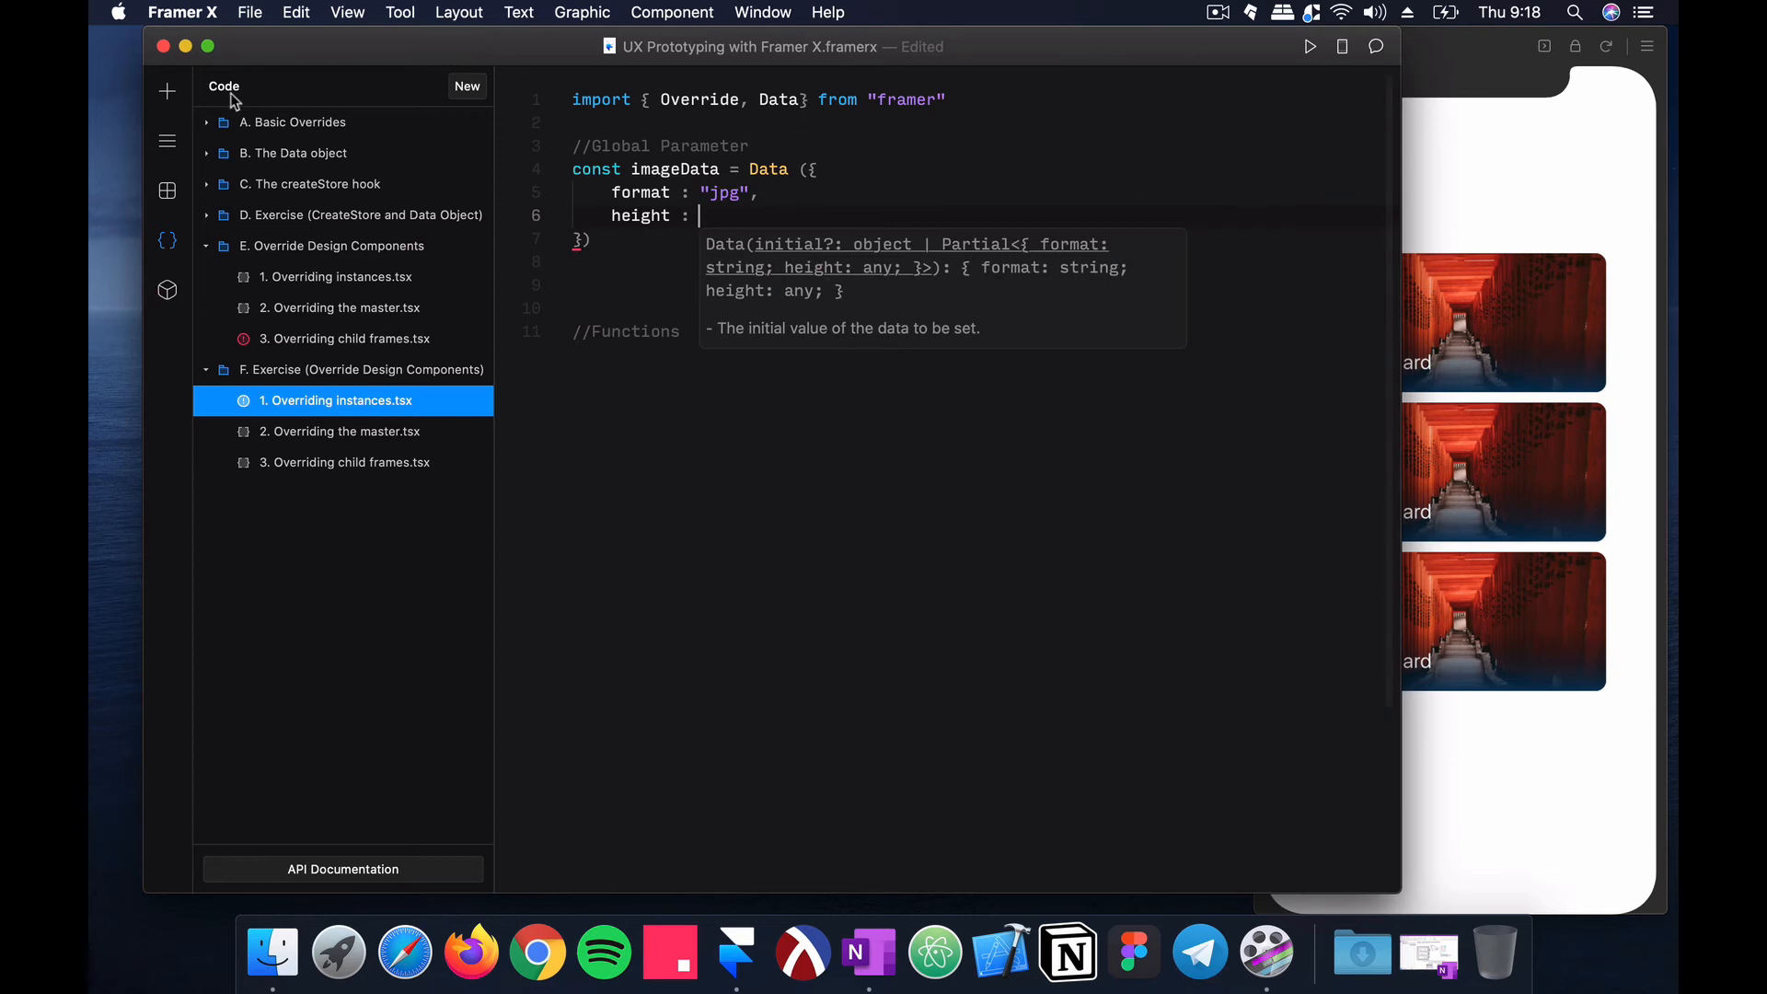
left_click(166, 91)
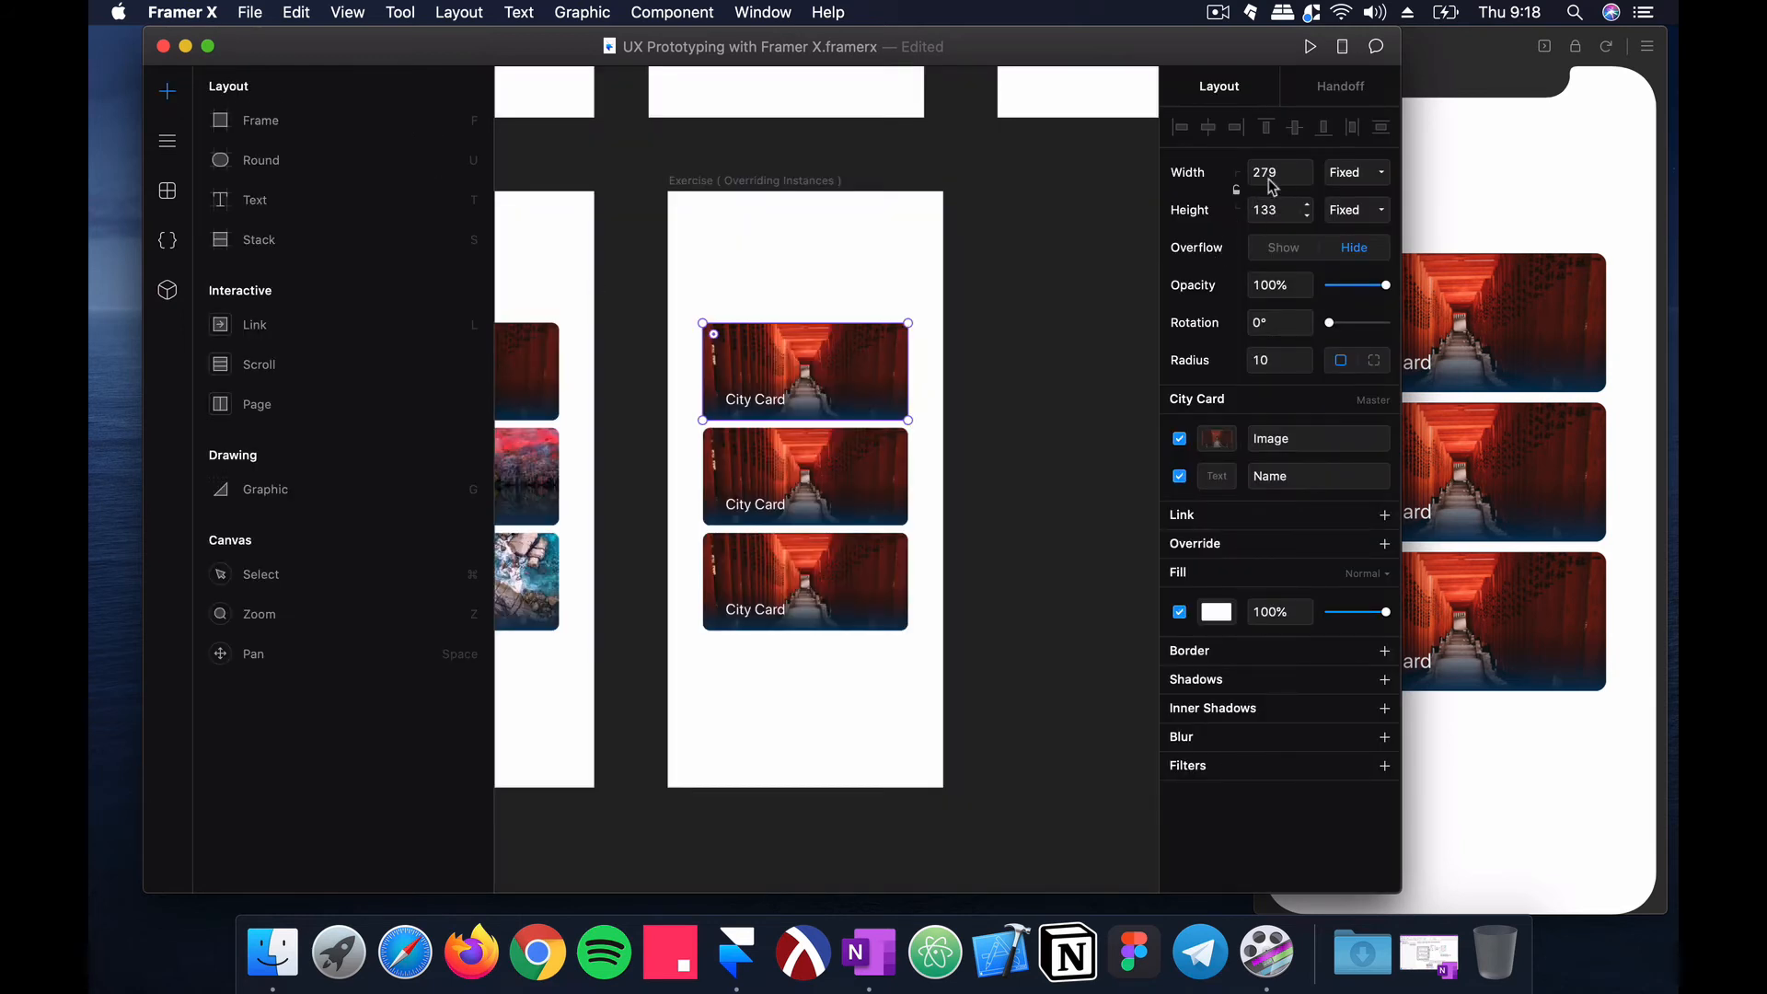
left_click(167, 241)
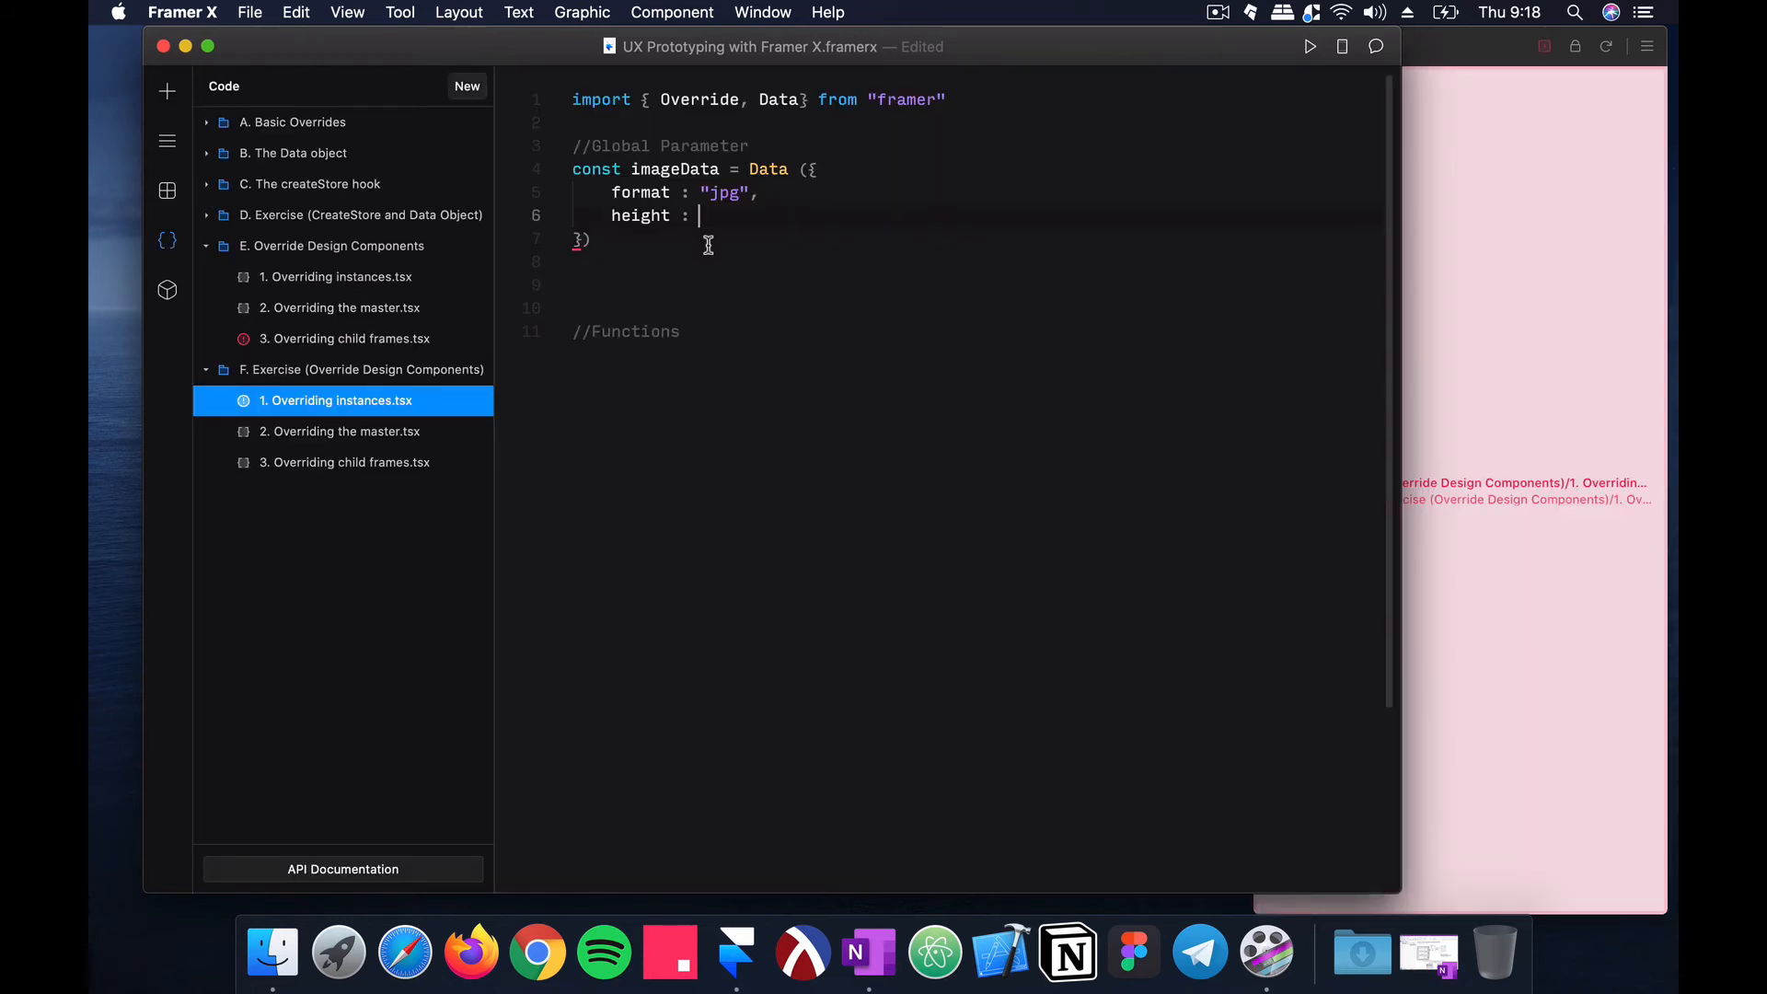
type("133,")
key("Return")
key("BackSpace")
type("idth : 279")
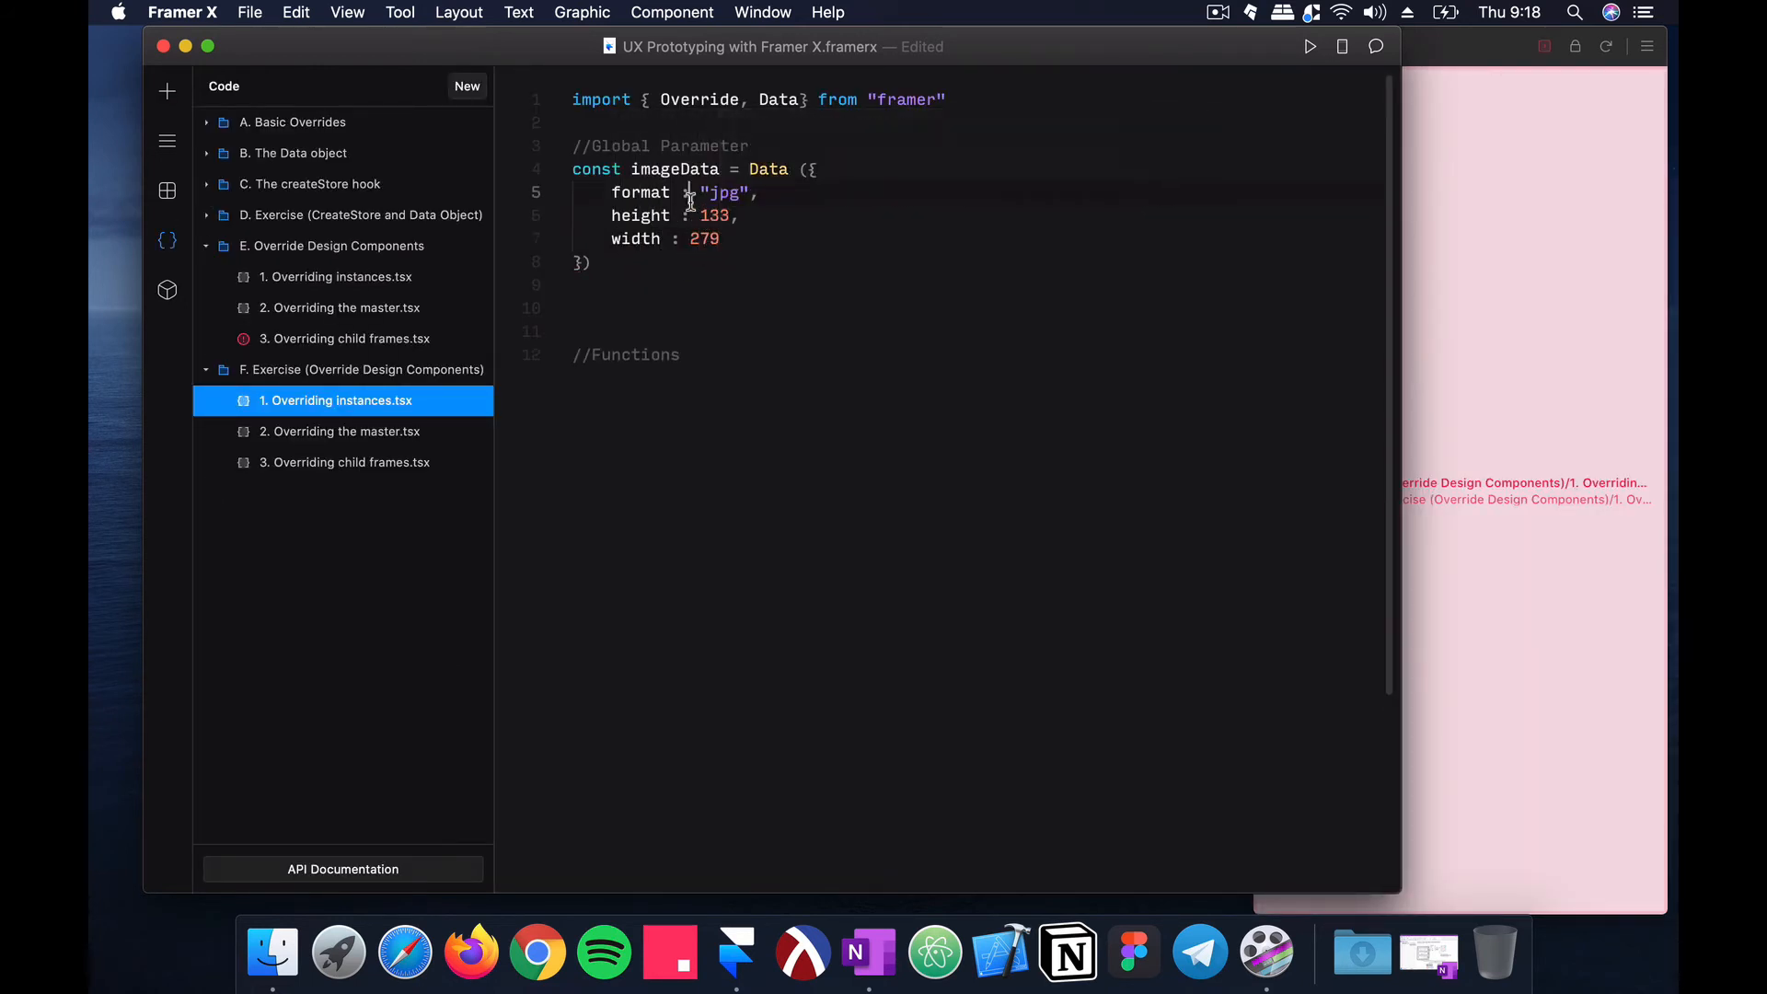
Step: Multiply imageData's height and width by 2 and save the file
left_click(732, 218)
type("* 2")
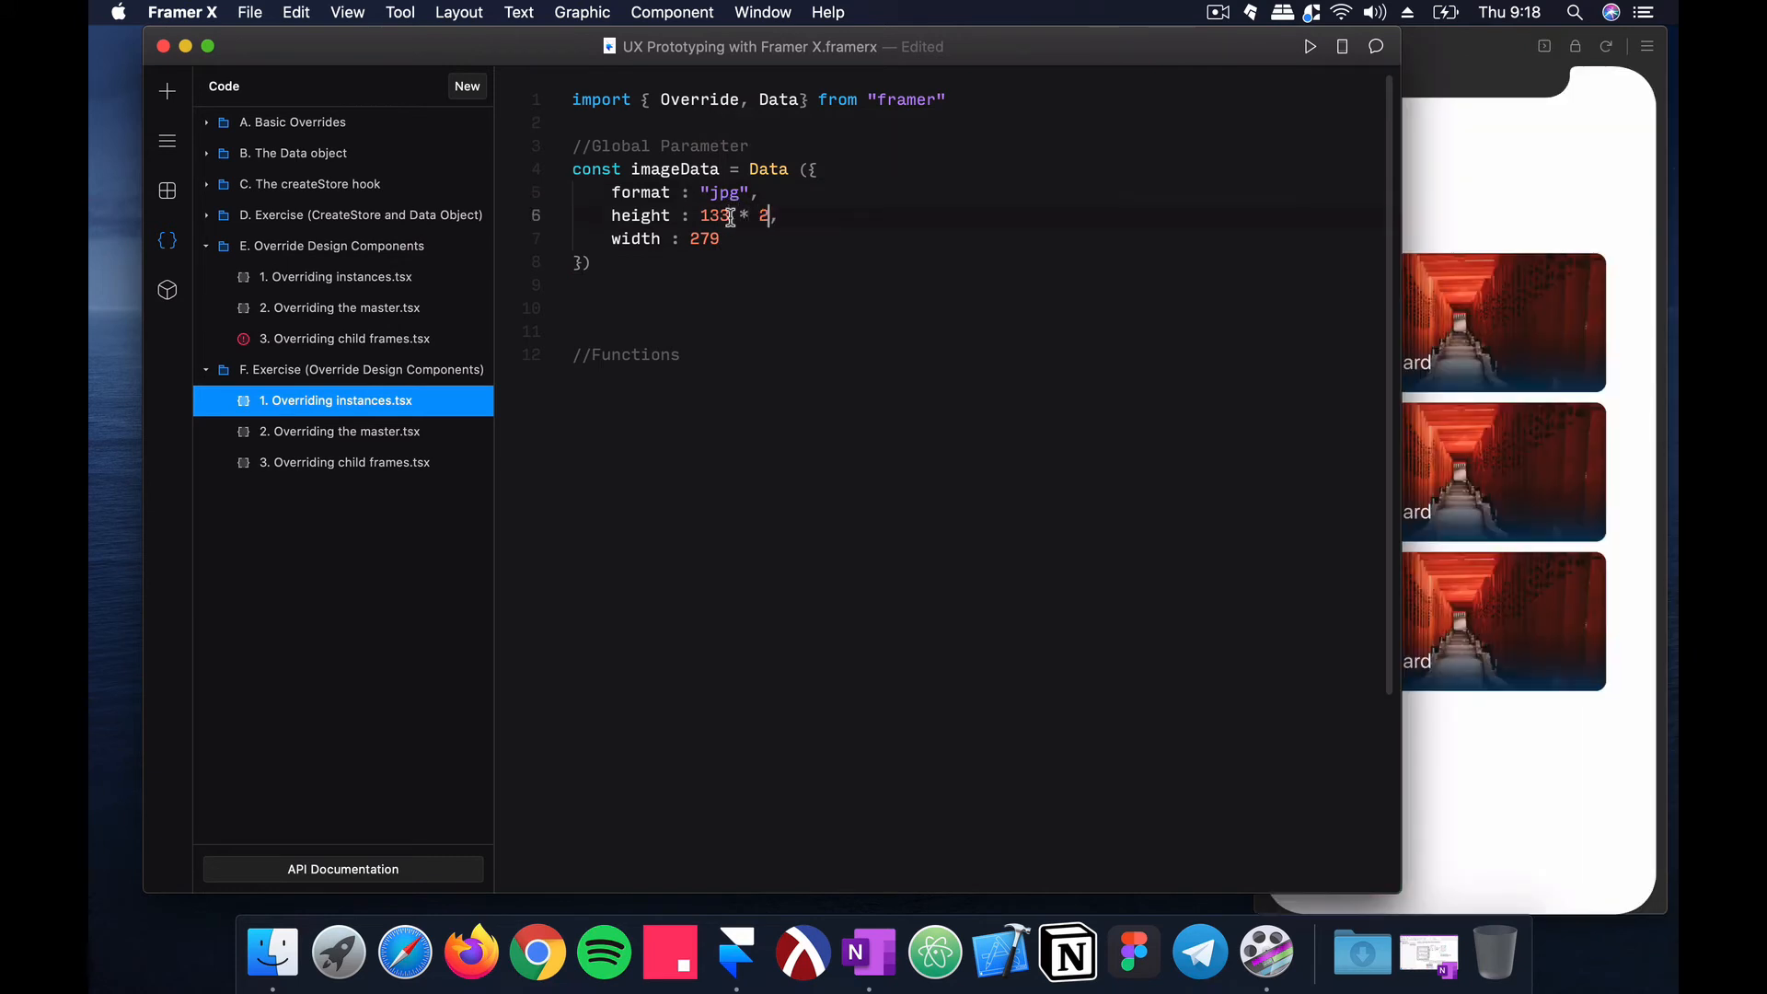
left_click(750, 236)
type("* 2,")
left_click(733, 285)
key("super+s")
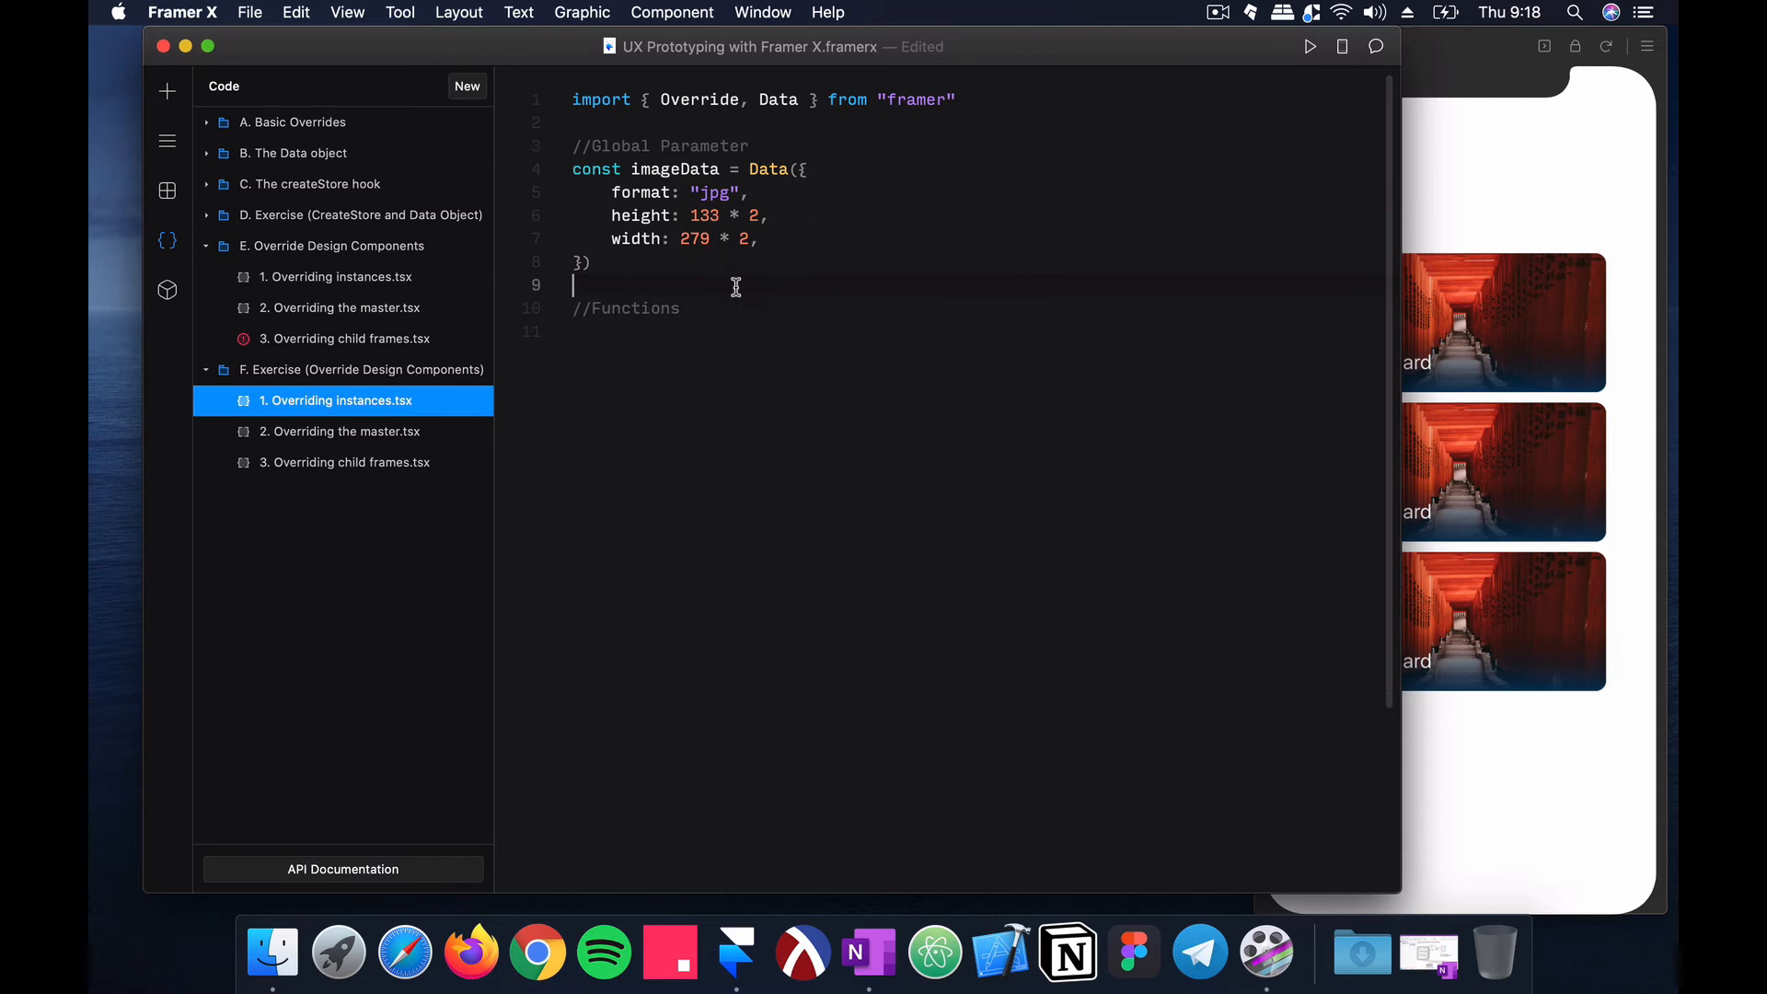
Step: Check the three City Cards in the preview window, and return to the Functions comment in the code
left_click(706, 335)
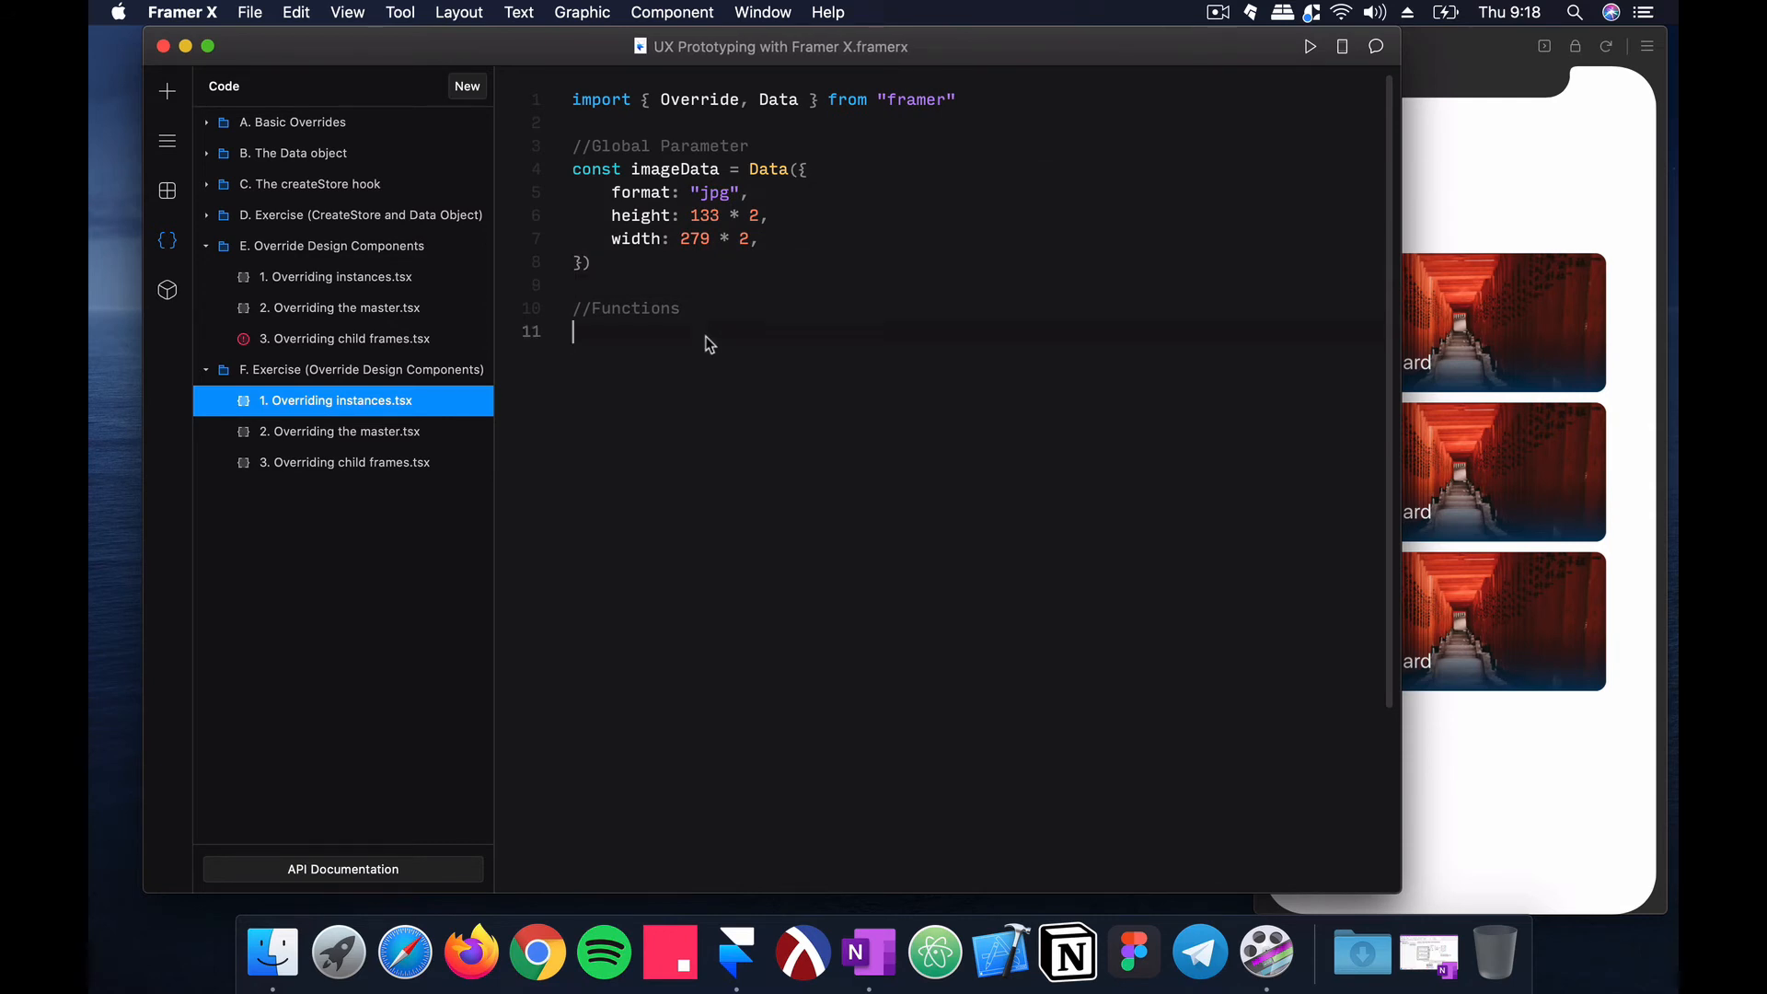
left_click(1487, 175)
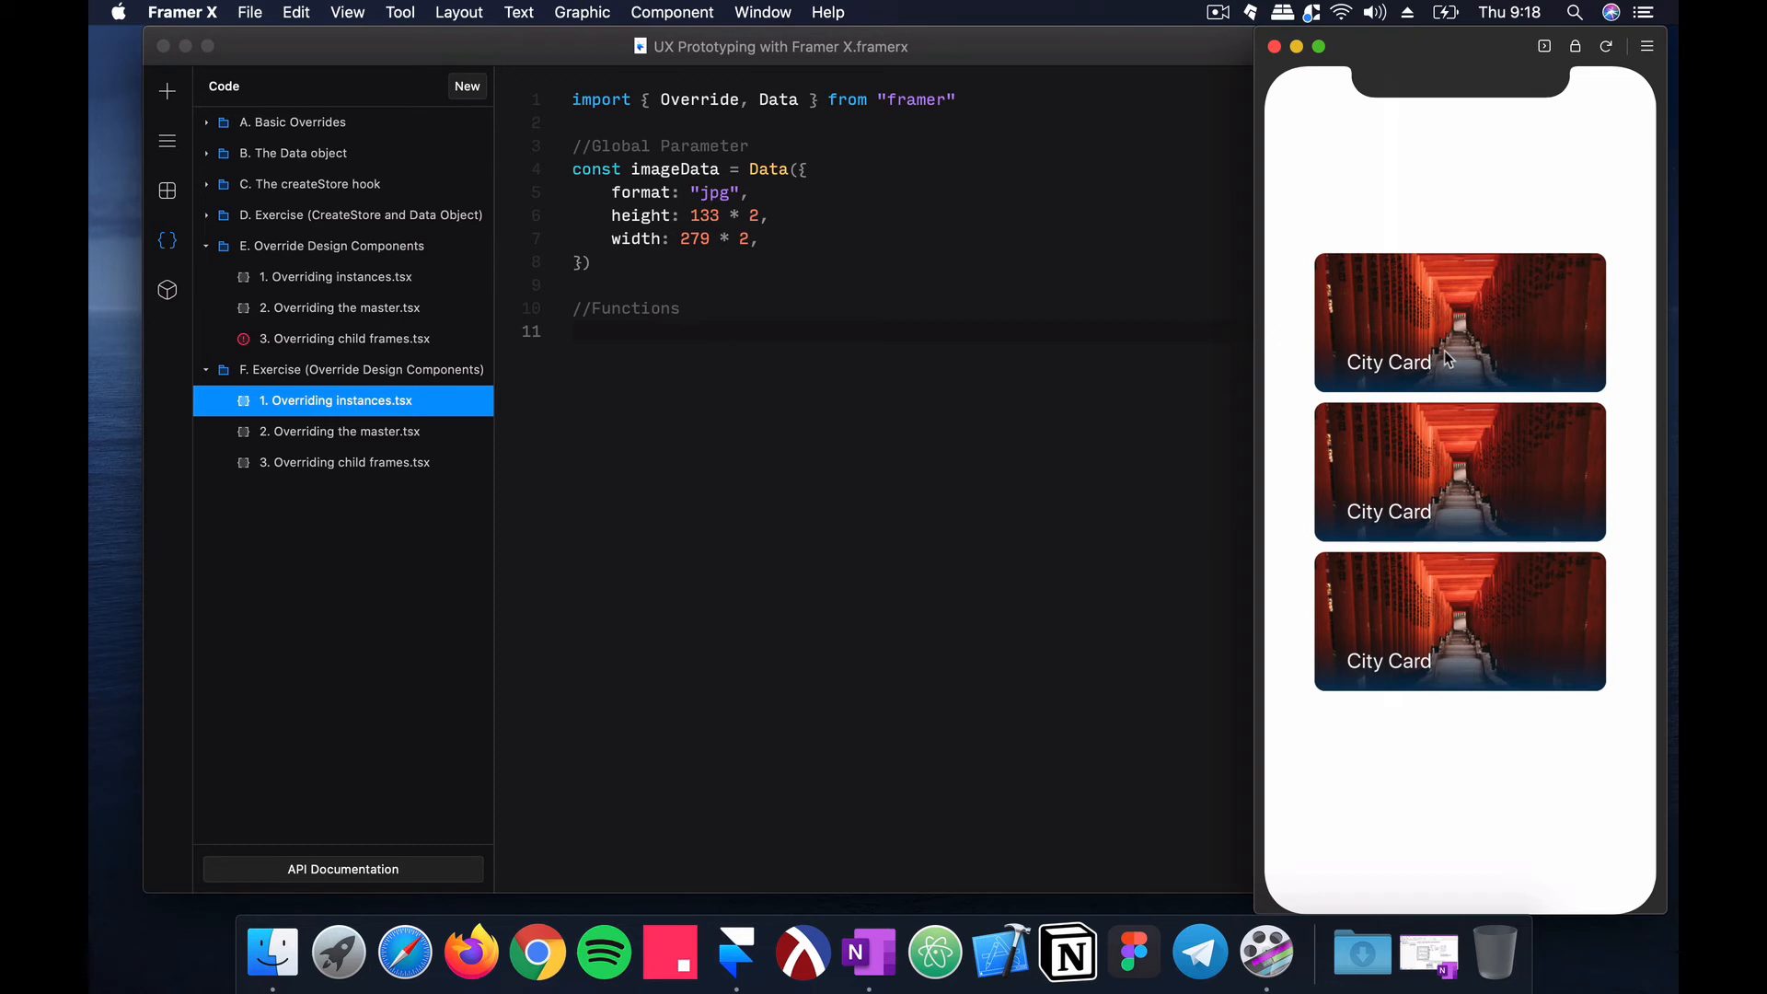
left_click(778, 313)
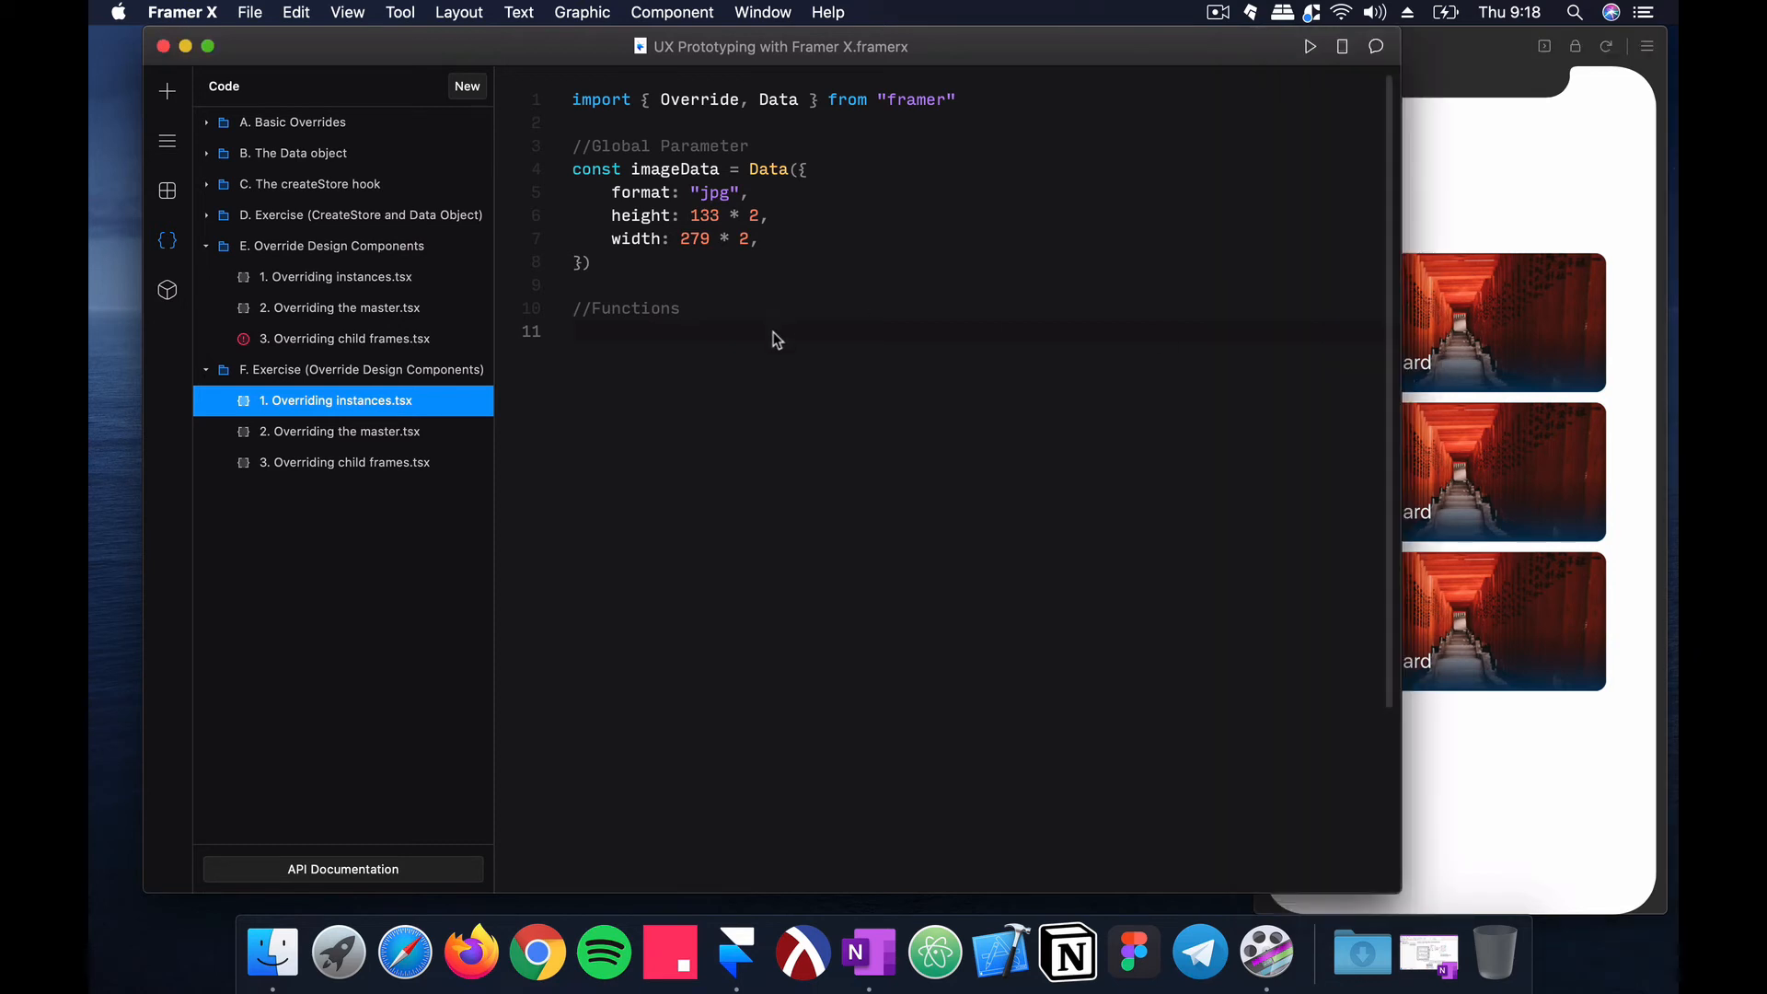
key("Return")
type("//Over")
key("BackSpace")
key("BackSpace")
key("BackSpace")
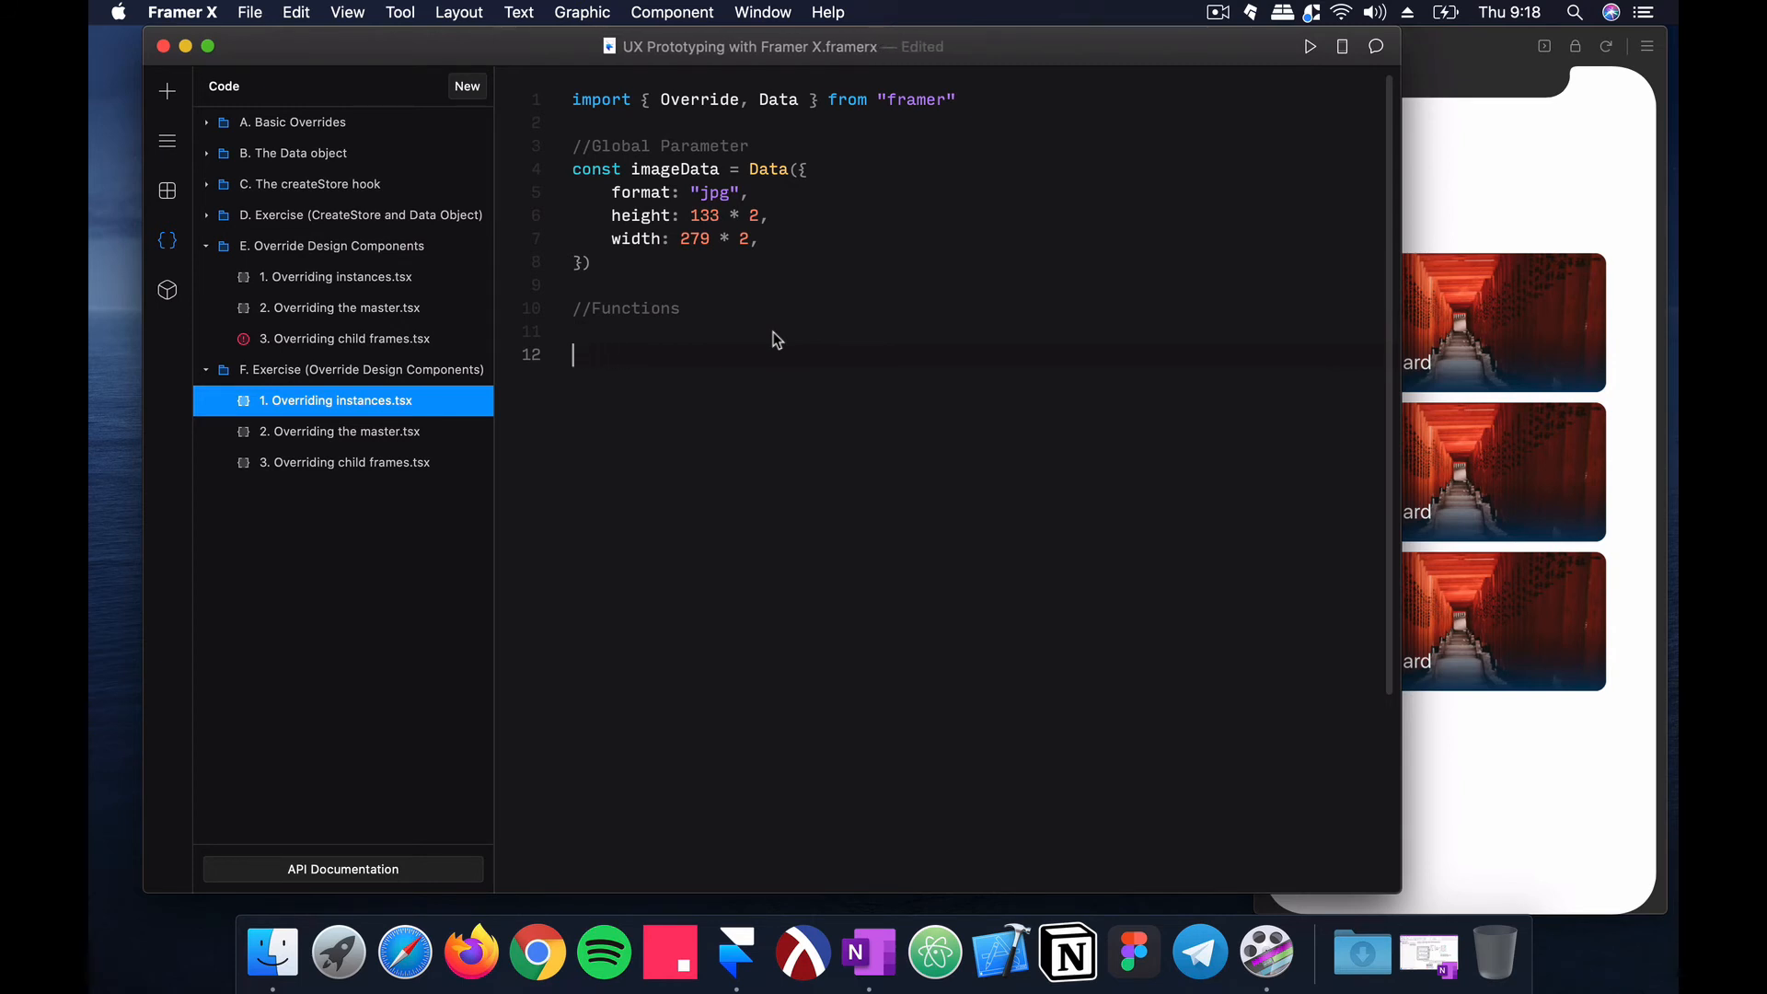
key("BackSpace")
key("BackSpace")
Step: Extend the Functions comment to read "//Functions for City Card 1, 2 dan 3"
type("for City Card 1, 2 dan 3")
key("Return")
key("Return")
Step: Declare the override "export const cityCard1: Override = () => {}" below the Functions comment and save the file
type("expor")
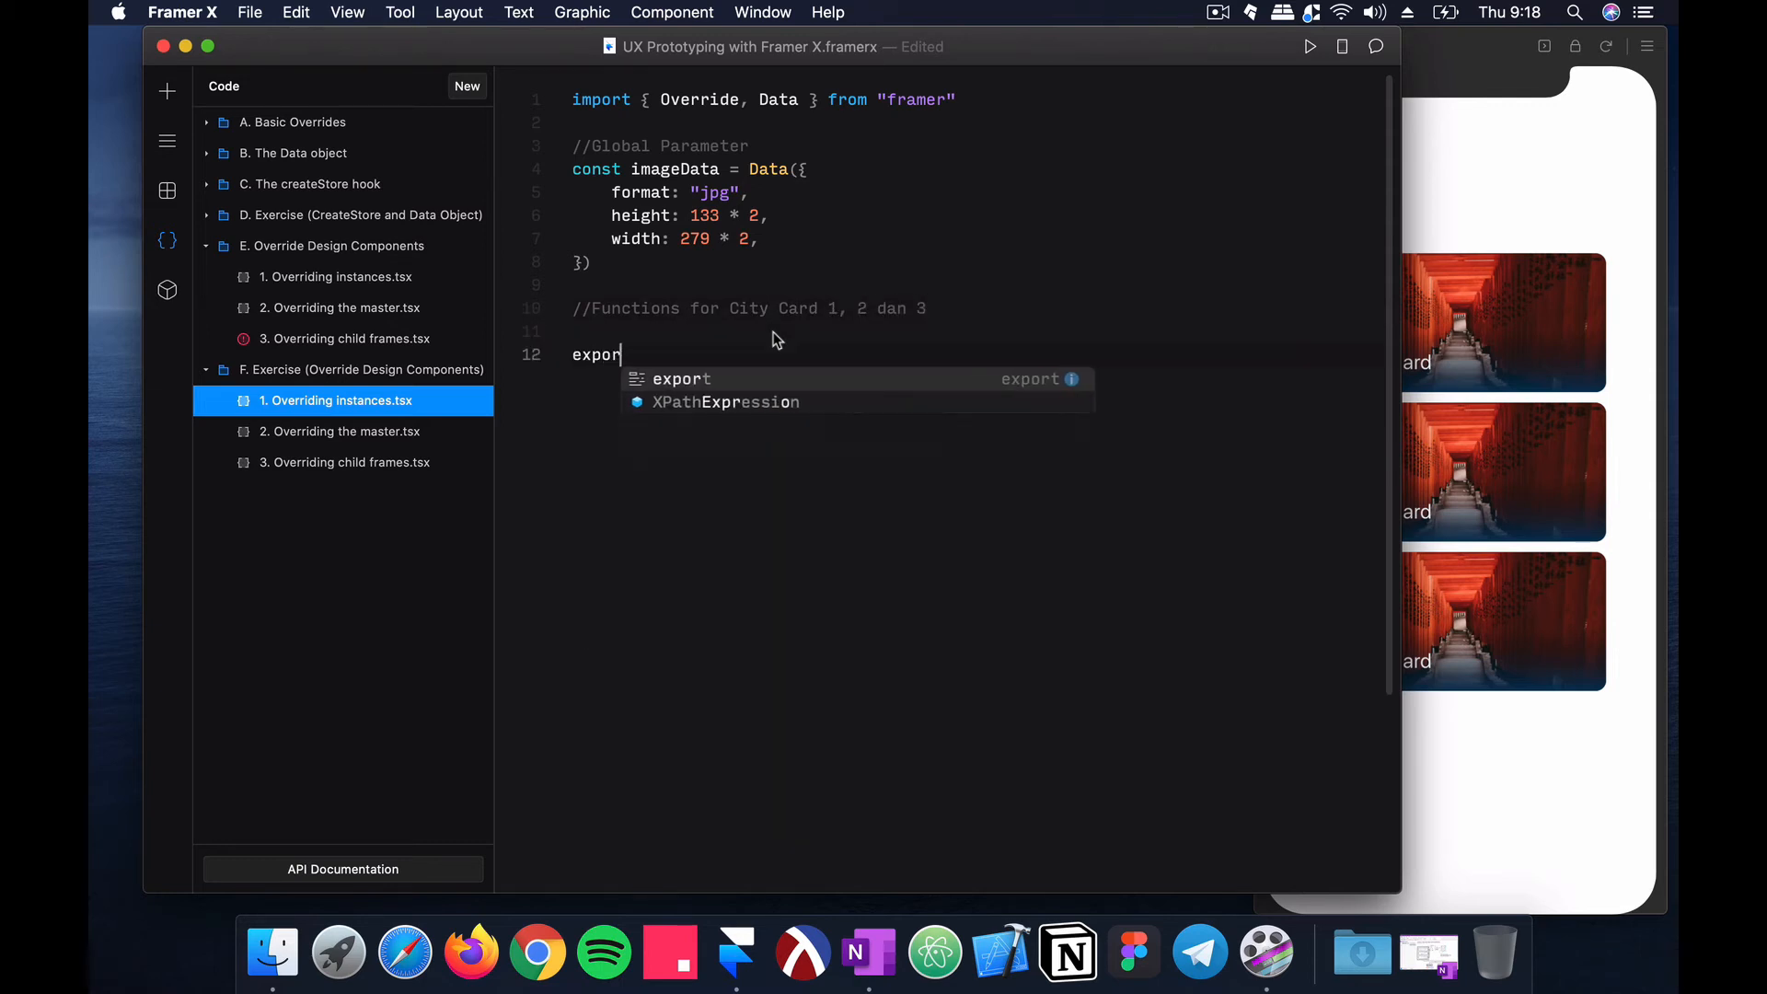
type("t const city")
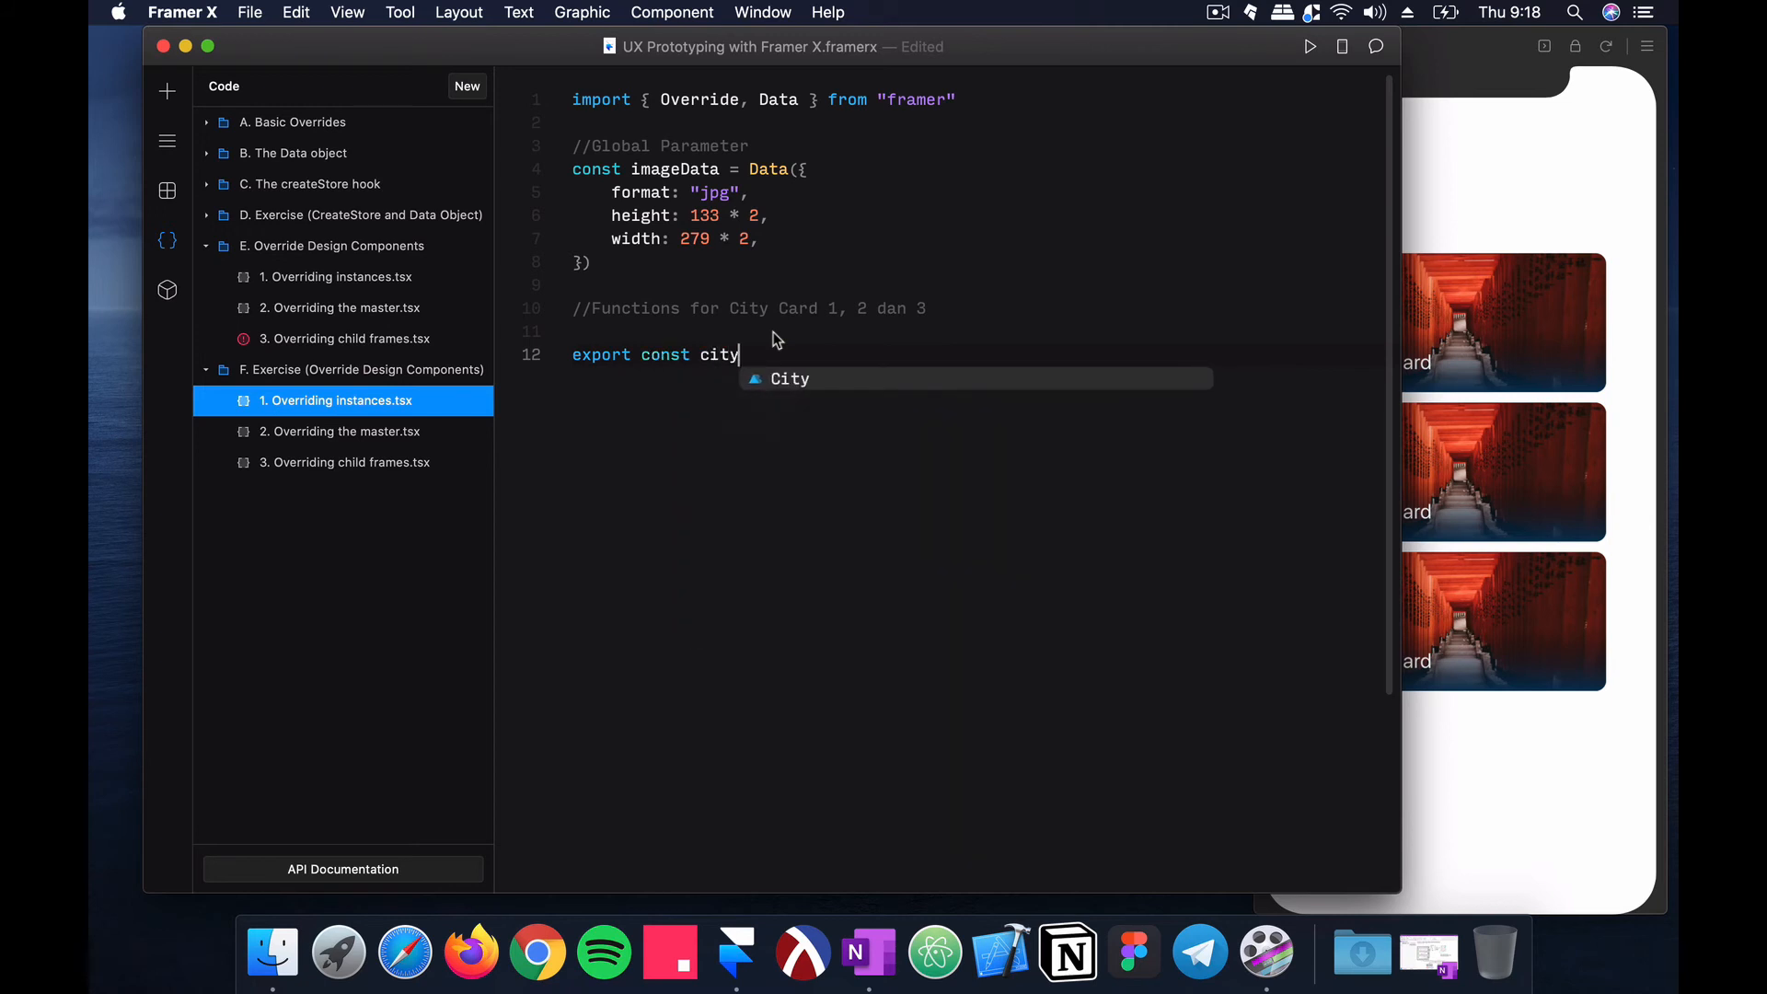
type("Card1 :")
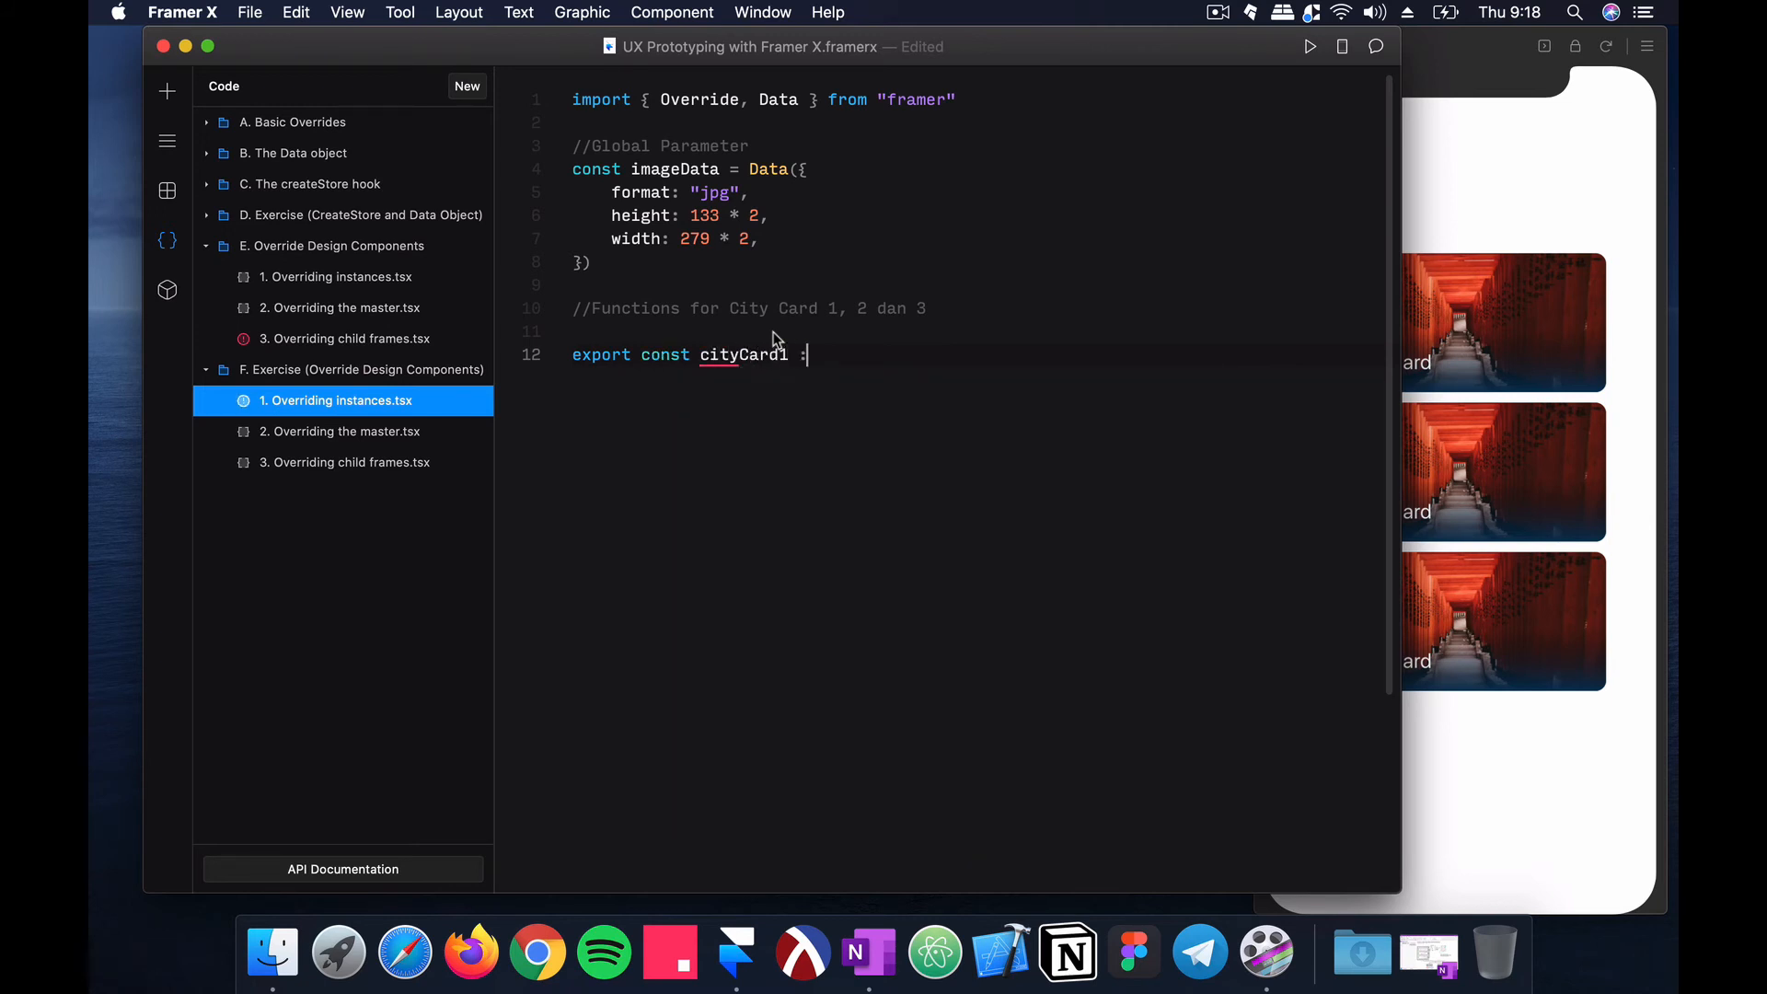
type(" Override = () => {")
key("super+s")
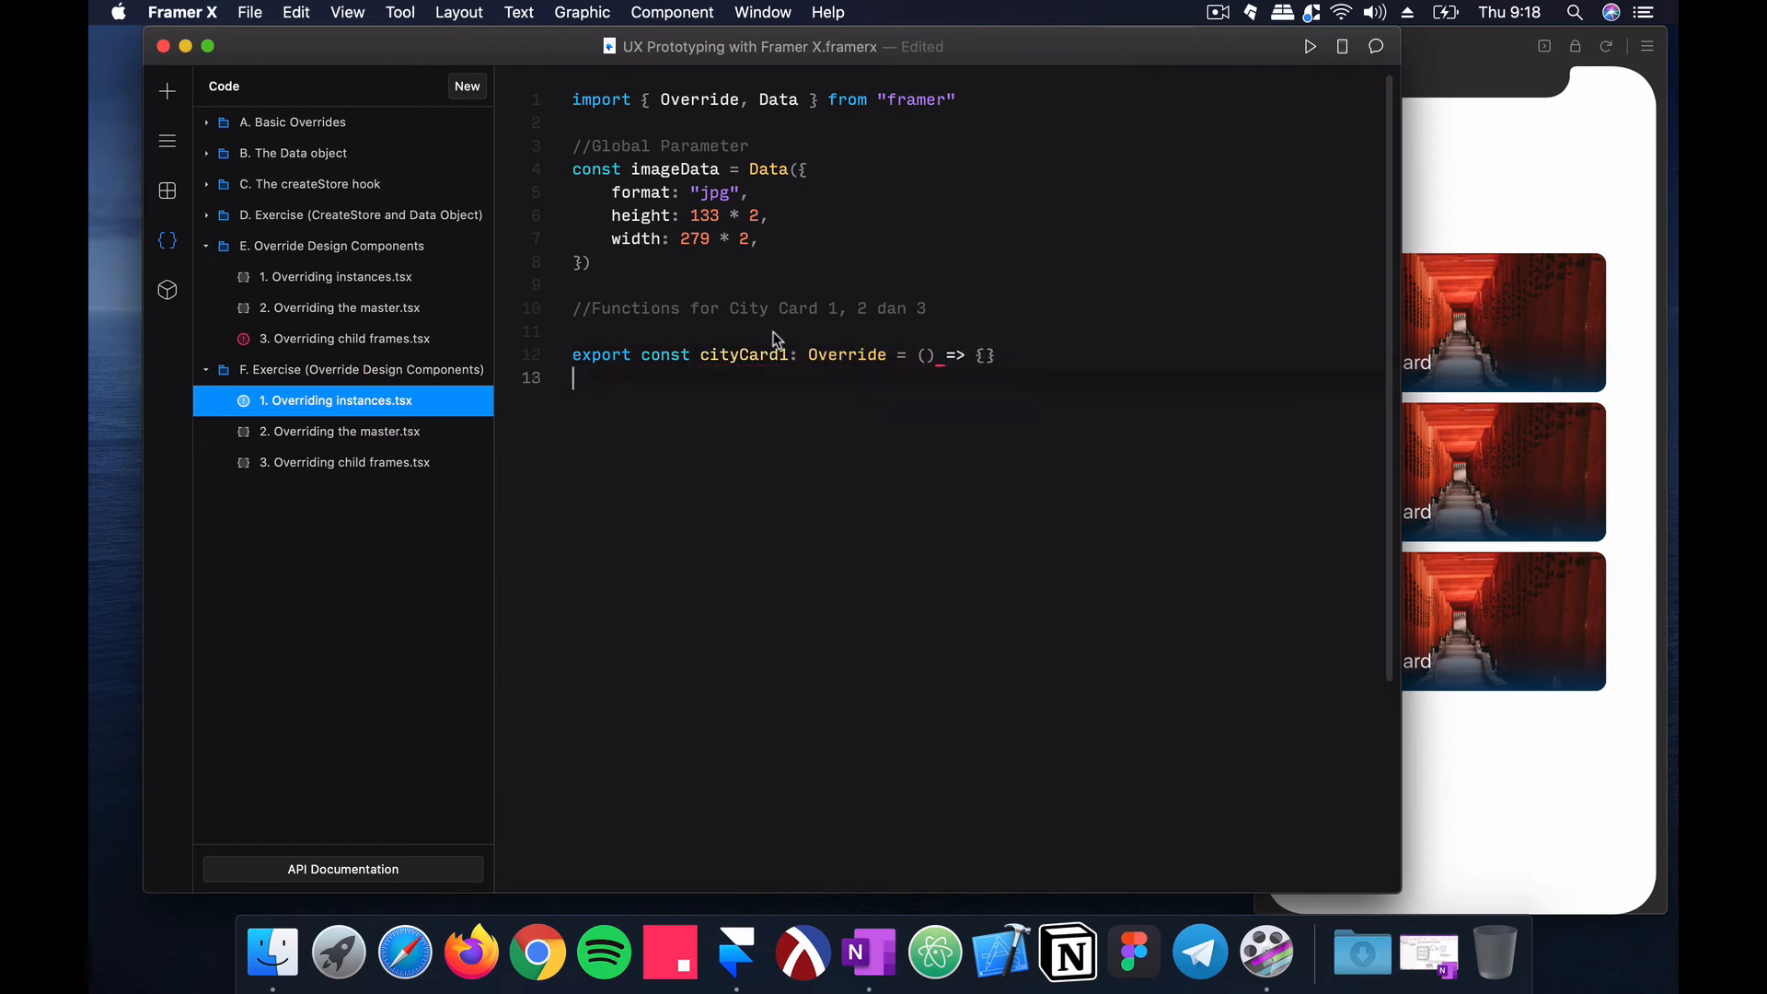
Step: Add an empty return object inside the cityCard1 function body
left_click(985, 355)
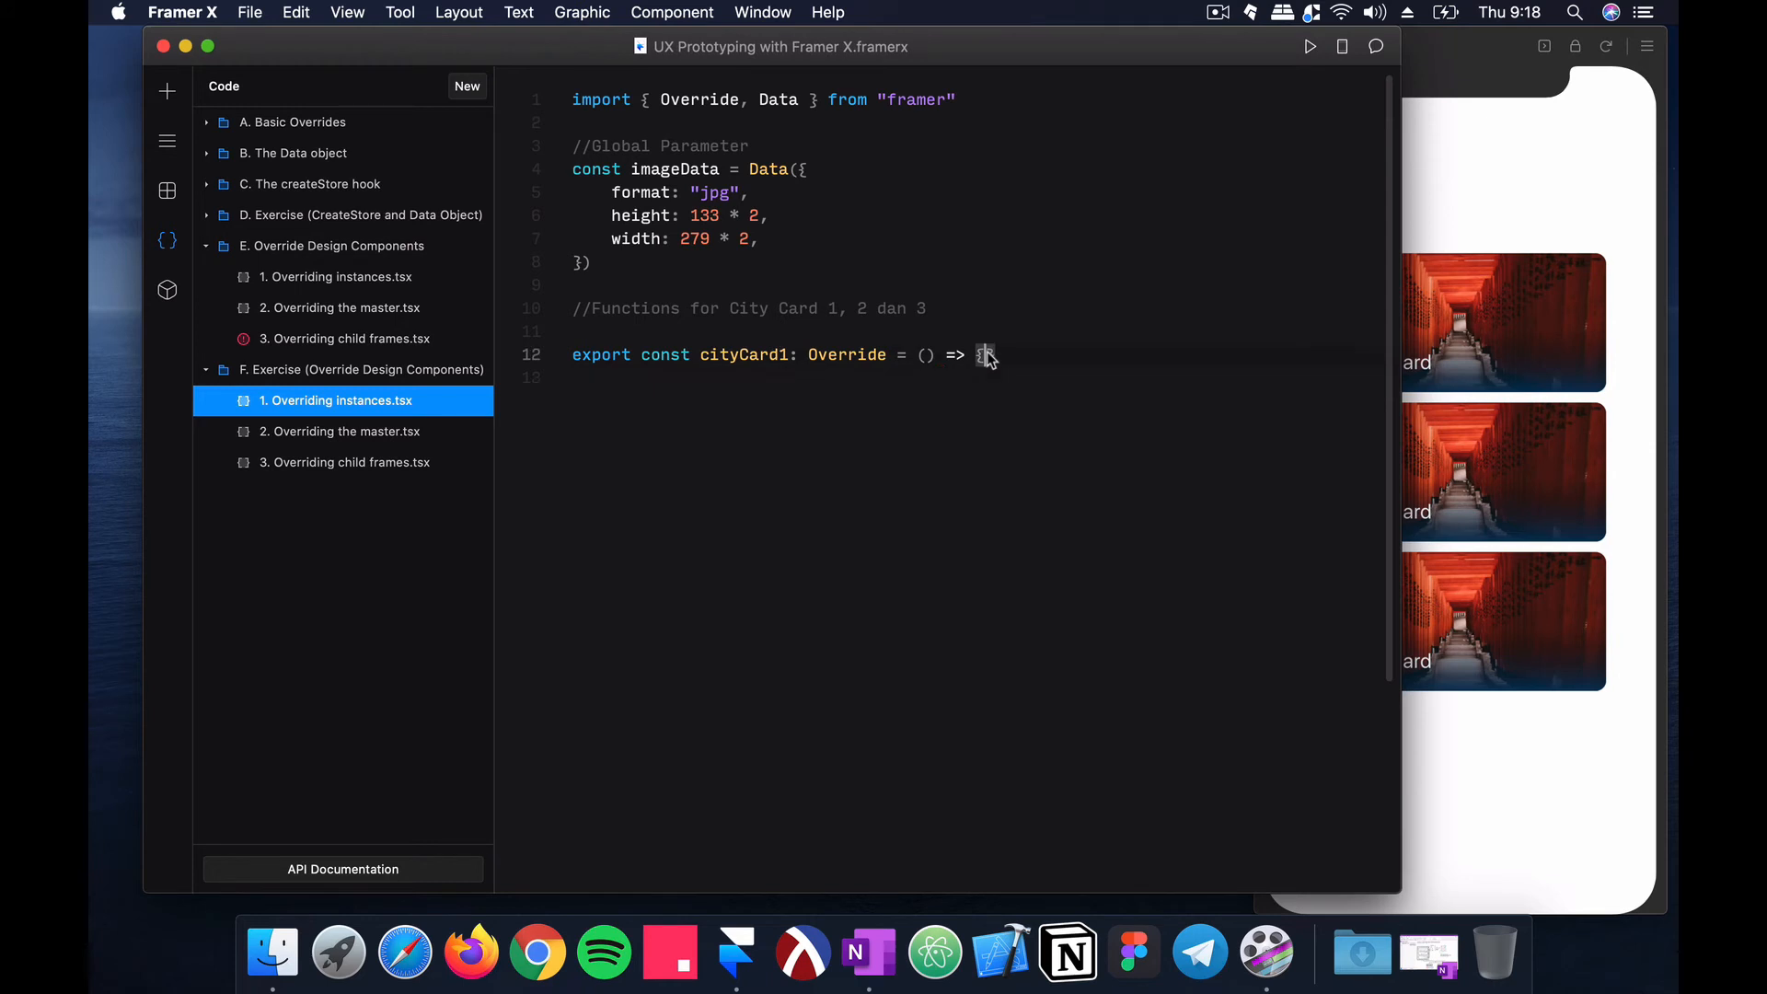
key("Return")
type("return {")
key("Return")
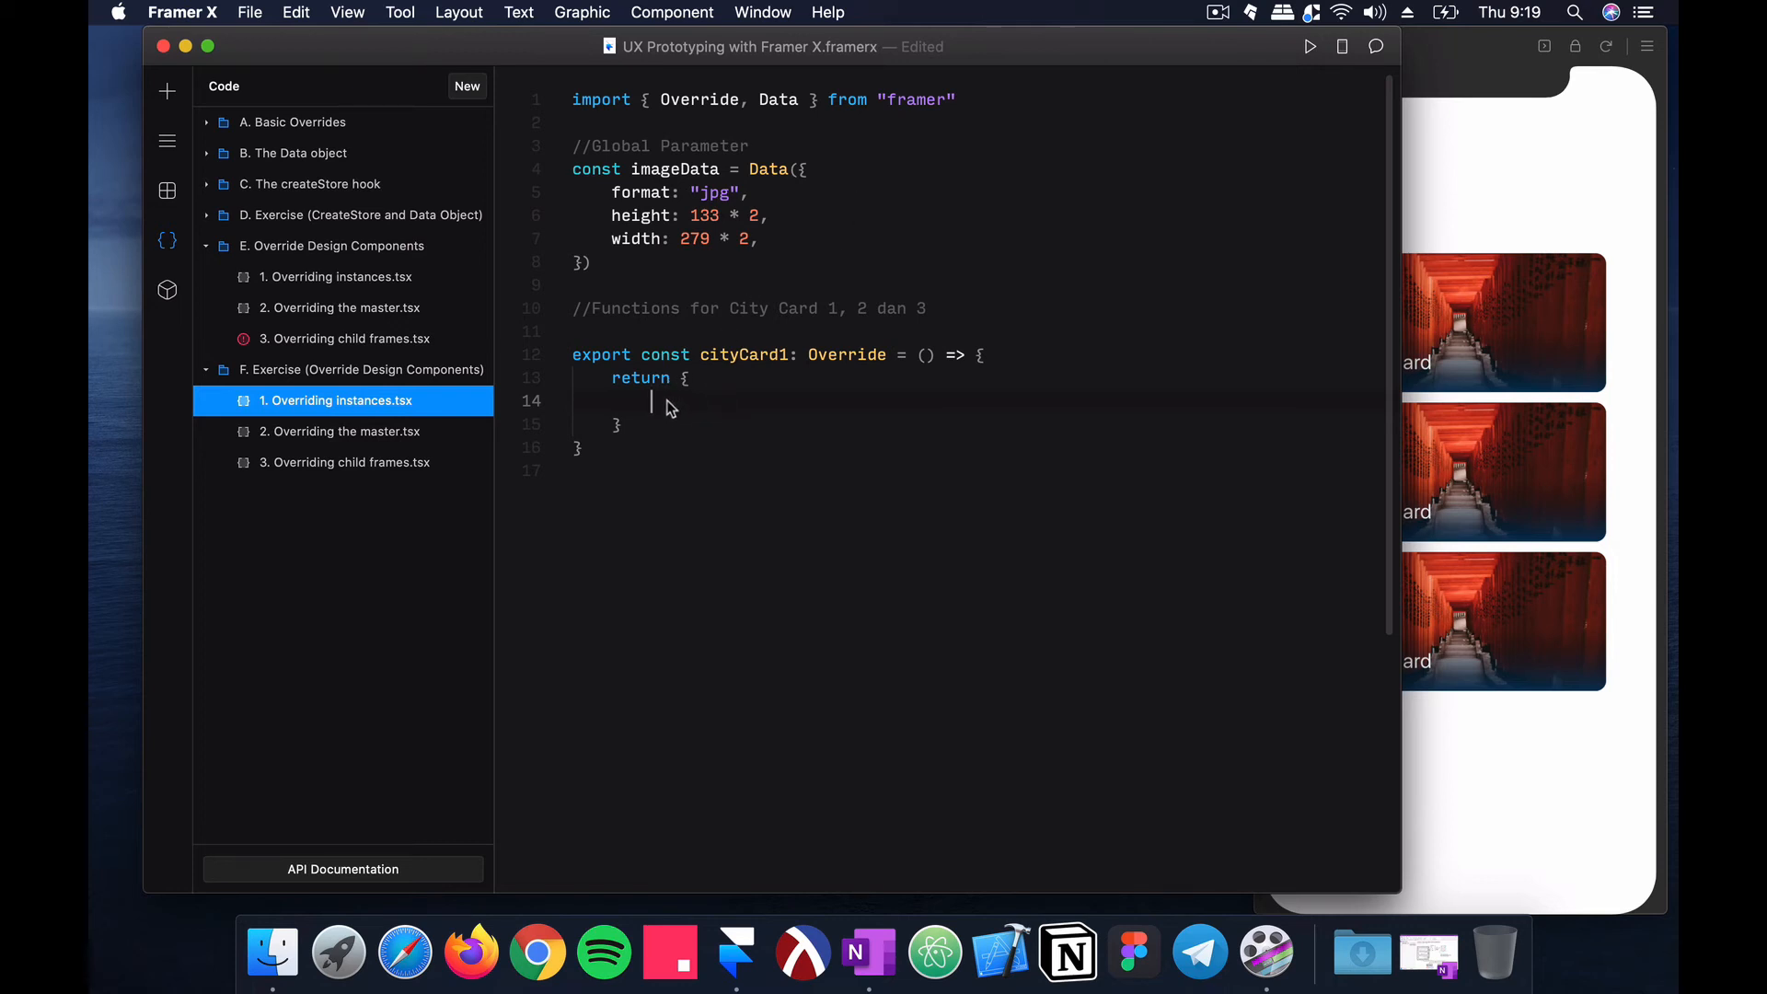
Step: Add the comment "//Design Props / Attributes" inside cityCard1's return object
type("//Design Props")
key("Return")
left_click(800, 403)
type("( Attributes")
key("Delete")
key("Return")
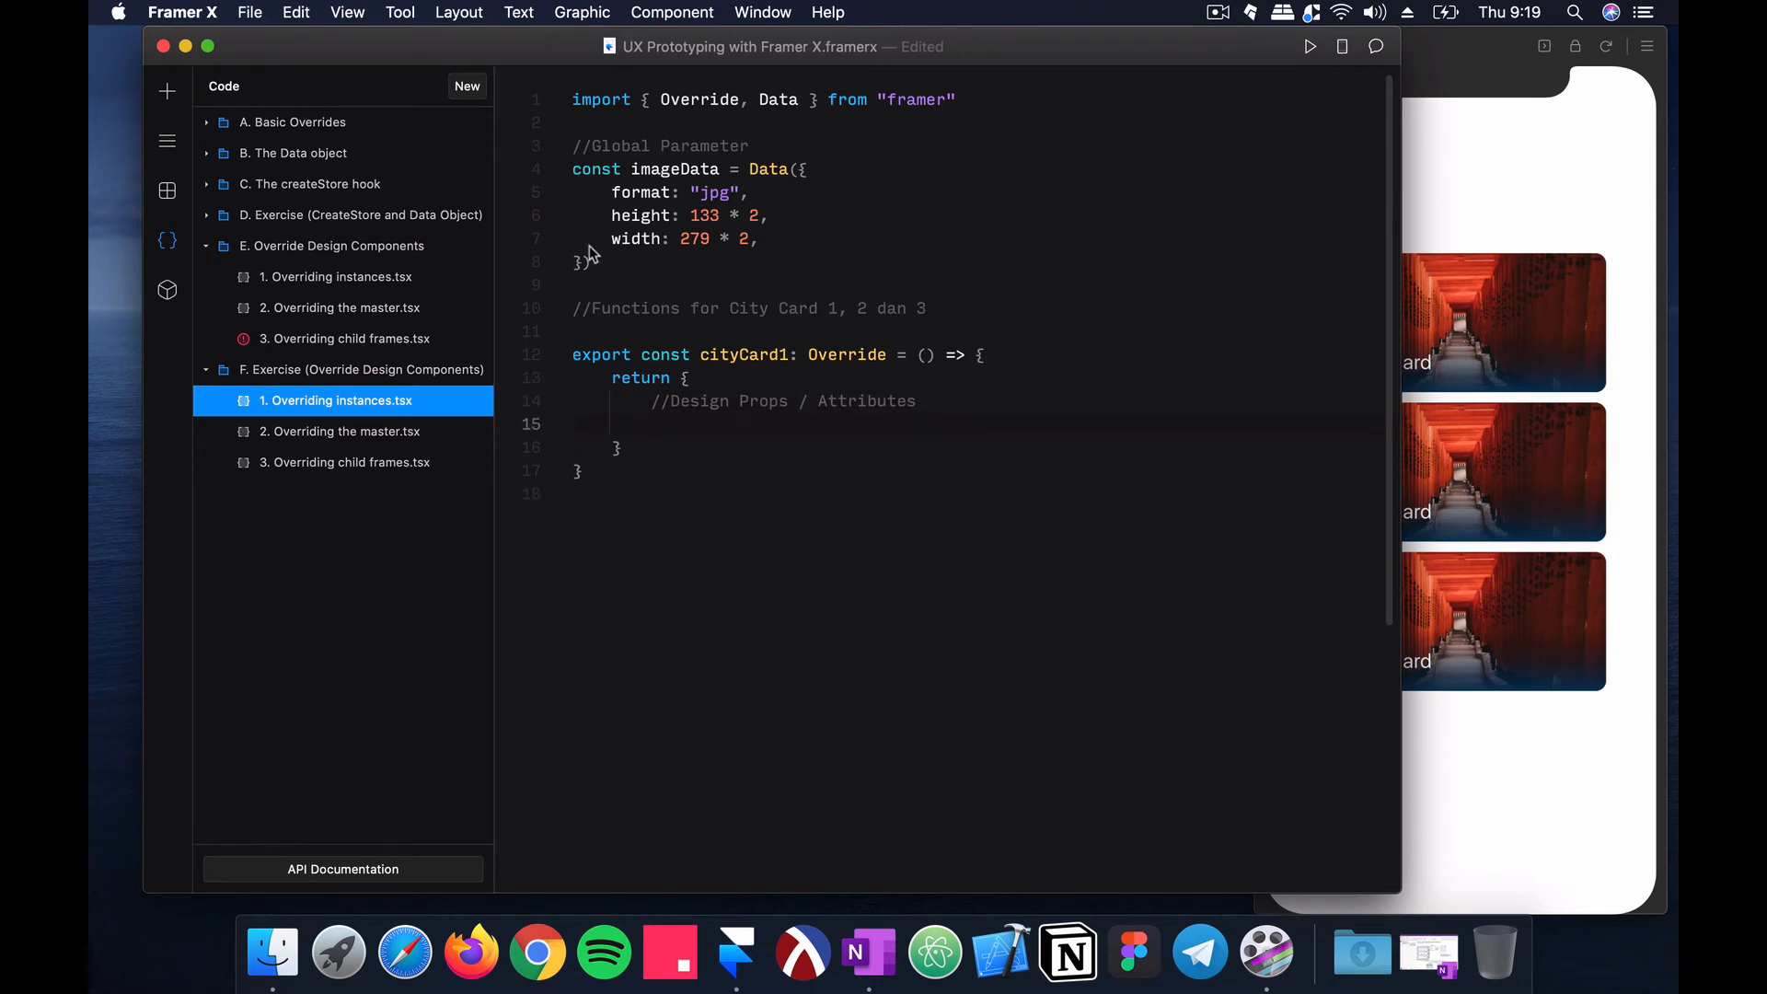
Step: Add an Image property with an empty string to cityCard1's return object, checking the property name against the City Card on the canvas
left_click(168, 89)
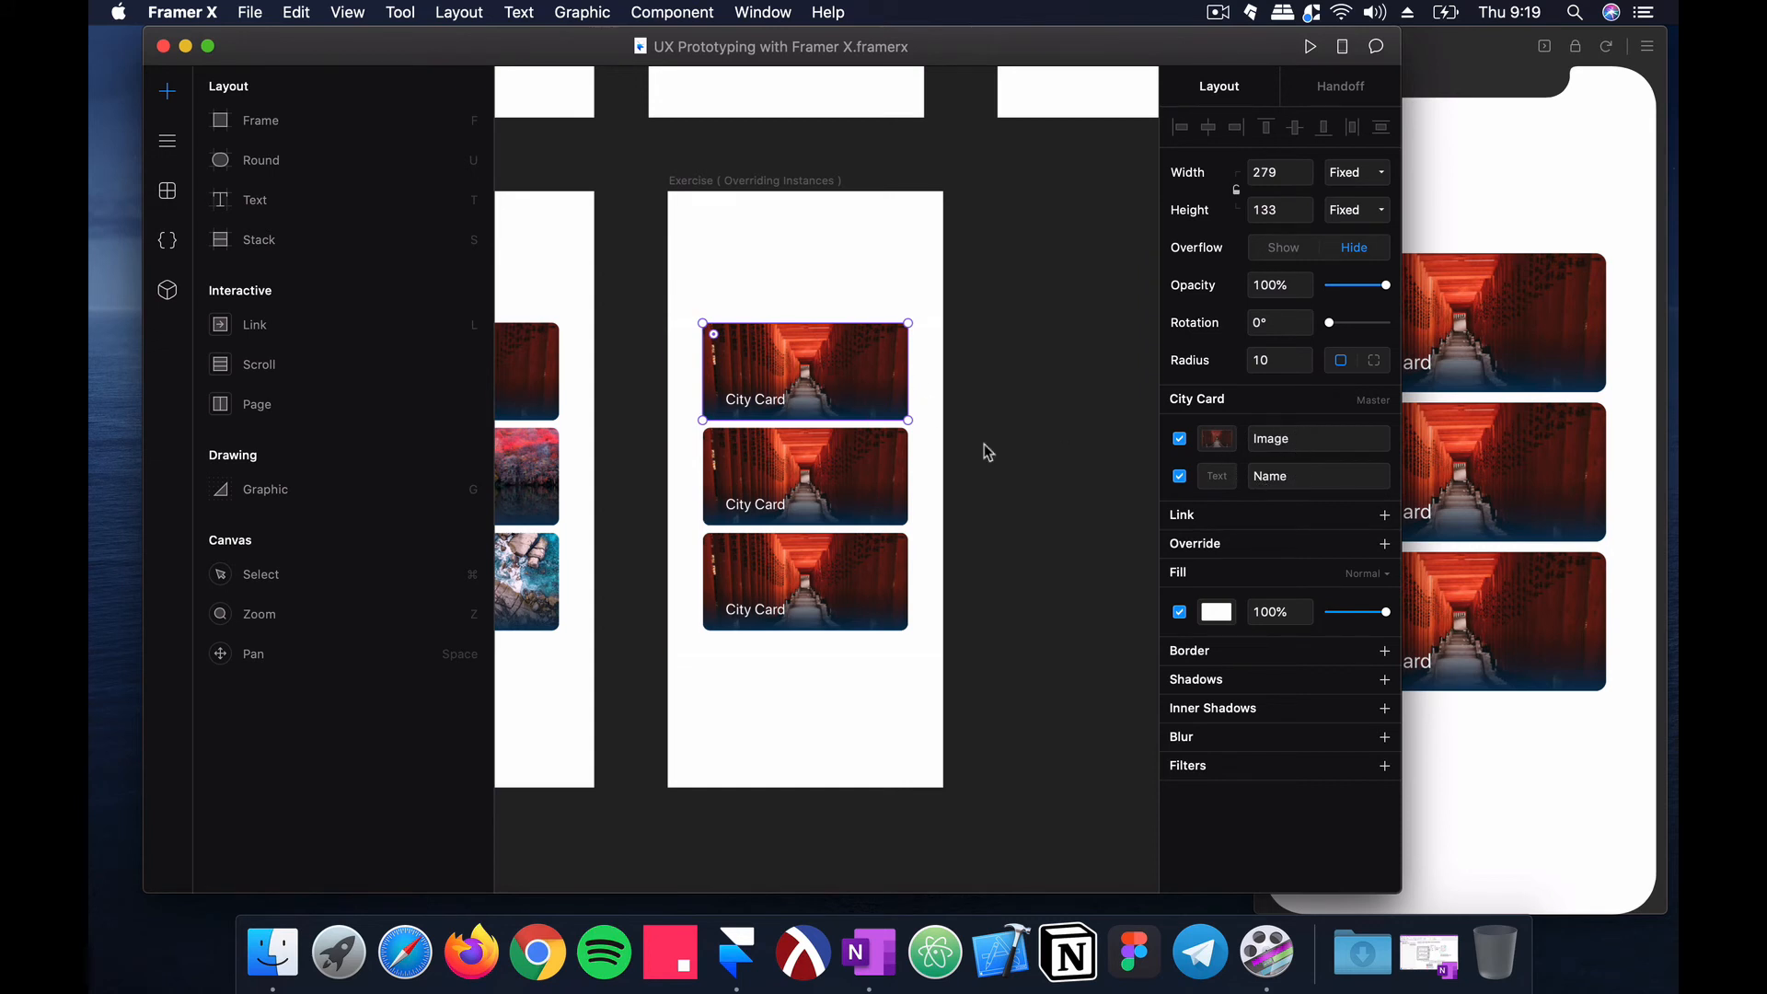
left_click(169, 241)
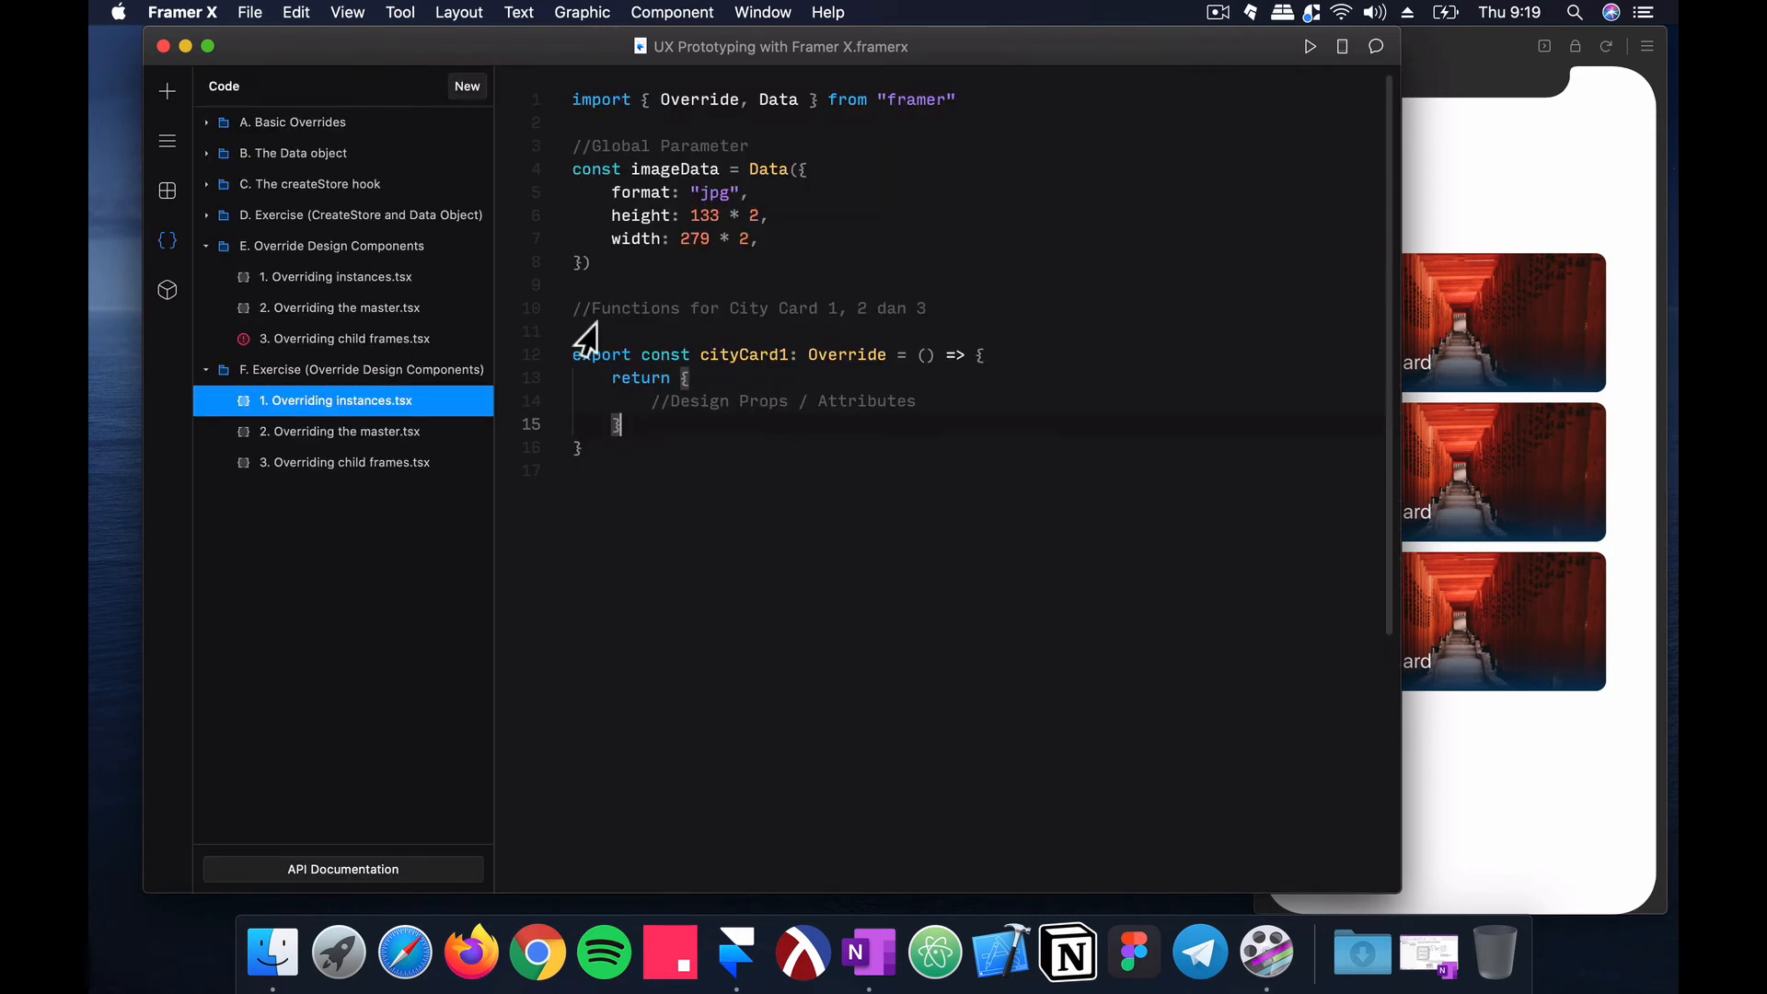
key("Tab")
type("Image")
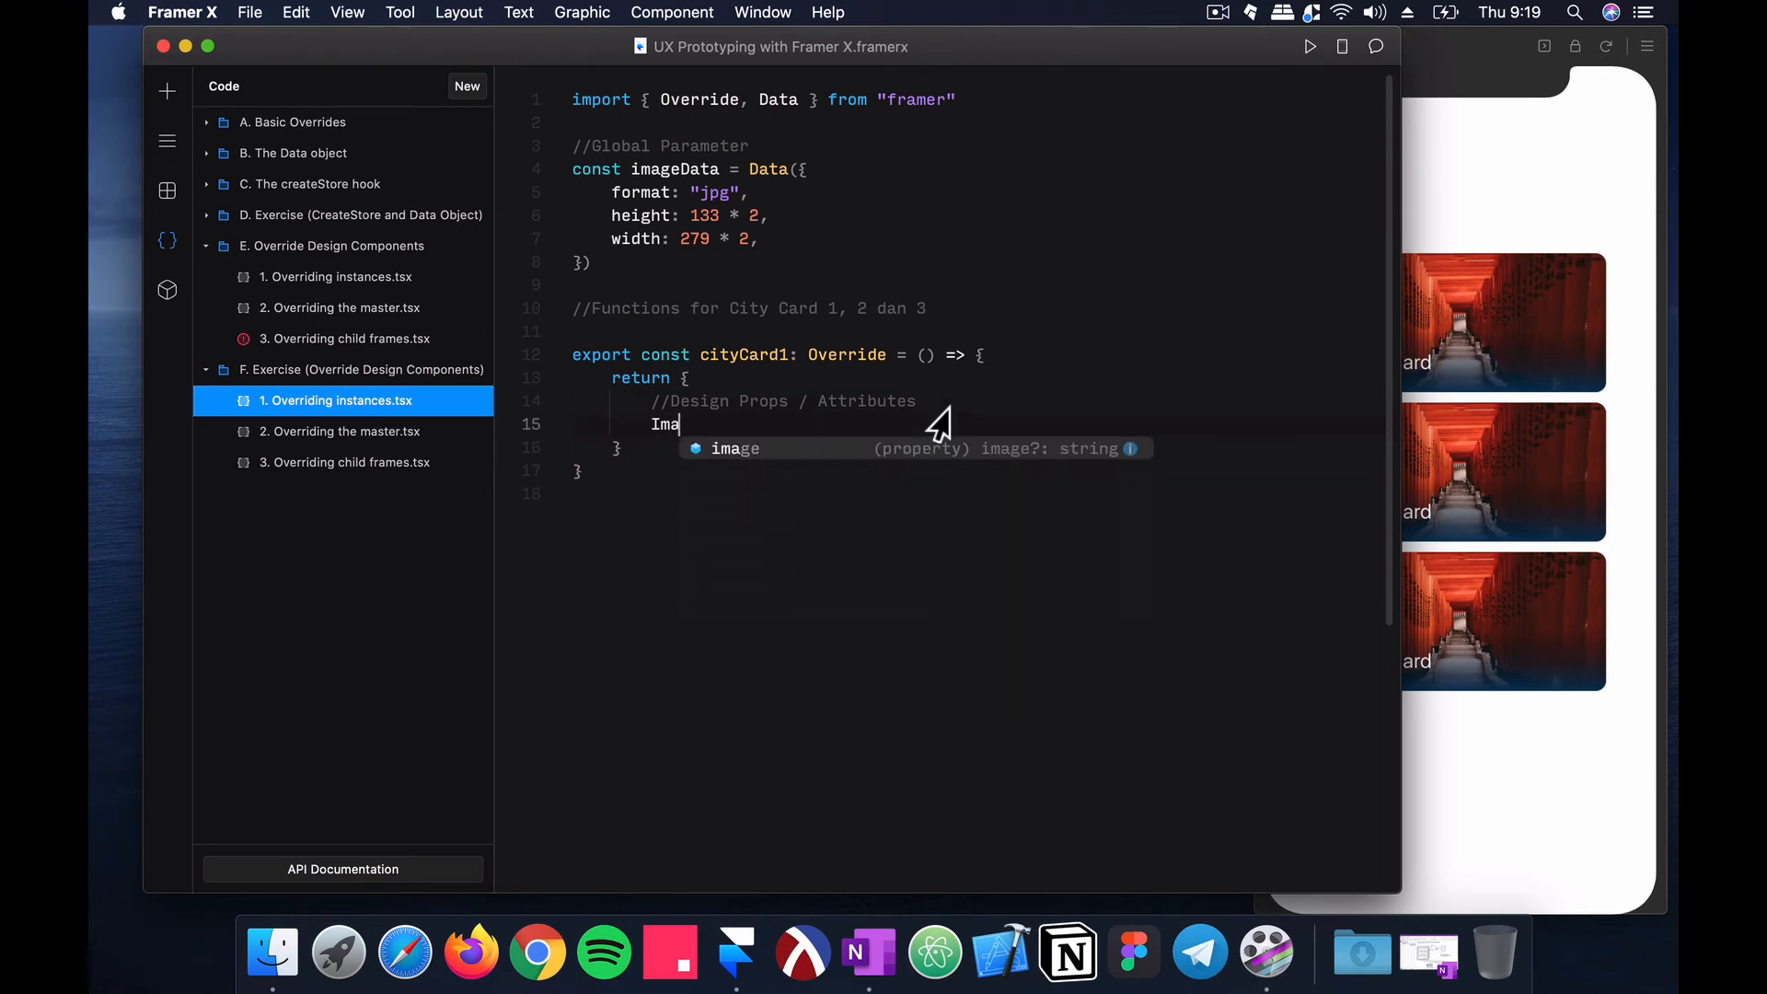
left_click(171, 98)
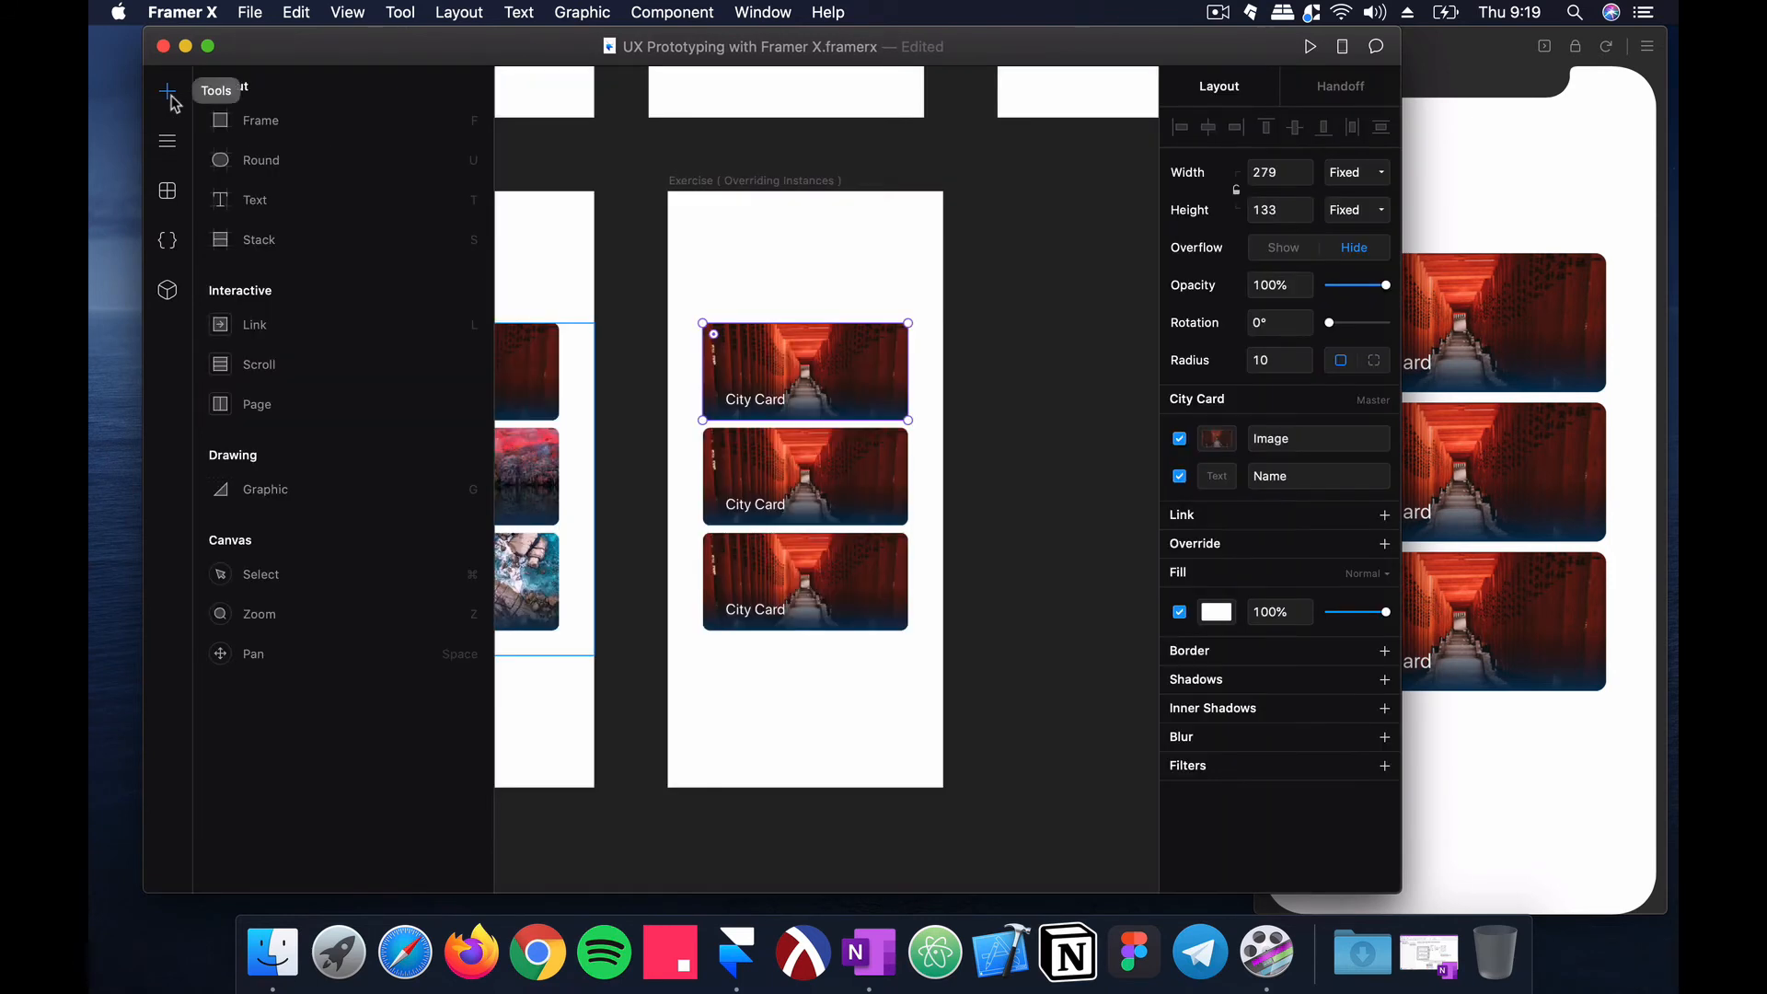
left_click(167, 241)
type("e ")
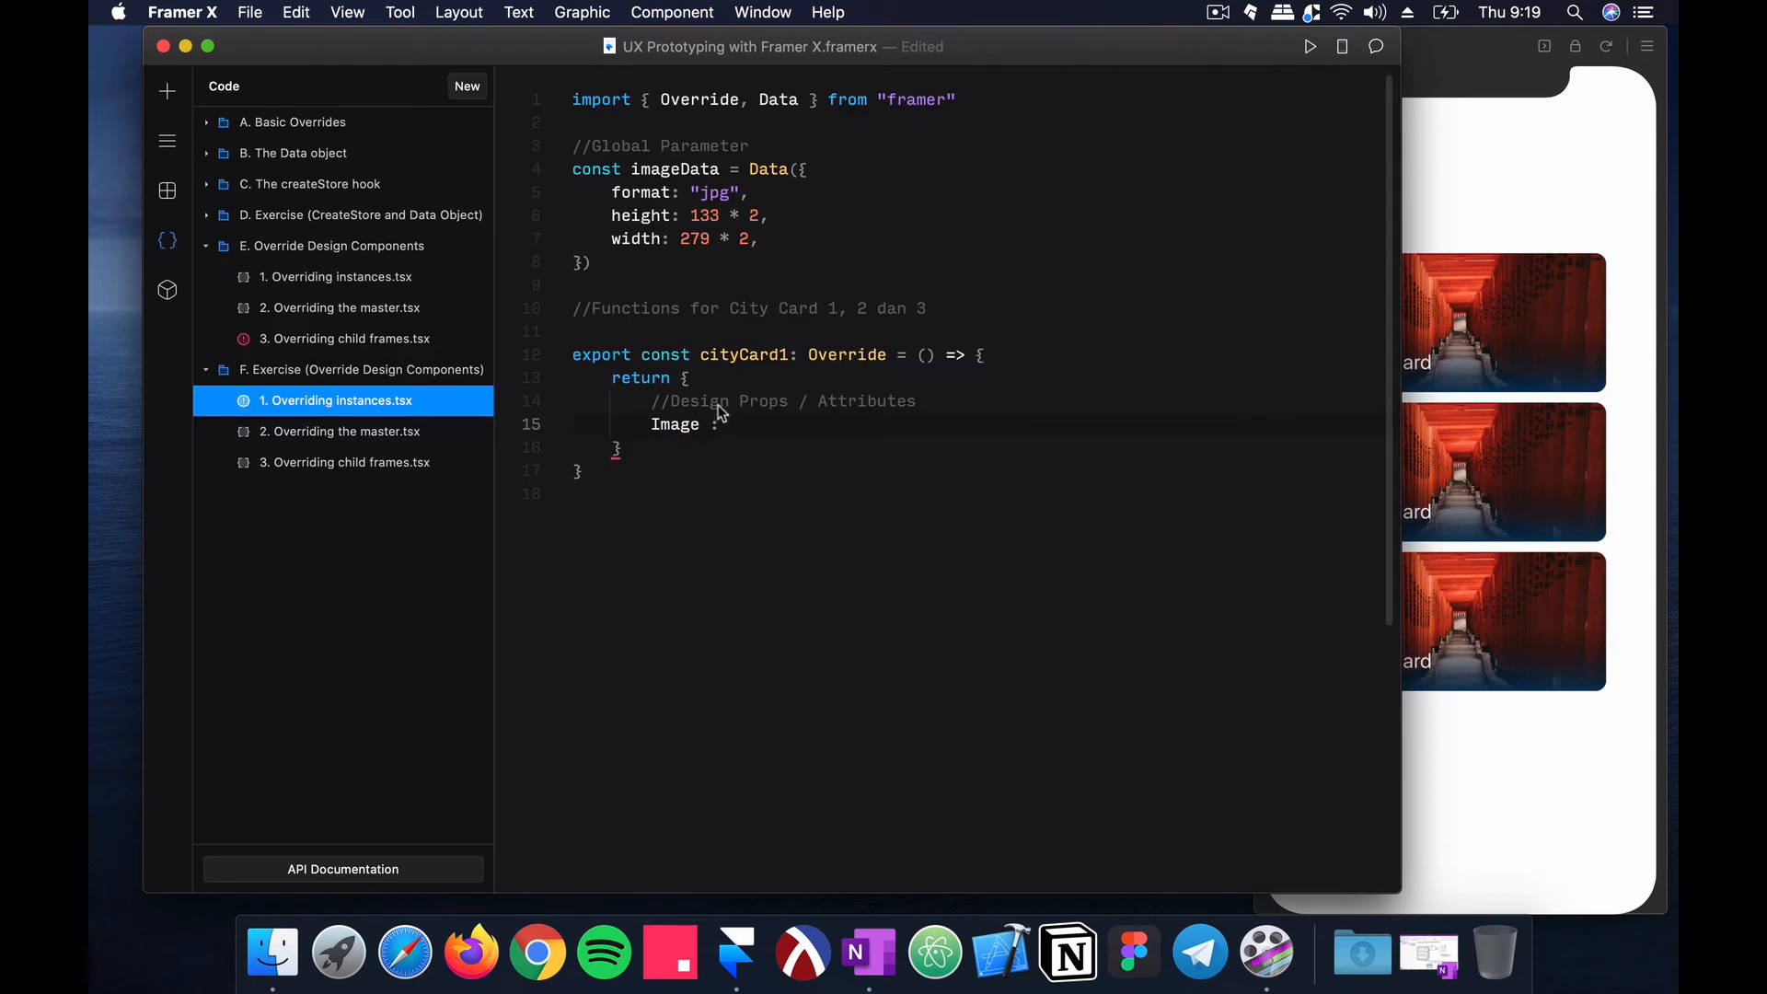
type(":\"\",")
Step: Add a Name property with the value "Test City Card 1" below Image and save the file
key("Return")
type("N")
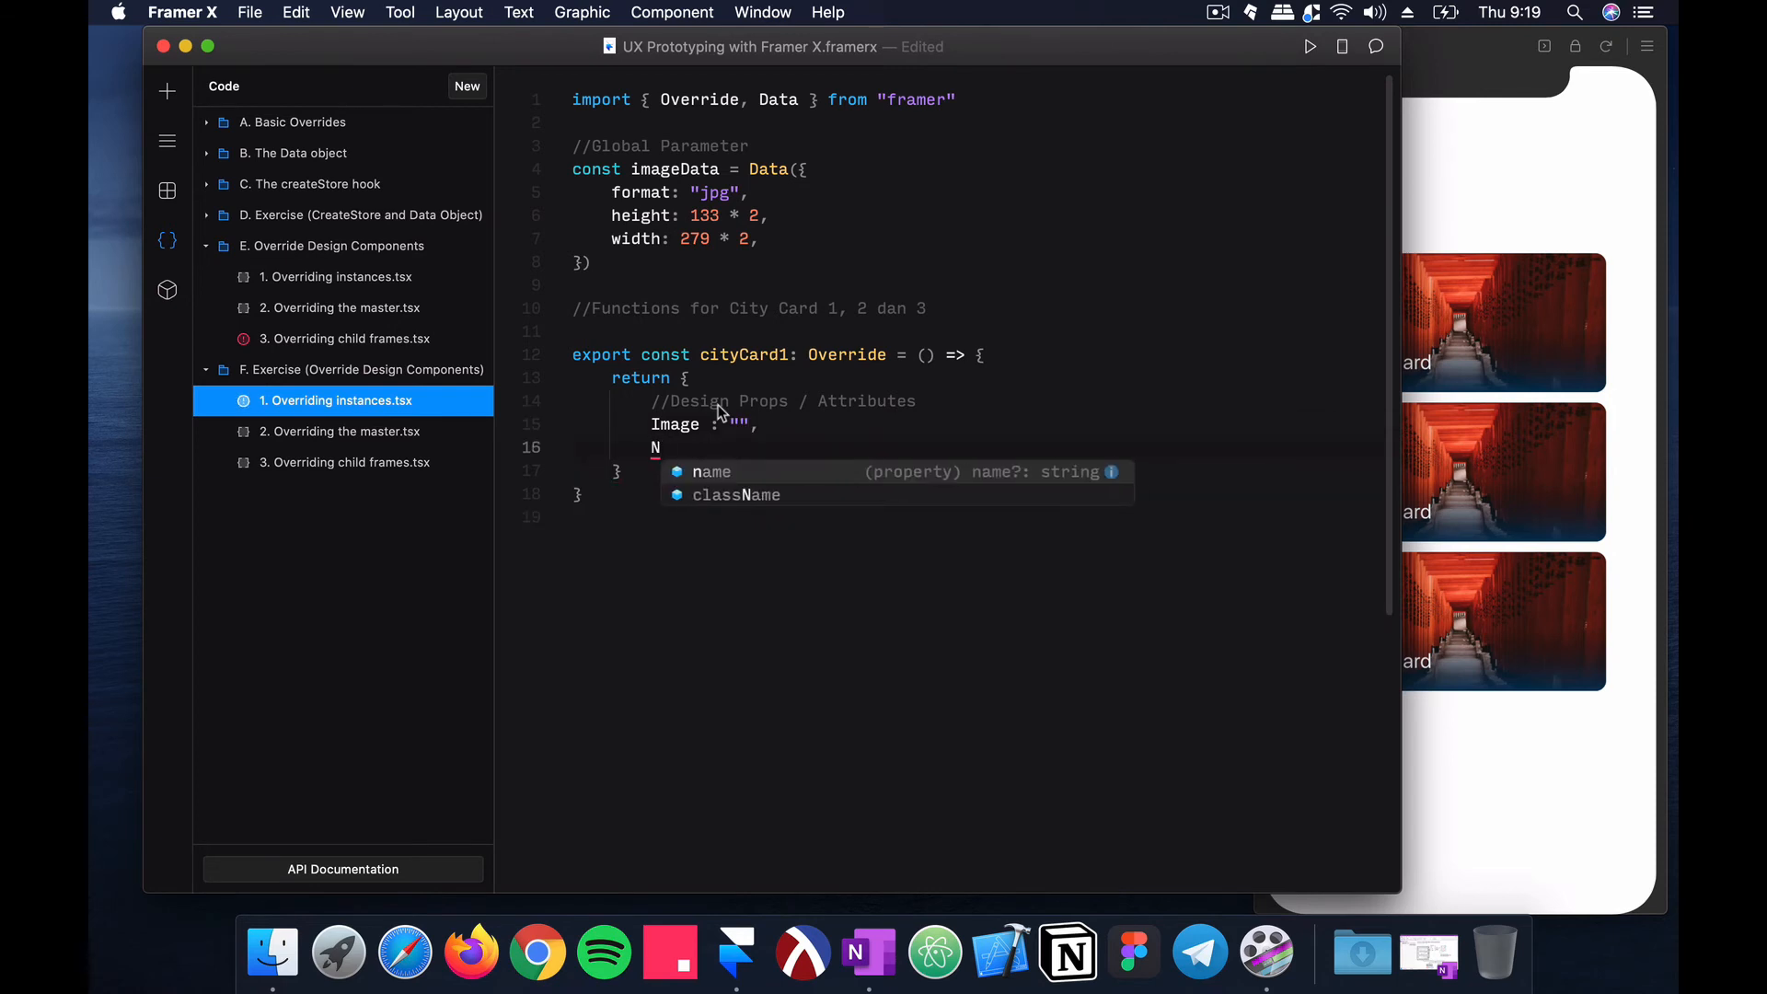
type("ame ")
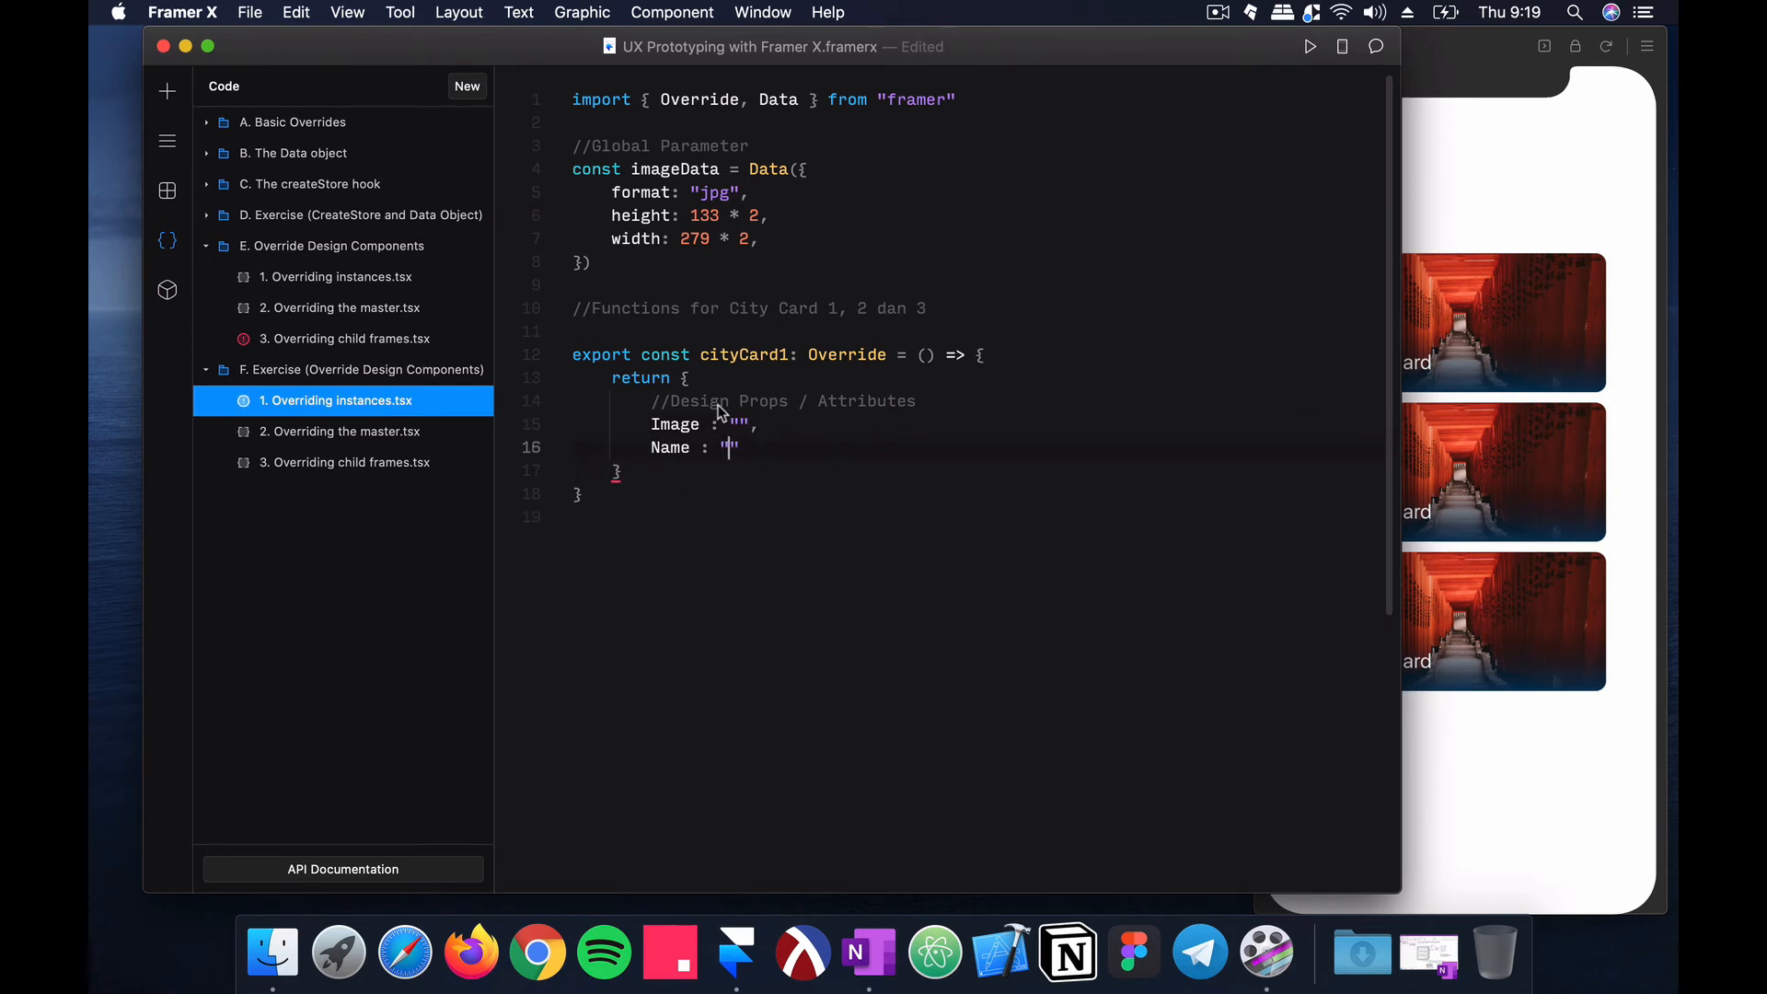
type(": \"Test City Card 1")
key("super+s")
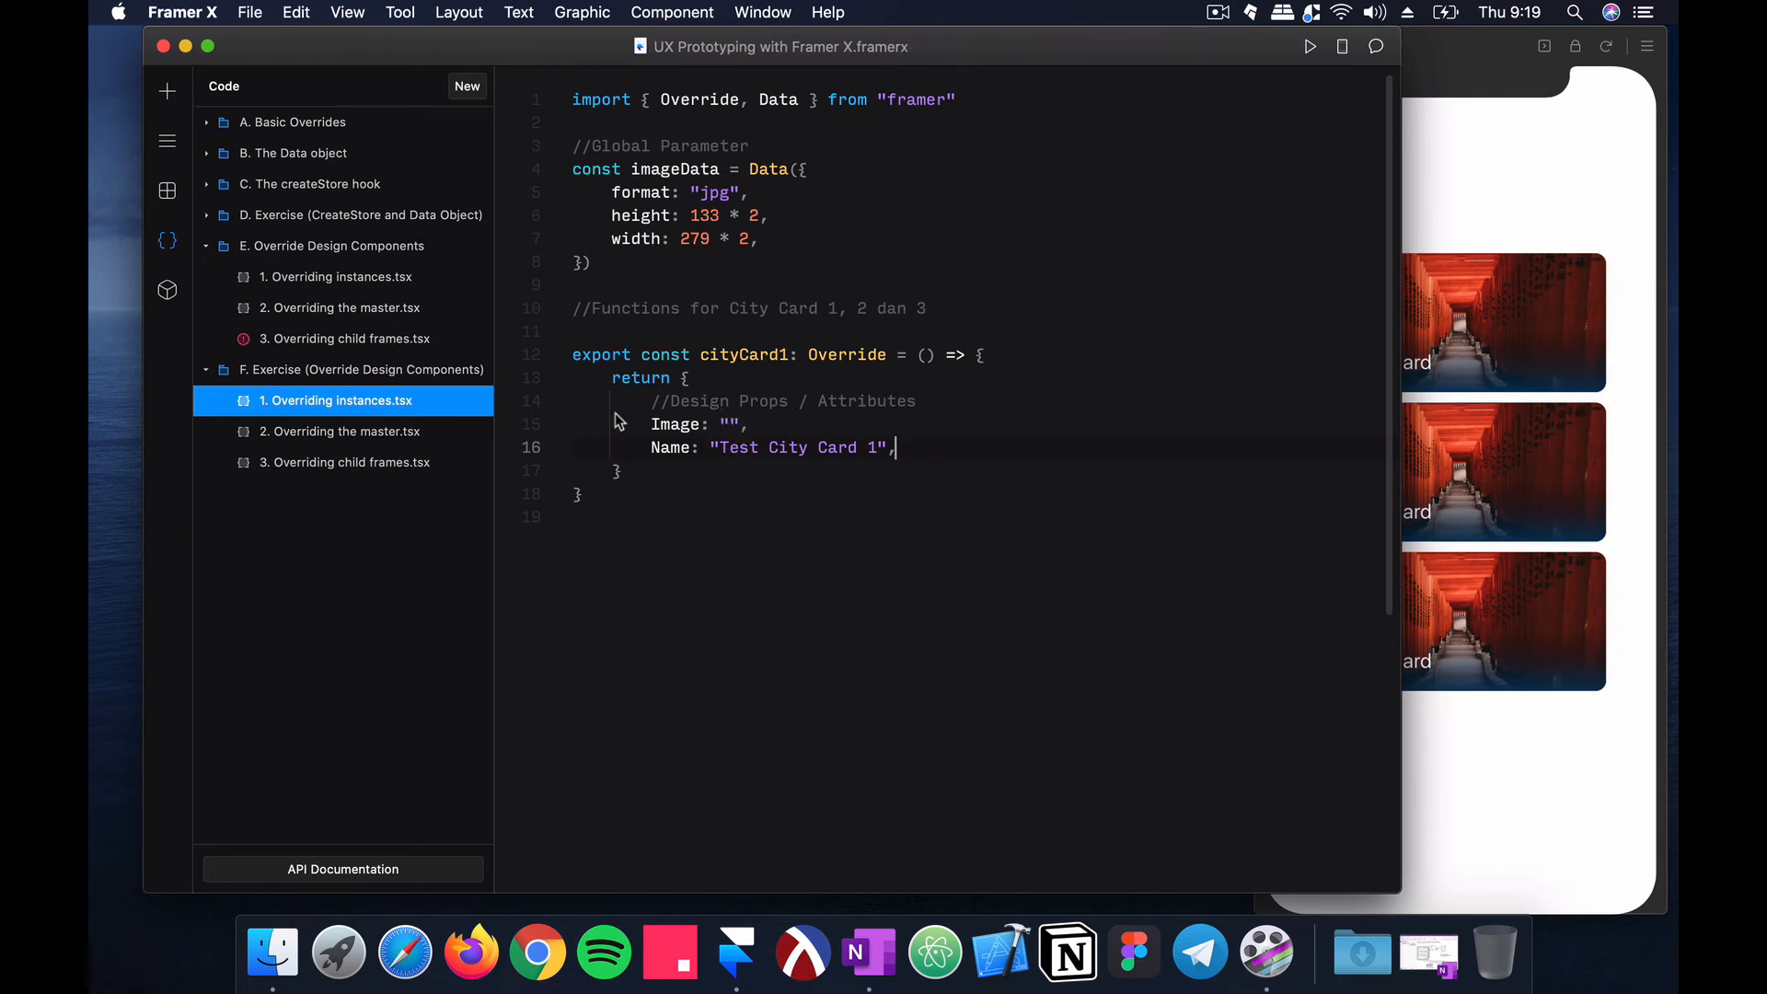
Step: Copy the Tokyo override's City_Pictures URL expression from section E's Overriding instances.tsx and return to section F's file
left_click(426, 277)
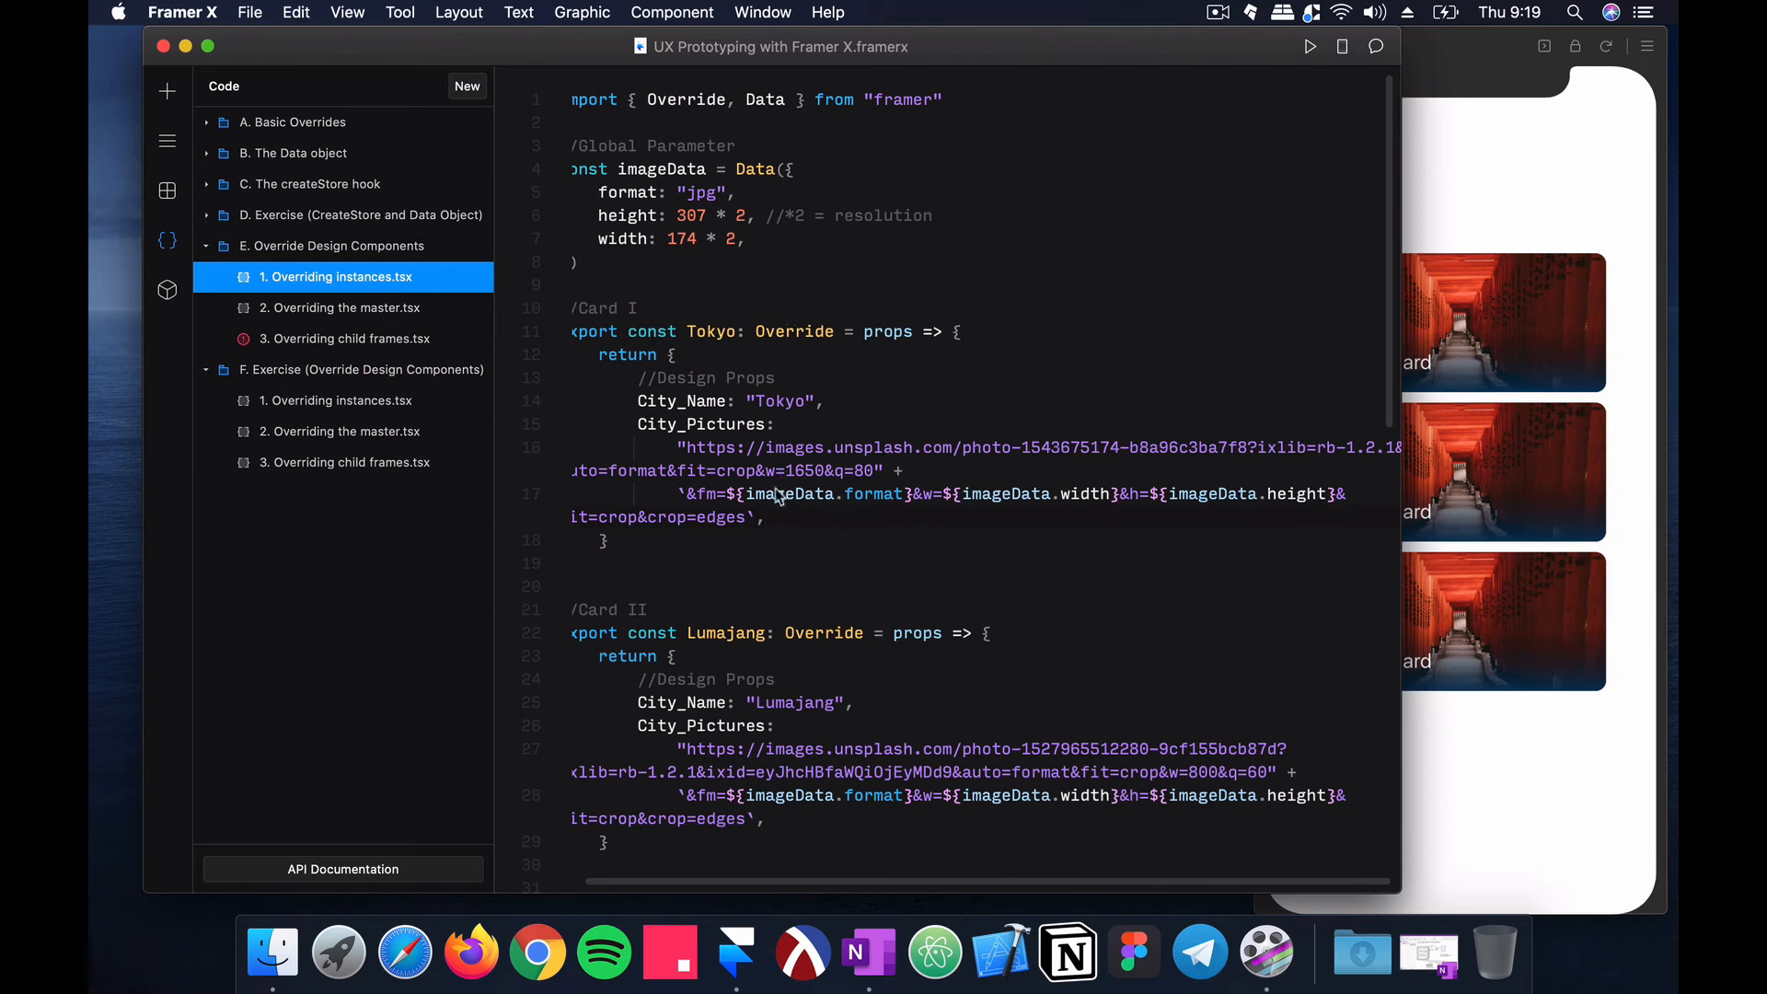
left_click_drag(767, 518, 676, 447)
key("ctrl+c")
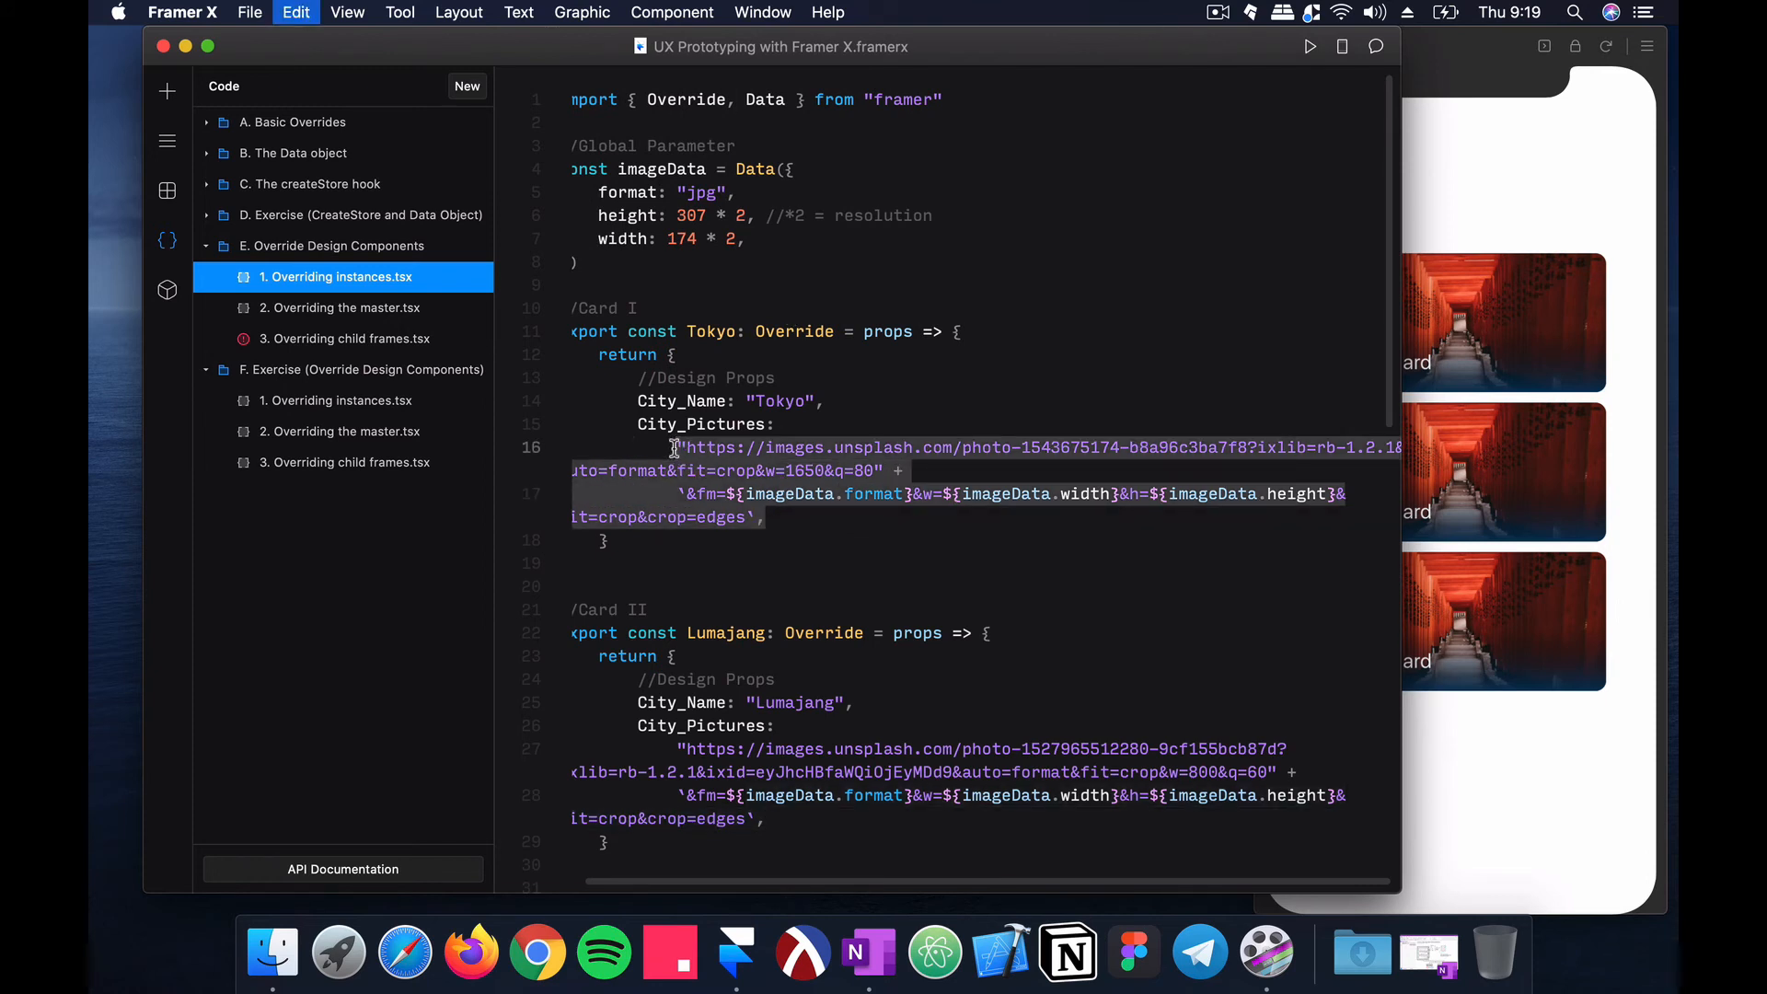
left_click(399, 405)
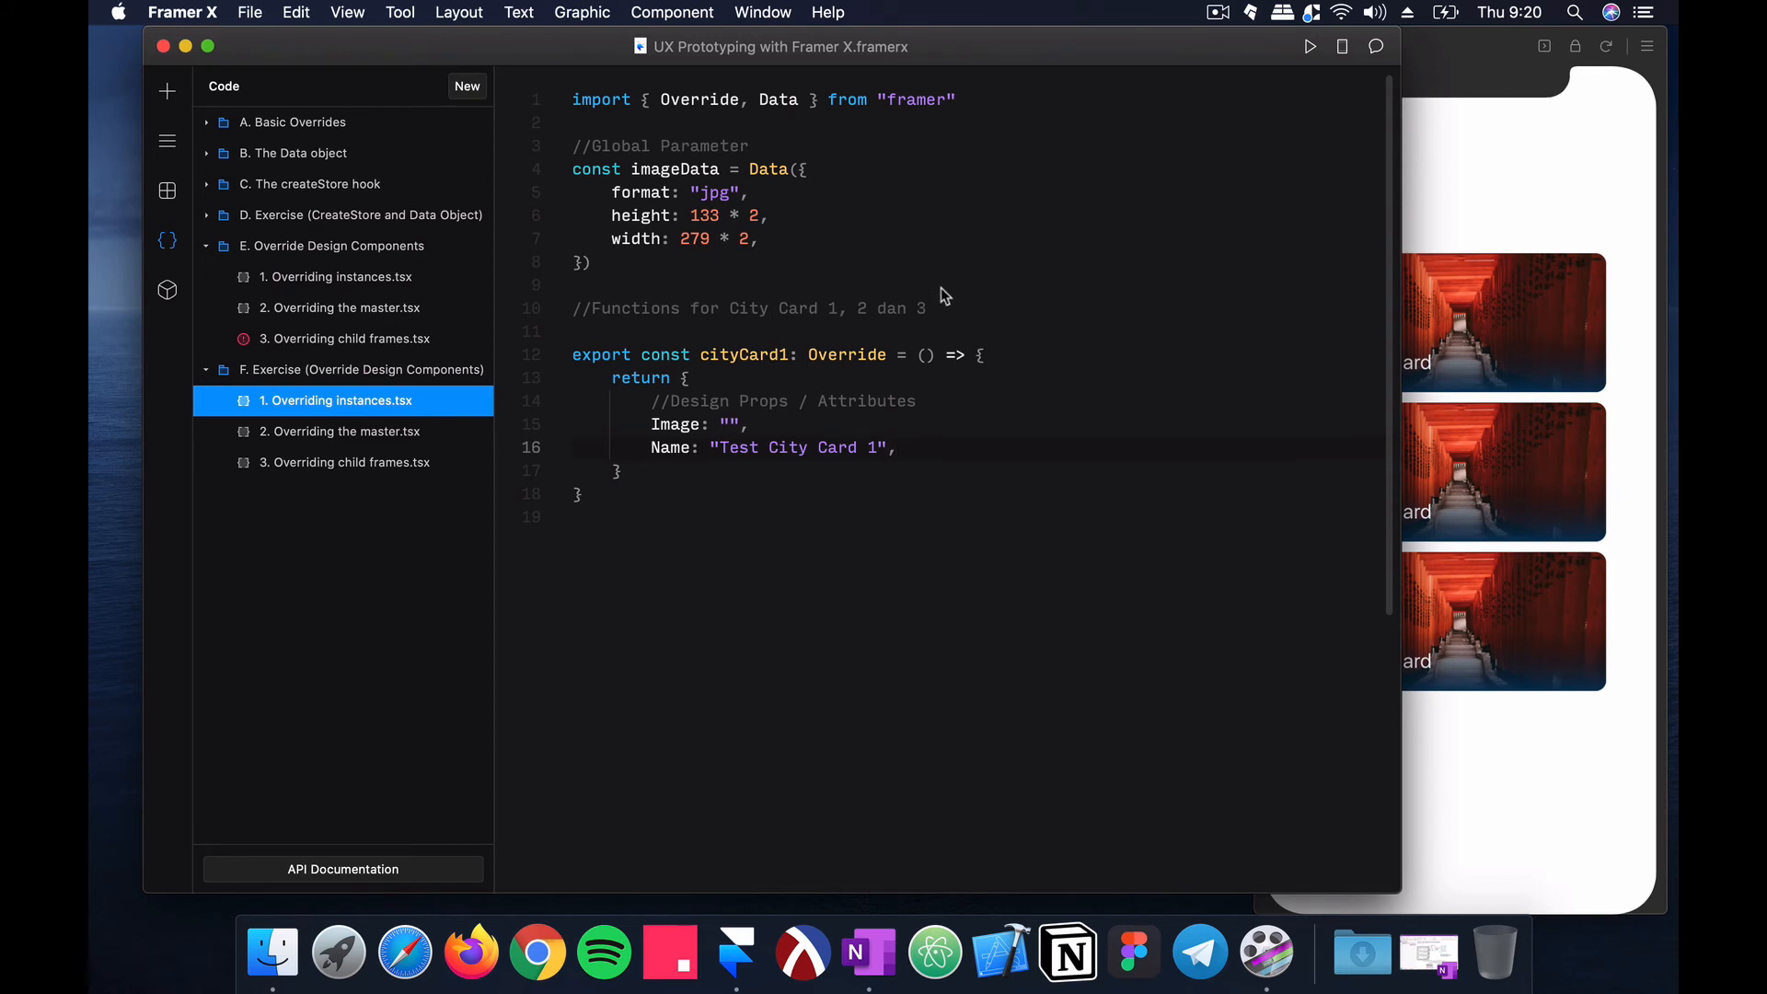
Step: Add an "//Image Data" comment below the import line and paste the copied image URL expression under it
key("Return")
key("Return")
type("//")
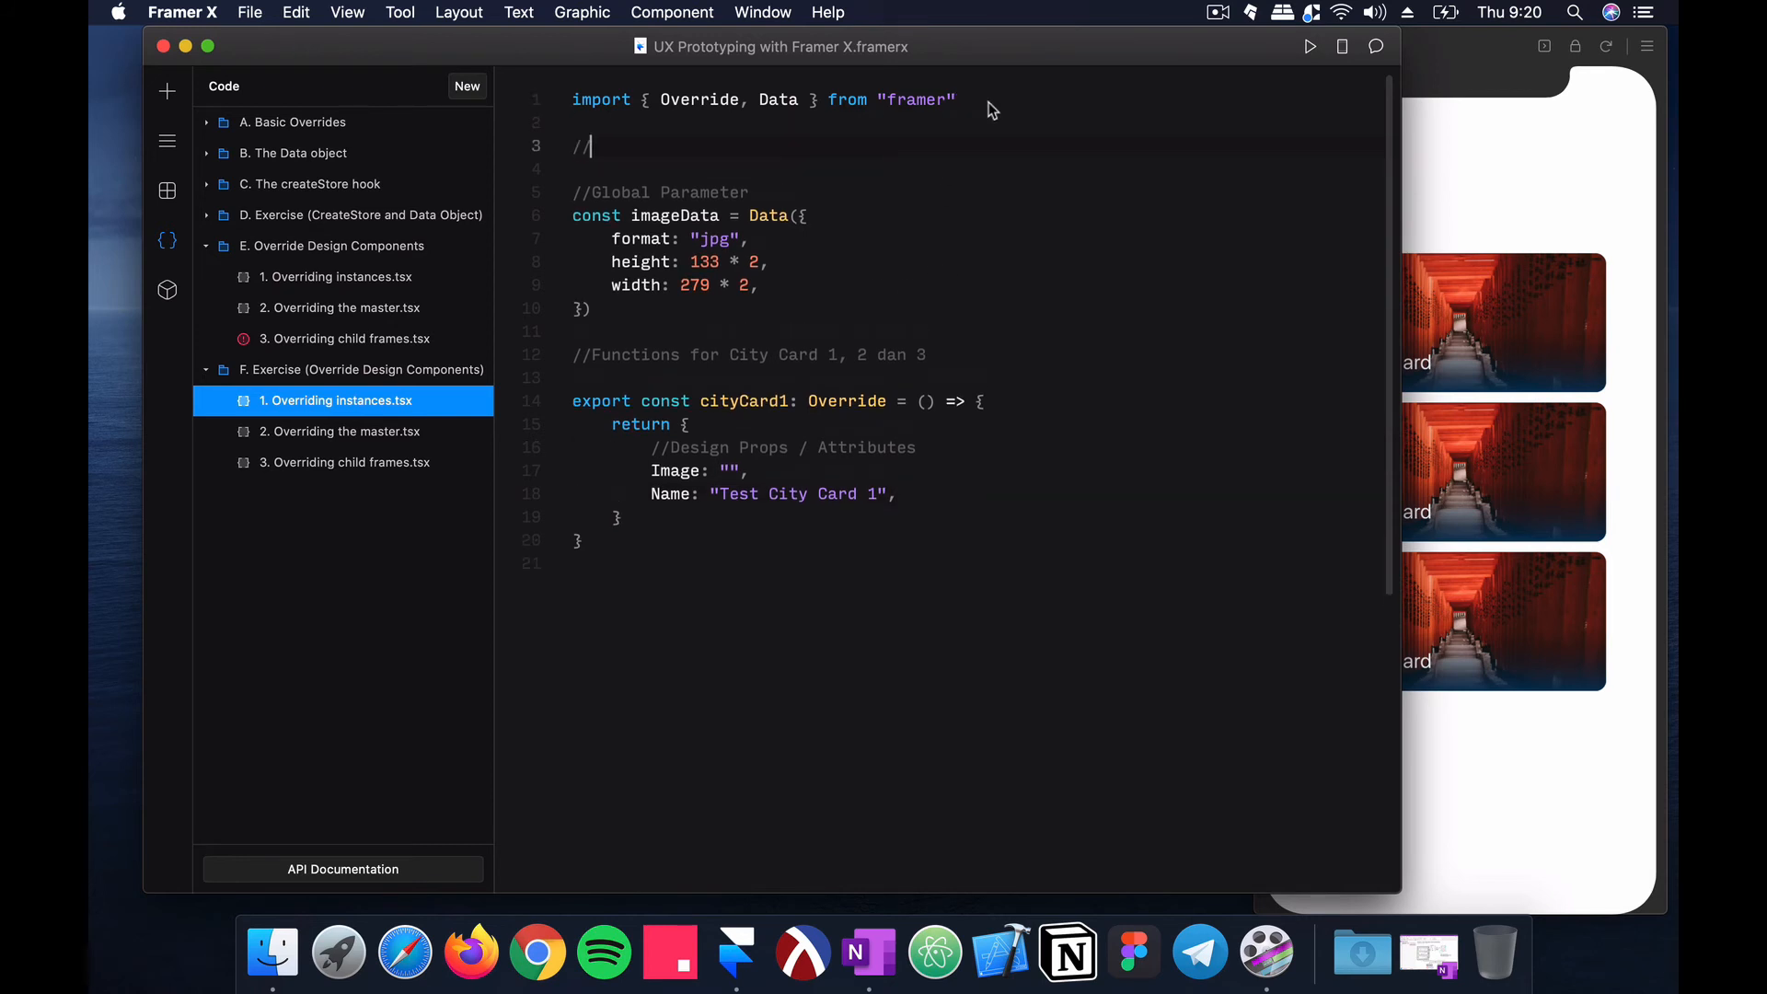
type("Image Data")
key("Return")
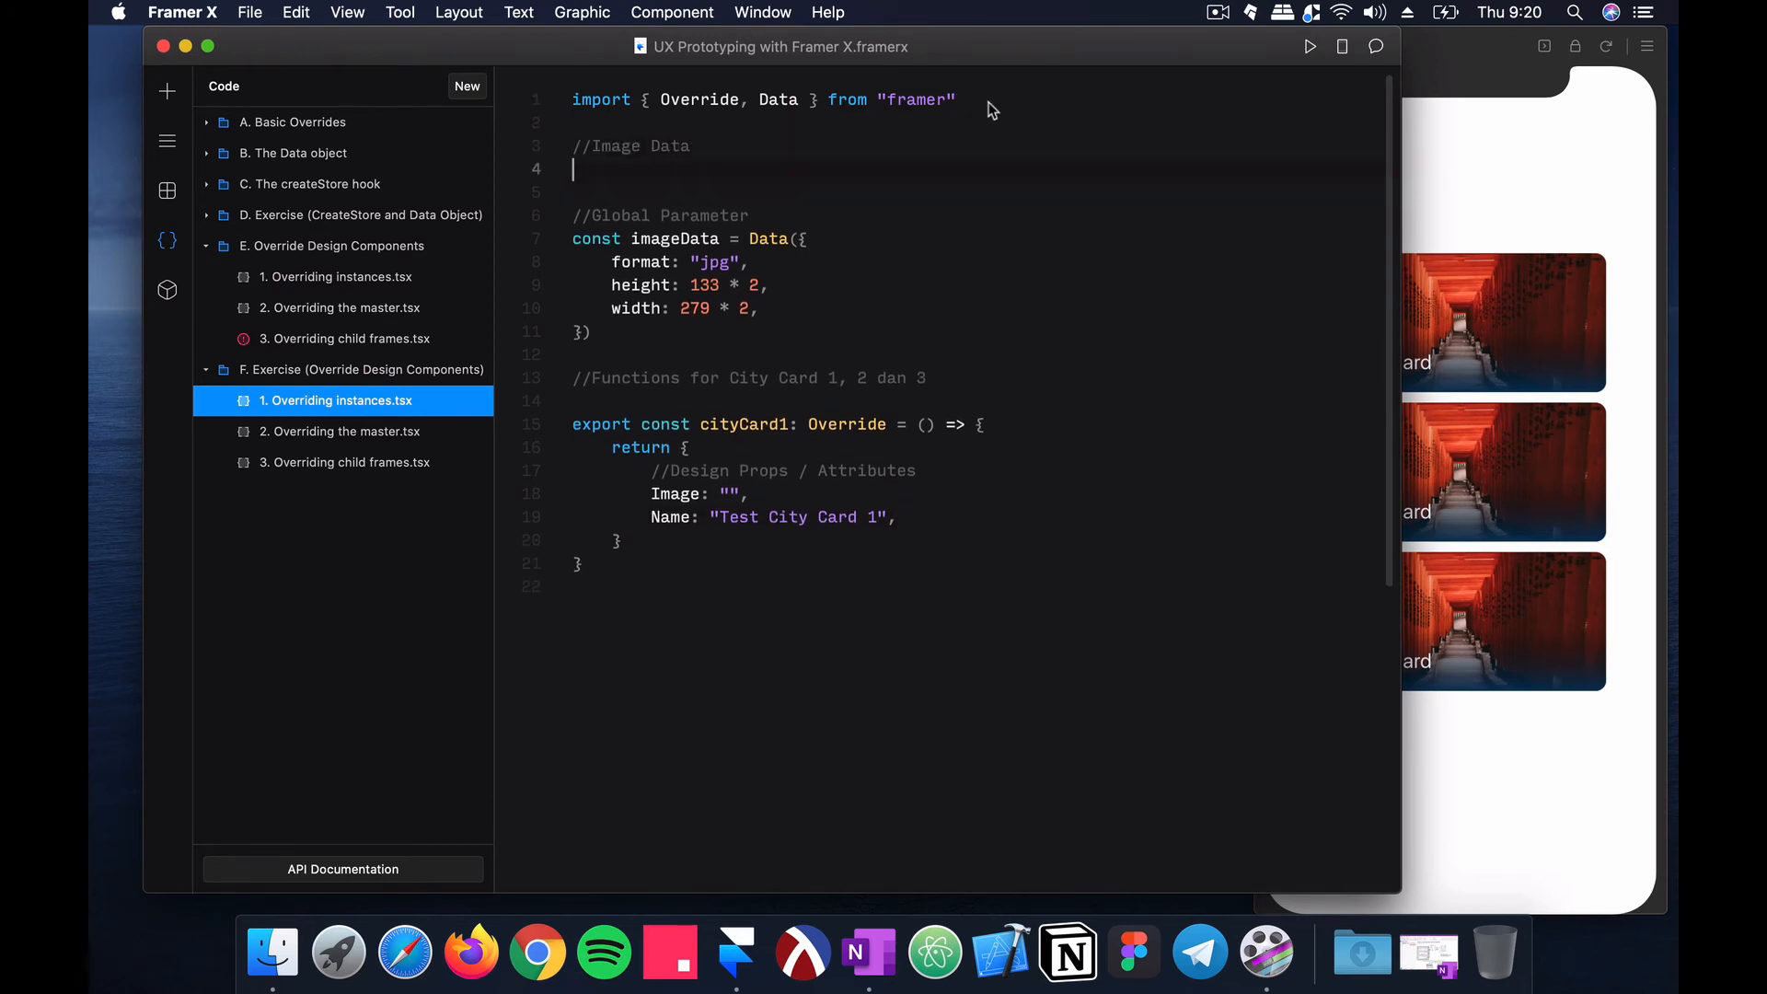
key("ctrl+v")
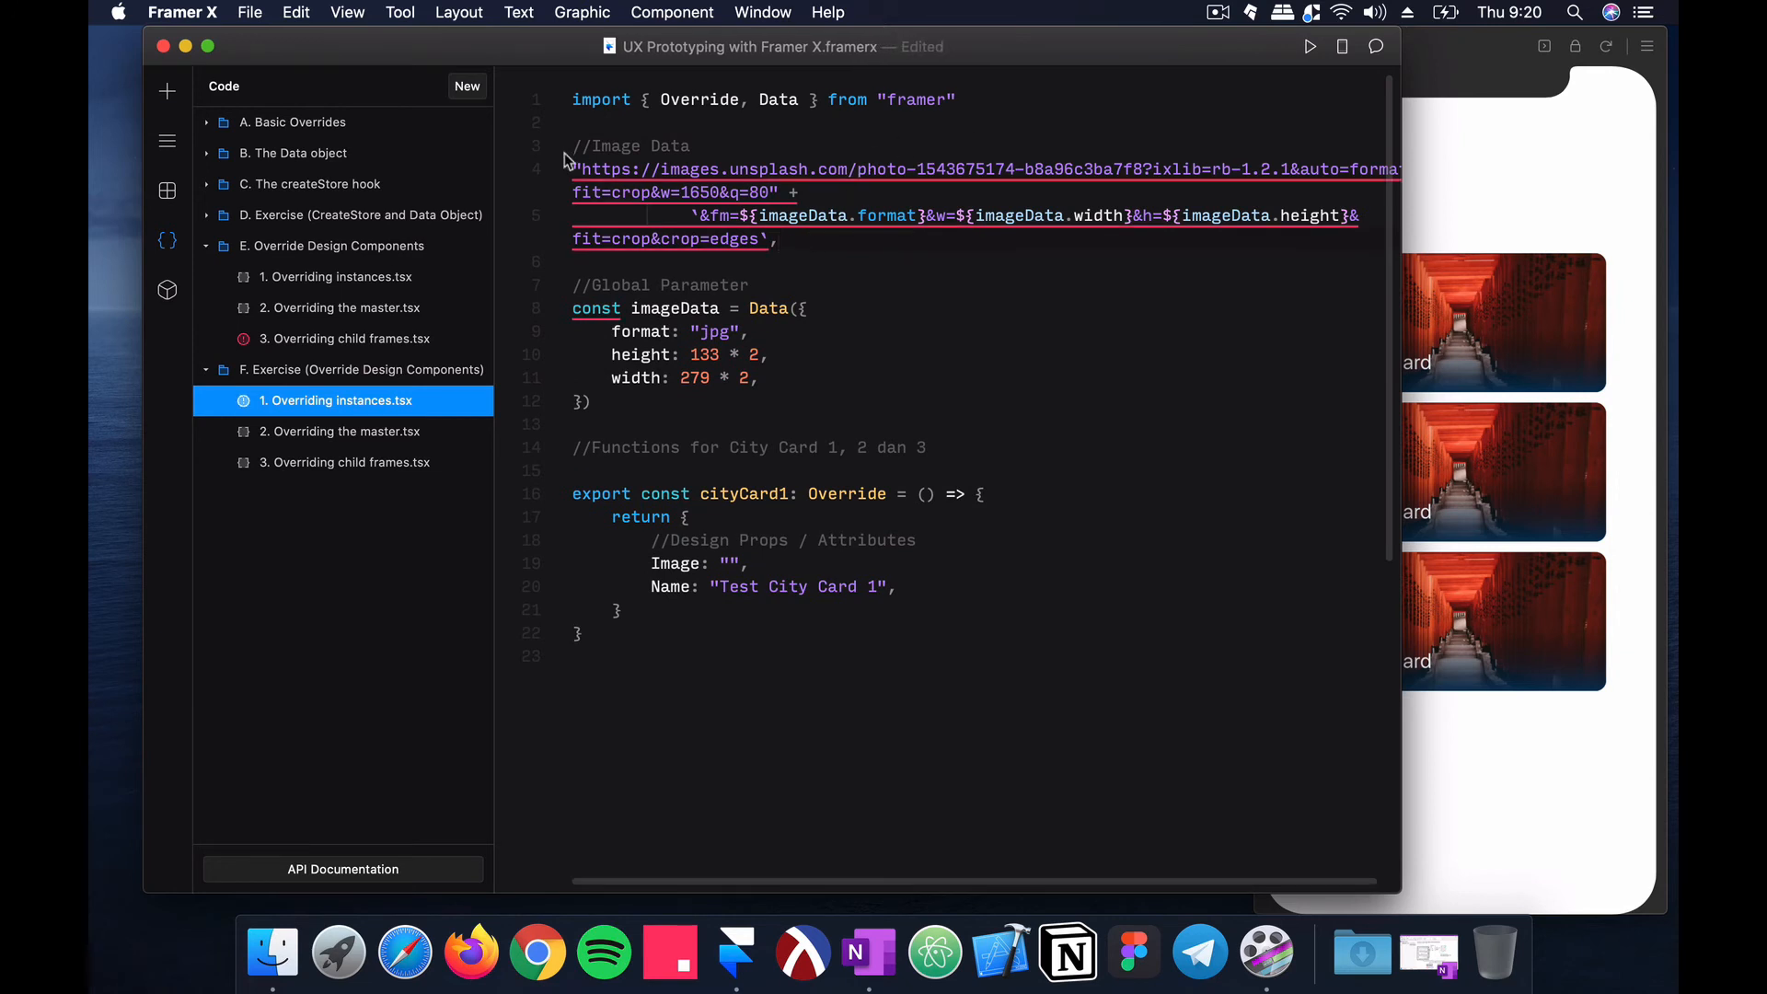
Step: Copy the pasted image URL expression under Image Data and comment out both of its lines
left_click(574, 172)
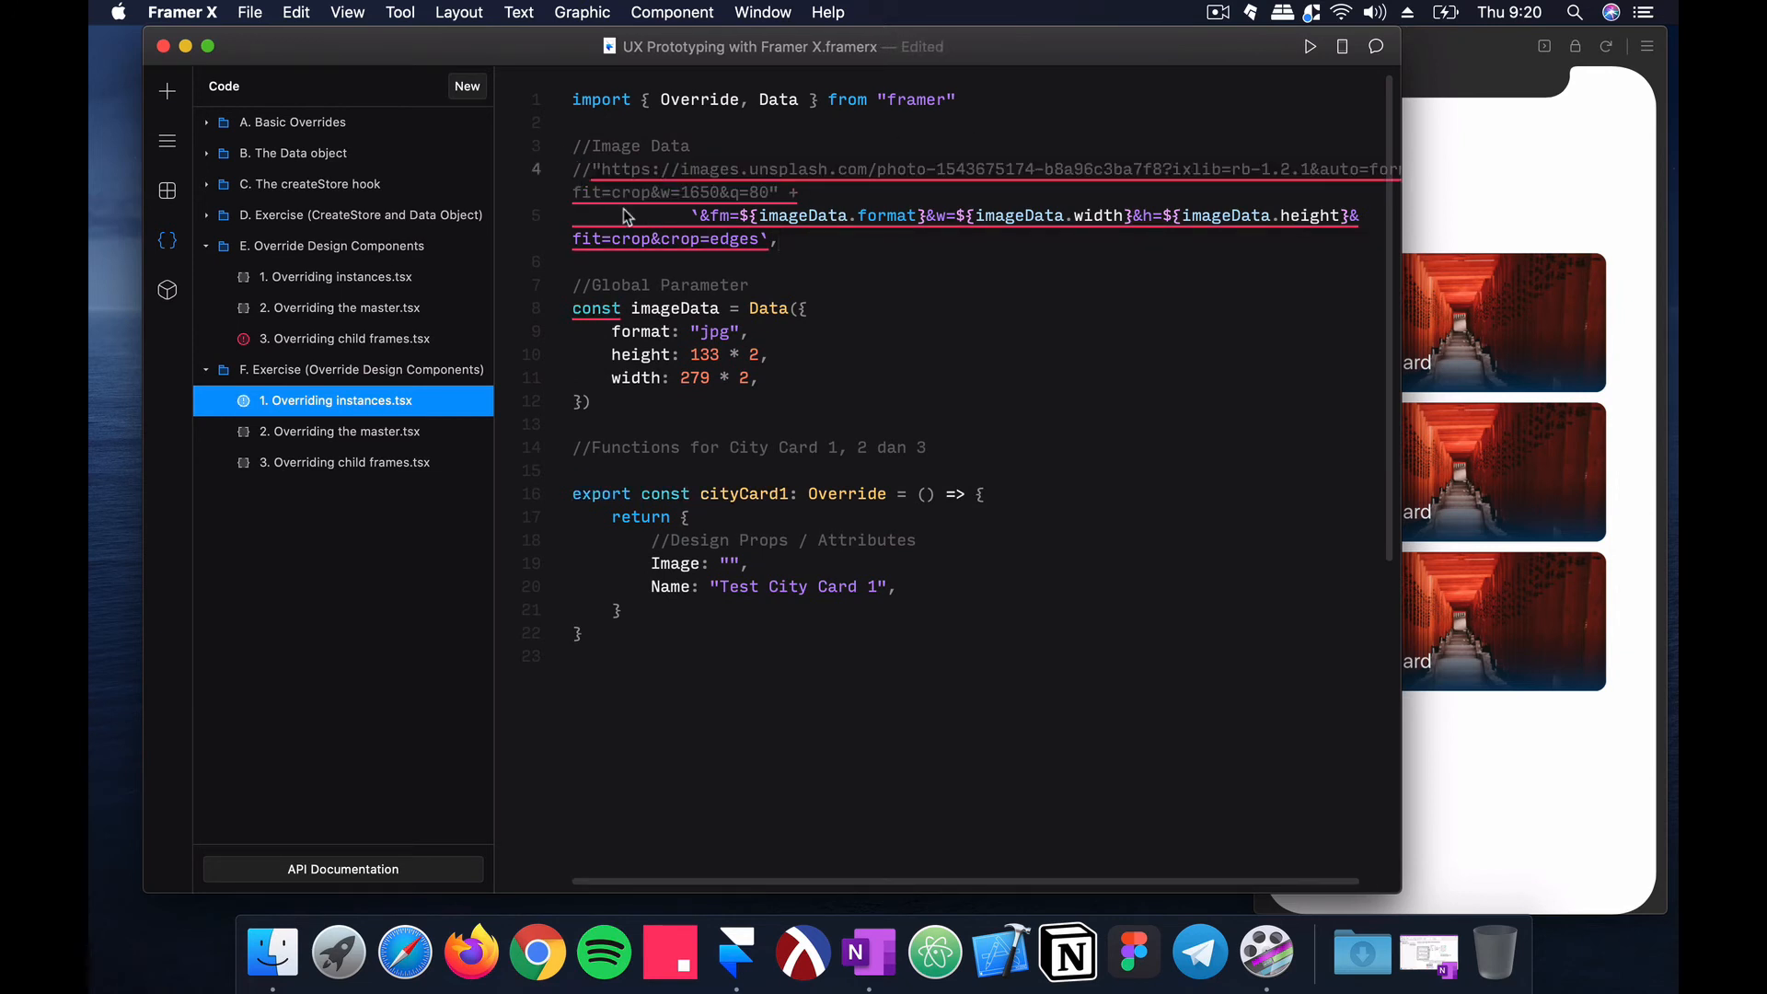
left_click_drag(779, 239, 570, 182)
key("super+c")
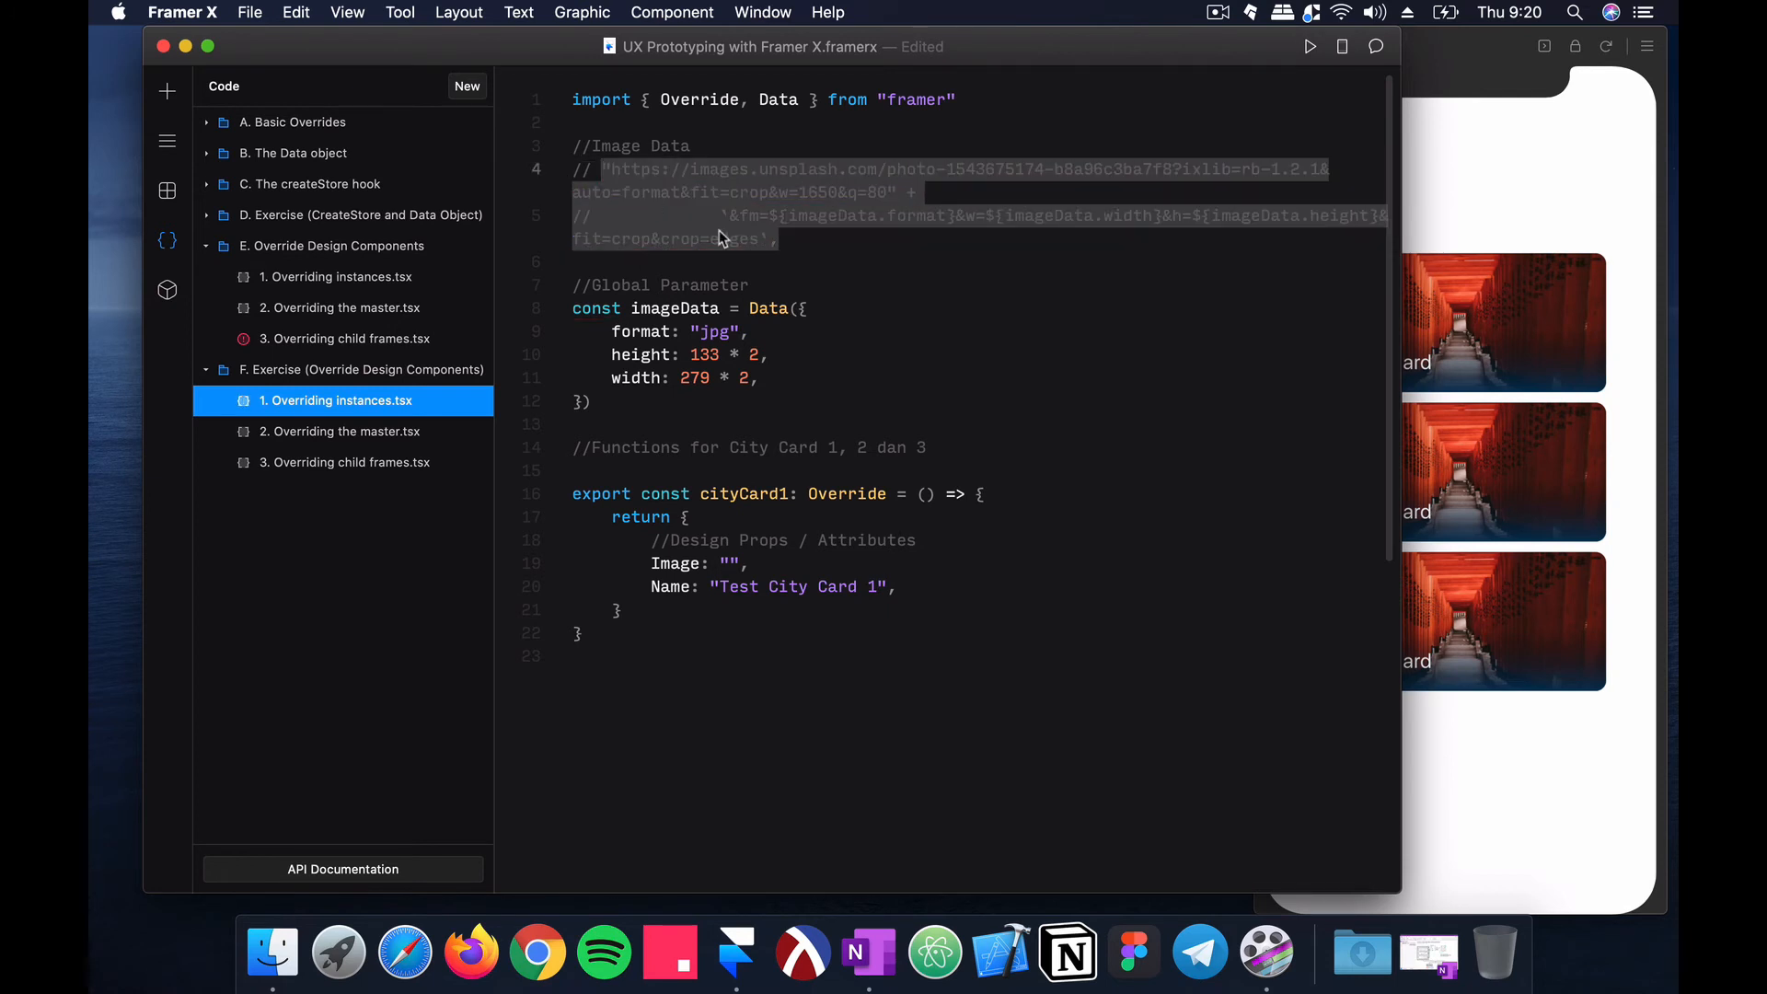
key("super+slash")
left_click(784, 244)
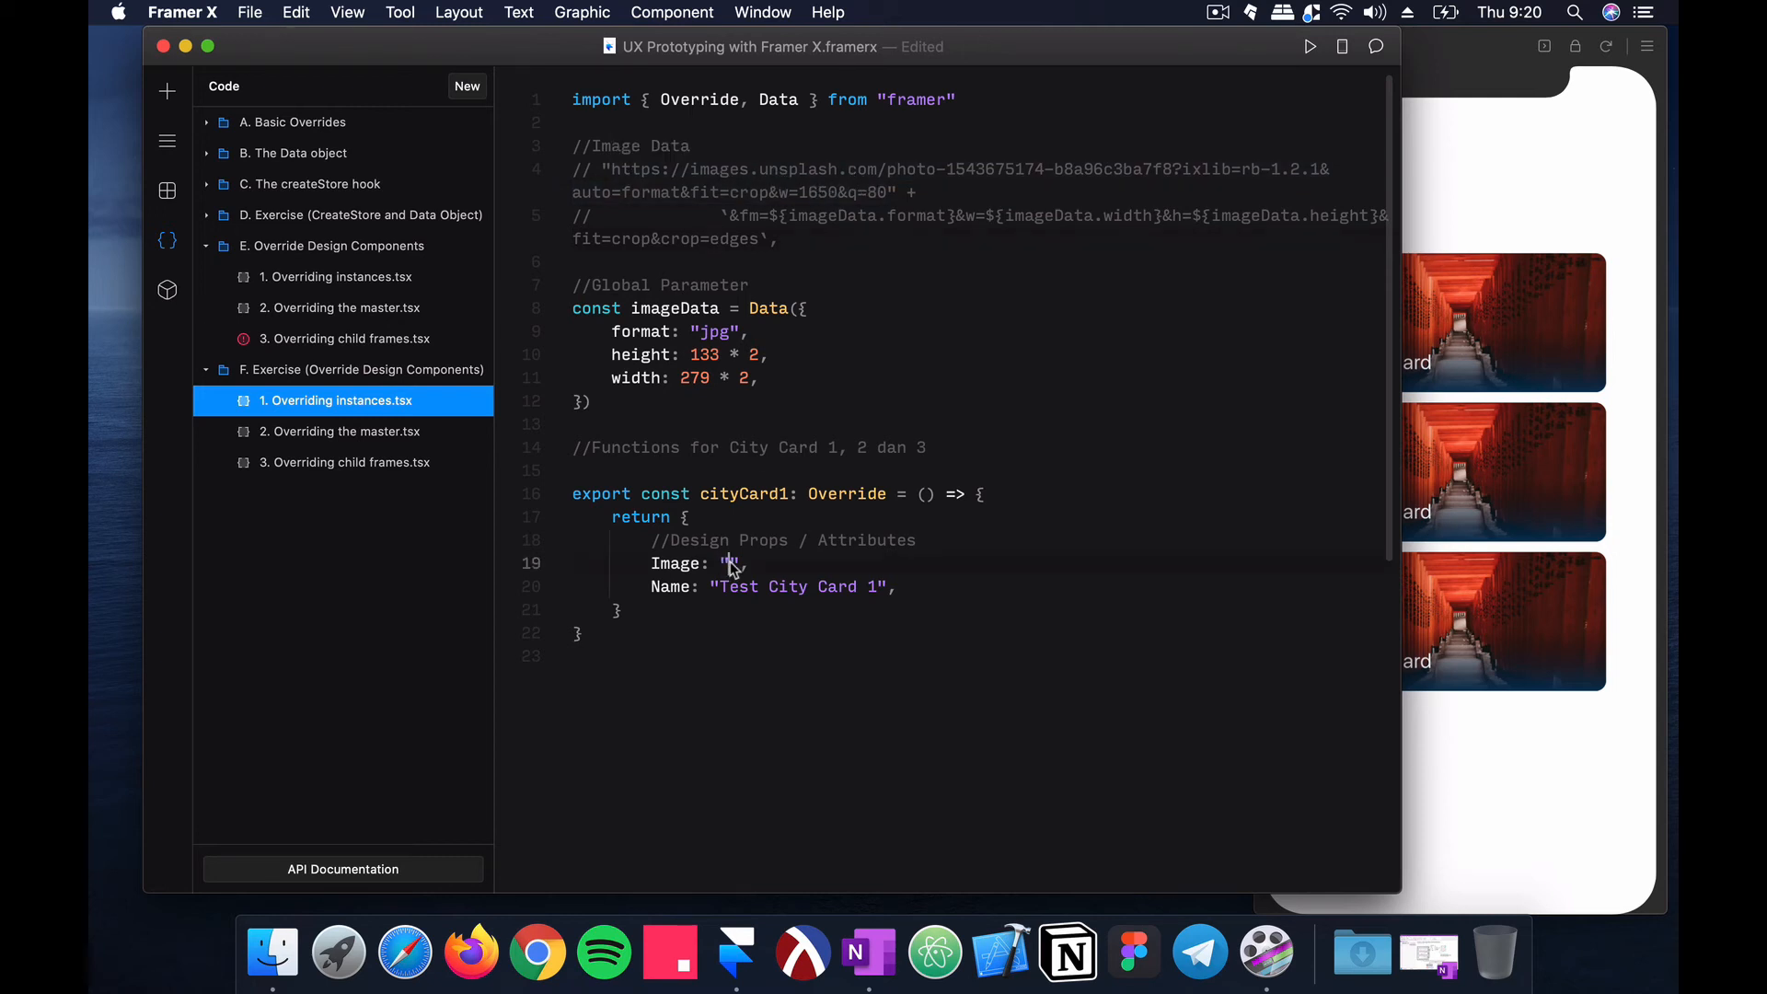
Step: Replace cityCard1's empty Image value with the copied Unsplash URL expression, including its imageData format, width and height parameters
key("super+v")
key("super+z")
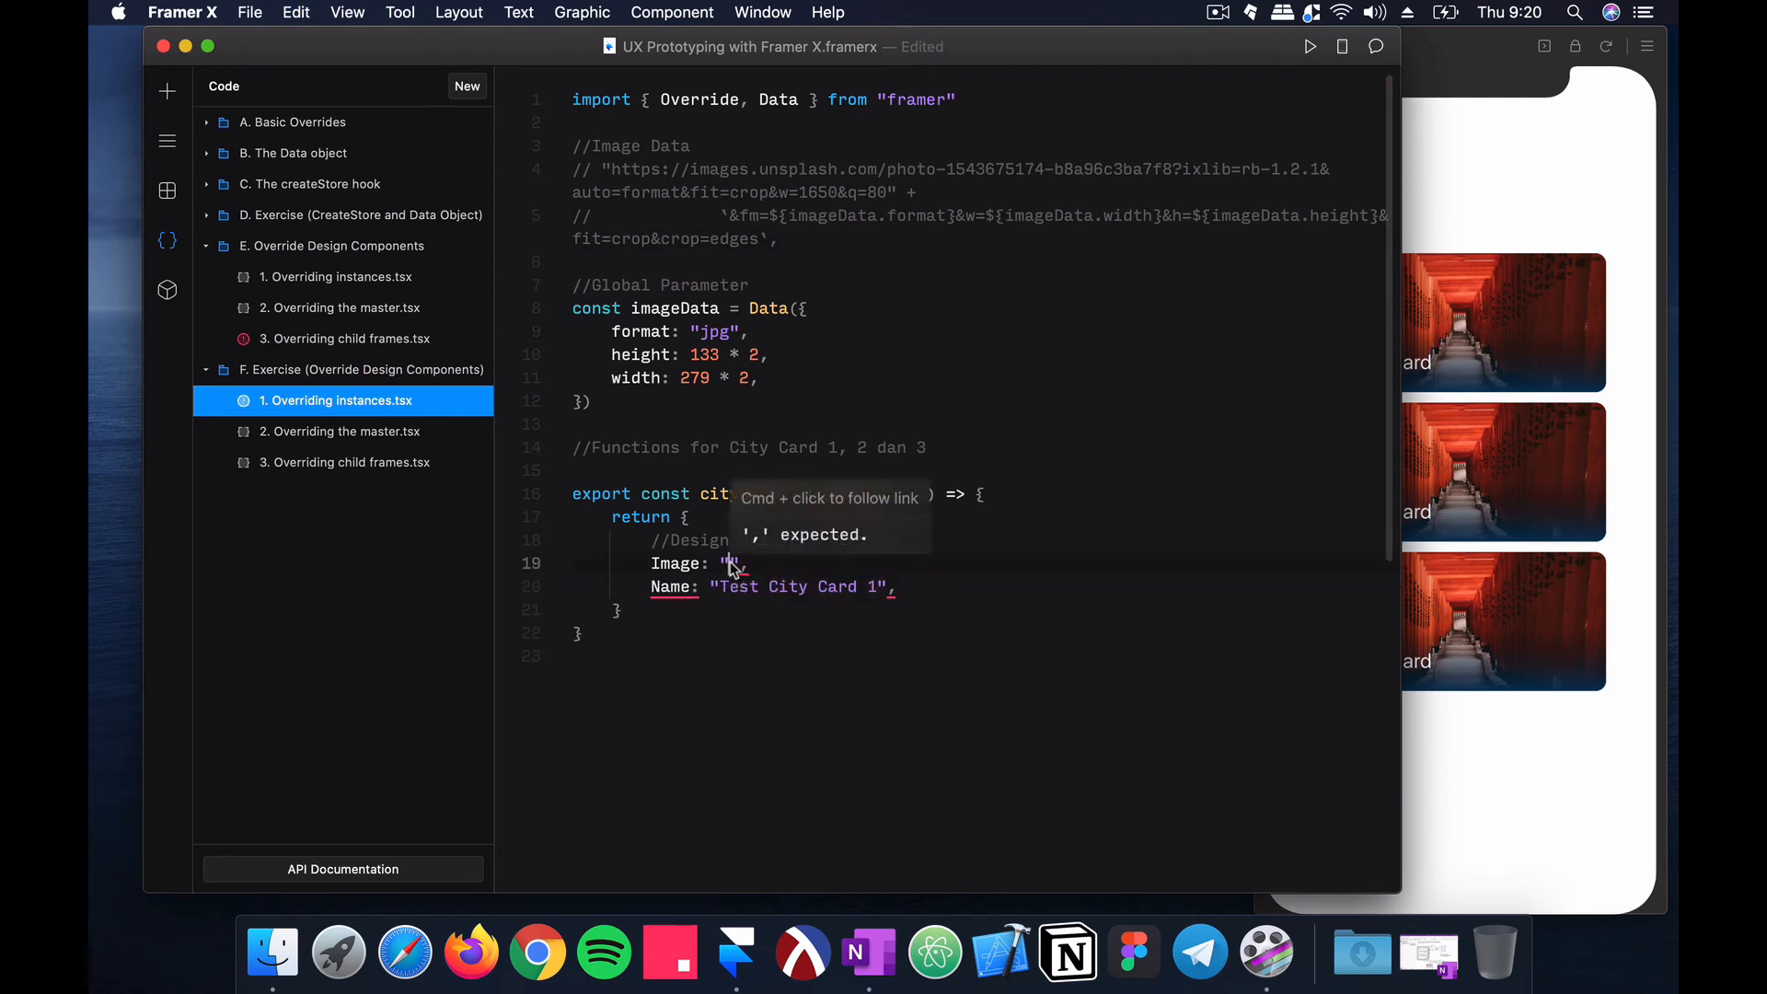
key("BackSpace")
key("super+v")
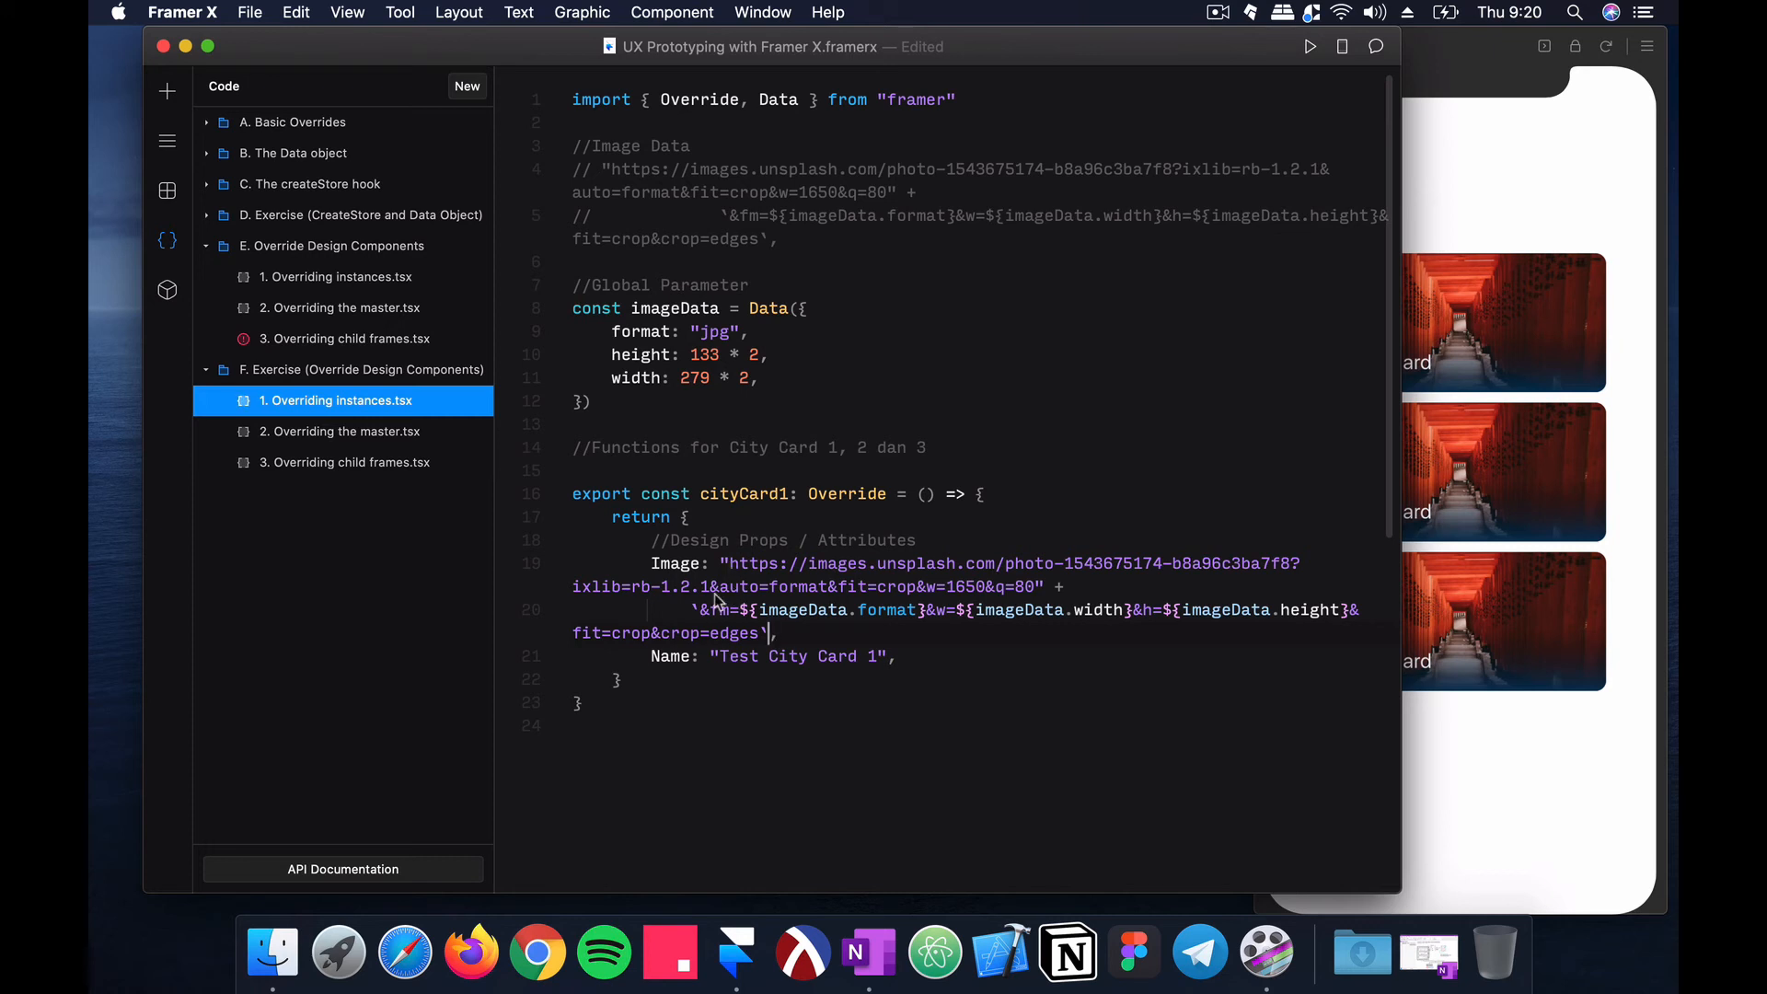
left_click_drag(691, 610, 757, 633)
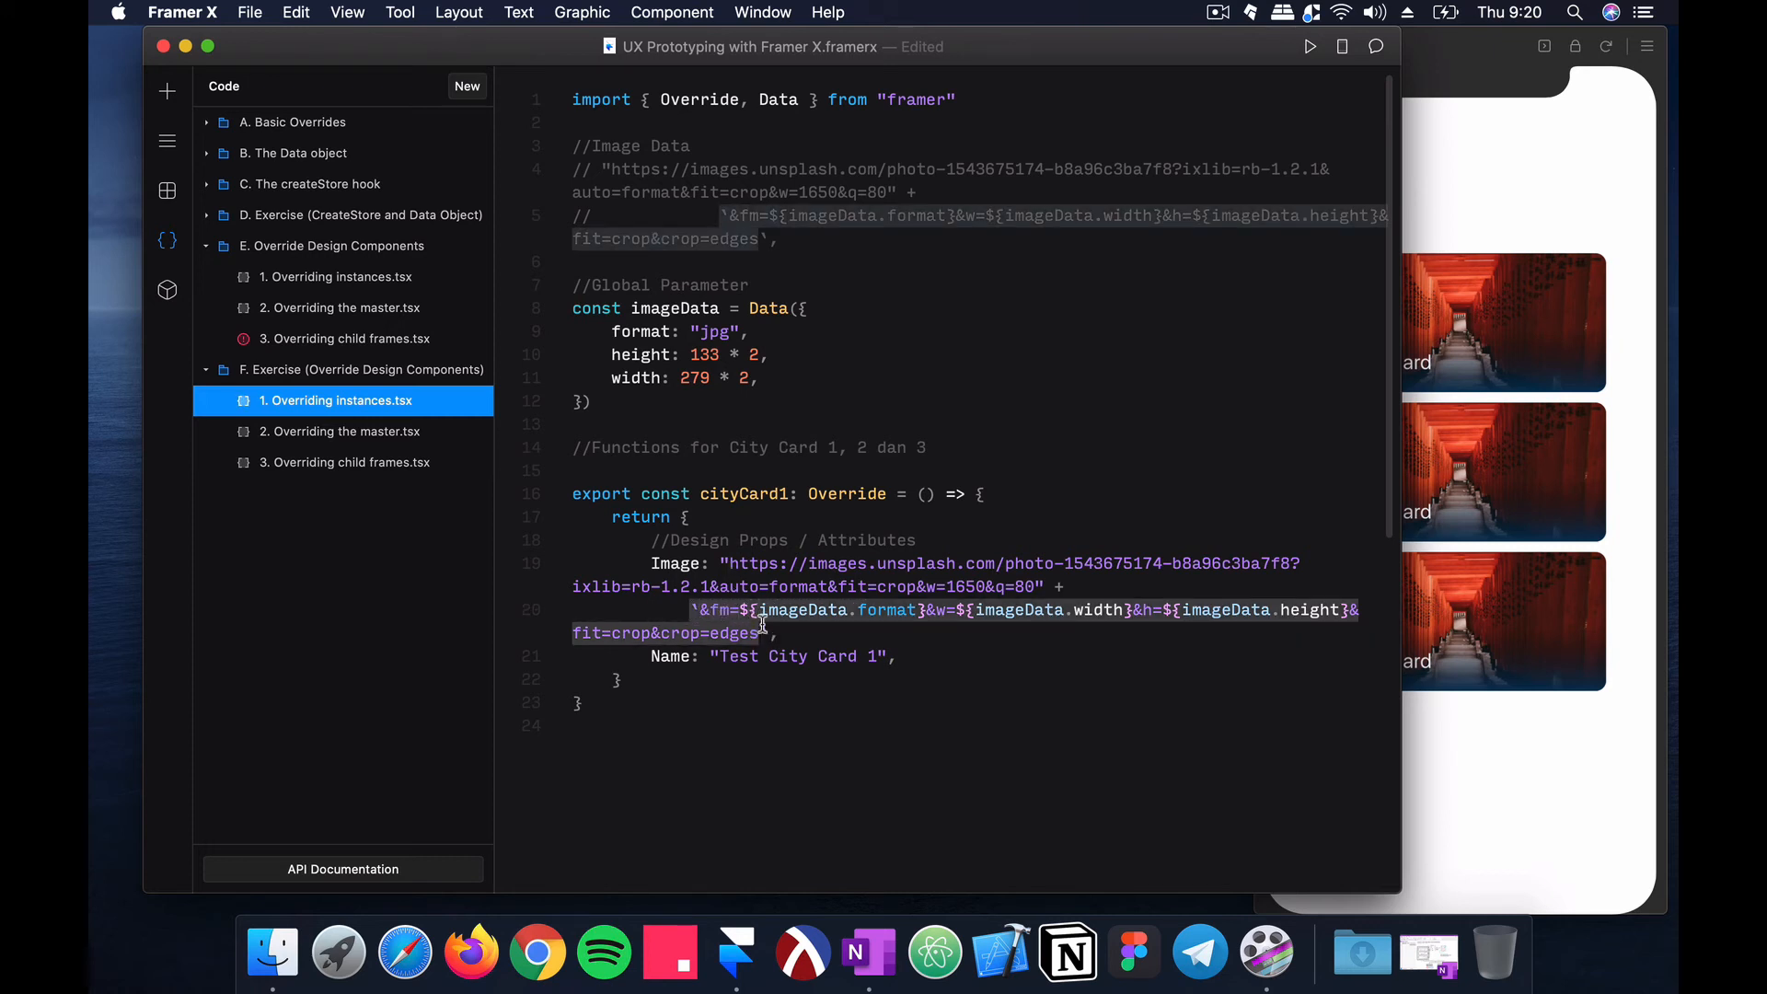
left_click(763, 627)
mouse_move(762, 610)
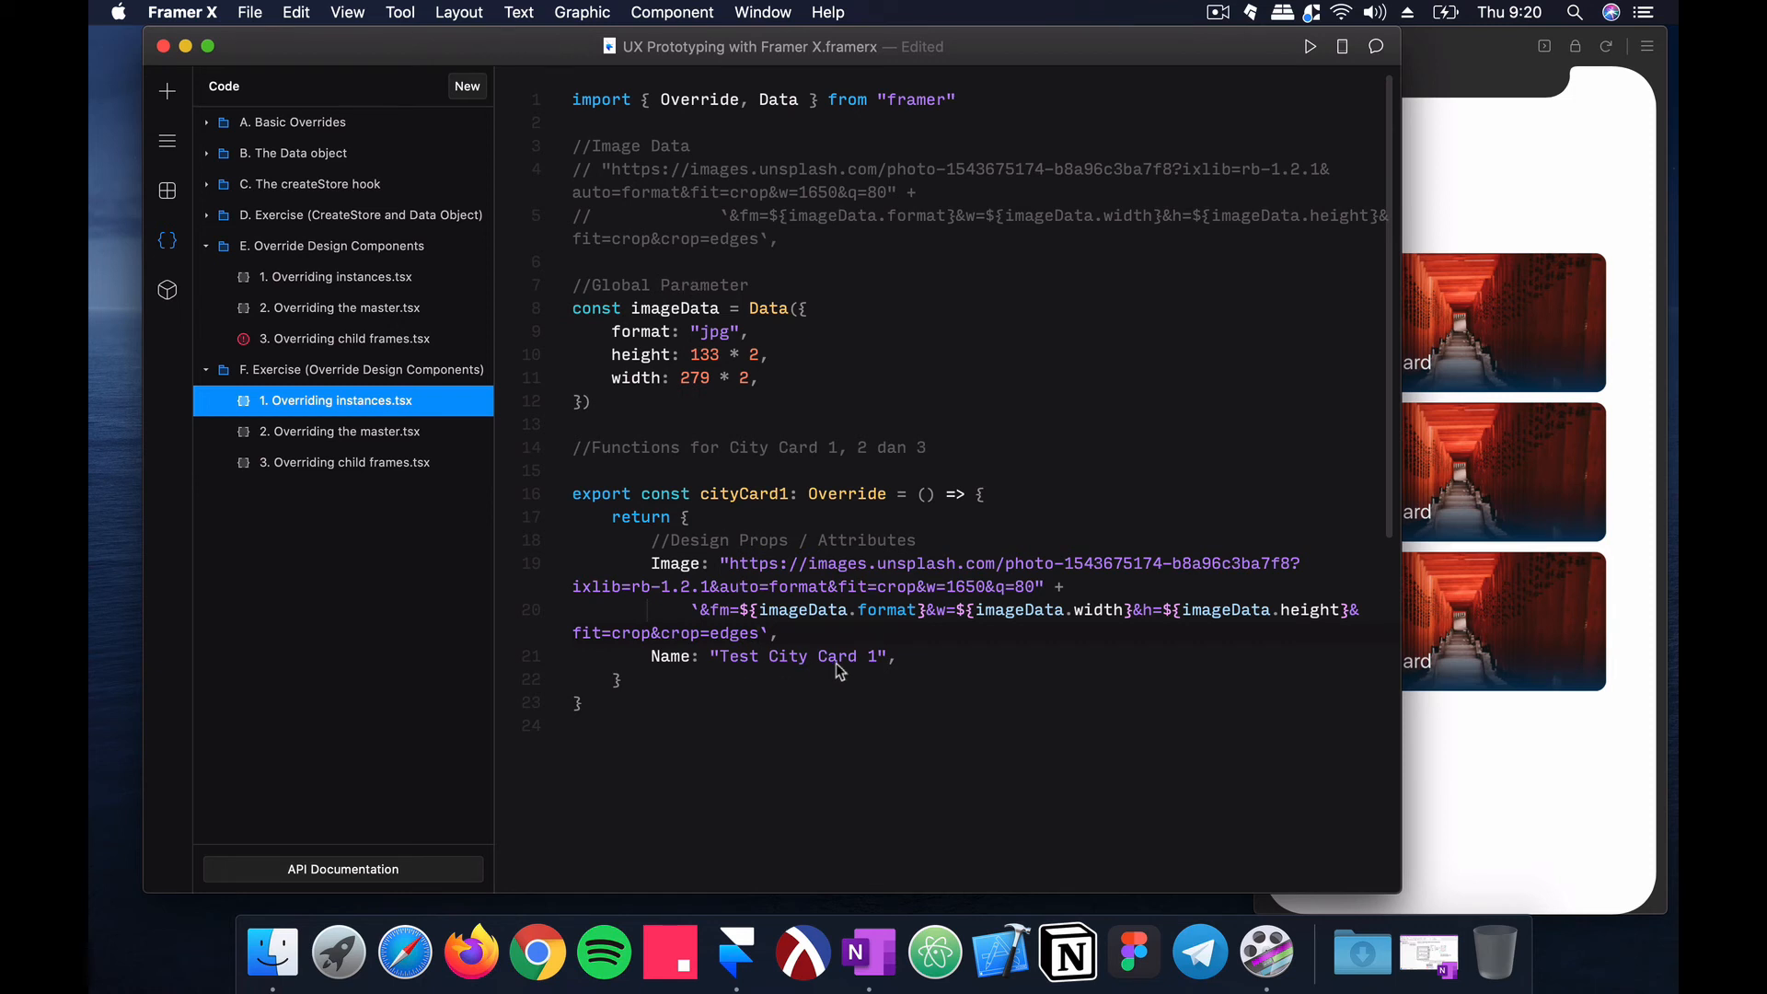
Step: Switch to Firefox and open unsplash.com
left_click(471, 950)
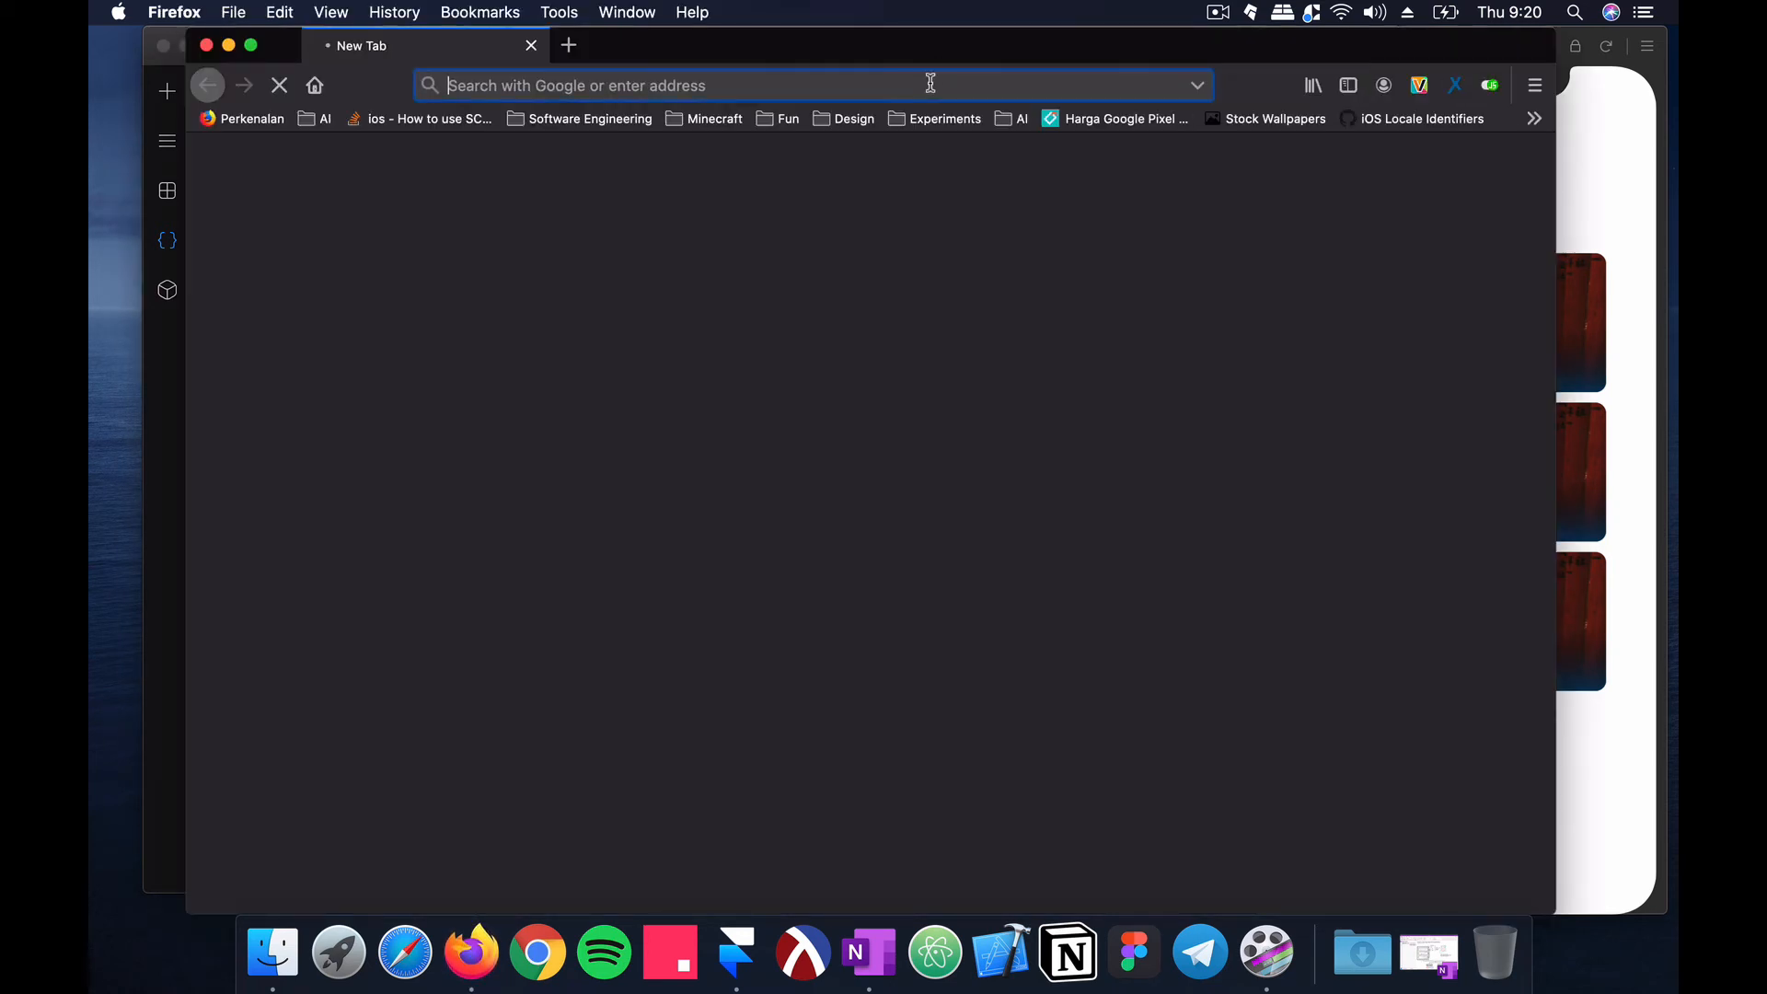
type("unsplash.com/")
key("Return")
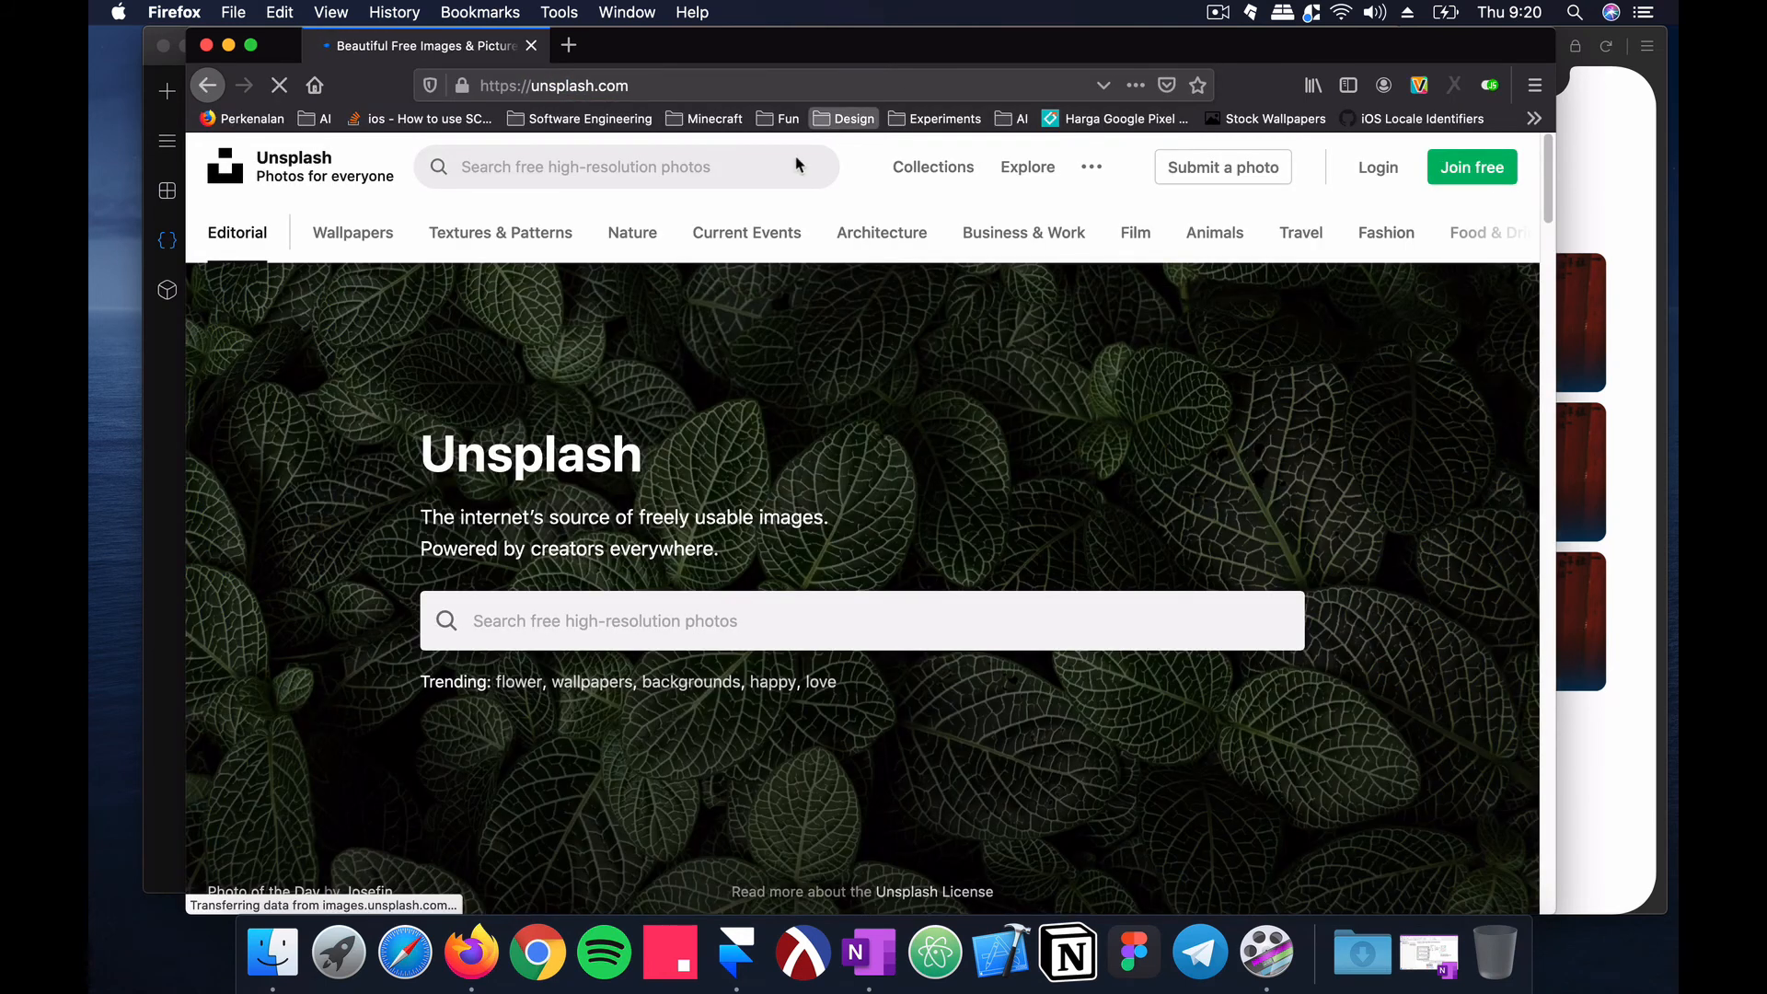
Step: Search Unsplash for "japan" photos
scroll(693, 499, "down", 2)
left_click(694, 498)
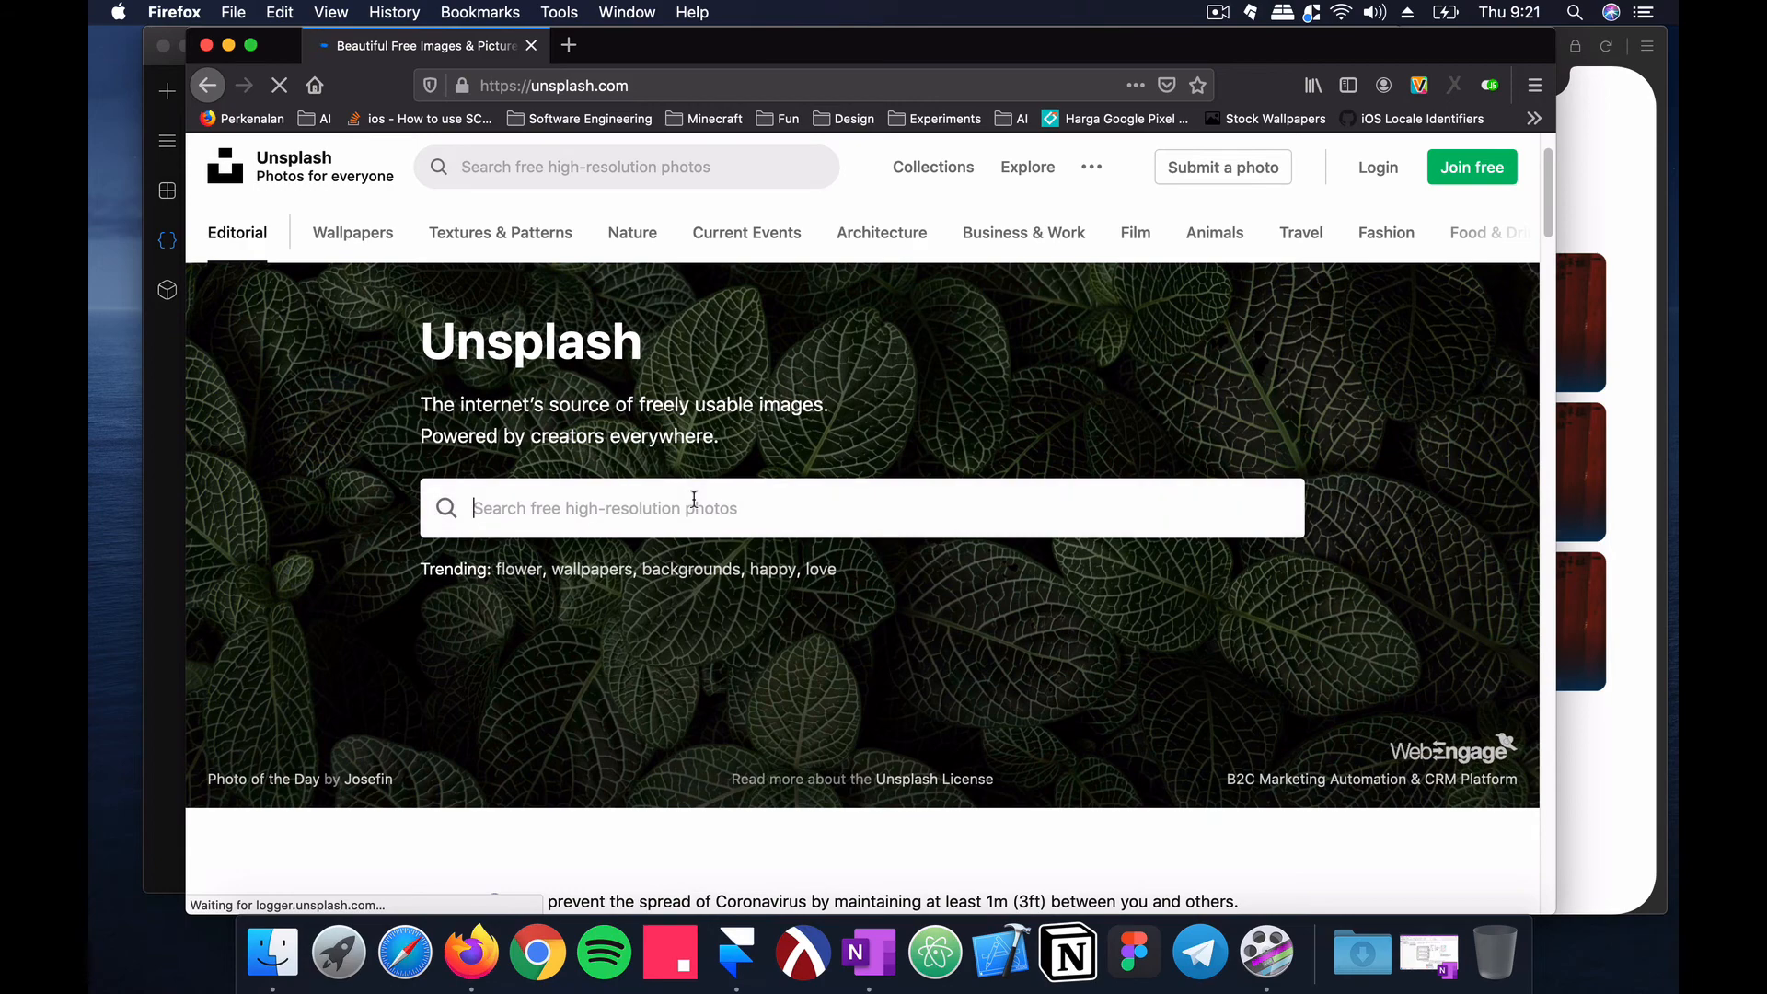
type("japan")
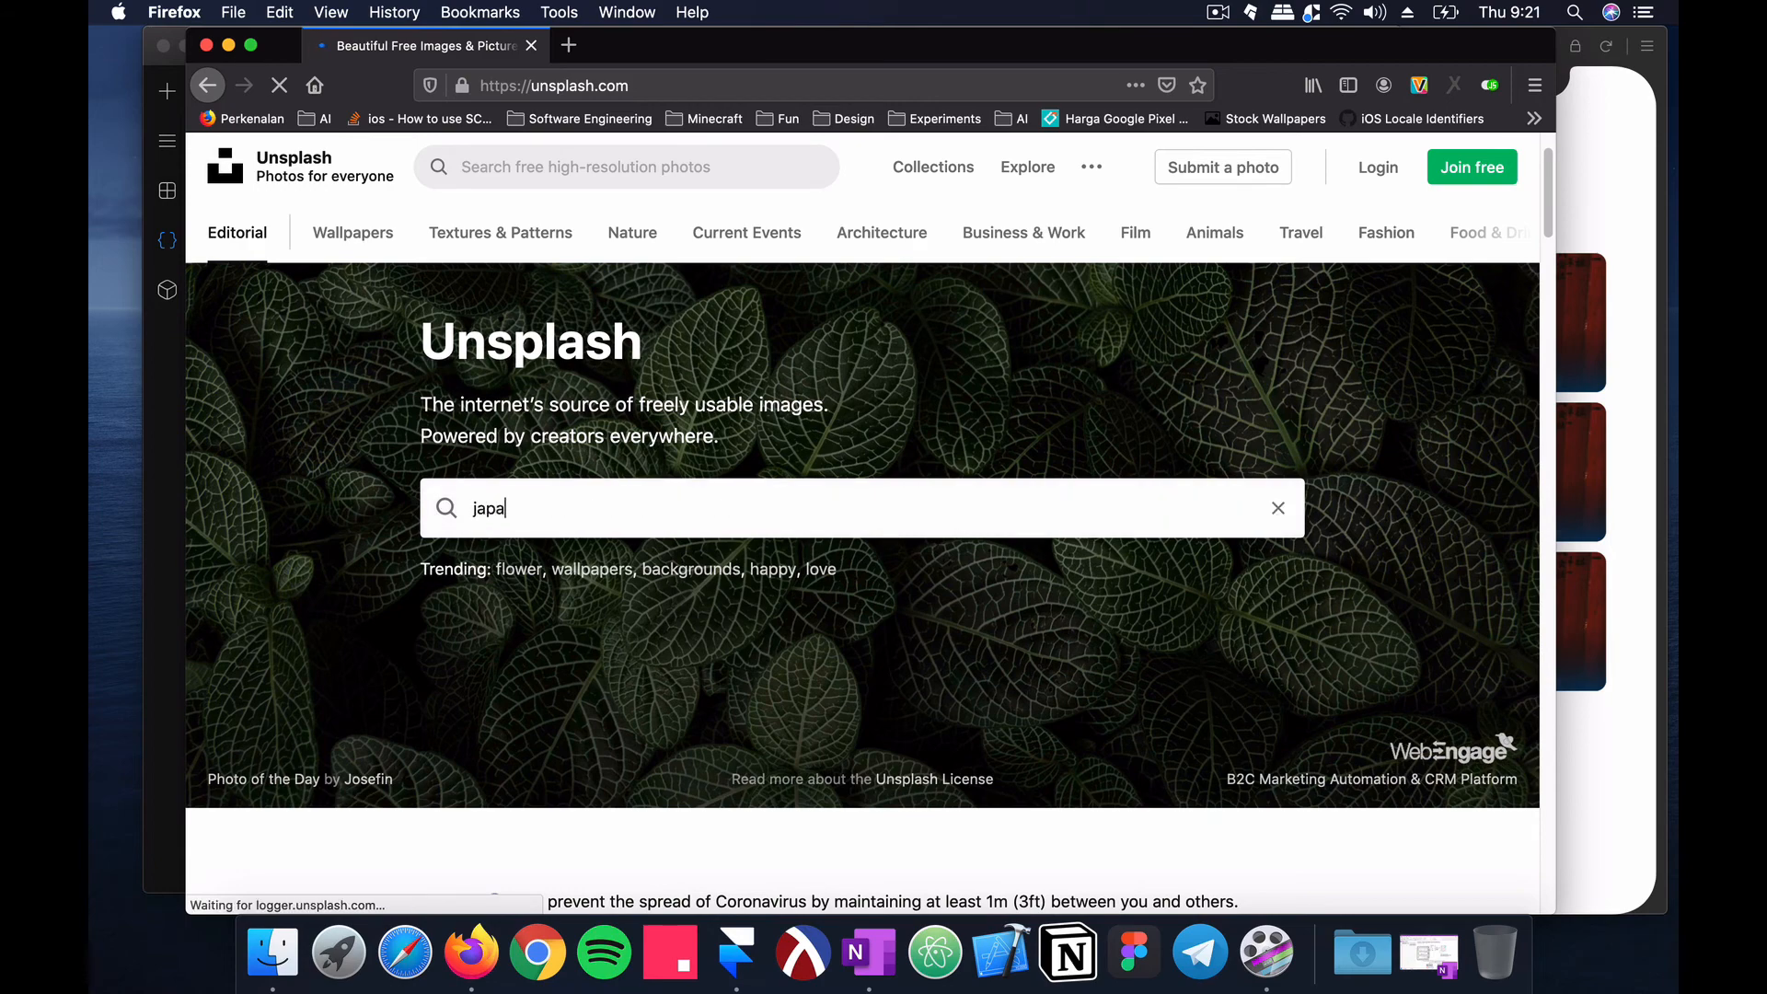
key("Return")
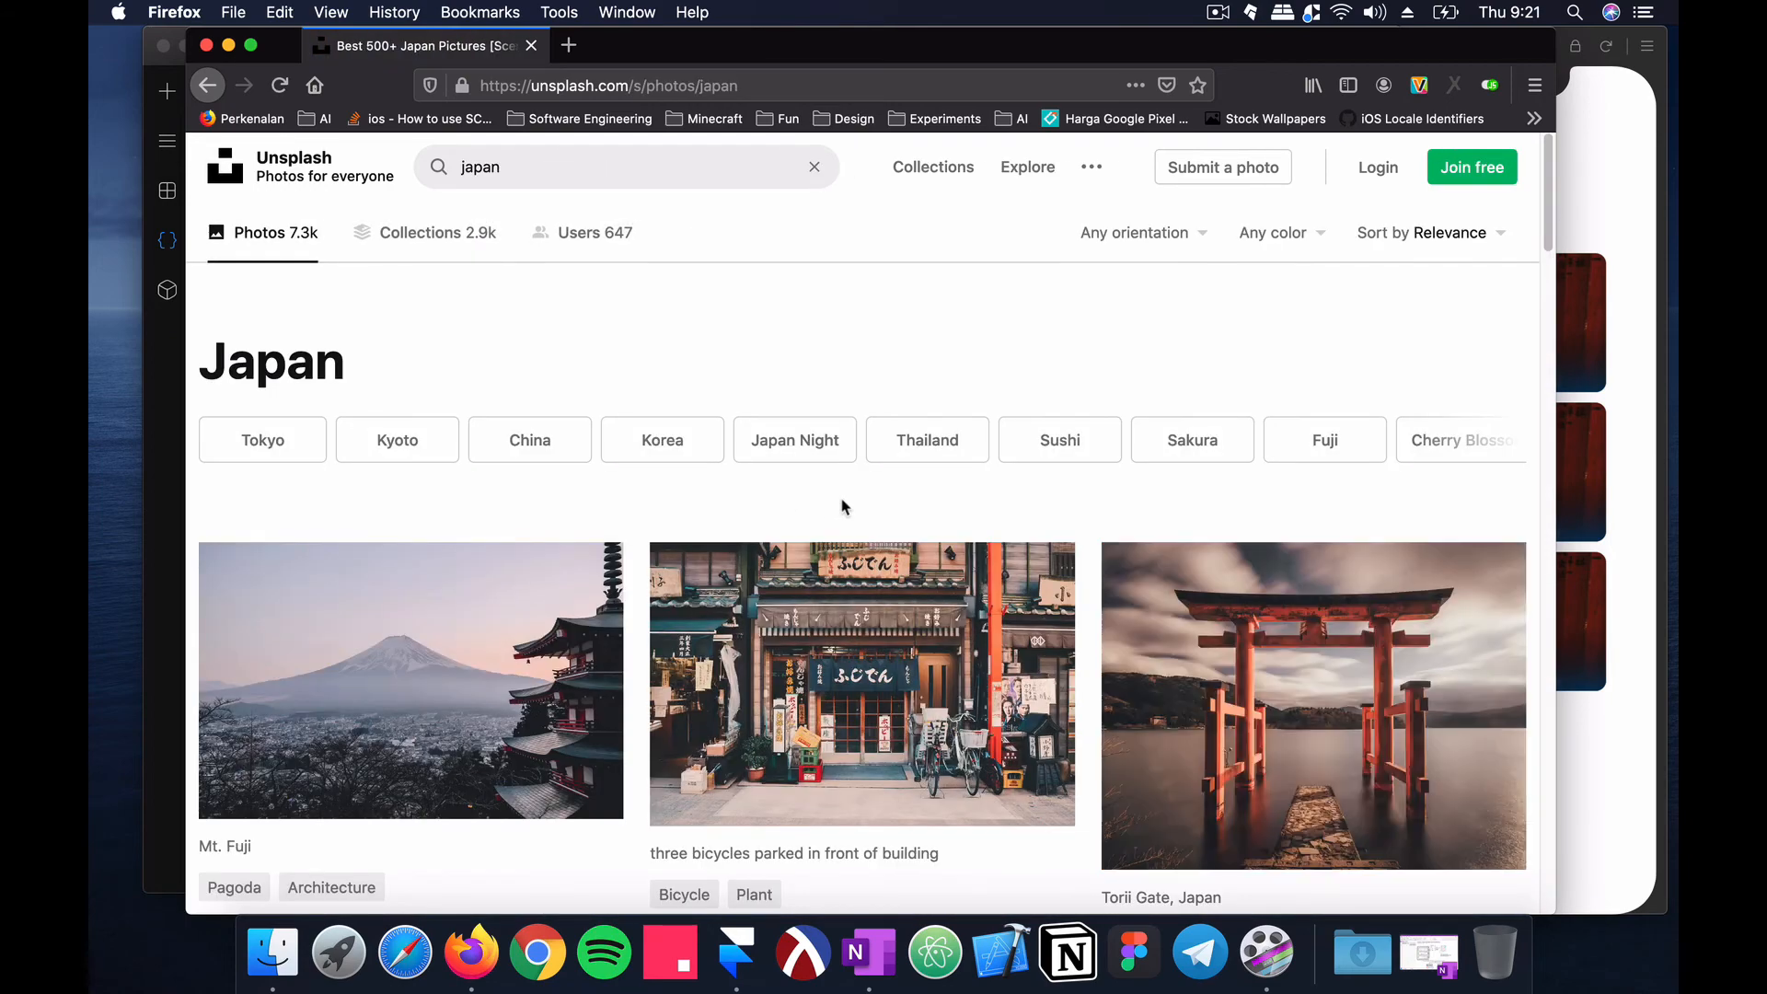
Step: Open the photo titled "Japanese lantern over city bike at nighttime" from the search results
scroll(843, 506, "down", 5)
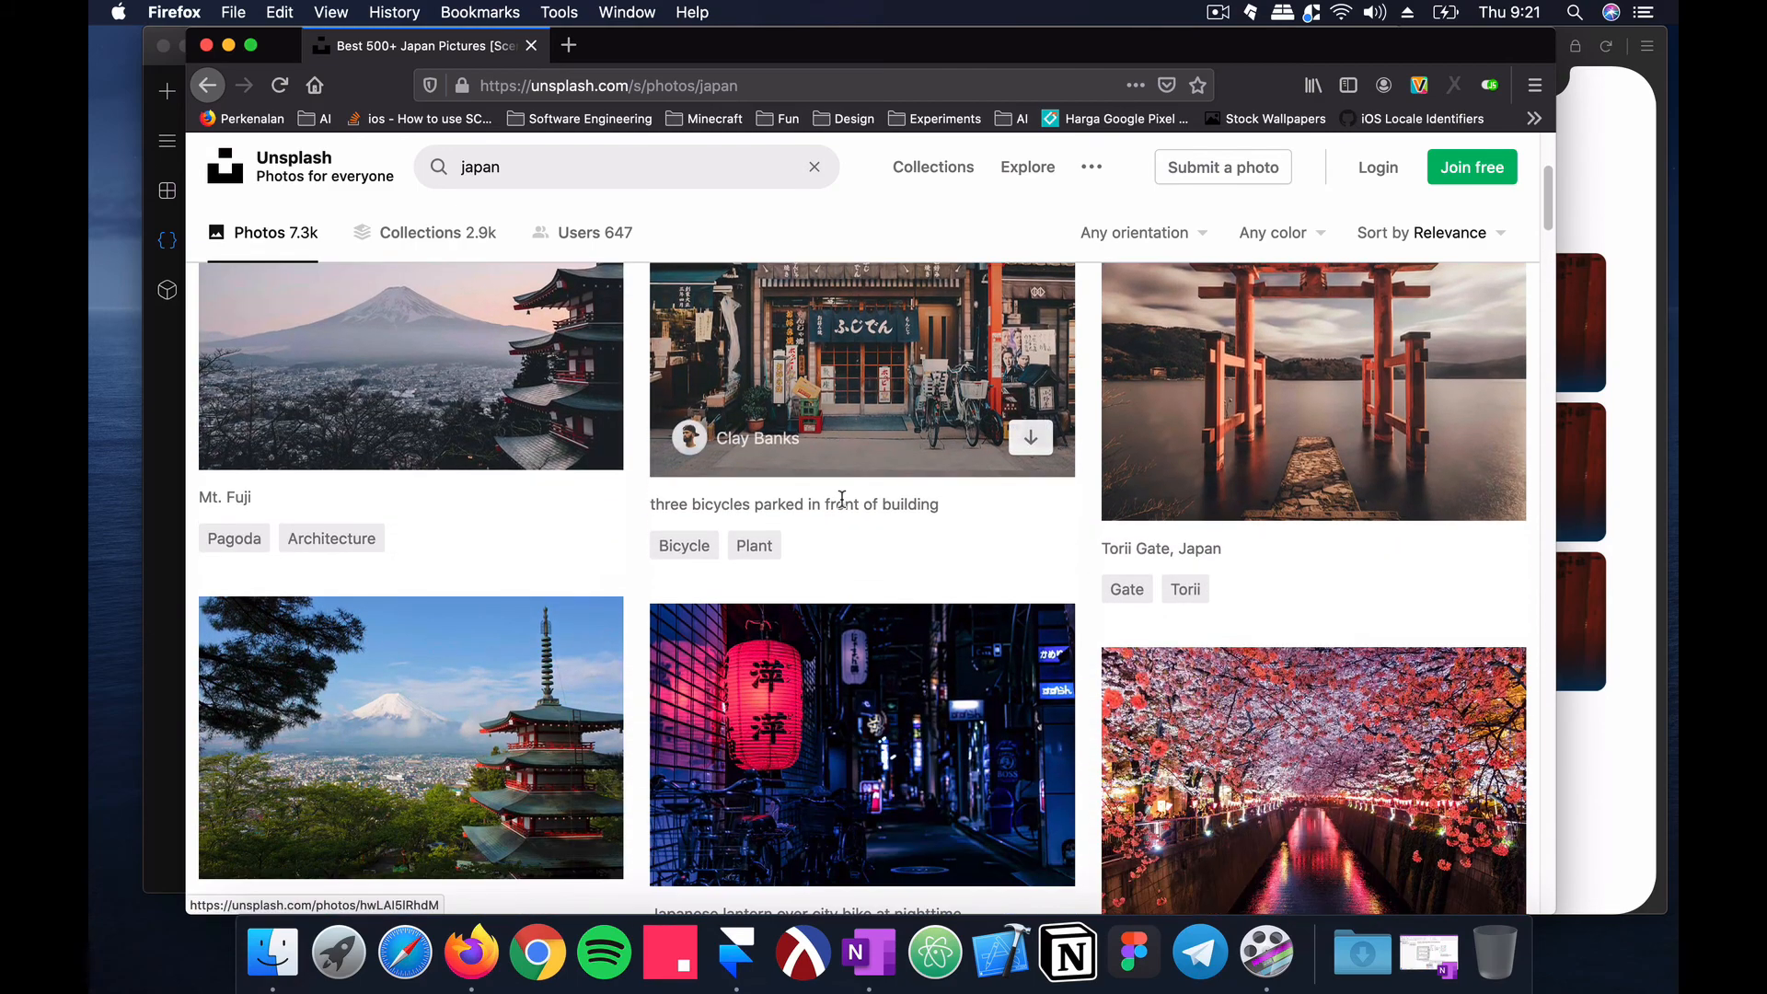
scroll(769, 382, "down", 2)
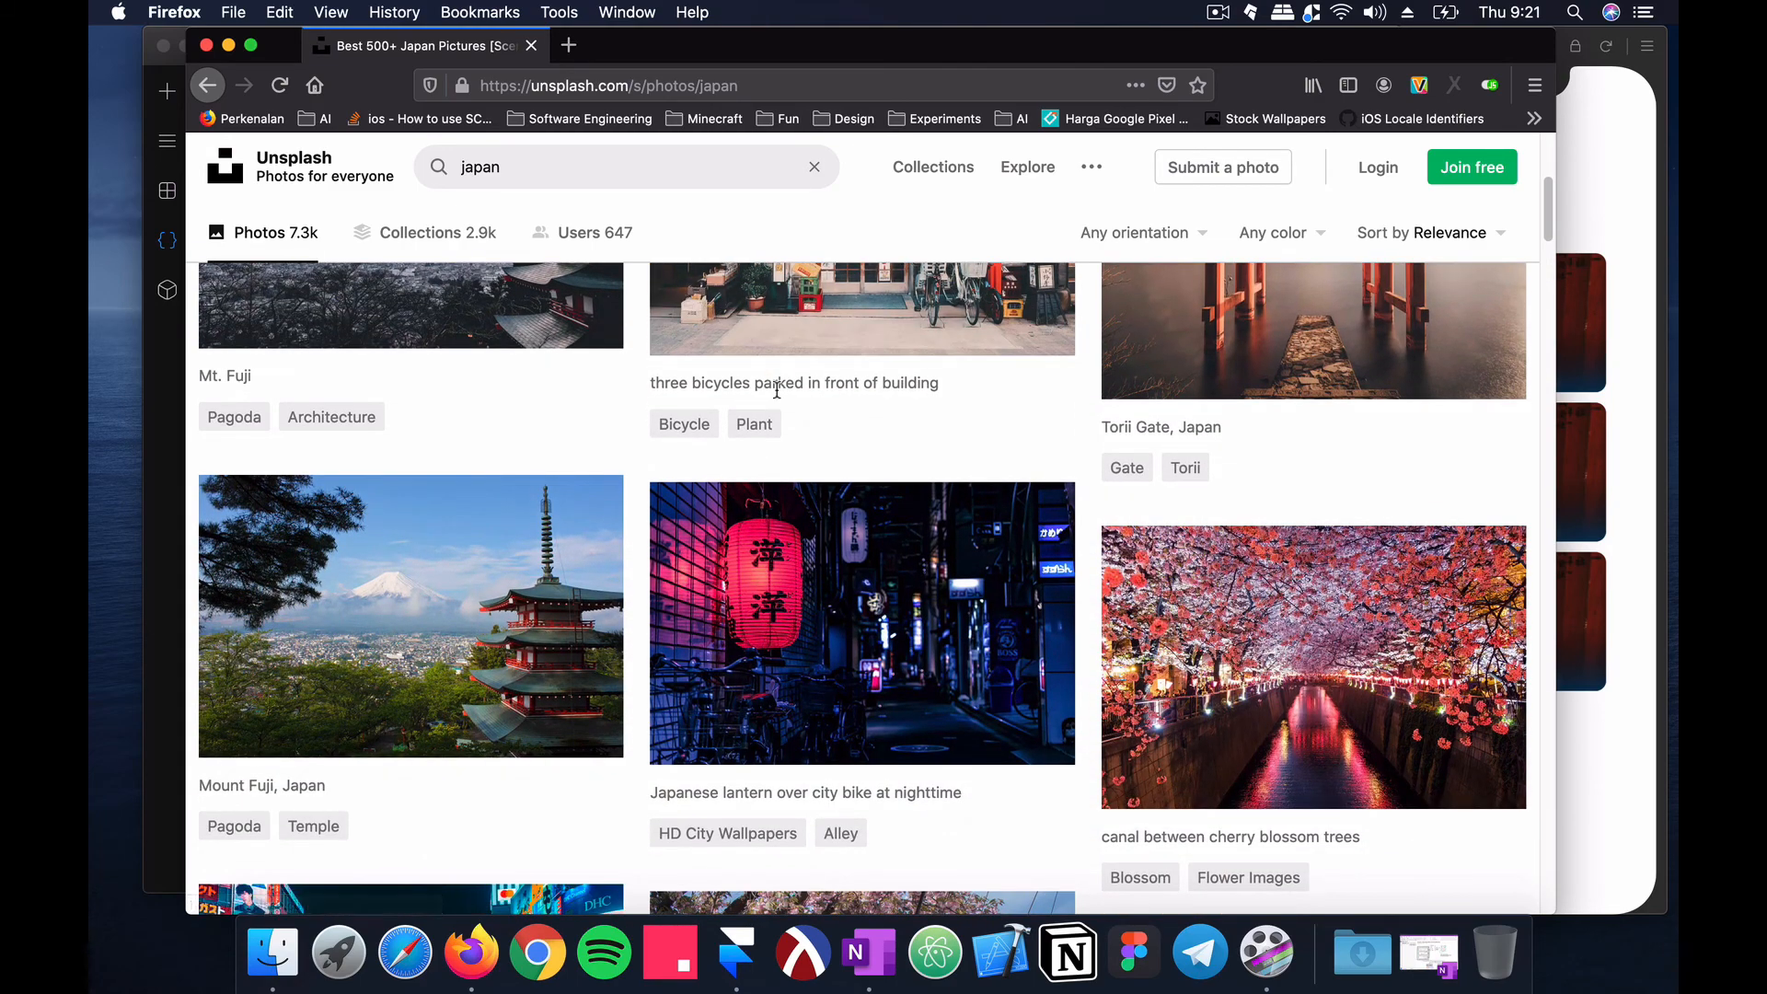
scroll(771, 384, "down", 5)
scroll(777, 391, "up", 3)
scroll(776, 391, "up", 1)
left_click(843, 541)
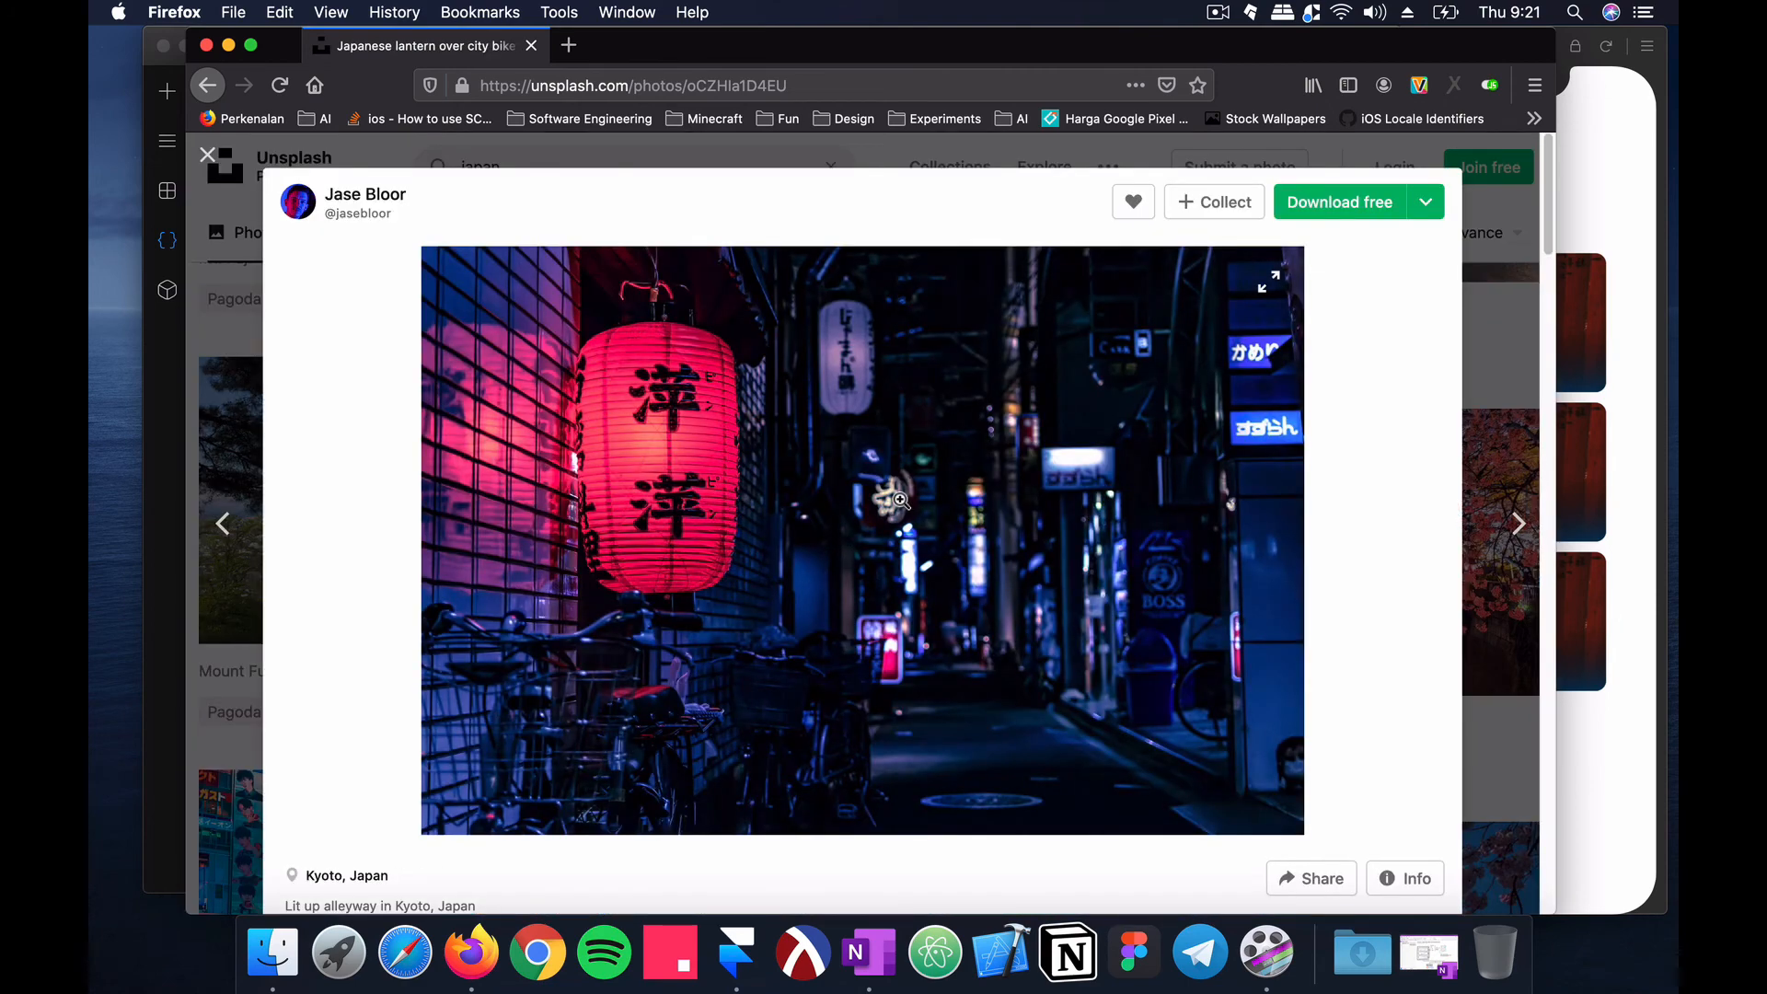
Step: View the lantern photo as a standalone image and copy its full URL
right_click(898, 498)
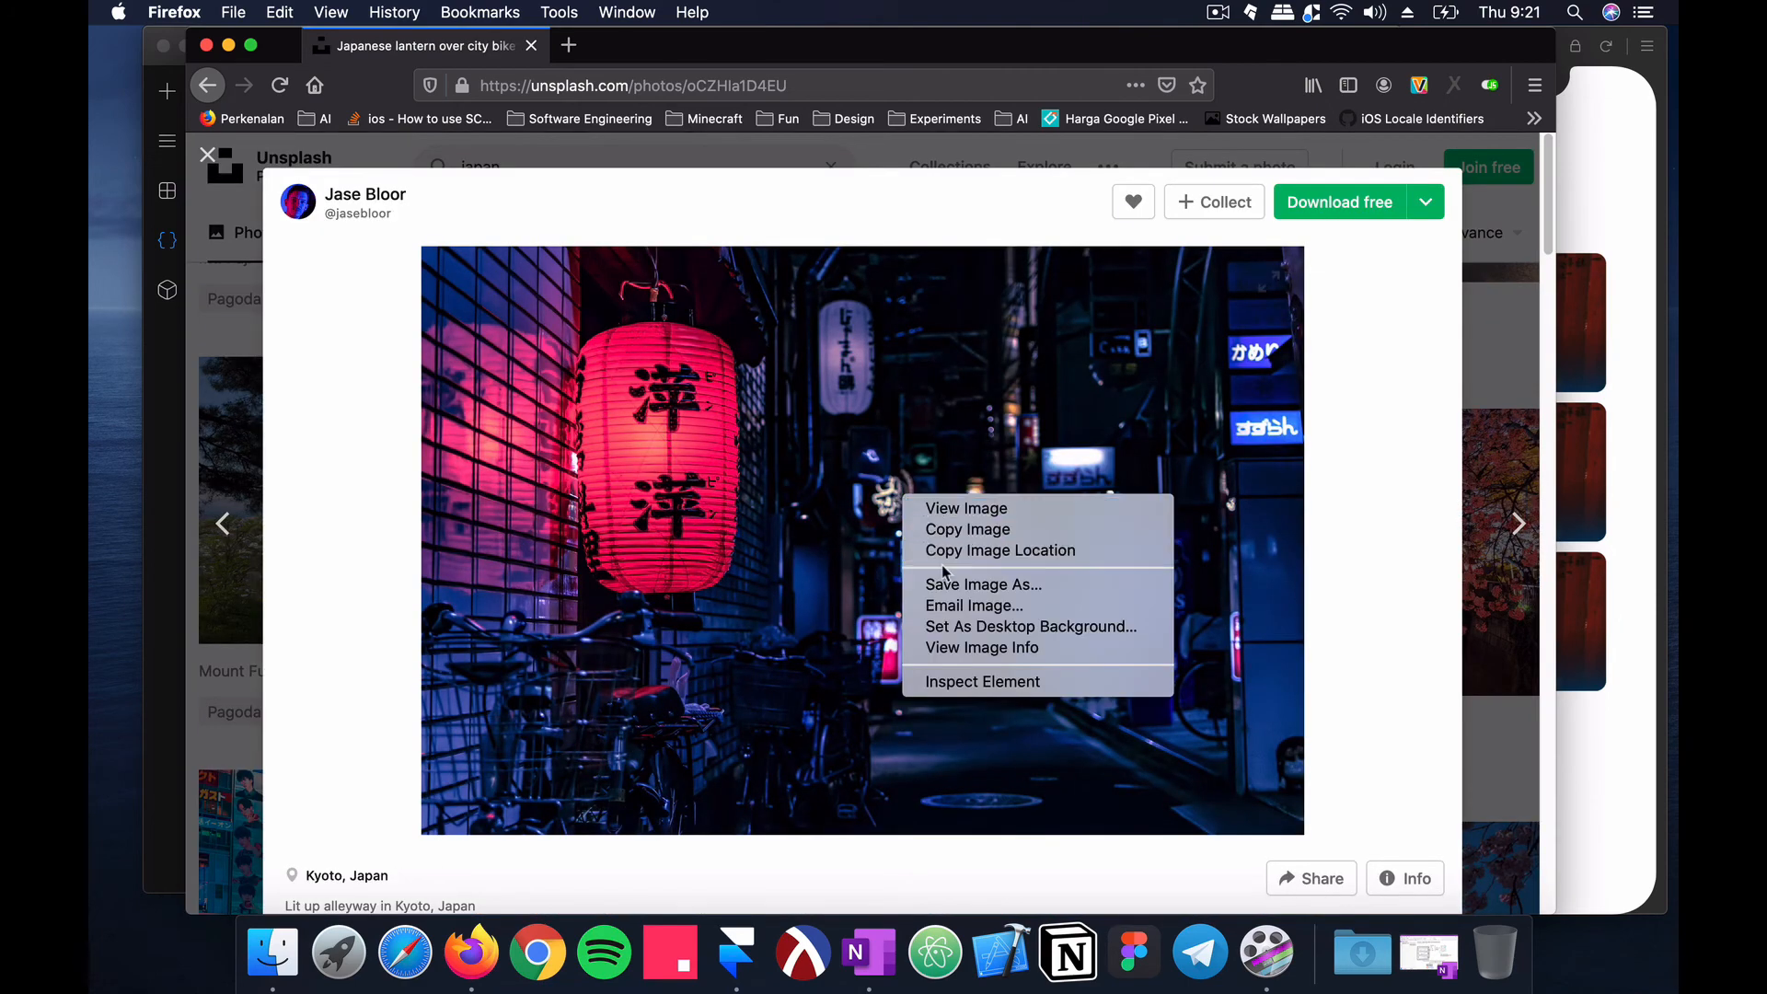
left_click(963, 509)
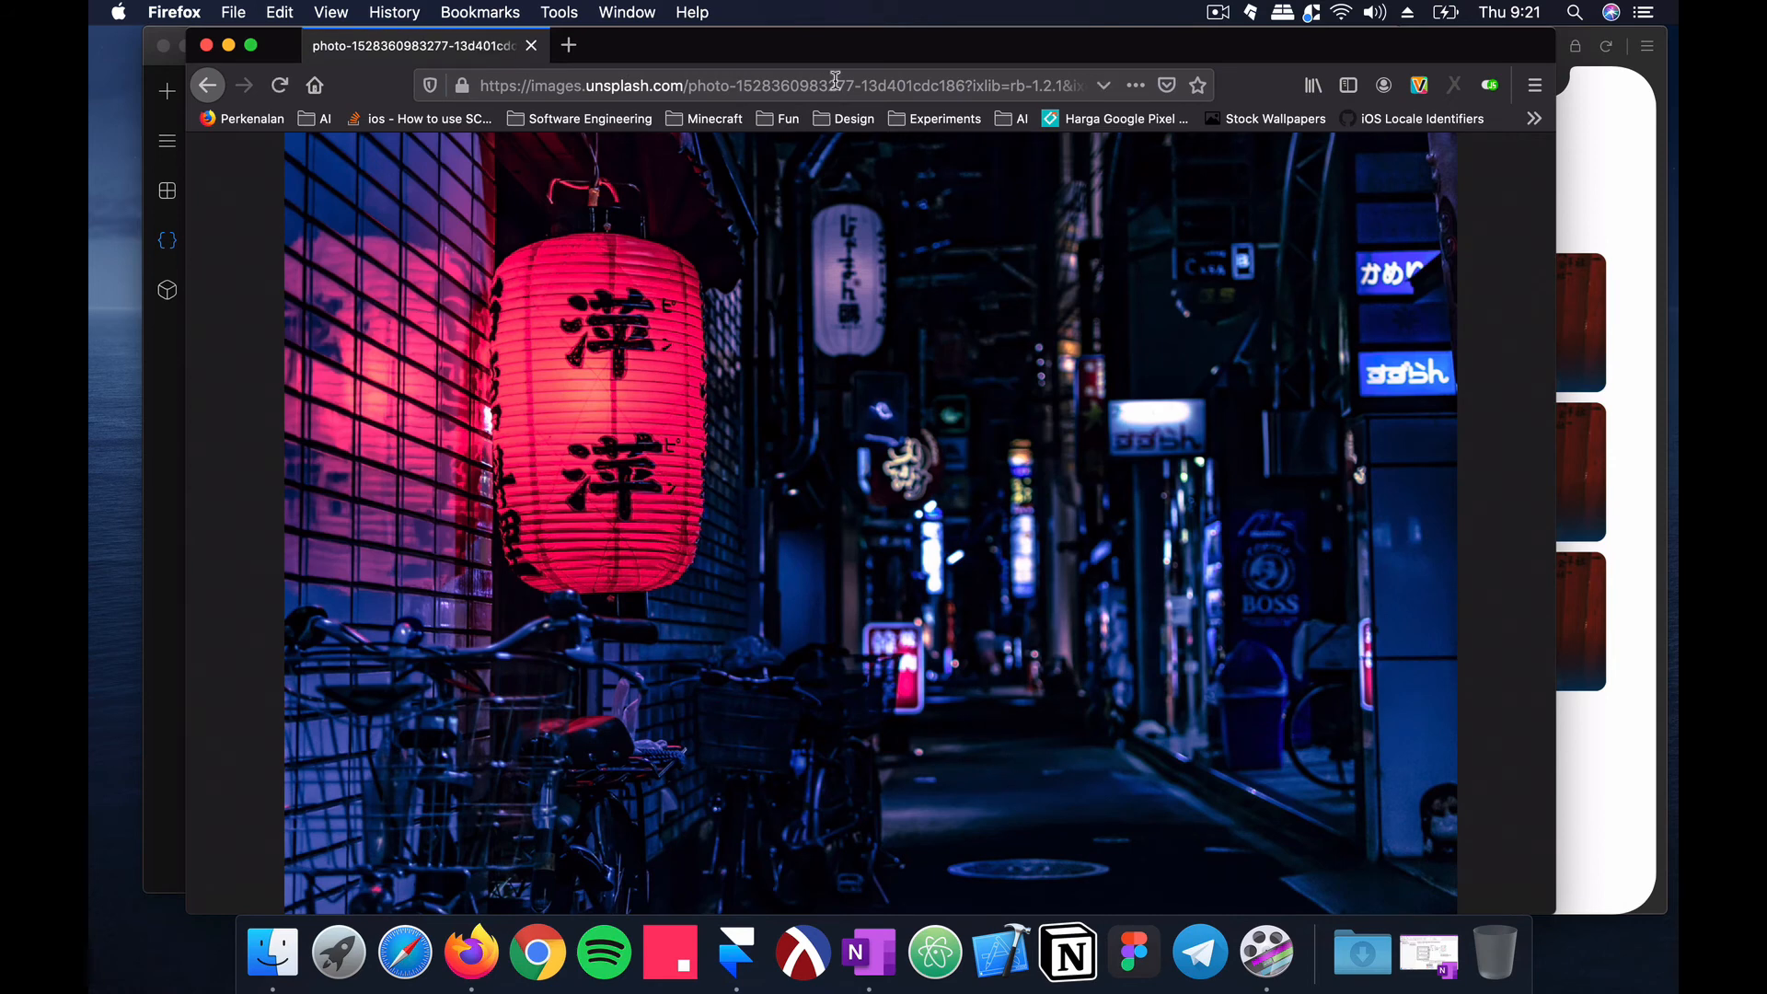
left_click(841, 91)
key("super+c")
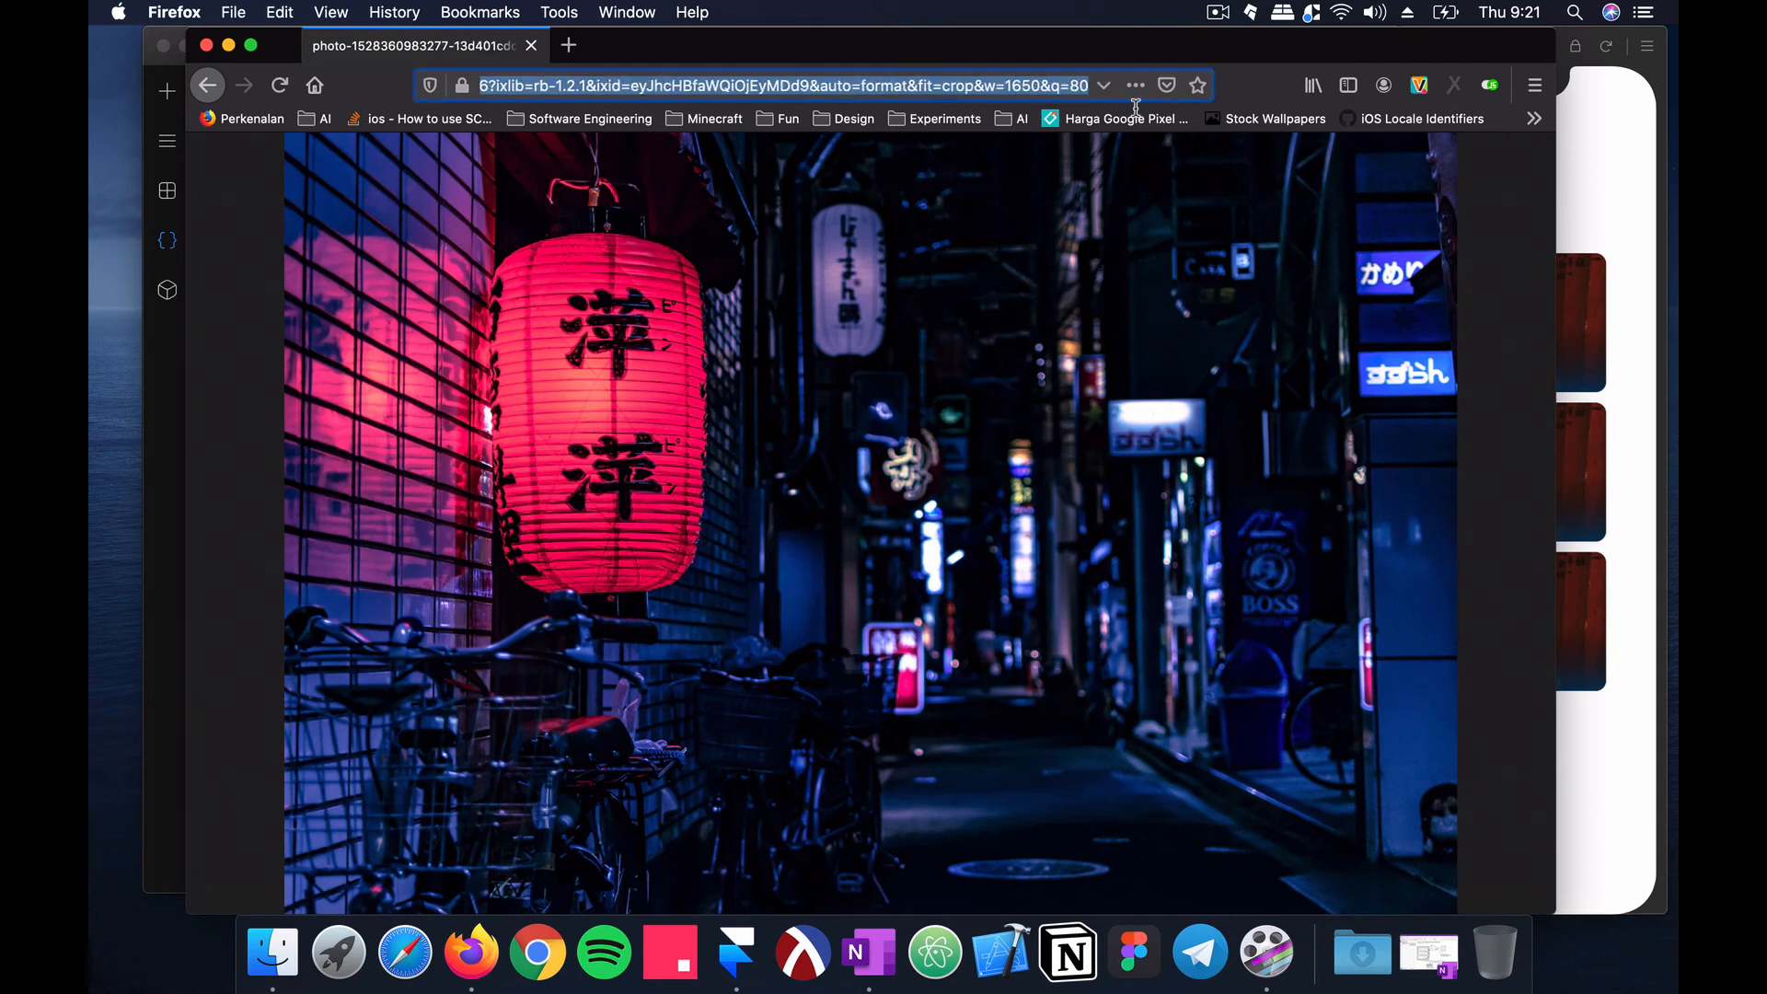
Step: Return to Framer X, replace the base URL in cityCard1's Image value with the copied lantern photo URL, and save
left_click(228, 45)
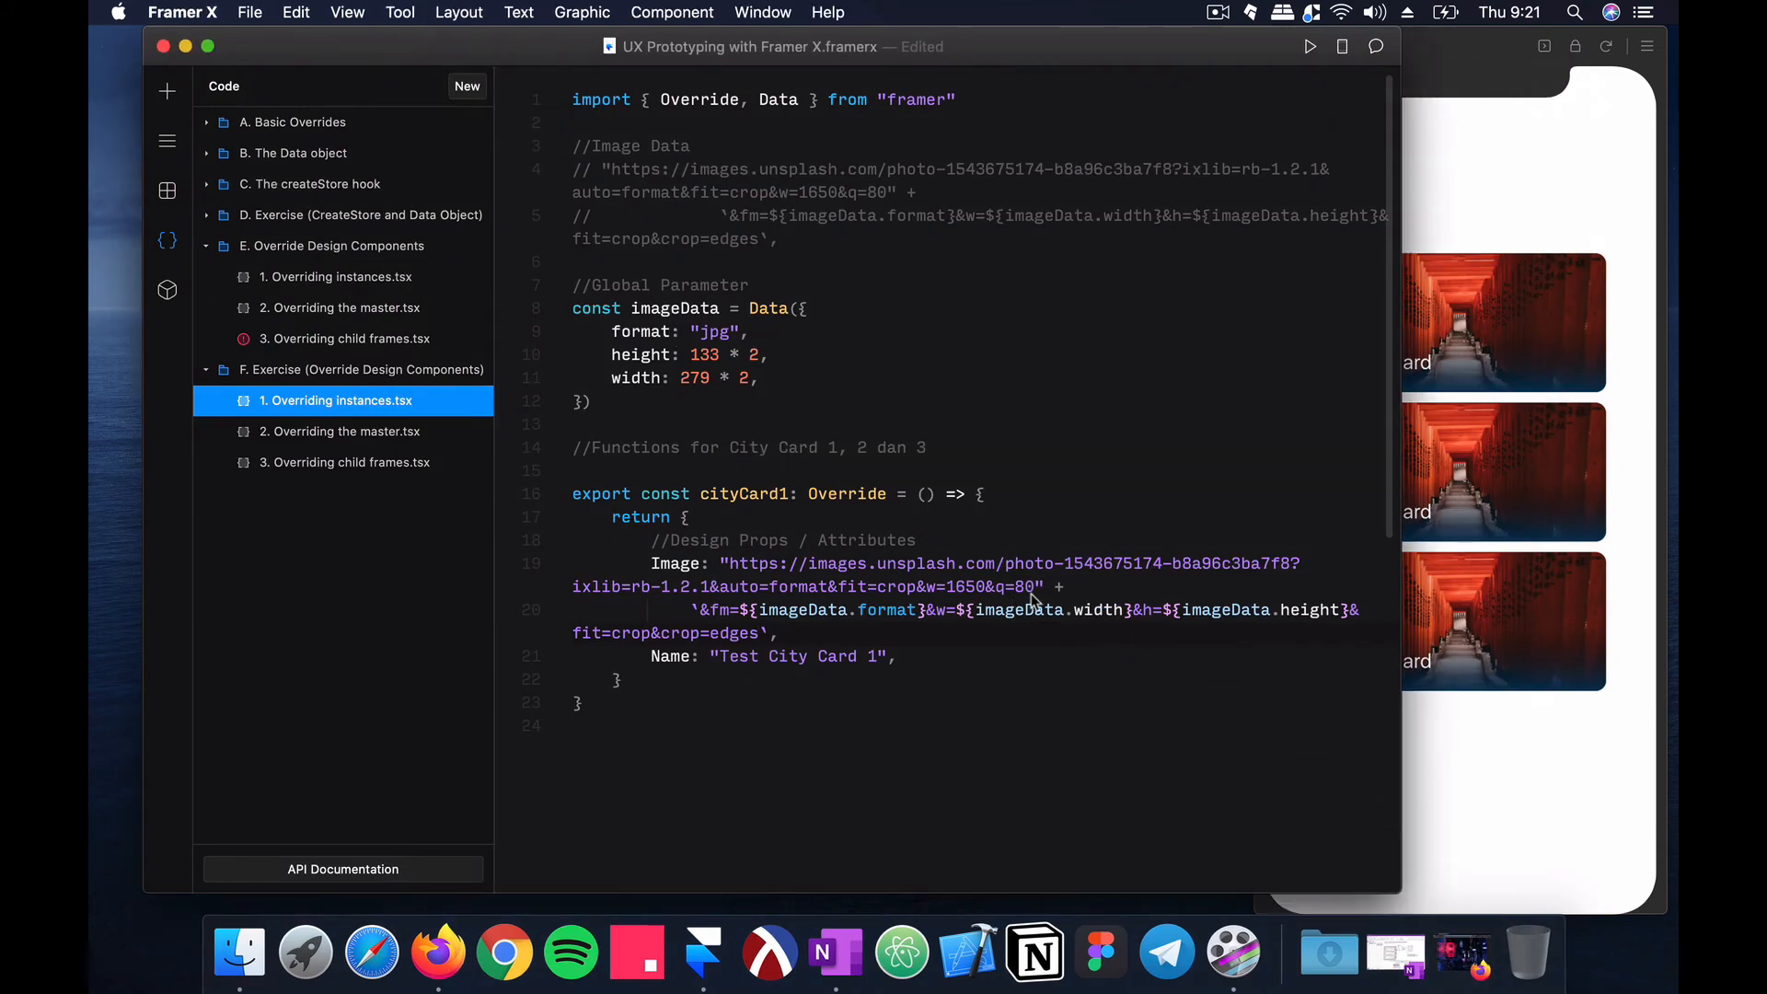
left_click_drag(1035, 587, 738, 564)
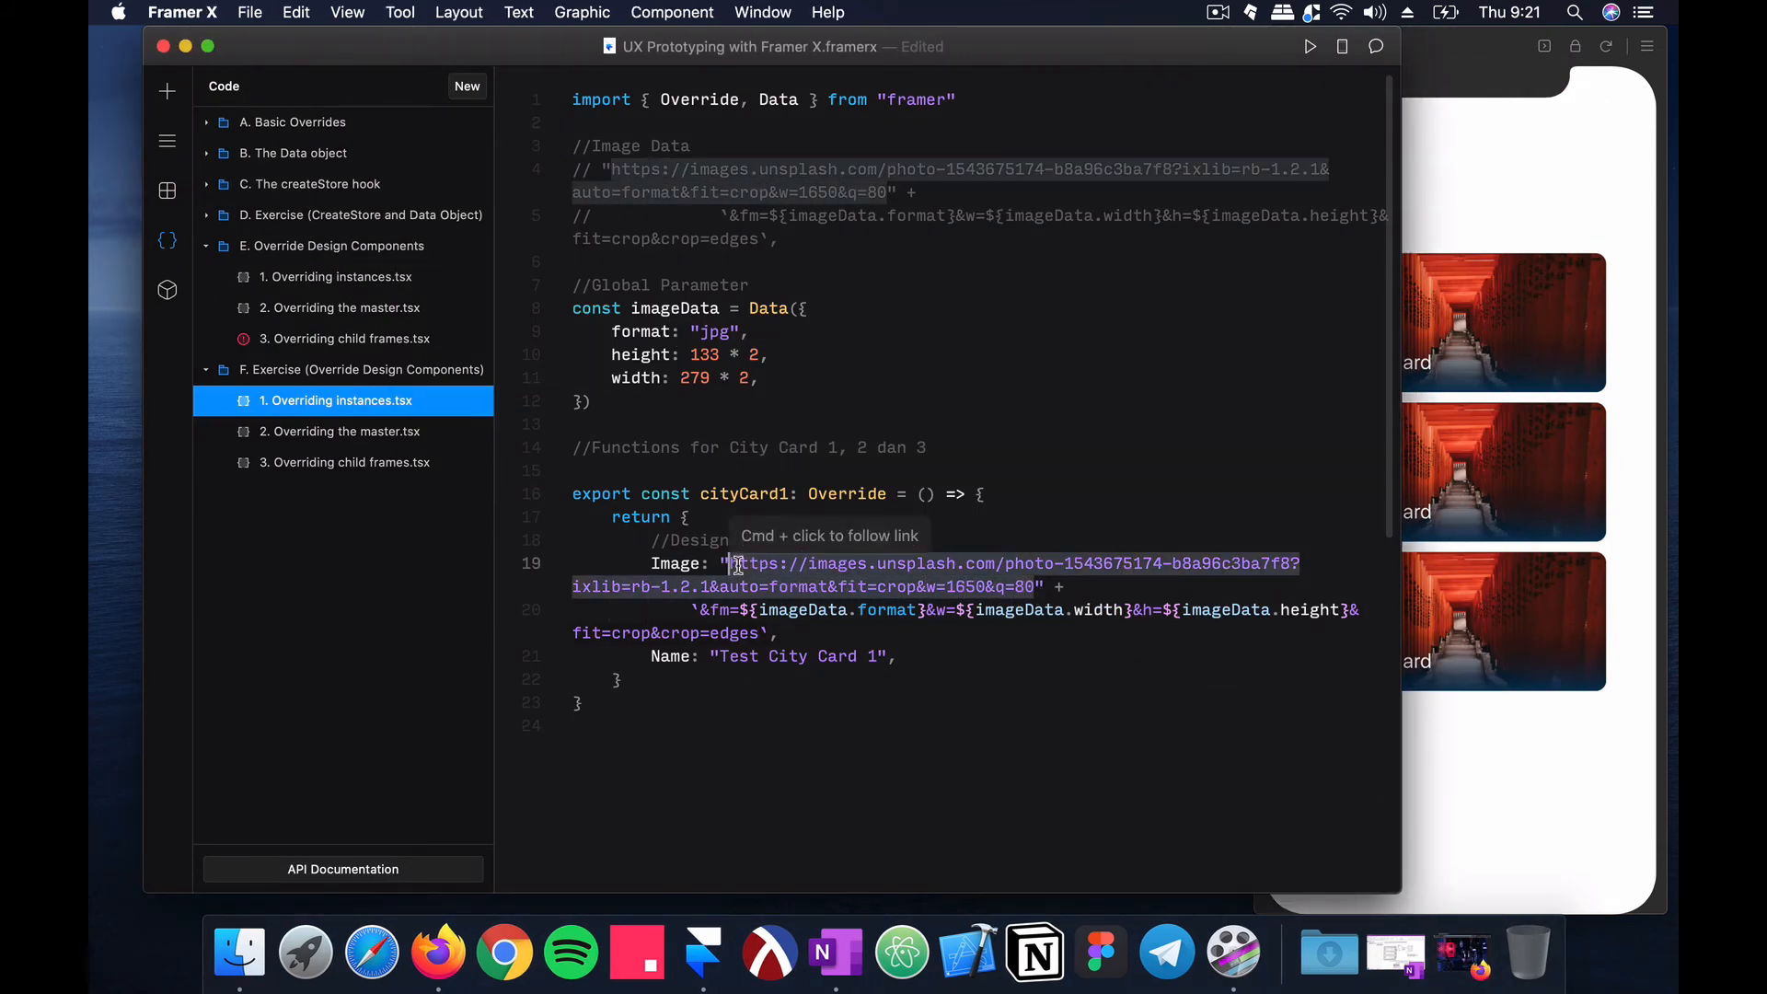
key("BackSpace")
key("super+v")
key("super+s")
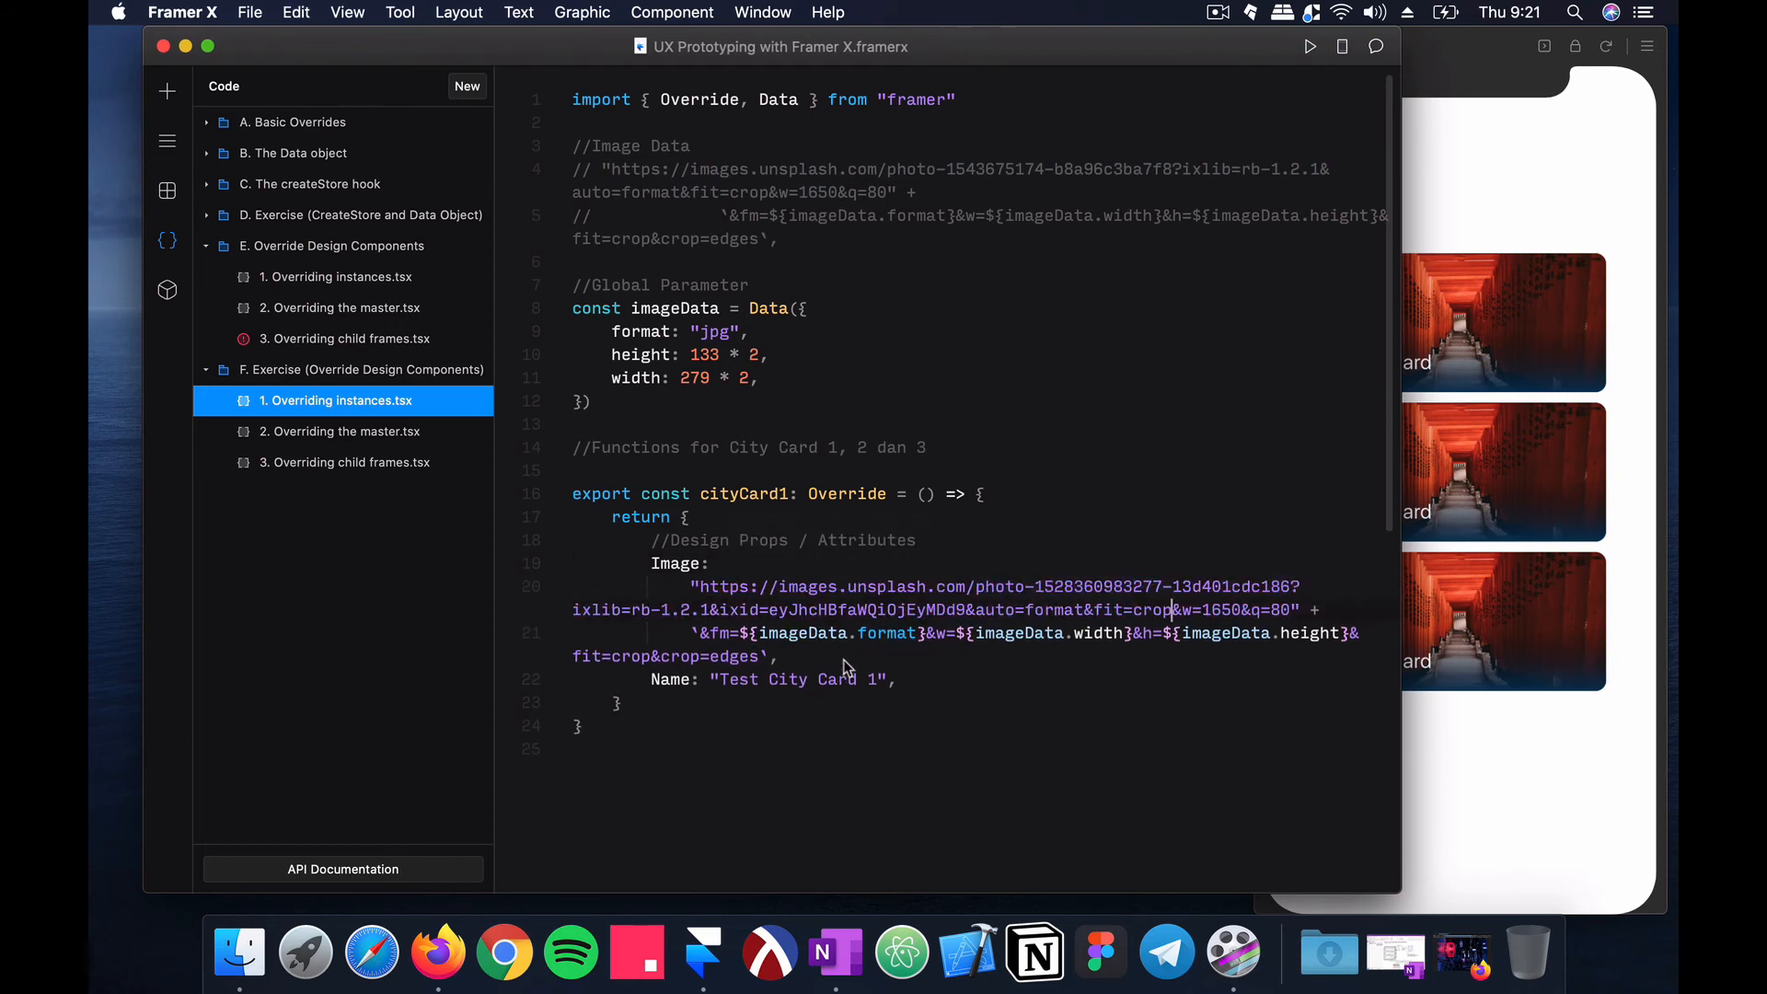
Step: Enlarge the code text, re-enter the global constant's name as imageData, and save the file
key("super+equal")
key("super+equal")
scroll(846, 664, "down", 3)
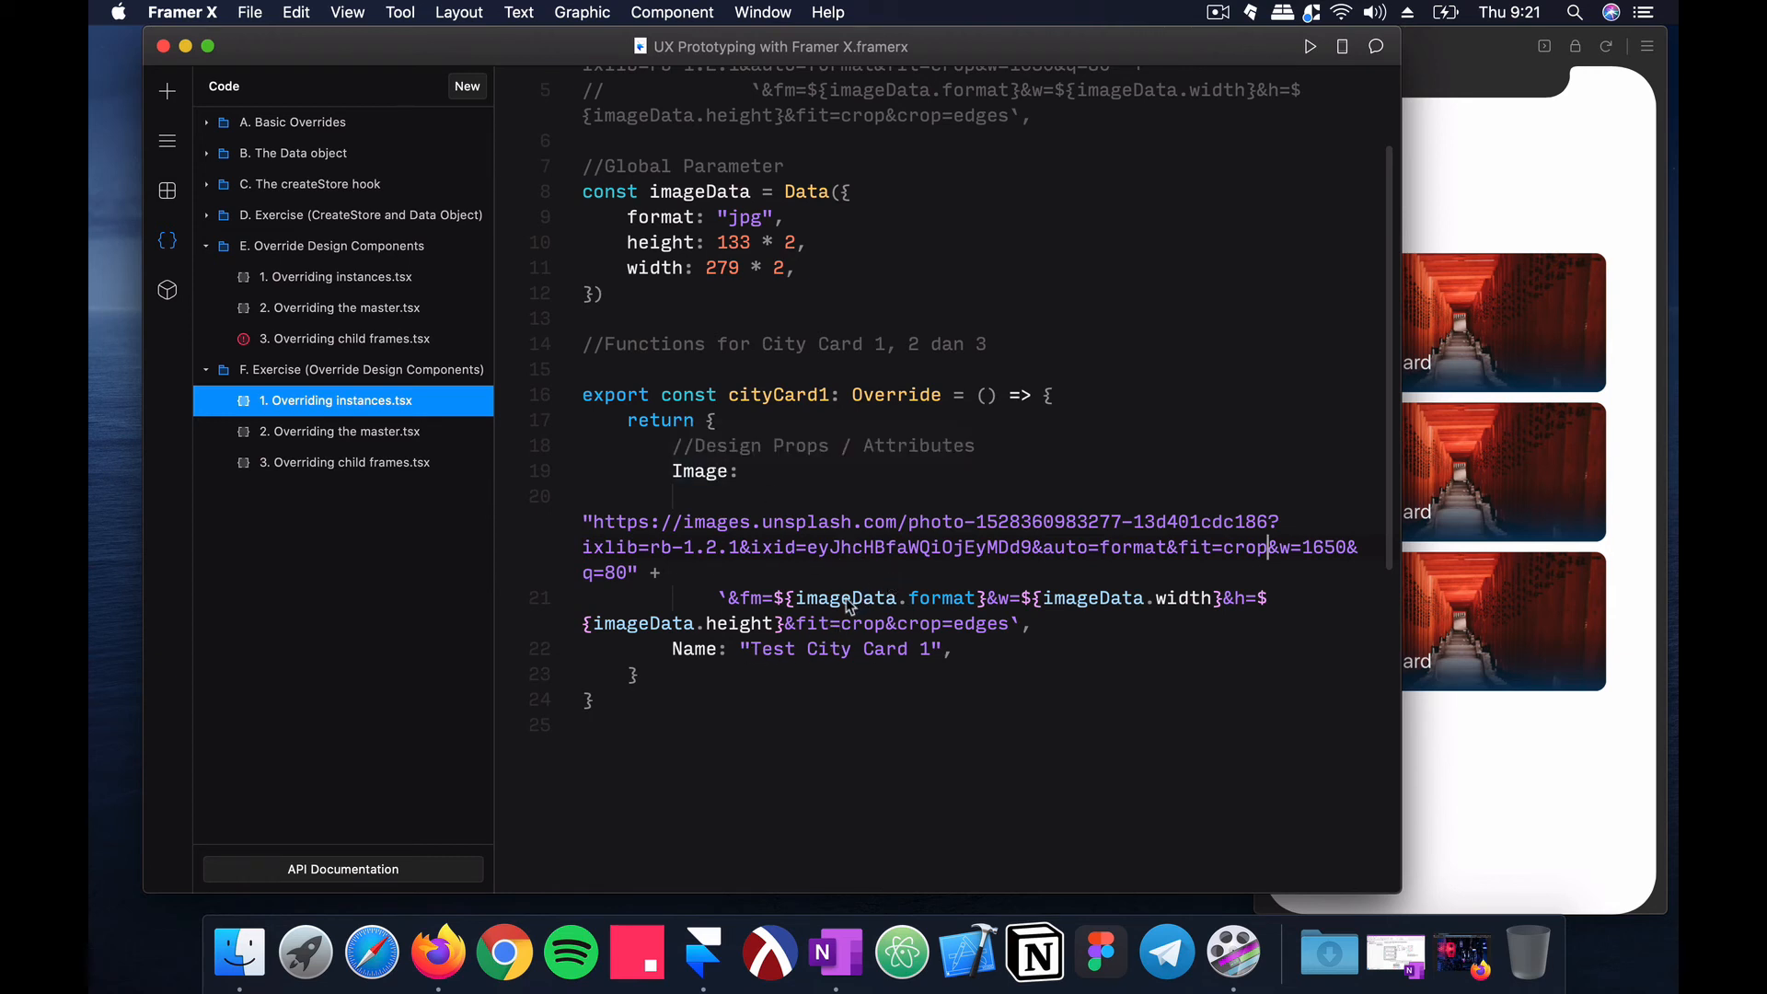
double_click(722, 192)
type("image")
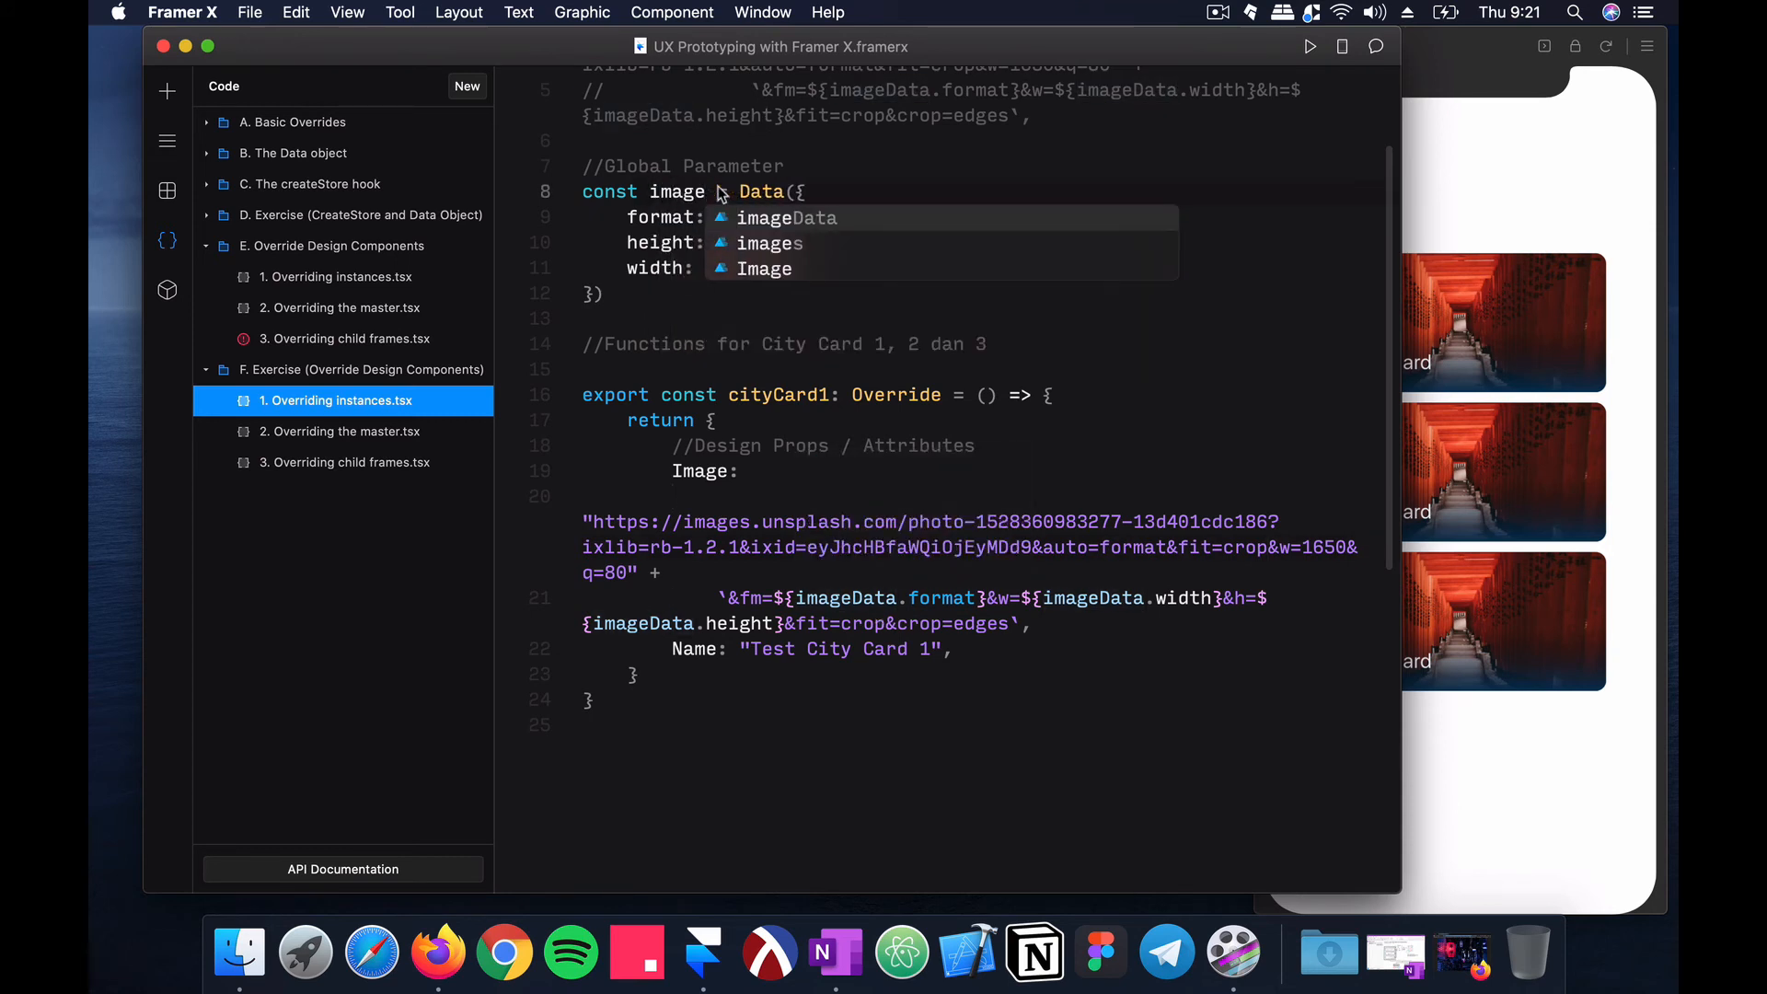
key("Return")
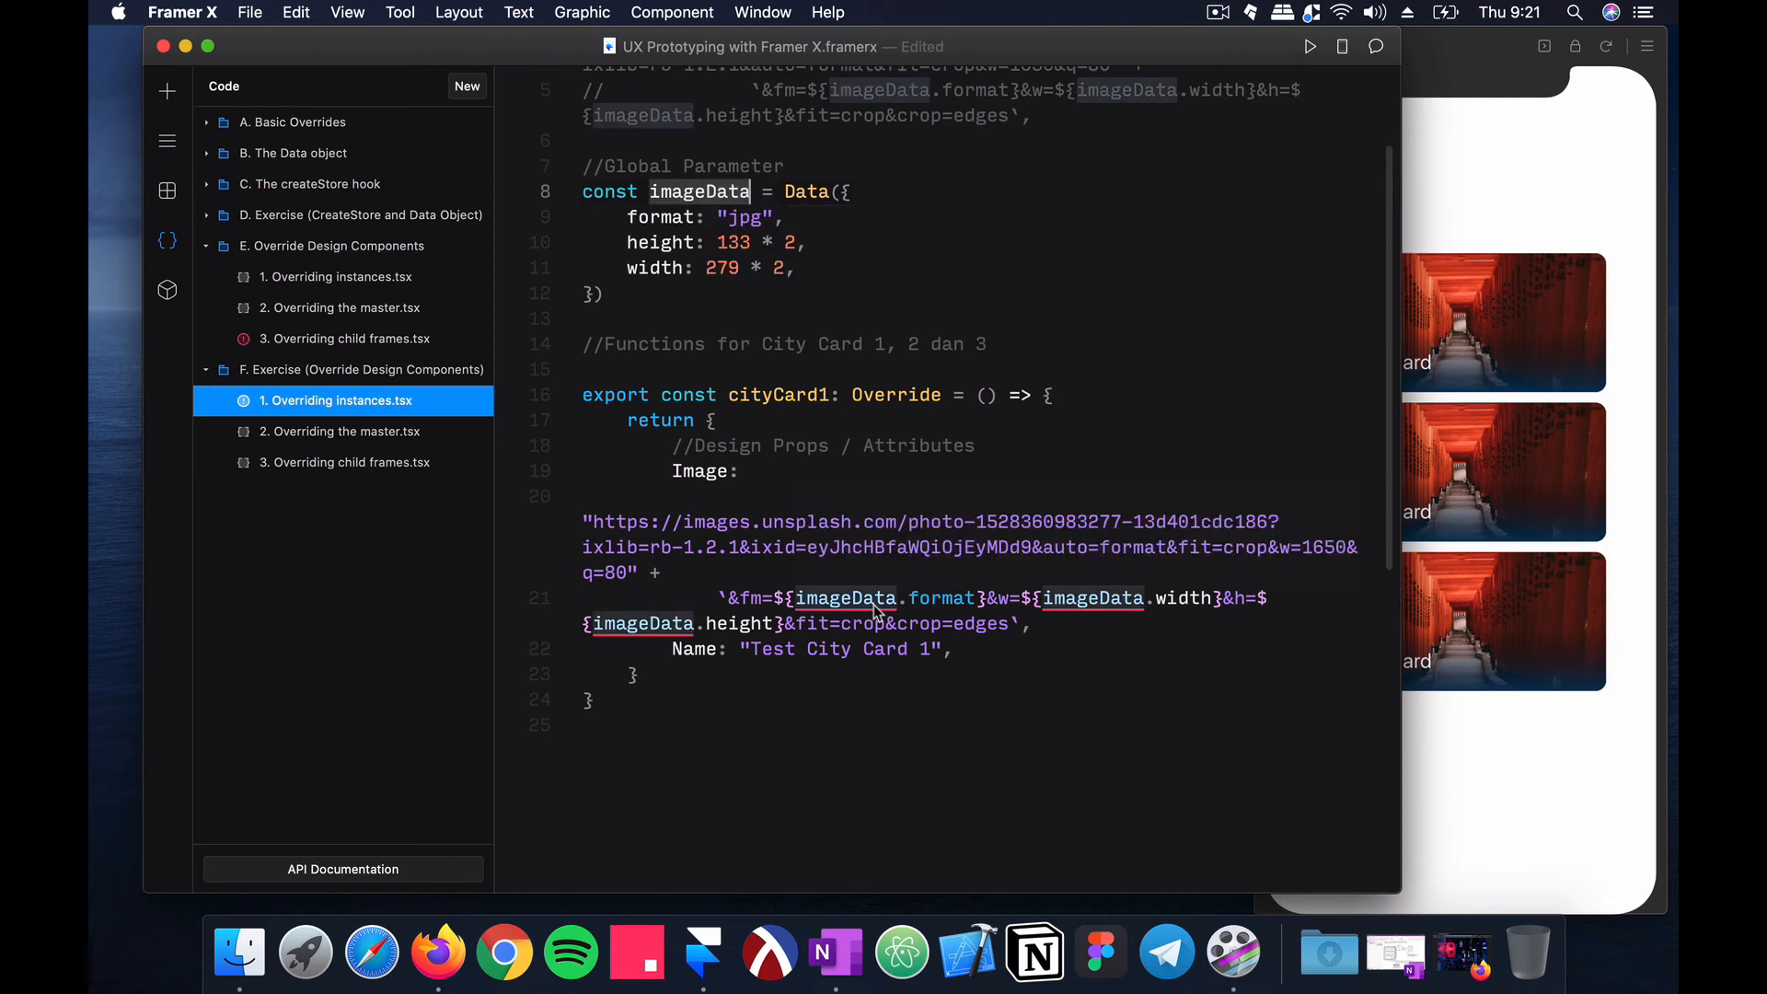
key("super+s")
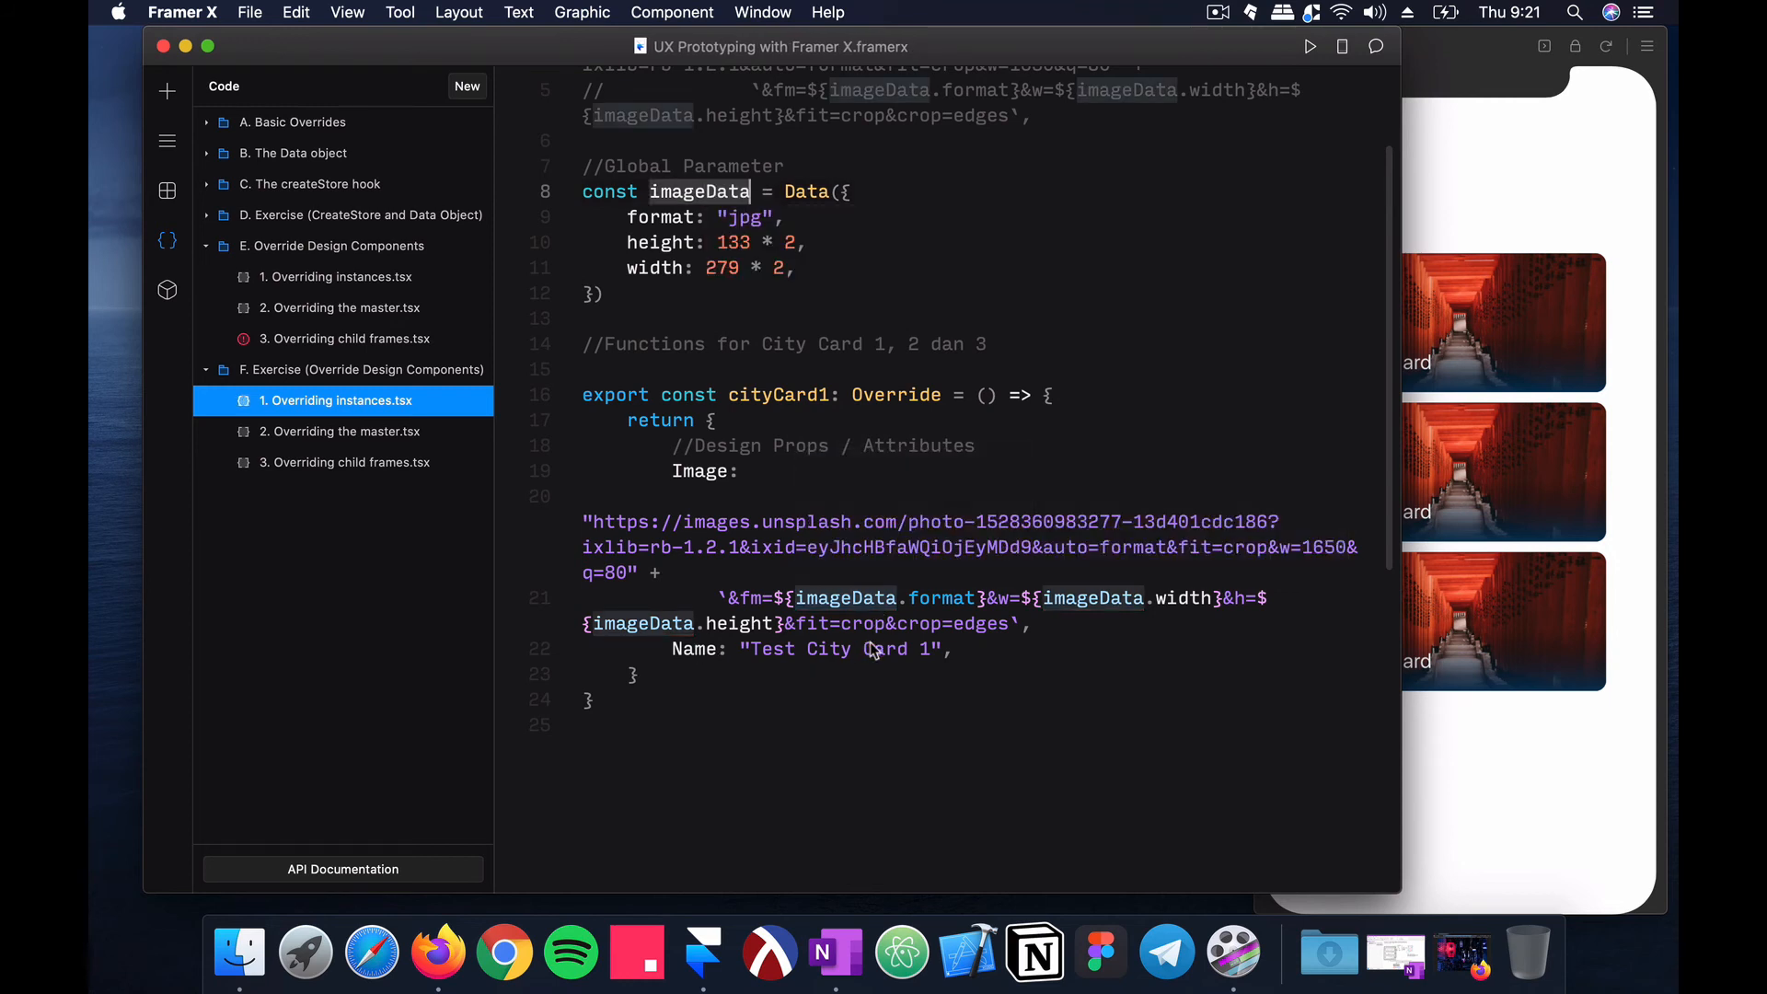
left_click(900, 652)
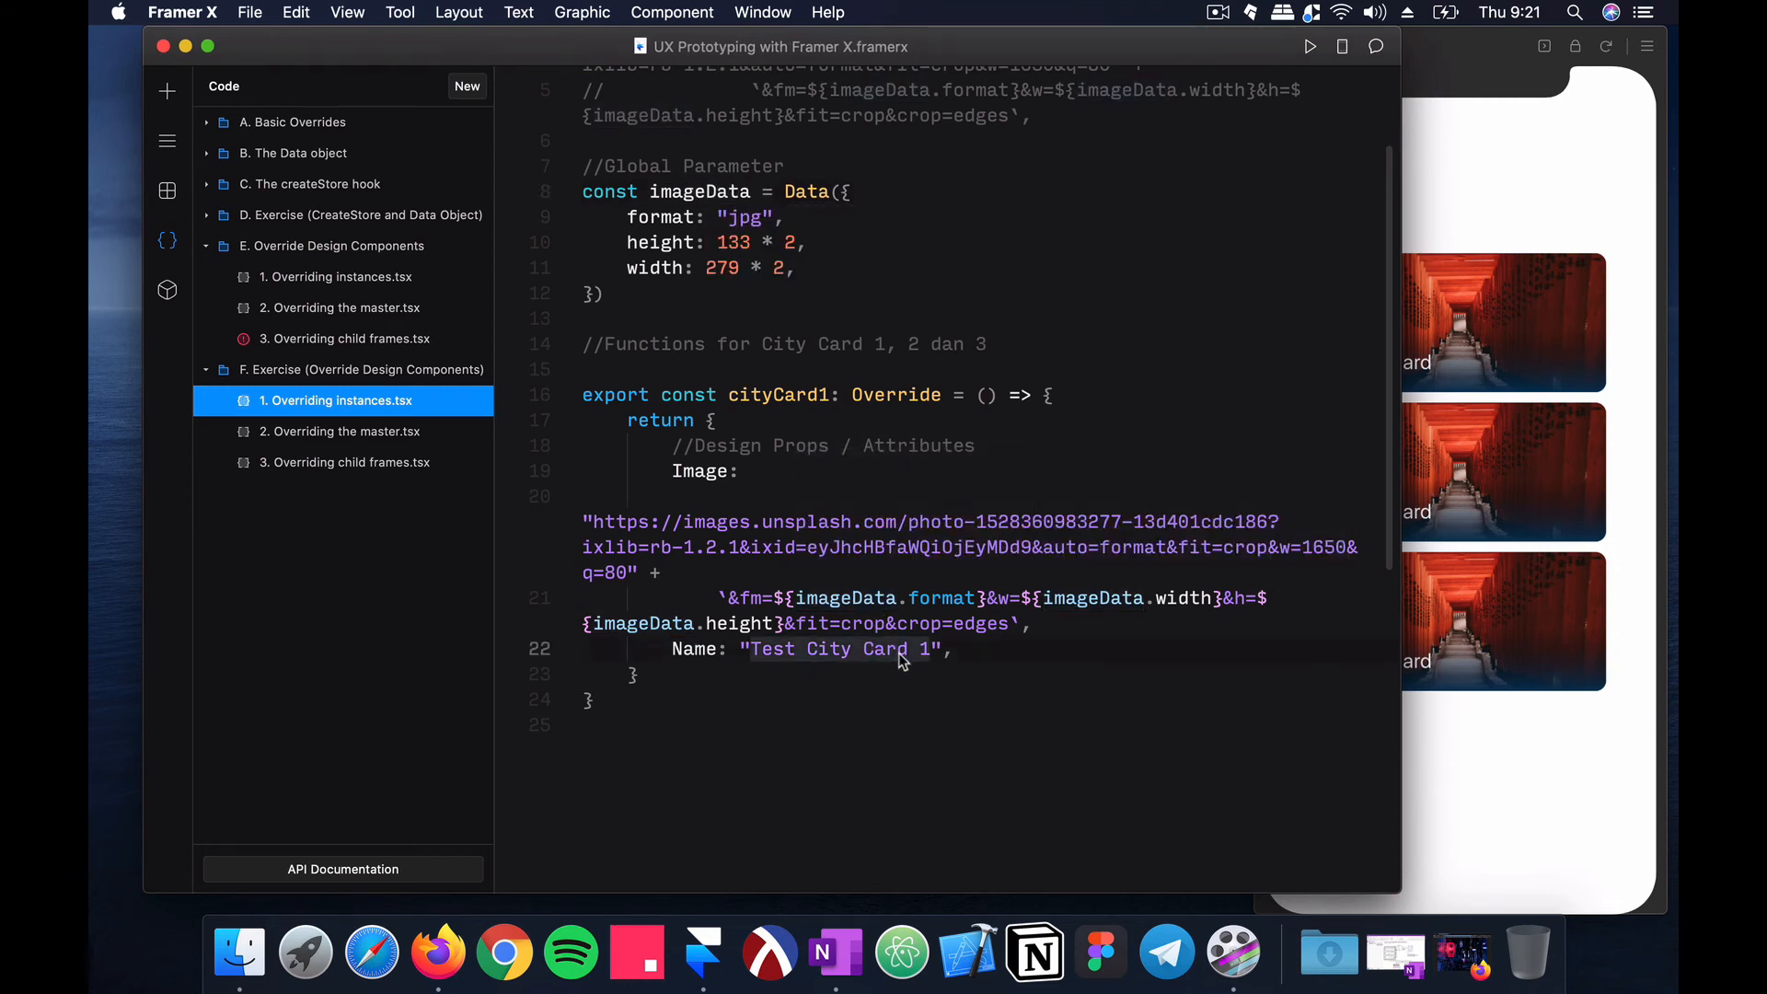
Step: Assign the cityCard1 override from section F's Overriding instances file to the exercise frame's first City Card and save
left_click(159, 92)
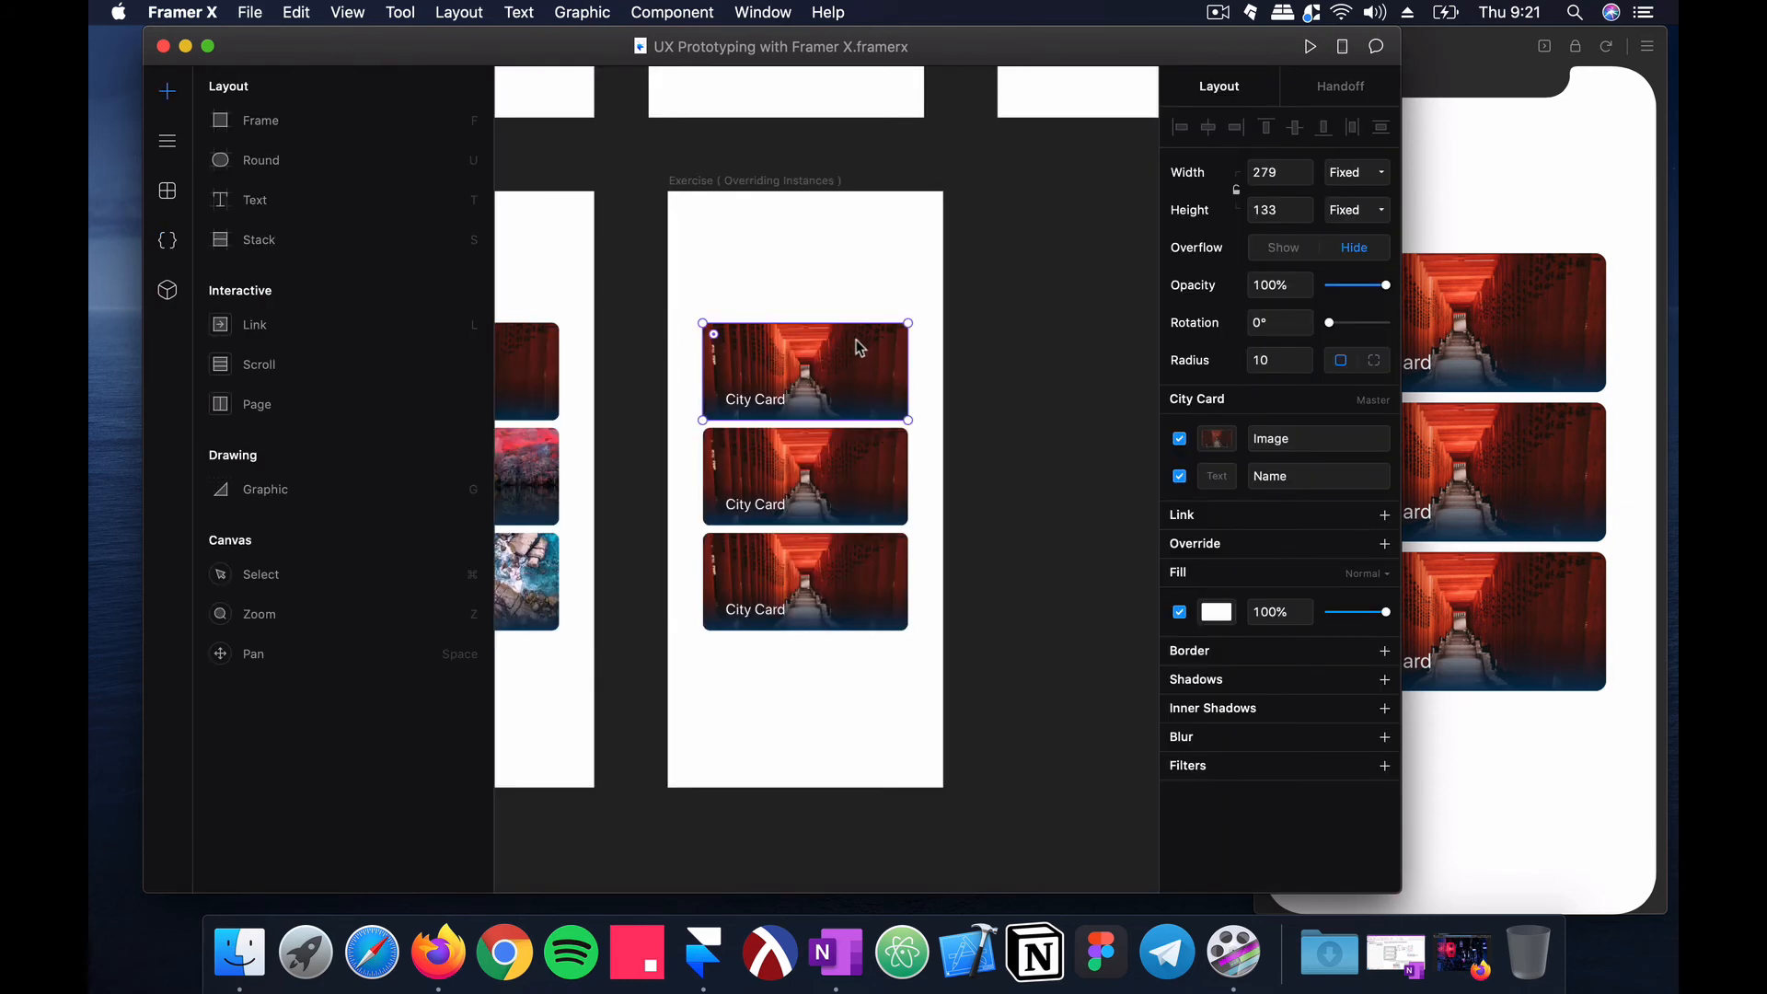
left_click(1268, 545)
left_click(1312, 587)
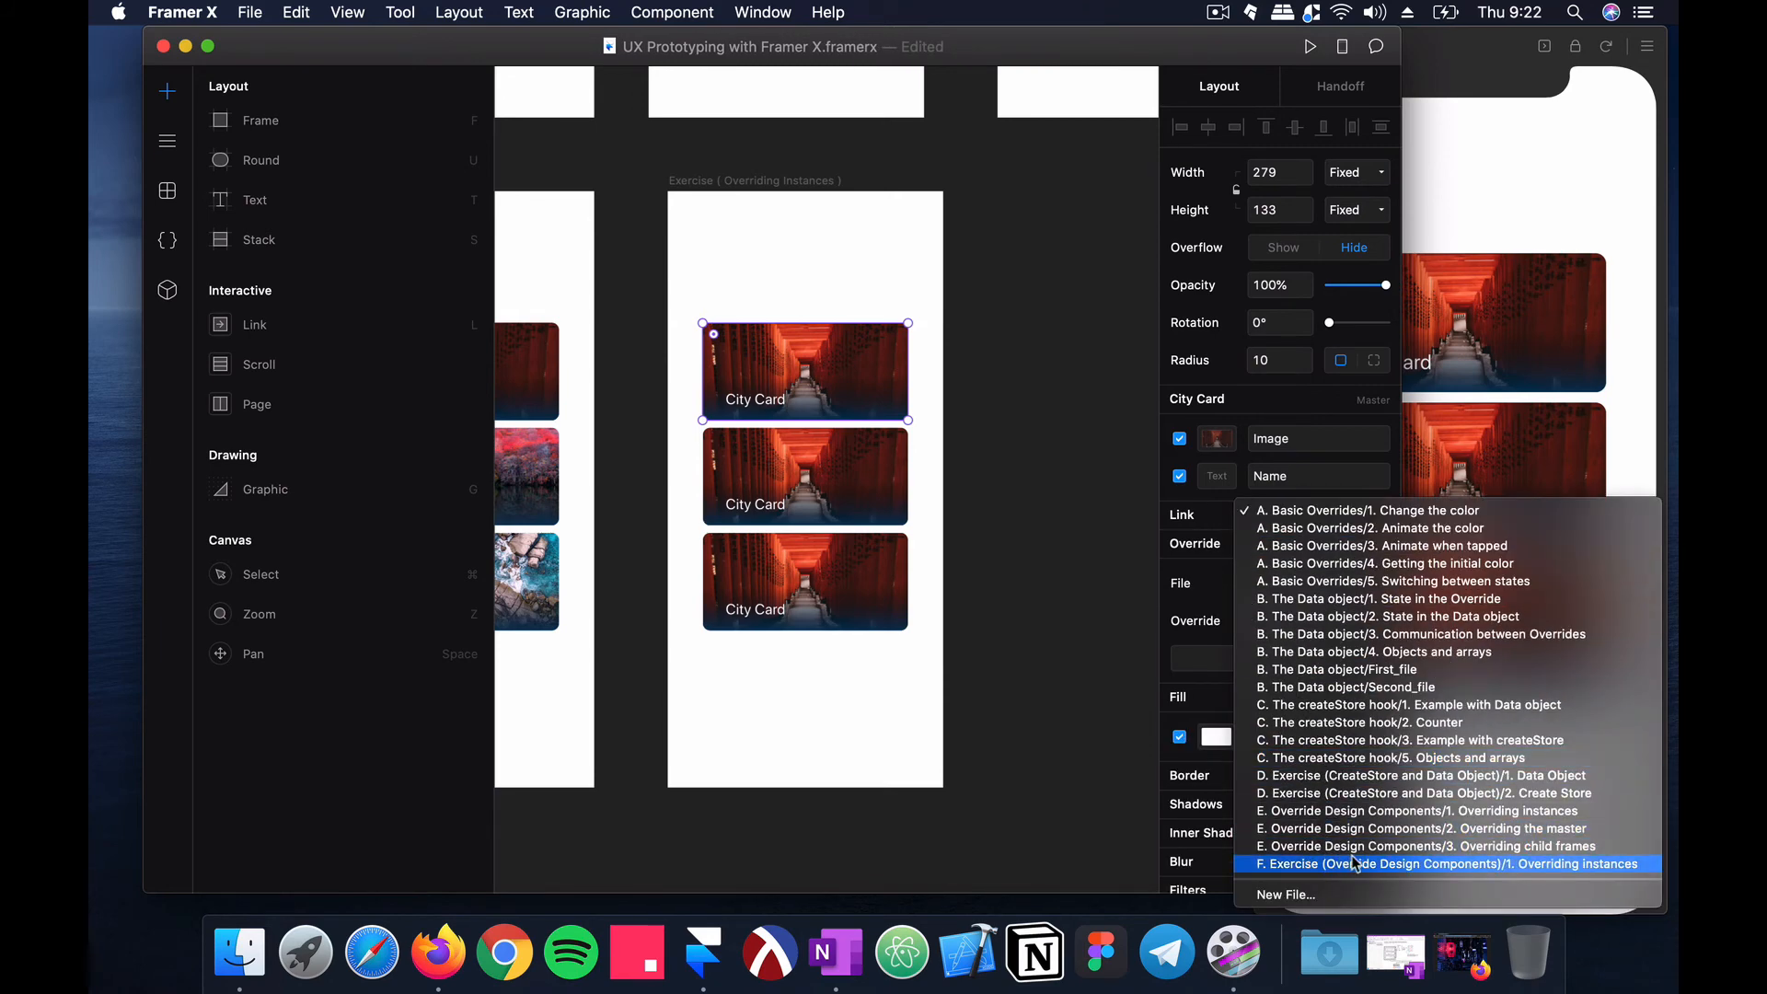
left_click(1286, 865)
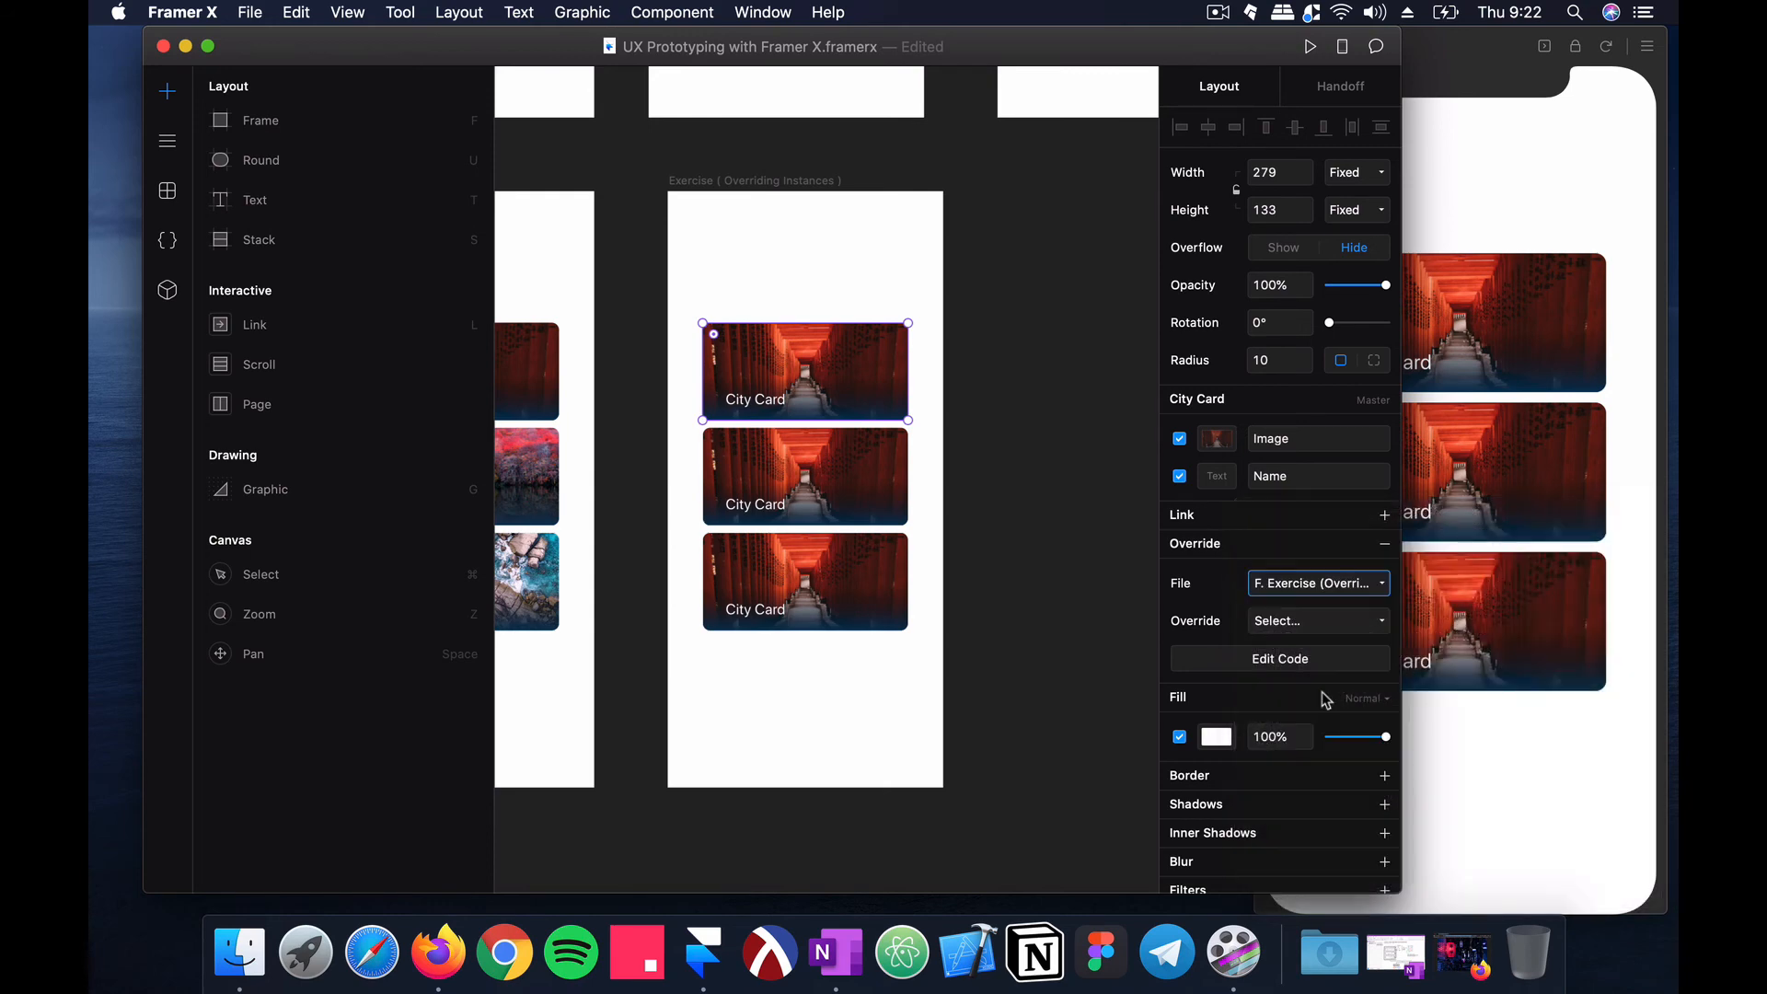
left_click(1331, 635)
left_click(1331, 659)
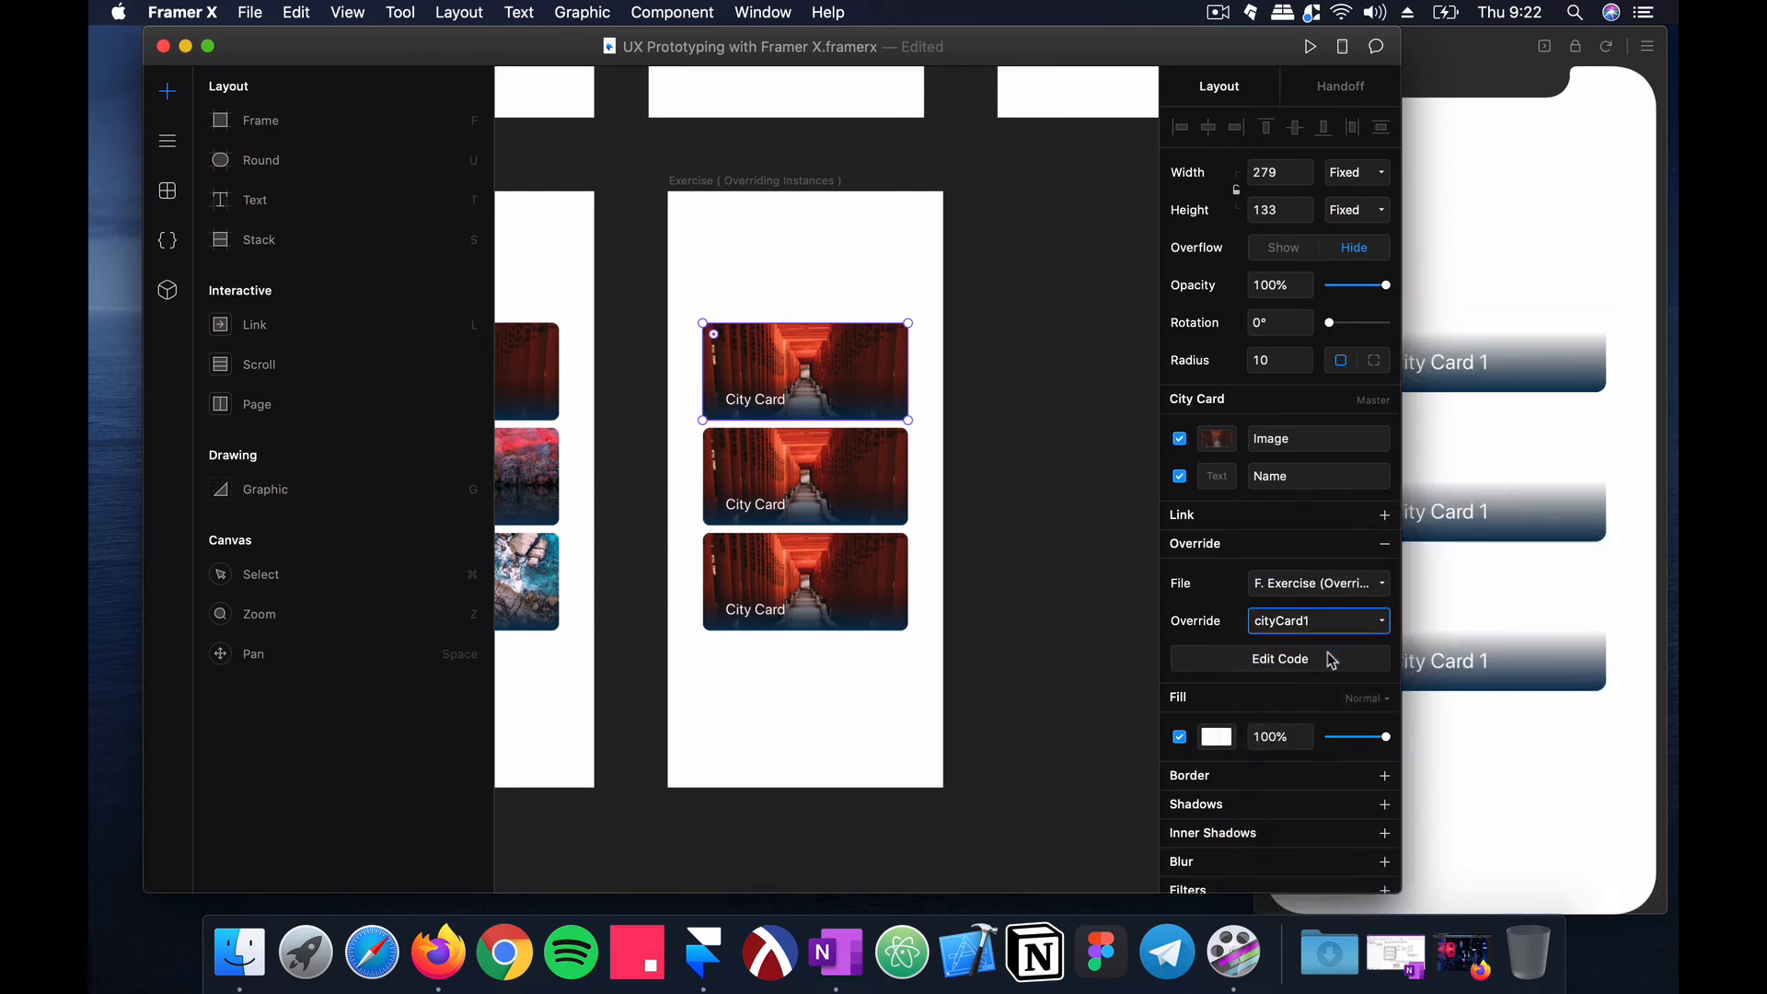
left_click(1579, 195)
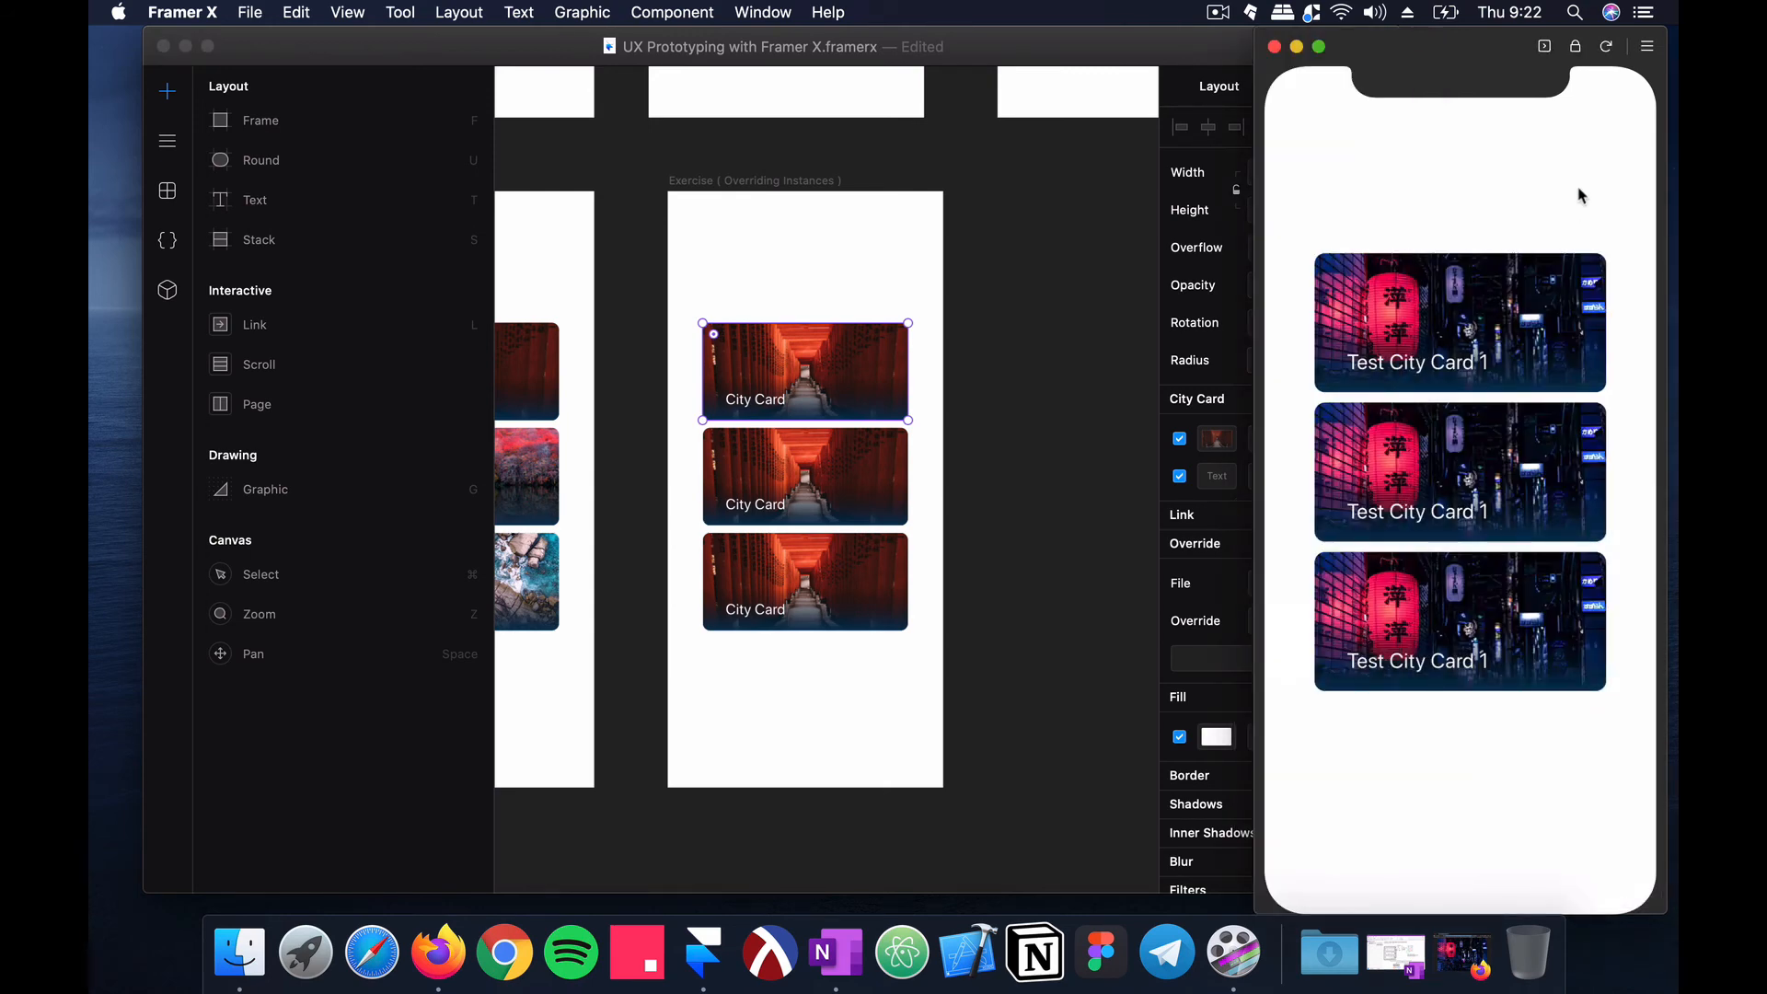
left_click(991, 341)
key("super+s")
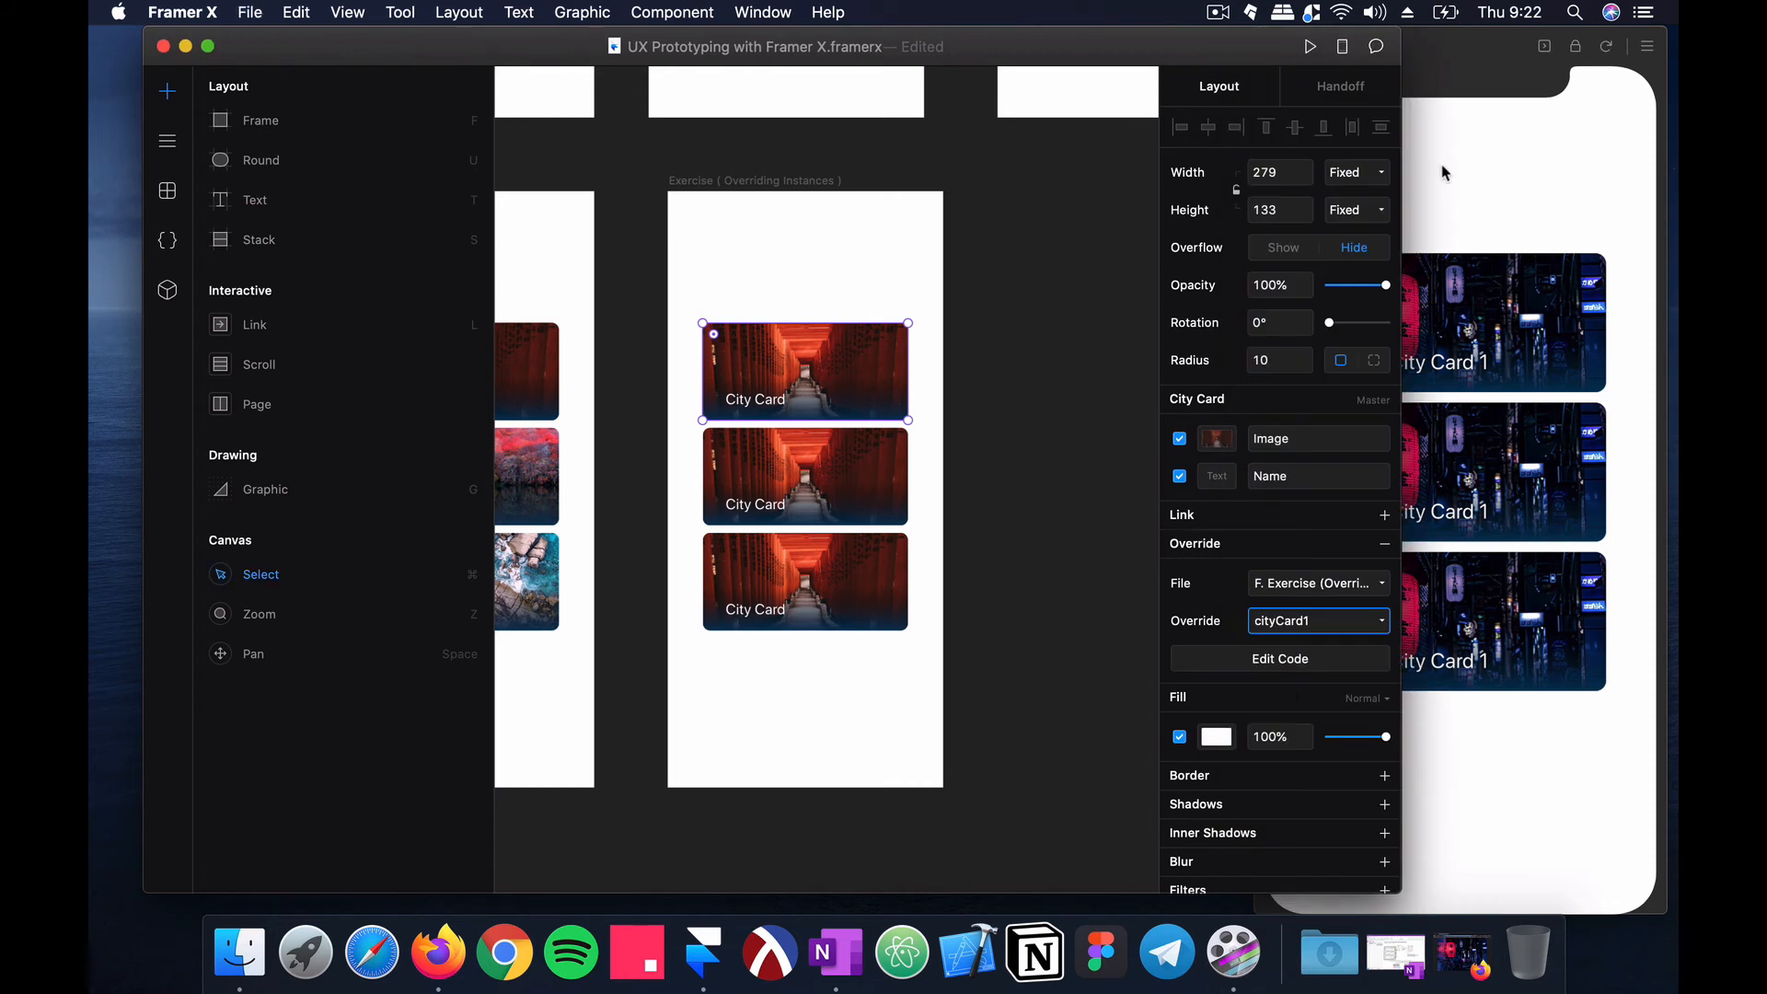
Step: Compare the override settings of the three City Cards in the exercise frame with their appearance in the live preview
left_click(1544, 153)
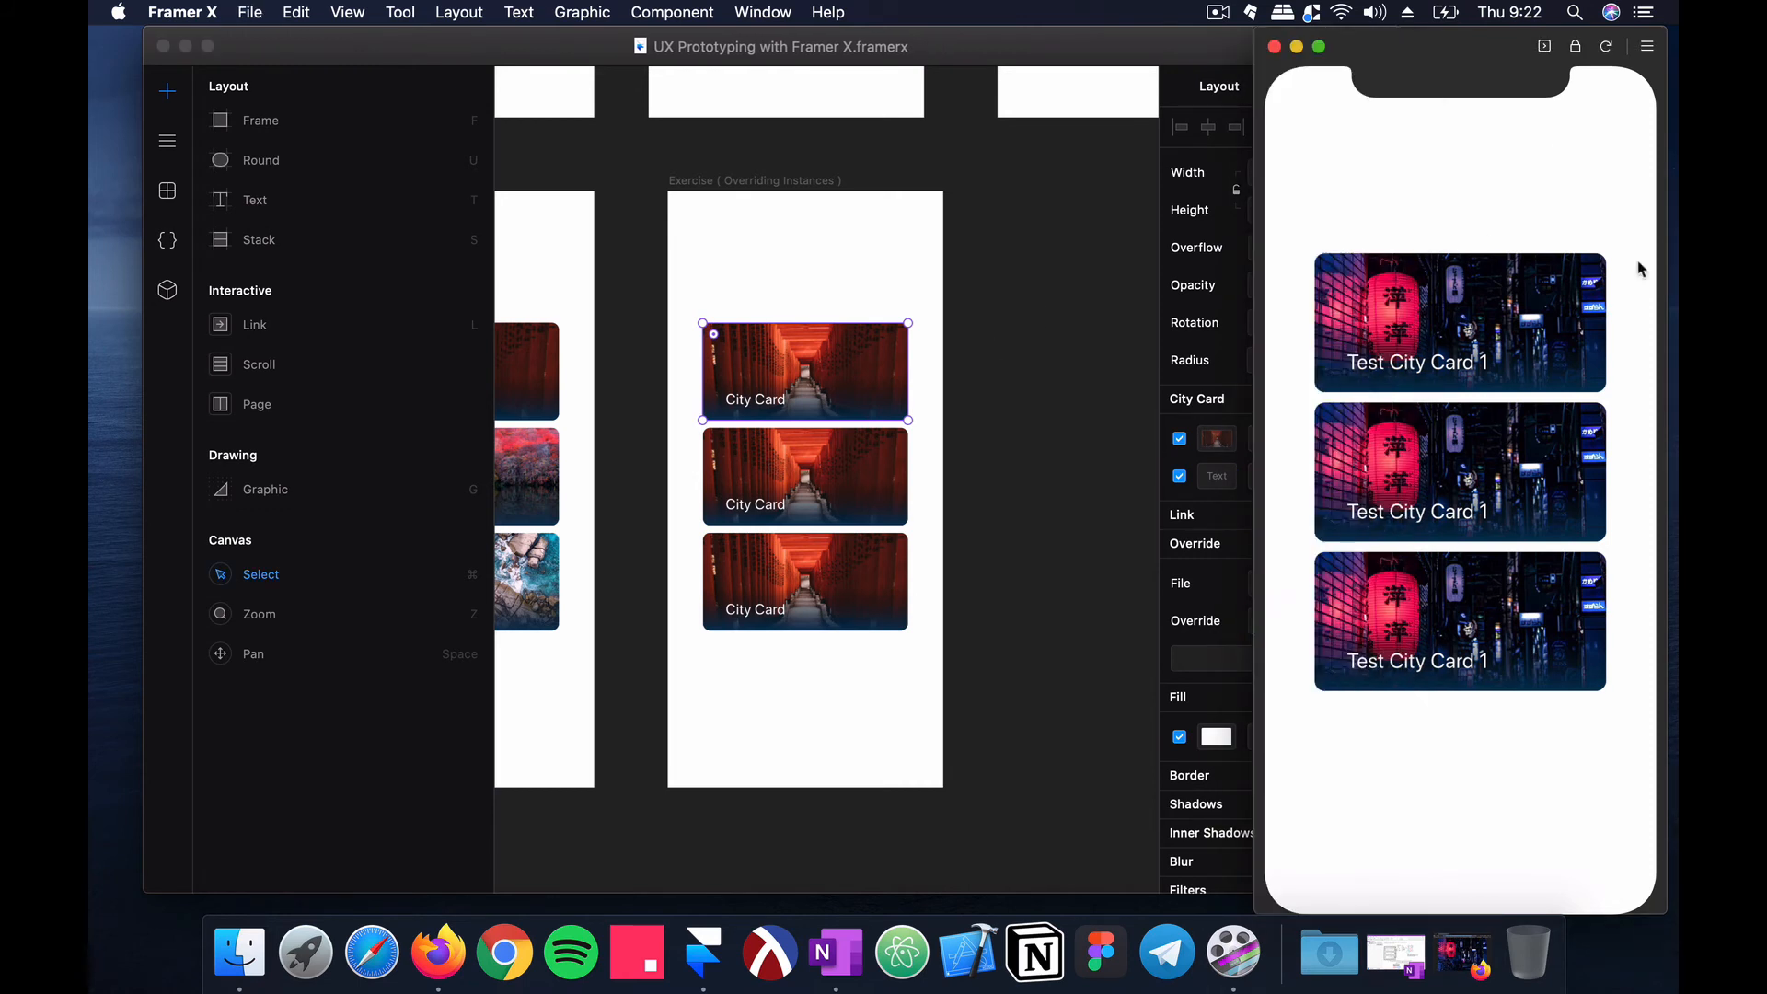
left_click(1028, 437)
left_click(851, 454)
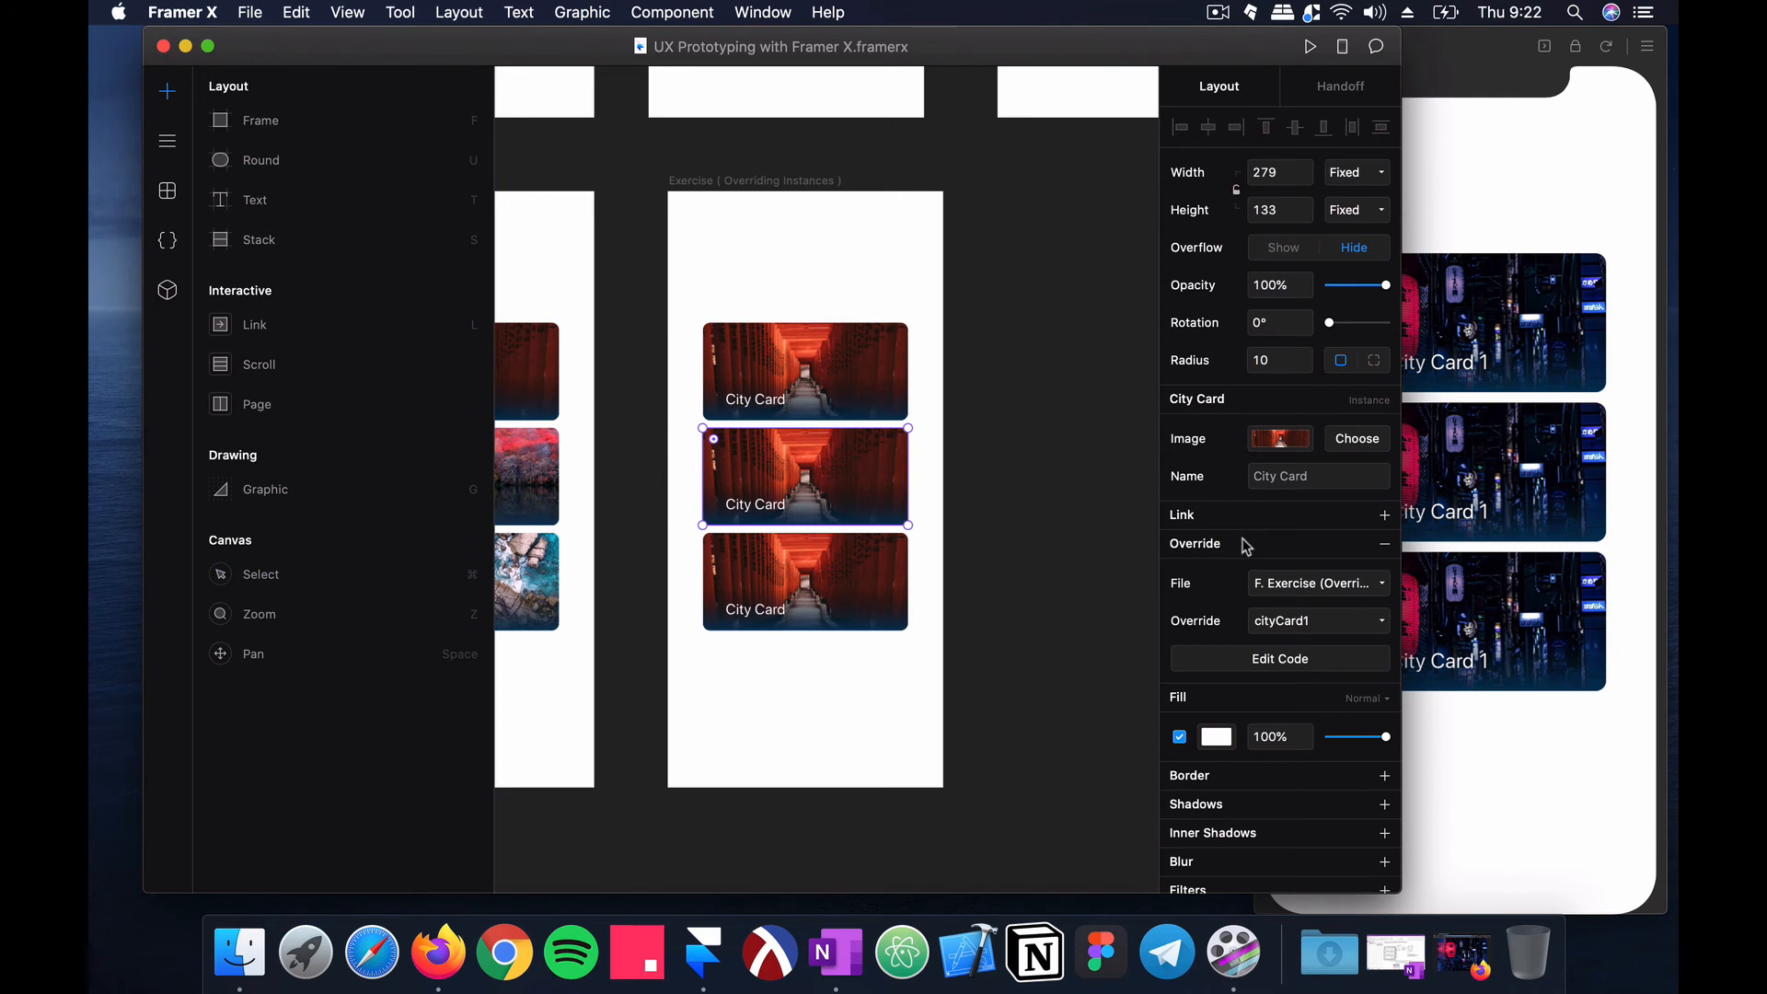
left_click(840, 594)
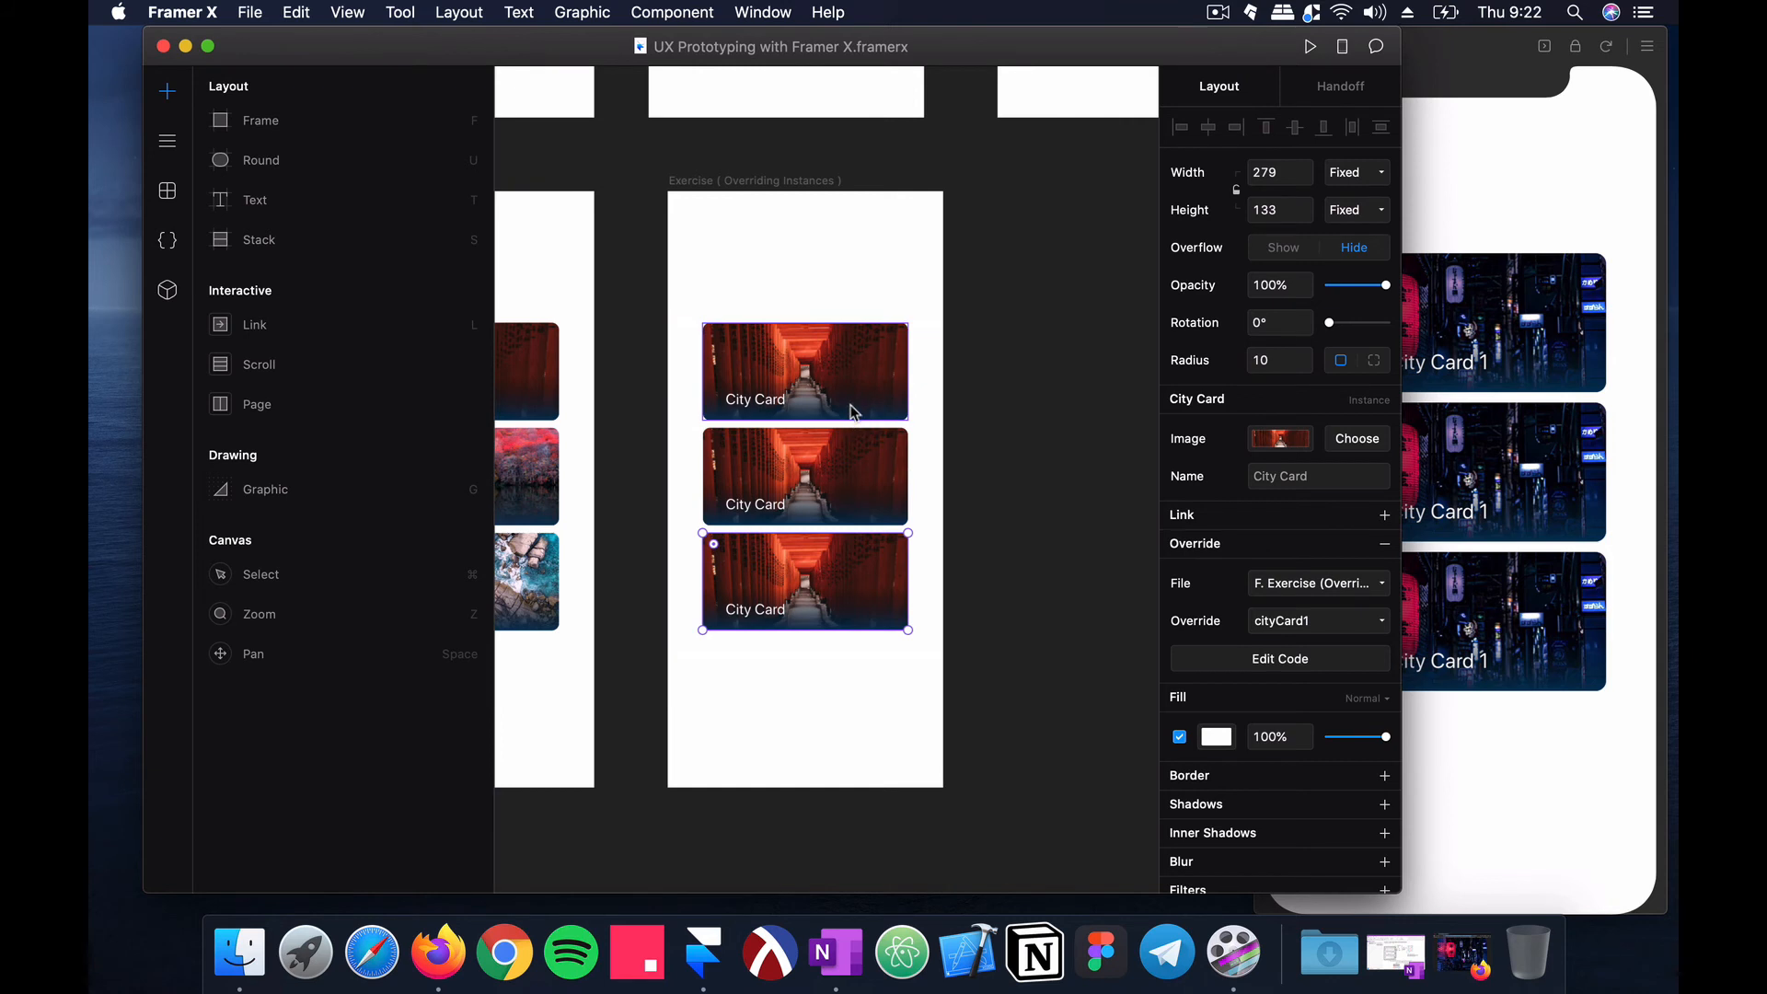
left_click(886, 386)
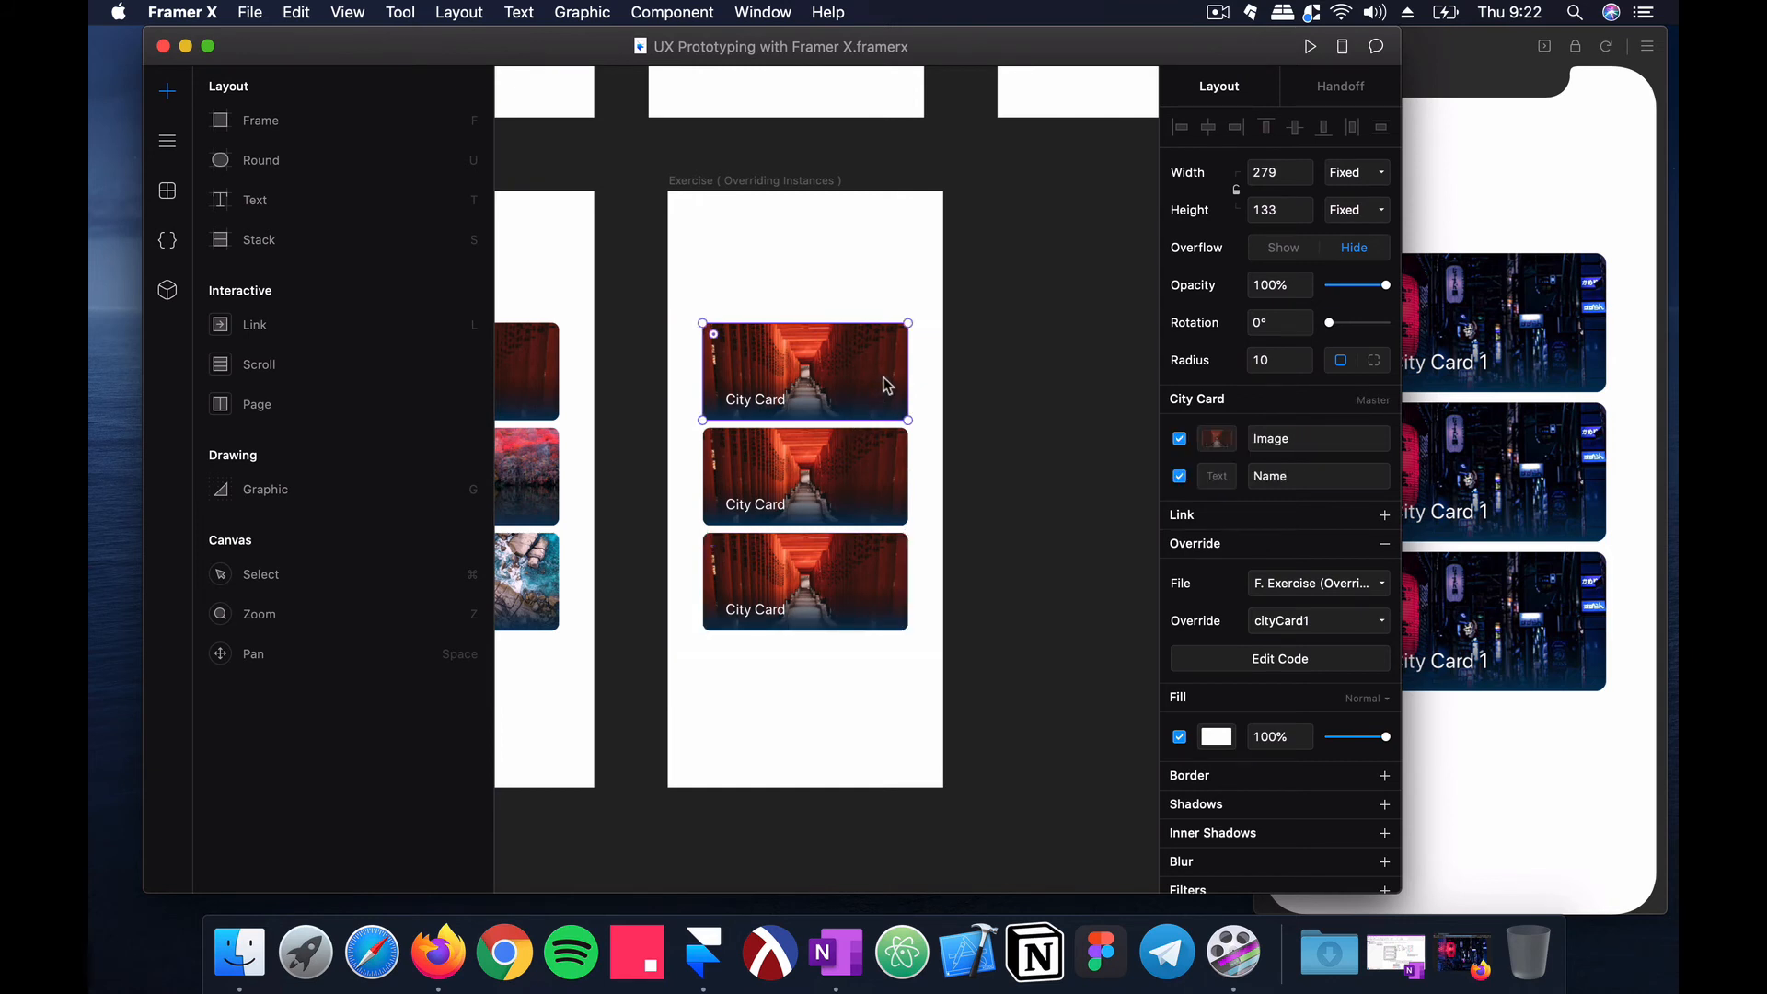
left_click(1542, 278)
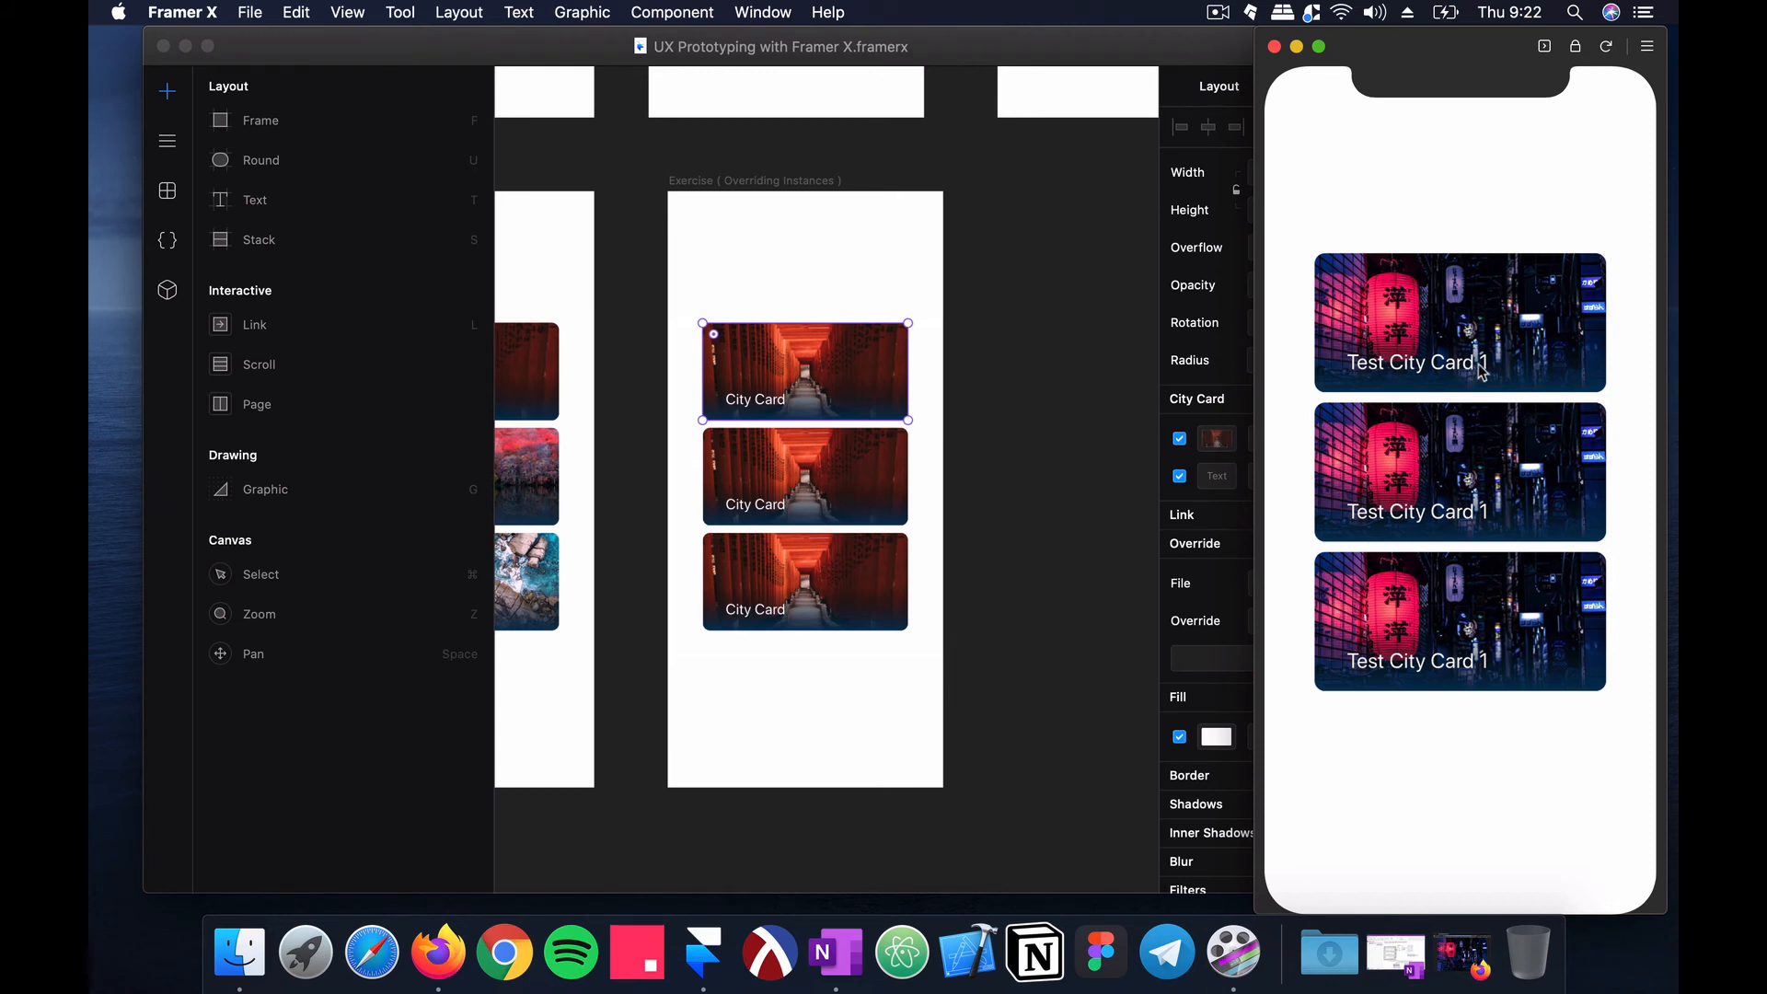
left_click(1035, 499)
left_click(884, 478)
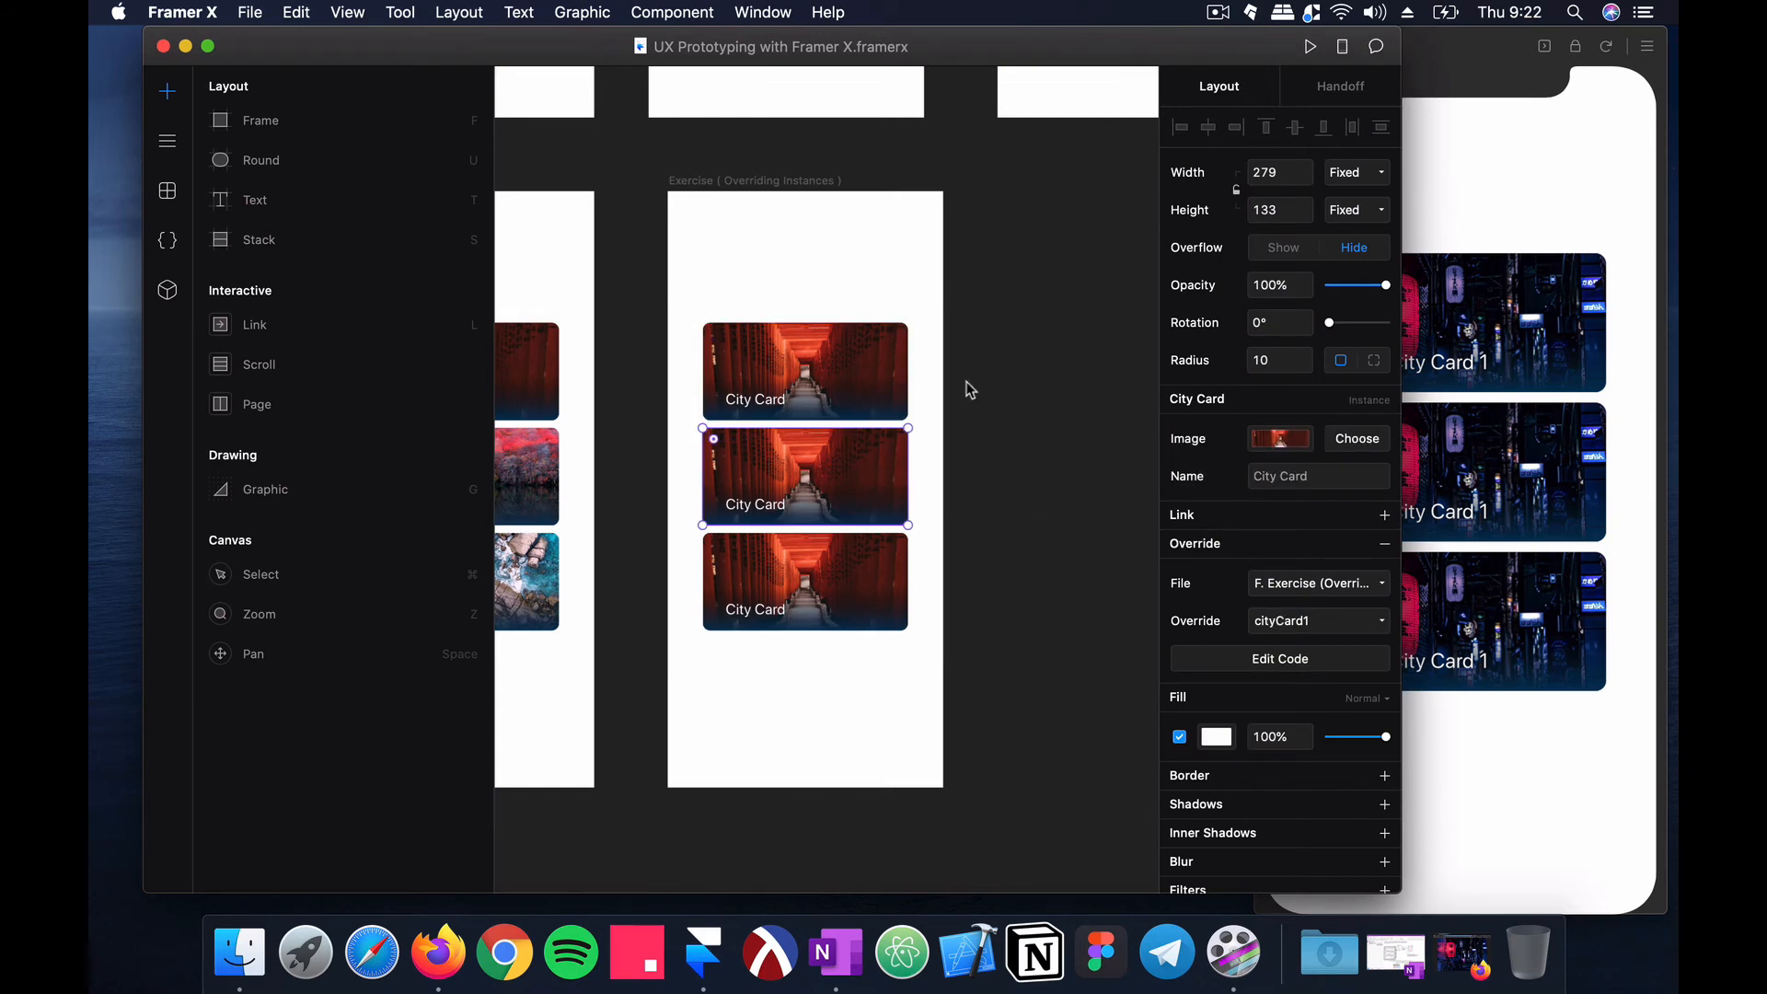
Step: Copy the whole cityCard1 override function in section F's Overriding instances.tsx and paste it below the original
left_click(166, 240)
scroll(632, 489, "down", 1)
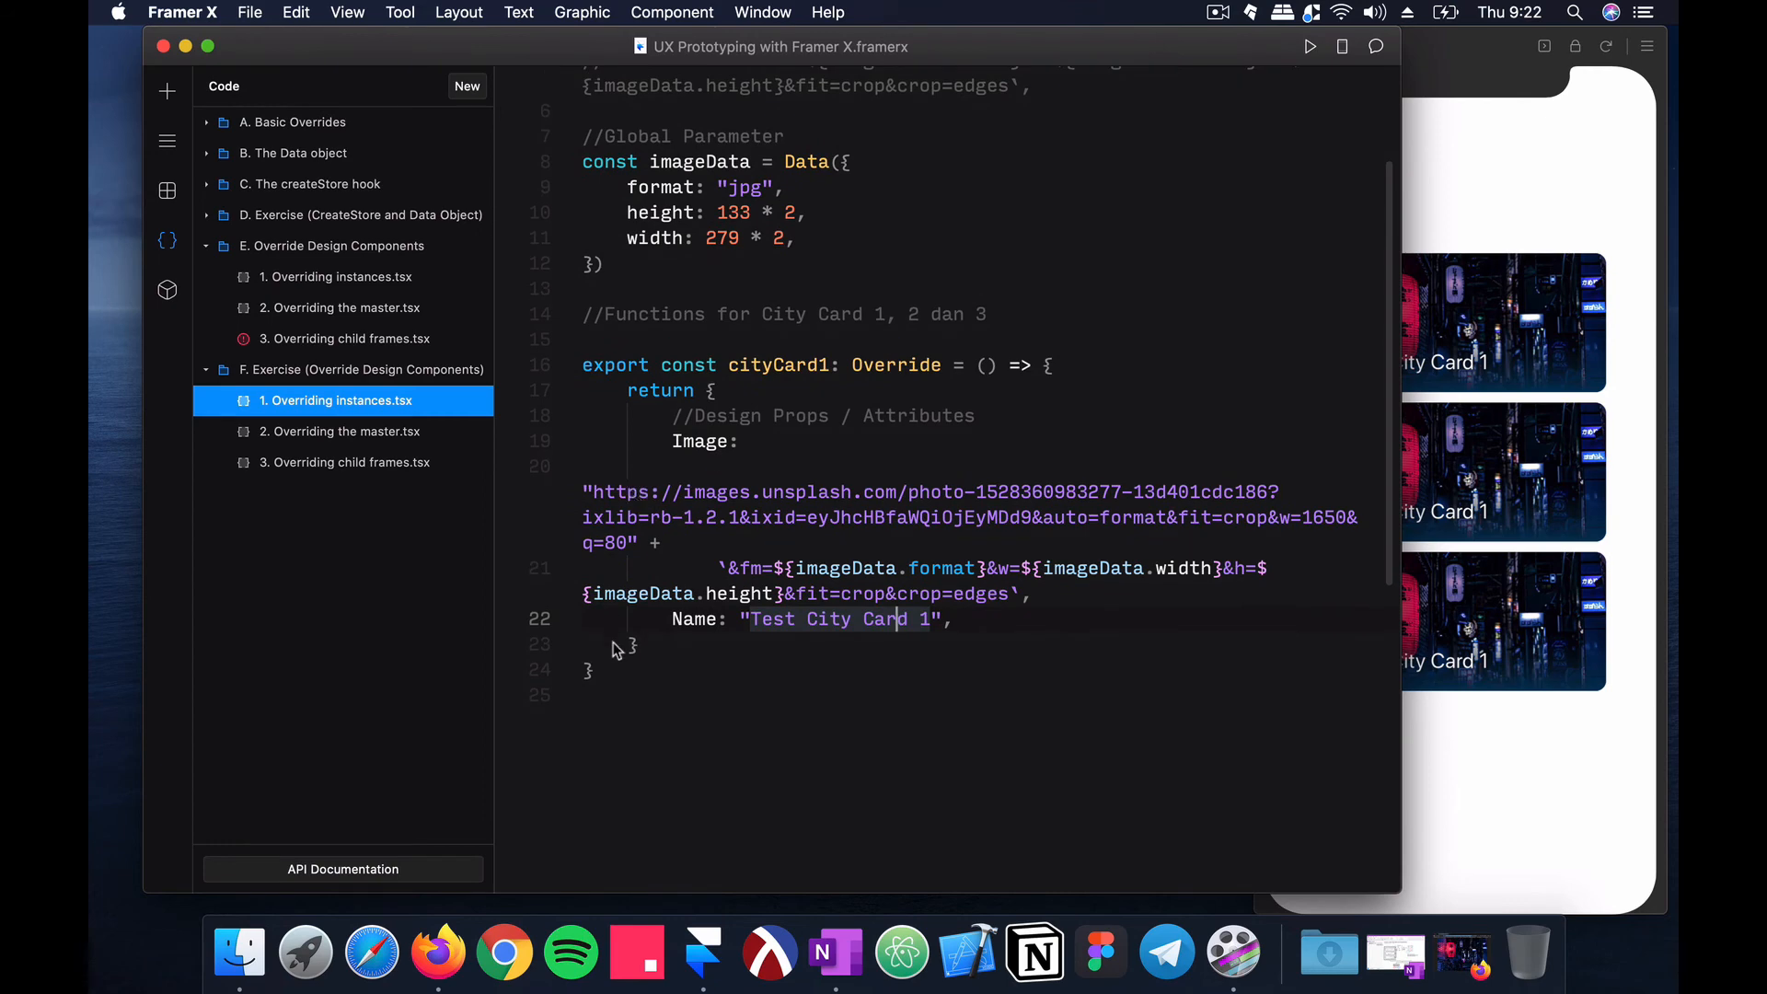
left_click_drag(599, 671, 584, 360)
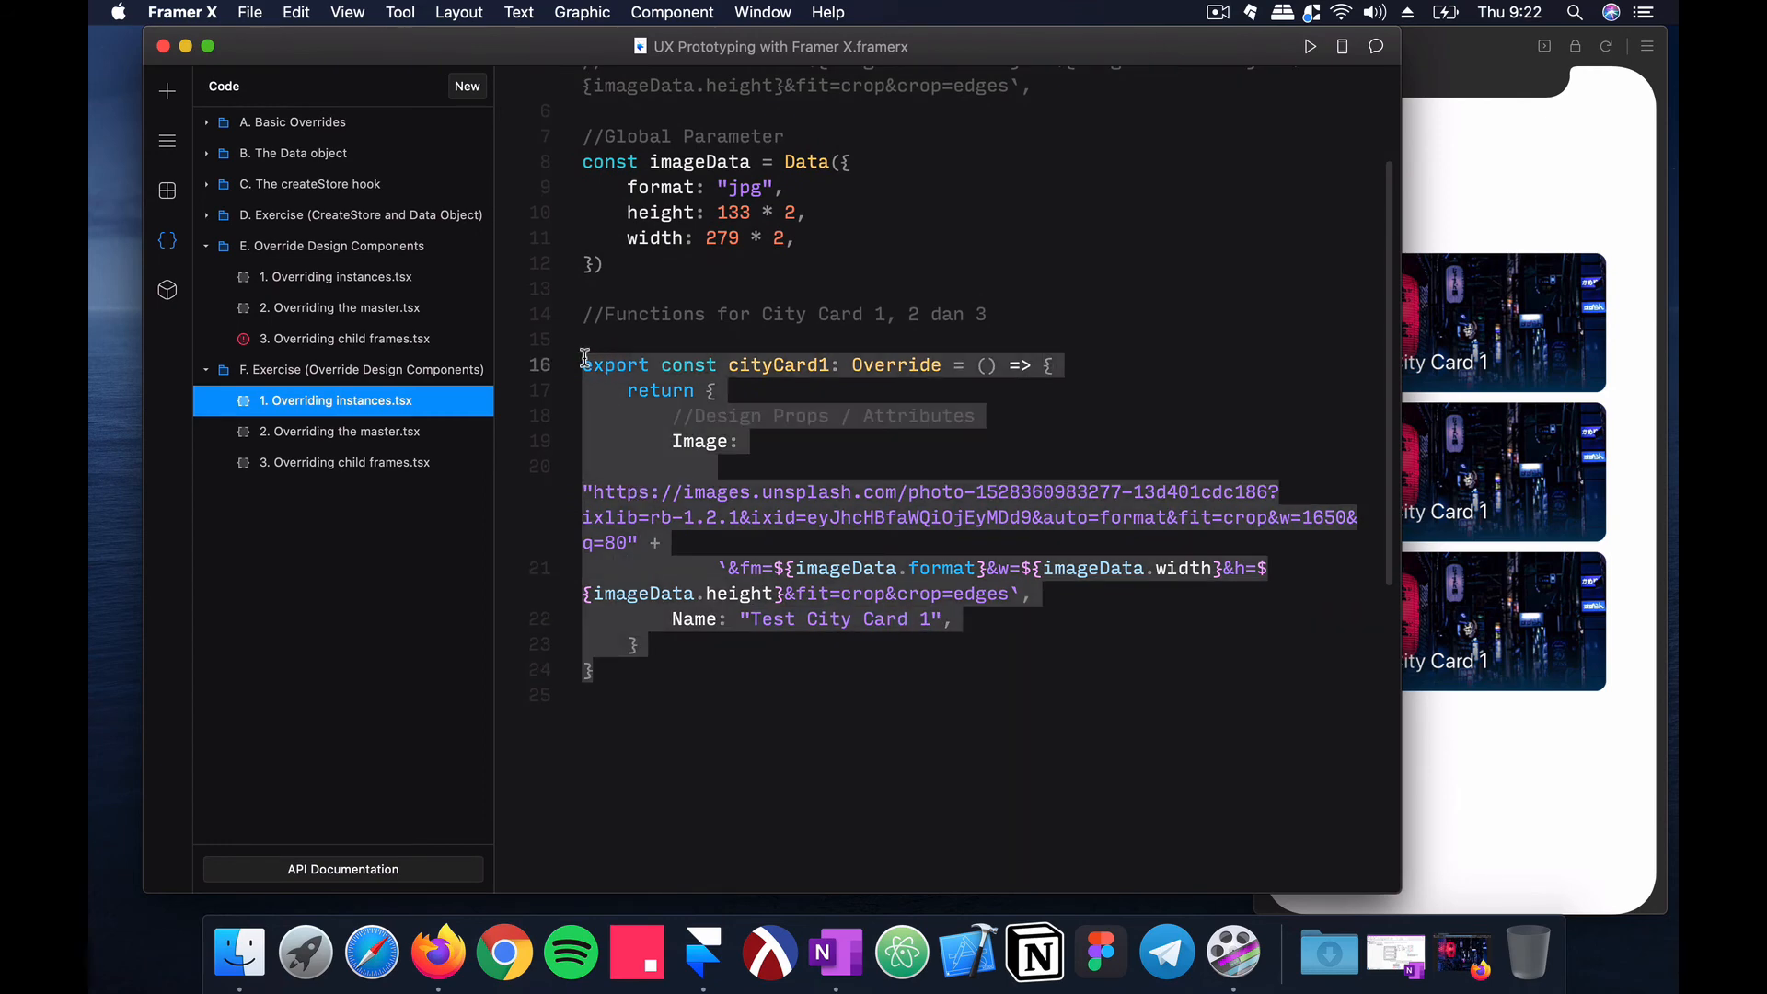
key("super+c")
left_click(625, 676)
key("Return")
key("Return")
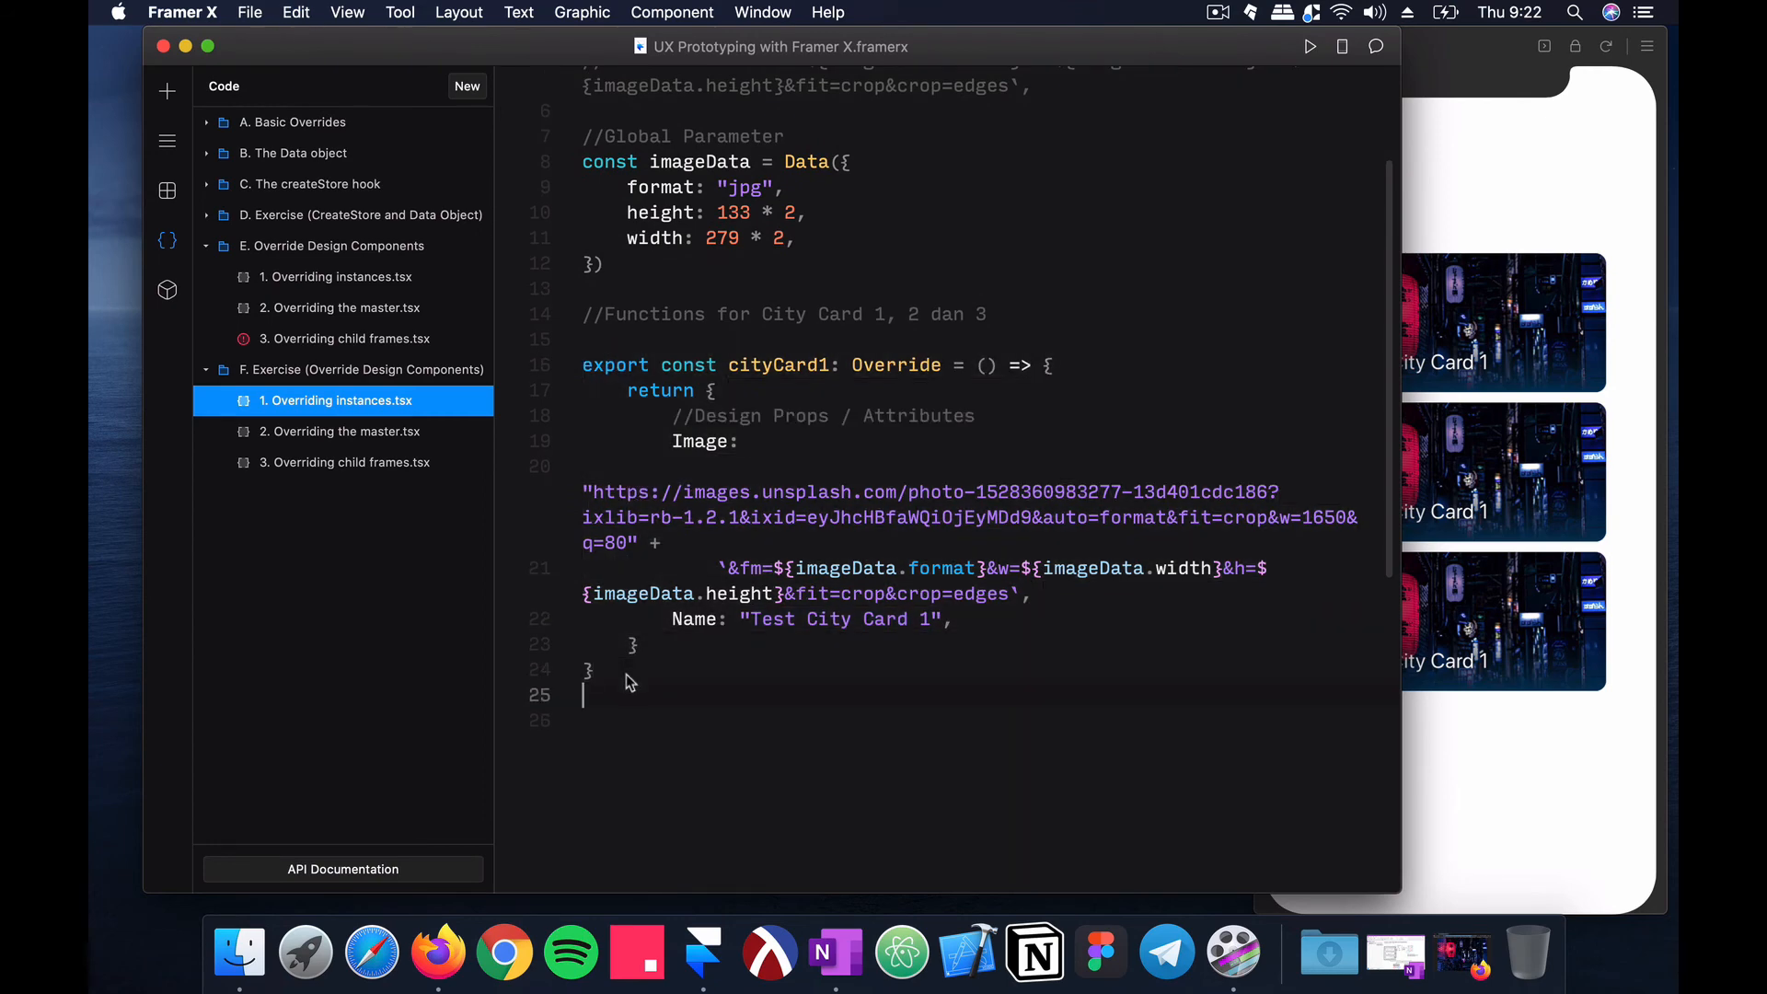
key("super+v")
scroll(626, 681, "up", 1)
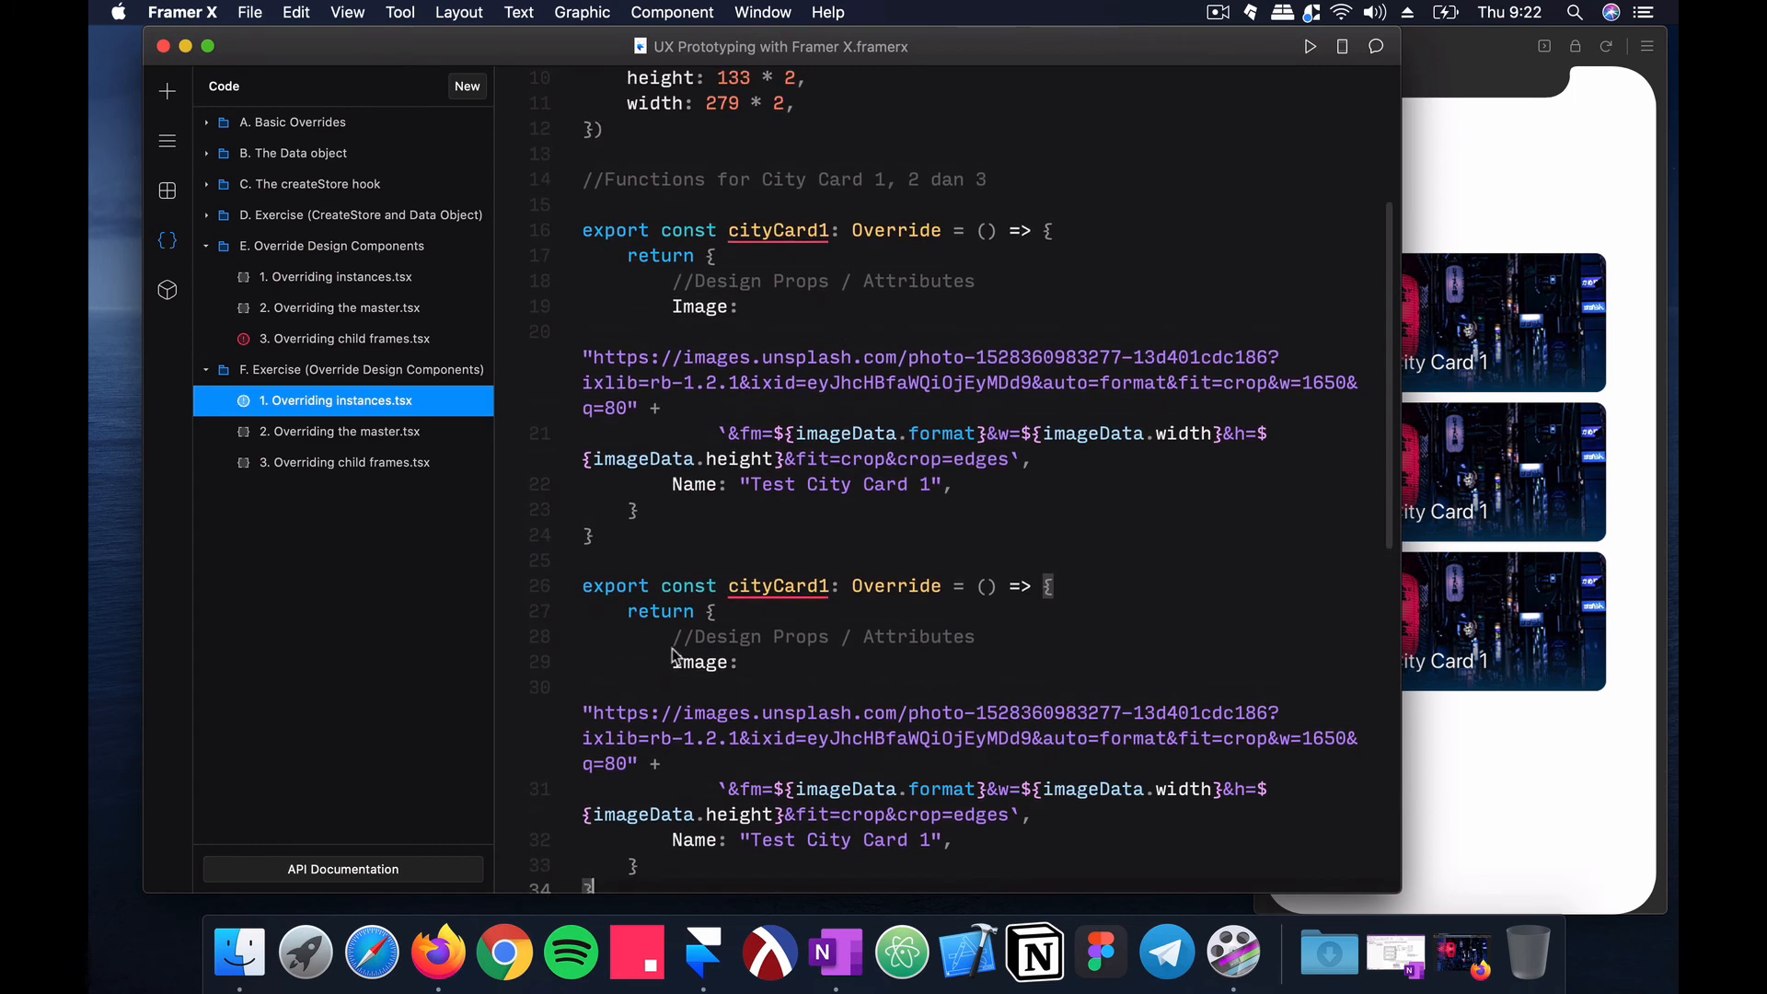
Step: Rename the pasted copy of the override function to cityCard2
left_click(831, 587)
key("BackSpace")
type("2")
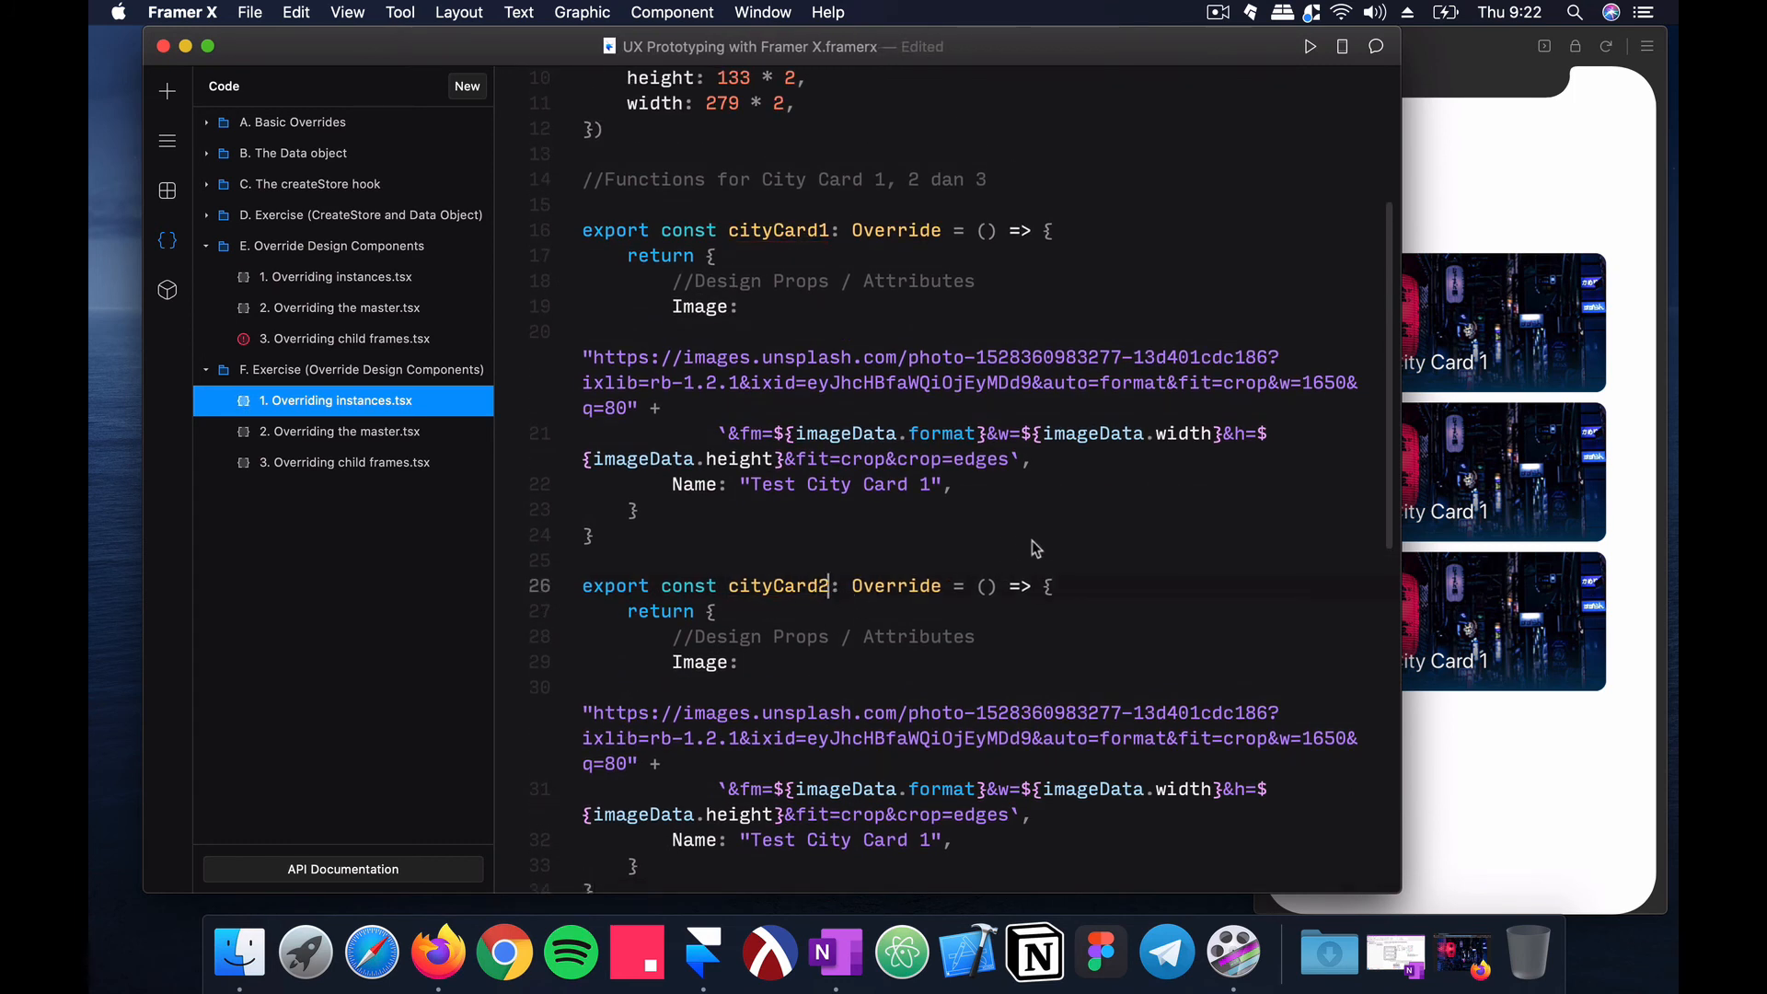
scroll(1047, 549, "down", 2)
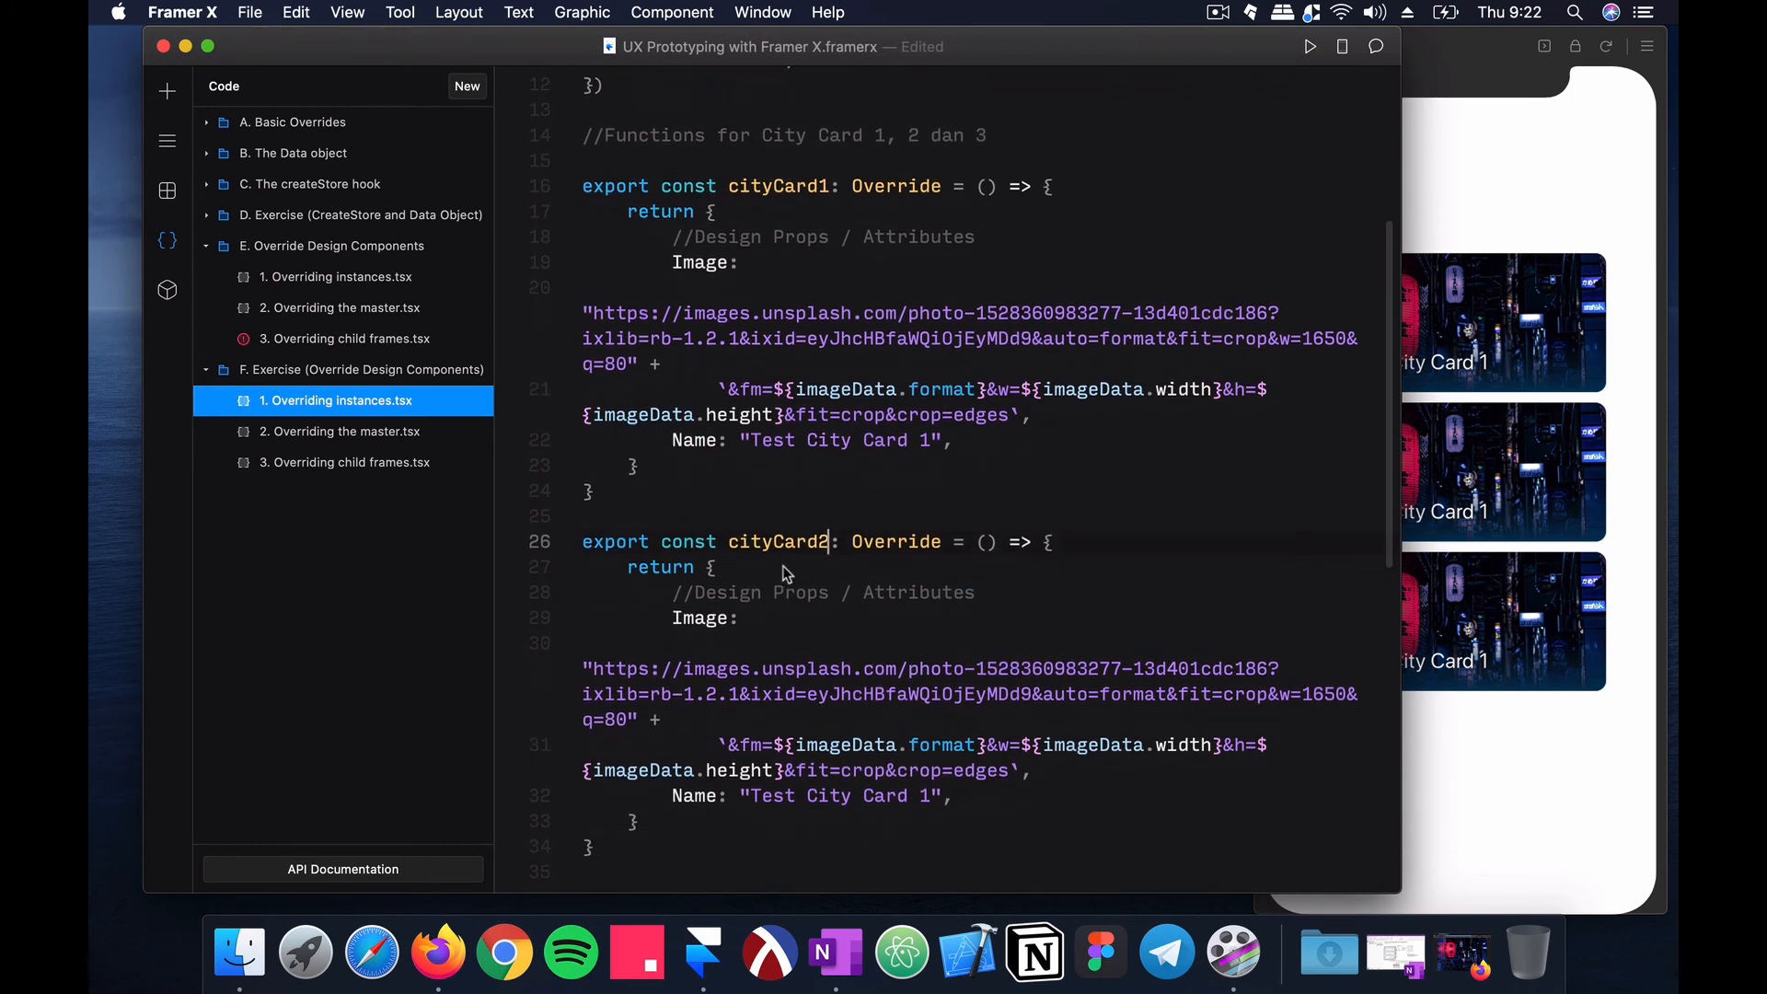
Step: Switch to Firefox and open the Kyoto street photo of two women in kimono from Unsplash's related photos as a standalone image
scroll(786, 569, "down", 1)
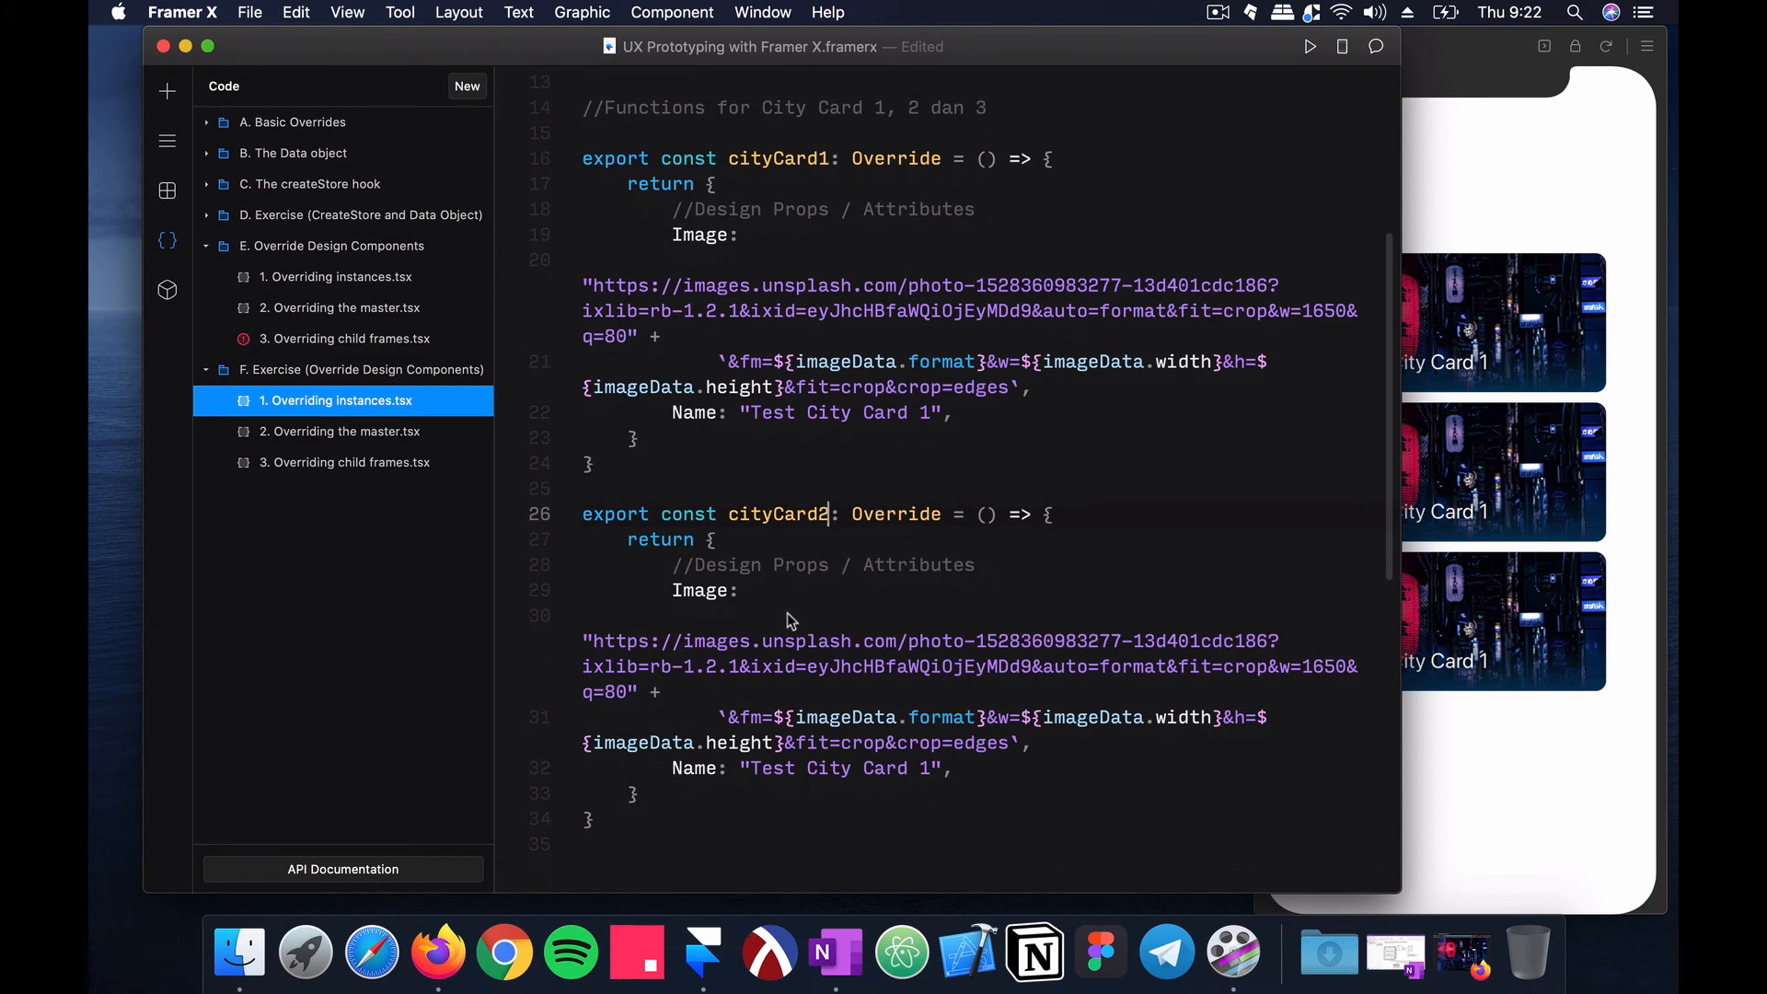
left_click(438, 952)
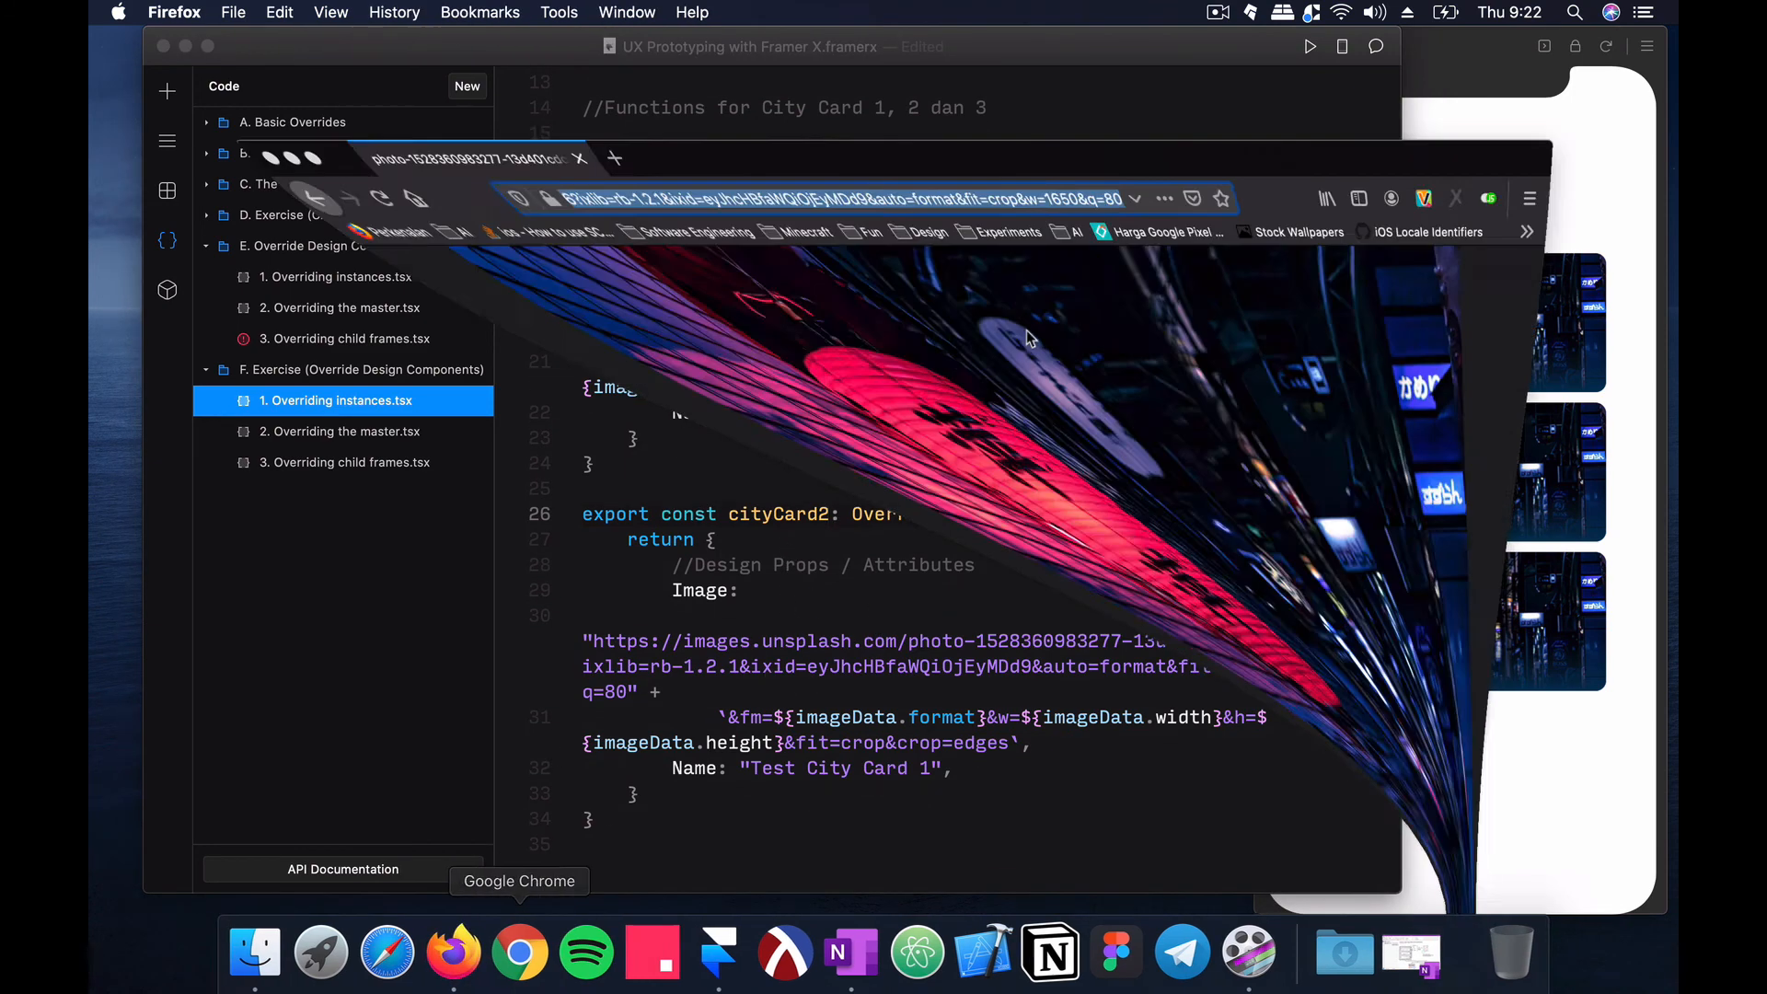
left_click(208, 84)
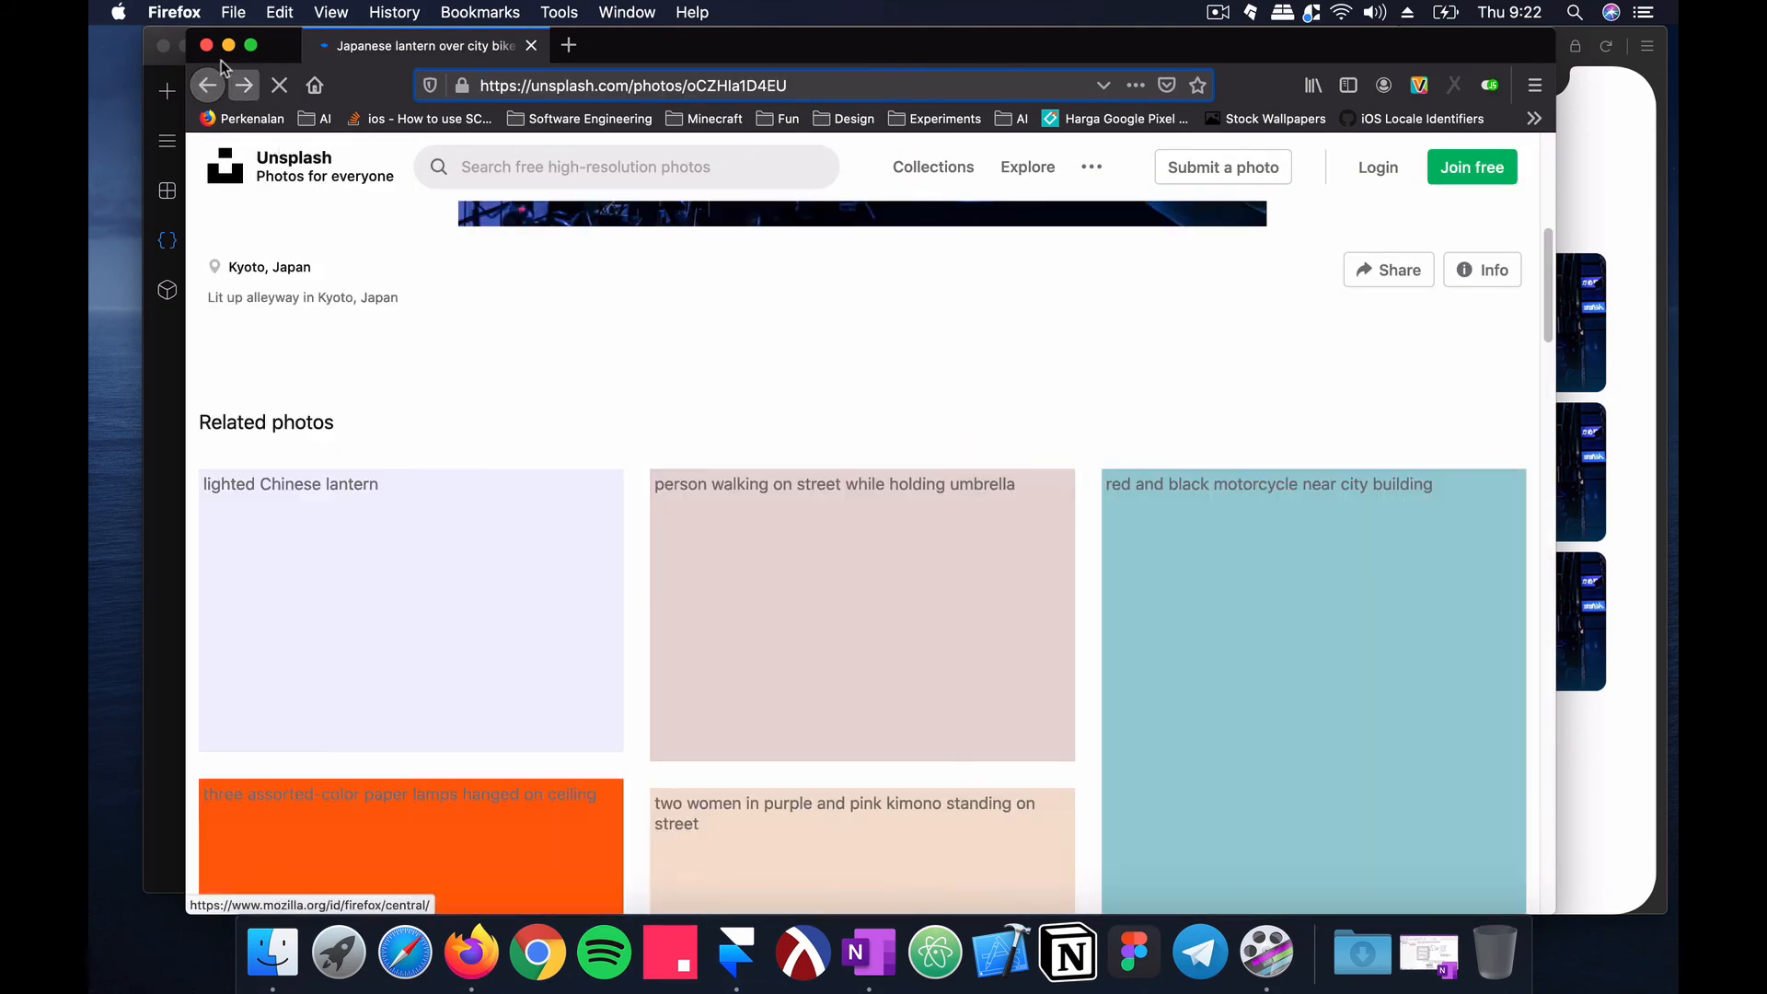
scroll(465, 444, "down", 5)
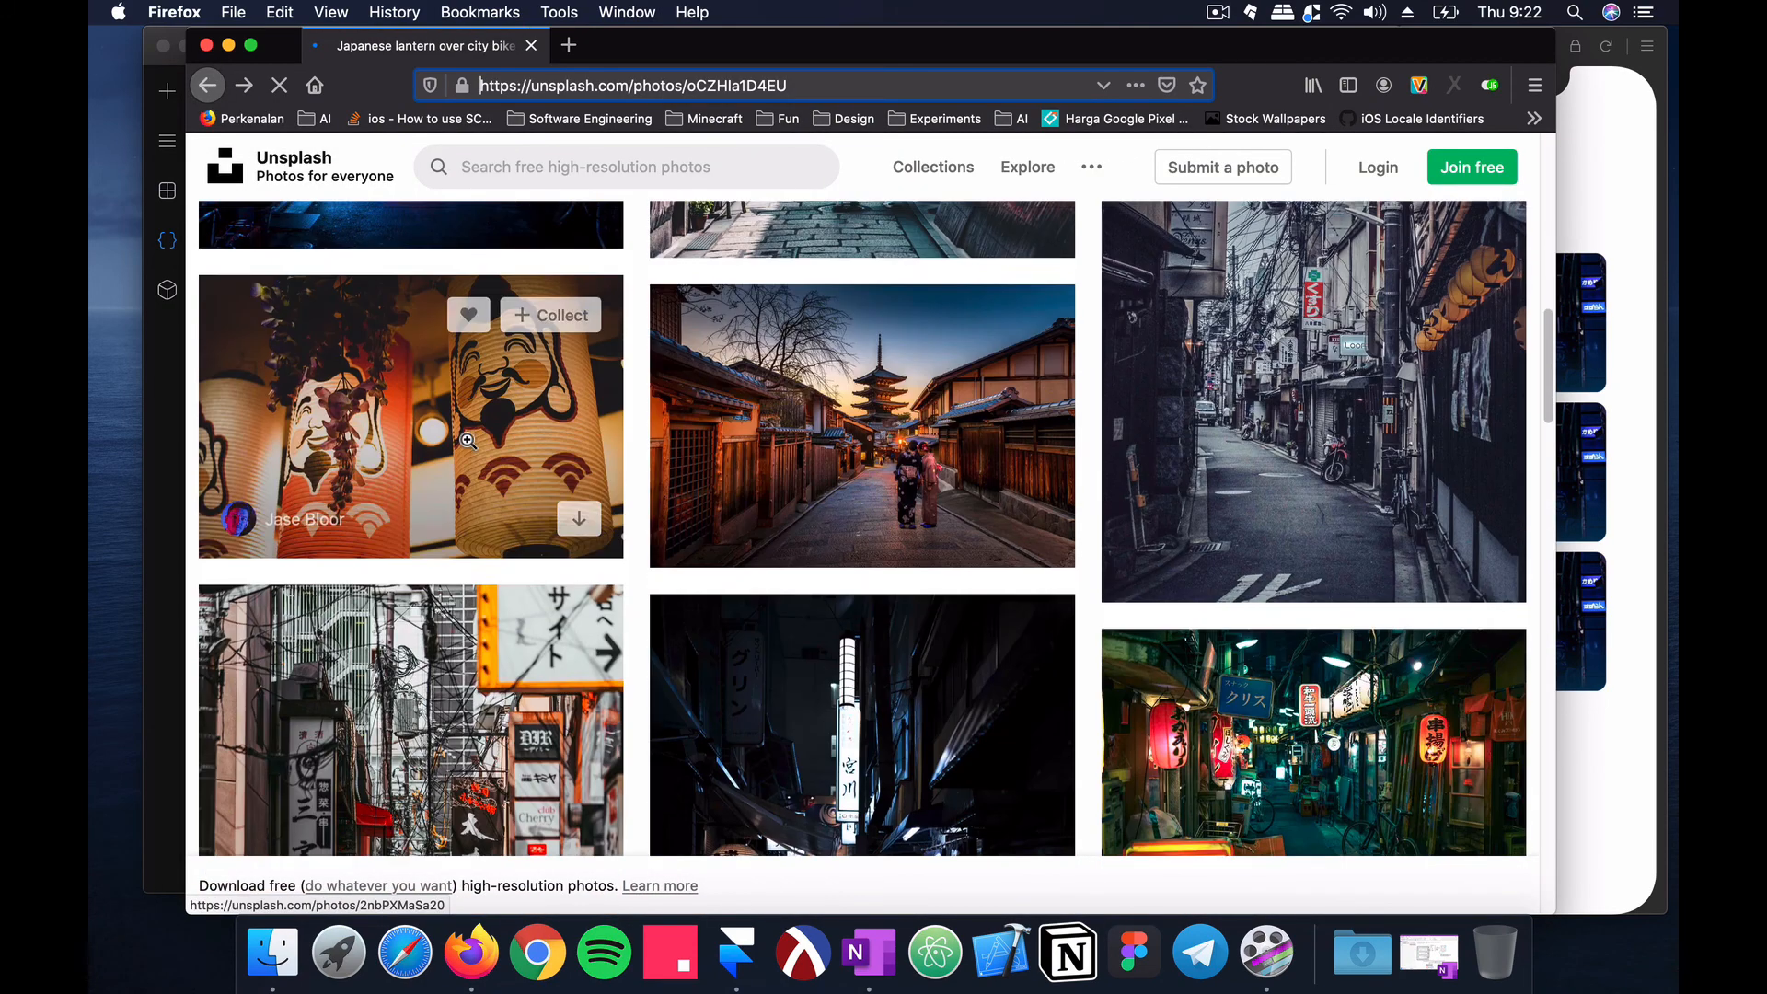
left_click(868, 390)
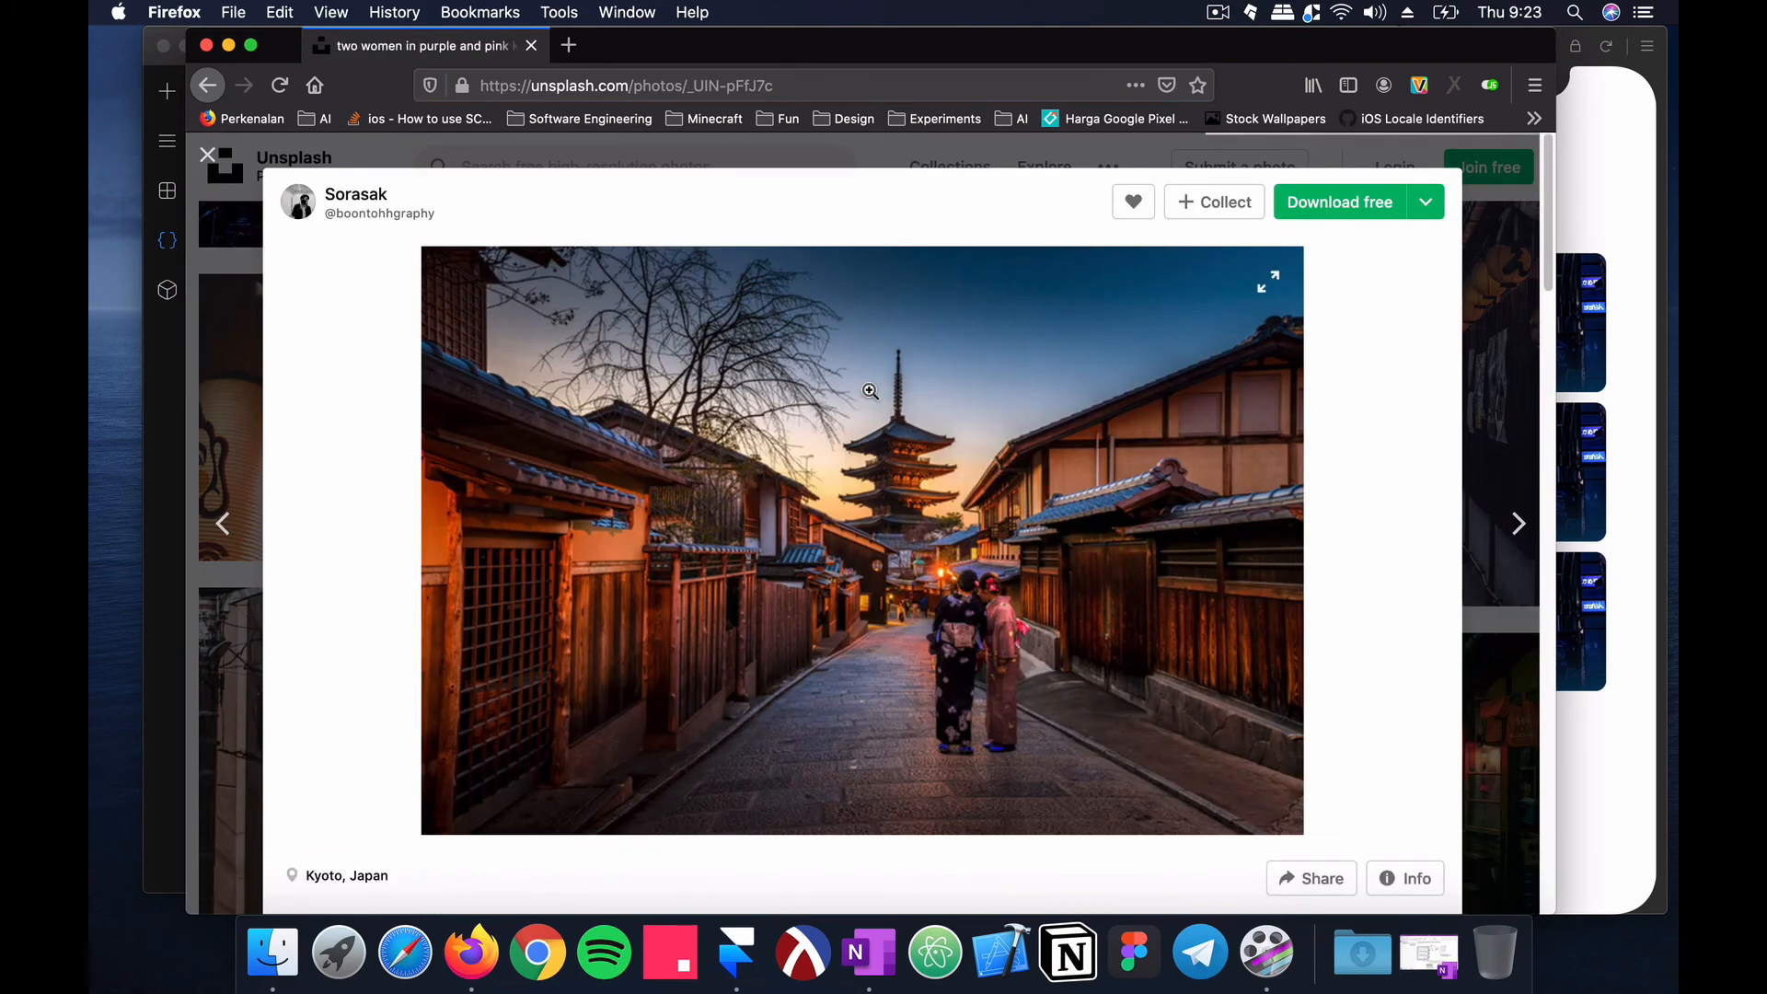
right_click(870, 390)
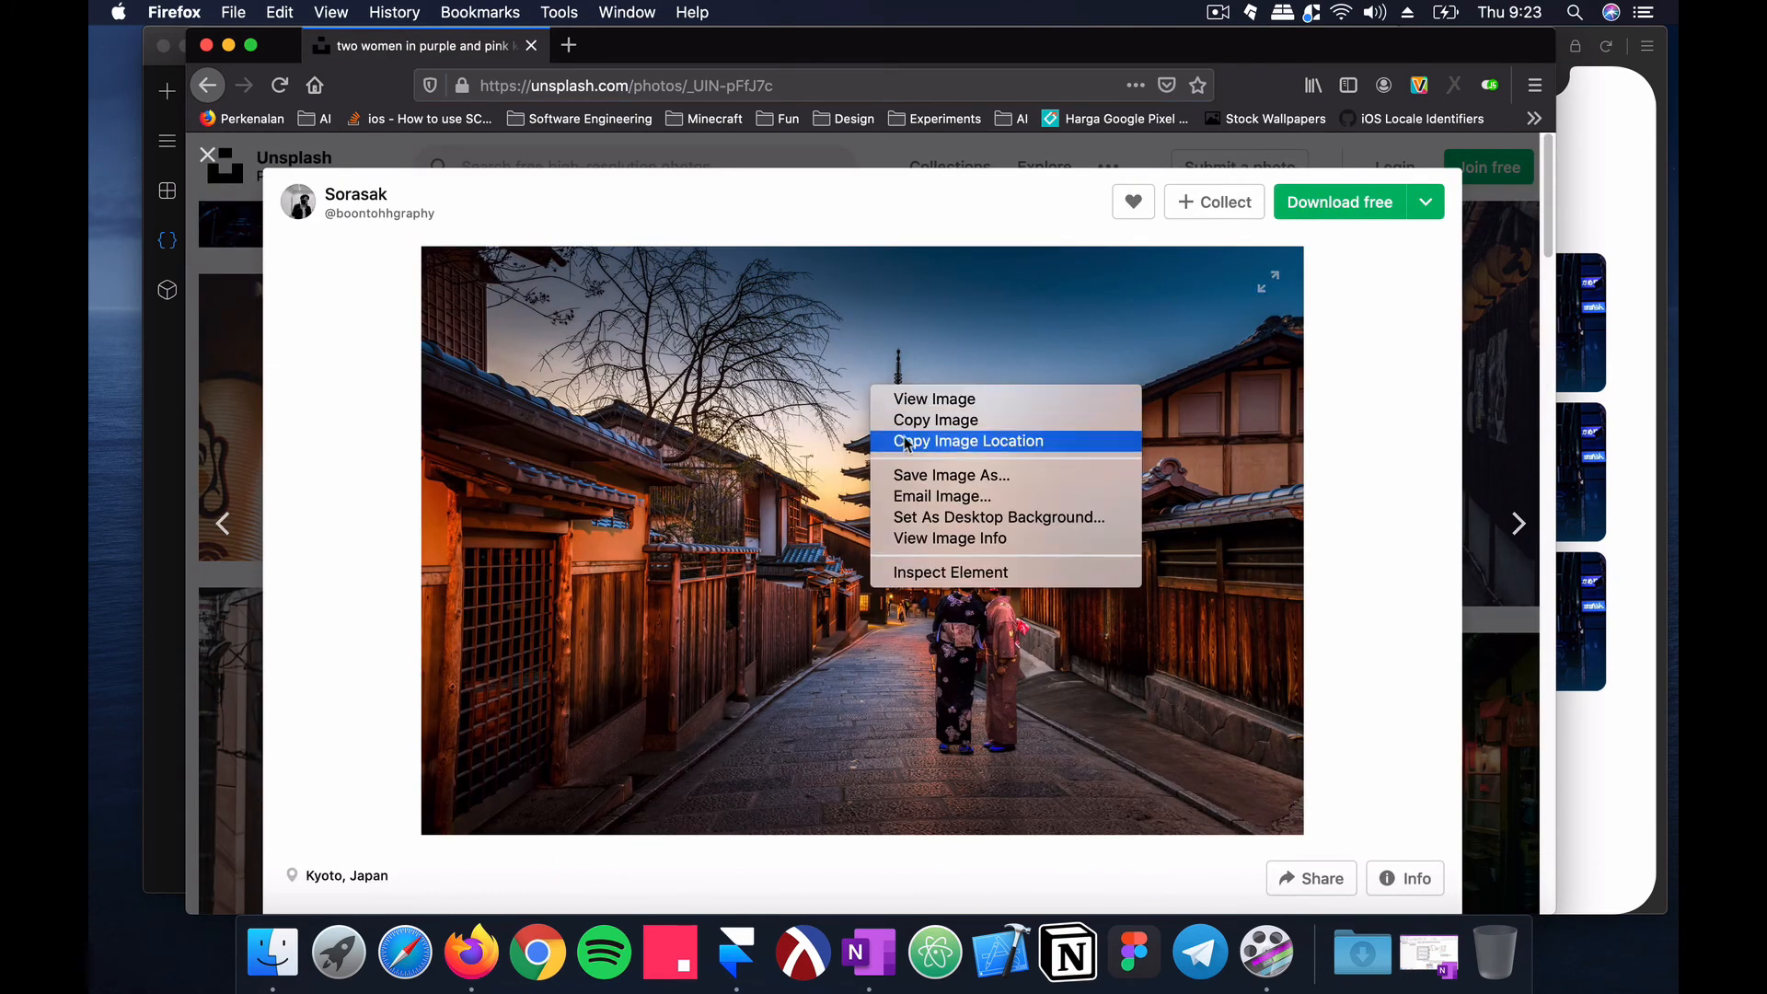
left_click(931, 402)
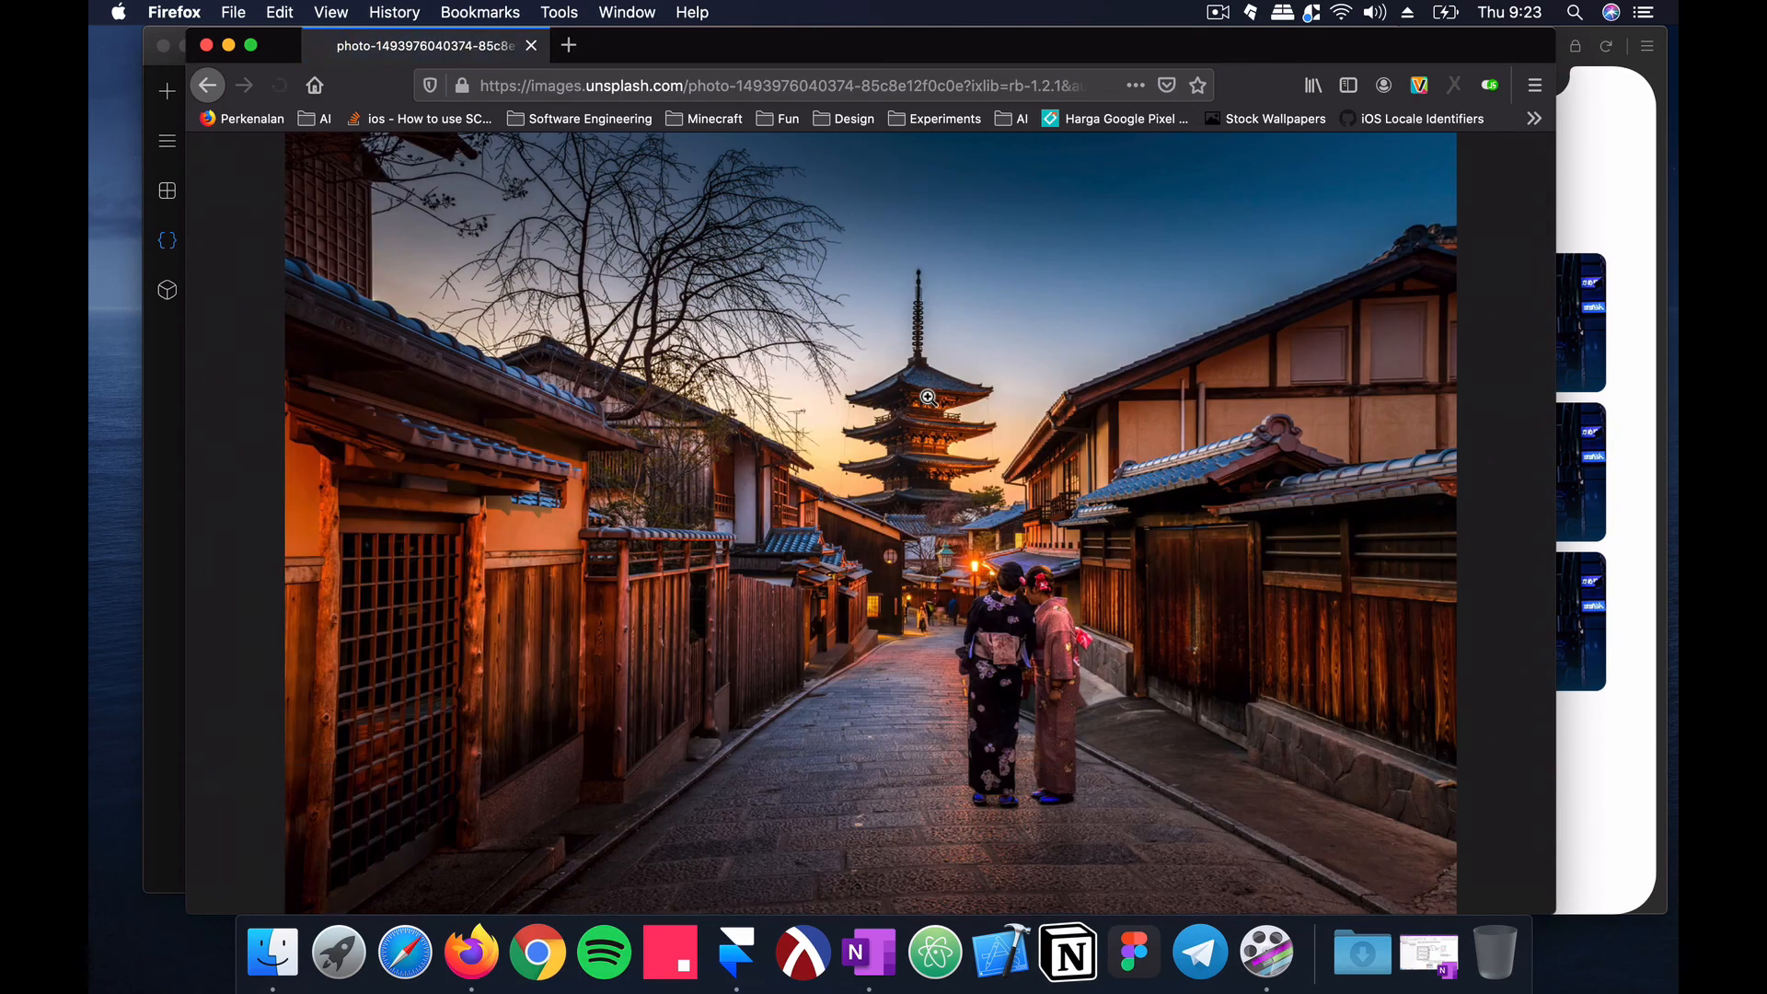
Step: Copy the kimono street photo's address and paste it in Framer X over the image URL in the cityCard2 override
left_click(902, 81)
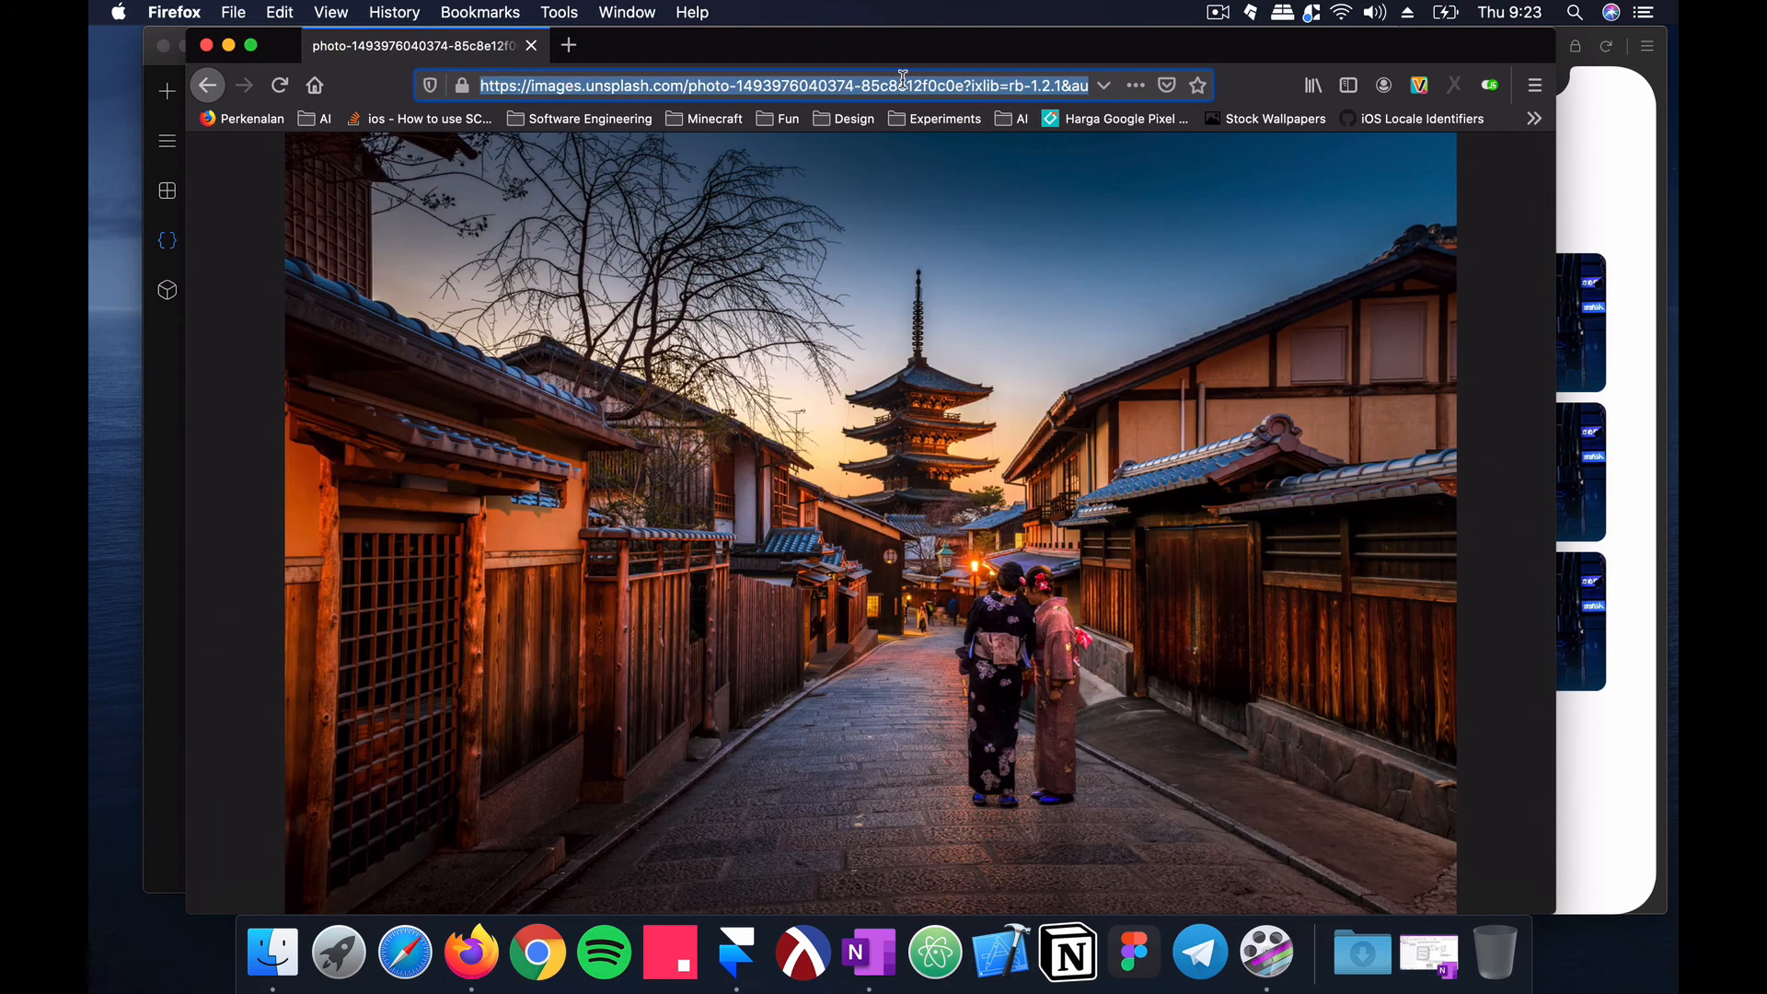
left_click(235, 46)
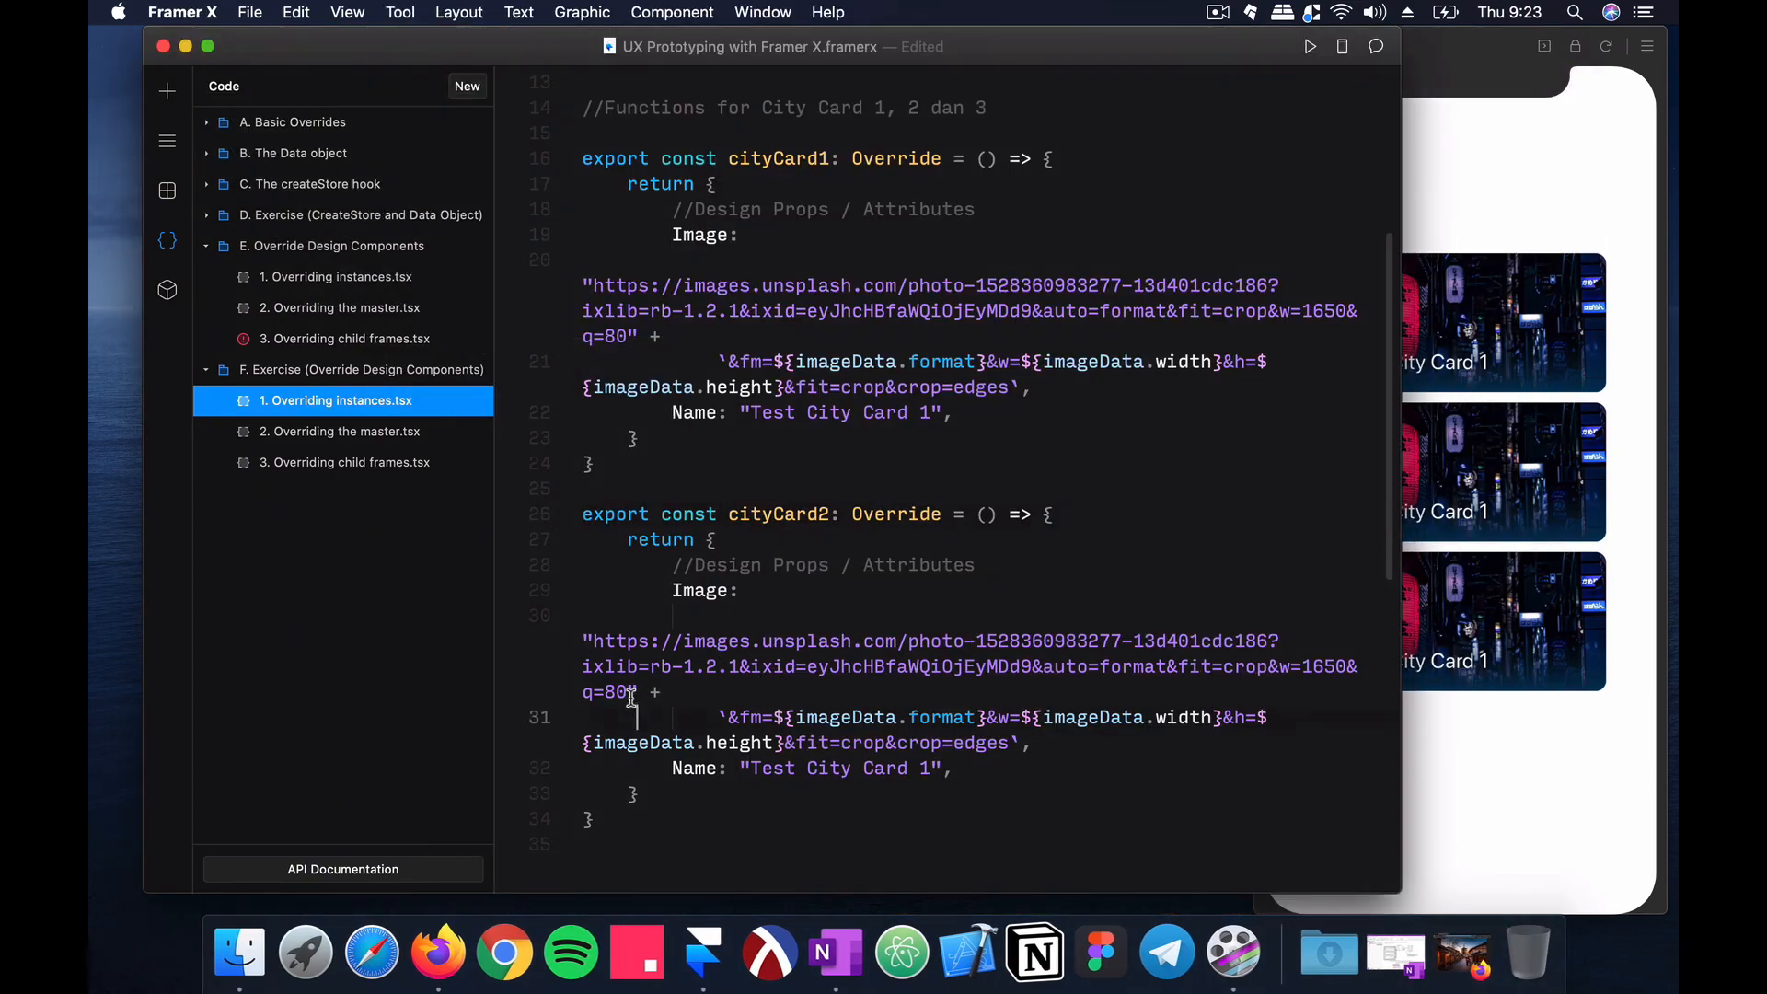
left_click_drag(629, 692, 596, 641)
key("super+v")
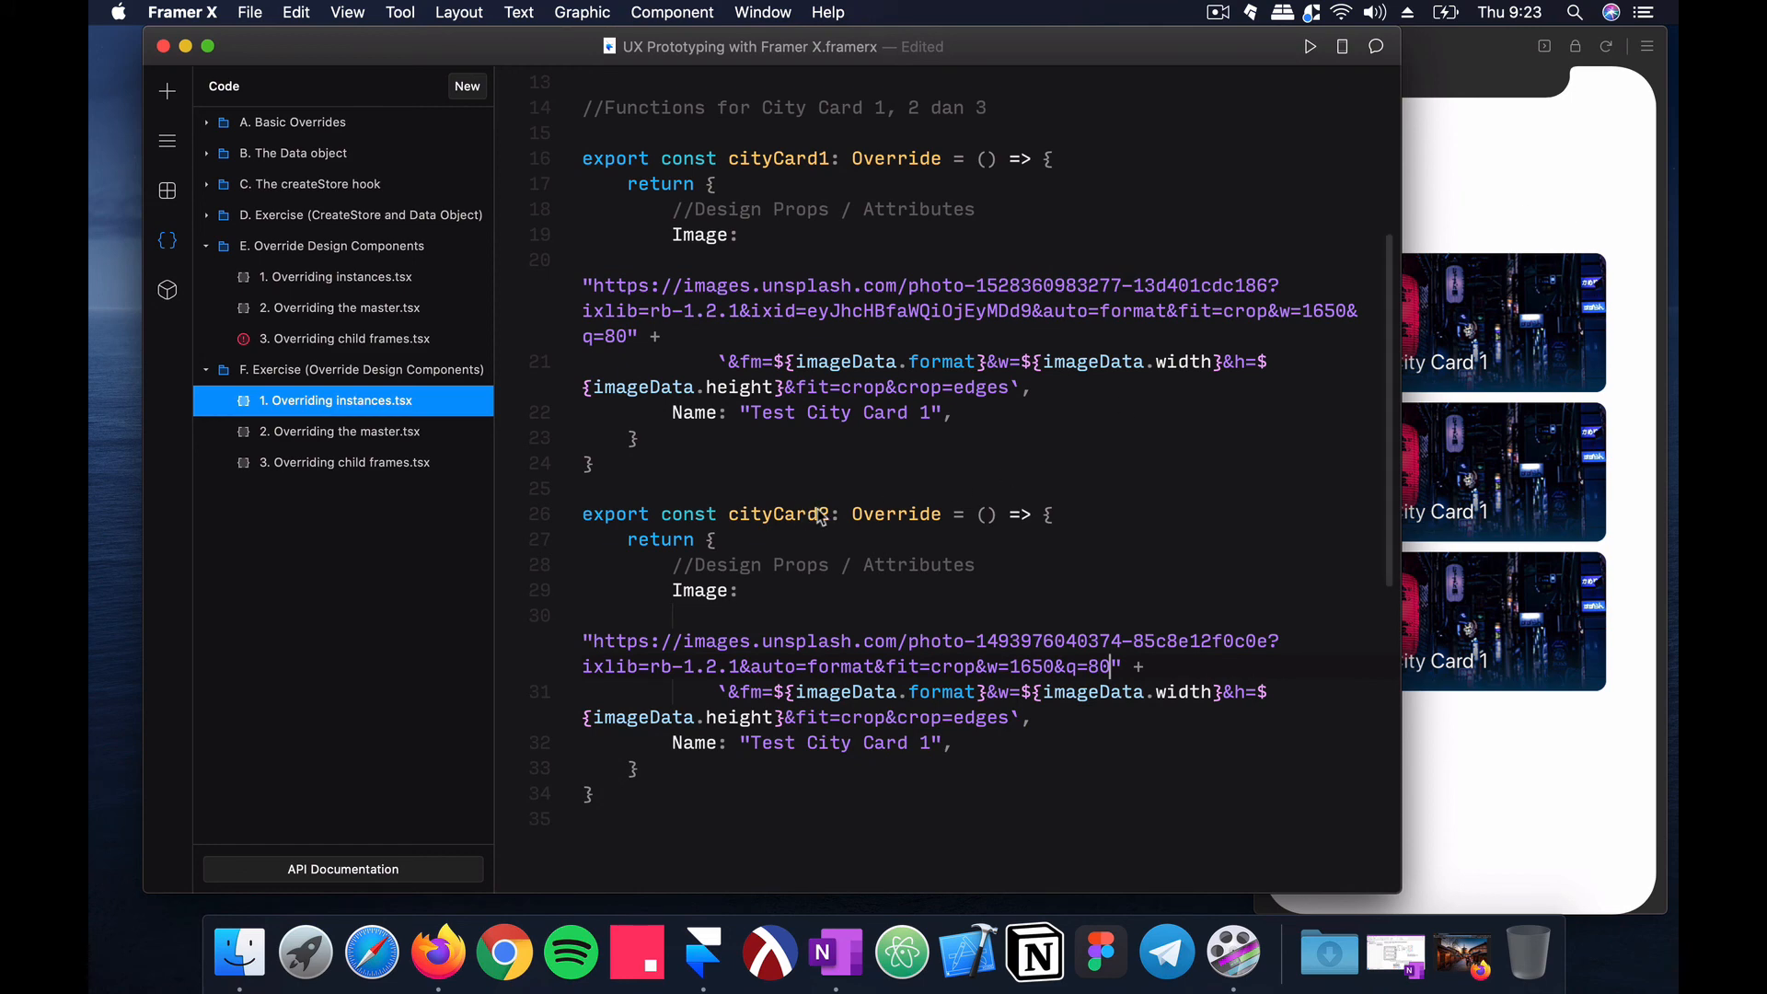
Step: Copy the whole cityCard2 override function, paste it below the original, and rename the copy cityCard3
scroll(732, 605, "down", 4)
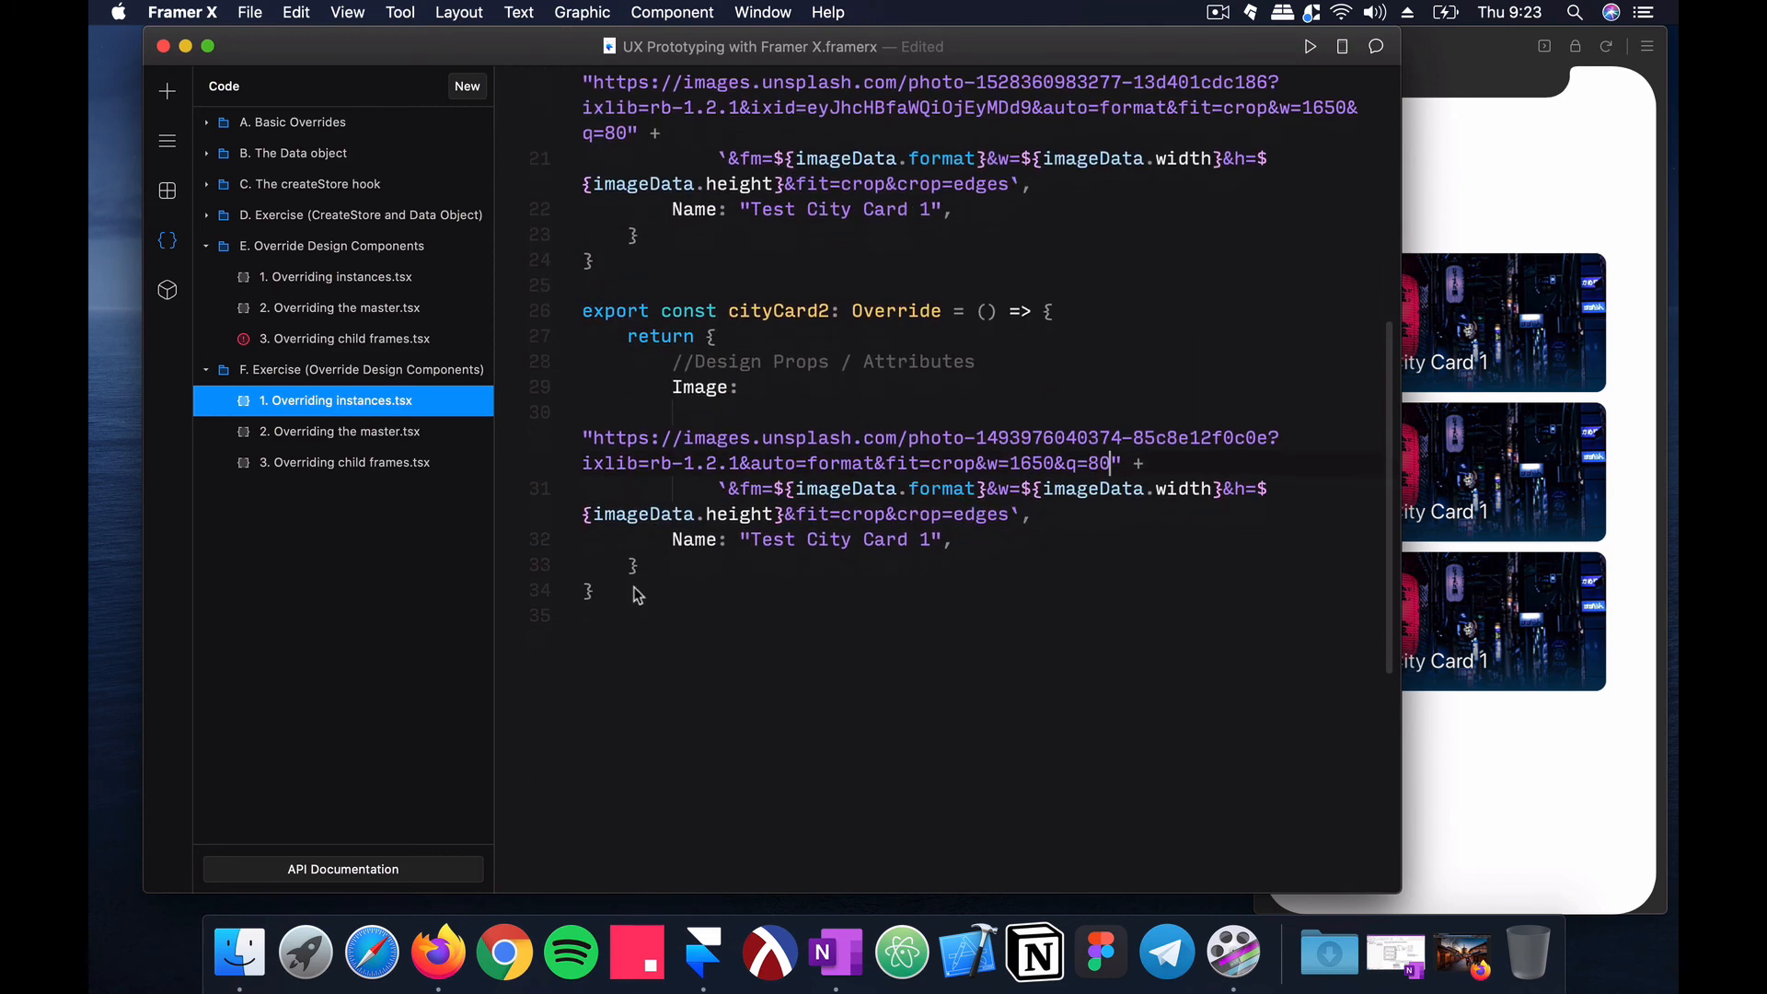
left_click_drag(638, 596, 583, 317)
key("super+c")
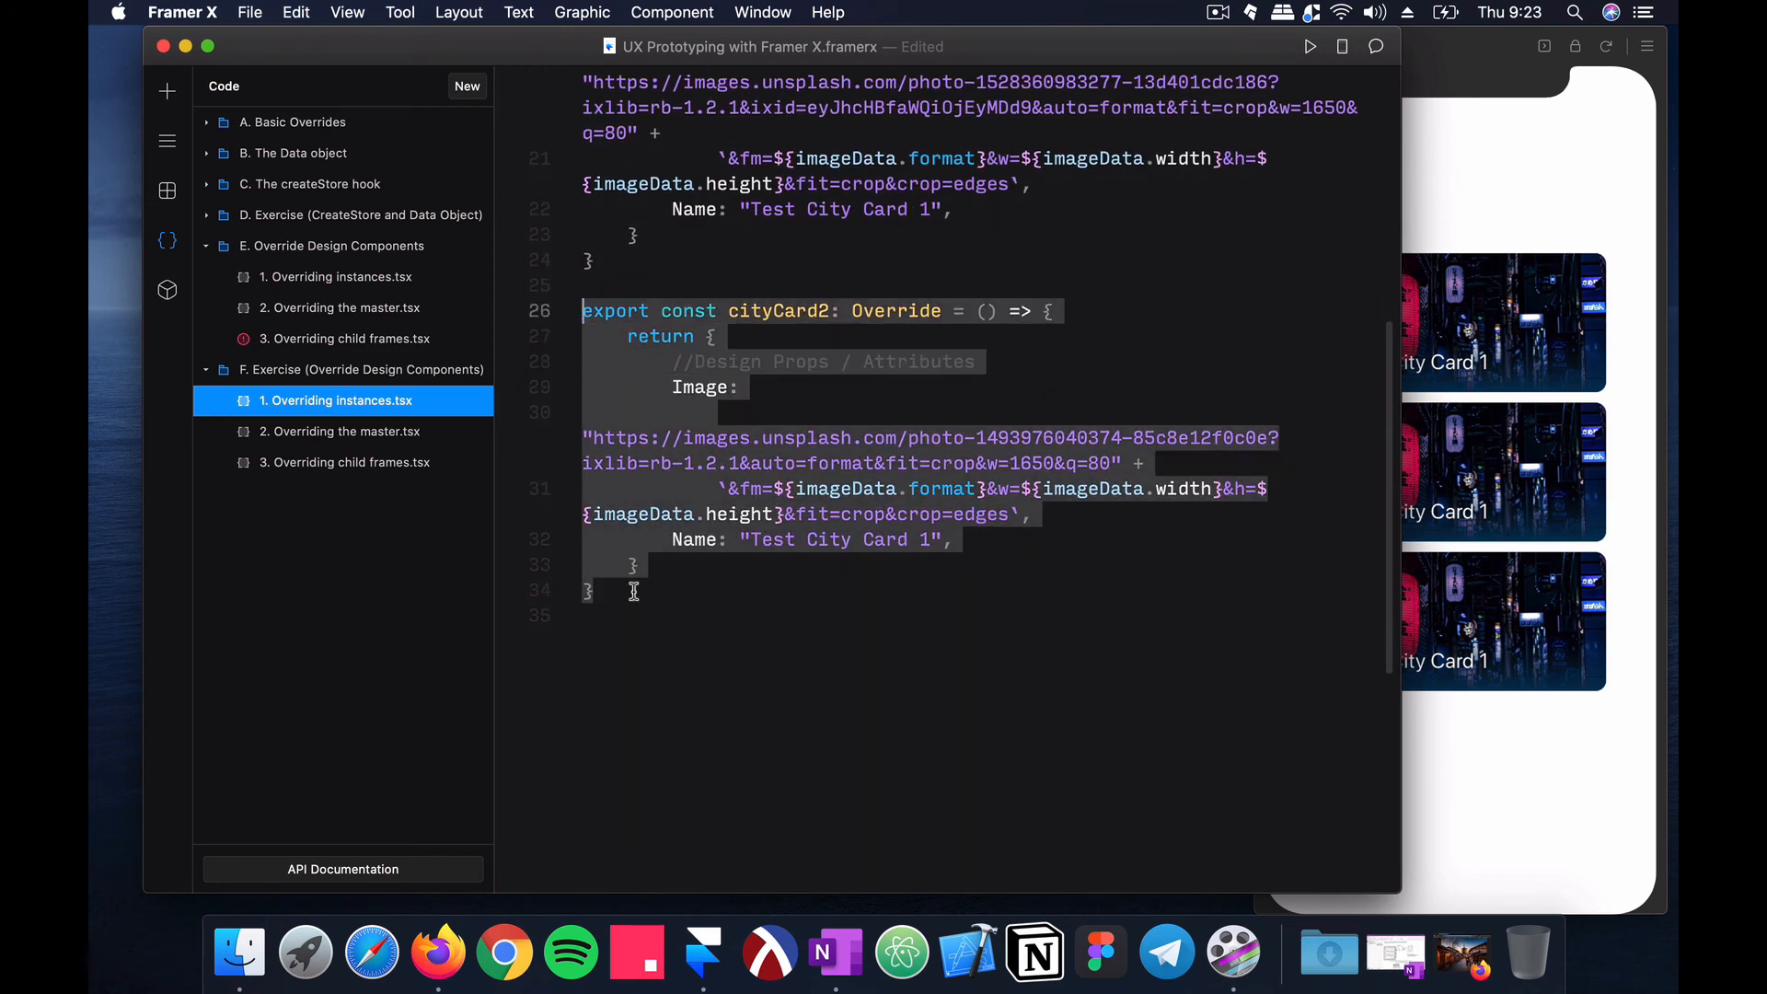
left_click(622, 598)
key("Return")
key("Return")
key("super+v")
left_click(827, 576)
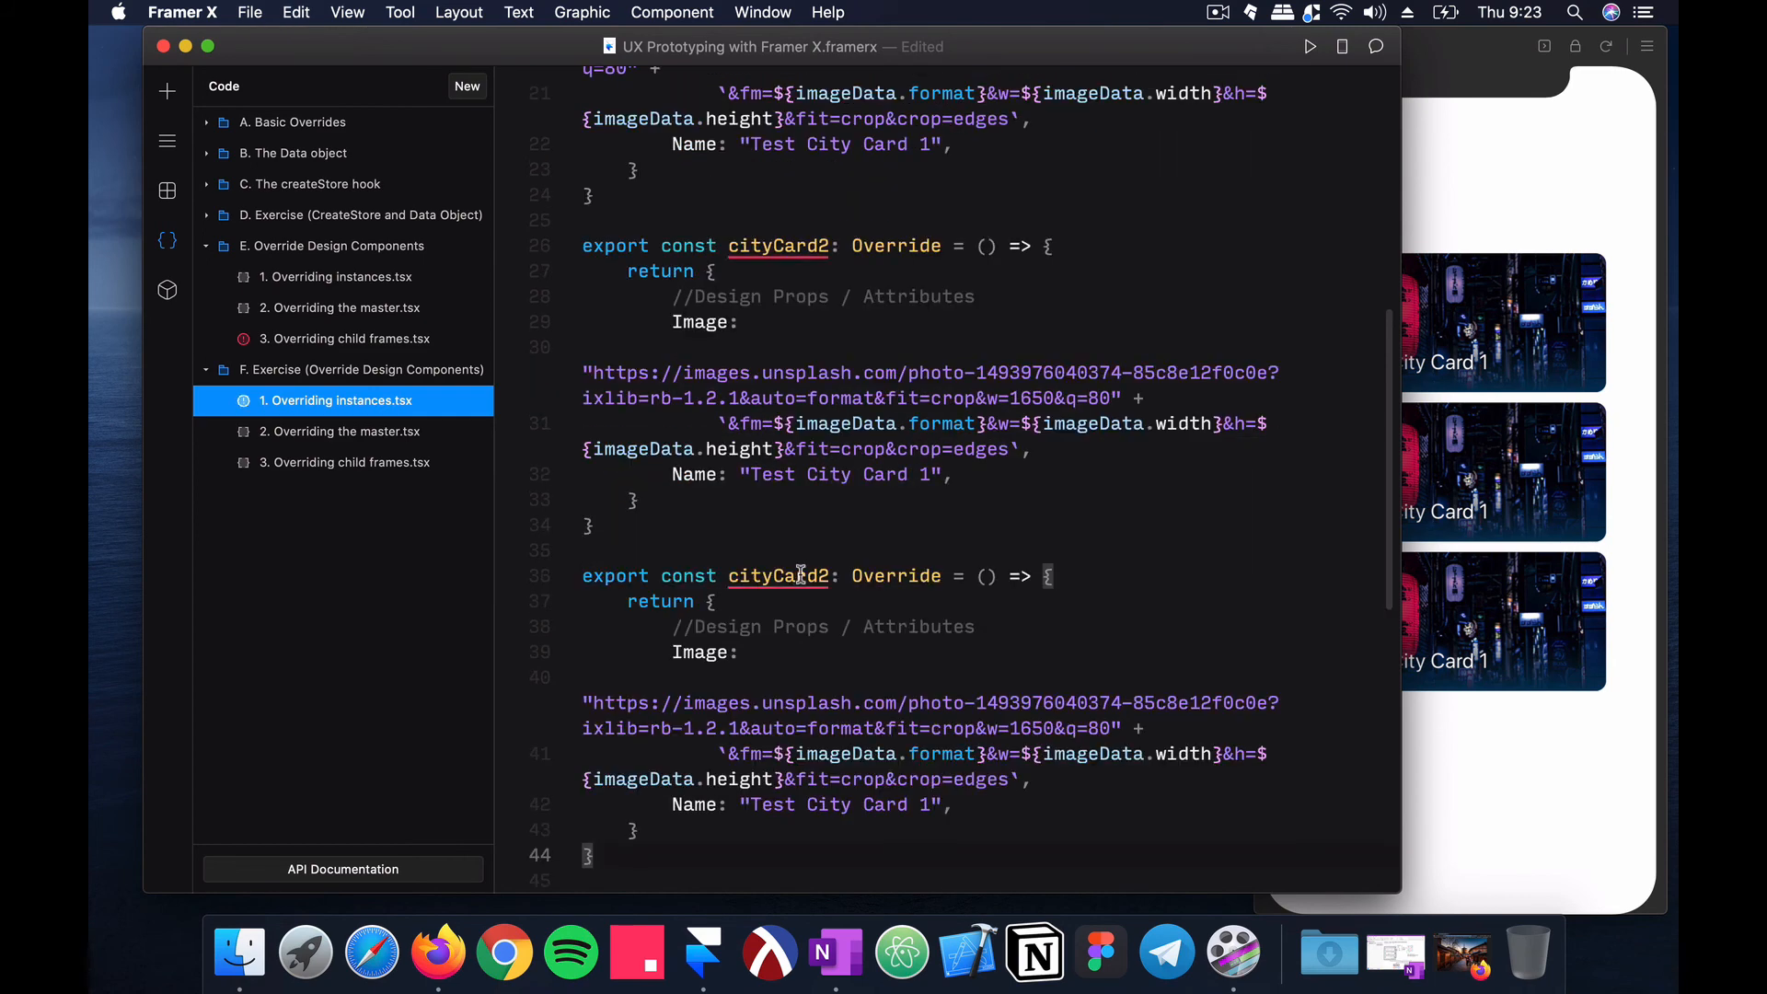
key("BackSpace")
type("3")
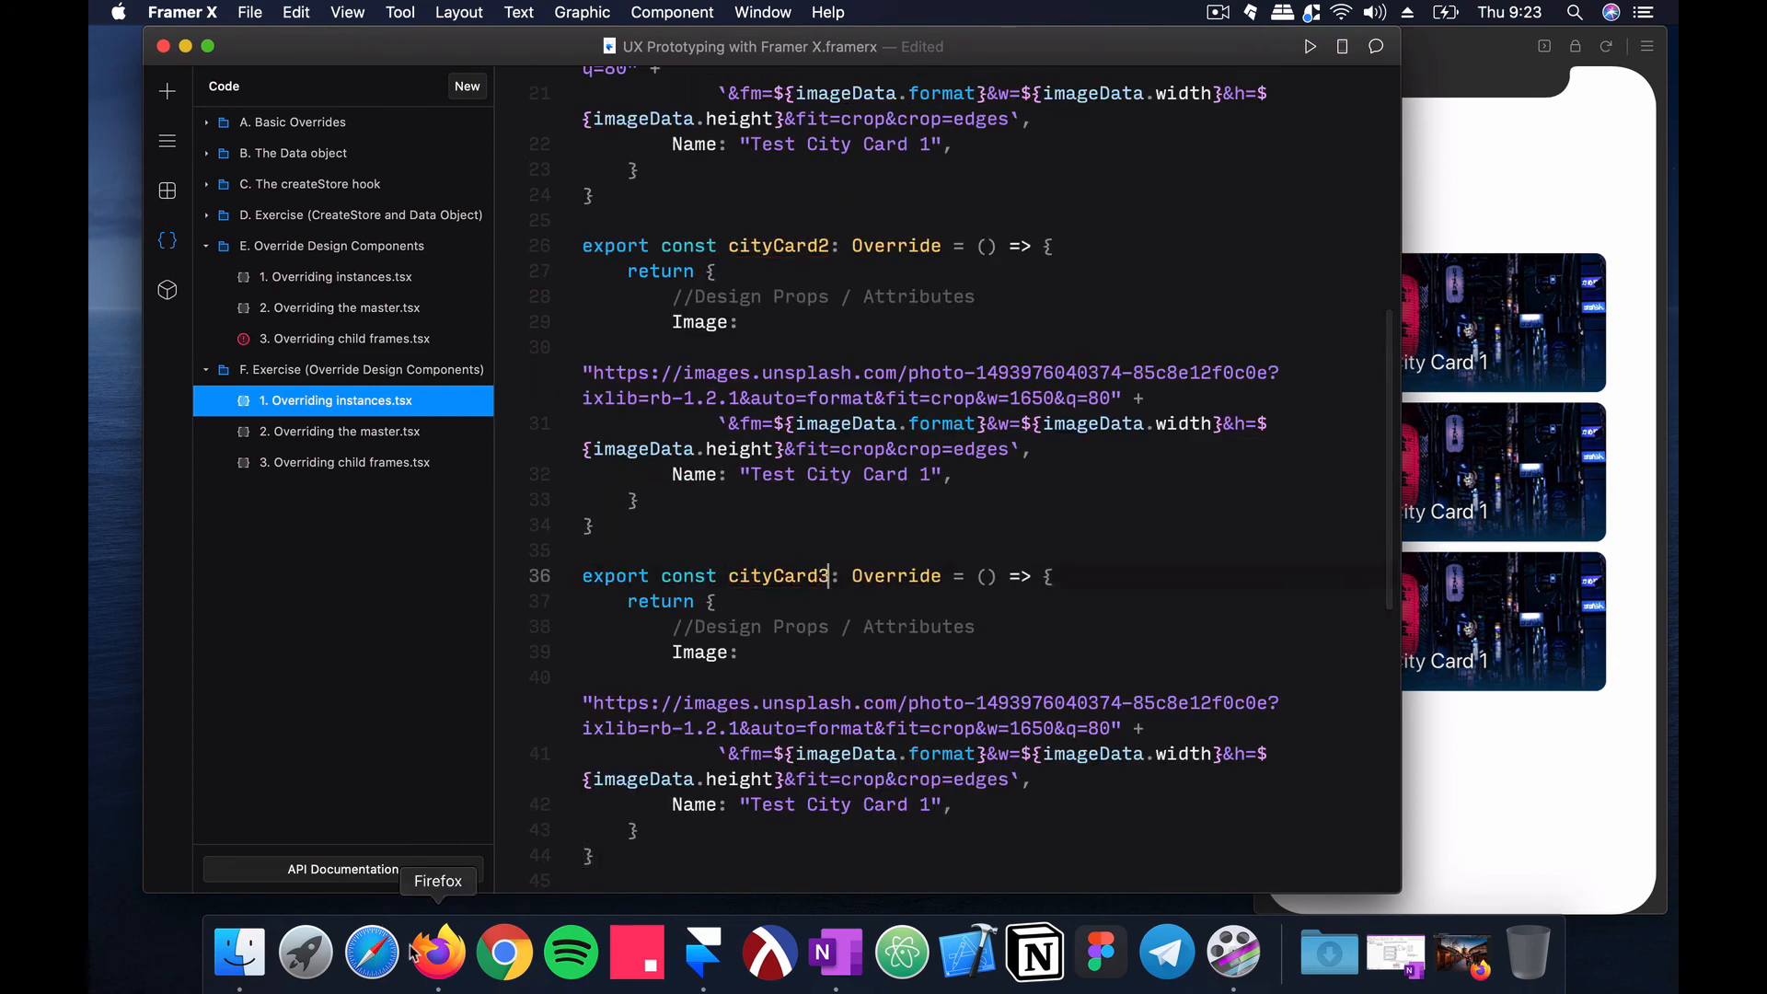
Step: Switch to Firefox, browse the related Unsplash photos, and open the red and white wooden temple photo as a standalone image
left_click(438, 951)
left_click(208, 88)
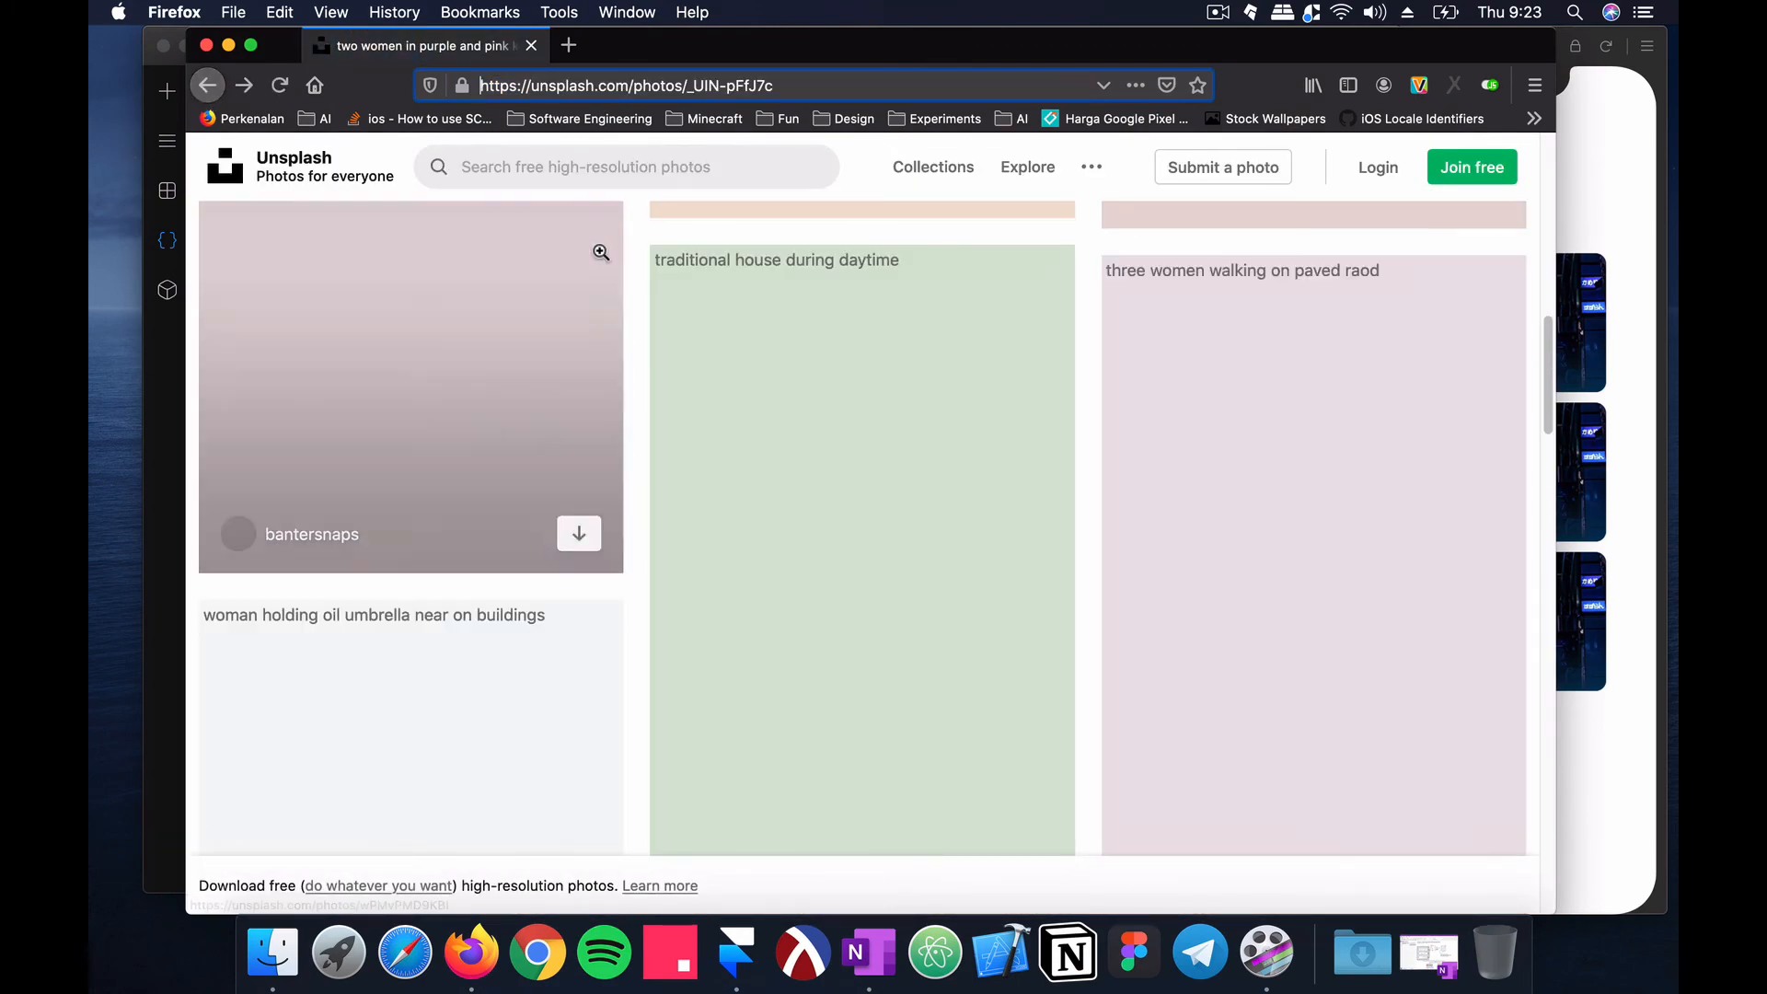
scroll(696, 349, "down", 10)
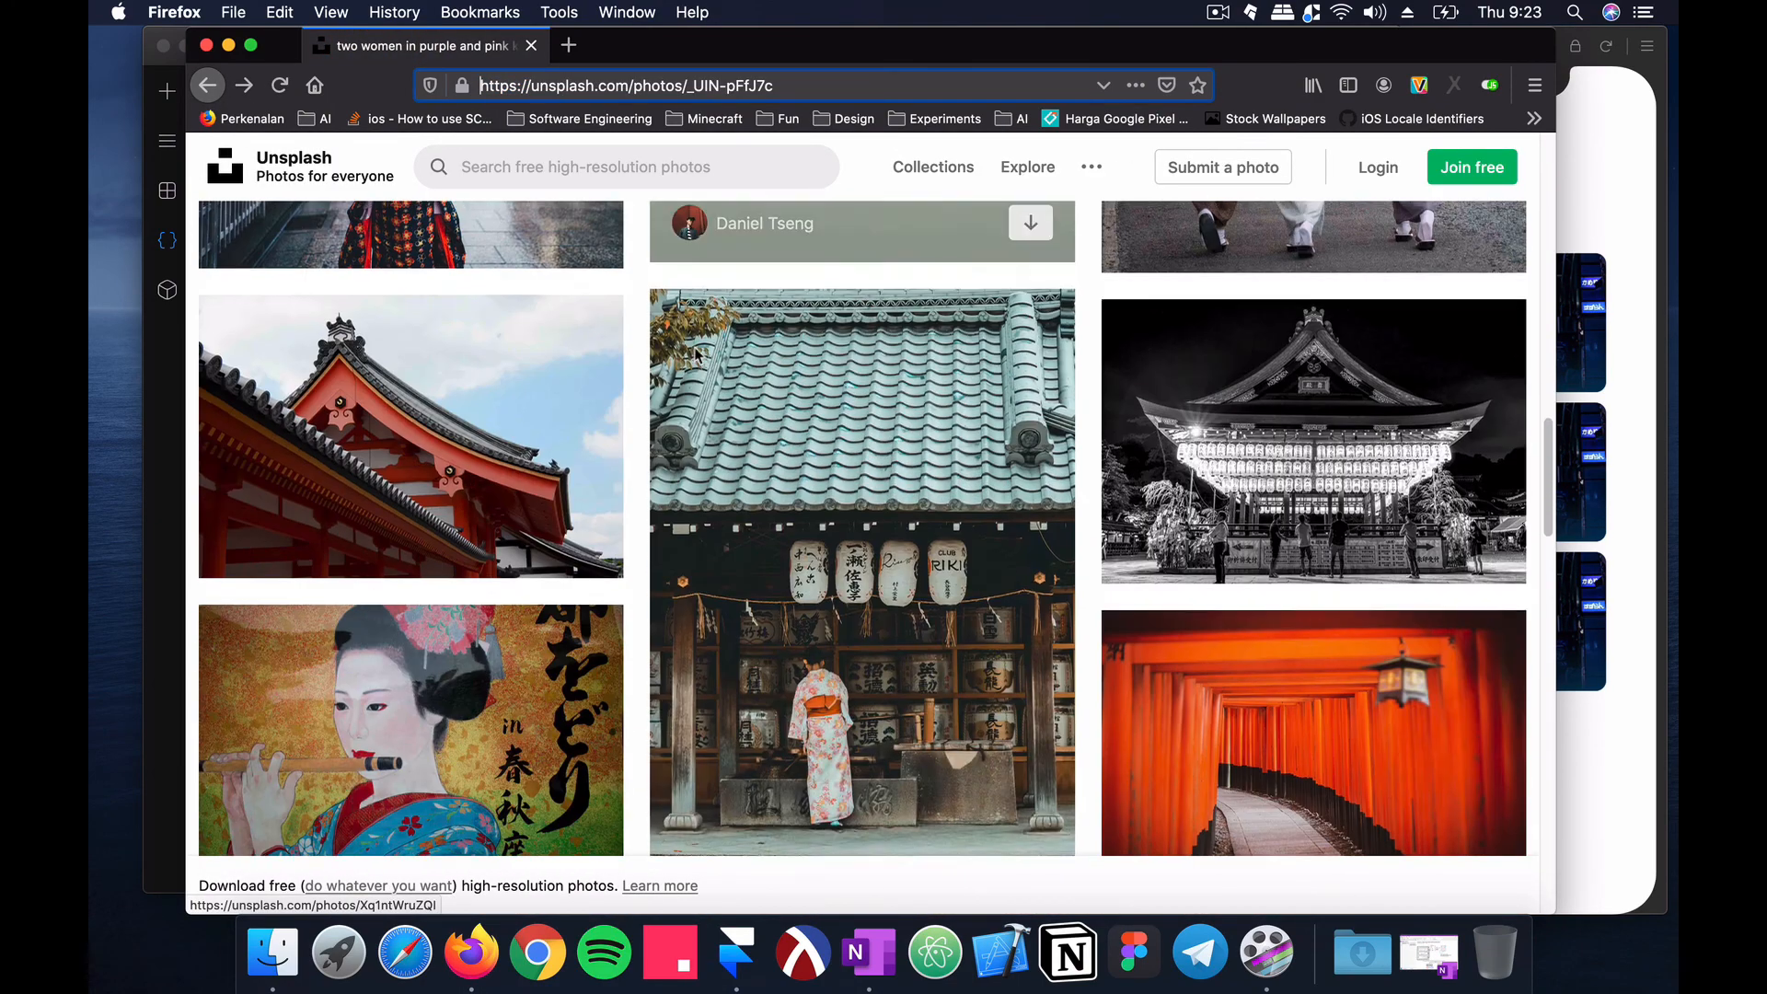
scroll(696, 350, "down", 7)
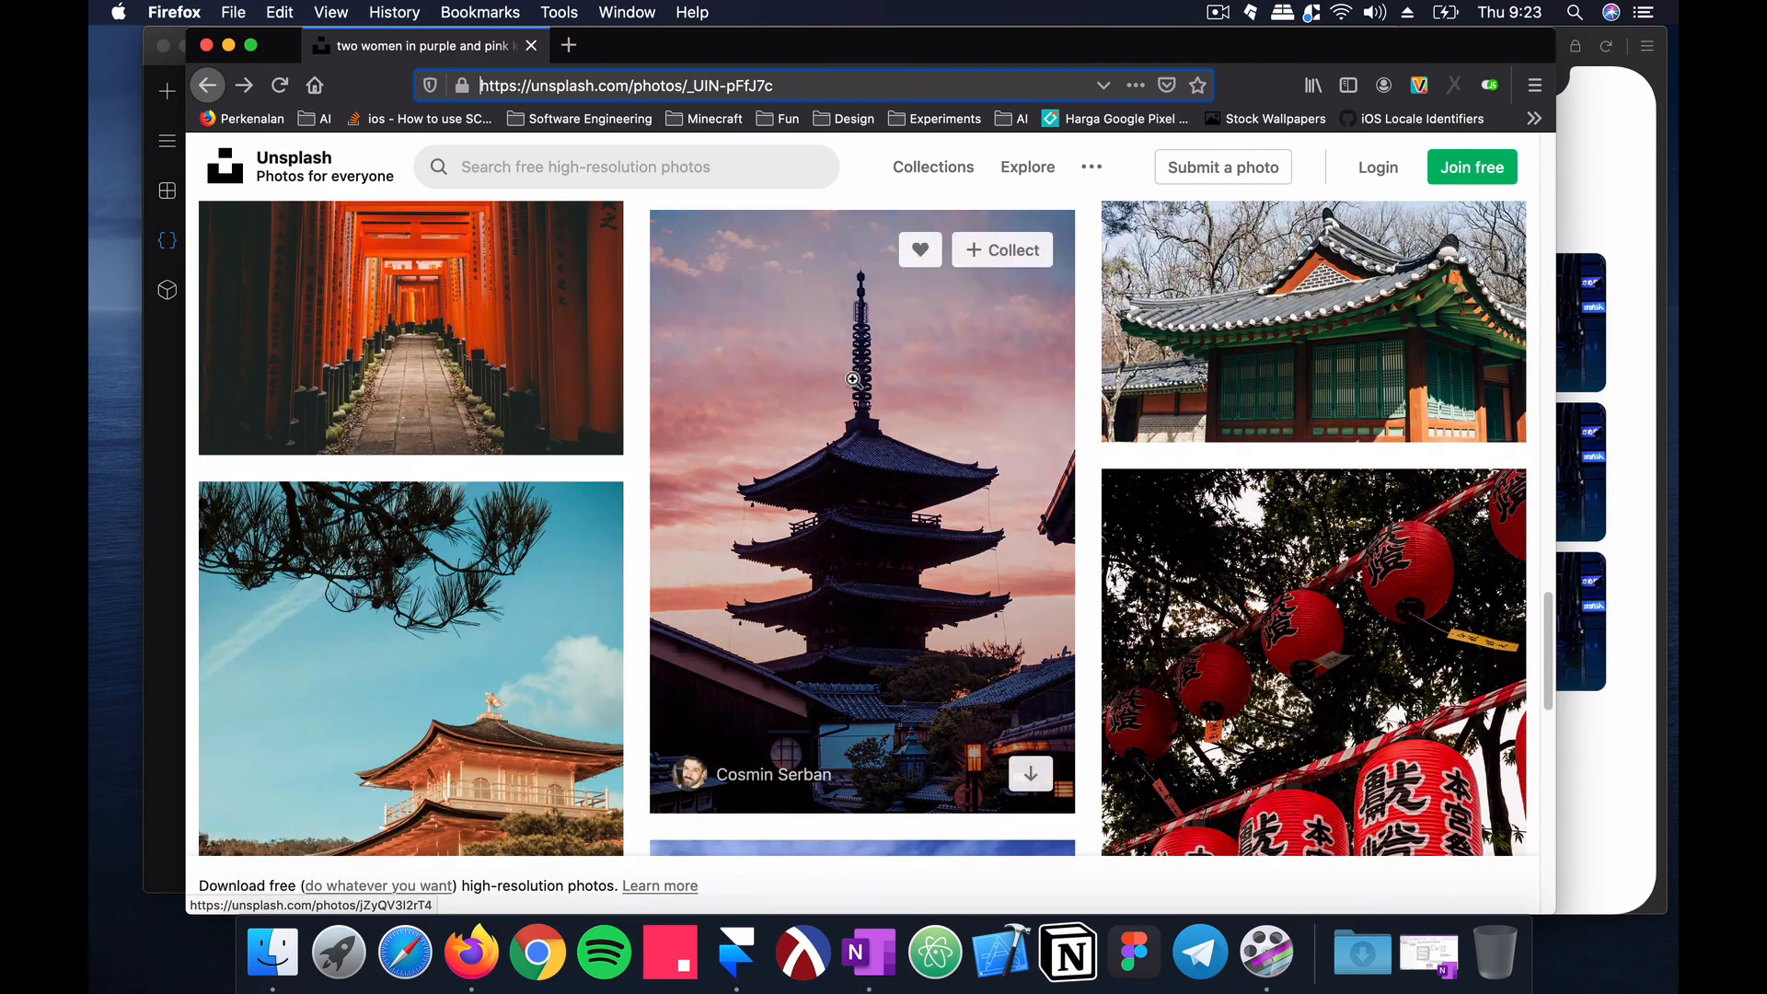
left_click(852, 378)
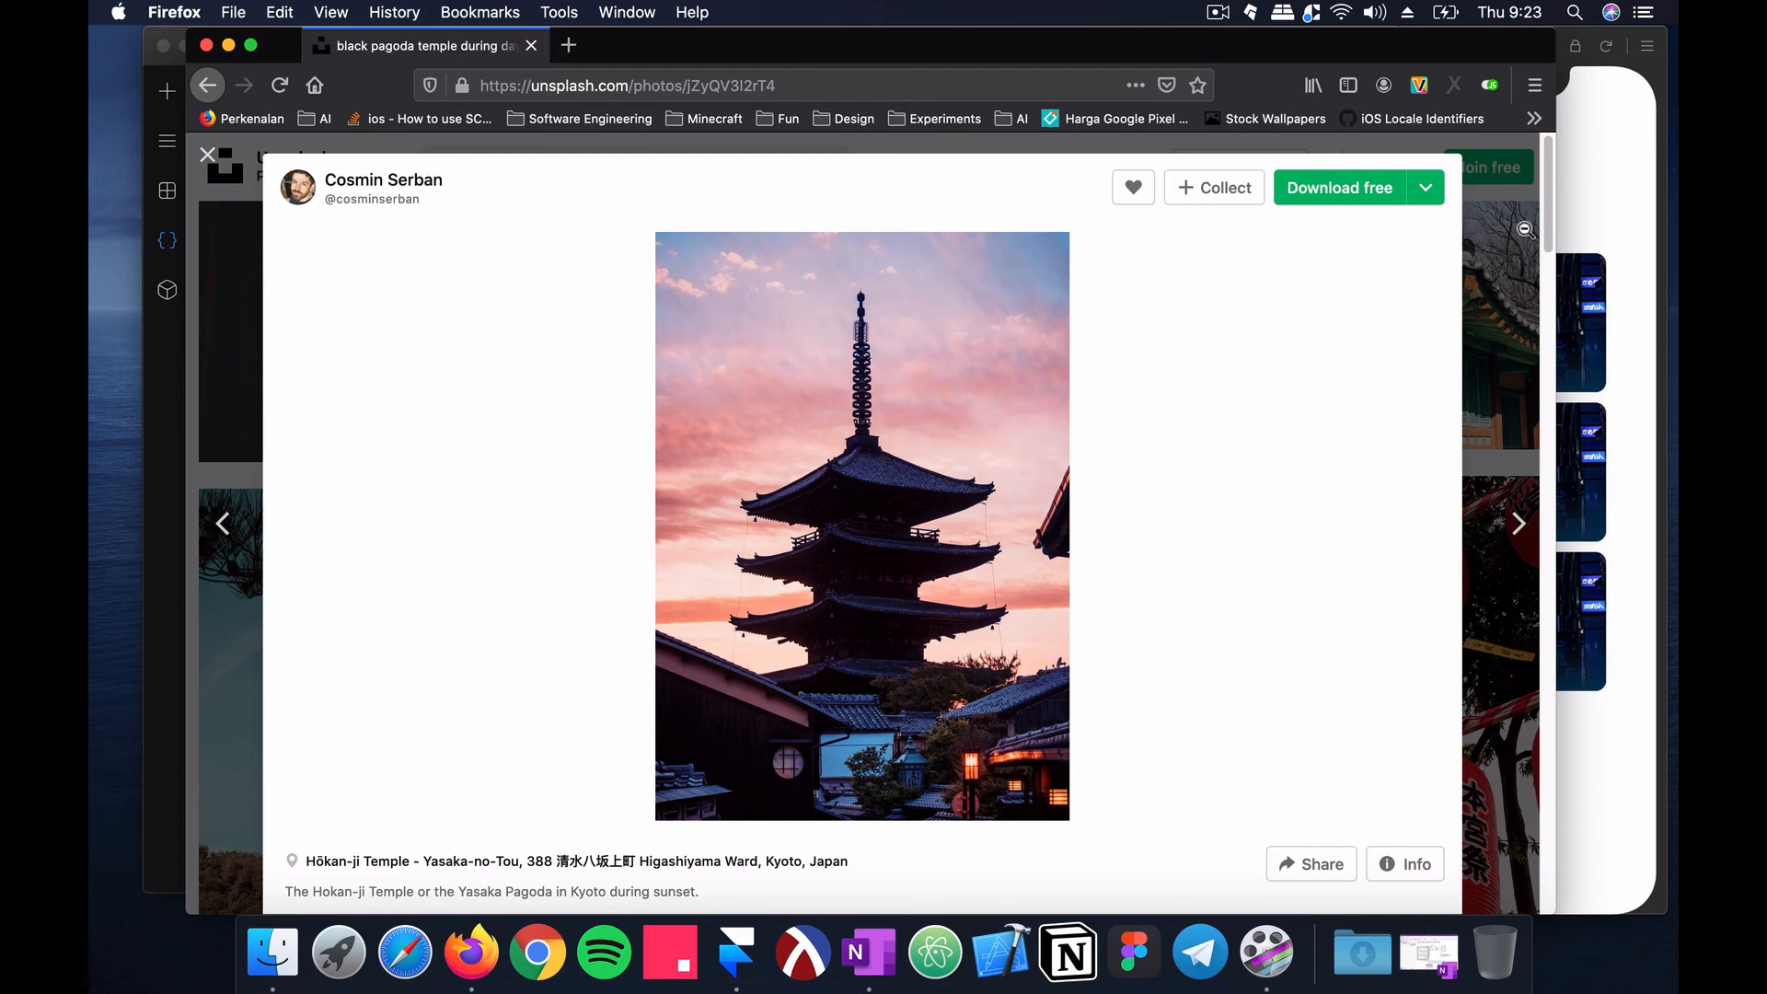
left_click(1493, 192)
scroll(1163, 455, "down", 5)
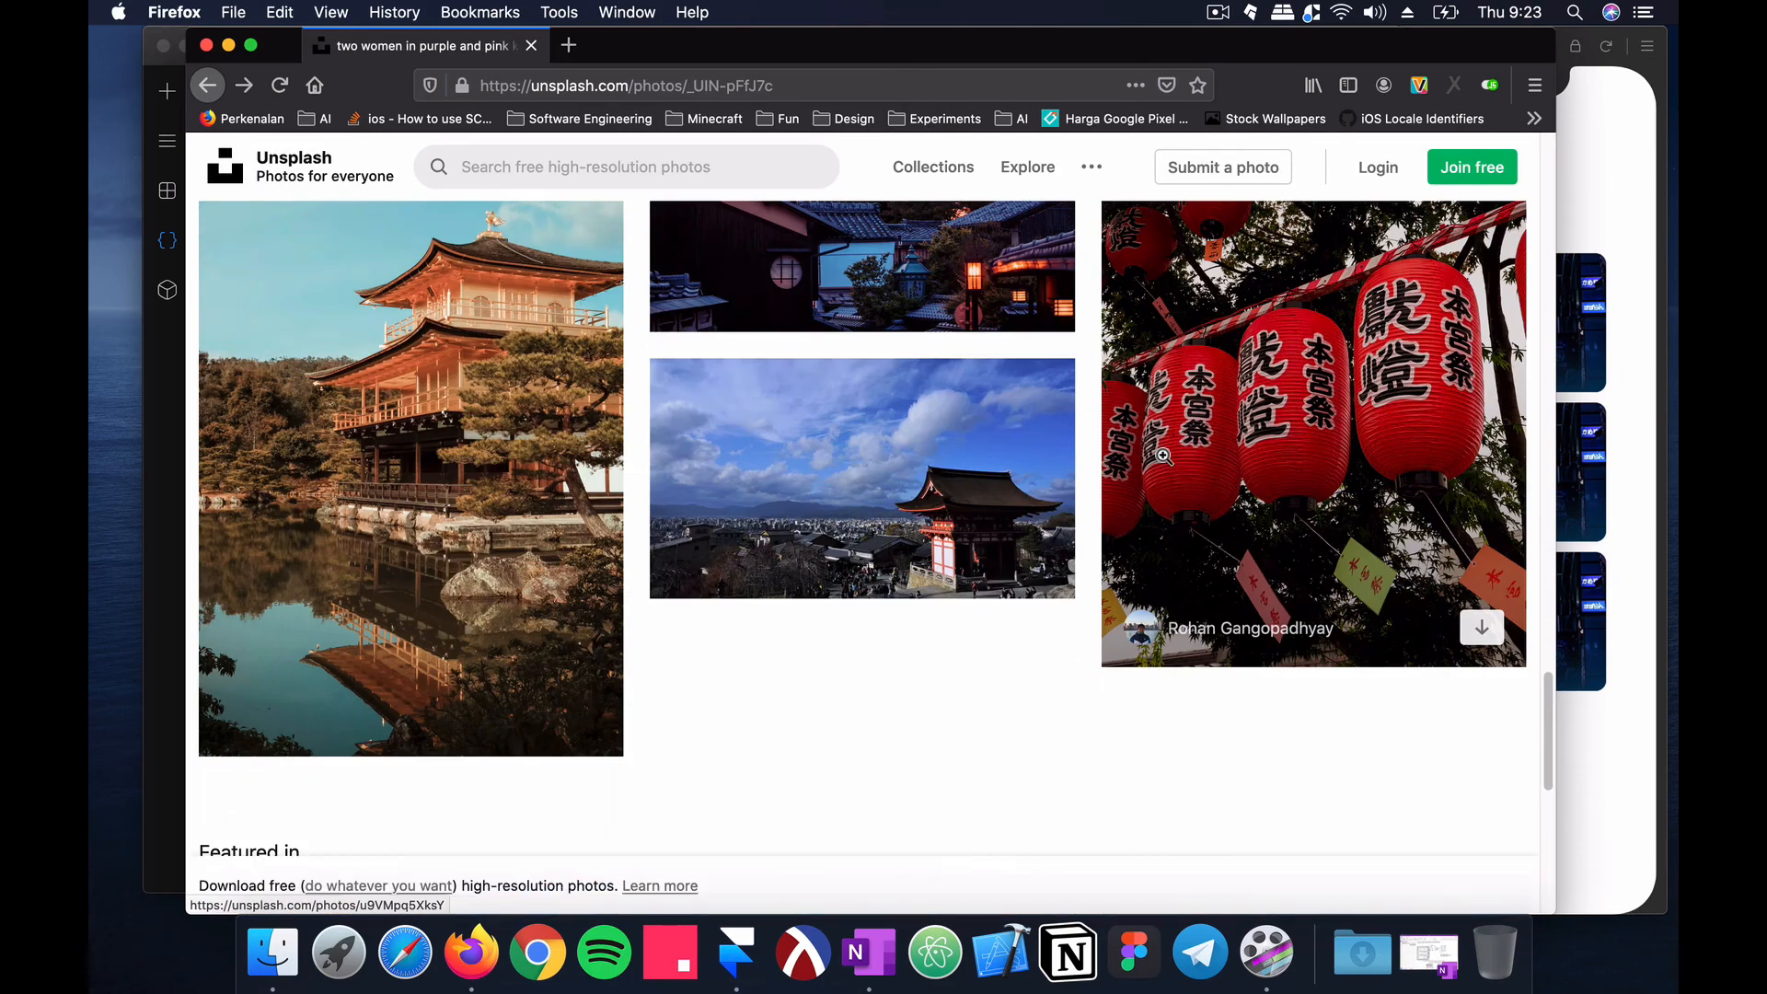
scroll(1163, 456, "down", 10)
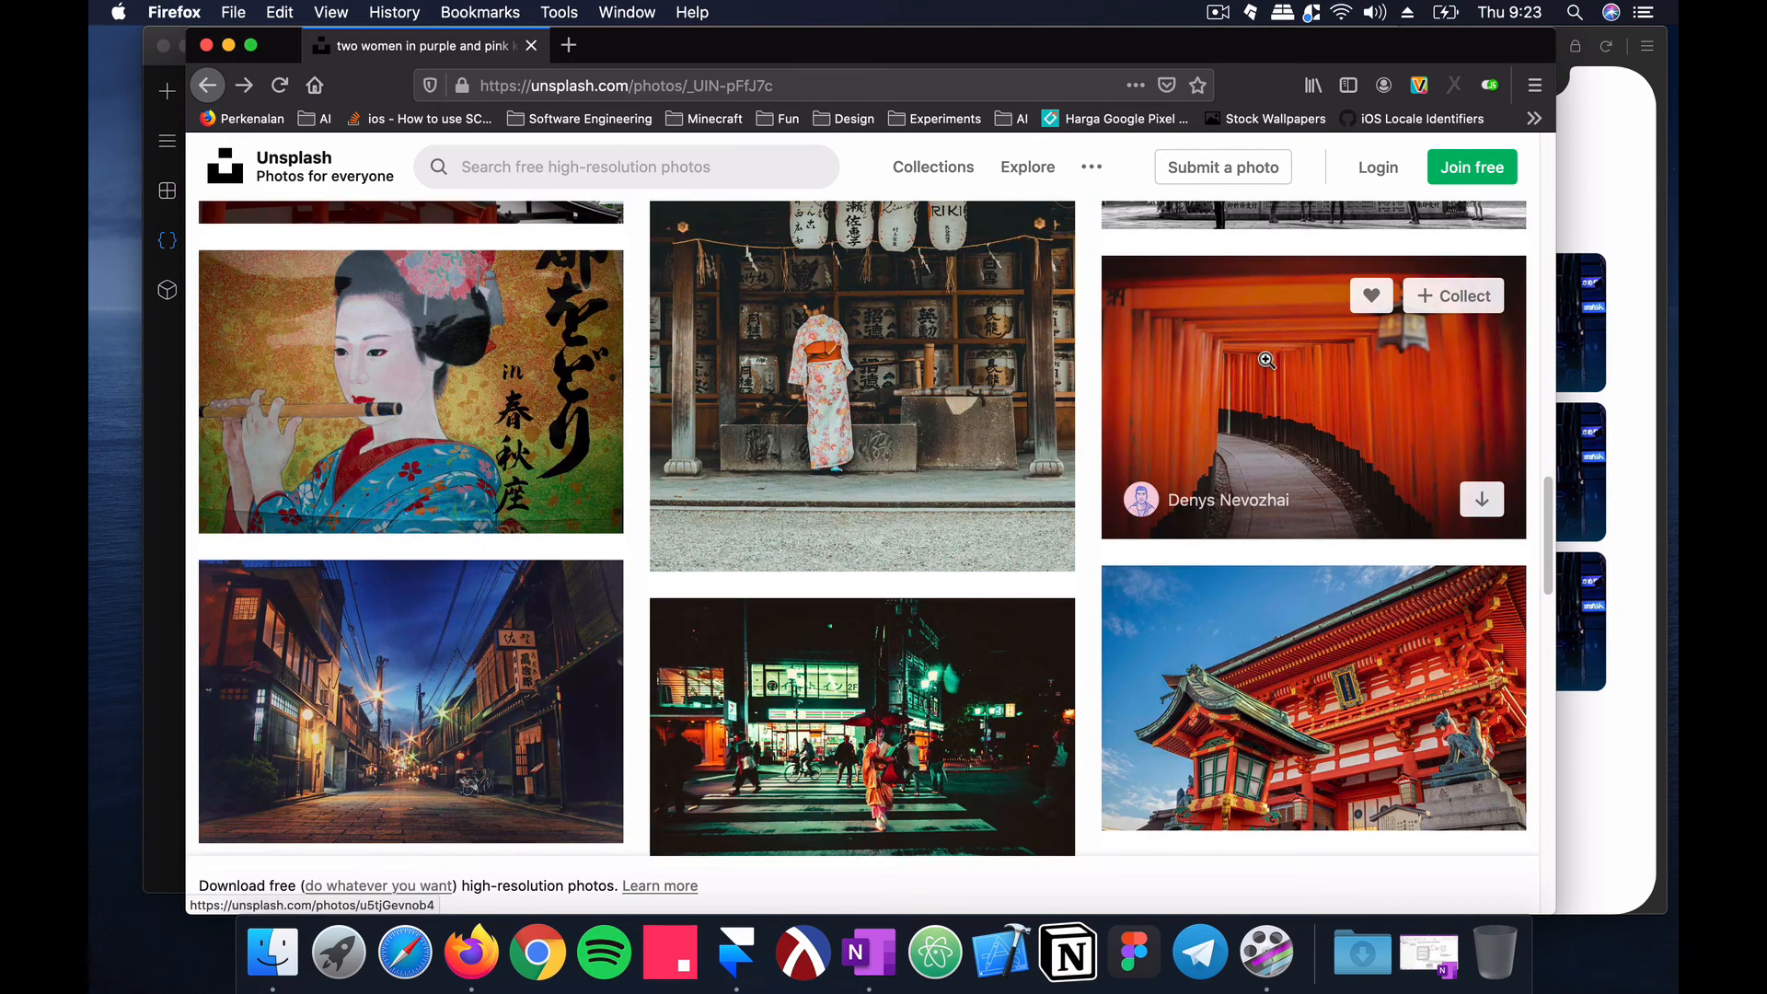
left_click(1286, 685)
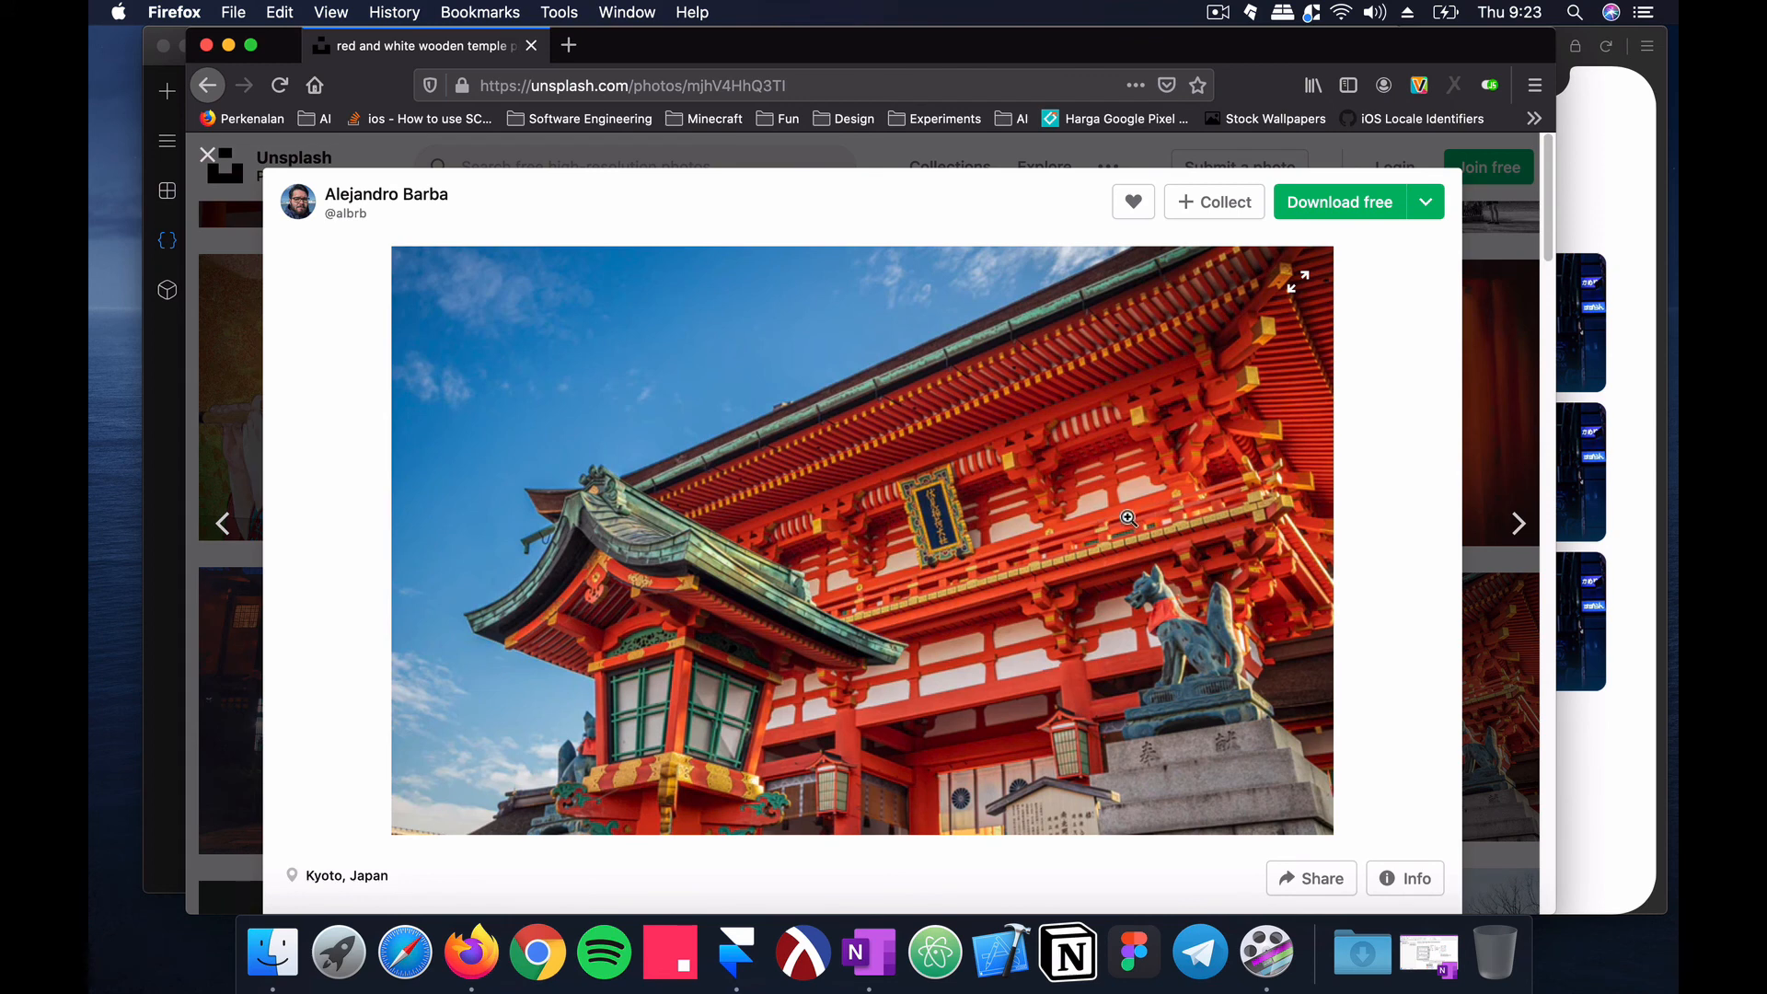
right_click(1087, 470)
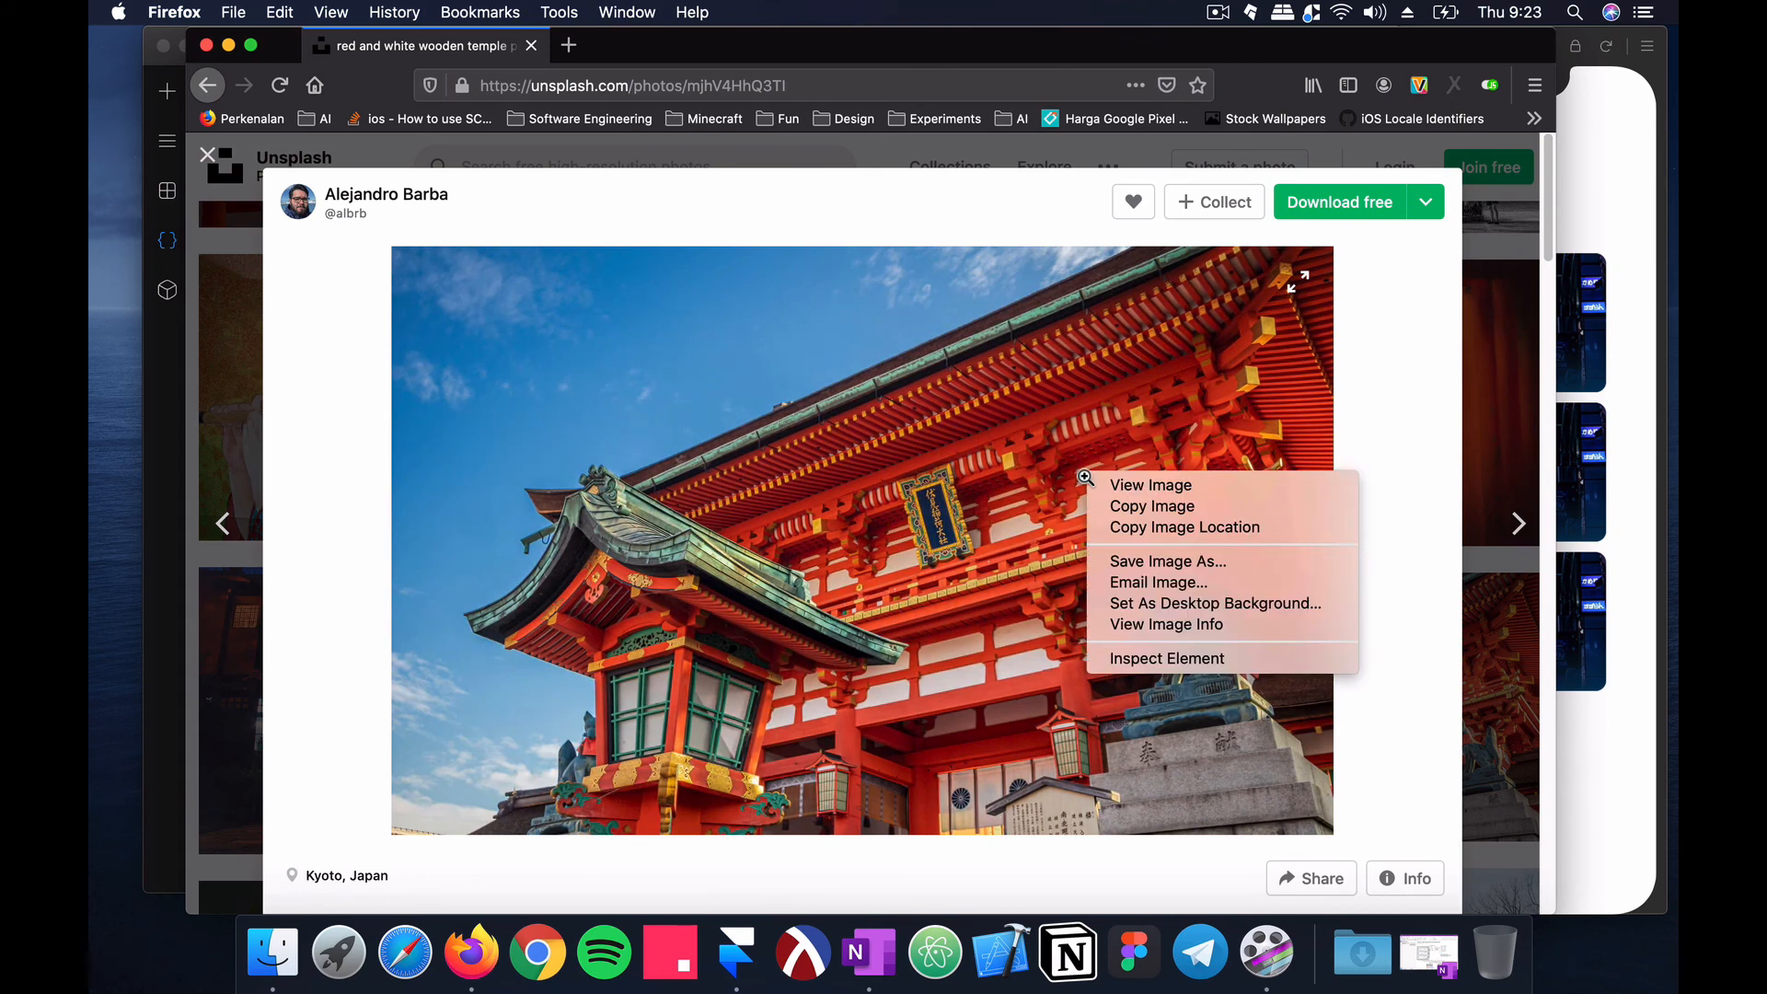
left_click(1151, 485)
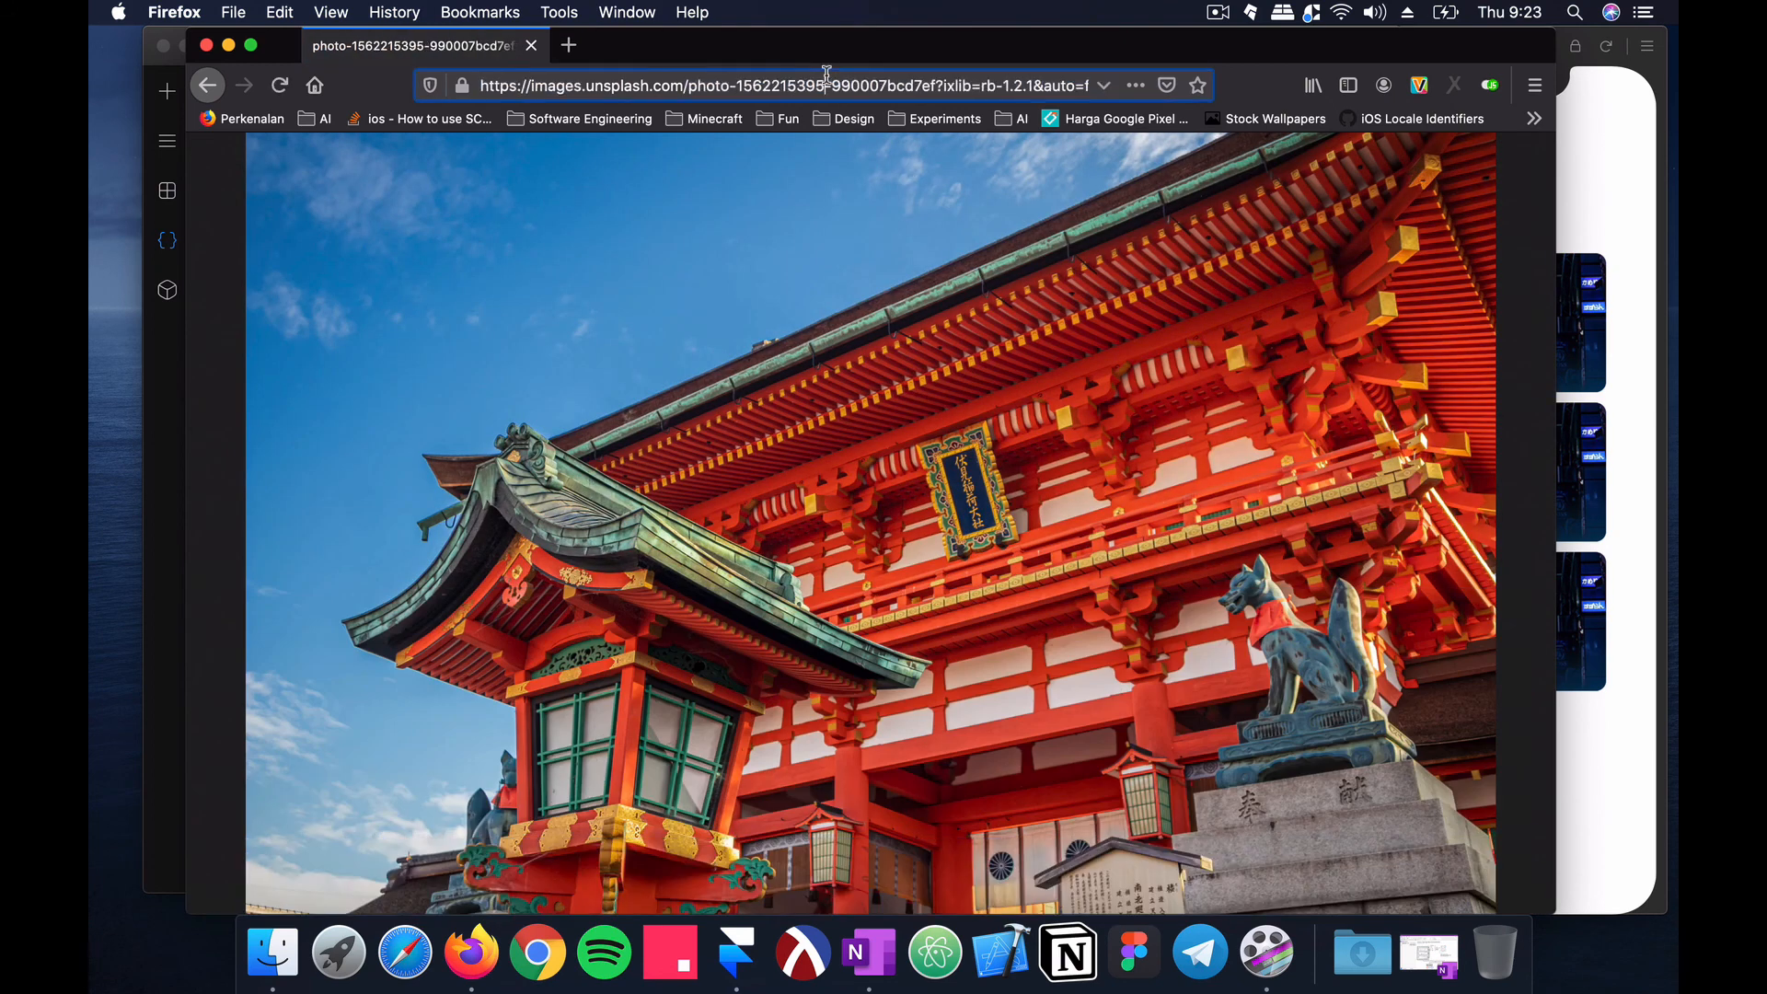
Step: Copy the red temple photo's address, paste it in Framer X over the image URL in cityCard3, and save
left_click(826, 76)
left_click(229, 48)
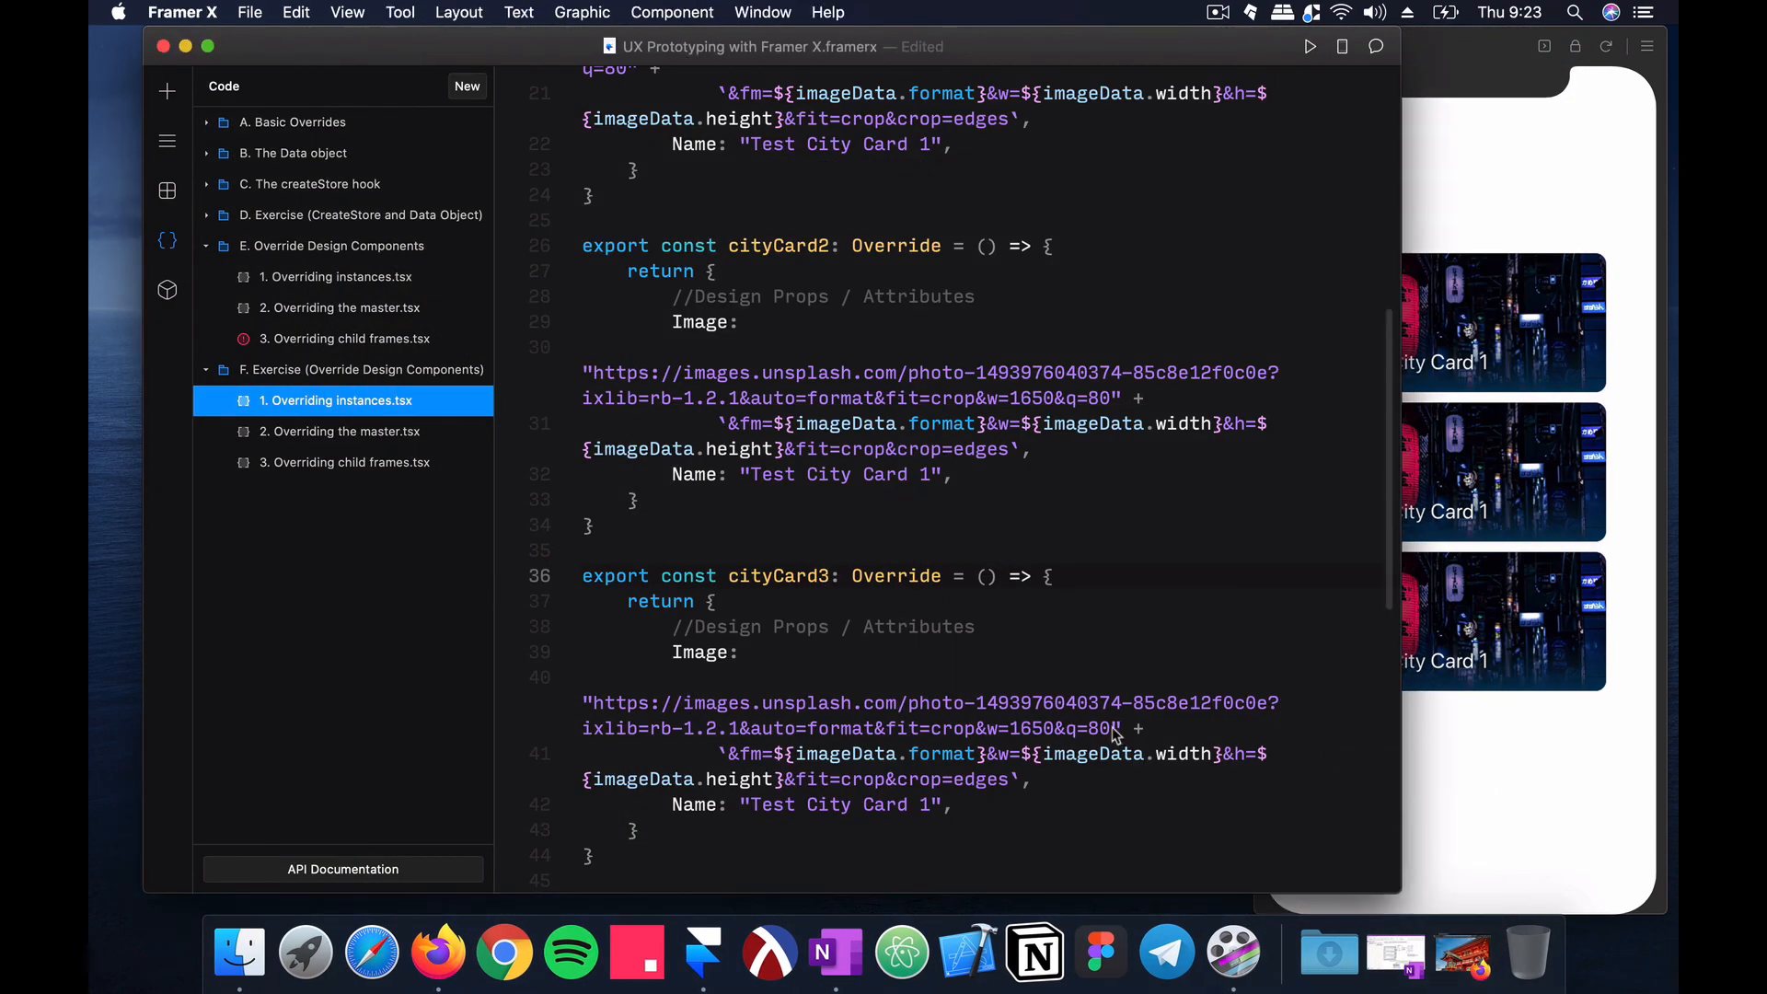
left_click_drag(1115, 733, 591, 708)
key("super+v")
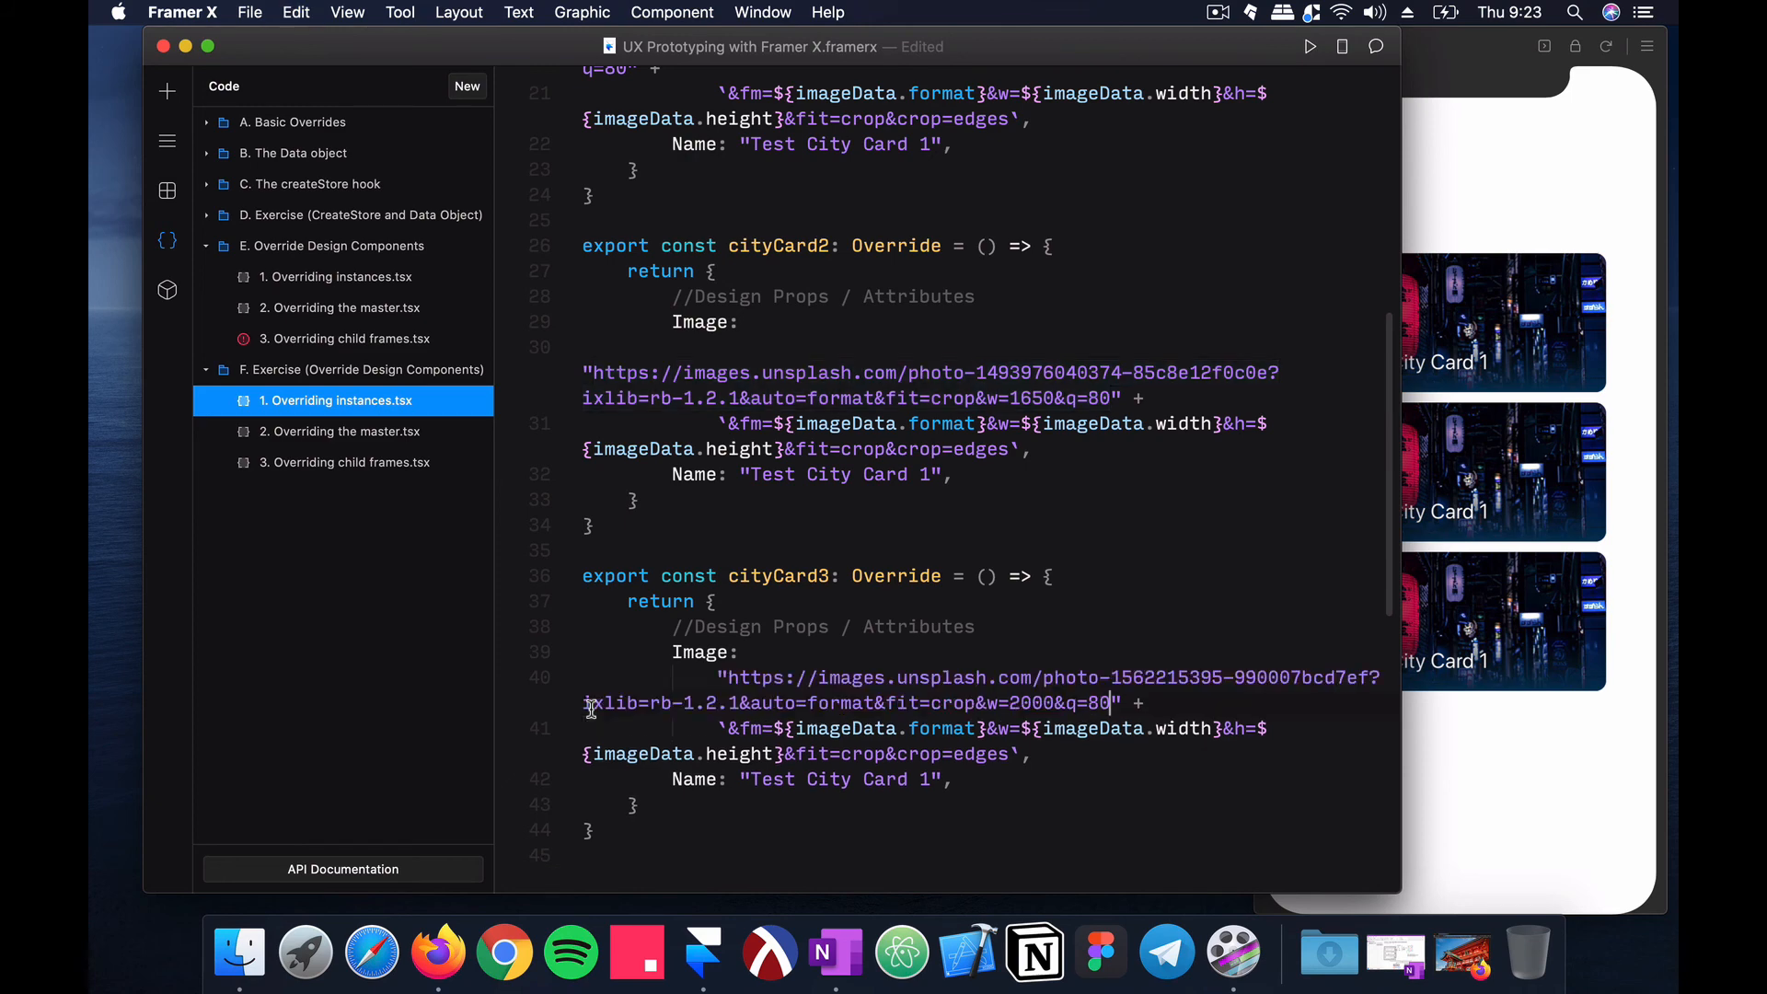
key("super+s")
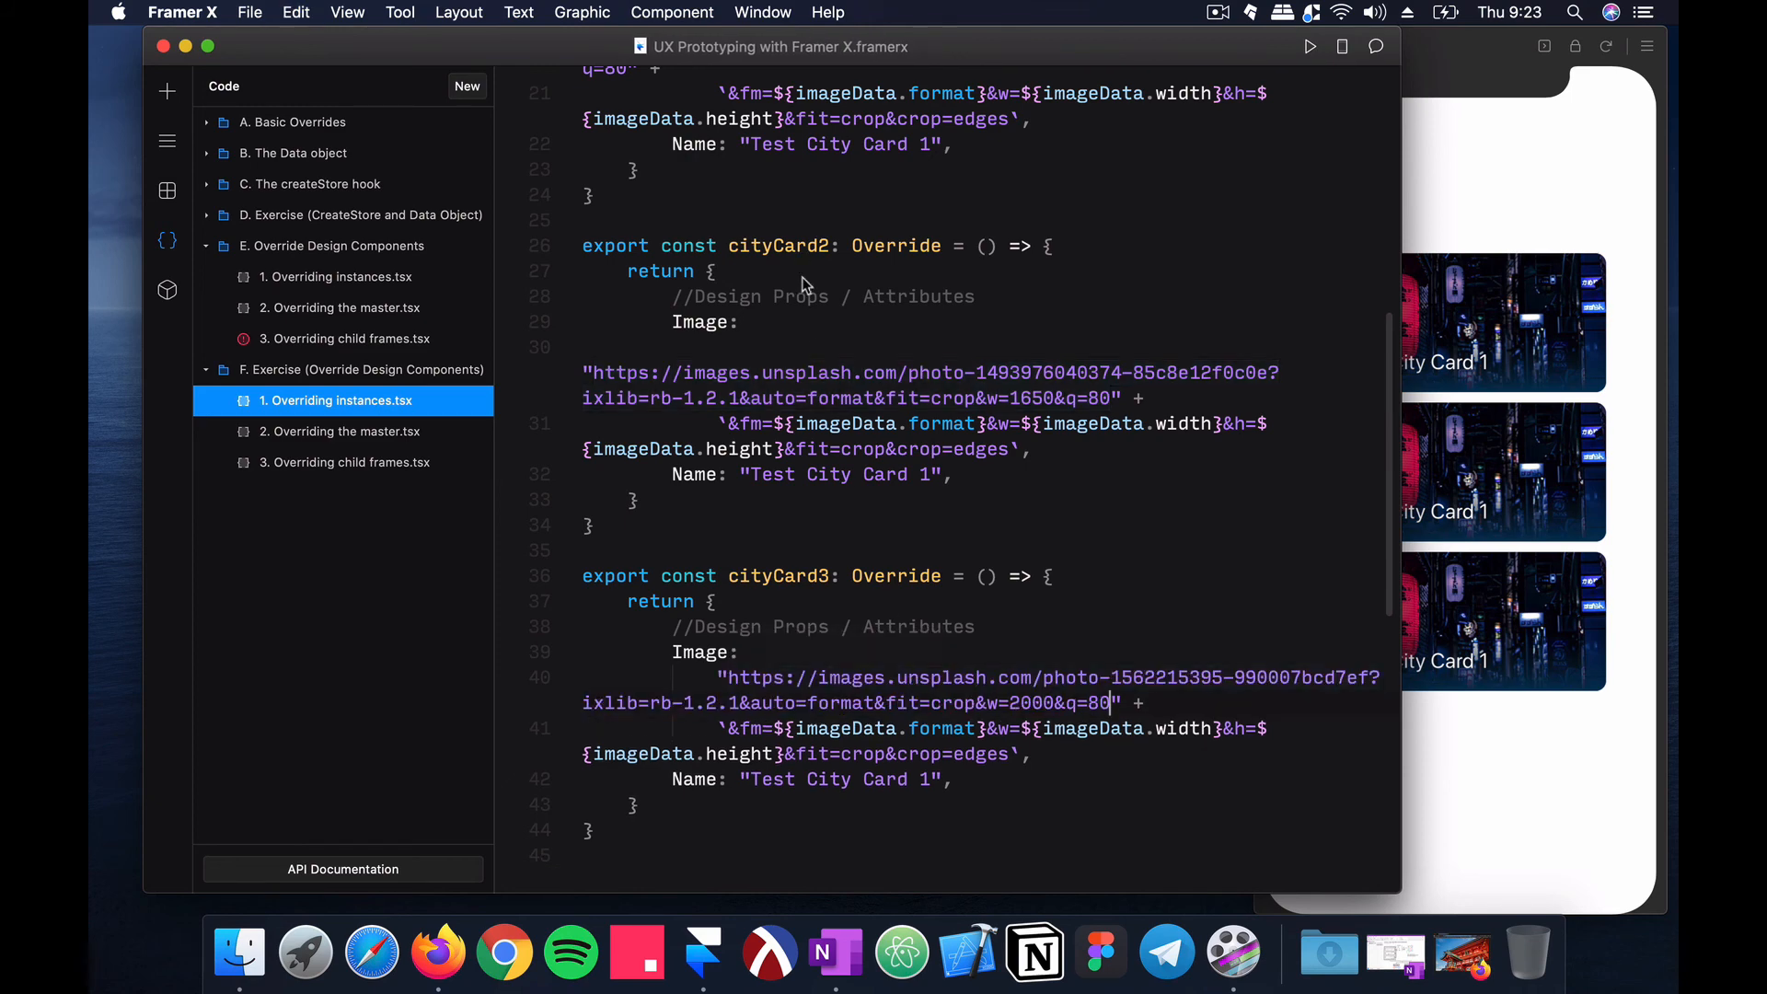
Step: Assign the cityCard2 override to the exercise frame's second City Card and cityCard3 to its third City Card
scroll(821, 368, "up", 5)
scroll(822, 368, "down", 5)
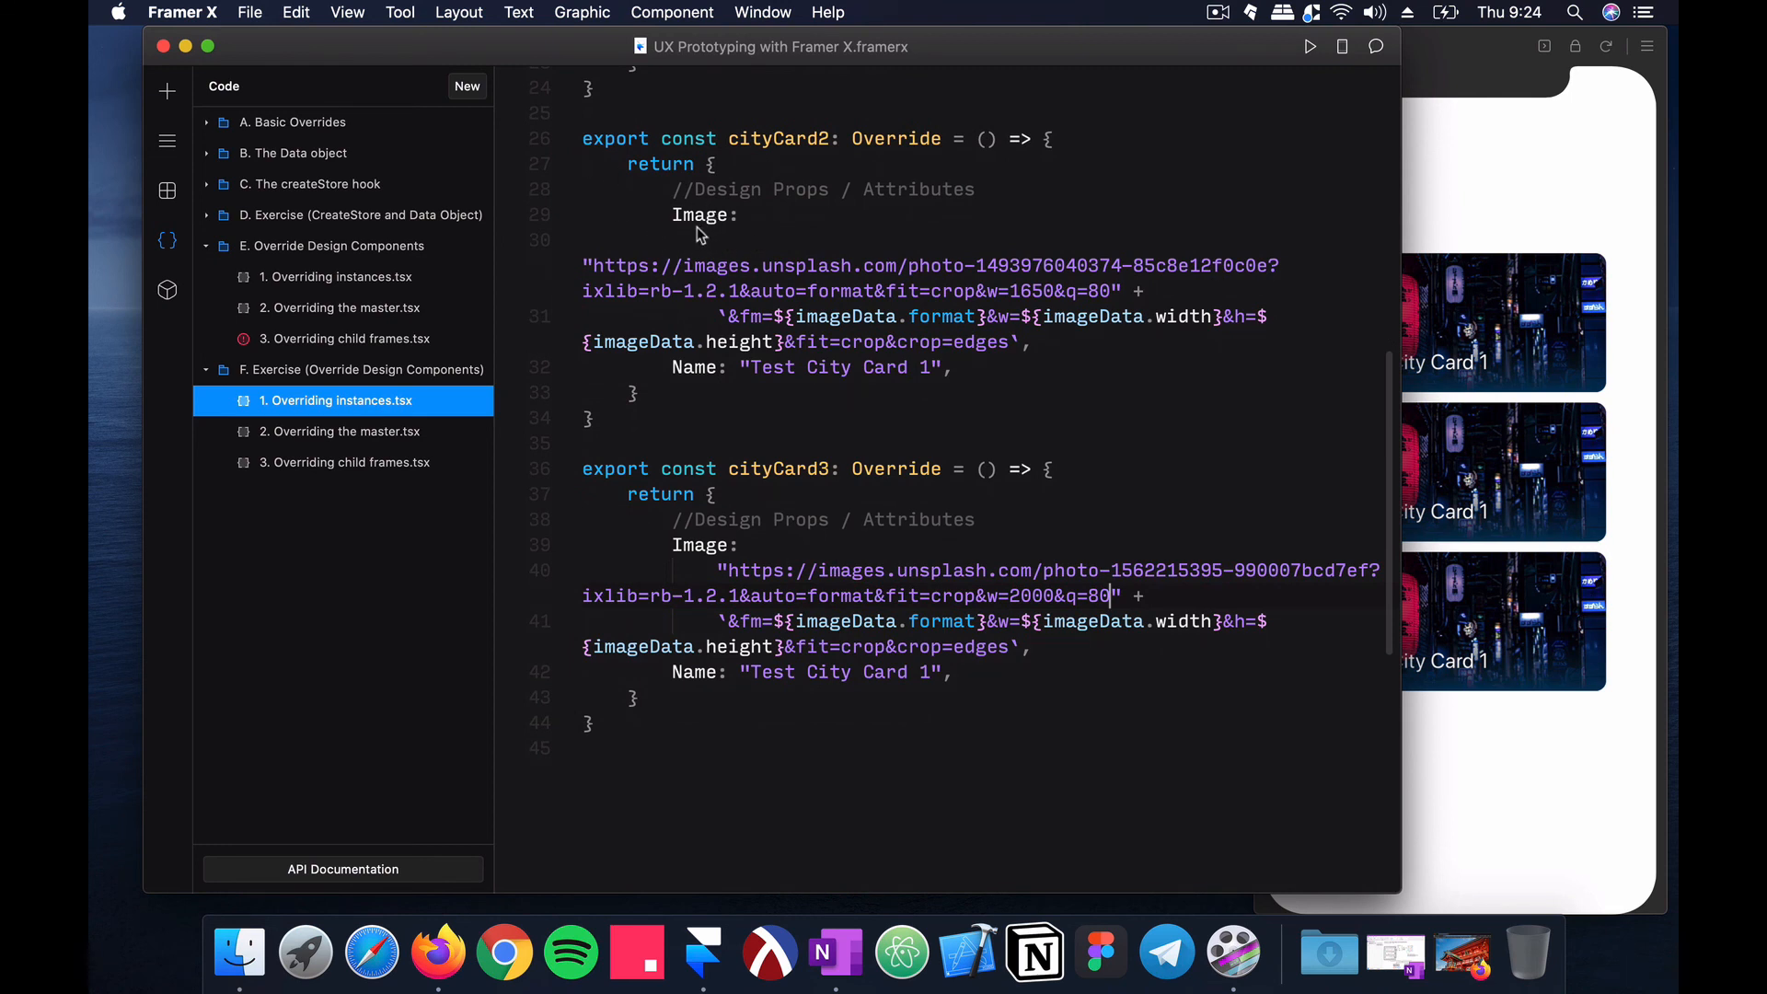
left_click(168, 90)
left_click(1346, 622)
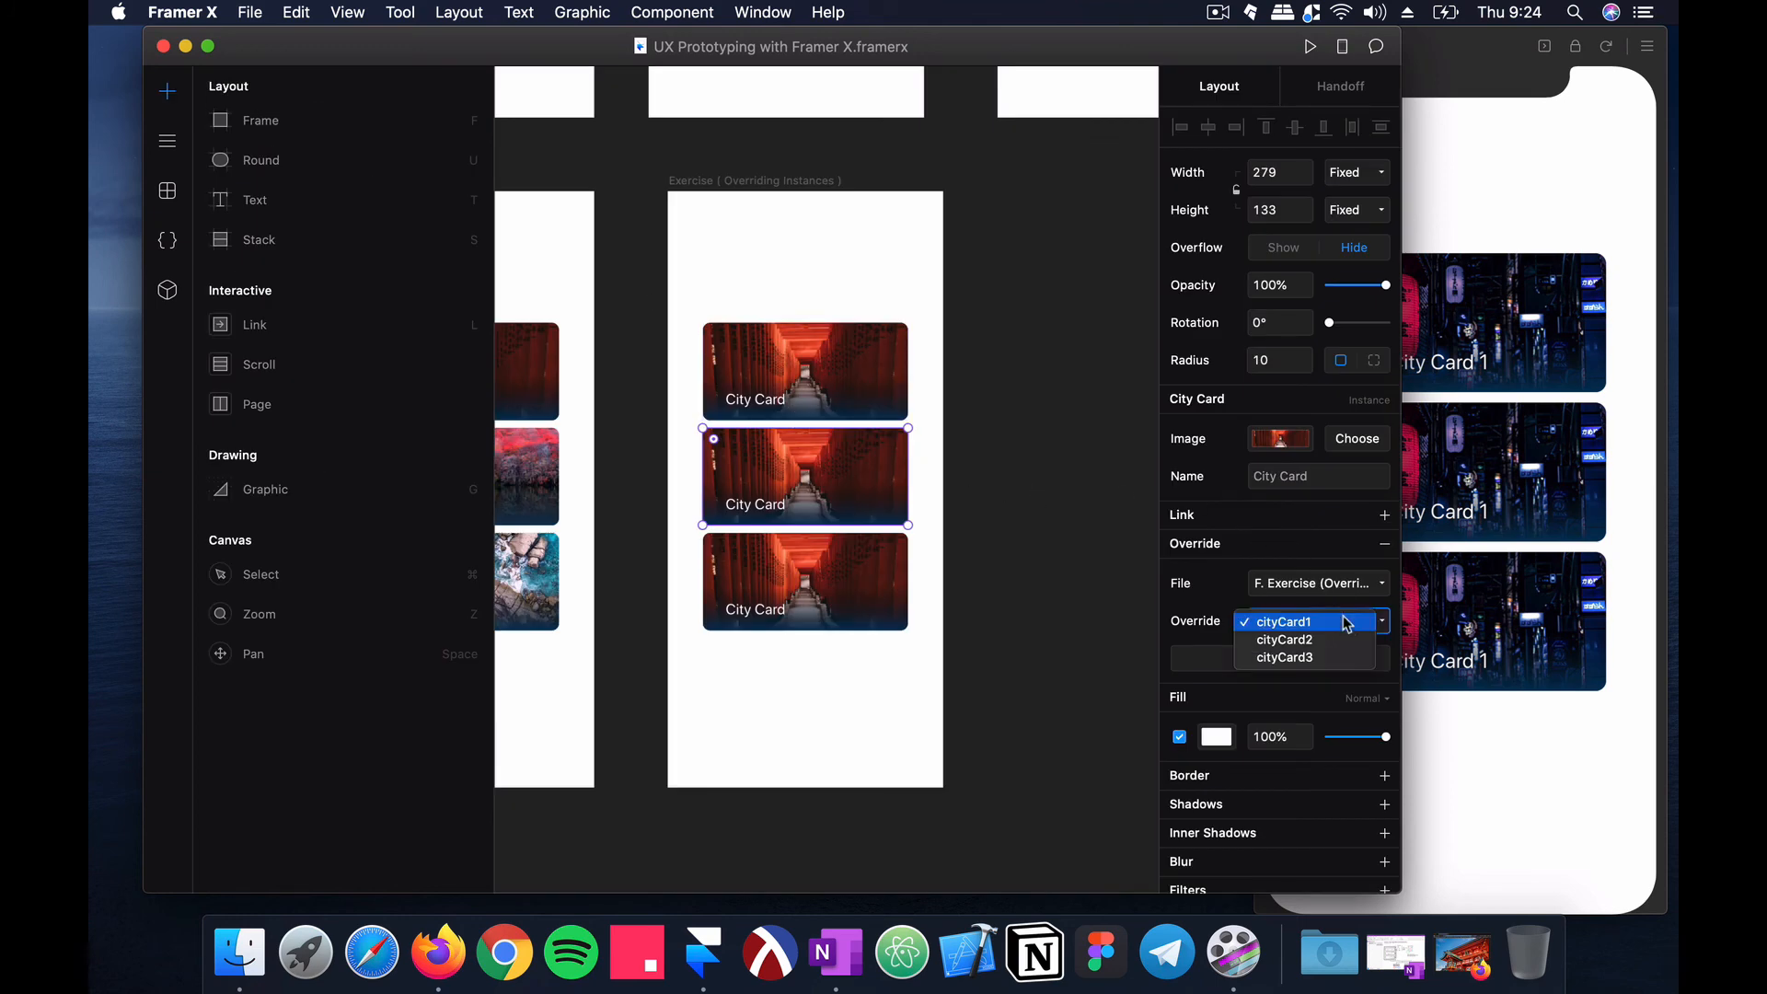
left_click(1343, 641)
left_click(857, 566)
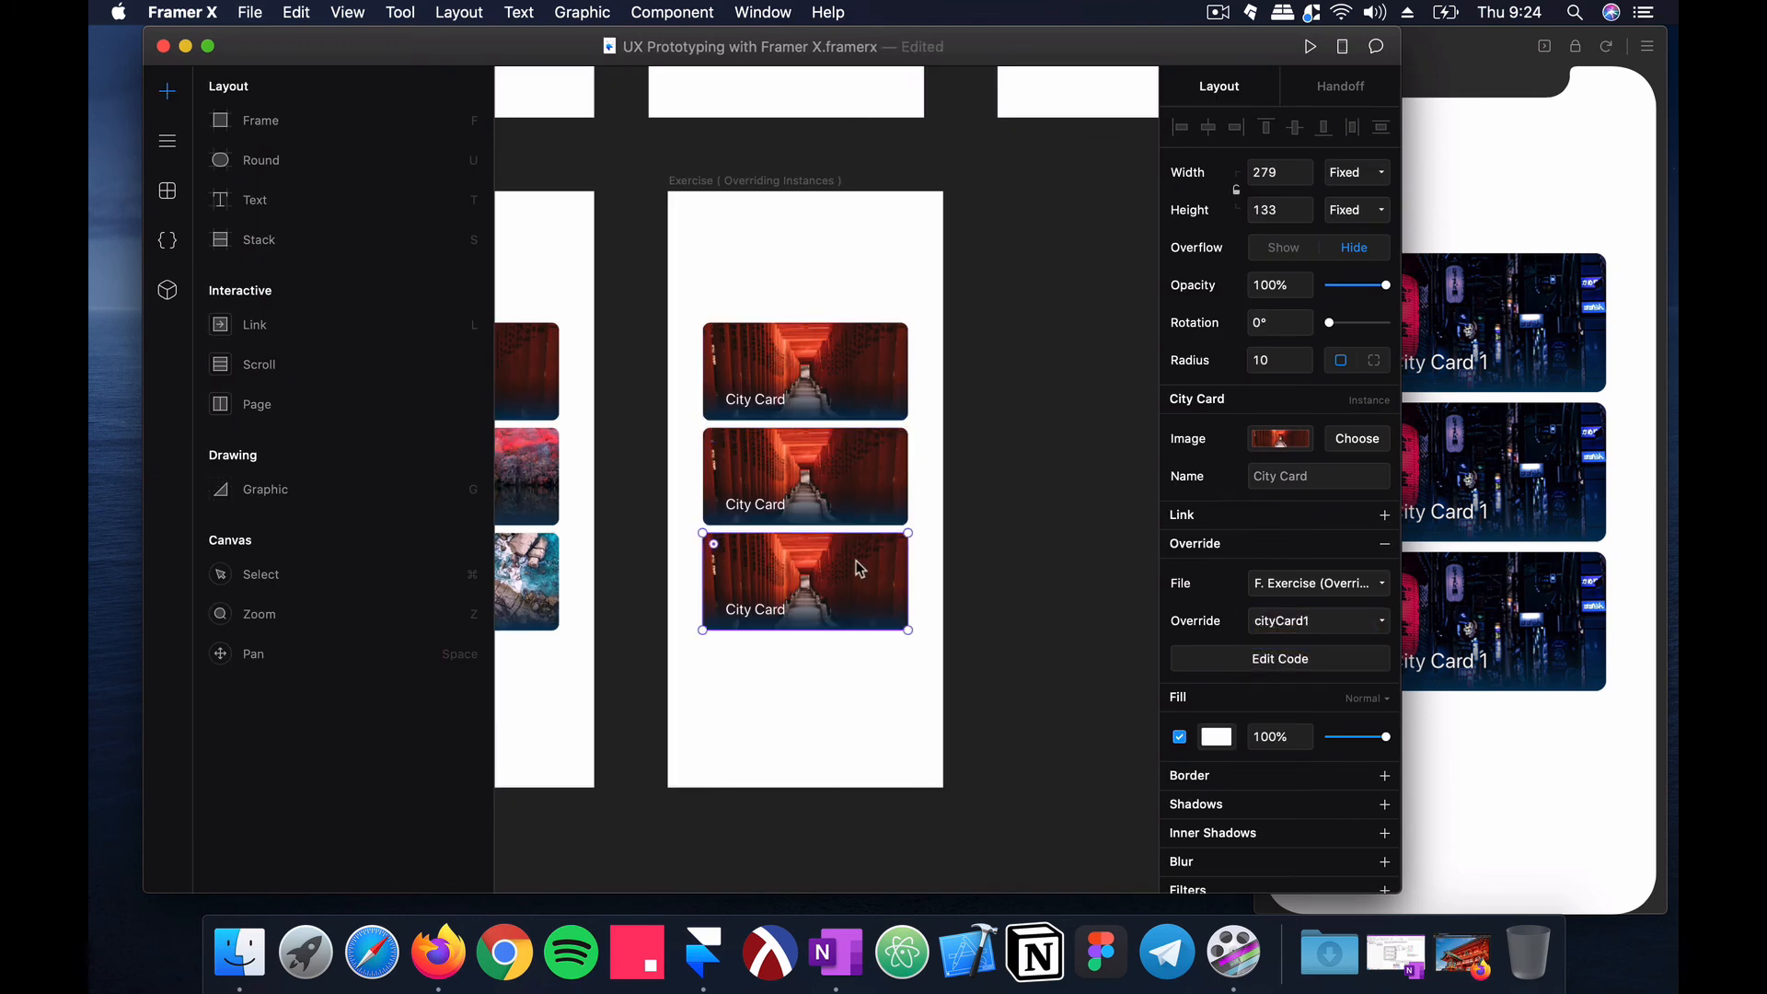
left_click(1293, 619)
left_click(1305, 660)
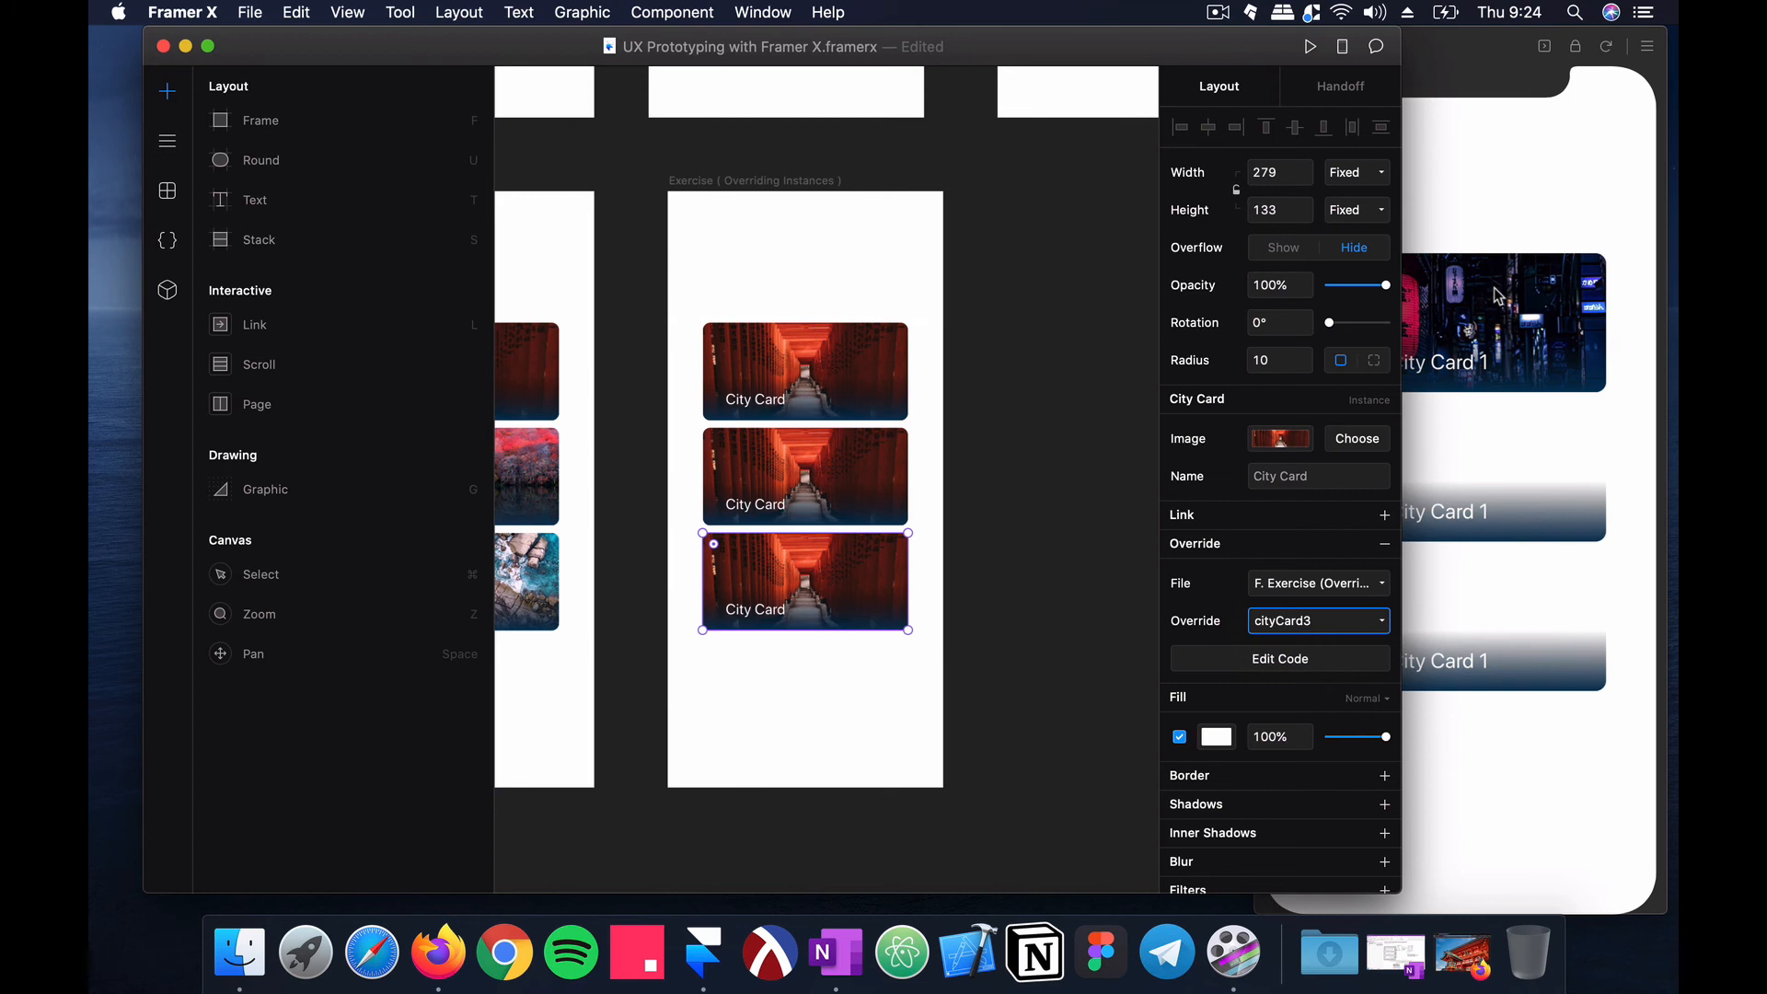
Step: Check the images and names of the three City Cards in the live preview against the exercise frame
left_click(1532, 177)
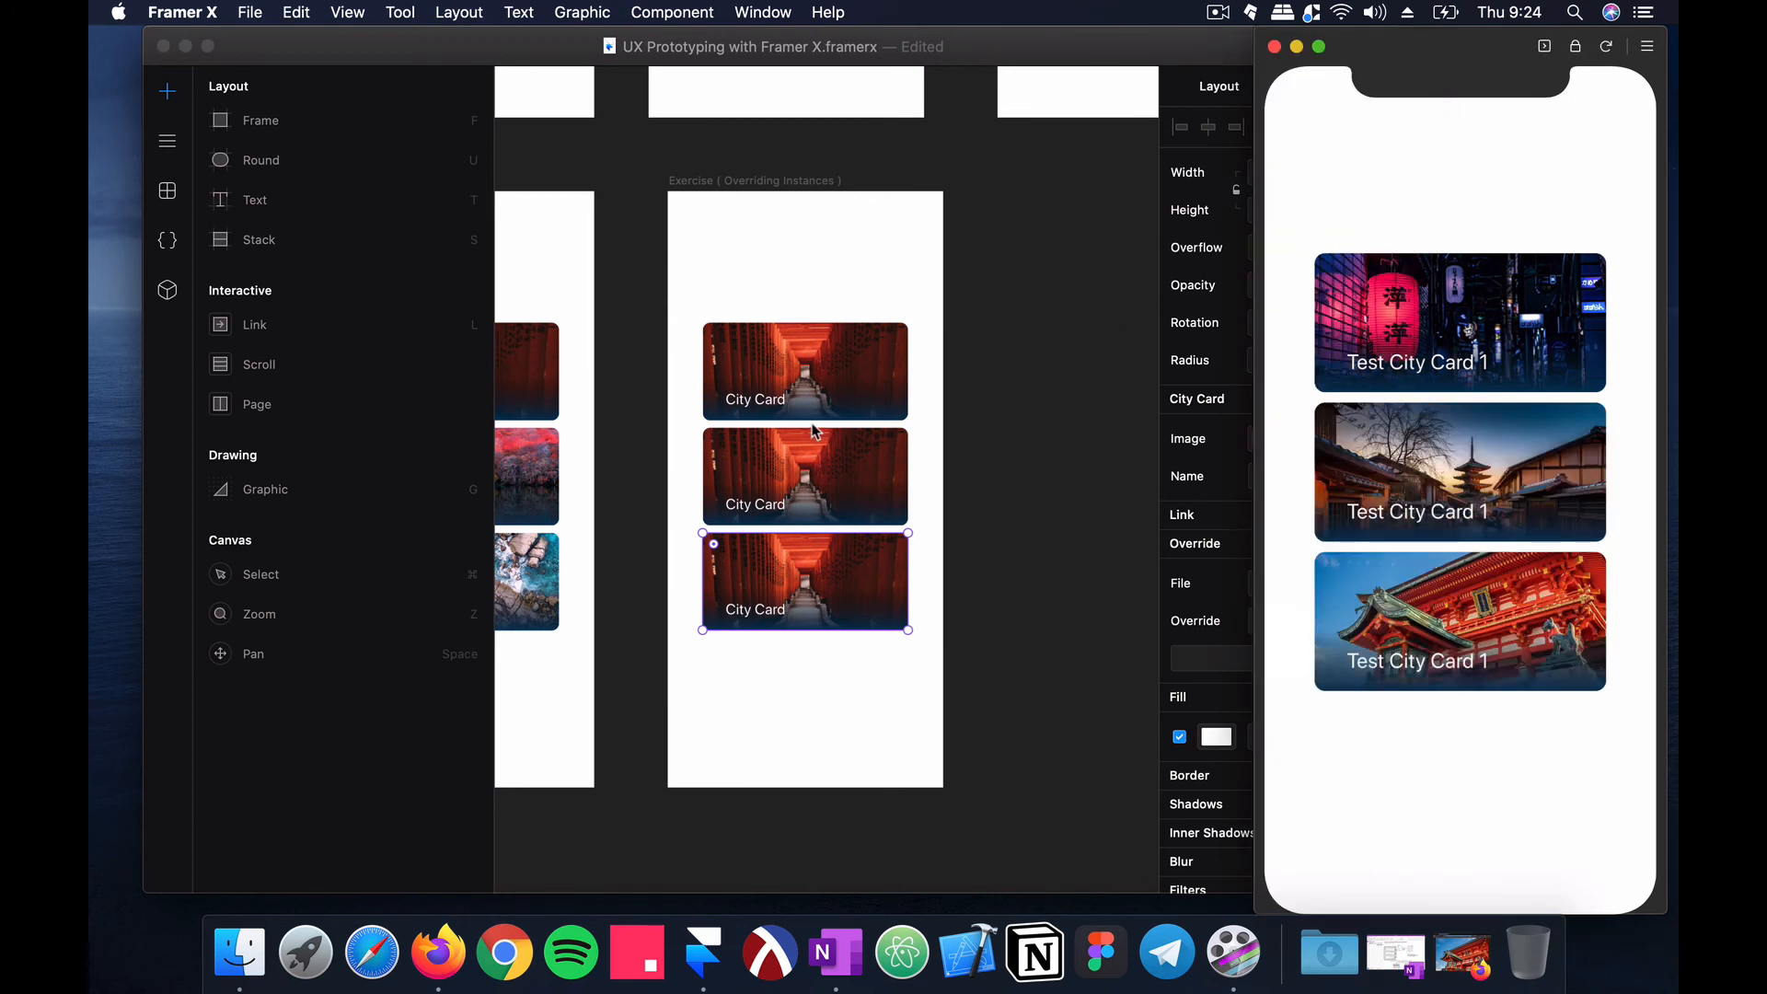
left_click(759, 276)
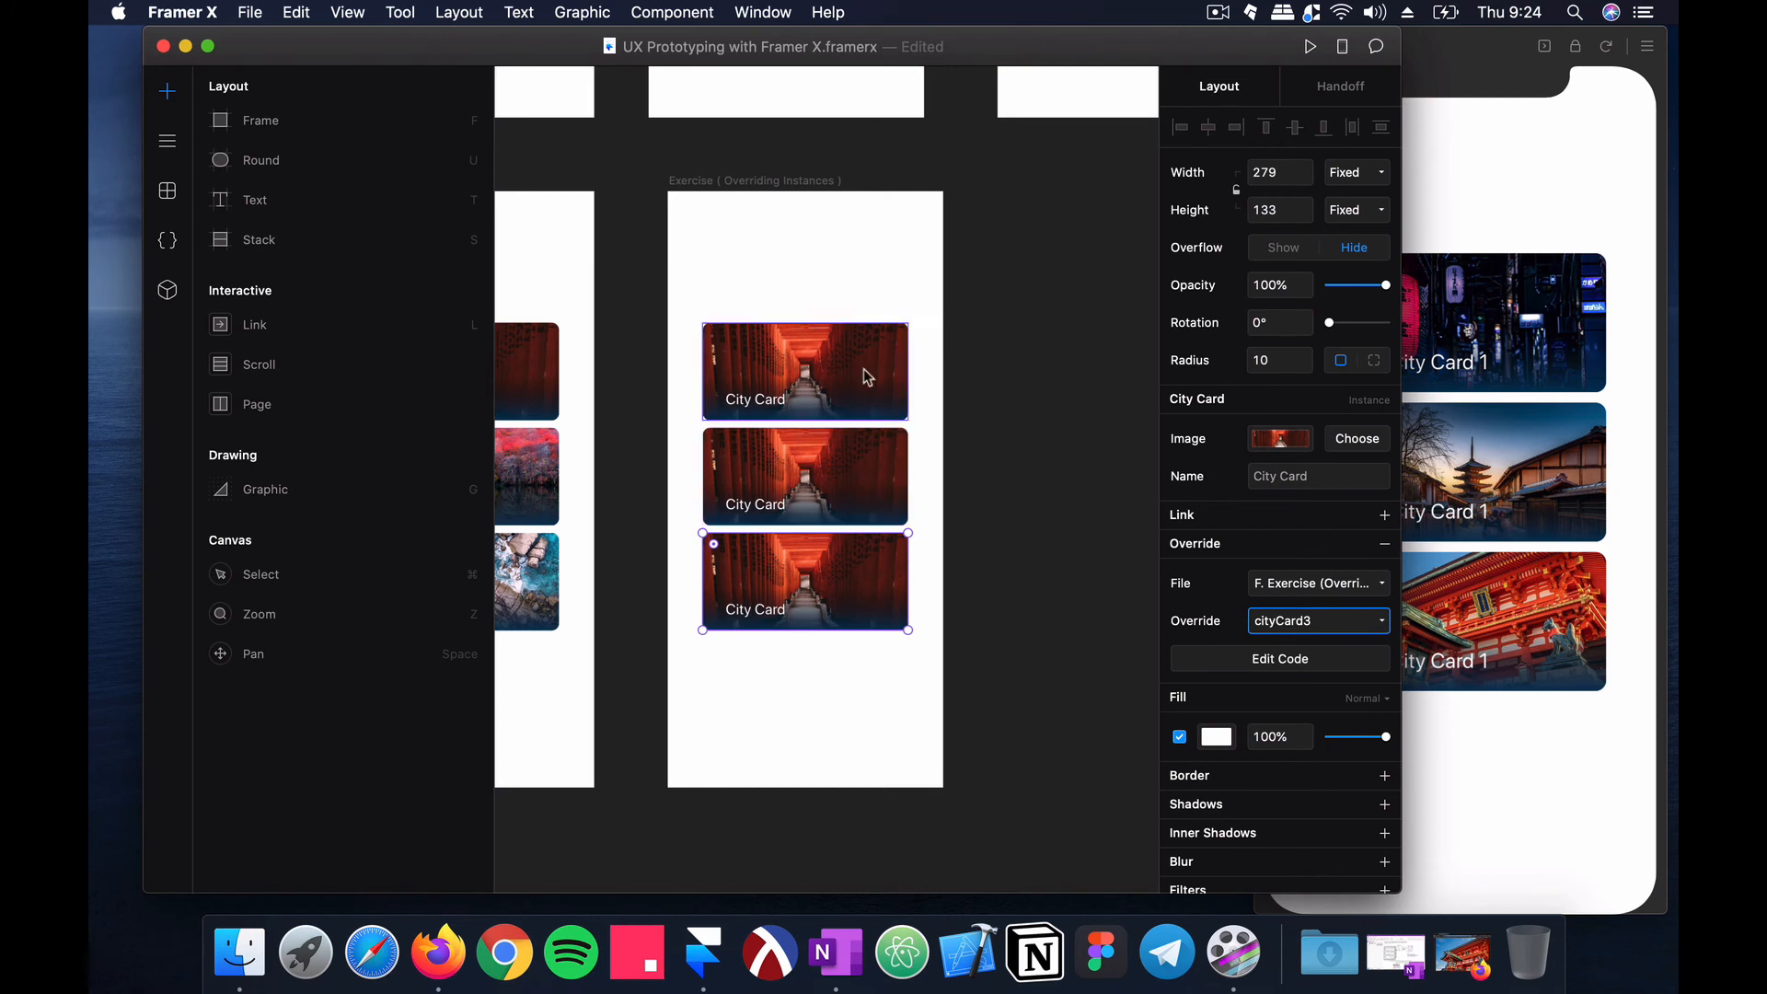
left_click(1417, 471)
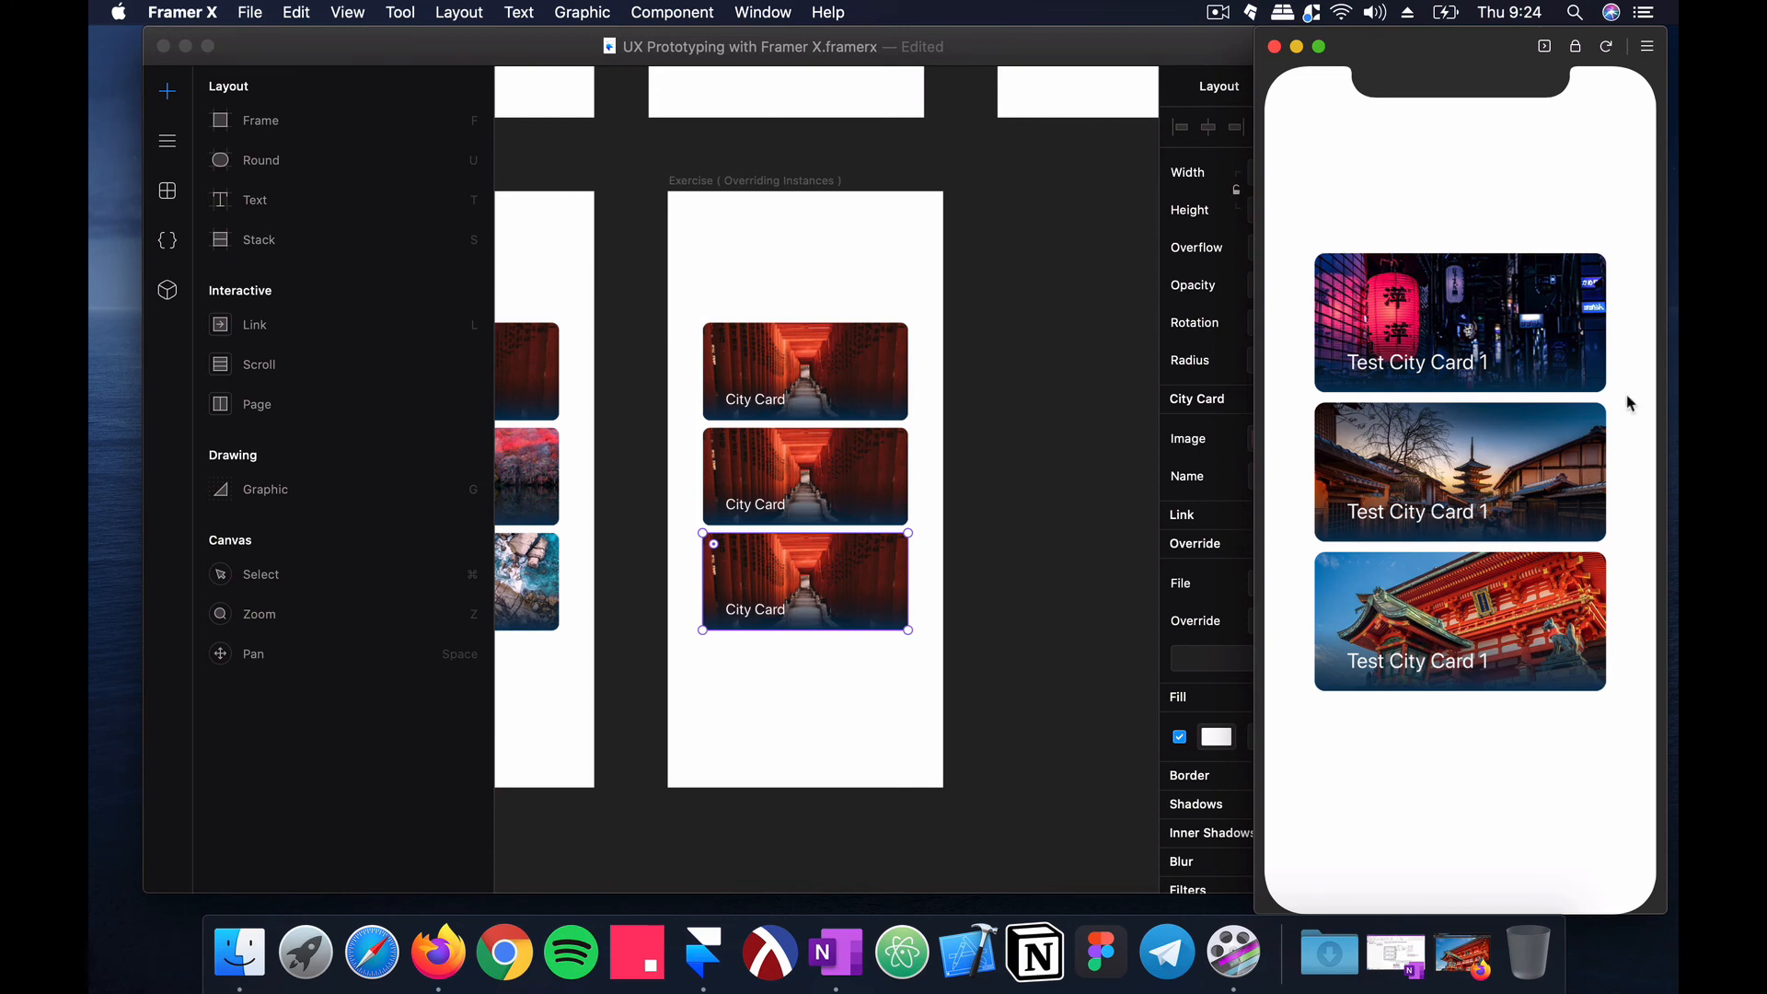
Step: In Overriding instances.tsx of section F, set the Name to "Osaka" in cityCard2 and "Kyushu" in cityCard3
left_click(142, 227)
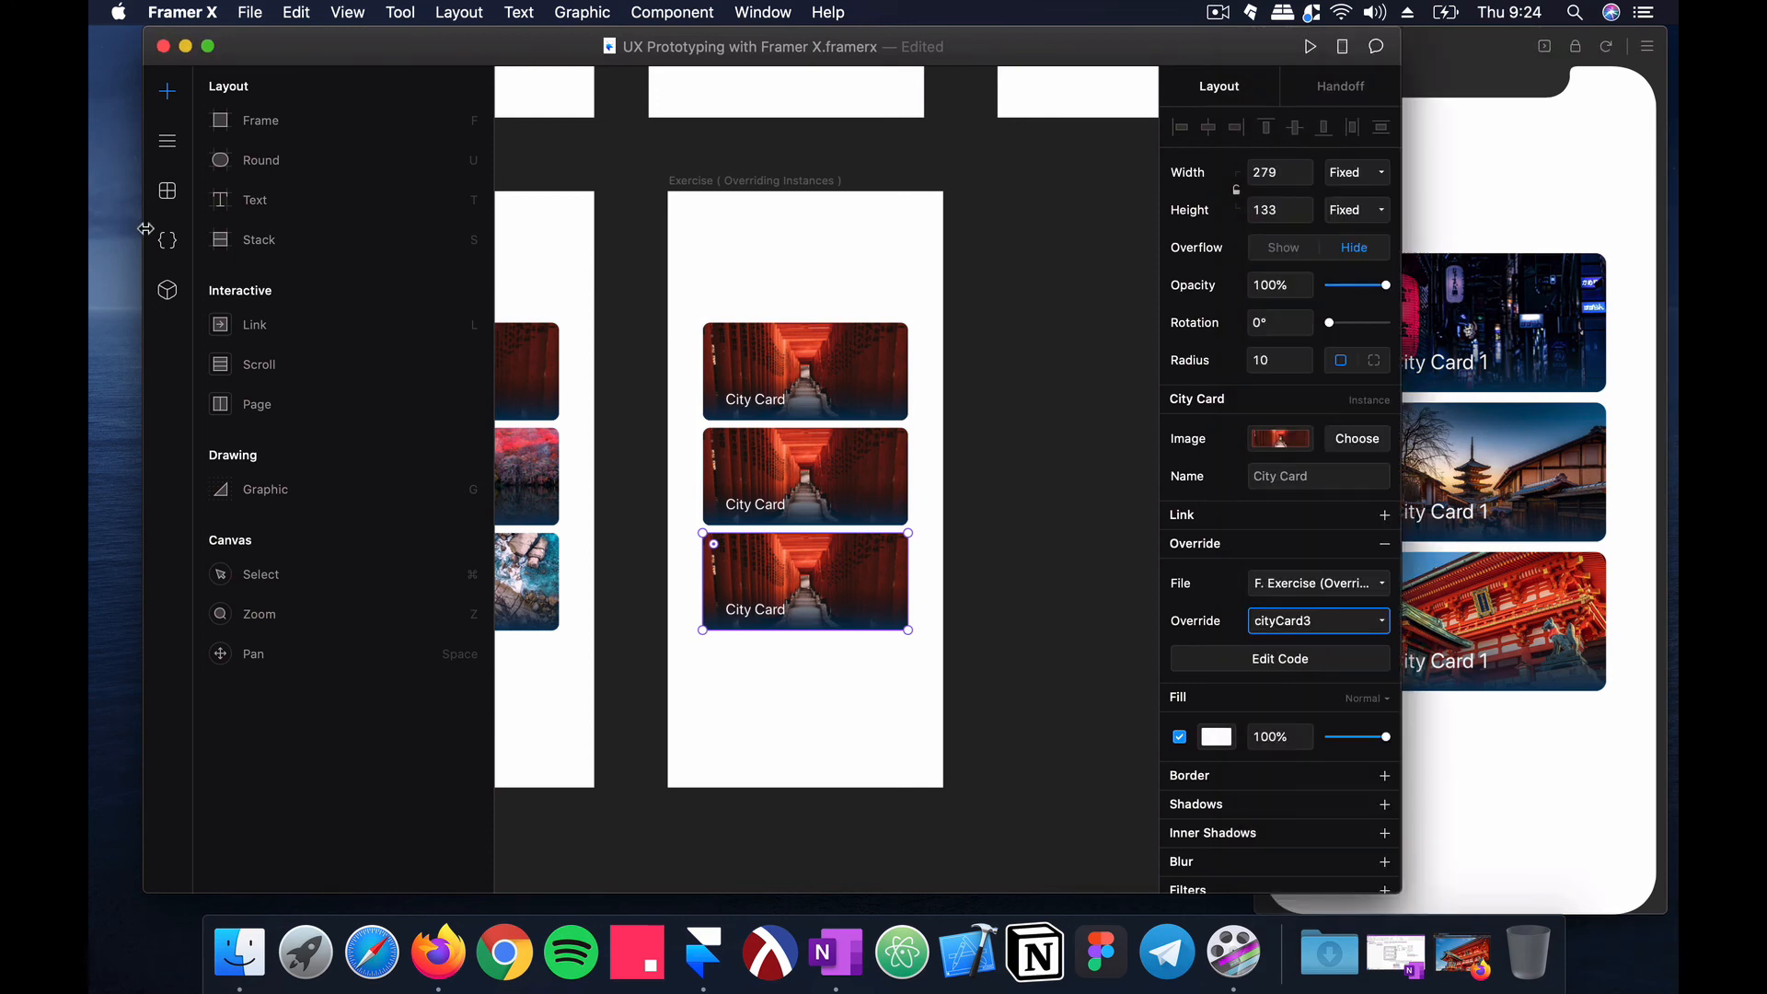
left_click(168, 242)
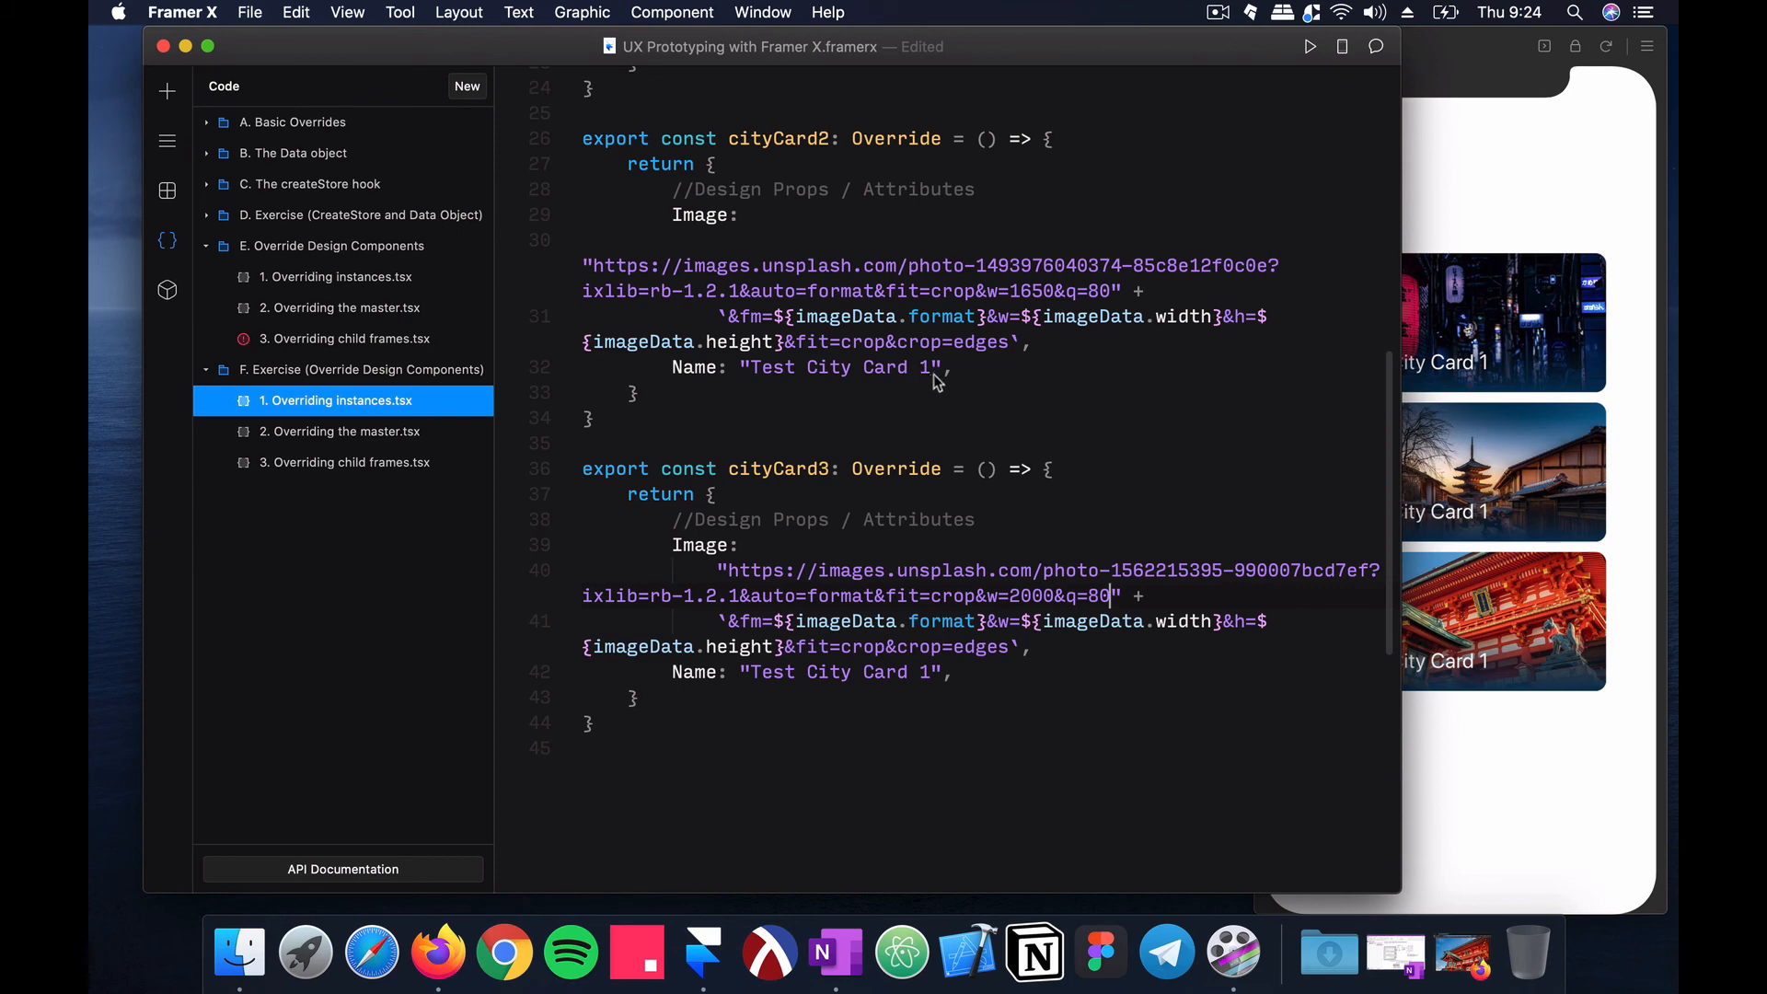
scroll(933, 382, "up", 5)
scroll(932, 382, "down", 4)
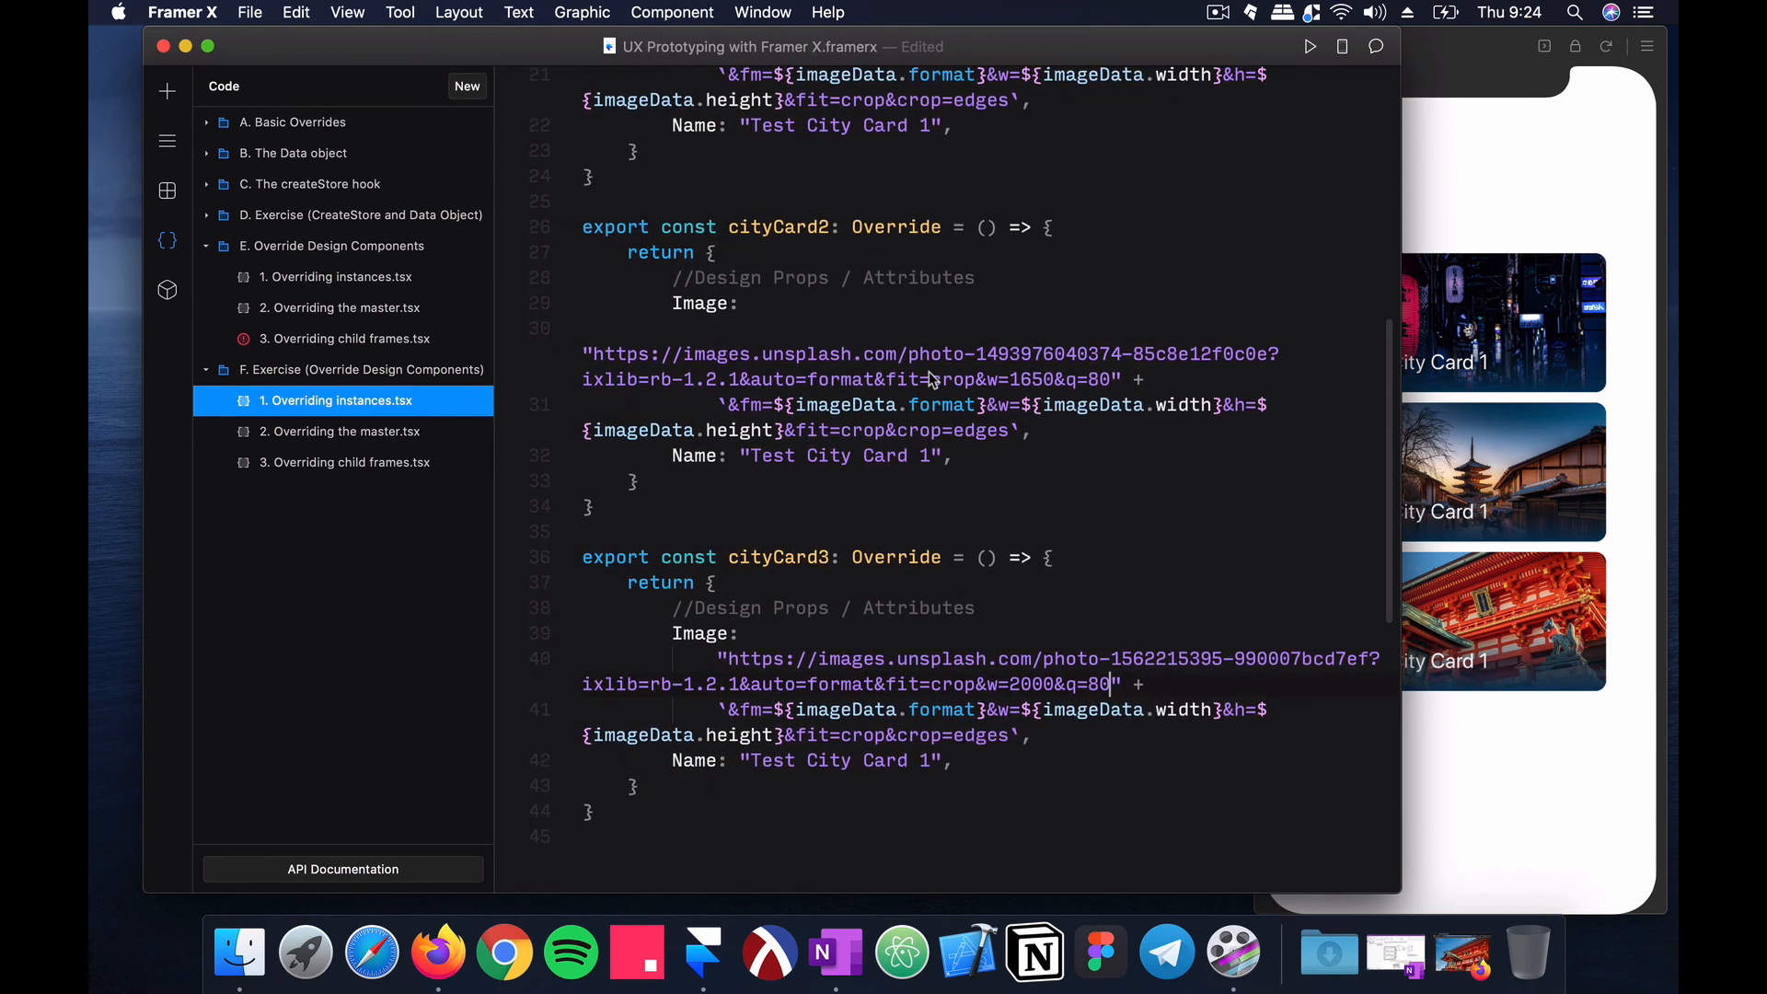
scroll(933, 379, "down", 1)
left_click_drag(931, 416, 751, 416)
type("Osaka")
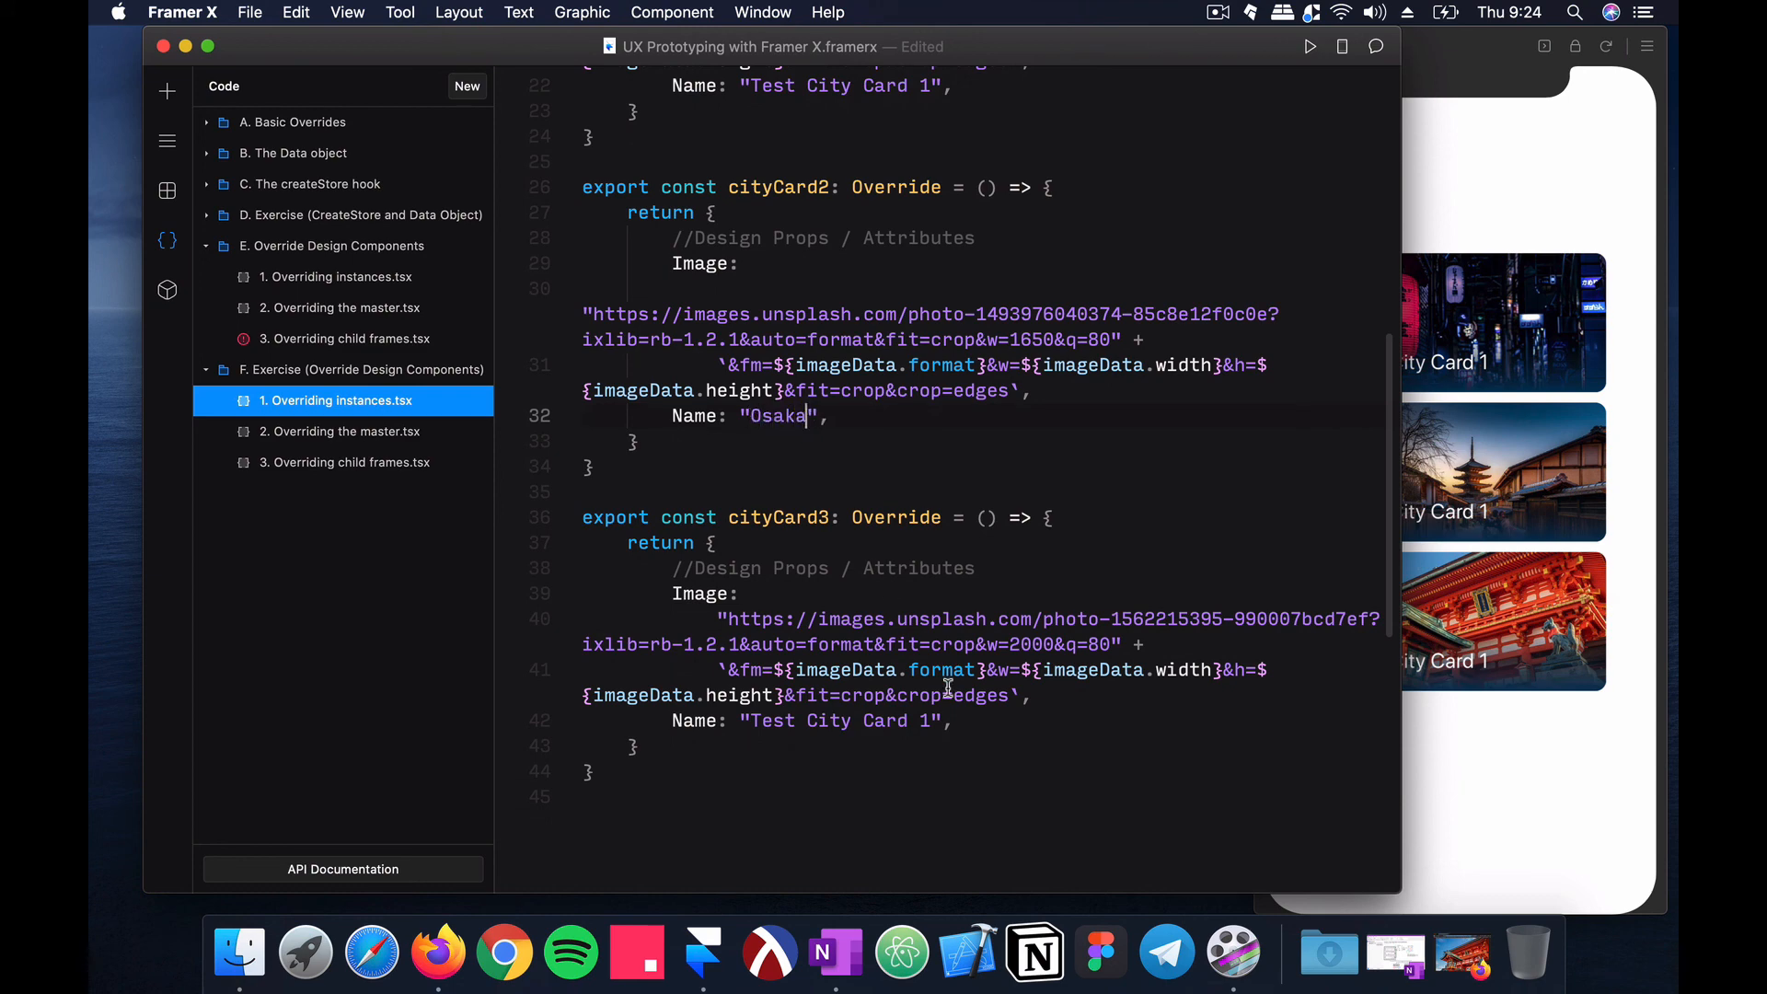
left_click_drag(935, 721, 750, 720)
type("K")
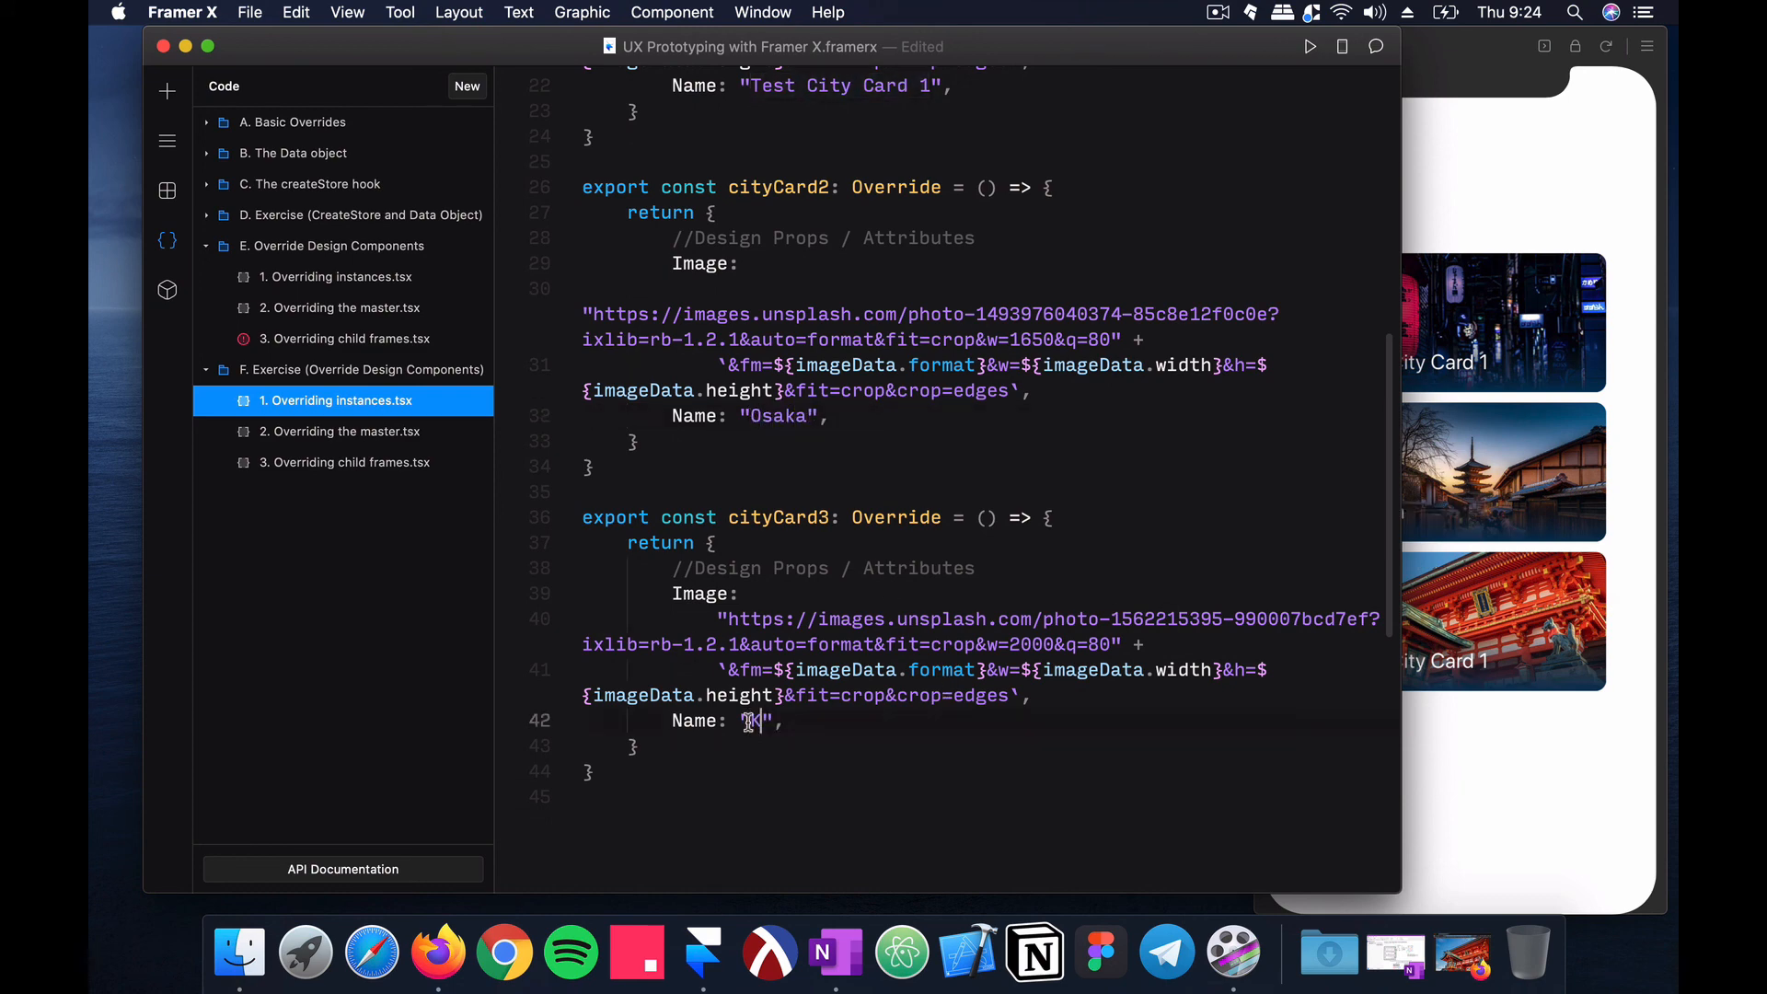
type("yoto")
Step: Set the Name in the cityCard1 override to "Shibuya", check the cards in the live preview, and save the project
scroll(920, 356, "up", 5)
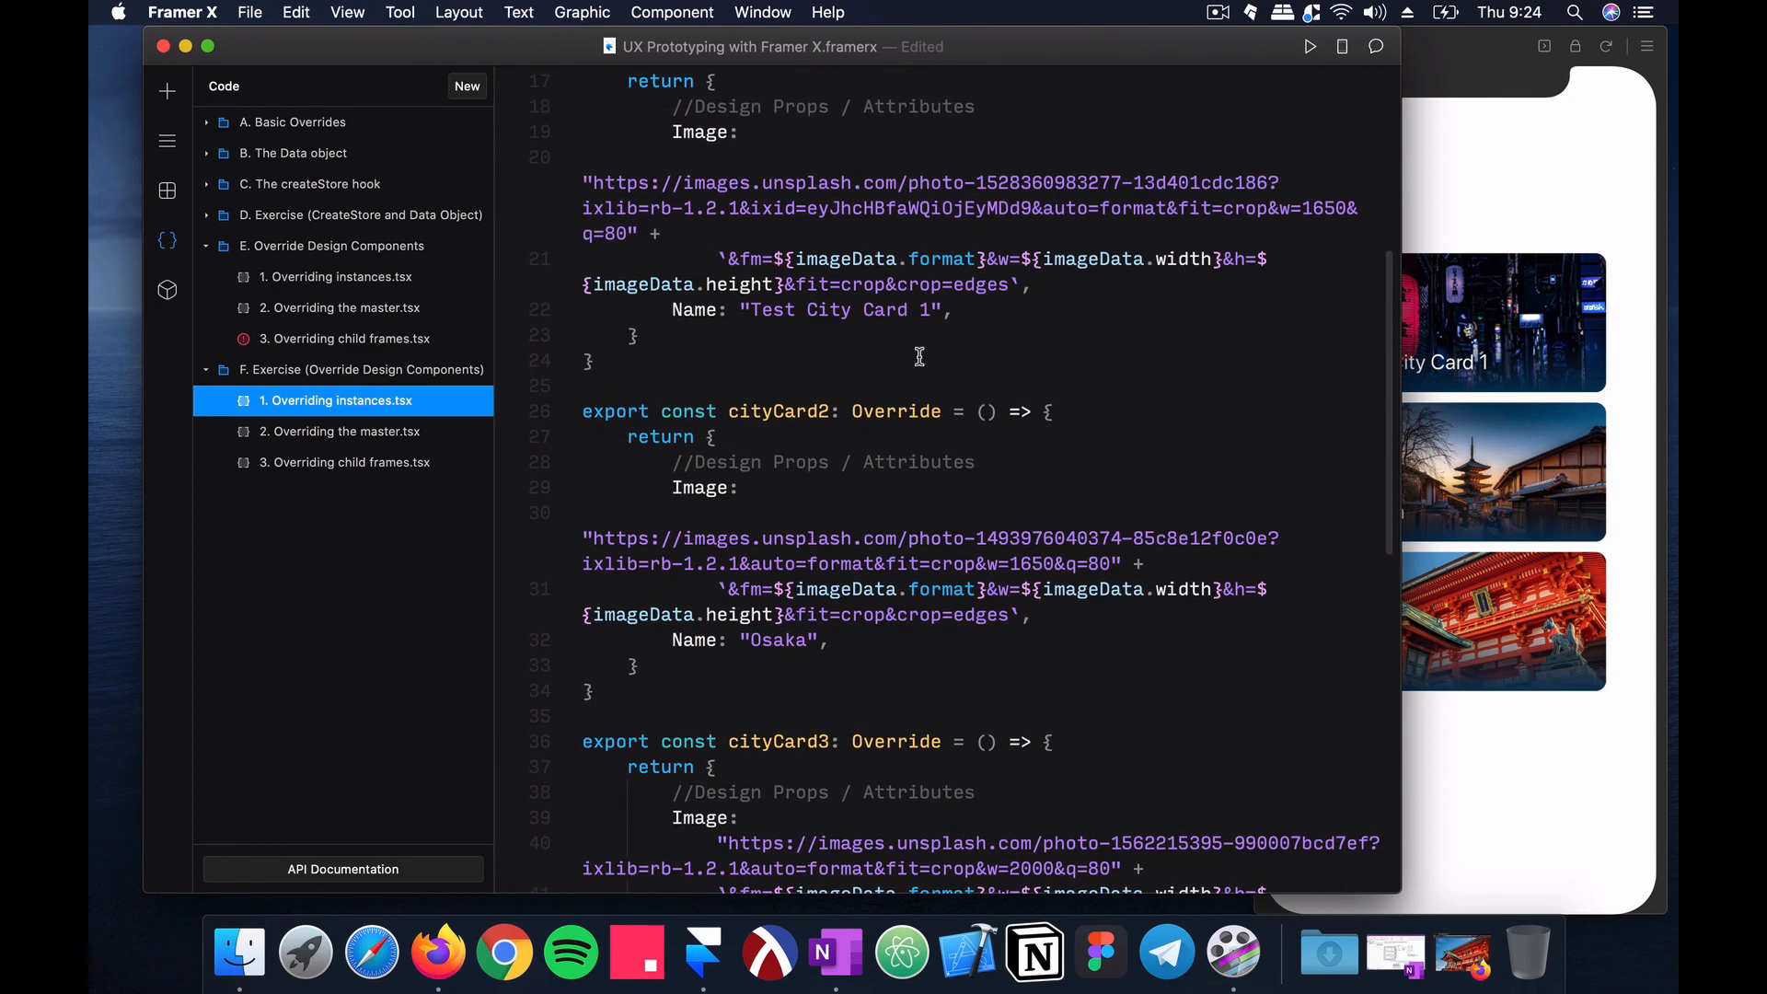
left_click_drag(934, 308, 753, 317)
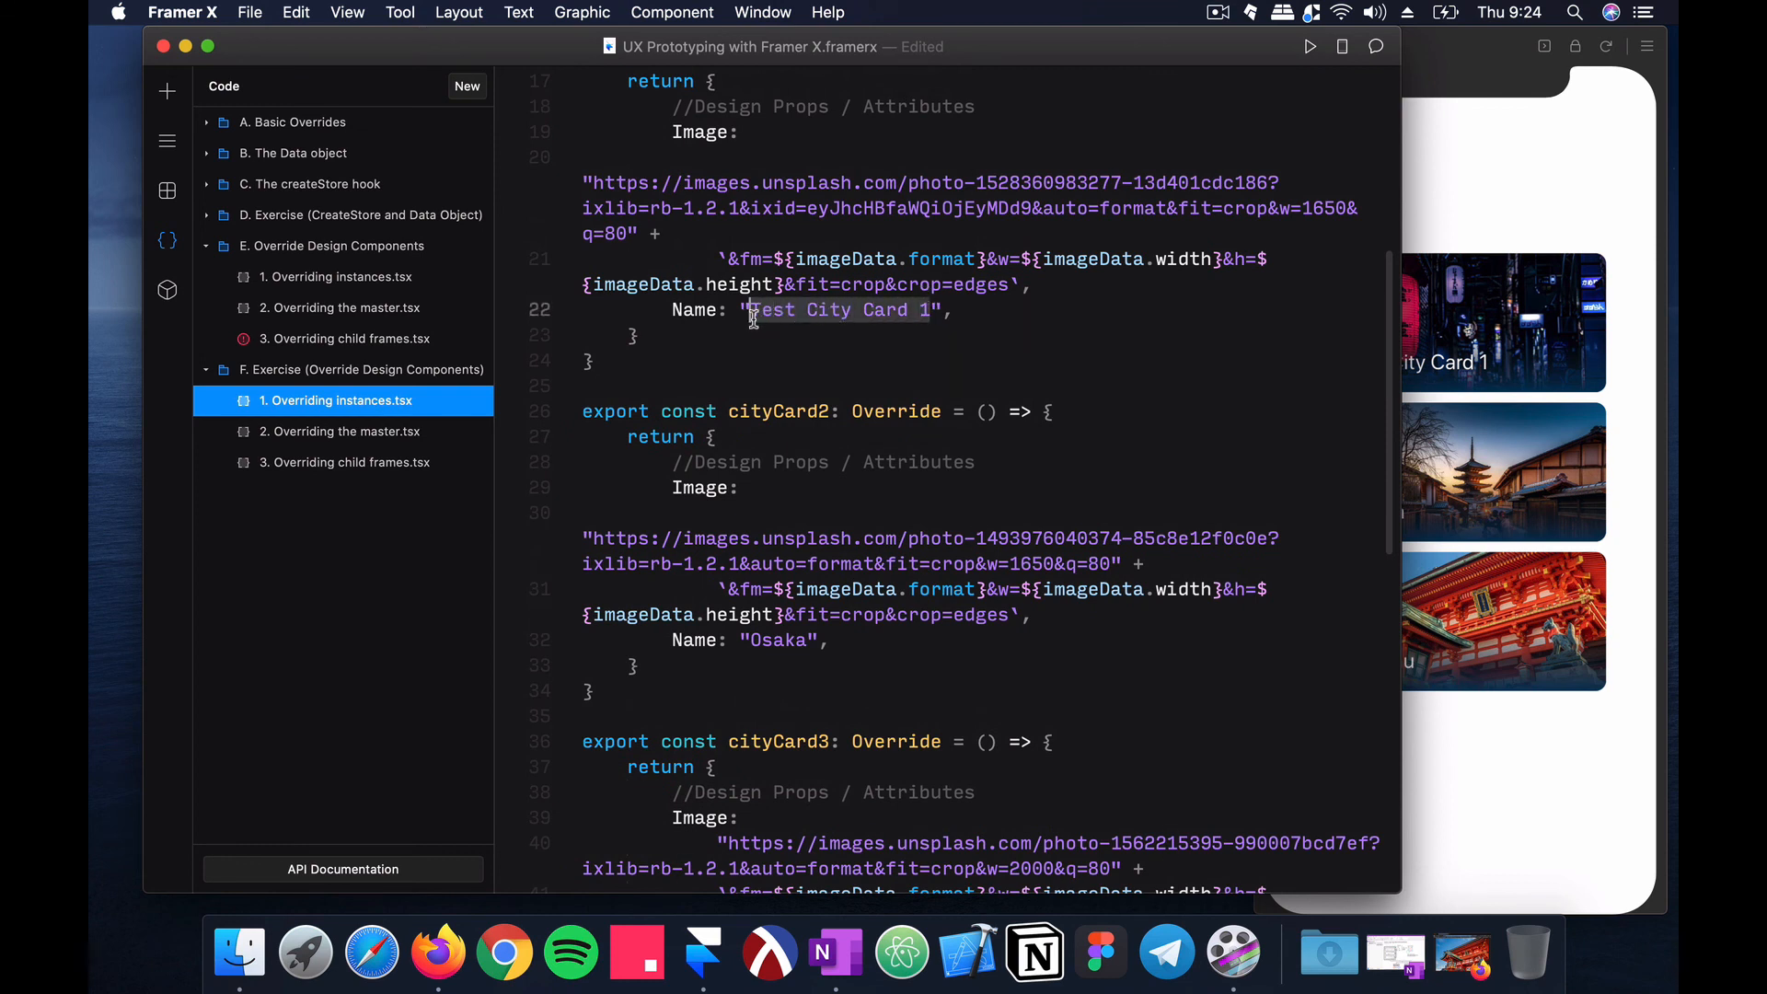
type("S")
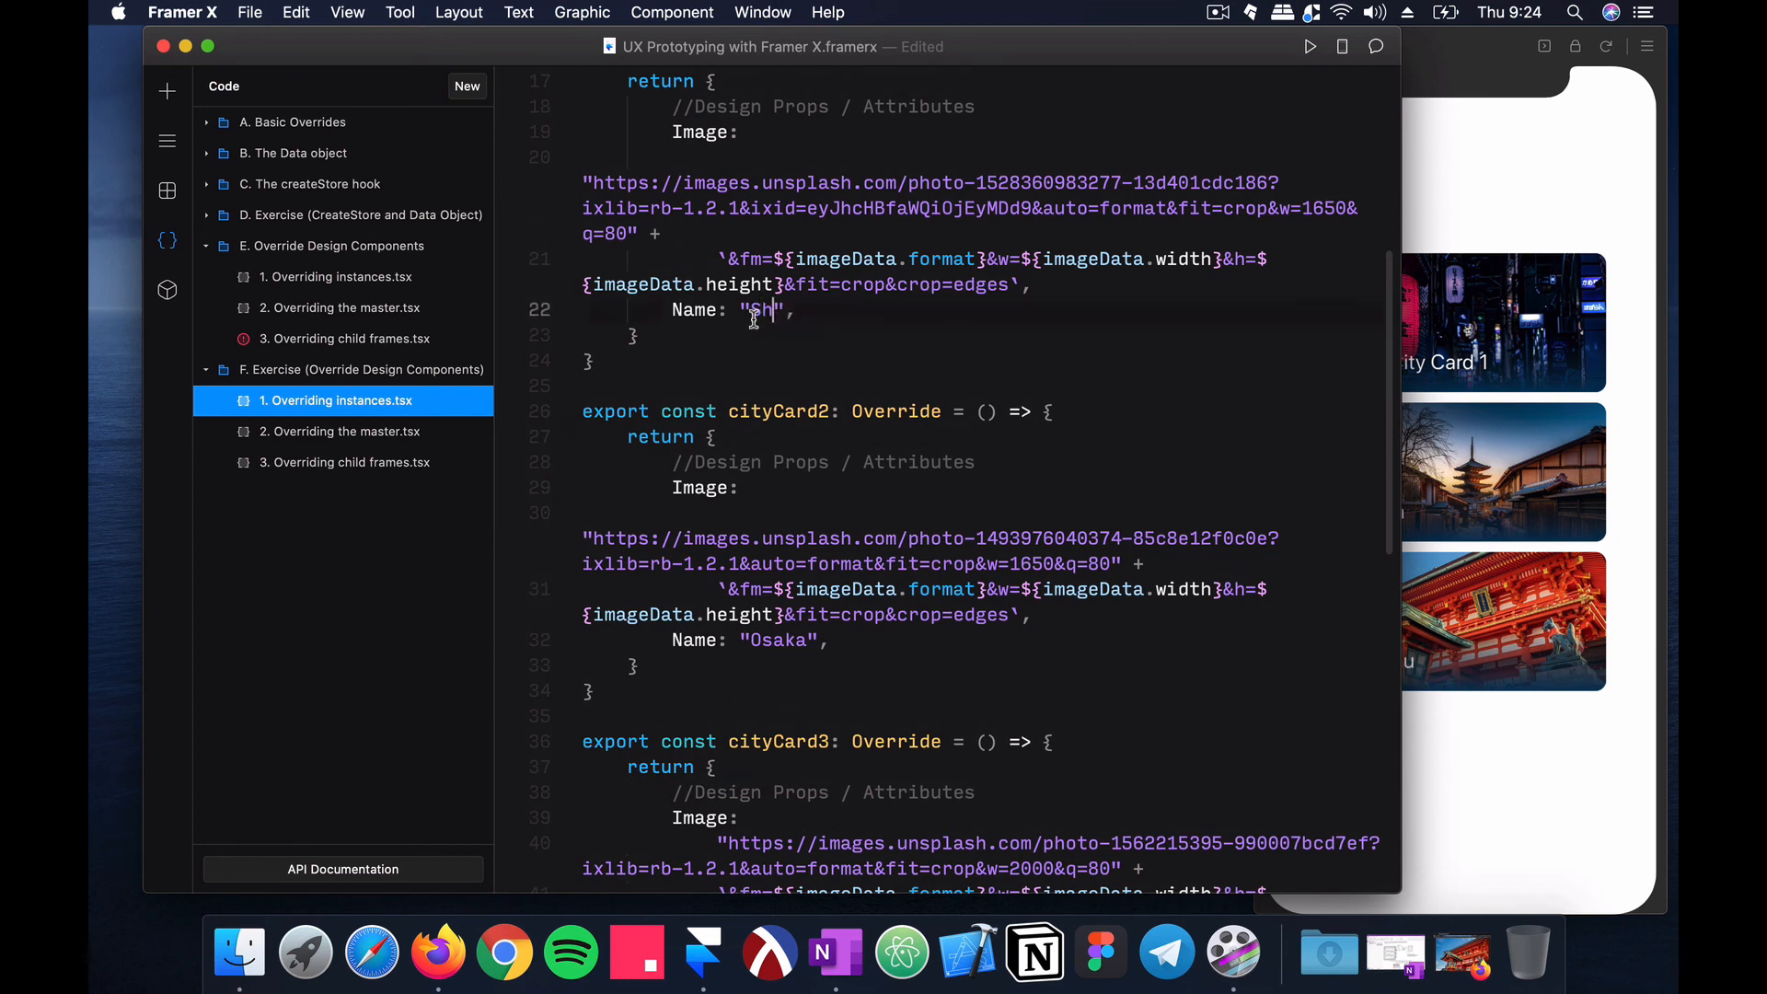
type("hibuya")
scroll(1012, 368, "down", 1)
left_click(1501, 187)
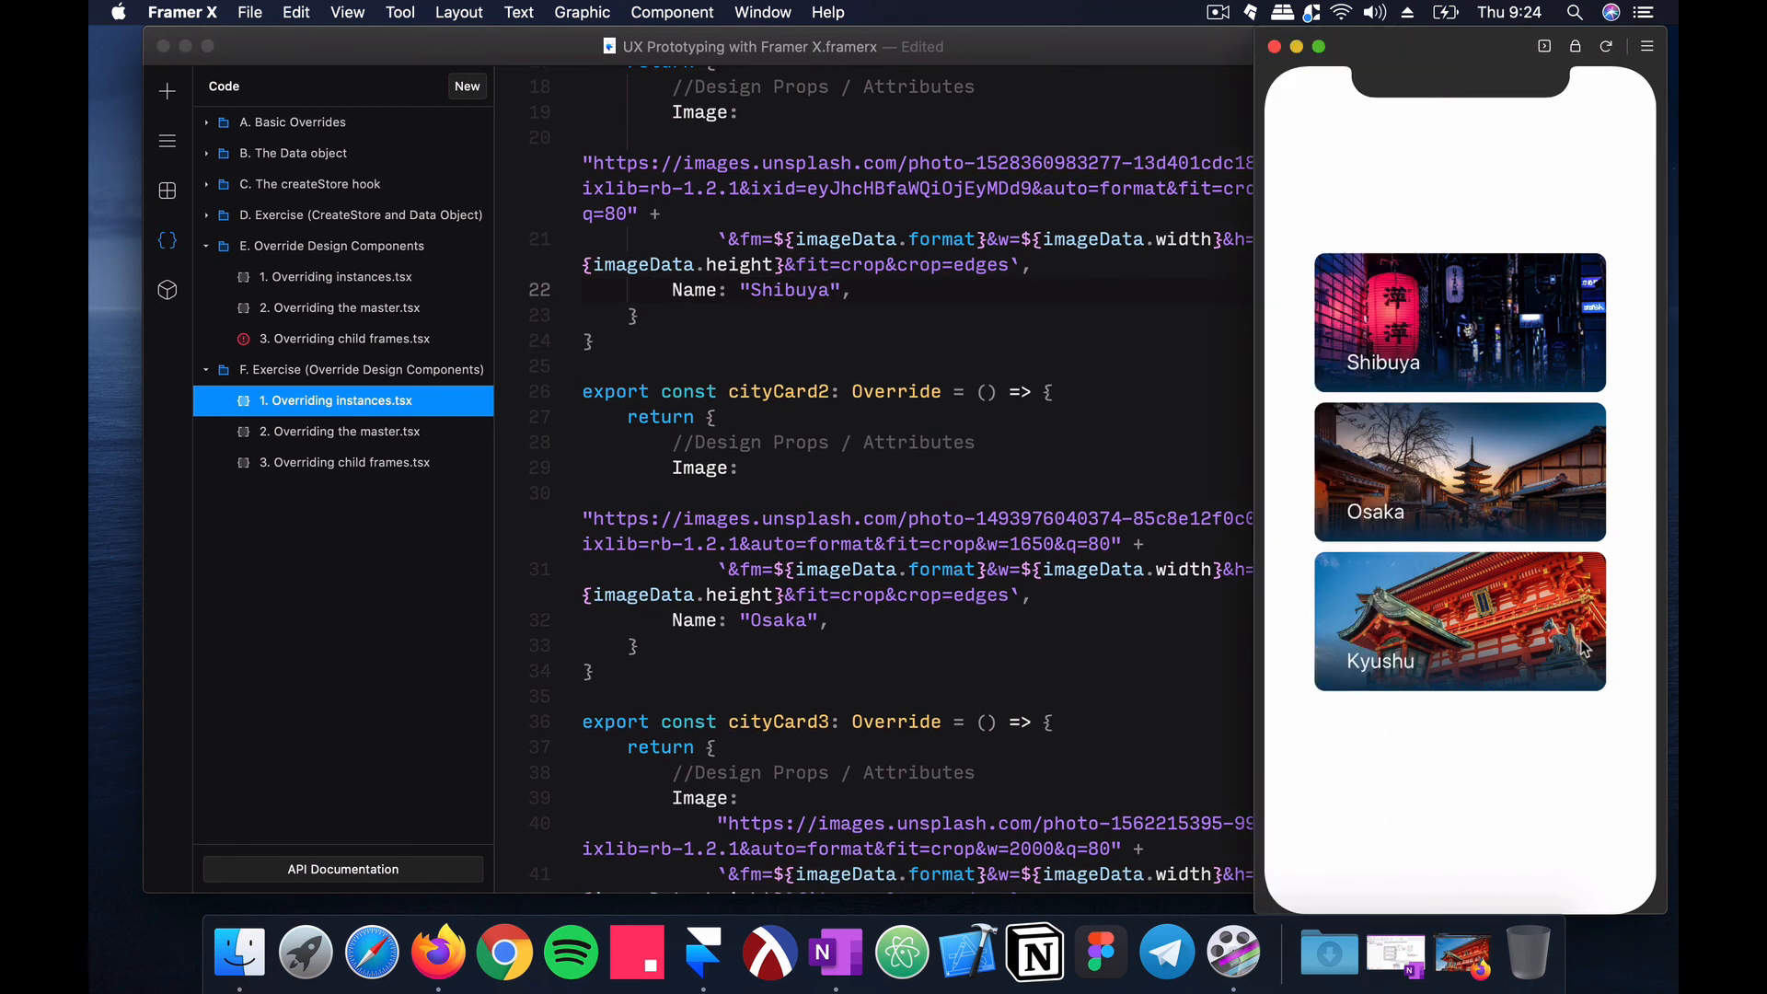
left_click(1091, 449)
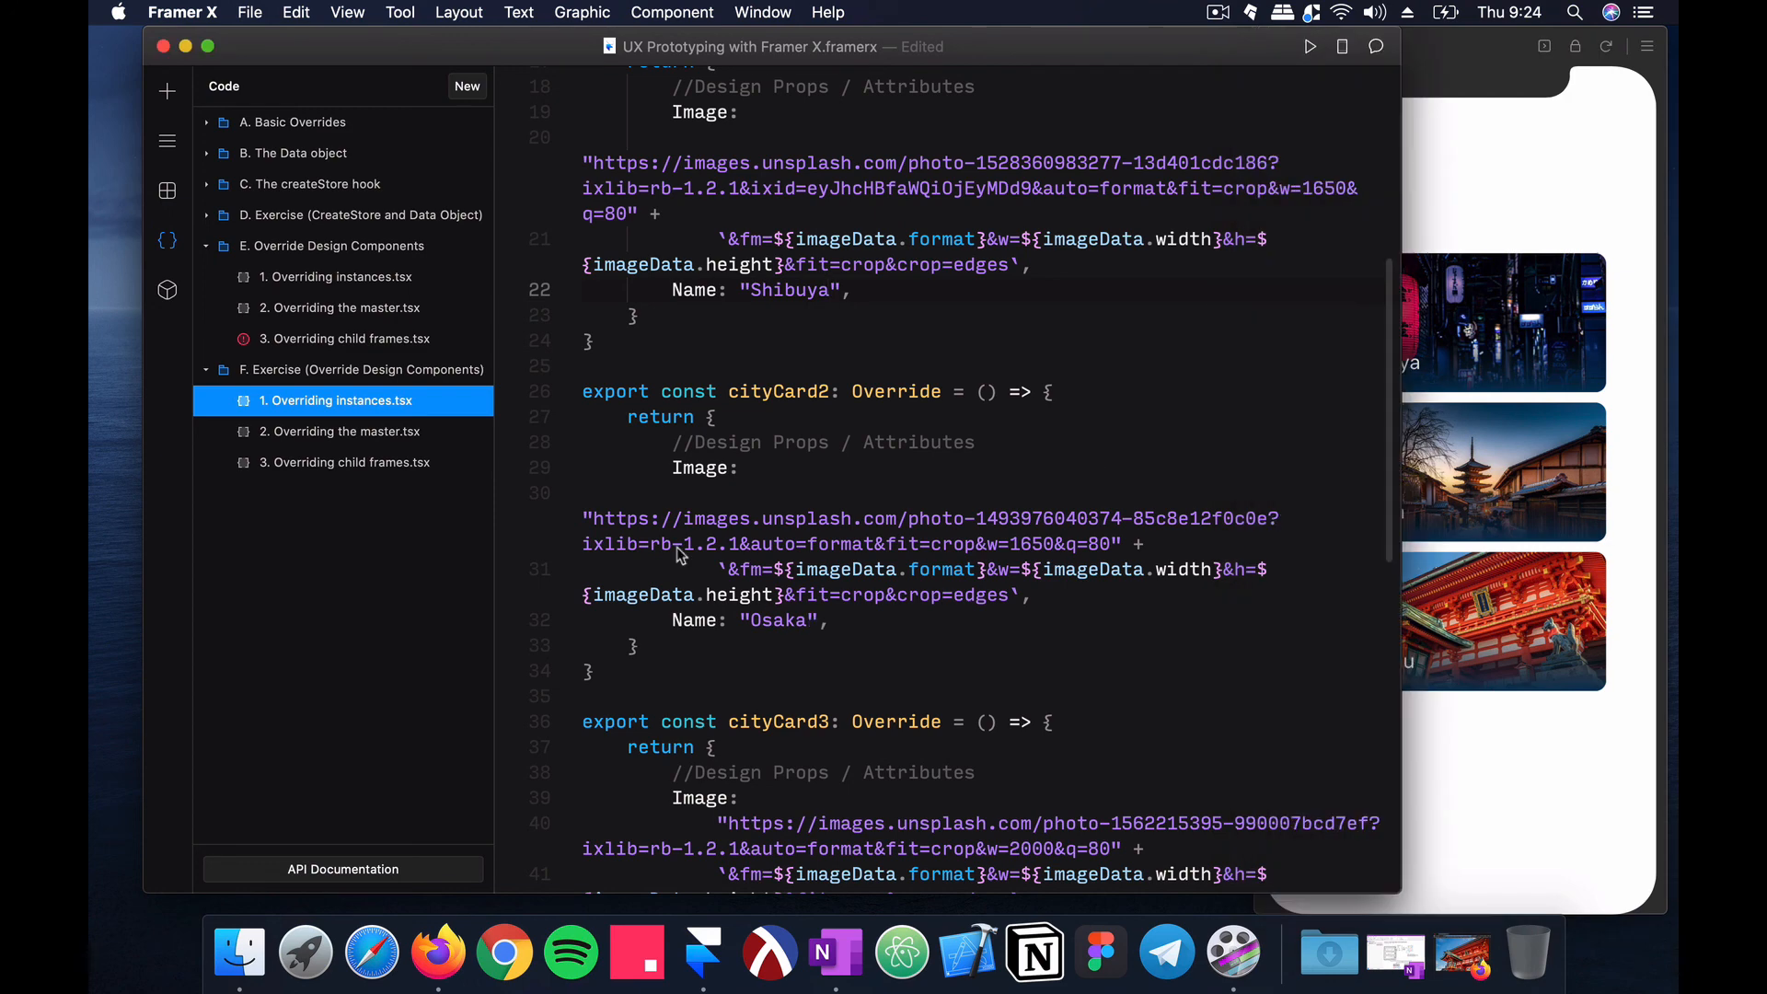
key("super+s")
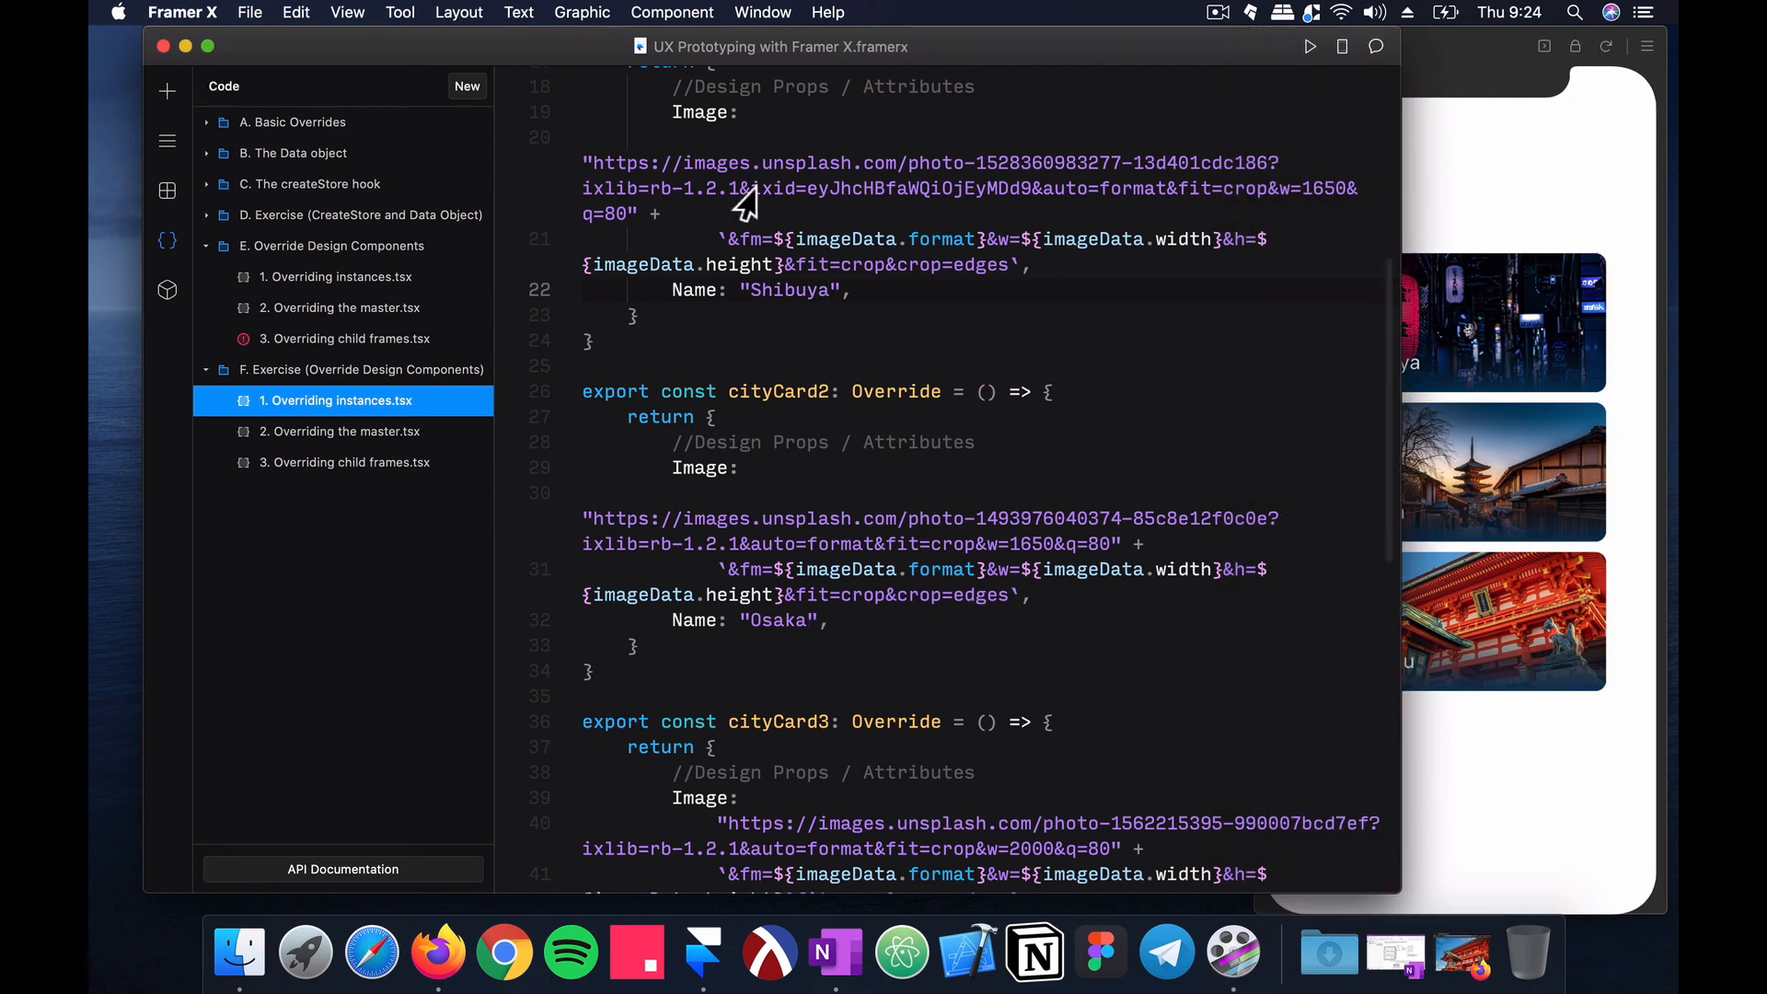
Step: Review the overrides assigned to the exercise frame's second and third City Cards against the override code
left_click(736, 196)
left_click(171, 93)
left_click(863, 462)
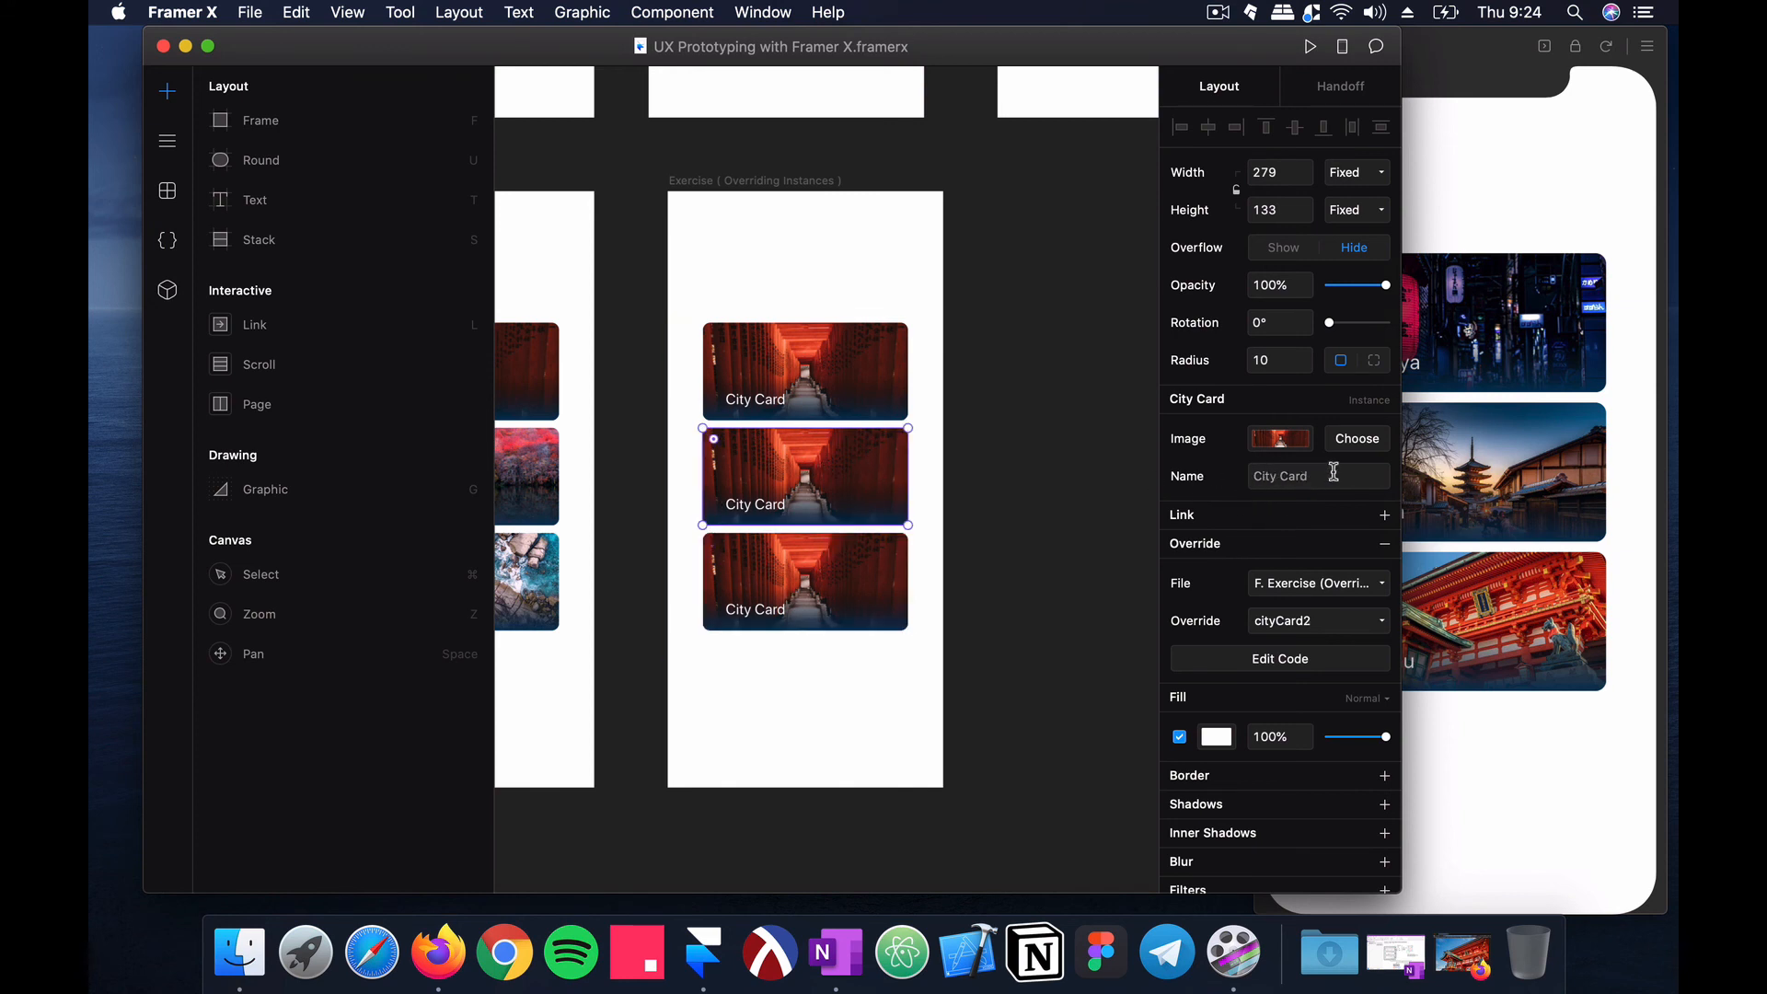
left_click(853, 574)
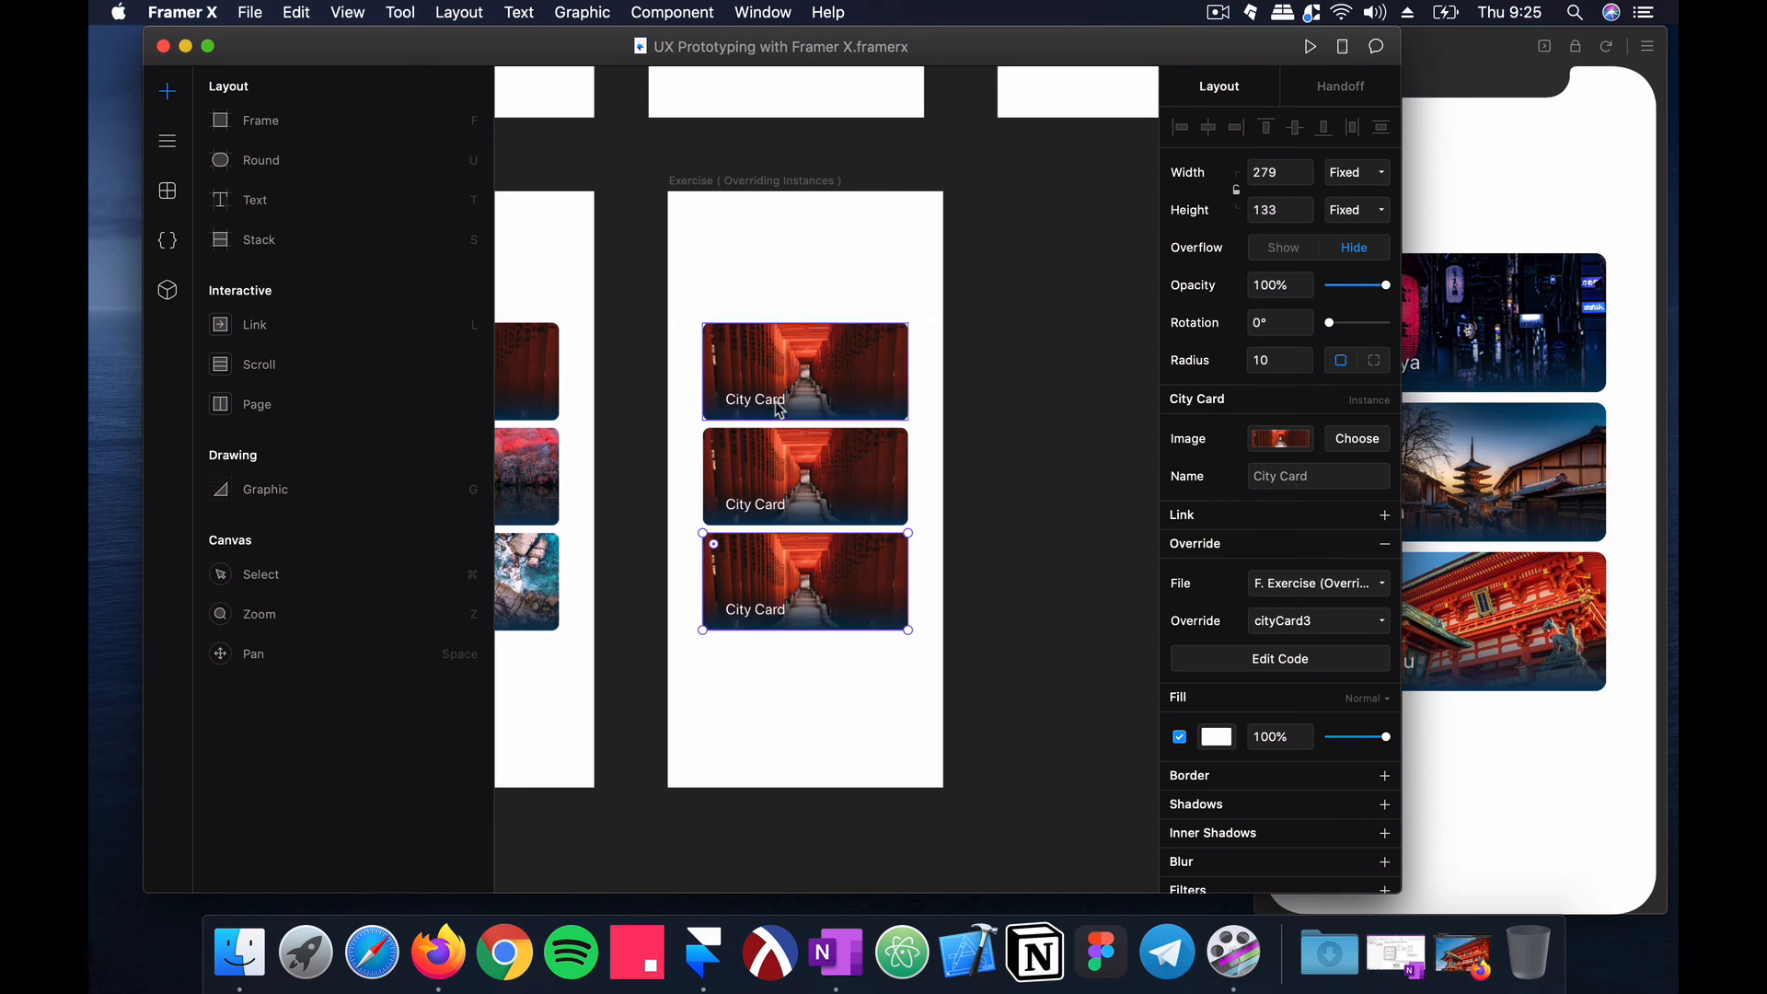
left_click(168, 241)
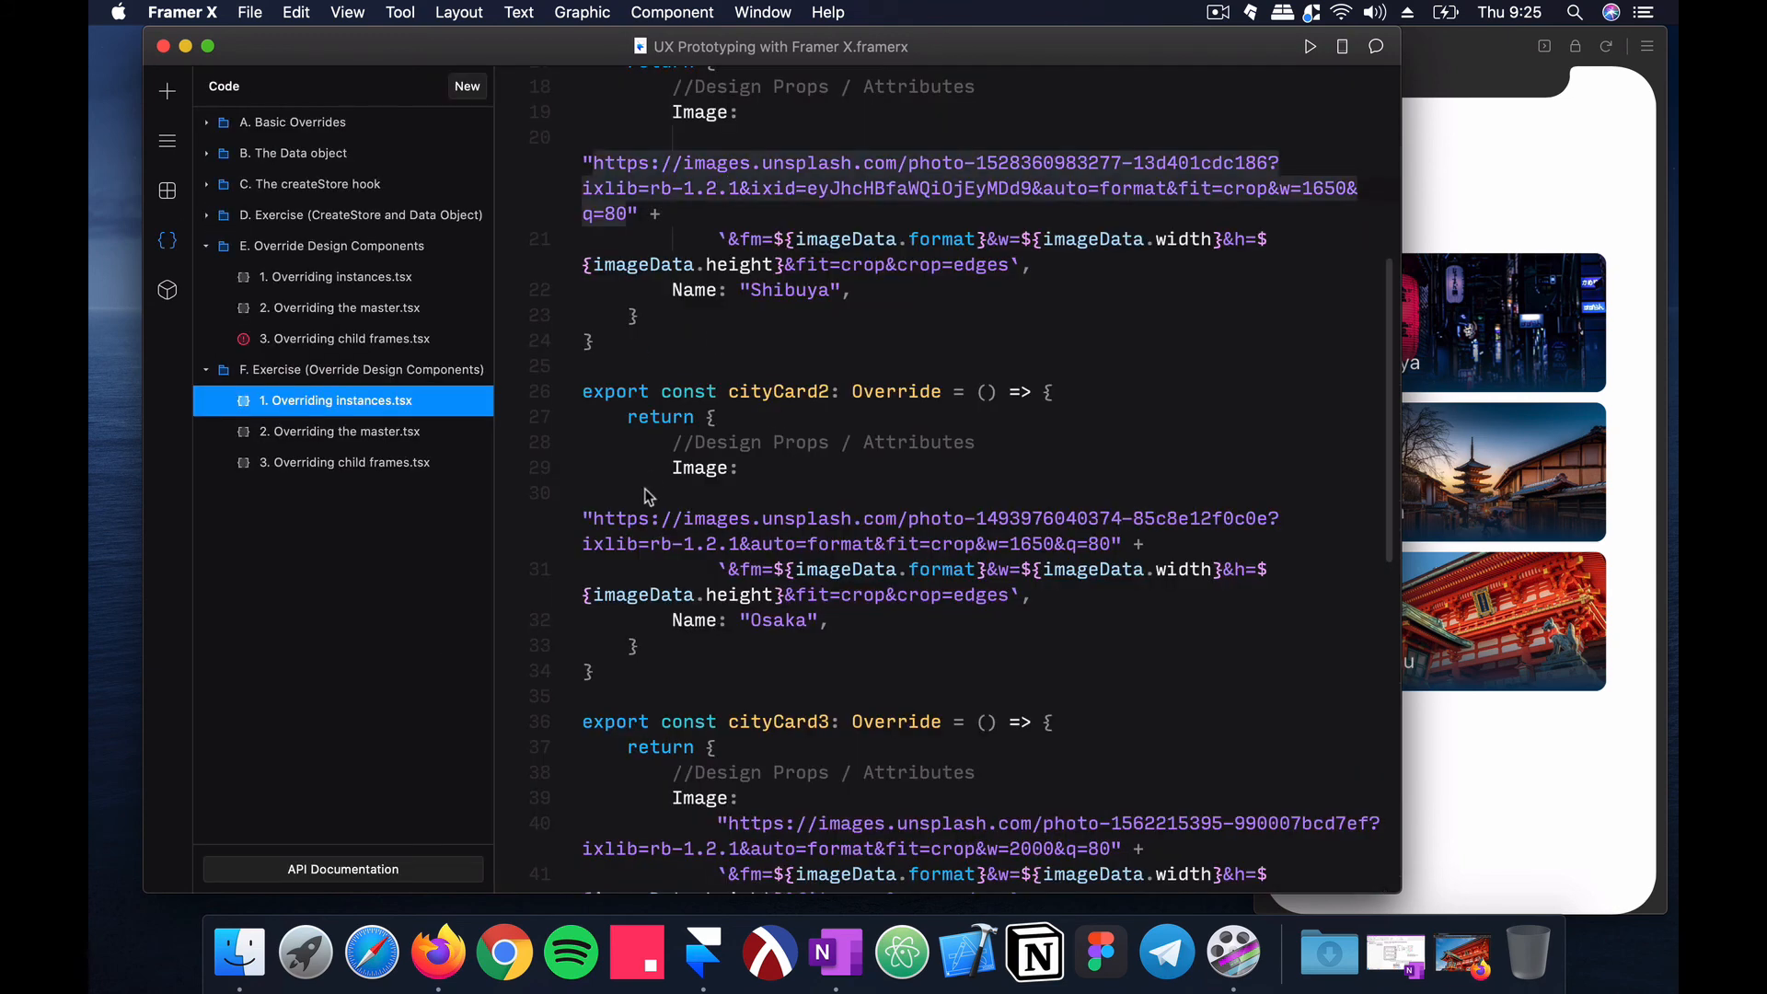
left_click(167, 91)
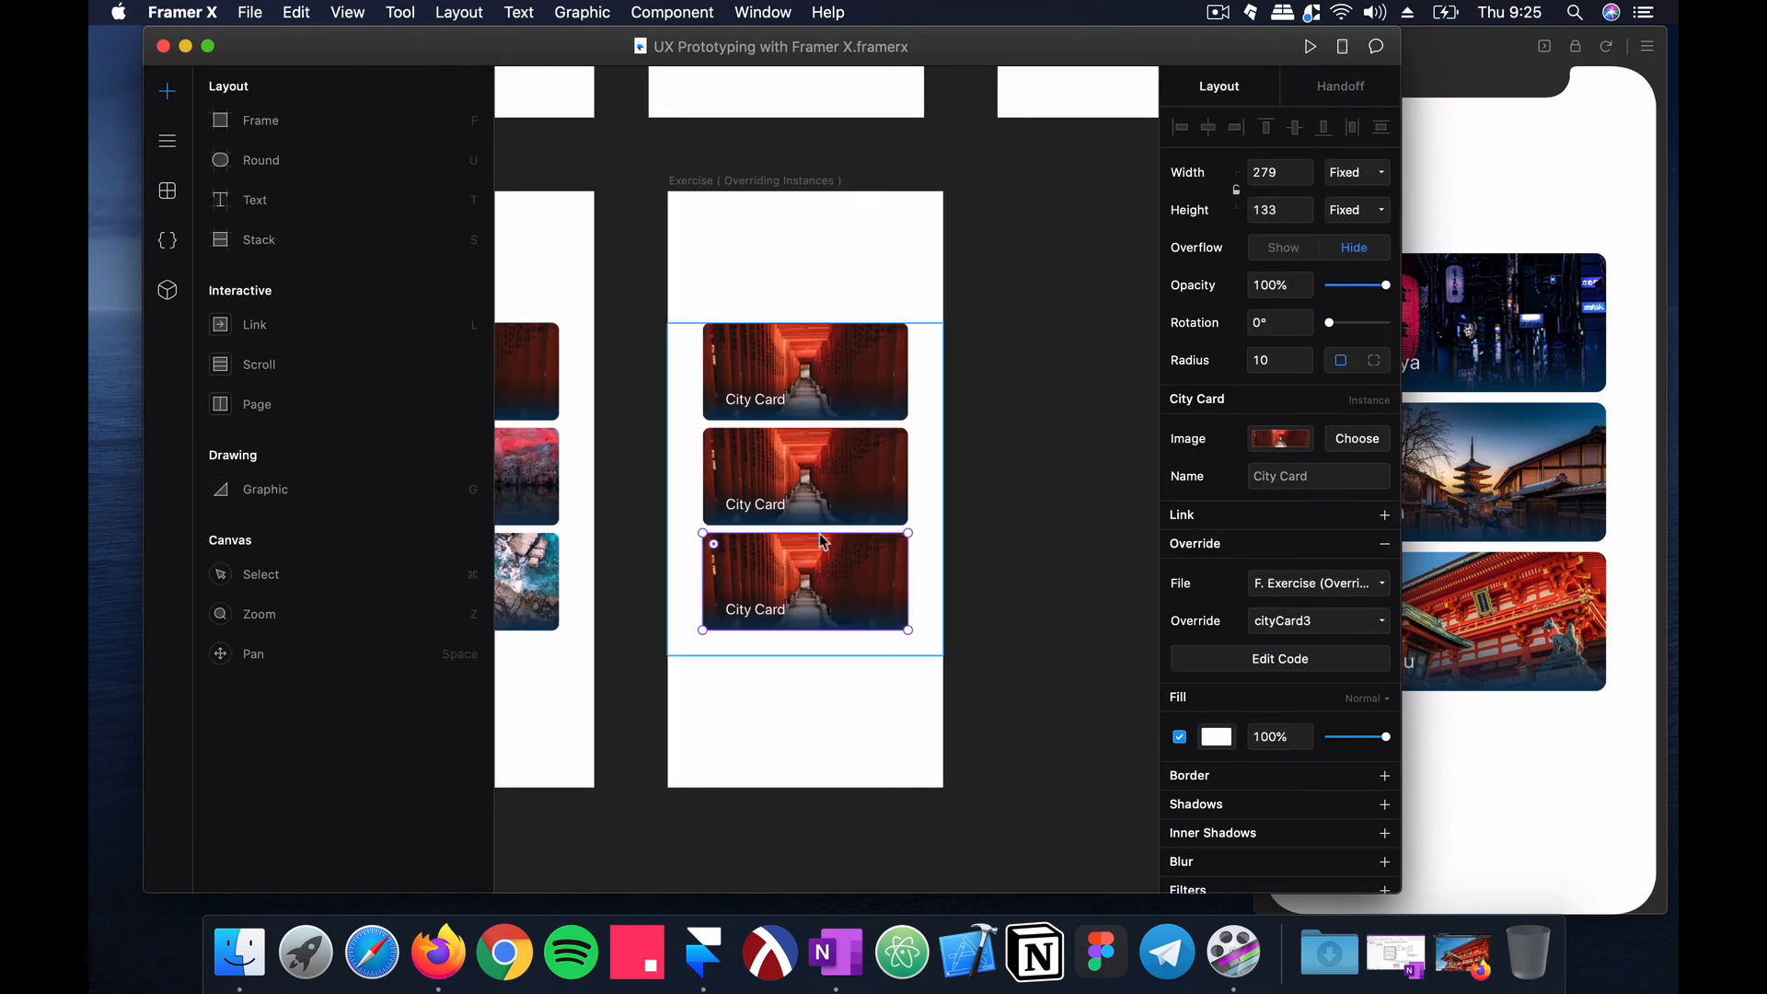
Step: Set the Name of the exercise frame's second City Card to "Test" on the canvas, with the live preview in view
left_click(871, 482)
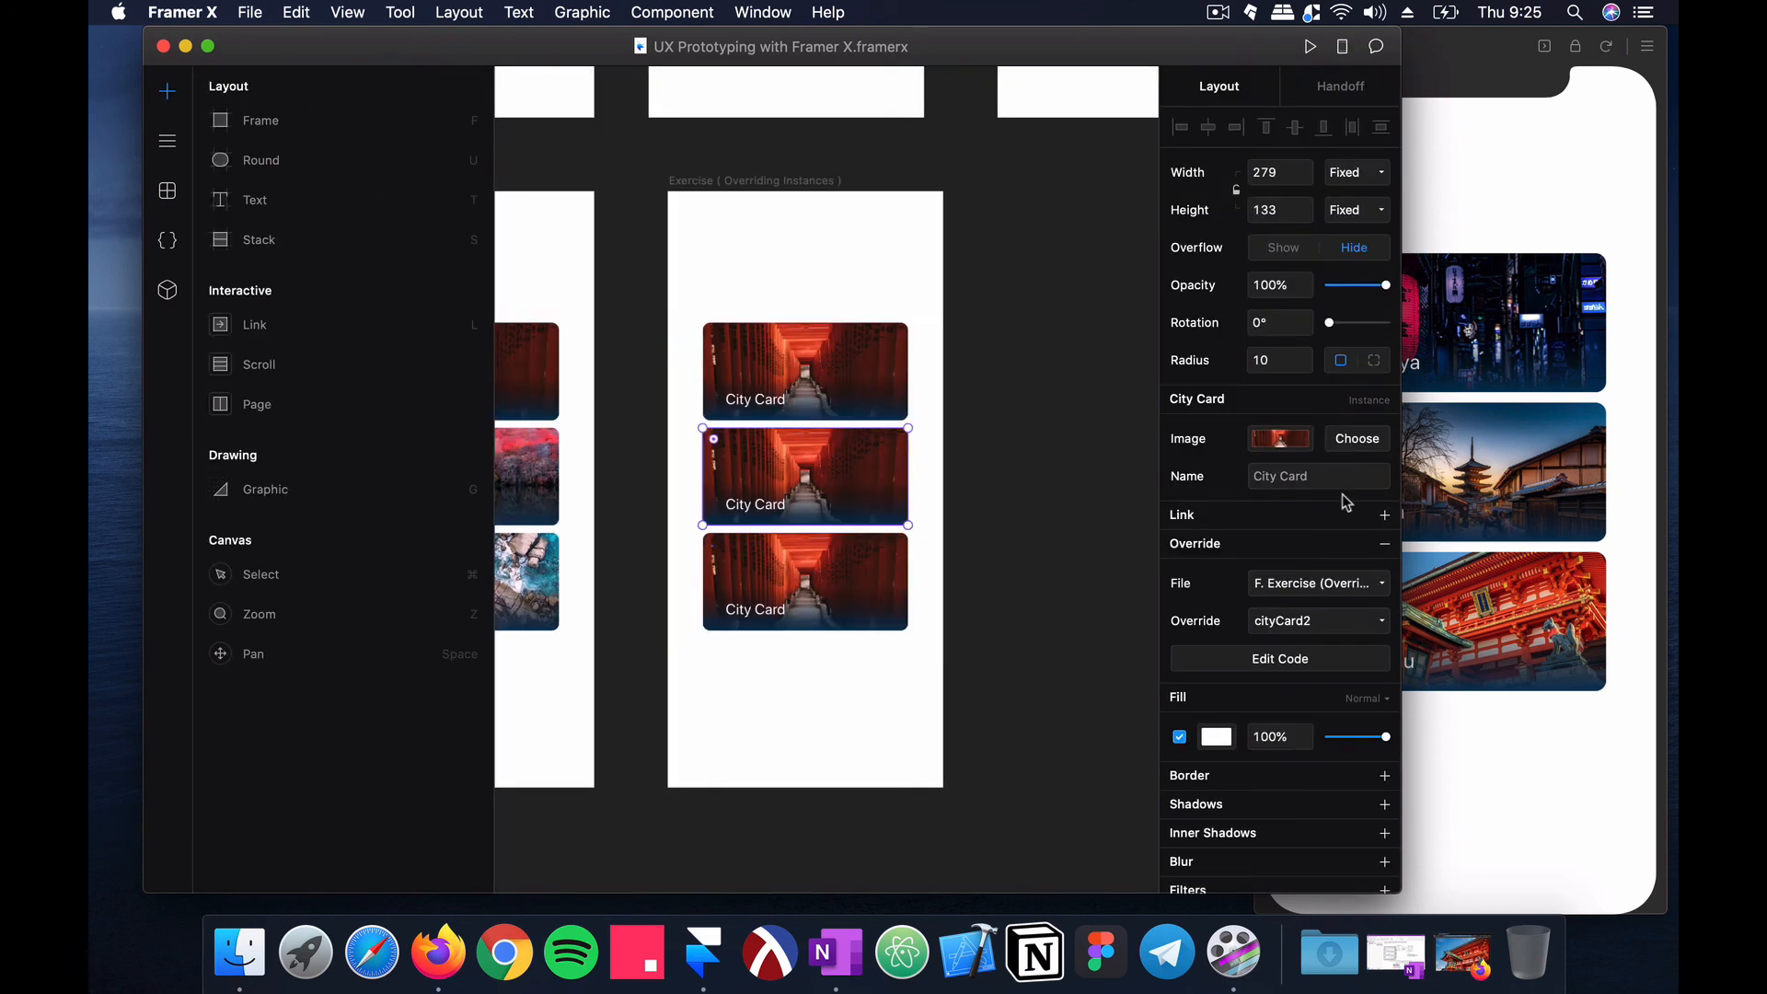
left_click_drag(1196, 56, 1128, 55)
left_click(1237, 474)
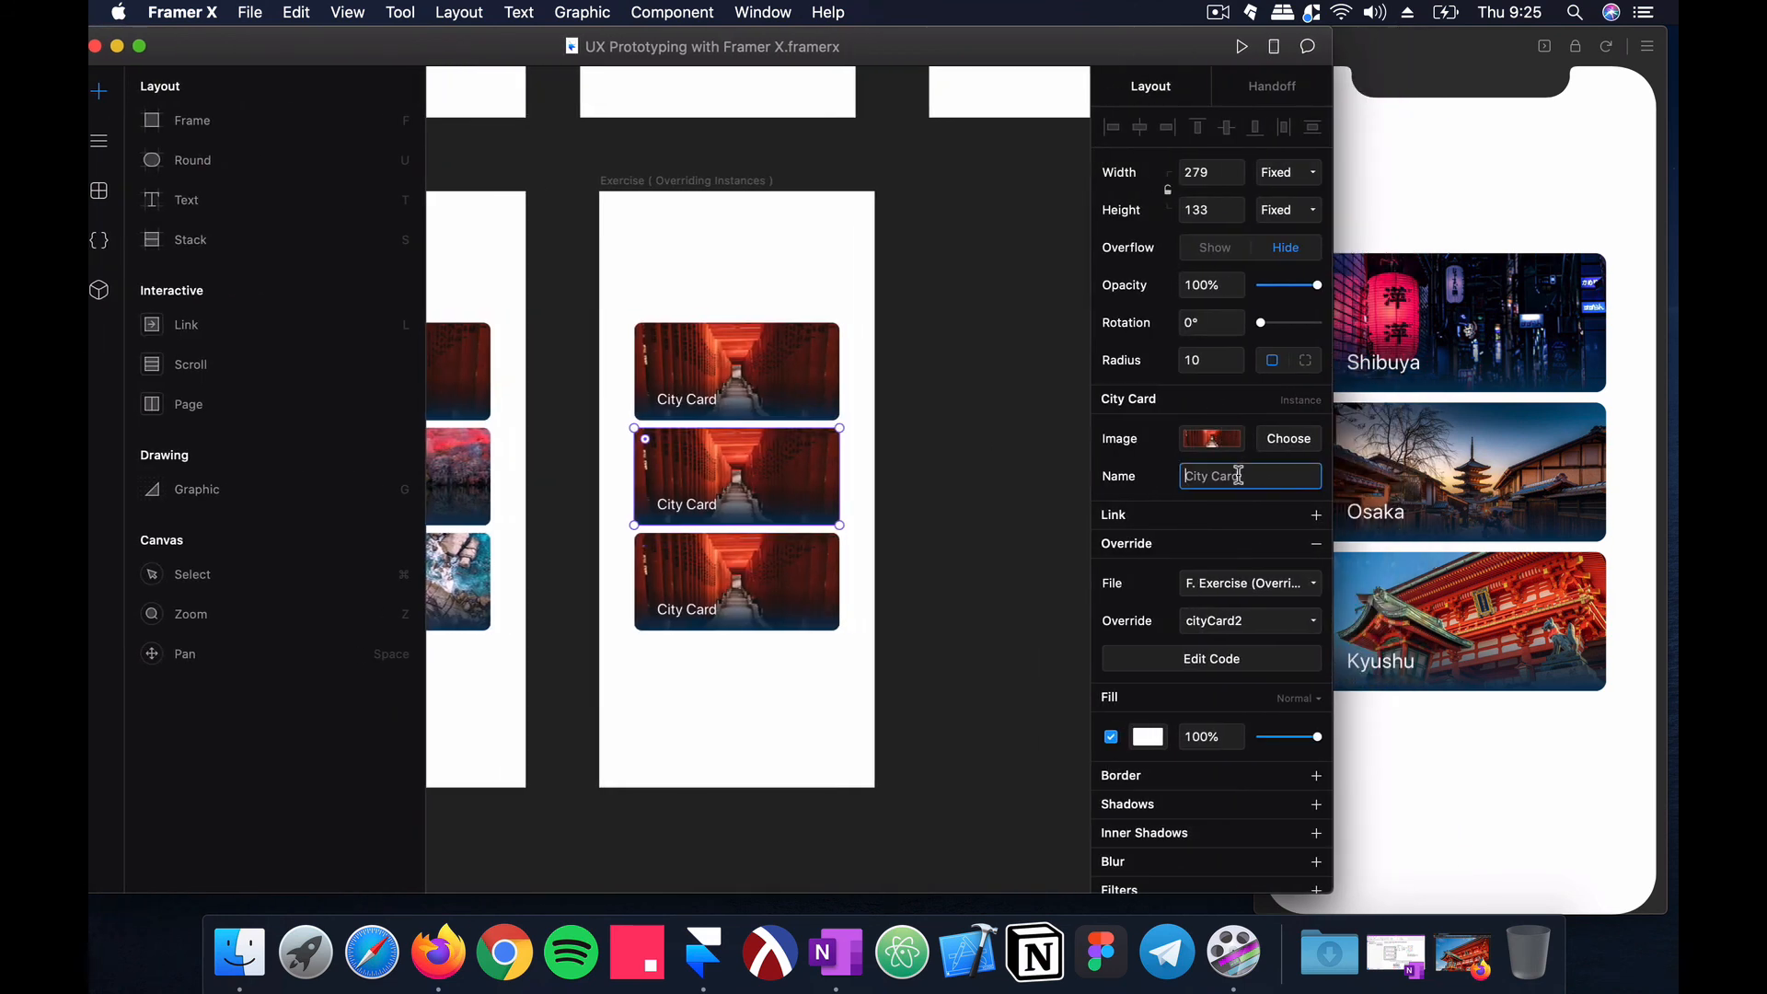
type("Test")
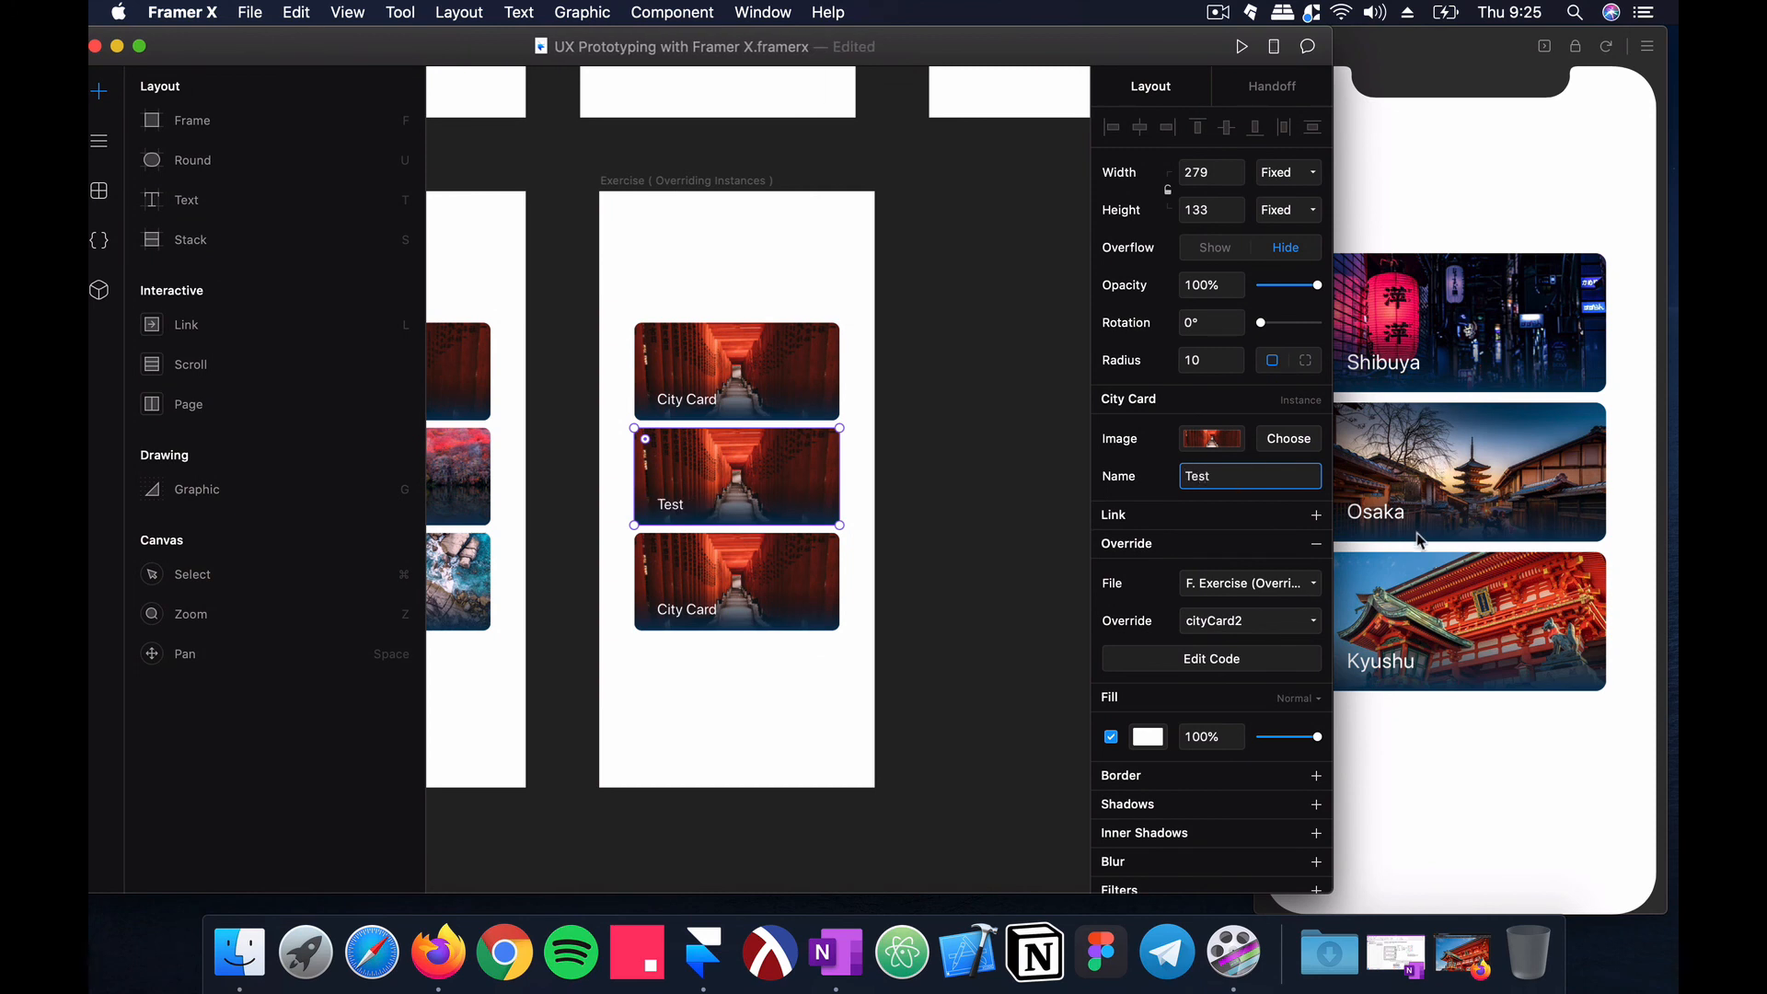
Step: Preview the exercise frame and compare the second City Card's name with the Name value in the cityCard2 override code
left_click(1415, 495)
left_click(920, 425)
left_click(693, 181)
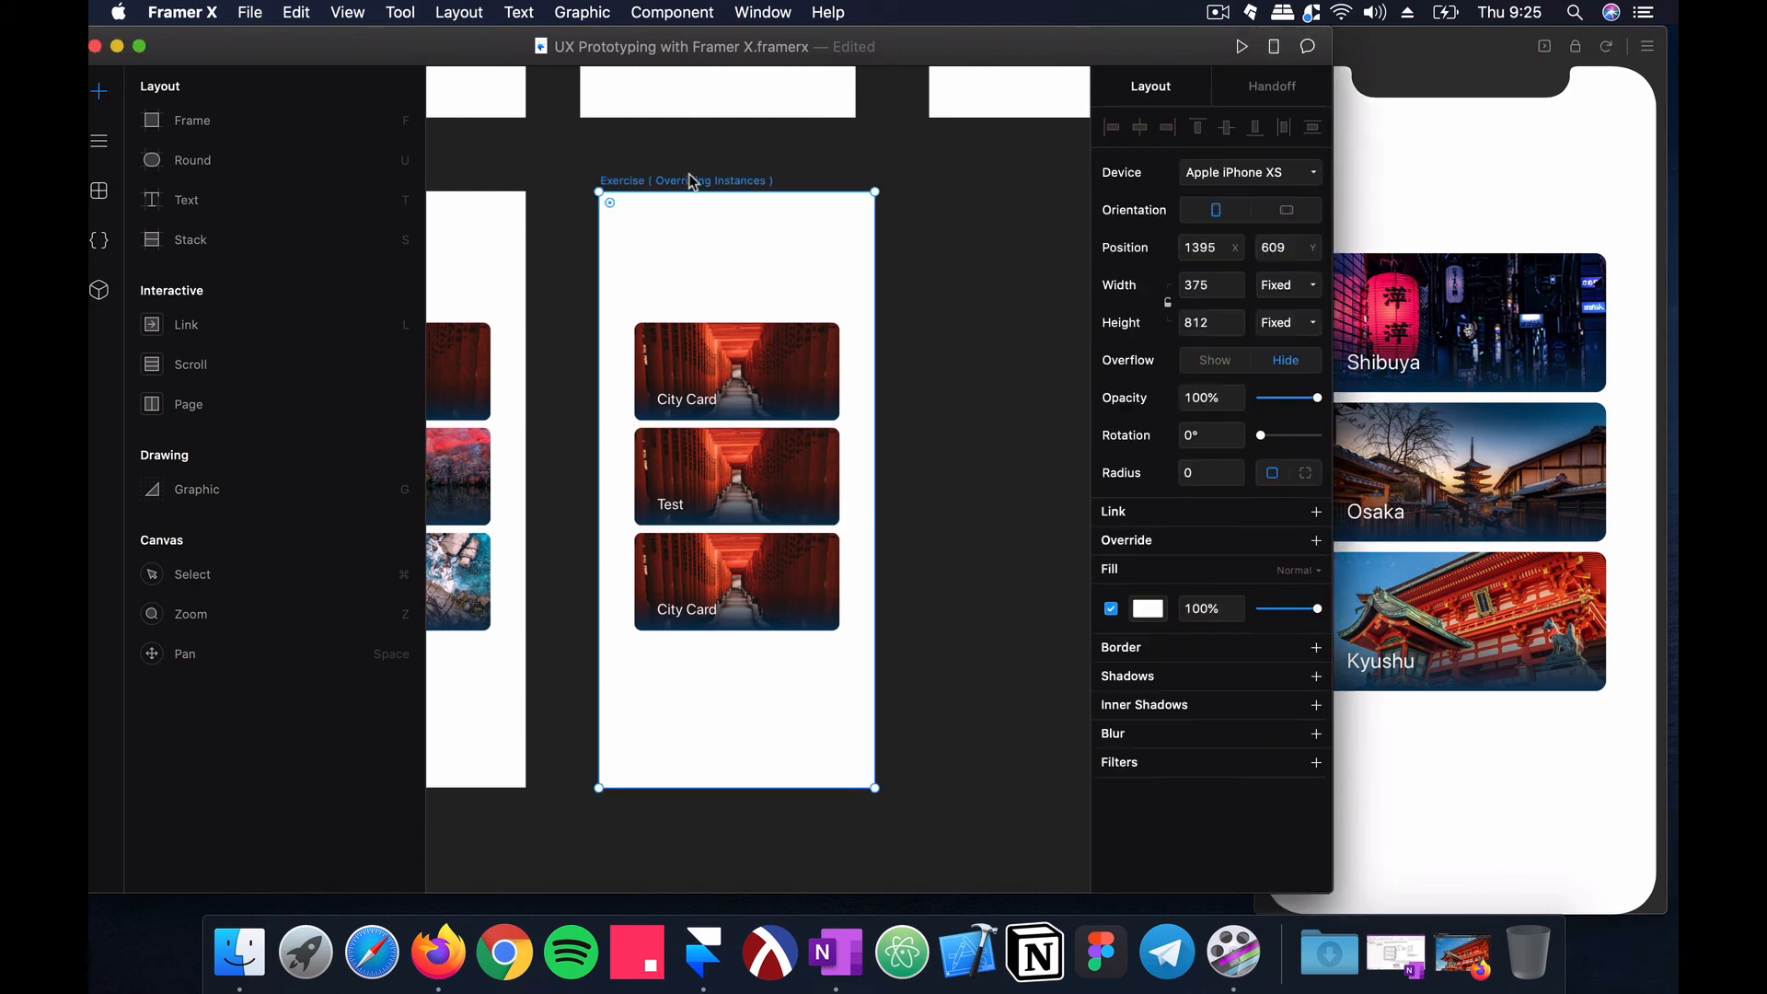
left_click(1242, 47)
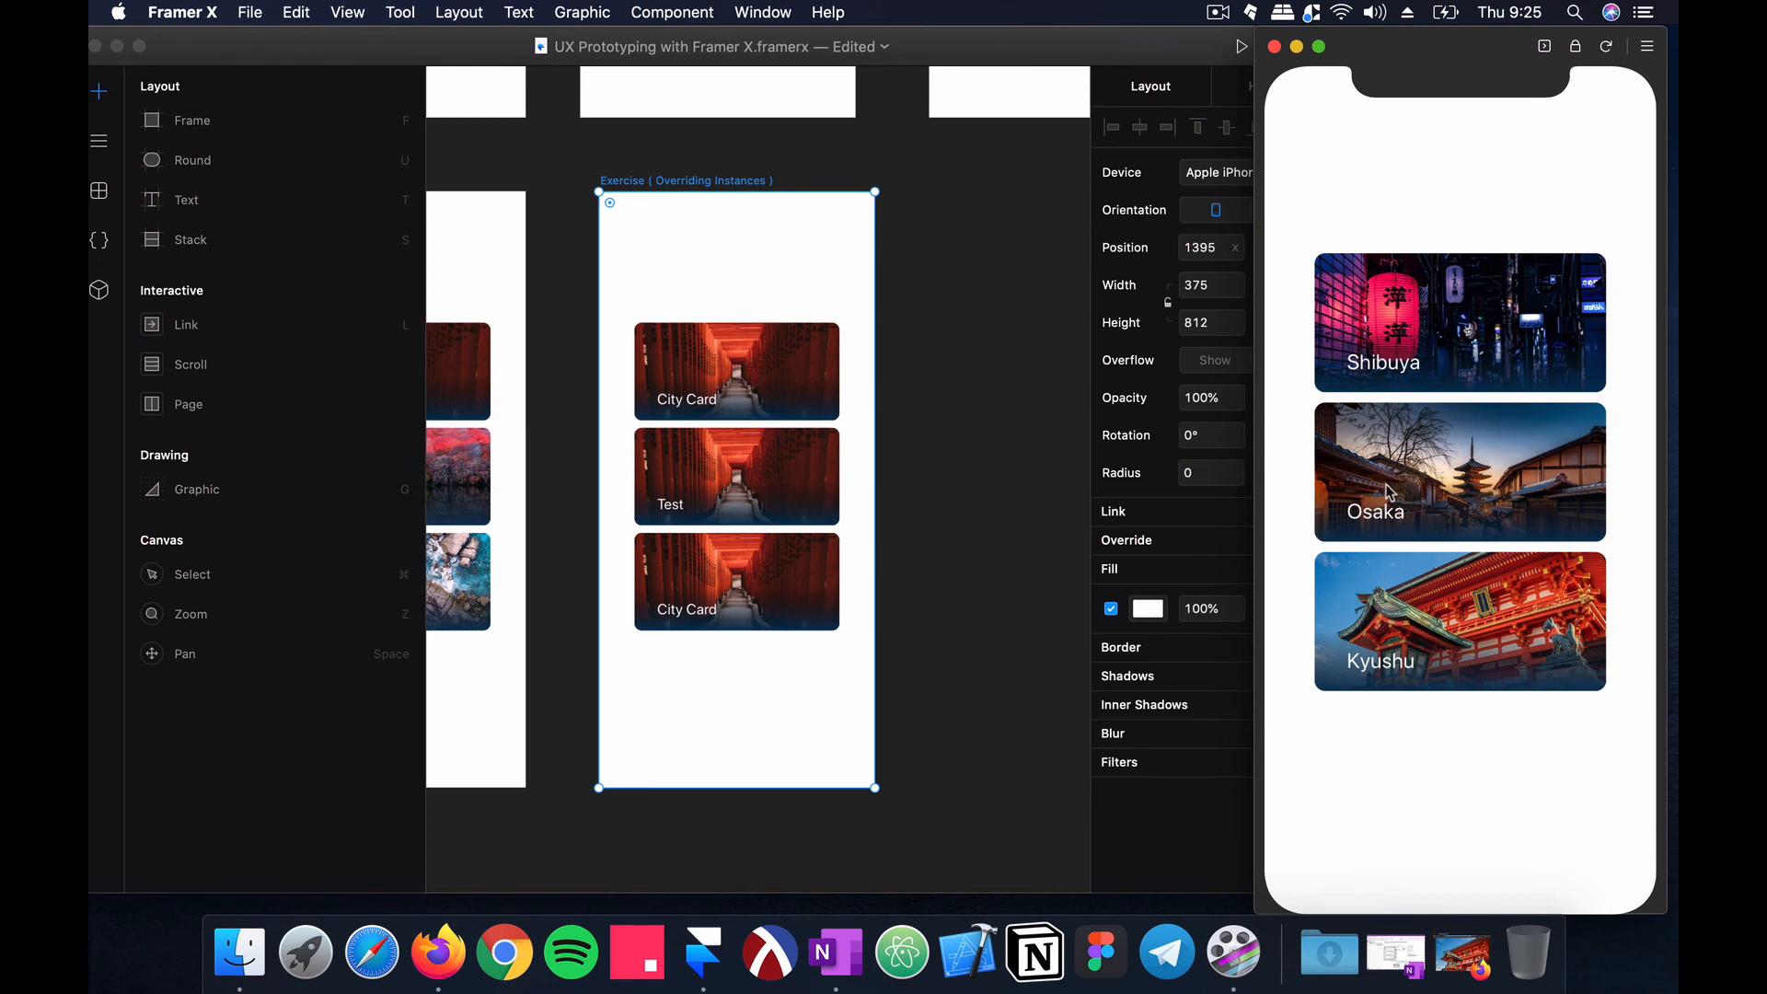
left_click_drag(1095, 51, 1172, 51)
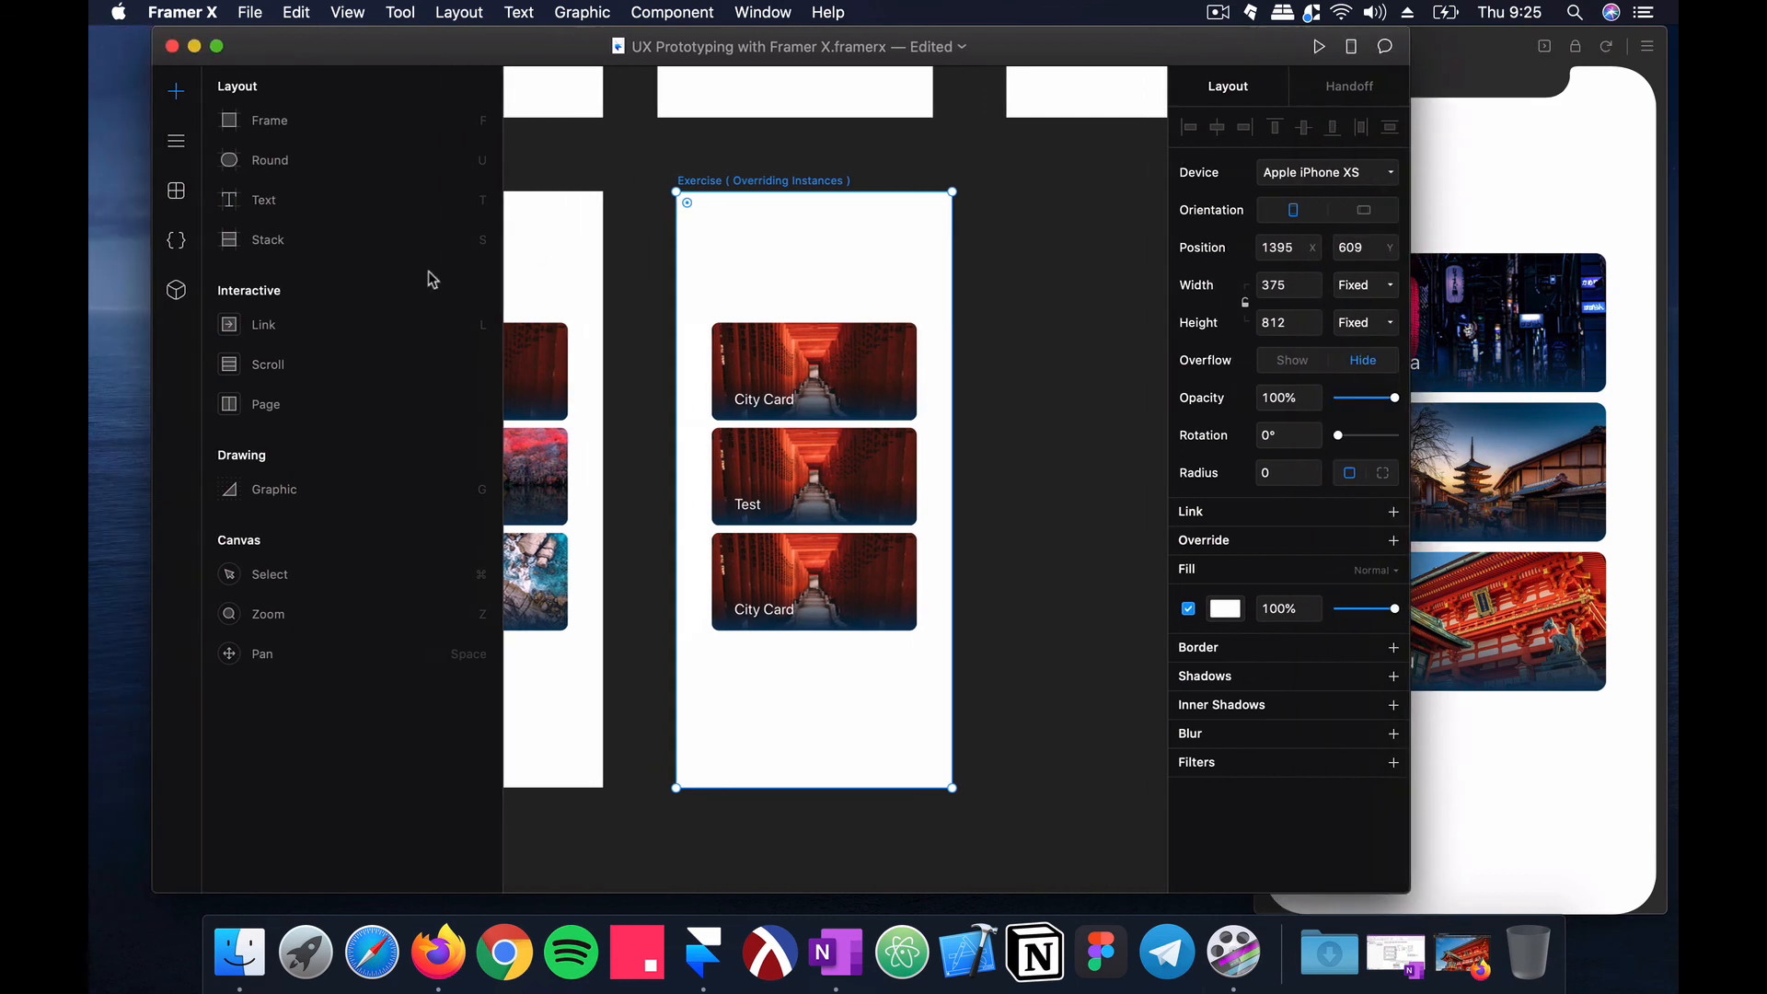
left_click(180, 241)
scroll(741, 530, "down", 1)
scroll(768, 552, "down", 2)
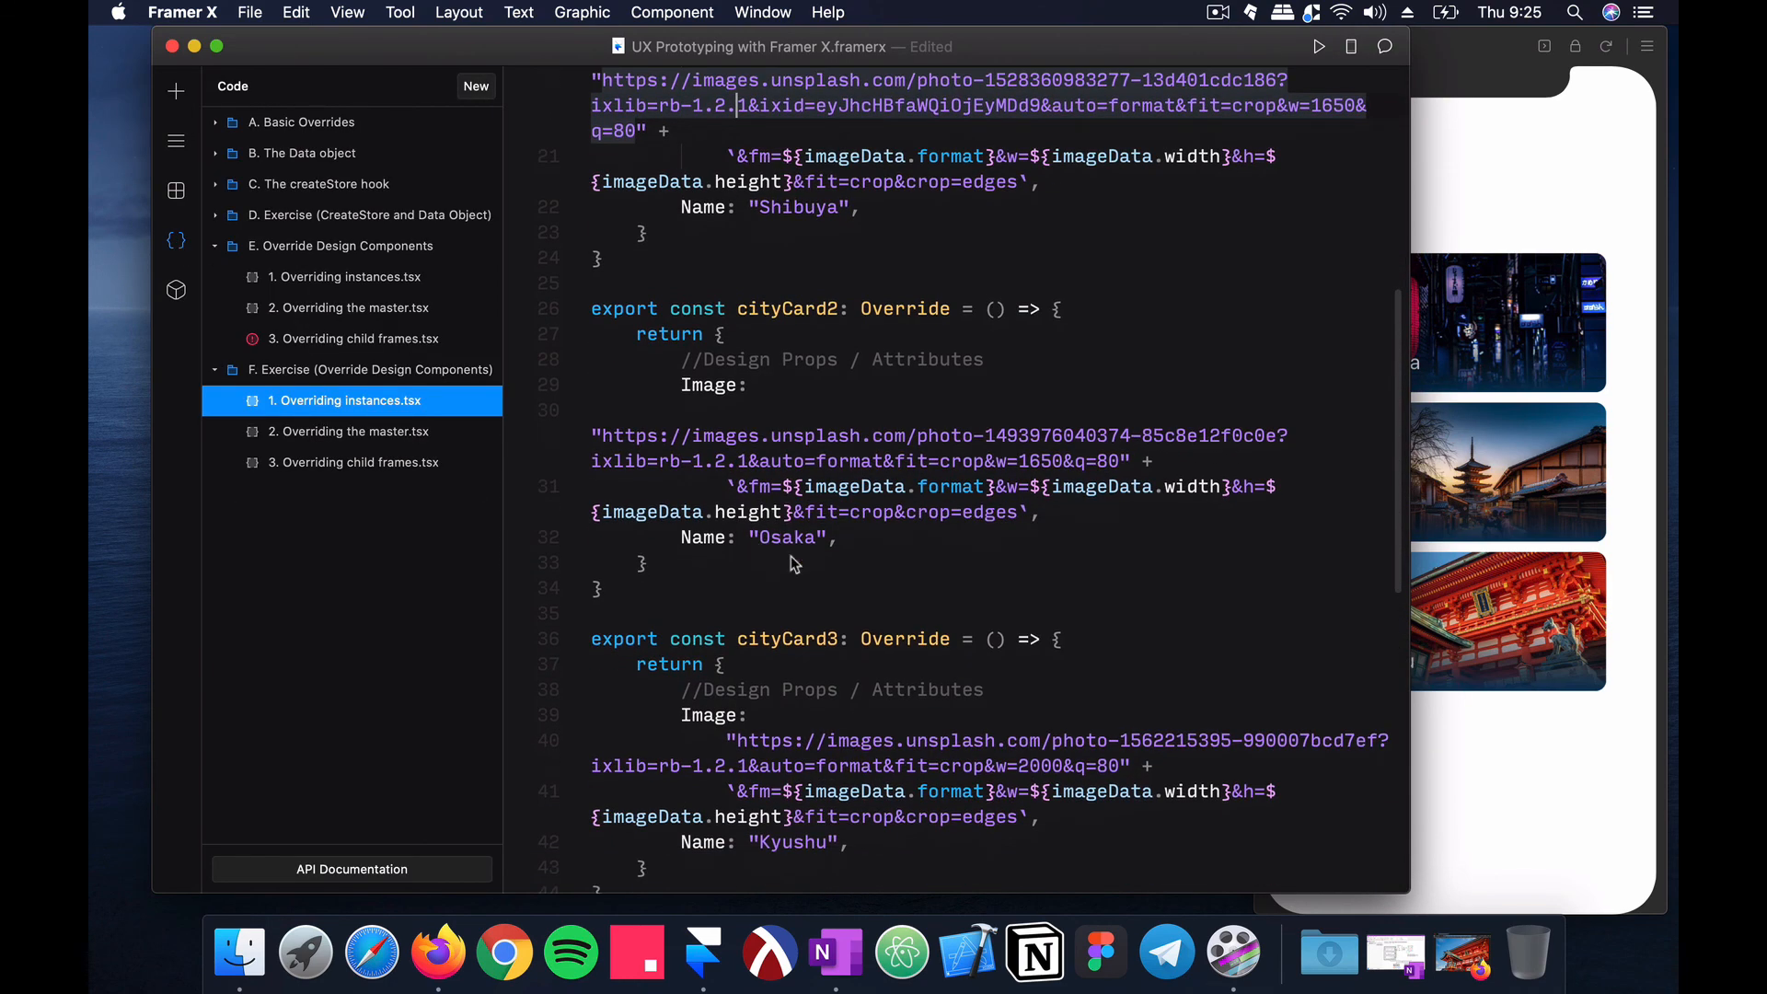
left_click(179, 90)
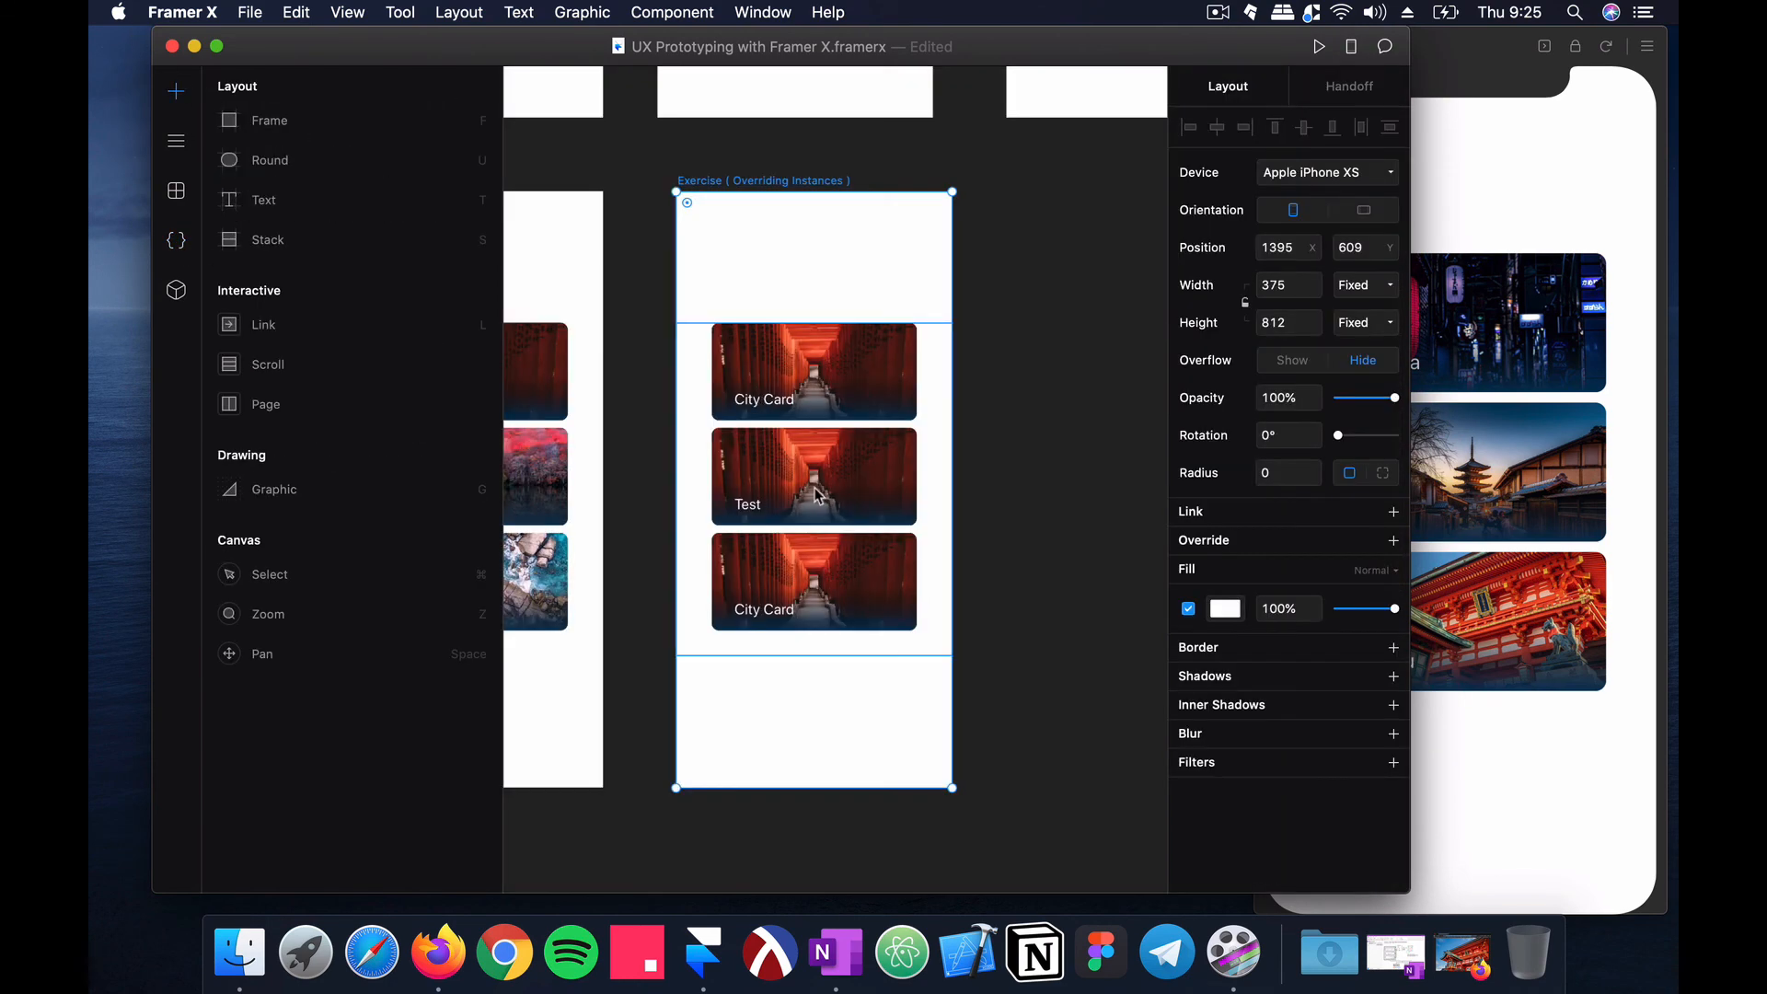
Step: Clear the Name of the exercise frame's second City Card and check that card in the live preview
left_click(764, 511)
left_click(1298, 479)
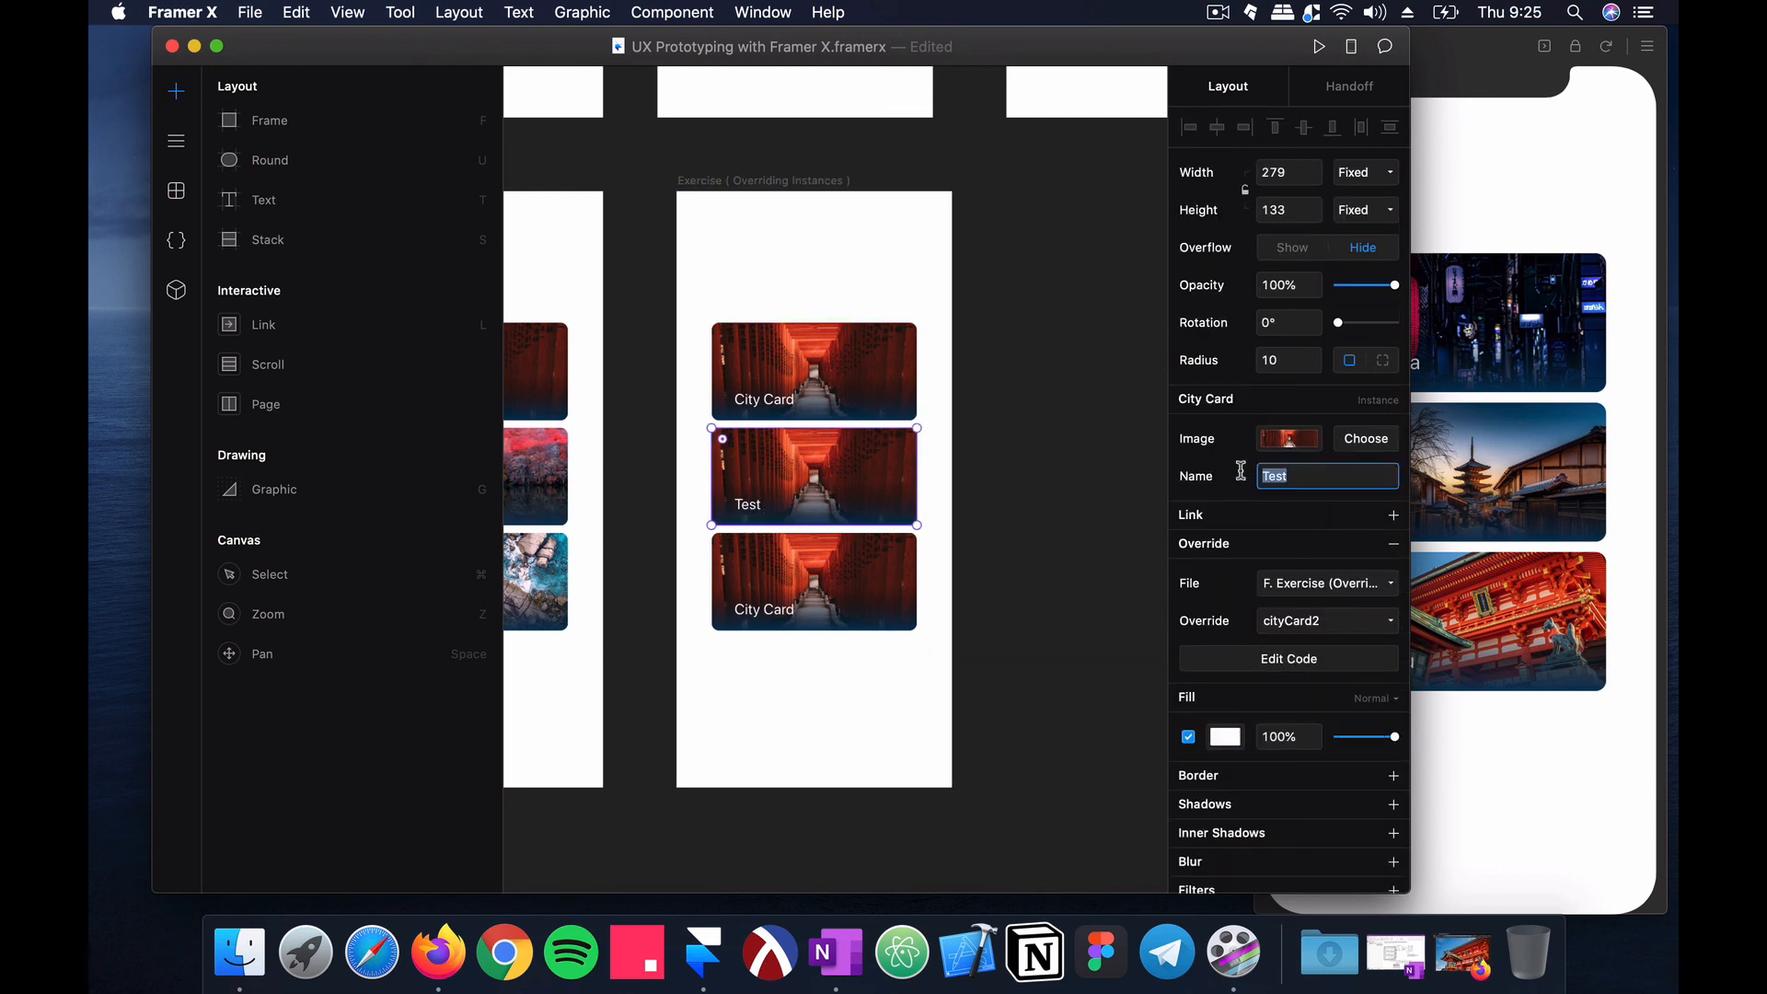
left_click(1516, 354)
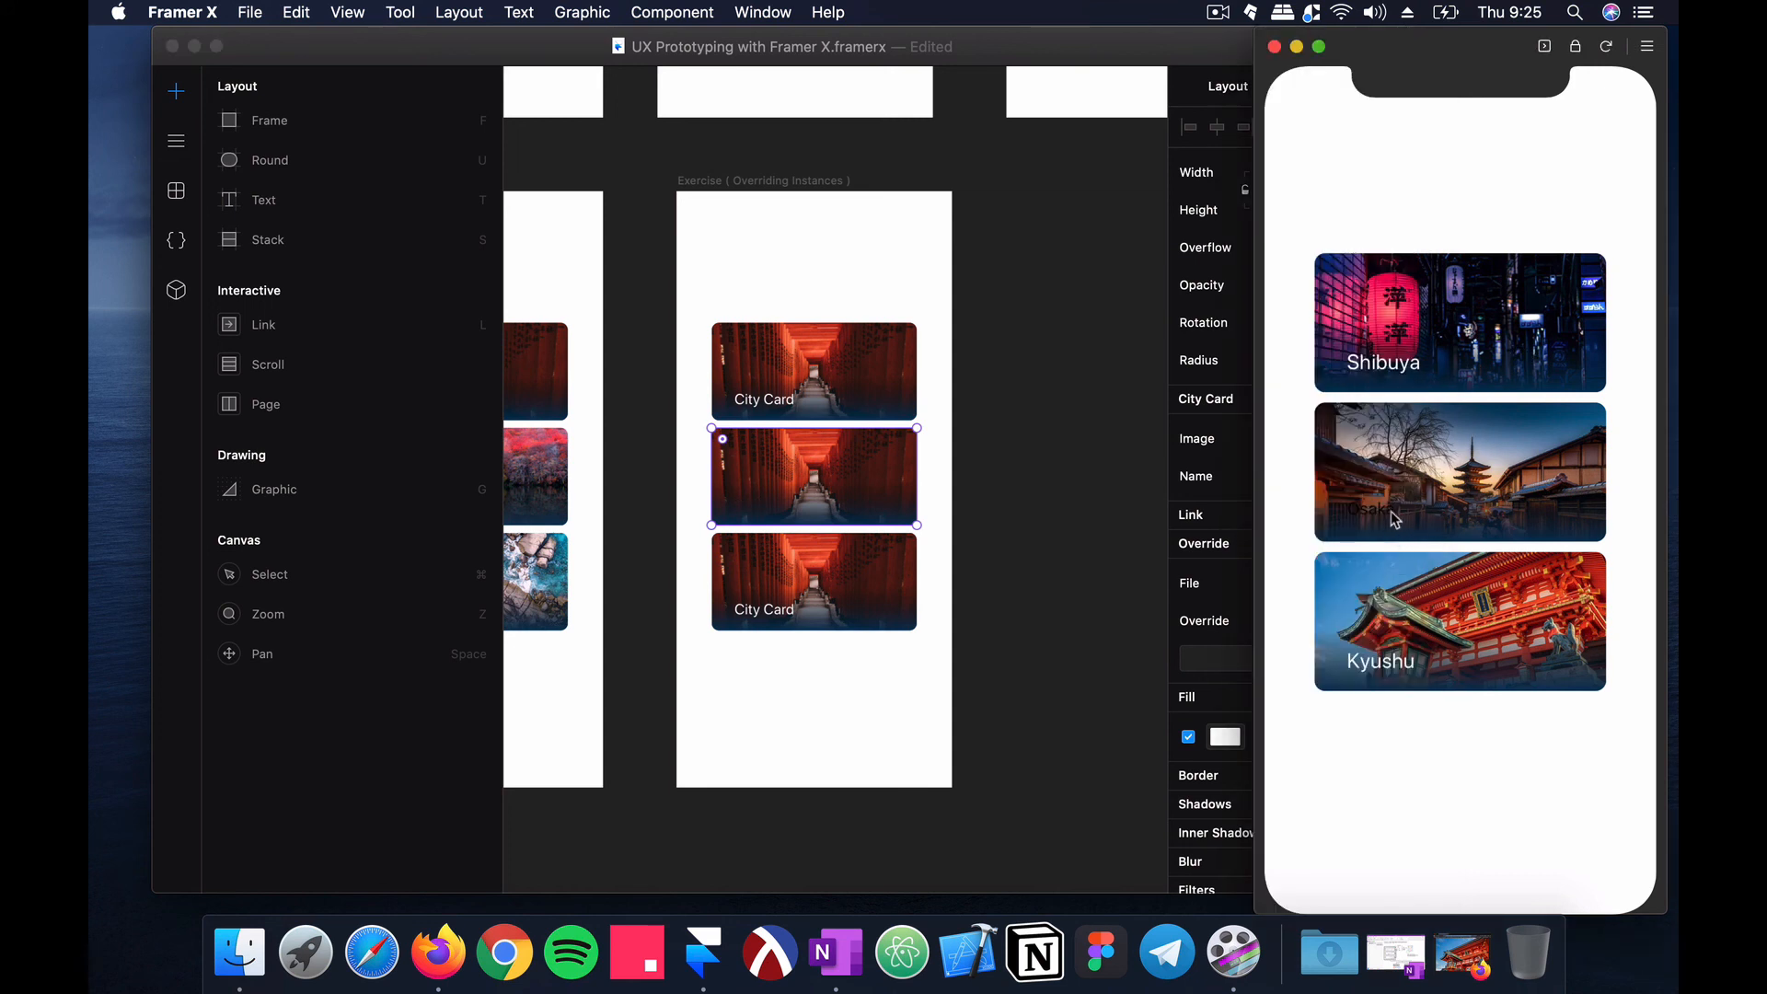
Step: Set the second City Card's Name to "City Card", check it in the live preview, and save the project
left_click(1272, 473)
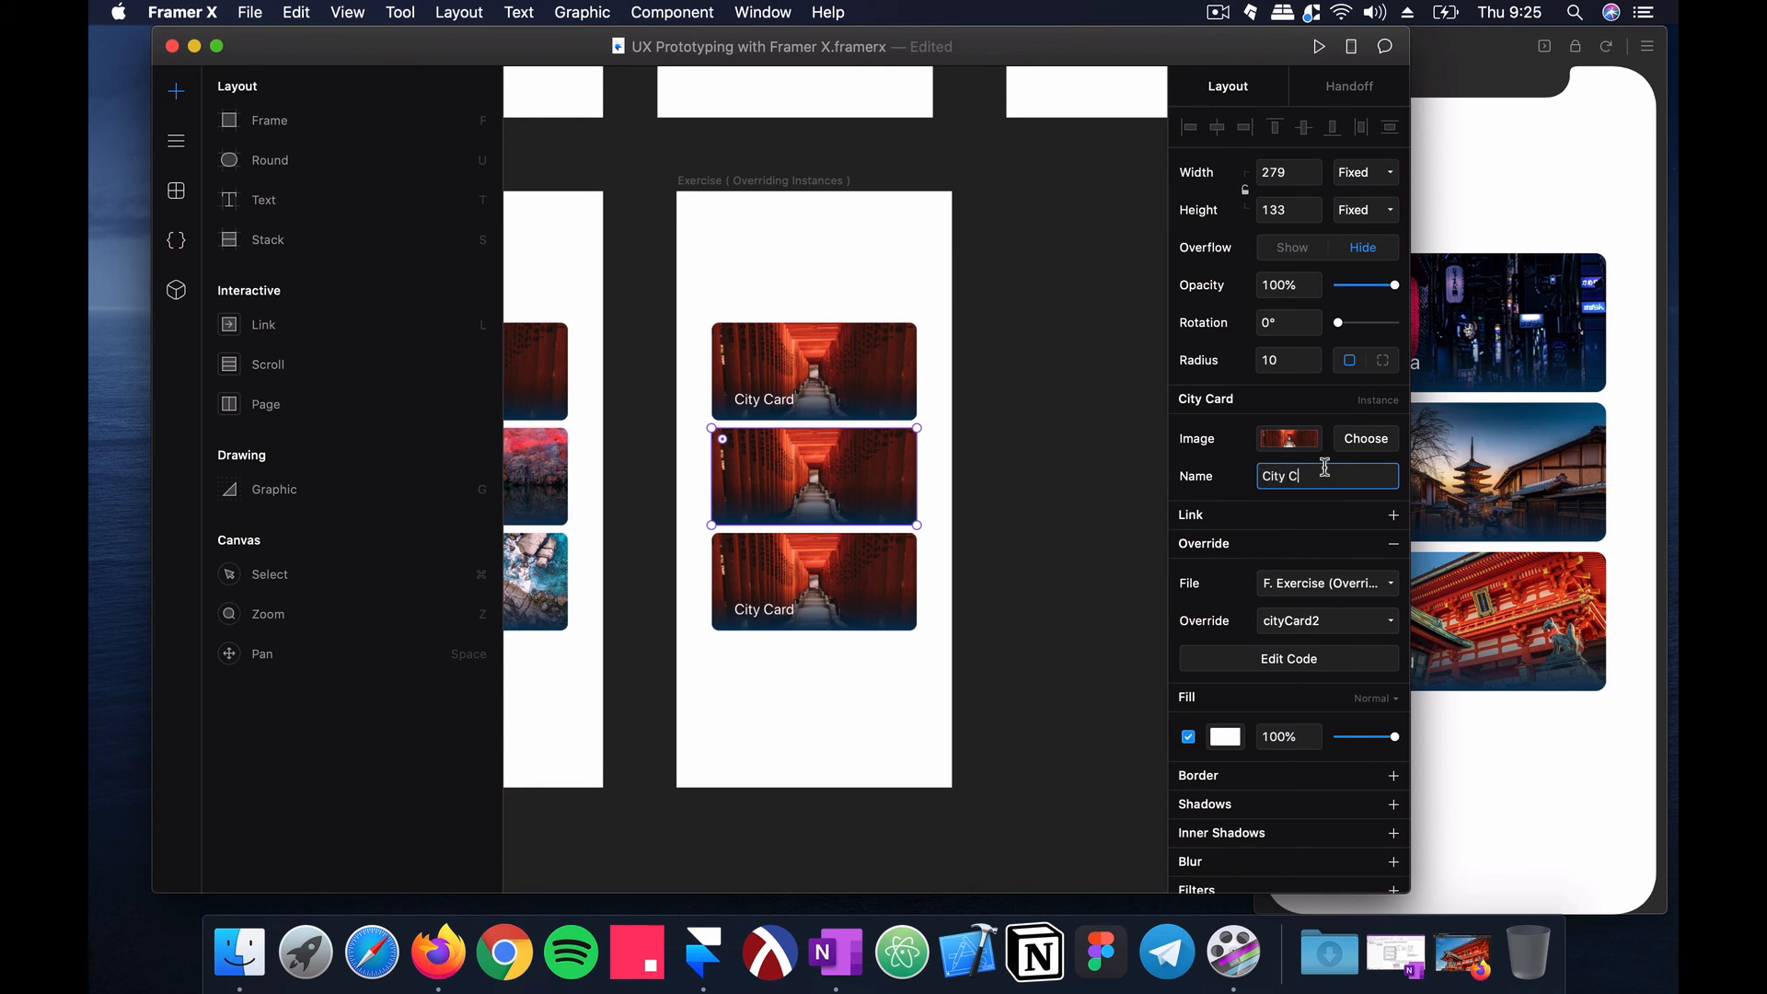
left_click(1380, 545)
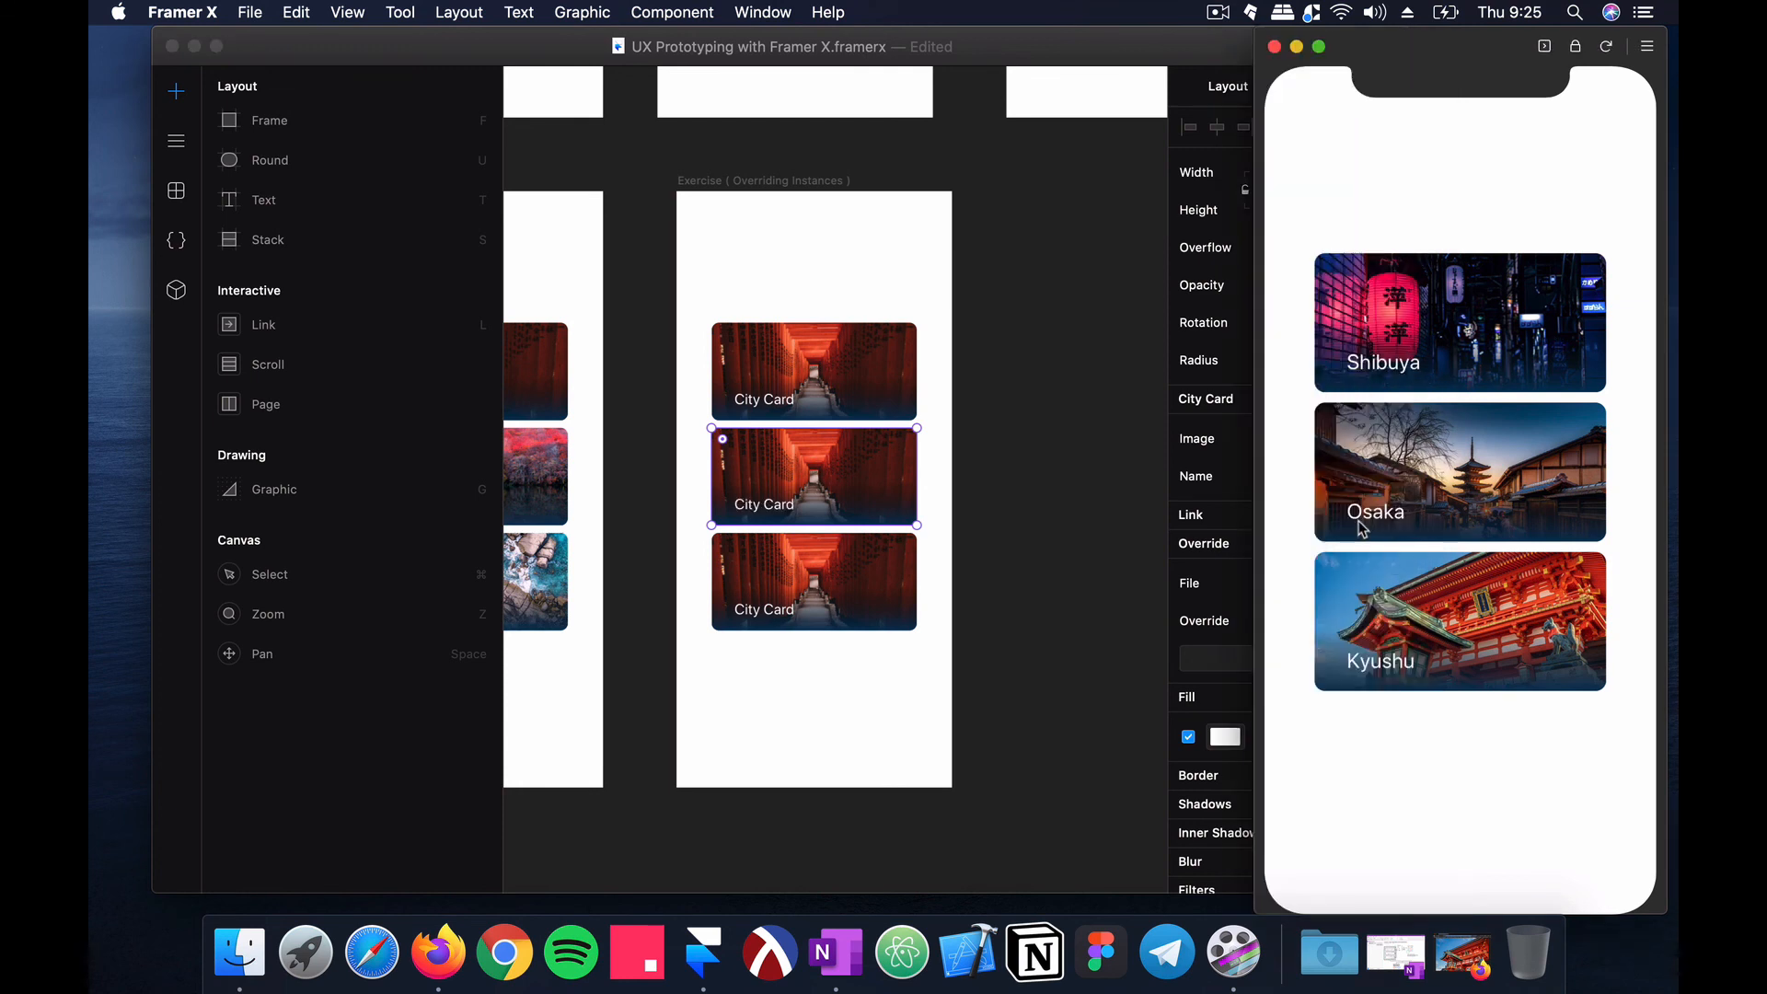
left_click(1058, 438)
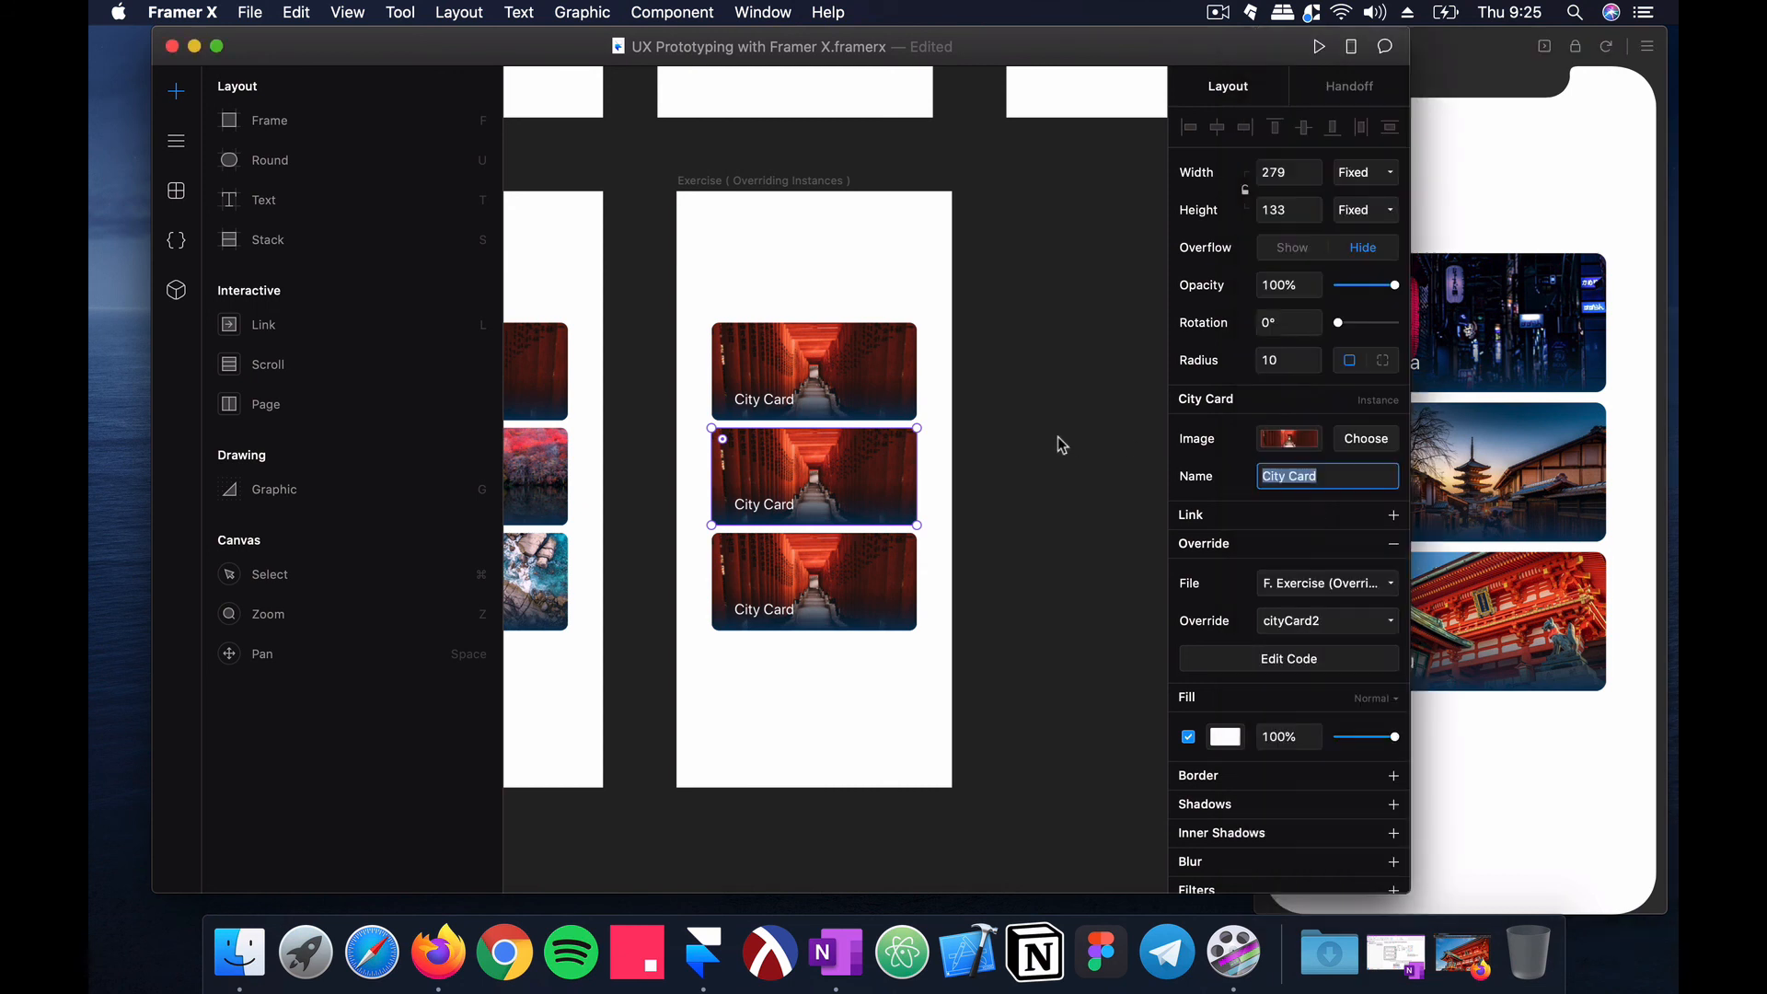
key("super+s")
Step: Compare the exercise frame's three City Cards on the canvas with the cards in the live preview
scroll(1057, 436, "left", 1)
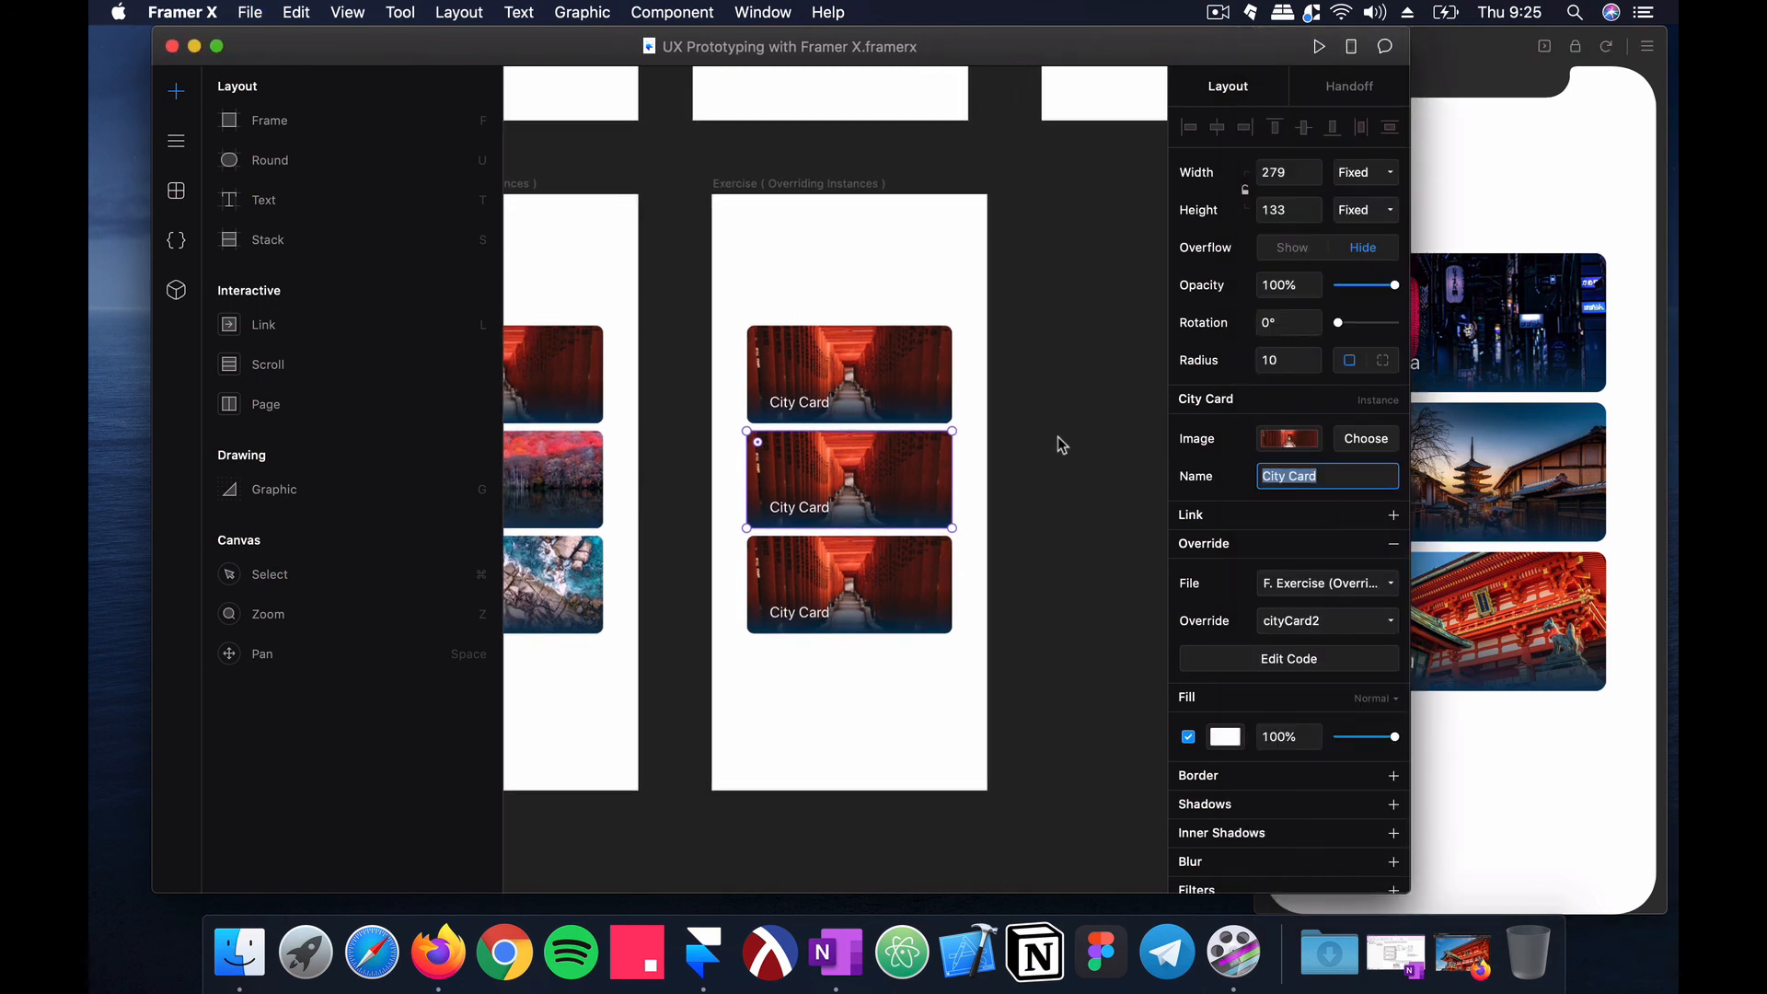
scroll(866, 283, "up", 1)
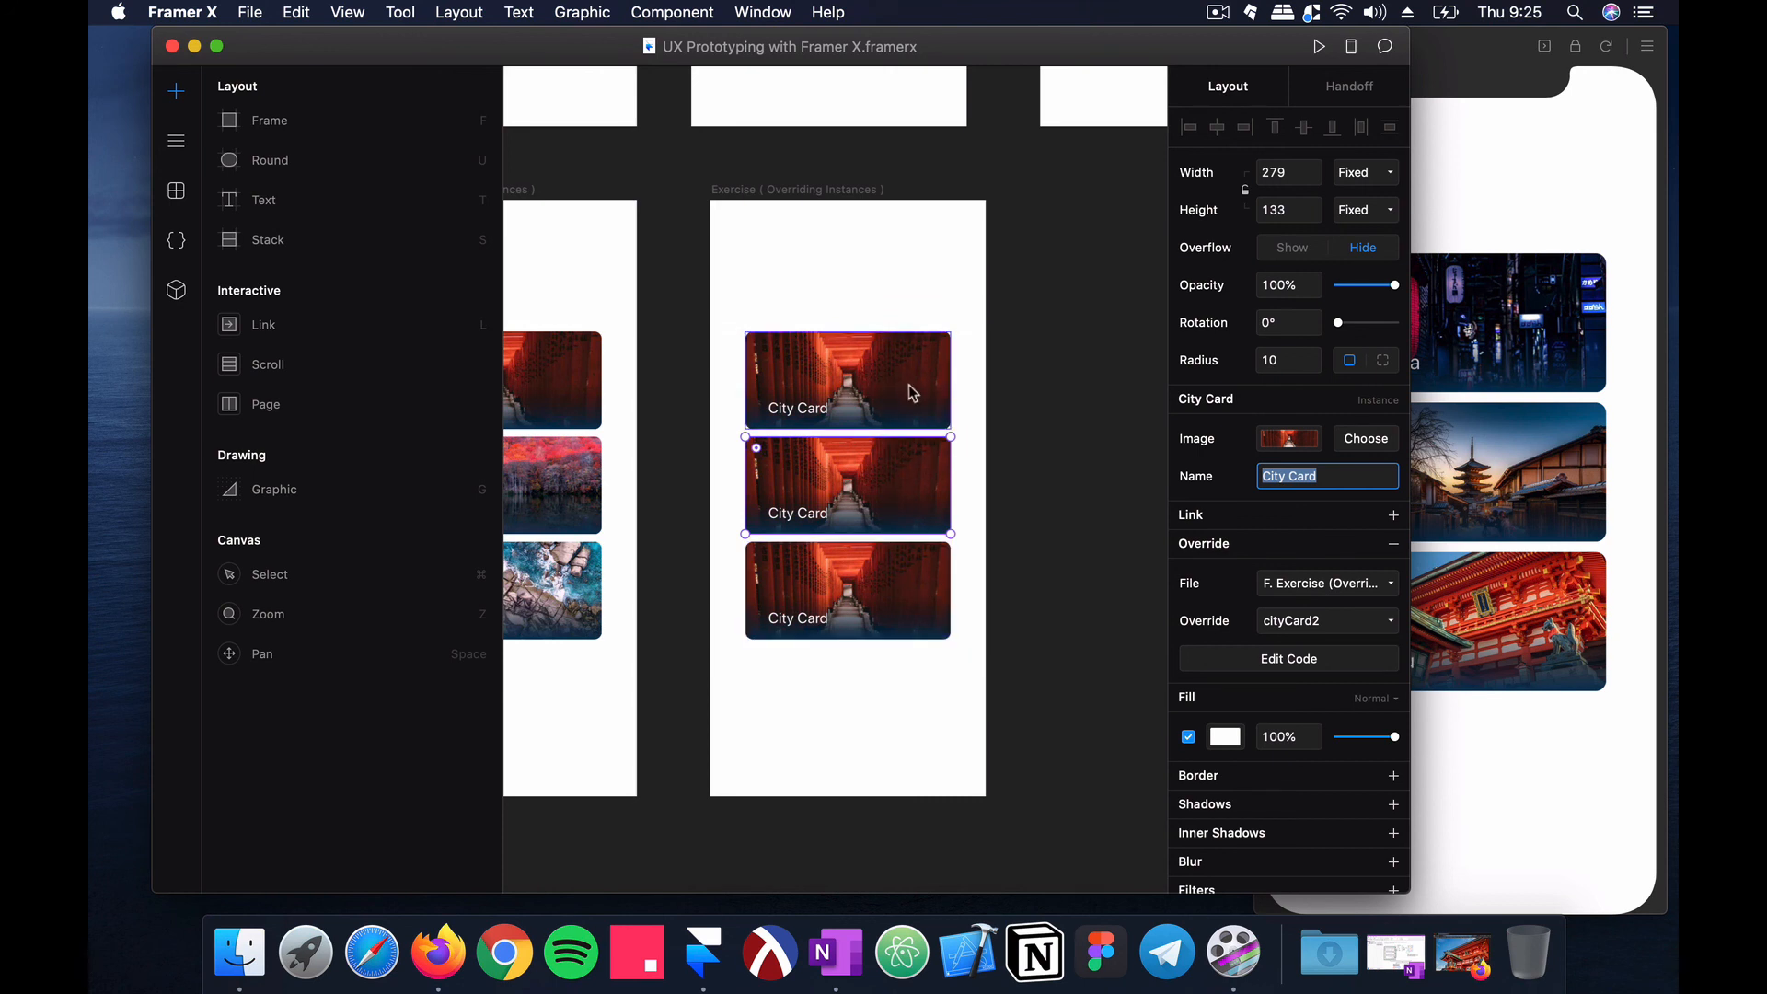
left_click(1583, 97)
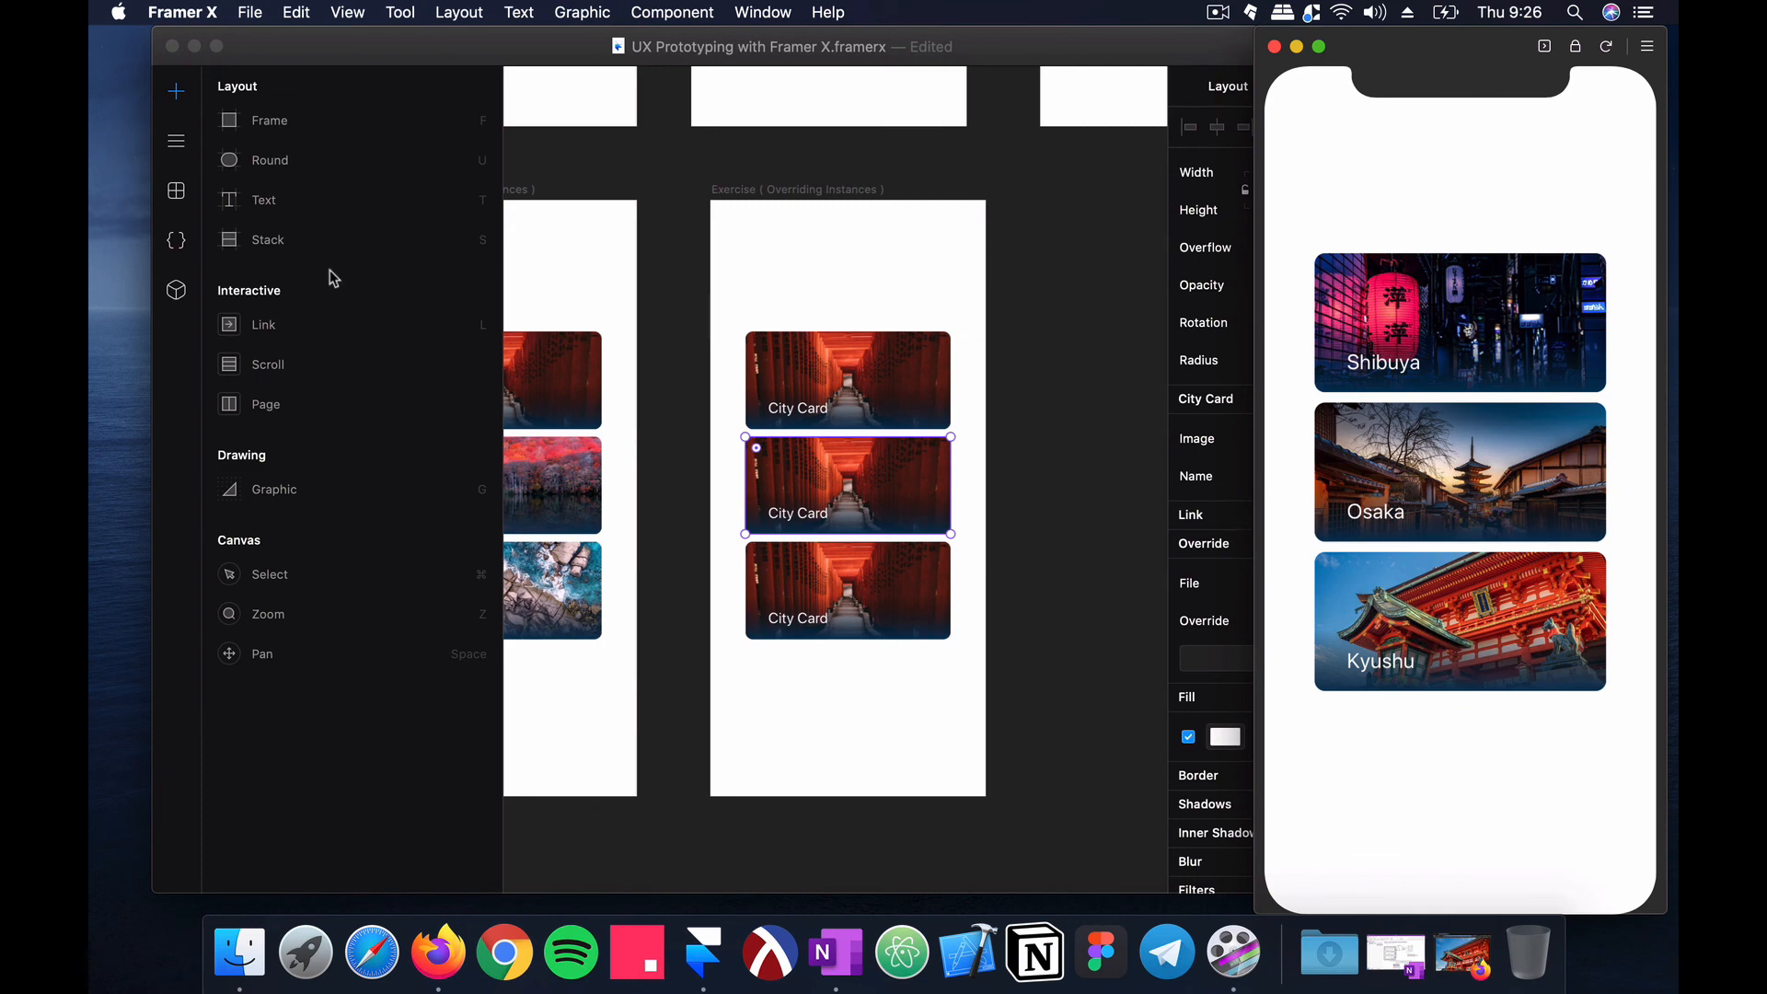
Step: Open section F's Overriding instances code at the cityCard1 override
left_click(177, 243)
left_click(178, 243)
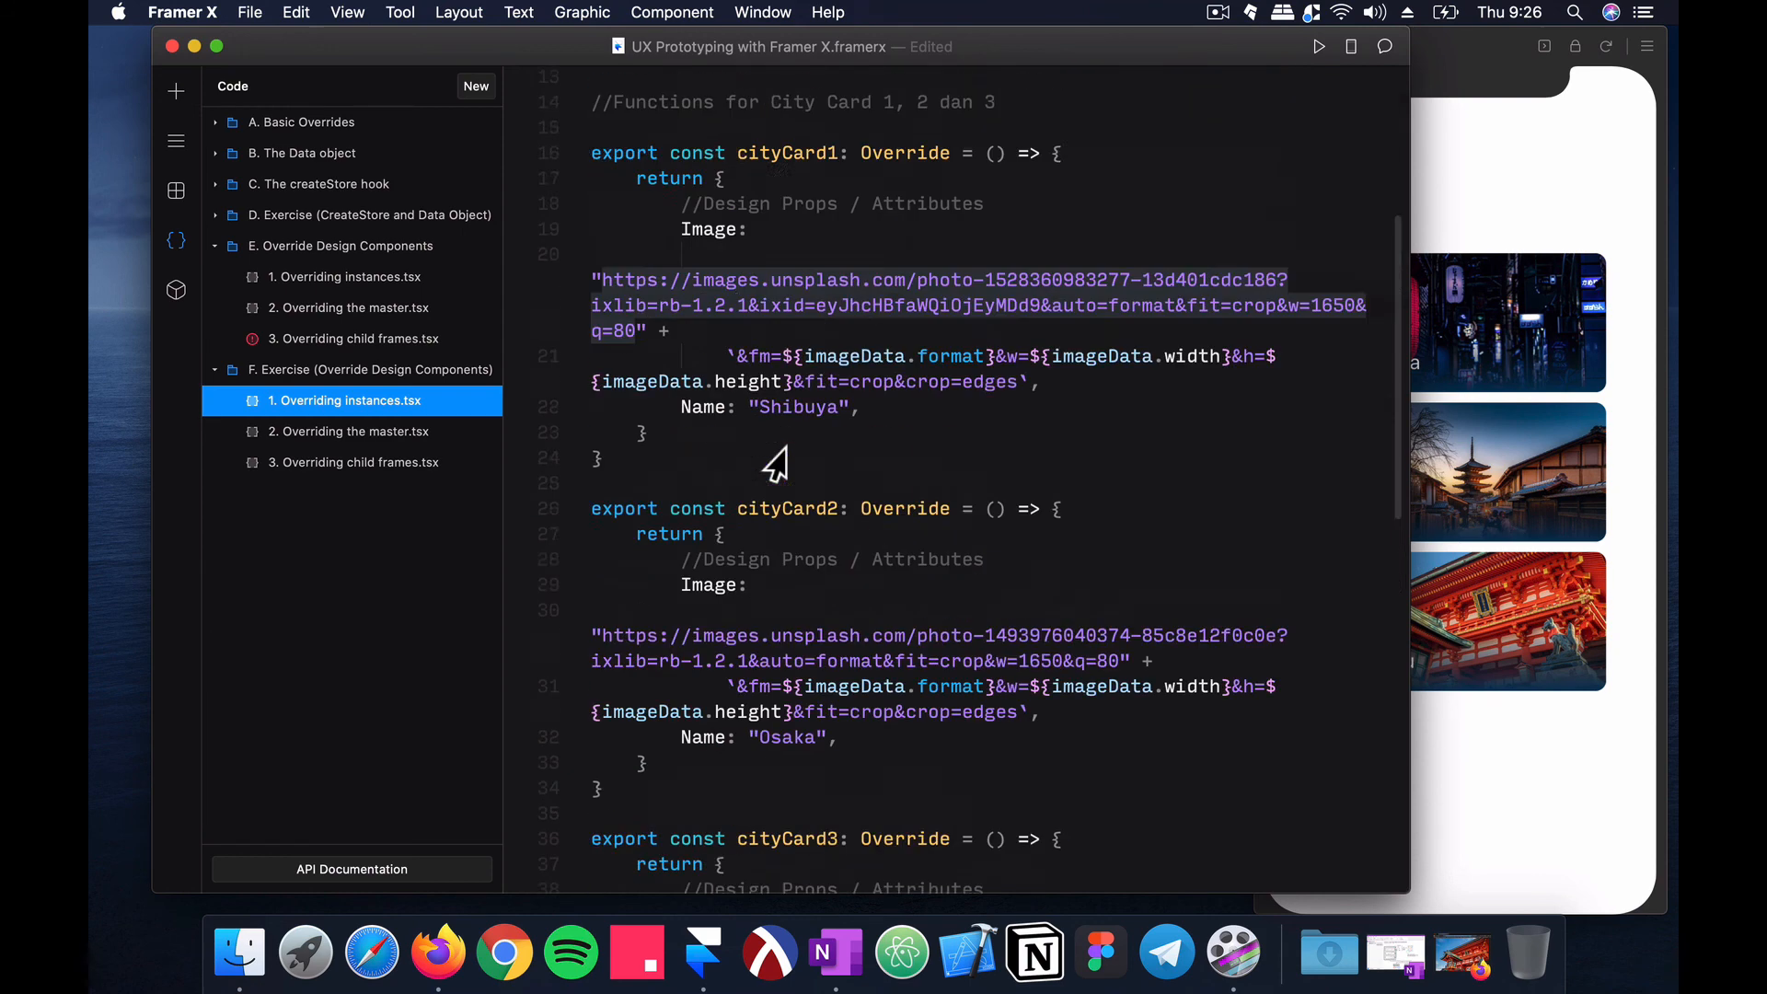
scroll(775, 460, "up", 5)
scroll(776, 451, "down", 3)
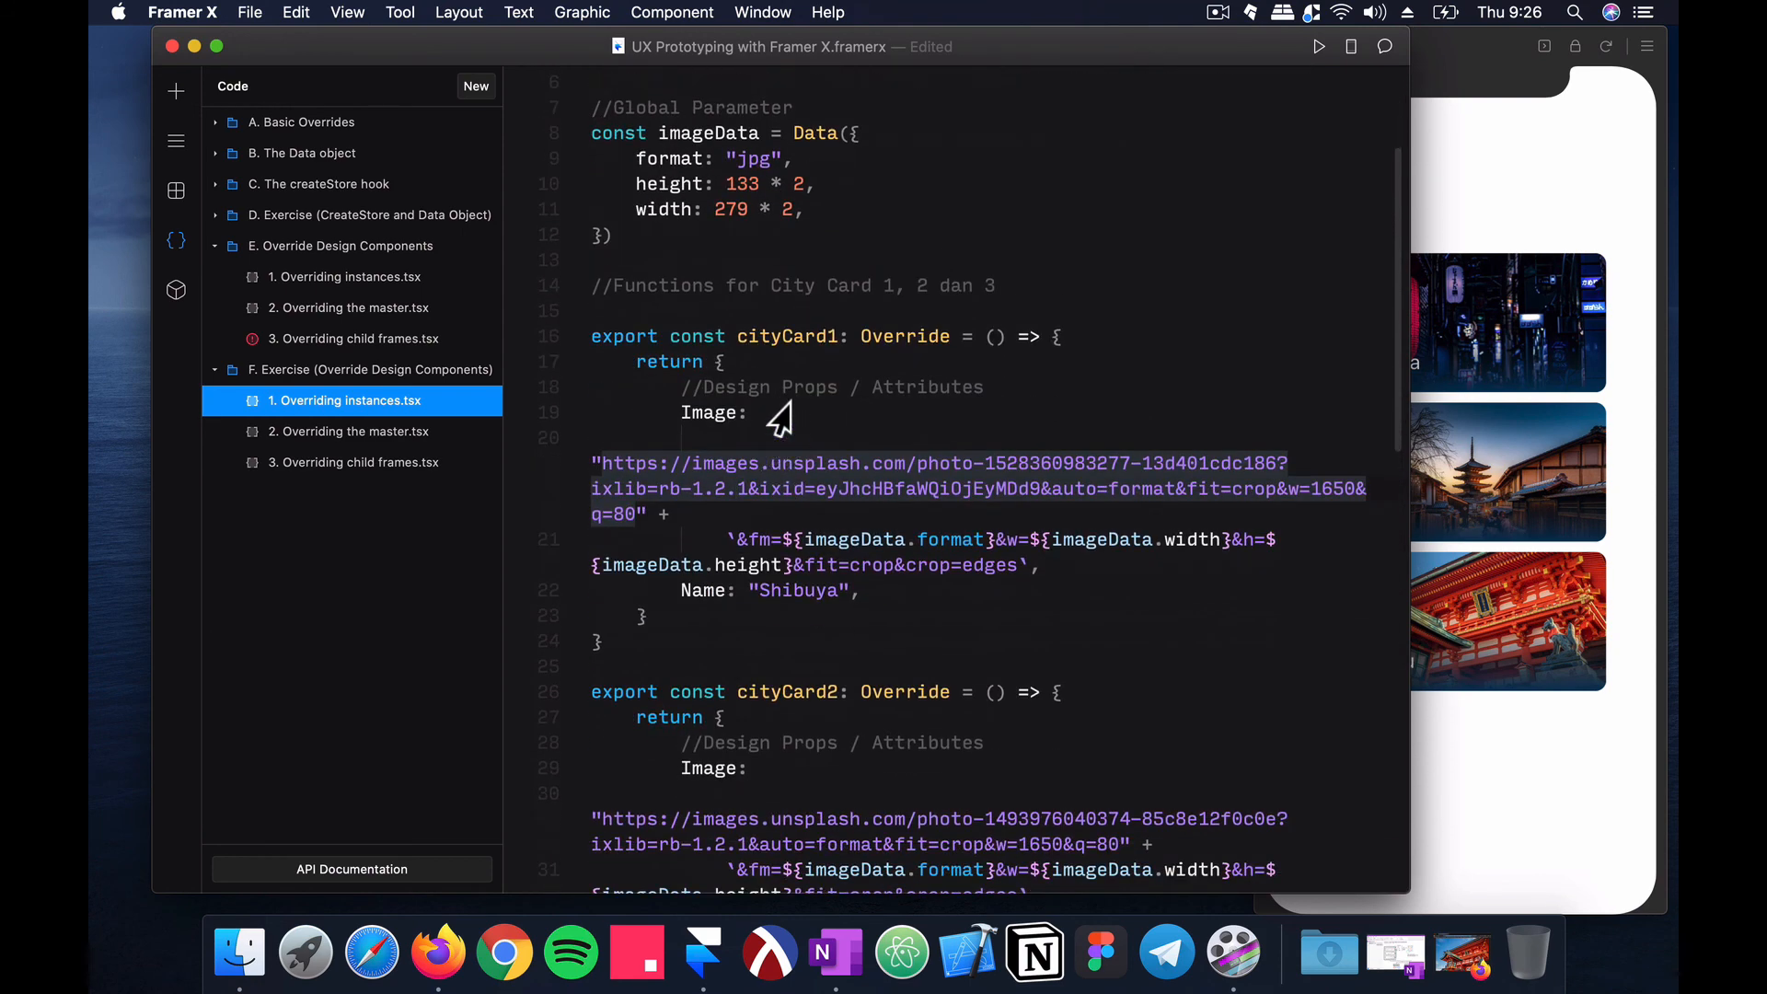
scroll(1010, 409, "down", 4)
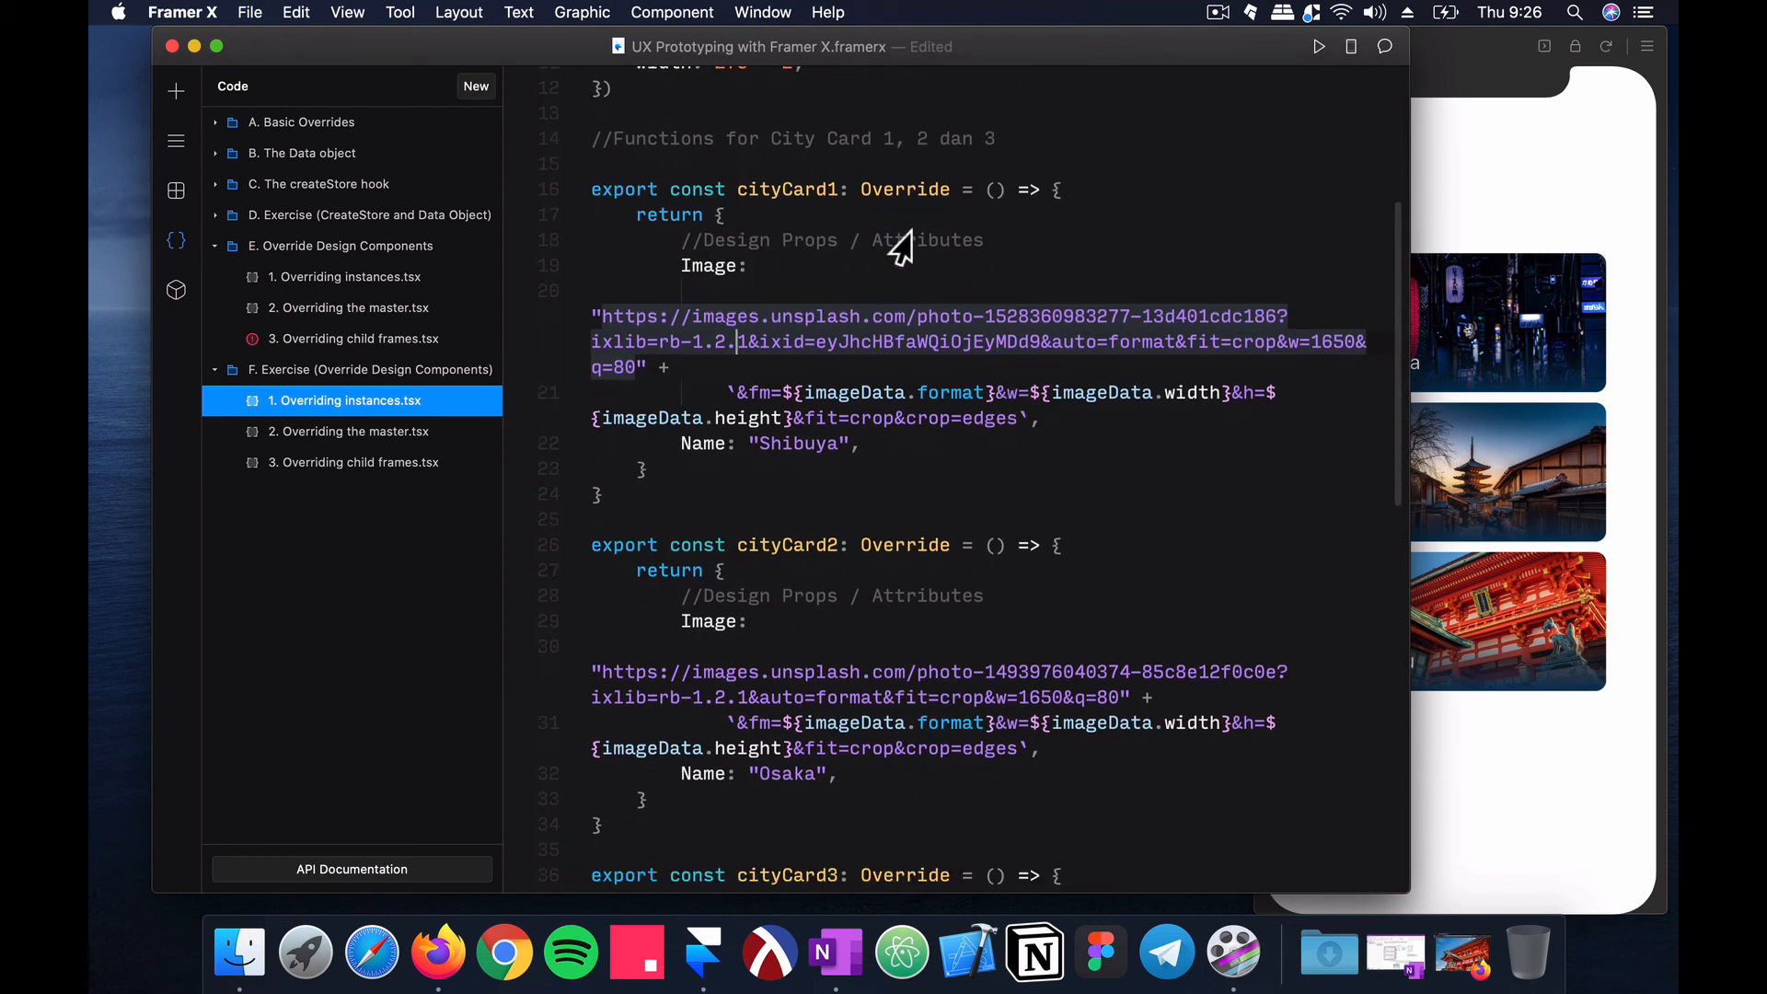
Step: Add a whileHover property with scale 0.98 after the Name in cityCard1, save, and check it in the live preview
left_click(897, 451)
key("Return")
type("whileHover")
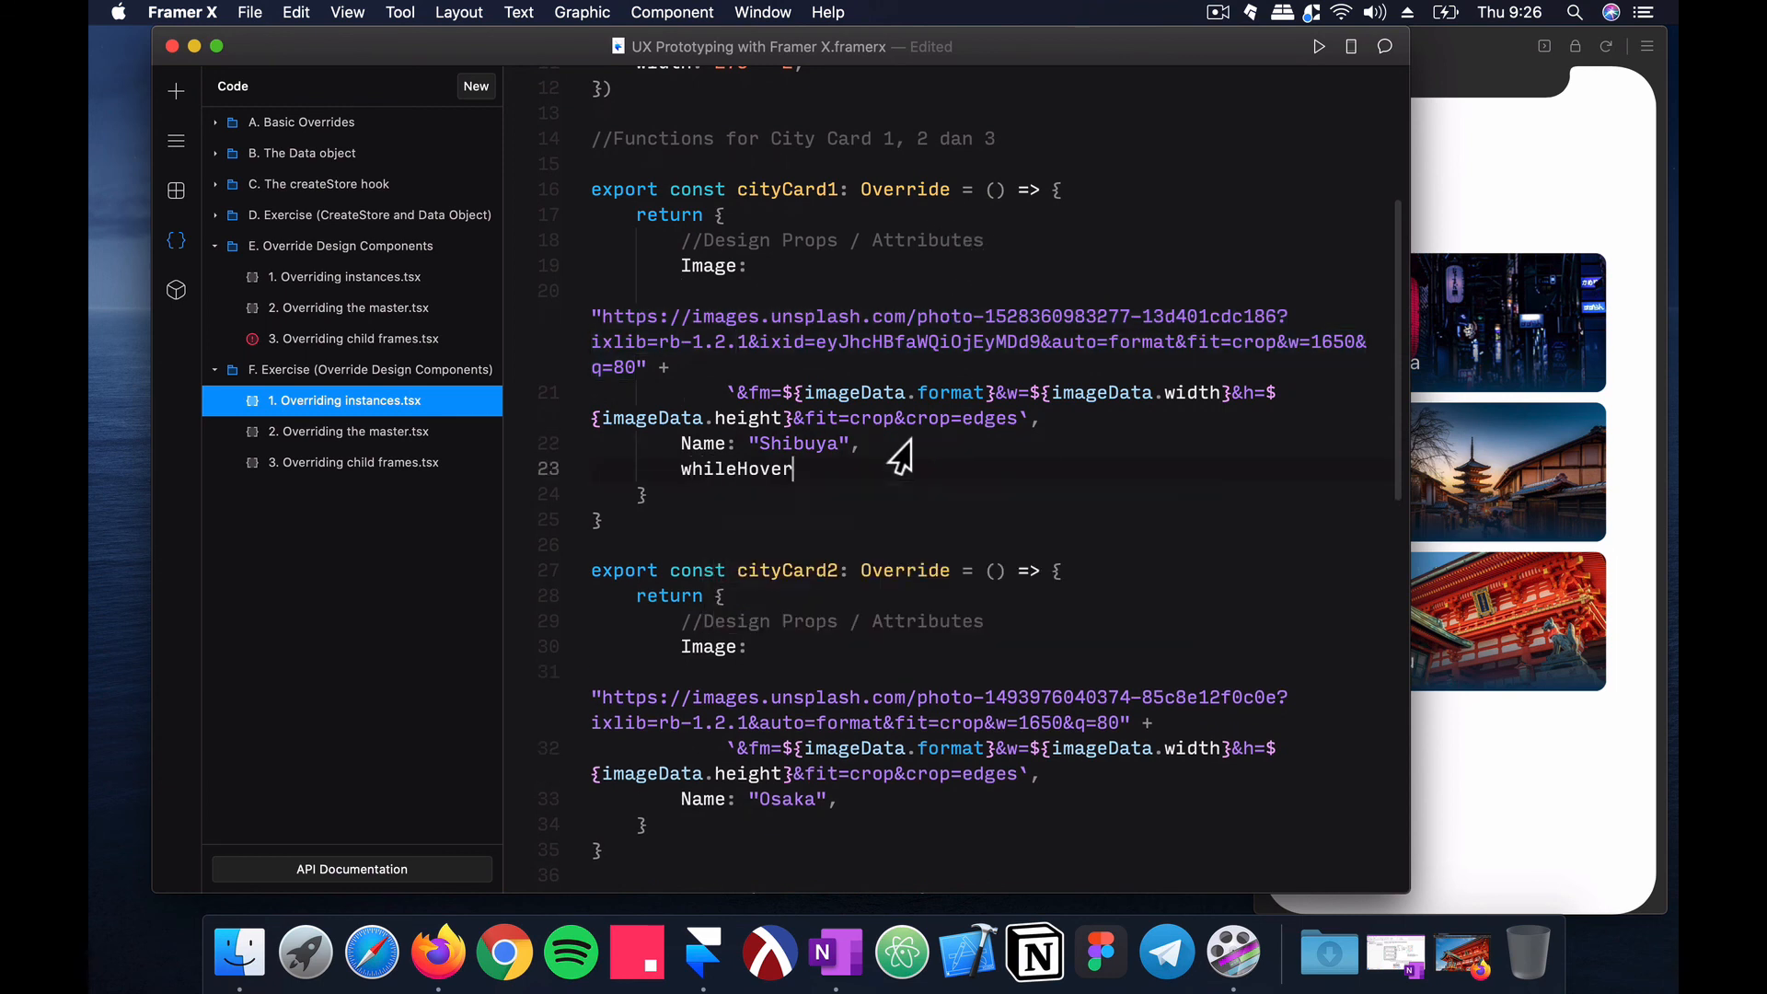
type(" : {")
key("Return")
type("scale : ")
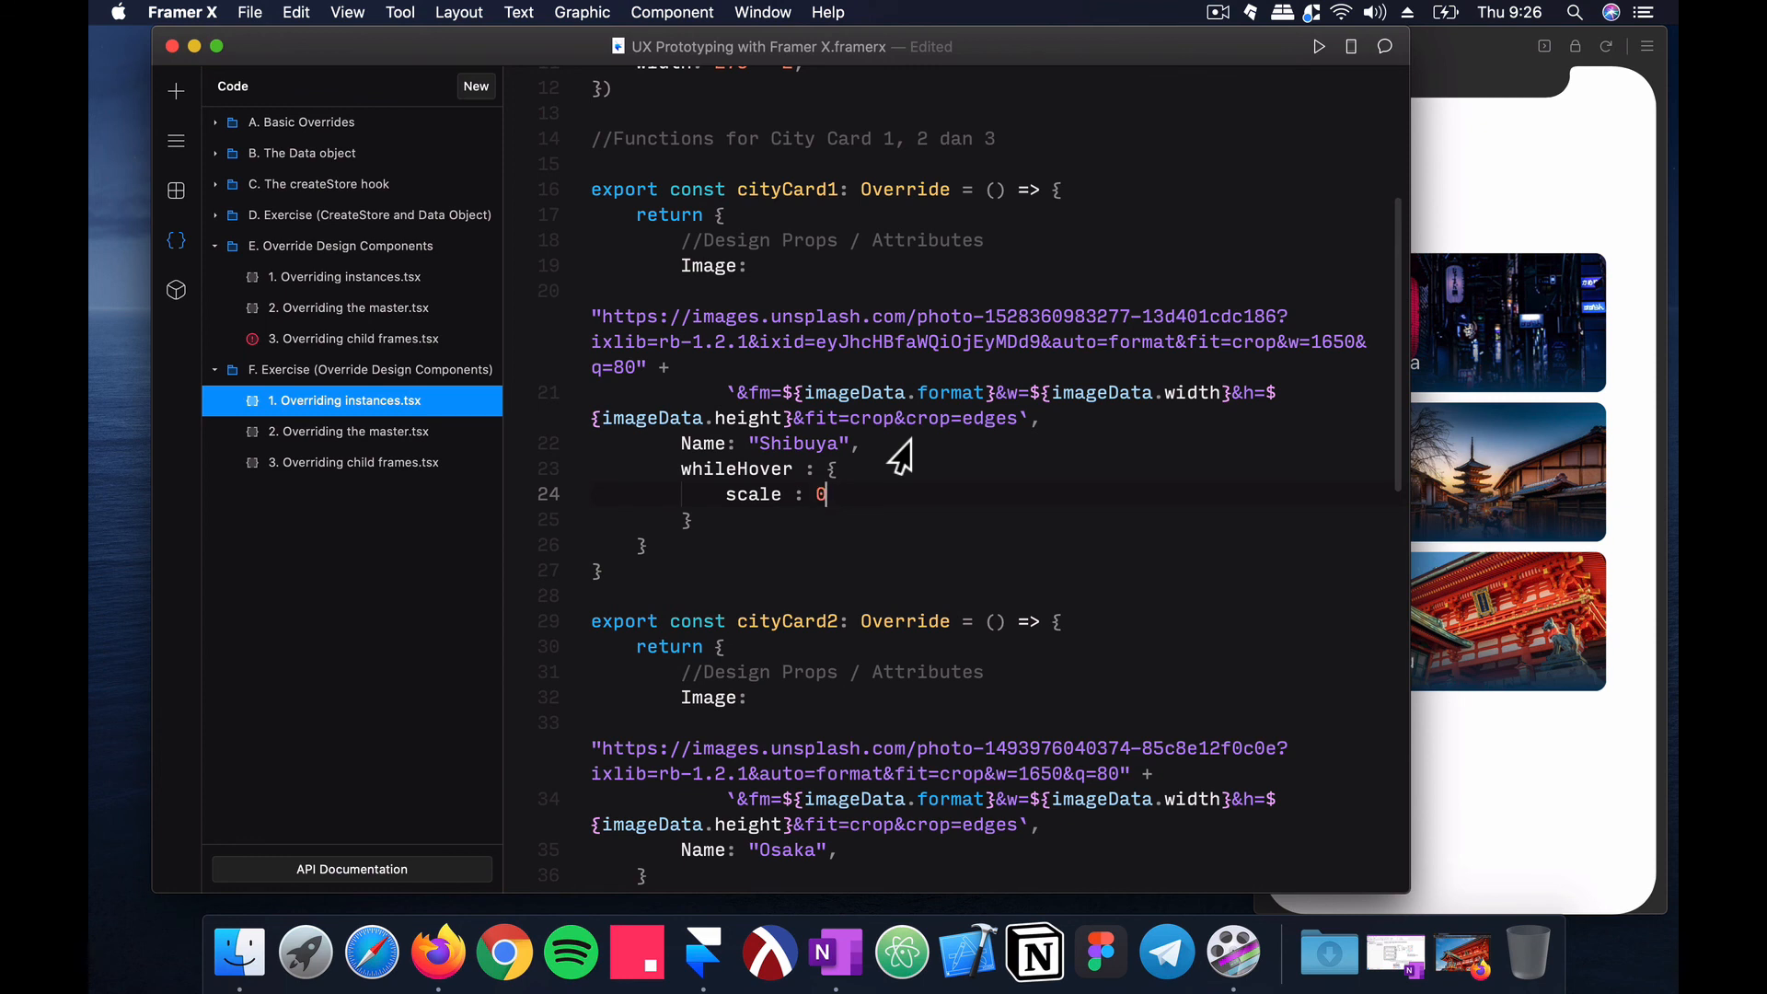
type("0.98,")
key("super+s")
left_click(1538, 176)
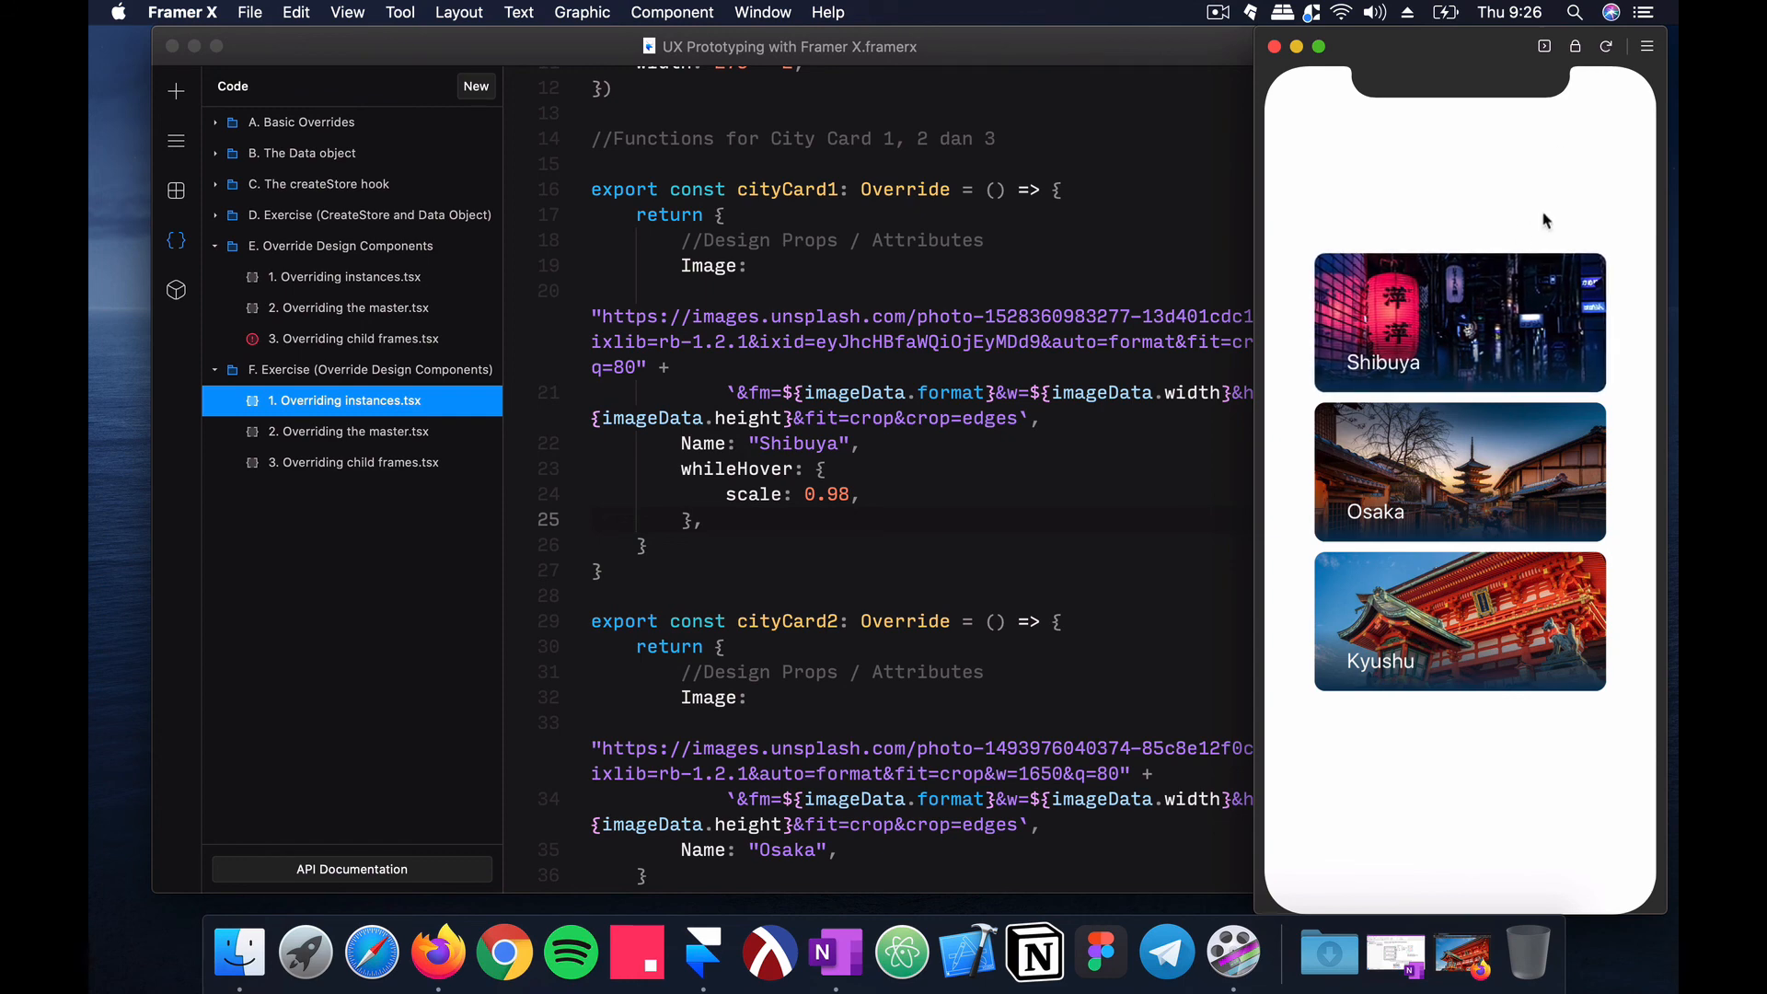
Step: Add an empty whileTap block below whileHover in the cityCard1 override
left_click(851, 501)
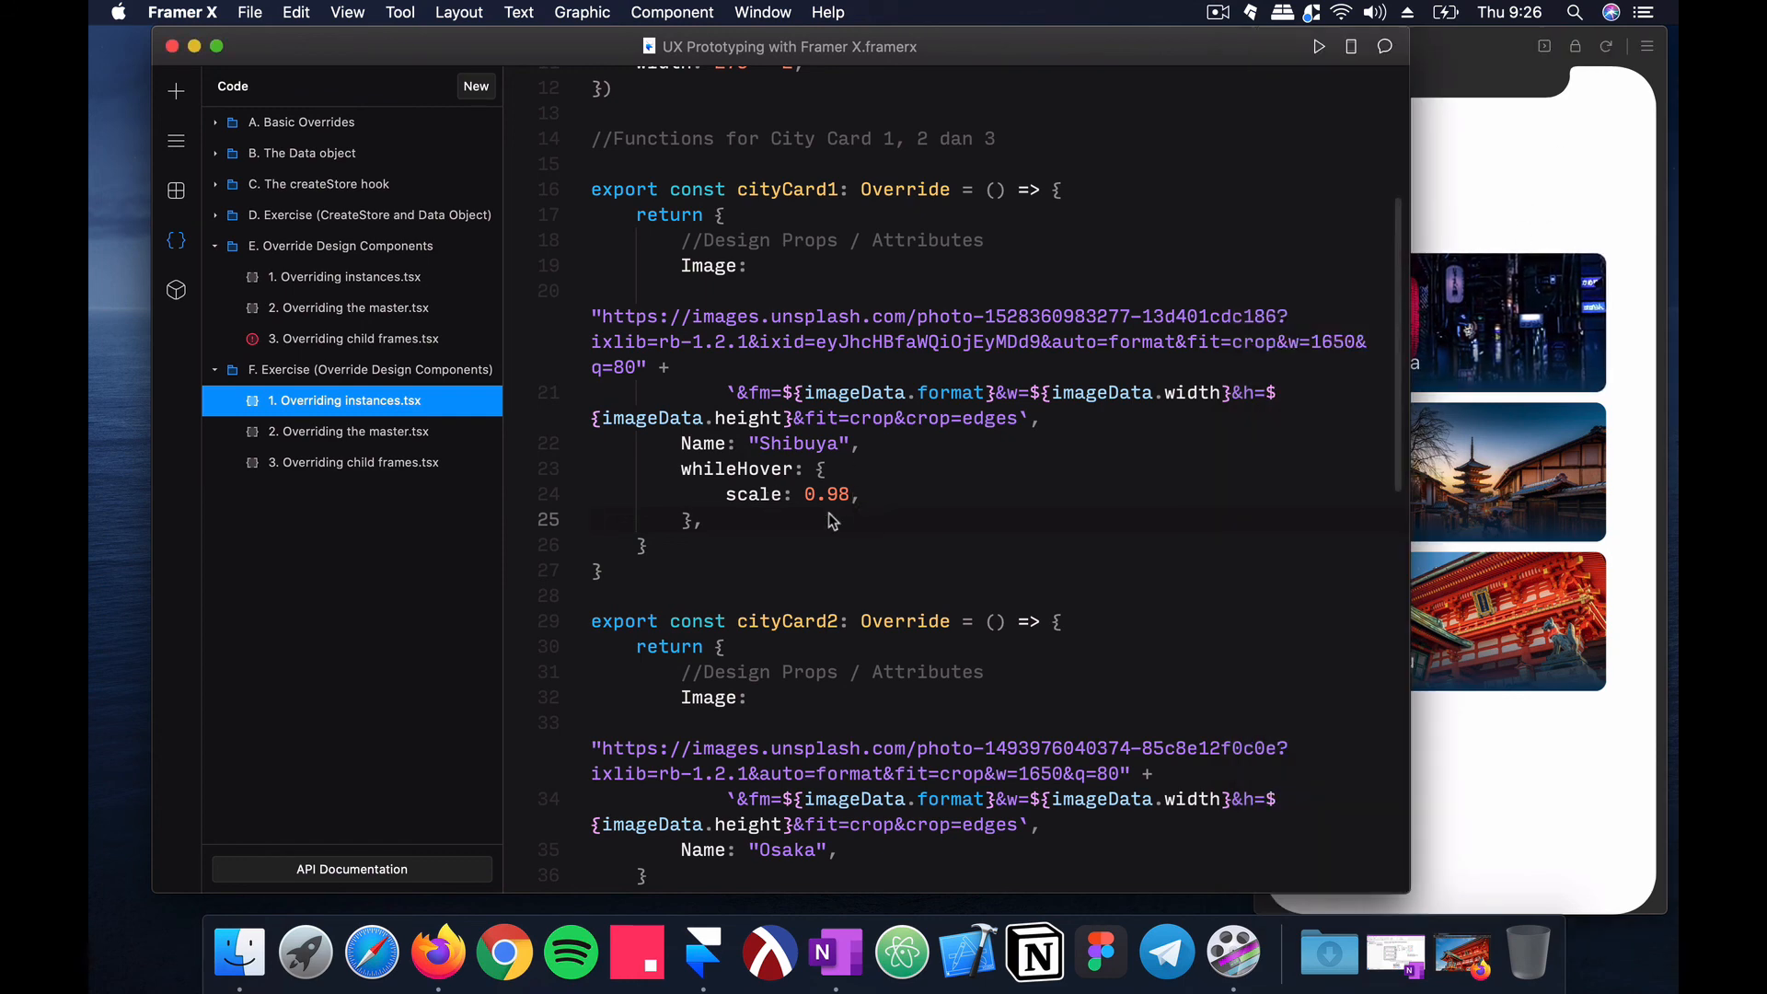
key("Return")
type("while")
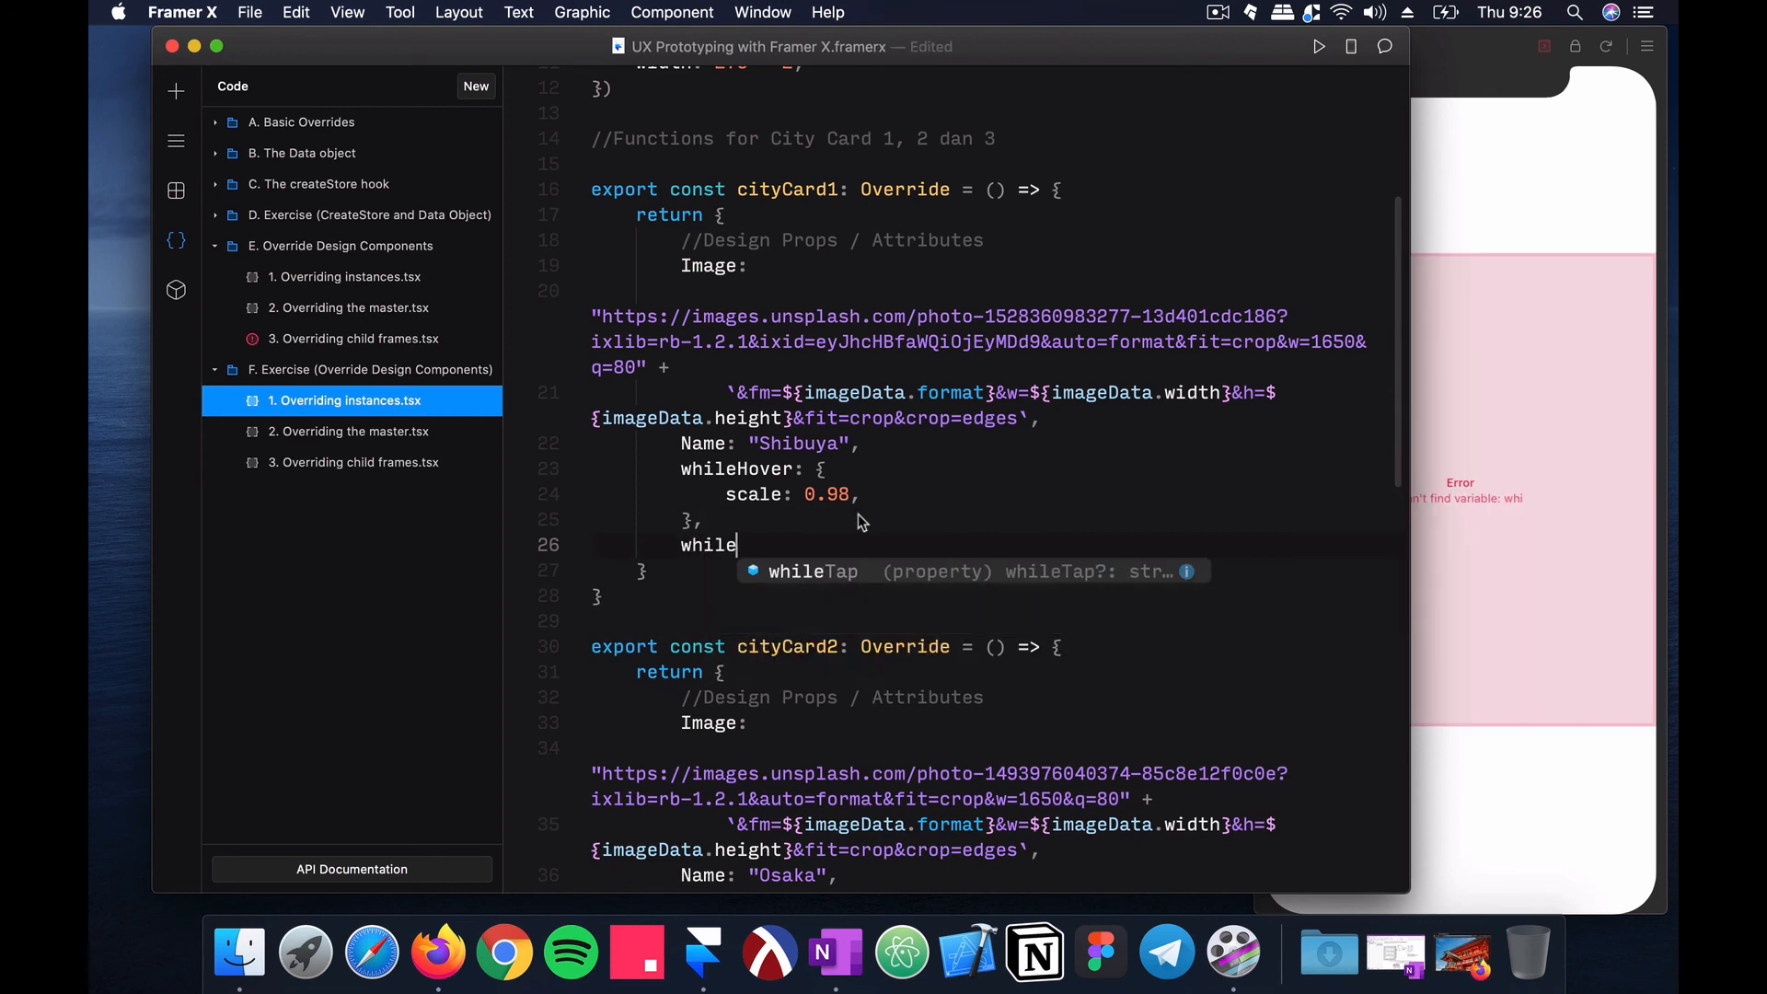
key("Return")
type(": ")
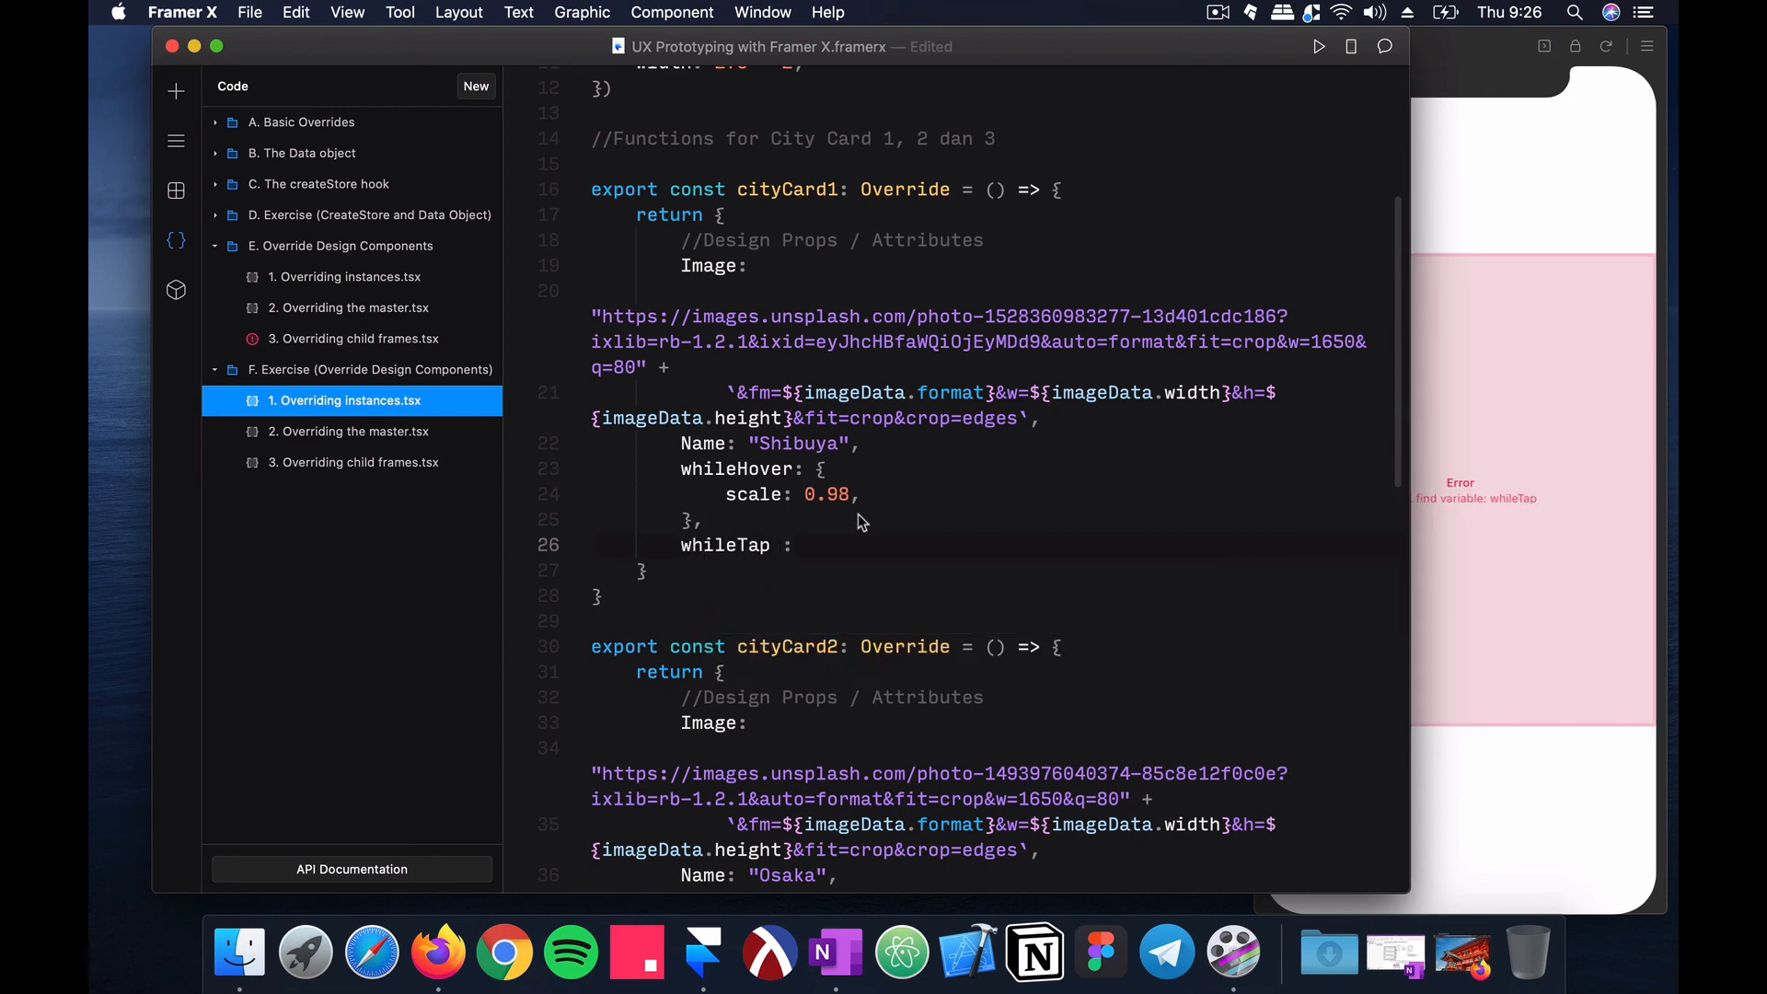
type("{")
key("Return")
Step: Set the whileHover scale in cityCard1 to 1.1
left_click(848, 494)
key("BackSpace")
key("BackSpace")
key("BackSpace")
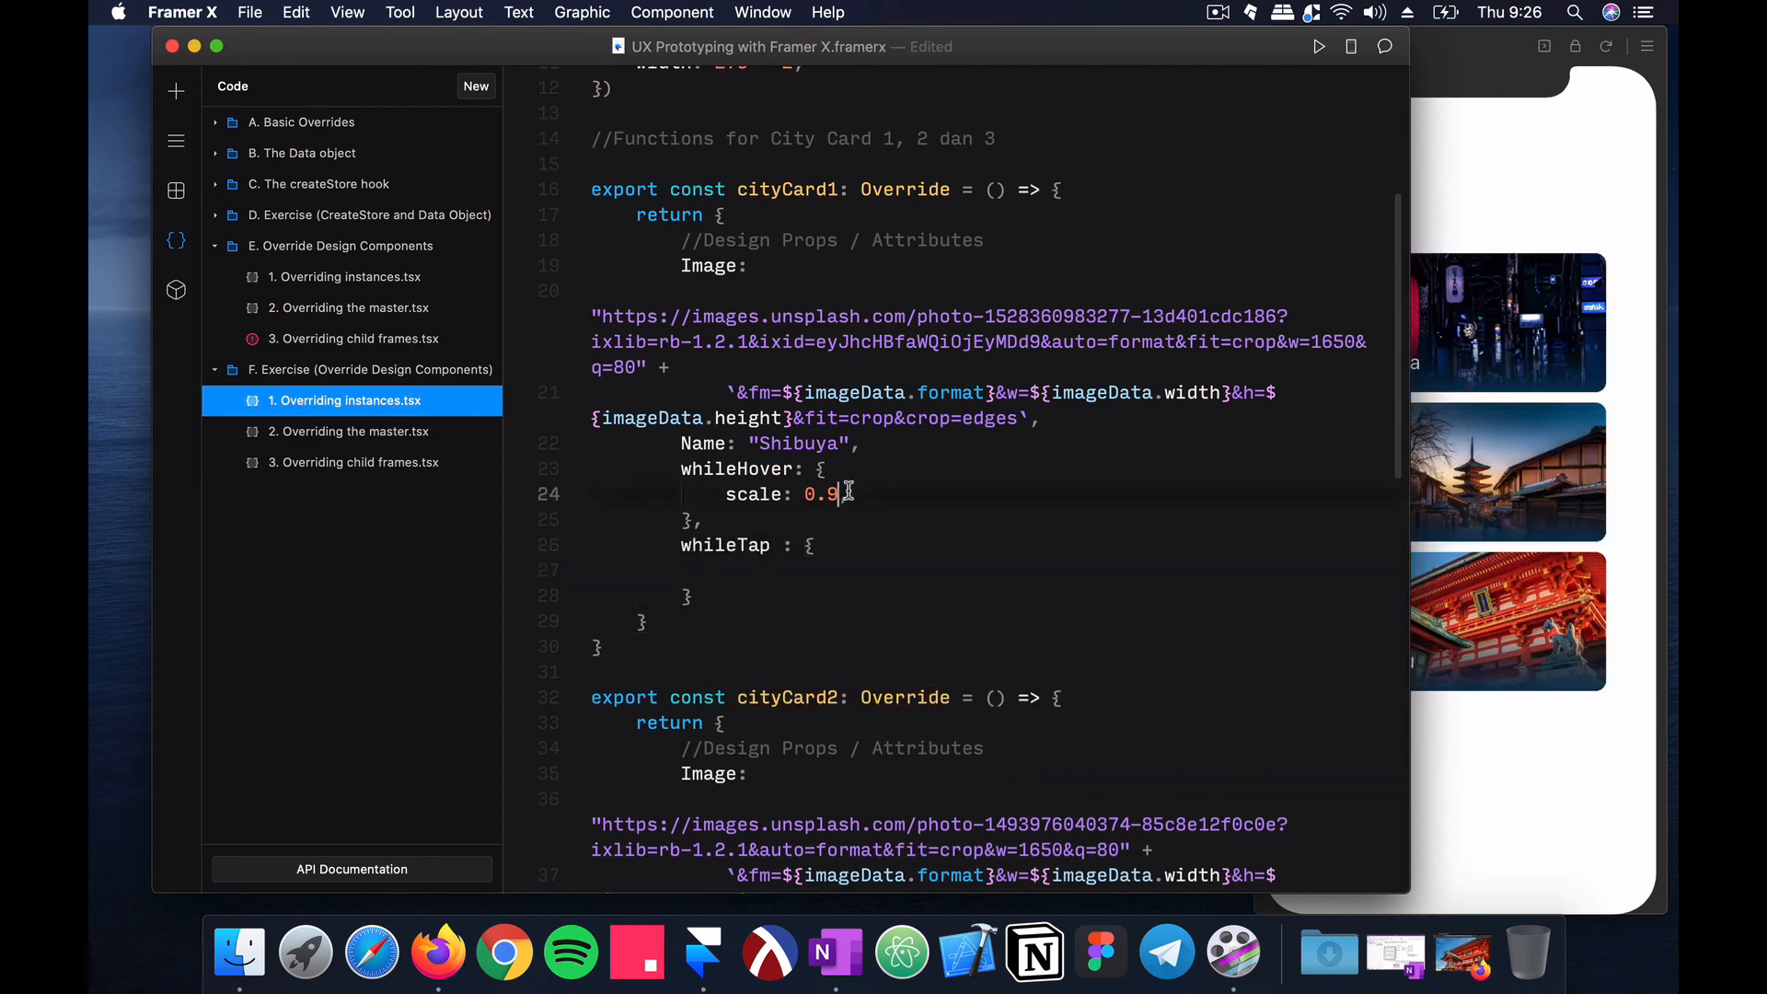
type(",")
Step: Set the whileTap scale in cityCard1 to 0.98, save the project, and check the first card in the live preview
left_click(830, 568)
type("scale : ")
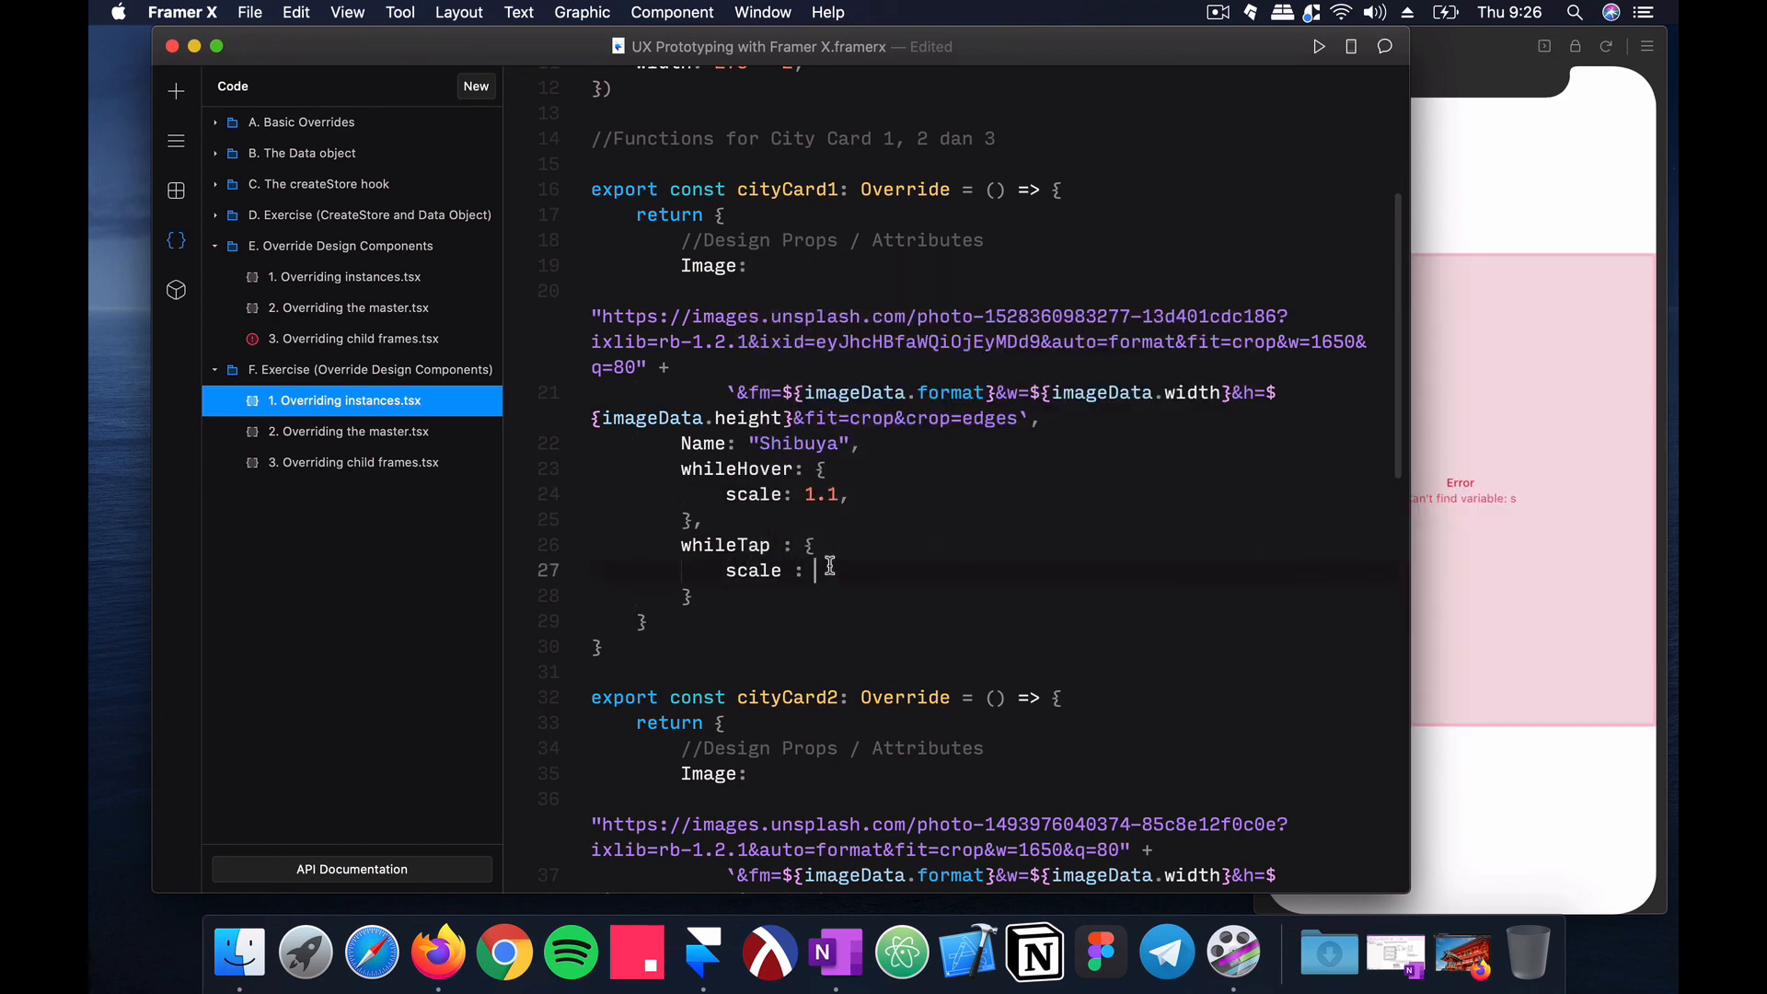
type("0.98")
key("super+s")
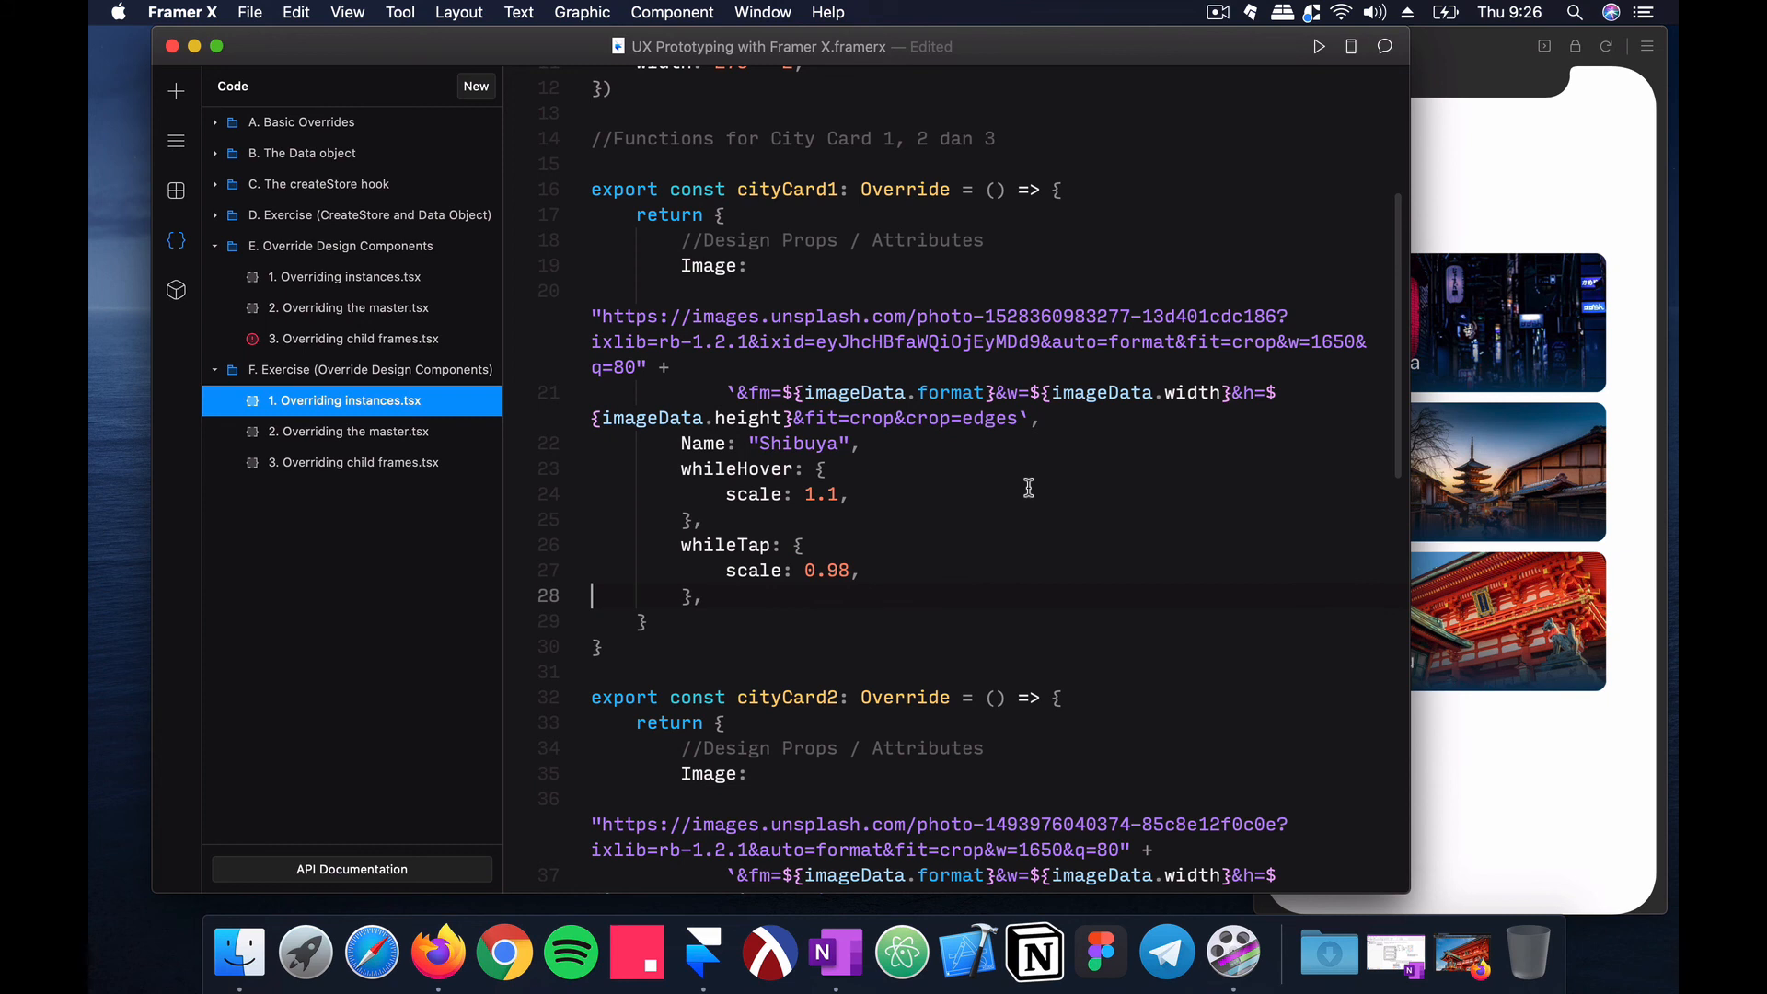
left_click(1499, 143)
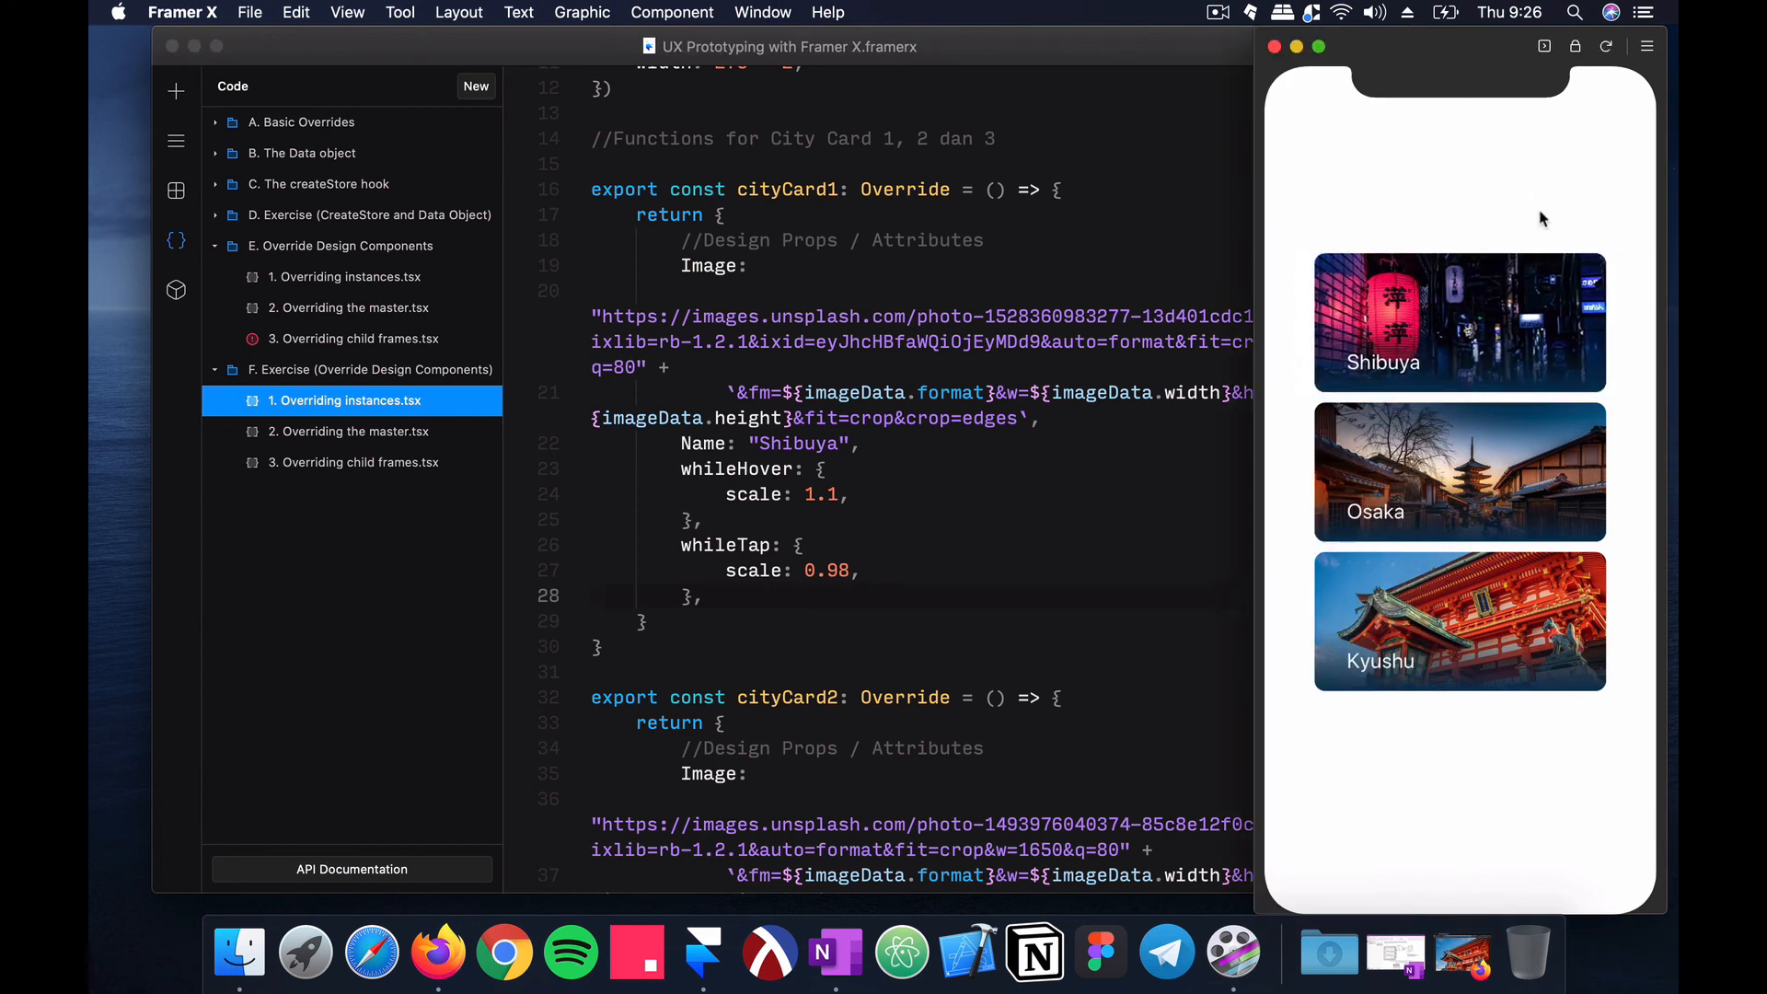
Step: Set the whileHover scale in cityCard1 to 1.01, save, and test hovering and tapping the Shibuya card in the live preview
left_click(927, 473)
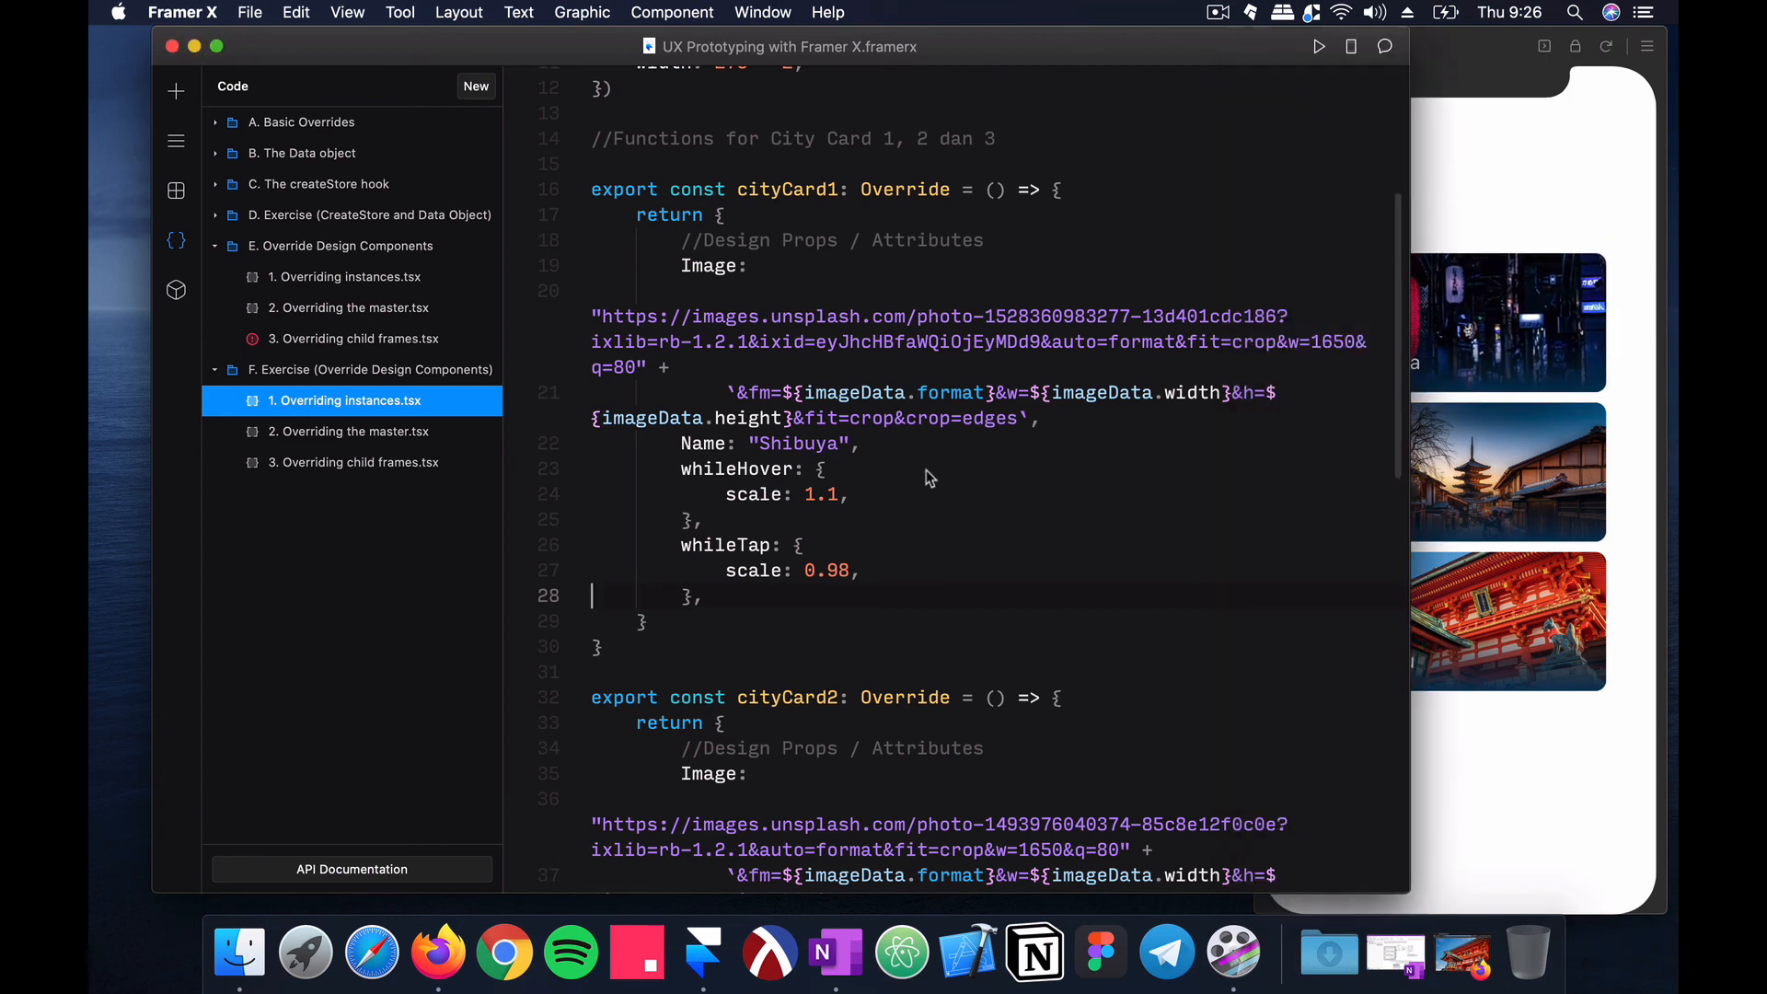
left_click(835, 497)
key("BackSpace")
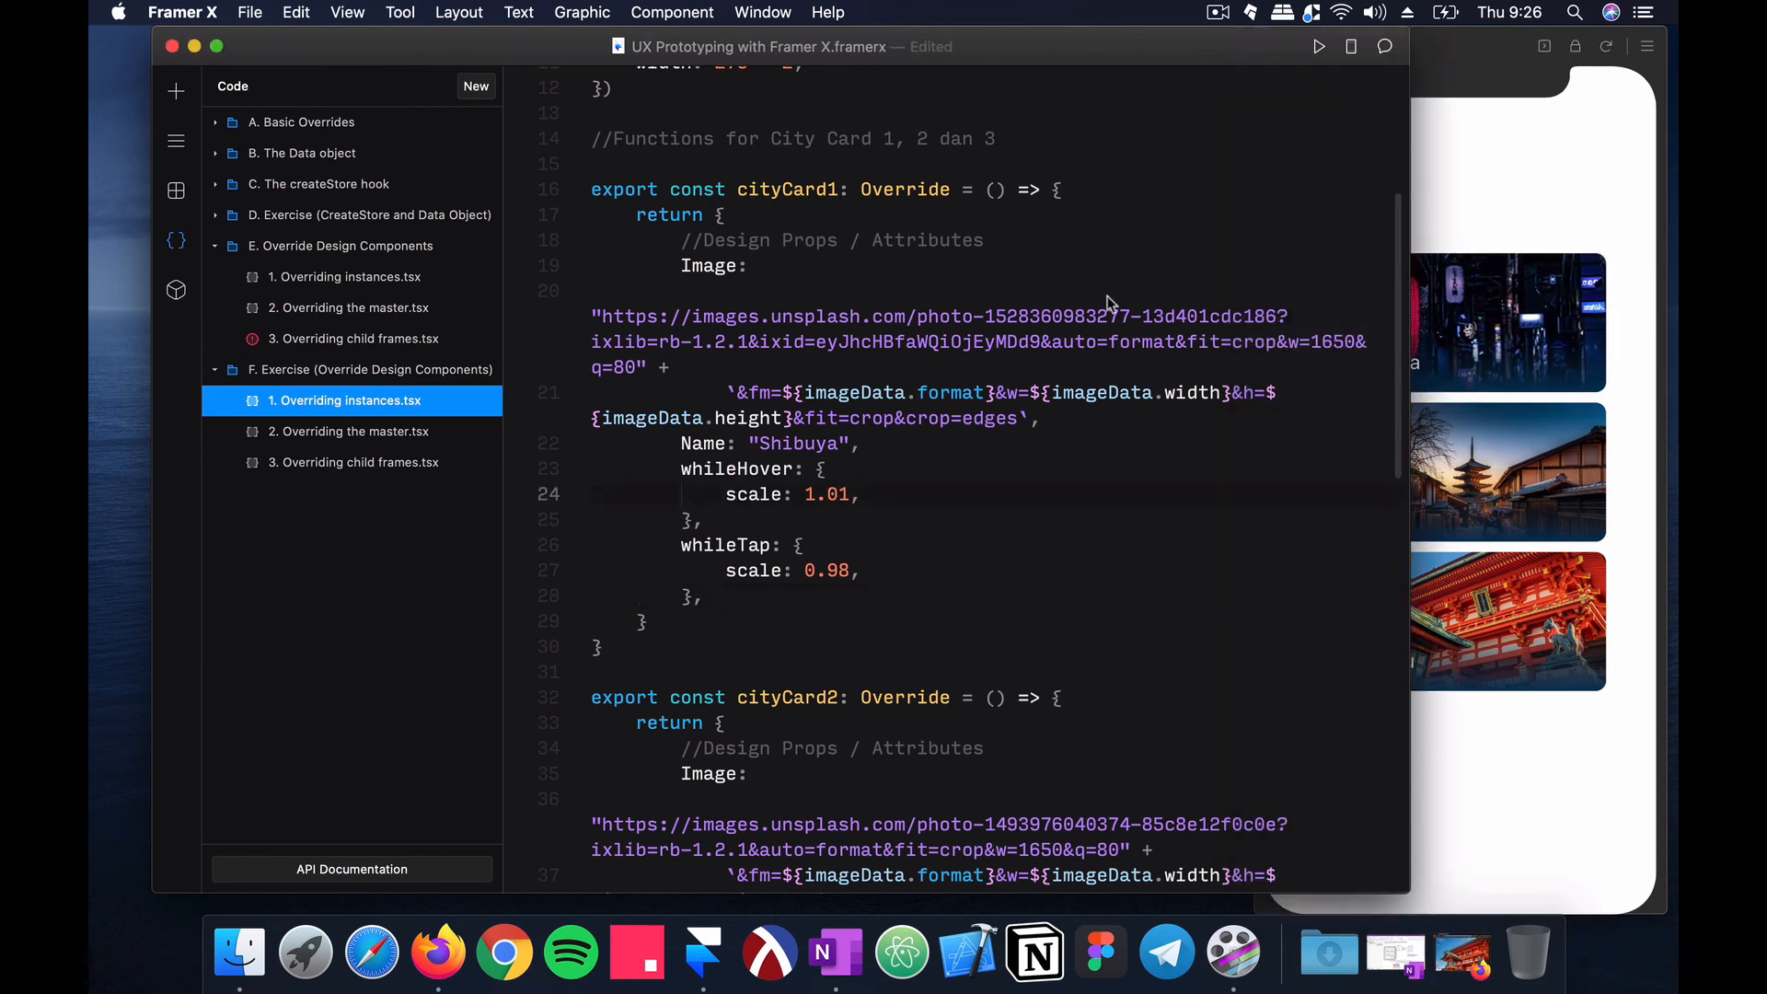
left_click(1553, 170)
left_click(1522, 365)
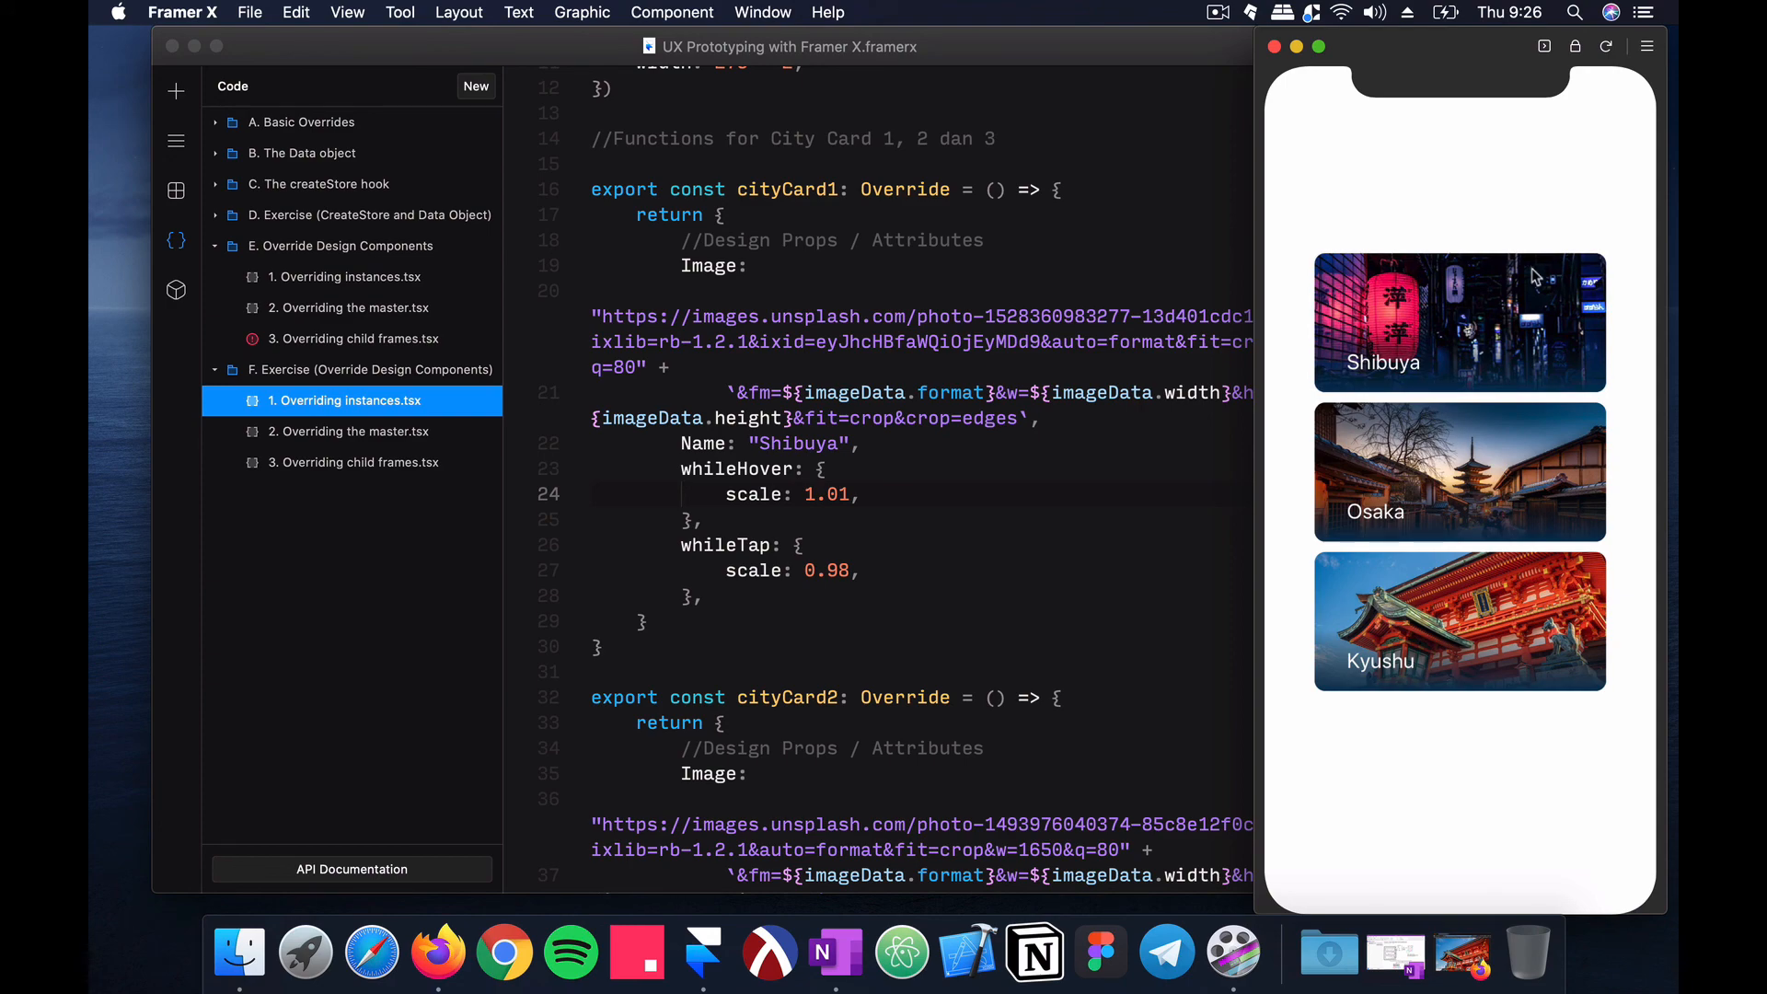
Step: Review the override file from the imageData parameters through the cityCard1, cityCard2 and cityCard3 functions
left_click(863, 399)
scroll(864, 400, "down", 5)
scroll(863, 400, "down", 5)
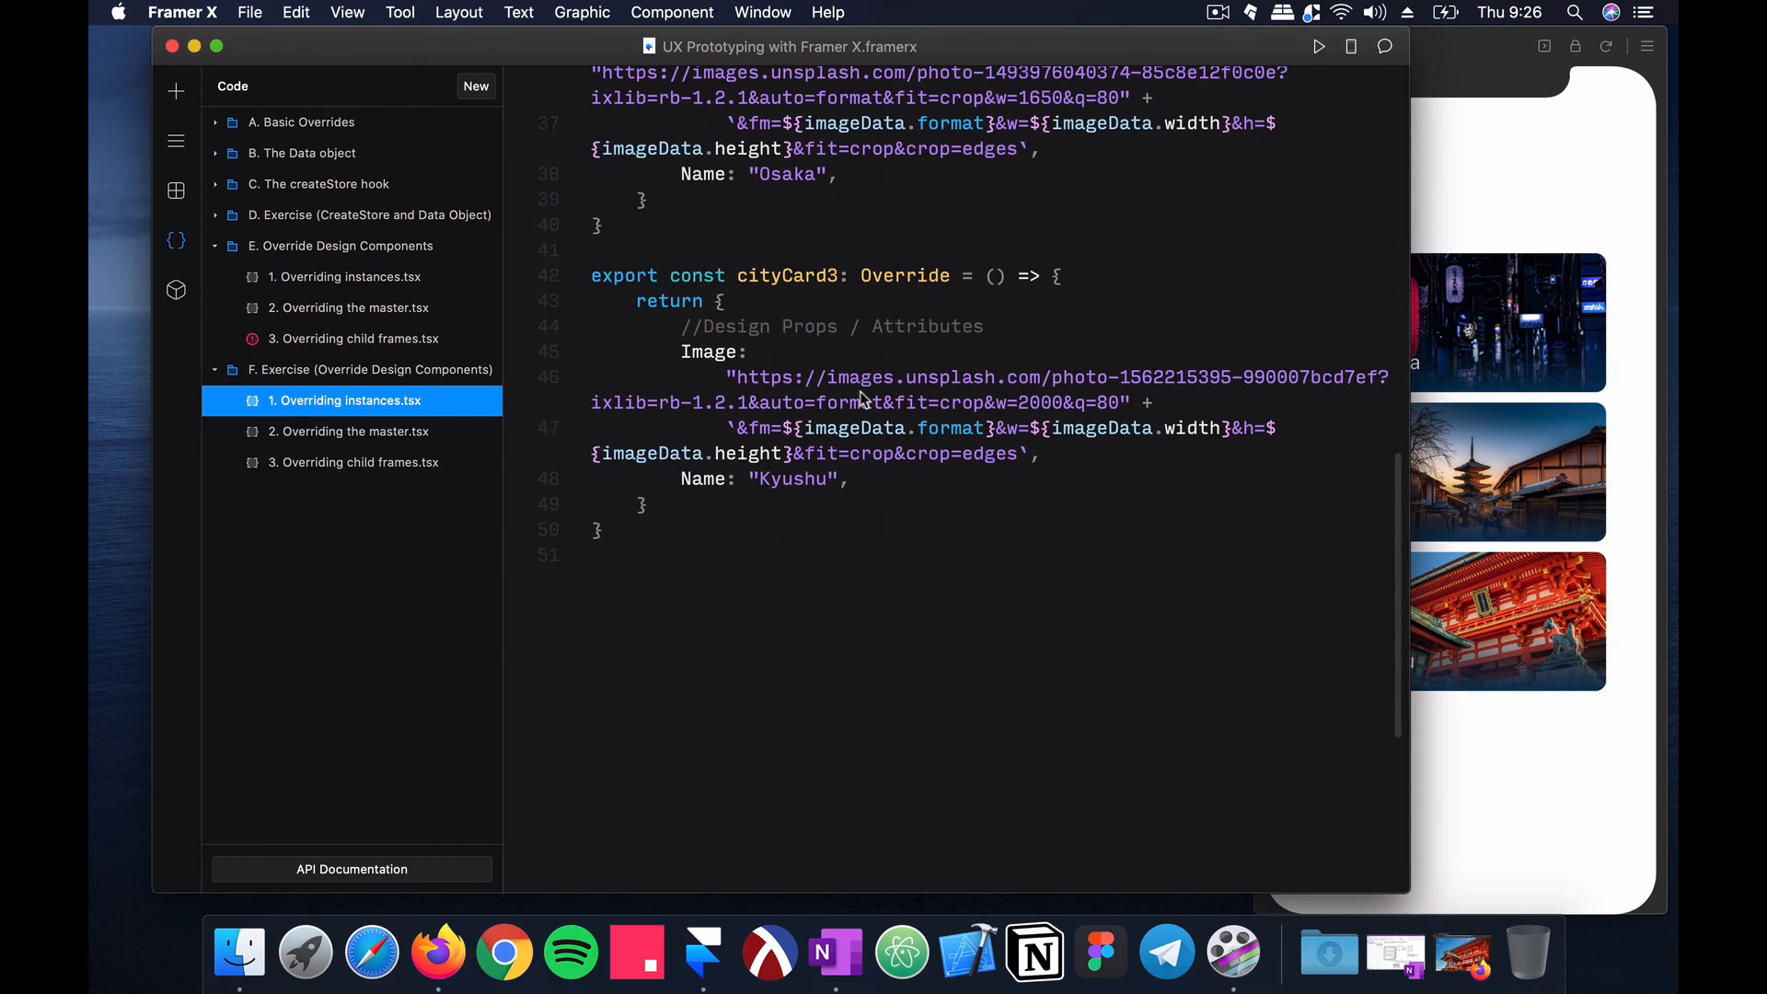
scroll(863, 400, "up", 12)
scroll(863, 400, "down", 3)
scroll(863, 399, "down", 4)
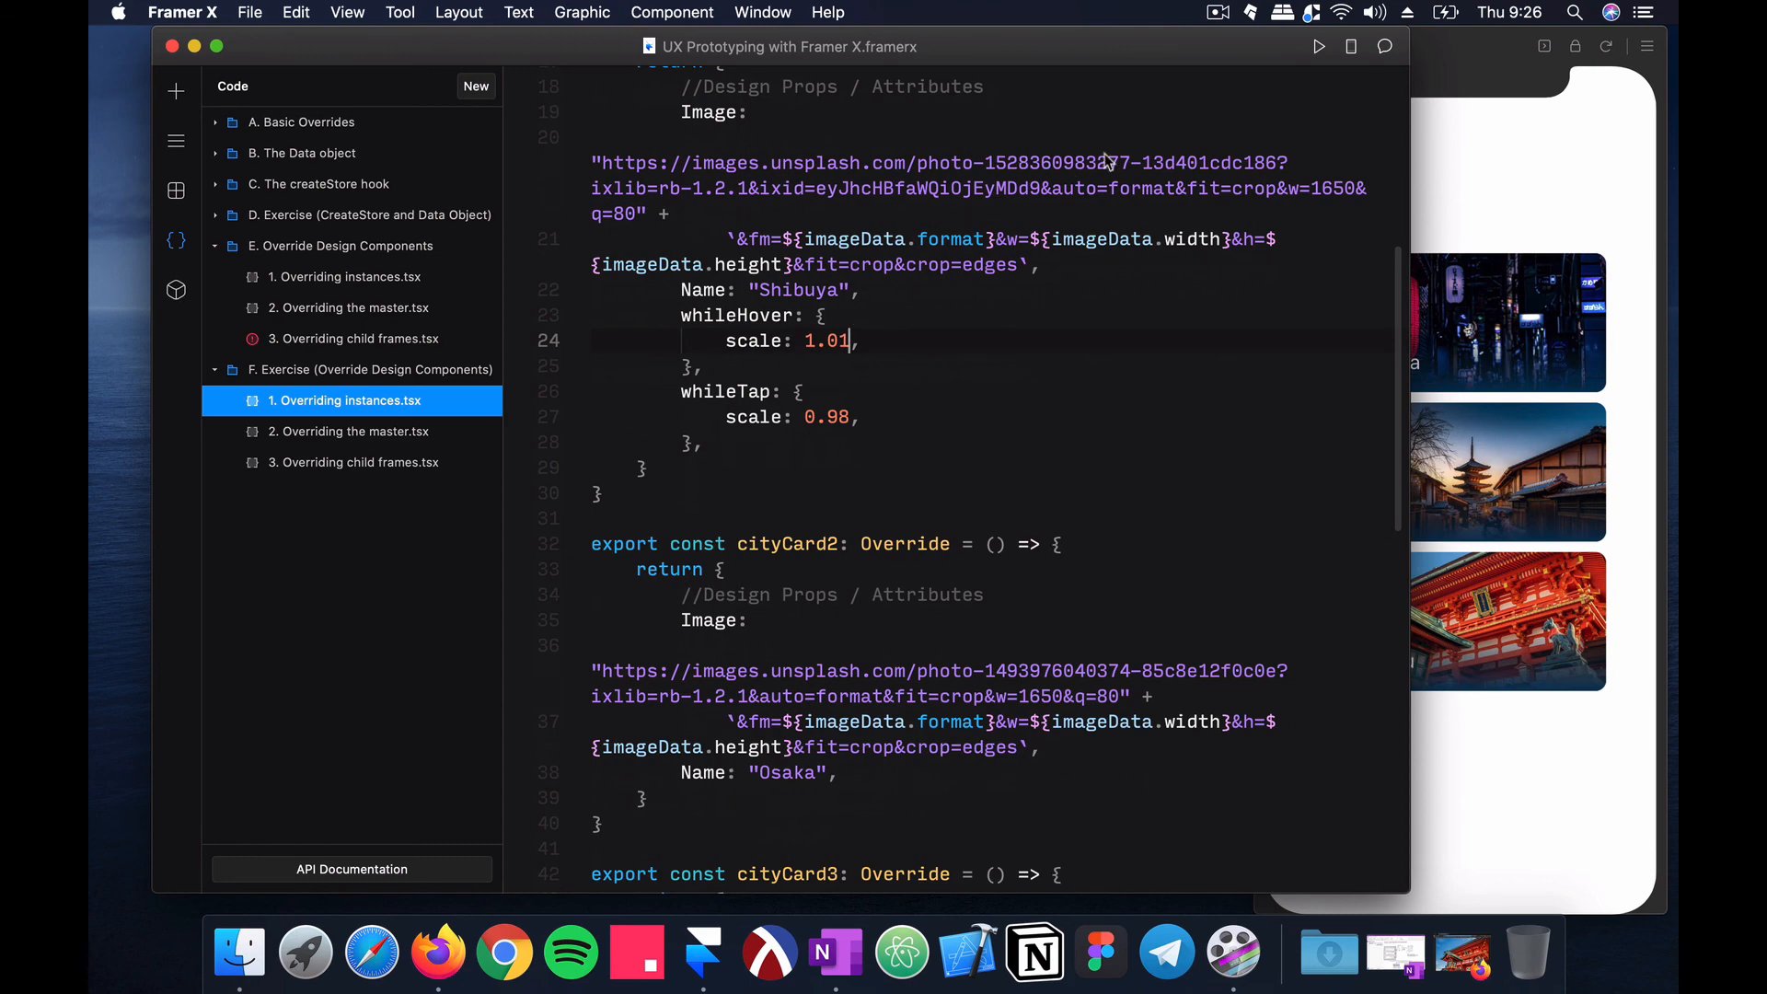
scroll(1111, 219, "up", 6)
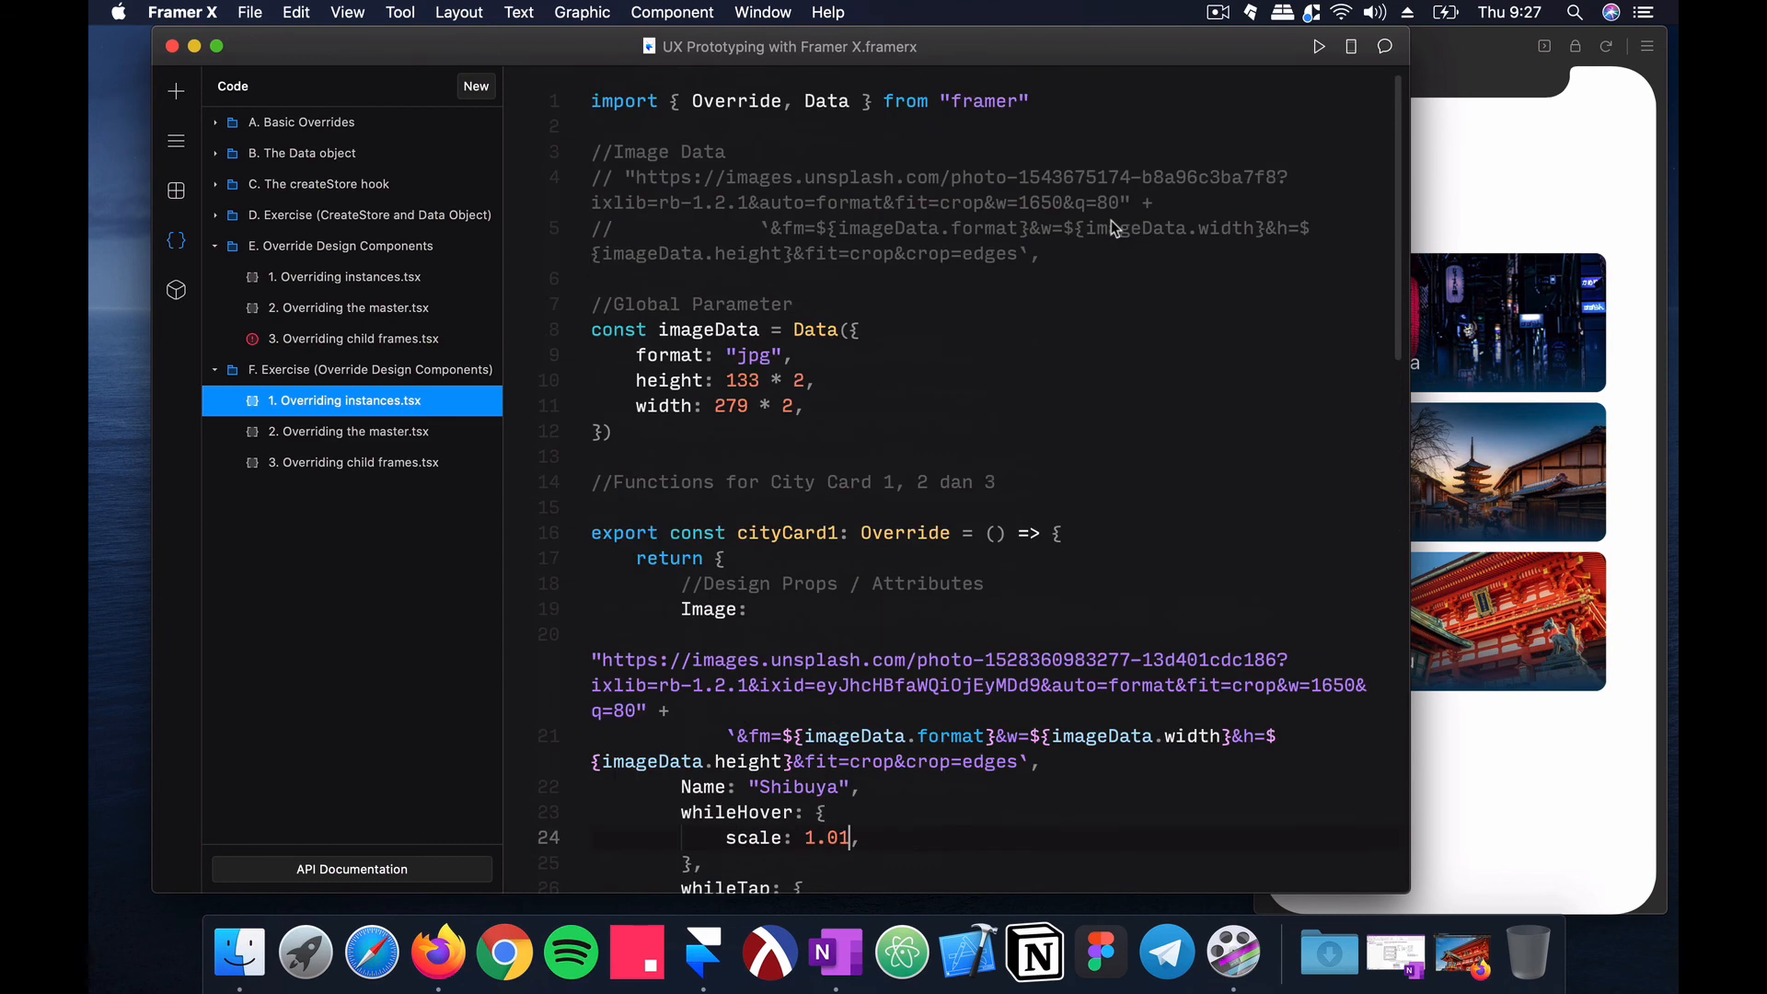
scroll(1029, 345, "down", 2)
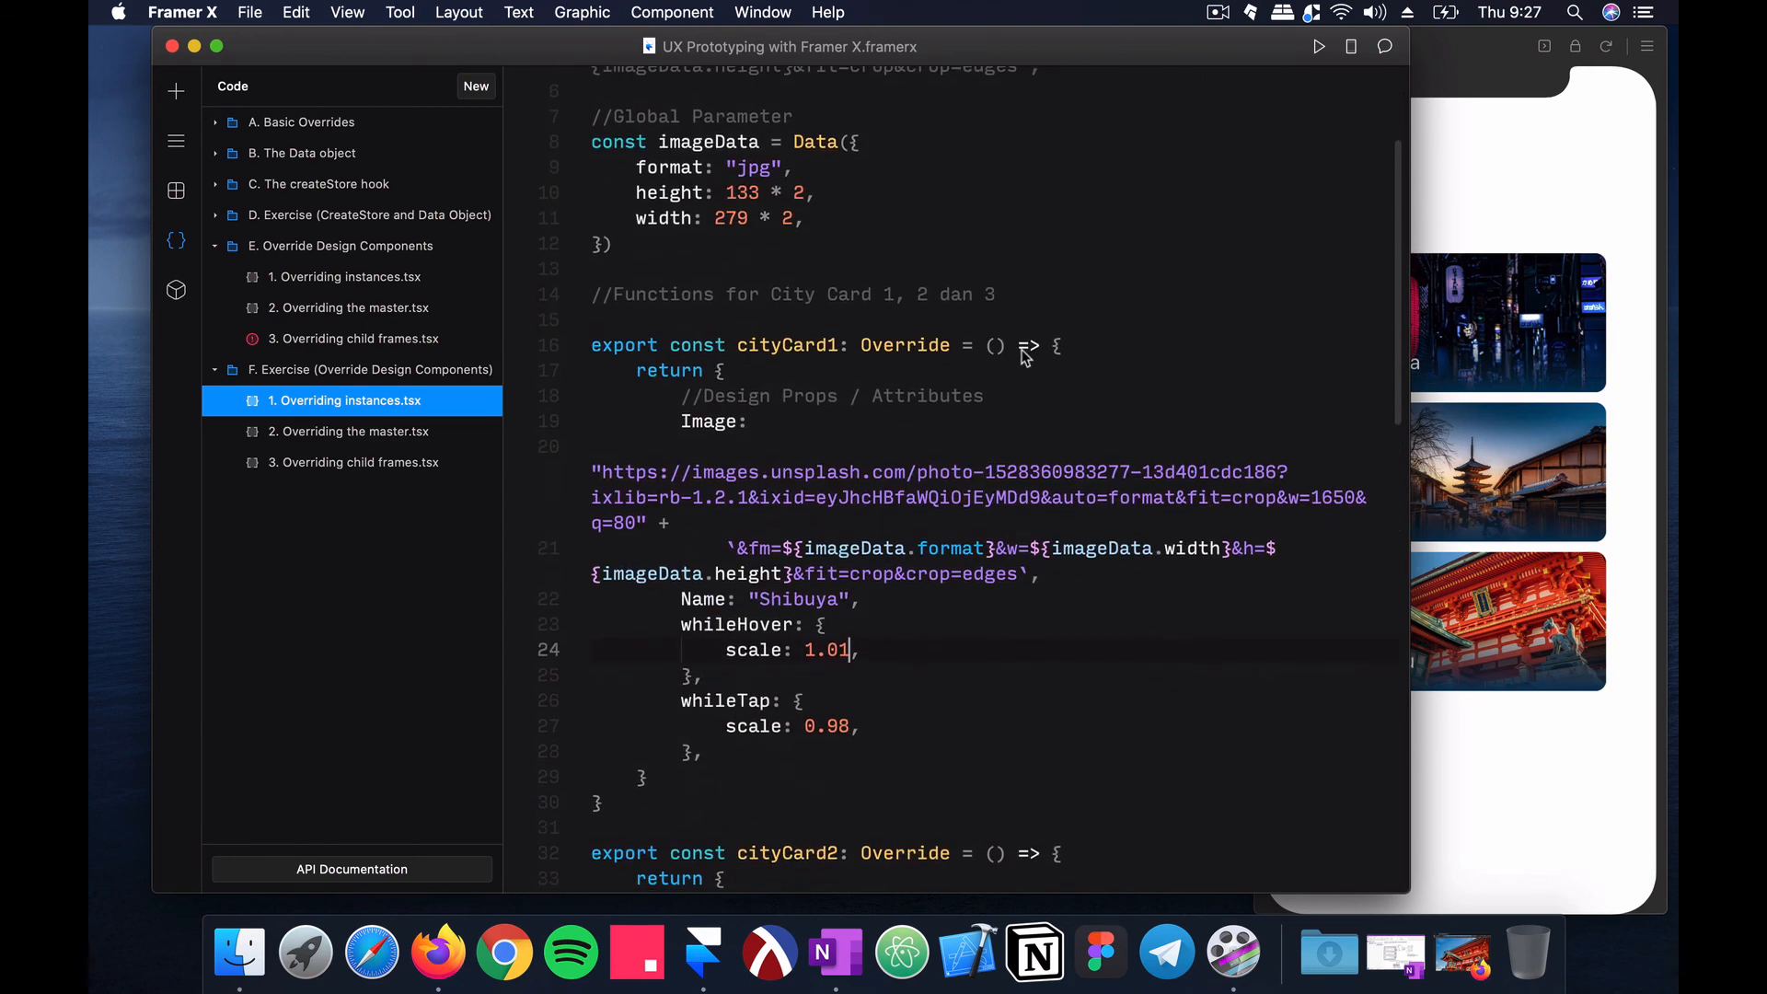
scroll(1021, 354, "down", 8)
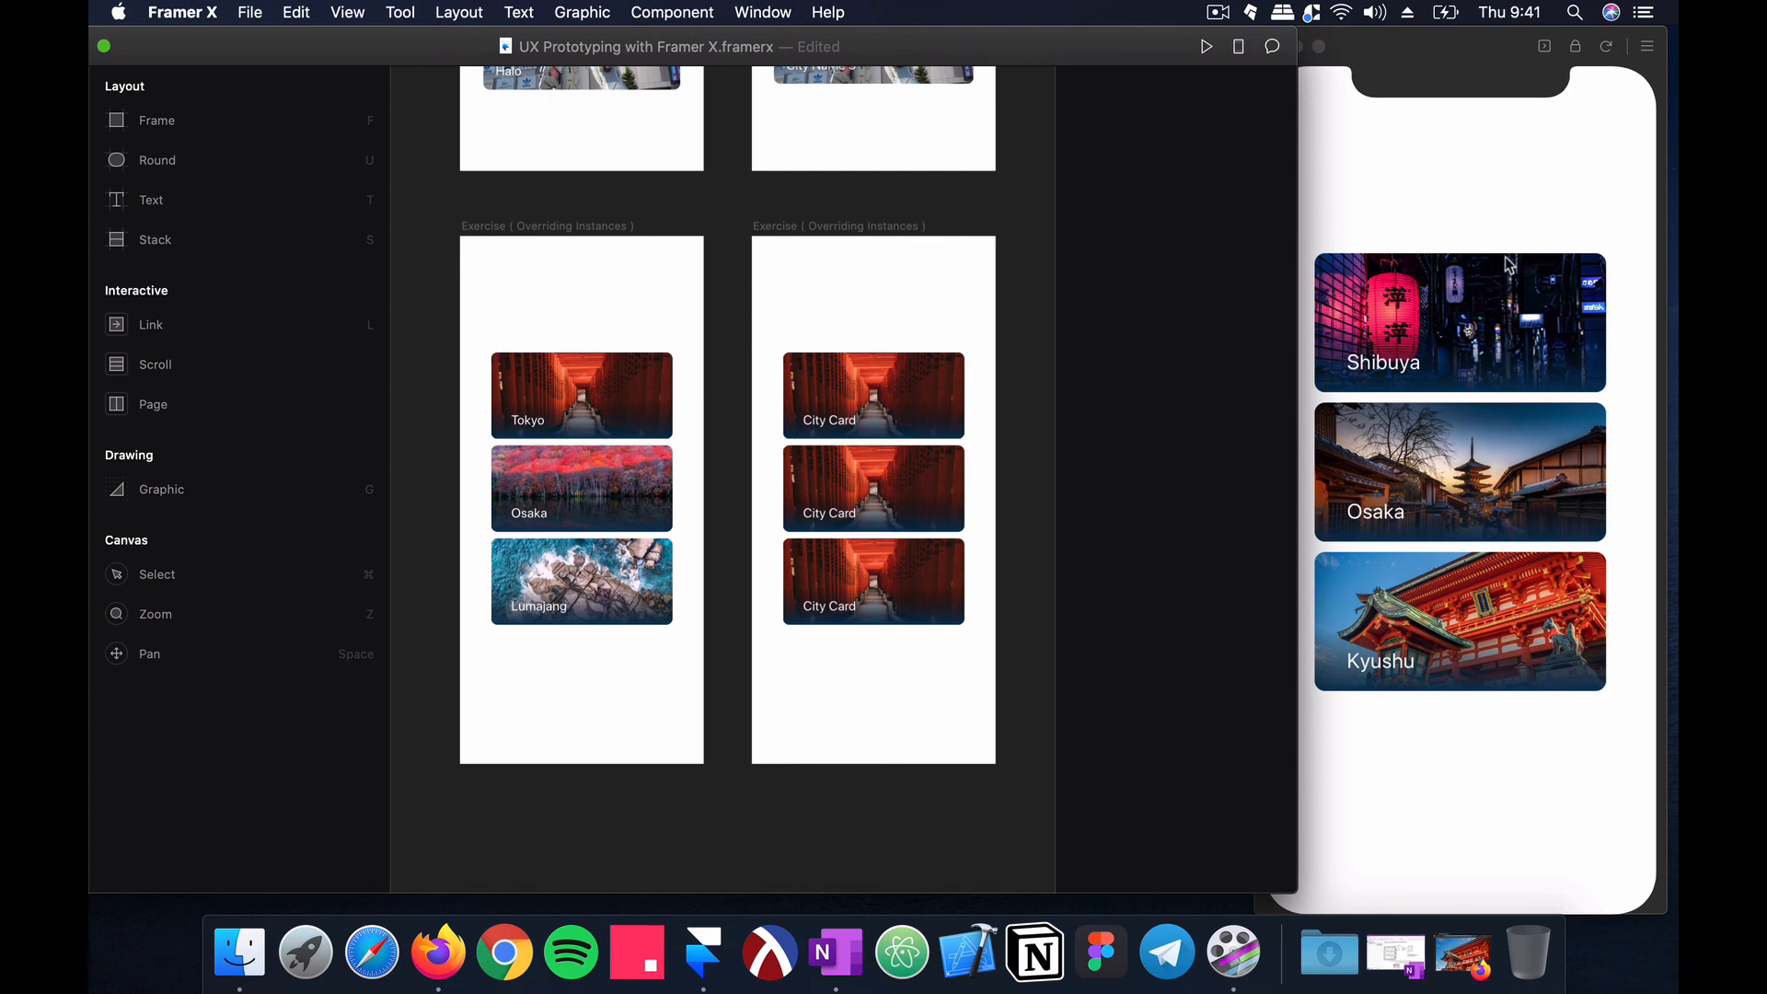
Step: Test the Shibuya card's interaction in the exercise frame's live preview
left_click(1507, 293)
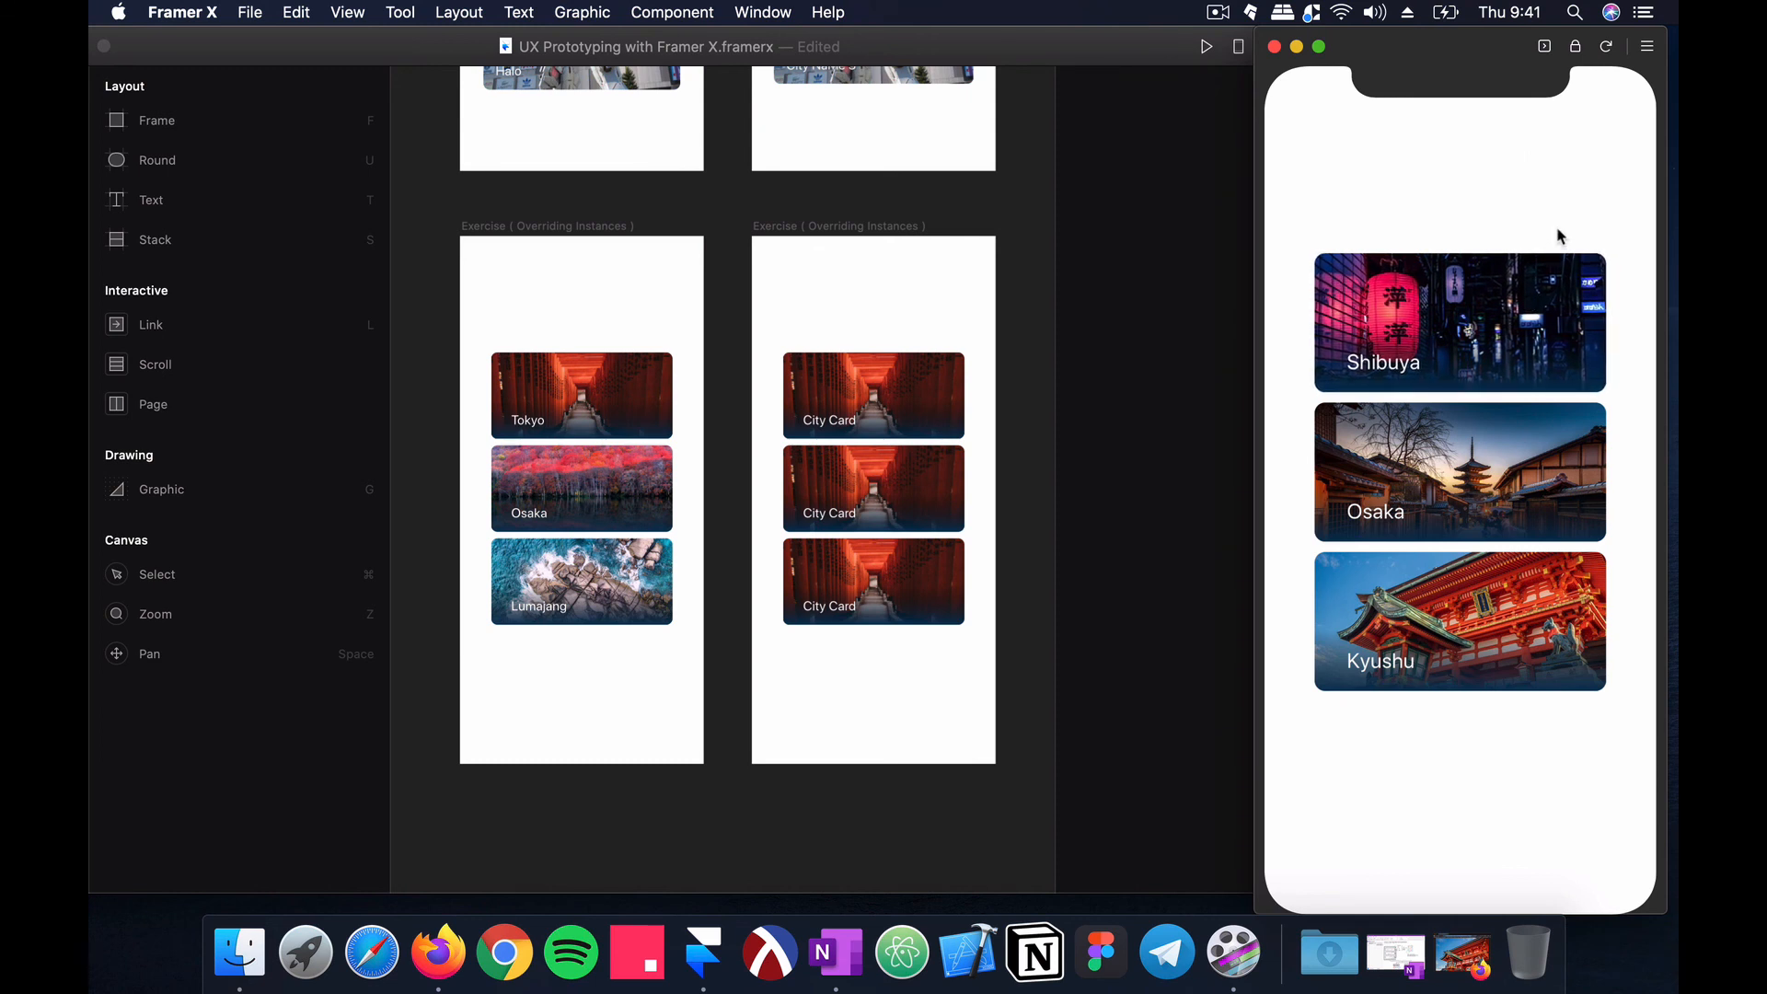